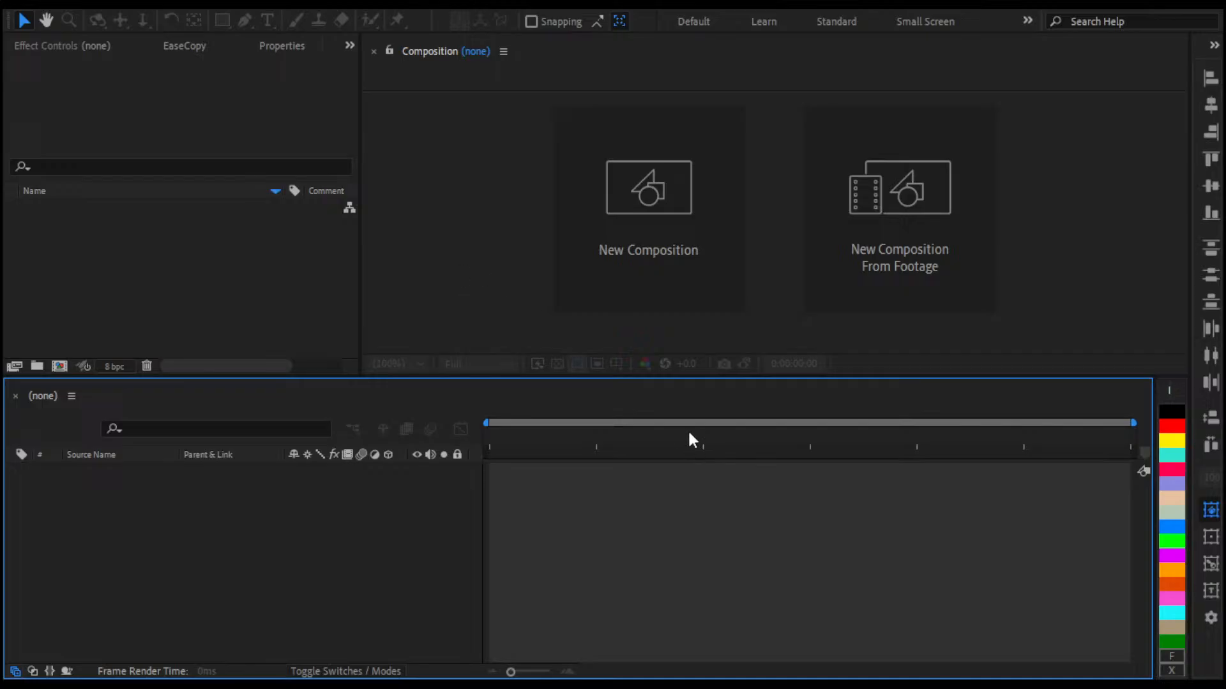
# Make the Display Capture source visible in the OBS After Effects scene and minimize OBS
pyautogui.hotkey('ctrl', 'n')
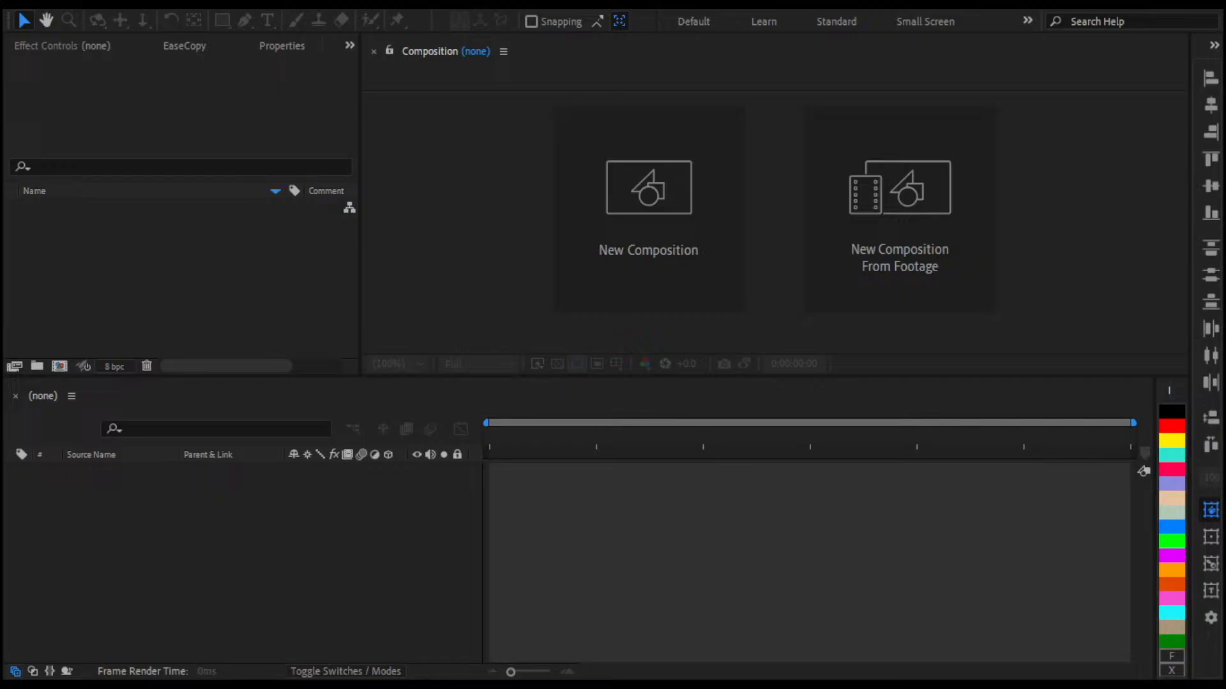
pyautogui.click(394, 473)
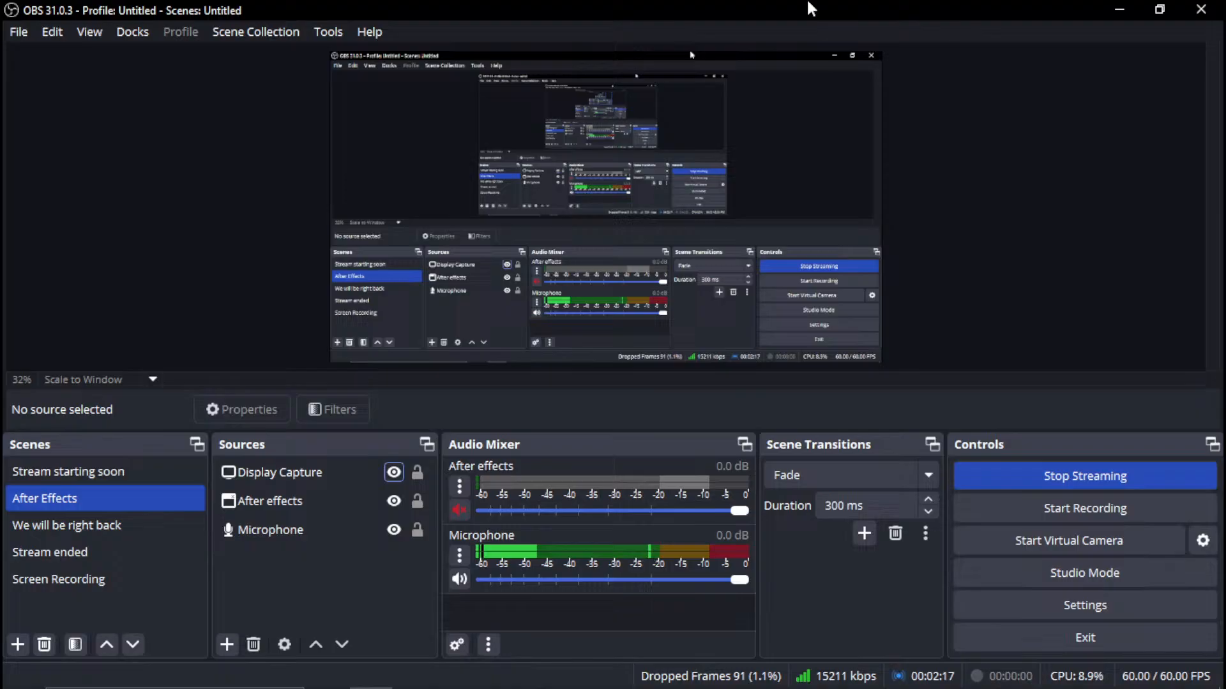
pyautogui.click(1114, 9)
# Switch to the Brave browser and open Pinterest from the new tab shortcuts
pyautogui.moveTo(709, 681)
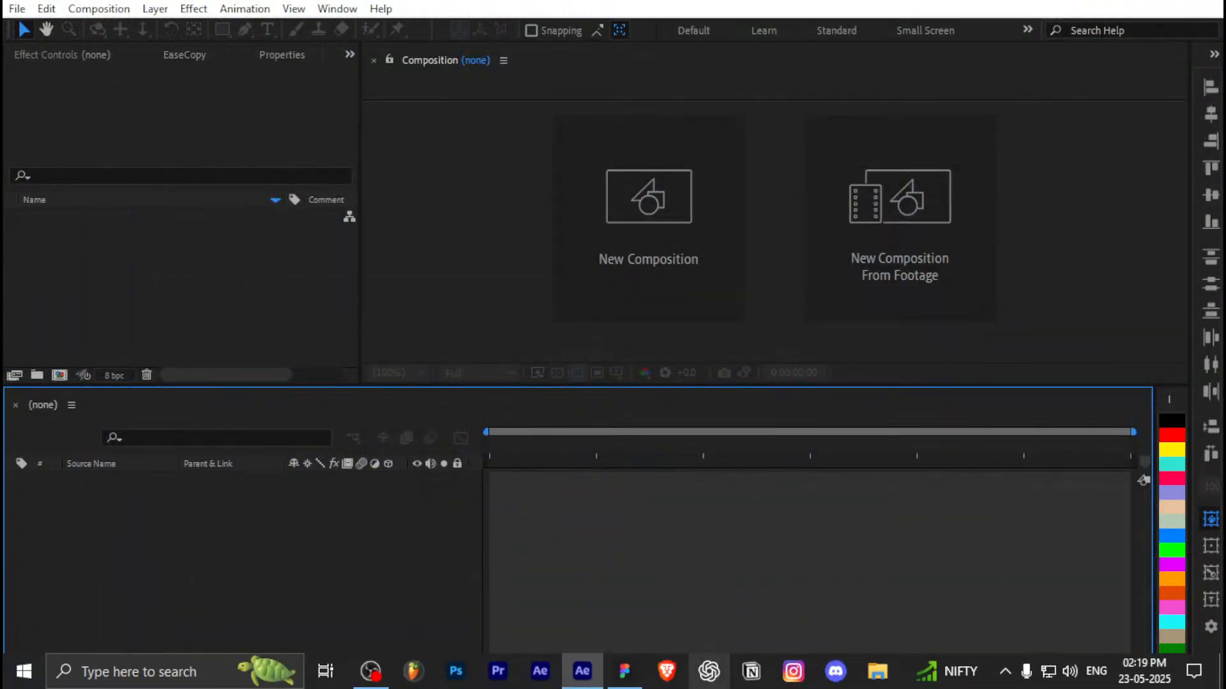
pyautogui.click(666, 670)
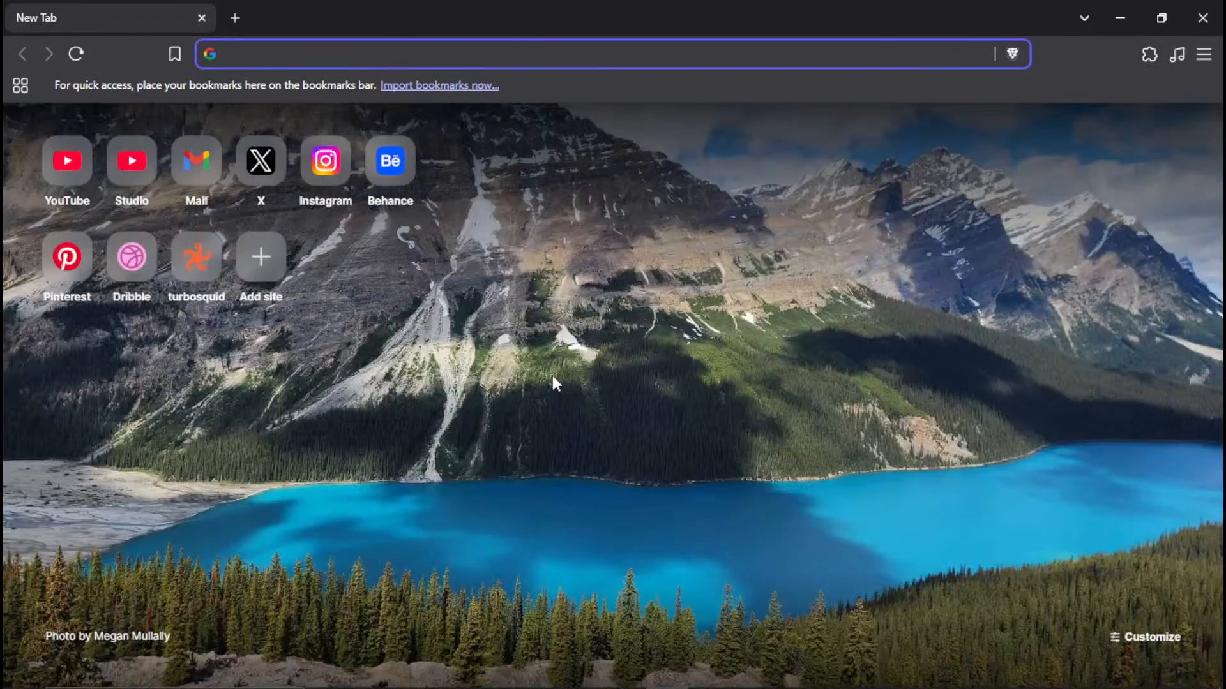
pyautogui.click(90, 265)
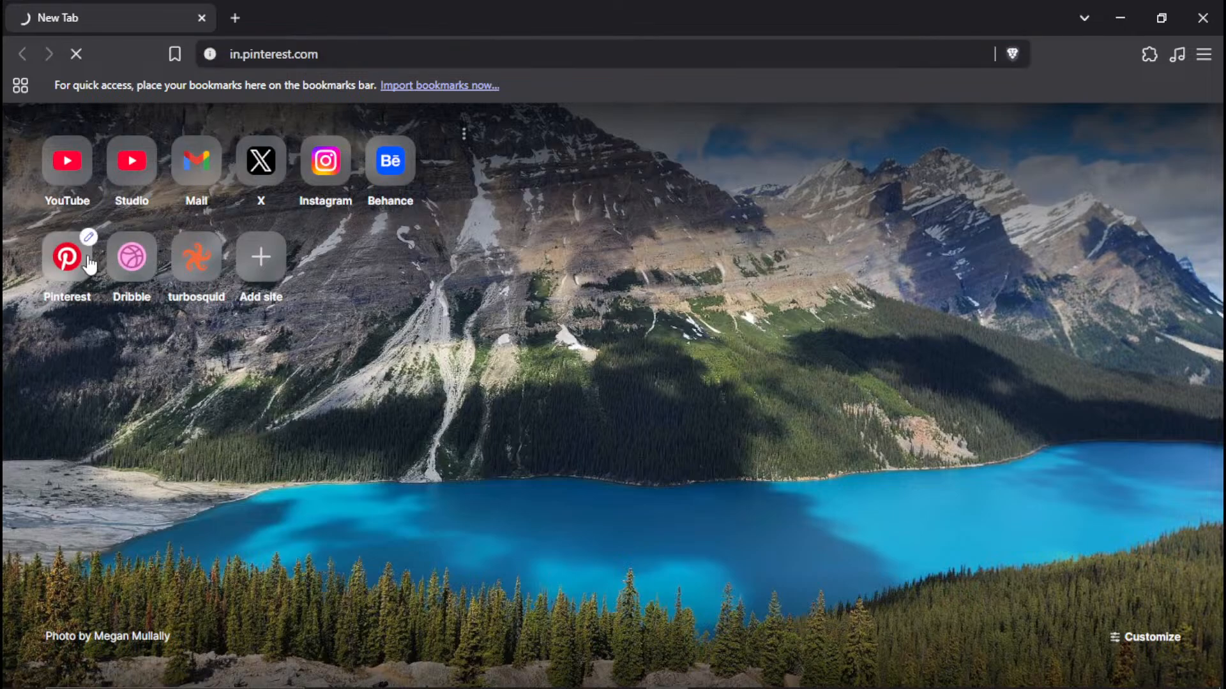
# Switch to the Mood Board file in Figma and look over its outlying frames, including Frame 1683, Frame 1672 and Frame 1714
pyautogui.press('super+Tab')
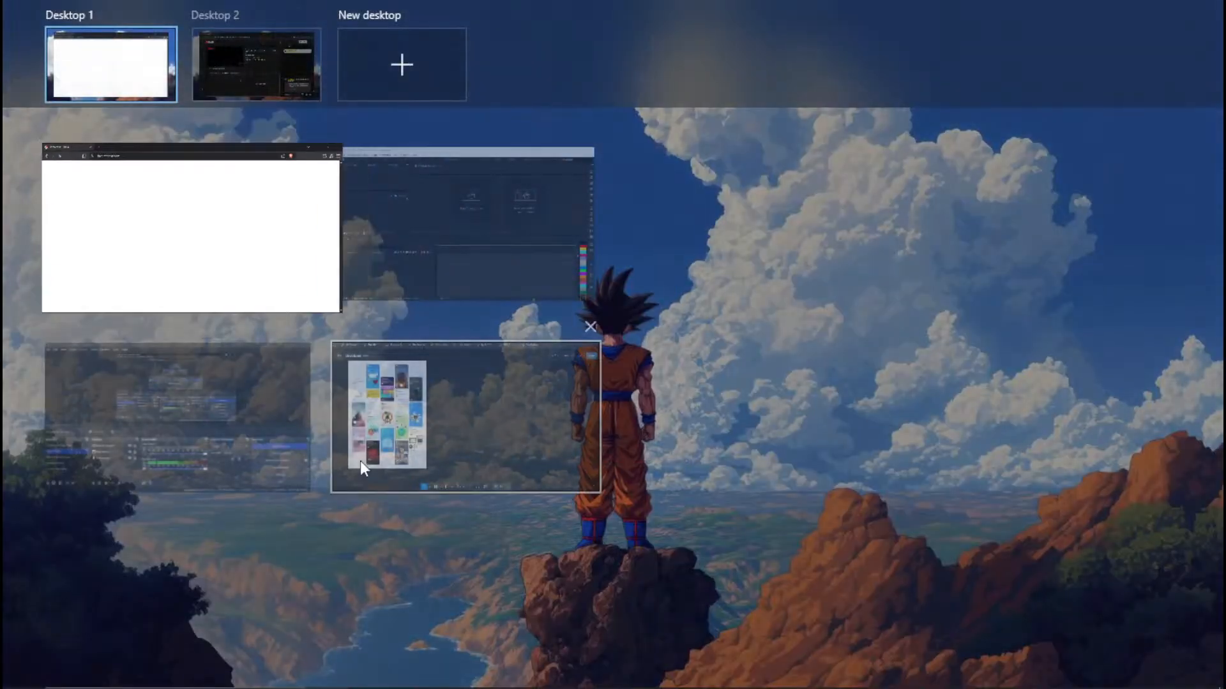
pyautogui.click(435, 428)
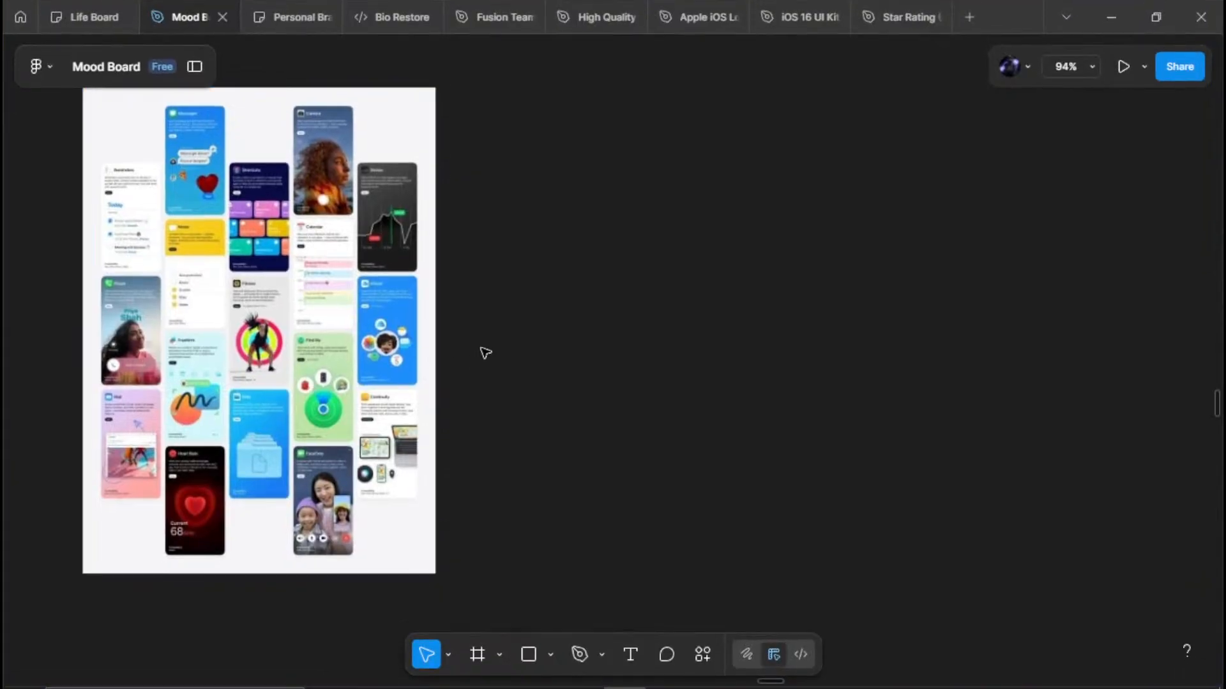
pyautogui.scroll(-10, 578, 340)
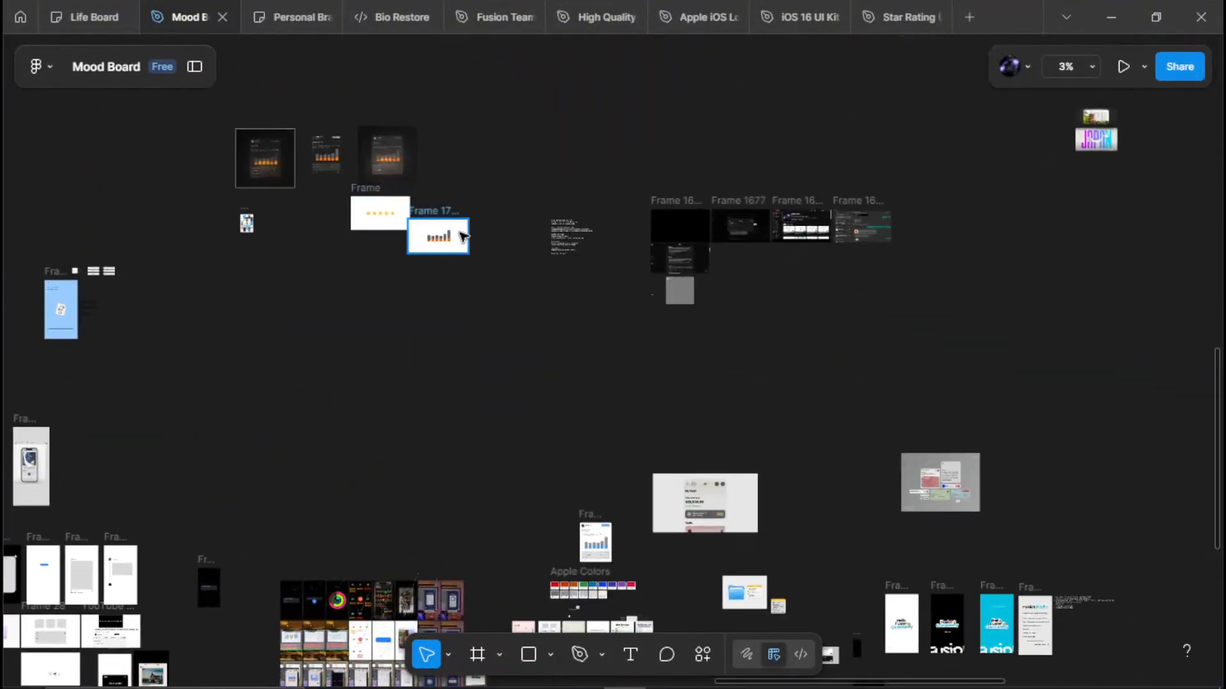
pyautogui.moveTo(615, 293); pyautogui.dragTo(452, 377)
pyautogui.scroll(2, 644, 345)
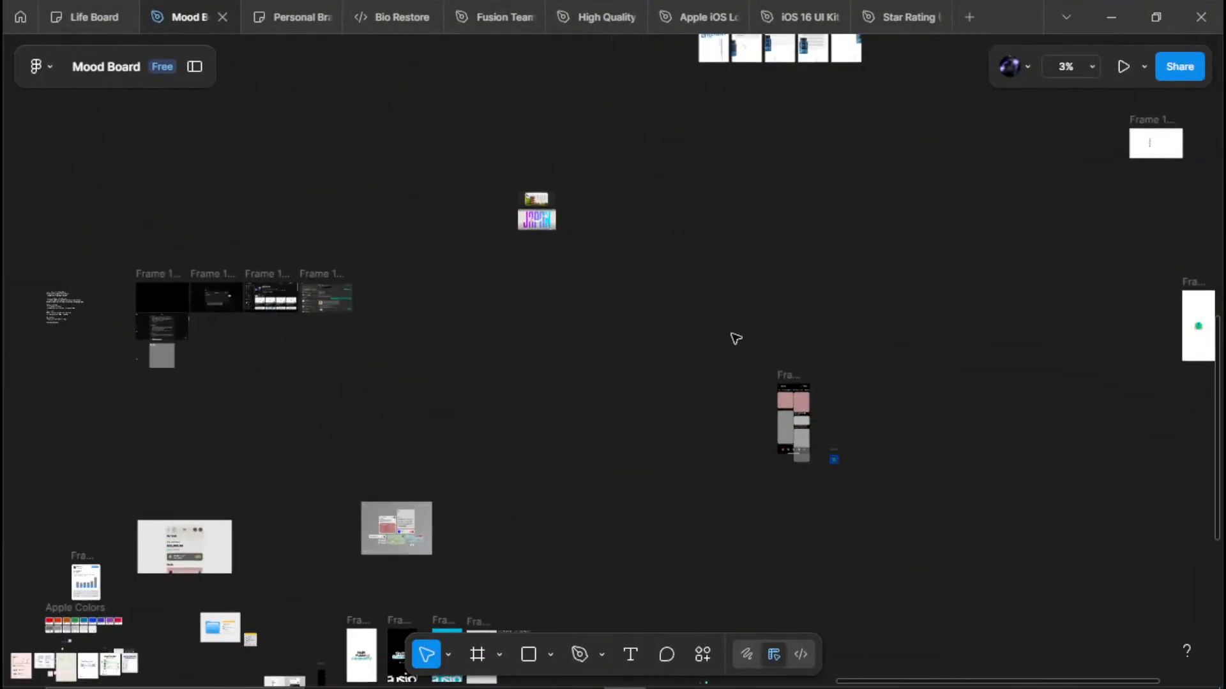
pyautogui.moveTo(723, 236); pyautogui.dragTo(428, 336)
pyautogui.scroll(-1, 447, 331)
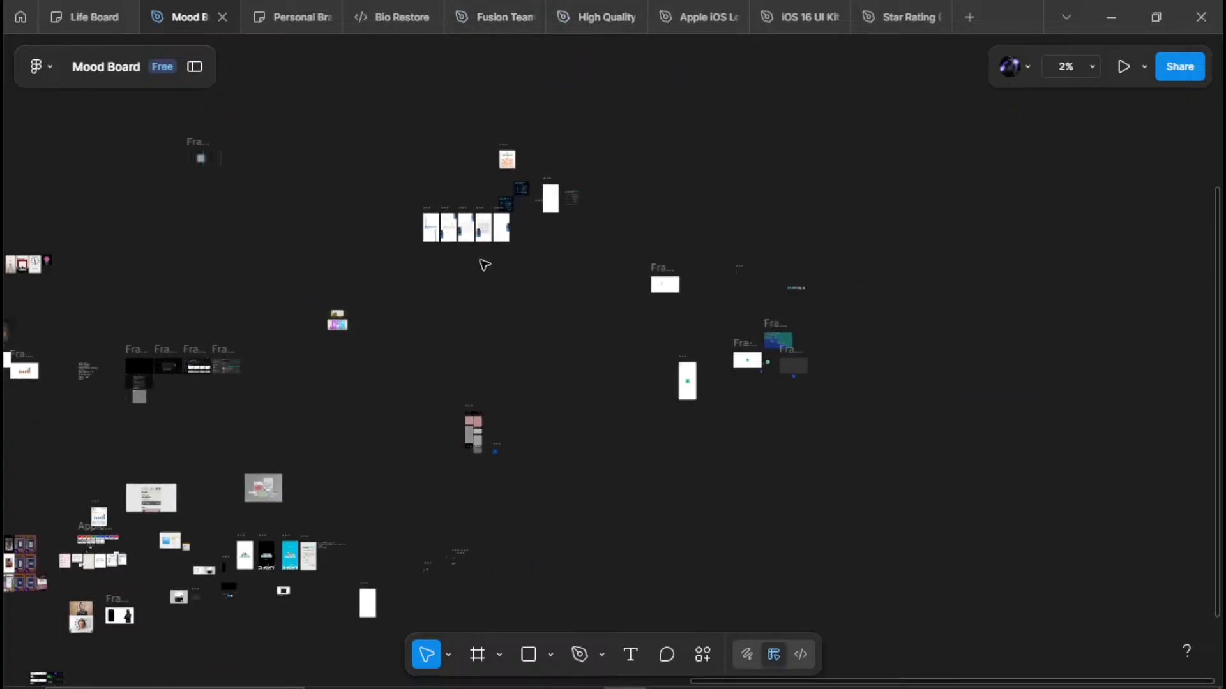
pyautogui.scroll(1, 504, 252)
pyautogui.moveTo(792, 277); pyautogui.dragTo(470, 217)
pyautogui.scroll(3, 465, 226)
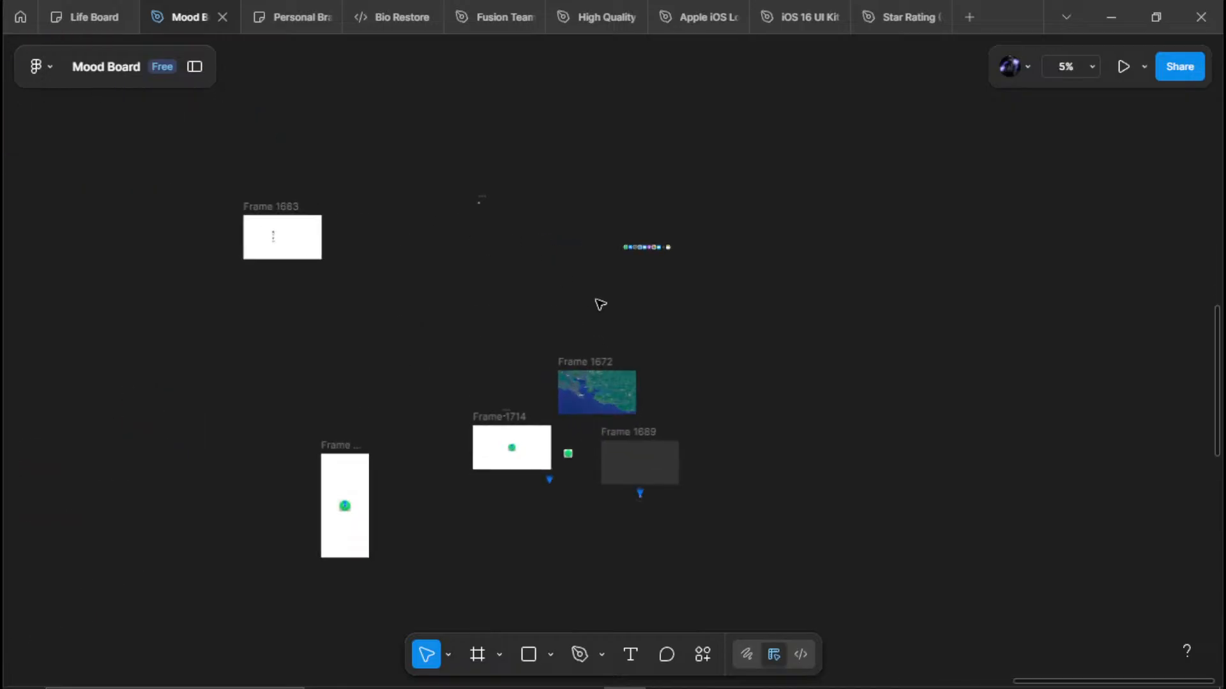
pyautogui.moveTo(587, 288); pyautogui.dragTo(520, 118)
pyautogui.scroll(4, 603, 222)
pyautogui.moveTo(468, 235); pyautogui.dragTo(963, 288)
pyautogui.scroll(-4, 837, 261)
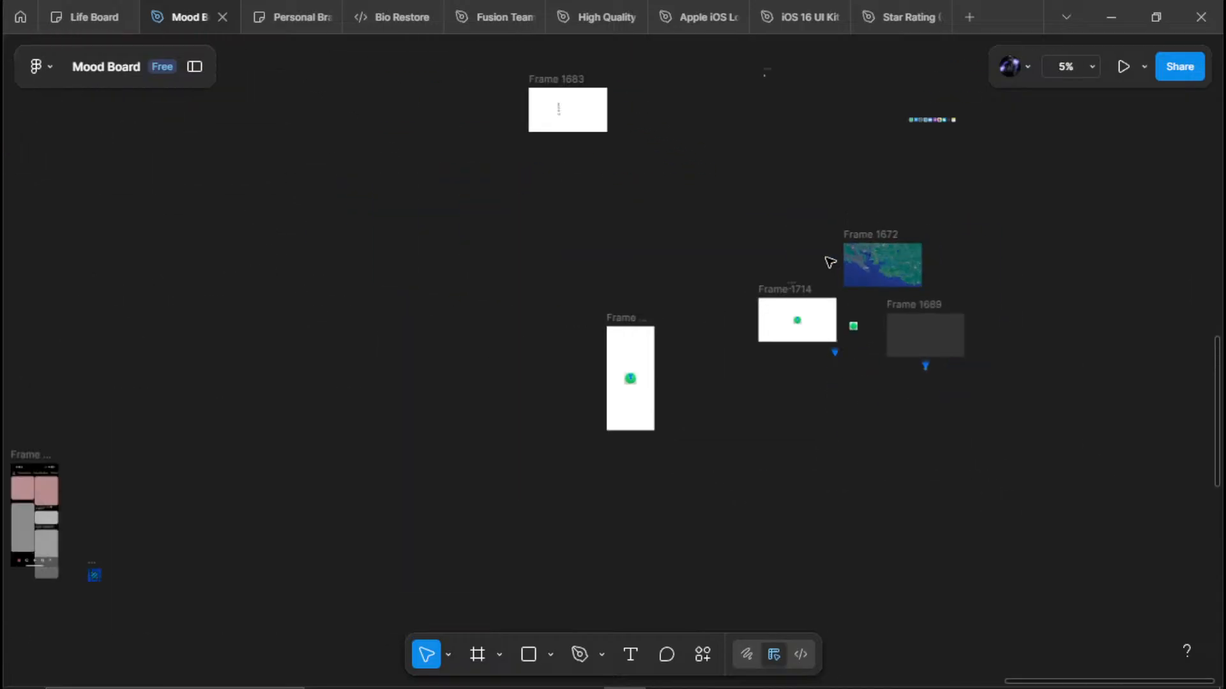
pyautogui.scroll(-1, 616, 290)
pyautogui.moveTo(610, 282); pyautogui.dragTo(1029, 277)
pyautogui.scroll(1, 559, 290)
pyautogui.scroll(-3, 498, 281)
pyautogui.scroll(-1, 390, 299)
pyautogui.moveTo(413, 294); pyautogui.dragTo(457, 85)
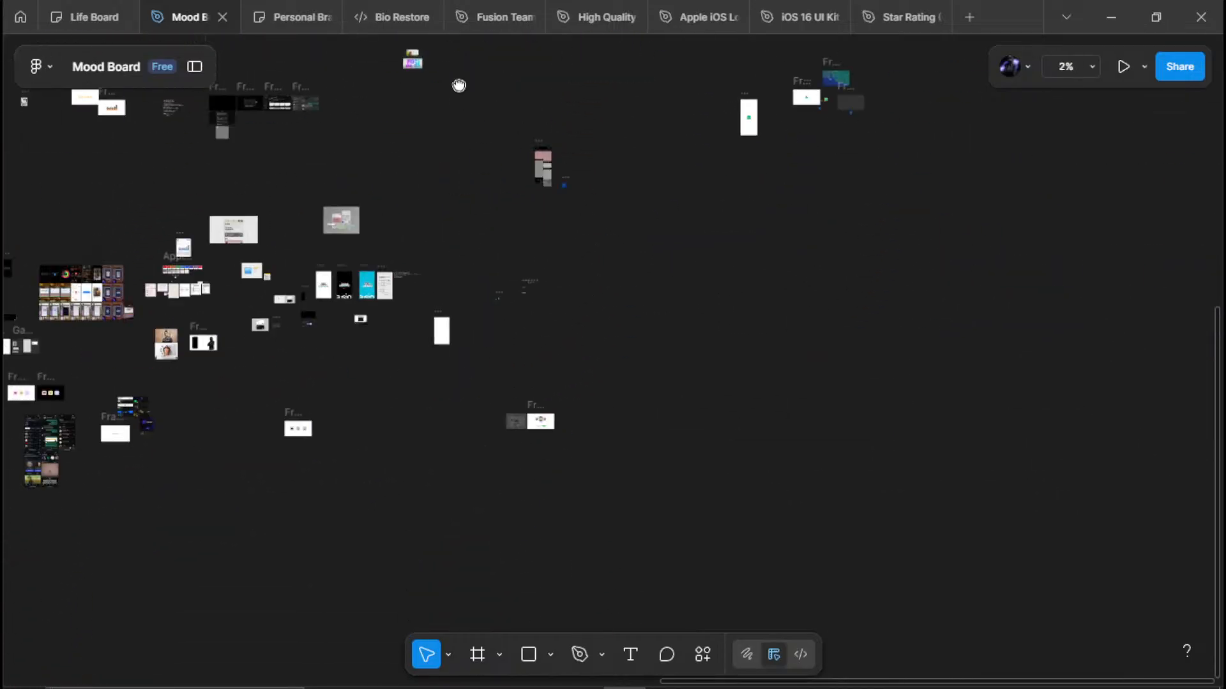
# Examine the mood board's main clusters, including the Frame 80 group, the chat app screenshots, the Frame 1702 area and the phone mockups
pyautogui.moveTo(722, 104); pyautogui.dragTo(983, 240)
pyautogui.moveTo(654, 198); pyautogui.dragTo(971, 276)
pyautogui.moveTo(1046, 412); pyautogui.dragTo(842, 289)
pyautogui.scroll(4, 843, 290)
pyautogui.moveTo(763, 322); pyautogui.dragTo(1139, 174)
pyautogui.scroll(-3, 462, 400)
pyautogui.moveTo(481, 401); pyautogui.dragTo(580, 282)
pyautogui.scroll(3, 581, 281)
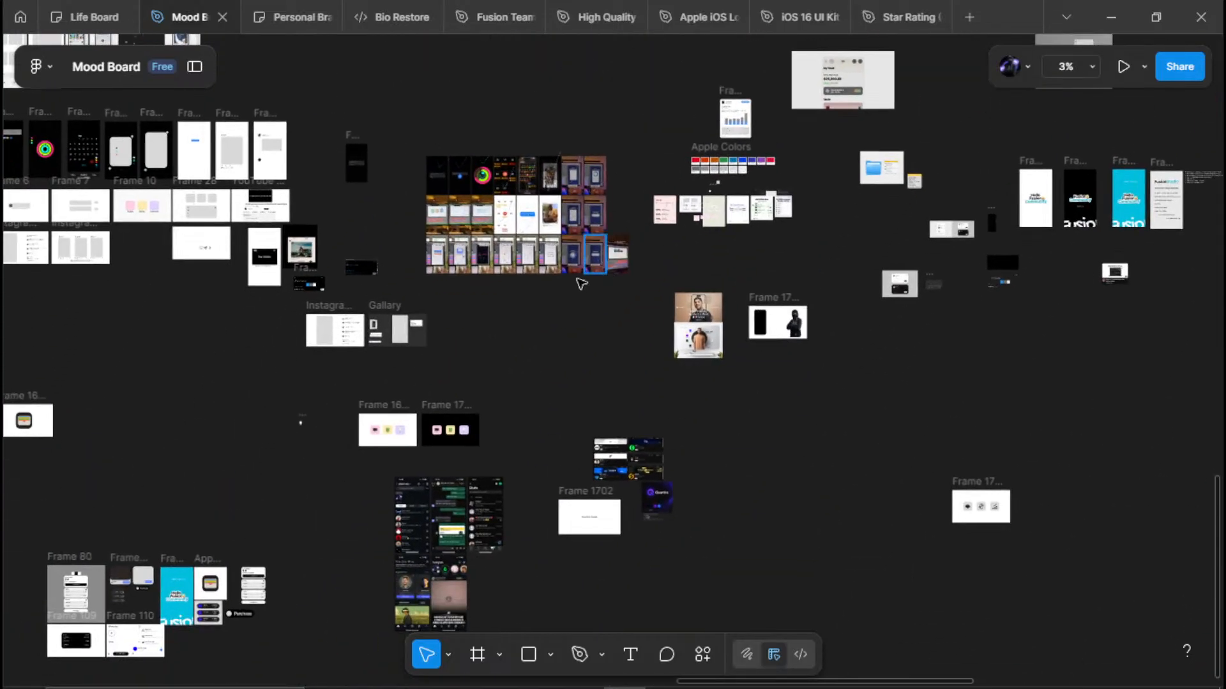
pyautogui.scroll(1, 580, 281)
pyautogui.scroll(-2, 722, 290)
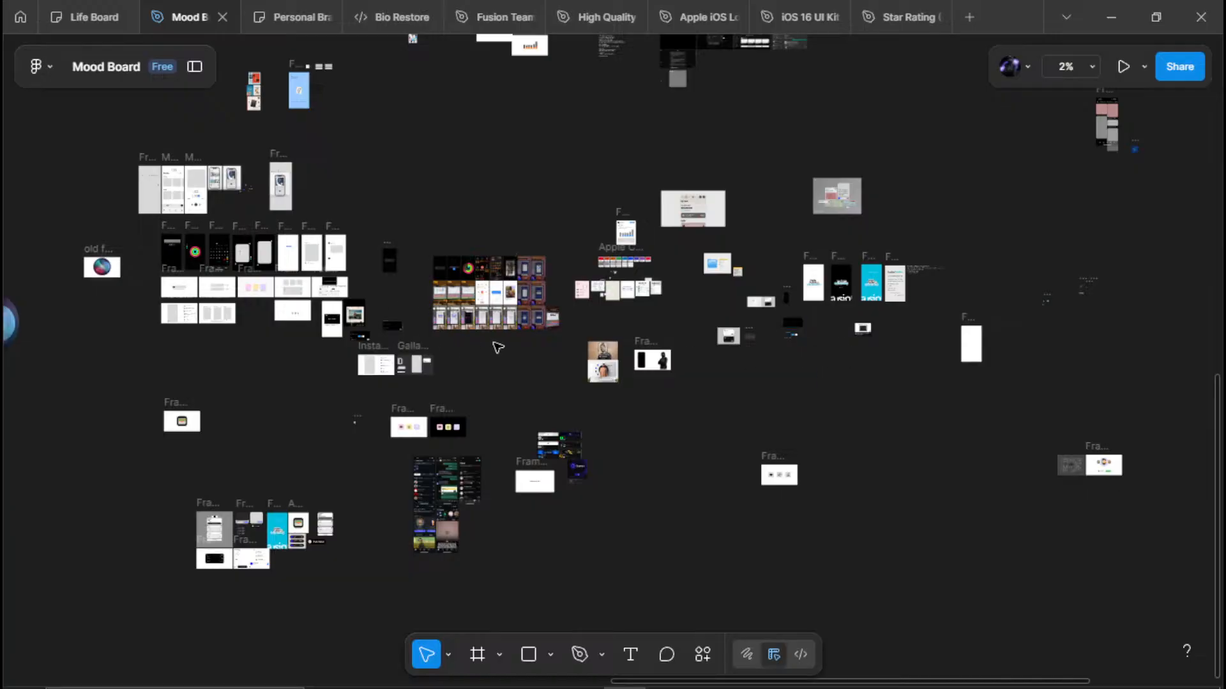
pyautogui.scroll(3, 498, 348)
pyautogui.moveTo(501, 351); pyautogui.dragTo(677, 161)
pyautogui.moveTo(429, 441); pyautogui.dragTo(468, 249)
pyautogui.moveTo(123, 367); pyautogui.dragTo(286, 322)
pyautogui.scroll(1, 291, 302)
pyautogui.scroll(1, 520, 324)
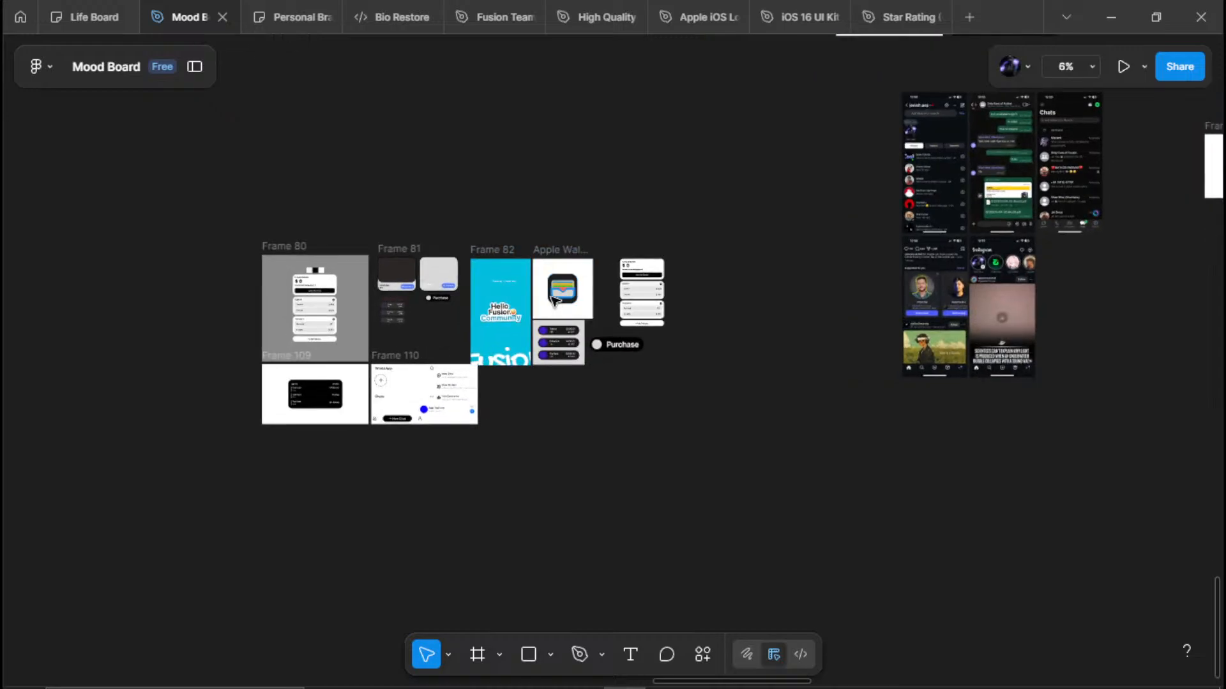
pyautogui.scroll(-3, 554, 300)
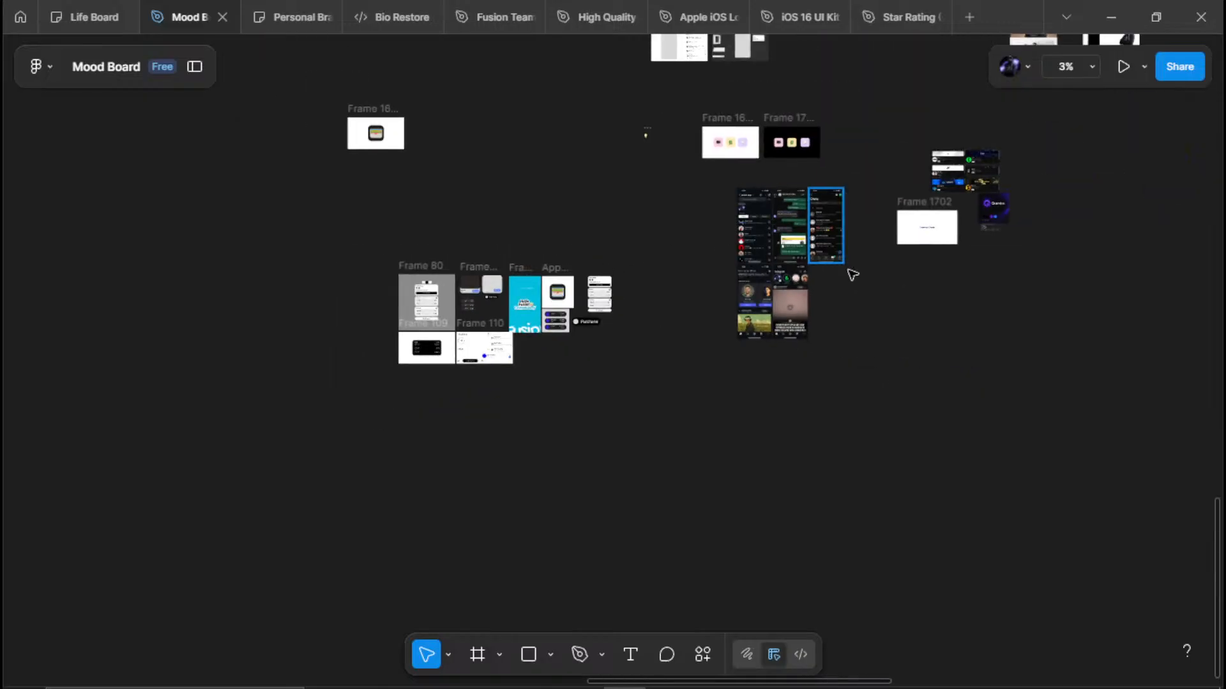
pyautogui.scroll(5, 565, 292)
pyautogui.moveTo(851, 274); pyautogui.dragTo(434, 428)
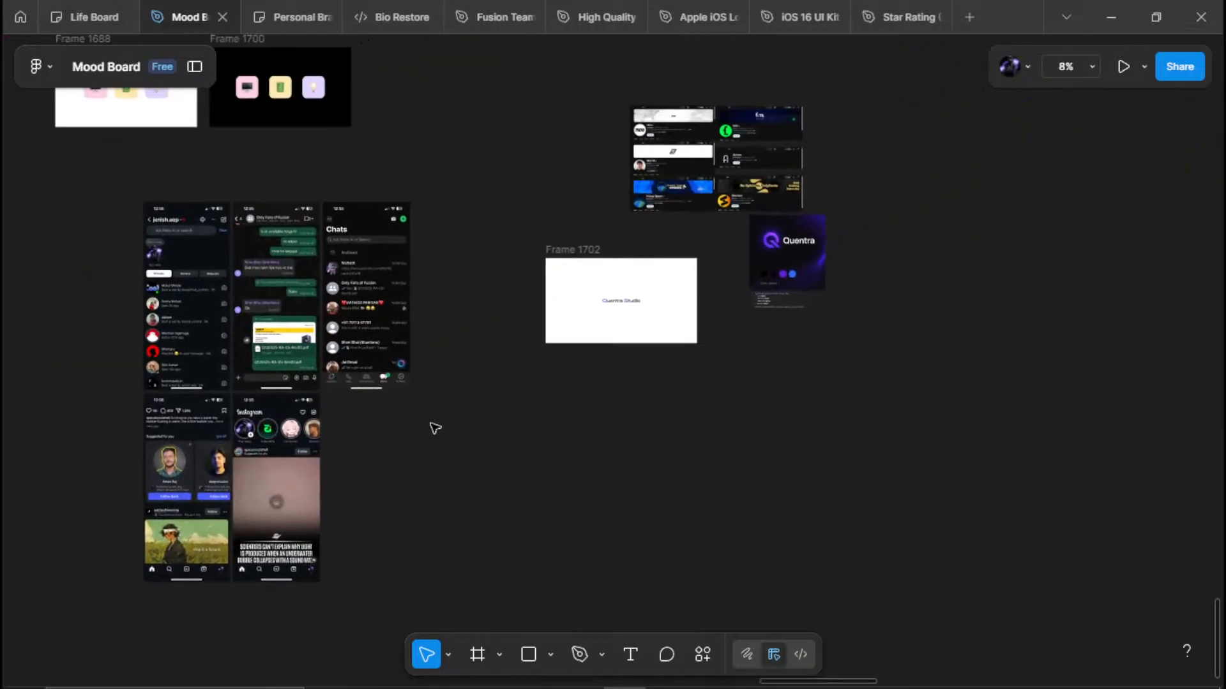
pyautogui.scroll(-5, 495, 333)
pyautogui.moveTo(495, 332); pyautogui.dragTo(302, 404)
pyautogui.scroll(3, 239, 286)
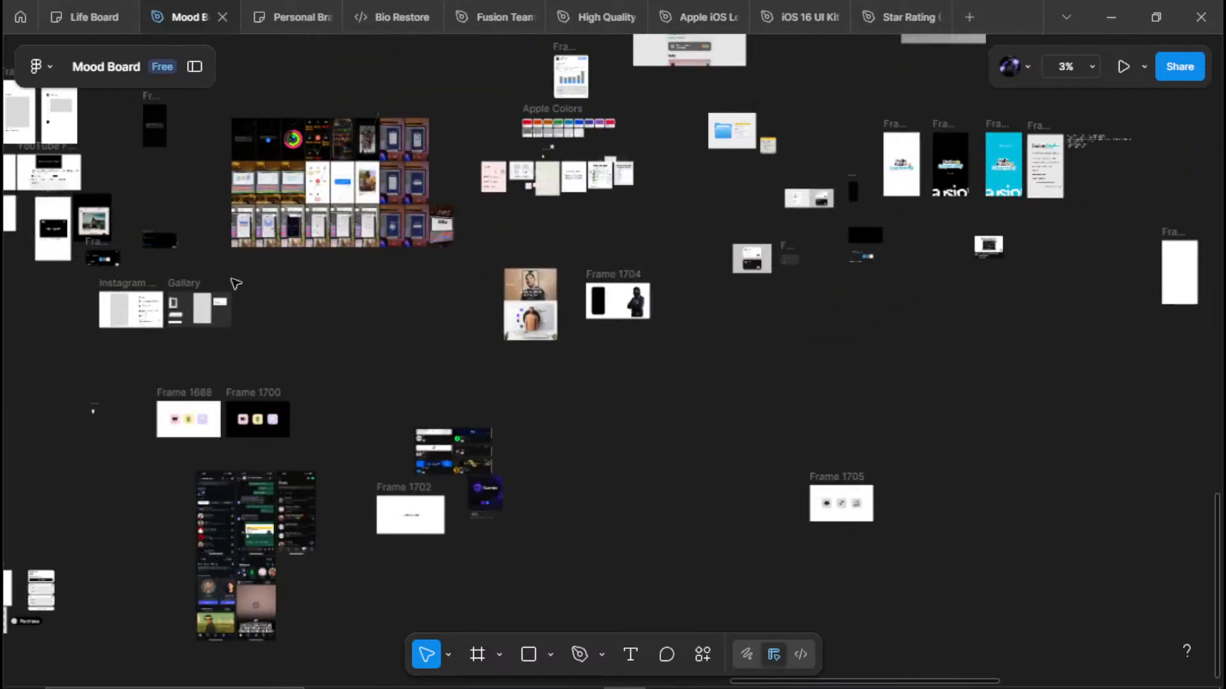
pyautogui.moveTo(191, 295); pyautogui.dragTo(734, 358)
pyautogui.scroll(3, 471, 274)
pyautogui.moveTo(220, 182); pyautogui.dragTo(443, 271)
pyautogui.scroll(-5, 440, 266)
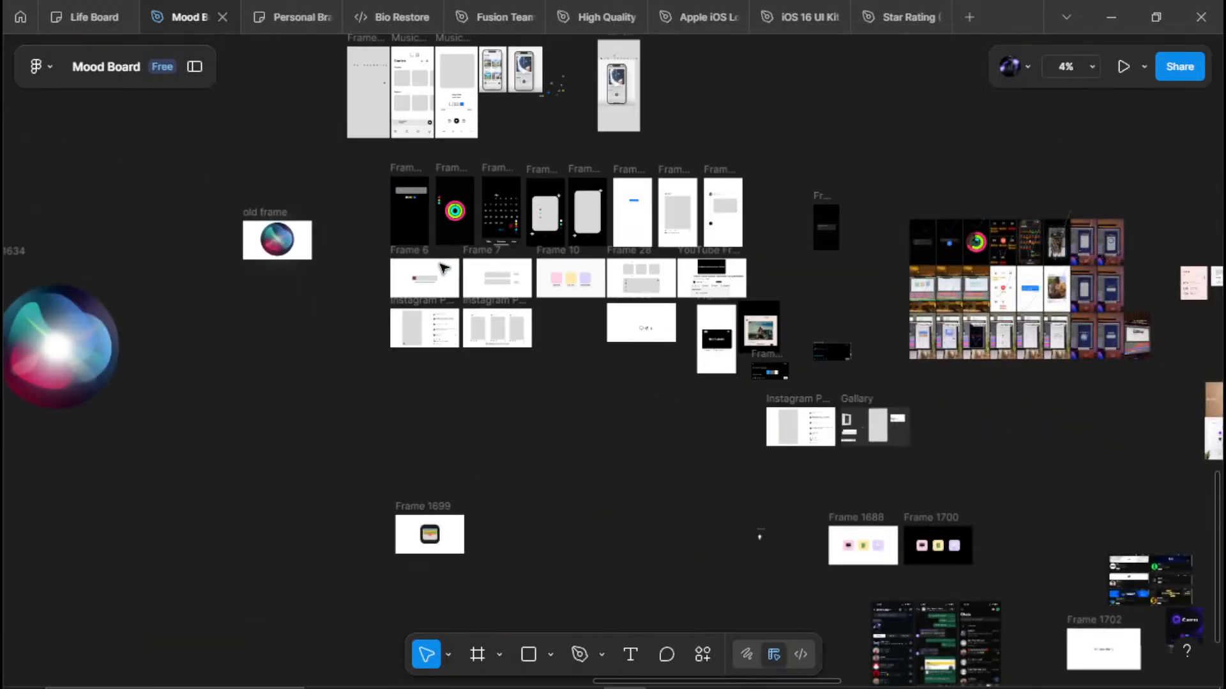
# Survey the whole mood board and inspect the poster images above the orange bar chart frames
pyautogui.moveTo(951, 345); pyautogui.dragTo(808, 520)
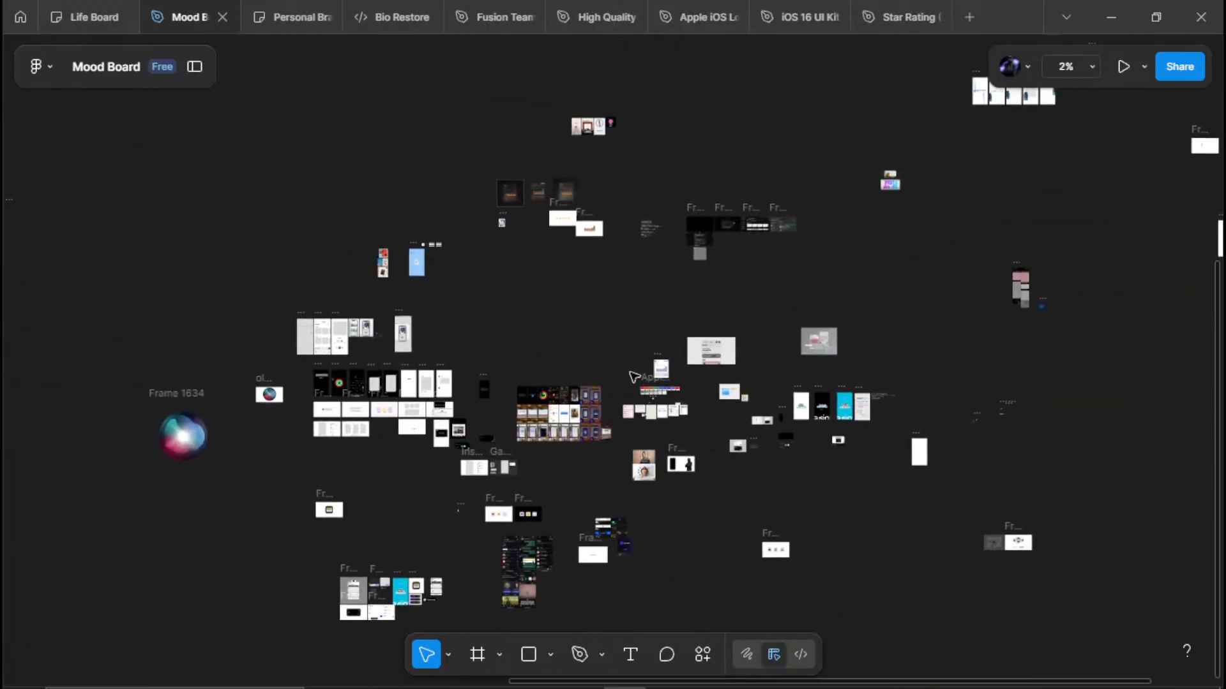
pyautogui.moveTo(590, 182); pyautogui.dragTo(264, 164)
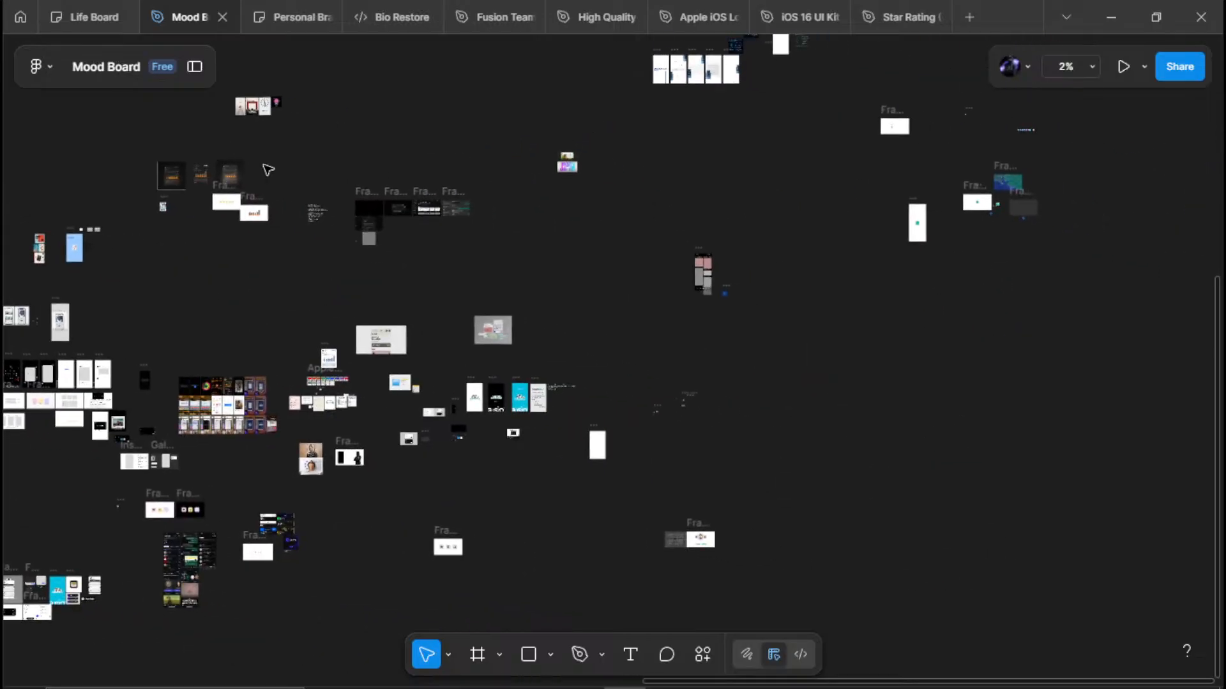
pyautogui.moveTo(473, 194); pyautogui.dragTo(652, 377)
pyautogui.scroll(3, 471, 289)
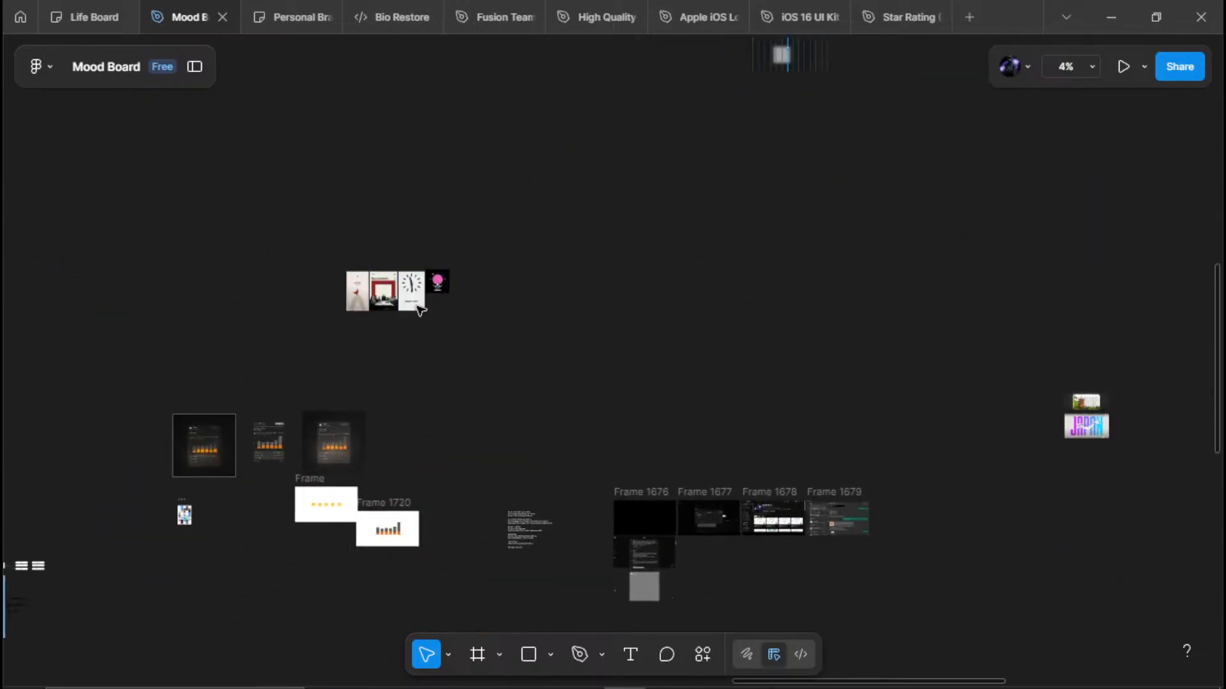
pyautogui.scroll(4, 348, 287)
pyautogui.scroll(-6, 349, 253)
pyautogui.moveTo(504, 390); pyautogui.dragTo(181, 205)
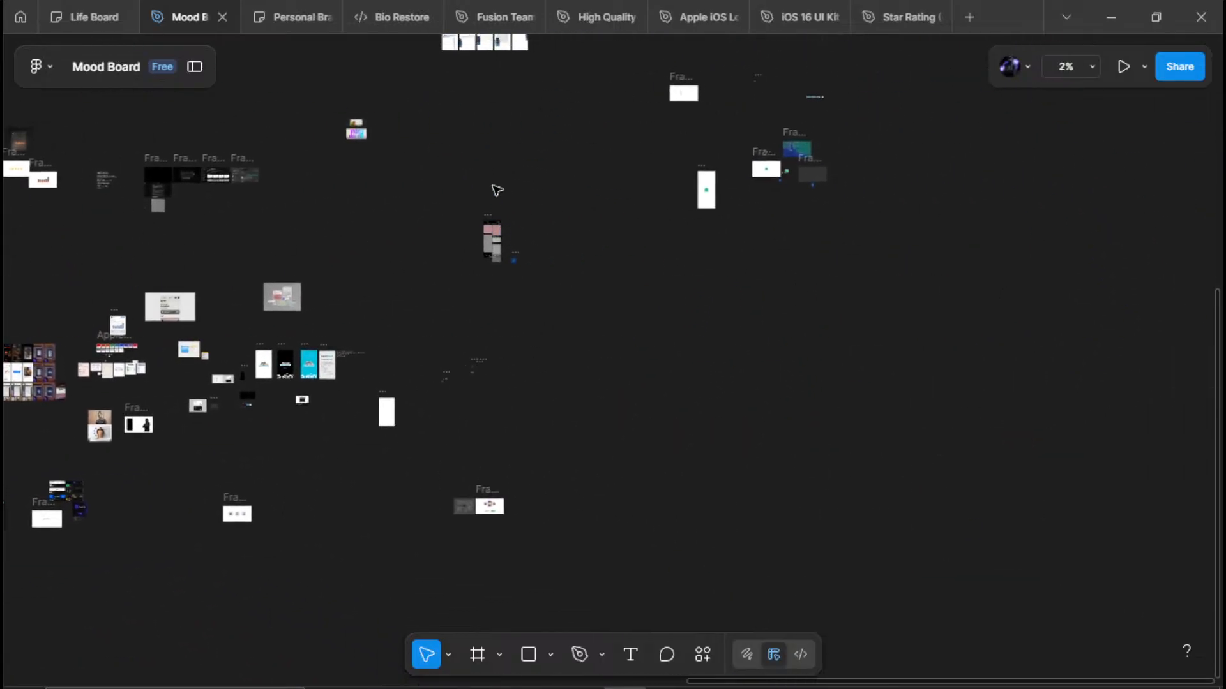
# Switch to Pinterest in the Brave browser and look through the home feed for interface design references
pyautogui.moveTo(755, 681)
pyautogui.click(664, 670)
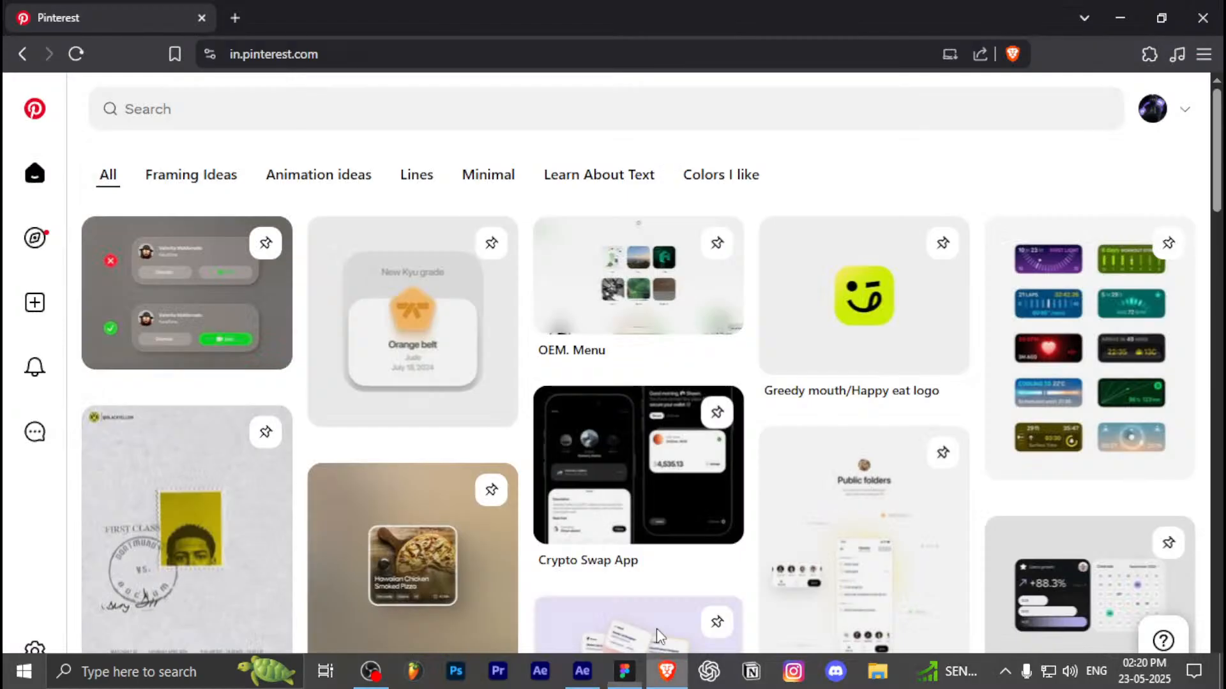
pyautogui.scroll(-5, 99, 241)
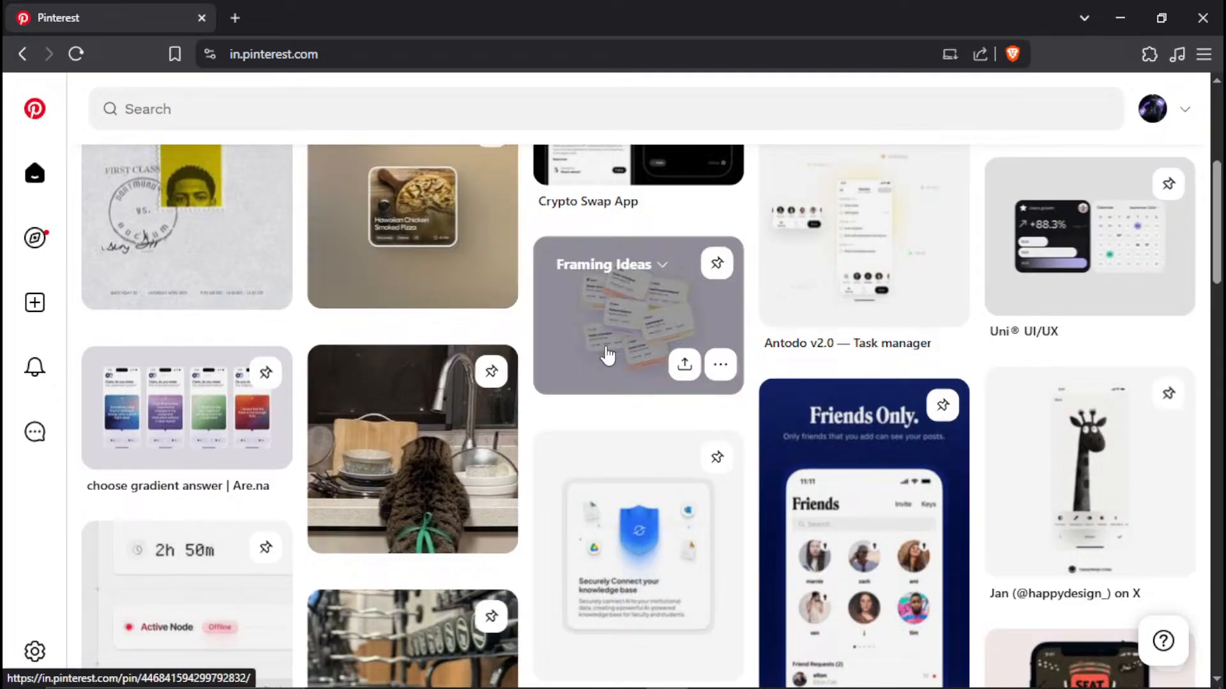
pyautogui.scroll(-3, 533, 297)
pyautogui.scroll(-1, 282, 224)
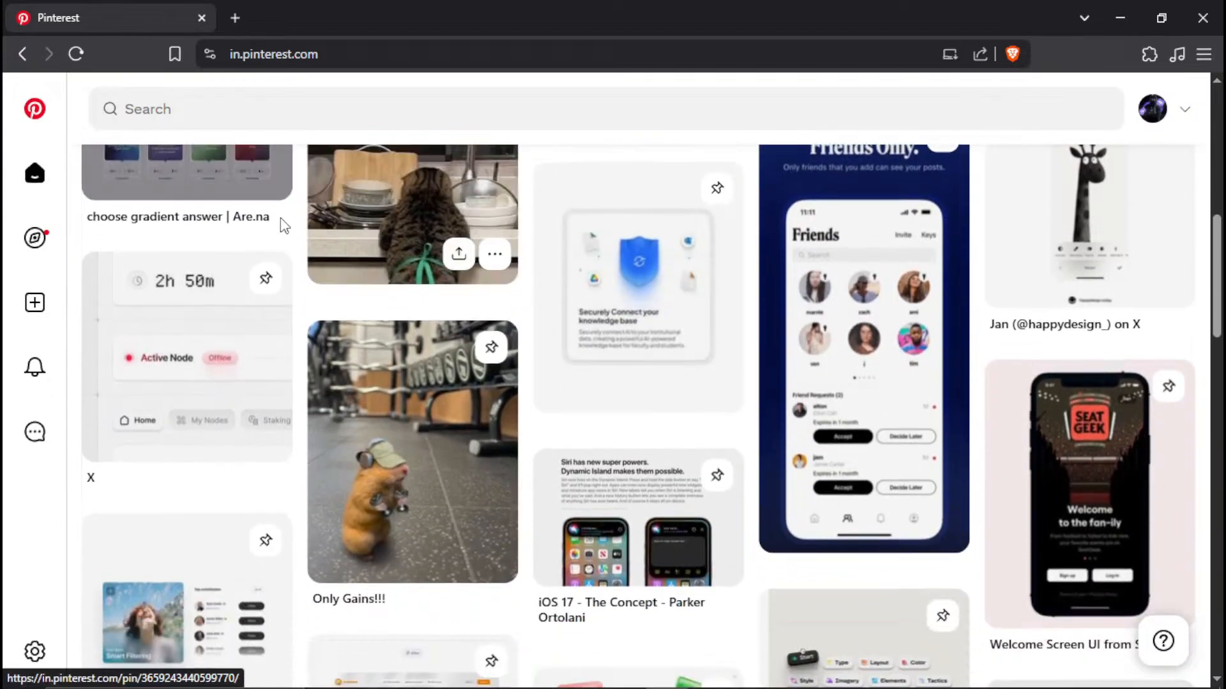
pyautogui.scroll(-6, 416, 307)
pyautogui.scroll(4, 400, 282)
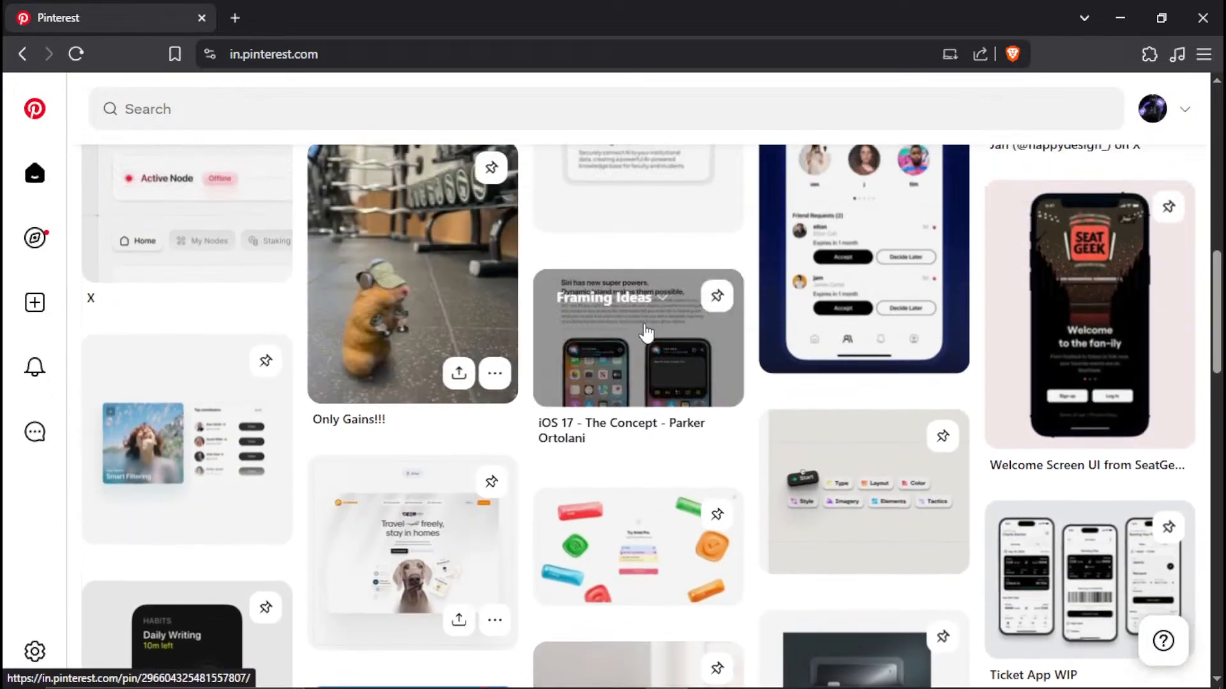
# Open the "iOS 17 - The Concept" pin about Siri in the Dynamic Island and look through its related pins
pyautogui.click(630, 350)
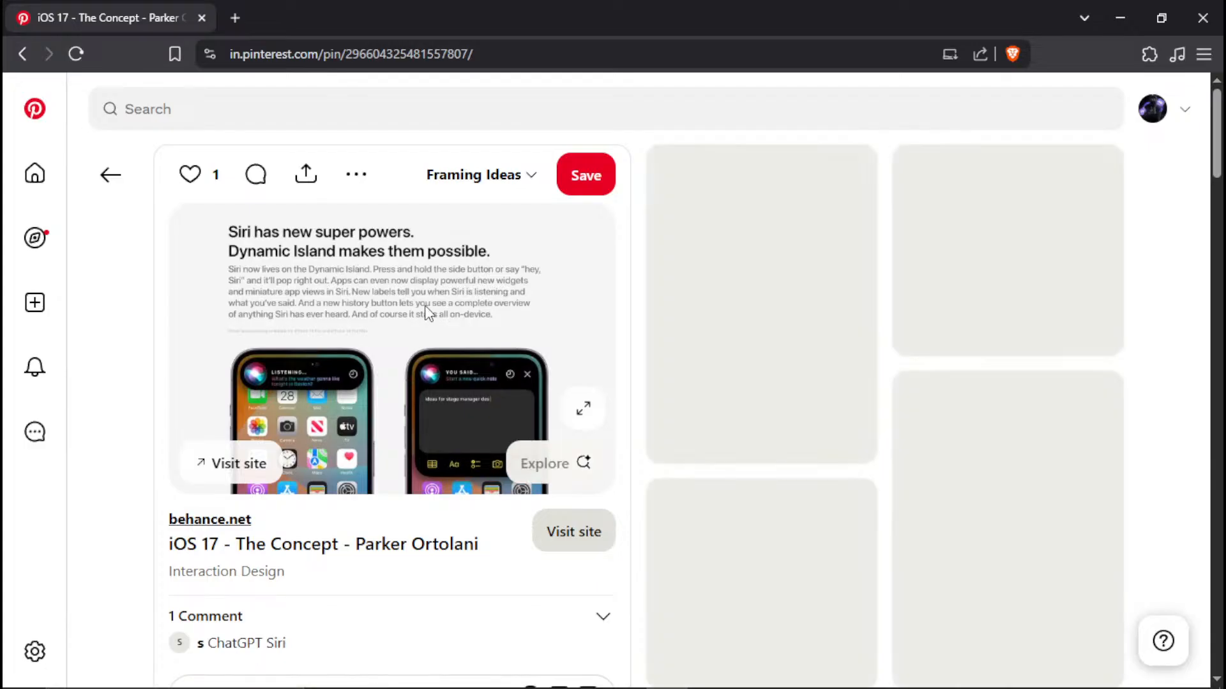
pyautogui.scroll(-3, 426, 312)
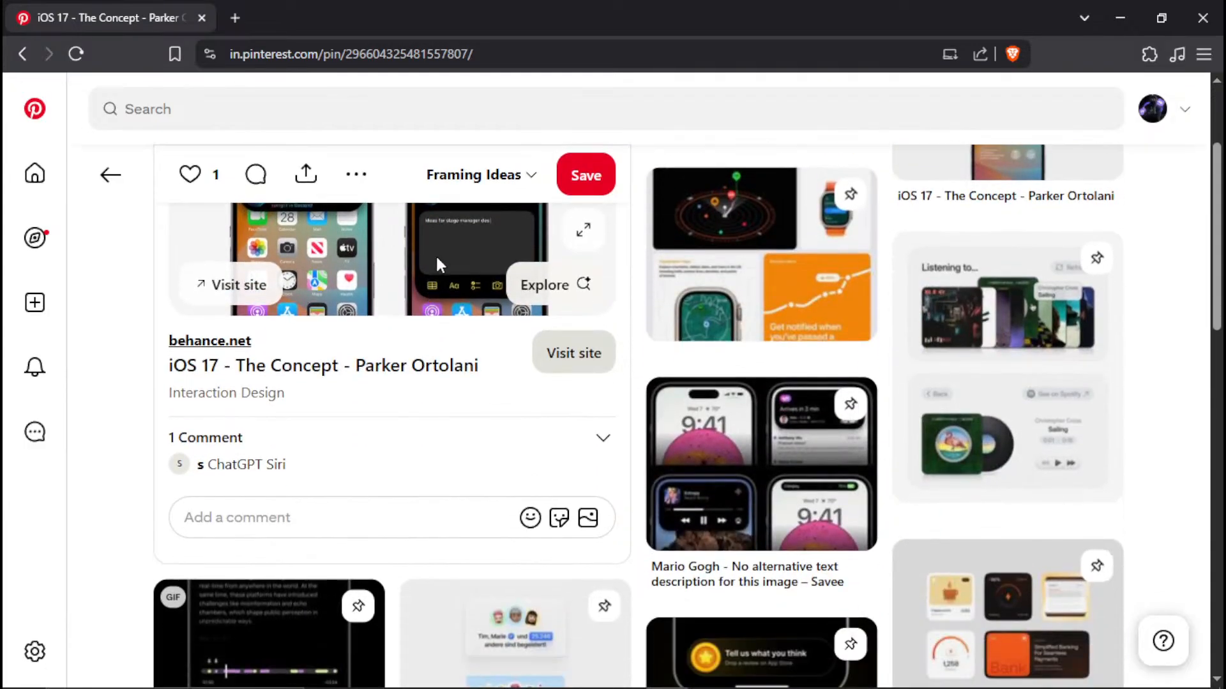
pyautogui.scroll(3, 439, 267)
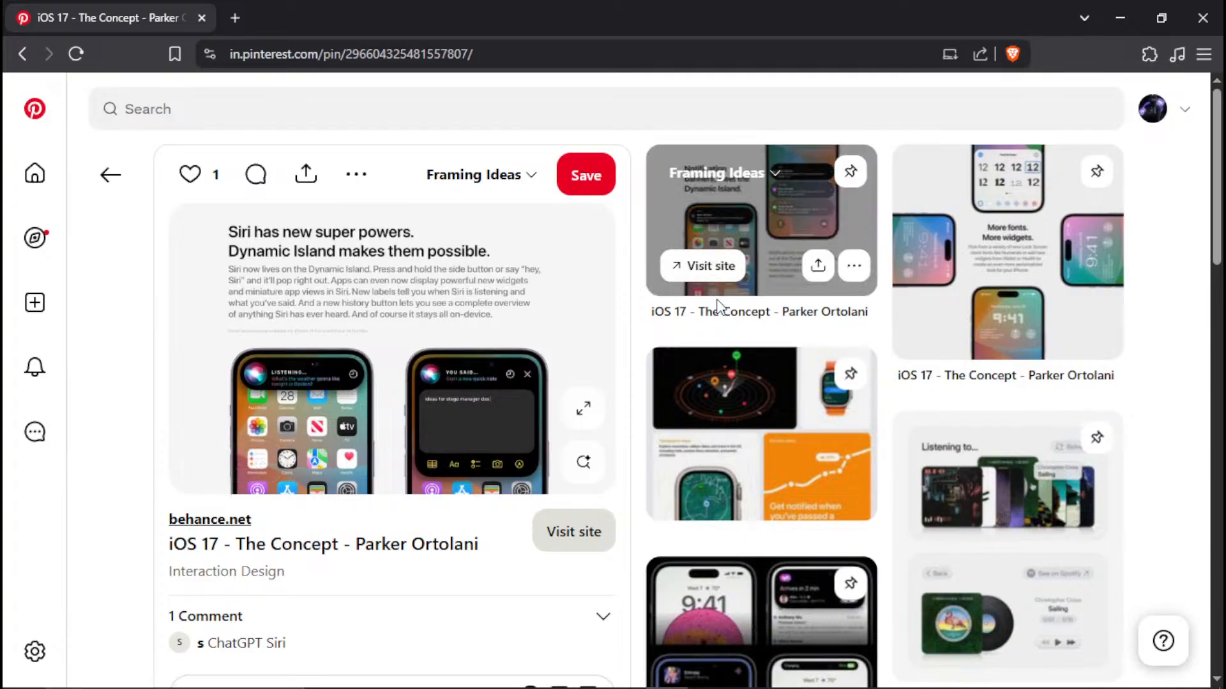
pyautogui.scroll(-7, 718, 305)
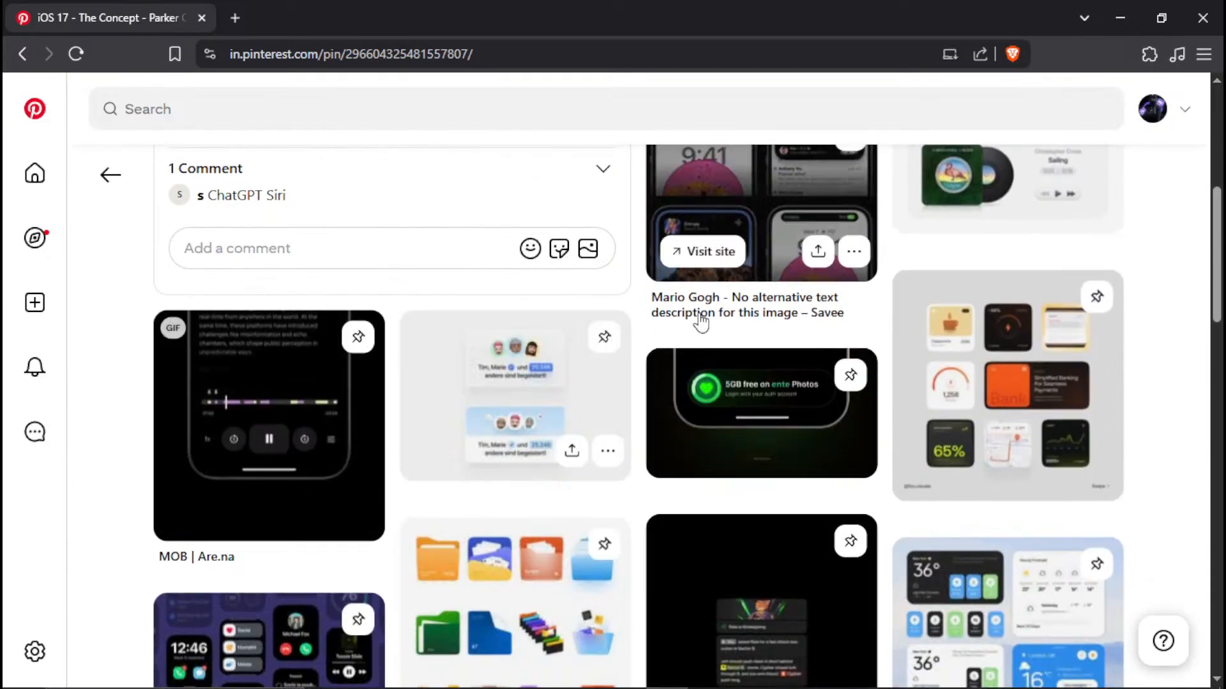
pyautogui.scroll(-4, 638, 325)
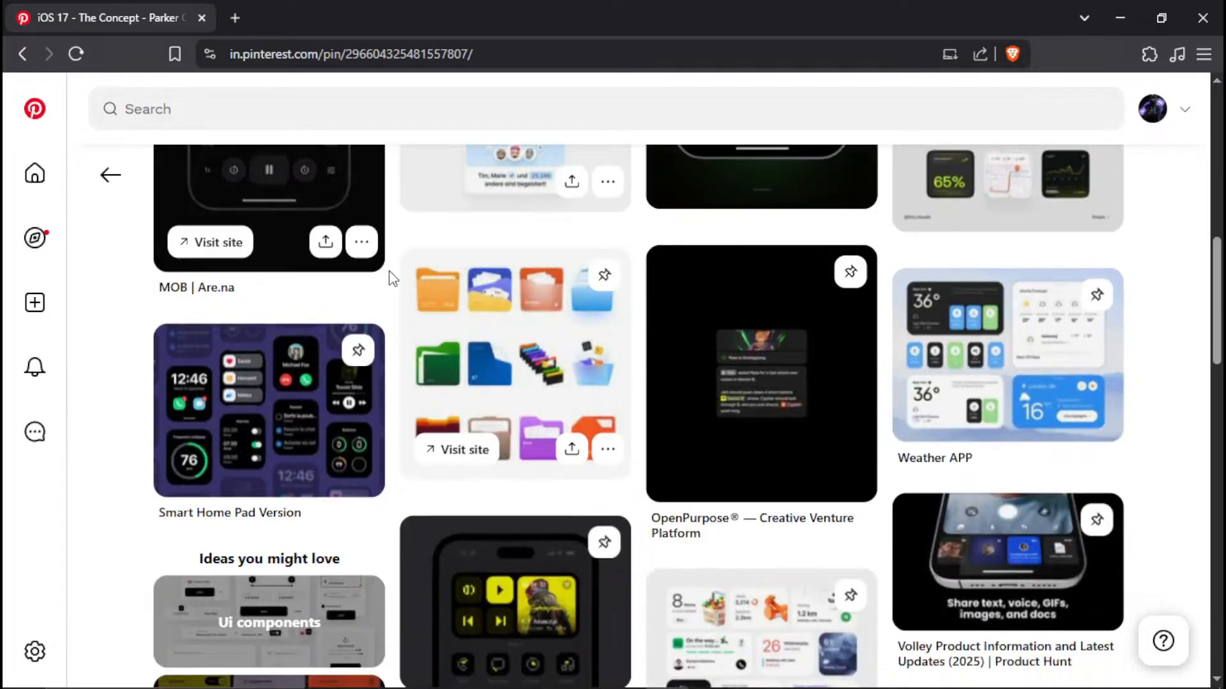
pyautogui.scroll(-4, 392, 279)
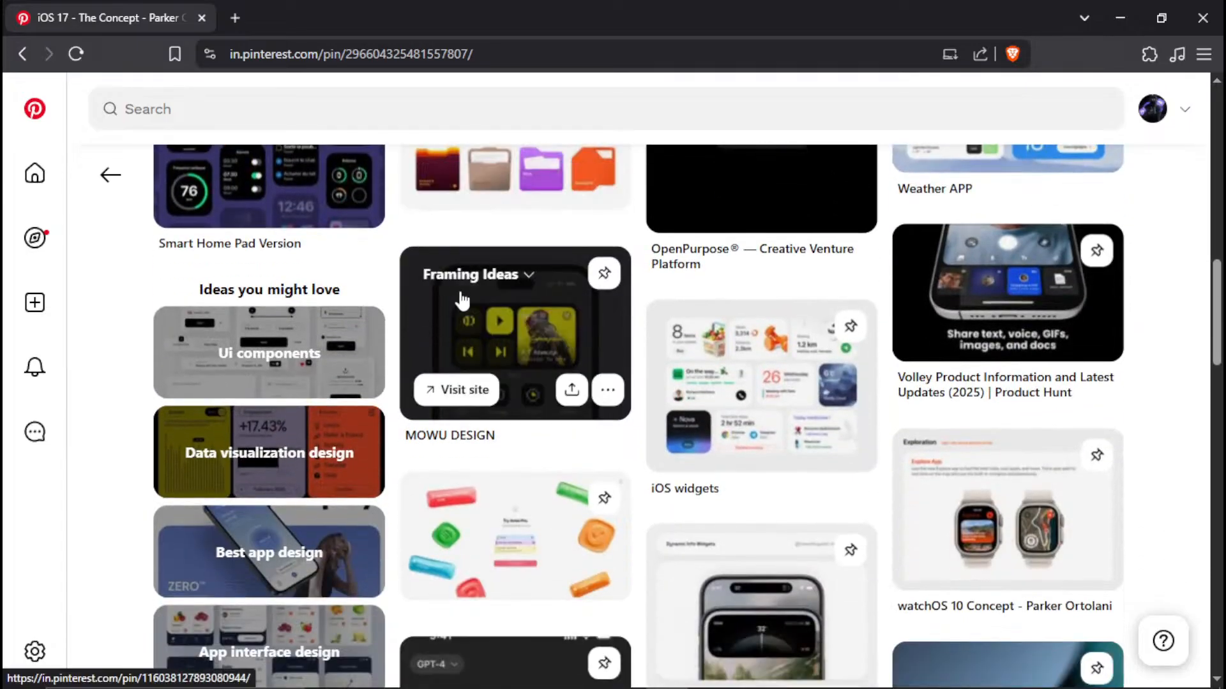
pyautogui.scroll(-4, 463, 300)
pyautogui.scroll(-4, 210, 337)
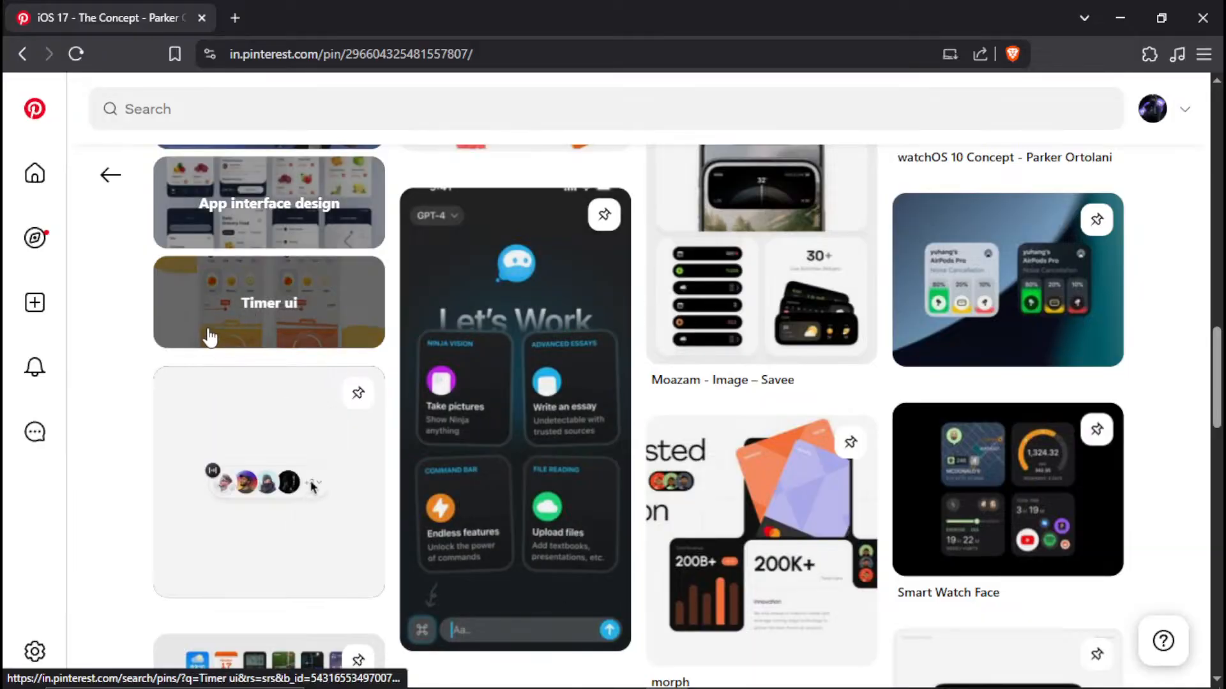
# Look through the remaining related pins and search Pinterest for "dynamic island"
pyautogui.scroll(-15, 804, 373)
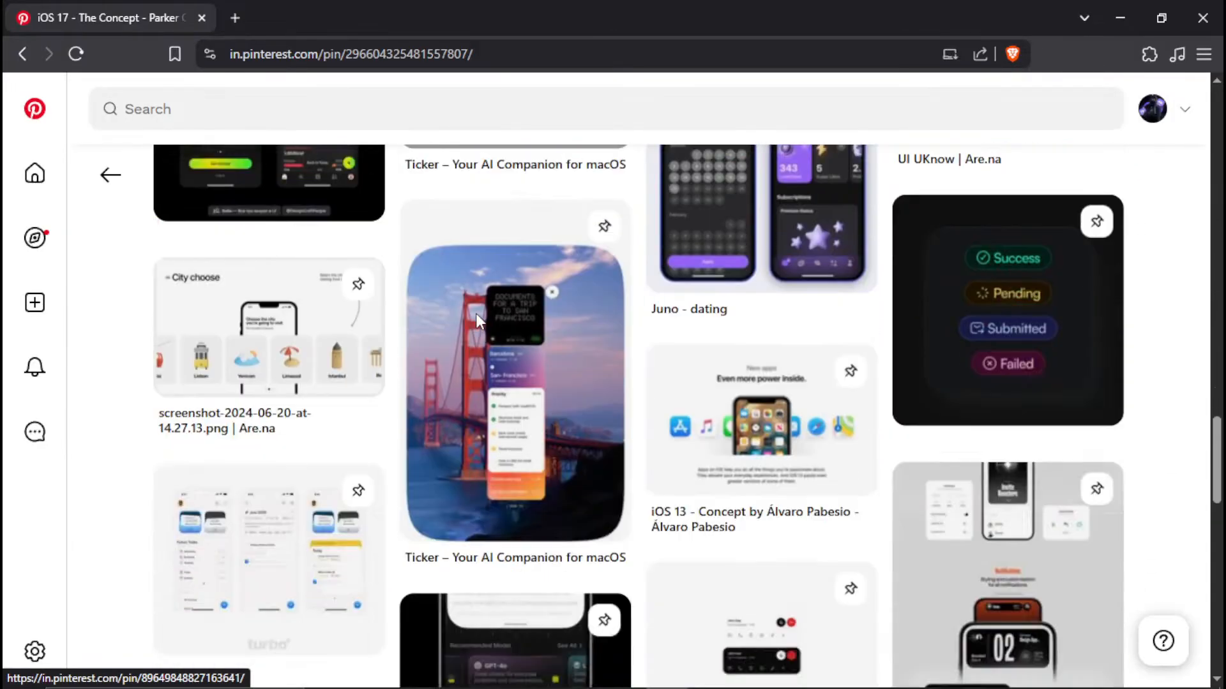
pyautogui.scroll(-9, 476, 313)
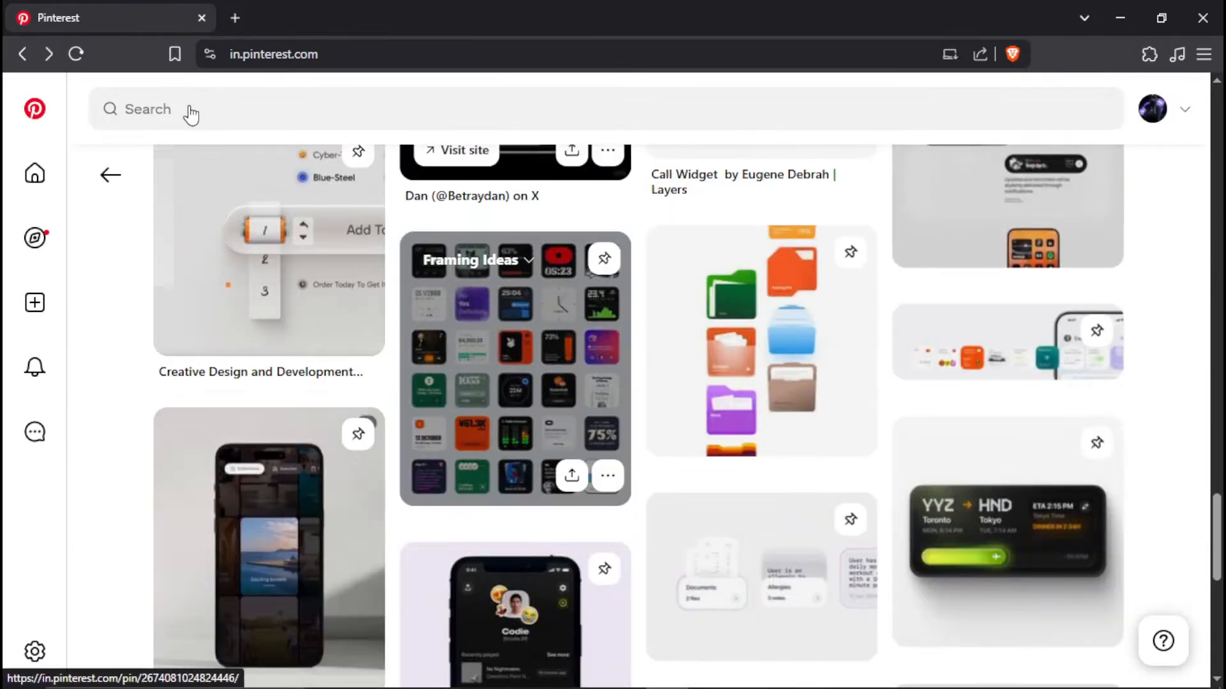
pyautogui.click(190, 114)
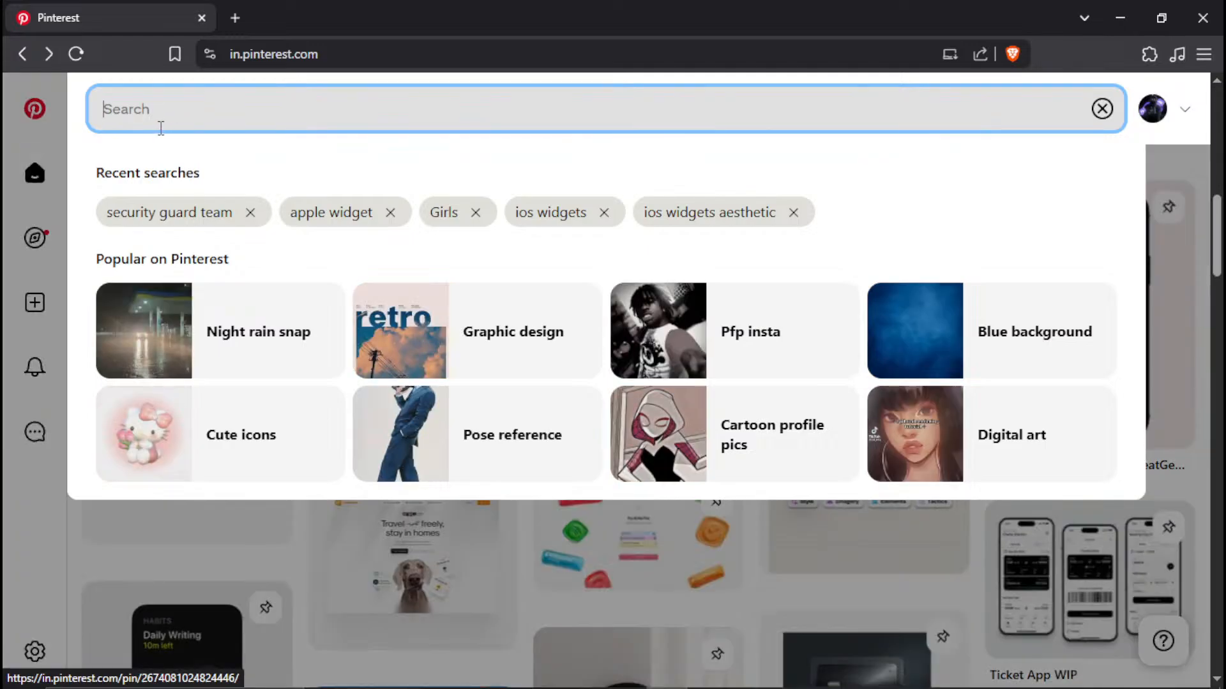
pyautogui.write('dynamic island')
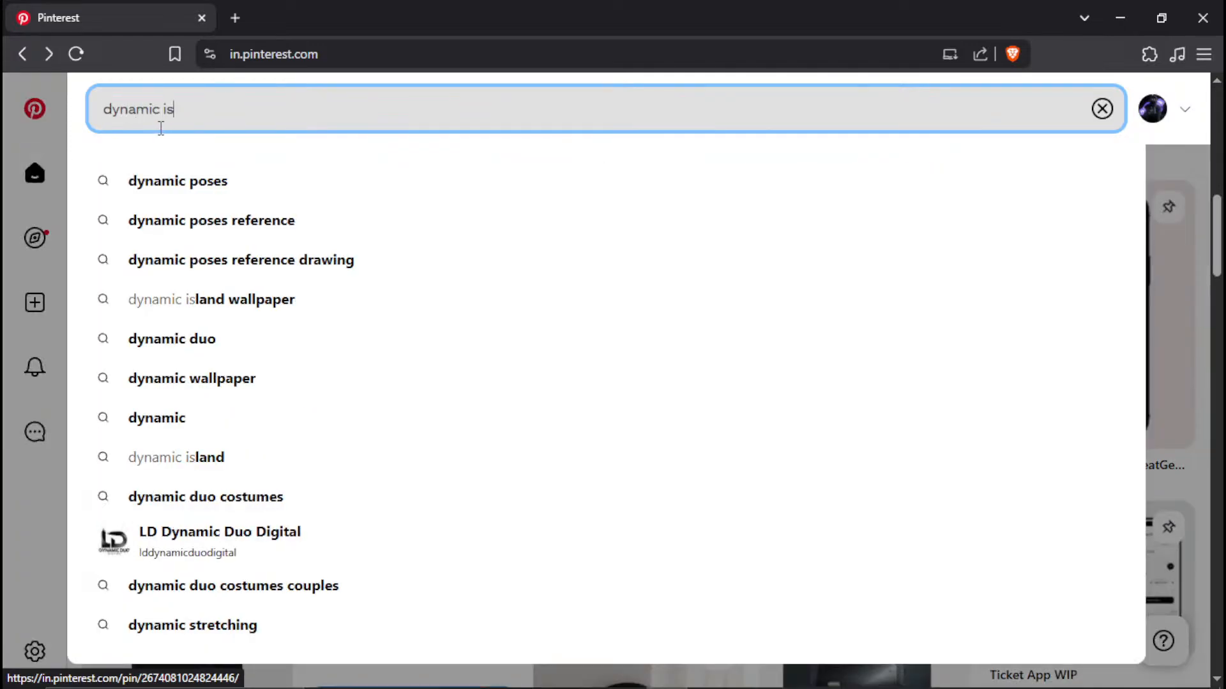
pyautogui.press('Return')
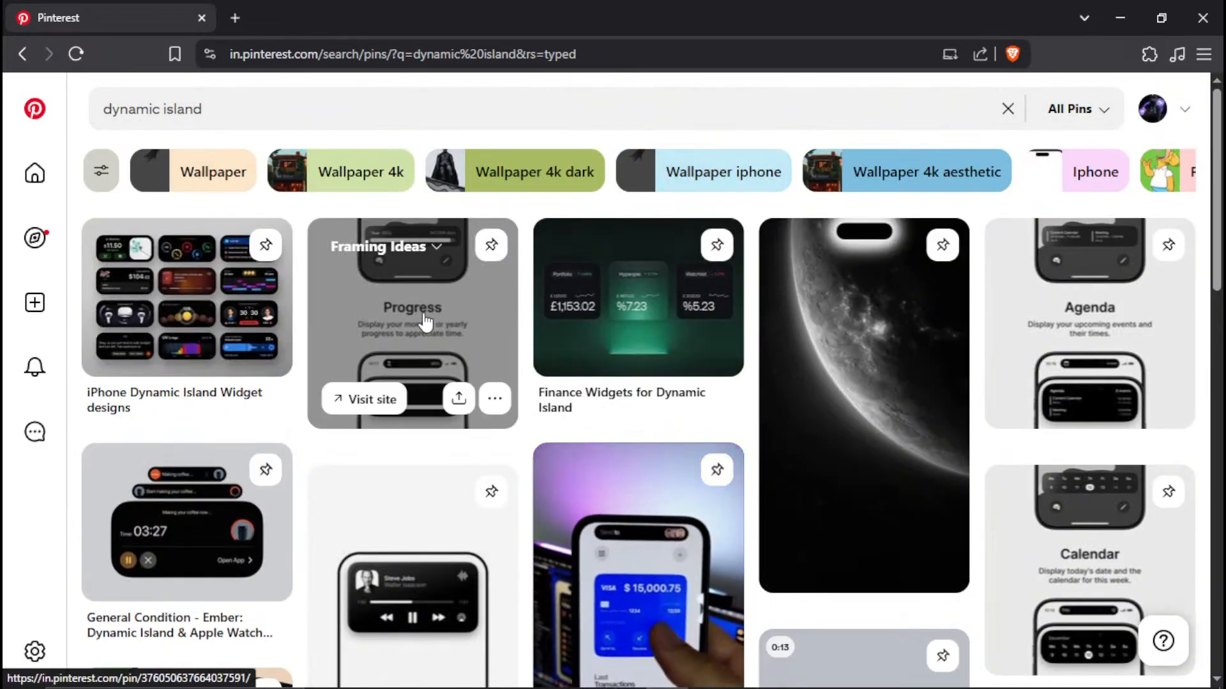
# Open the "Progress" Dynamic Island pin from the search results and examine its mockup and related pins
pyautogui.click(403, 292)
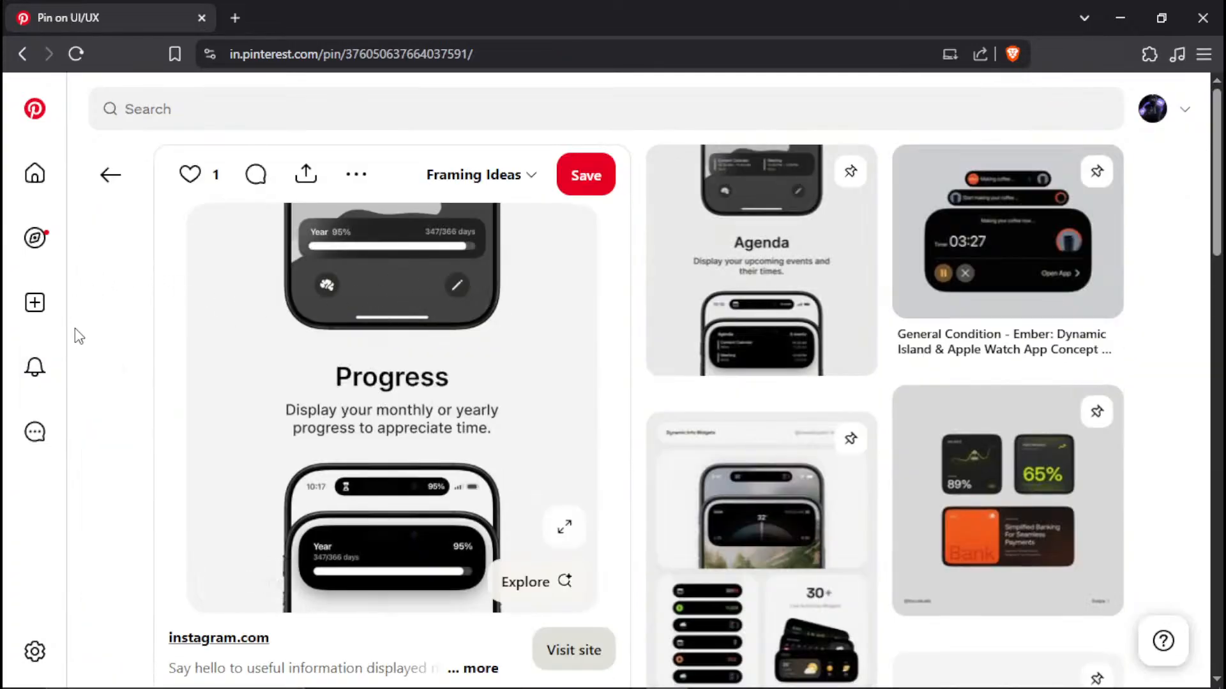
pyautogui.scroll(-1, 508, 404)
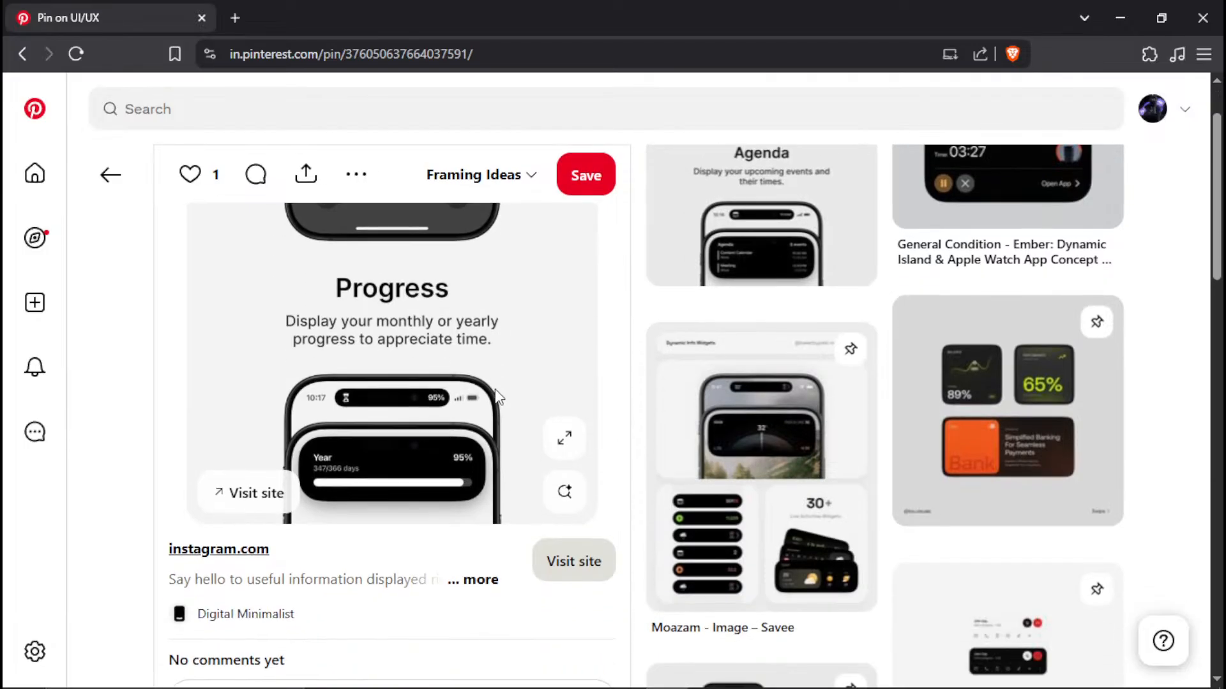
pyautogui.scroll(1, 570, 356)
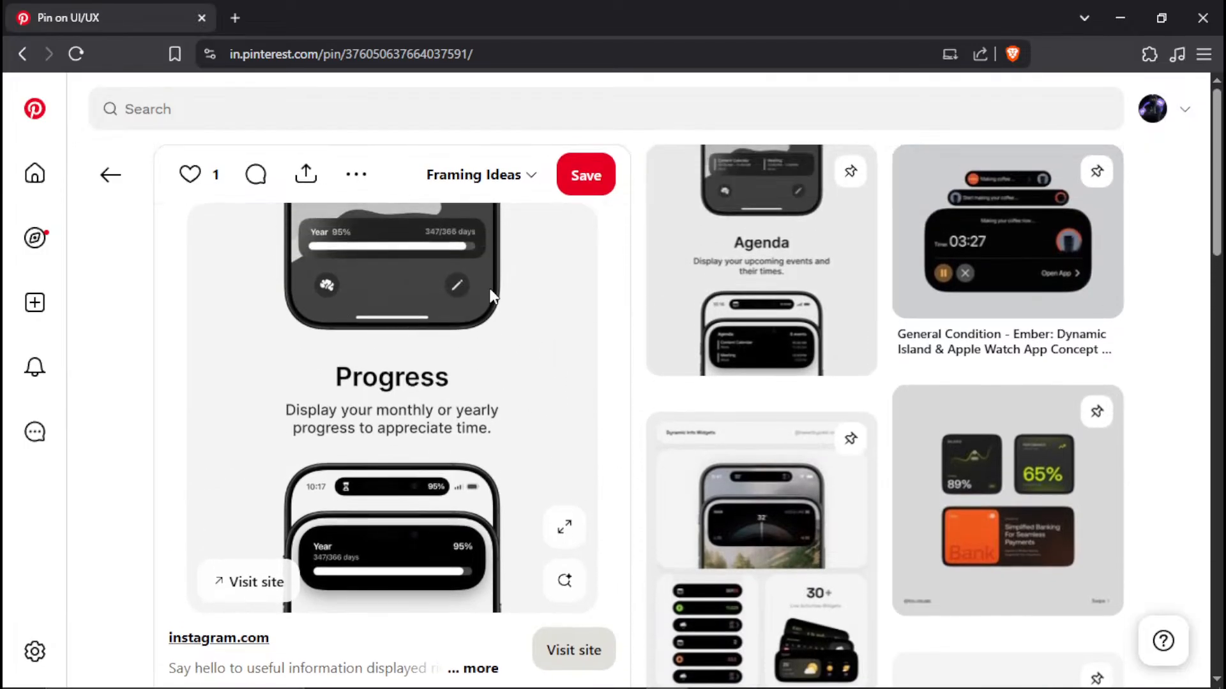
pyautogui.scroll(-3, 566, 284)
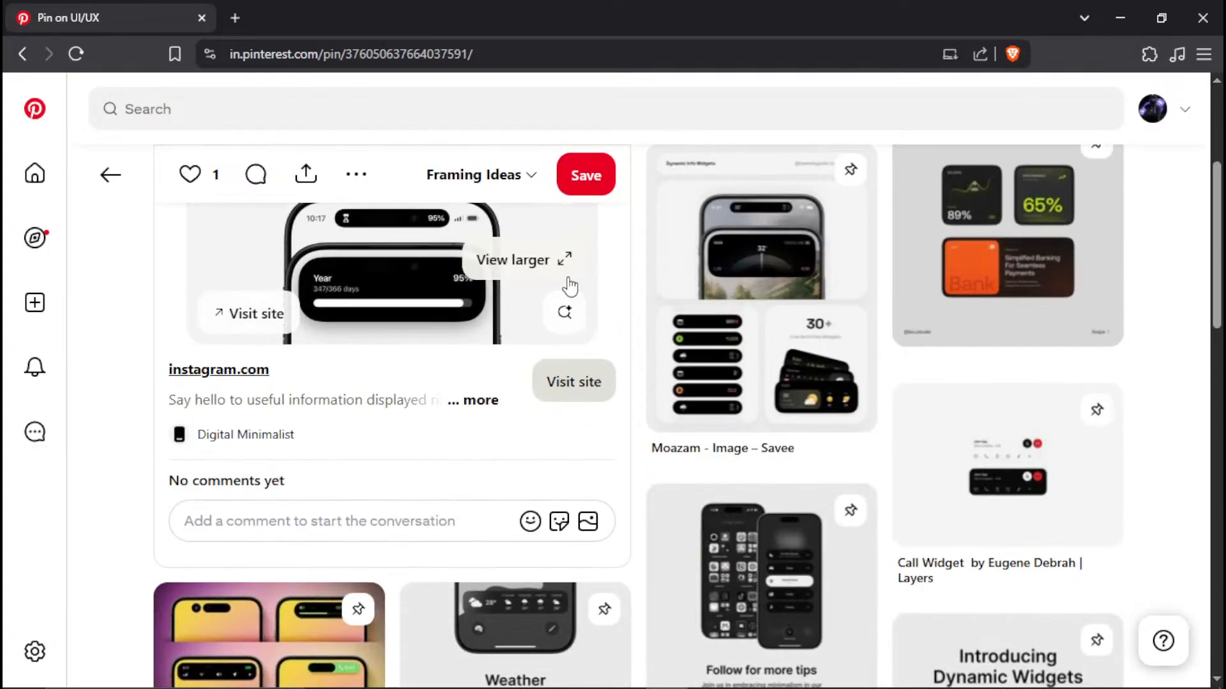
pyautogui.scroll(-1, 767, 320)
# Open the "Dynamic Info Widgets" pin and look through its image and related pins
pyautogui.click(776, 270)
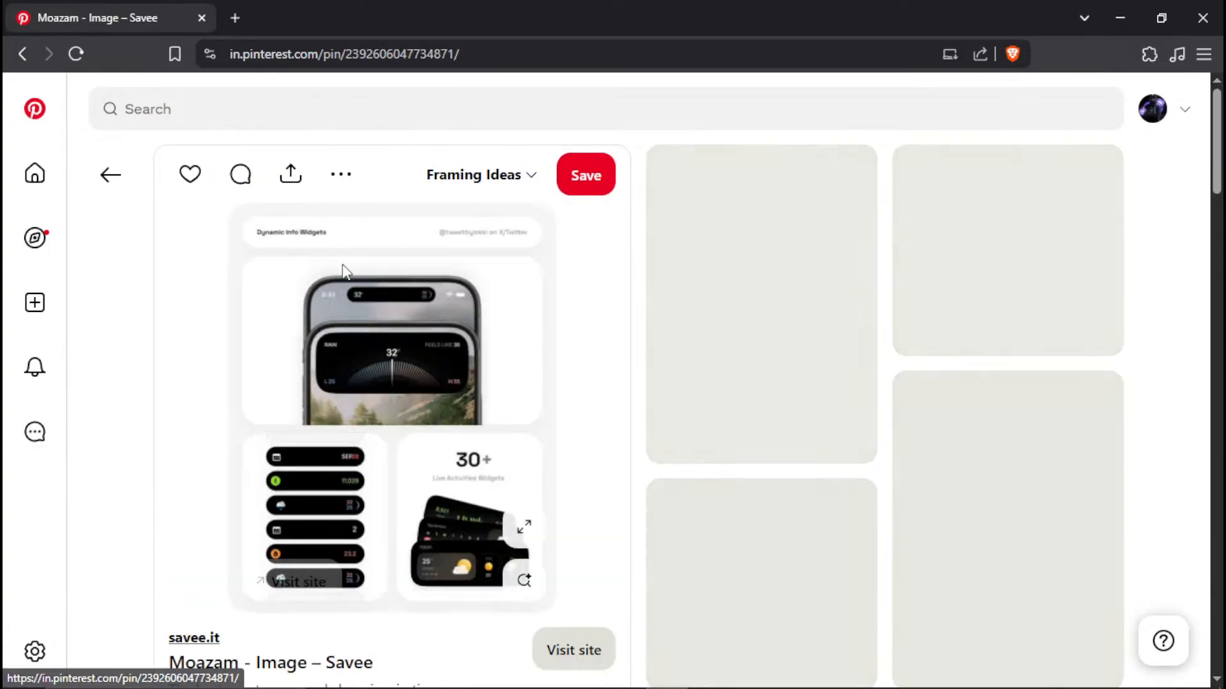
pyautogui.scroll(-3, 420, 348)
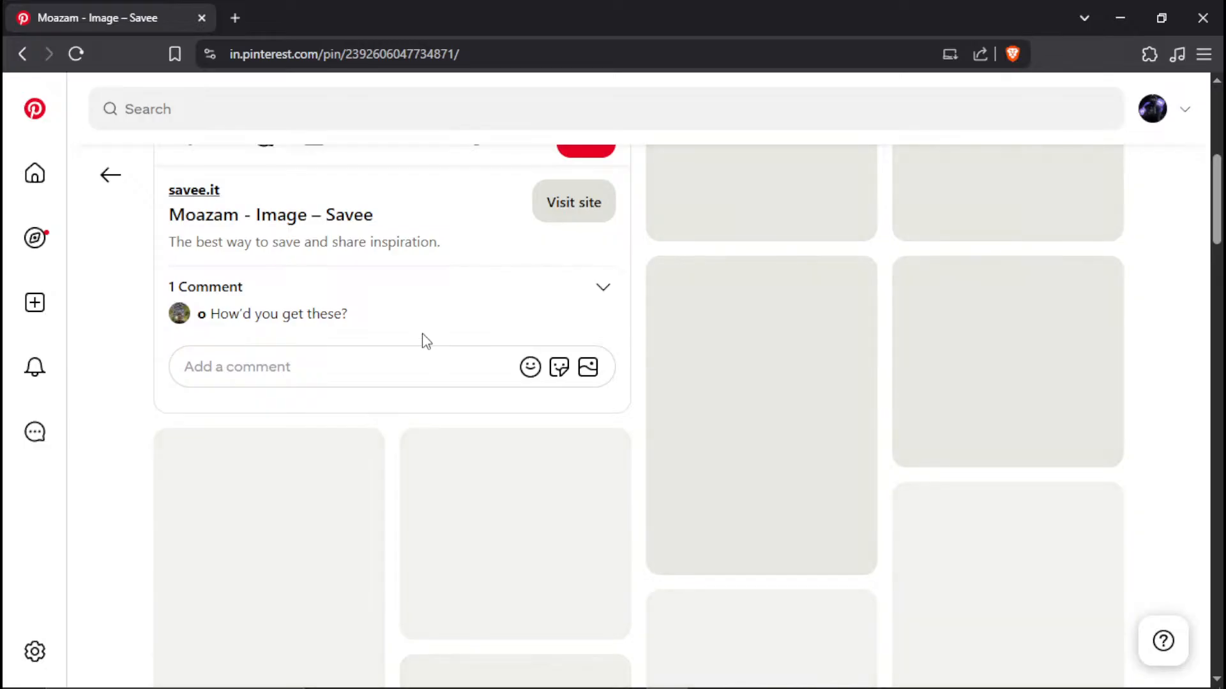
pyautogui.scroll(-1, 424, 337)
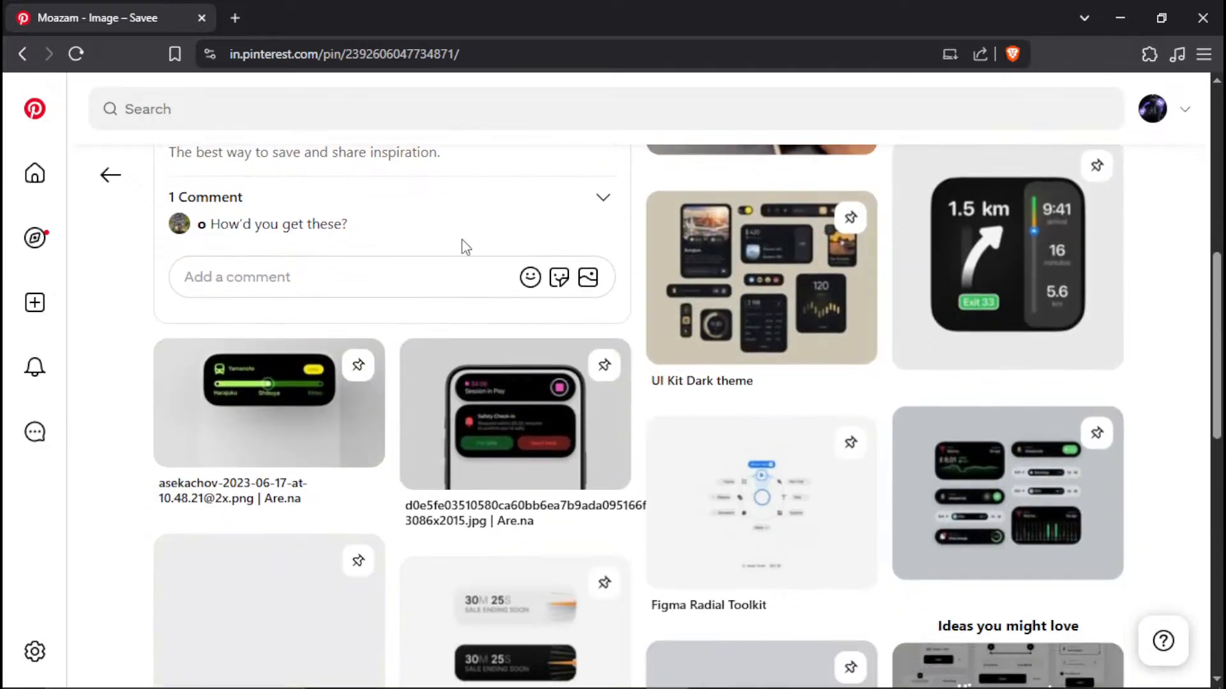
pyautogui.scroll(5, 604, 332)
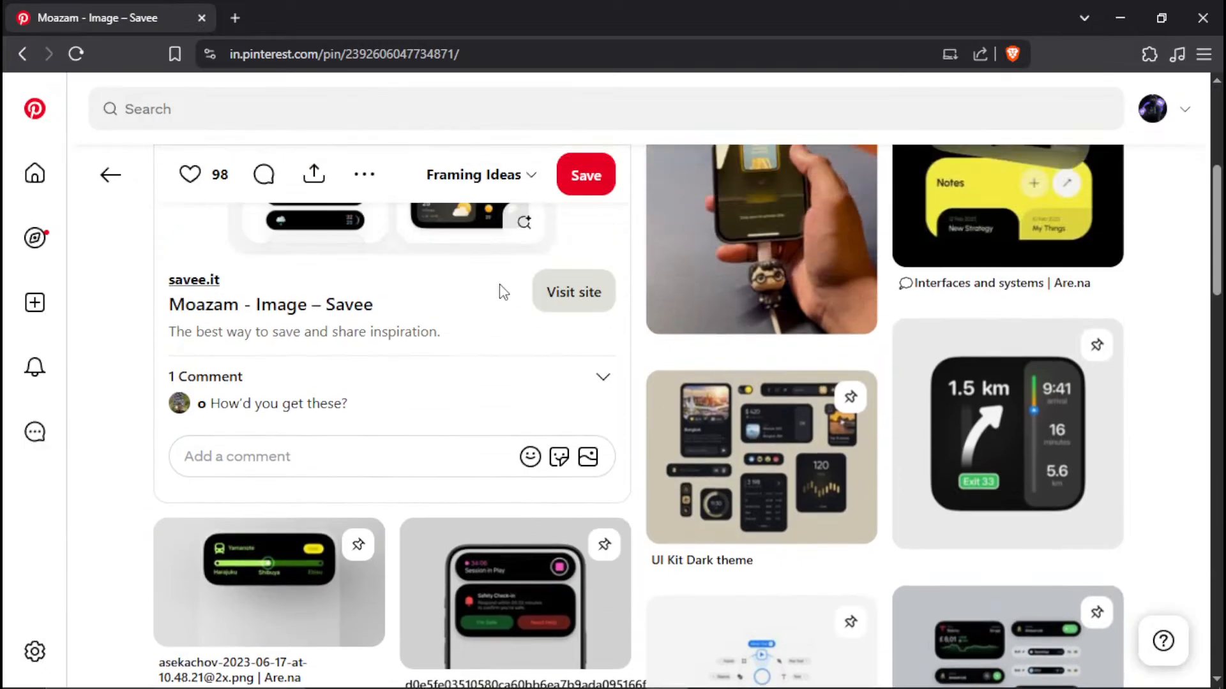
pyautogui.scroll(2, 500, 365)
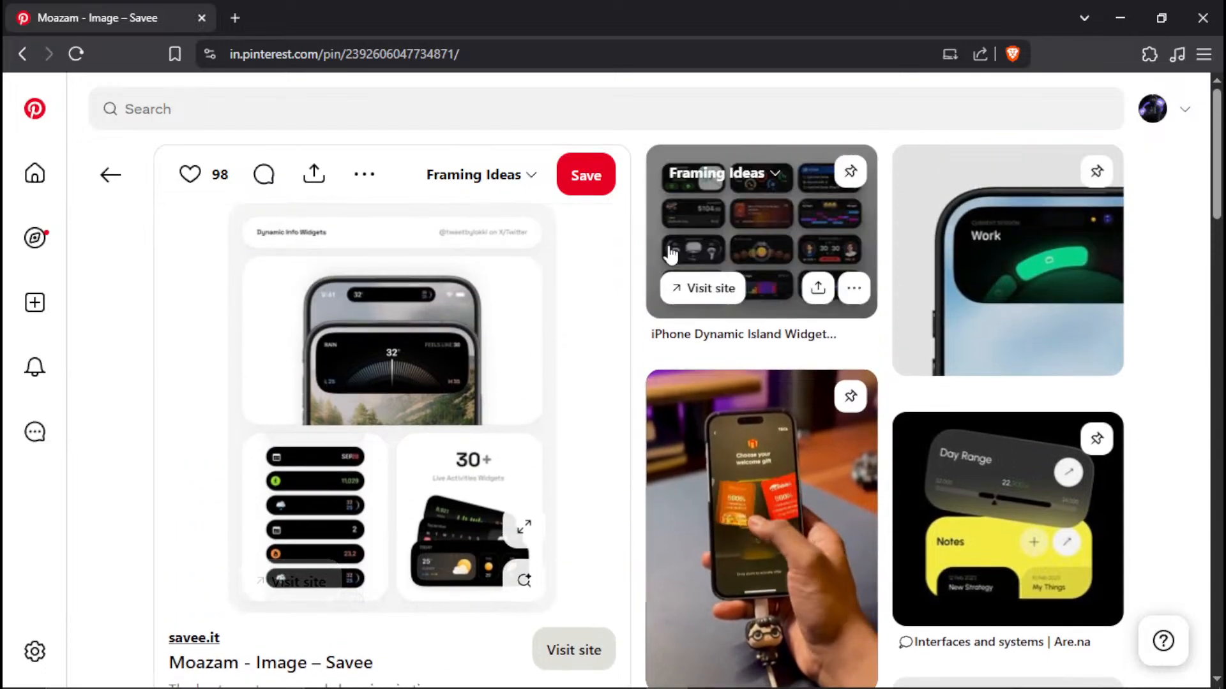
pyautogui.scroll(-2, 492, 319)
pyautogui.scroll(-15, 441, 376)
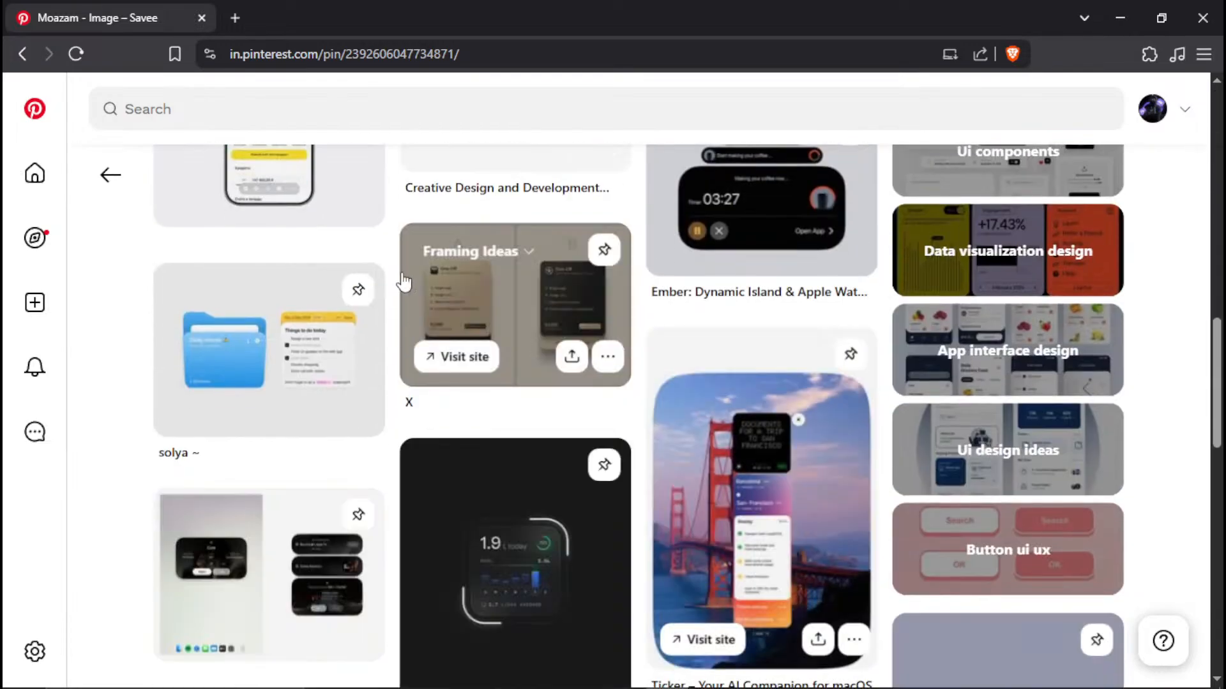
pyautogui.scroll(-3, 404, 284)
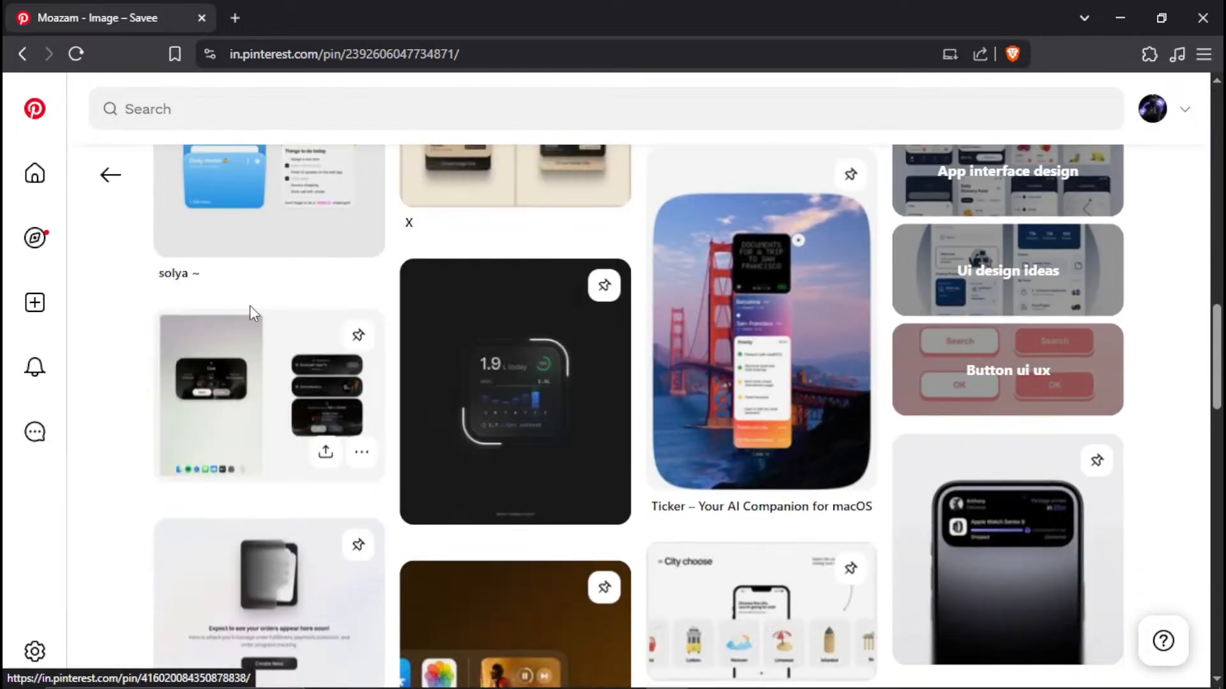
# Open the dark water tracker widget pin with the "1.9 L today" display and look through its related pins
pyautogui.click(467, 386)
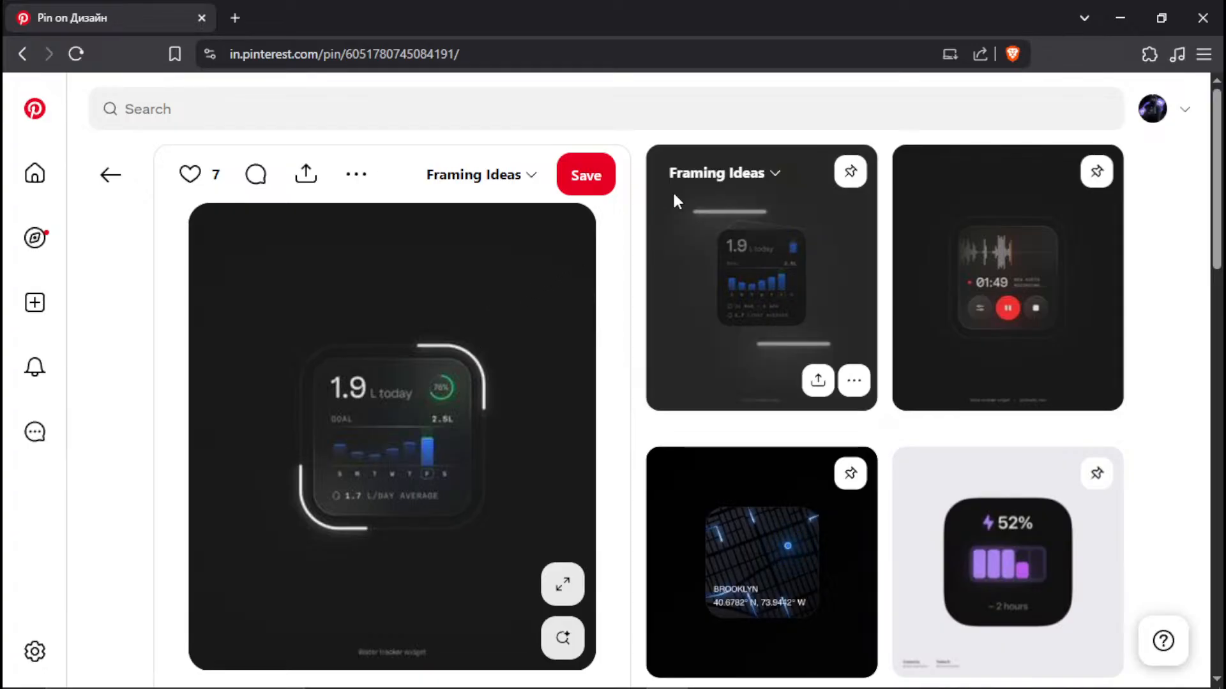
pyautogui.scroll(-4, 484, 339)
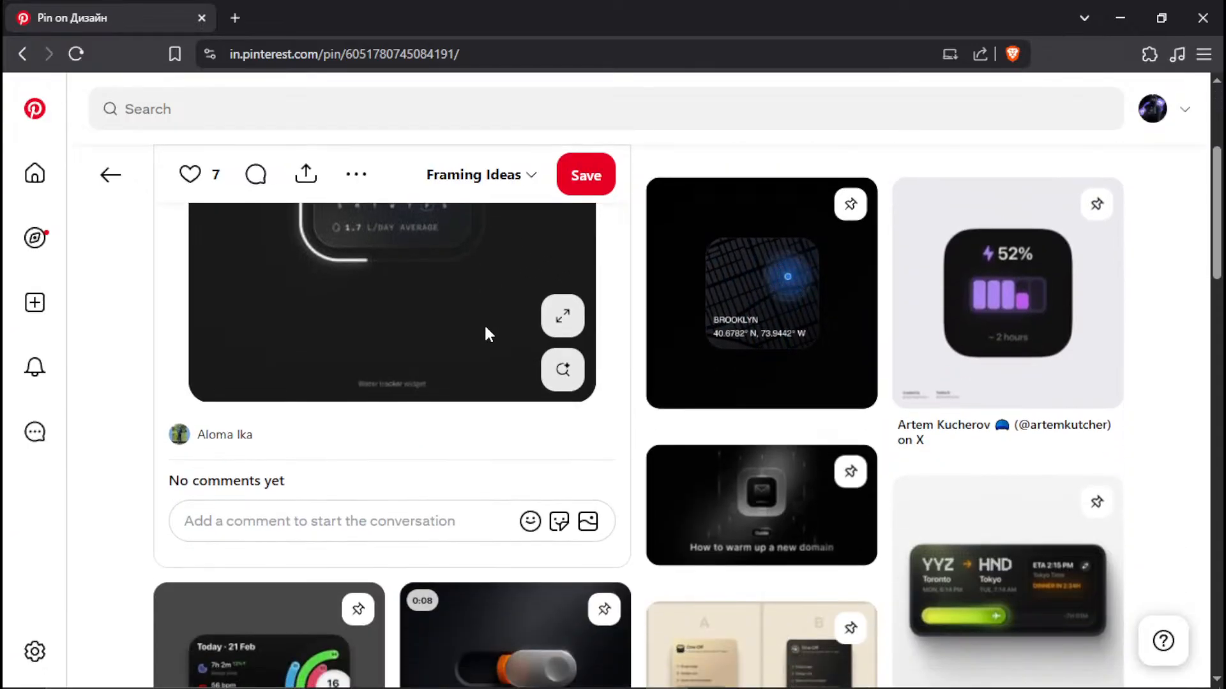
pyautogui.scroll(-3, 486, 329)
pyautogui.scroll(-3, 487, 329)
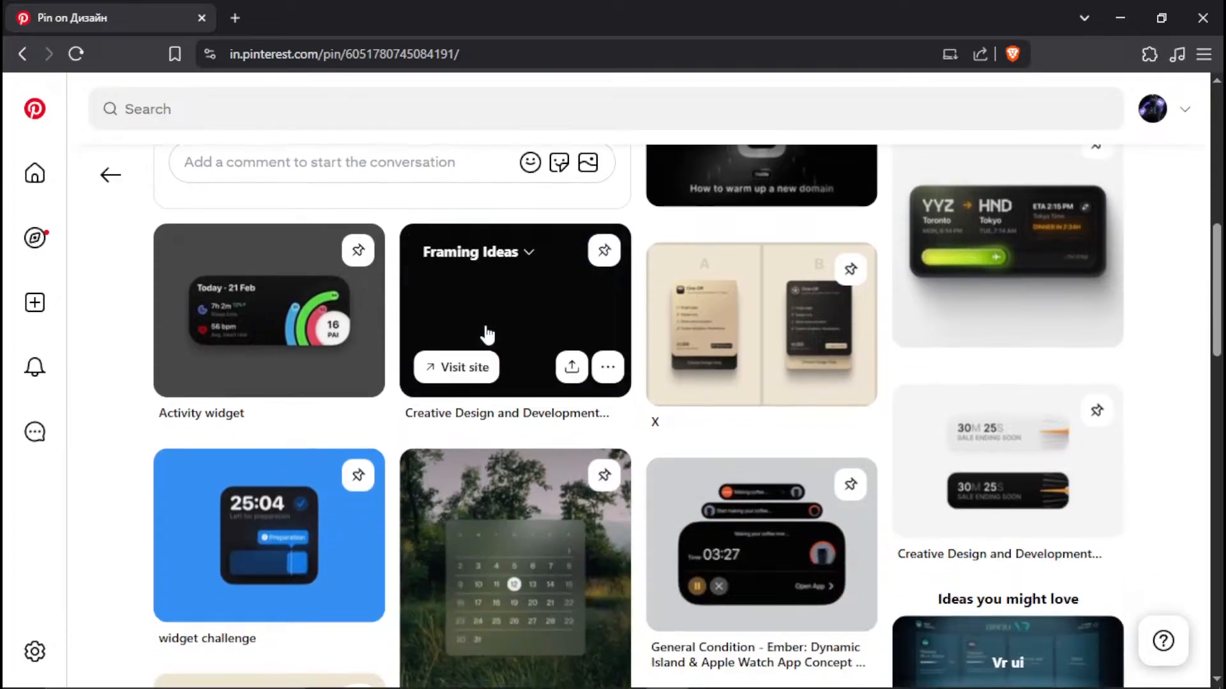
pyautogui.scroll(-4, 486, 332)
pyautogui.scroll(5, 486, 331)
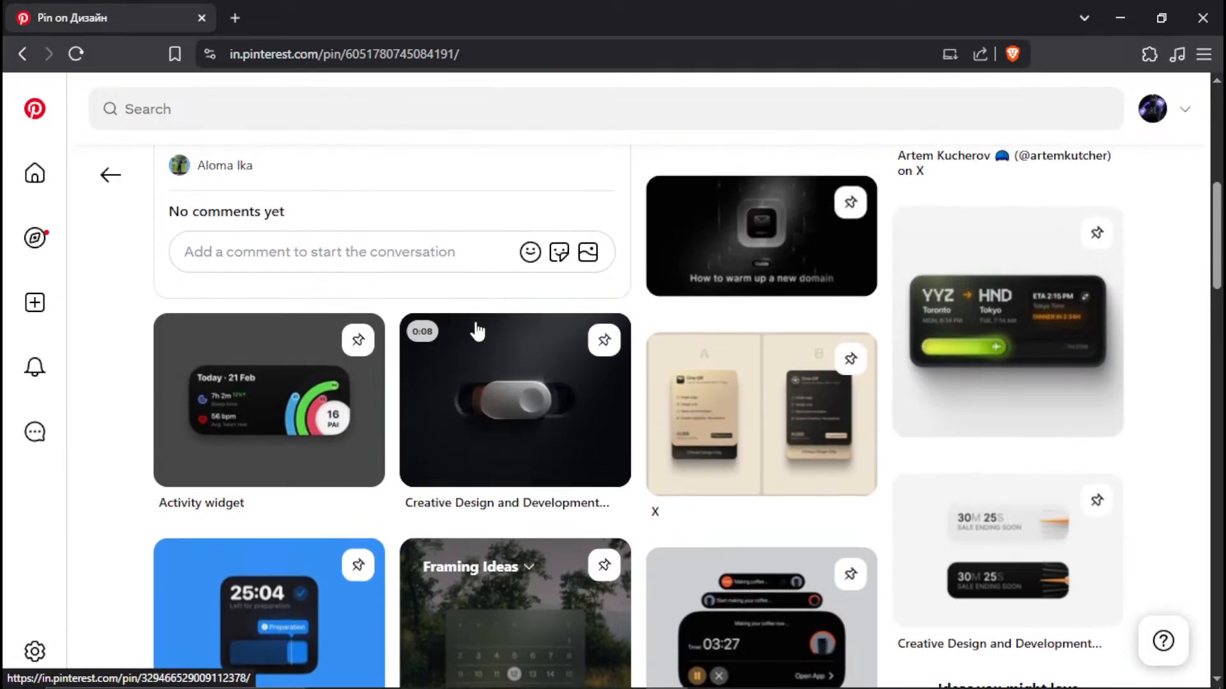
# Return through the "Dynamic Info Widgets" pin to the "Progress" pin and view its Dynamic Island mockup again
pyautogui.hotkey('alt', 'Left')
pyautogui.scroll(10, 466, 254)
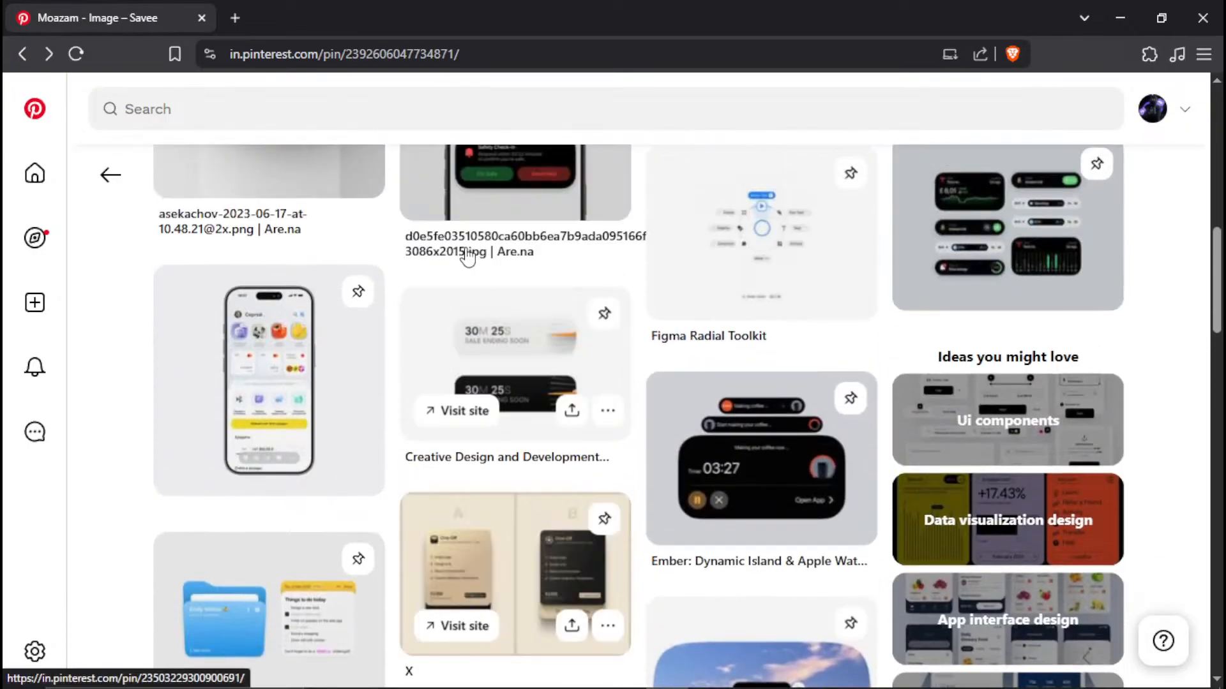
pyautogui.scroll(7, 432, 309)
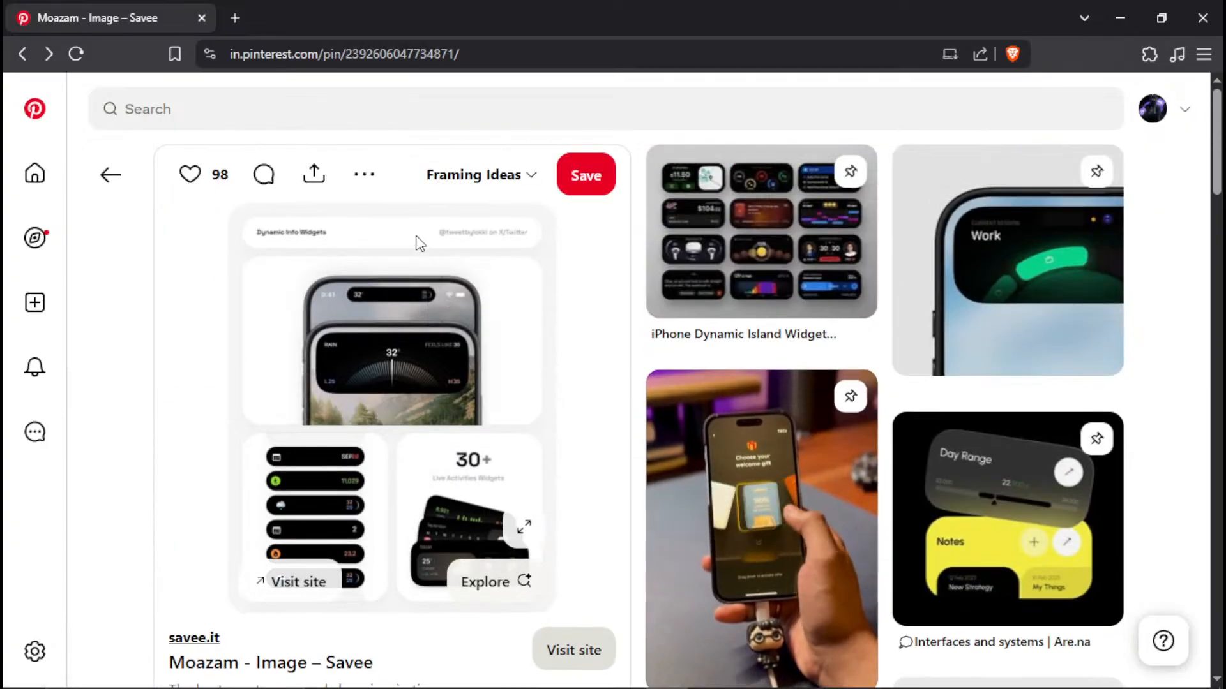
pyautogui.hotkey('alt', 'Right')
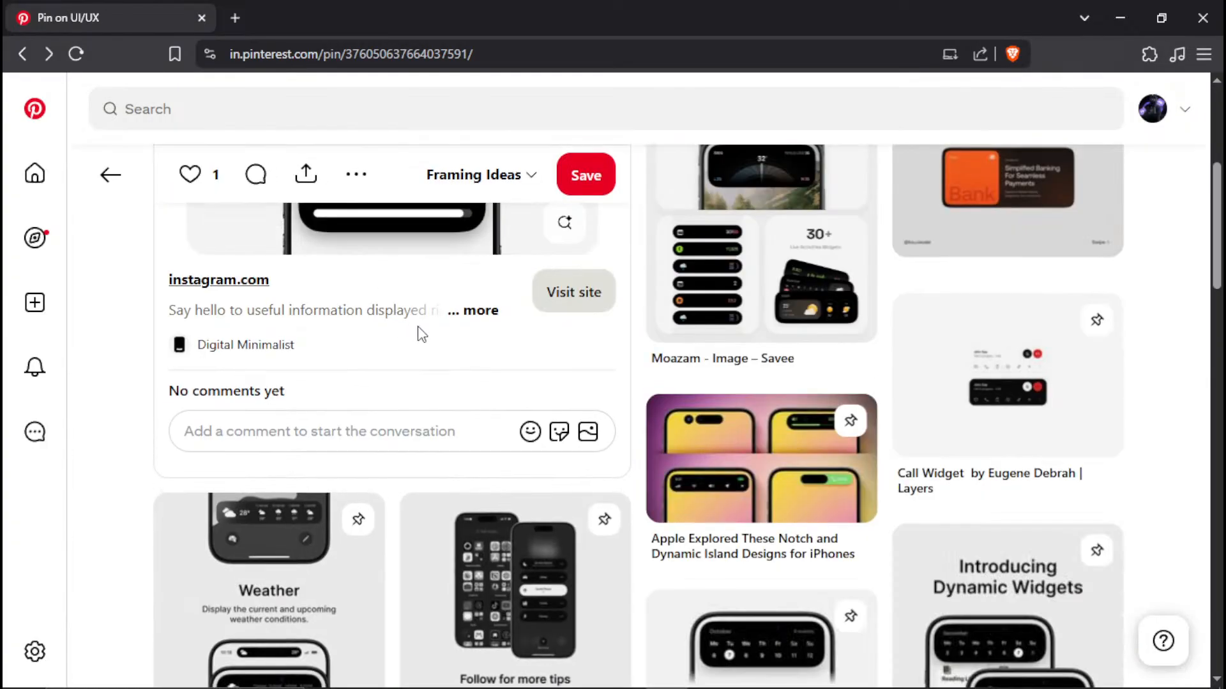
pyautogui.scroll(4, 421, 331)
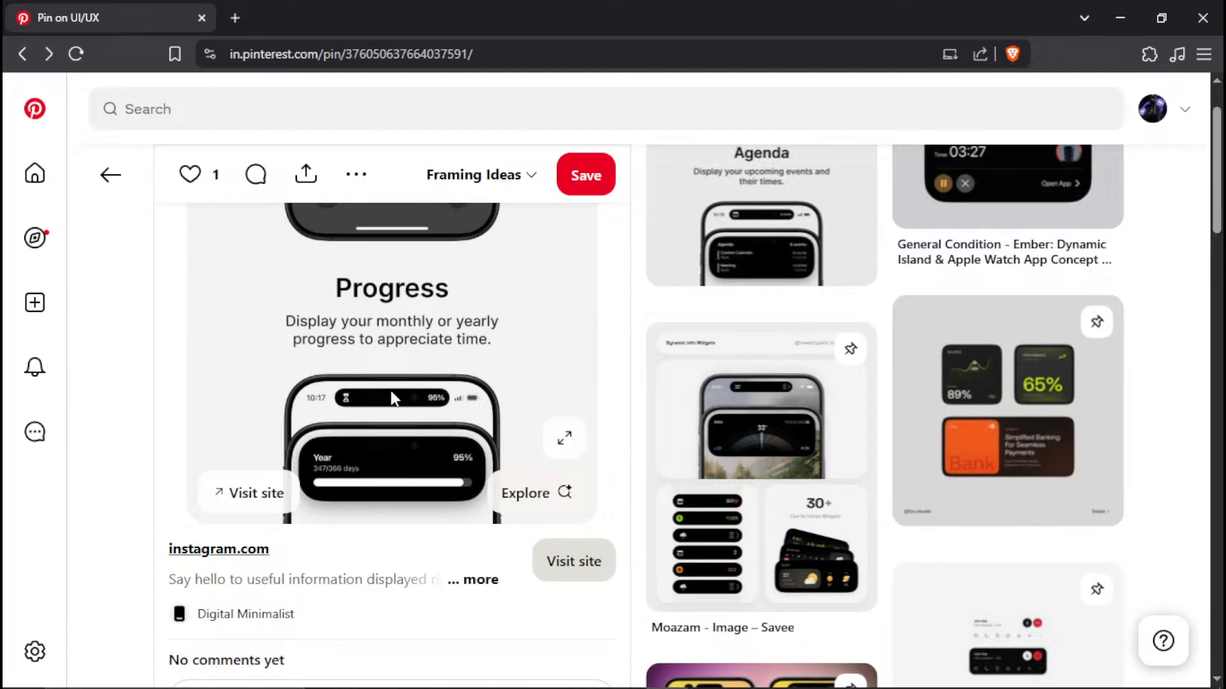
pyautogui.moveTo(419, 448); pyautogui.dragTo(371, 345)
pyautogui.rightClick(391, 294)
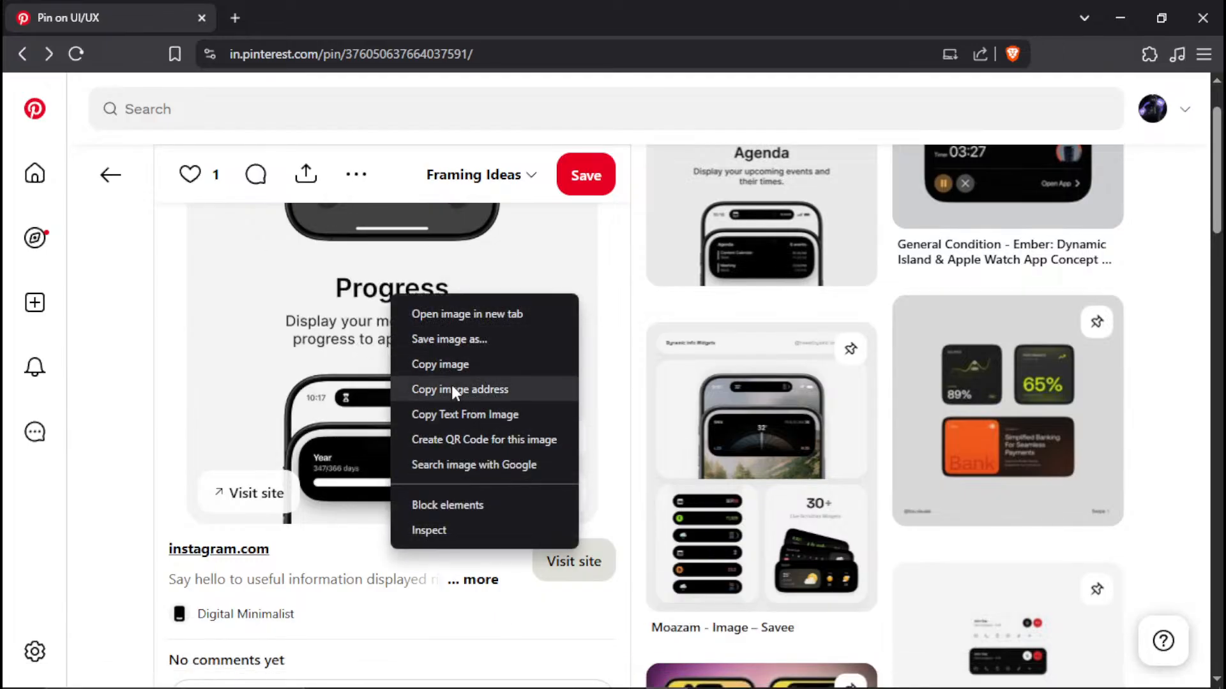
pyautogui.click(522, 179)
# Download the "Progress" pin's image to the Downloads folder as "Dynamic Island" with the file type All Files
pyautogui.click(362, 182)
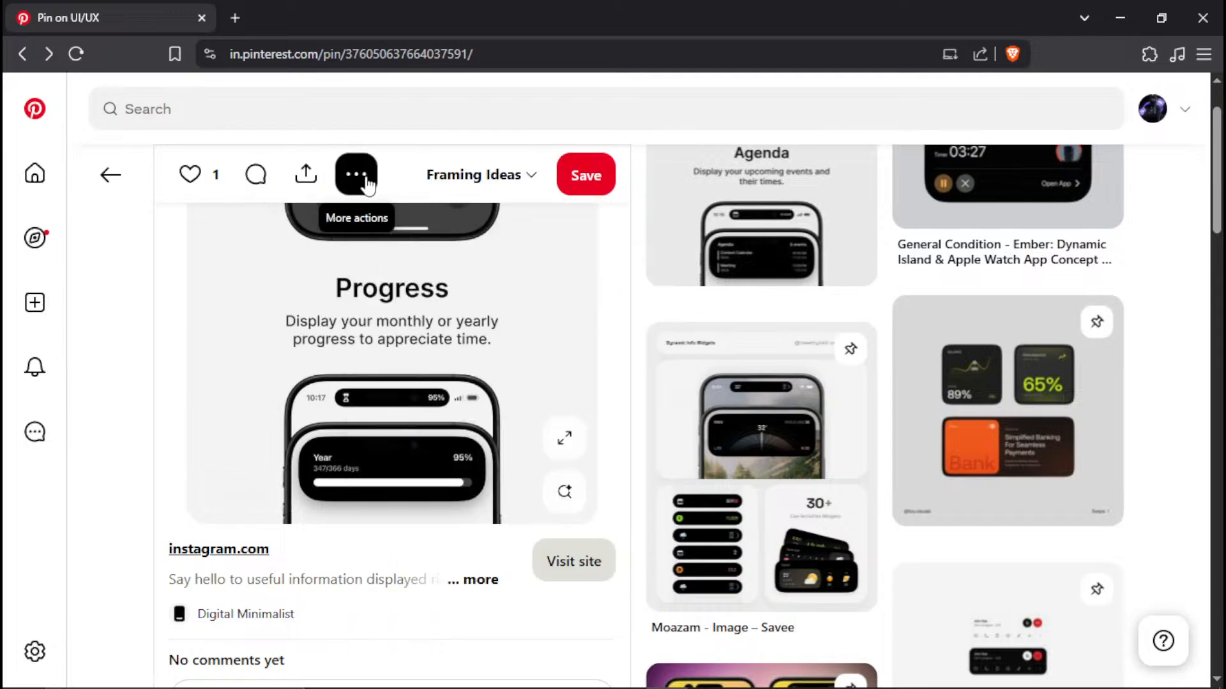
pyautogui.click(410, 387)
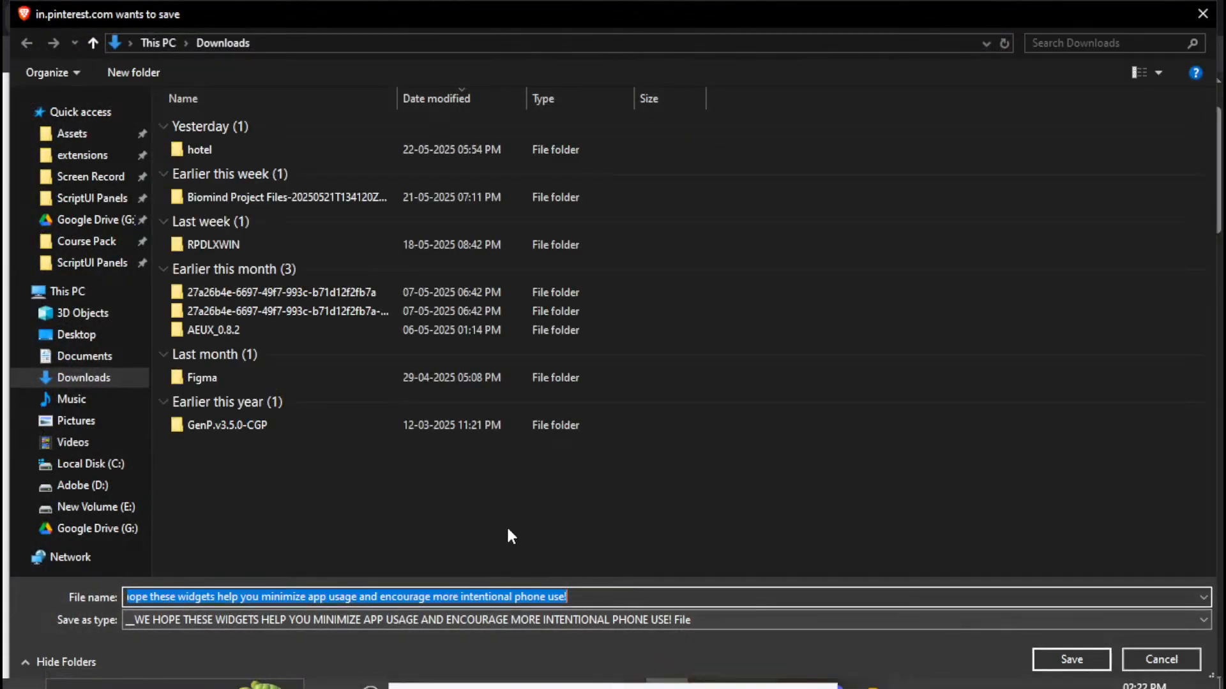
pyautogui.write('Dynamic Island')
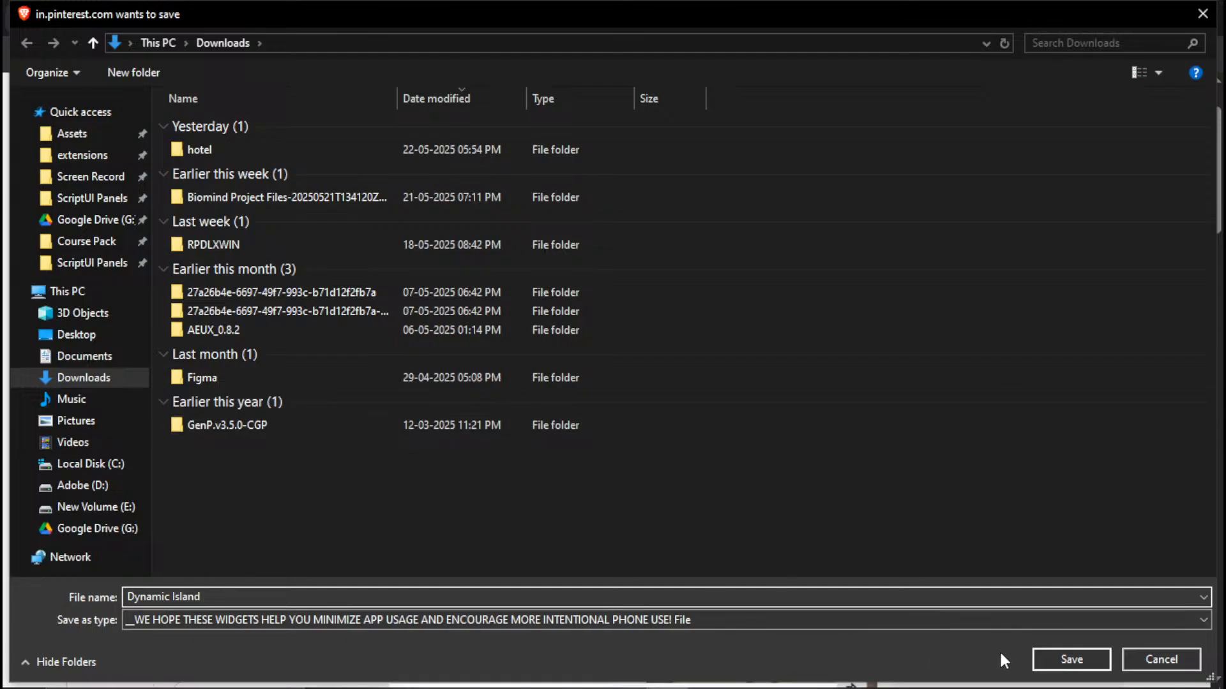
pyautogui.click(875, 615)
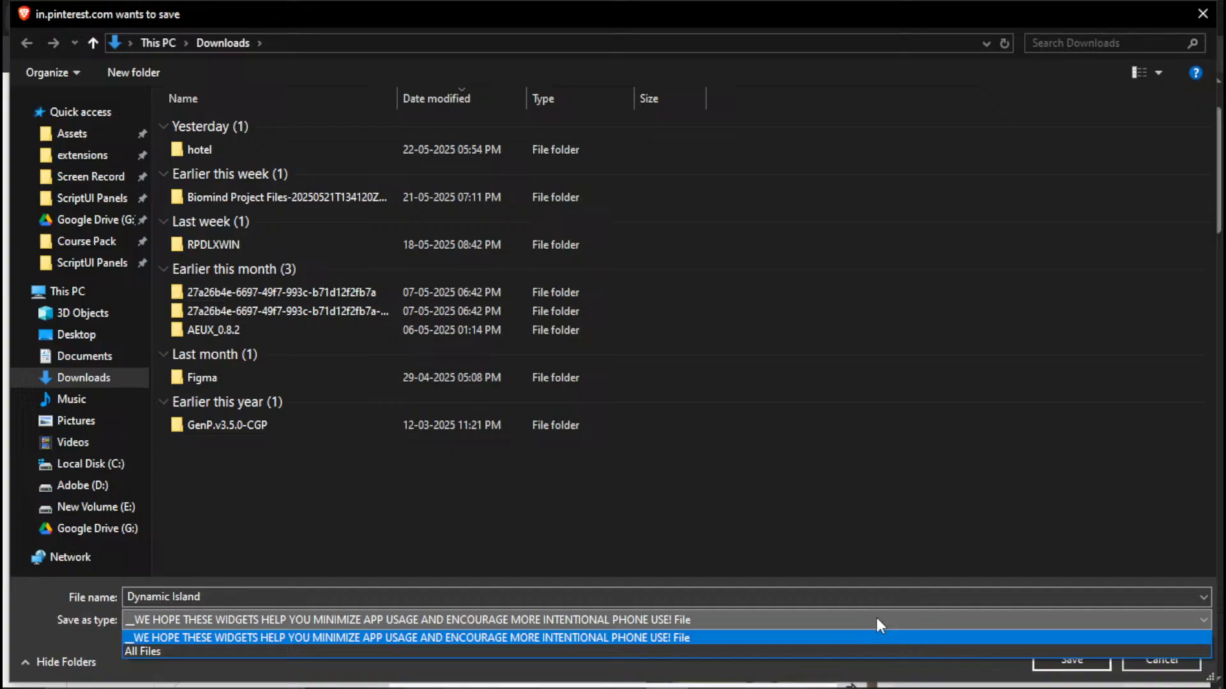
pyautogui.click(818, 649)
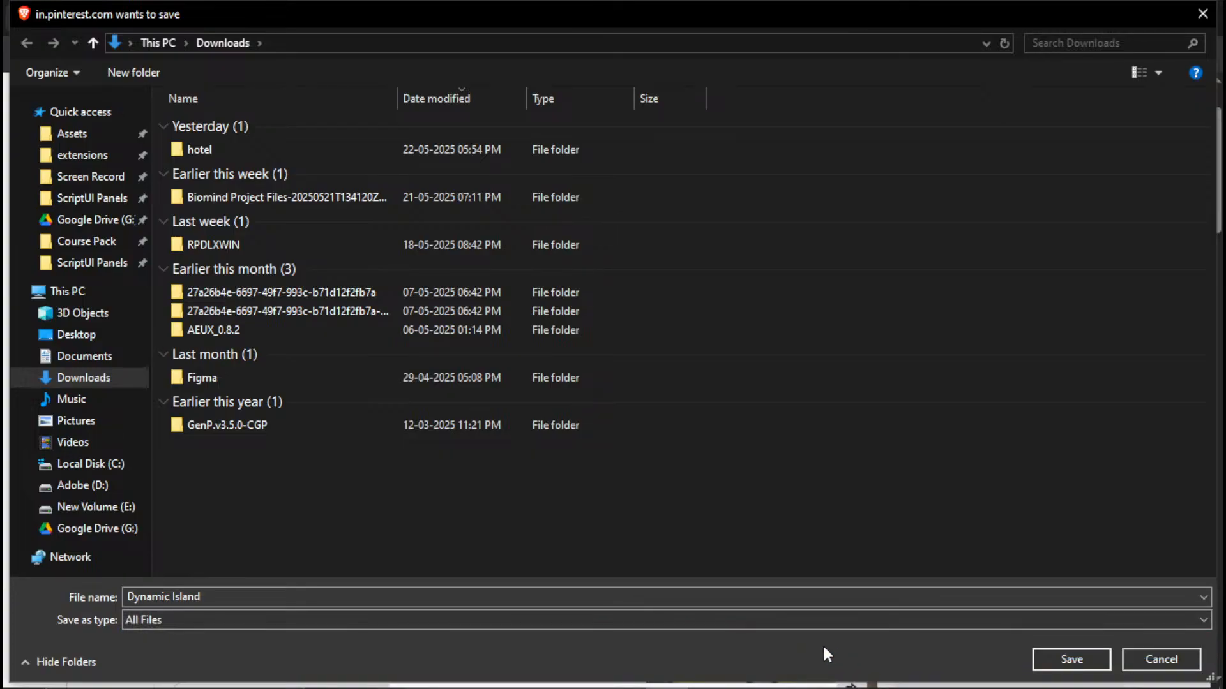
pyautogui.click(1058, 664)
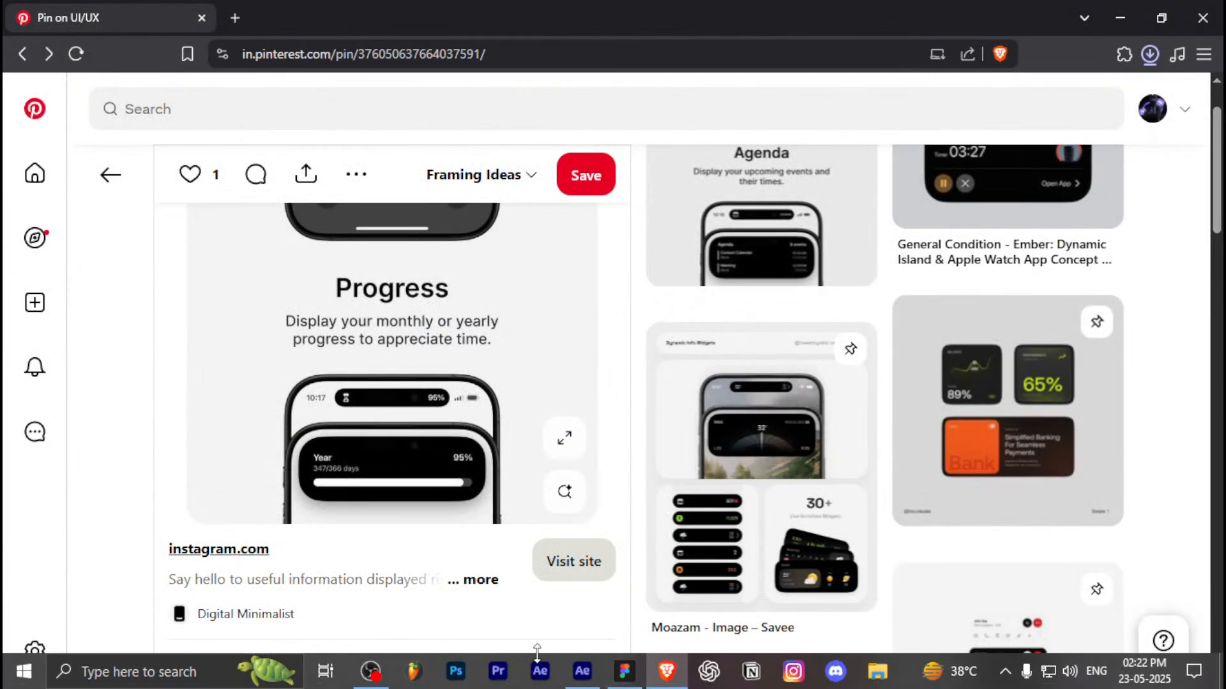
# Switch to After Effects and create a 1920 × 1080, 60 fps, 10-second composition named "Main"
pyautogui.click(582, 672)
pyautogui.click(639, 197)
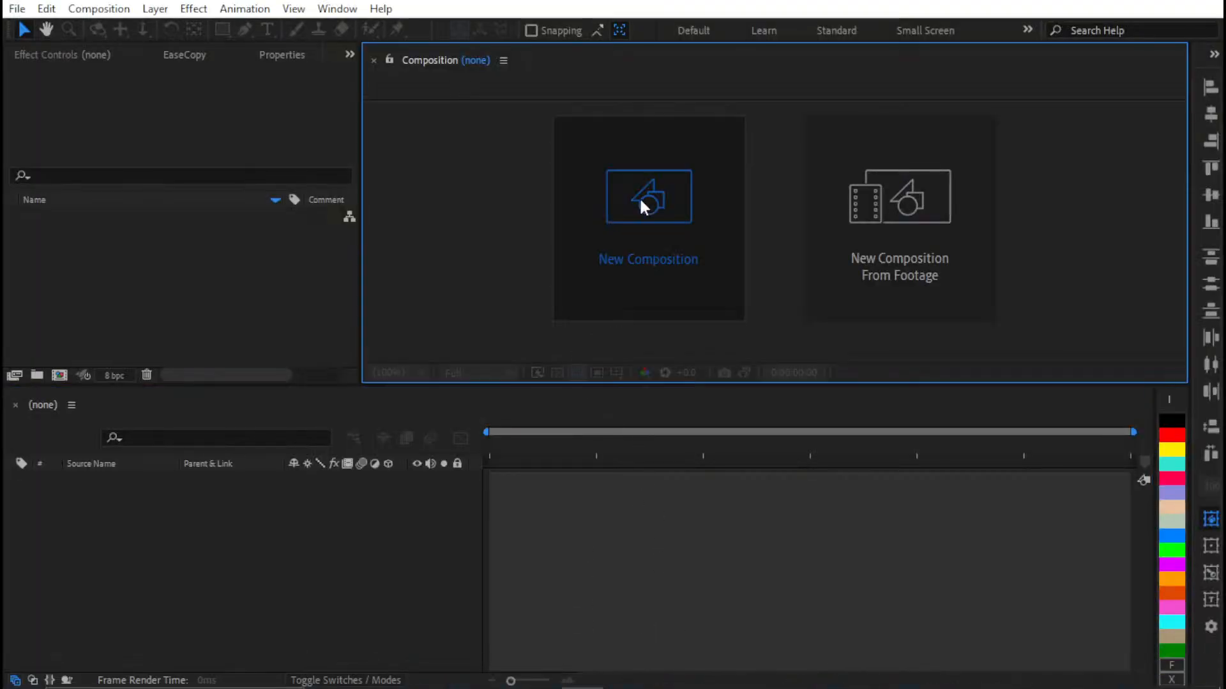
pyautogui.write('M')
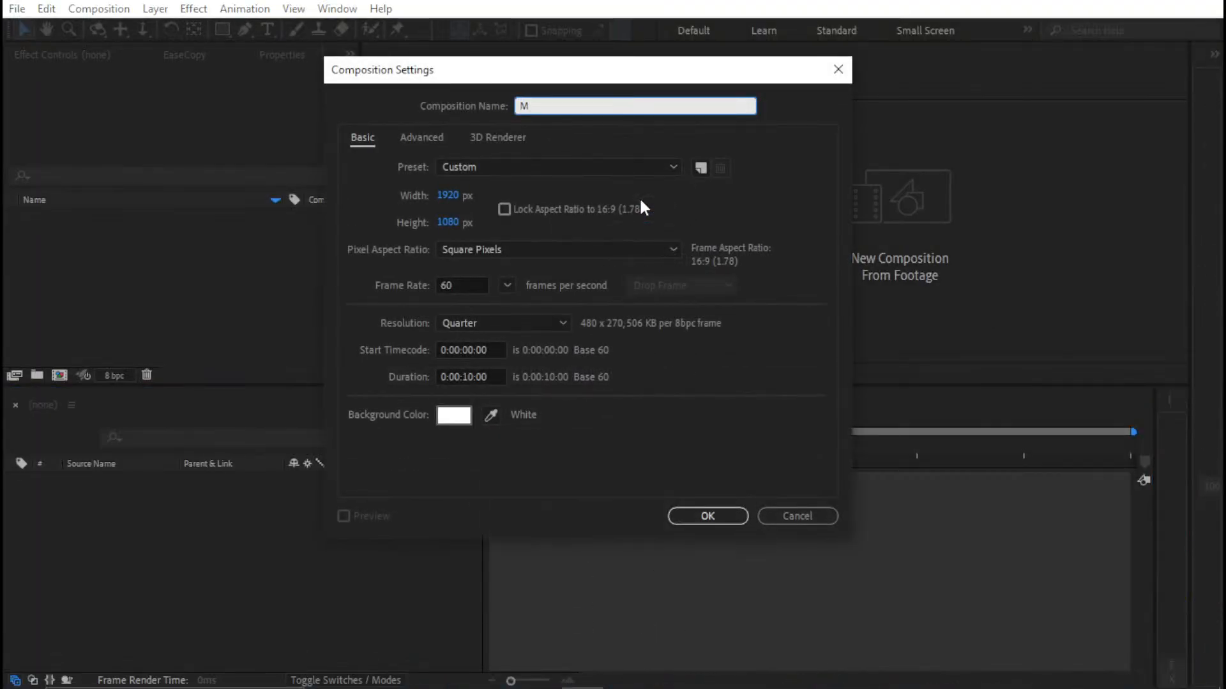
pyautogui.write('ain')
pyautogui.click(706, 517)
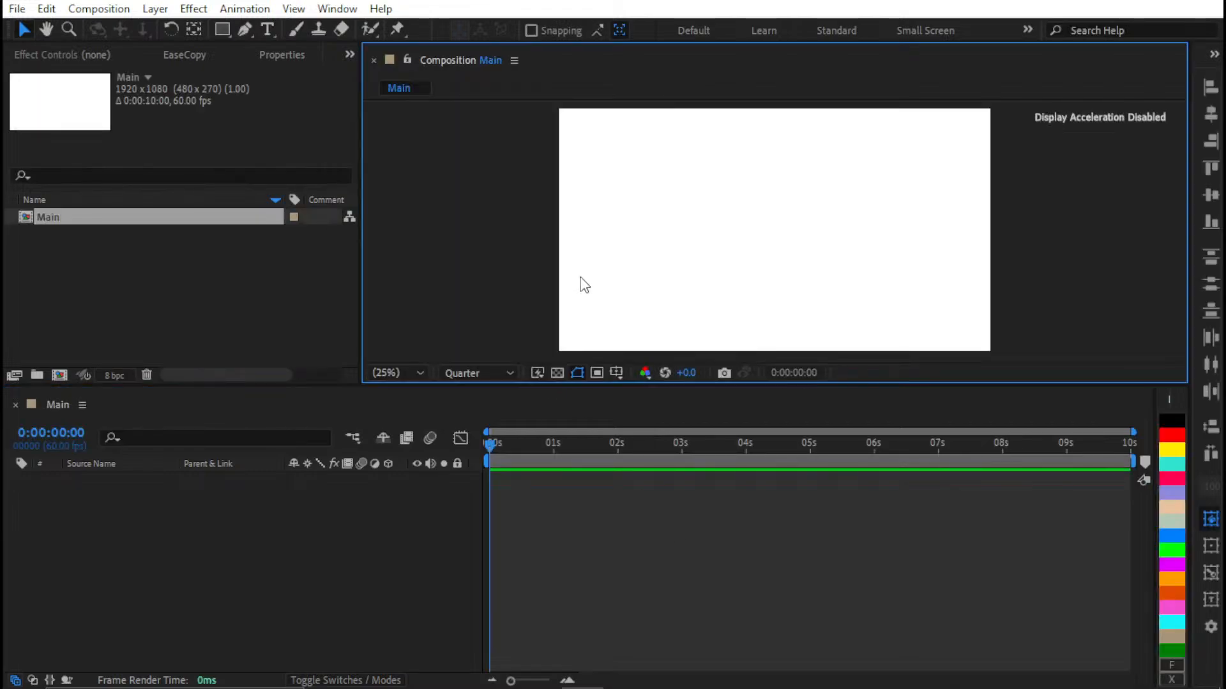
# Try to import the "Dynamic Island" file without an extension from Downloads into the project, and delete that file
pyautogui.moveTo(717, 671)
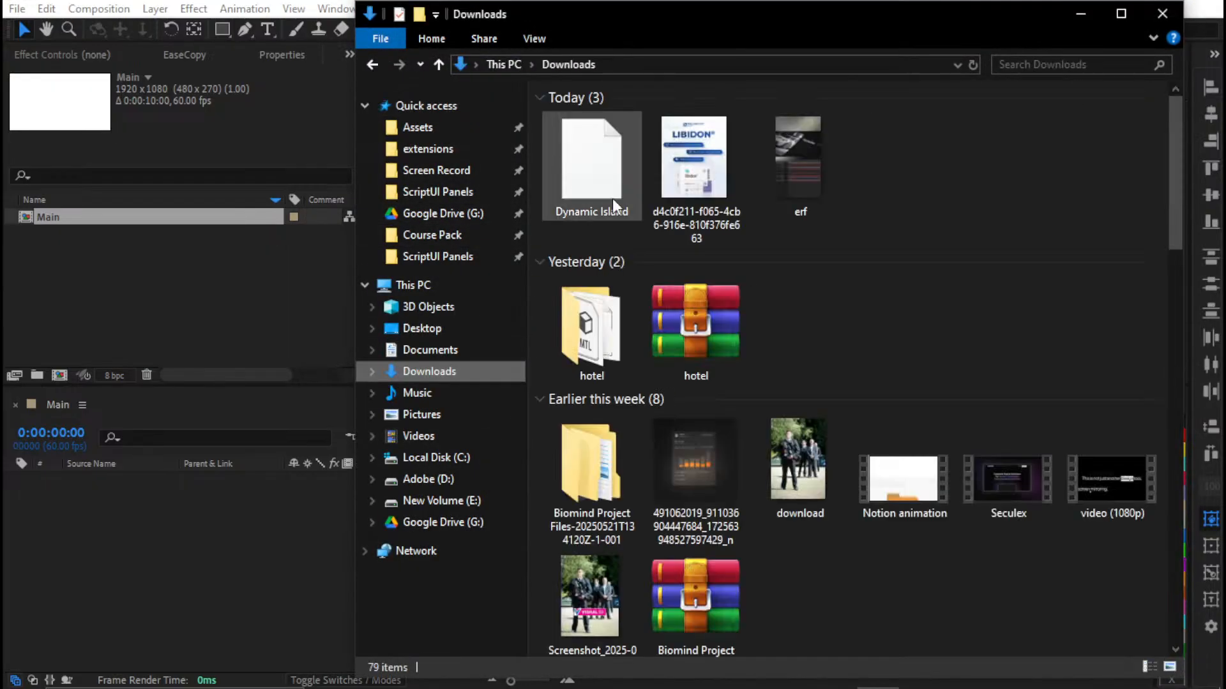
pyautogui.click(591, 167)
pyautogui.moveTo(586, 169); pyautogui.dragTo(167, 341)
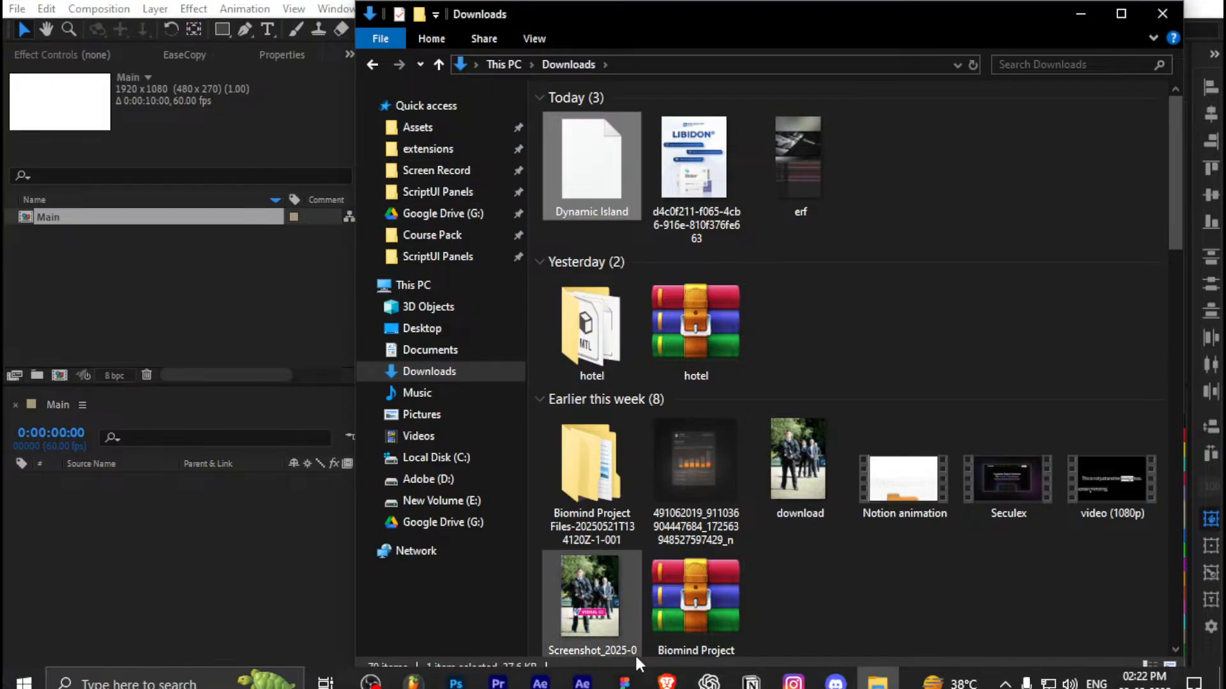
pyautogui.press('F2')
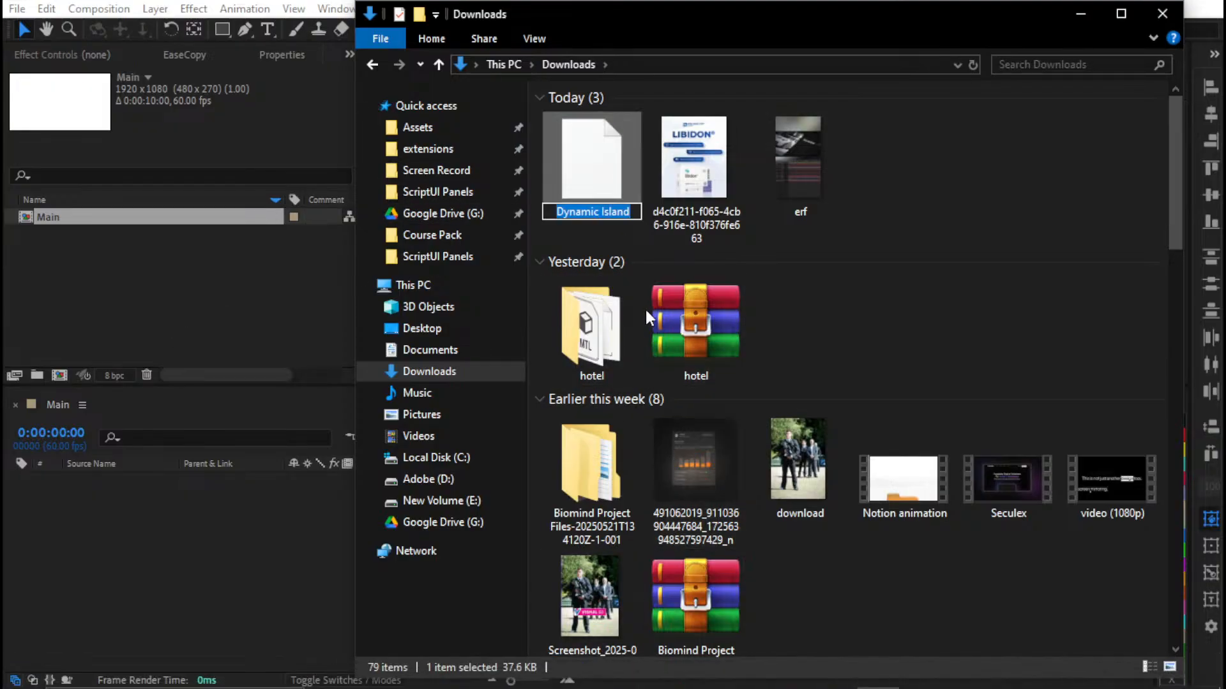
pyautogui.press('Return')
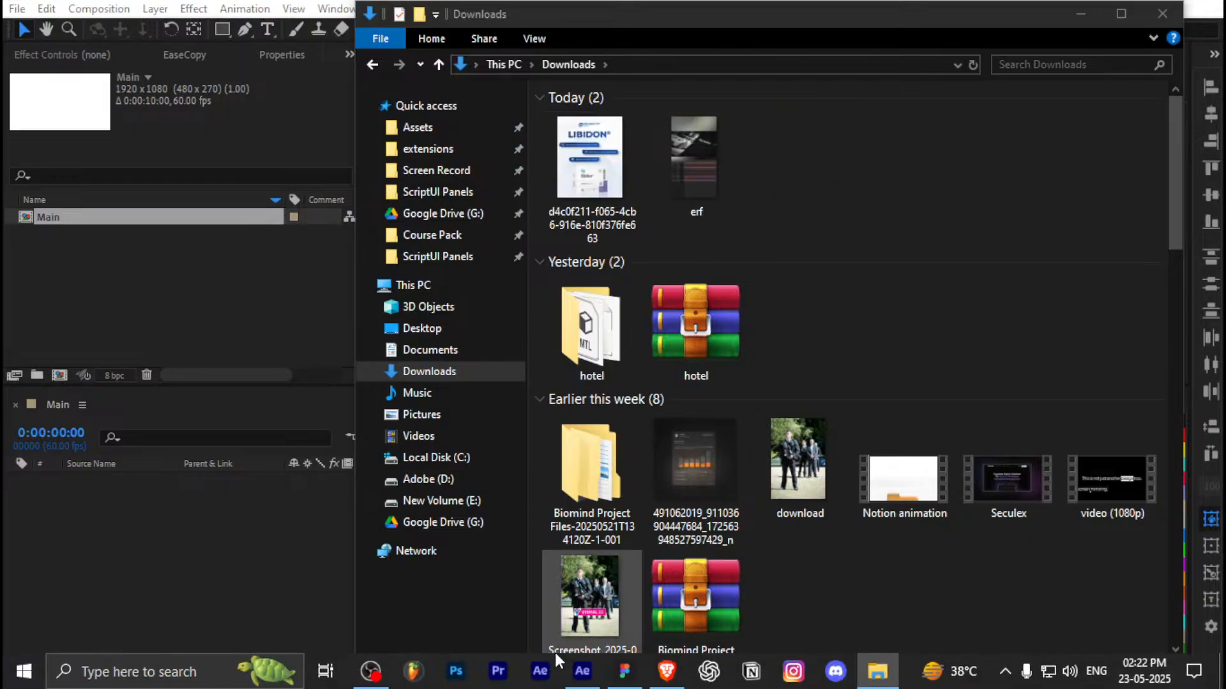
# Switch to Brave and try to download the "Progress" pin's image under its suggested file name
pyautogui.click(666, 671)
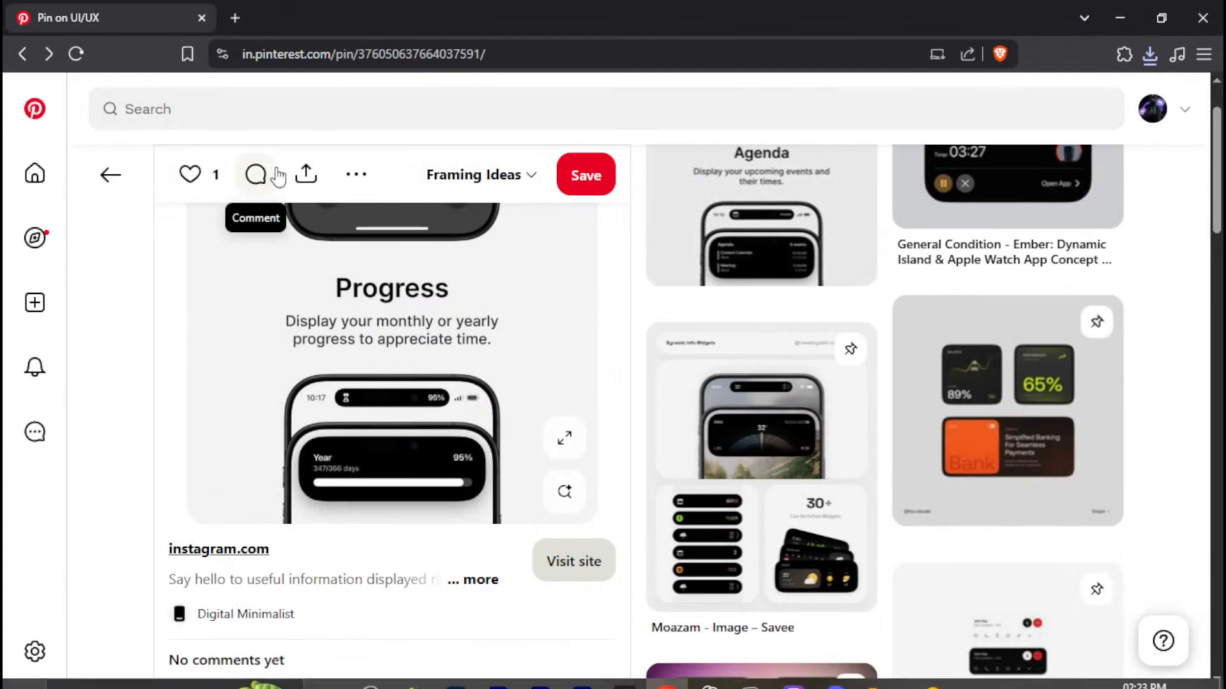
pyautogui.click(355, 173)
pyautogui.click(331, 230)
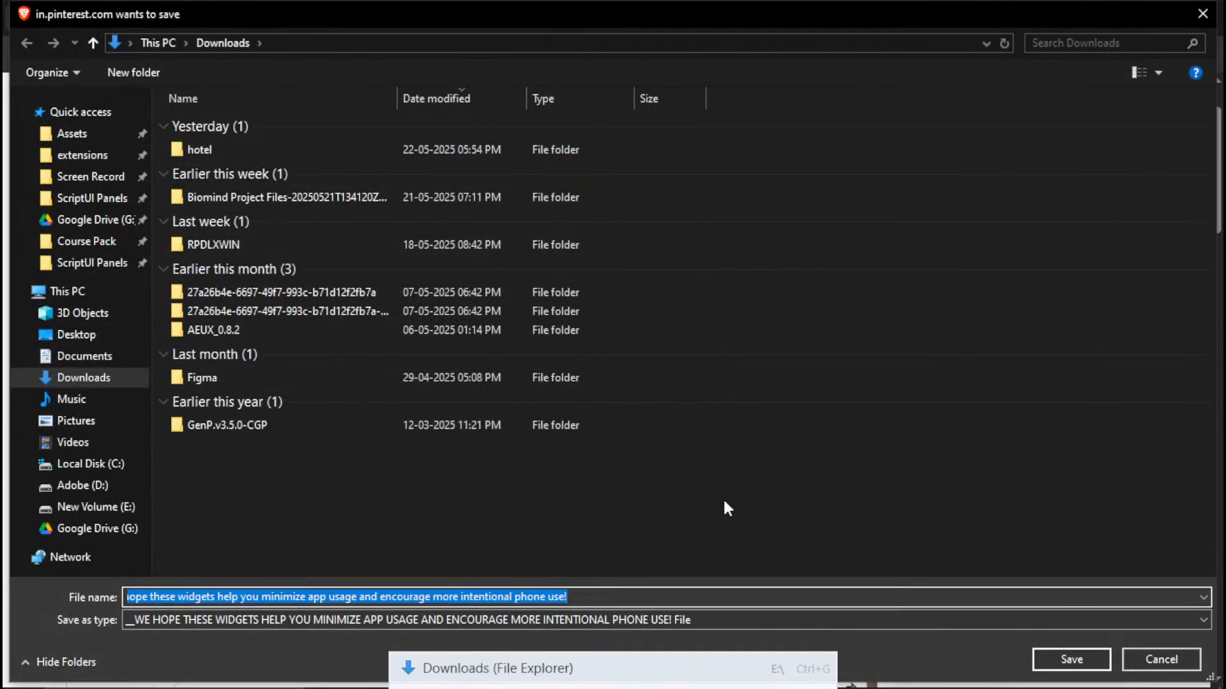
pyautogui.click(1041, 658)
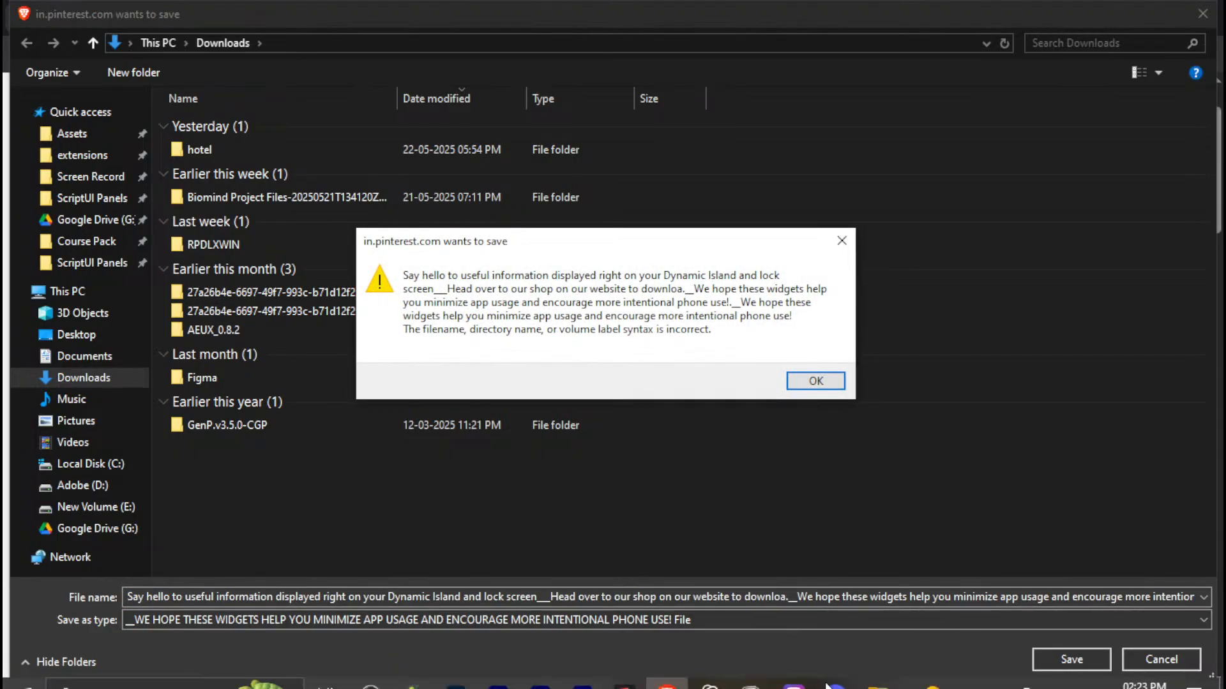
pyautogui.click(820, 381)
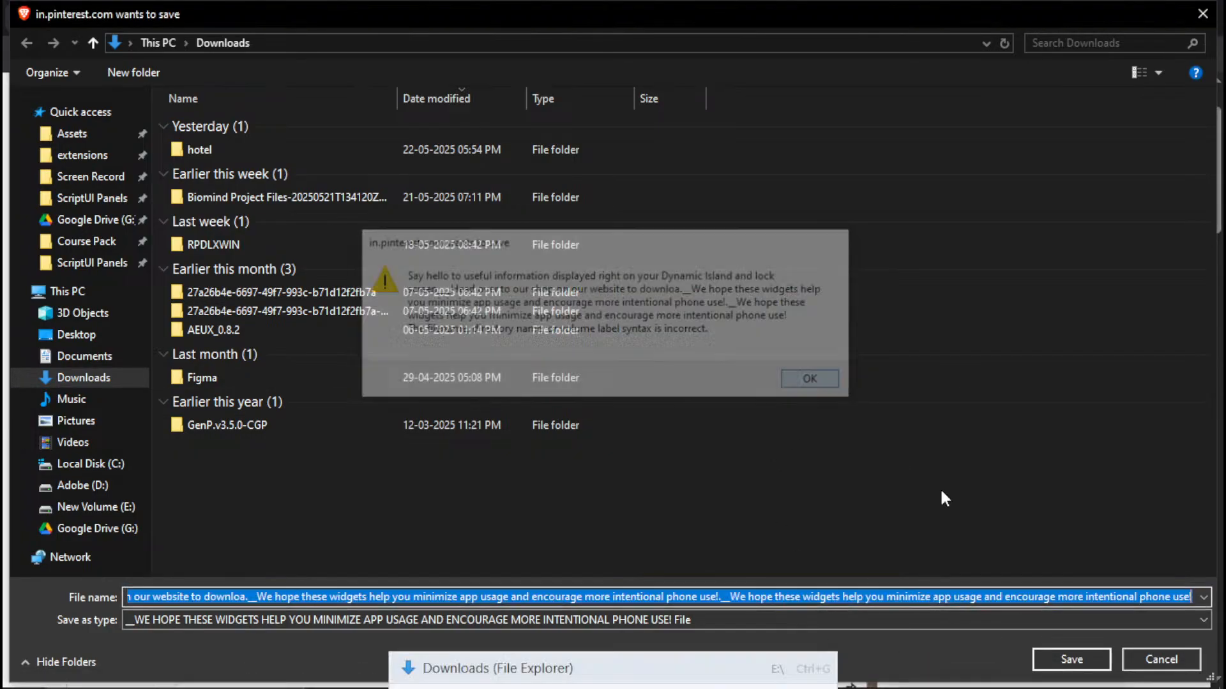
pyautogui.click(1149, 658)
# Save the "Progress" pin's image to Downloads as the JPEG "Dynamic Island" and import it into the After Effects project
pyautogui.rightClick(437, 334)
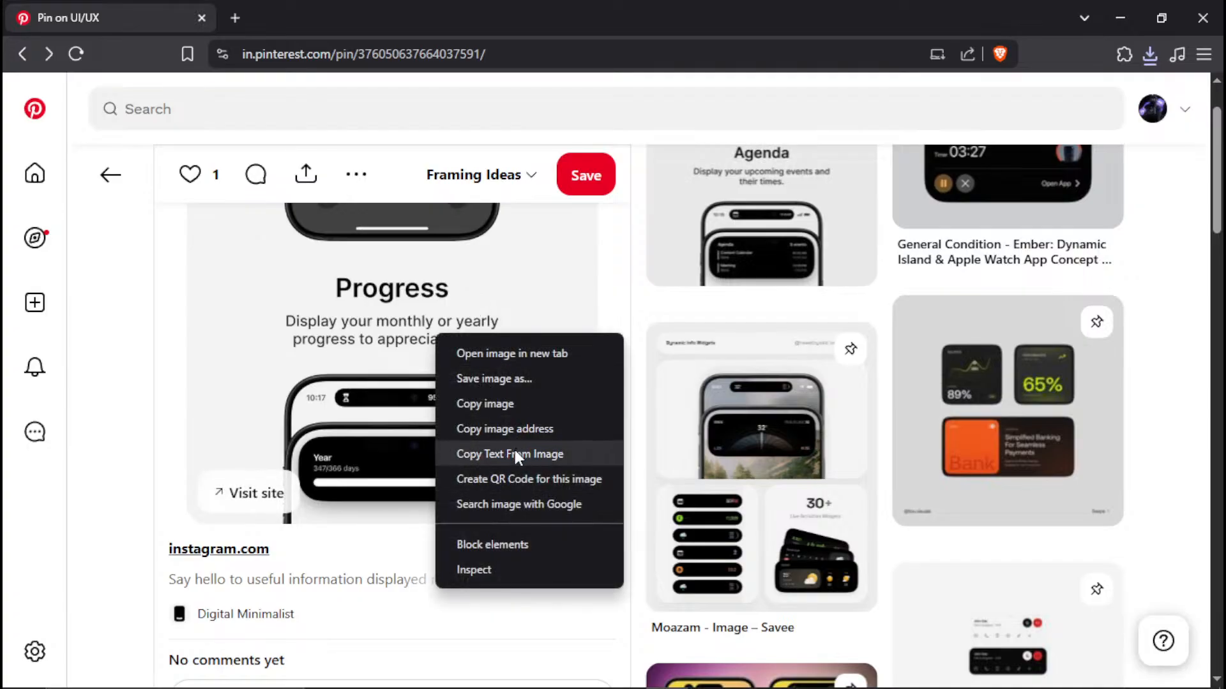
pyautogui.click(515, 379)
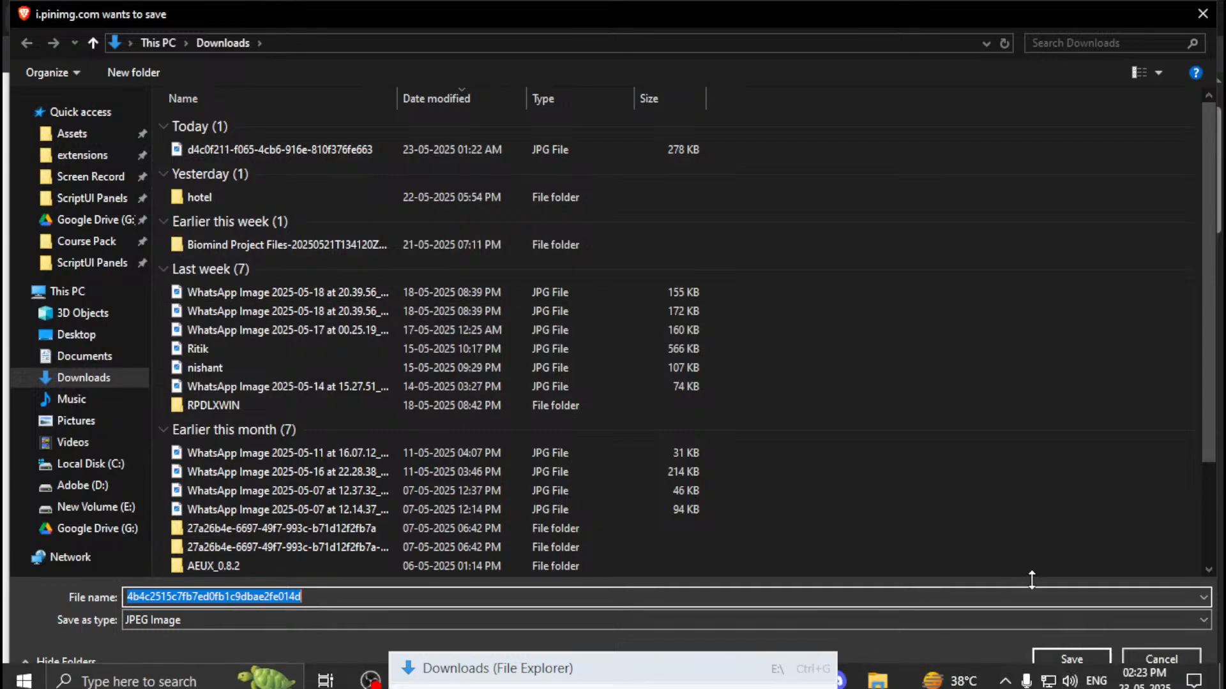
pyautogui.write('Dynamic Island')
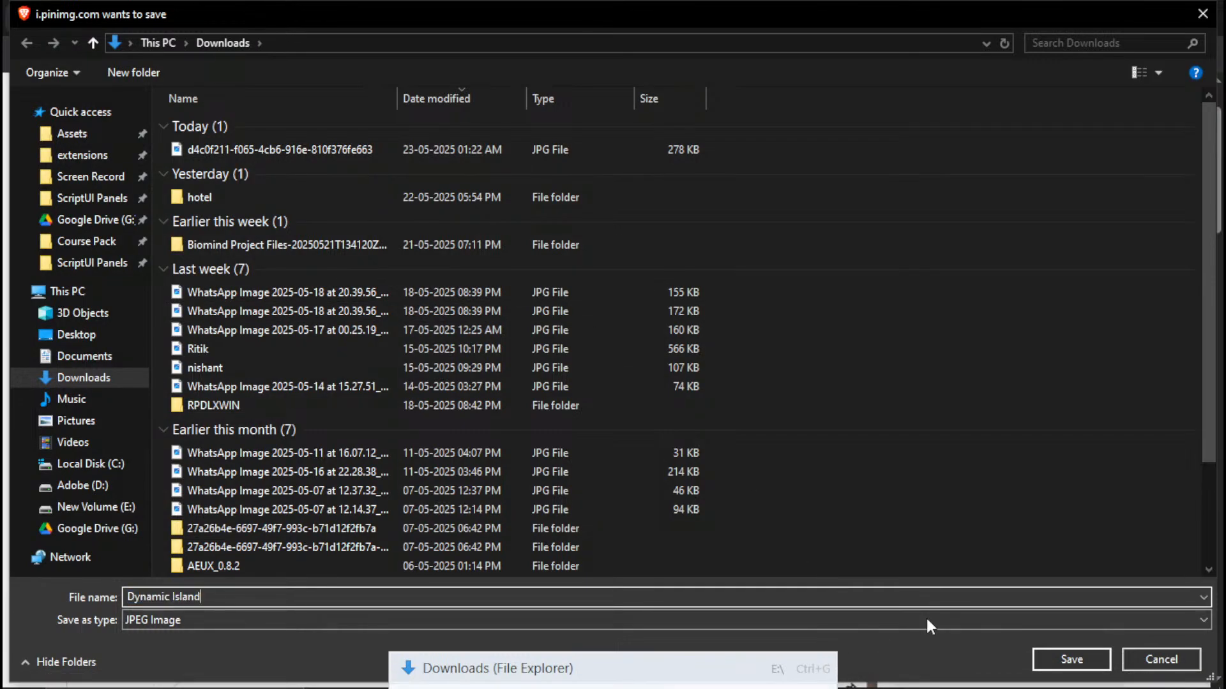
pyautogui.click(1034, 659)
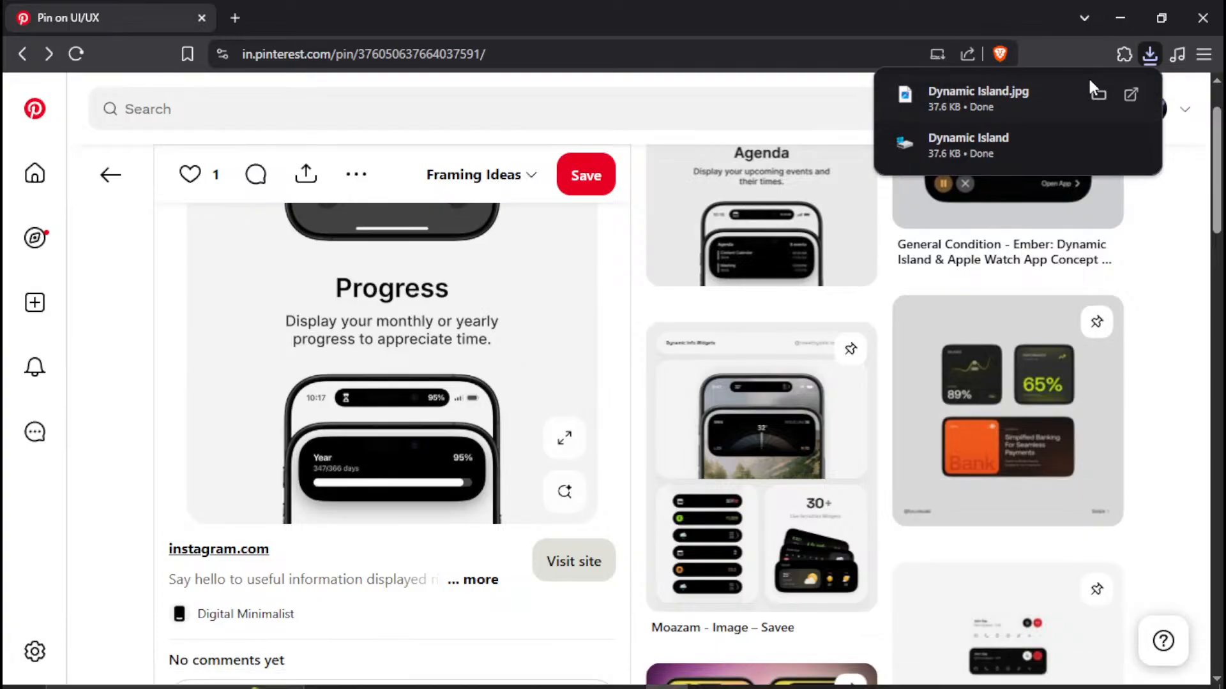
pyautogui.click(1098, 93)
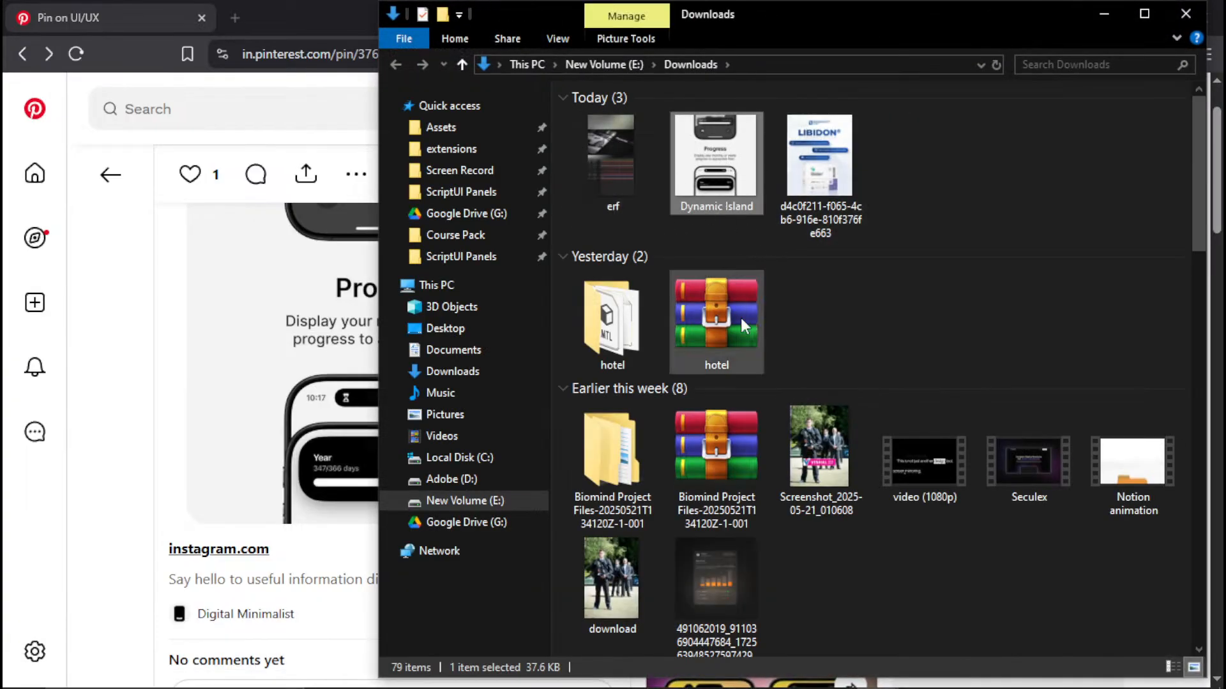
pyautogui.moveTo(728, 171); pyautogui.dragTo(170, 250)
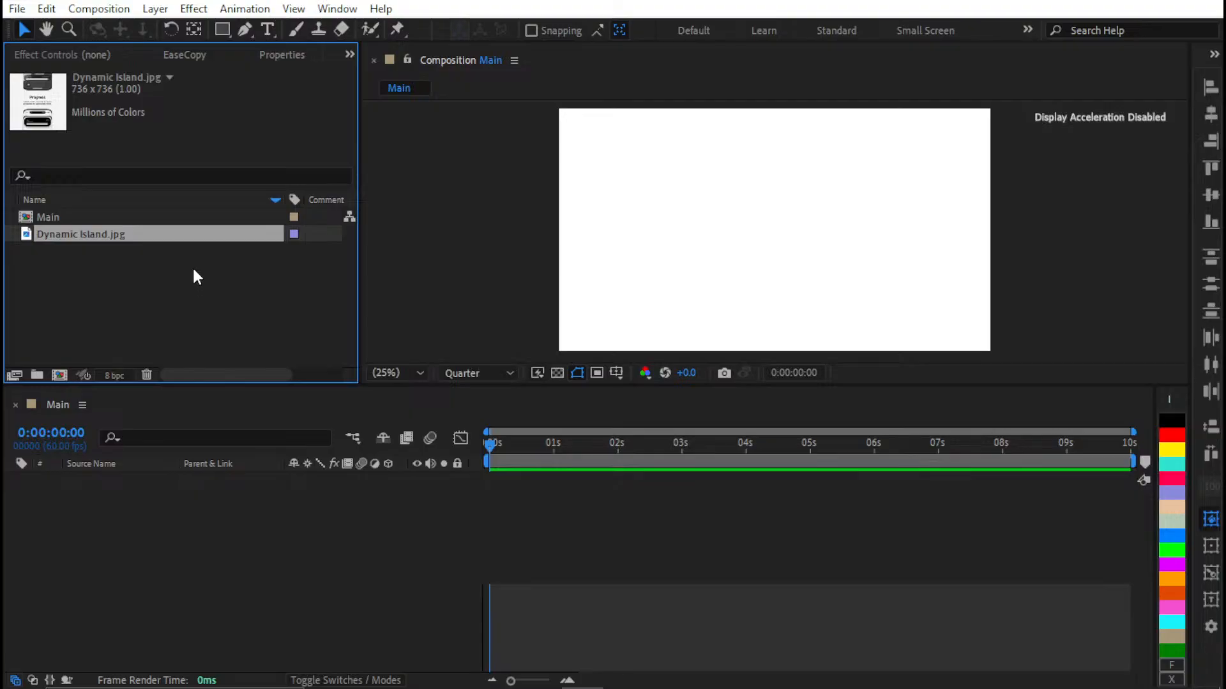
# Check the computer's GPU, memory and CPU performance in Task Manager
pyautogui.hotkey('ctrl', 'shift', 'Escape')
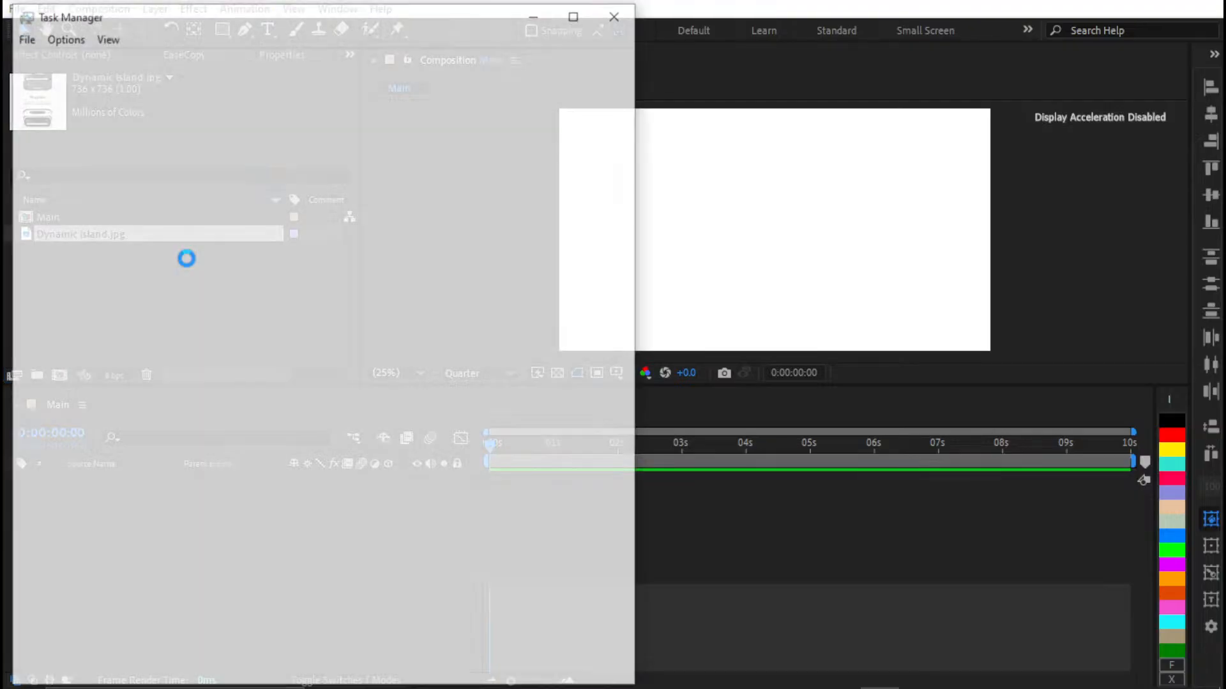
pyautogui.click(576, 13)
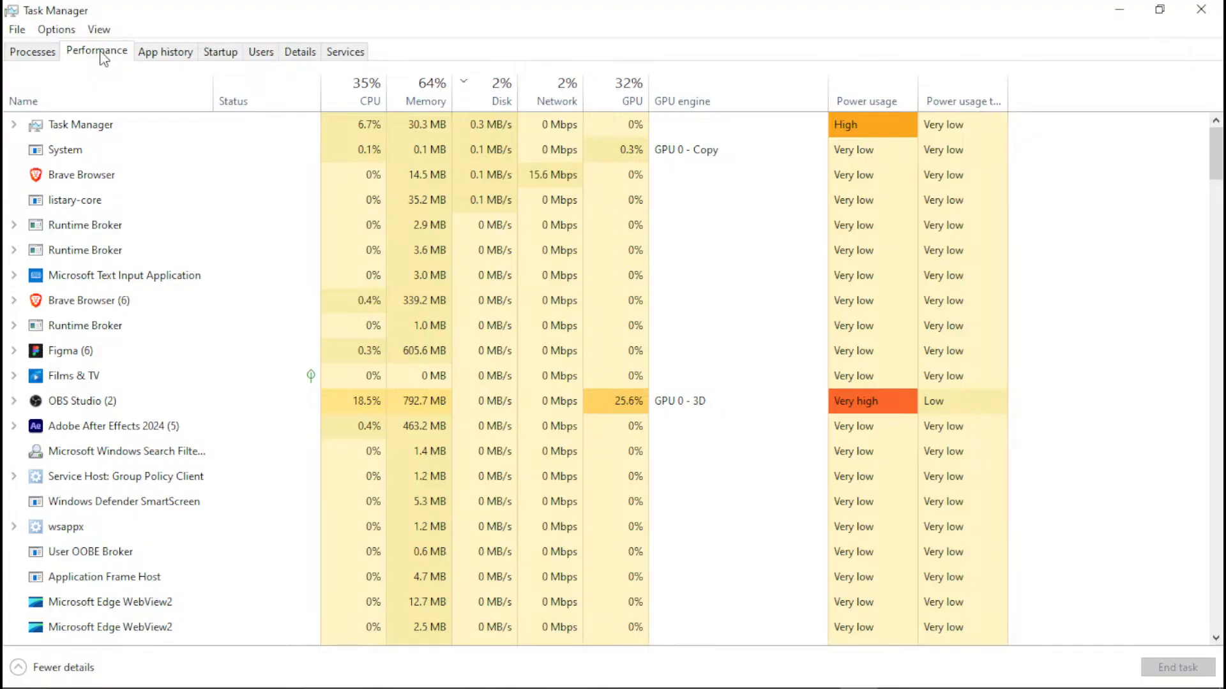
pyautogui.click(102, 57)
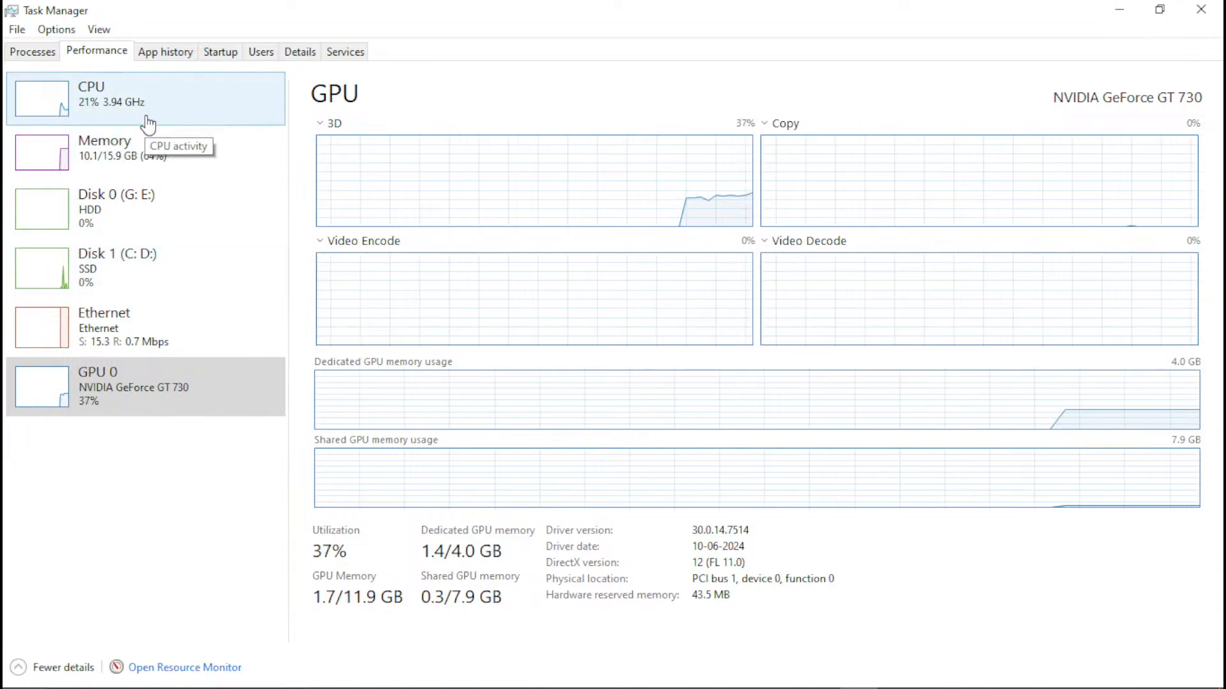
pyautogui.click(130, 163)
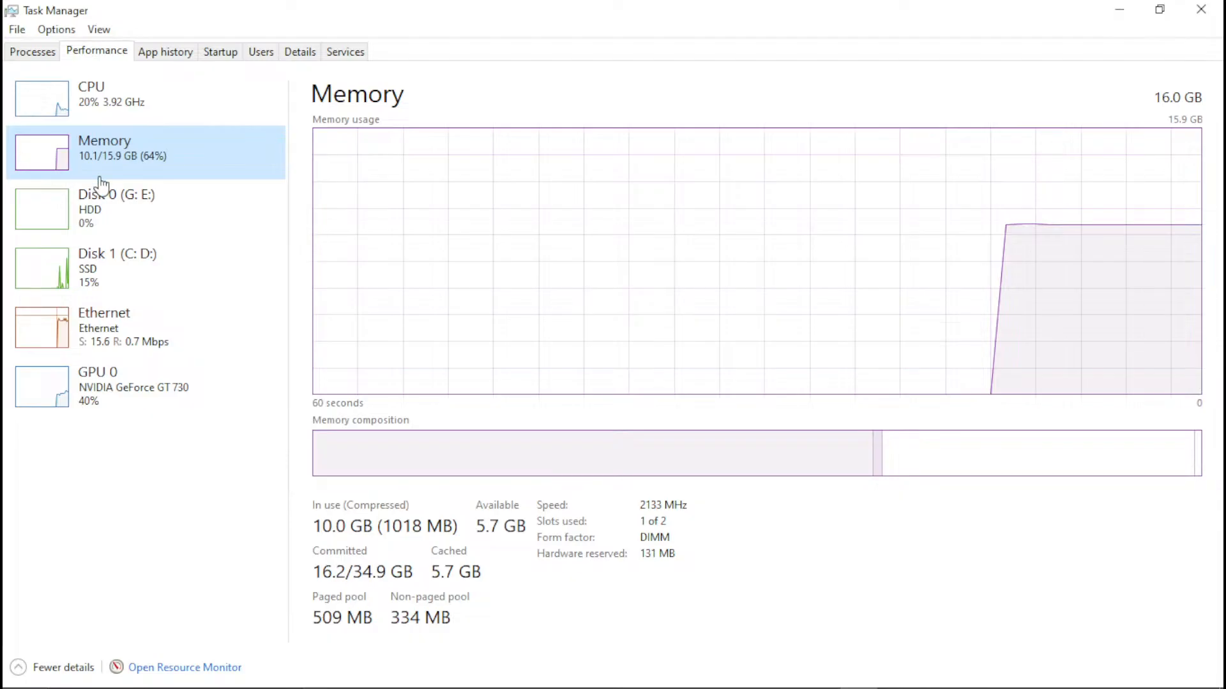
pyautogui.click(157, 116)
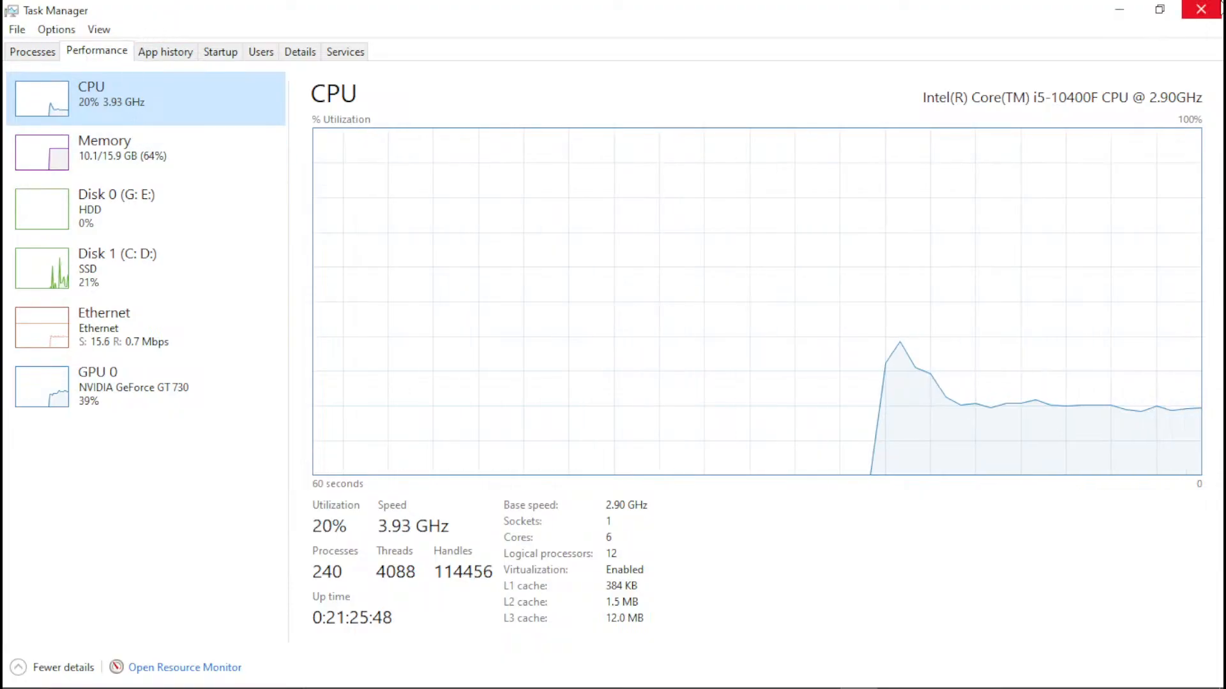
pyautogui.click(1201, 9)
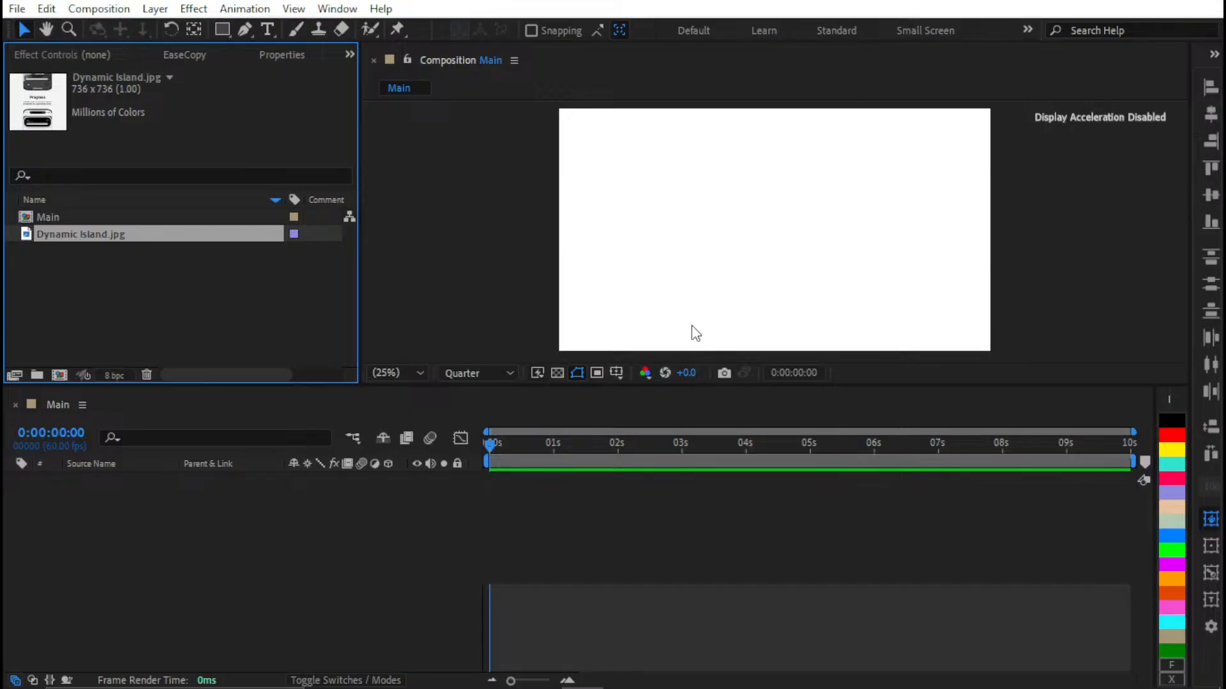
# Open Dynamic Island.jpg in a footage viewer, dock it beside the Main composition viewer, and widen the composition viewer
pyautogui.click(126, 280)
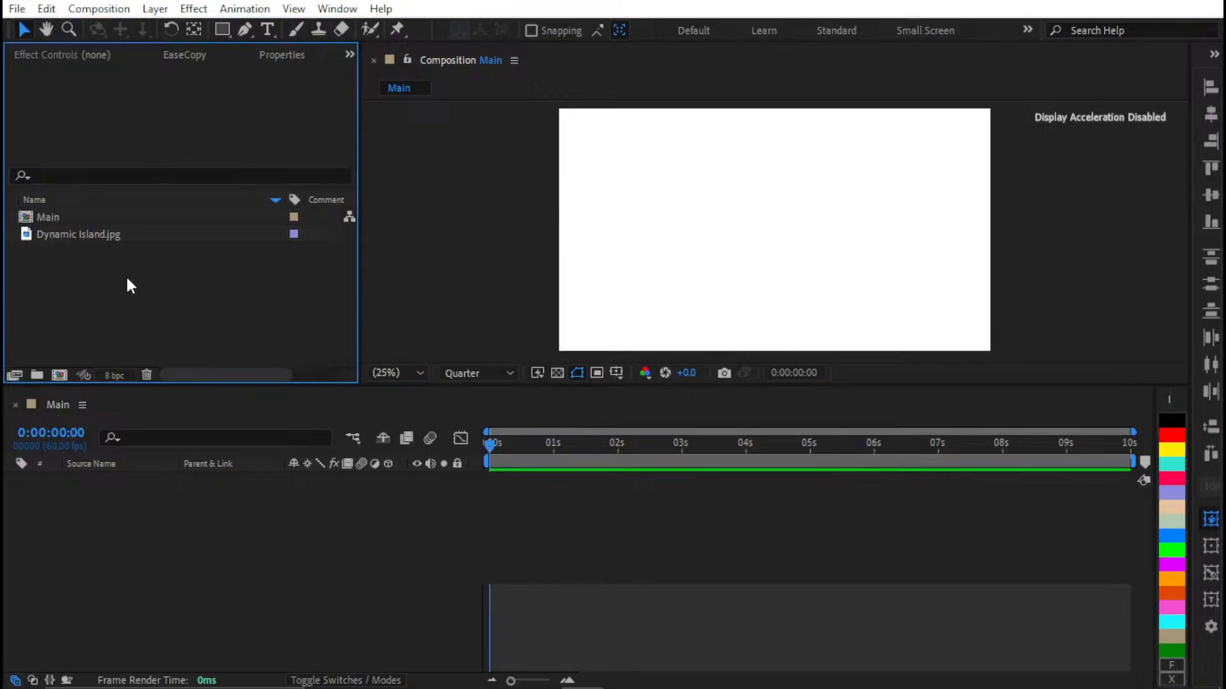
pyautogui.click(88, 237)
pyautogui.moveTo(51, 370); pyautogui.dragTo(126, 231)
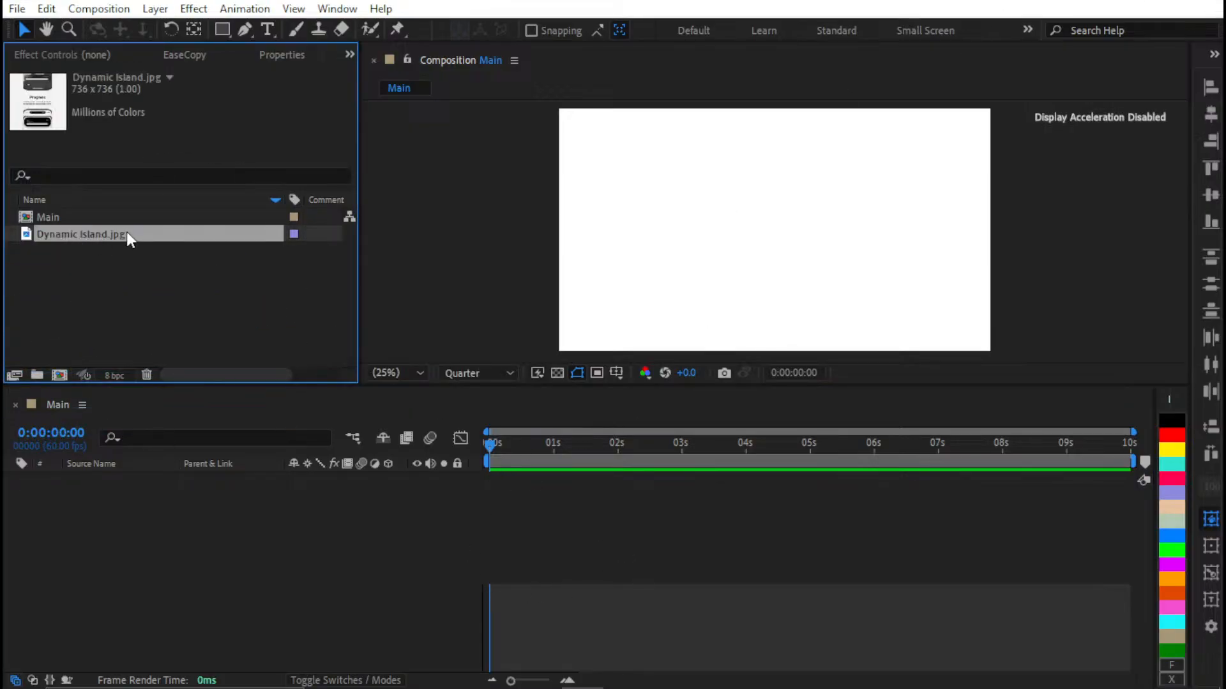
pyautogui.doubleClick(128, 232)
pyautogui.moveTo(625, 57); pyautogui.dragTo(1162, 179)
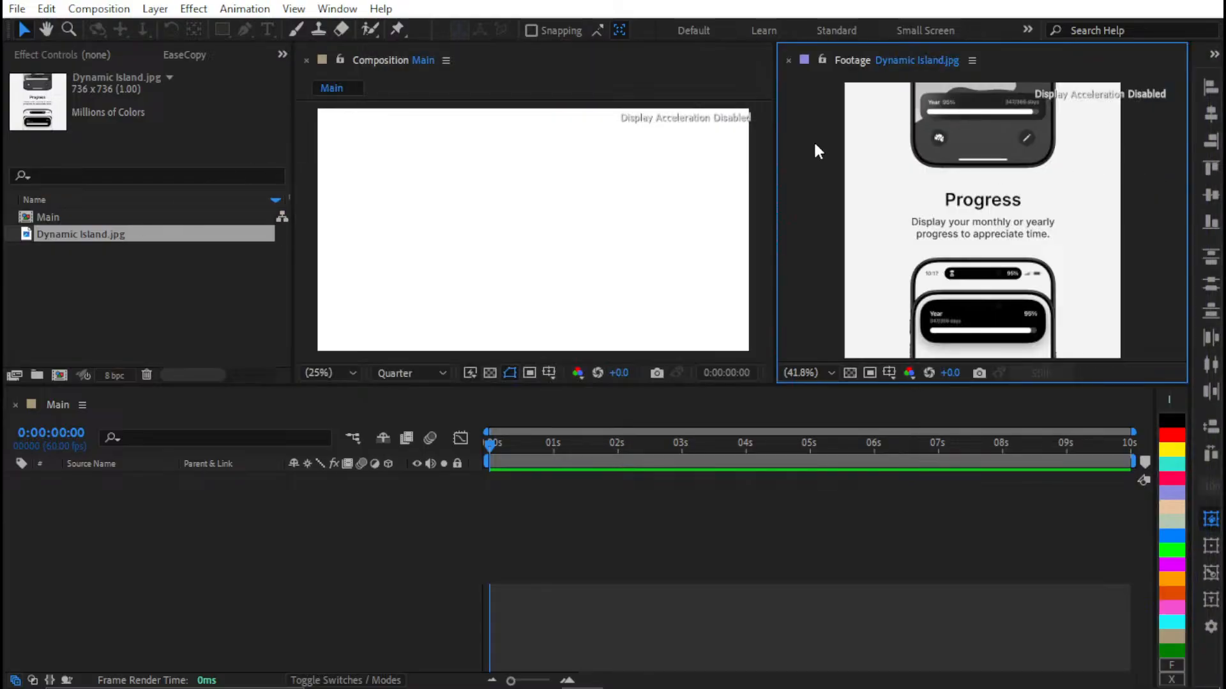
pyautogui.moveTo(773, 105); pyautogui.dragTo(876, 131)
pyautogui.click(493, 622)
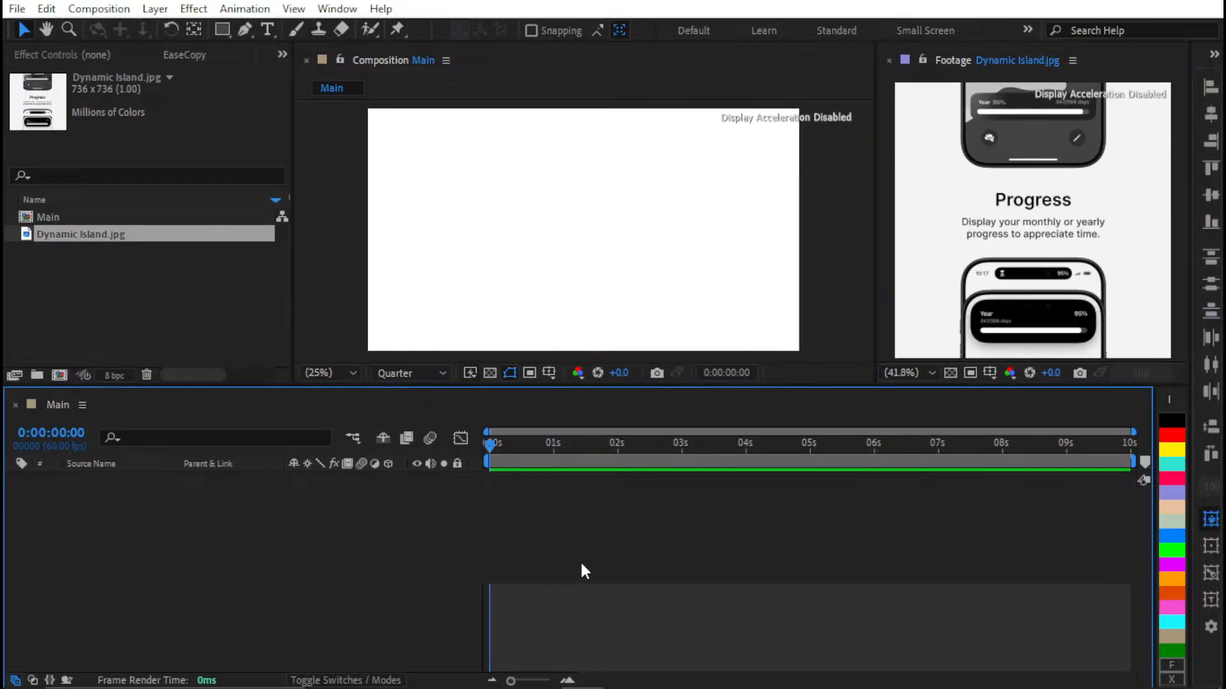
pyautogui.click(260, 358)
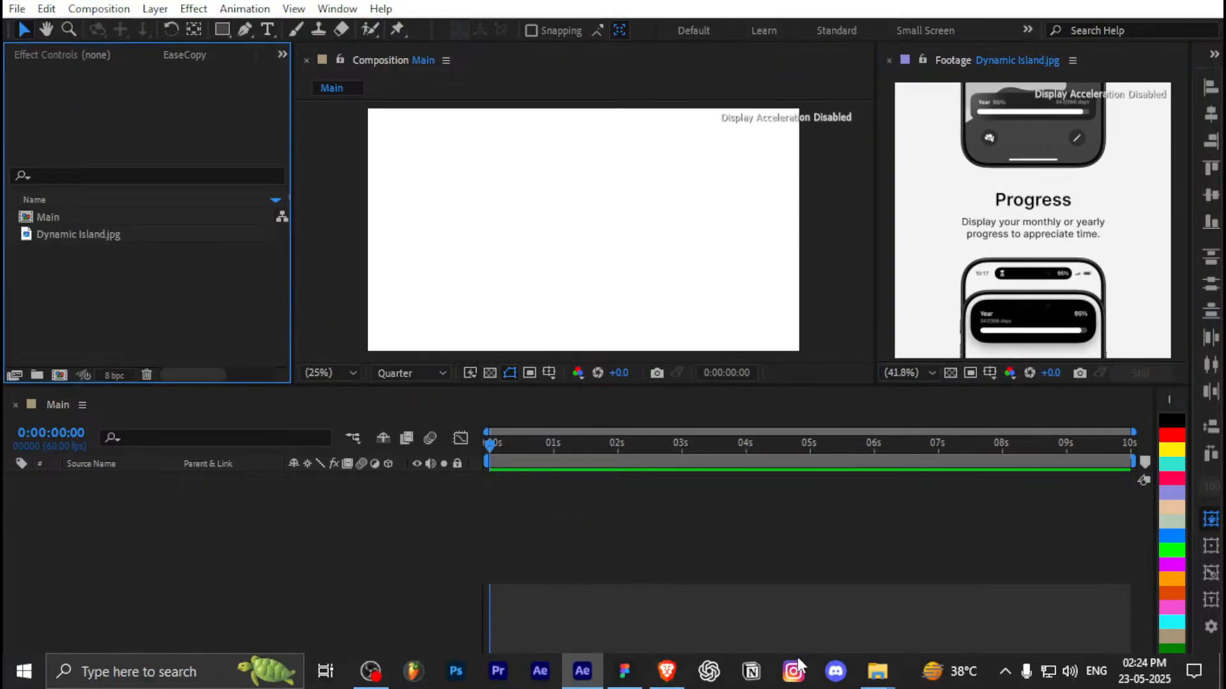
# Close the duplicate Downloads window in File Explorer and snap the remaining one beside After Effects
pyautogui.click(863, 674)
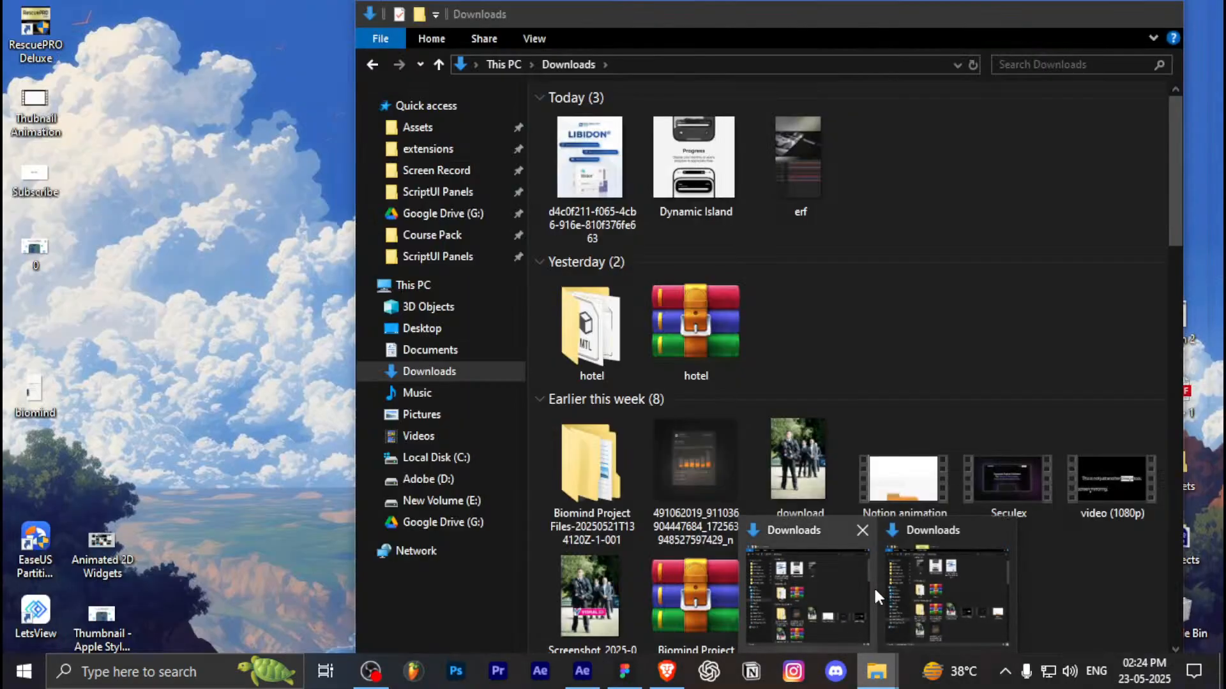
pyautogui.click(868, 532)
pyautogui.click(932, 558)
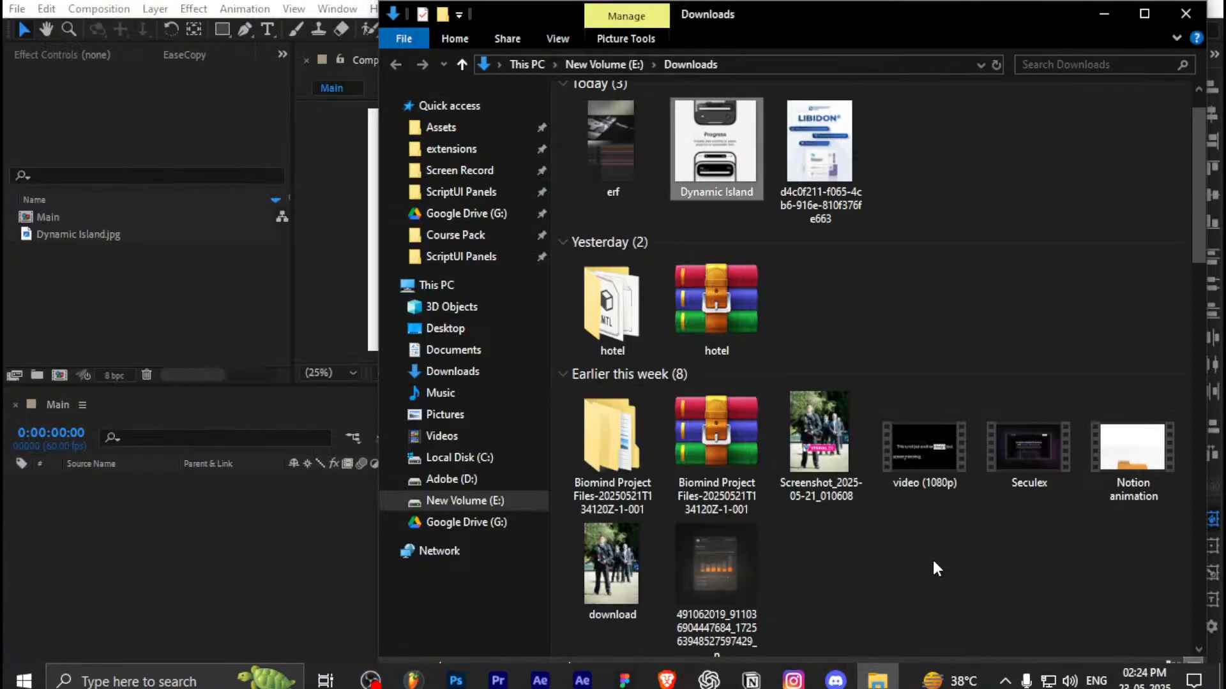
pyautogui.press('super+Right')
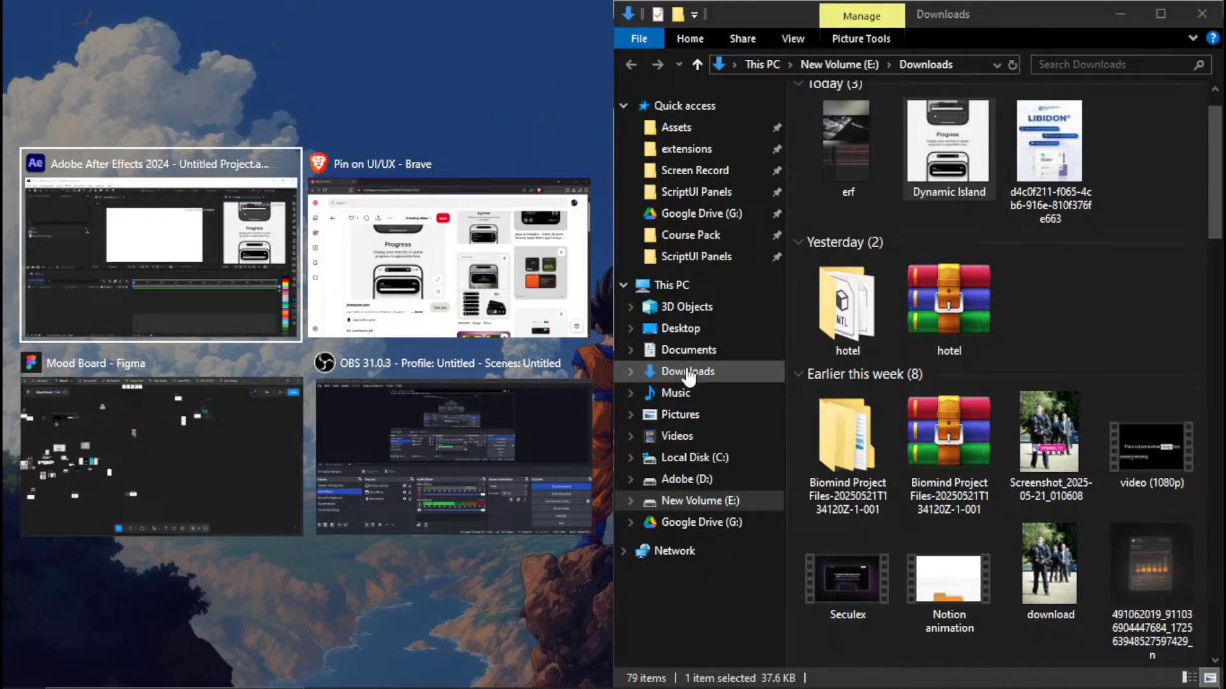
pyautogui.press('Escape')
# Look through Local Disk (C:), Downloads and the Desktop's Quick Image and Quick Videos folders for project material
pyautogui.click(728, 458)
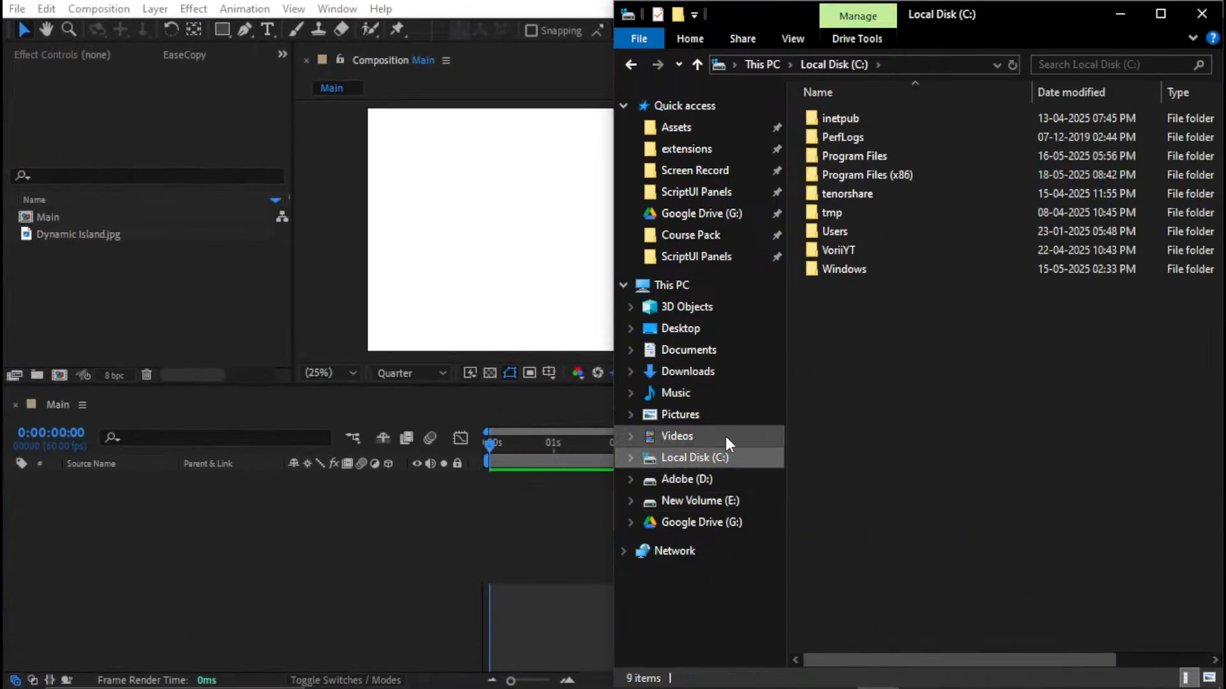
pyautogui.click(732, 368)
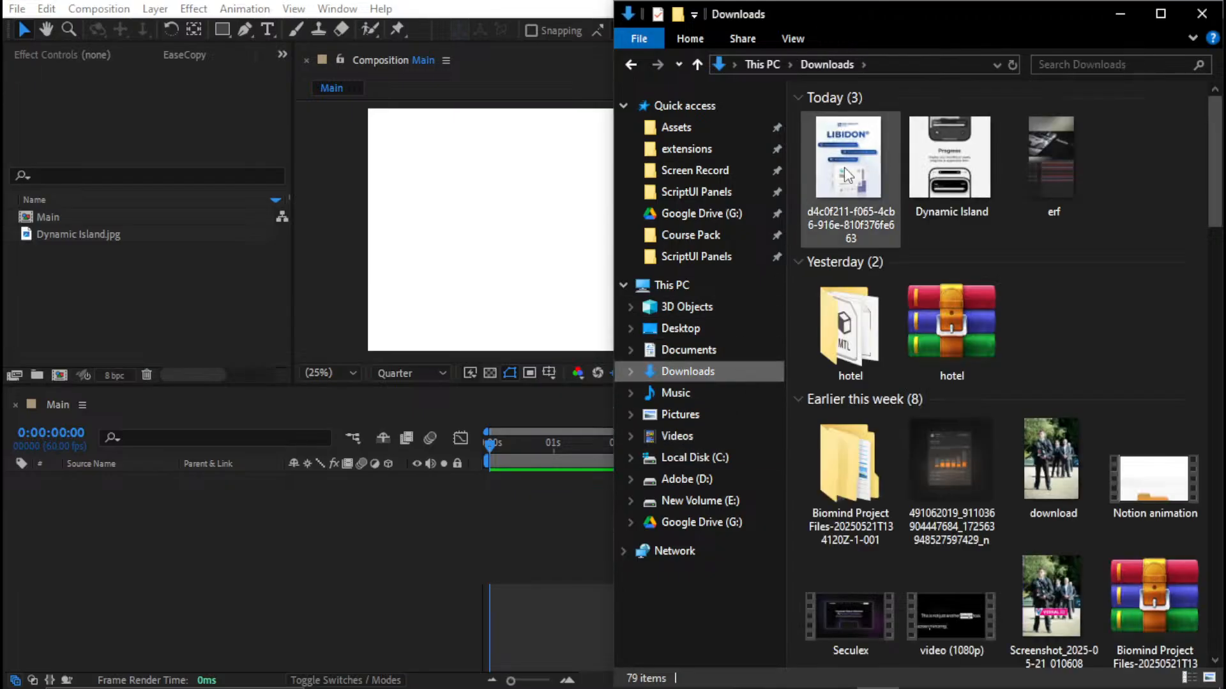
pyautogui.click(732, 323)
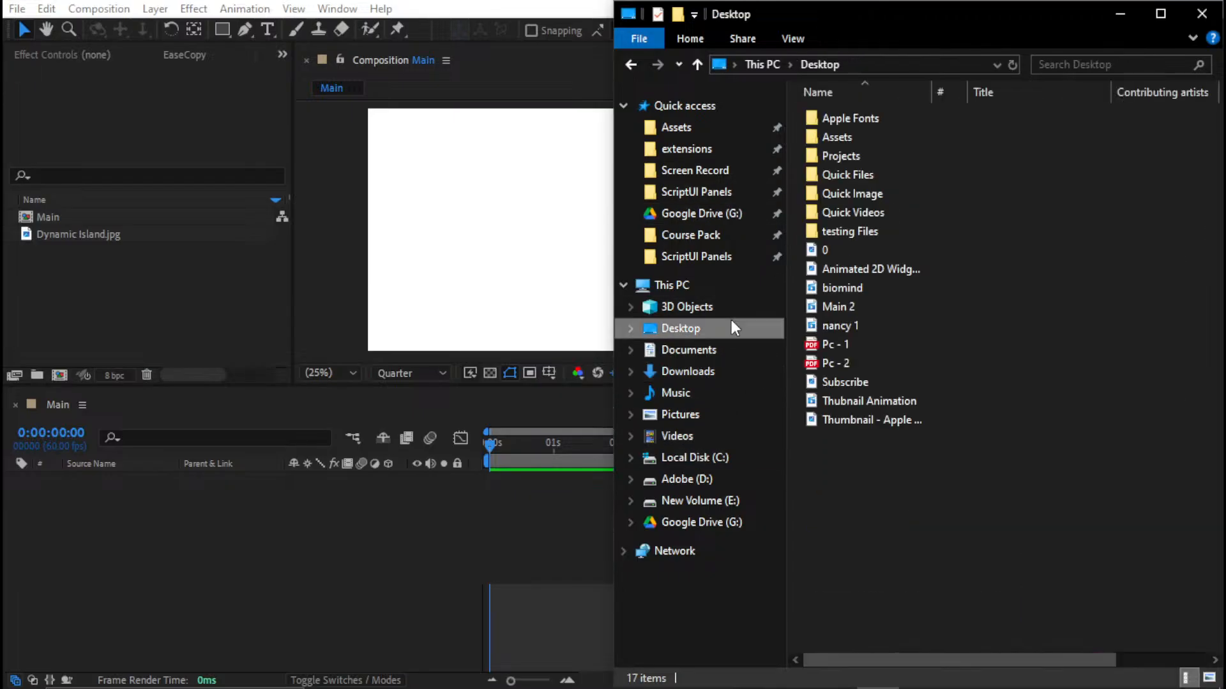
pyautogui.doubleClick(865, 193)
pyautogui.hotkey('alt', 'Left')
pyautogui.doubleClick(875, 216)
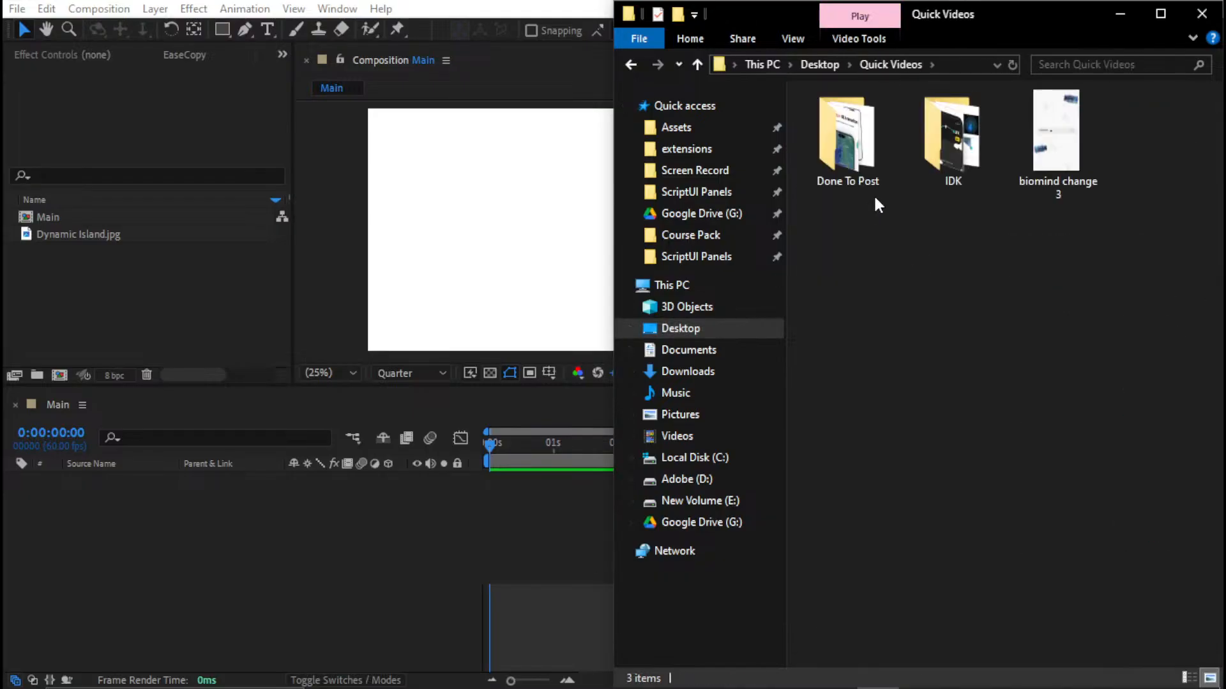
pyautogui.hotkey('alt', 'Left')
# Import the "I Phone Template" After Effects project from the Desktop's Projects > UI folder into the current project
pyautogui.doubleClick(883, 158)
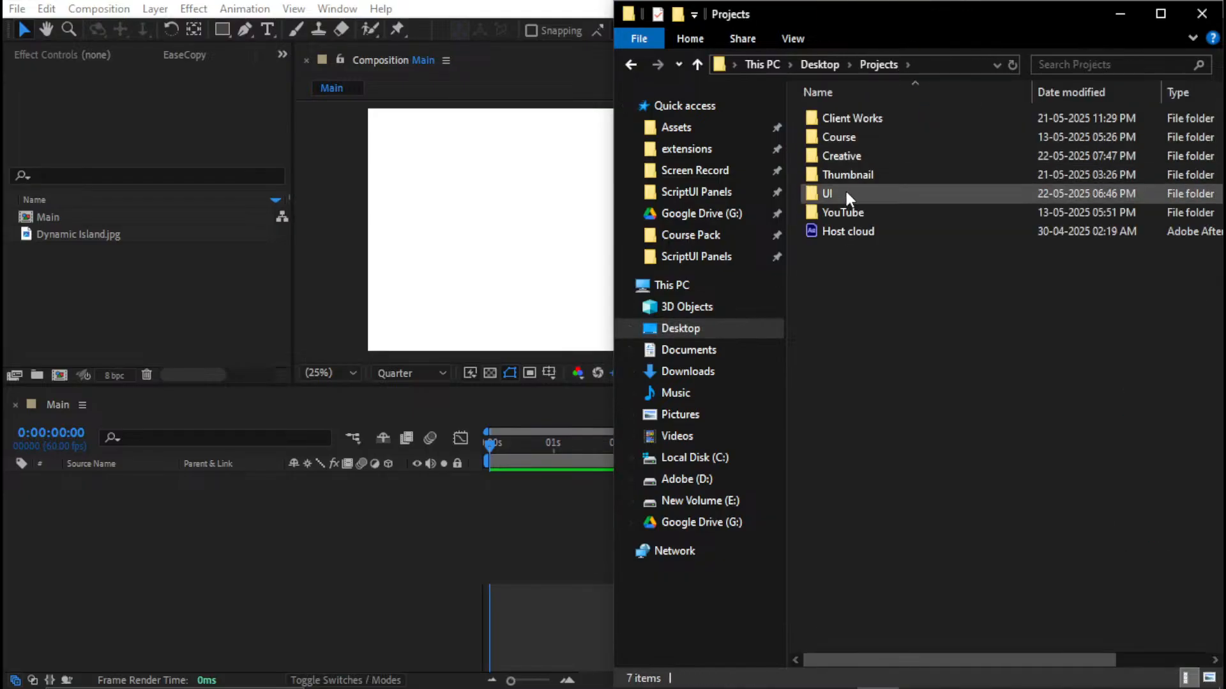
pyautogui.doubleClick(845, 192)
pyautogui.click(841, 139)
pyautogui.click(810, 157)
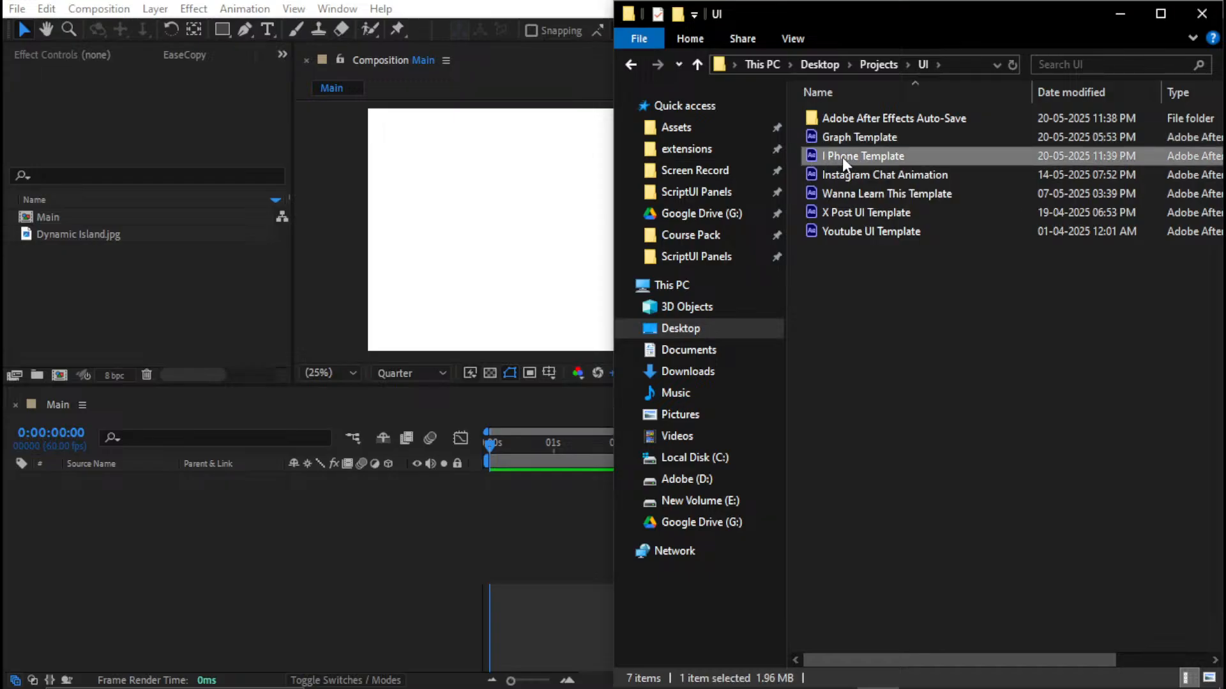
pyautogui.moveTo(841, 157); pyautogui.dragTo(185, 311)
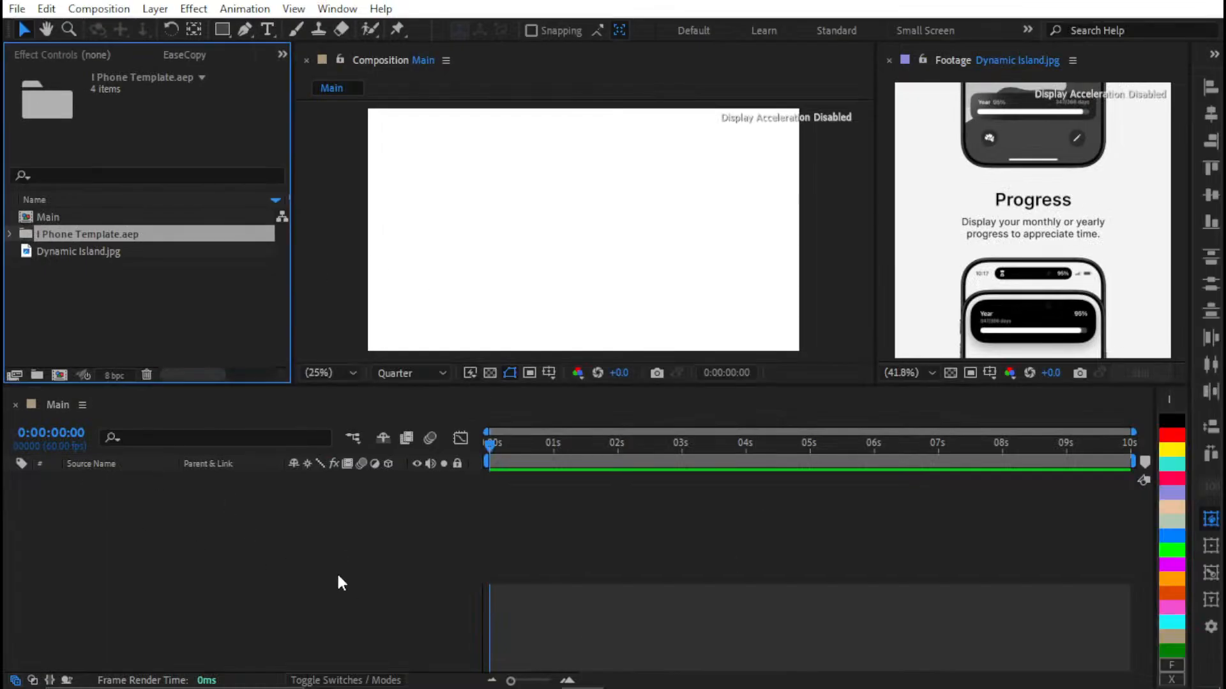
# Copy the I Phone layer from the imported i Phone Composition into the Main composition
pyautogui.click(337, 573)
pyautogui.click(163, 322)
pyautogui.click(11, 234)
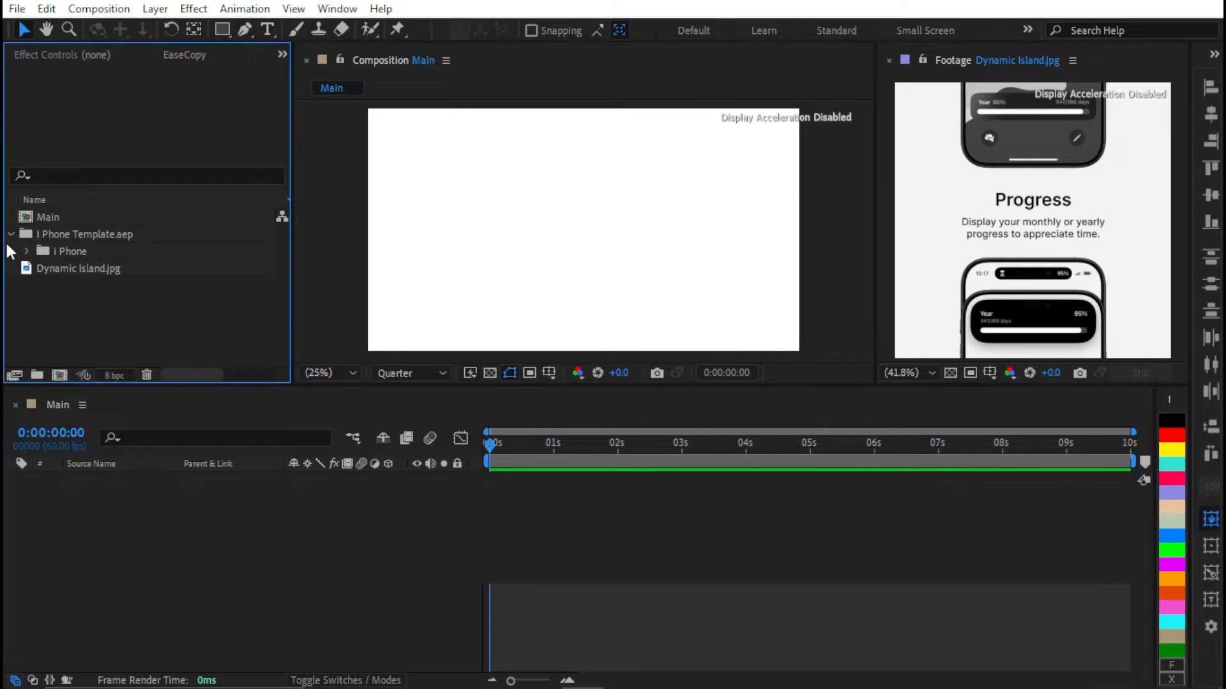
pyautogui.click(24, 252)
pyautogui.click(109, 271)
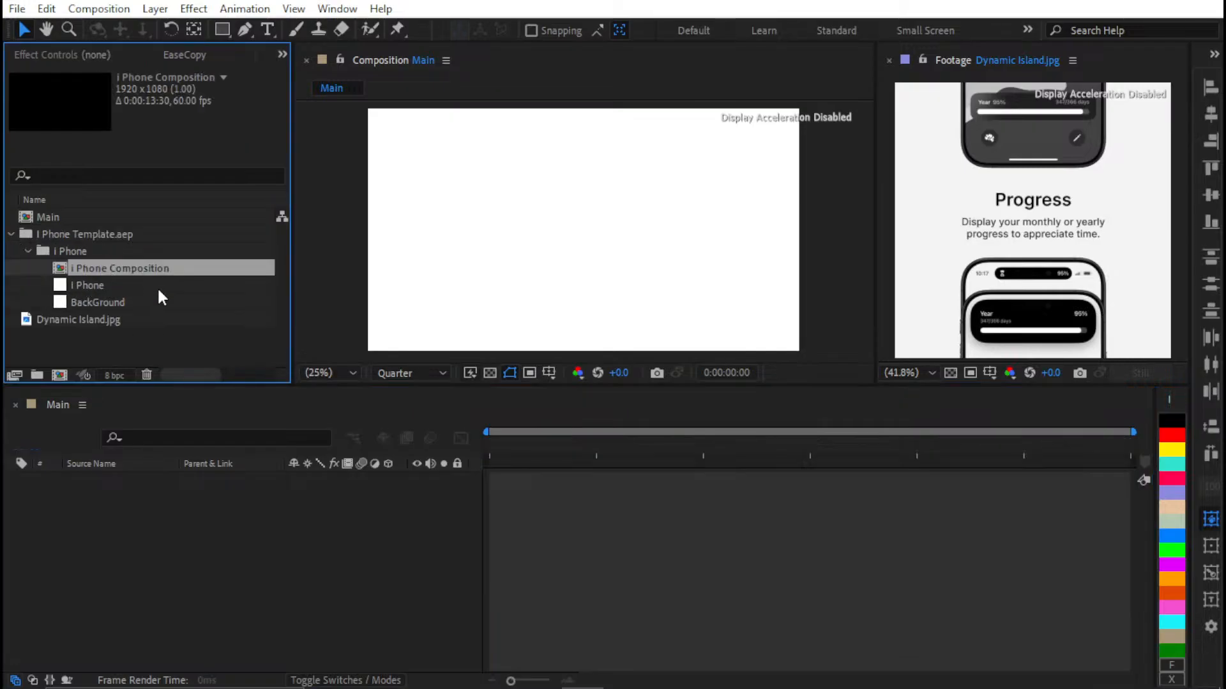
pyautogui.click(528, 477)
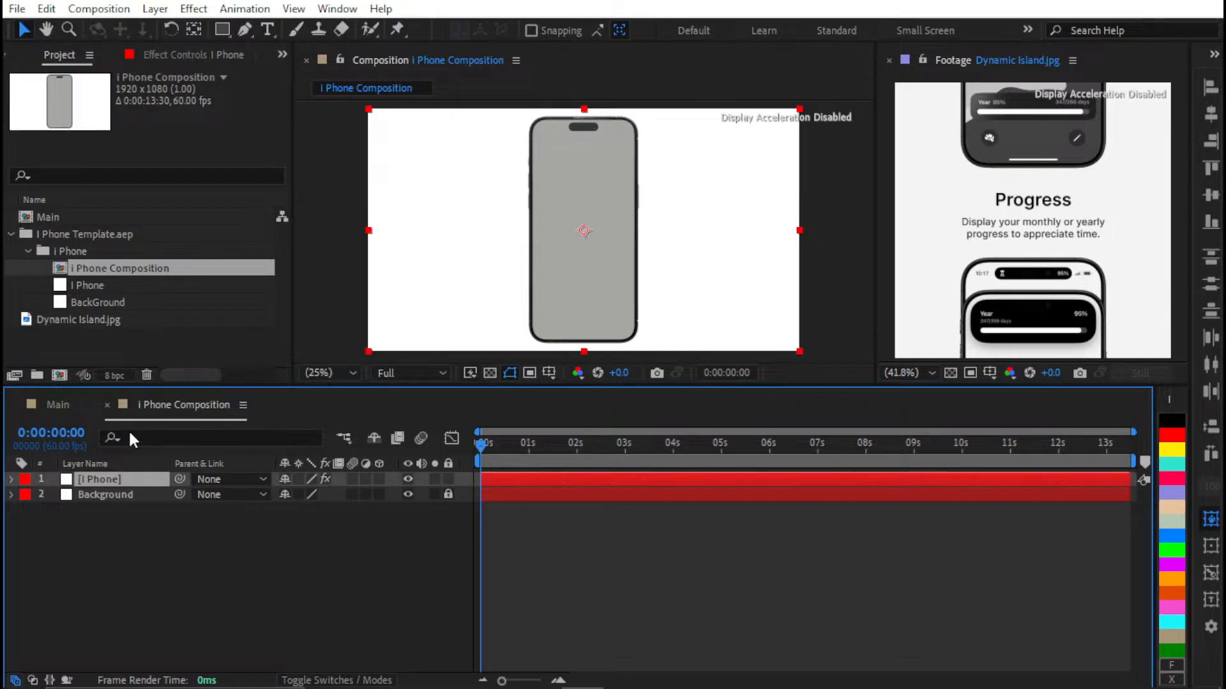
pyautogui.click(64, 406)
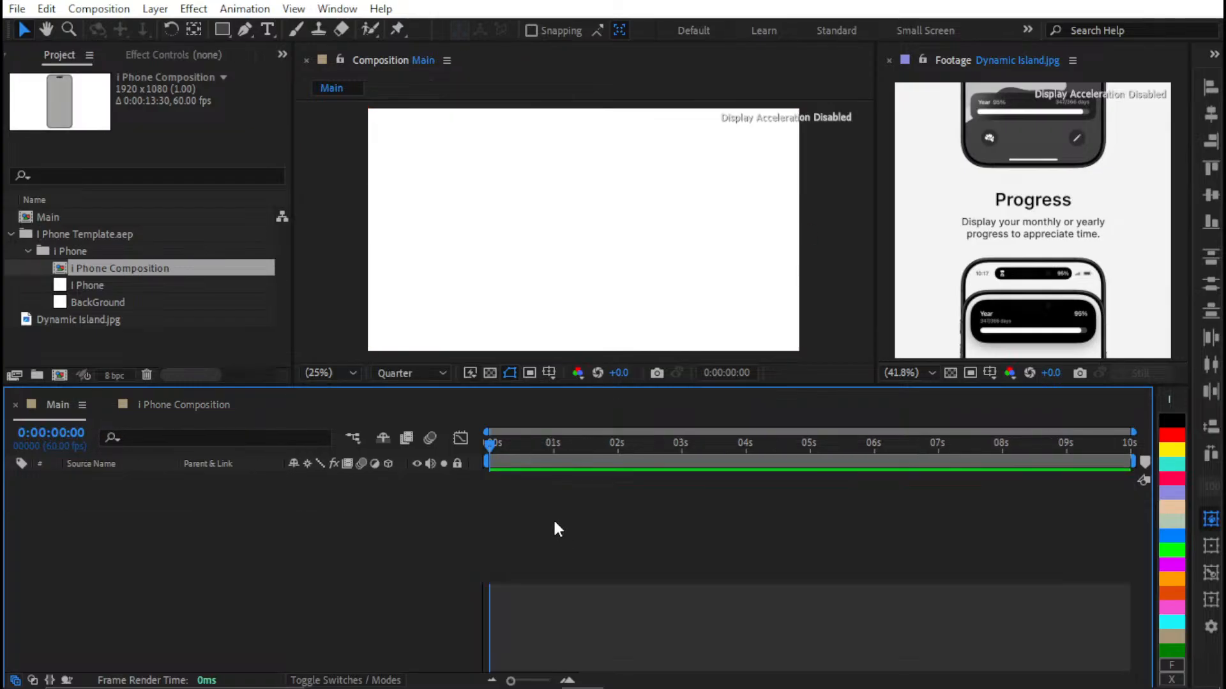
pyautogui.hotkey('ctrl', 'v')
pyautogui.click(549, 509)
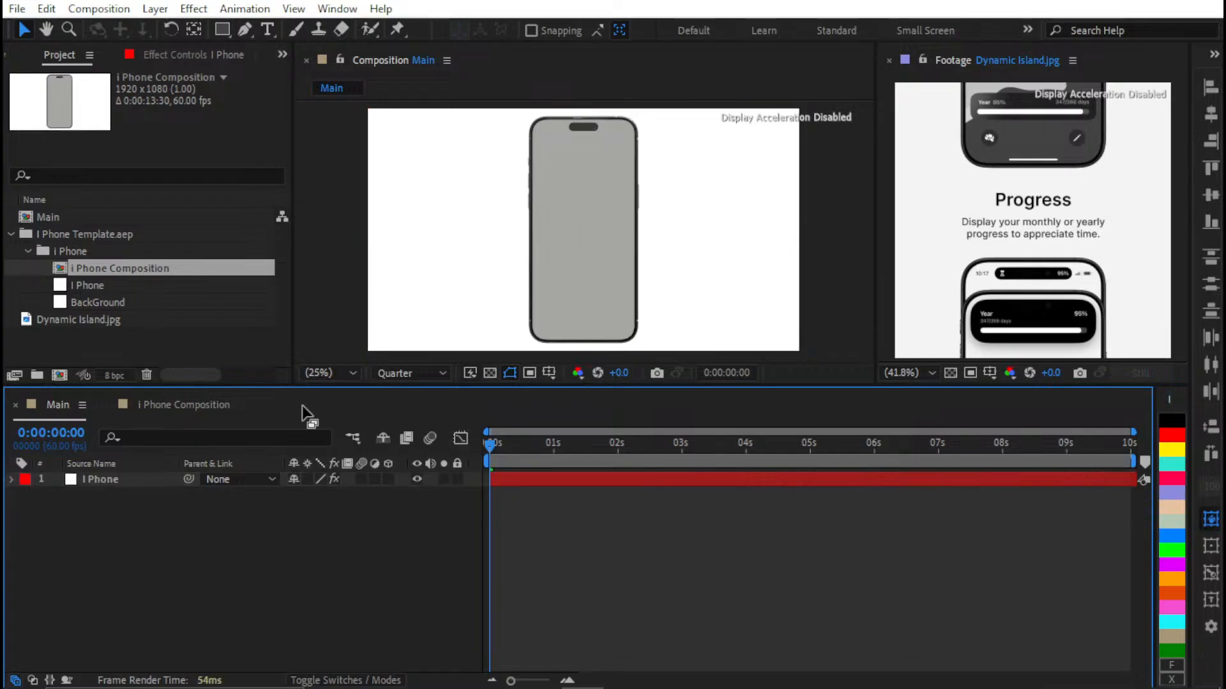
# Close the i Phone Composition timeline, move the I Phone solid to the project root, and delete the I Phone Template.aep folder
pyautogui.click(153, 405)
pyautogui.click(106, 404)
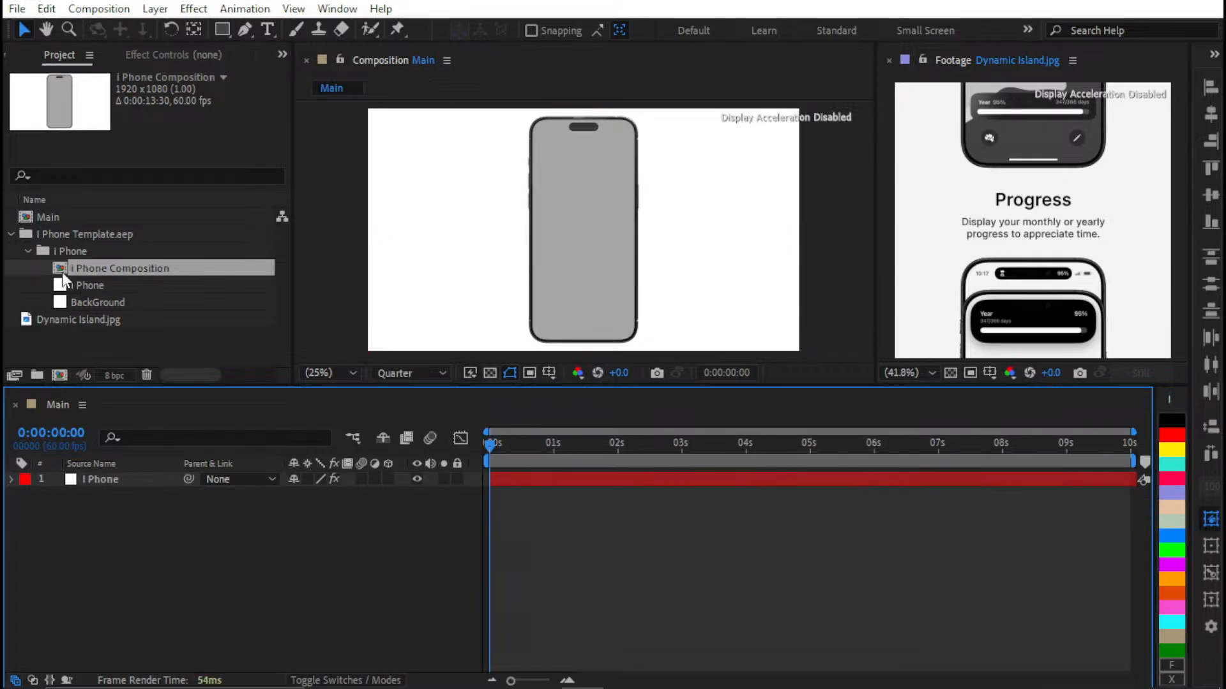
pyautogui.moveTo(81, 285); pyautogui.dragTo(75, 339)
pyautogui.click(107, 244)
pyautogui.click(109, 237)
pyautogui.press('Delete')
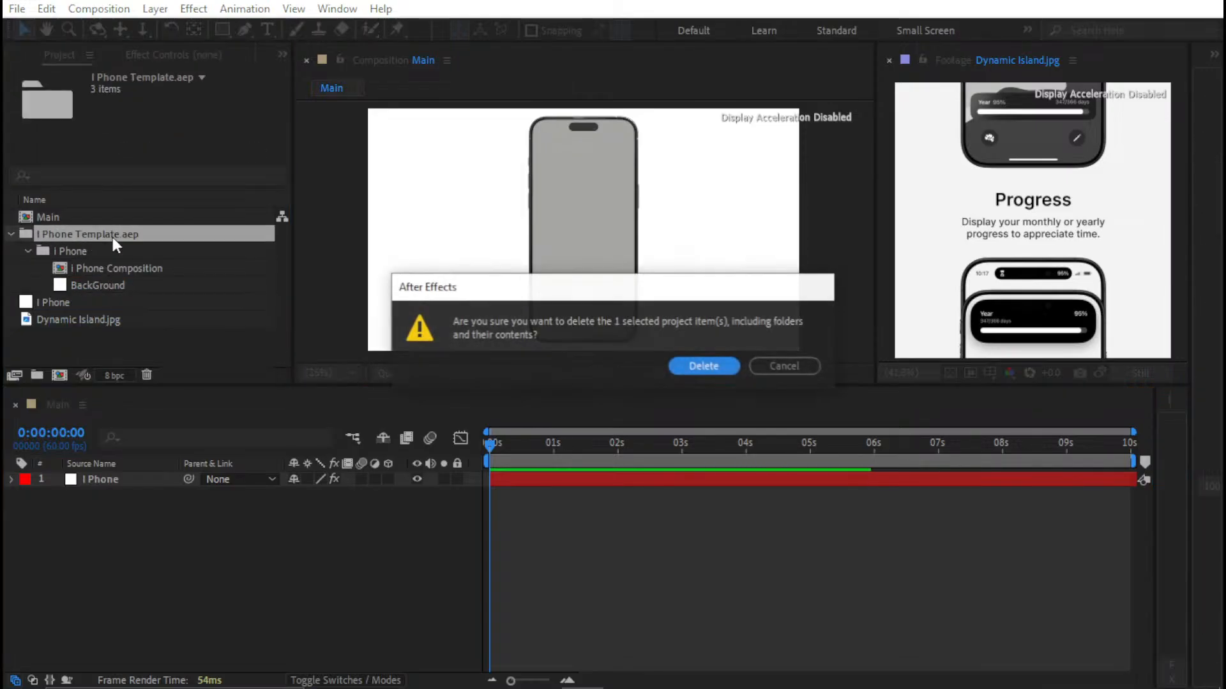
pyautogui.press('Return')
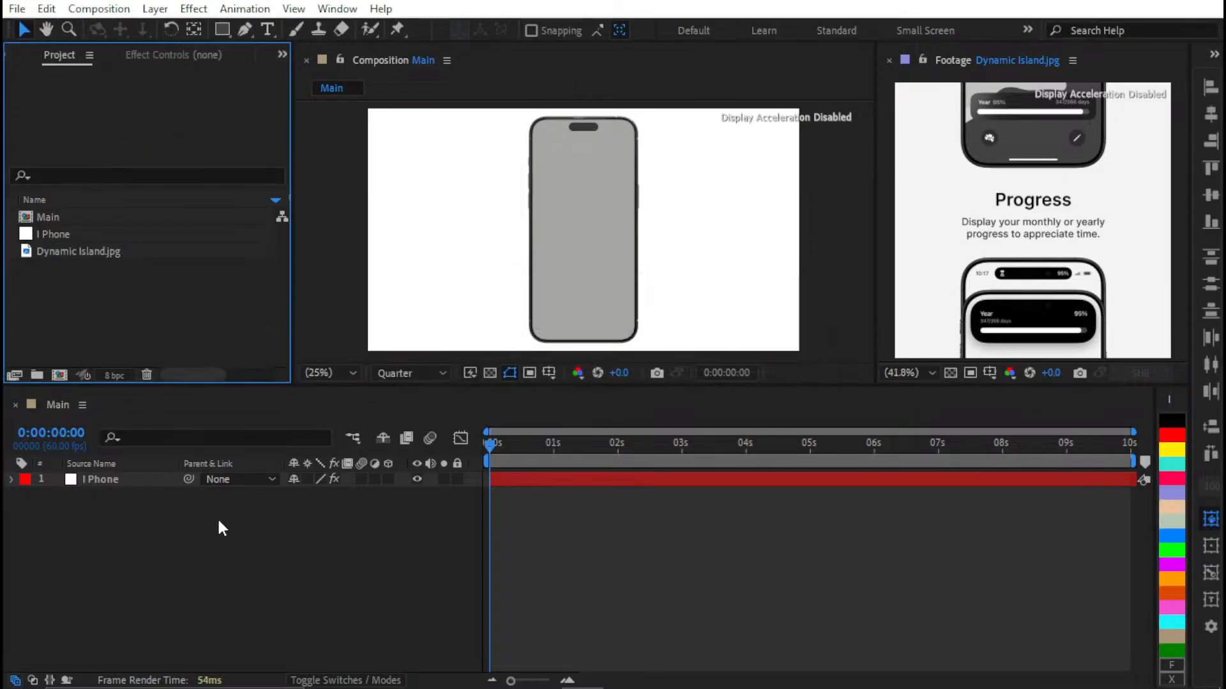
# Add a white ambient light layer to the Main composition with the default light settings
pyautogui.click(112, 481)
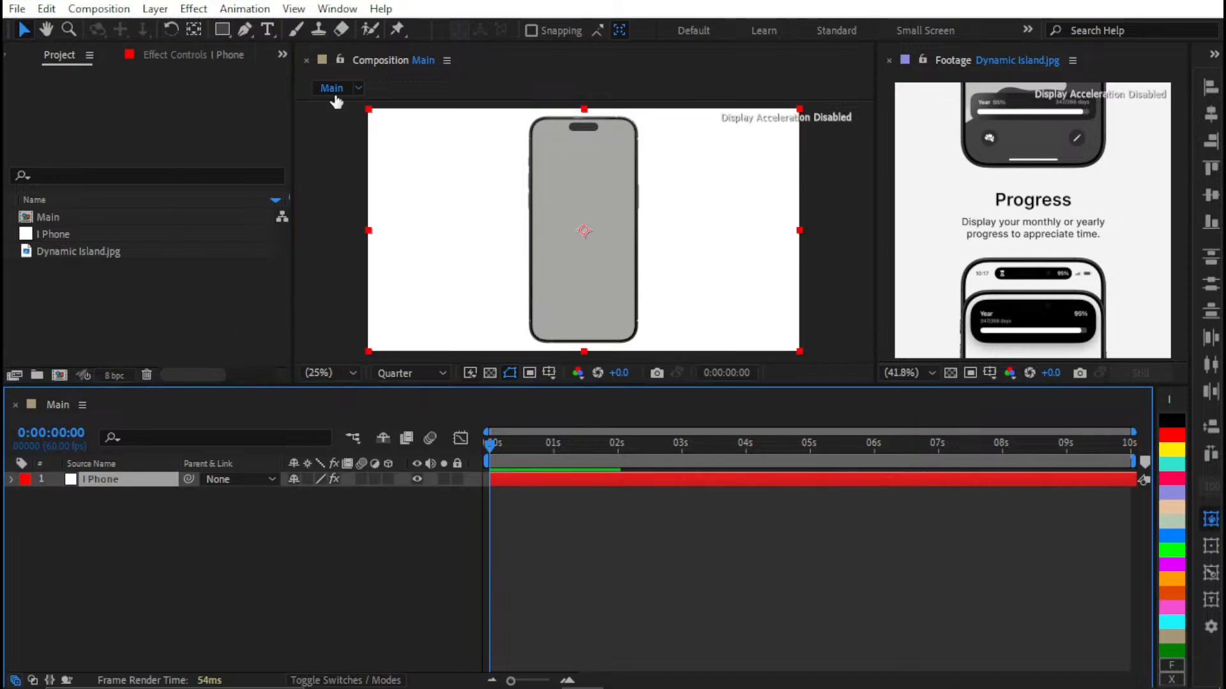
pyautogui.click(614, 499)
pyautogui.rightClick(611, 496)
pyautogui.moveTo(695, 293)
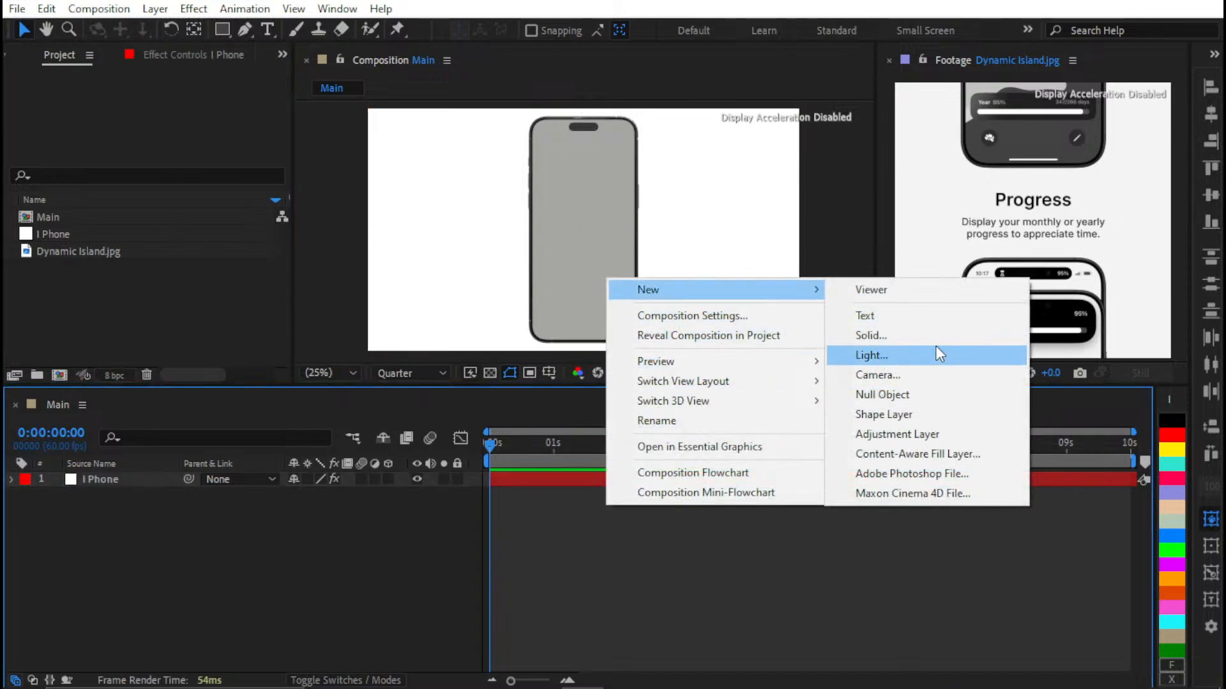
pyautogui.click(919, 355)
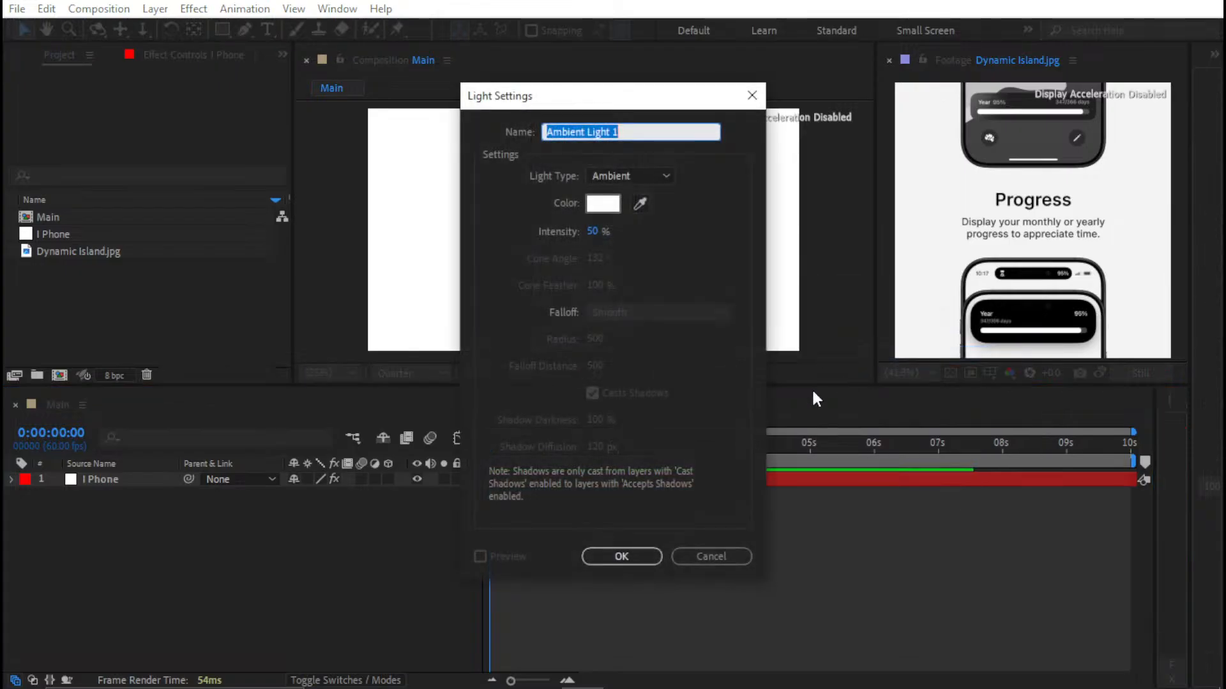
pyautogui.click(621, 557)
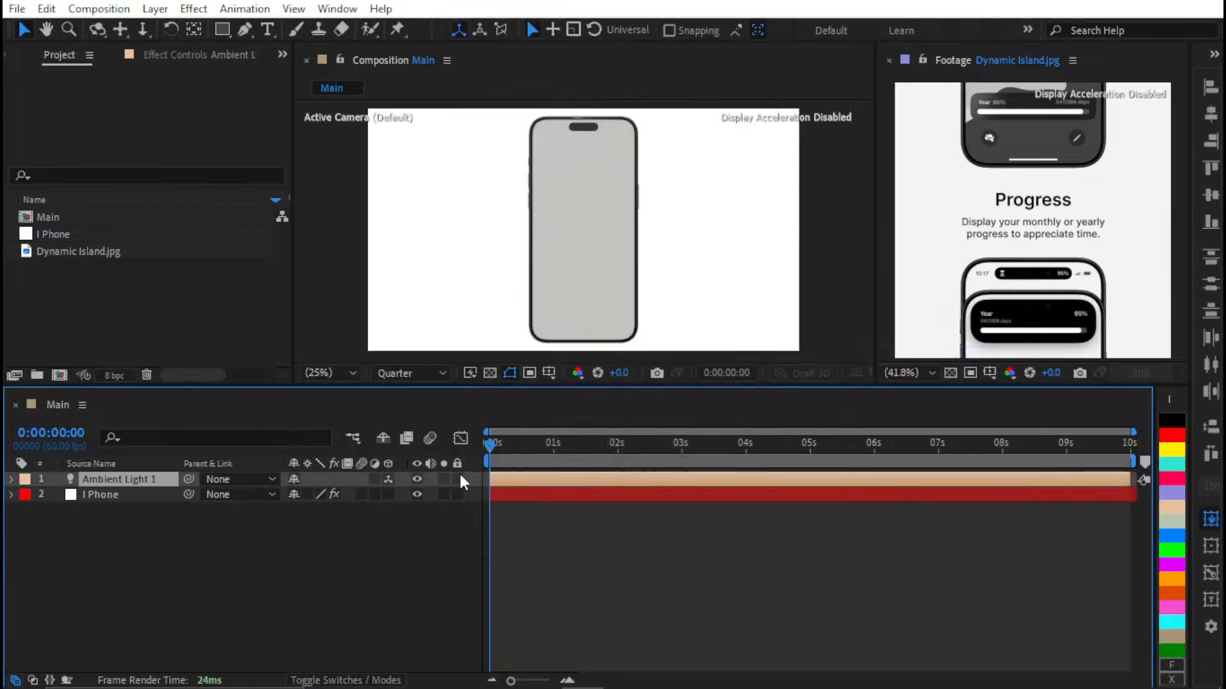
# Set the ambient light's intensity to 100% and collapse its light options
pyautogui.click(11, 479)
pyautogui.click(28, 496)
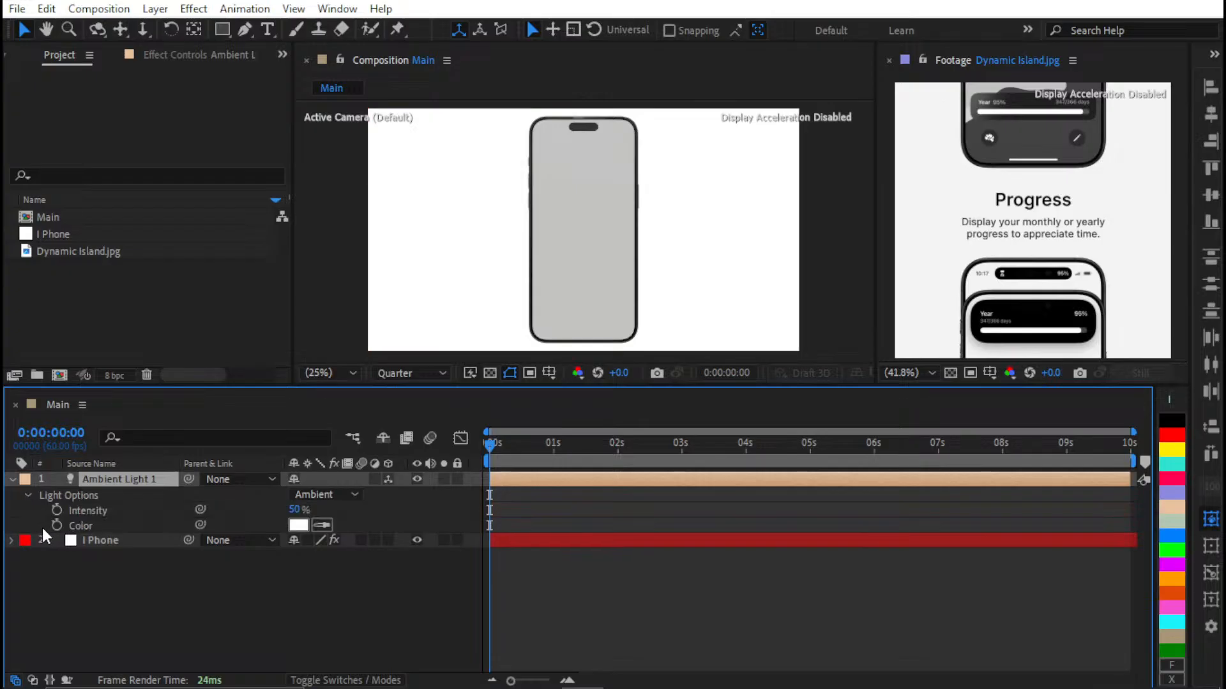
pyautogui.click(295, 509)
pyautogui.write('100')
pyautogui.press('Return')
pyautogui.click(496, 605)
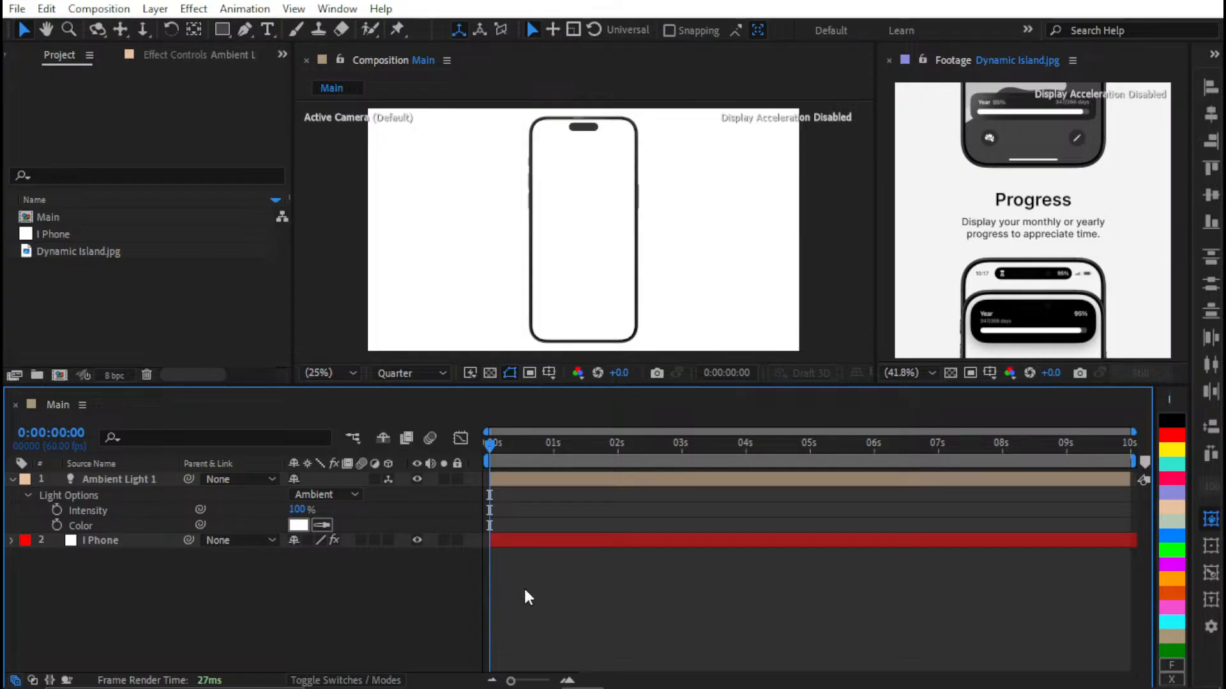
pyautogui.press('u')
pyautogui.click(545, 446)
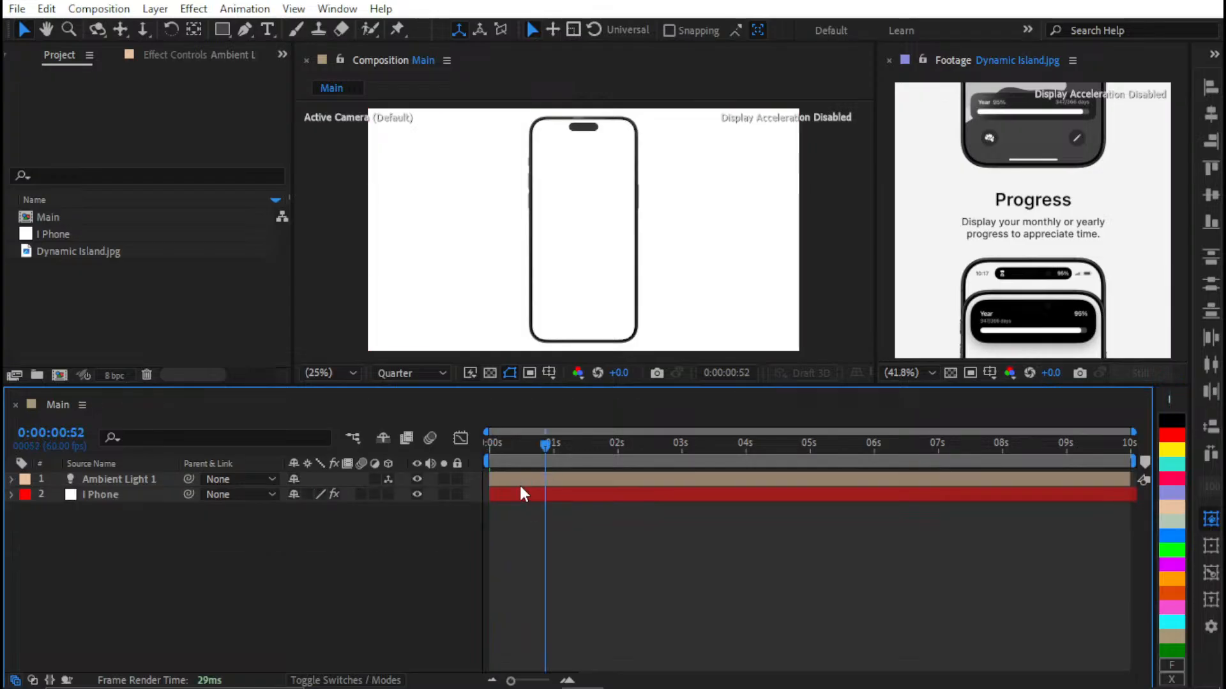
# Move the ambient light layer below the I Phone layer and lock it
pyautogui.rightClick(523, 484)
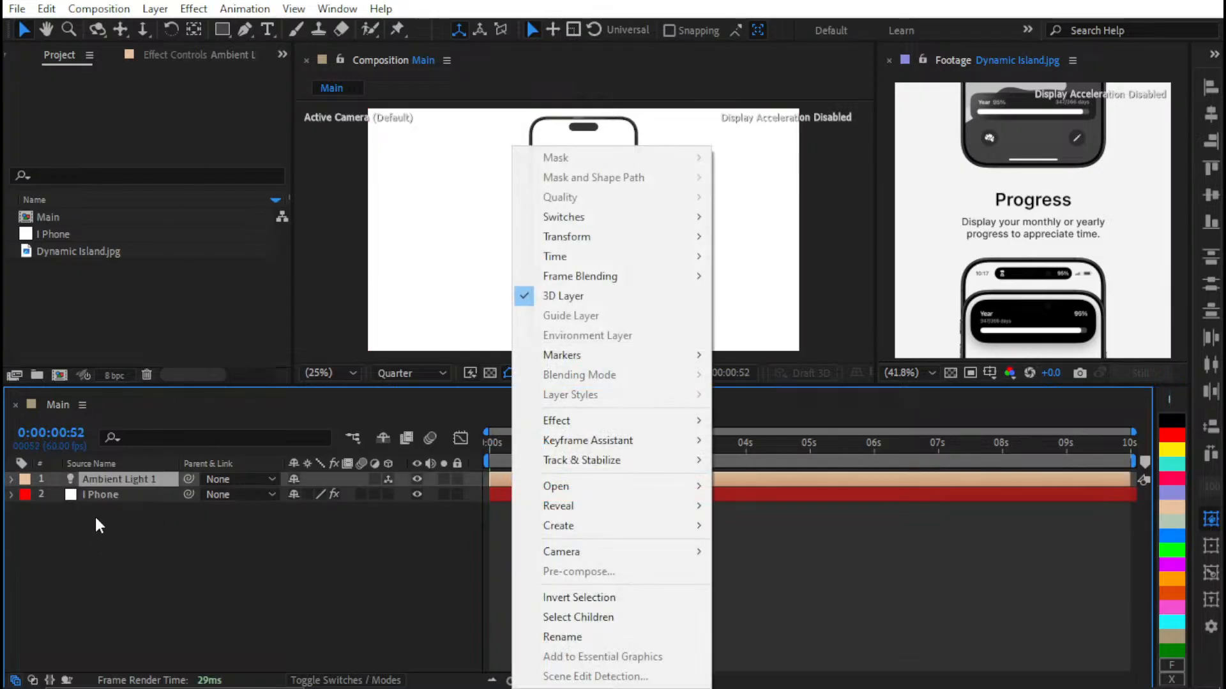
pyautogui.click(125, 494)
pyautogui.moveTo(125, 480); pyautogui.dragTo(150, 518)
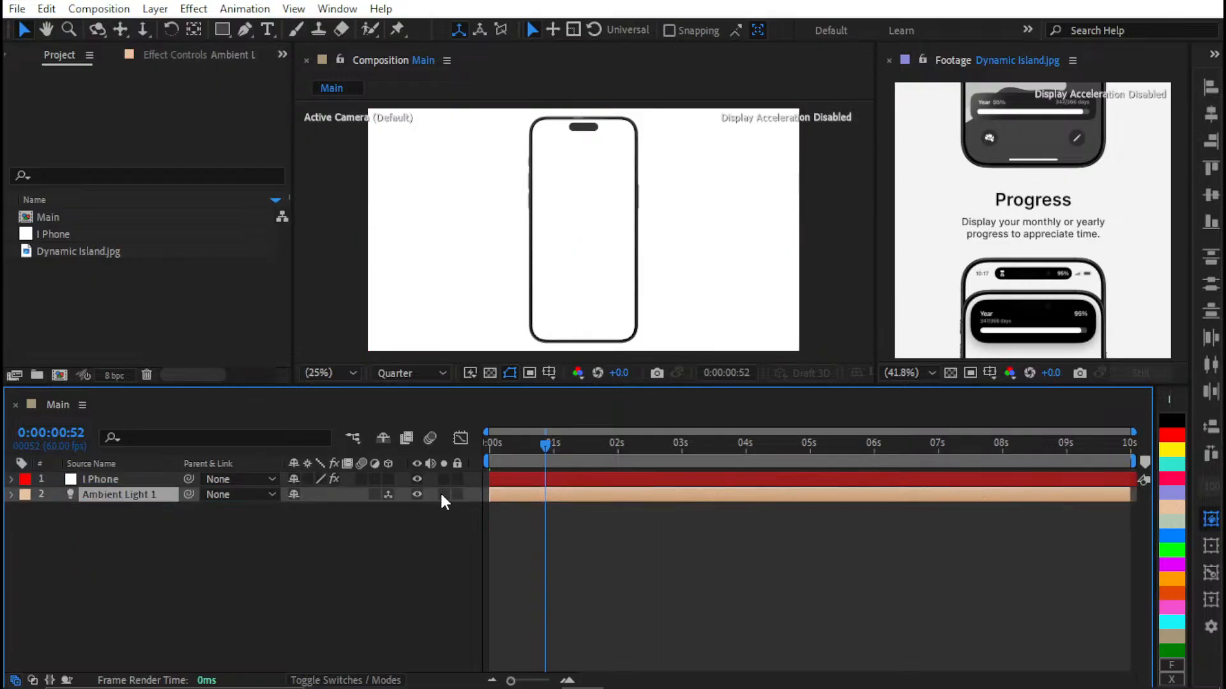
pyautogui.click(456, 495)
pyautogui.click(530, 479)
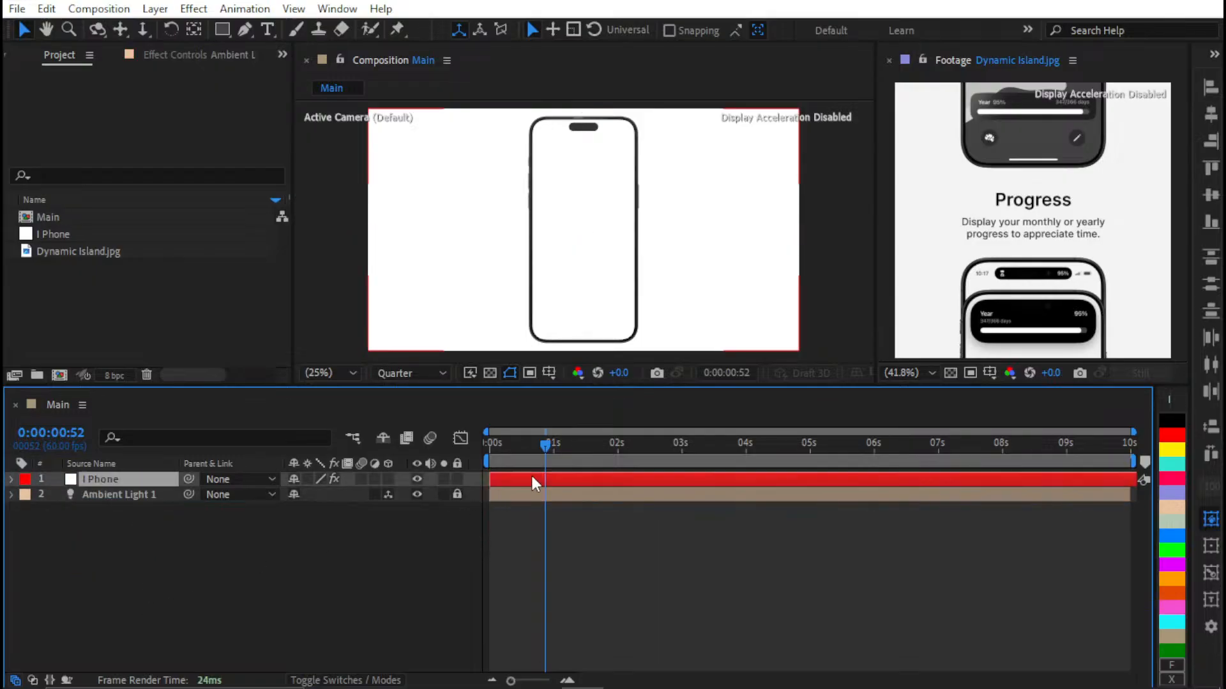
# Create a group null for Group 1 from the I Phone layer's Element effect
pyautogui.click(195, 58)
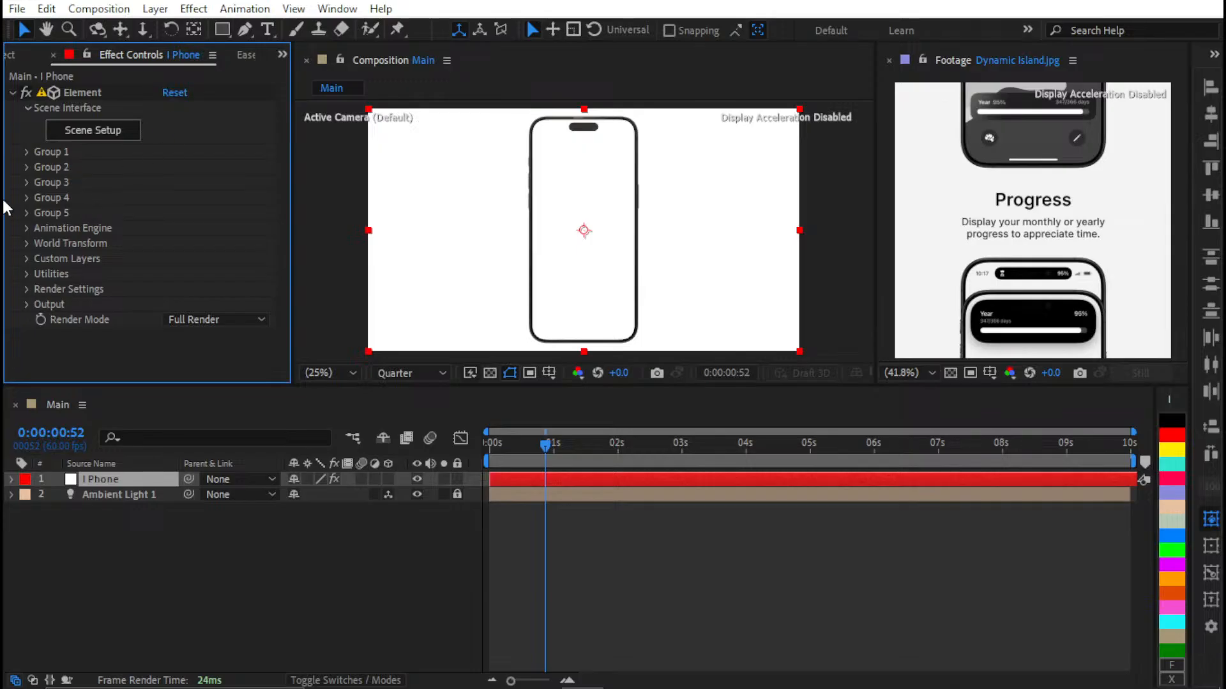
pyautogui.click(27, 152)
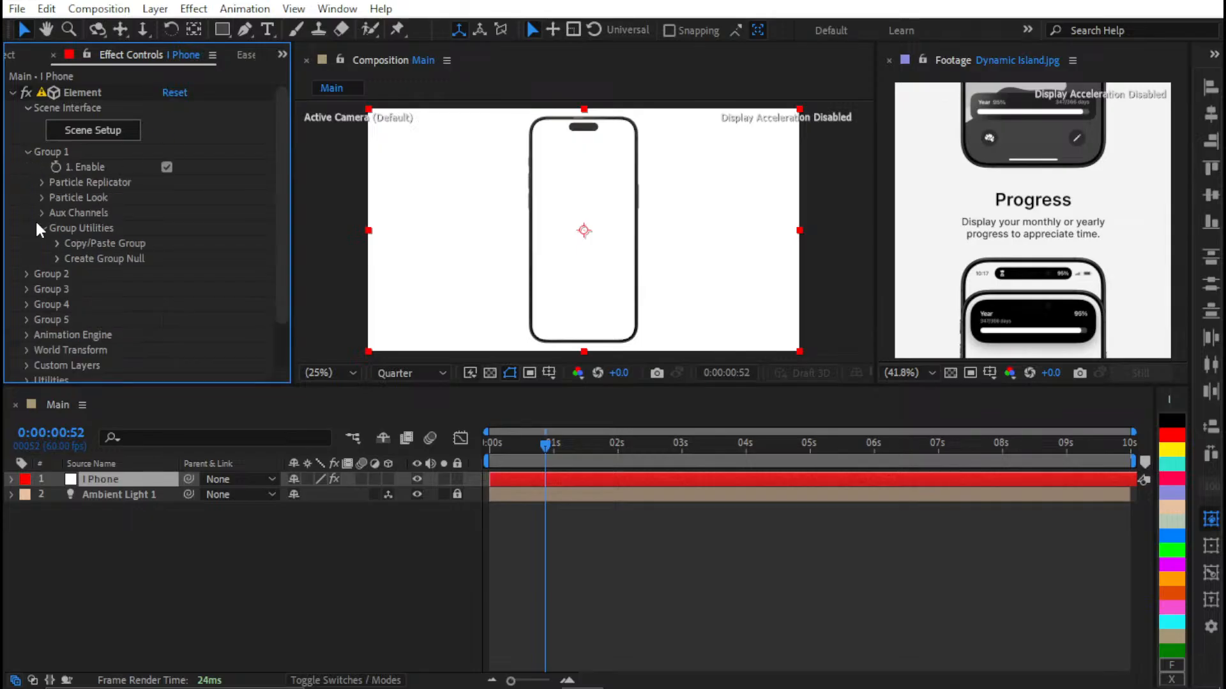
pyautogui.click(57, 259)
pyautogui.click(109, 280)
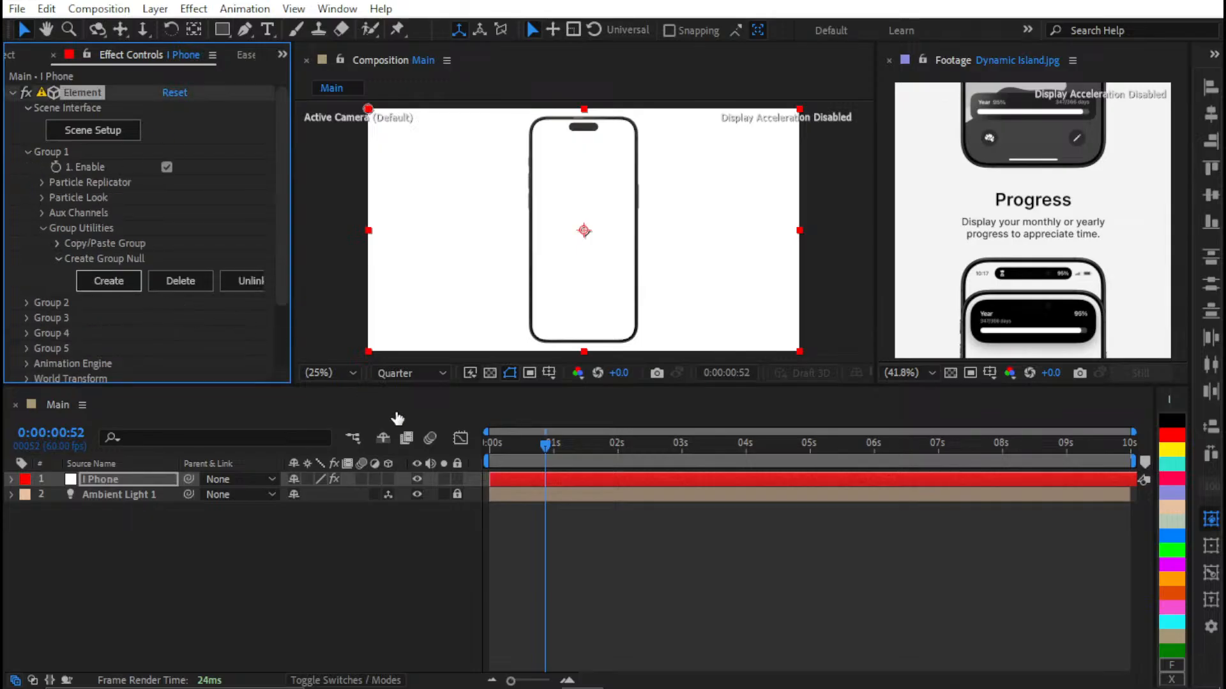
# Reveal the Group 1 null's position and set its Z value to -1080 to bring the phone closer
pyautogui.press('p')
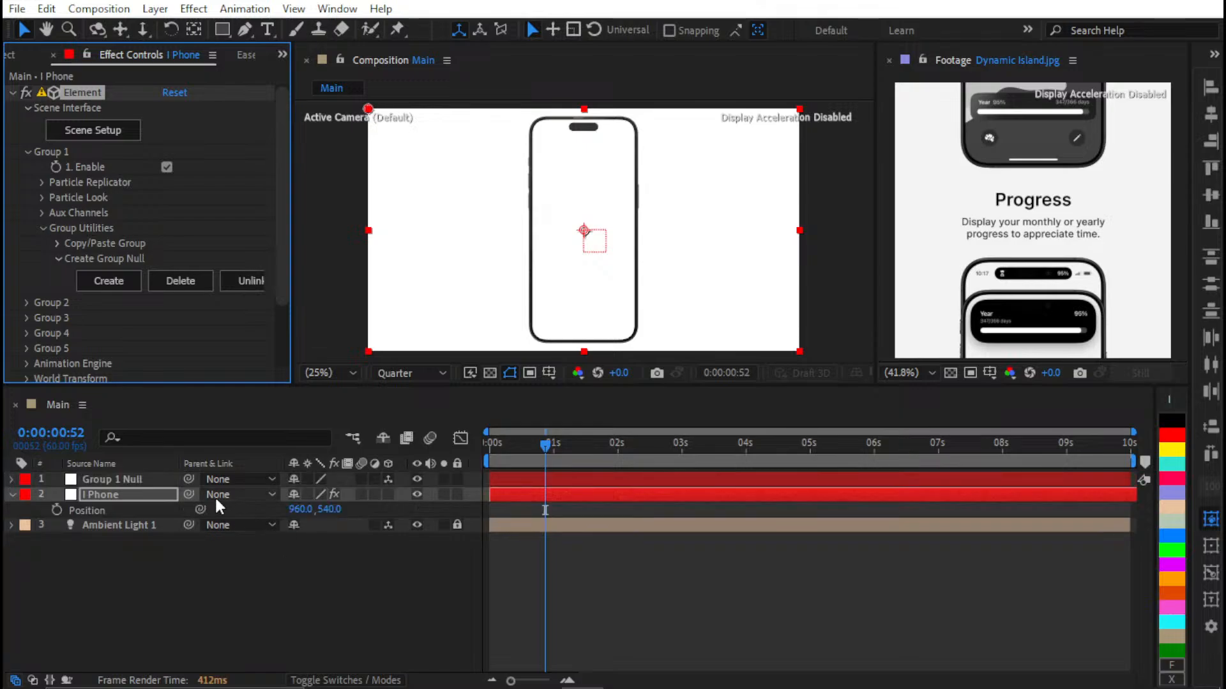
pyautogui.click(163, 480)
pyautogui.press('p')
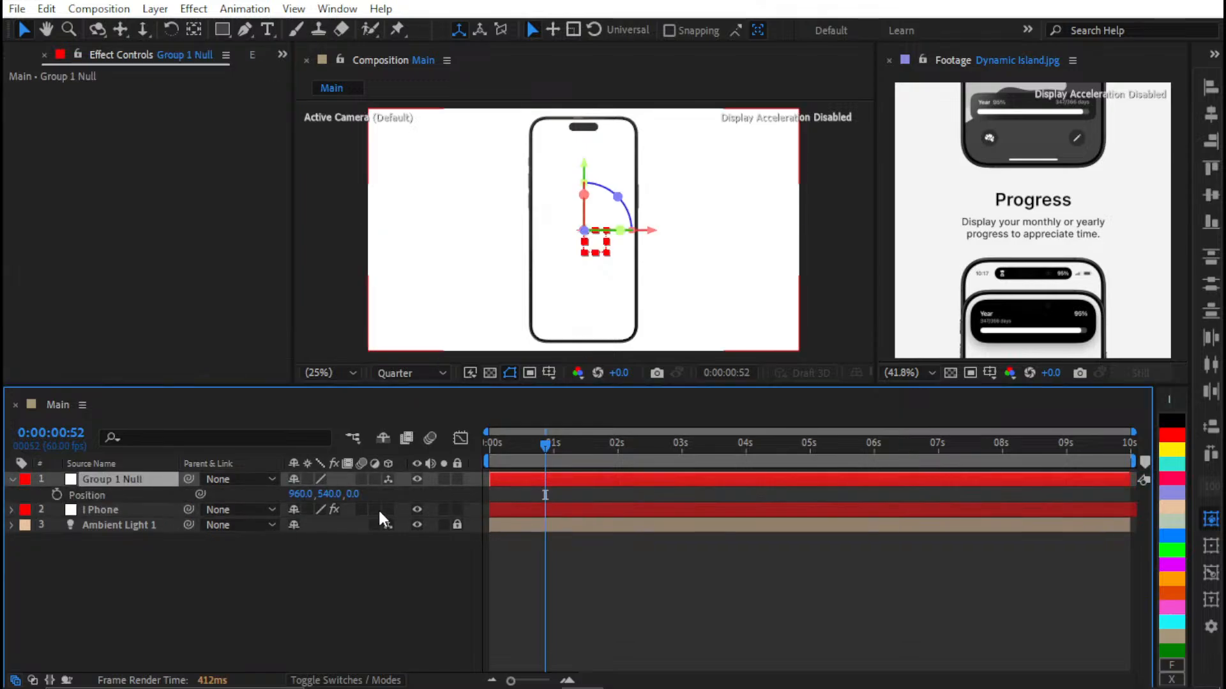
pyautogui.moveTo(356, 502); pyautogui.dragTo(362, 499)
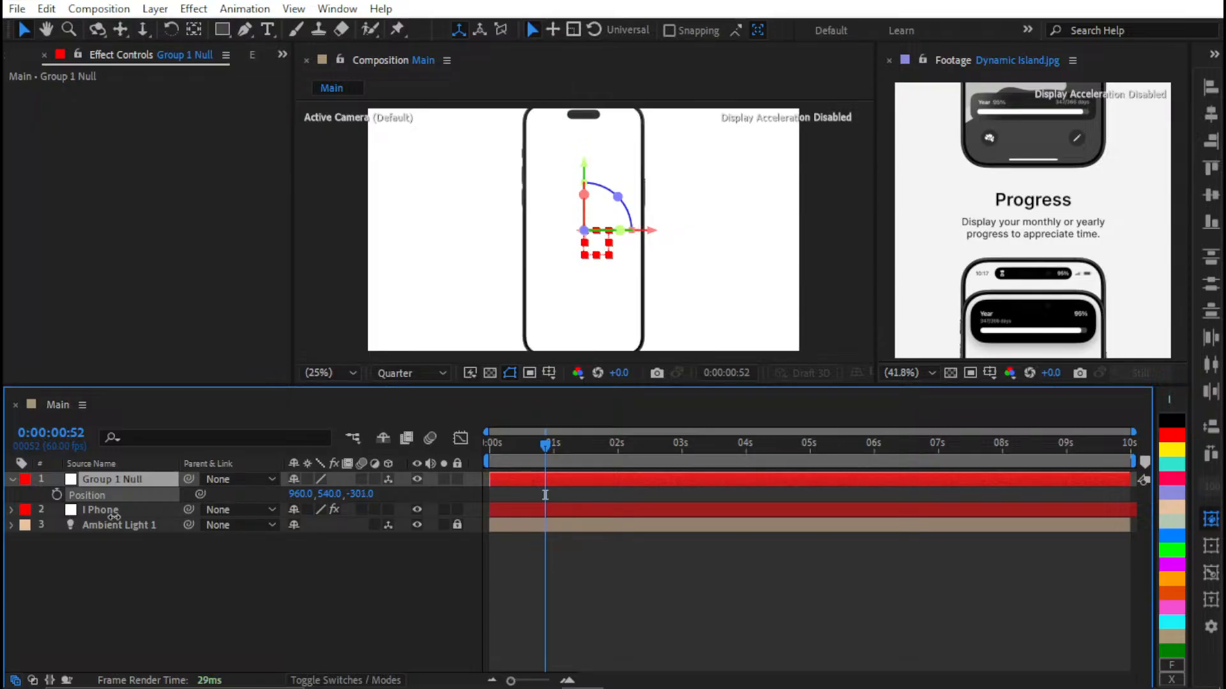
pyautogui.click(362, 495)
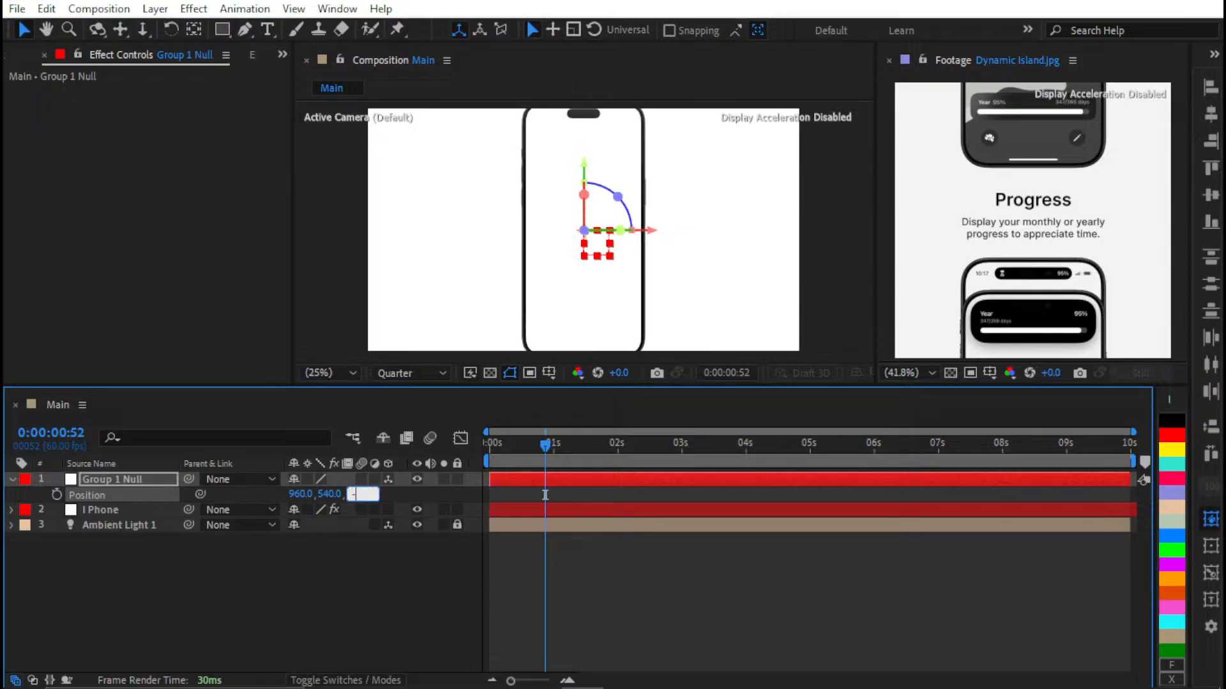
pyautogui.write('-50')
pyautogui.press('Return')
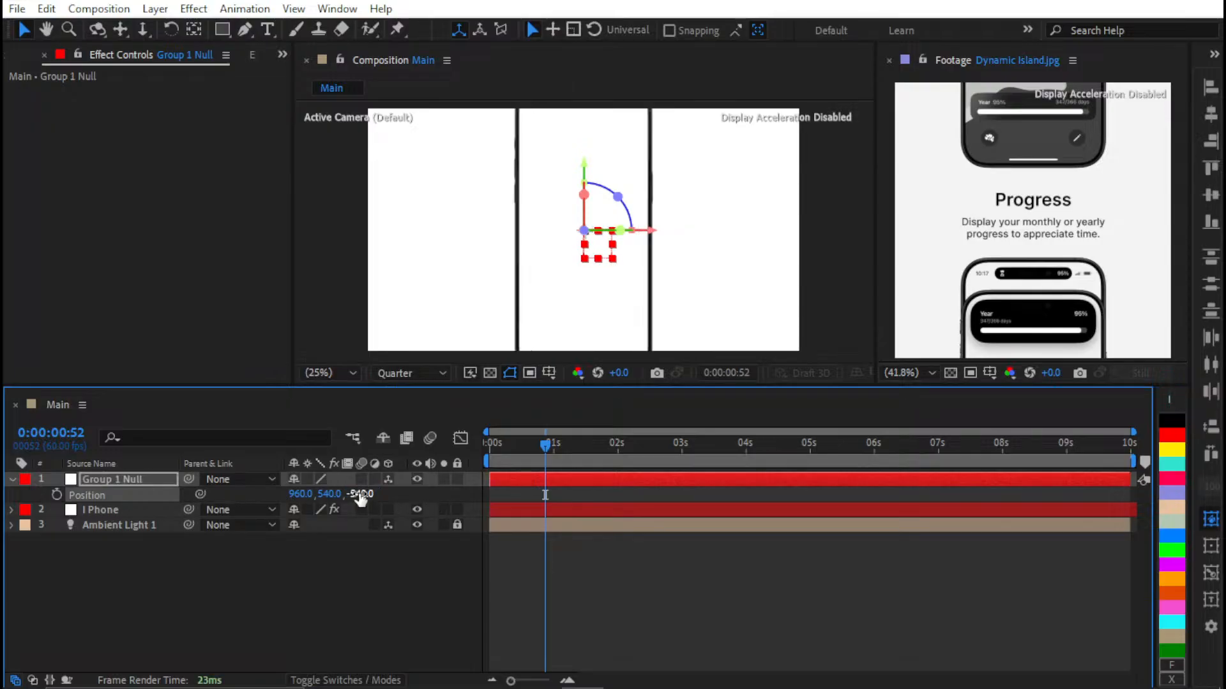
pyautogui.click(357, 495)
pyautogui.write('-1080')
pyautogui.press('Return')
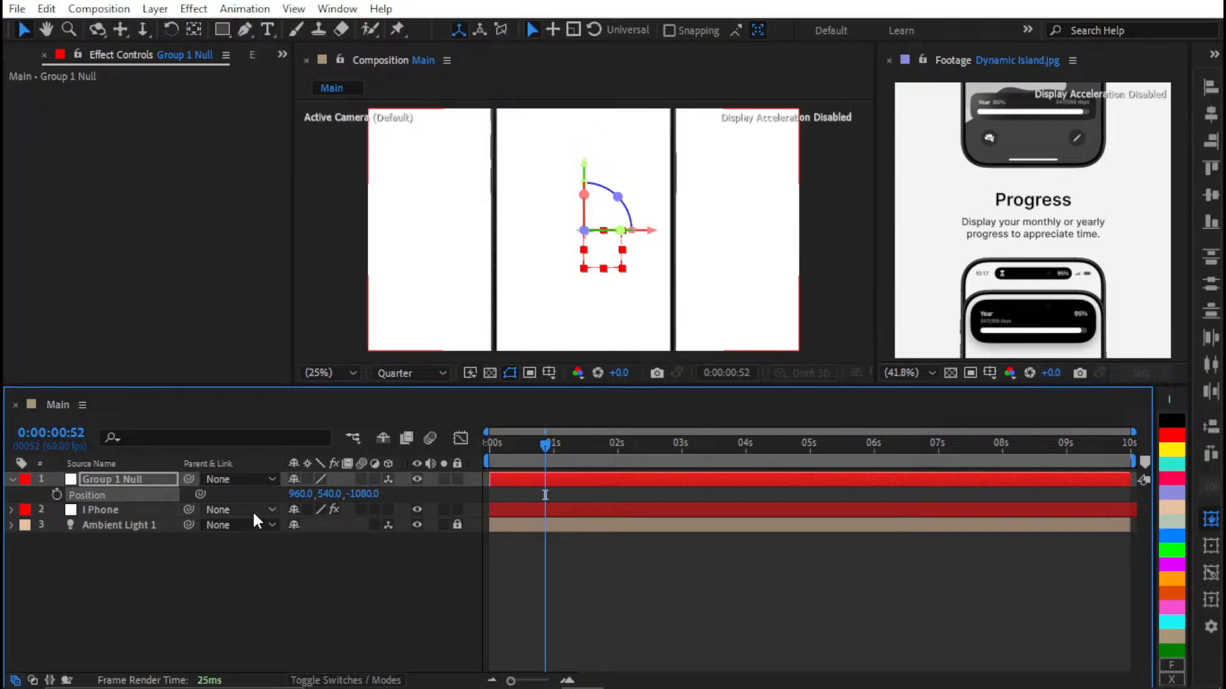
# Show the composition grid and lower the phone by setting the Group 1 null's Y position to 780
pyautogui.moveTo(331, 498); pyautogui.dragTo(586, 482)
pyautogui.press("ctrl+'")
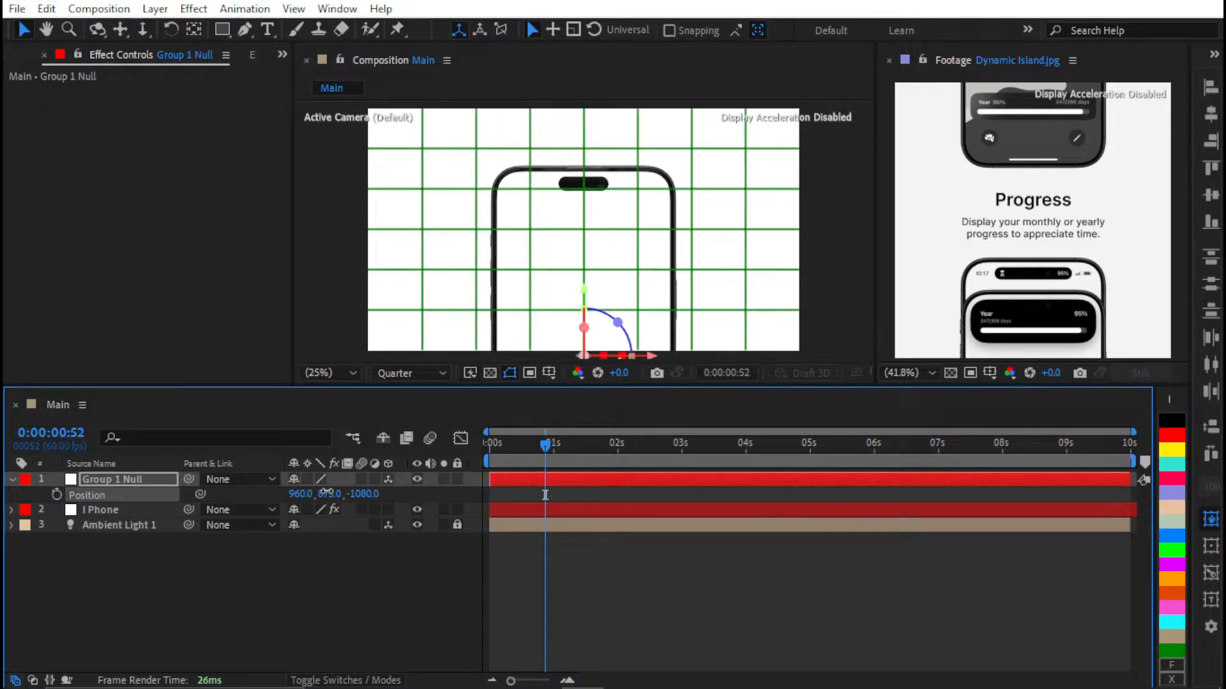
pyautogui.click(328, 494)
pyautogui.write('780')
pyautogui.press('Return')
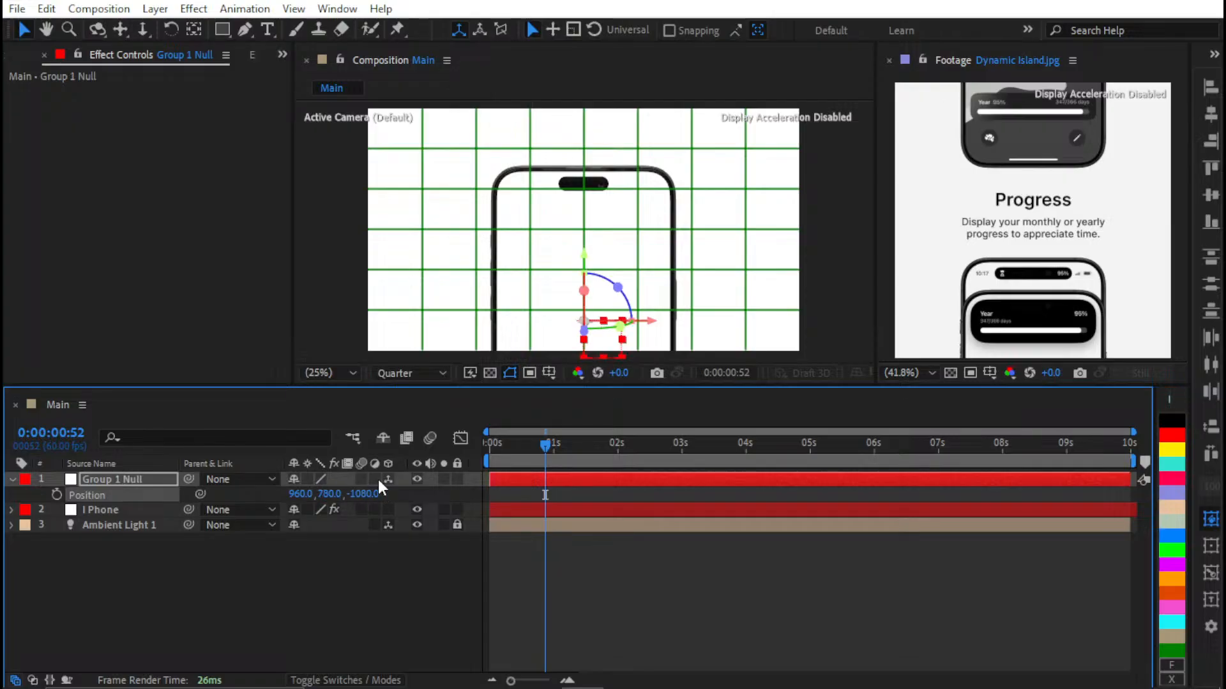
# Lower the phone further against the grid, trying Y position 890 and settling on 920 for the Group 1 null
pyautogui.click(324, 489)
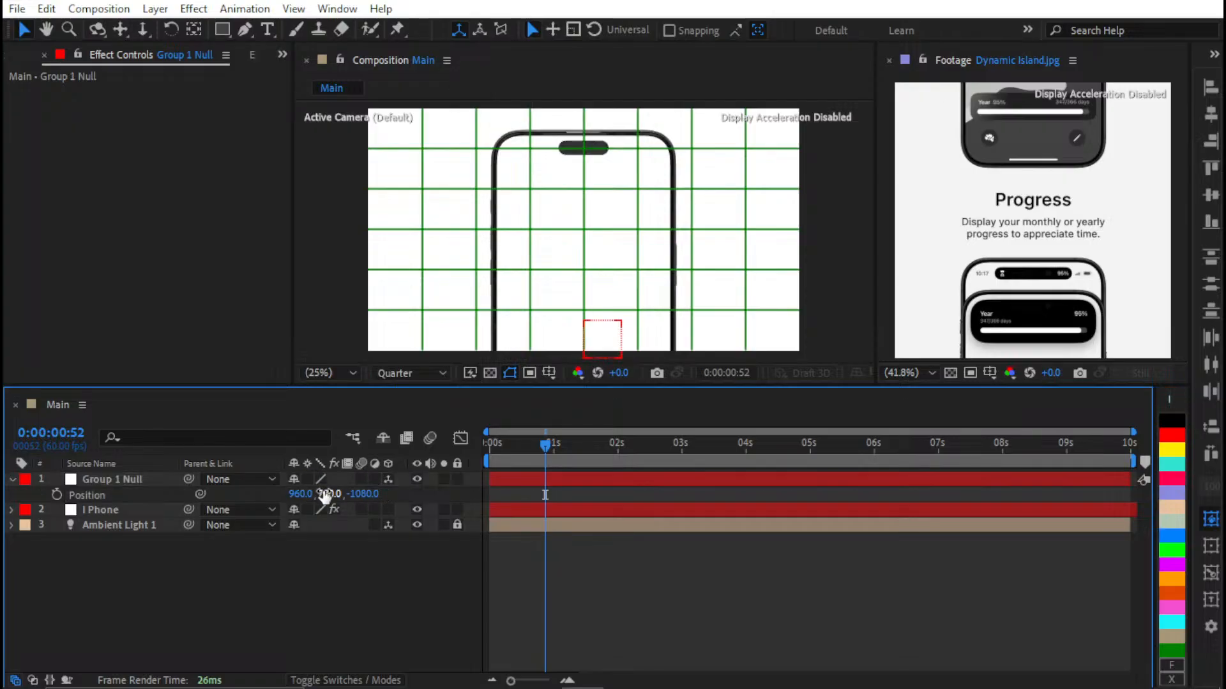
pyautogui.moveTo(326, 495); pyautogui.dragTo(360, 493)
pyautogui.click(335, 496)
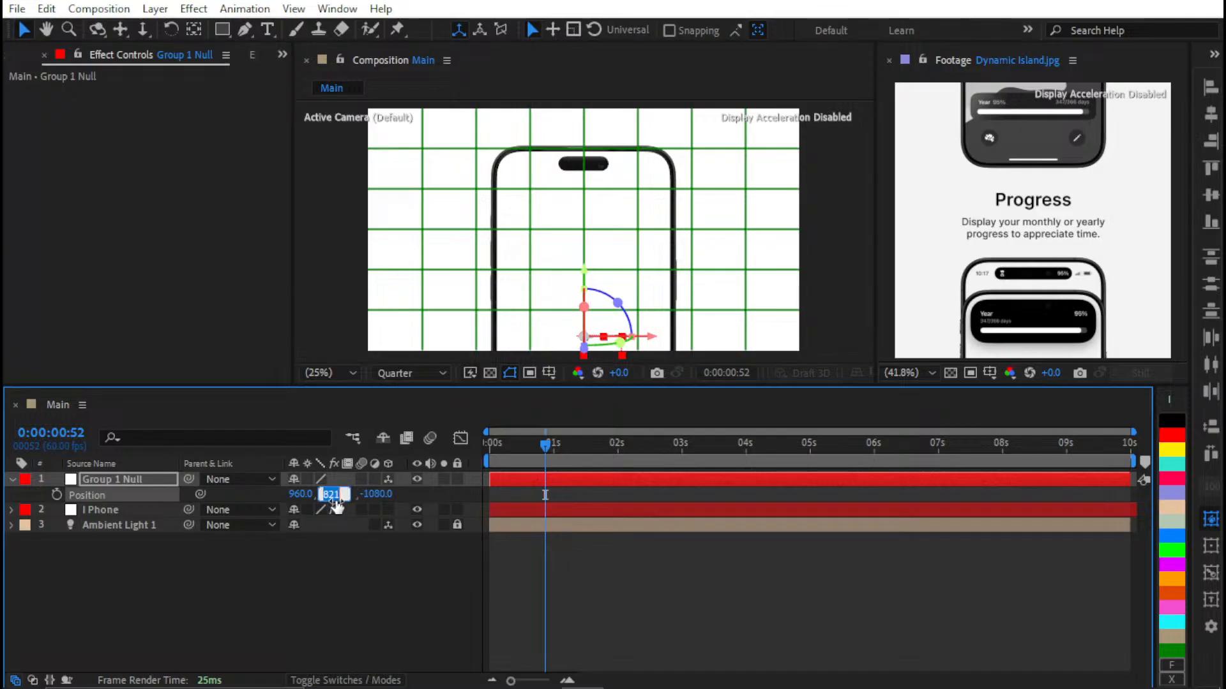
pyautogui.write('890')
pyautogui.press('Return')
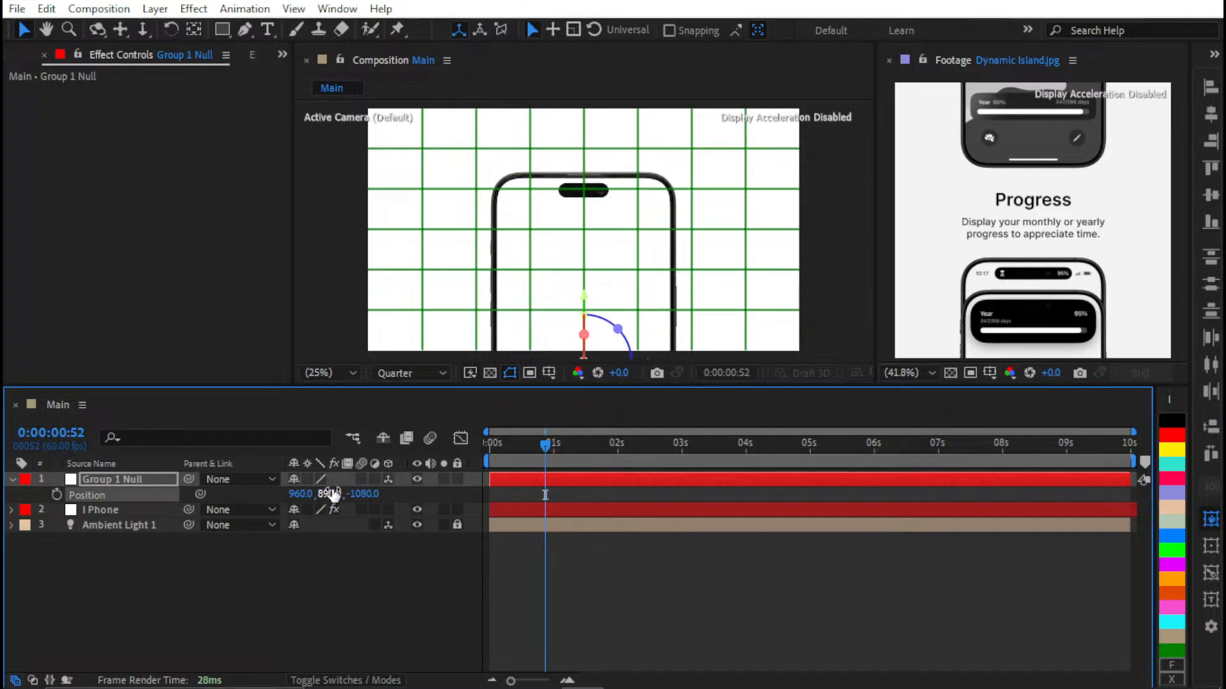
pyautogui.click(330, 494)
pyautogui.write('940')
pyautogui.press('Return')
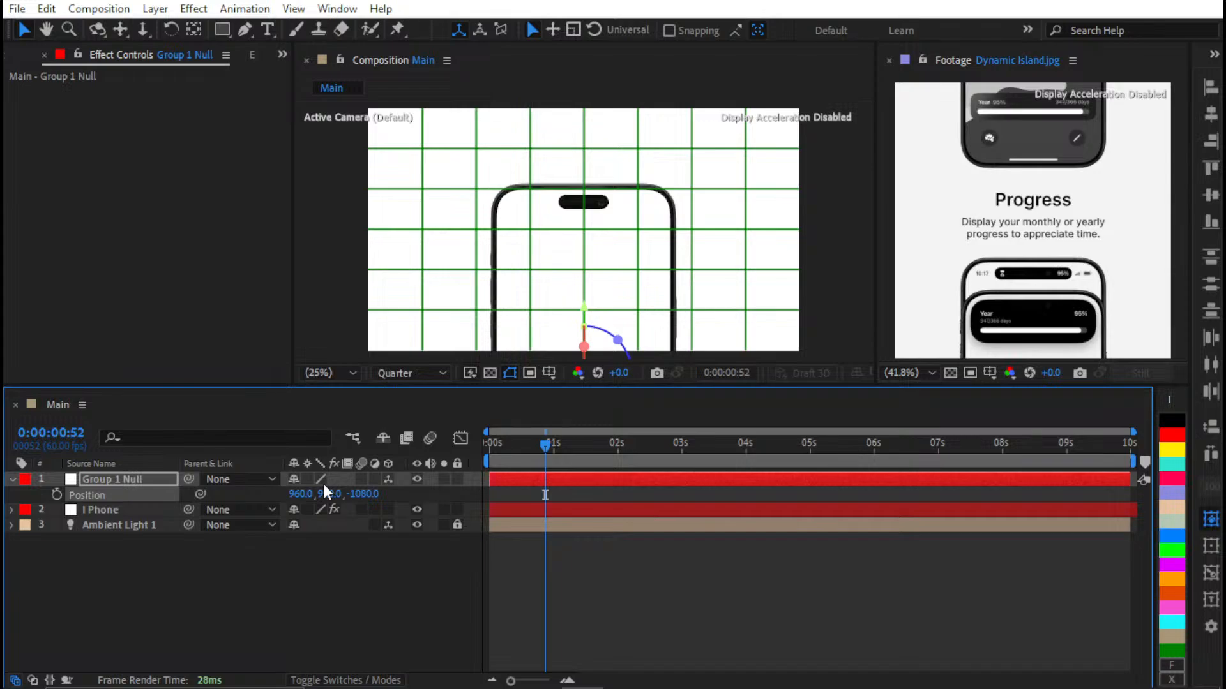
# Deselect the Group 1 null and collapse its position property in the timeline
pyautogui.click(382, 497)
pyautogui.rightClick(590, 570)
pyautogui.click(561, 586)
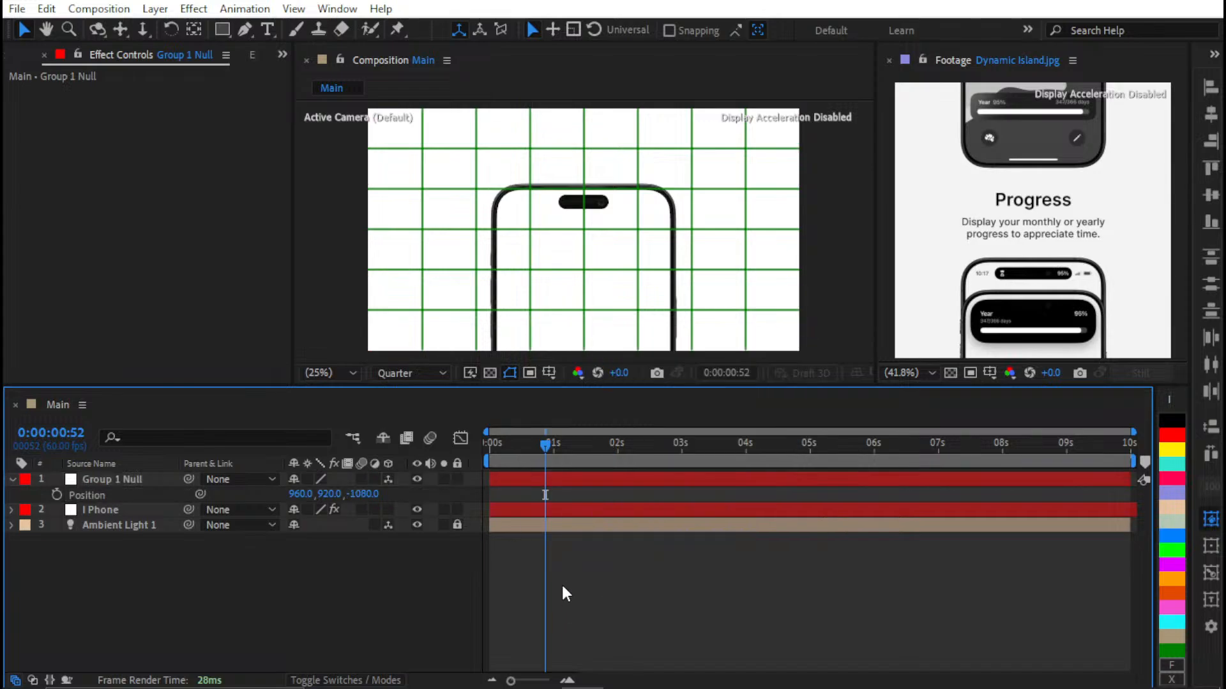
pyautogui.press('u')
pyautogui.rightClick(626, 638)
pyautogui.click(544, 536)
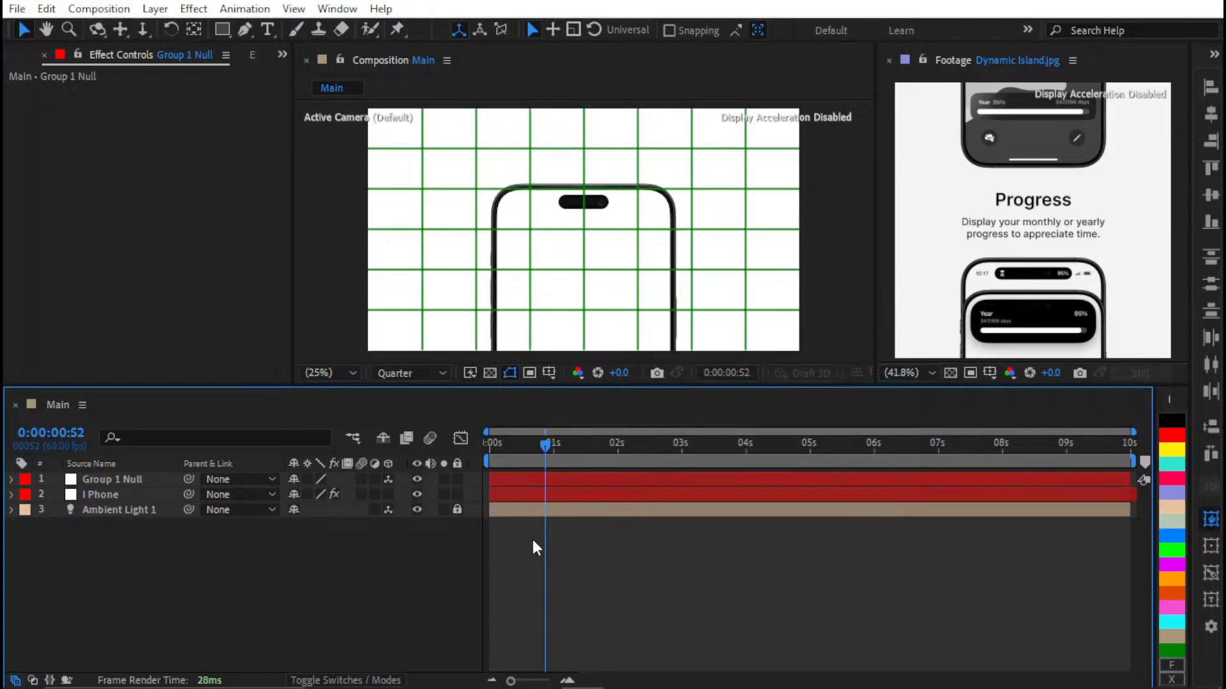
# Create a new composition named Screen with a width of 1179 px and a height of 2556 px
pyautogui.hotkey('ctrl', '0')
pyautogui.rightClick(42, 288)
pyautogui.click(91, 308)
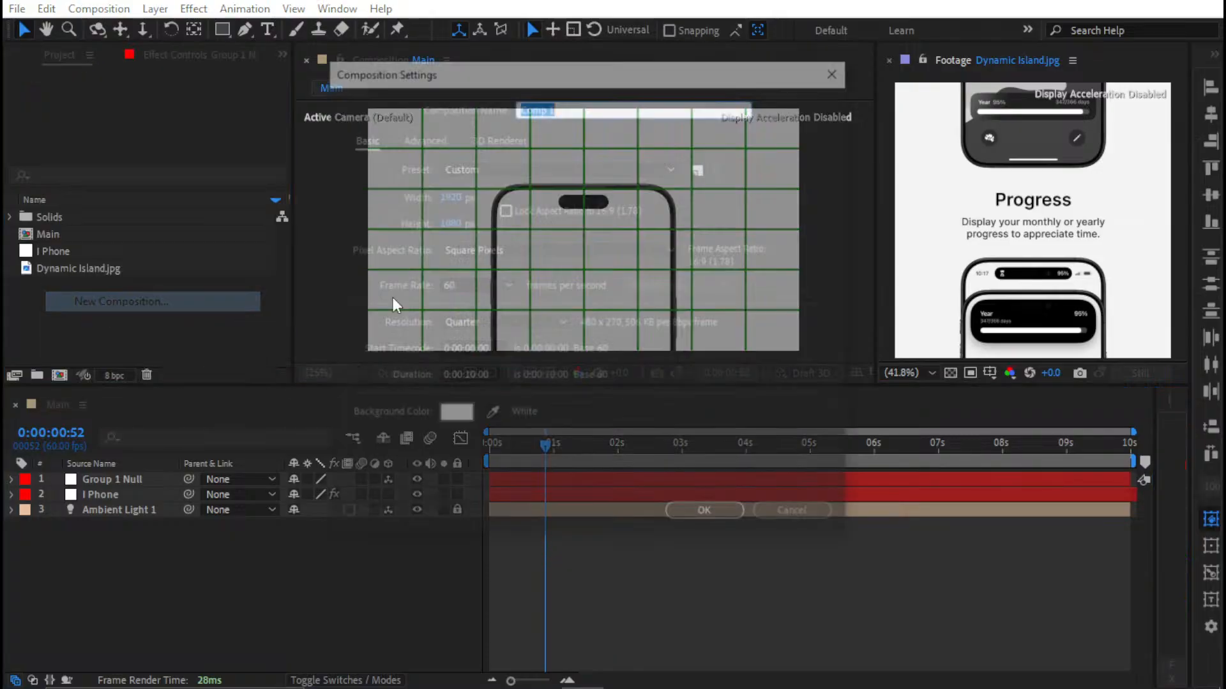
pyautogui.write('Sc')
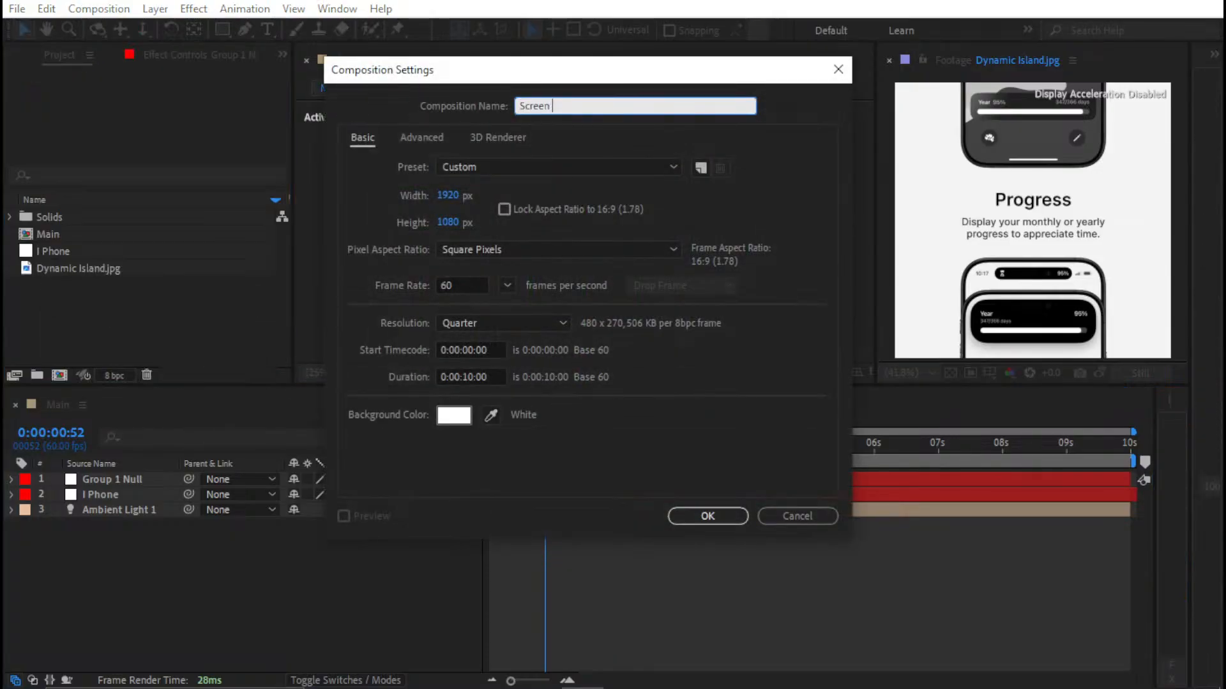
pyautogui.write('reen')
pyautogui.press('Tab')
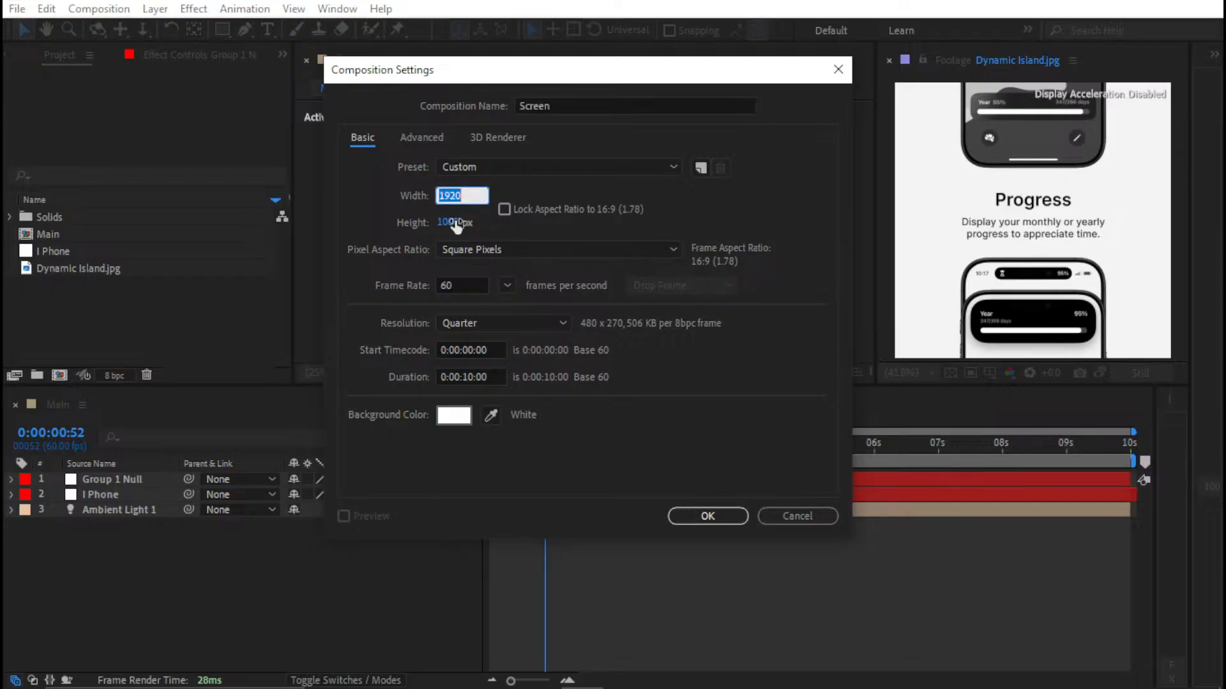
pyautogui.write('1179')
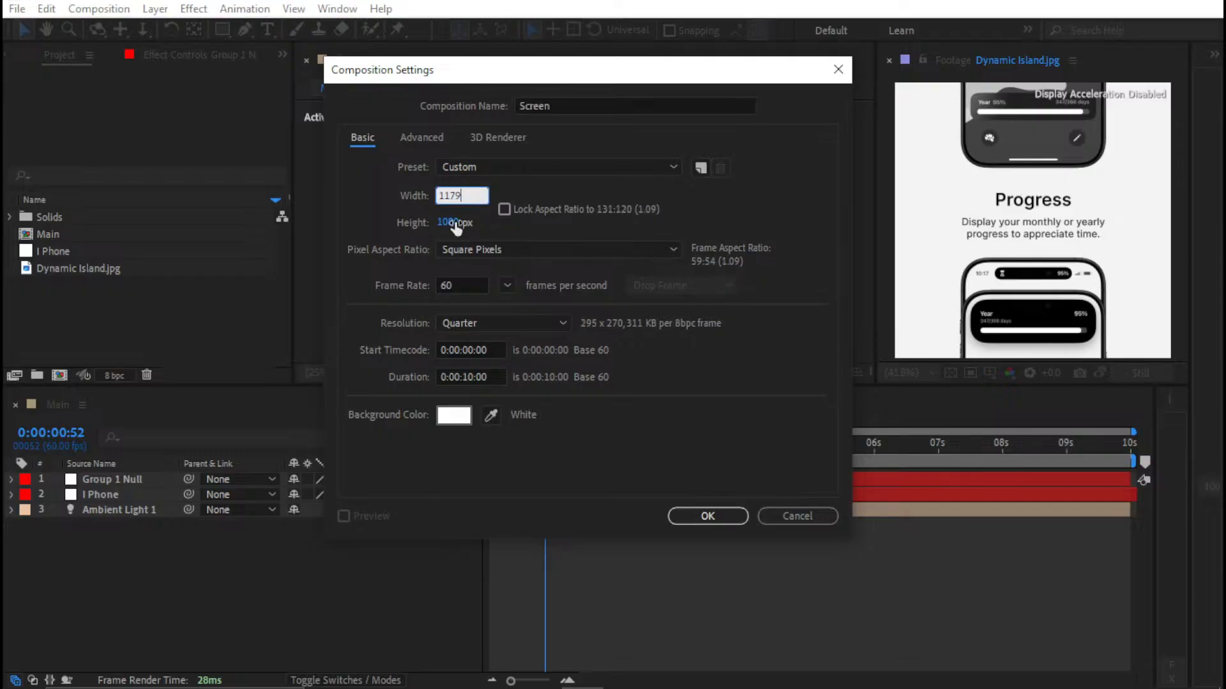
pyautogui.click(455, 235)
pyautogui.write('2556')
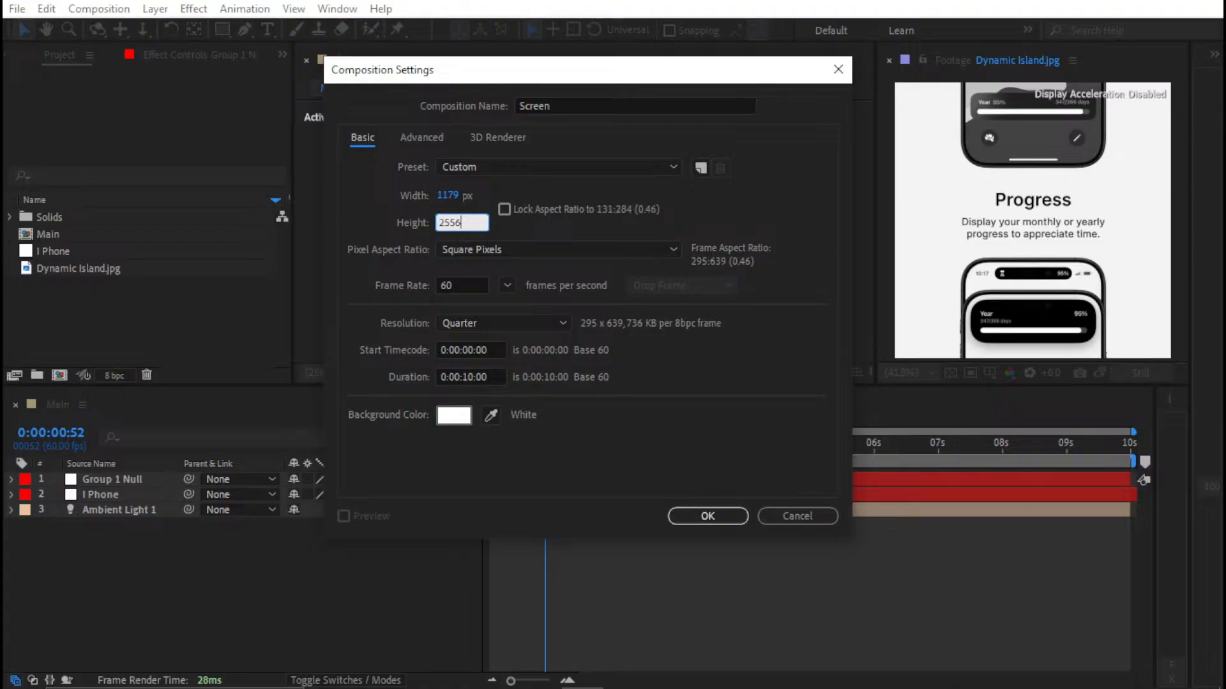
pyautogui.press('Return')
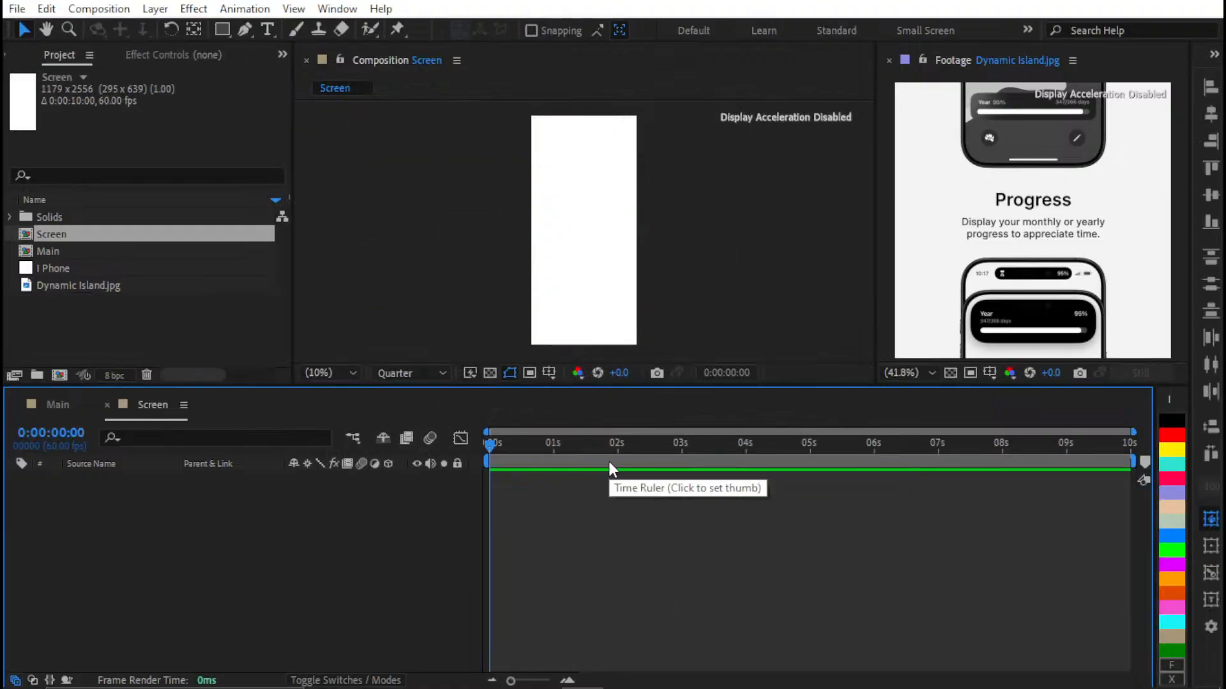
# Add the Screen composition to Main as the lowest layer, and hide and lock that layer
pyautogui.click(67, 403)
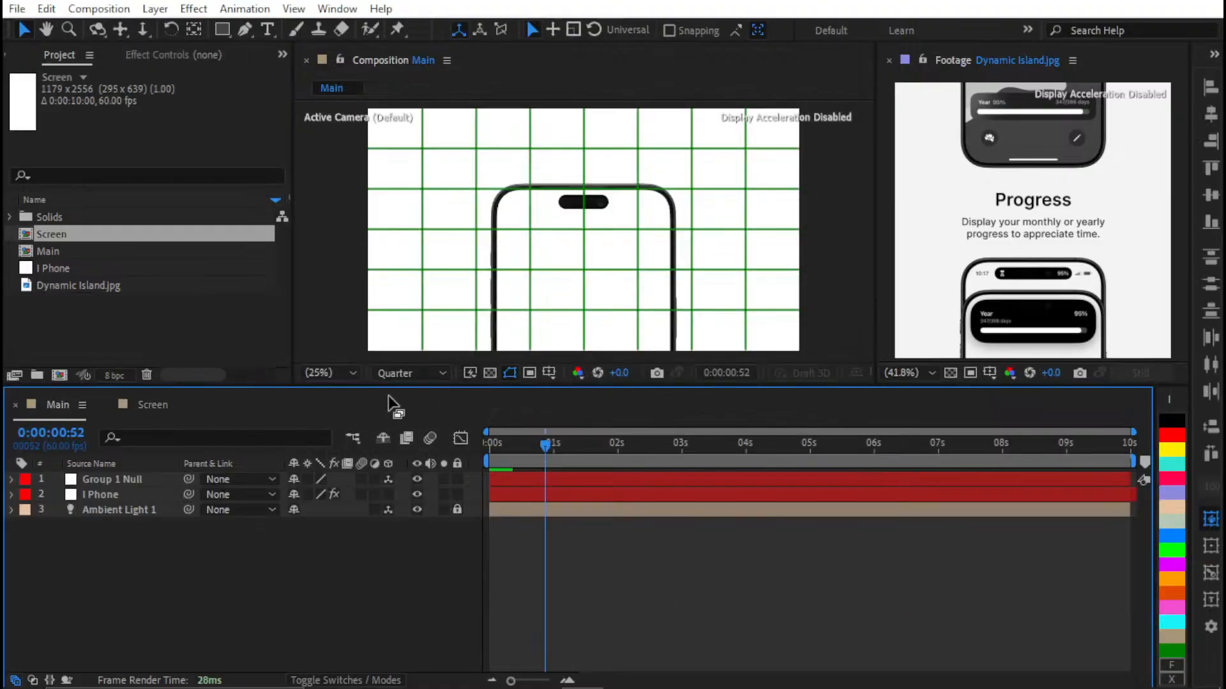
pyautogui.moveTo(56, 235); pyautogui.dragTo(56, 255)
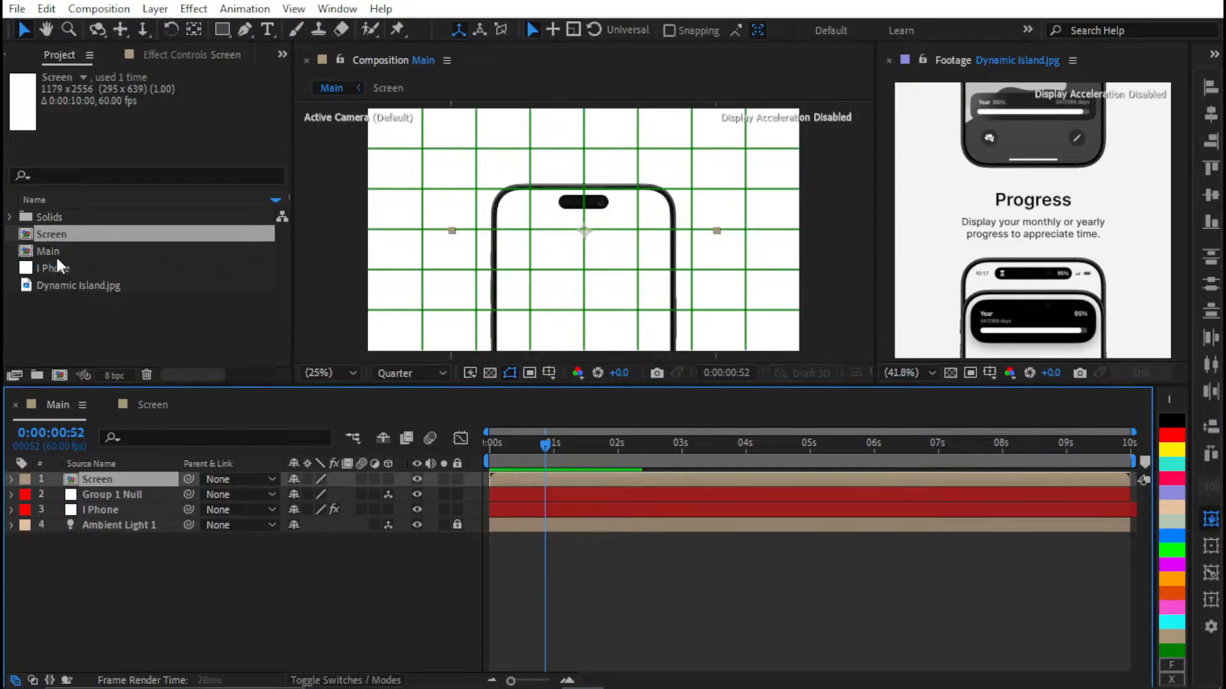
pyautogui.moveTo(136, 474); pyautogui.dragTo(395, 538)
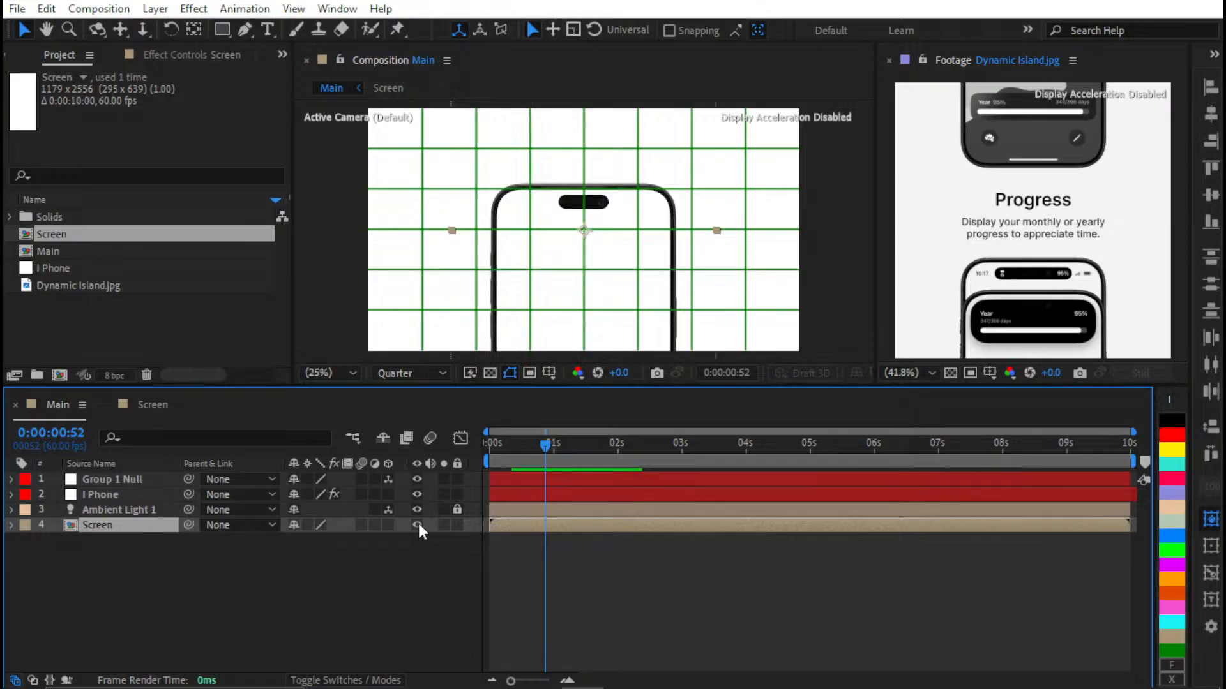
pyautogui.click(417, 525)
pyautogui.click(457, 524)
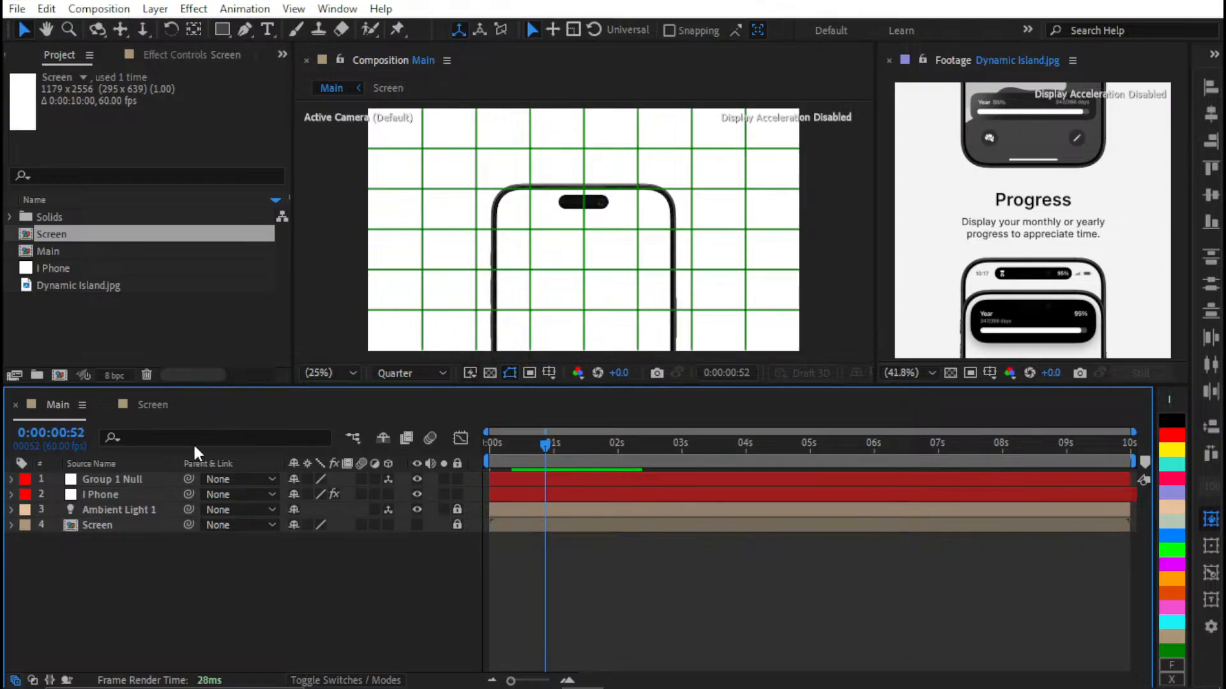
# Lock the composition viewer to Main and open a second composition viewer
pyautogui.click(160, 404)
pyautogui.click(39, 405)
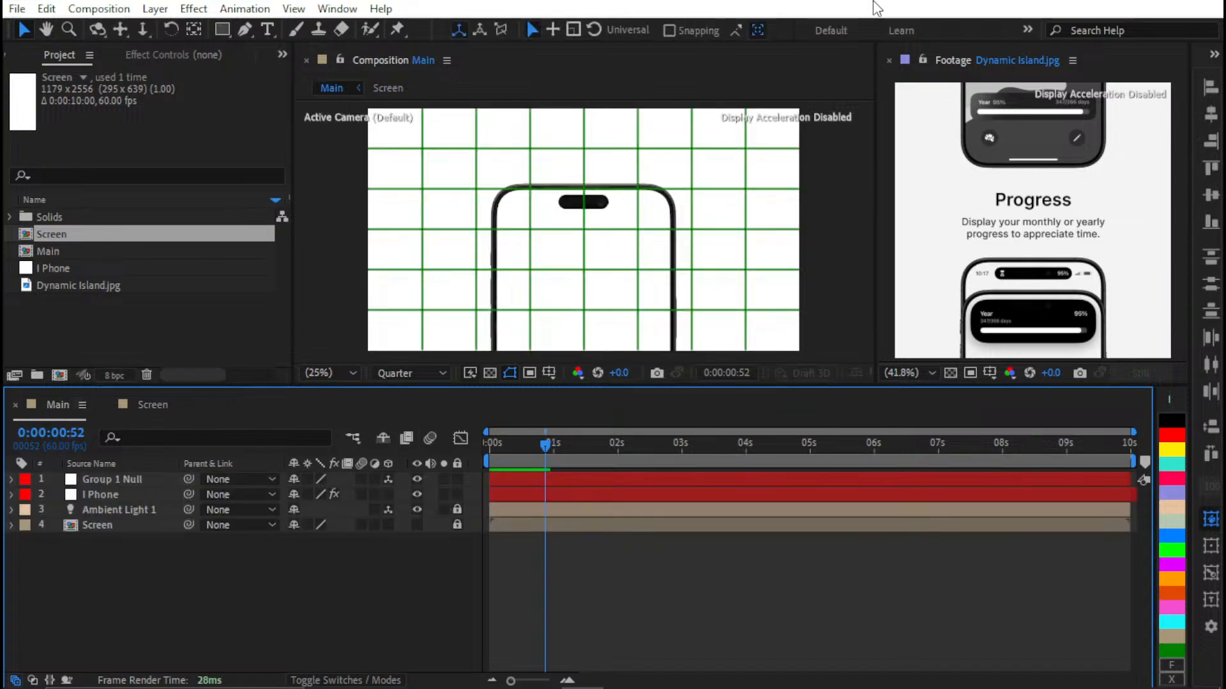
pyautogui.click(345, 60)
pyautogui.rightClick(557, 600)
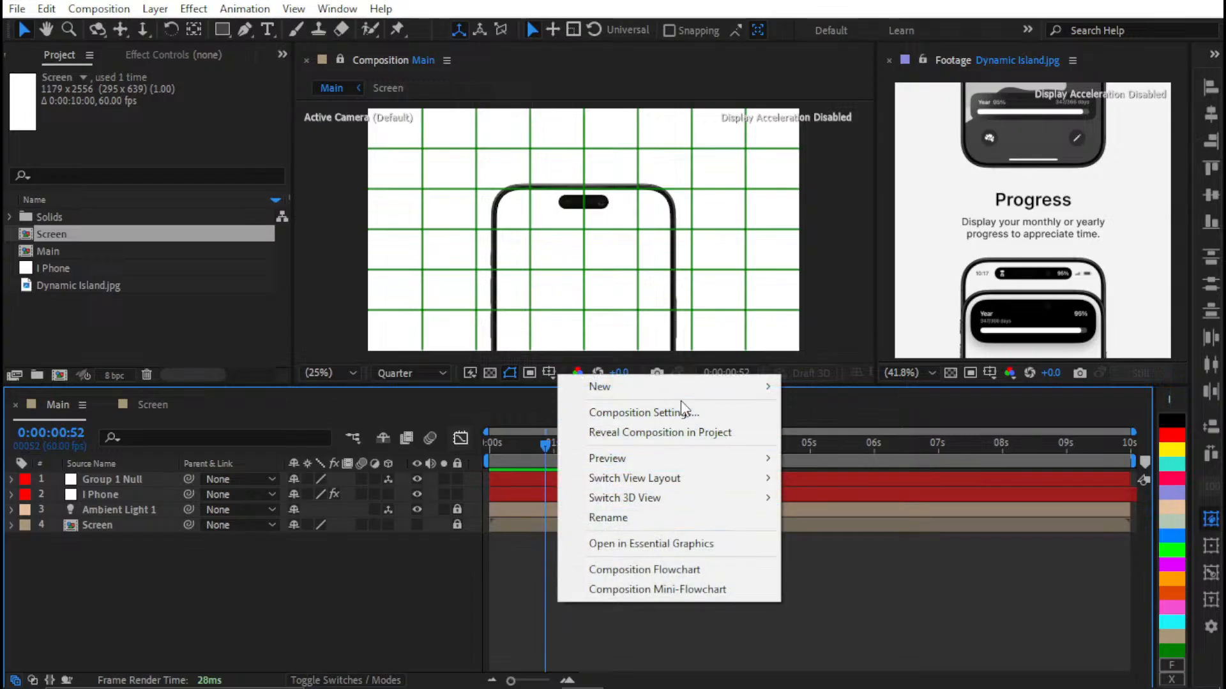
pyautogui.moveTo(678, 388)
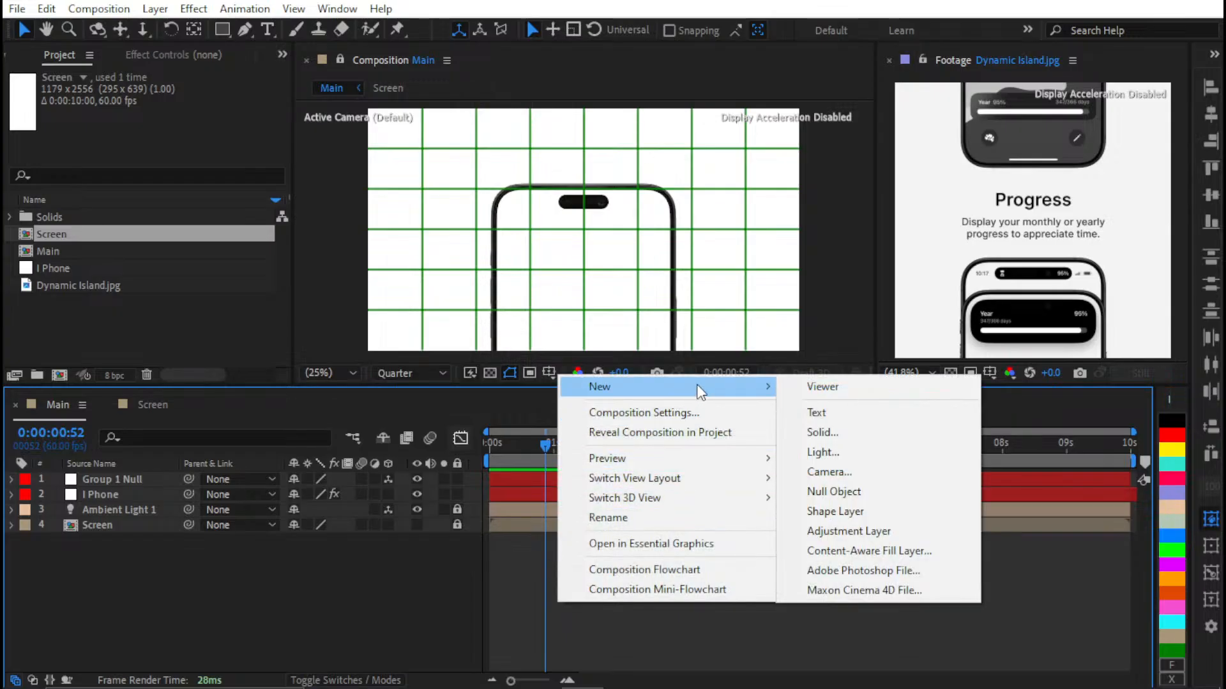
pyautogui.click(840, 387)
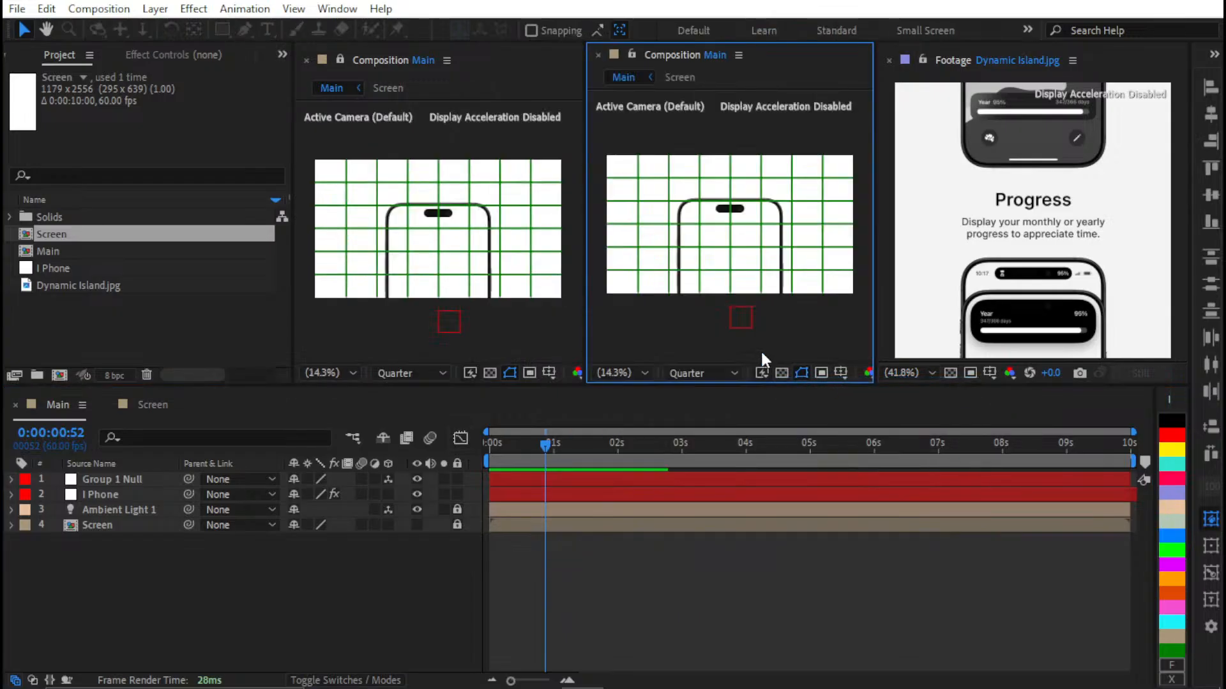
# Group the new viewer with the Dynamic Island.jpg footage, widen the Main viewer, and lock the new one to the Screen composition
pyautogui.moveTo(671, 52); pyautogui.dragTo(1108, 56)
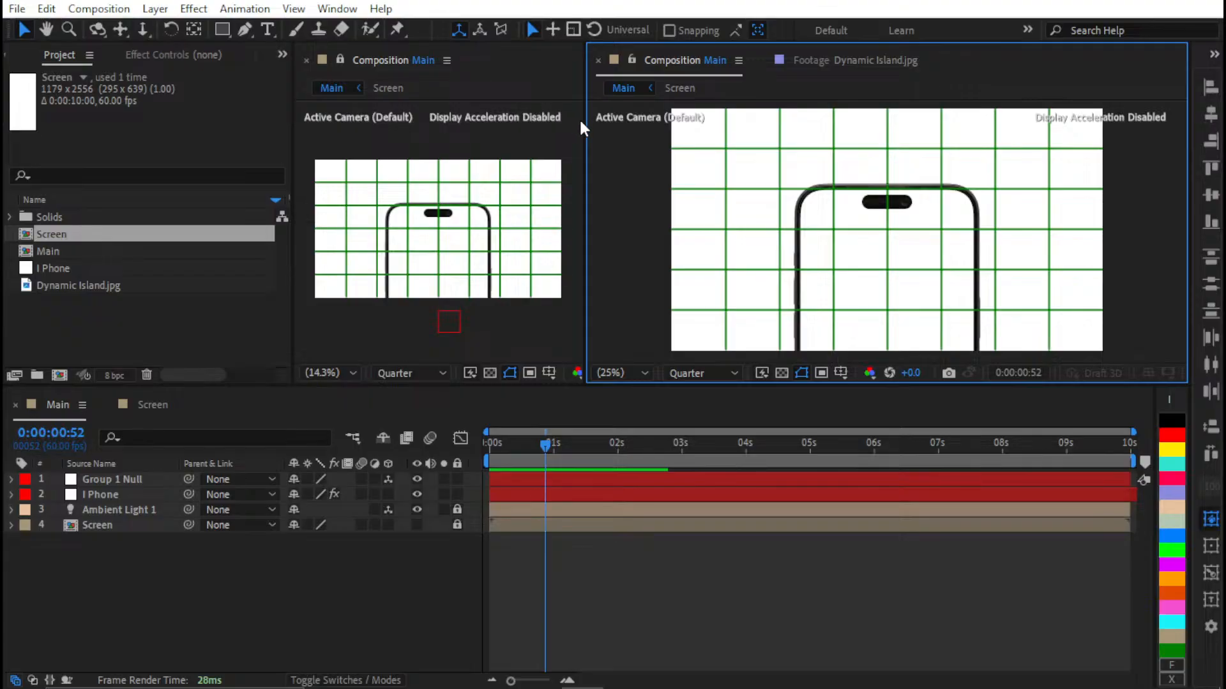
pyautogui.moveTo(583, 128); pyautogui.dragTo(806, 152)
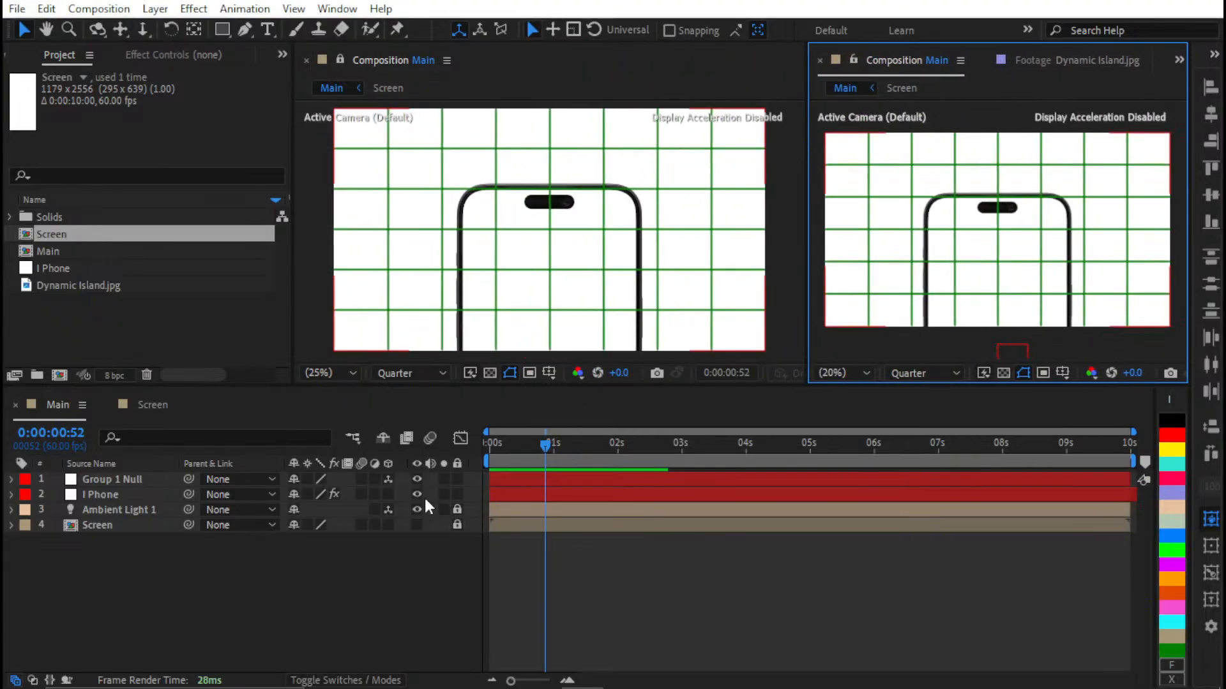
pyautogui.click(138, 405)
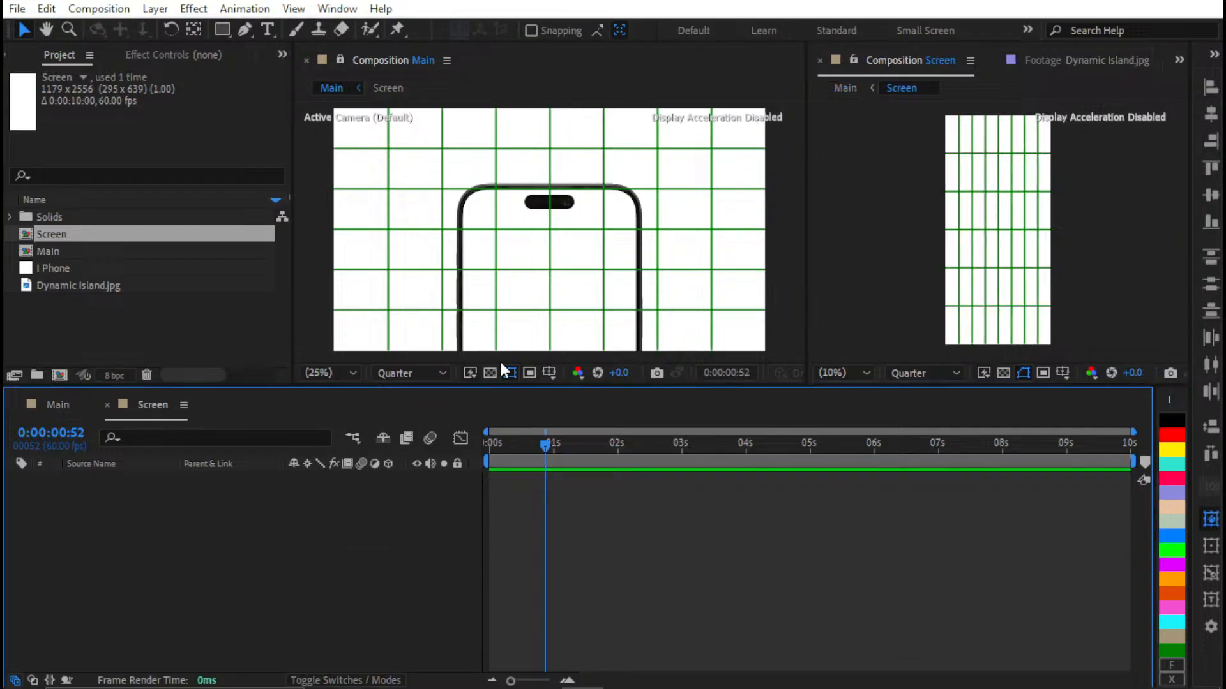
pyautogui.click(852, 59)
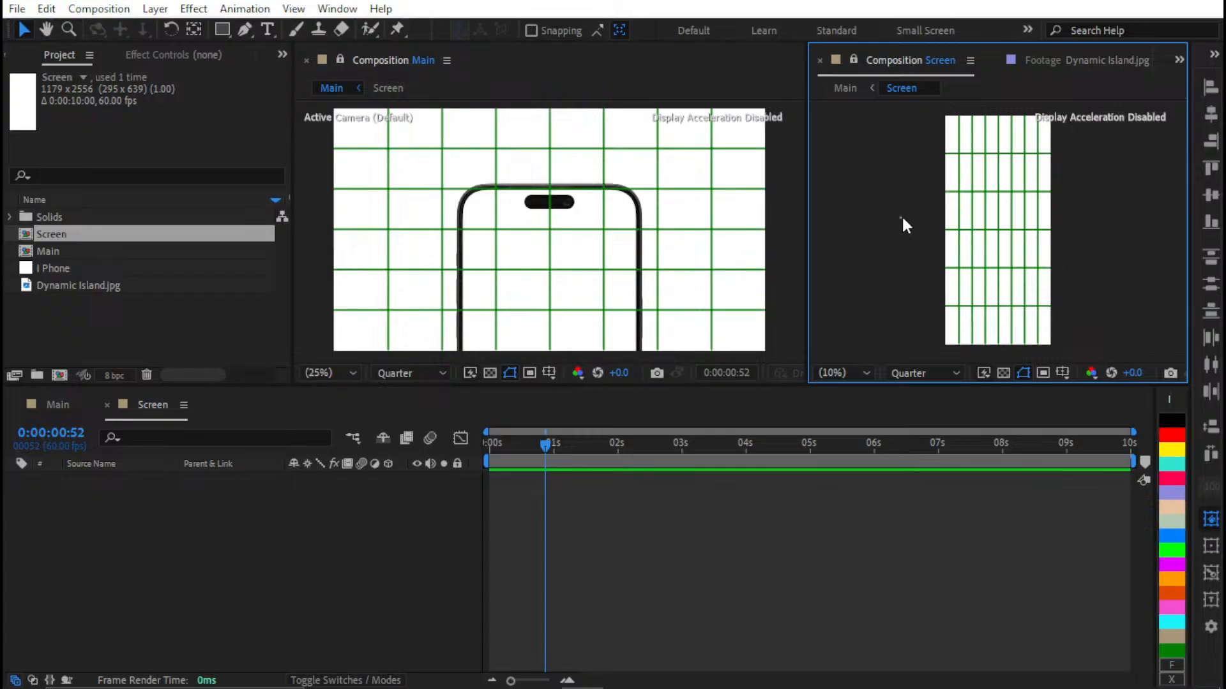
# Hide the composition grid and return to the Main timeline with the I Phone layer deselected
pyautogui.click(600, 280)
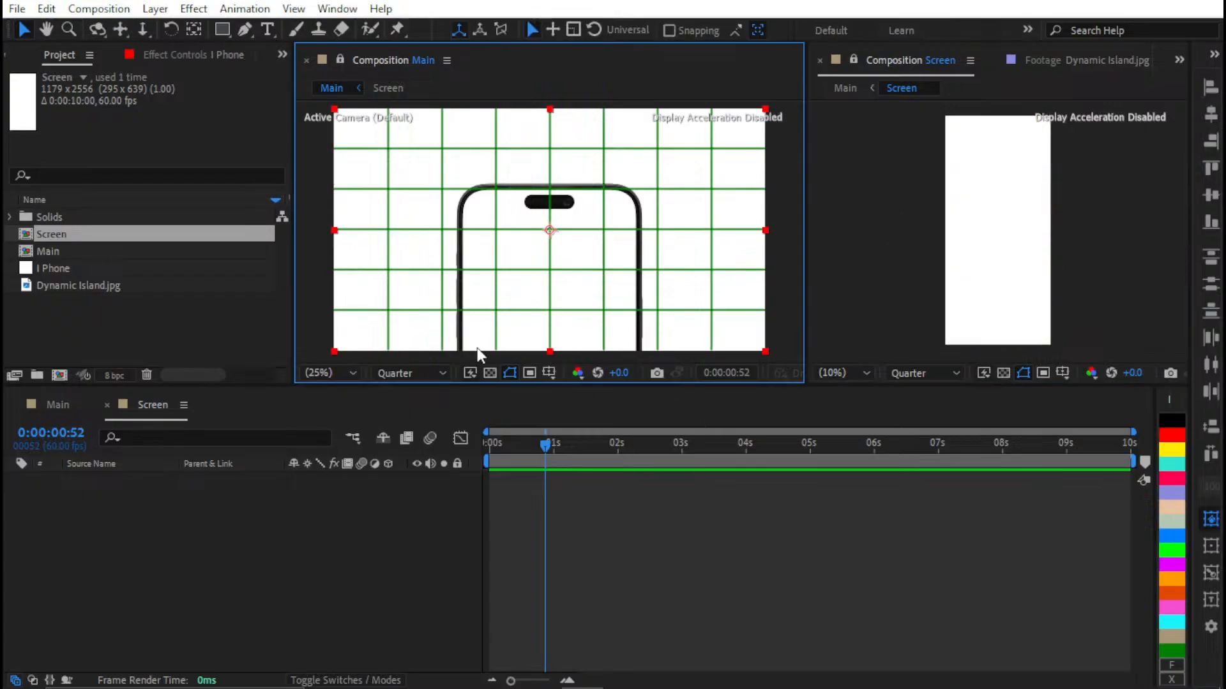
pyautogui.hotkey('ctrl', "'")
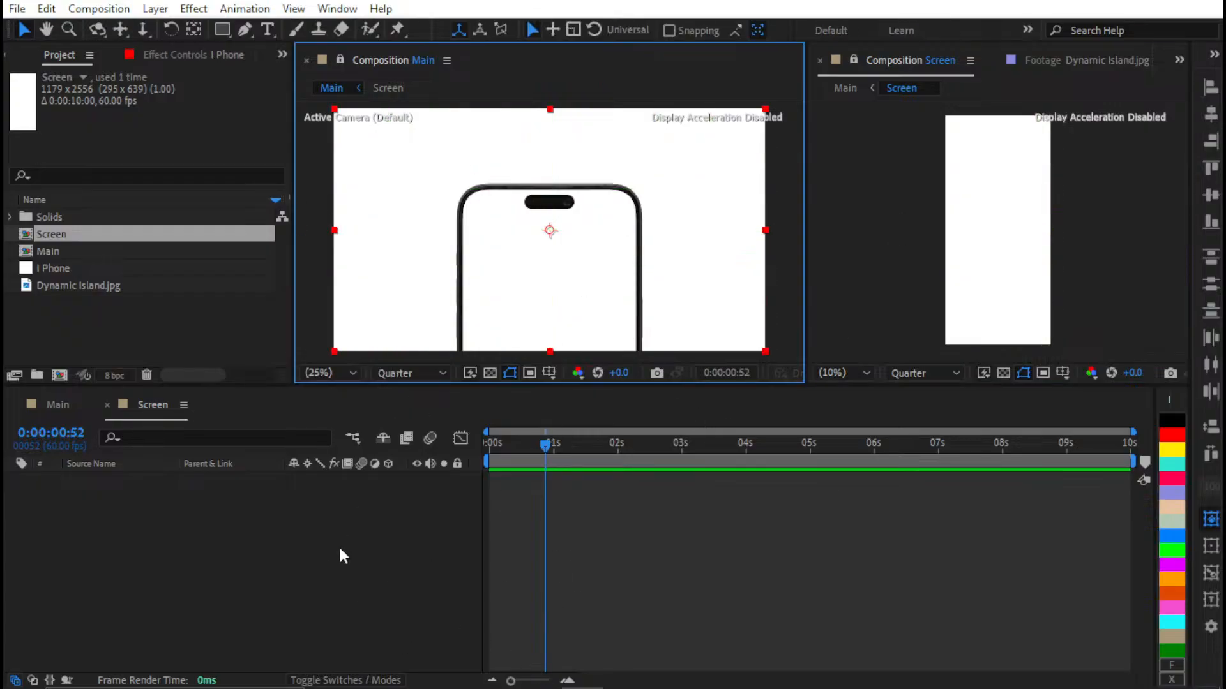
pyautogui.click(58, 405)
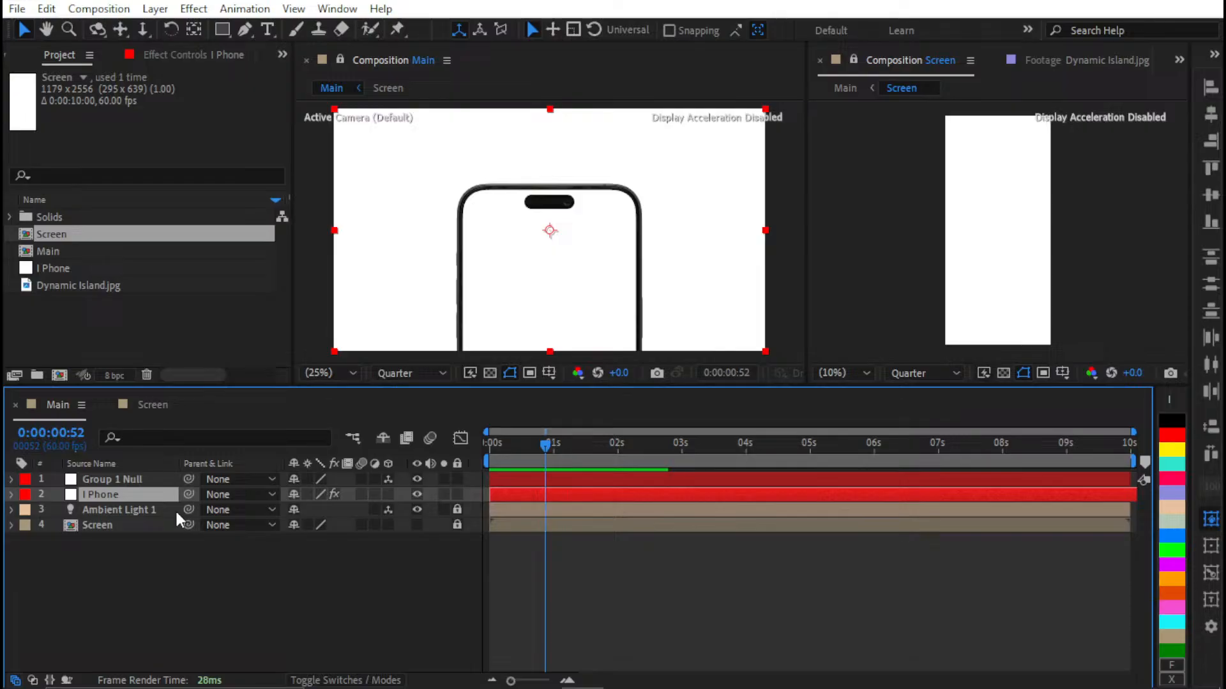
pyautogui.click(837, 545)
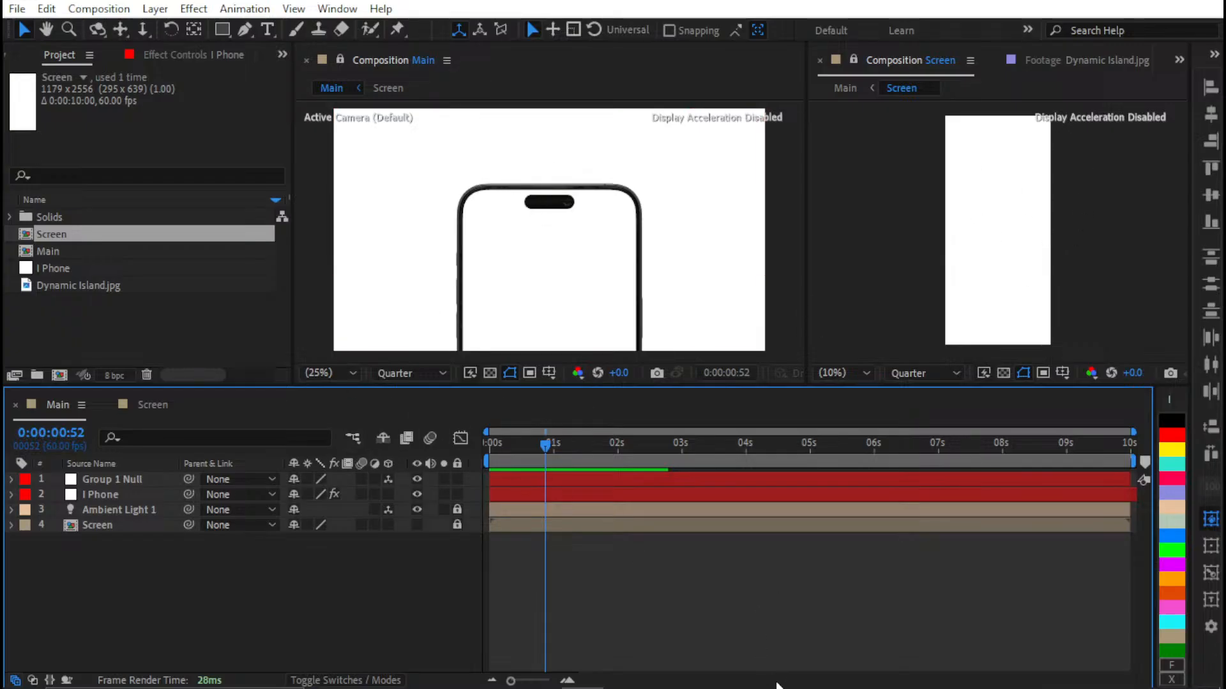
# Switch to File Explorer and browse the Cloud Patterns folder inside Pictures > Clouds for a wallpaper image
pyautogui.click(878, 671)
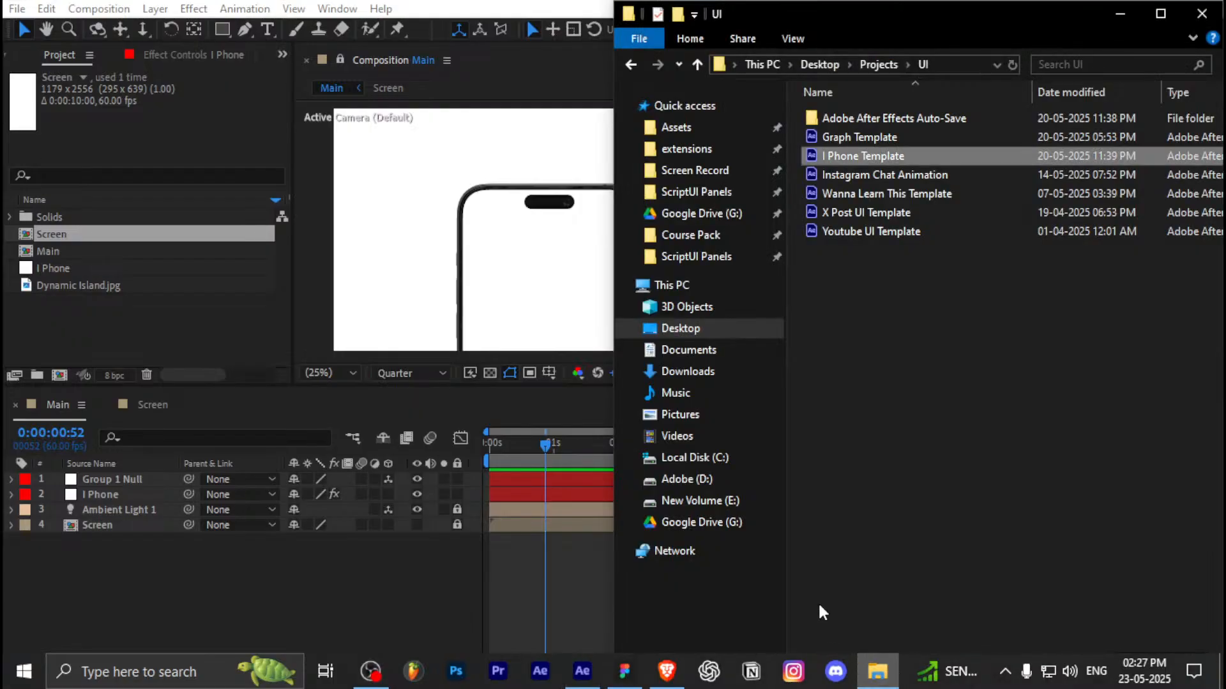
pyautogui.click(696, 414)
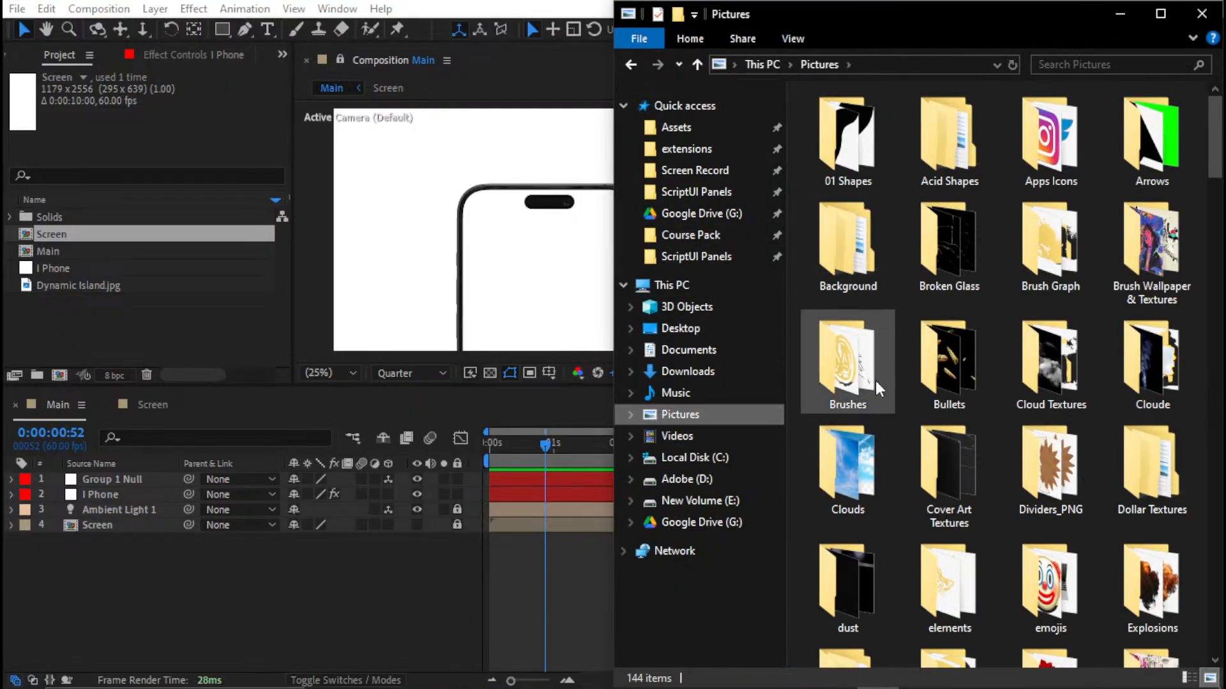
pyautogui.doubleClick(849, 466)
pyautogui.click(849, 131)
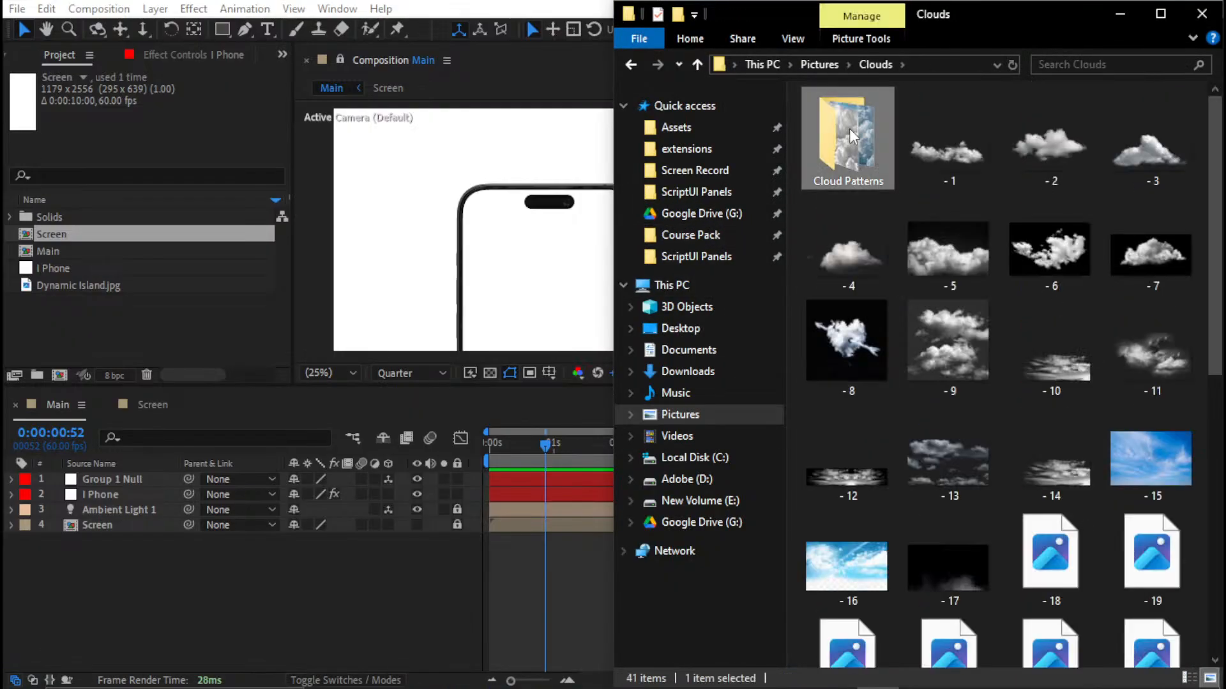
pyautogui.doubleClick(849, 131)
pyautogui.scroll(-10, 900, 351)
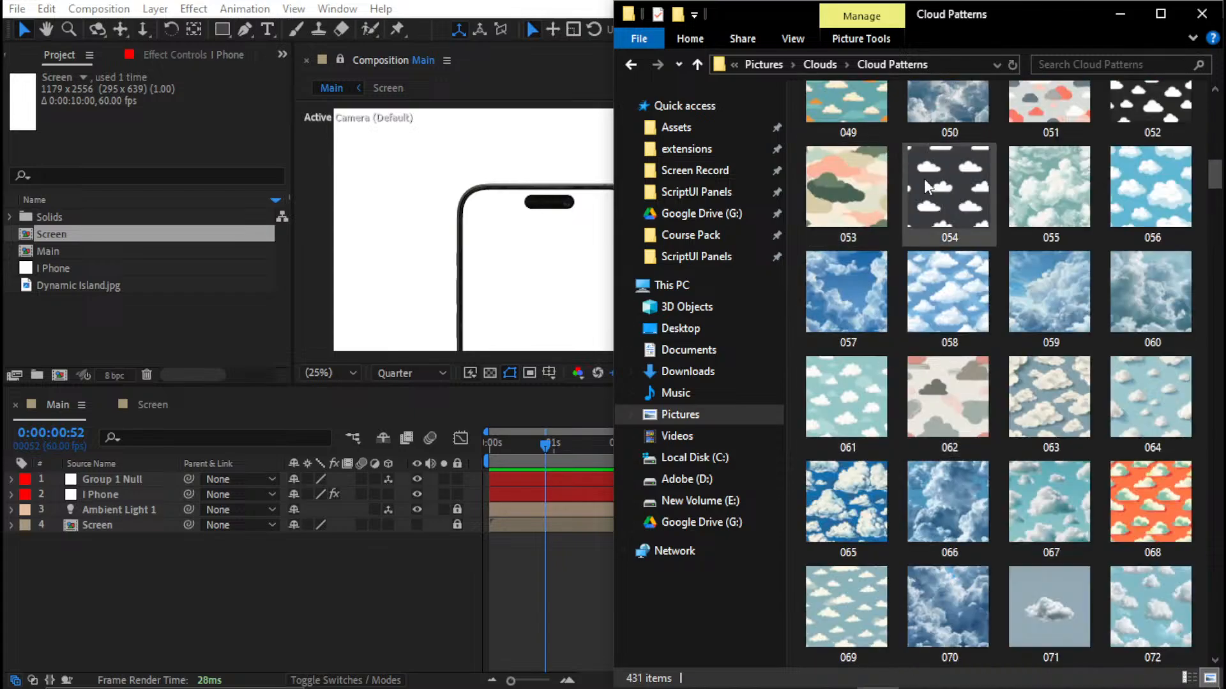
pyautogui.scroll(-3, 1056, 399)
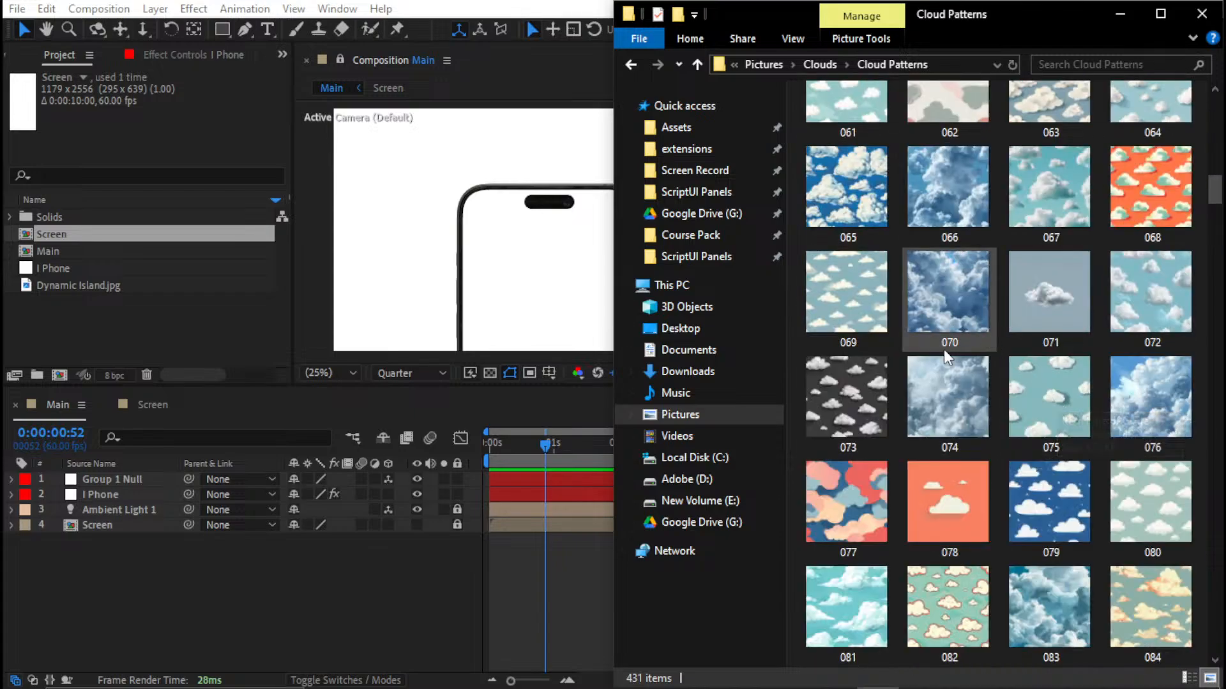
# Place 073.jpg from the Cloud Patterns folder in the Screen composition and scale it to fill the composition's height
pyautogui.click(152, 446)
pyautogui.click(157, 406)
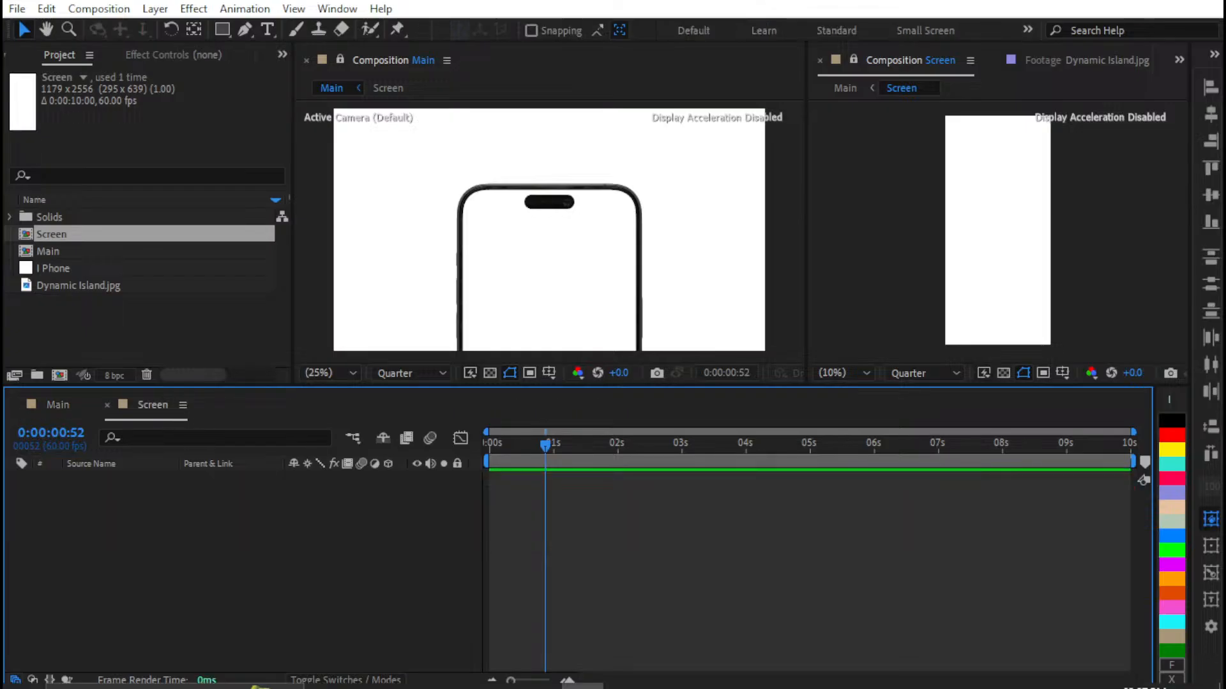
pyautogui.click(877, 672)
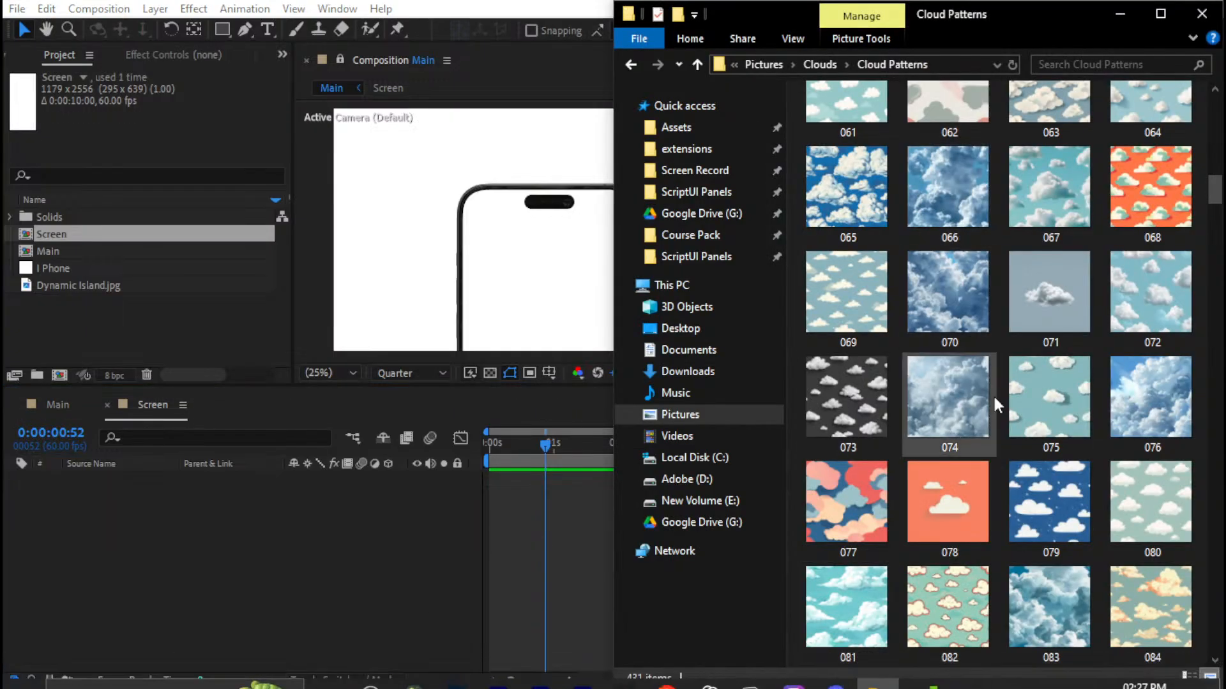
pyautogui.click(825, 367)
pyautogui.moveTo(848, 410); pyautogui.dragTo(584, 478)
pyautogui.hotkey('ctrl', 'alt', 'shift', 'h')
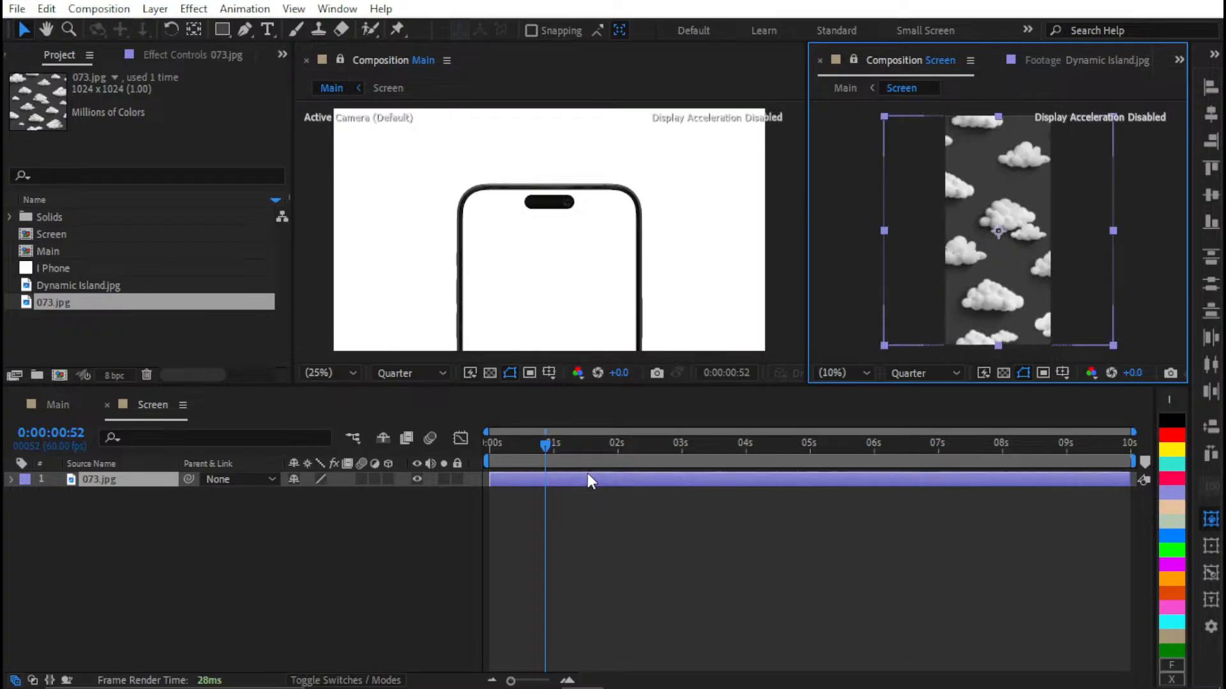
pyautogui.click(853, 561)
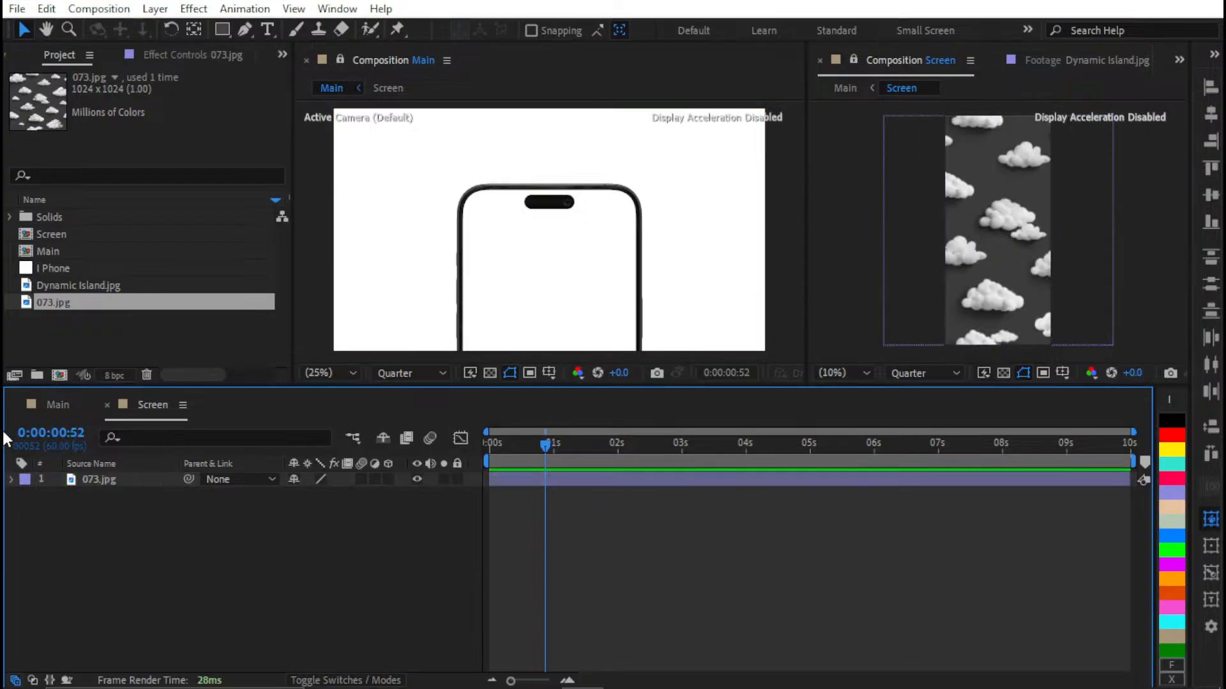
# Assign the Screen layer as Layer 1 of the Custom Texture Maps in the I Phone layer's Element effect
pyautogui.click(57, 405)
pyautogui.click(148, 498)
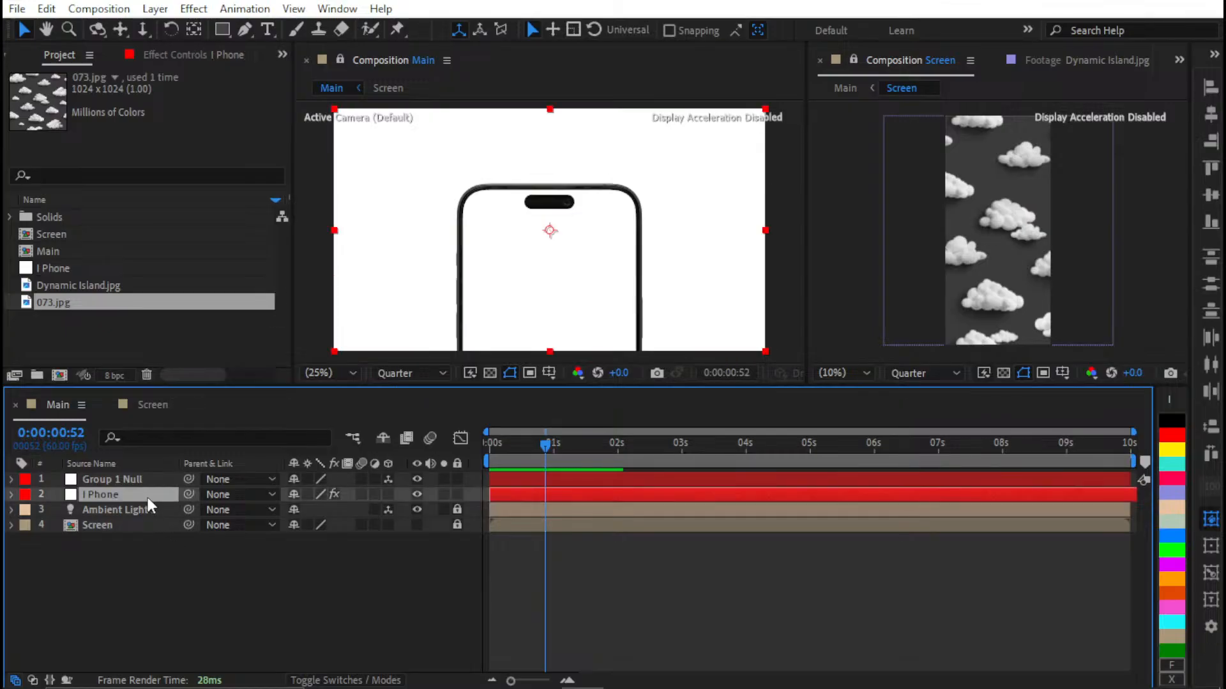
pyautogui.click(155, 54)
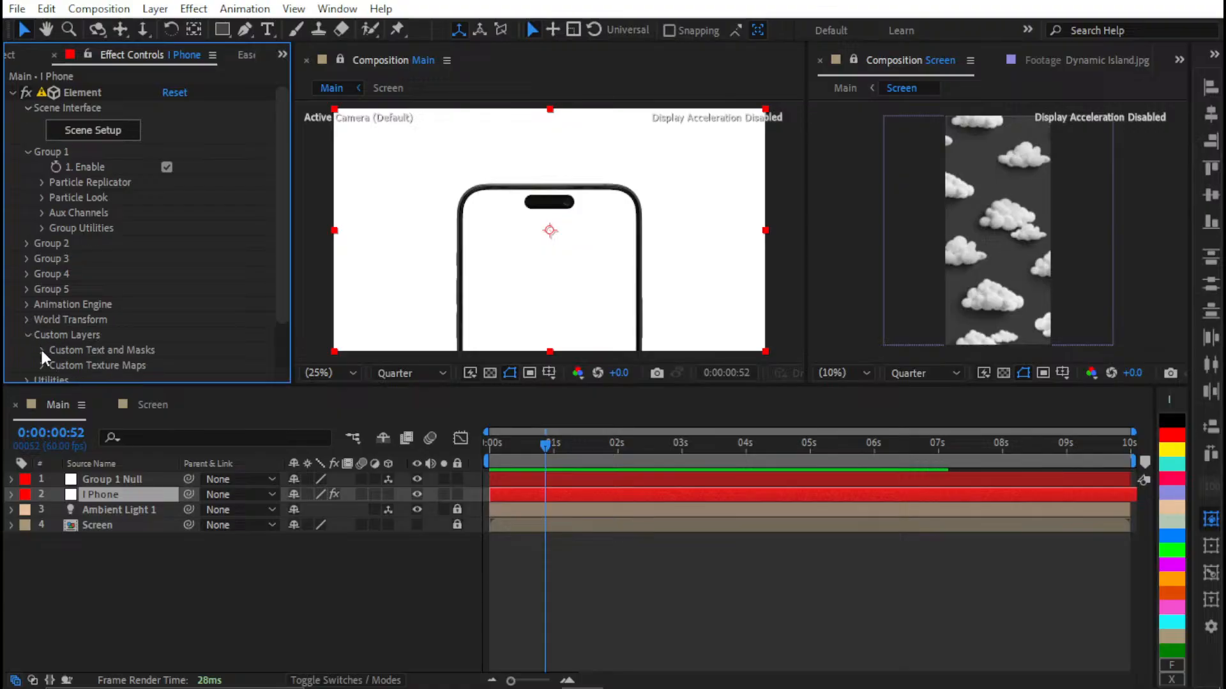
pyautogui.click(42, 365)
pyautogui.click(190, 107)
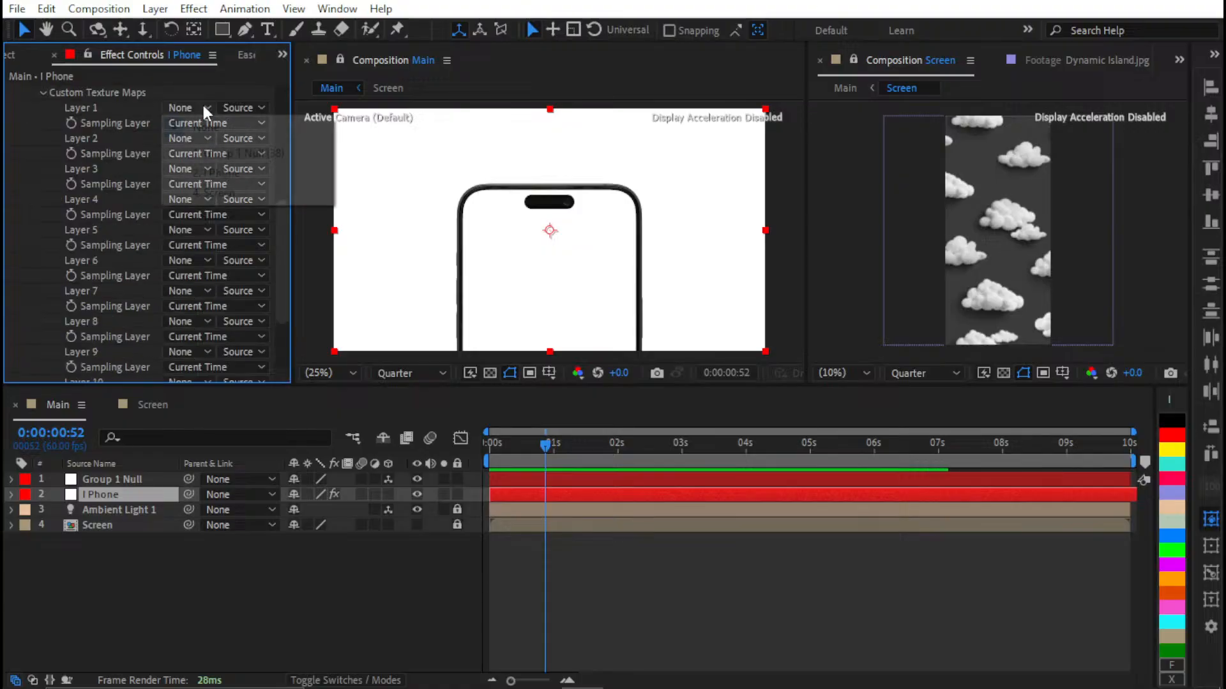
pyautogui.click(210, 191)
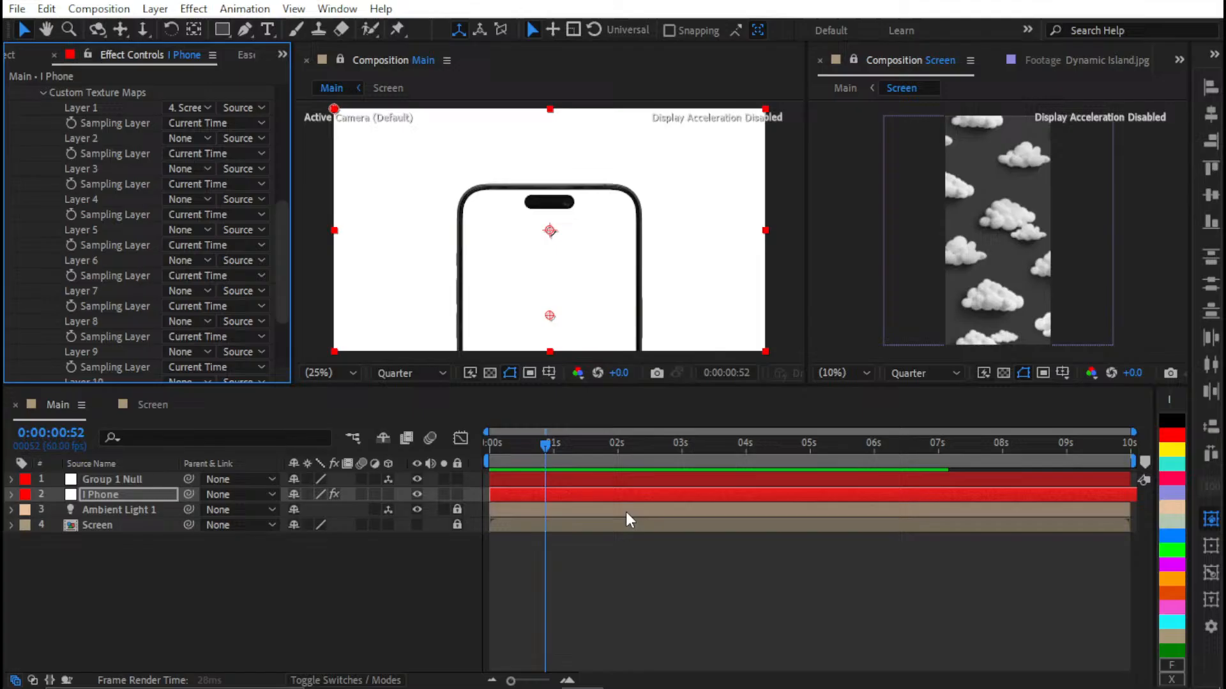
# Deselect the I Phone layer to refresh its screen texture and collapse the Element effect's Custom Layers group
pyautogui.click(679, 572)
pyautogui.scroll(3, 18, 258)
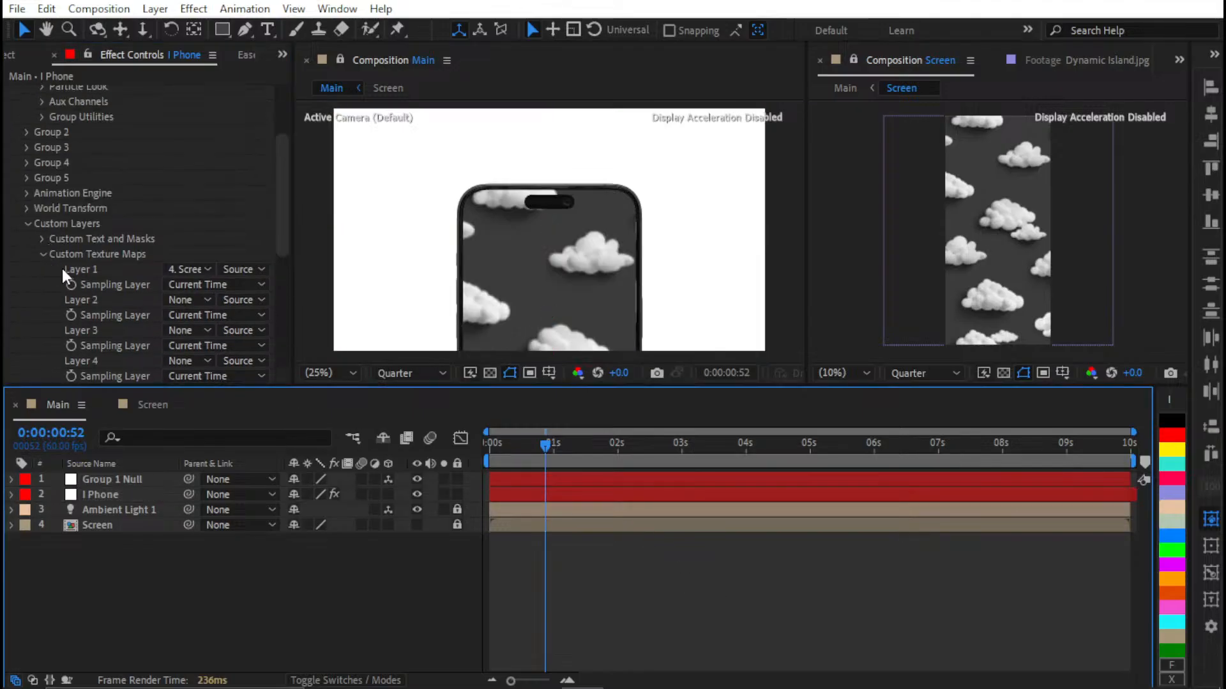
pyautogui.click(28, 224)
pyautogui.scroll(2, 64, 226)
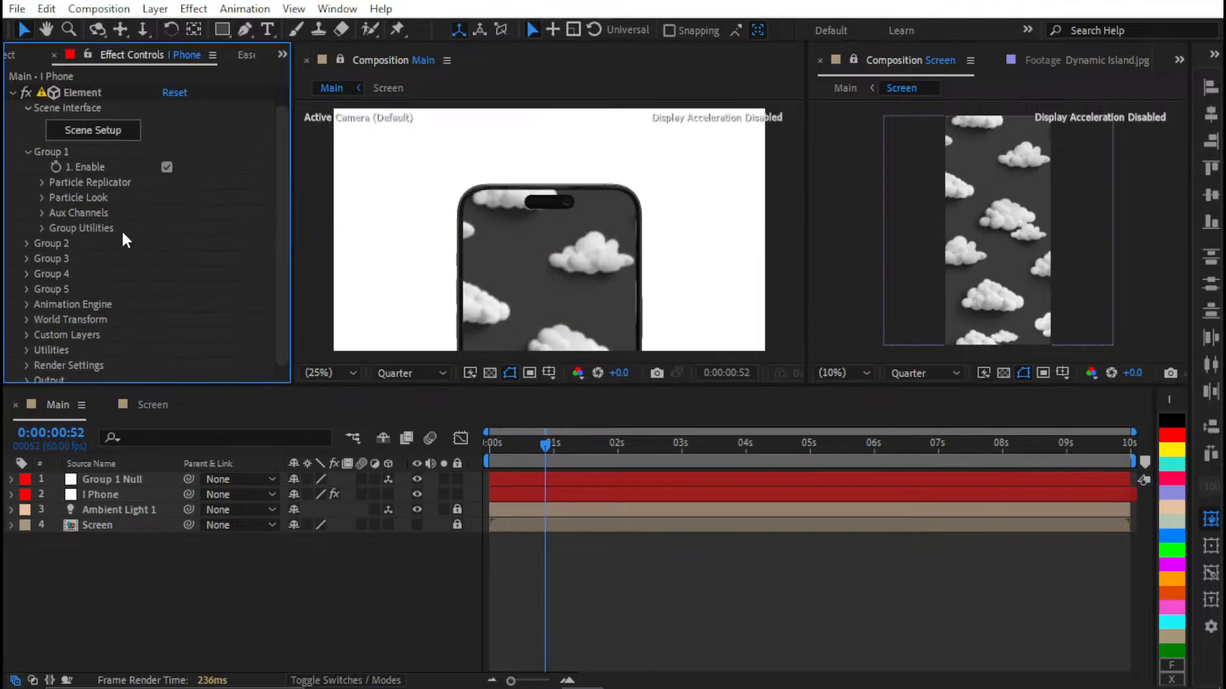
# Set the Main composition's preview resolution to Full and examine the camera lens in the iPhone's Dynamic Island up close
pyautogui.scroll(4, 573, 230)
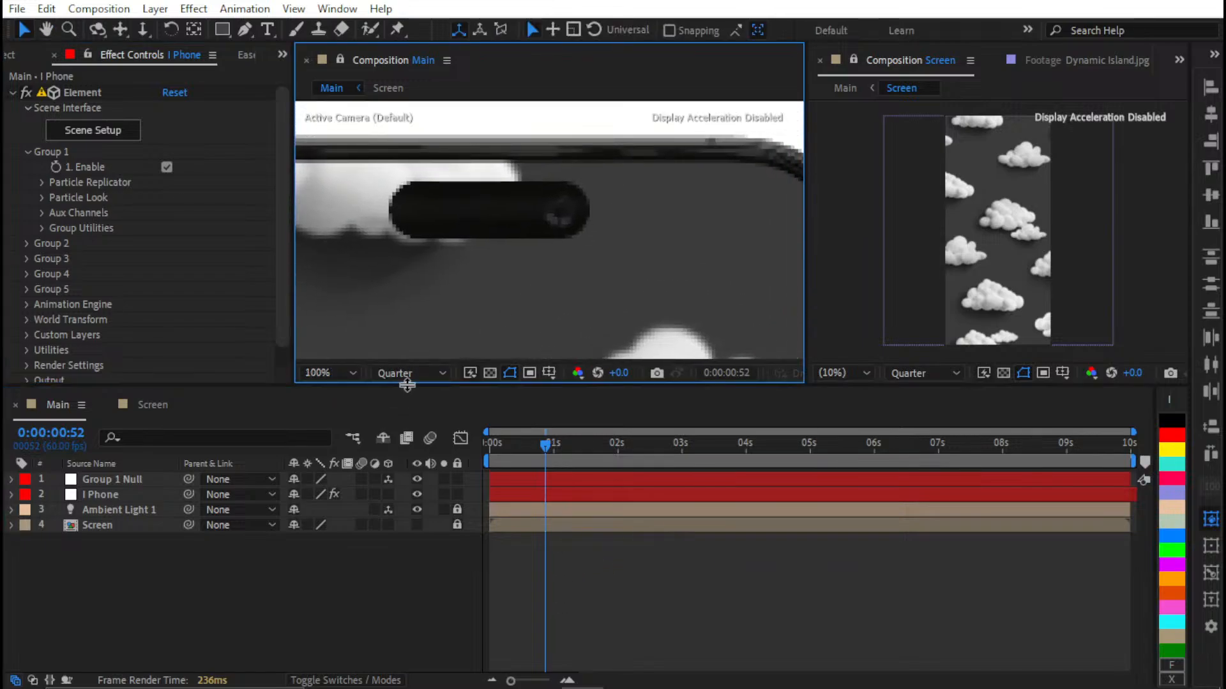
pyautogui.click(401, 374)
pyautogui.click(400, 417)
pyautogui.click(605, 567)
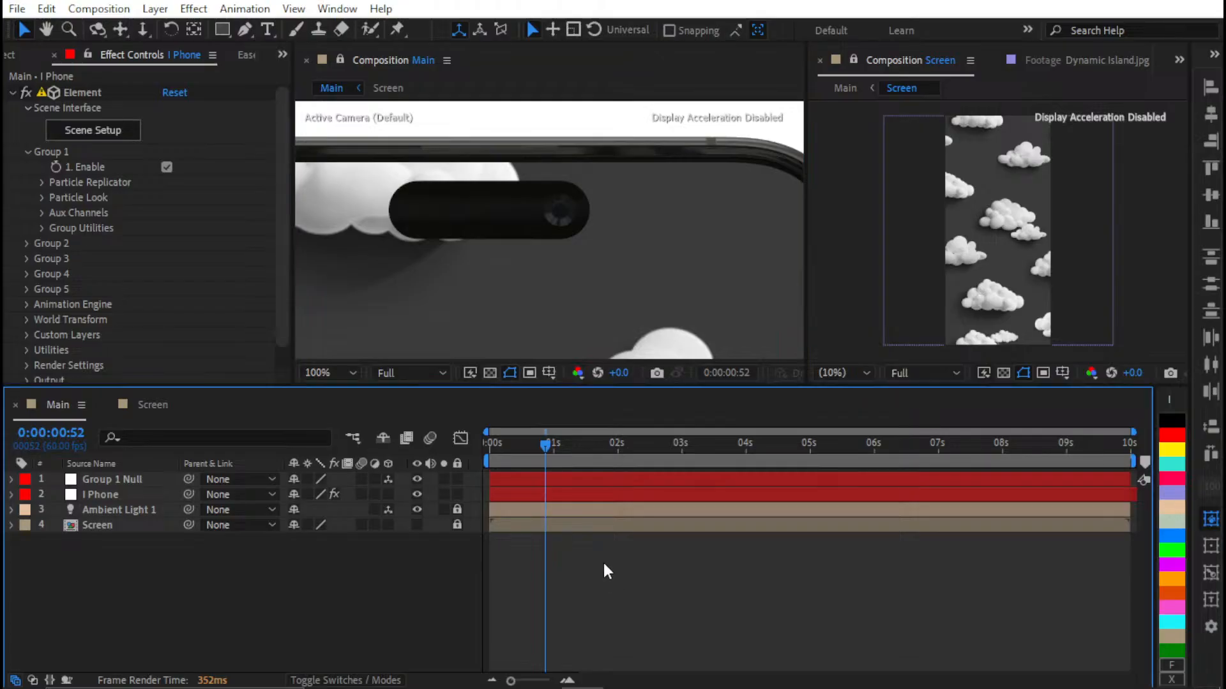
pyautogui.hotkey('shift', '/')
pyautogui.scroll(4, 553, 177)
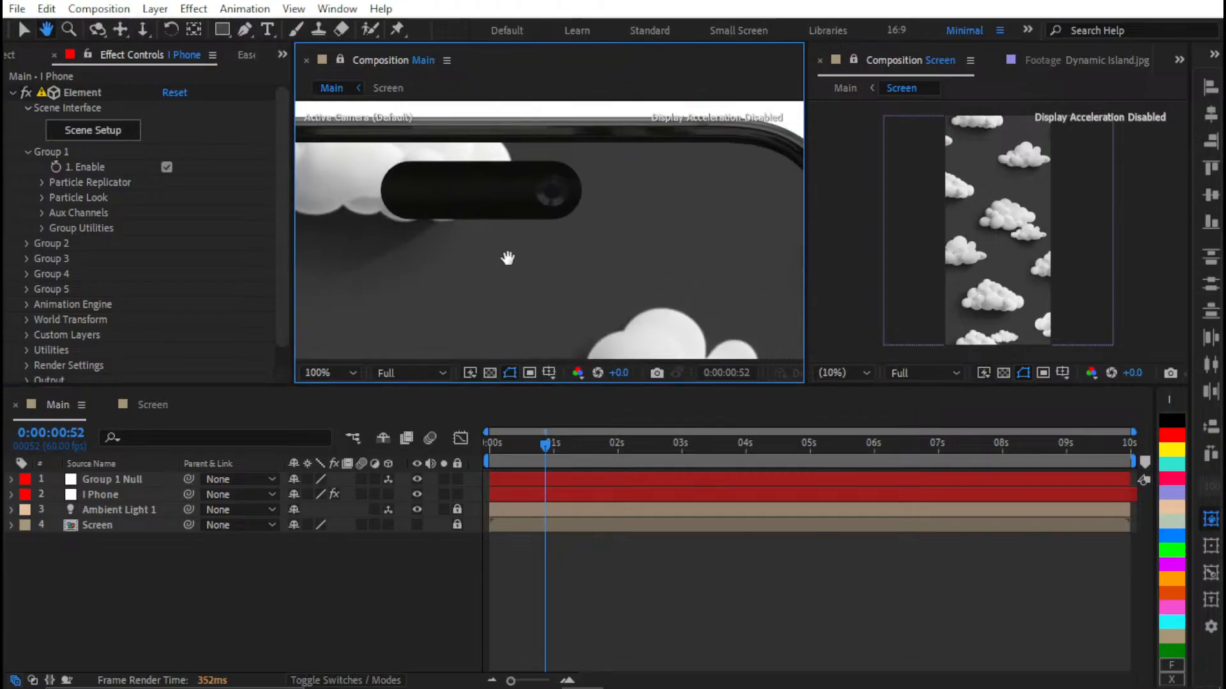
pyautogui.scroll(4, 530, 240)
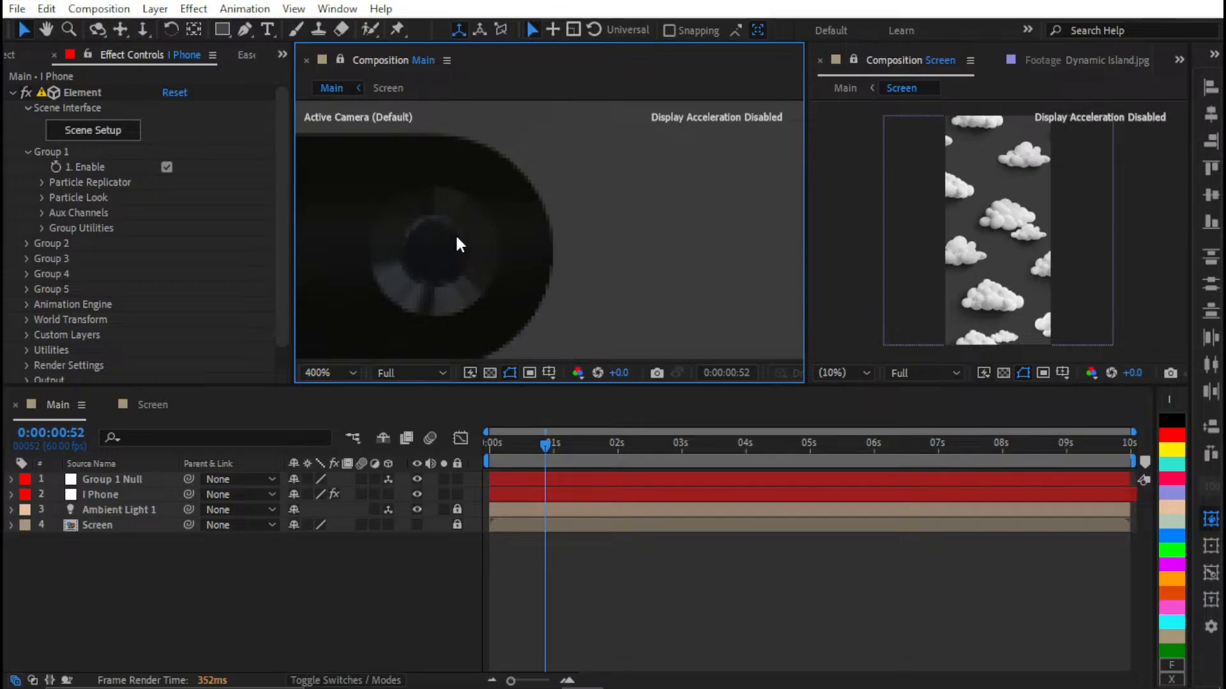
pyautogui.hotkey('shift', '/')
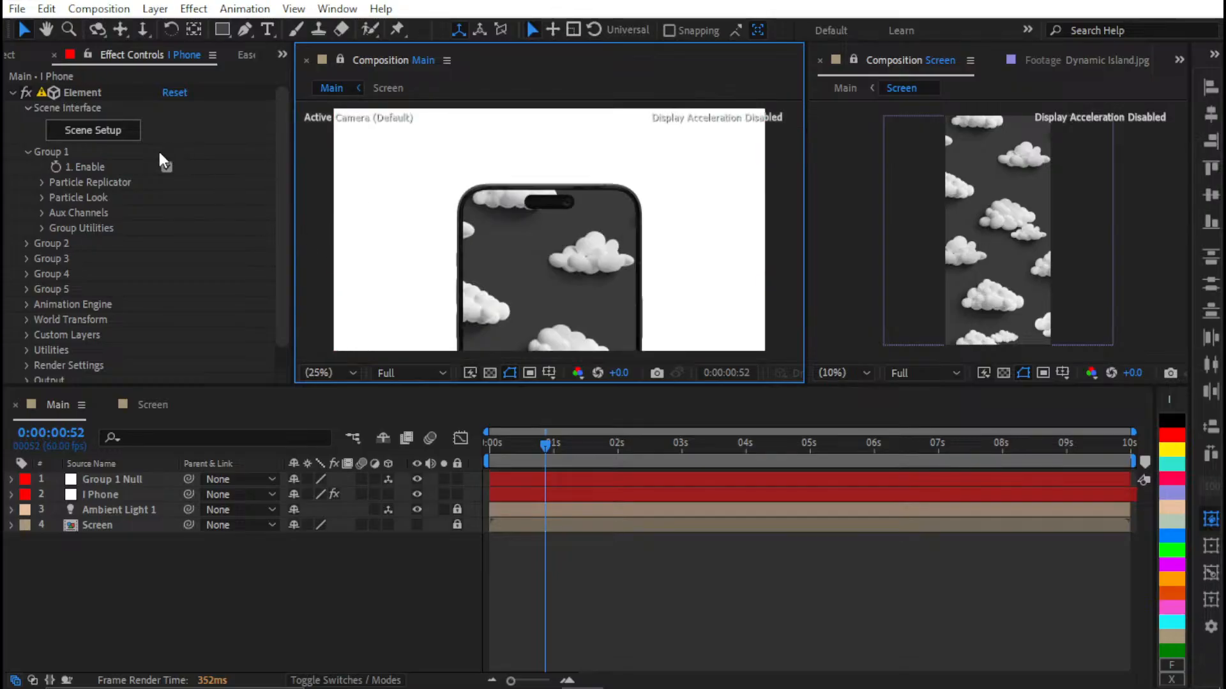
# Open the Element Scene Setup with the view on the Dynamic Island's camera and show the Physical material presets
pyautogui.click(147, 150)
pyautogui.click(58, 127)
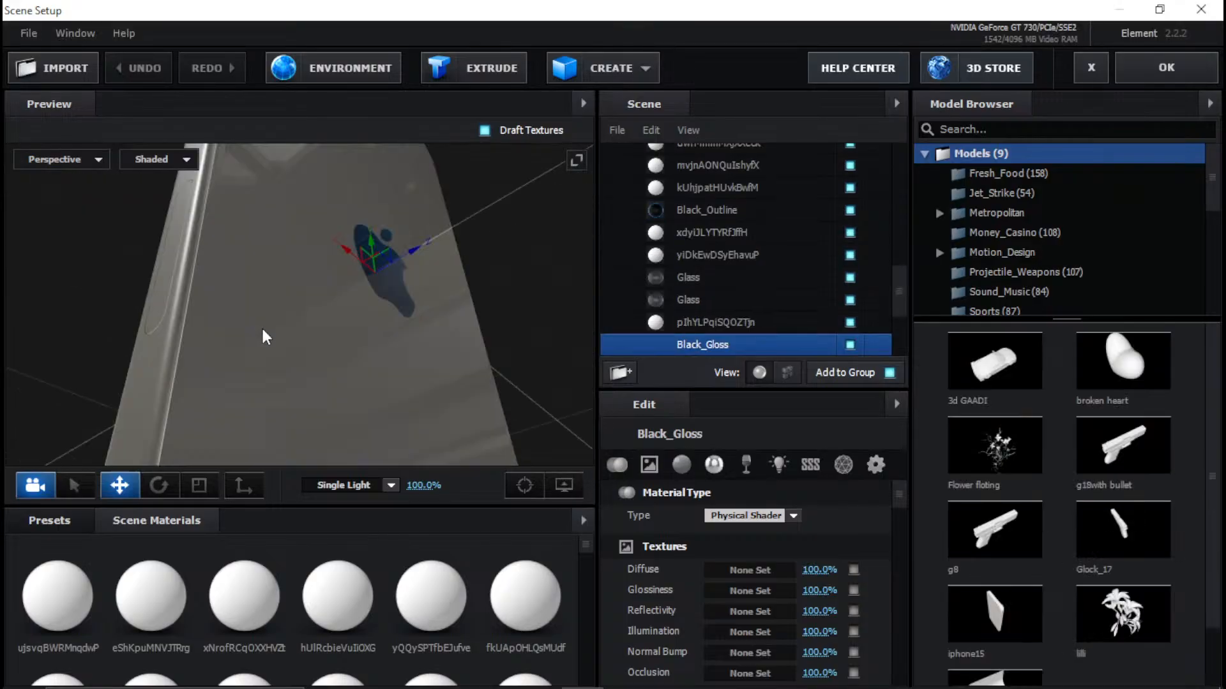
pyautogui.moveTo(266, 337); pyautogui.dragTo(392, 299)
pyautogui.click(89, 520)
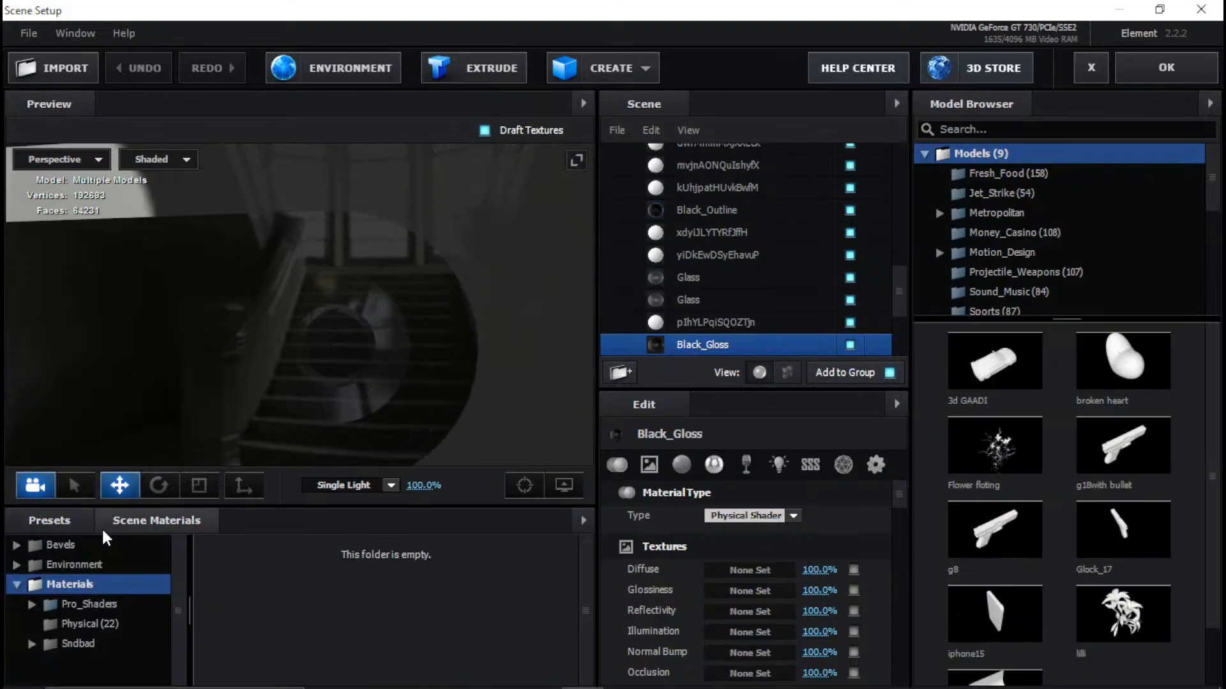
pyautogui.doubleClick(83, 604)
pyautogui.click(37, 605)
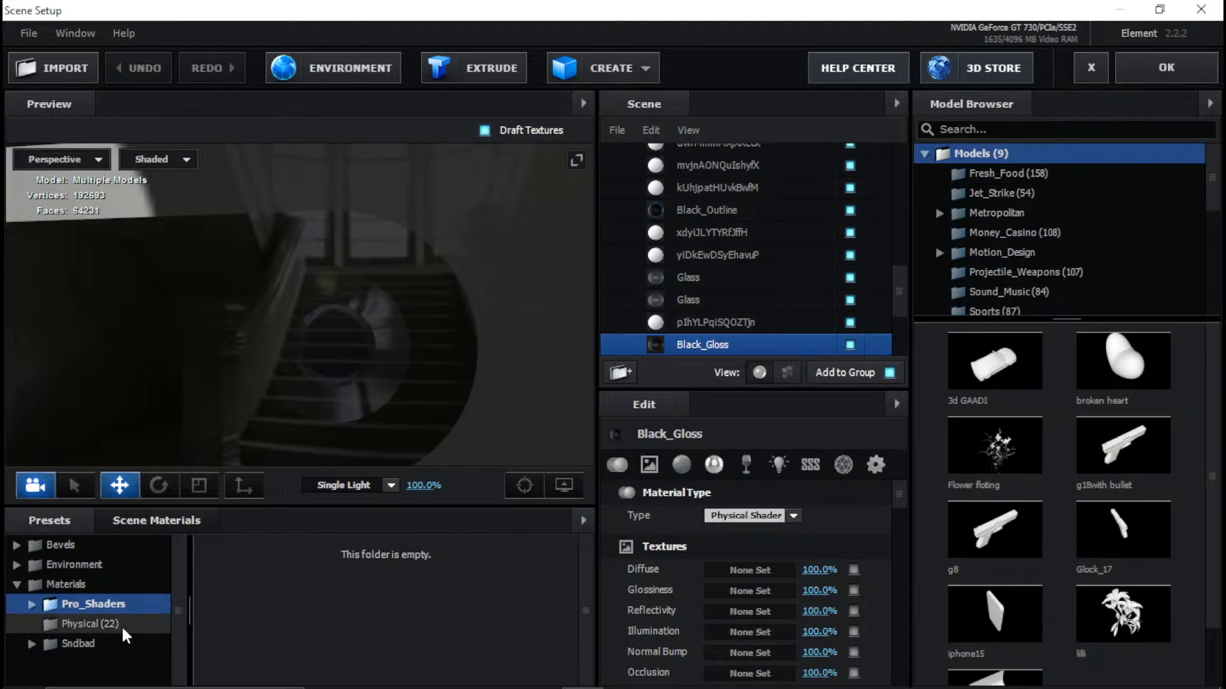
pyautogui.scroll(-3, 375, 606)
pyautogui.scroll(3, 468, 589)
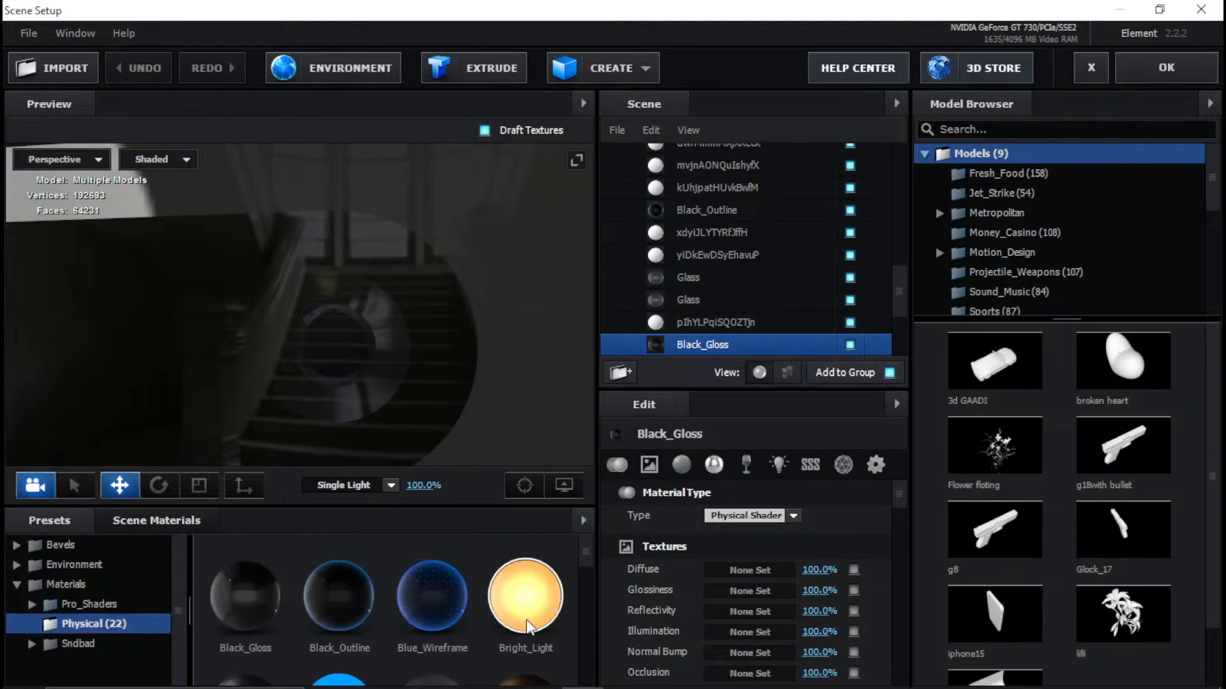
# Try the Bright_Light material on the Black_Gloss cover of the camera and undo it
pyautogui.moveTo(526, 606); pyautogui.dragTo(402, 348)
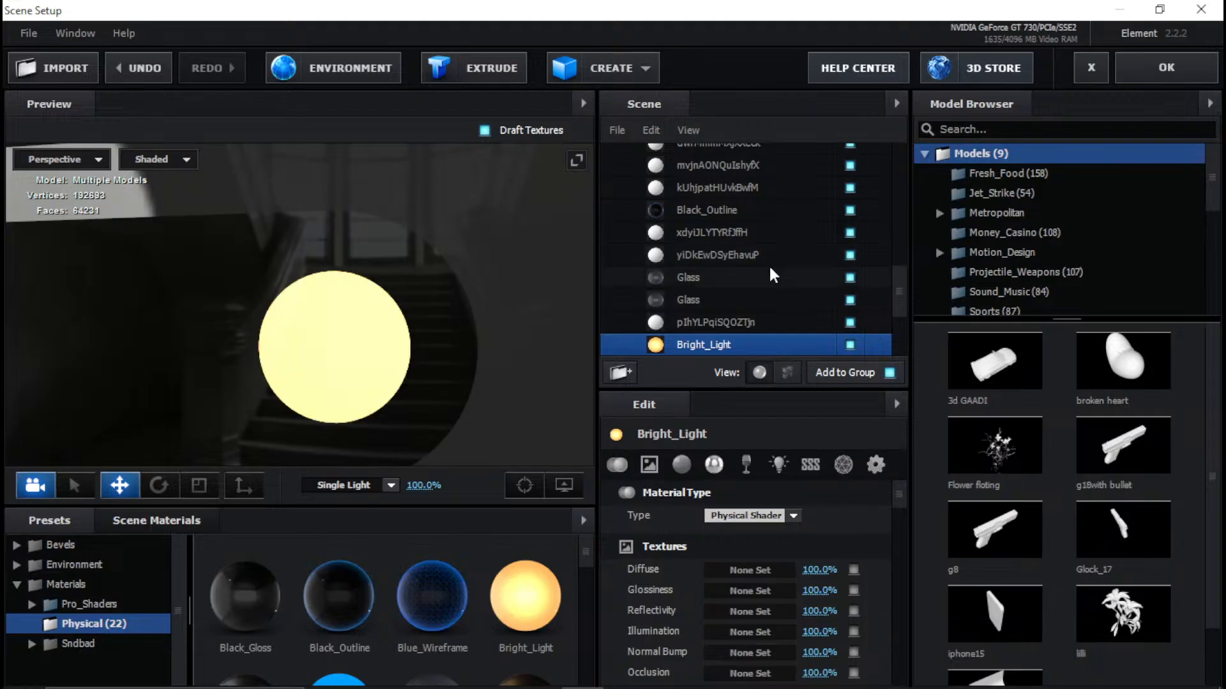
pyautogui.scroll(-1, 702, 255)
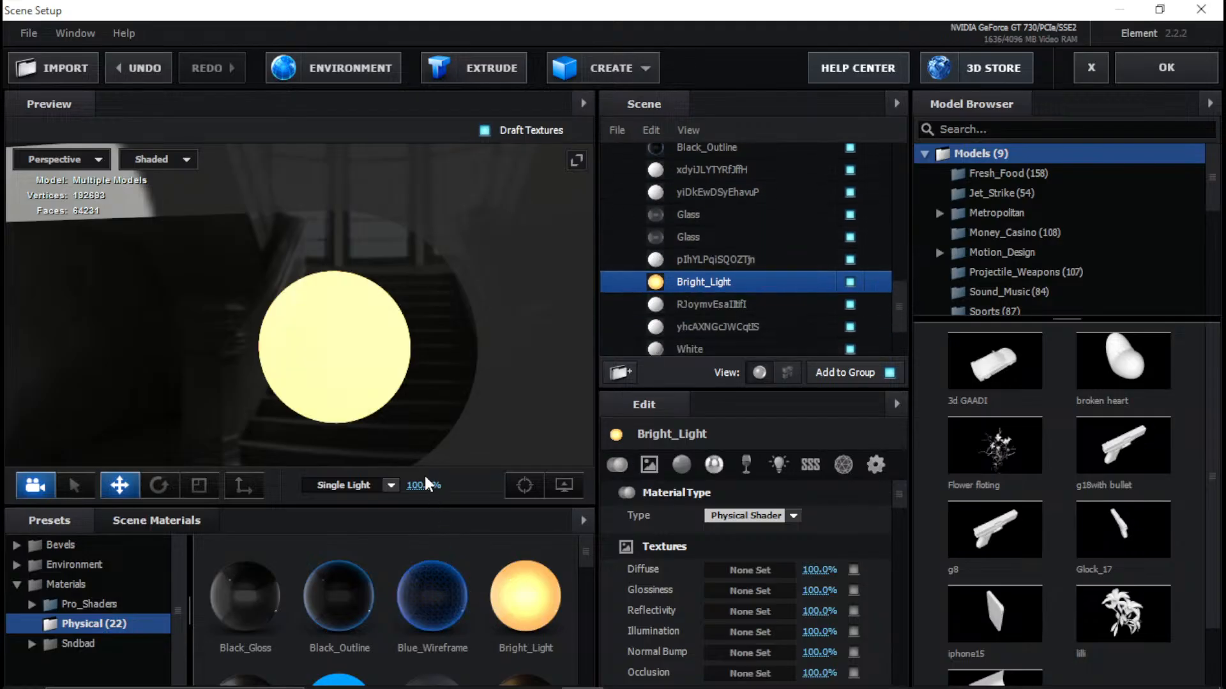
pyautogui.hotkey('ctrl', 'z')
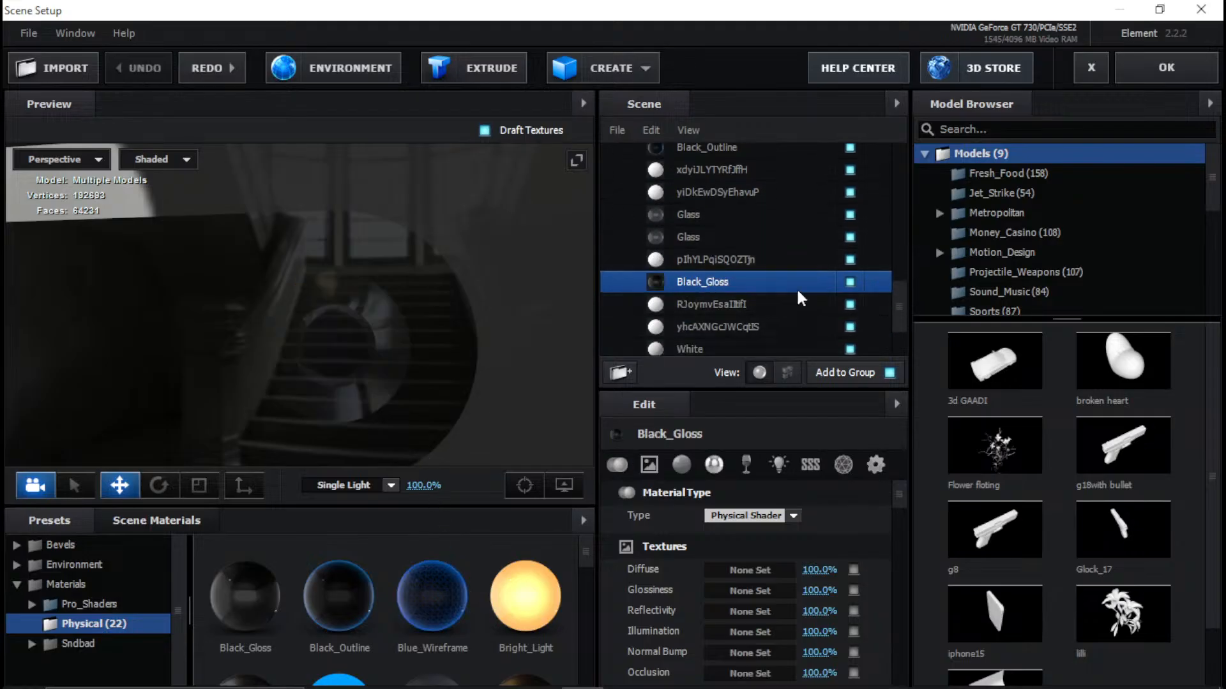
# Hide the Black_Gloss cover and apply the Metal_Diffused material to the camera ring beneath it
pyautogui.click(850, 281)
pyautogui.scroll(-1, 350, 606)
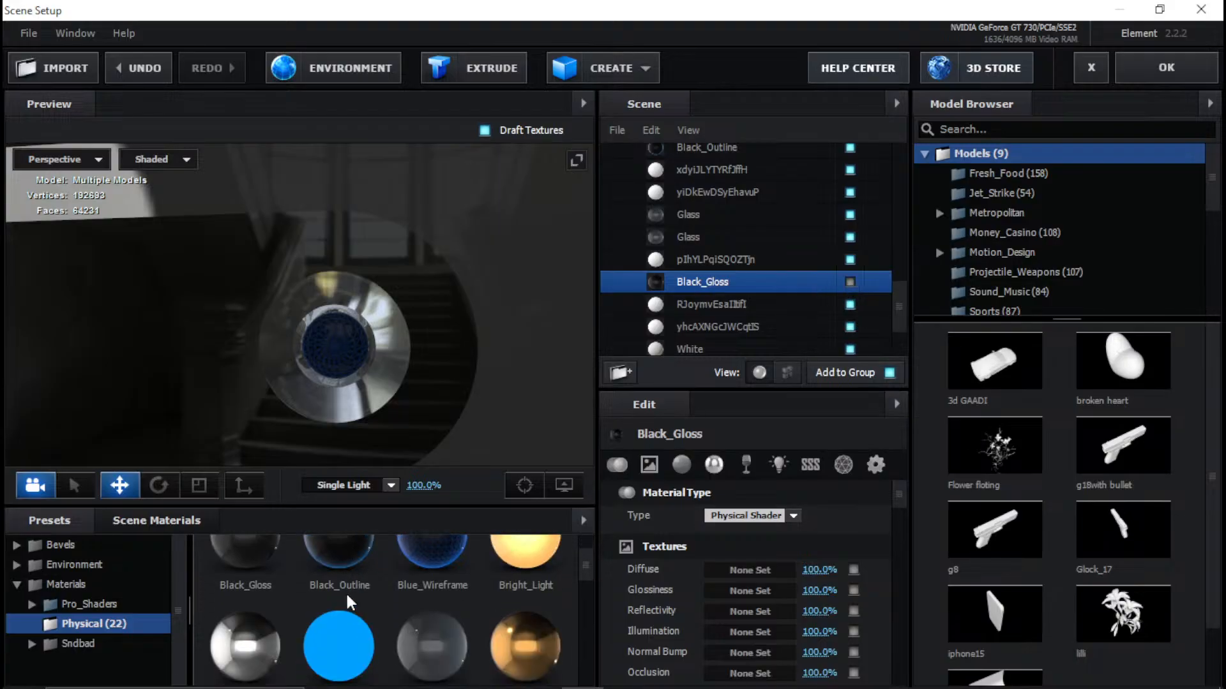
pyautogui.scroll(-3, 355, 596)
pyautogui.moveTo(499, 558); pyautogui.dragTo(380, 340)
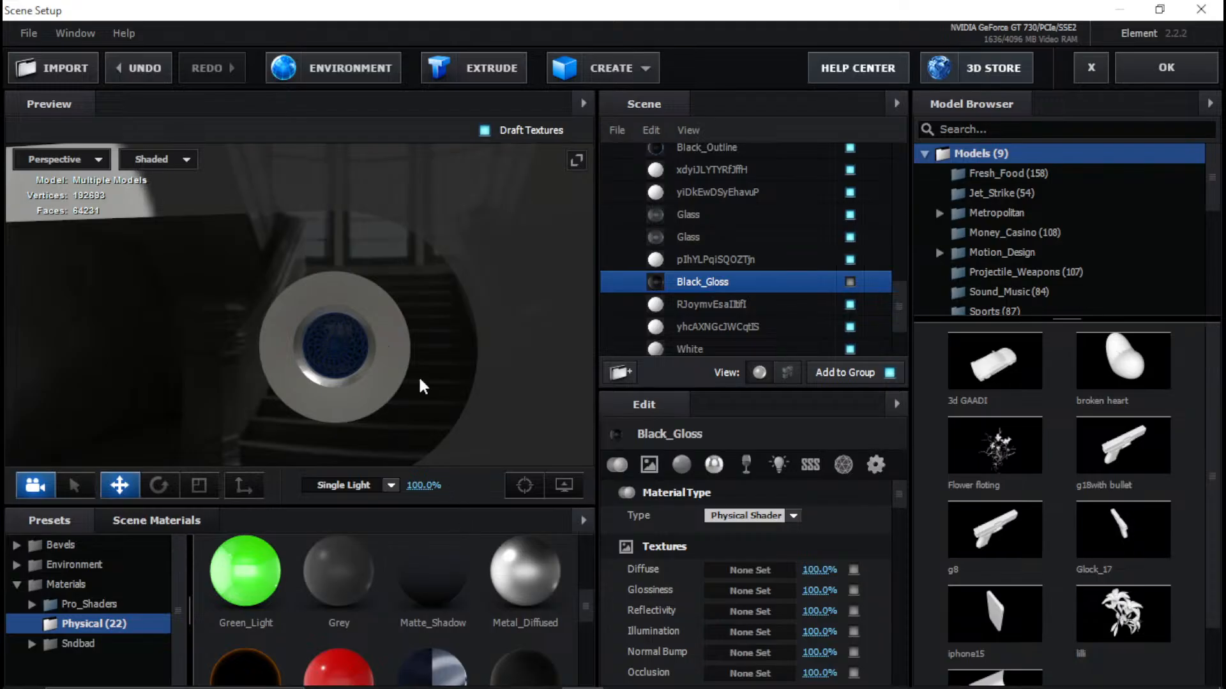
# Try the Chrome, Glass and Black_Gloss presets on the camera ring
pyautogui.scroll(1, 344, 594)
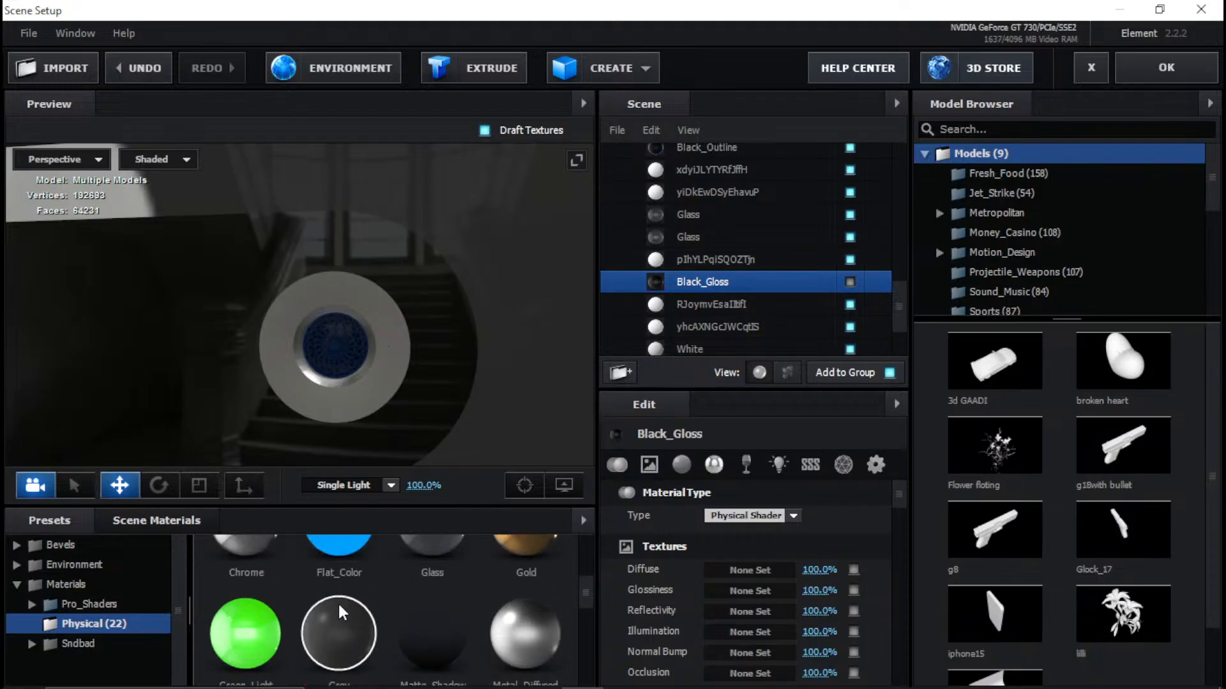
pyautogui.scroll(1, 268, 593)
pyautogui.moveTo(250, 614); pyautogui.dragTo(342, 388)
pyautogui.moveTo(424, 622); pyautogui.dragTo(360, 398)
pyautogui.scroll(1, 508, 608)
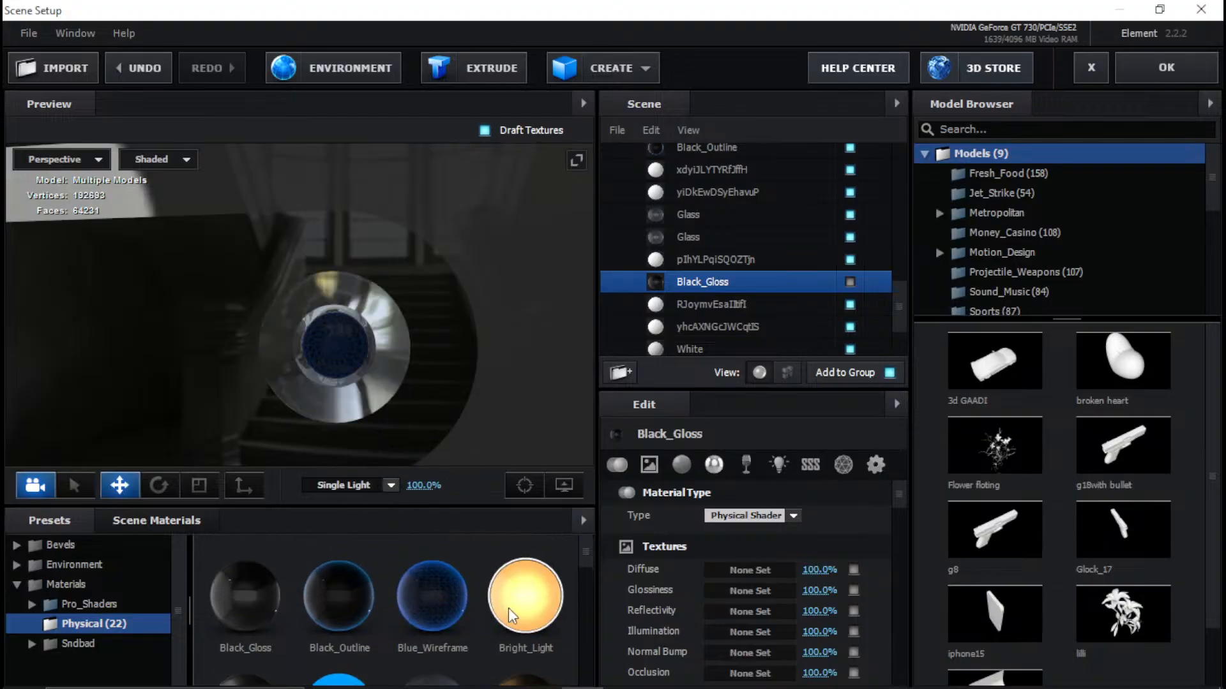
pyautogui.moveTo(263, 585); pyautogui.dragTo(377, 400)
# Reapply the Metal_Diffused material to the camera ring and show the Black_Gloss cover again
pyautogui.scroll(-3, 481, 593)
pyautogui.moveTo(509, 579); pyautogui.dragTo(363, 411)
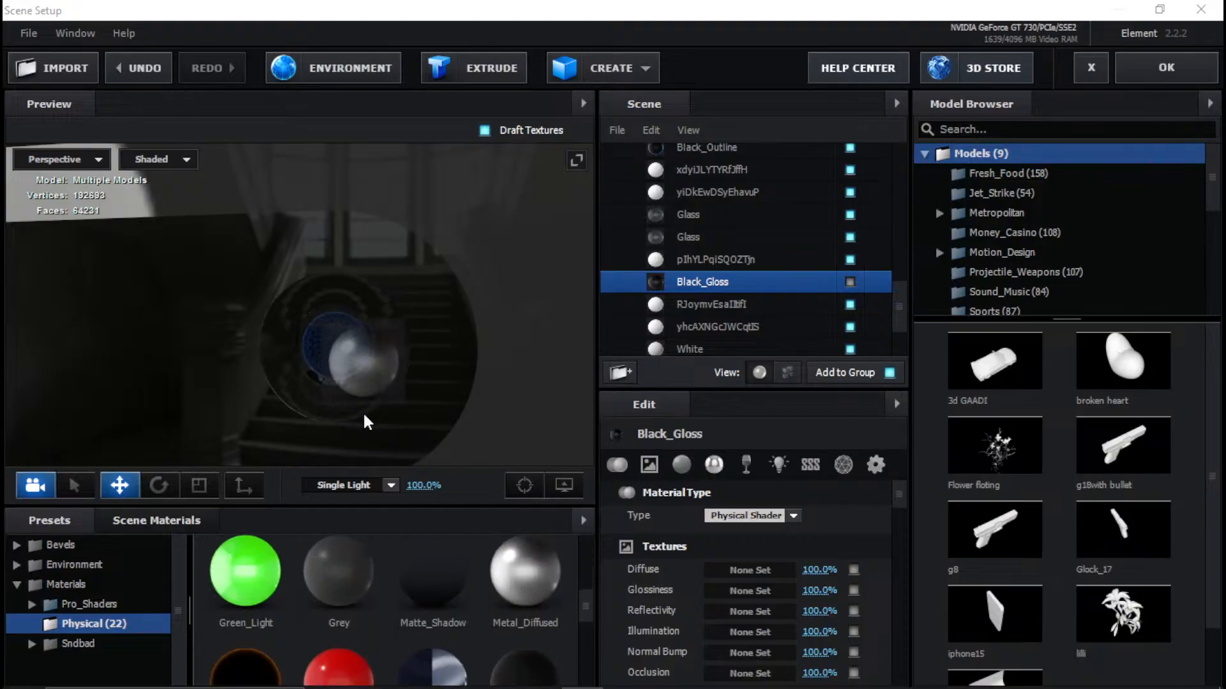
pyautogui.click(847, 282)
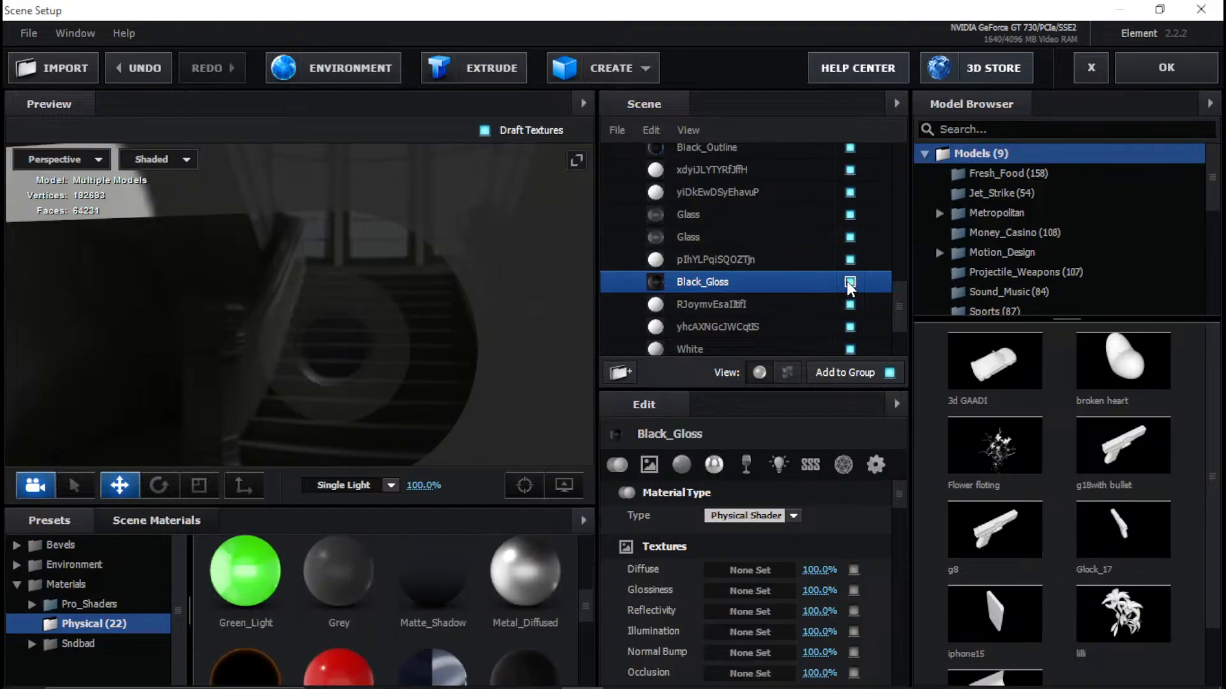
pyautogui.moveTo(501, 216); pyautogui.dragTo(364, 248)
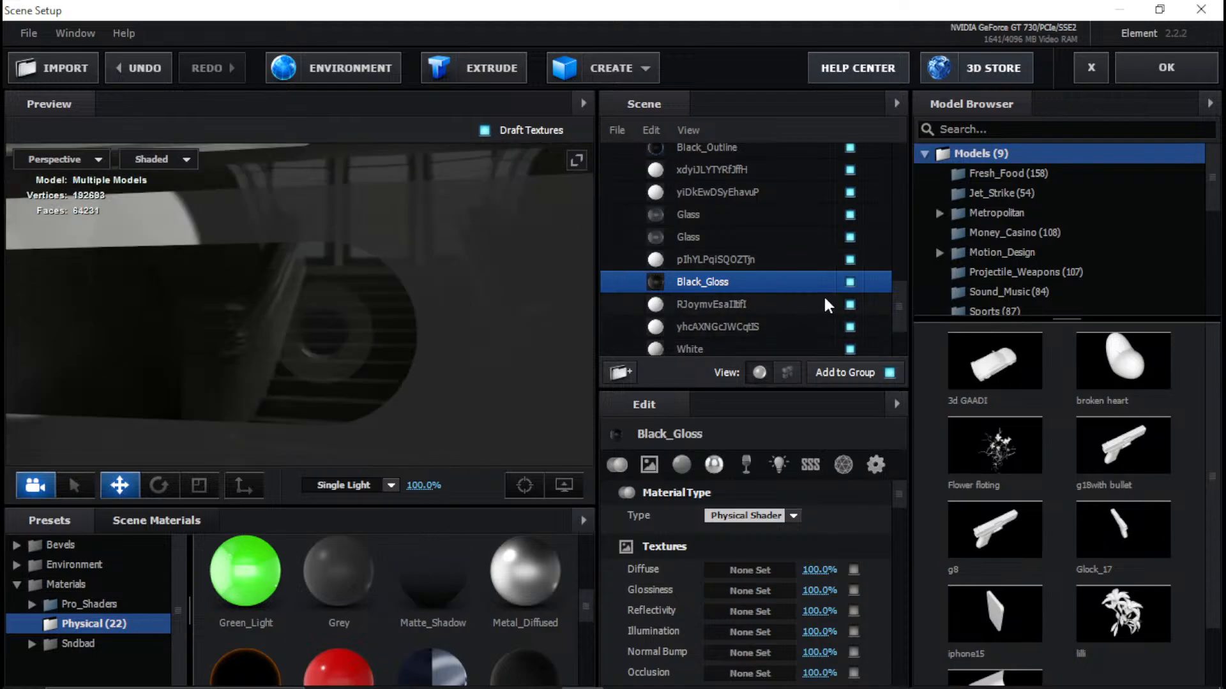
# Hide the Black_Gloss cover to check the camera ring, show it again and return to the Main composition
pyautogui.click(850, 281)
pyautogui.scroll(2, 274, 546)
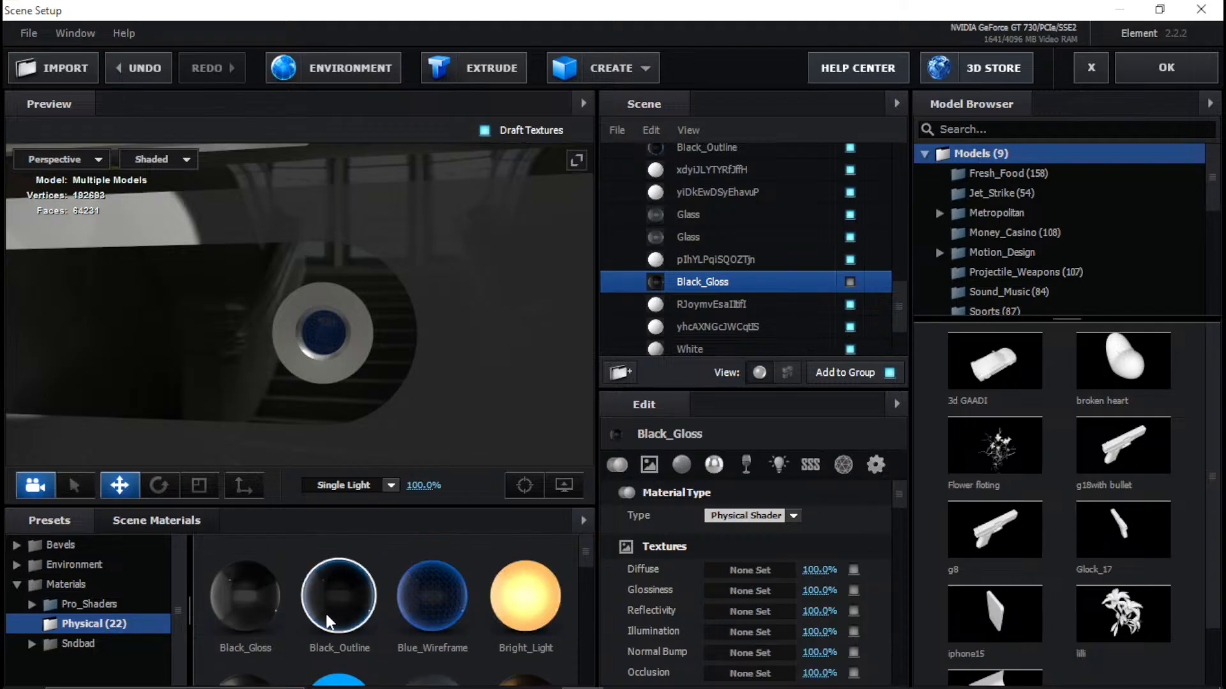
pyautogui.click(850, 283)
pyautogui.moveTo(436, 296); pyautogui.dragTo(443, 296)
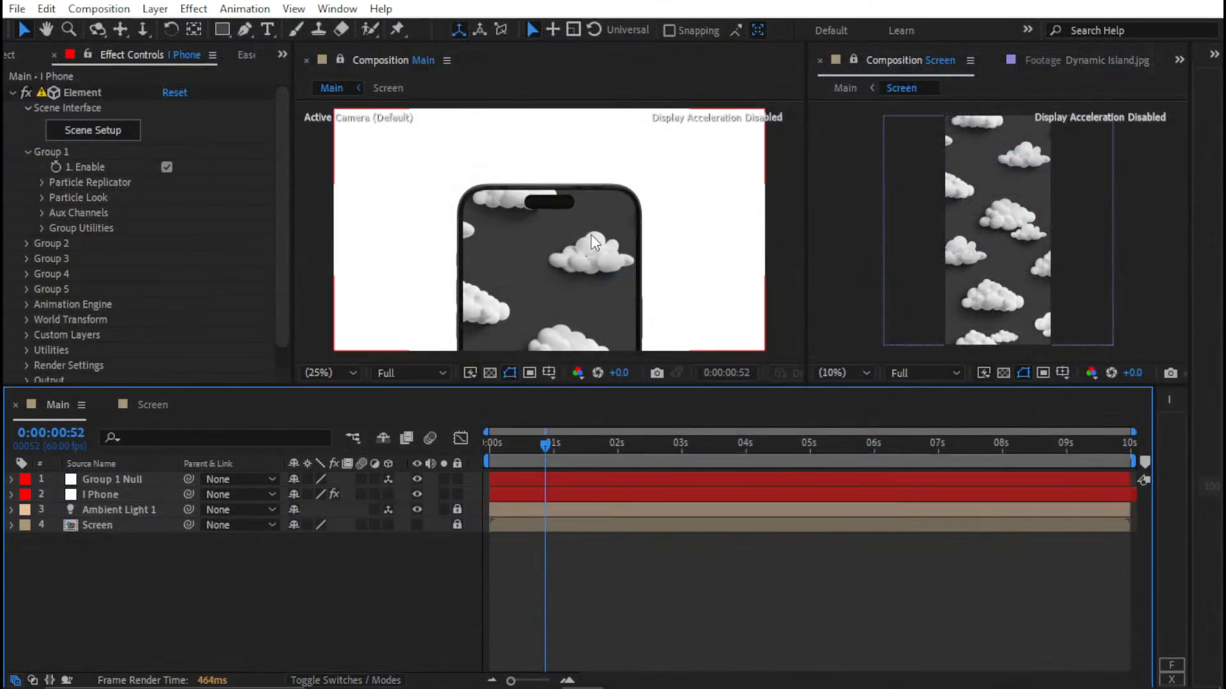
# Examine the Dynamic Island's camera end close up in the Main composition and leave all layers deselected
pyautogui.scroll(3, 591, 235)
pyautogui.moveTo(596, 171); pyautogui.dragTo(466, 329)
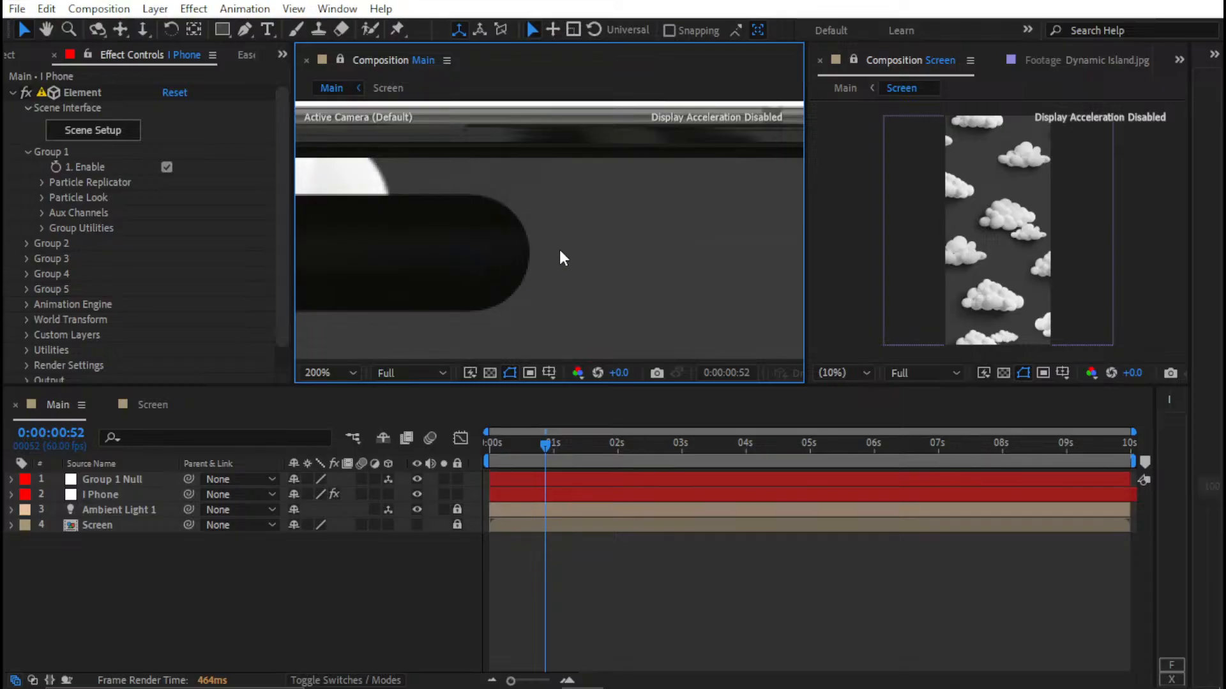
pyautogui.moveTo(503, 271); pyautogui.dragTo(604, 242)
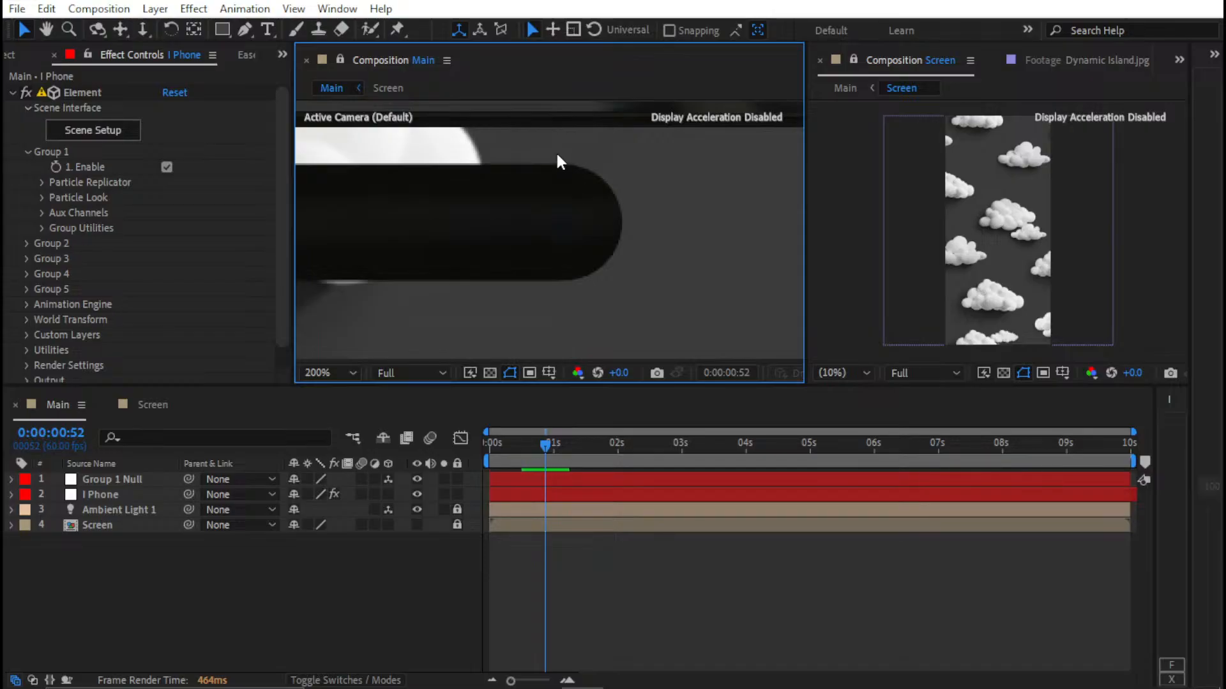
pyautogui.hotkey('shift', '/')
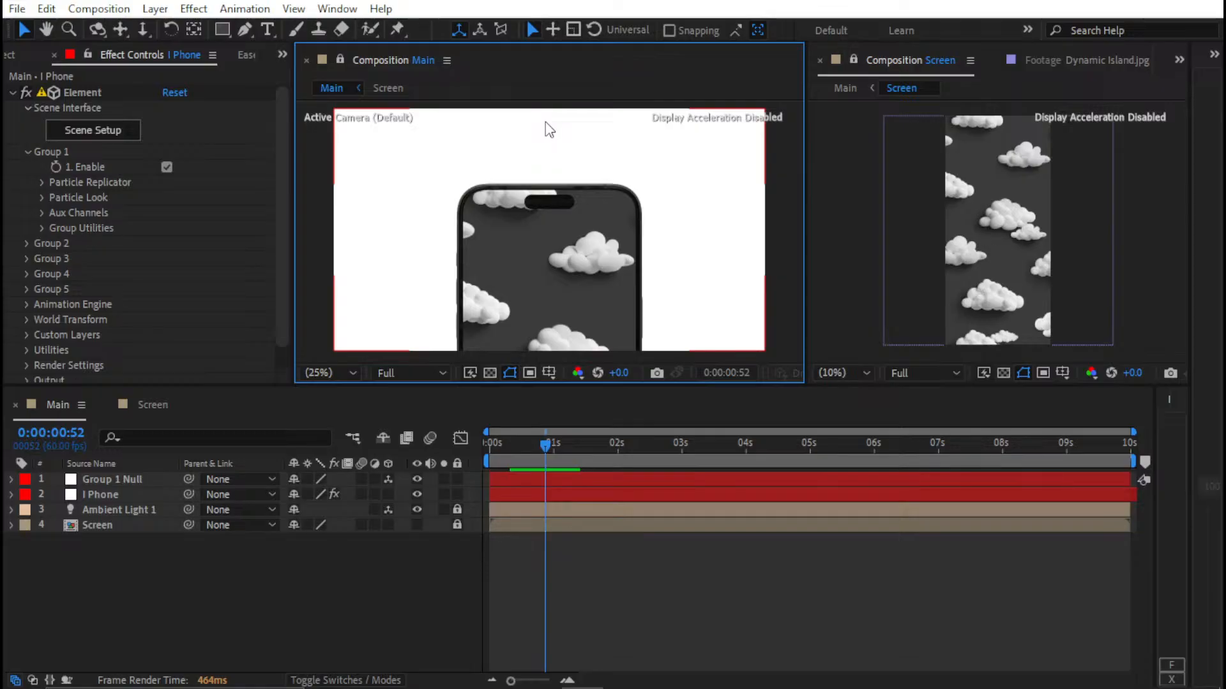
pyautogui.click(692, 581)
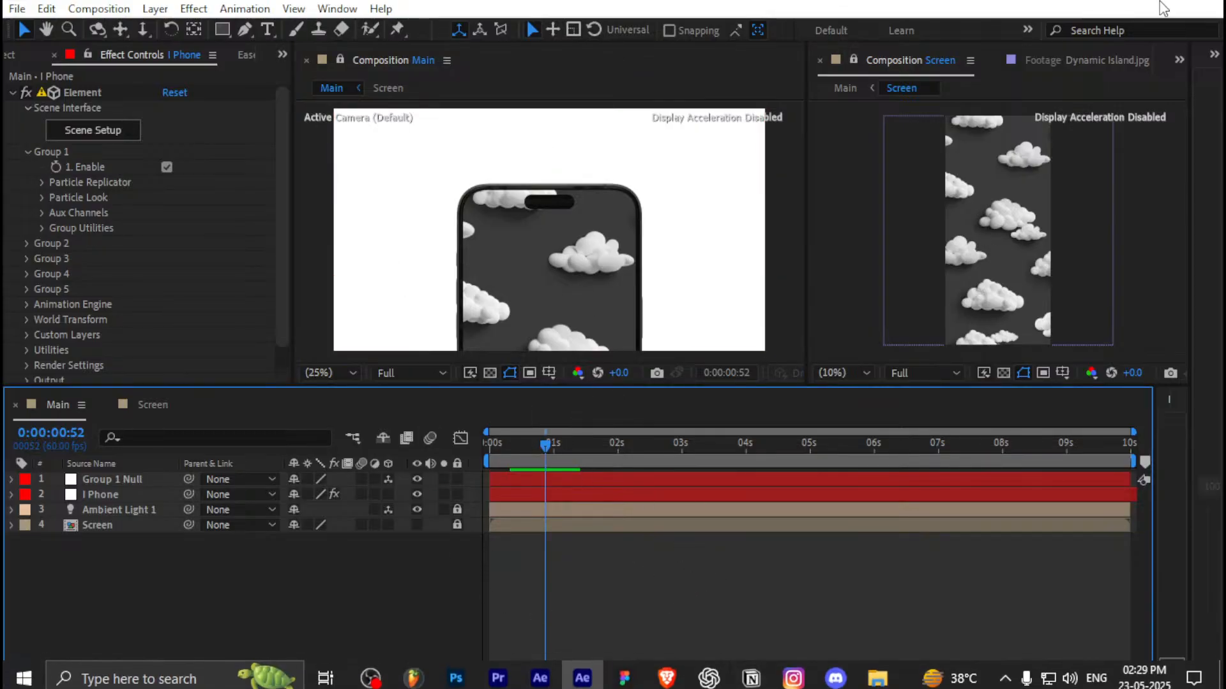
# View the Dynamic Island.jpg reference footage, focusing on the collapsed and expanded island designs
pyautogui.click(1093, 64)
pyautogui.scroll(6, 990, 261)
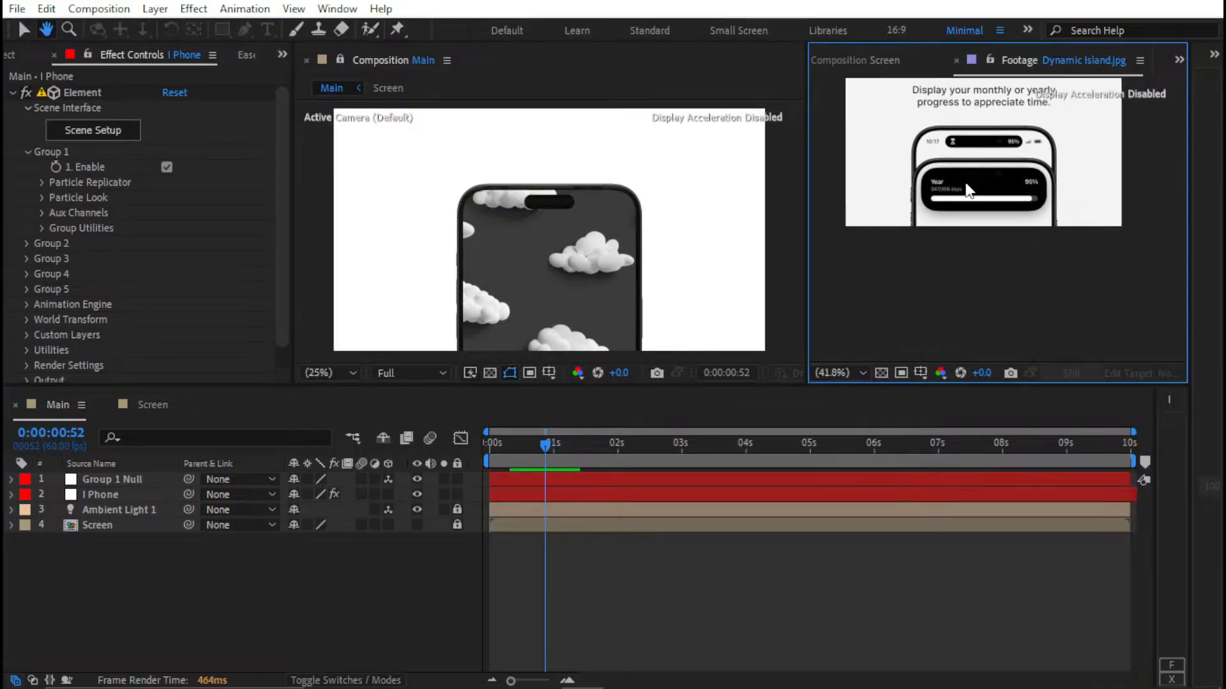
pyautogui.scroll(-4, 1004, 348)
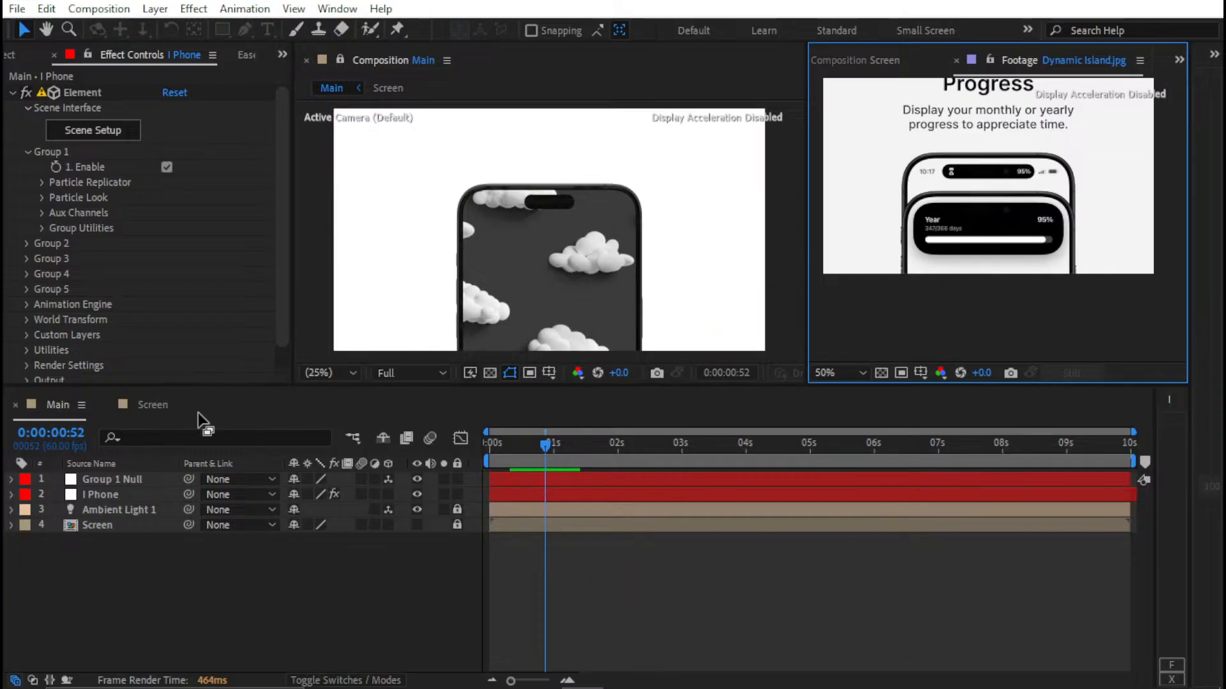
# Open the Screen composition and add a centred 1179 × 1179 rectangle as a new shape layer
pyautogui.click(153, 405)
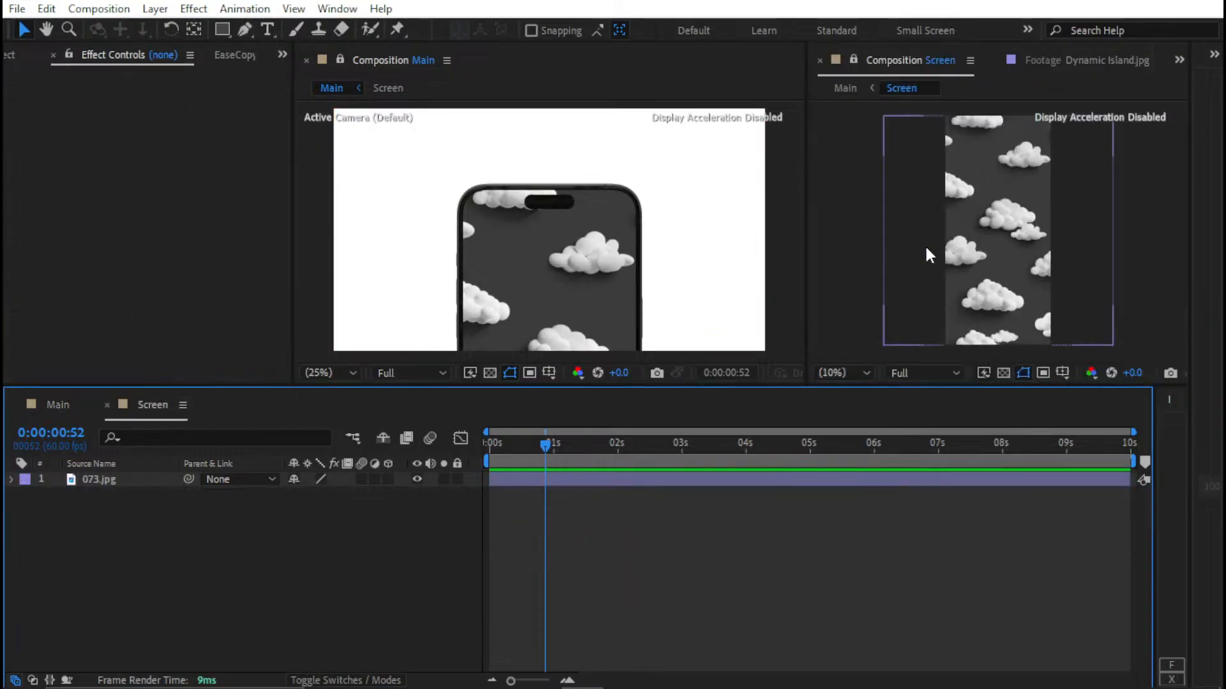
pyautogui.scroll(2, 990, 183)
pyautogui.scroll(-2, 999, 255)
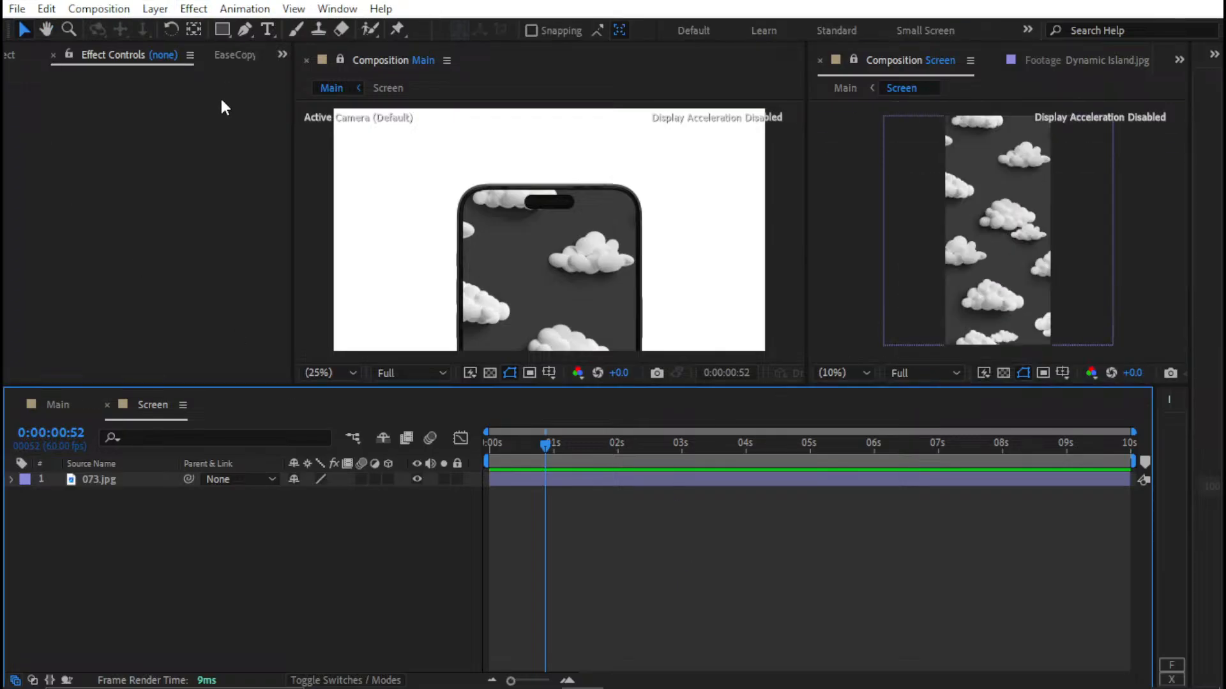
pyautogui.doubleClick(221, 30)
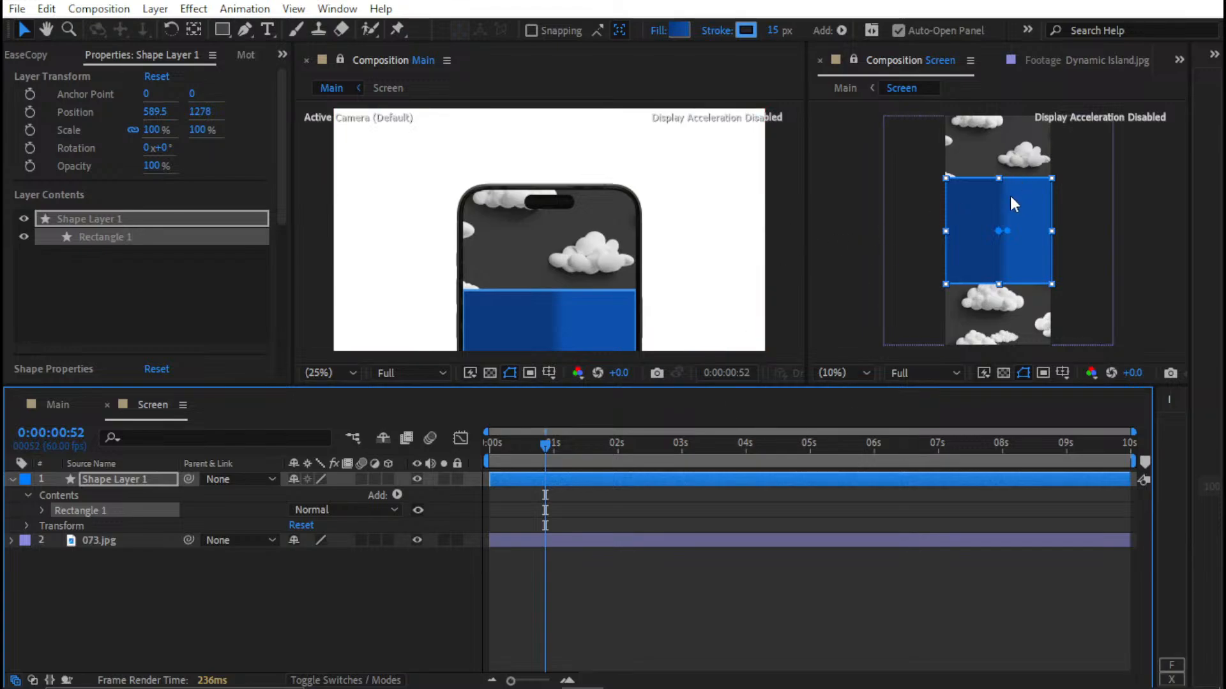
# Remove the rectangle's stroke and give it a solid black fill
pyautogui.scroll(-4, 80, 269)
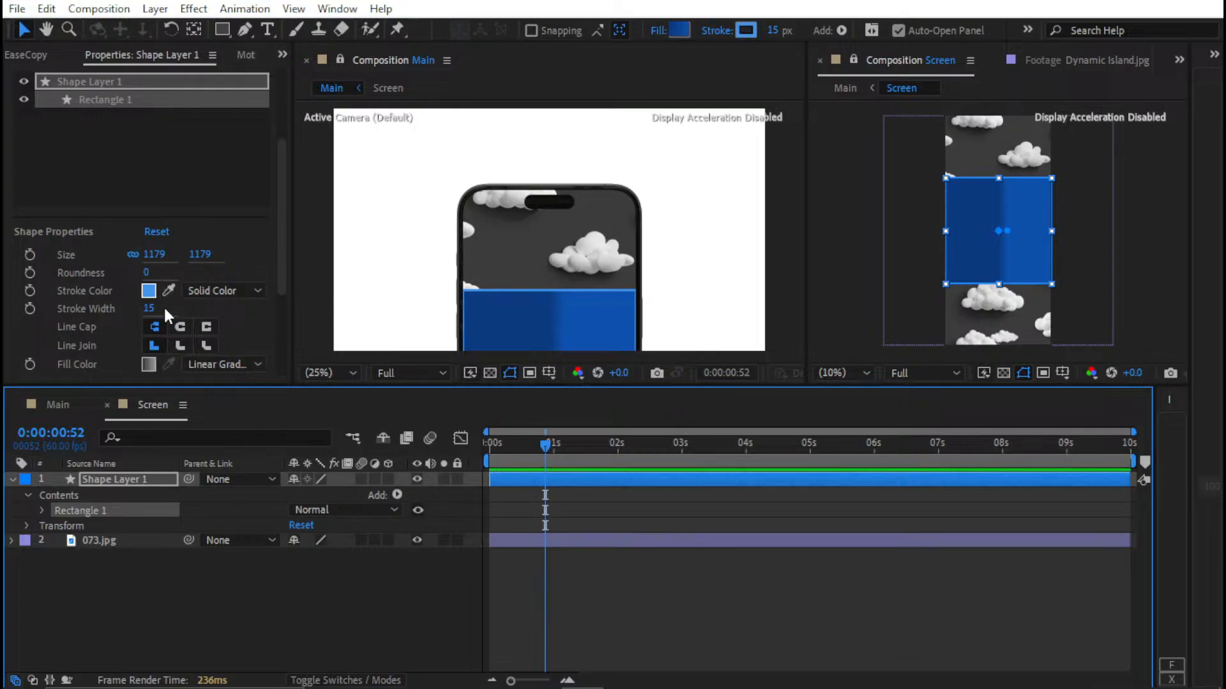
pyautogui.click(195, 291)
pyautogui.click(230, 312)
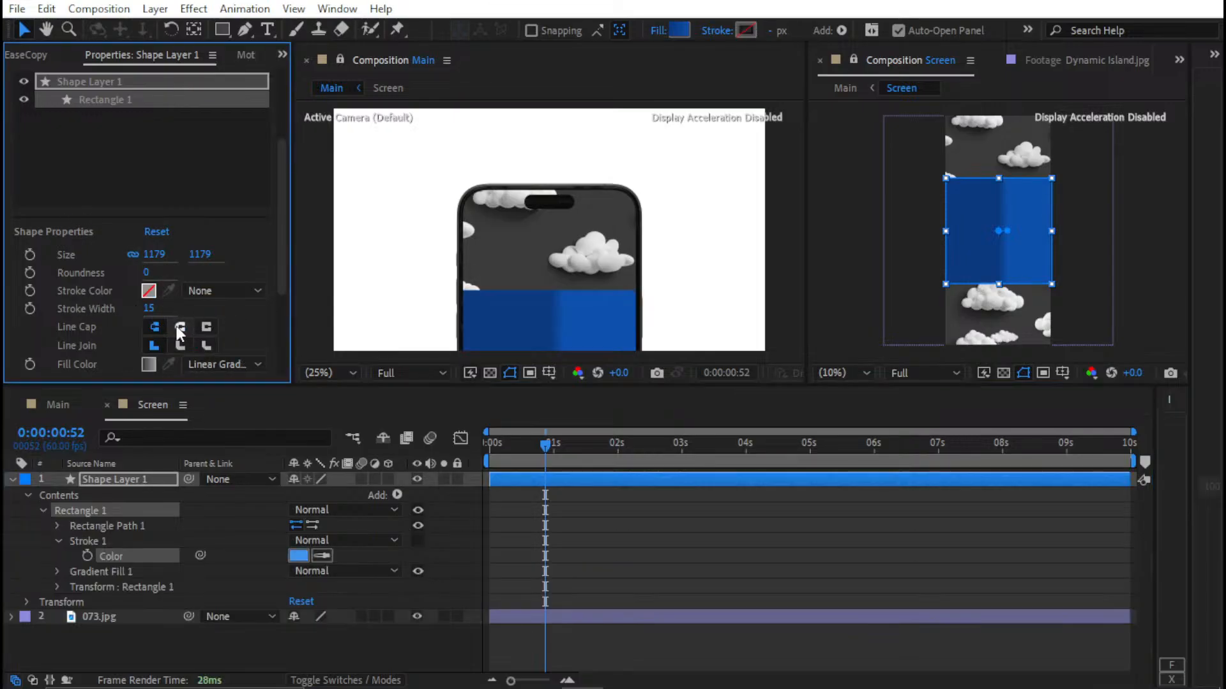
pyautogui.click(194, 363)
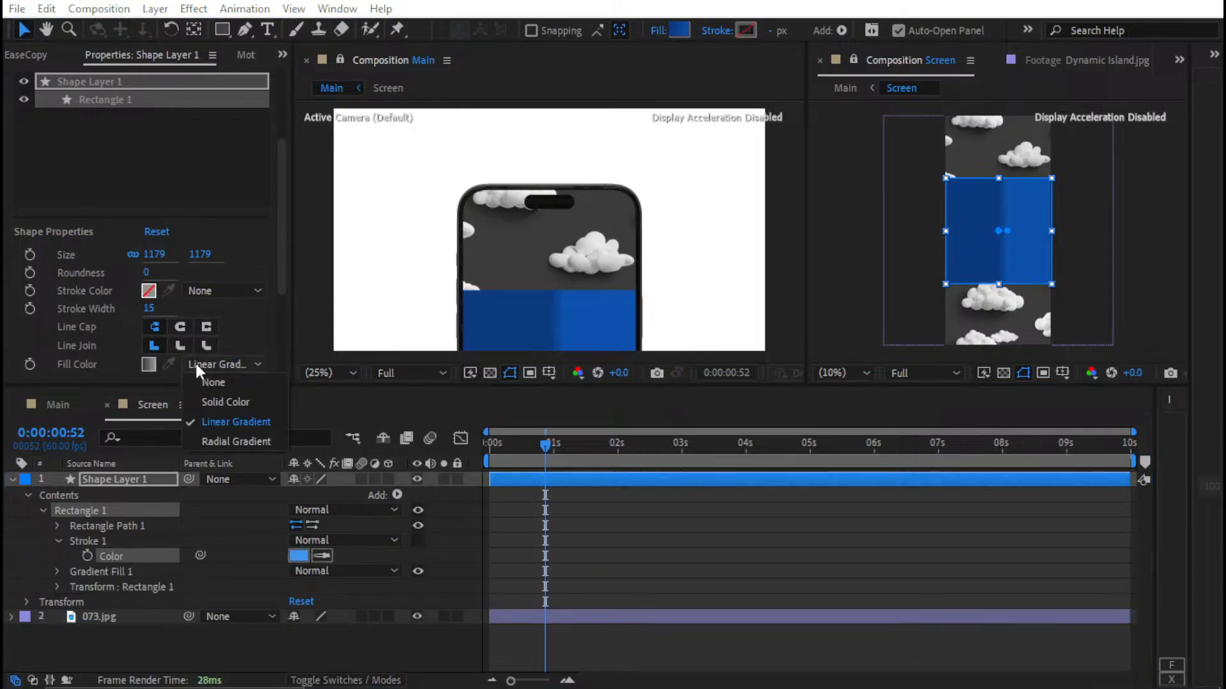
pyautogui.click(225, 403)
pyautogui.scroll(-2, 88, 339)
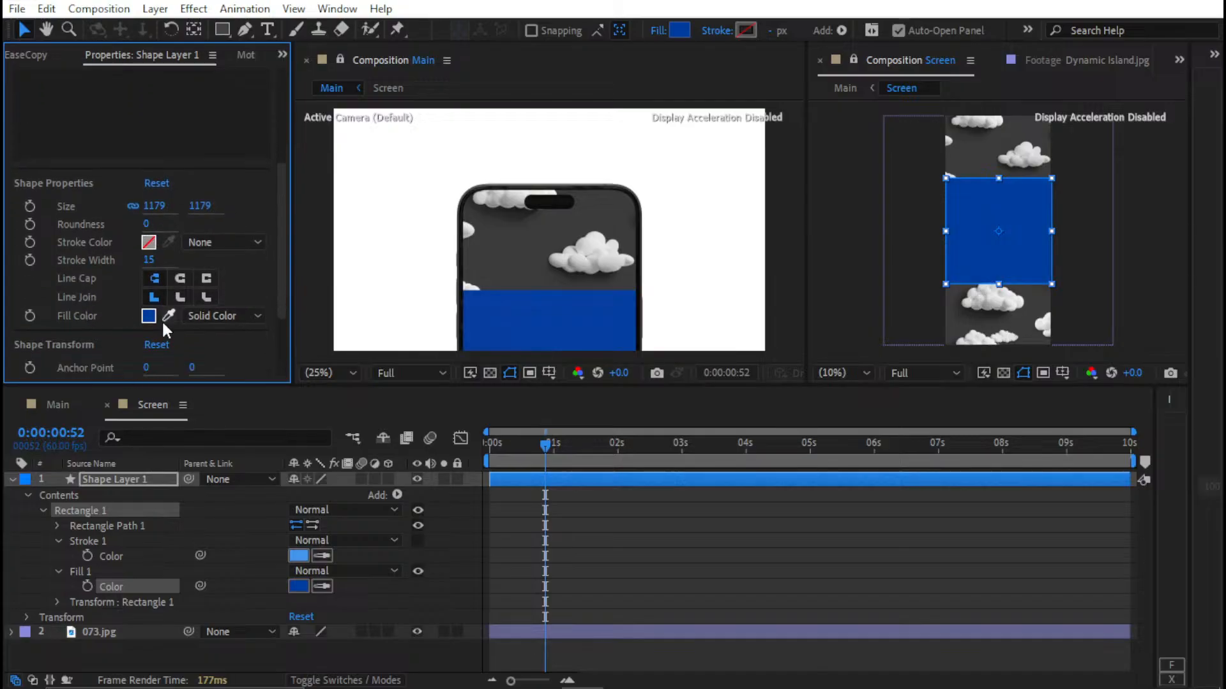
pyautogui.click(151, 317)
pyautogui.moveTo(755, 457); pyautogui.dragTo(664, 596)
pyautogui.click(1054, 373)
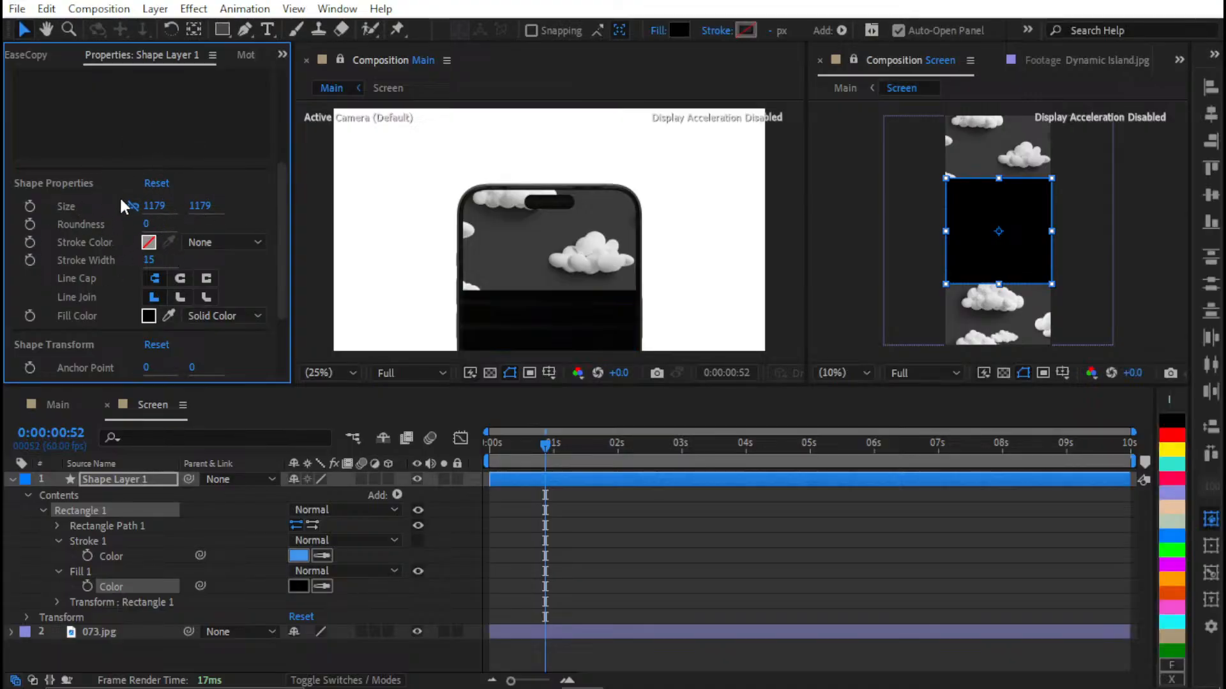
# Unlink the rectangle's size proportions and set its size to 1079 × 380
pyautogui.click(154, 205)
pyautogui.press('Right')
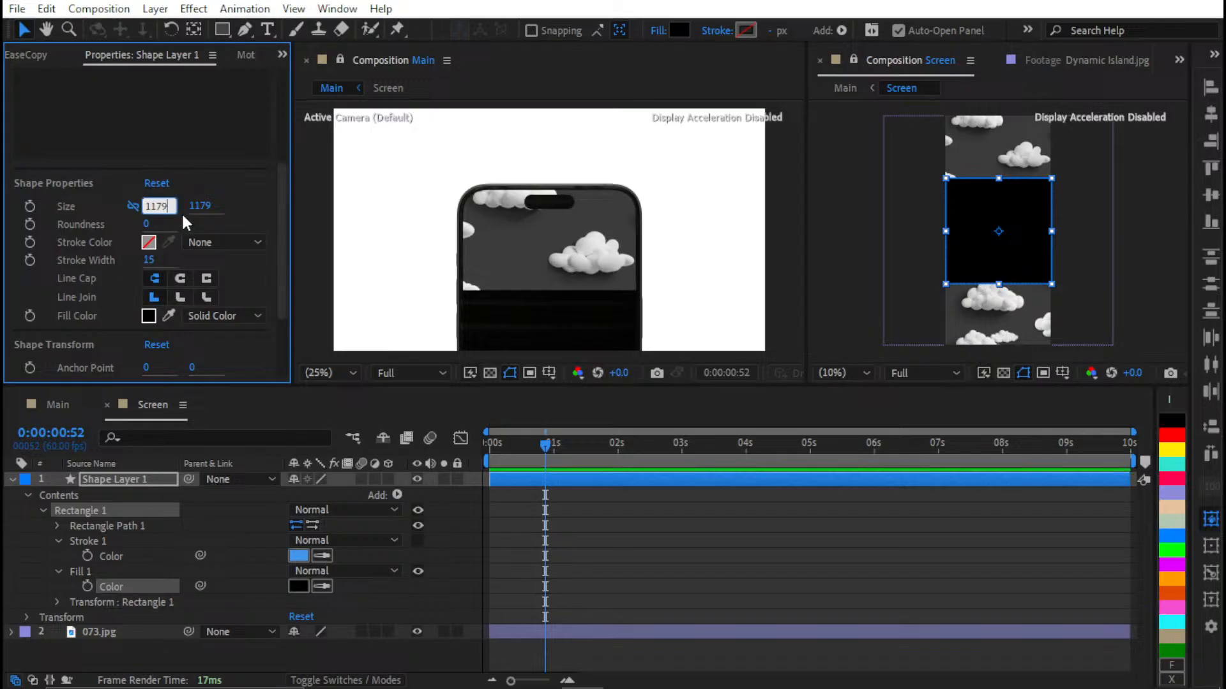
pyautogui.press('BackSpace')
pyautogui.press('BackSpace')
pyautogui.press('BackSpace')
pyautogui.write('079')
pyautogui.press('Return')
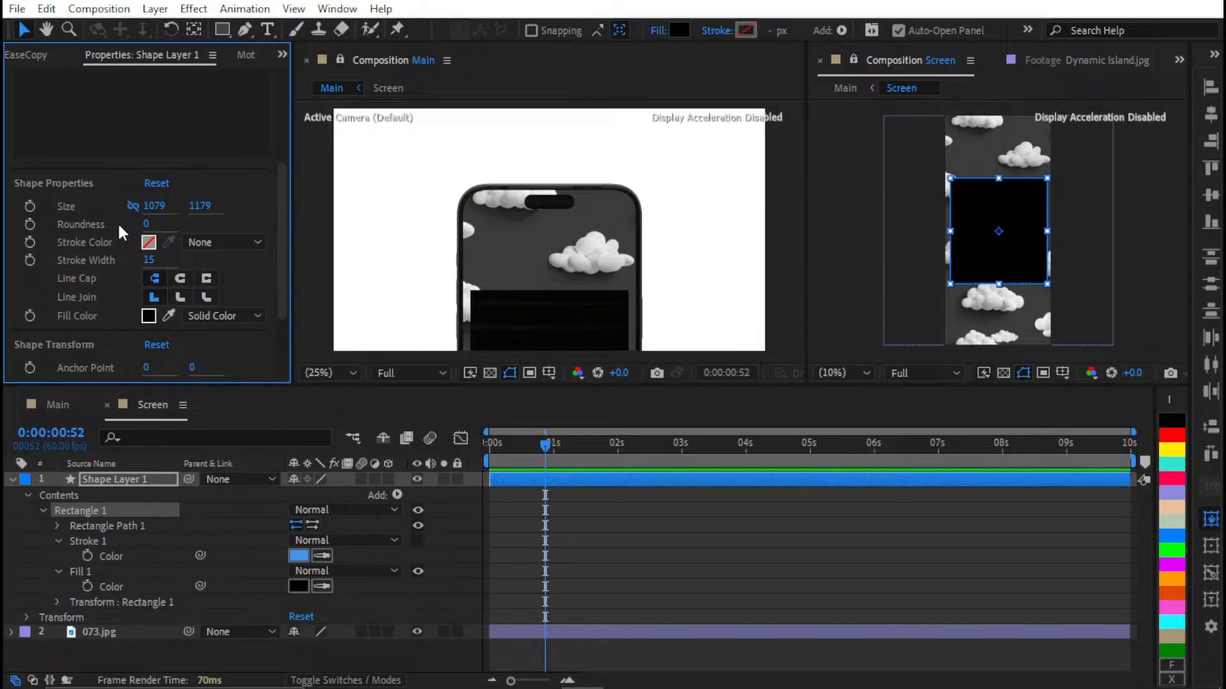
pyautogui.click(209, 211)
pyautogui.write('380')
pyautogui.press('Return')
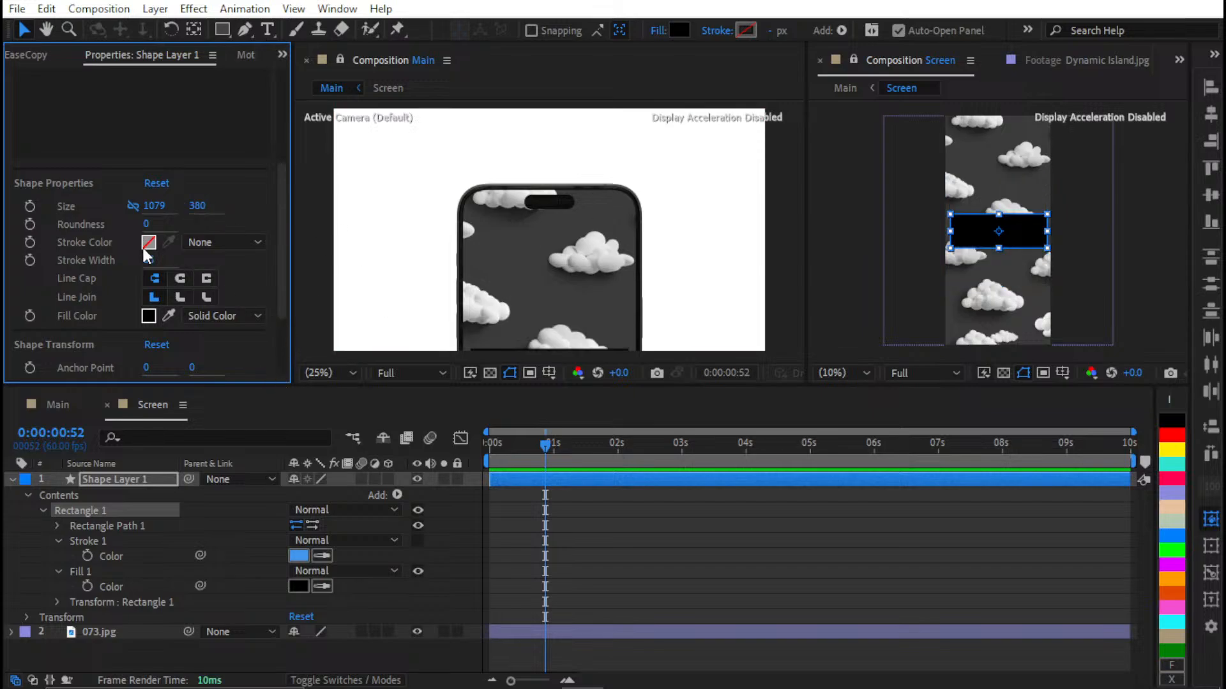
# Separate Shape Layer 1's Position property into individual X and Y dimensions
pyautogui.click(543, 517)
pyautogui.click(462, 483)
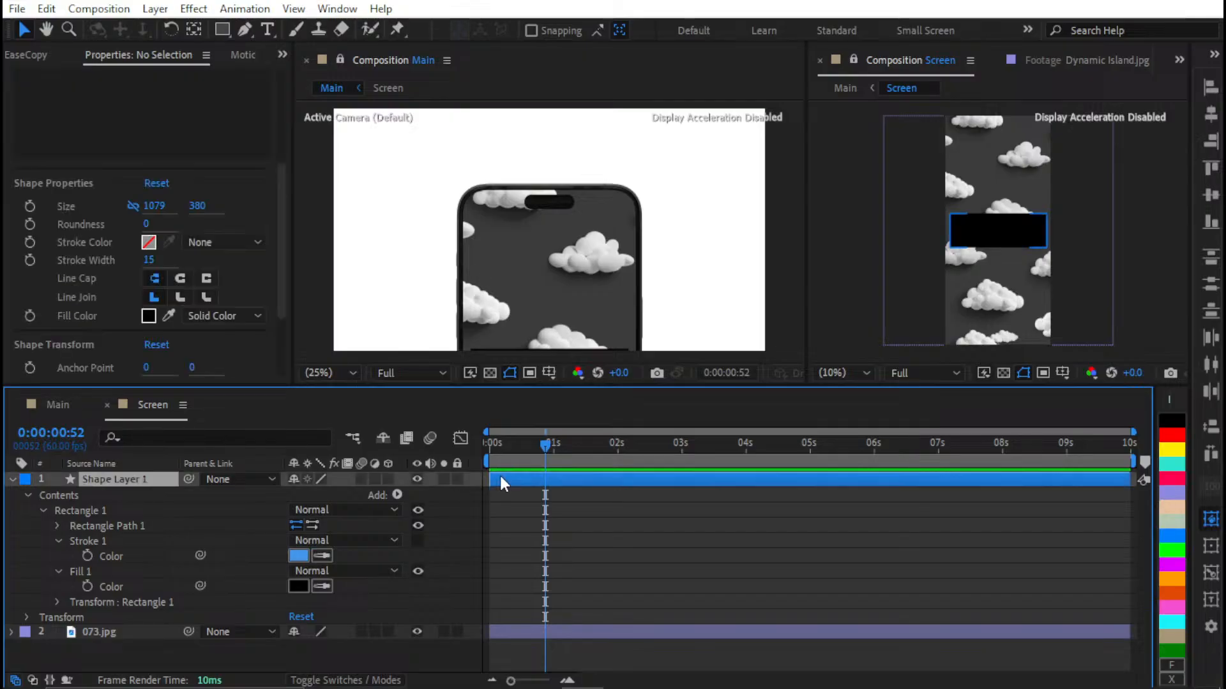
pyautogui.press('p')
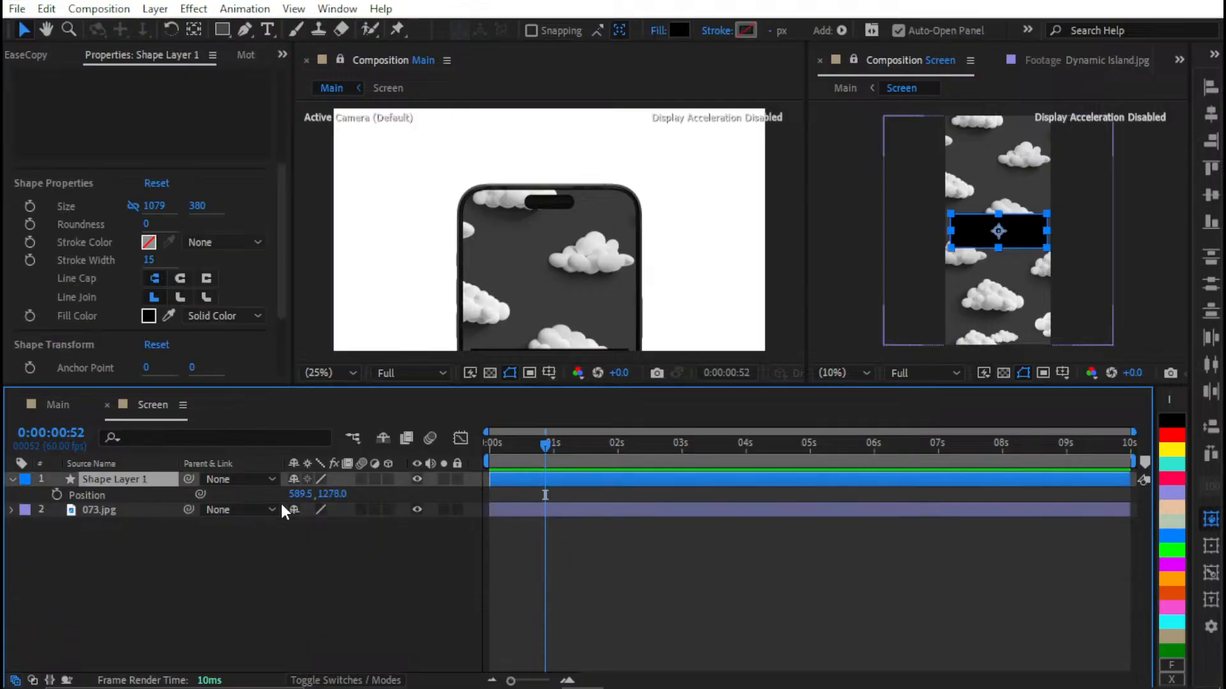
pyautogui.rightClick(148, 495)
pyautogui.click(217, 269)
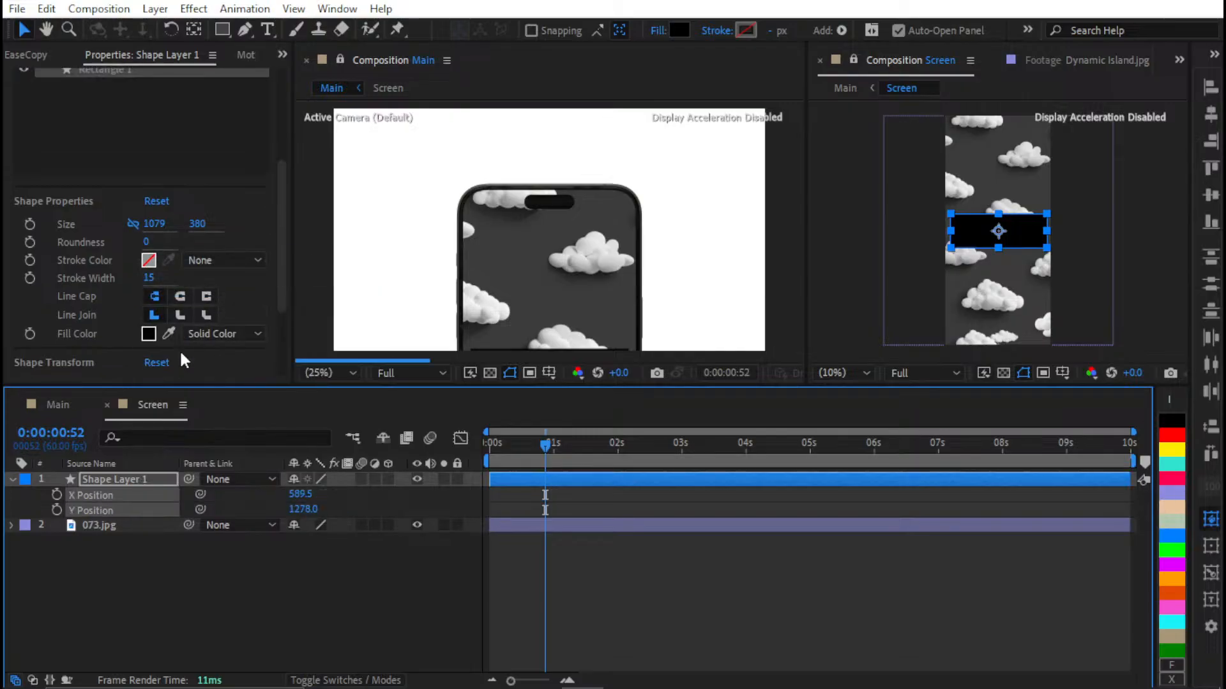
pyautogui.click(43, 549)
# Move the rectangle up towards the Dynamic Island, trying several heights and leaving its Y Position at 308
pyautogui.click(129, 511)
pyautogui.moveTo(291, 511); pyautogui.dragTo(95, 535)
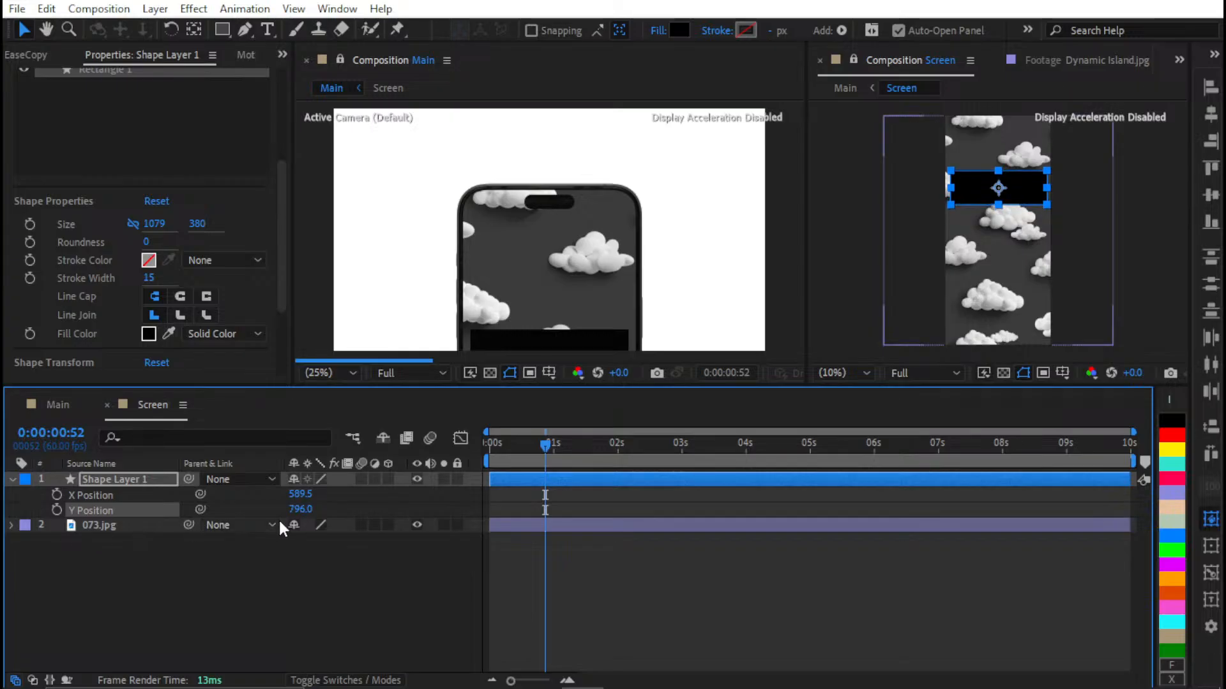
pyautogui.click(315, 514)
pyautogui.click(309, 510)
pyautogui.write('86')
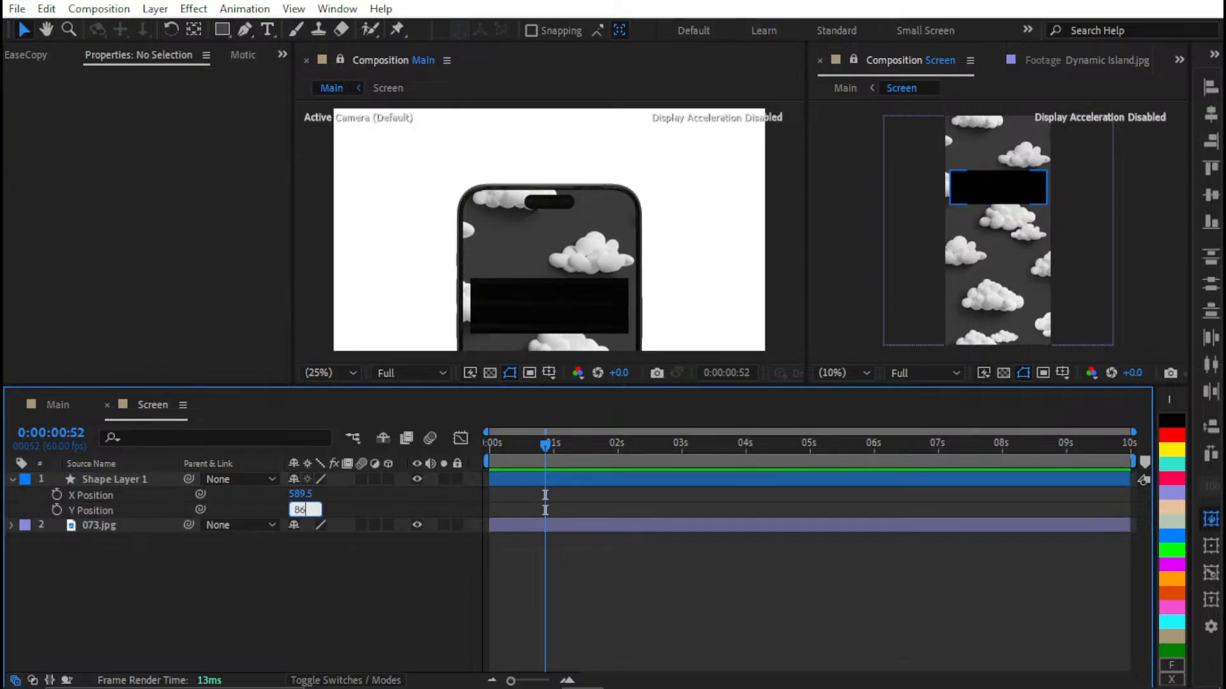
pyautogui.press('Return')
pyautogui.click(555, 597)
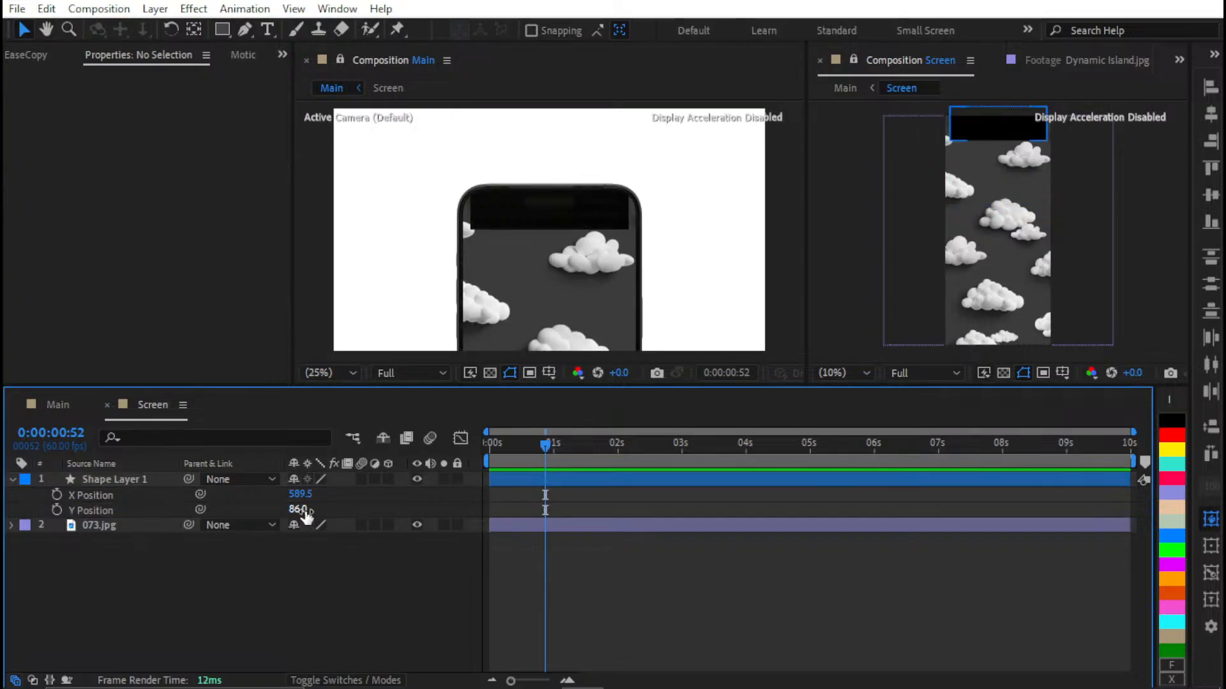
pyautogui.click(298, 509)
pyautogui.write('186')
pyautogui.press('Return')
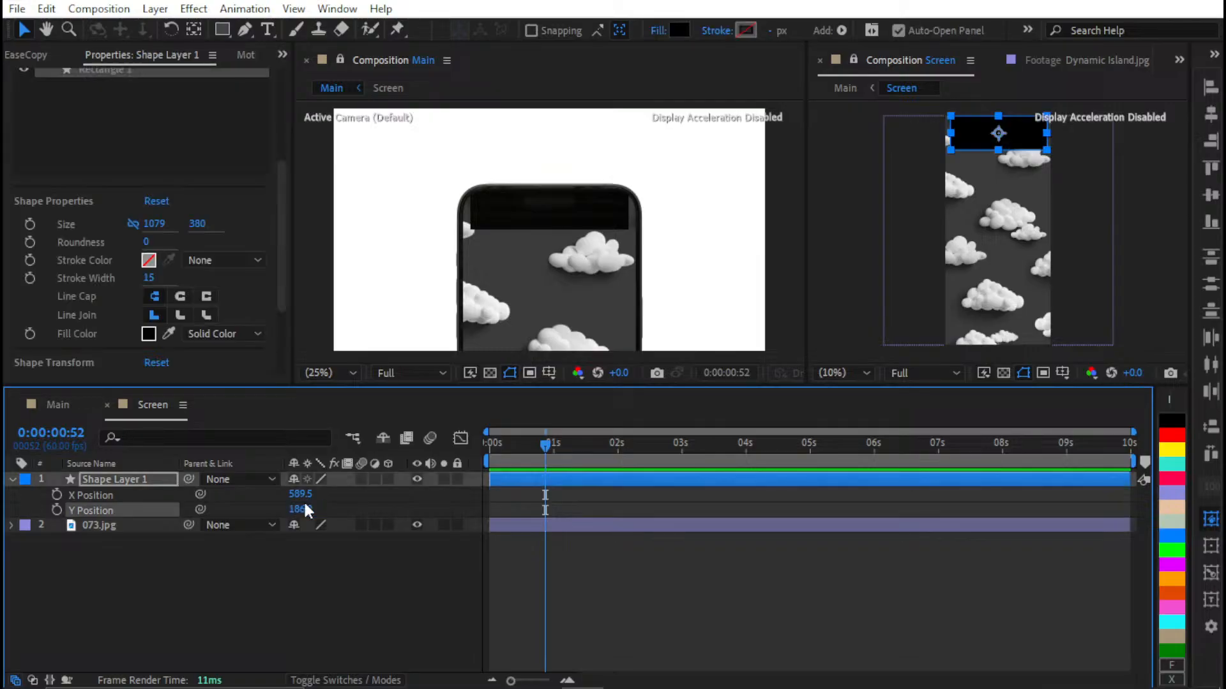
pyautogui.click(304, 510)
pyautogui.write('100')
pyautogui.press('Return')
pyautogui.moveTo(300, 509); pyautogui.dragTo(343, 515)
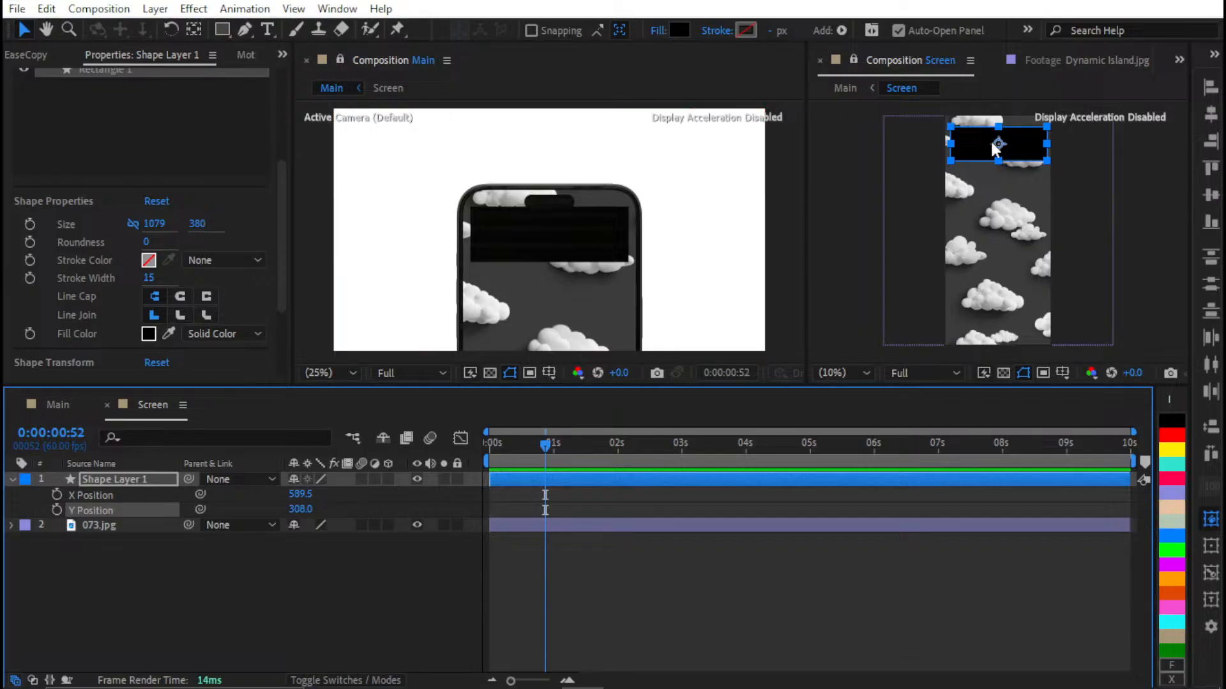
# Raise the rectangle in 10-pixel nudges to a Y Position of 248, comparing it with the island close up in Main
pyautogui.scroll(1, 992, 142)
pyautogui.moveTo(1064, 162); pyautogui.dragTo(1019, 297)
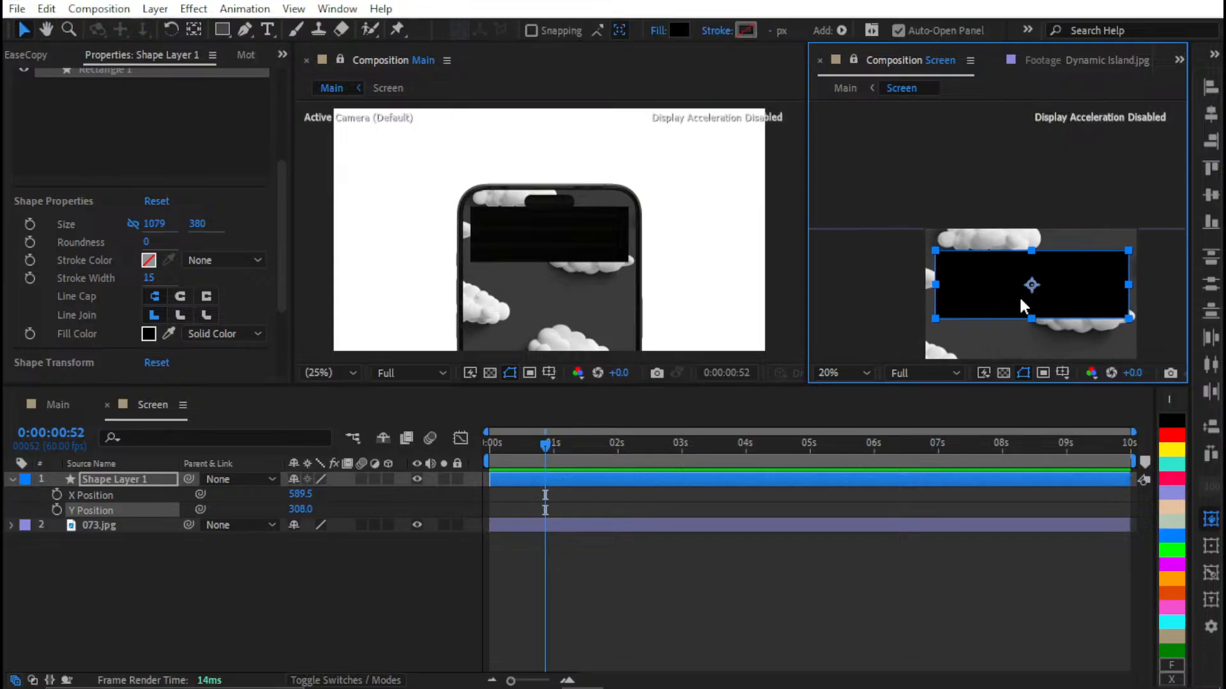
pyautogui.scroll(2, 1019, 296)
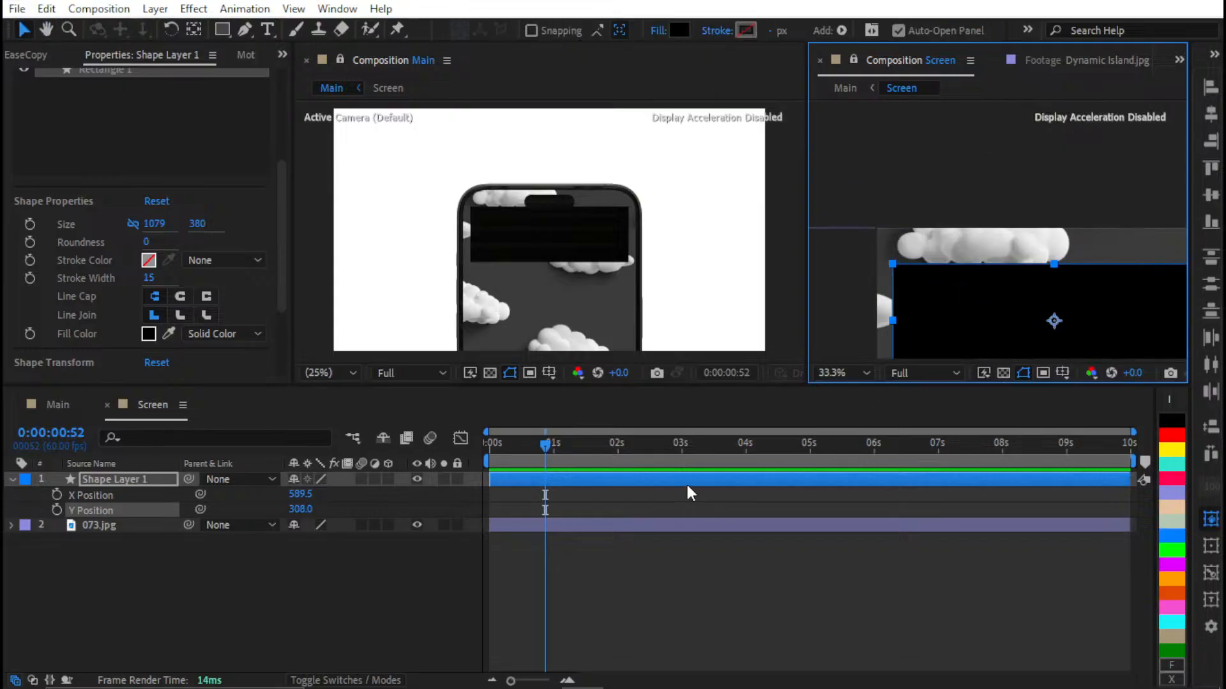
pyautogui.hotkey('shift', 'Up')
pyautogui.hotkey('shift', 'Up')
pyautogui.hotkey('shift', 'Up')
pyautogui.scroll(2, 554, 212)
pyautogui.moveTo(555, 211); pyautogui.dragTo(575, 248)
pyautogui.scroll(2, 554, 260)
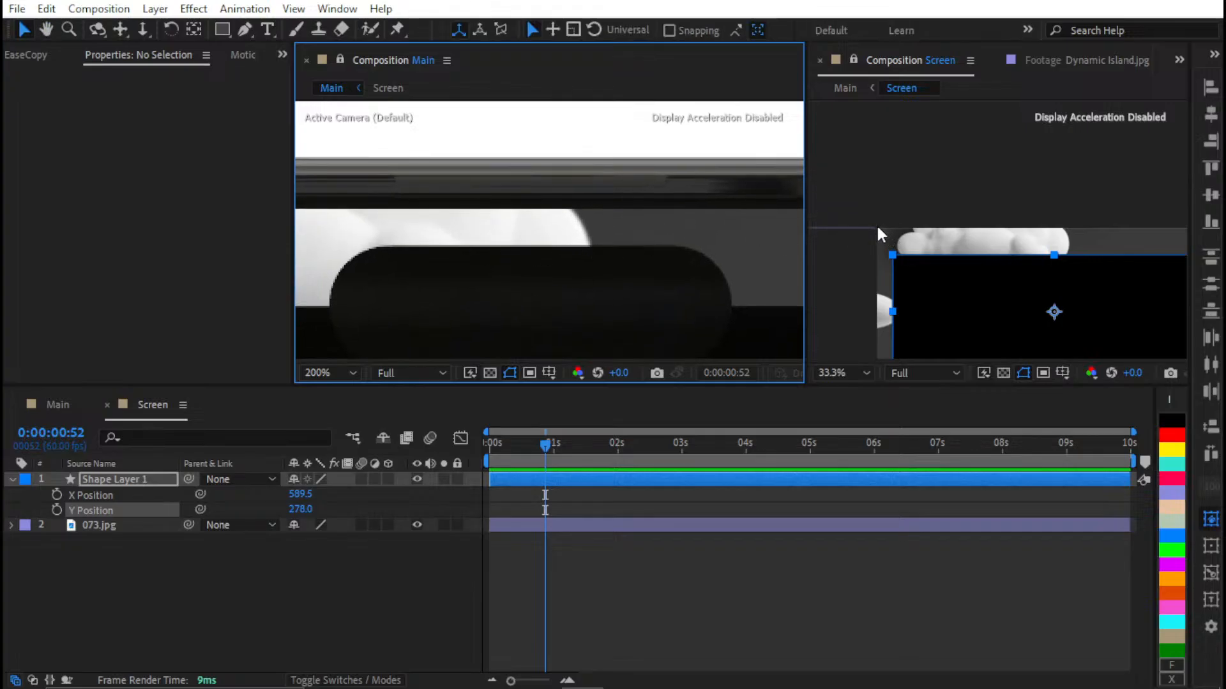
pyautogui.click(545, 510)
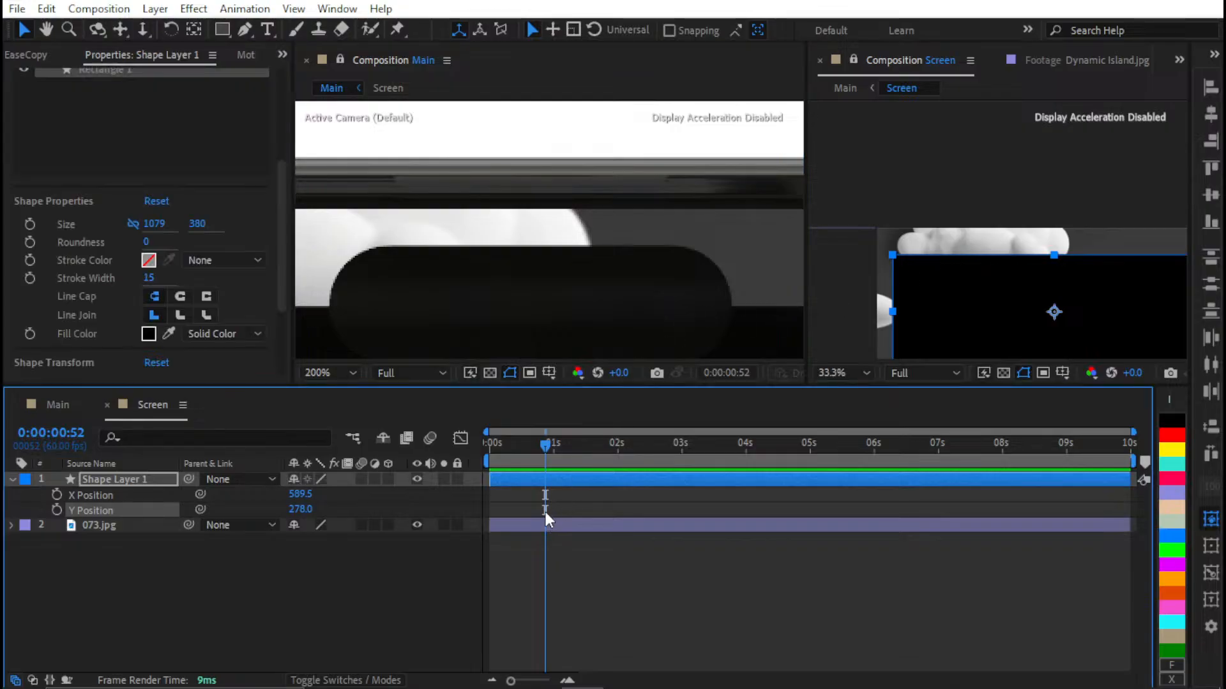
pyautogui.click(577, 478)
pyautogui.hotkey('shift', 'Up')
pyautogui.hotkey('shift', 'Up')
pyautogui.hotkey('shift', 'Up')
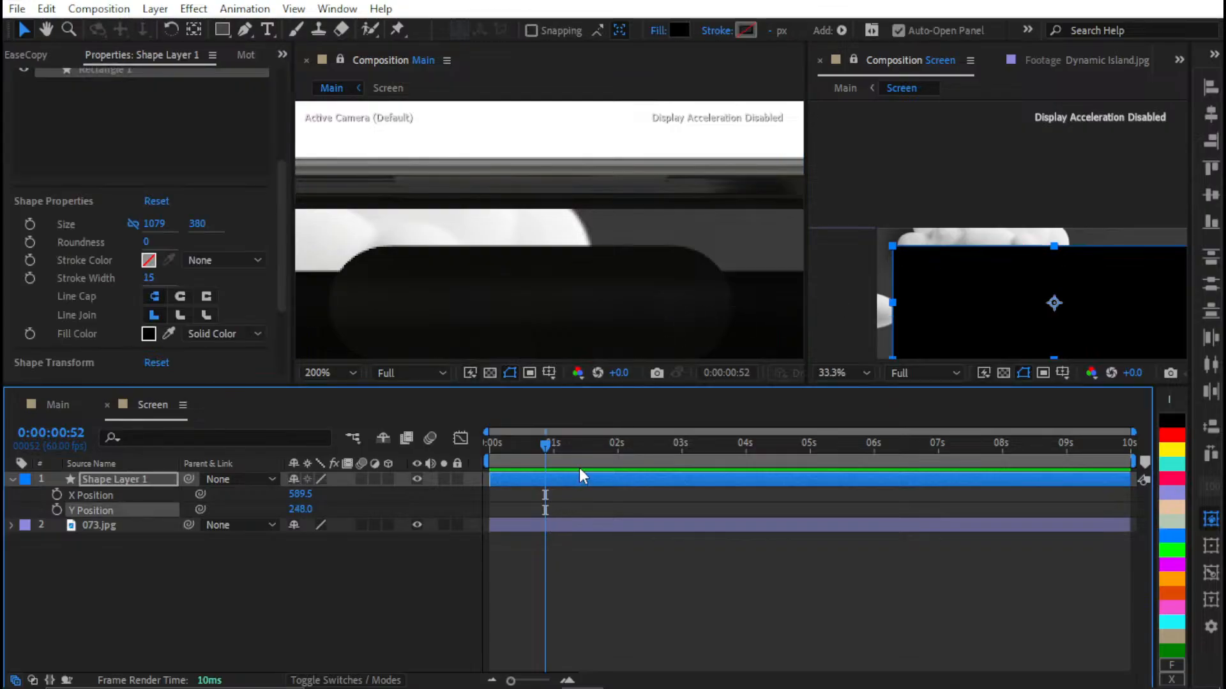
# Align the rectangle's upper edge with the top of the Dynamic Island by nudging its Y Position to 227
pyautogui.scroll(-1, 576, 275)
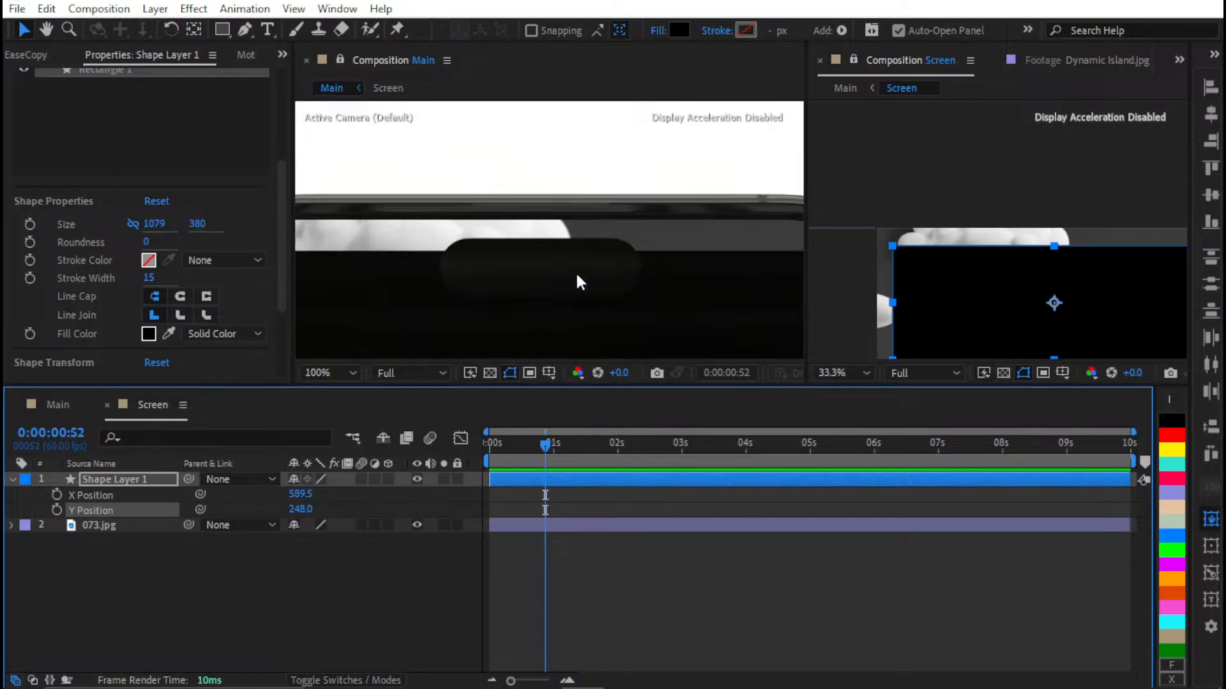
pyautogui.hotkey('shift', 'Up')
pyautogui.hotkey('shift', 'Up')
pyautogui.hotkey('shift', 'Up')
pyautogui.press('Down')
pyautogui.press('Down')
pyautogui.press('Down')
pyautogui.press('Down')
pyautogui.press('Down')
pyautogui.press('Down')
pyautogui.press('Down')
pyautogui.press('Down')
pyautogui.press('Down')
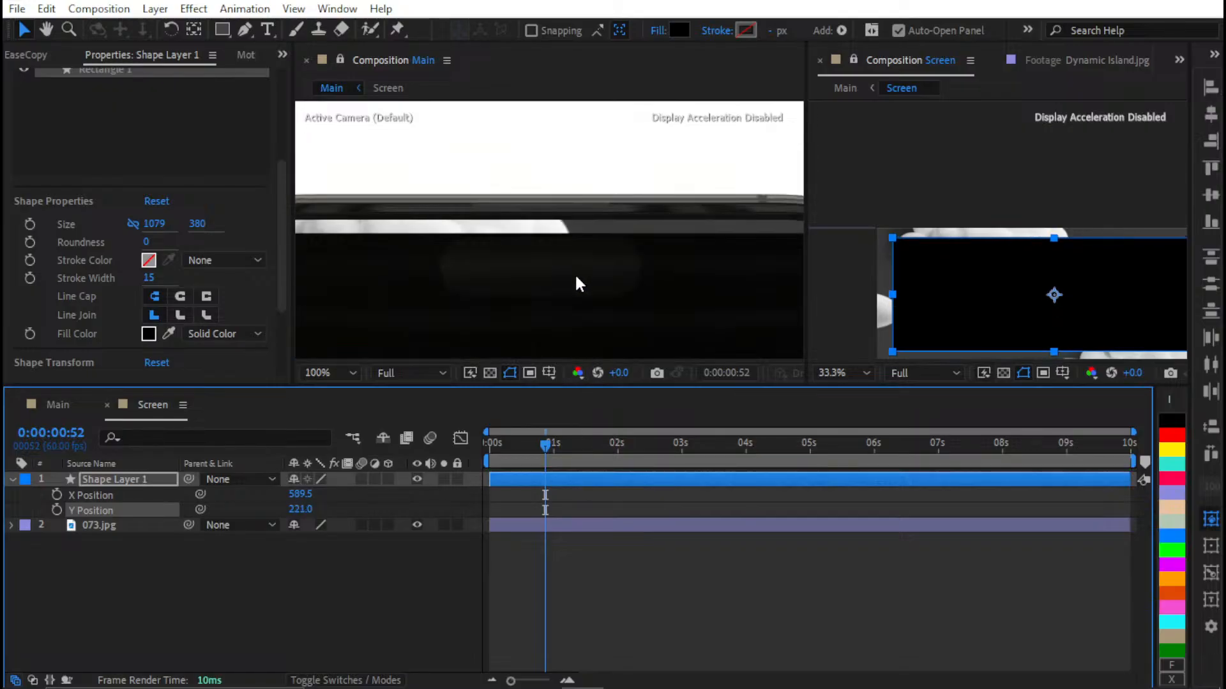
# Change the rectangle's fill to red FF0000 for contrast against the black island
pyautogui.click(677, 31)
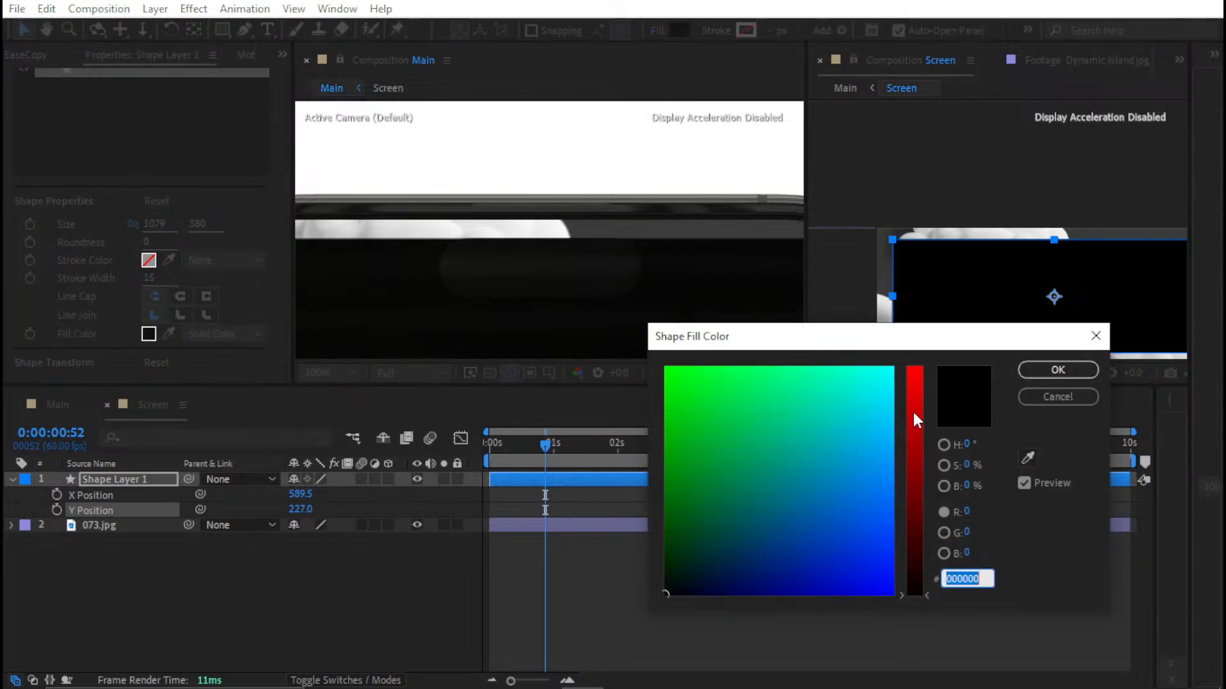
pyautogui.moveTo(913, 408); pyautogui.dragTo(914, 351)
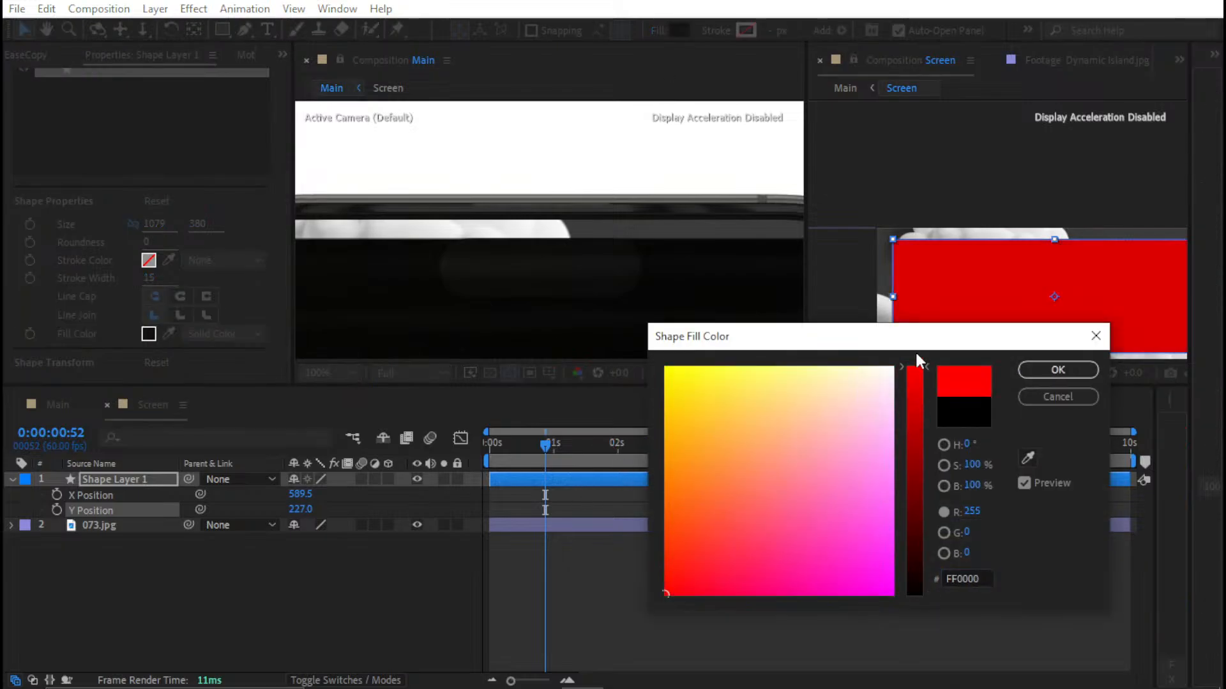
pyautogui.click(1057, 370)
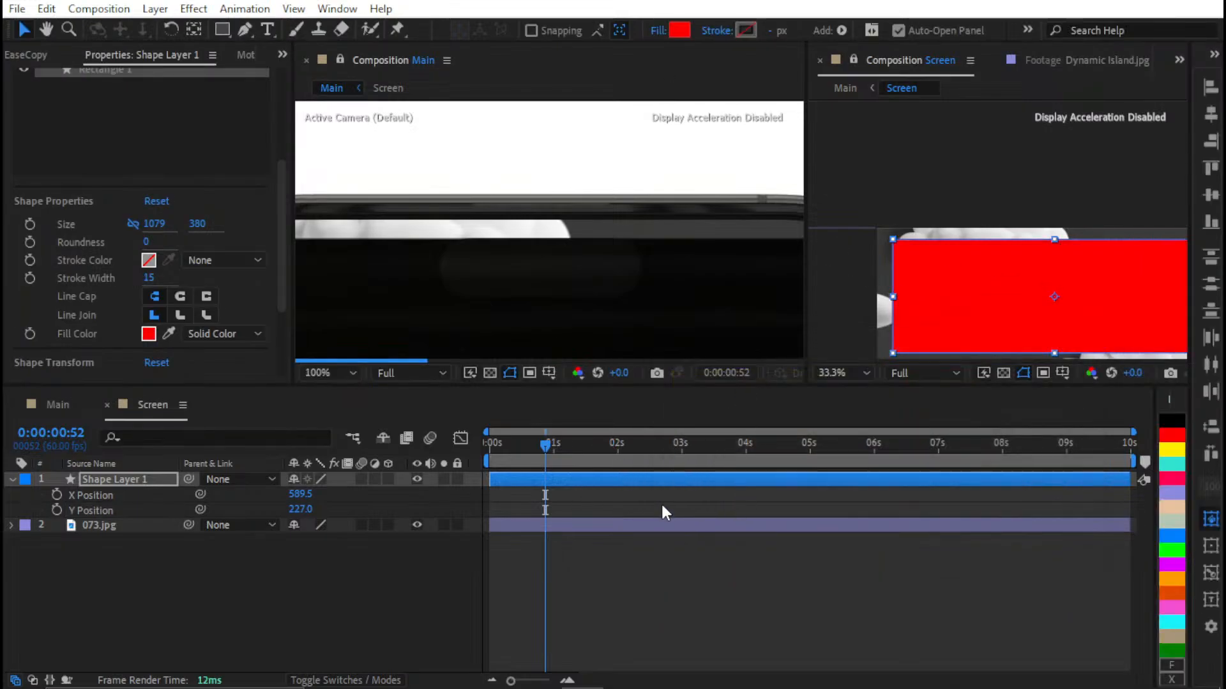
# Try lowering the rectangle to a Y Position of 230 against the island's upper edge, then return it to 227
pyautogui.click(578, 262)
pyautogui.scroll(2, 550, 224)
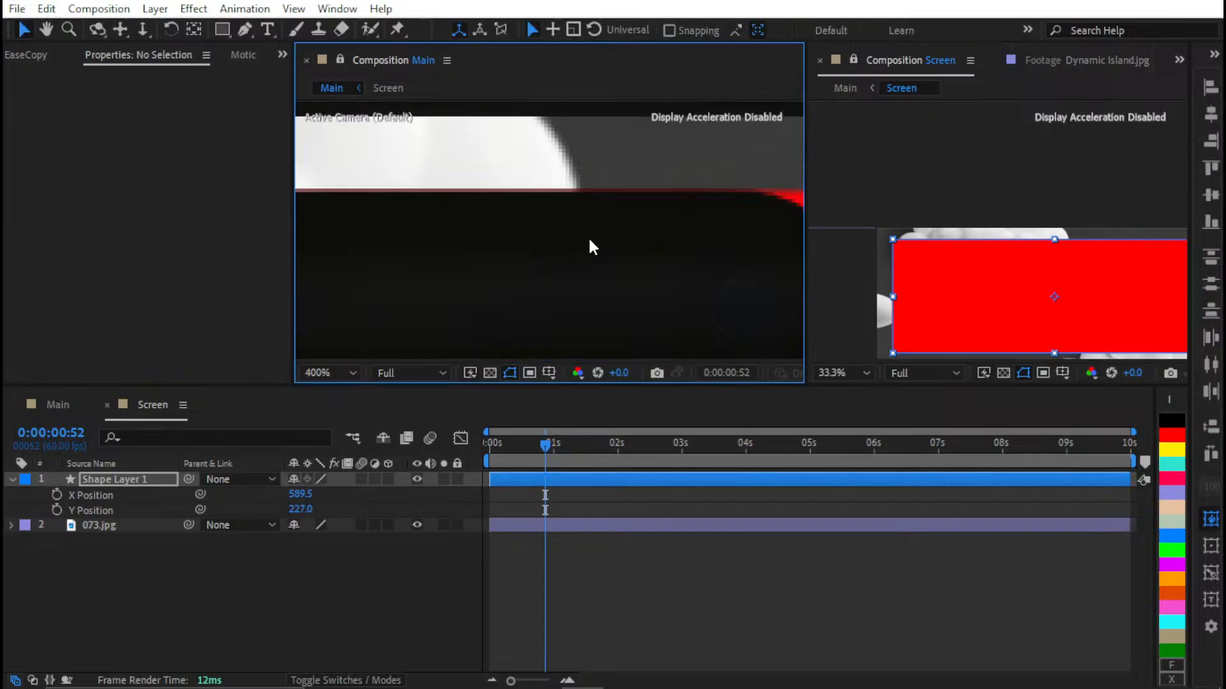
pyautogui.click(588, 479)
pyautogui.press('Down')
pyautogui.press('Down')
pyautogui.press('Down')
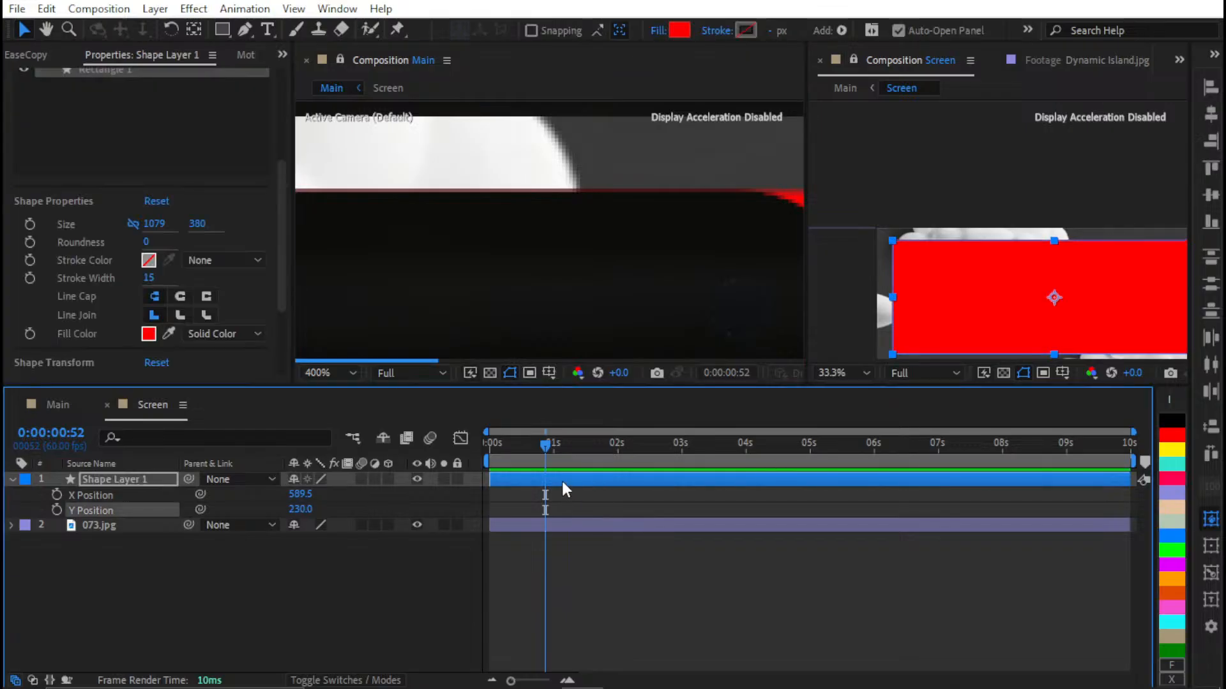
pyautogui.press('Up')
pyautogui.press('Up')
pyautogui.press('Up')
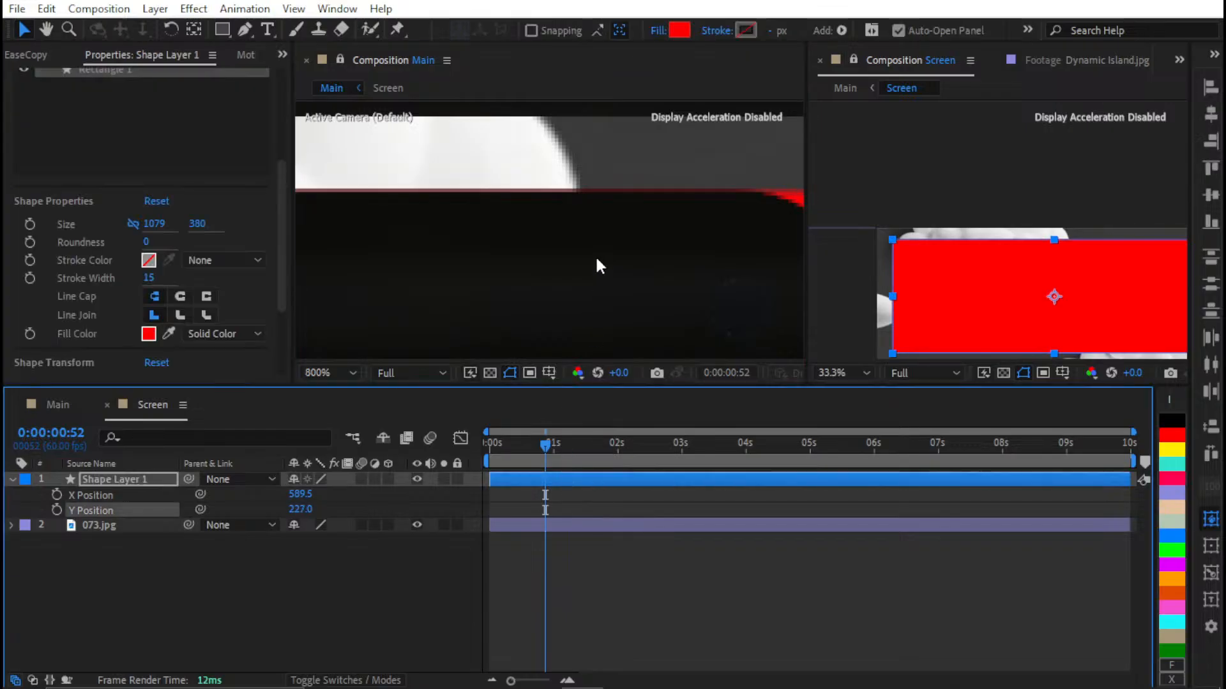
# Fine-tune the rectangle's Y Position to 228 in sub-pixel nudges, matching its edge to the island's top at close zoom
pyautogui.click(632, 255)
pyautogui.scroll(7, 976, 265)
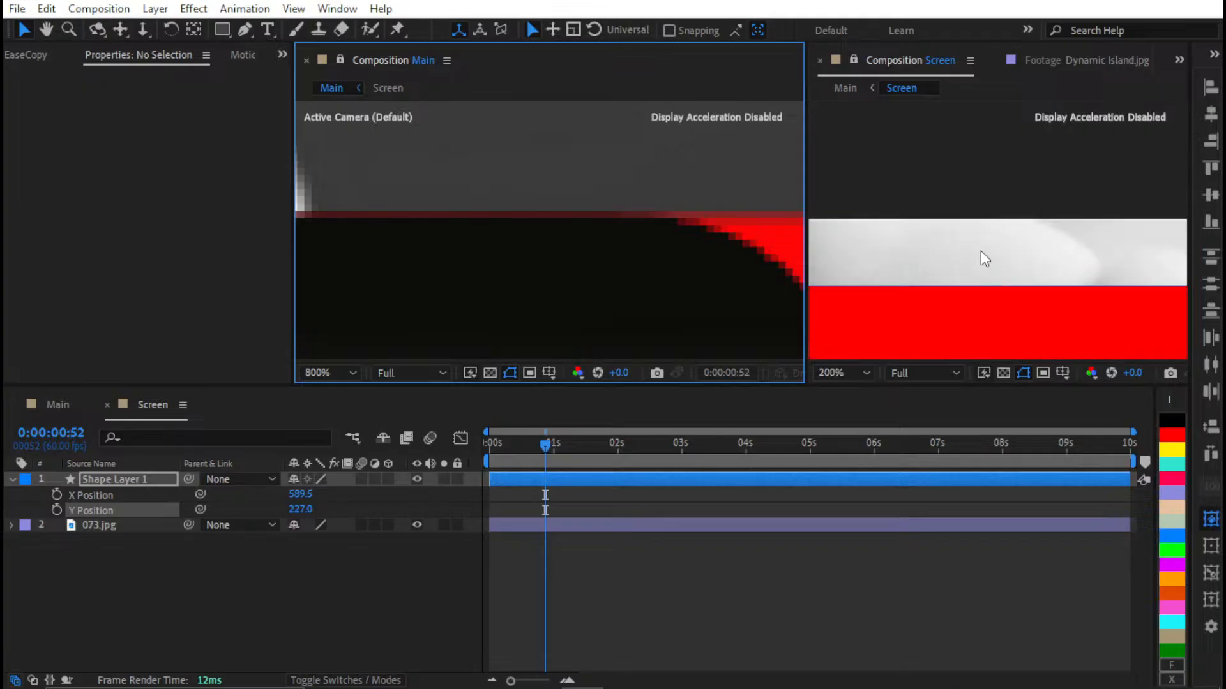
pyautogui.click(979, 265)
pyautogui.press('Down')
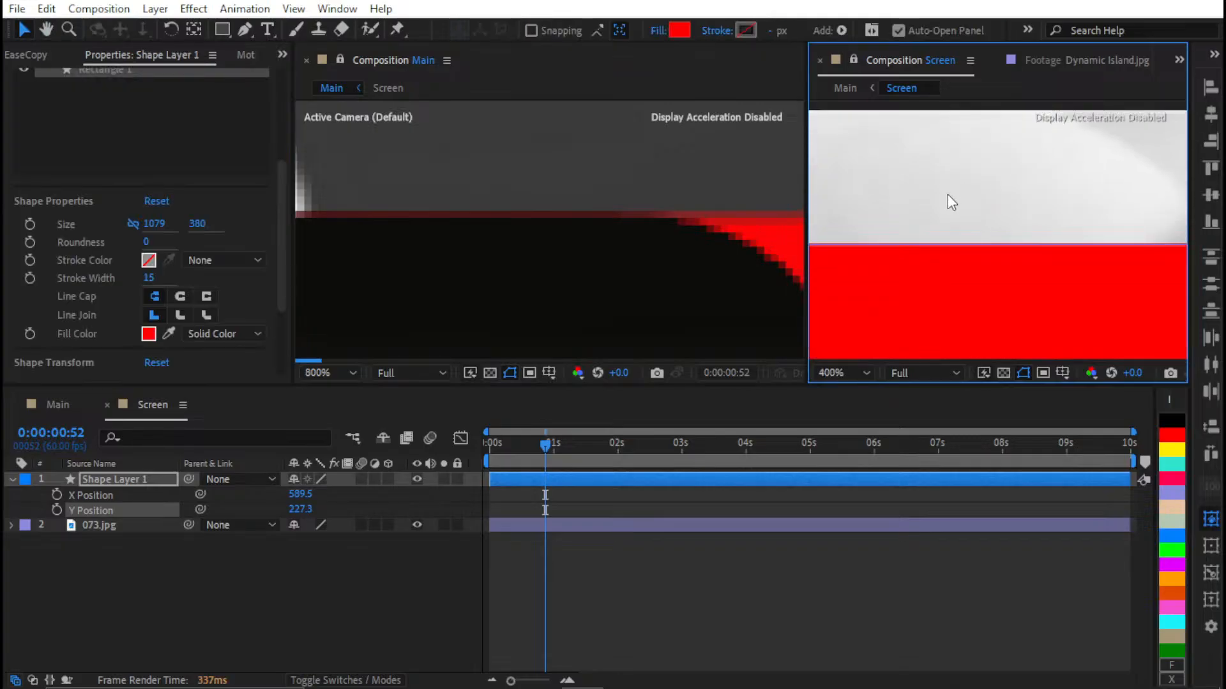
pyautogui.press('Down')
pyautogui.press('Down')
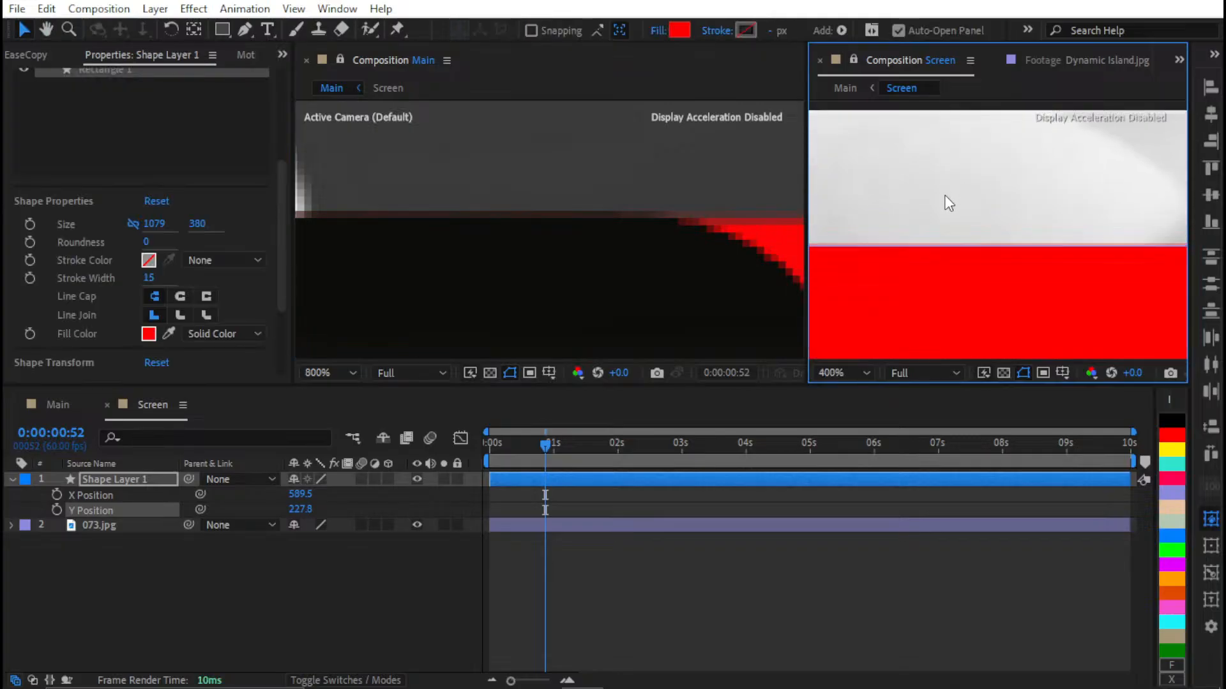
pyautogui.press('Down')
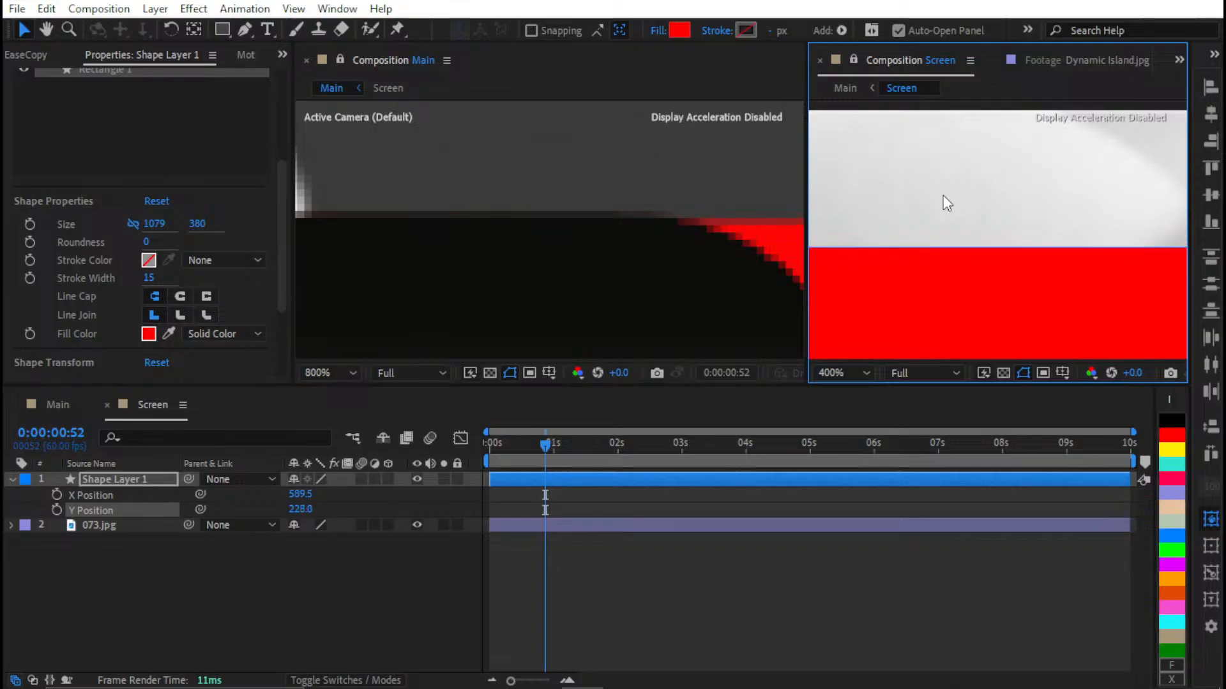
# Change the rectangle's fill from red to black and fit the Main composition in its view
pyautogui.hotkey('shift', '/')
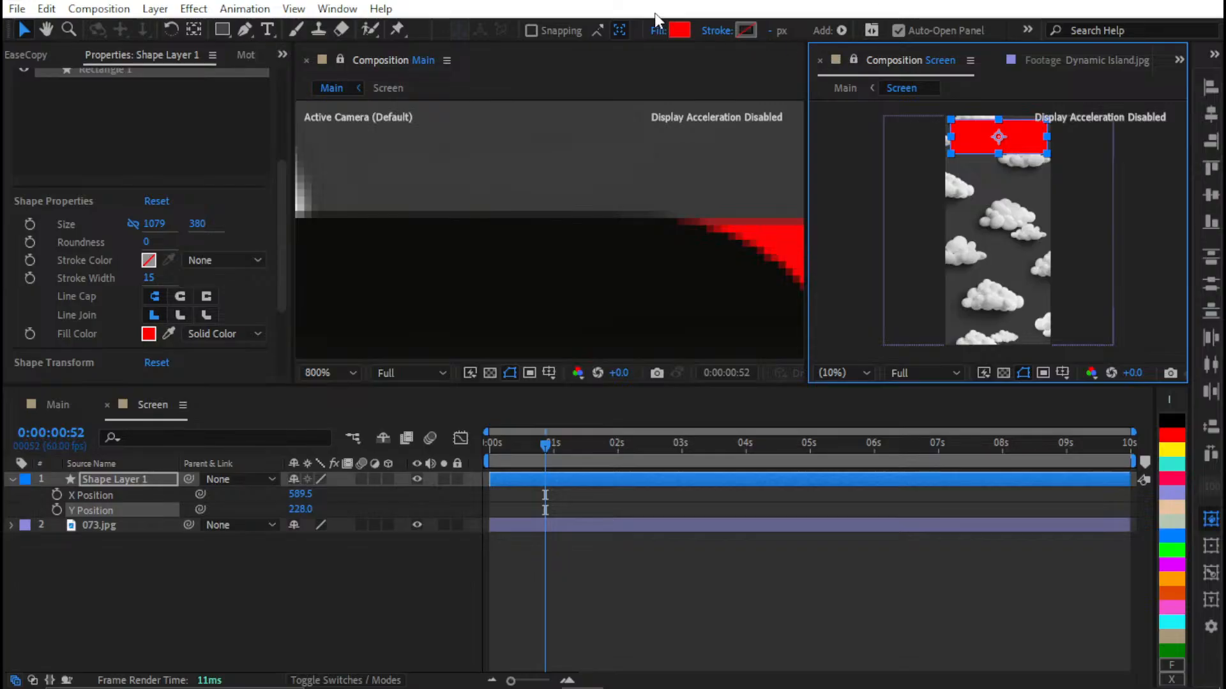
pyautogui.click(678, 30)
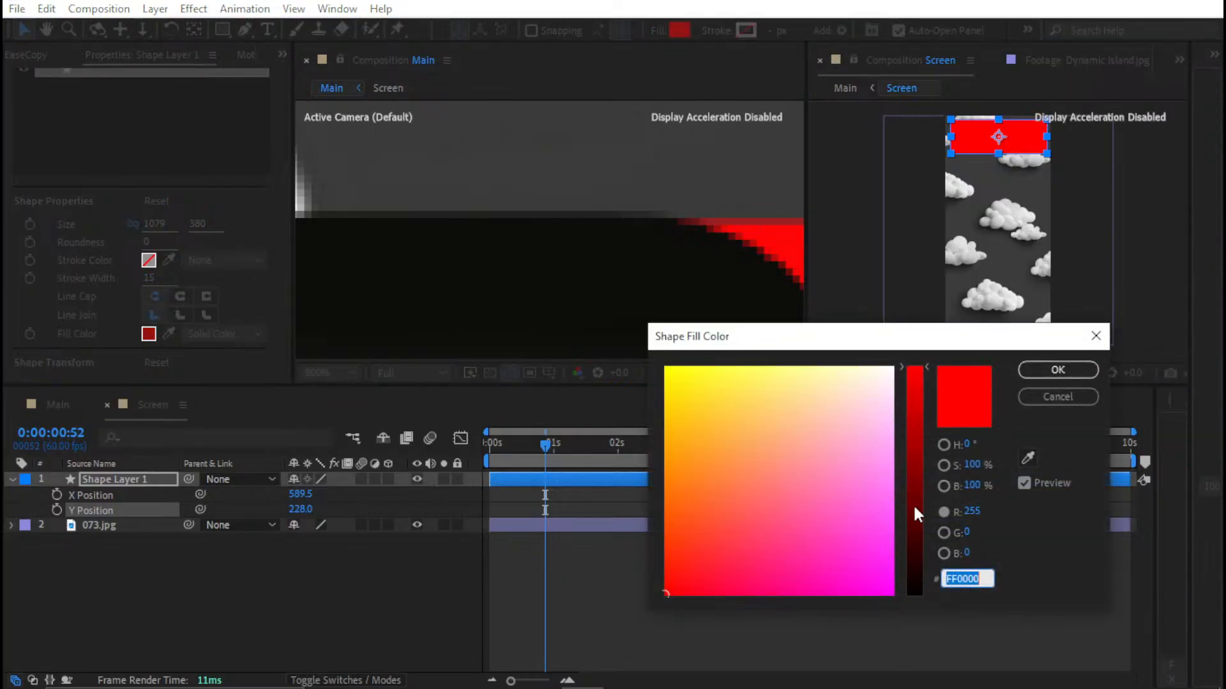
pyautogui.moveTo(916, 511); pyautogui.dragTo(914, 623)
pyautogui.press('Return')
pyautogui.click(624, 562)
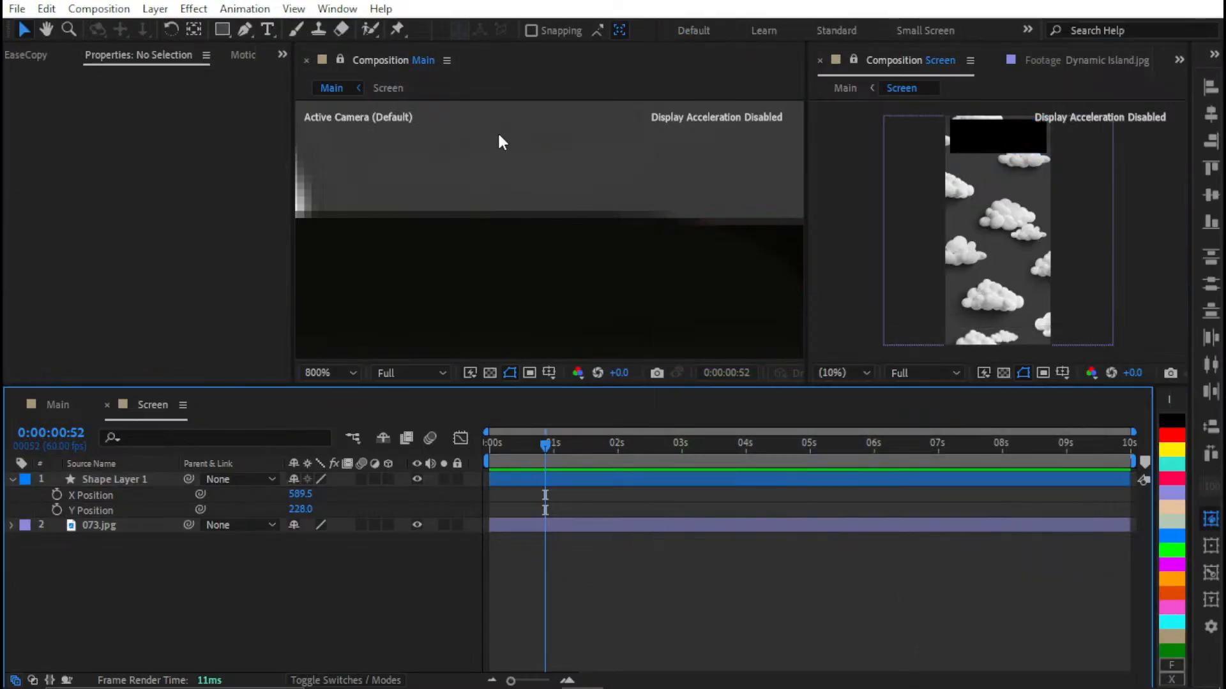
pyautogui.click(577, 274)
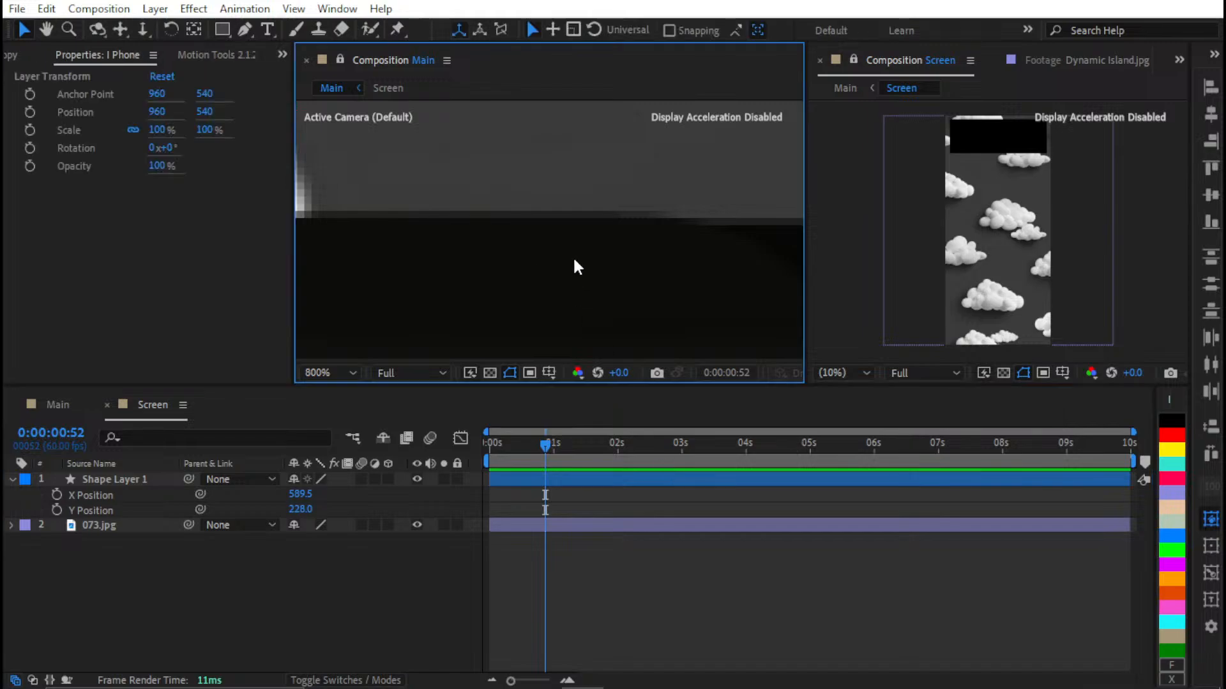
pyautogui.hotkey('shift', '/')
# Round the corners of the black rectangle on Shape Layer 1 with a Roundness of 120
pyautogui.click(951, 228)
pyautogui.scroll(5, 967, 217)
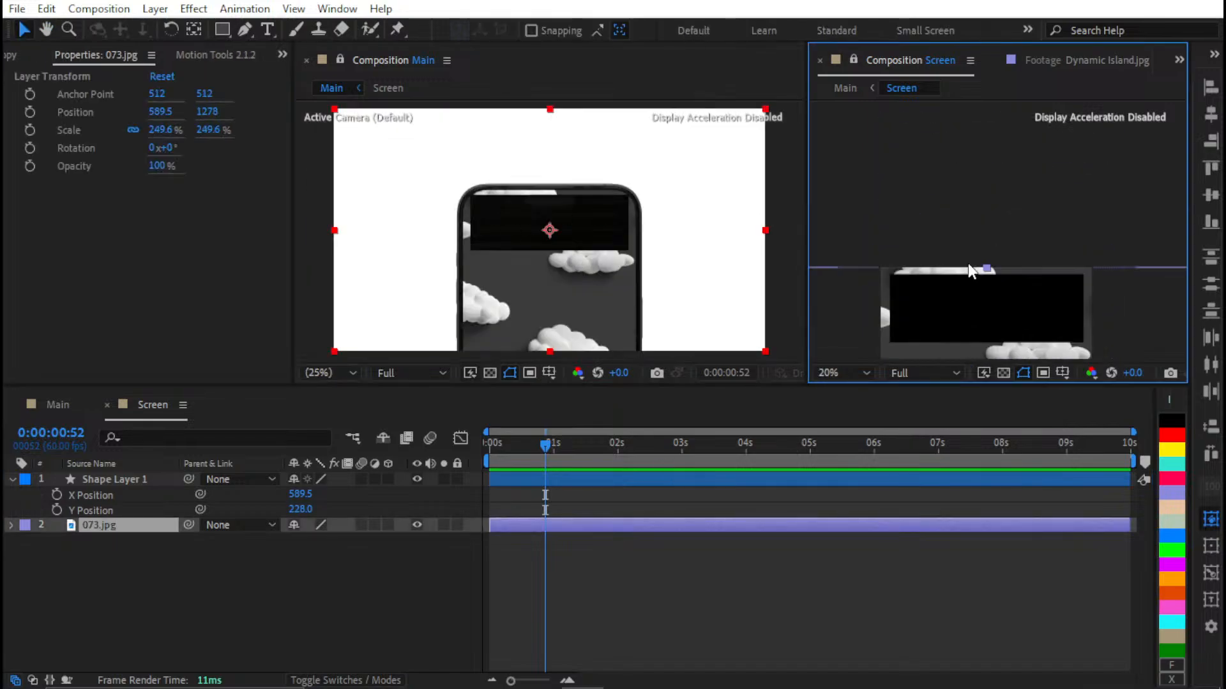
pyautogui.scroll(2, 938, 221)
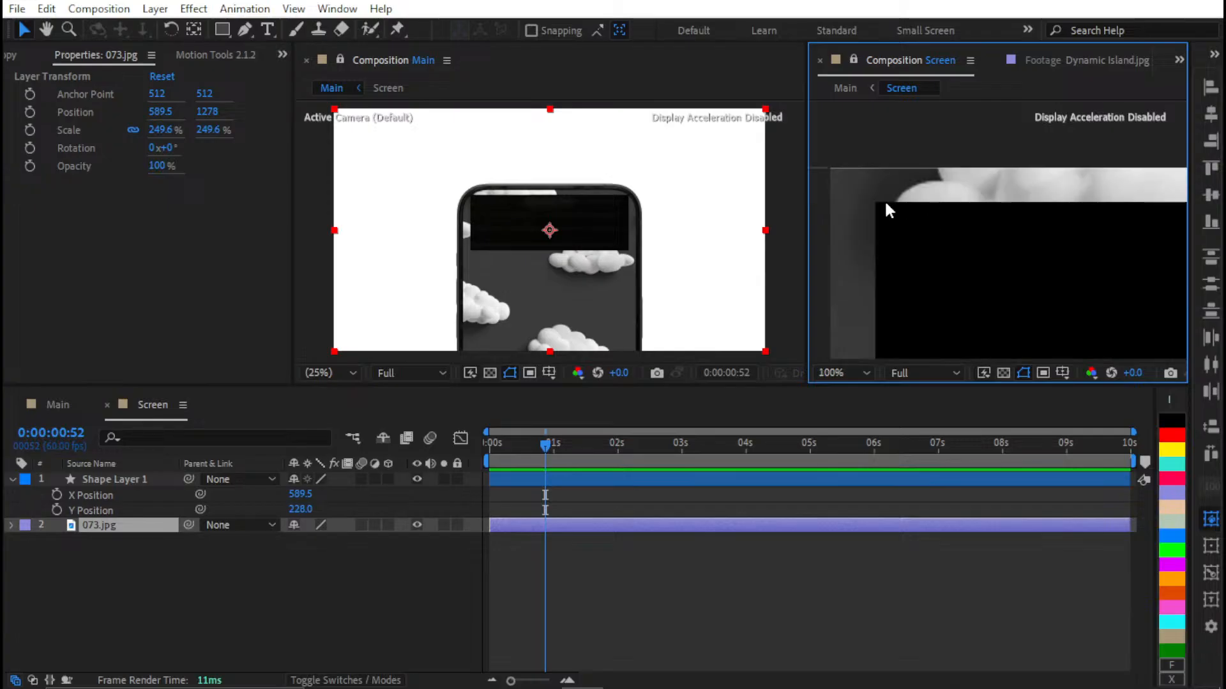
pyautogui.moveTo(883, 203); pyautogui.dragTo(953, 203)
pyautogui.scroll(2, 390, 179)
pyautogui.moveTo(476, 190); pyautogui.dragTo(535, 187)
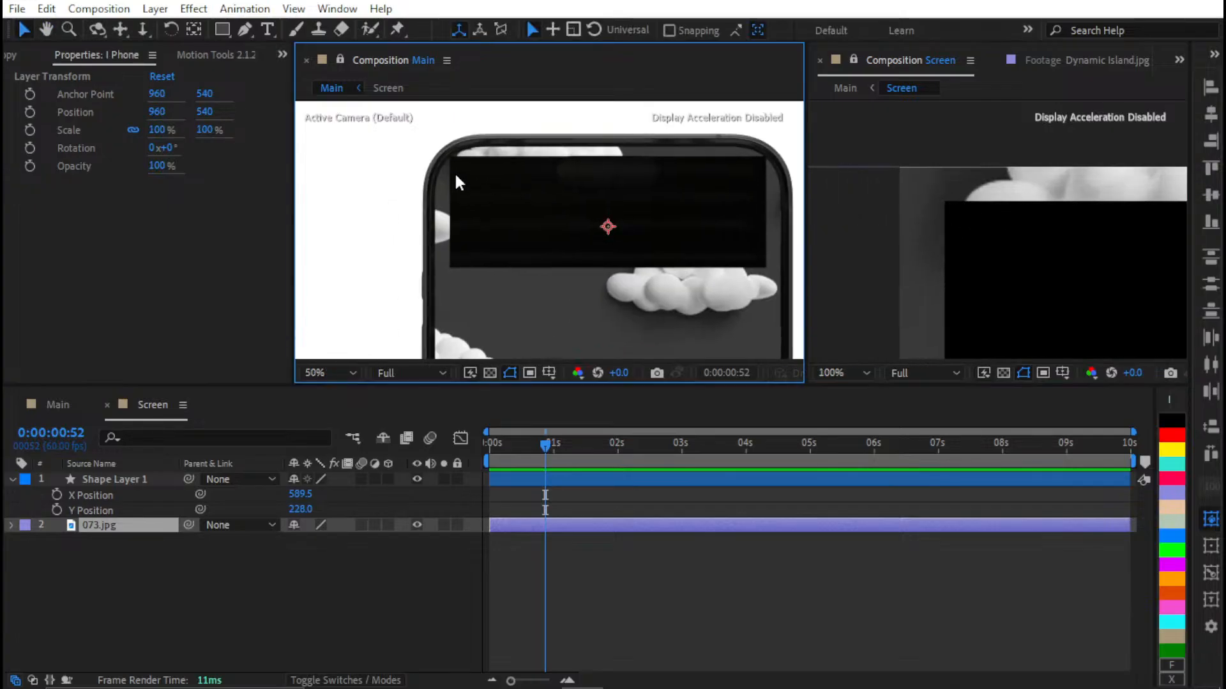
pyautogui.scroll(1, 457, 180)
pyautogui.scroll(-1, 470, 238)
pyautogui.moveTo(472, 238); pyautogui.dragTo(477, 274)
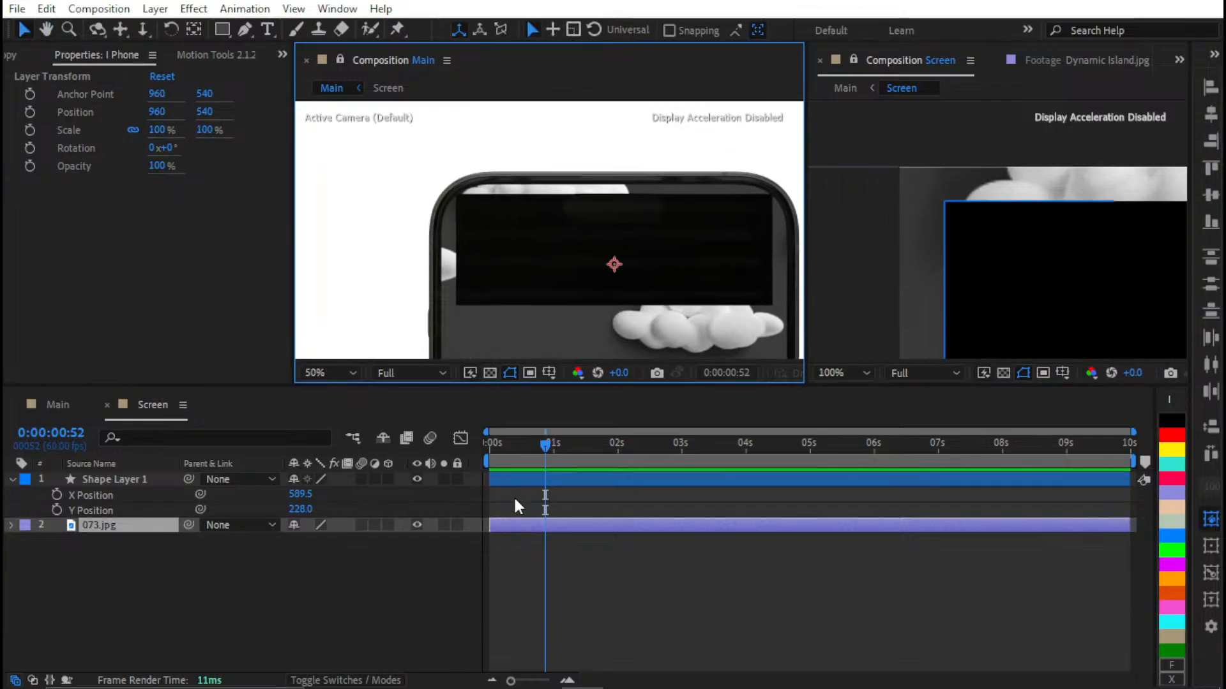
pyautogui.click(526, 479)
pyautogui.scroll(-1, 160, 274)
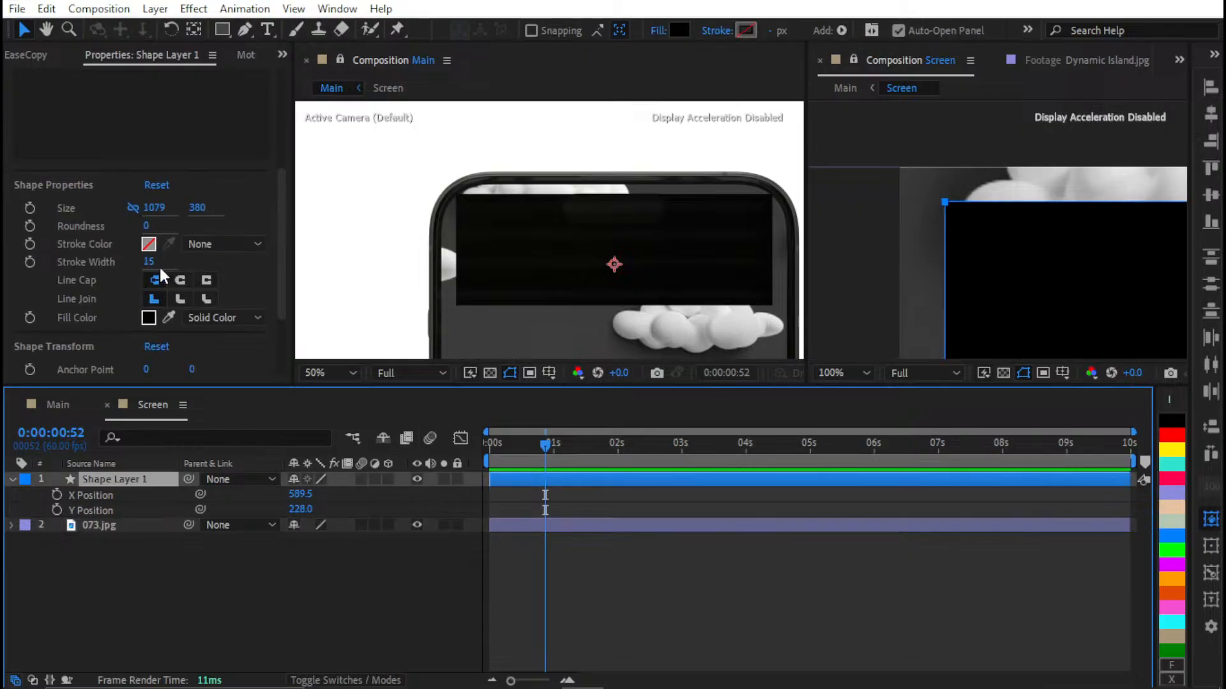
pyautogui.click(150, 224)
pyautogui.write('120')
pyautogui.press('Return')
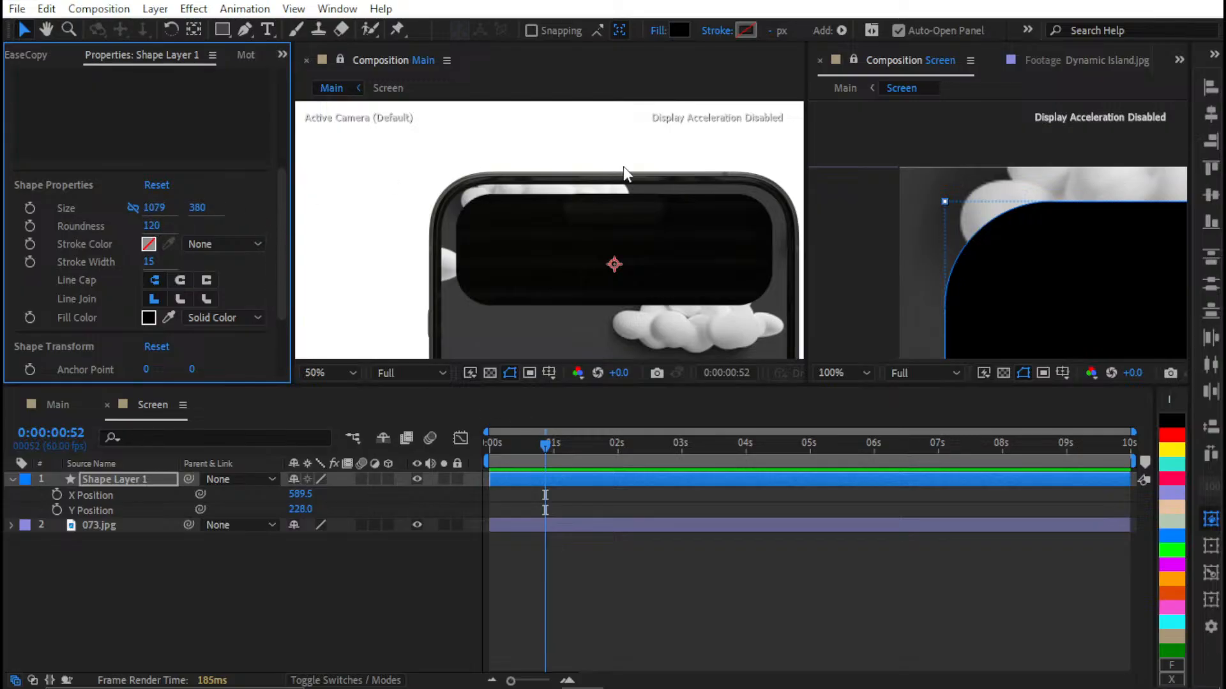
# Examine how the rectangle's rounded corner follows the phone's frame corner in the Main composition
pyautogui.scroll(1, 626, 164)
pyautogui.moveTo(715, 220); pyautogui.dragTo(455, 252)
pyautogui.scroll(1, 455, 251)
pyautogui.scroll(1, 455, 250)
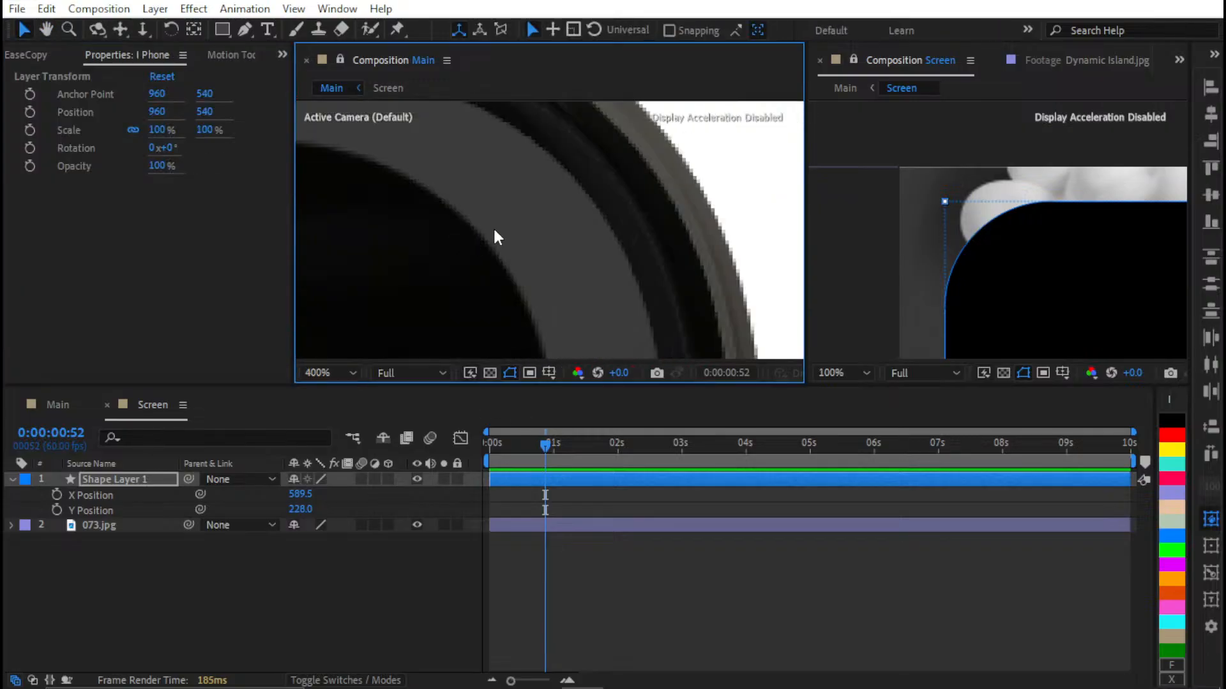
pyautogui.scroll(-1, 503, 211)
pyautogui.moveTo(503, 211); pyautogui.dragTo(601, 176)
pyautogui.scroll(-1, 546, 192)
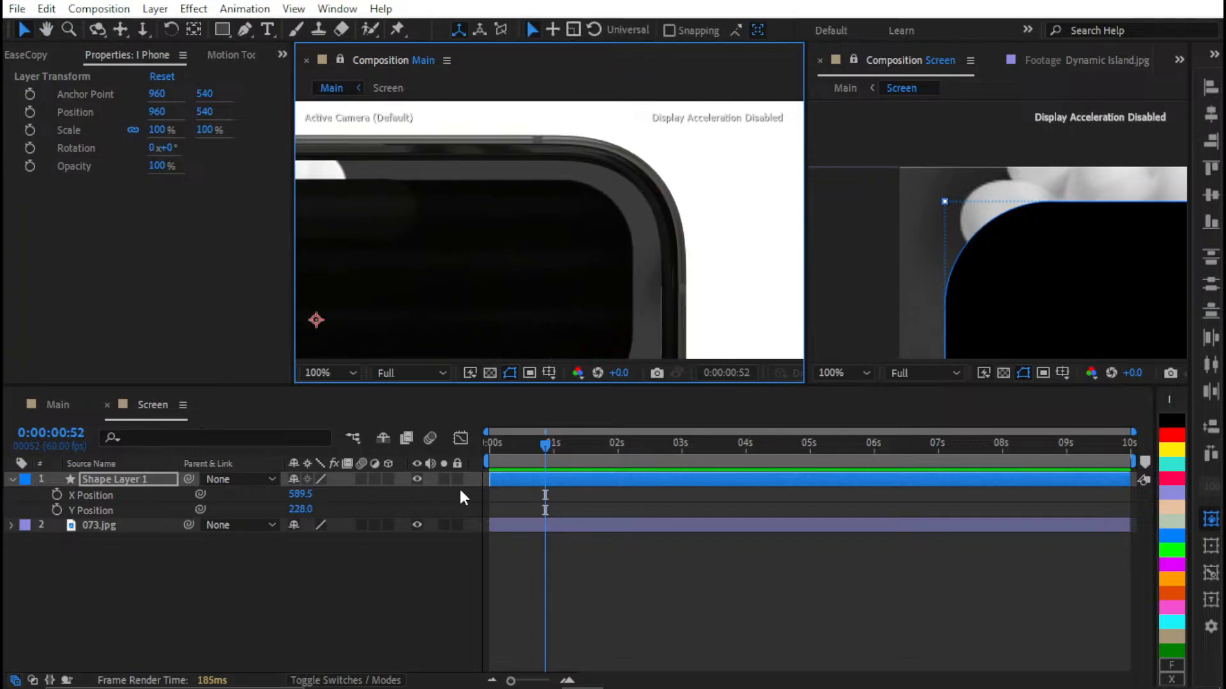
pyautogui.click(515, 517)
pyautogui.click(513, 522)
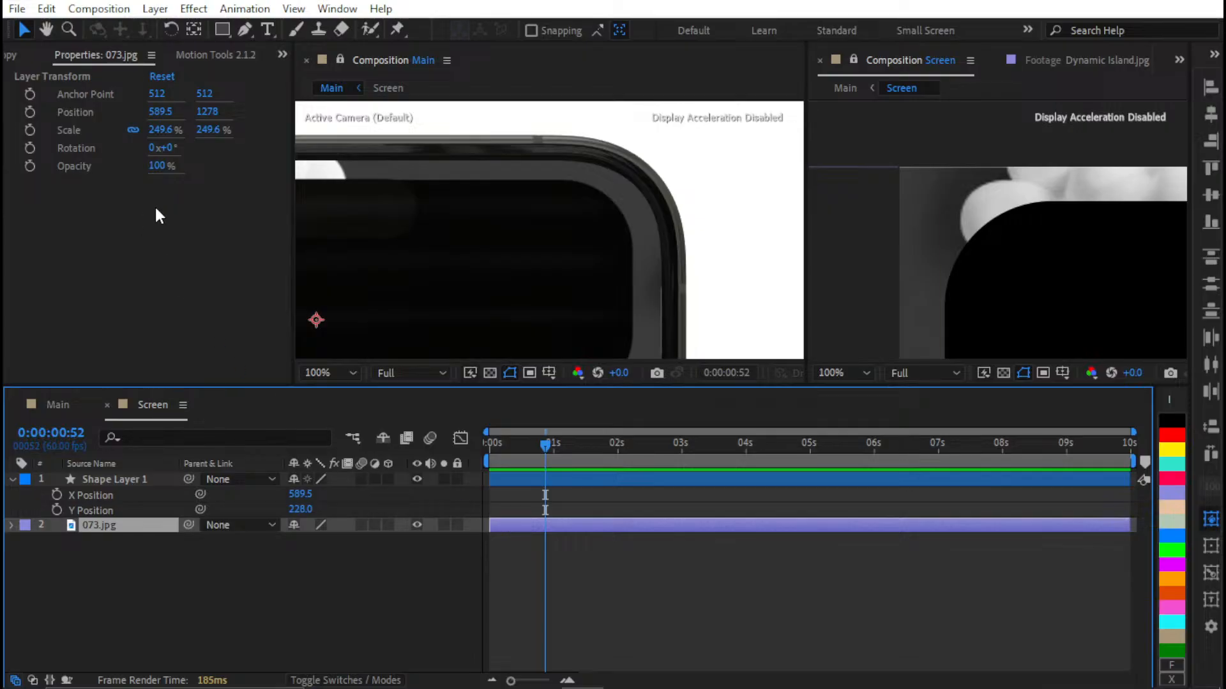
# Try a Roundness of 100 on the Shape Layer 1 rectangle, then return it to 120
pyautogui.click(532, 479)
pyautogui.scroll(-1, 177, 287)
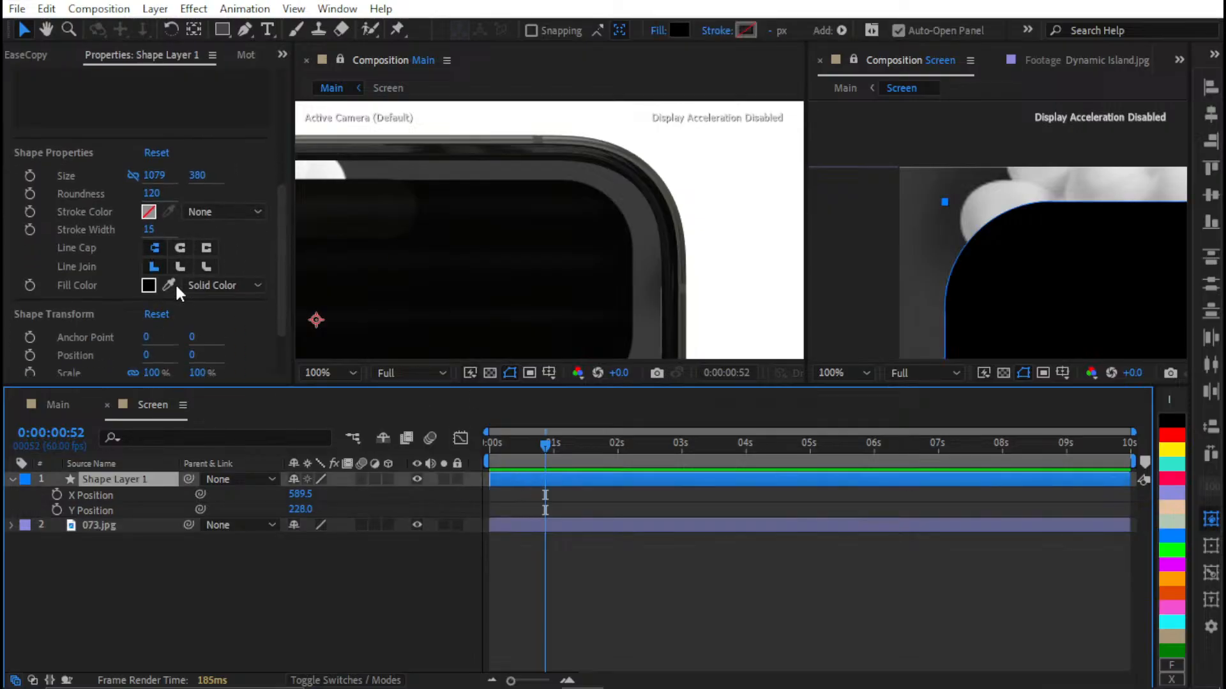
pyautogui.click(155, 200)
pyautogui.write('100')
pyautogui.press('Return')
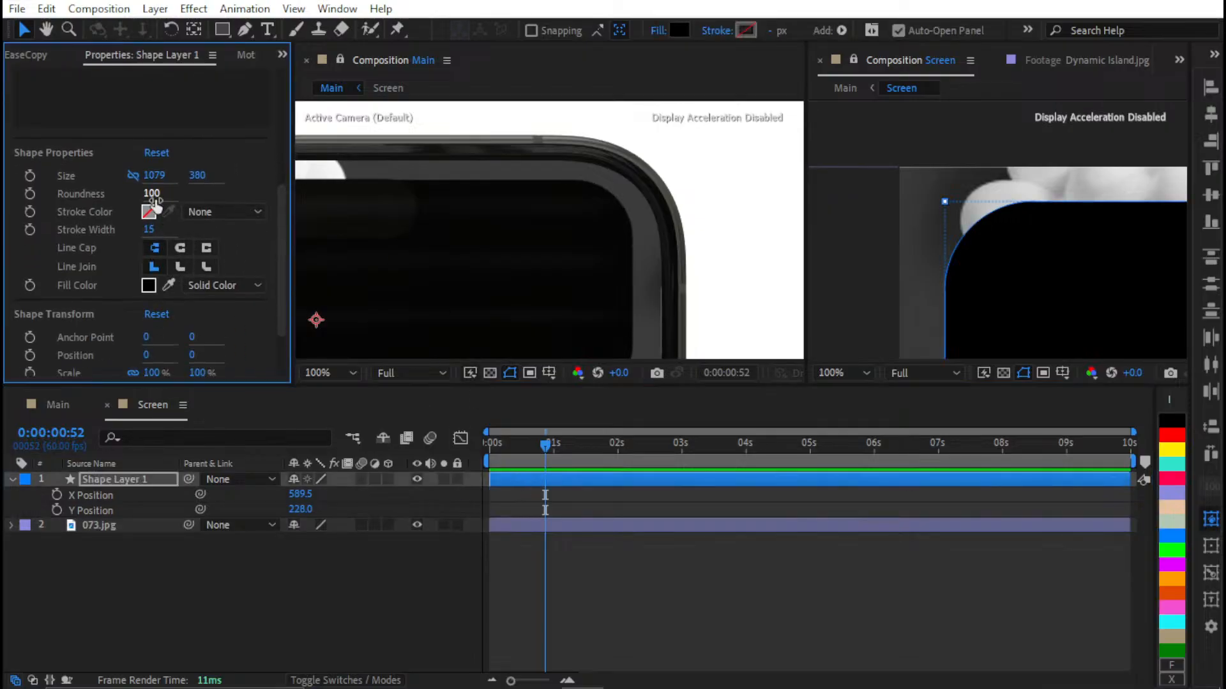
pyautogui.click(155, 200)
pyautogui.write('120')
pyautogui.press('Return')
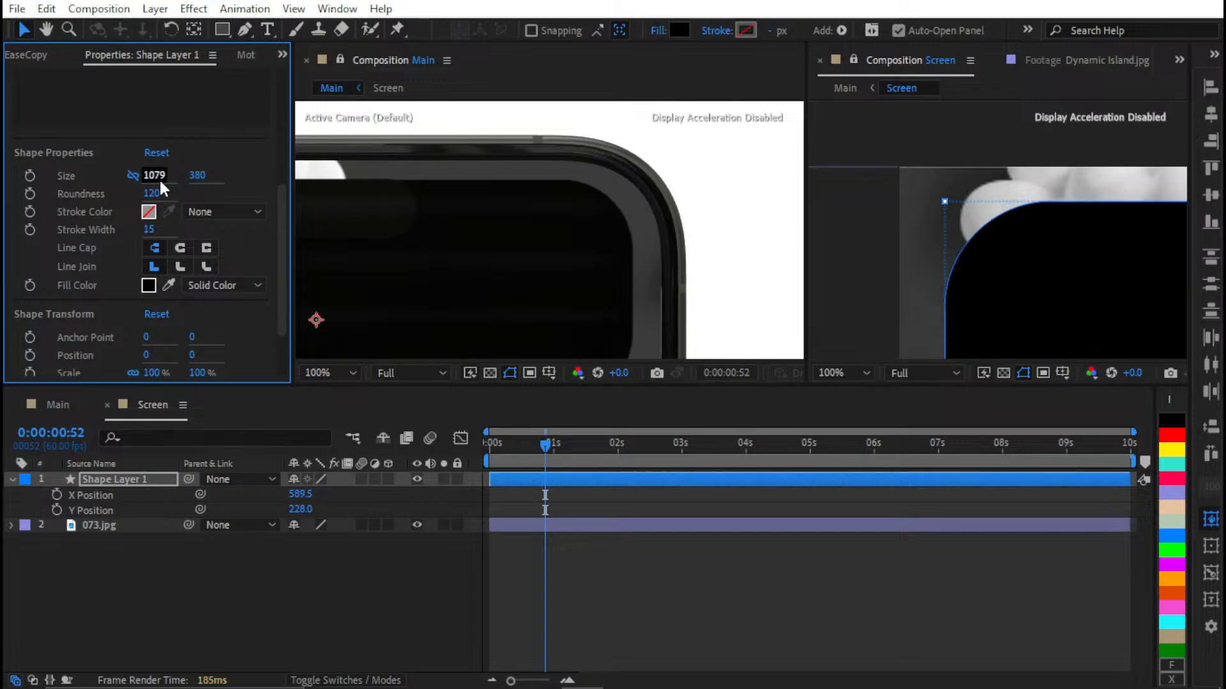
# Try widths of 1090 and 1100 for the rounded rectangle, checking the gap to the phone's side edge
pyautogui.click(155, 175)
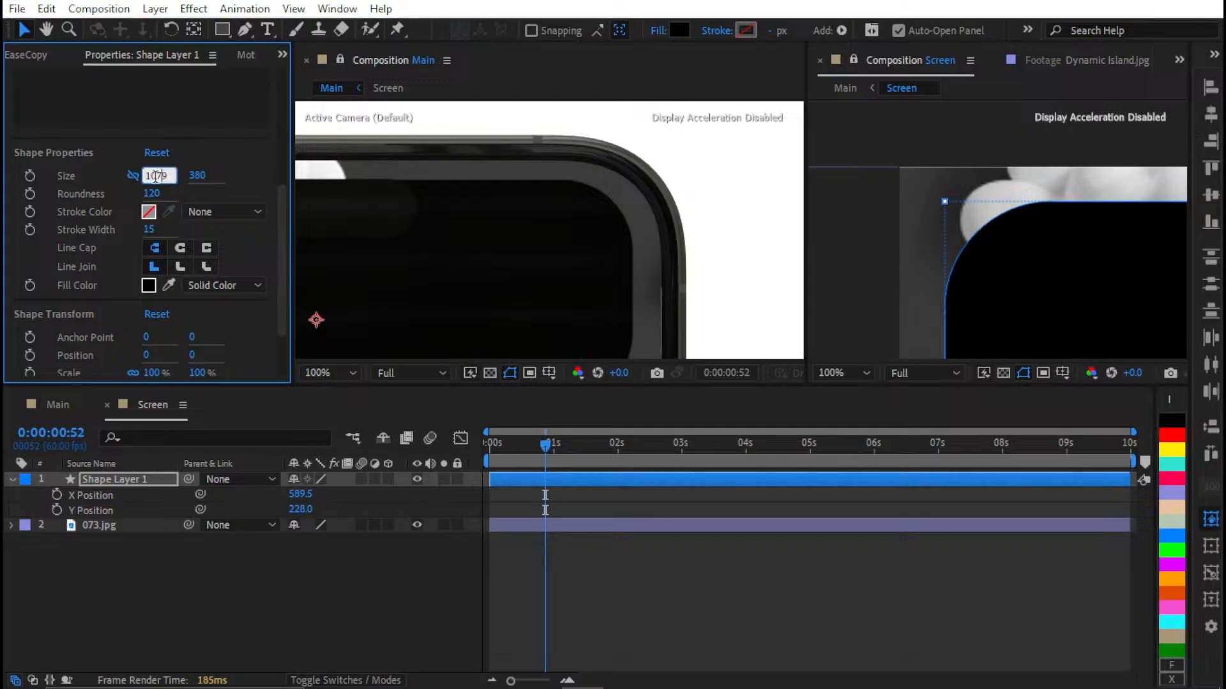
pyautogui.moveTo(170, 176); pyautogui.dragTo(160, 177)
pyautogui.write('90')
pyautogui.press('Return')
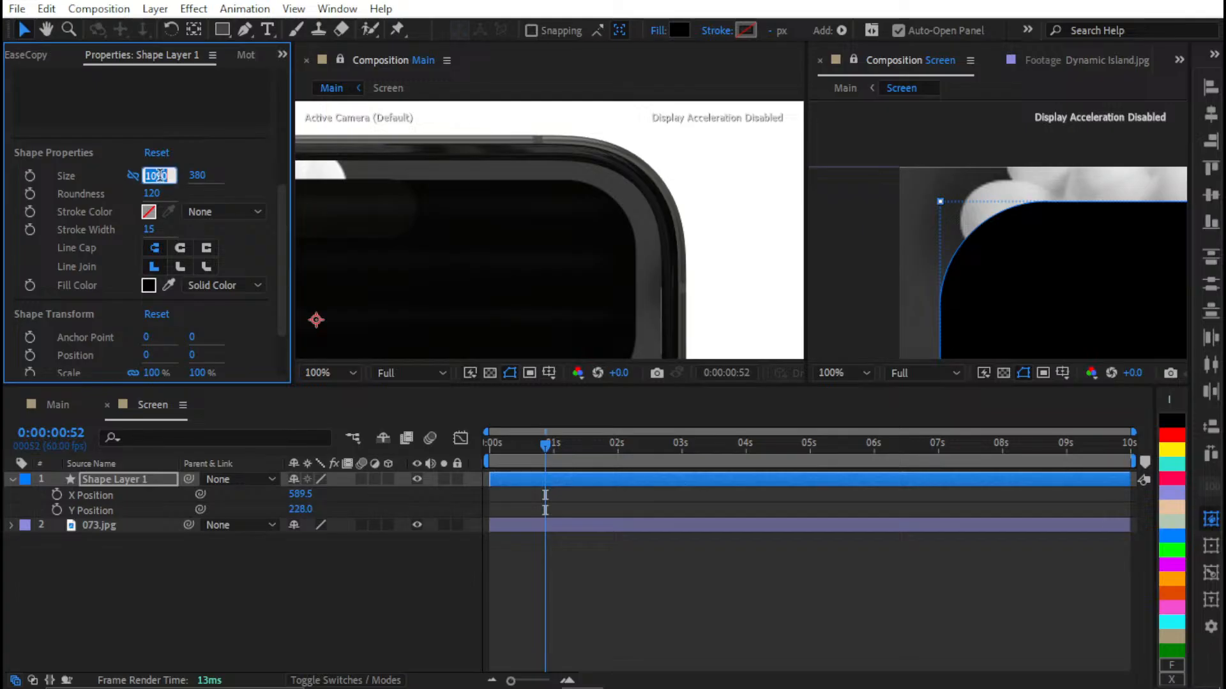
pyautogui.write('1100')
pyautogui.press('Return')
pyautogui.moveTo(519, 184); pyautogui.dragTo(605, 285)
pyautogui.scroll(1, 515, 186)
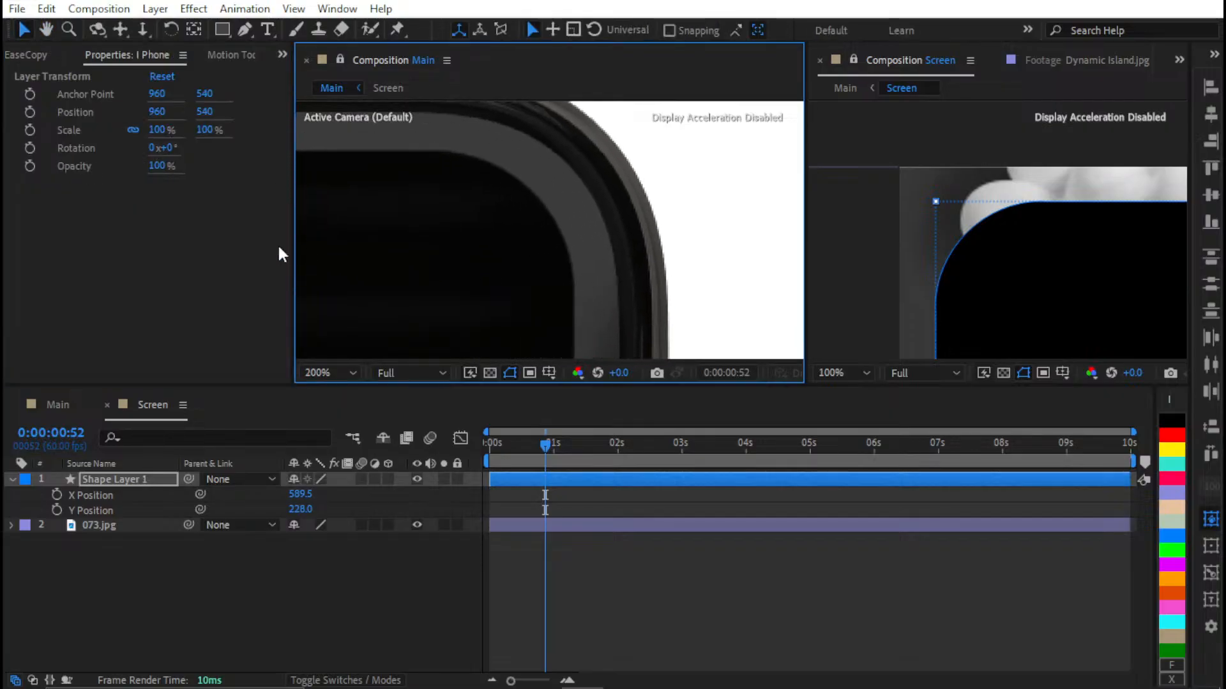
# Set the rounded rectangle's width to 1110 and check its fit inside the phone's frame
pyautogui.click(536, 483)
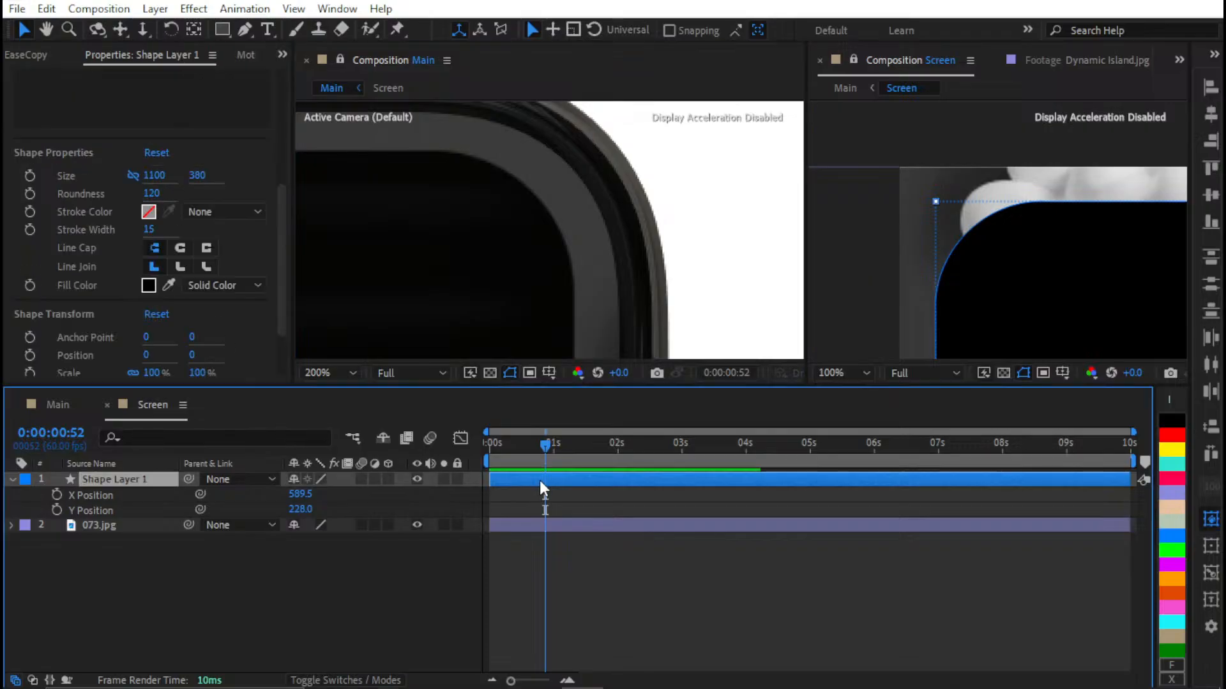
pyautogui.scroll(-1, 137, 220)
pyautogui.scroll(1, 134, 229)
pyautogui.click(159, 165)
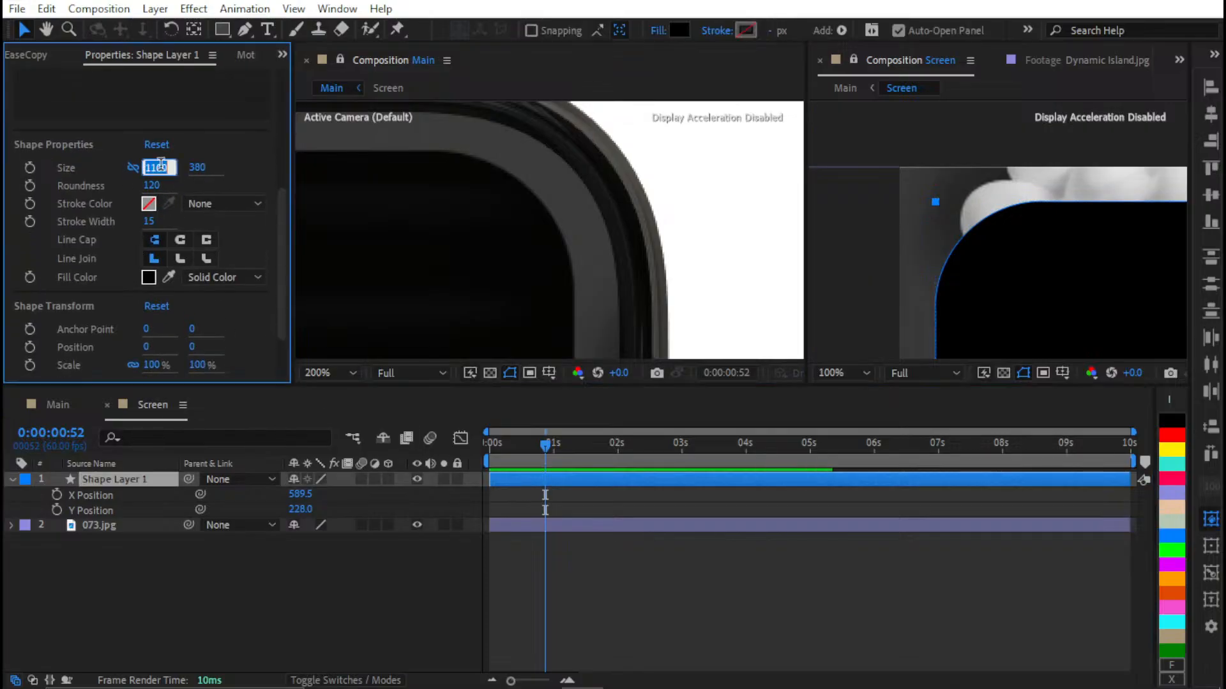
pyautogui.click(160, 166)
pyautogui.press('BackSpace')
pyautogui.write('1')
pyautogui.press('Return')
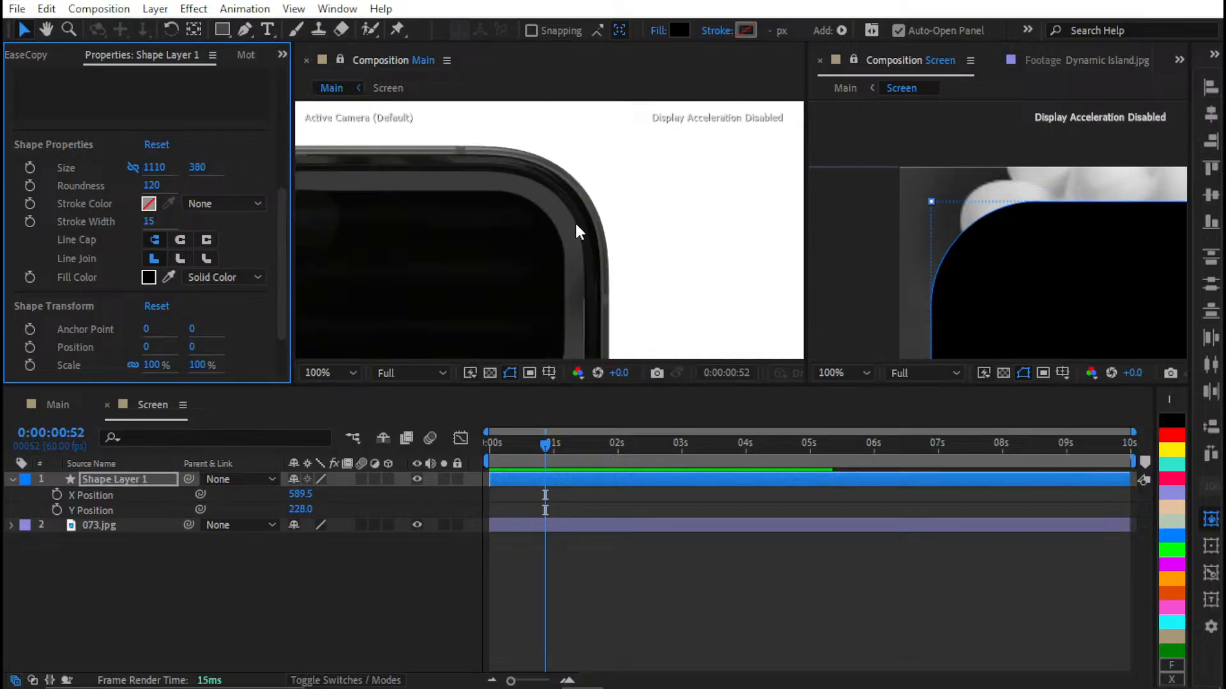
pyautogui.click(545, 193)
pyautogui.scroll(-2, 546, 198)
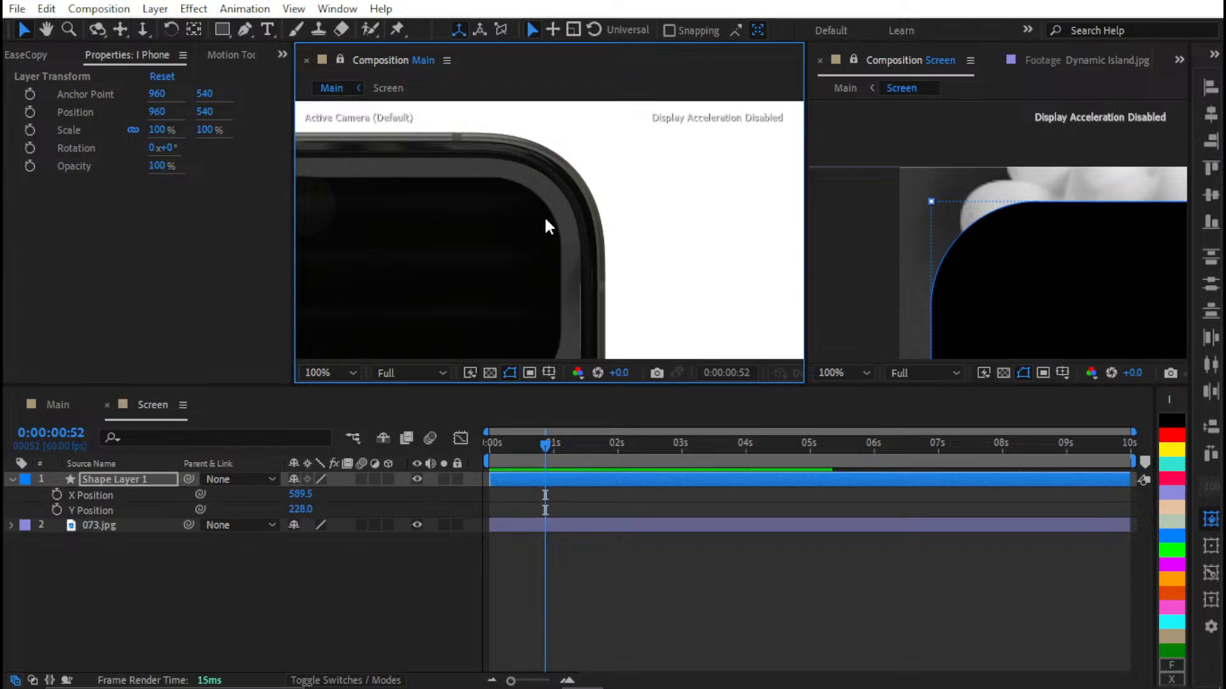
pyautogui.scroll(-4, 547, 225)
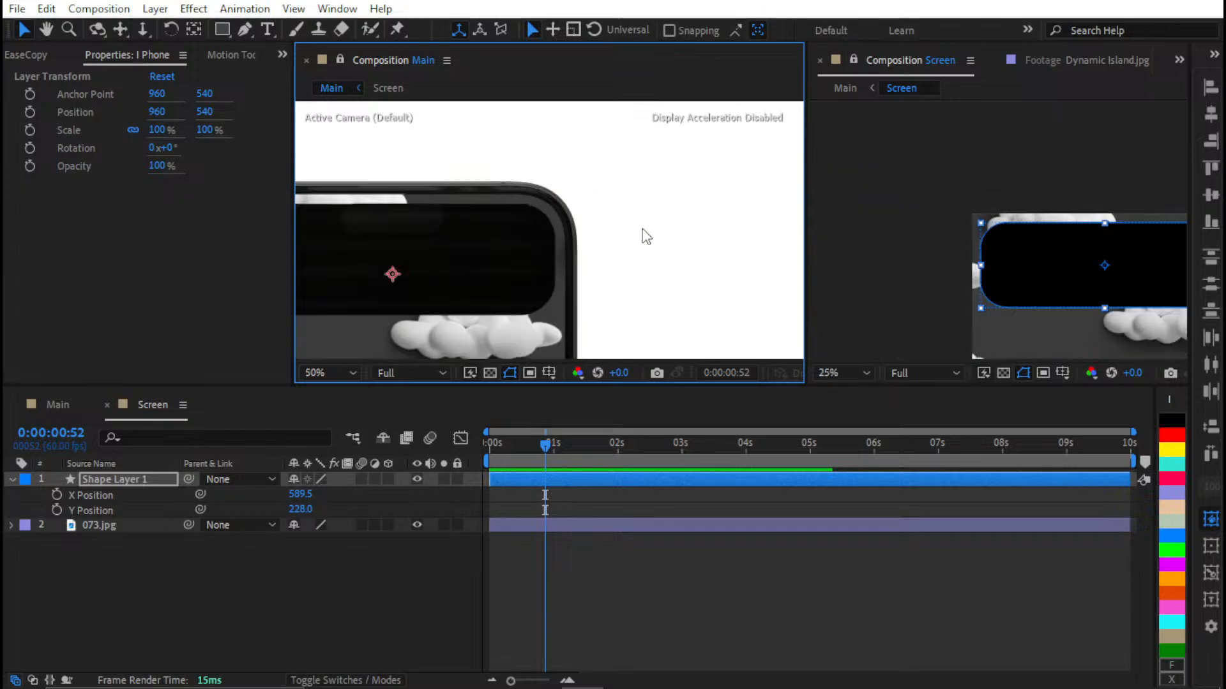
# Rename Shape Layer 1 to Dynamic Island
pyautogui.click(636, 578)
pyautogui.scroll(2, 529, 268)
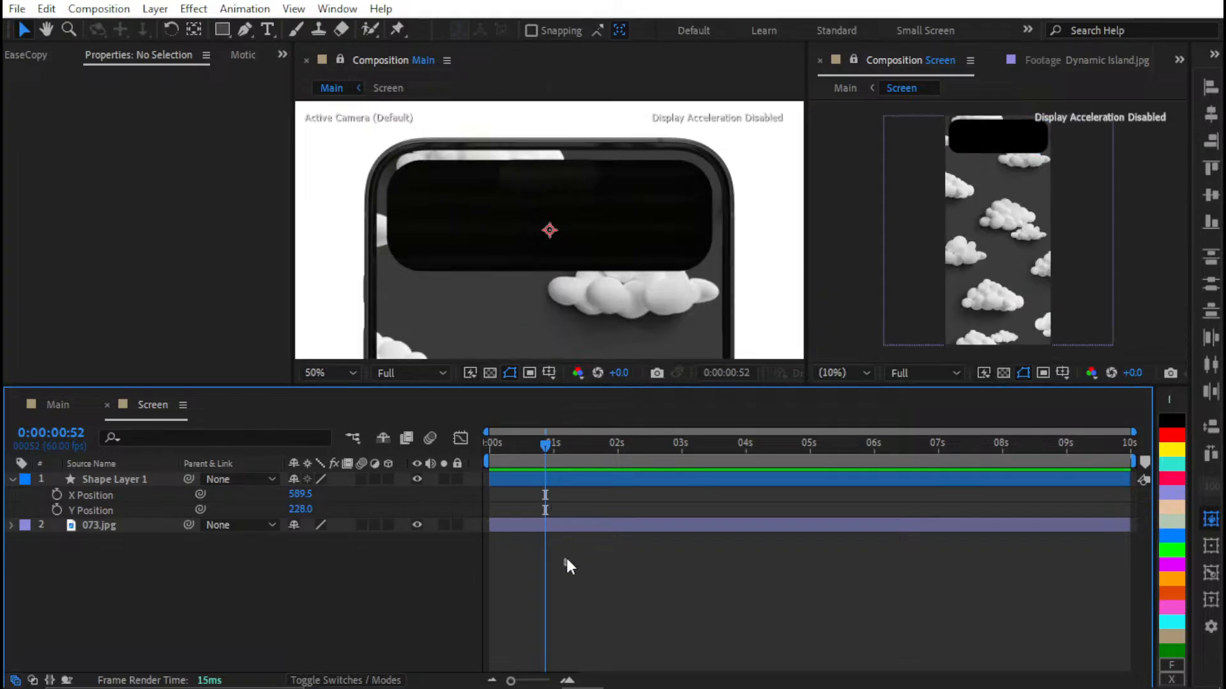
pyautogui.click(508, 482)
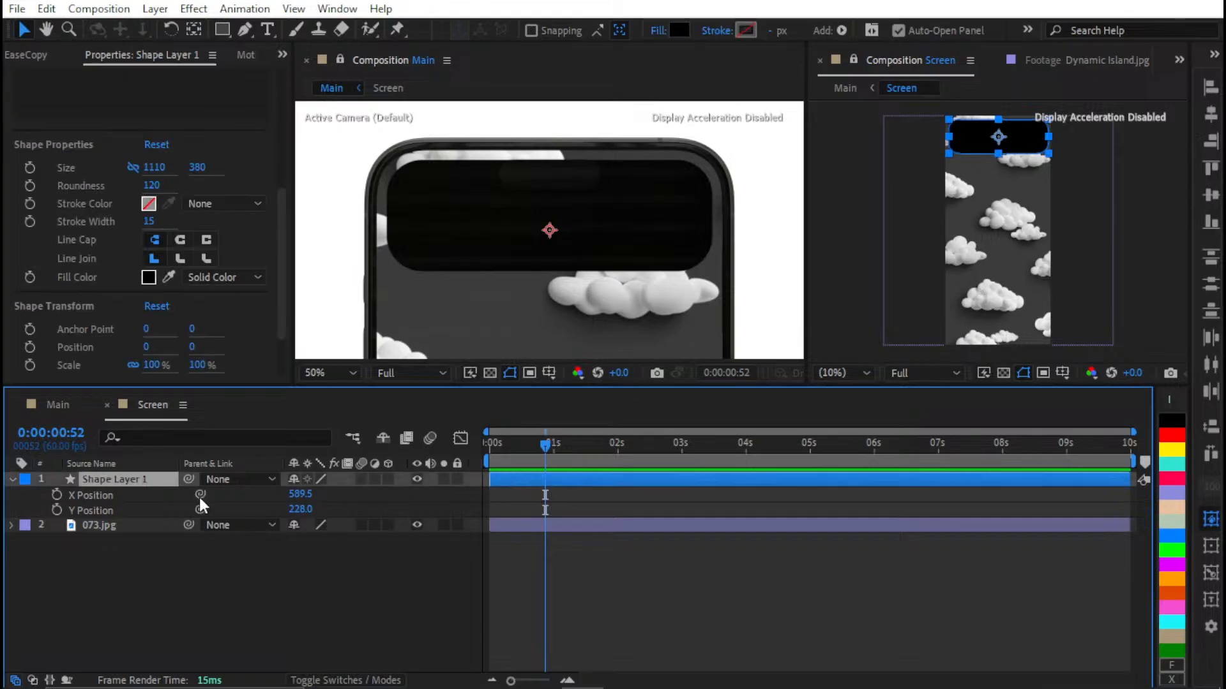
pyautogui.press('Return')
pyautogui.write('Dy')
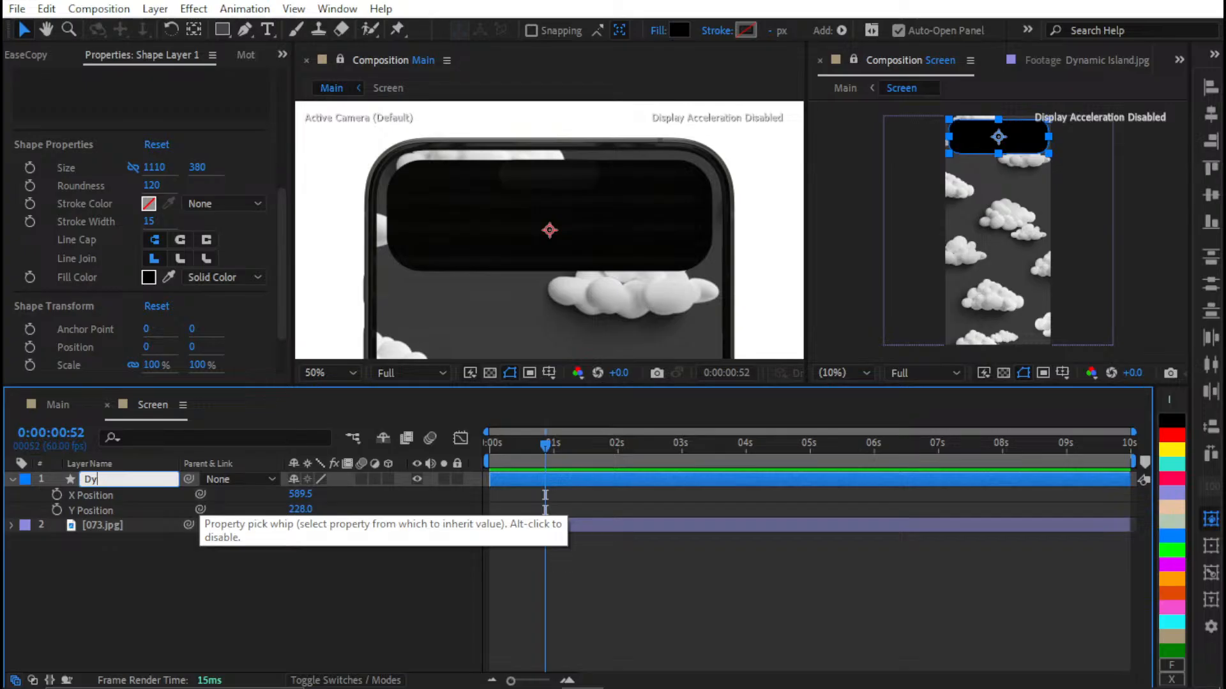
pyautogui.write('maamic Island')
pyautogui.press('Return')
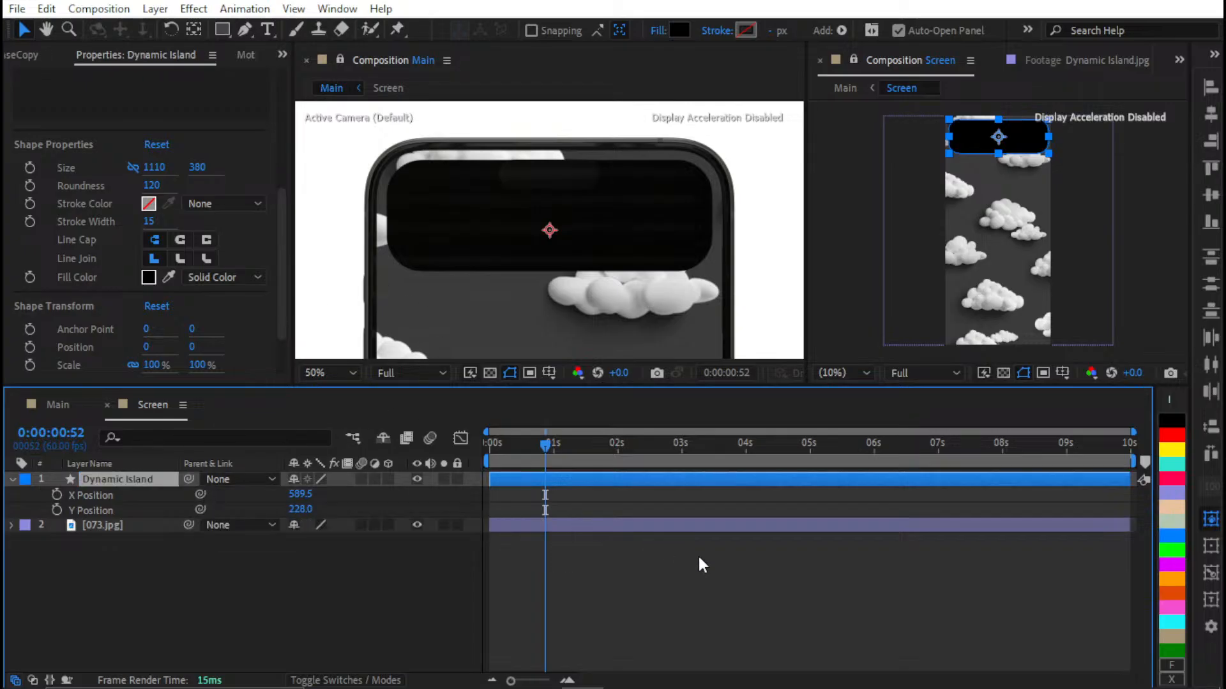
# Reveal the Size, Position and Roundness properties of Rectangle Path 1 in the Dynamic Island layer
pyautogui.click(702, 565)
pyautogui.click(12, 480)
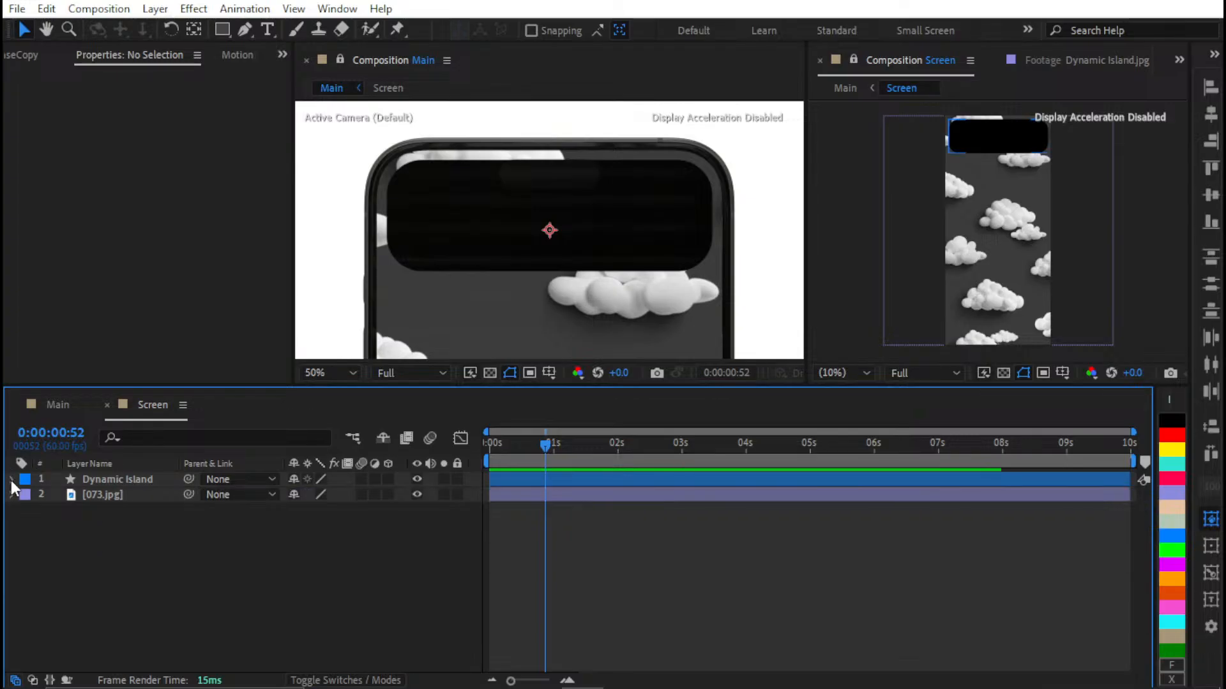
pyautogui.click(12, 480)
pyautogui.click(27, 510)
pyautogui.click(27, 496)
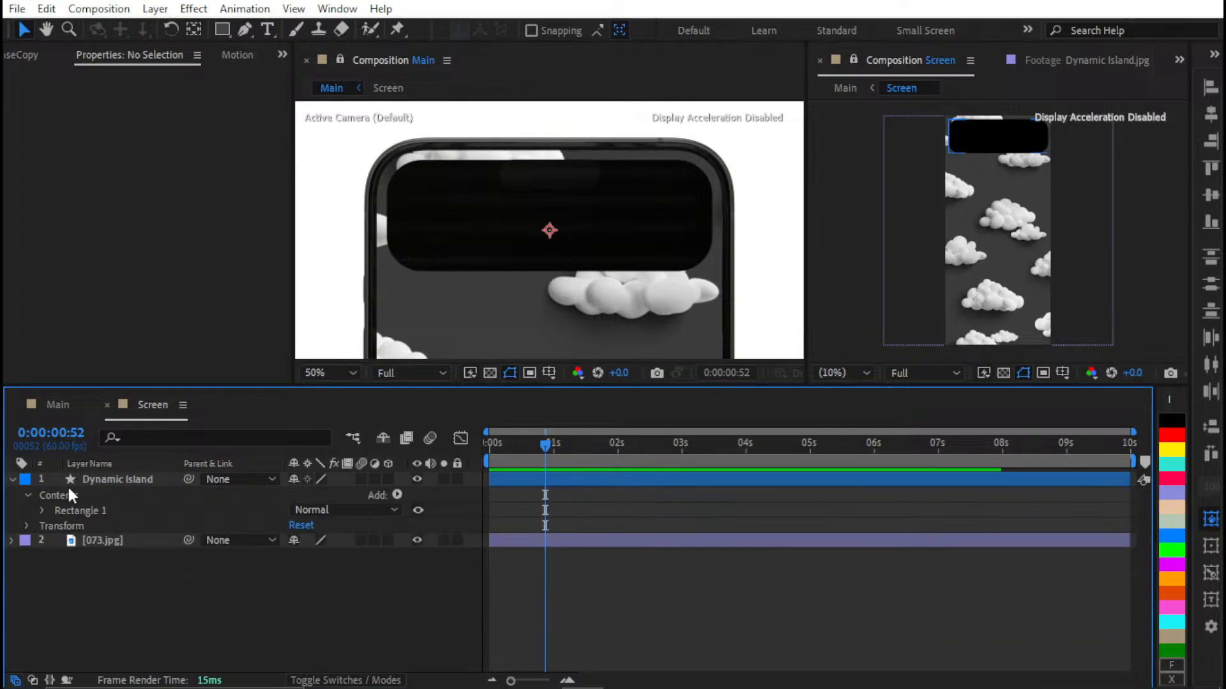
pyautogui.click(42, 511)
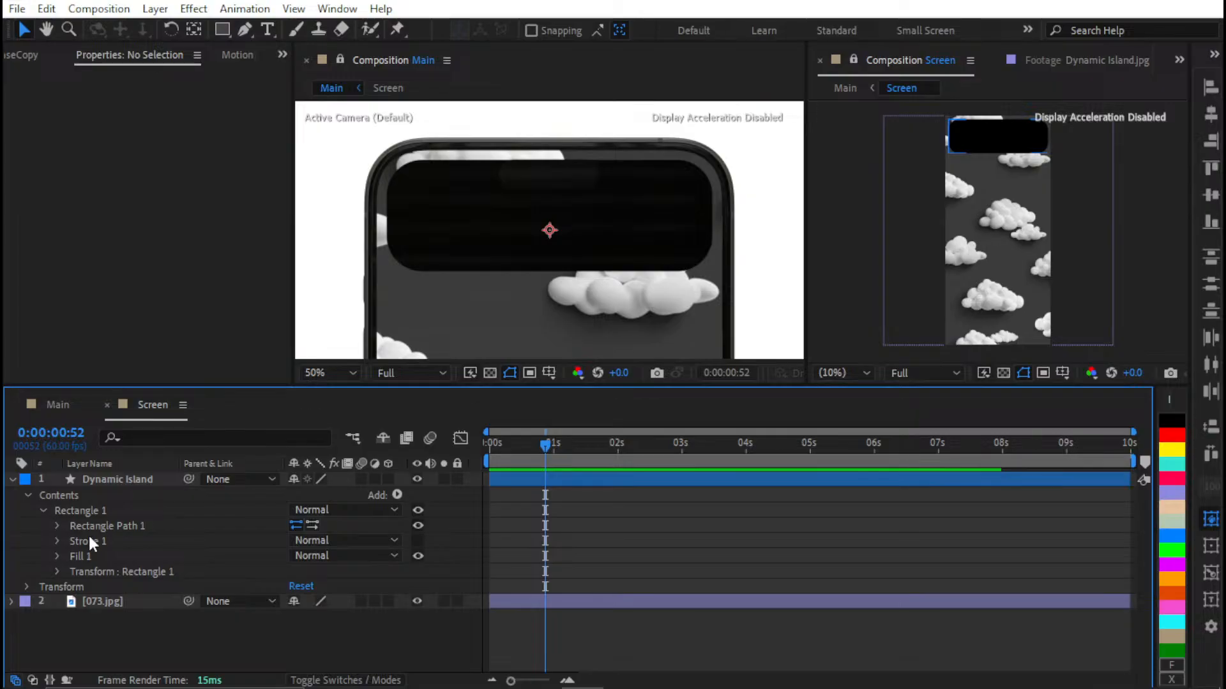
pyautogui.click(72, 526)
pyautogui.click(57, 526)
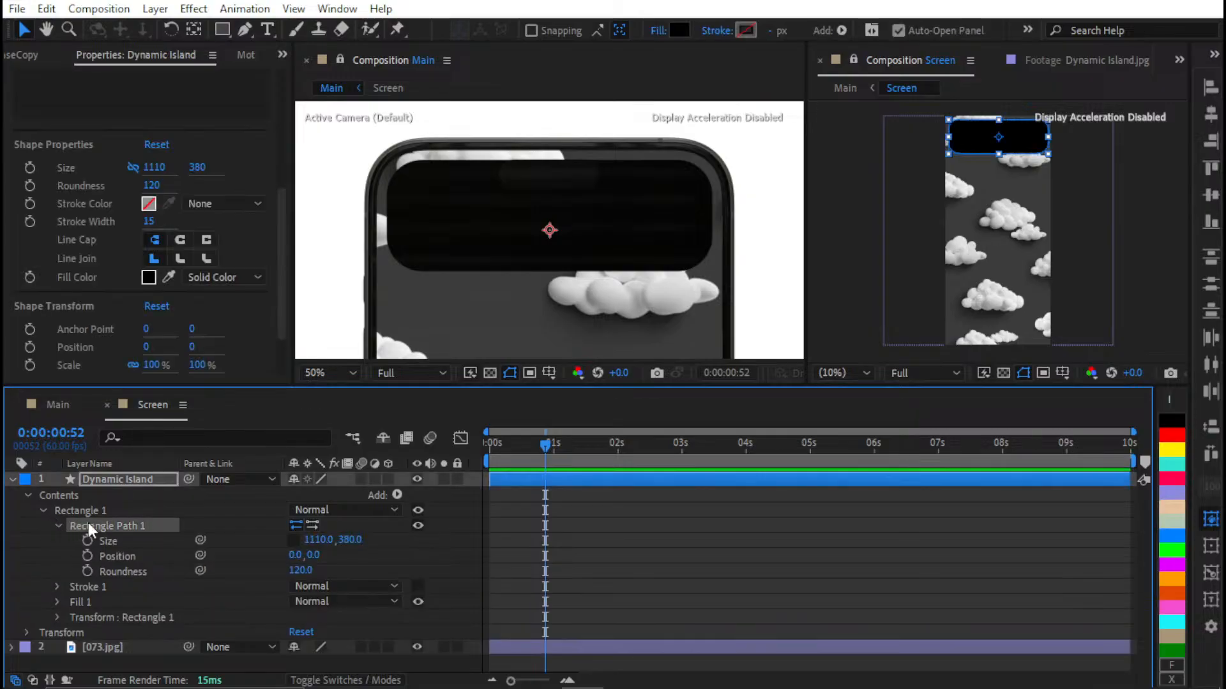
pyautogui.click(110, 586)
pyautogui.click(423, 563)
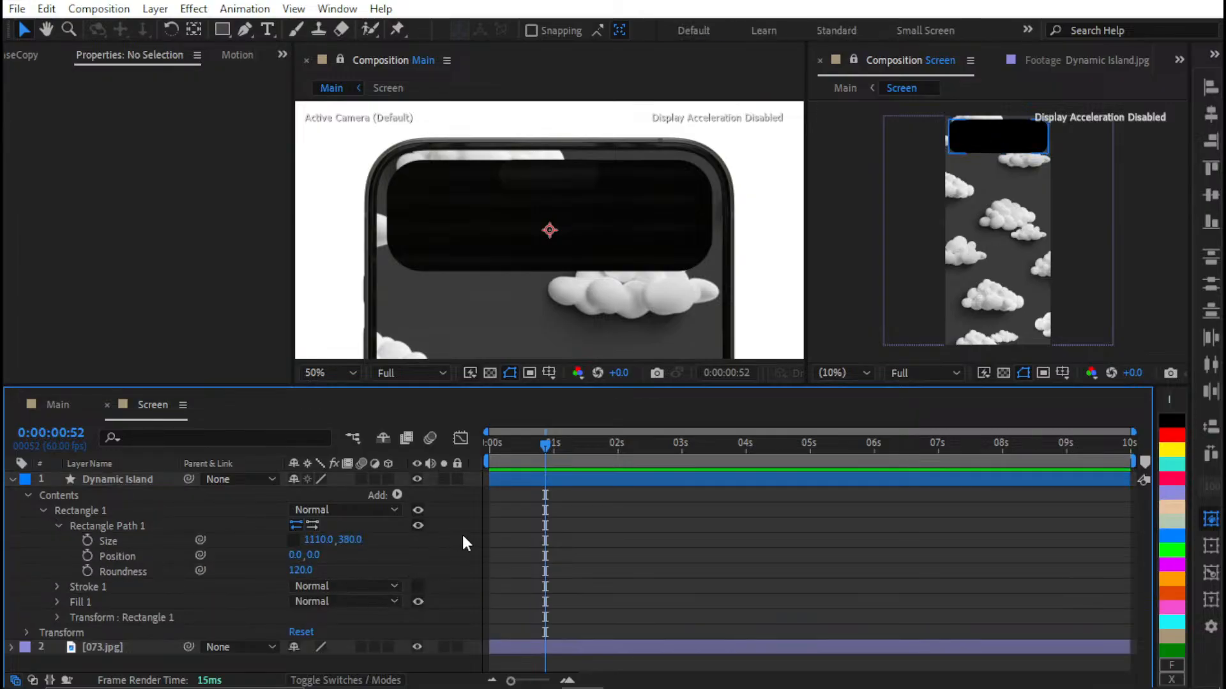
# Return the playhead to the start of the timeline, try narrower widths such as 984 for the island rectangle, and undo them
pyautogui.moveTo(553, 451); pyautogui.dragTo(480, 467)
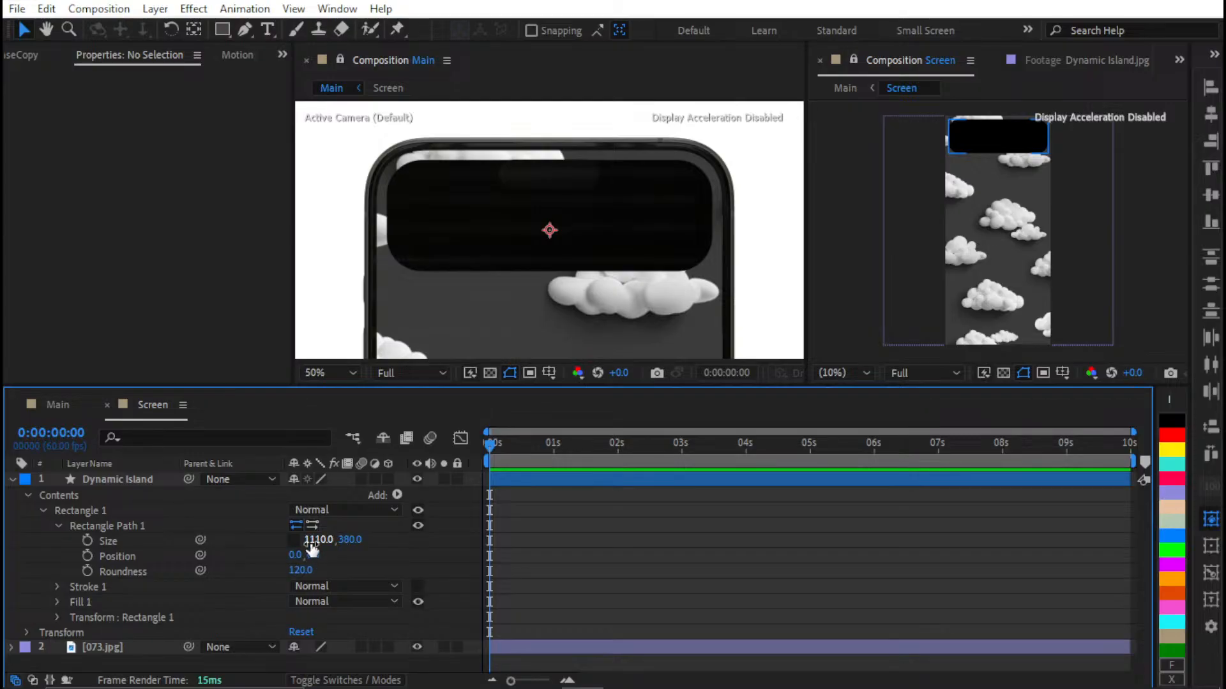
pyautogui.moveTo(333, 541); pyautogui.dragTo(290, 547)
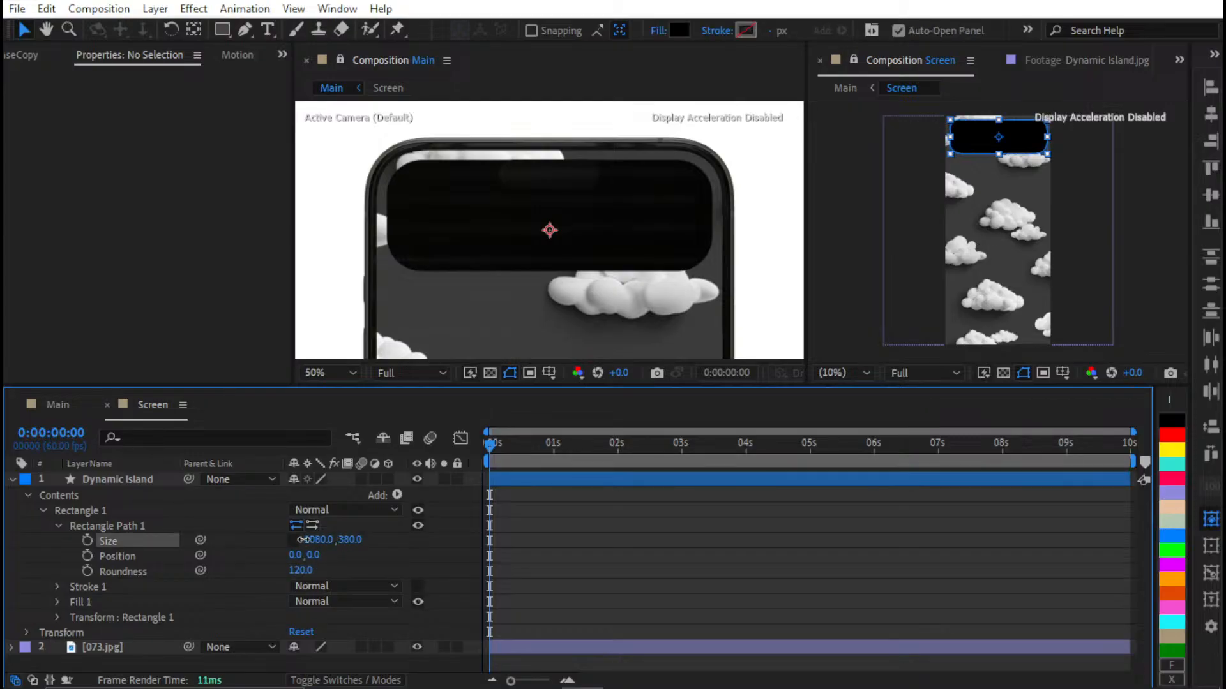
pyautogui.hotkey('ctrl', 'z')
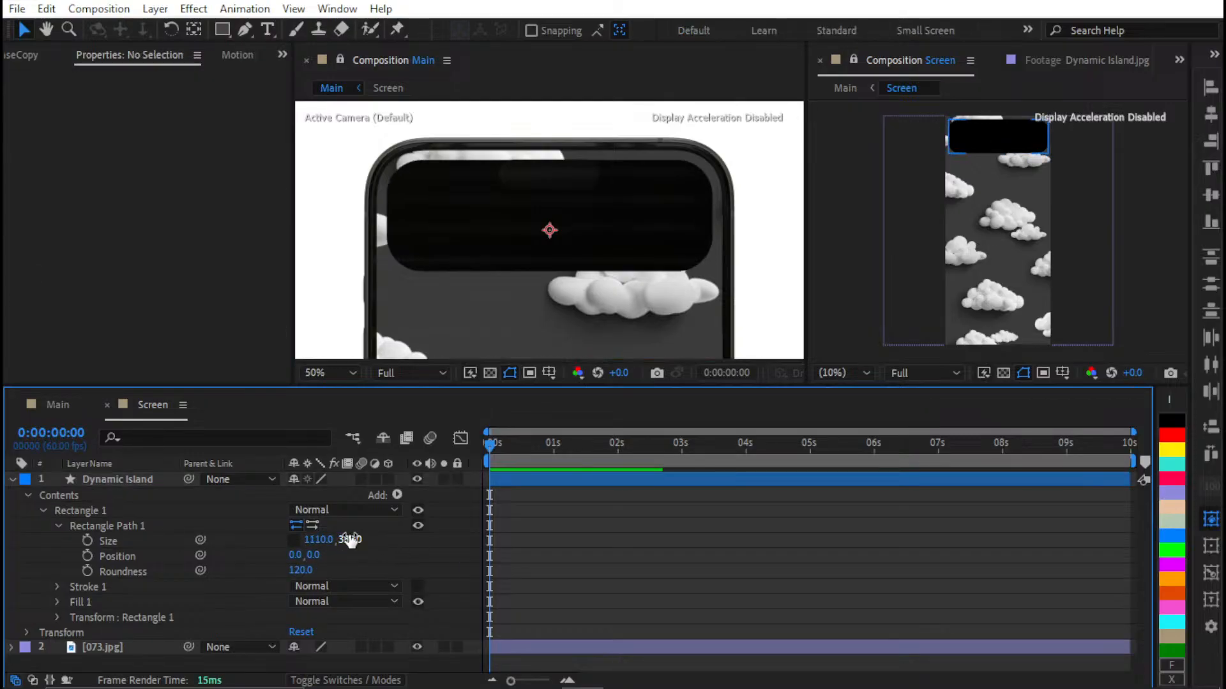
pyautogui.moveTo(321, 543); pyautogui.dragTo(235, 546)
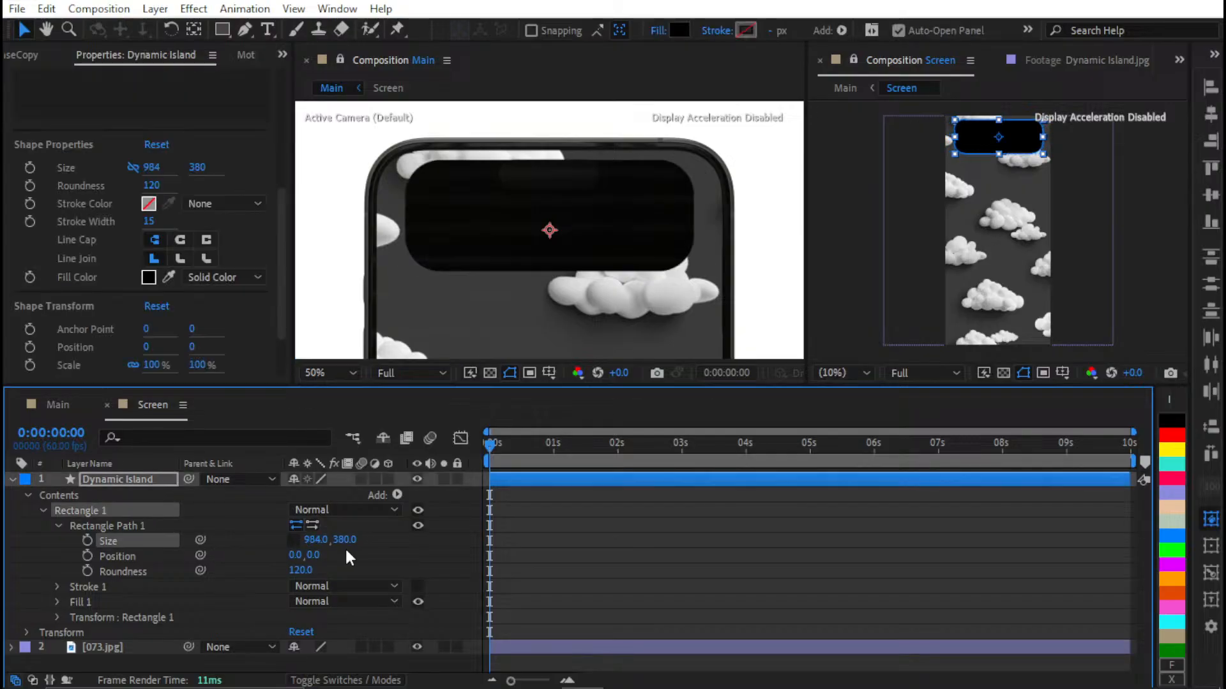
pyautogui.hotkey('ctrl', 'z')
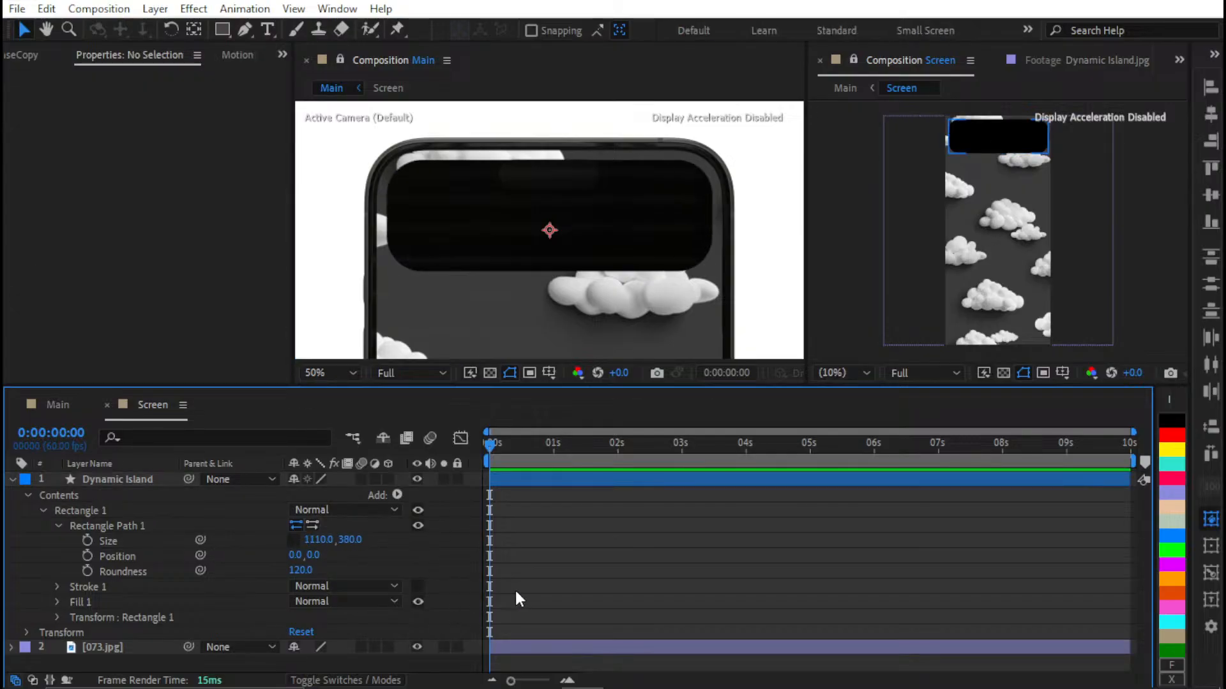
# Nudge the Dynamic Island layer up a few pixels so its top edge lines up with the phone's physical island
pyautogui.scroll(1, 550, 165)
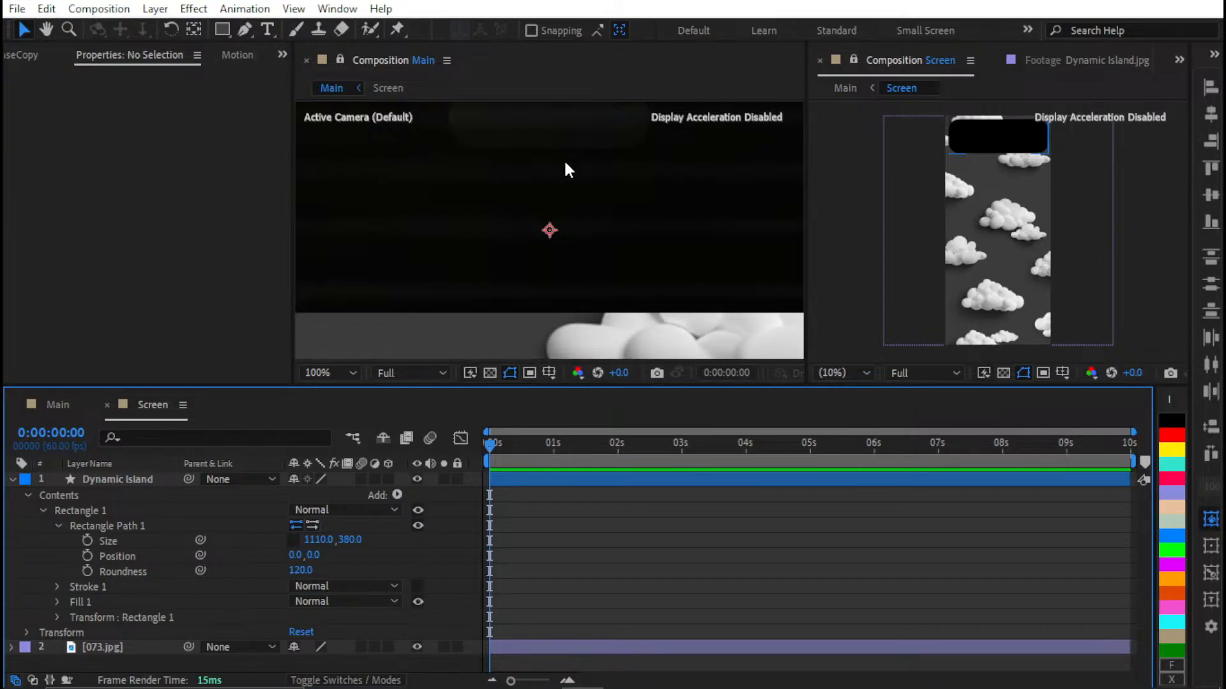
pyautogui.moveTo(554, 142); pyautogui.dragTo(542, 318)
pyautogui.hotkey('shift', '/')
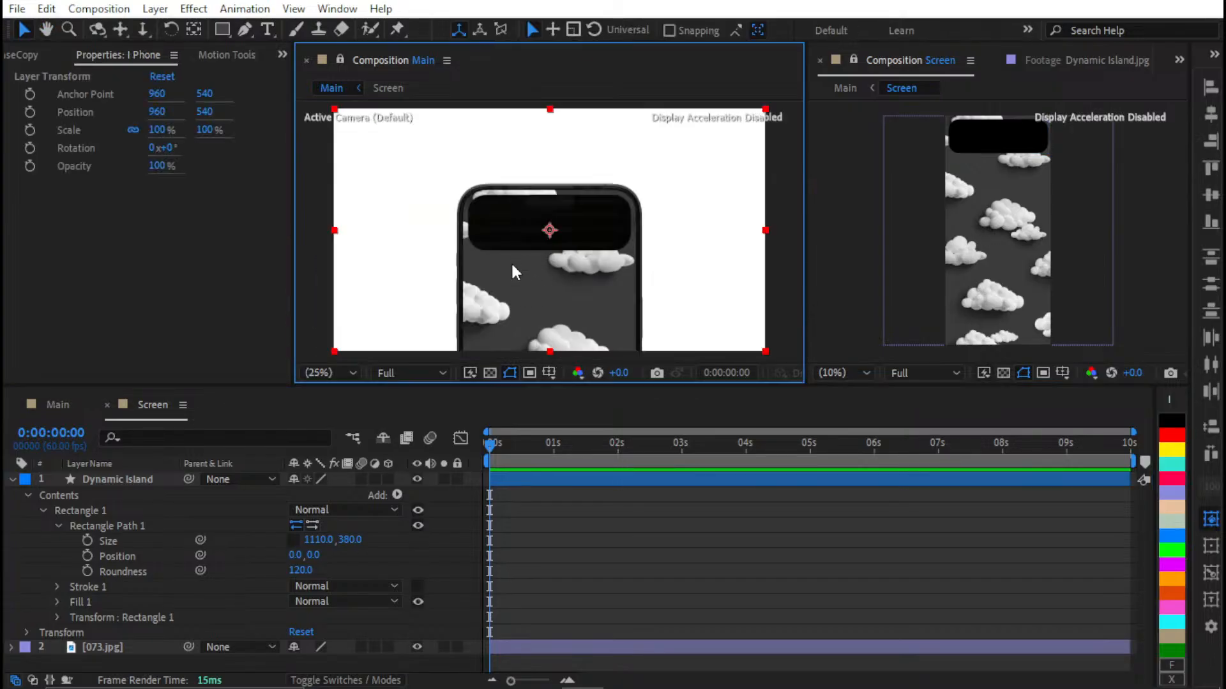
pyautogui.scroll(2, 512, 266)
pyautogui.moveTo(509, 241); pyautogui.dragTo(525, 415)
pyautogui.scroll(2, 508, 251)
pyautogui.scroll(-1, 508, 251)
pyautogui.scroll(1, 518, 248)
pyautogui.scroll(1, 473, 274)
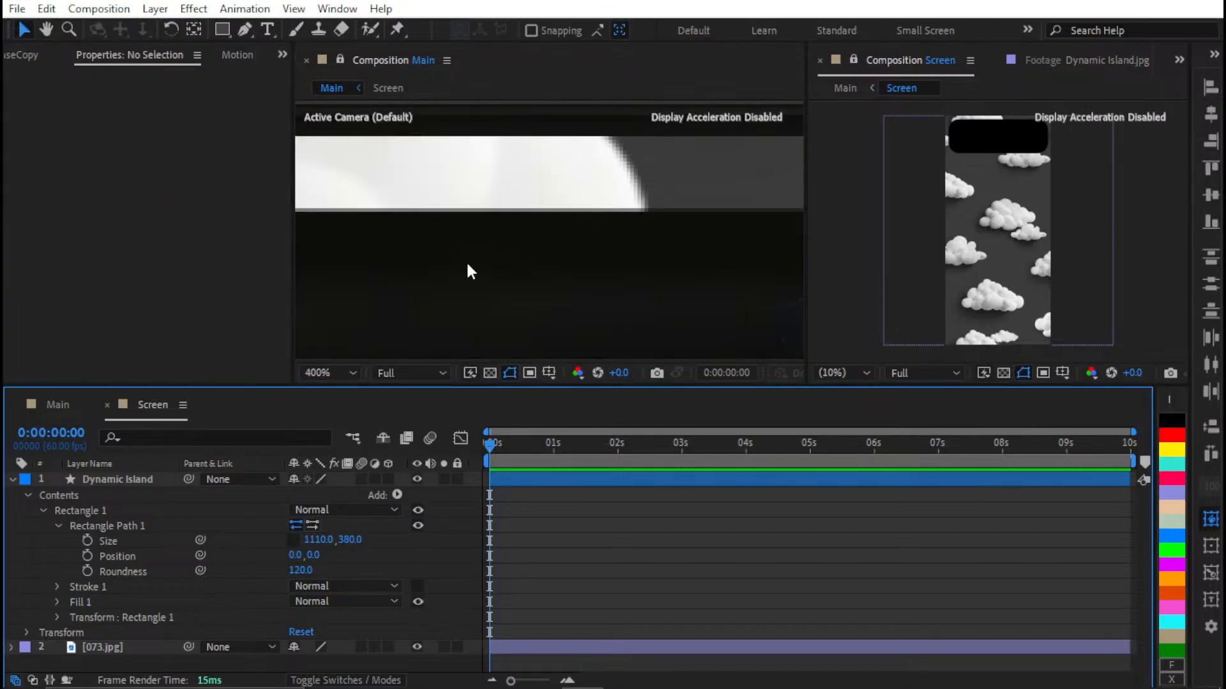
pyautogui.click(470, 271)
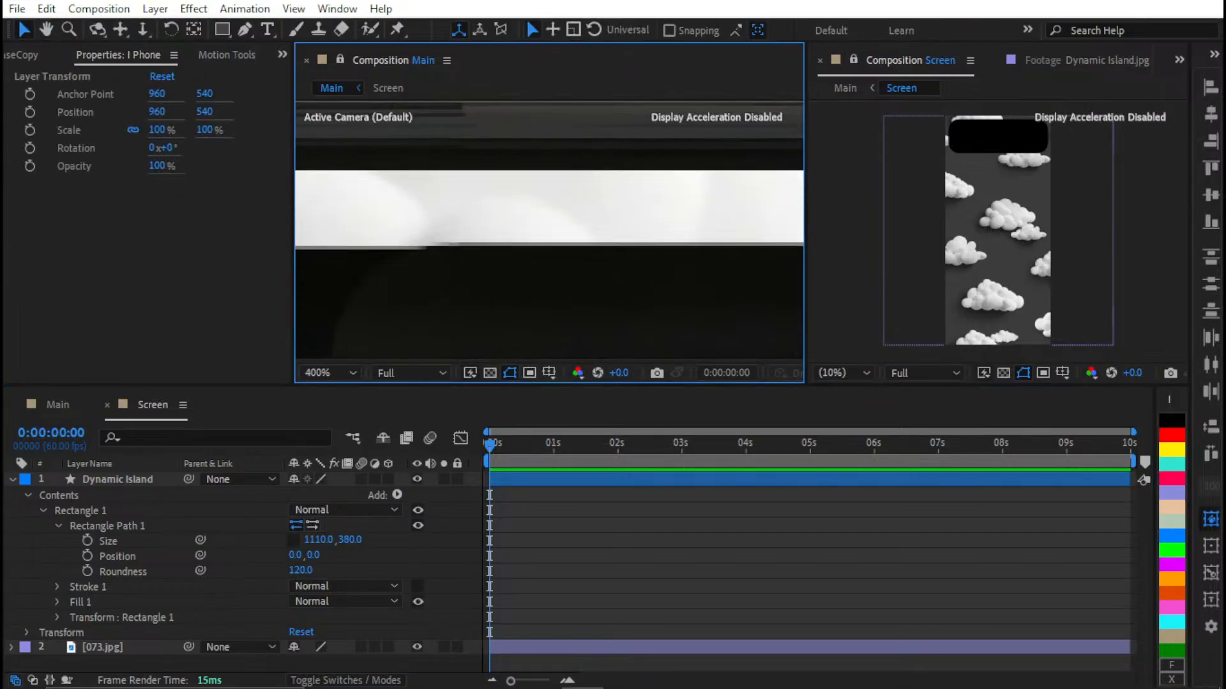
pyautogui.scroll(3, 1021, 185)
pyautogui.moveTo(1021, 186); pyautogui.dragTo(1060, 553)
pyautogui.scroll(3, 970, 313)
pyautogui.moveTo(992, 230); pyautogui.dragTo(1002, 274)
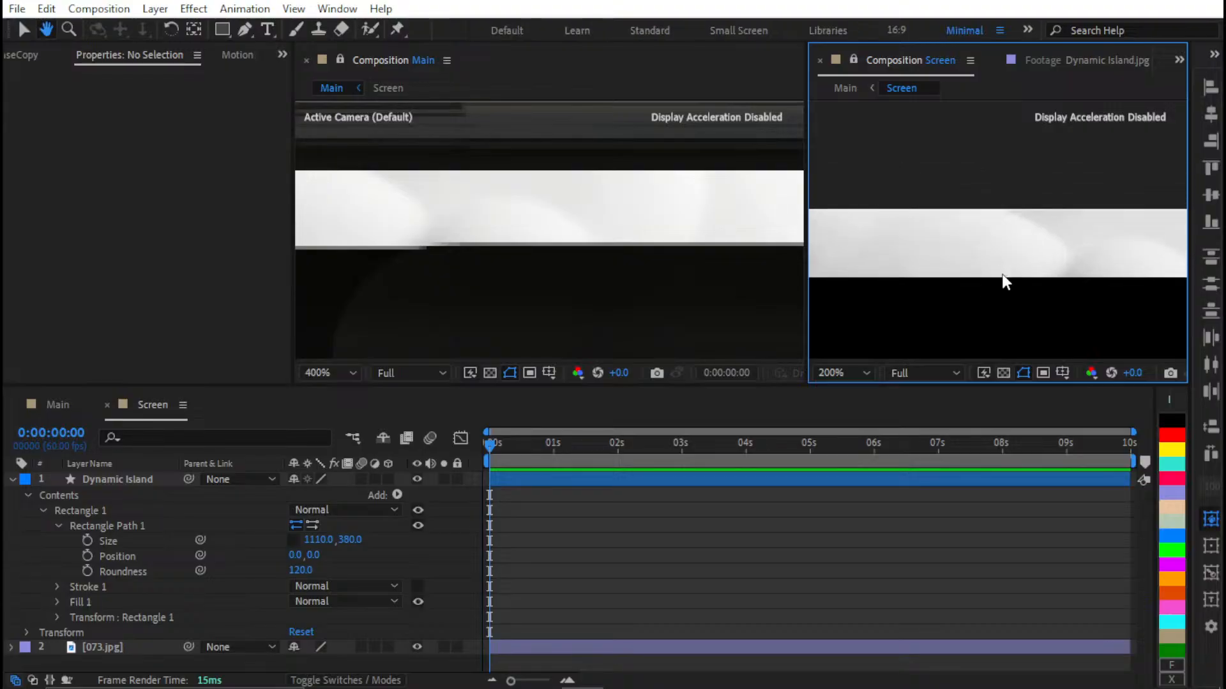
pyautogui.scroll(3, 1103, 255)
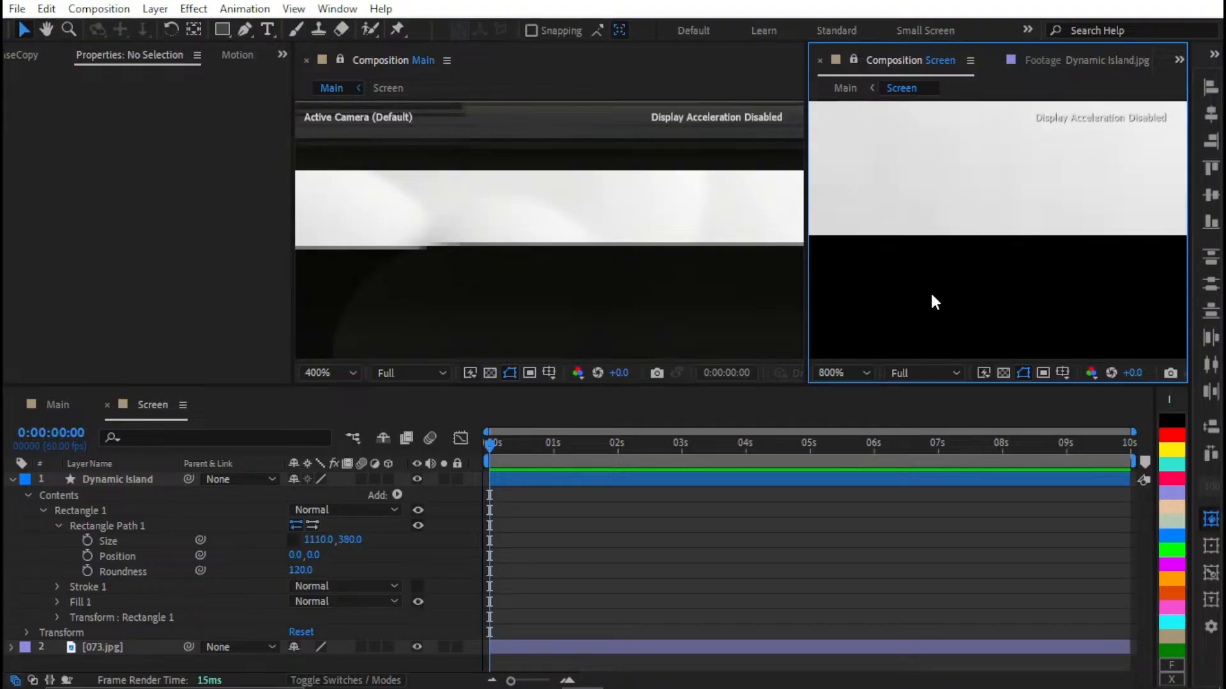
pyautogui.click(570, 477)
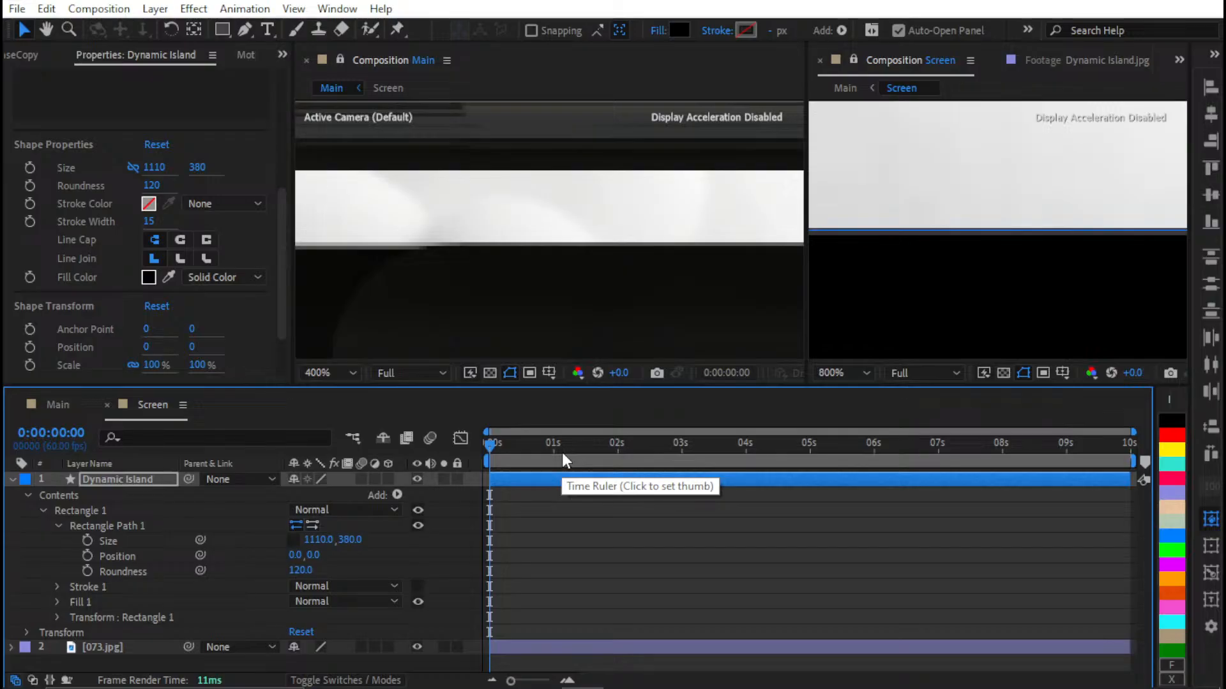
pyautogui.scroll(-2, 575, 277)
pyautogui.scroll(2, 577, 282)
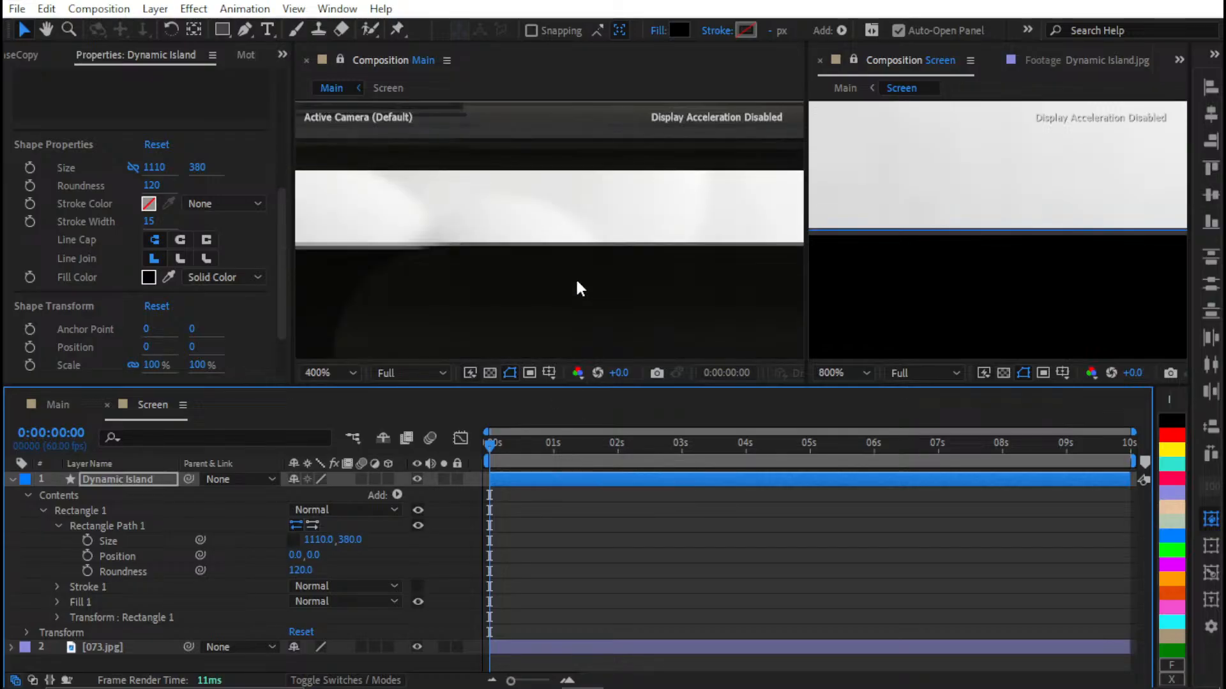
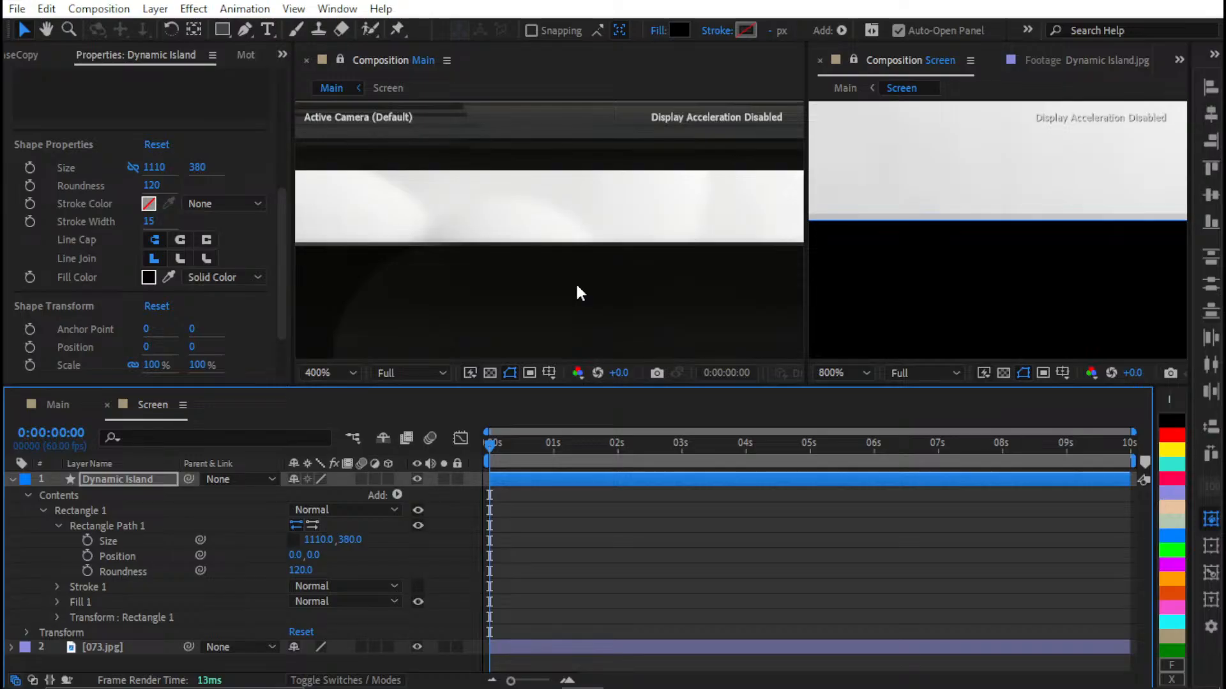
pyautogui.click(654, 542)
pyautogui.hotkey('shift', '/')
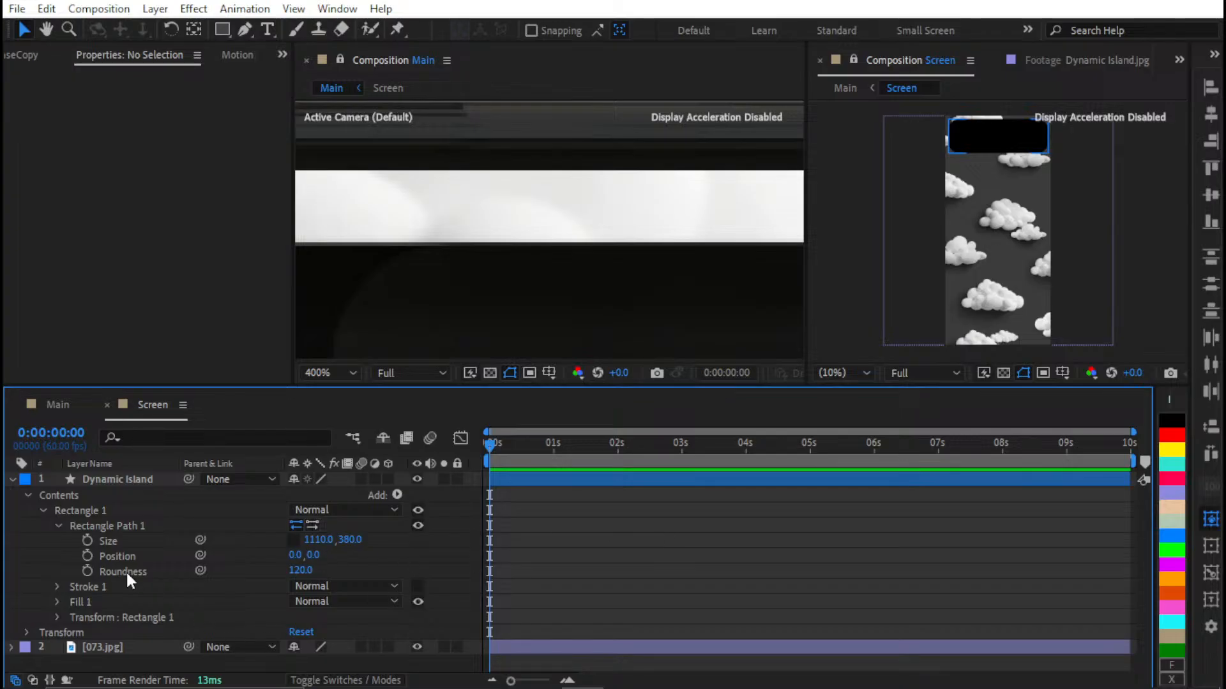
pyautogui.click(164, 551)
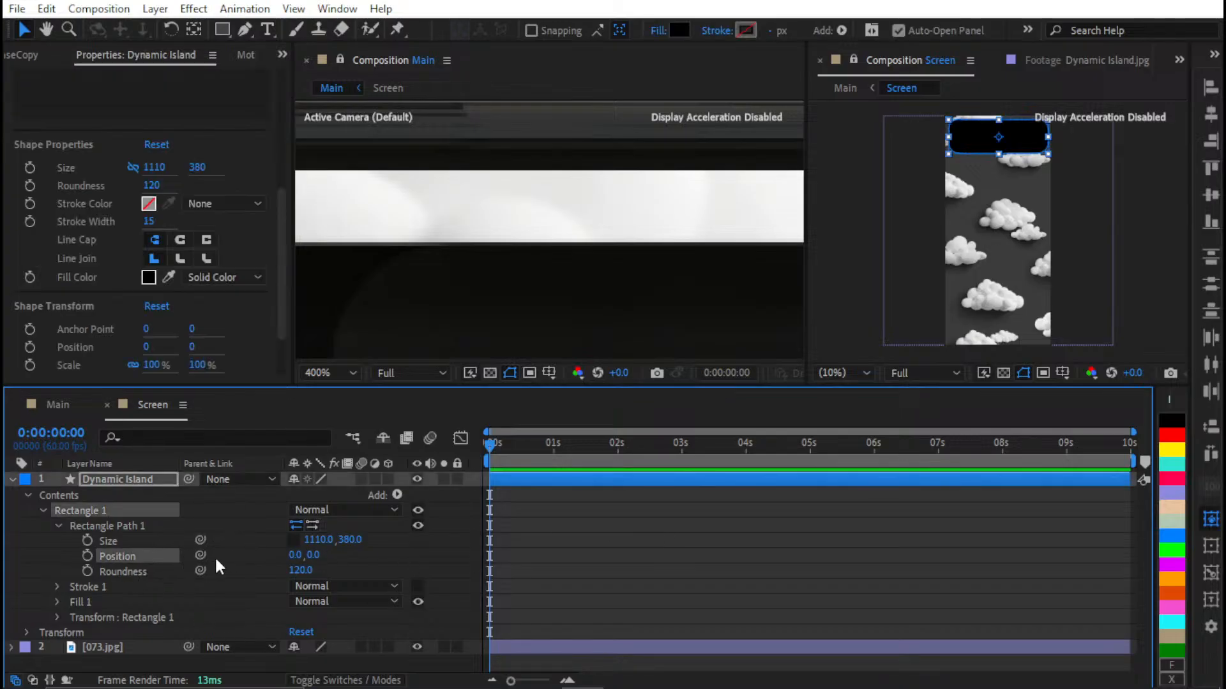
pyautogui.moveTo(201, 556); pyautogui.dragTo(259, 543)
pyautogui.moveTo(168, 547); pyautogui.dragTo(165, 544)
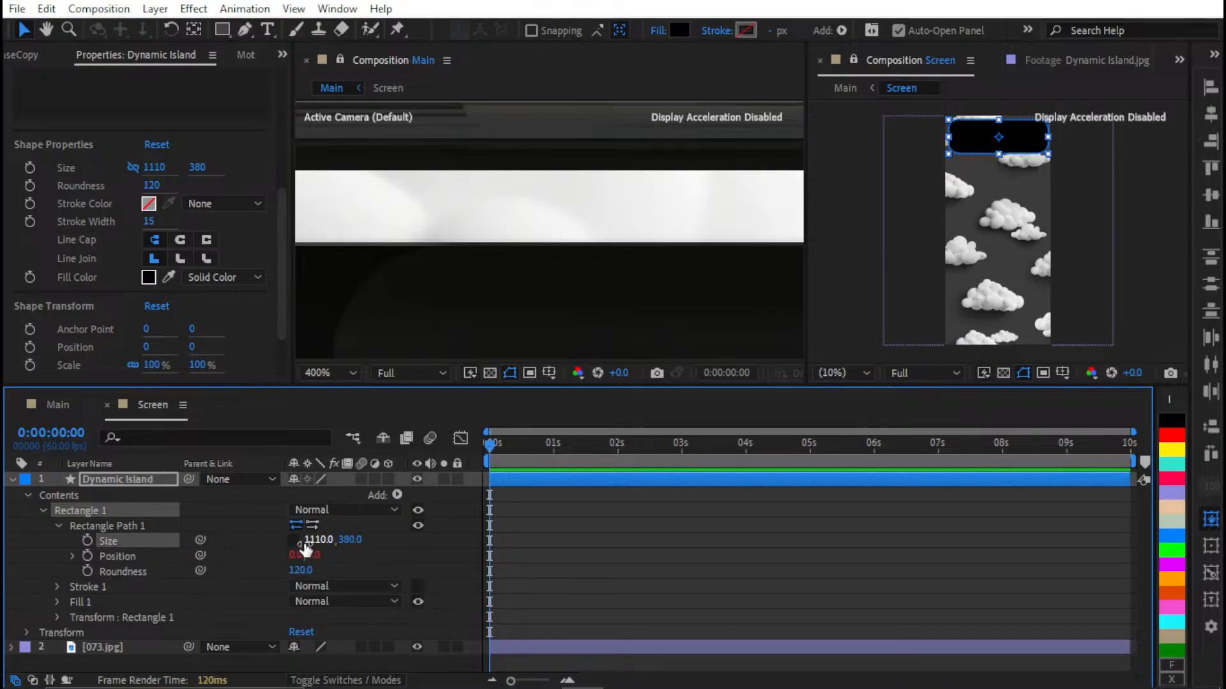
pyautogui.hotkey('ctrl', 'z')
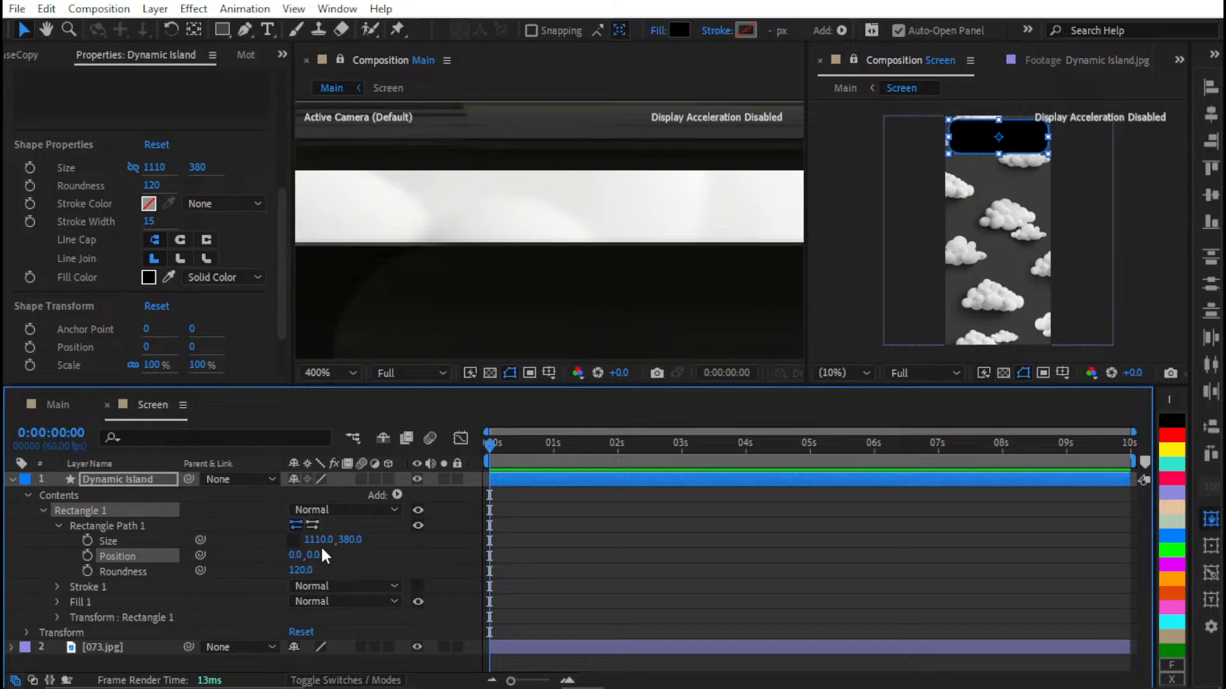
# Link the Position of Rectangle Path 1 to the height value of its Size
pyautogui.moveTo(199, 555); pyautogui.dragTo(350, 541)
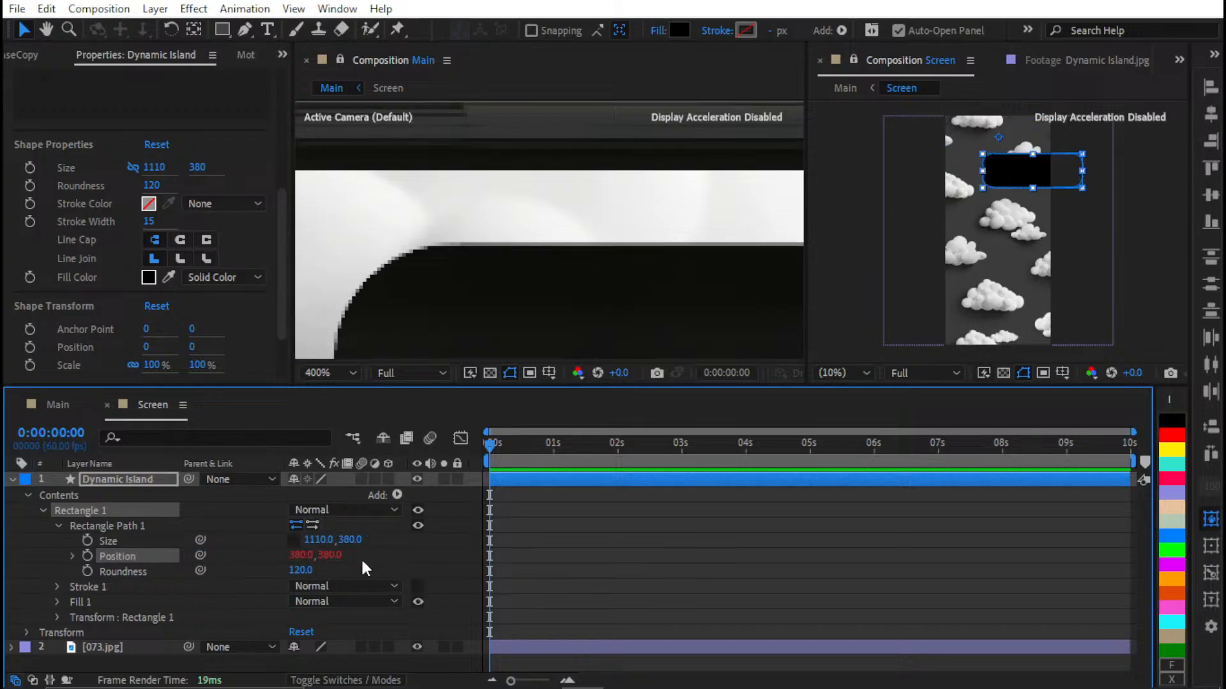
pyautogui.scroll(-4, 377, 324)
pyautogui.scroll(-2, 446, 282)
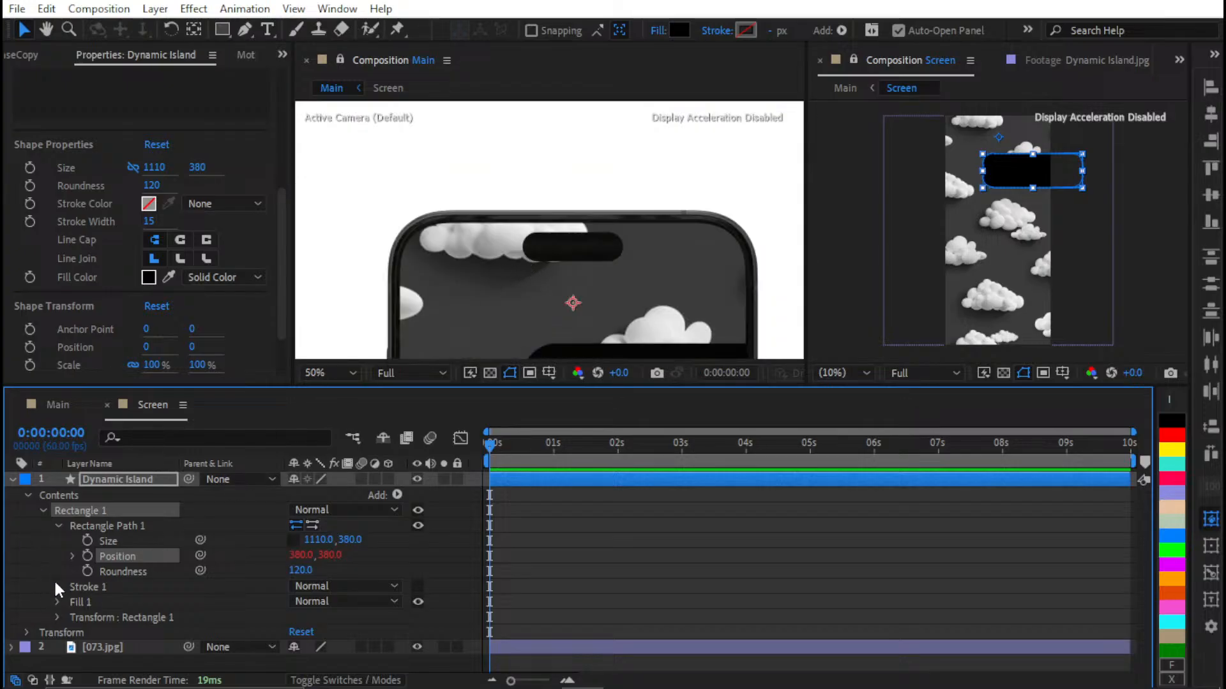
# Reveal the Transform: Rectangle 1 properties, try shifting the Position horizontally, and undo the shift
pyautogui.click(58, 616)
pyautogui.scroll(-3, 336, 508)
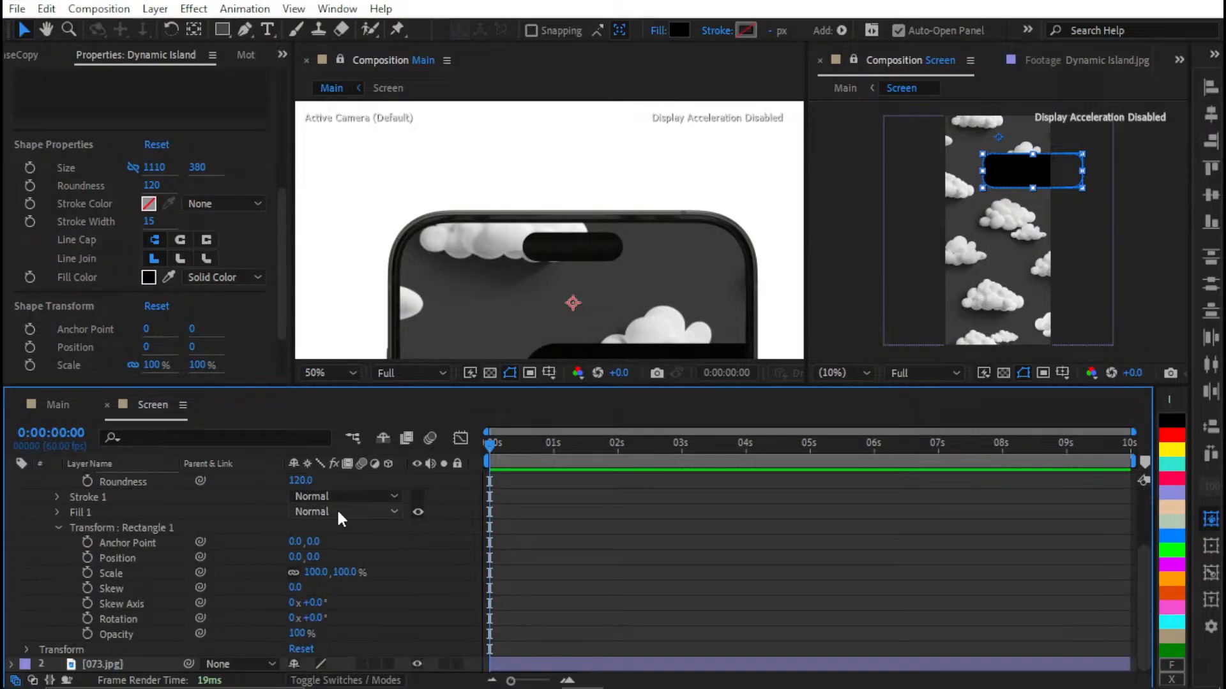
pyautogui.click(120, 550)
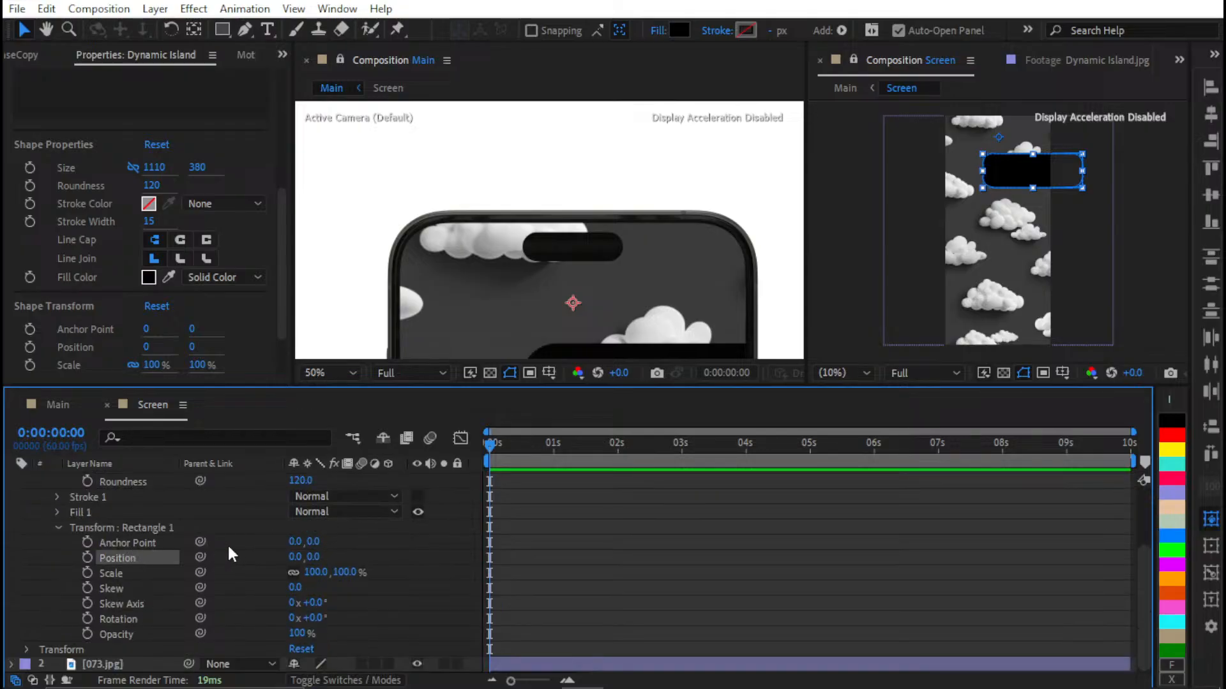
pyautogui.click(362, 546)
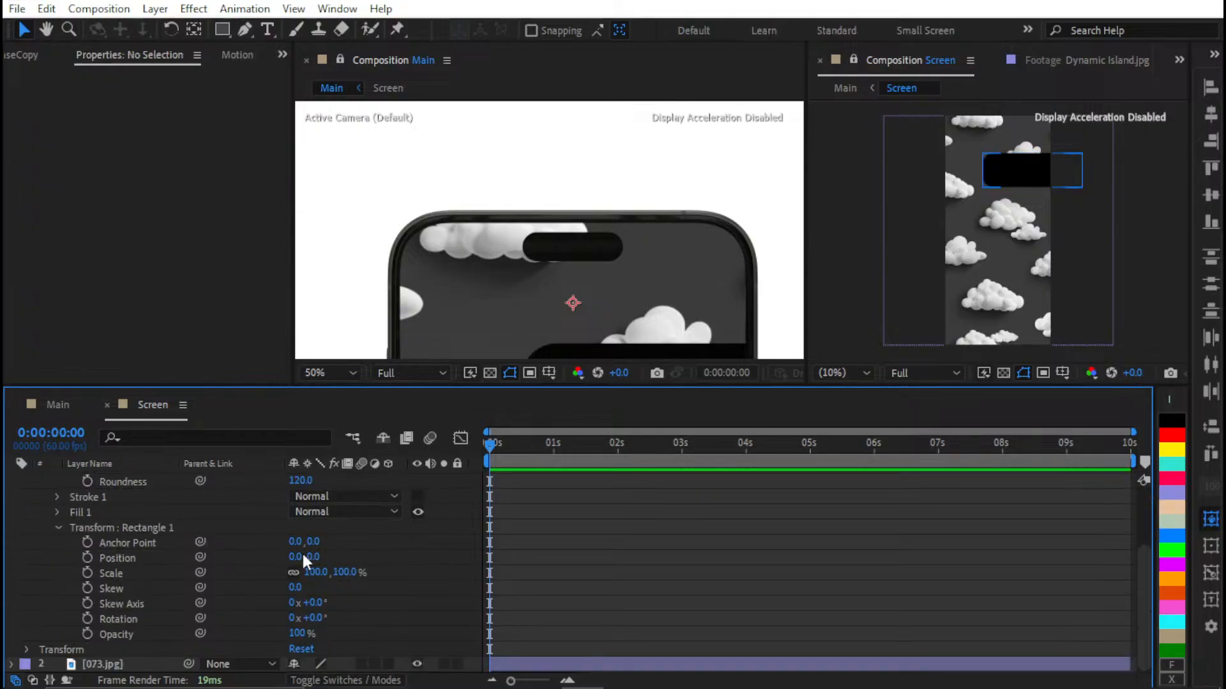
pyautogui.moveTo(298, 557); pyautogui.dragTo(15, 562)
pyautogui.hotkey('ctrl', 'z')
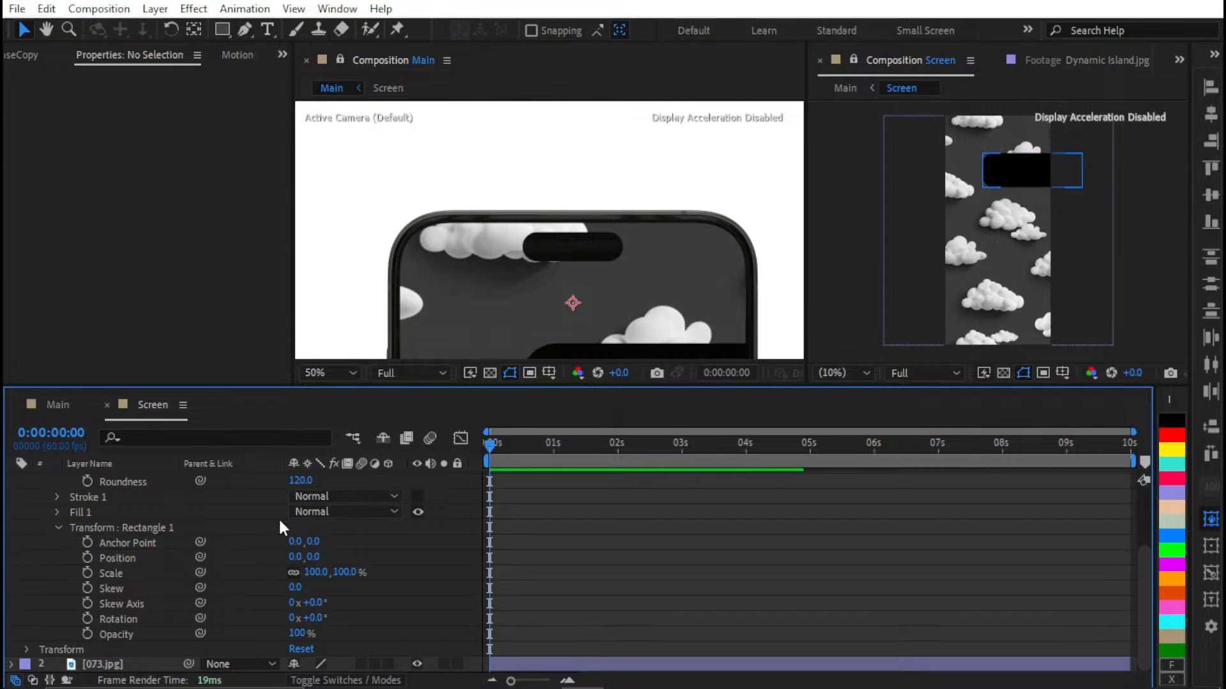
# Set the horizontal Anchor Point value of Transform: Rectangle 1 to 380
pyautogui.click(122, 543)
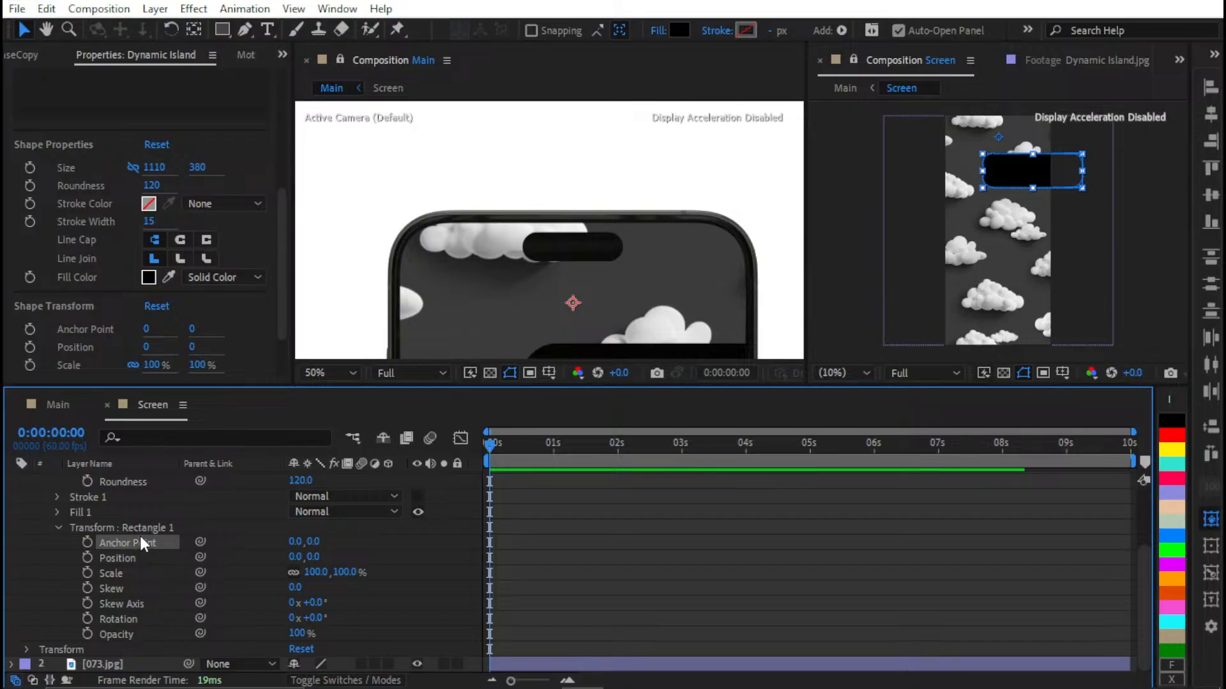
pyautogui.moveTo(293, 543); pyautogui.dragTo(539, 539)
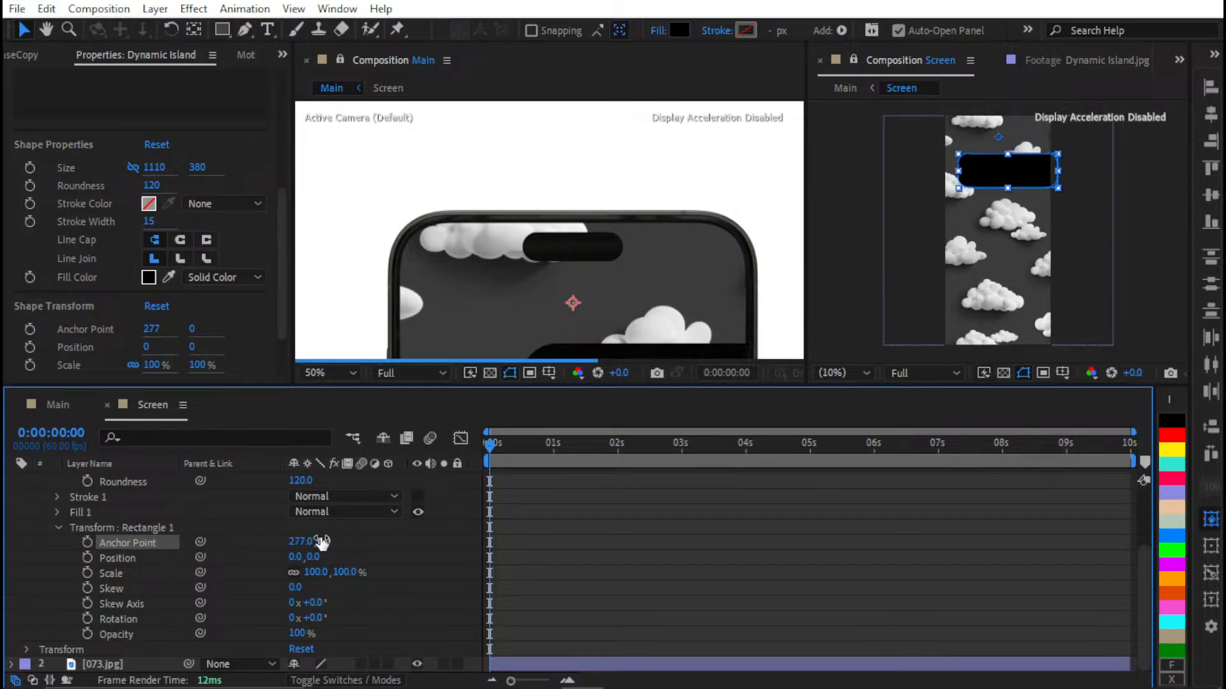
pyautogui.scroll(3, 321, 528)
pyautogui.scroll(-3, 300, 562)
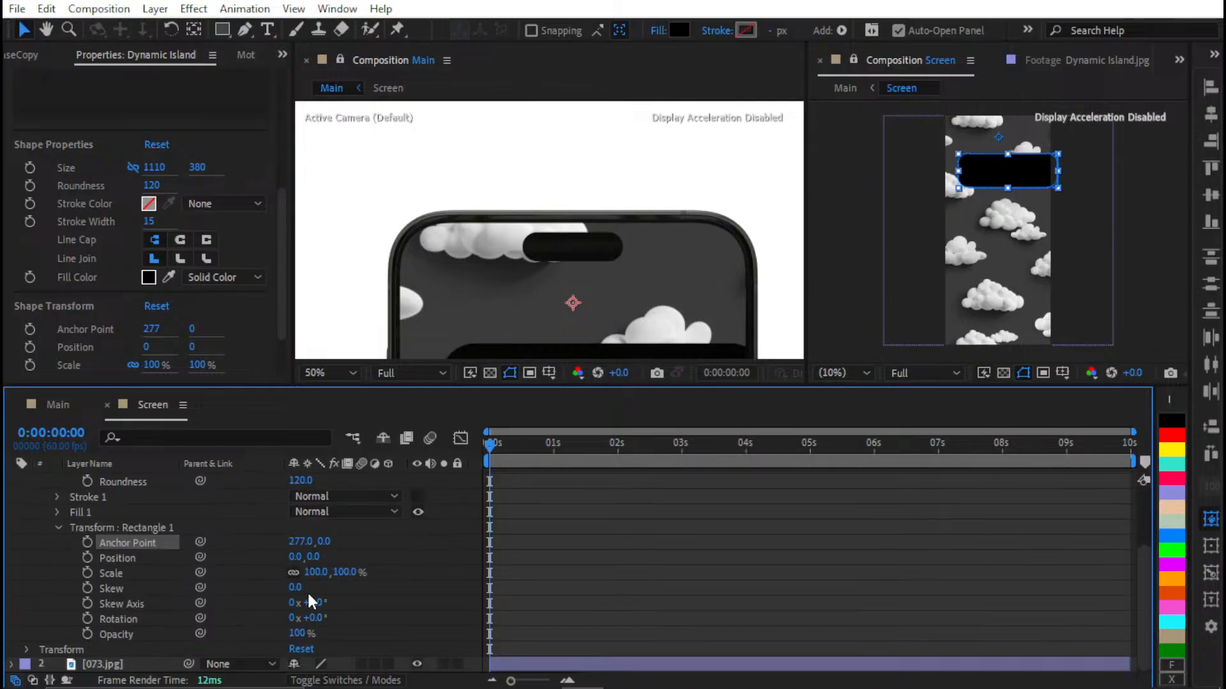
pyautogui.click(299, 543)
pyautogui.write('380')
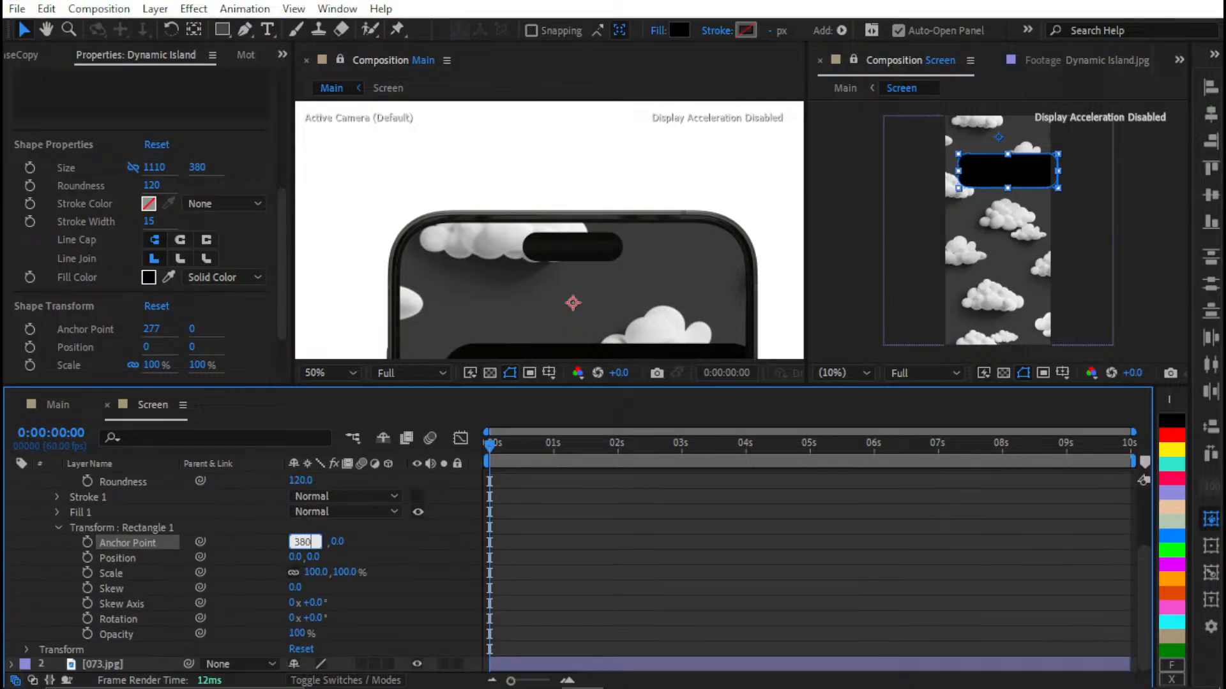
pyautogui.press('Return')
pyautogui.scroll(3, 300, 544)
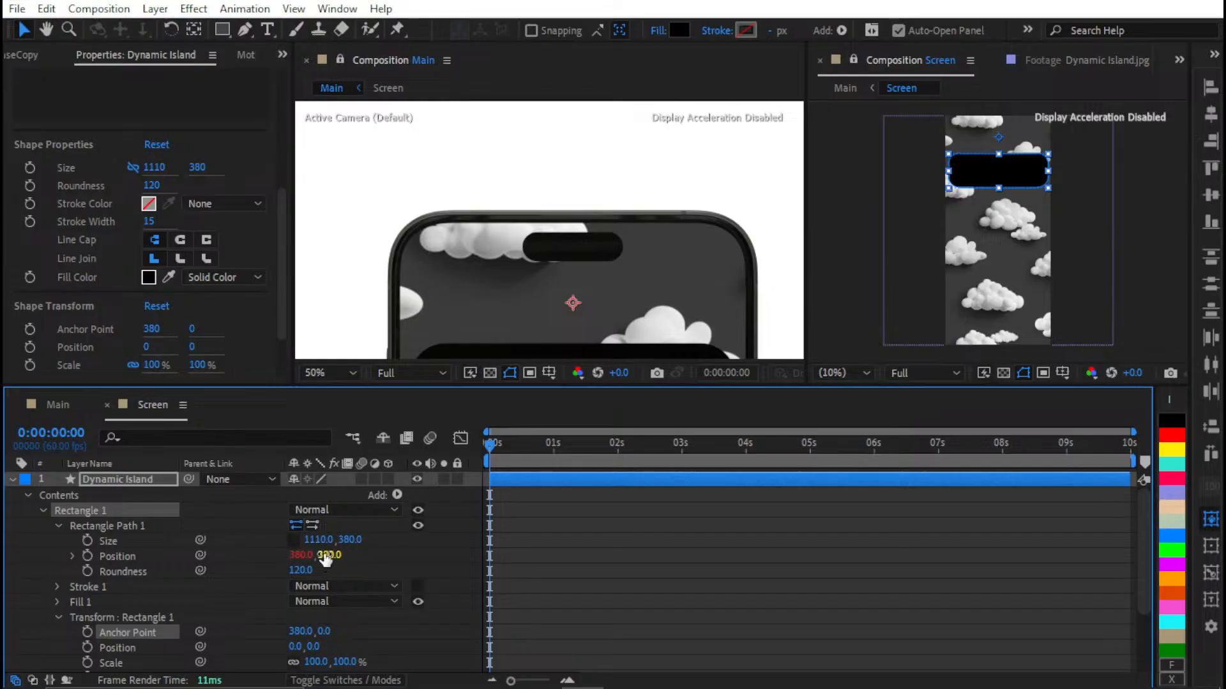
# Set the vertical Anchor Point value of Transform: Rectangle 1 to 190, calculated by subtracting from 380
pyautogui.scroll(-3, 322, 549)
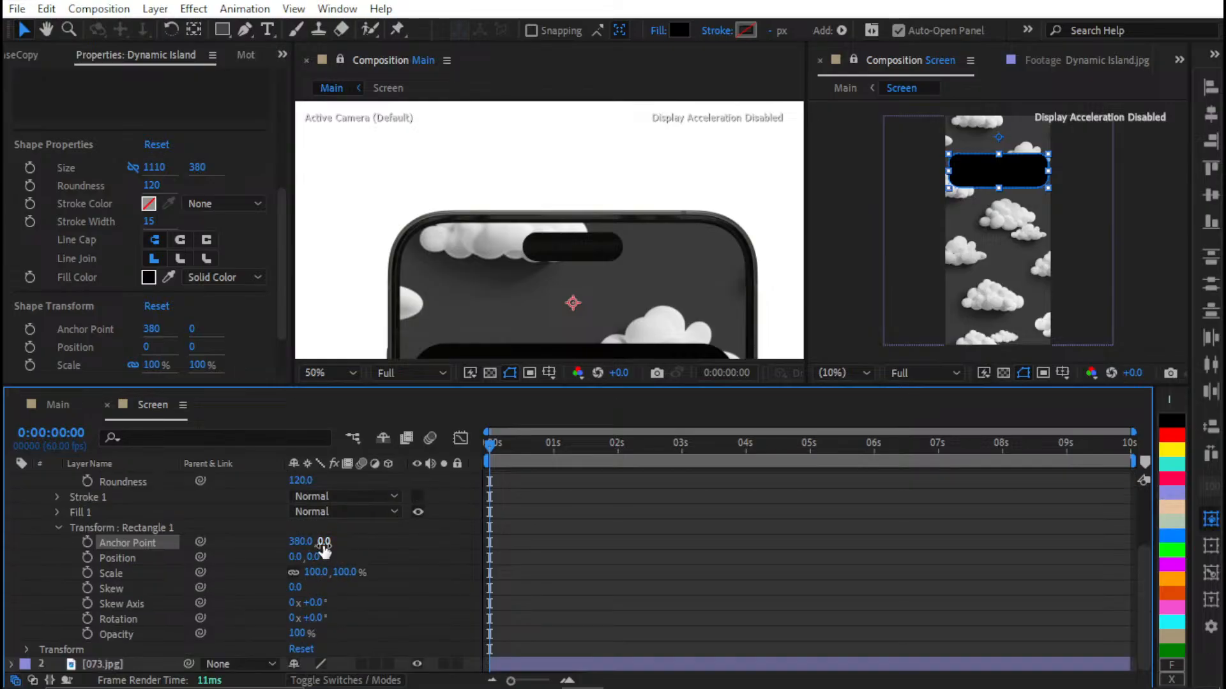
pyautogui.moveTo(324, 542)
pyautogui.mouseDown()
pyautogui.moveTo(402, 546)
pyautogui.moveTo(369, 555)
pyautogui.moveTo(332, 541)
pyautogui.mouseUp()
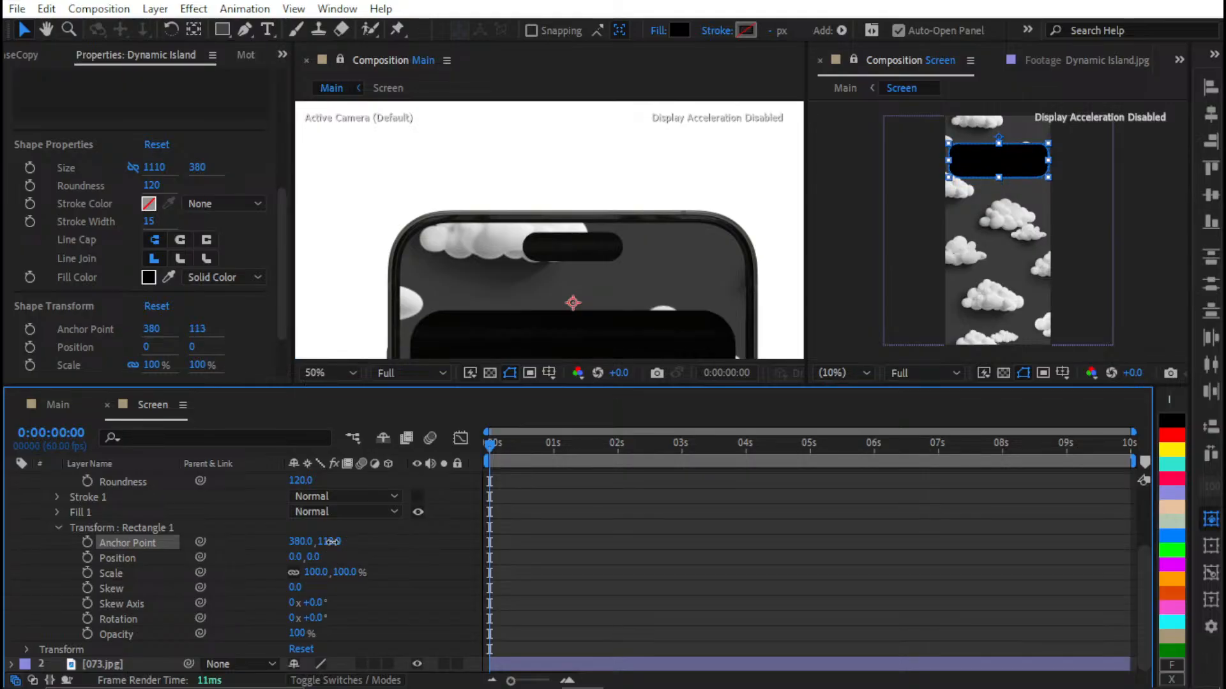
pyautogui.click(331, 541)
pyautogui.write('3')
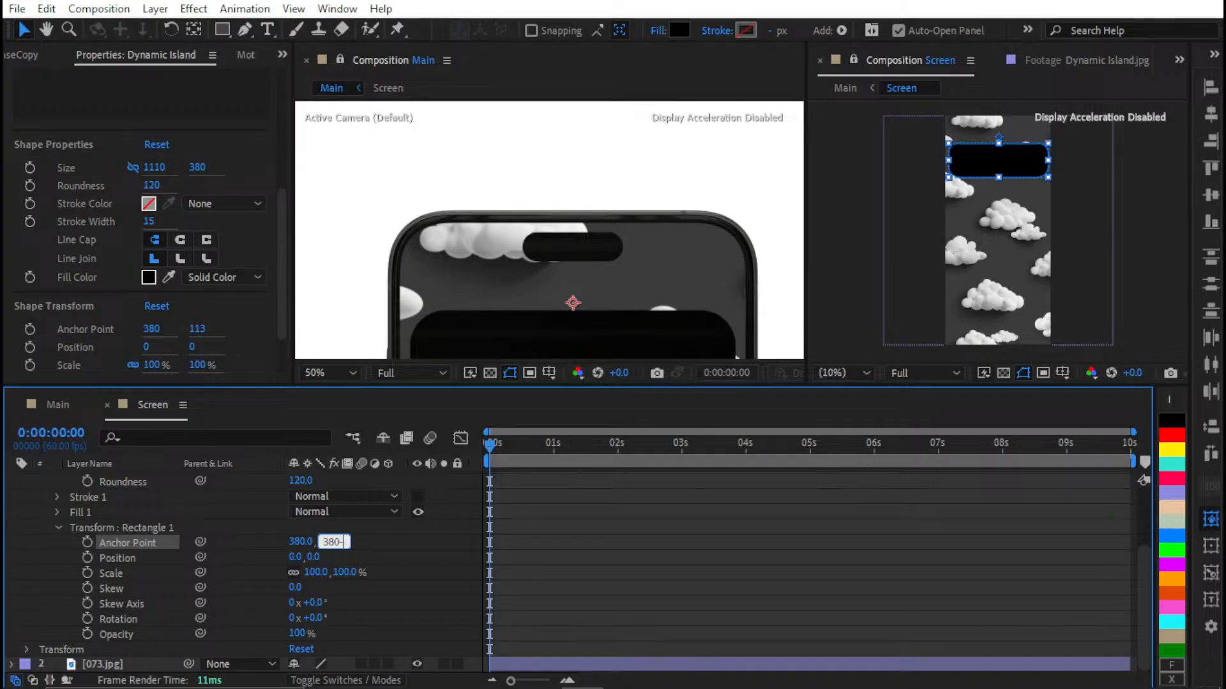
pyautogui.write('80/20')
pyautogui.press('Return')
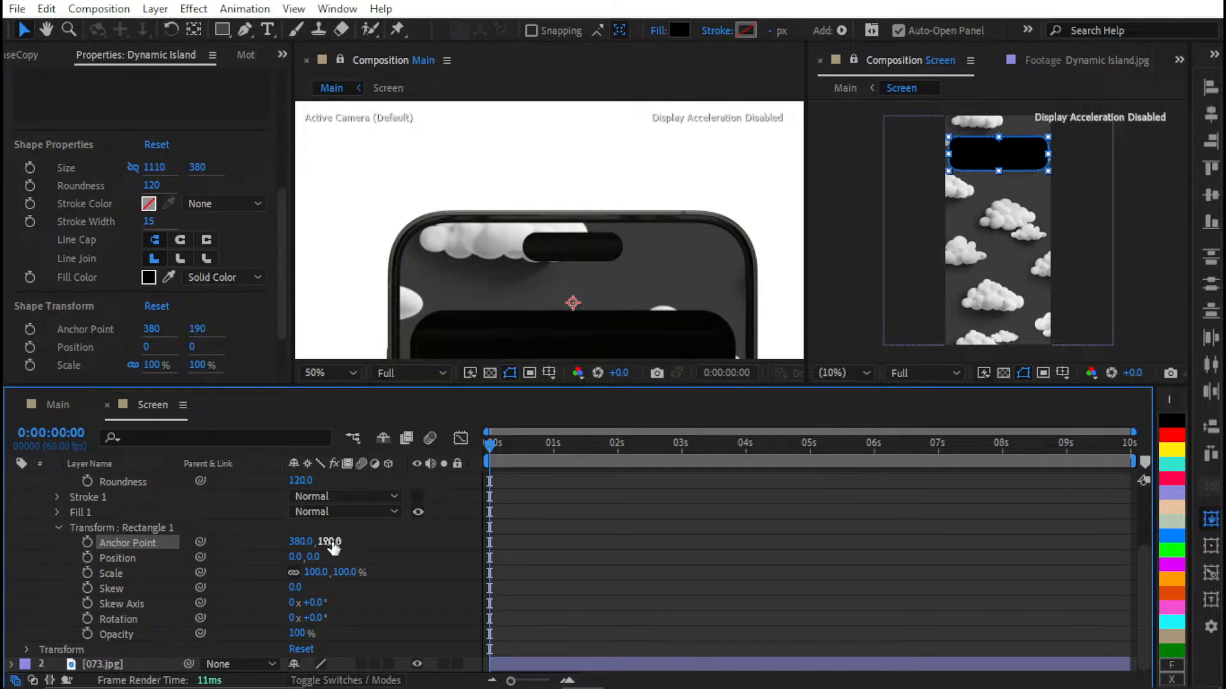
pyautogui.click(607, 538)
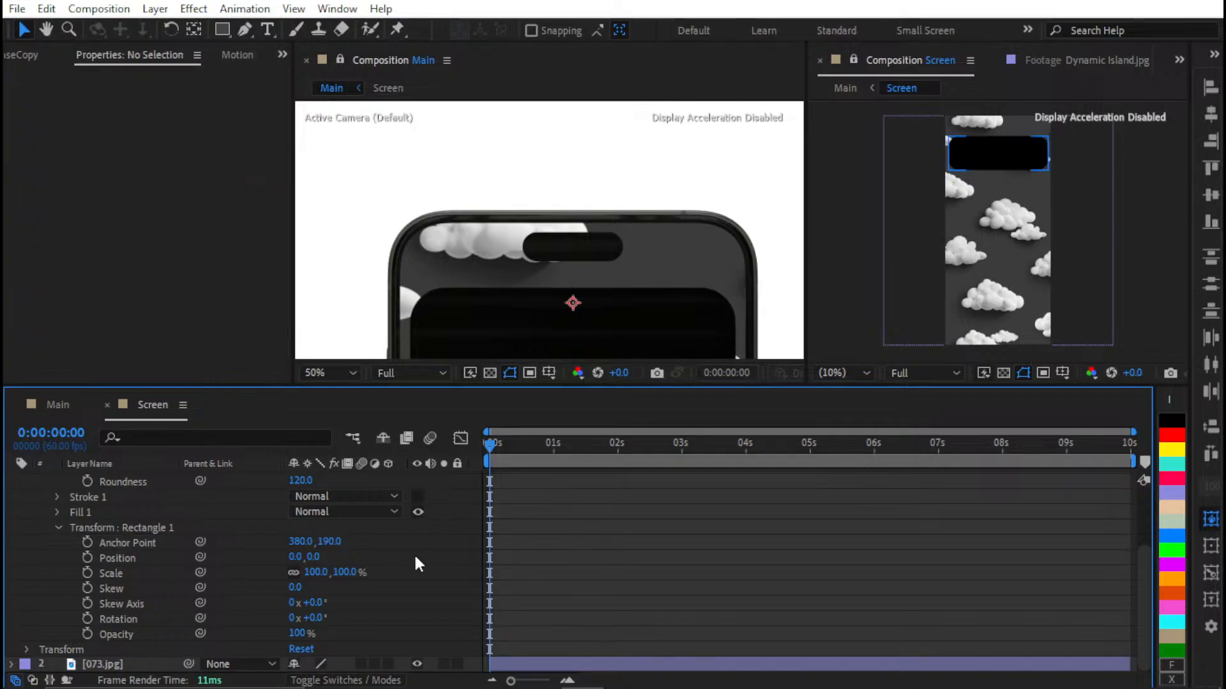
# Set the vertical Anchor Point value of Transform: Rectangle 1 to 380 and compare the rectangle with the phone's island
pyautogui.click(330, 541)
pyautogui.click(343, 543)
pyautogui.write('3')
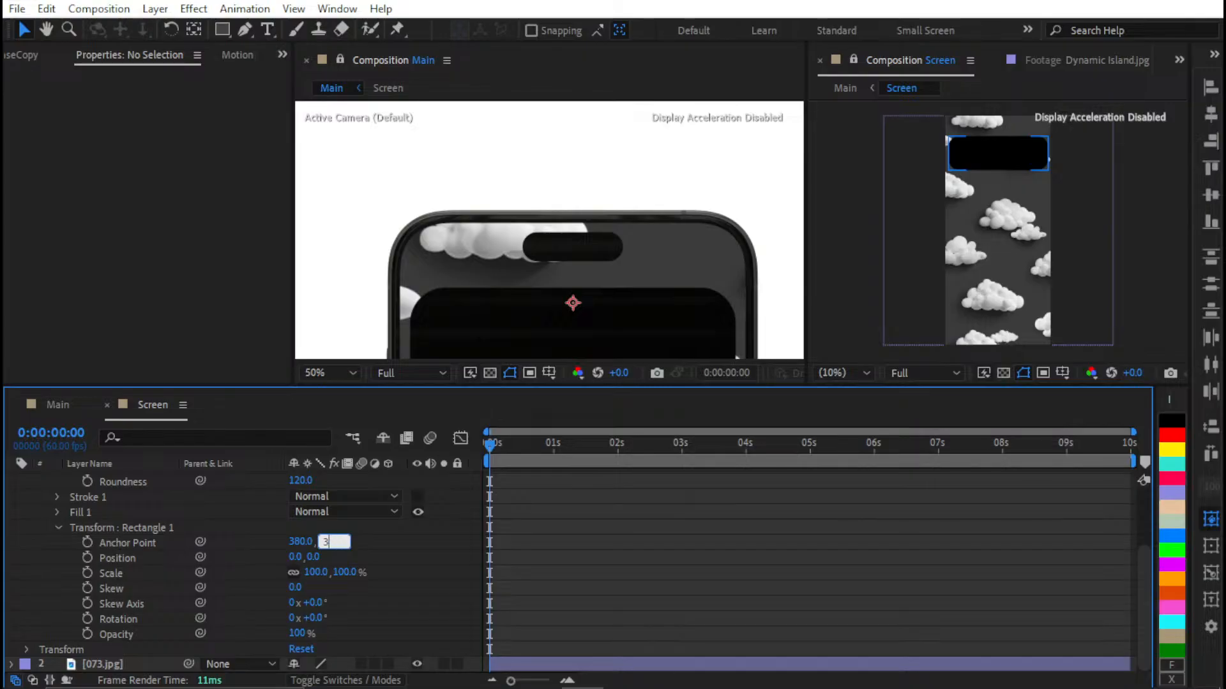
pyautogui.write('80')
pyautogui.press('Return')
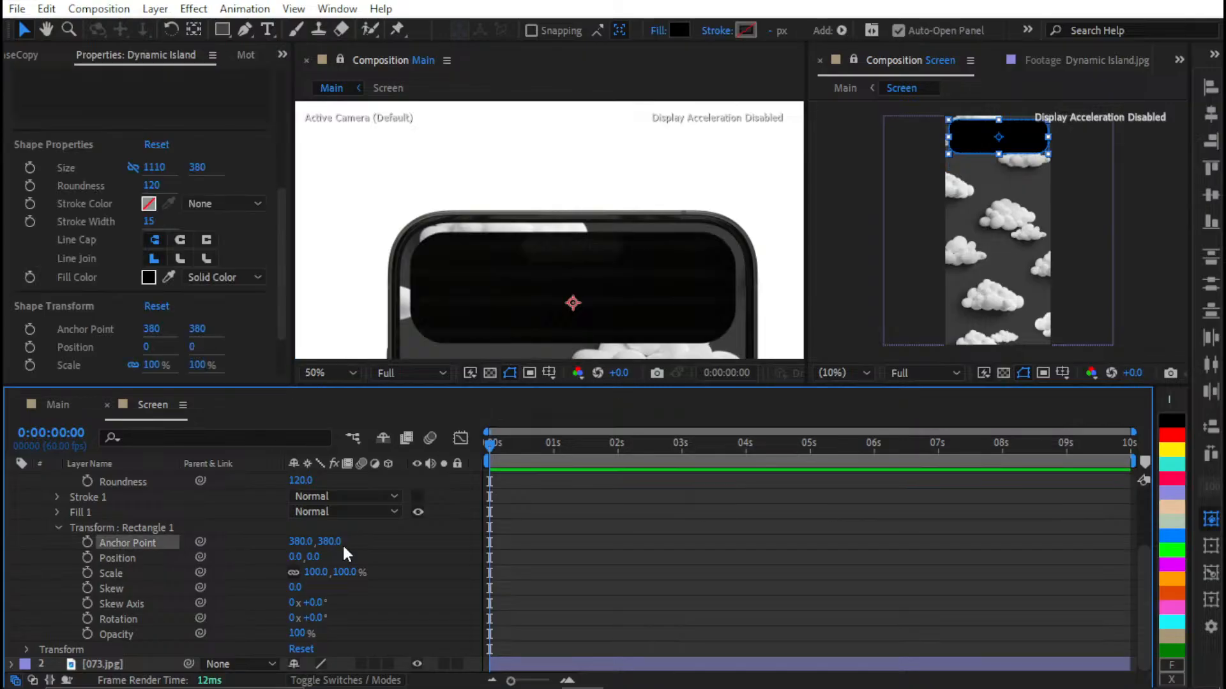
pyautogui.click(509, 514)
pyautogui.scroll(1, 538, 279)
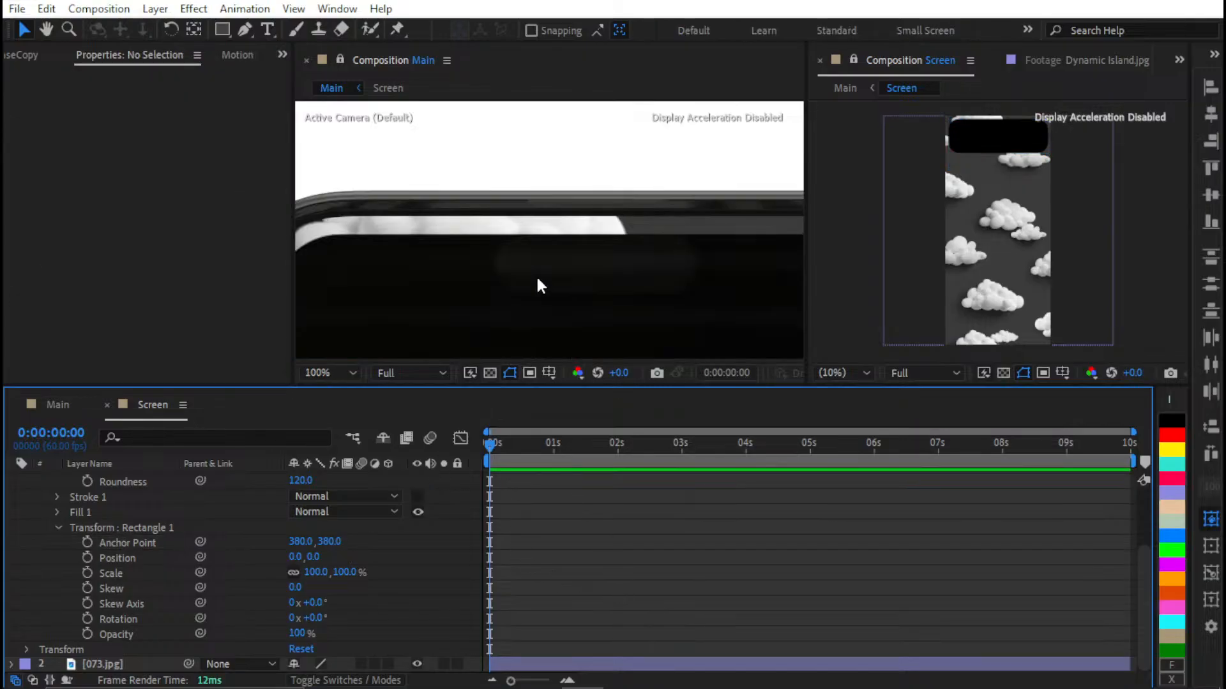
pyautogui.scroll(1, 649, 249)
pyautogui.moveTo(646, 249); pyautogui.dragTo(415, 189)
pyautogui.hotkey('shift', '/')
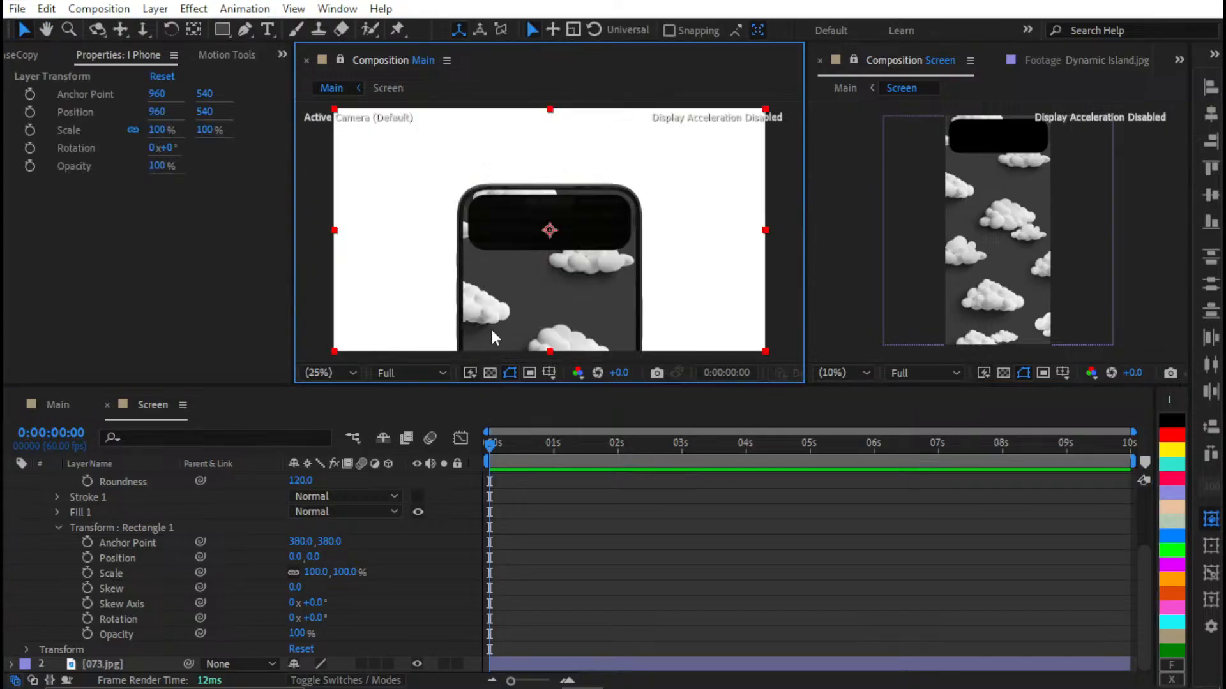
# In the Position expression of Rectangle Path 1, replace the vertical temp value with a link to the height value of Size
pyautogui.scroll(2, 534, 475)
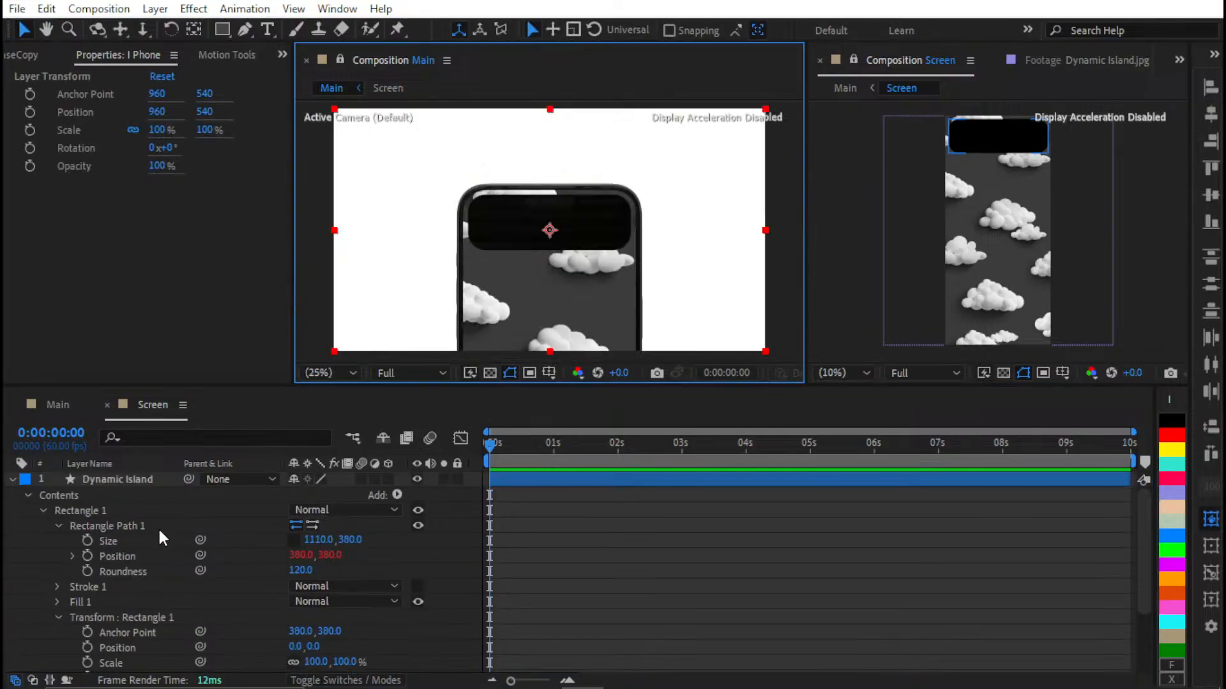
pyautogui.click(64, 553)
pyautogui.click(72, 554)
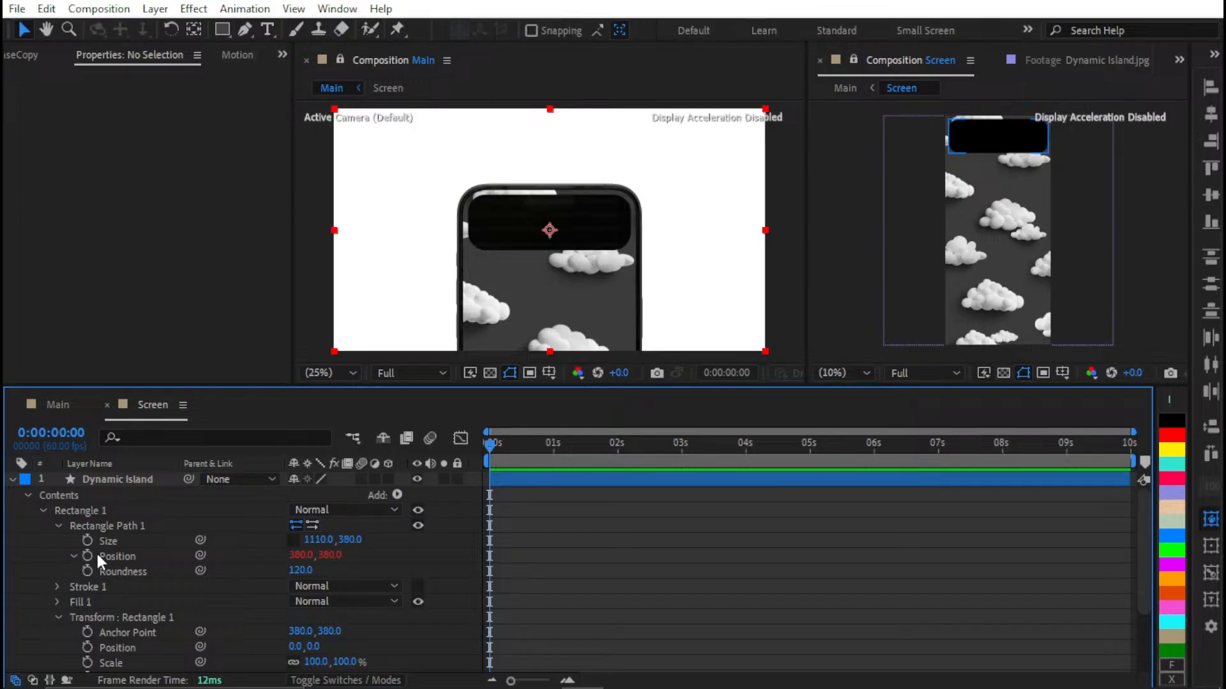
pyautogui.click(718, 572)
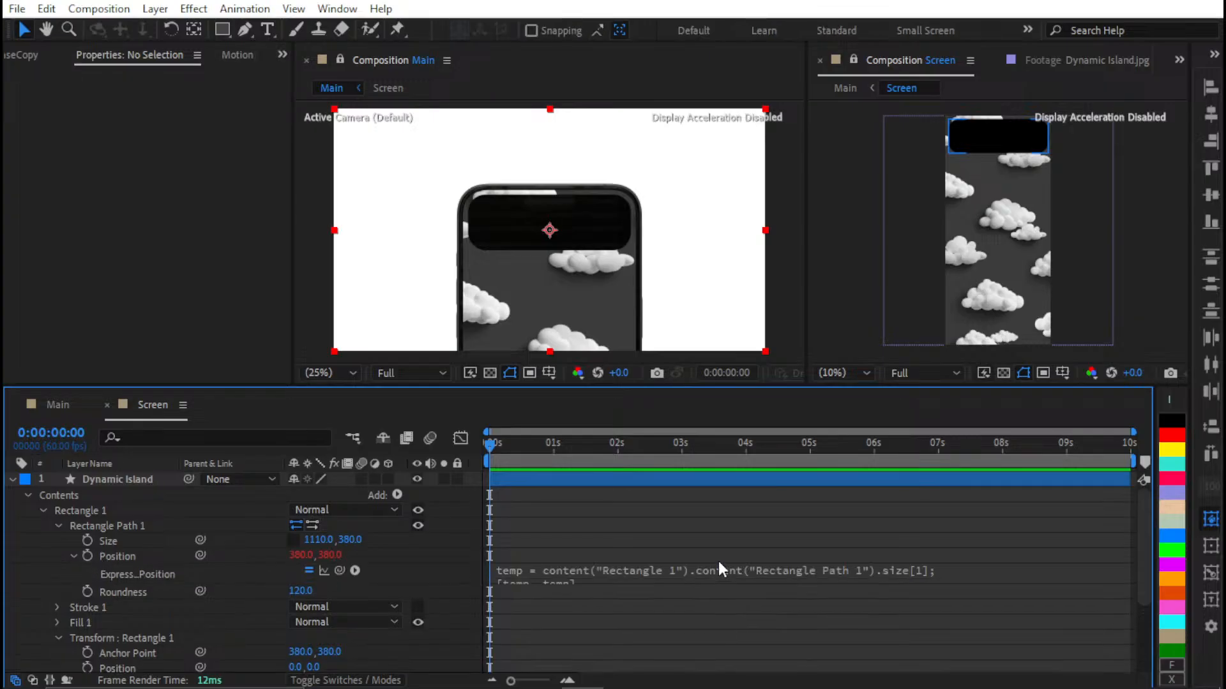
pyautogui.click(566, 572)
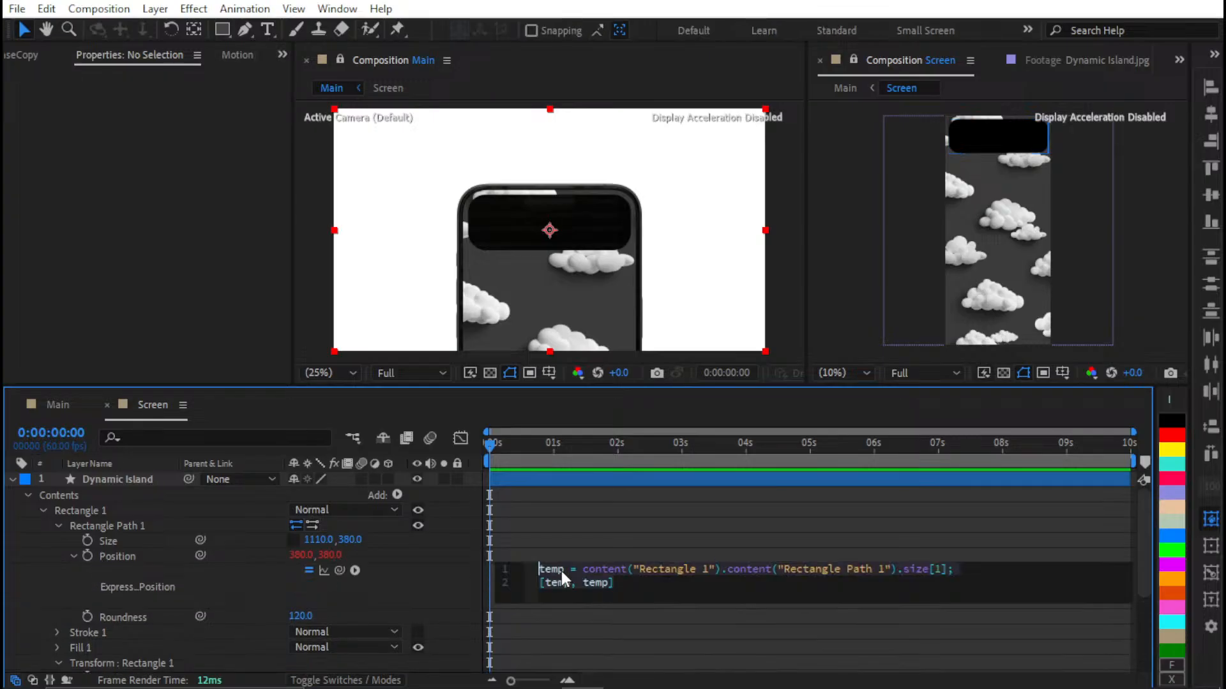
pyautogui.doubleClick(556, 572)
pyautogui.doubleClick(589, 585)
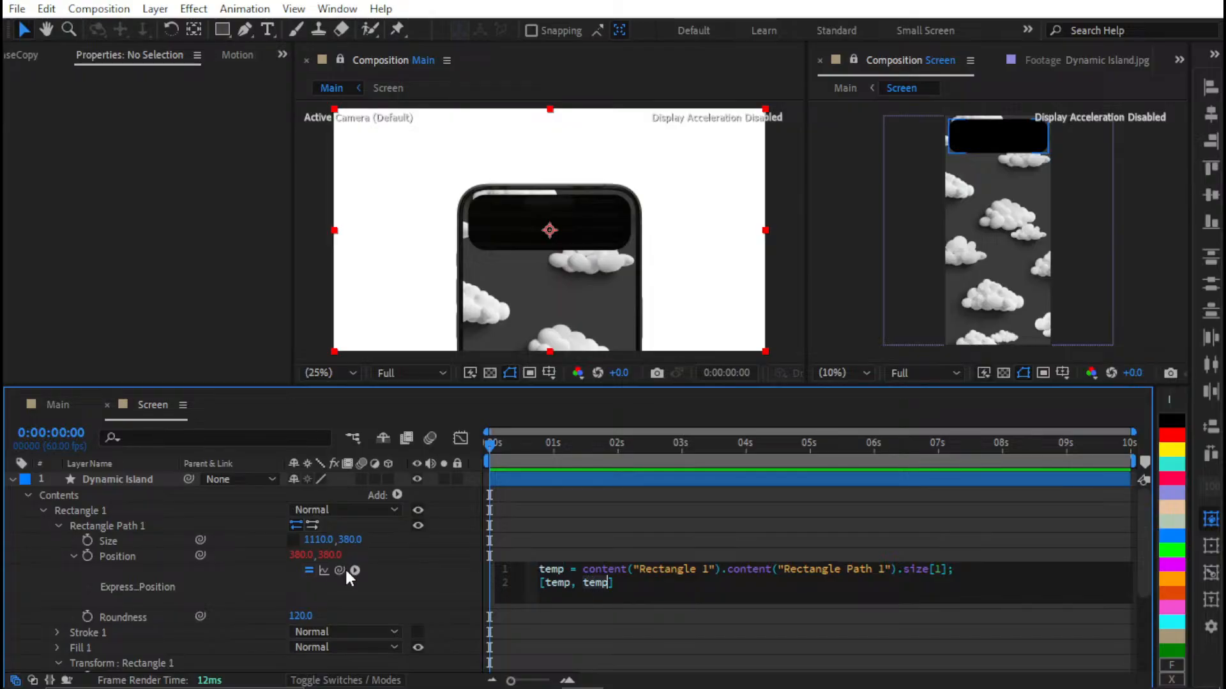
pyautogui.moveTo(339, 570); pyautogui.dragTo(352, 541)
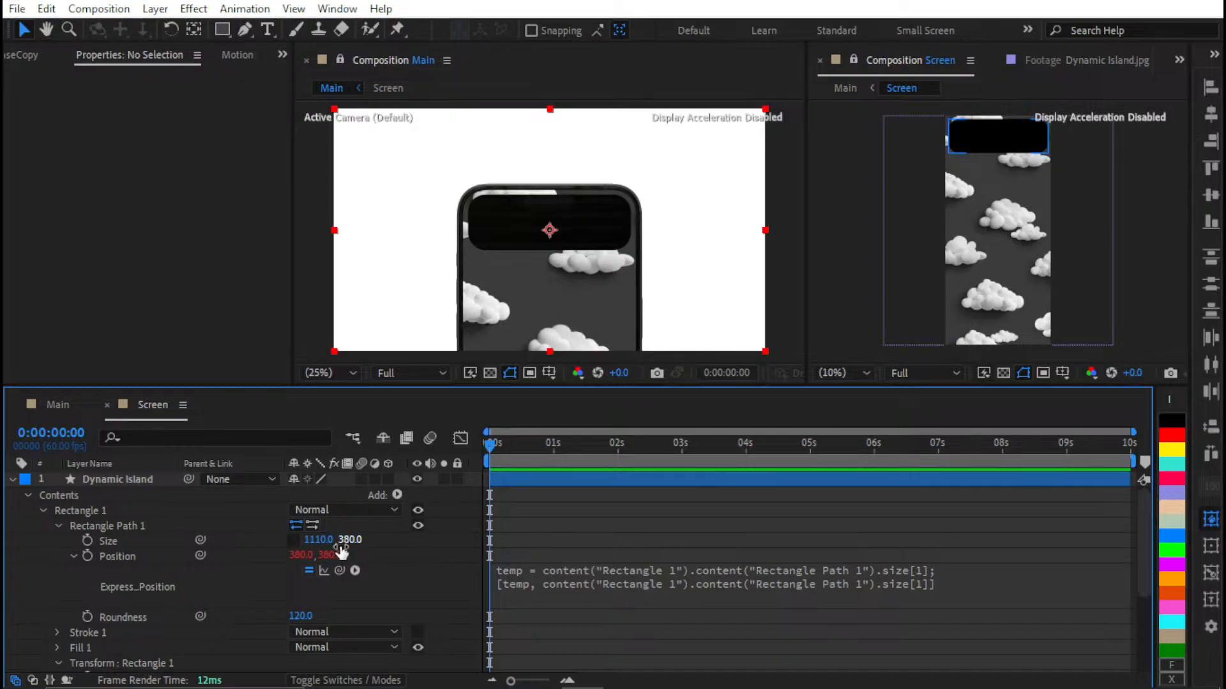
# Try a different Size height for Rectangle Path 1 to test the linked Position, and undo the change
pyautogui.click(330, 556)
pyautogui.click(392, 565)
pyautogui.moveTo(356, 541); pyautogui.dragTo(425, 544)
pyautogui.hotkey('ctrl', 'z')
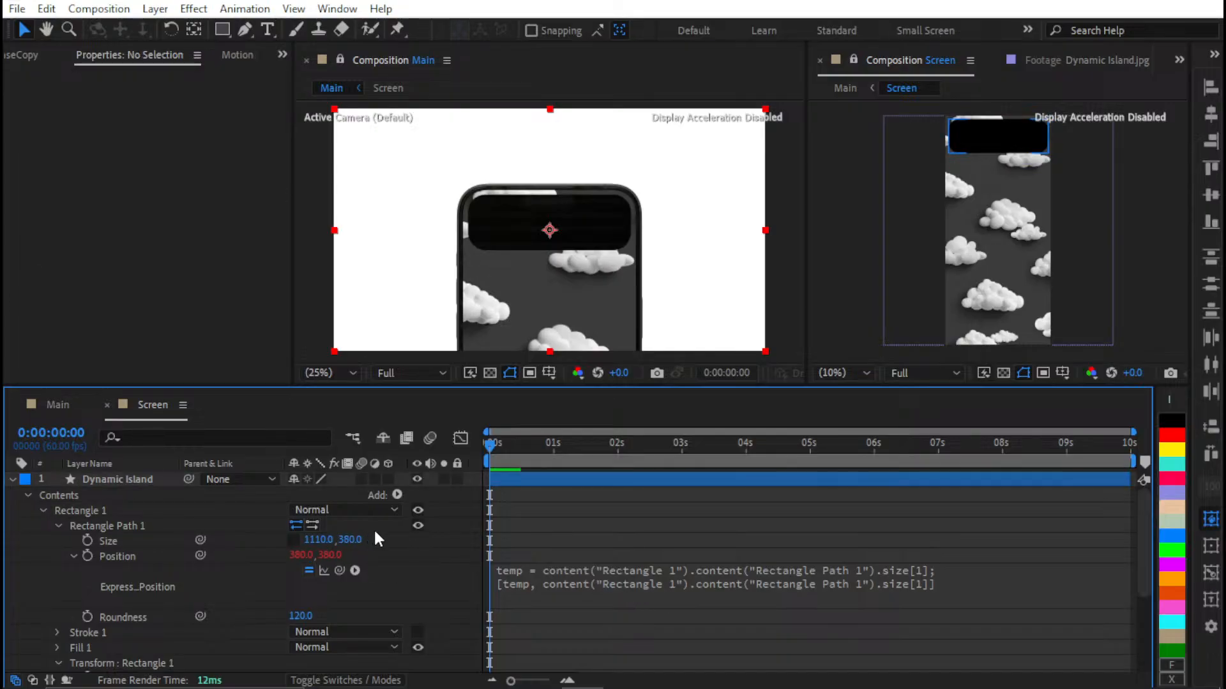
# Try replacing the horizontal temp value in the Position expression with 0, and undo the edit
pyautogui.click(729, 598)
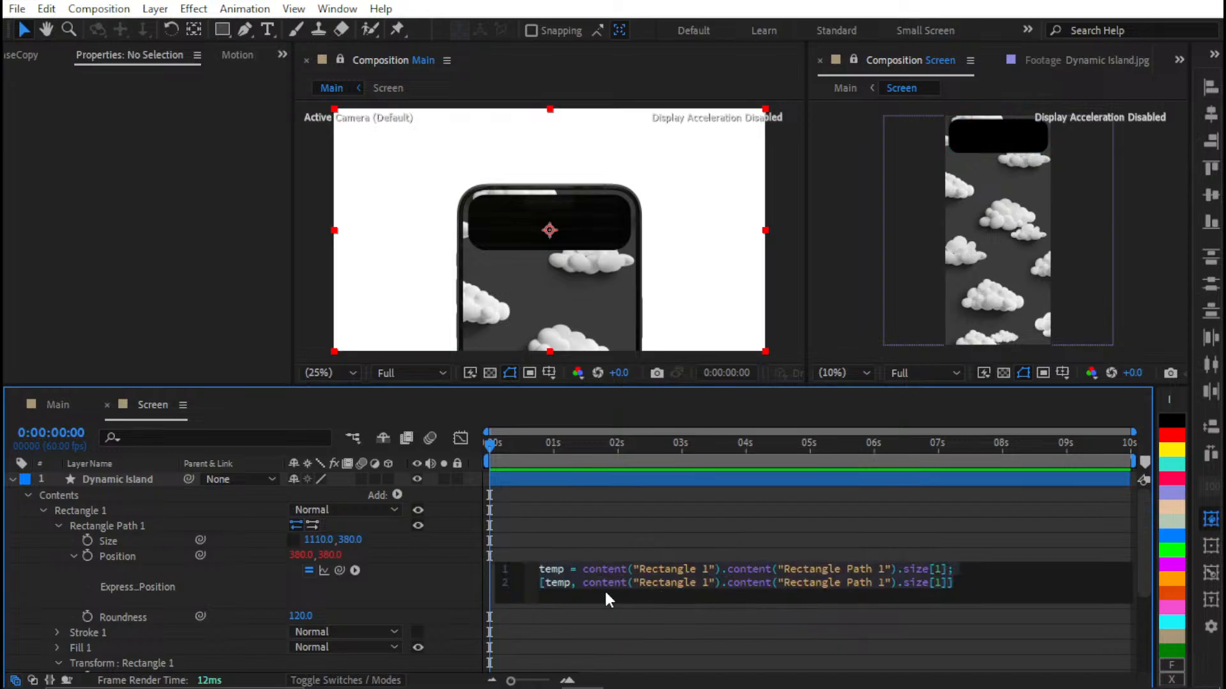
pyautogui.click(424, 573)
pyautogui.click(511, 589)
pyautogui.doubleClick(552, 586)
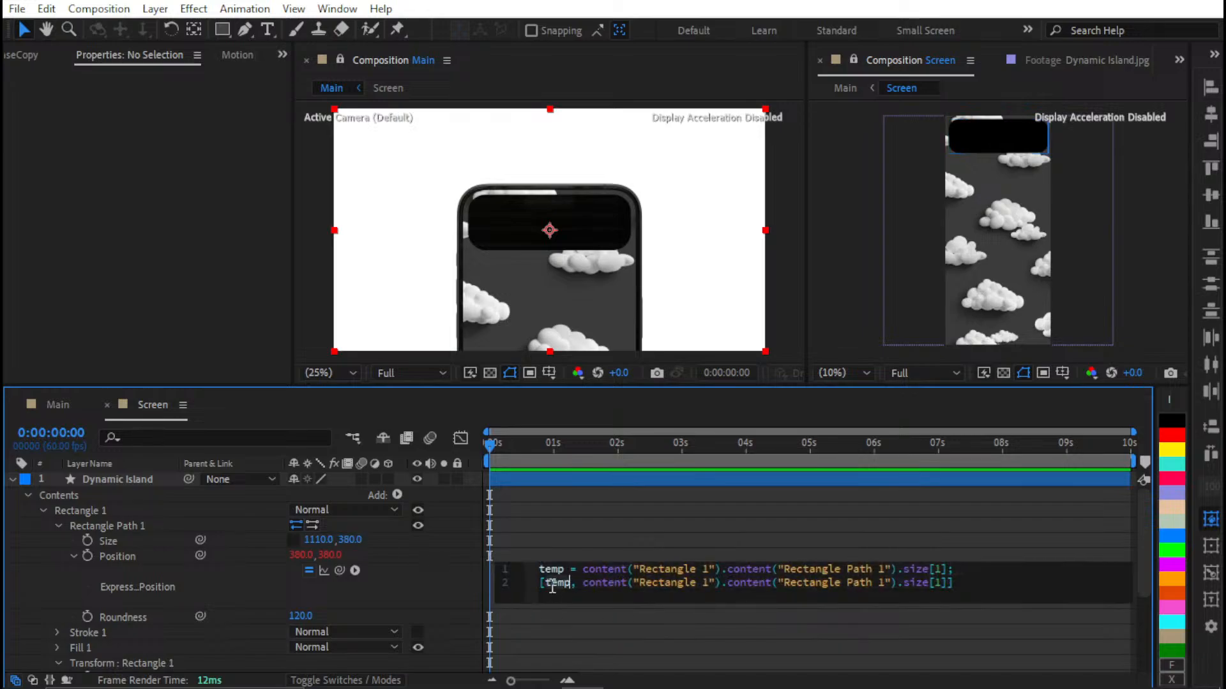
pyautogui.write('0')
pyautogui.click(565, 542)
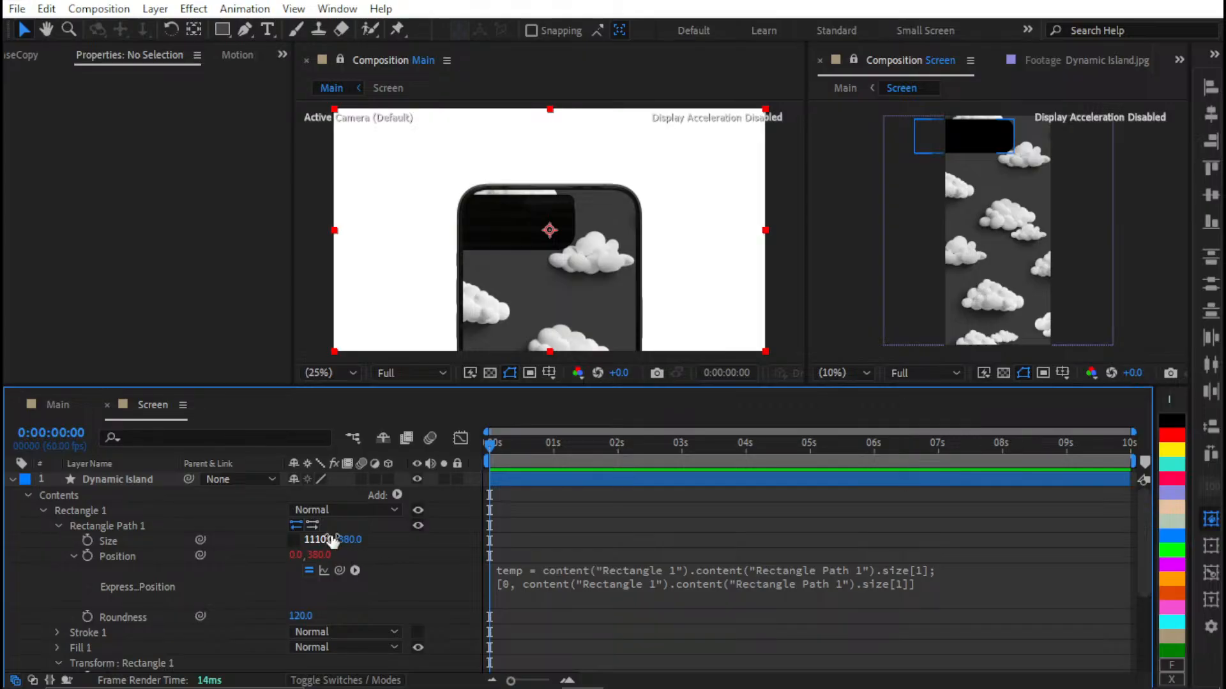
pyautogui.hotkey('ctrl', 'z')
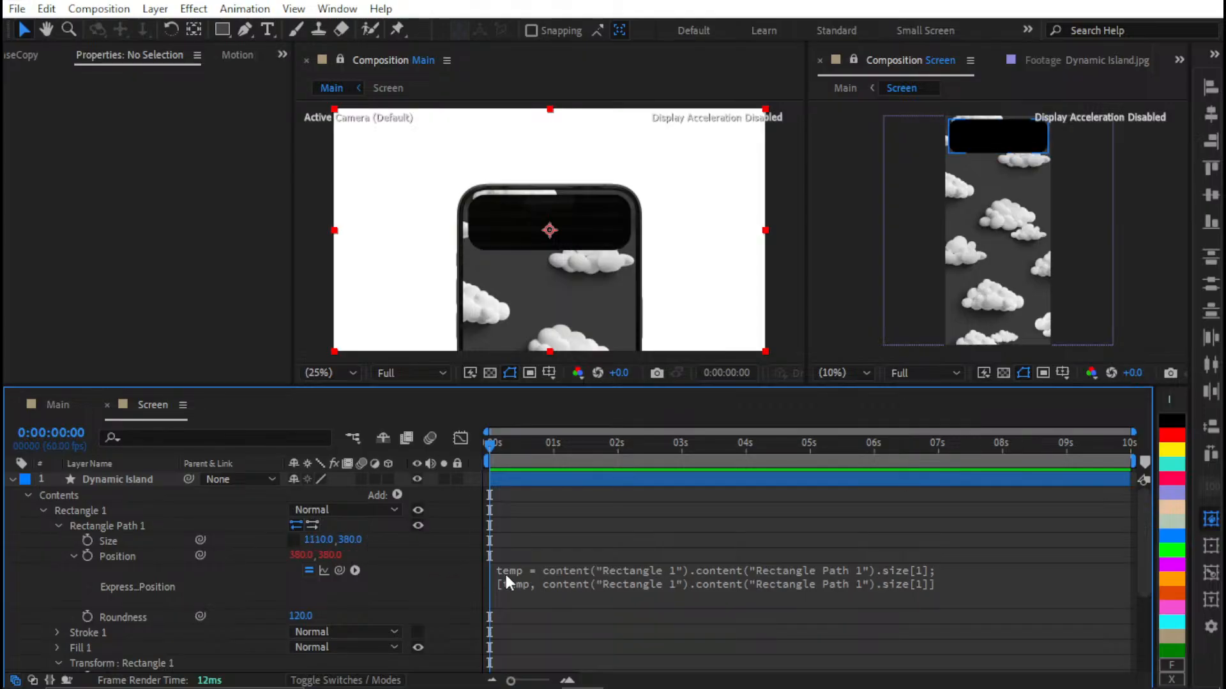
# Try replacing the horizontal temp value in the Position expression with 1110, and undo the edit
pyautogui.click(516, 582)
pyautogui.doubleClick(553, 581)
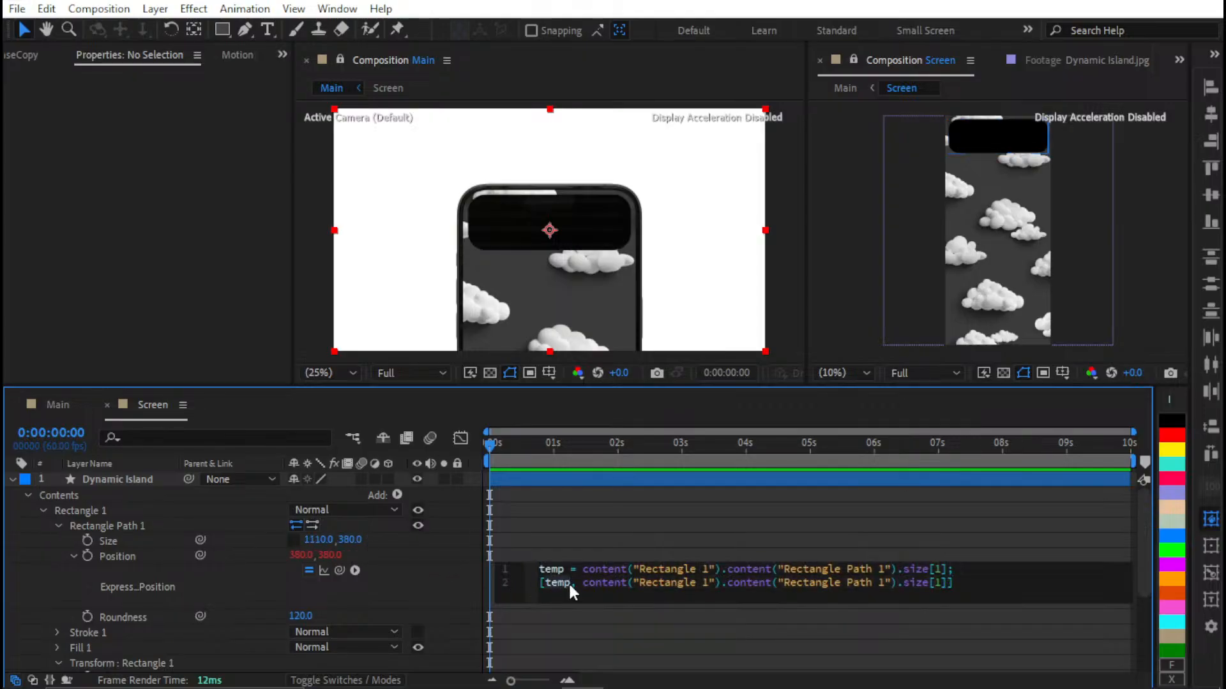
pyautogui.write('1')
pyautogui.hotkey('ctrl', 'z')
pyautogui.write('11')
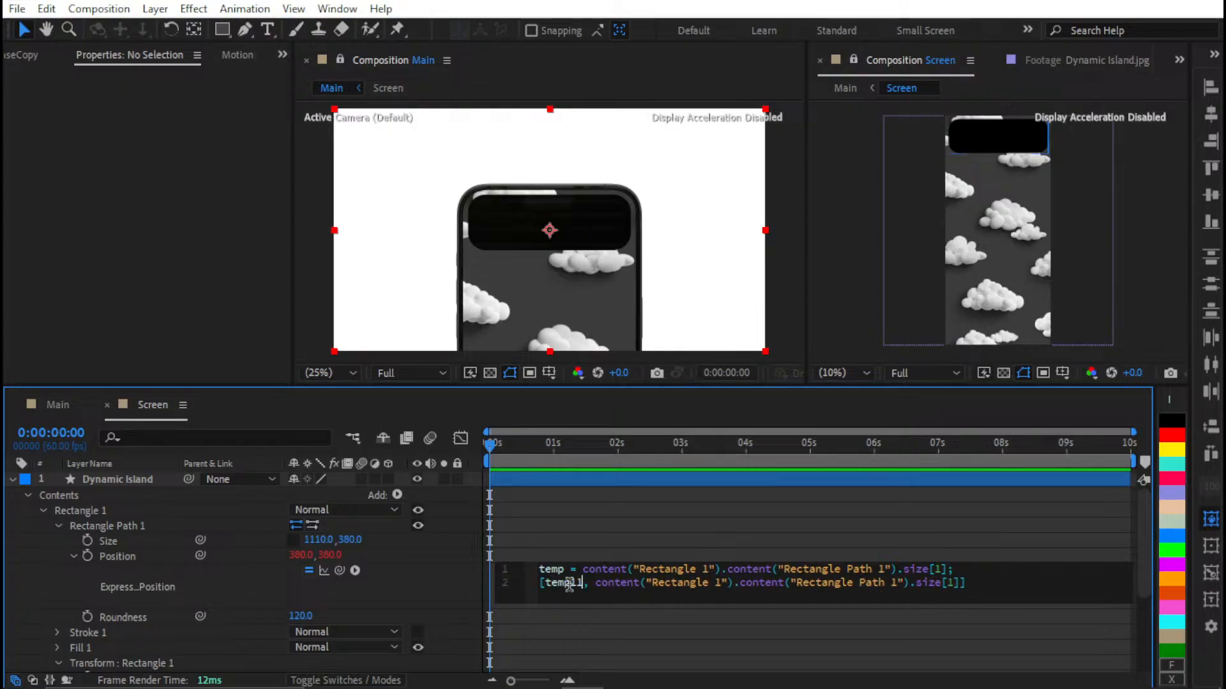
pyautogui.press('BackSpace')
pyautogui.press('BackSpace')
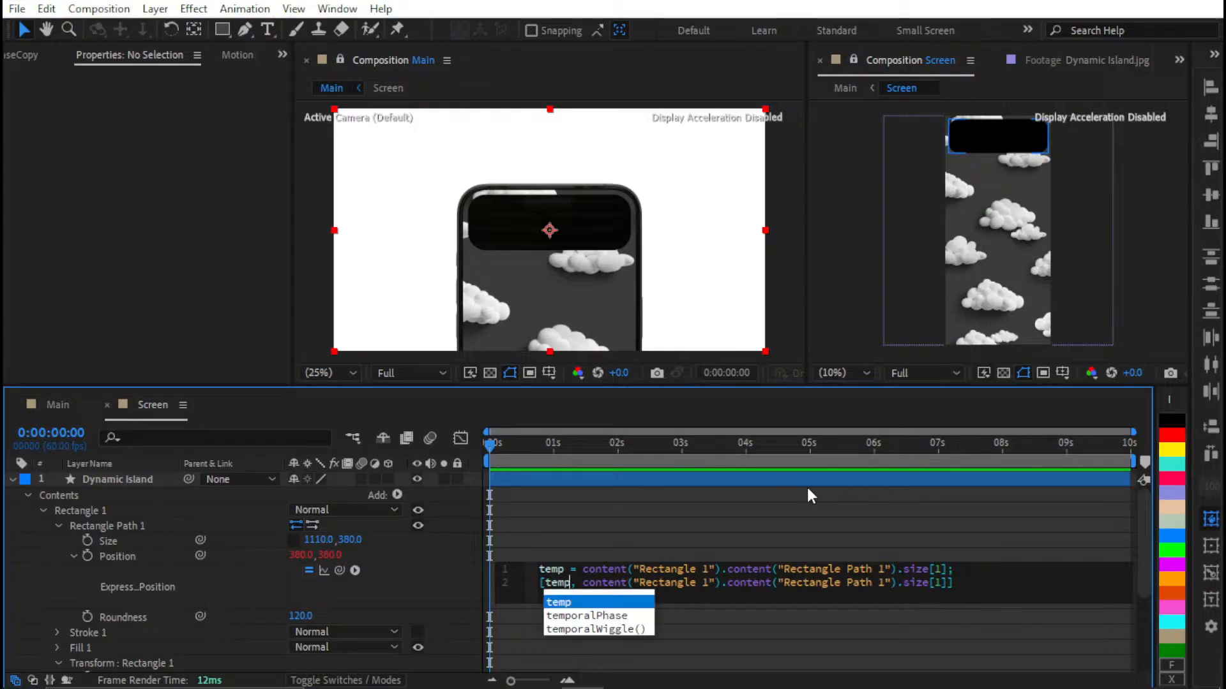
pyautogui.press('BackSpace')
pyautogui.press('BackSpace')
pyautogui.press('BackSpace')
pyautogui.press('BackSpace')
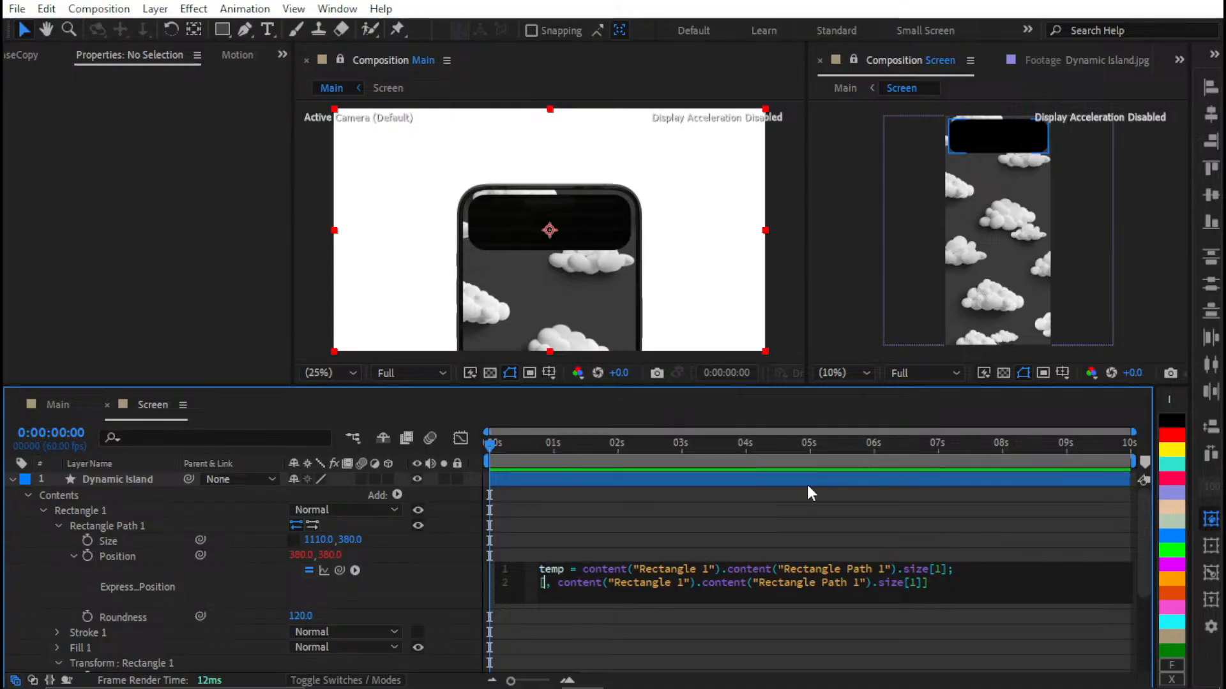
pyautogui.write('1110')
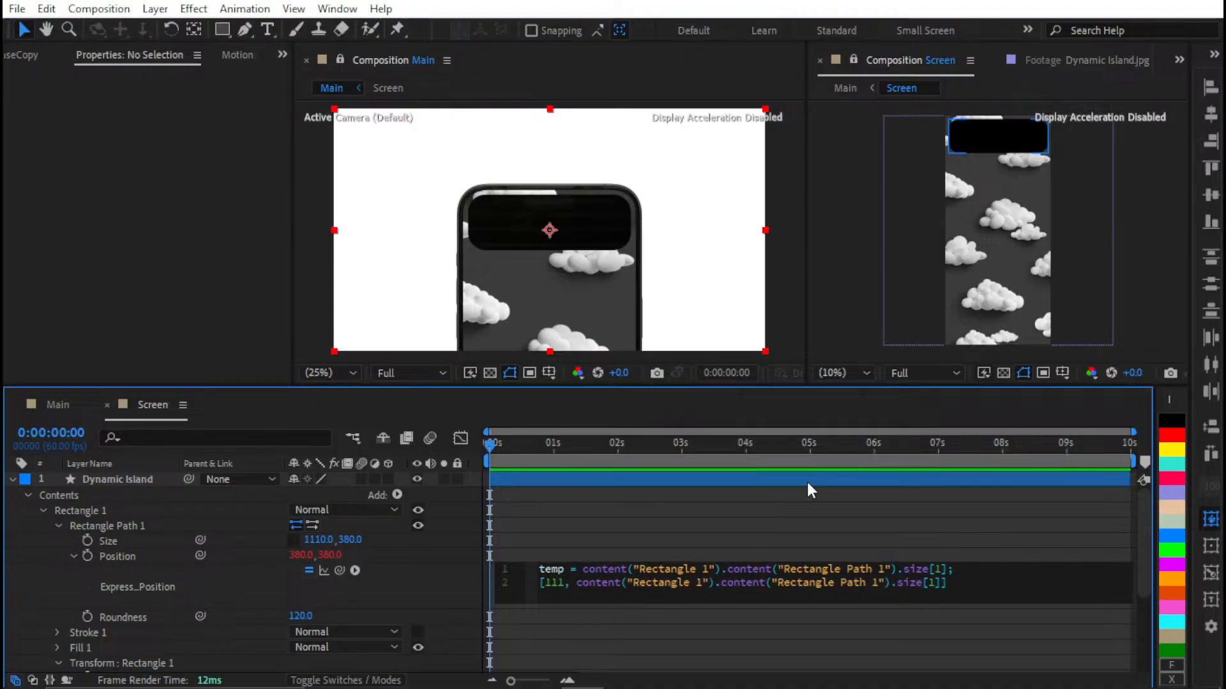
pyautogui.click(638, 621)
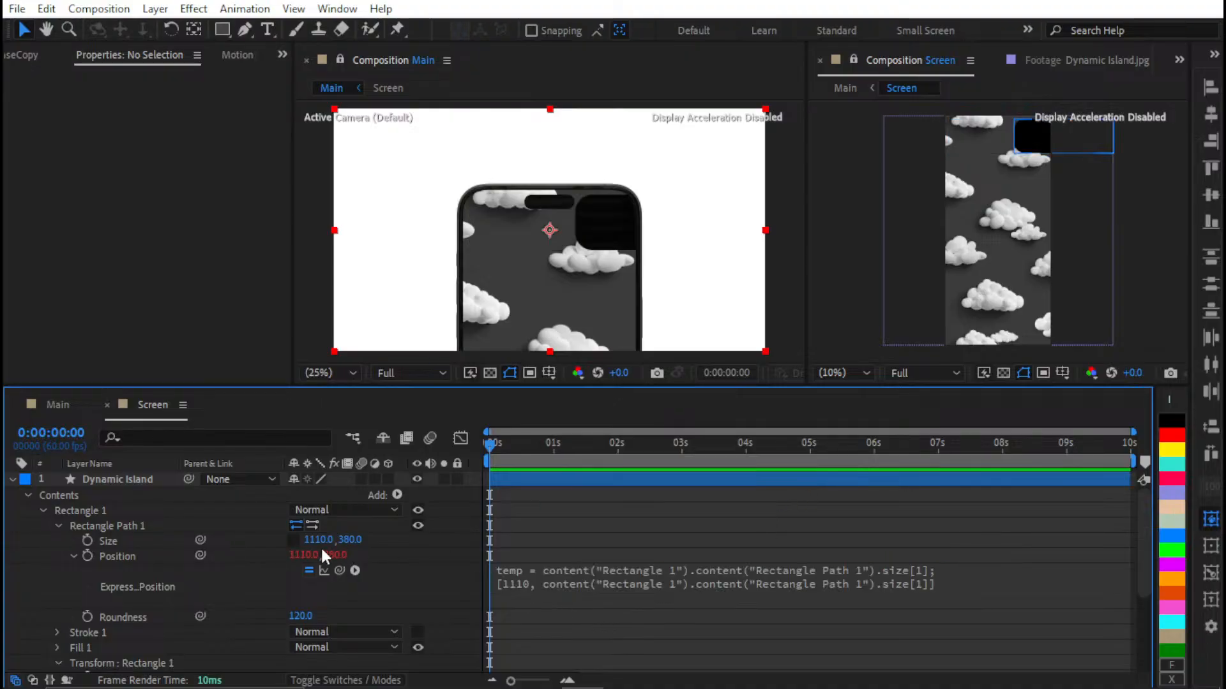
pyautogui.hotkey('ctrl', 'z')
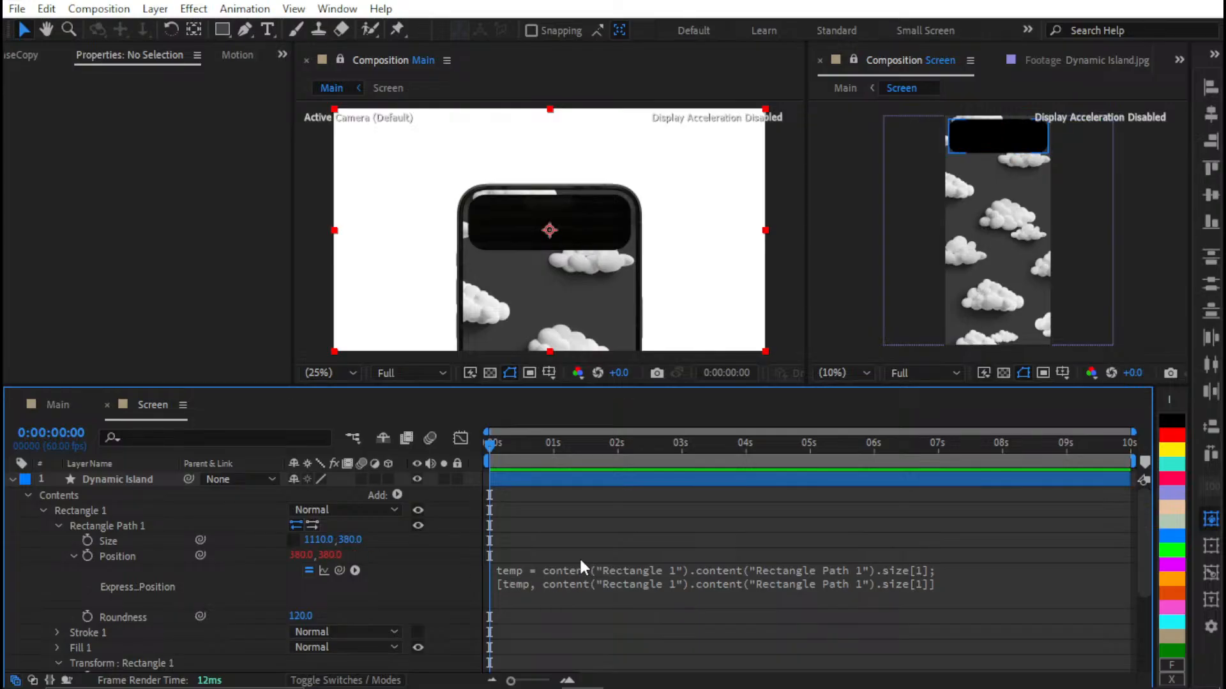
# Try linking the horizontal value of the Position expression to the Size width, test it by resizing the rectangle, and undo the changes
pyautogui.click(562, 582)
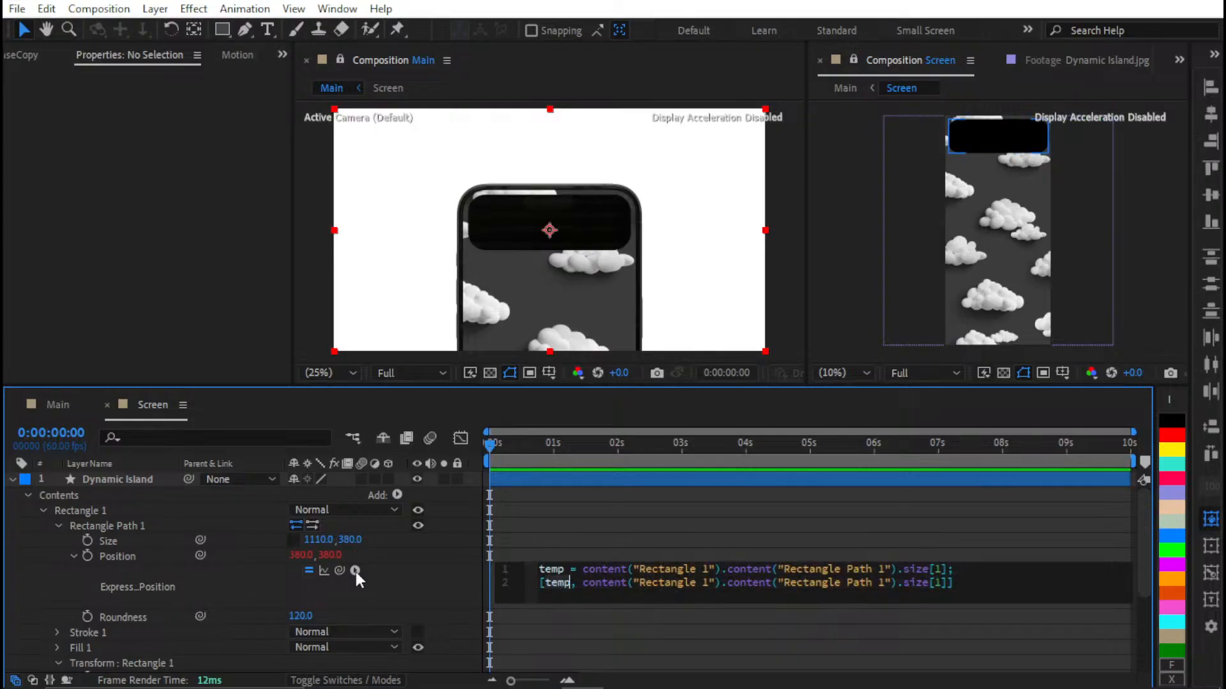
pyautogui.moveTo(340, 570); pyautogui.dragTo(311, 537)
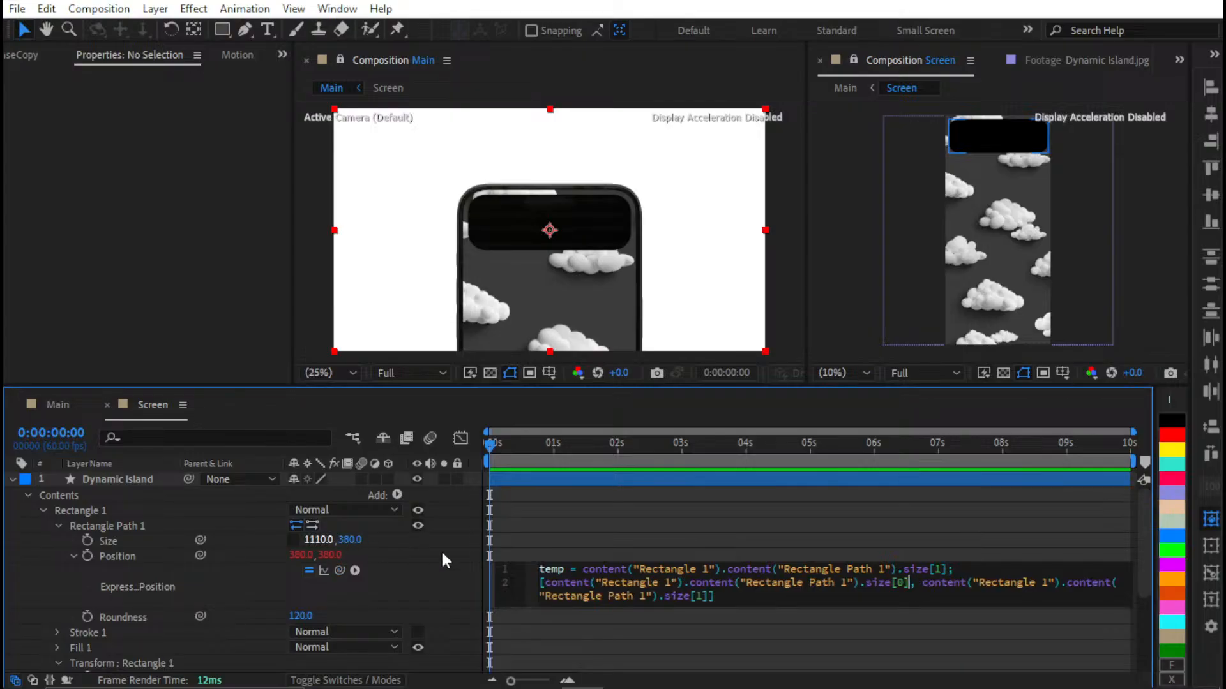
pyautogui.click(623, 629)
pyautogui.click(350, 540)
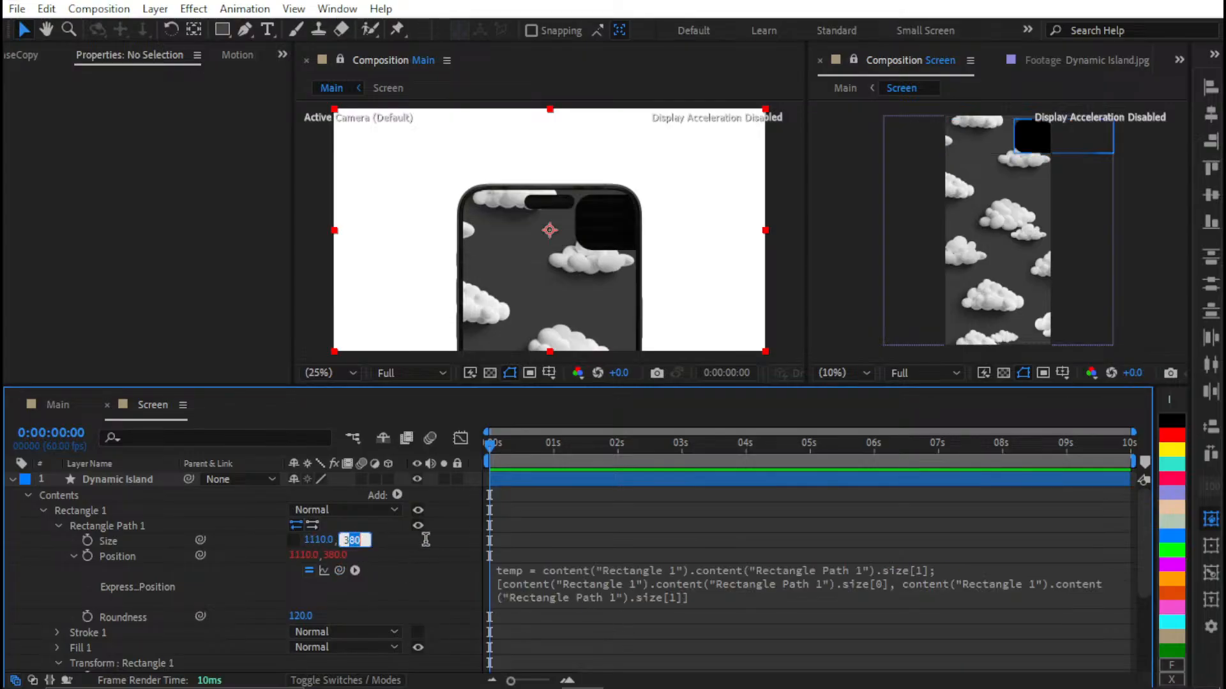
pyautogui.click(367, 554)
pyautogui.moveTo(353, 547); pyautogui.dragTo(424, 543)
pyautogui.click(413, 553)
pyautogui.moveTo(330, 540); pyautogui.dragTo(407, 567)
pyautogui.hotkey('ctrl', 'z')
pyautogui.hotkey('ctrl', 'z')
# Save the project as Dynamic Island in the YouTube folder inside Projects
pyautogui.hotkey('ctrl', 's')
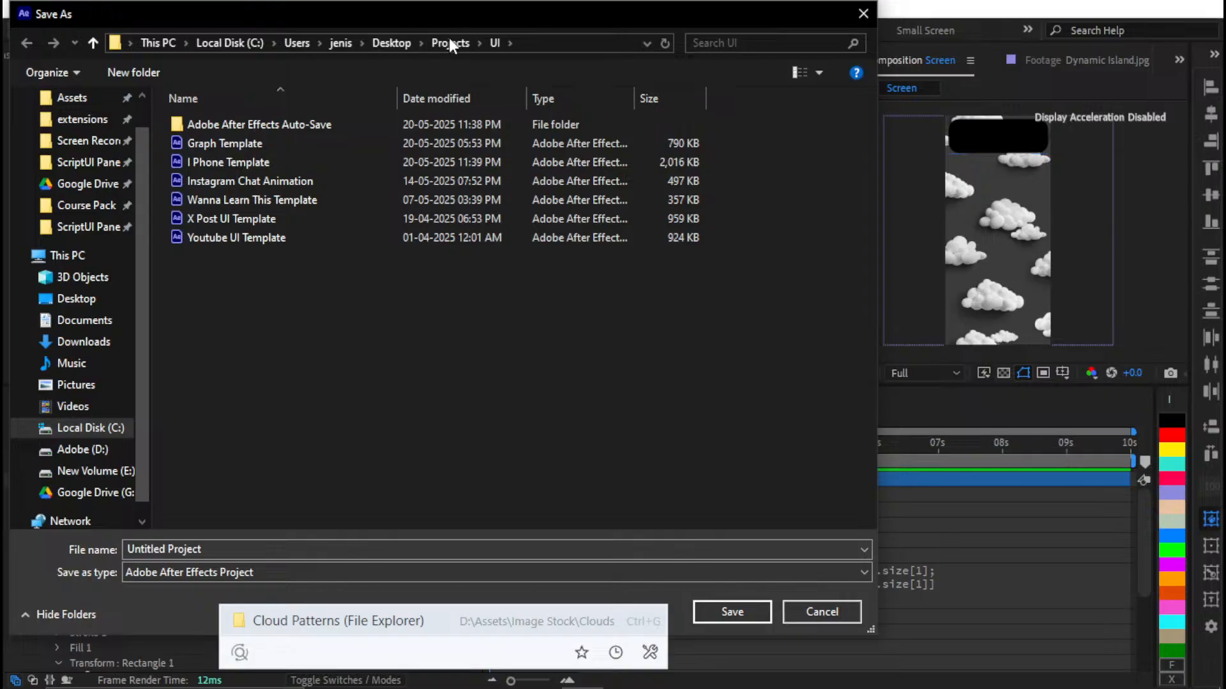
pyautogui.click(450, 42)
pyautogui.doubleClick(205, 150)
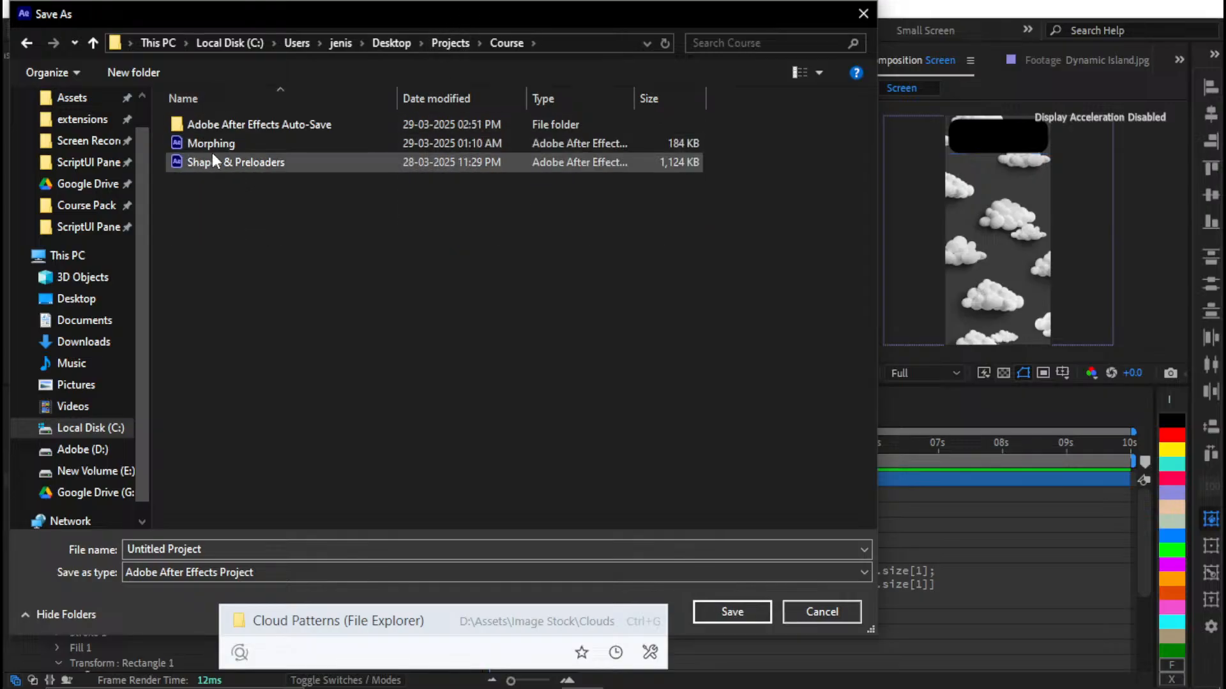
pyautogui.hotkey('alt', 'Left')
pyautogui.doubleClick(244, 217)
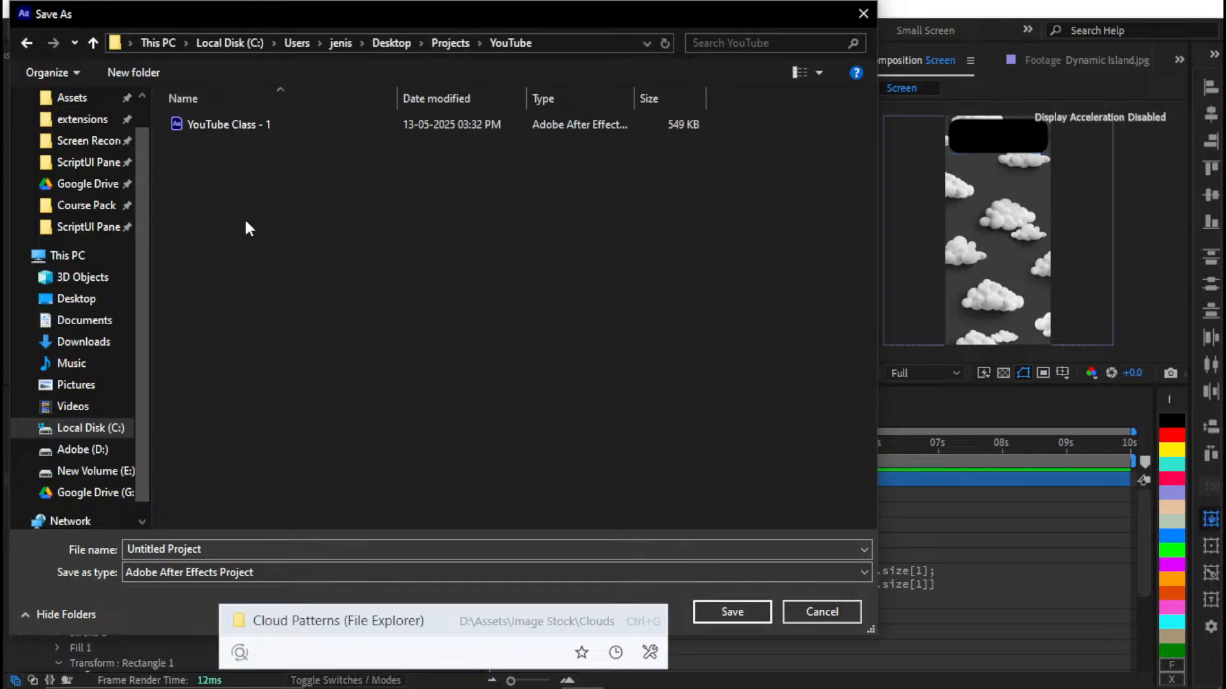
pyautogui.click(231, 543)
pyautogui.write('Dynamic Island')
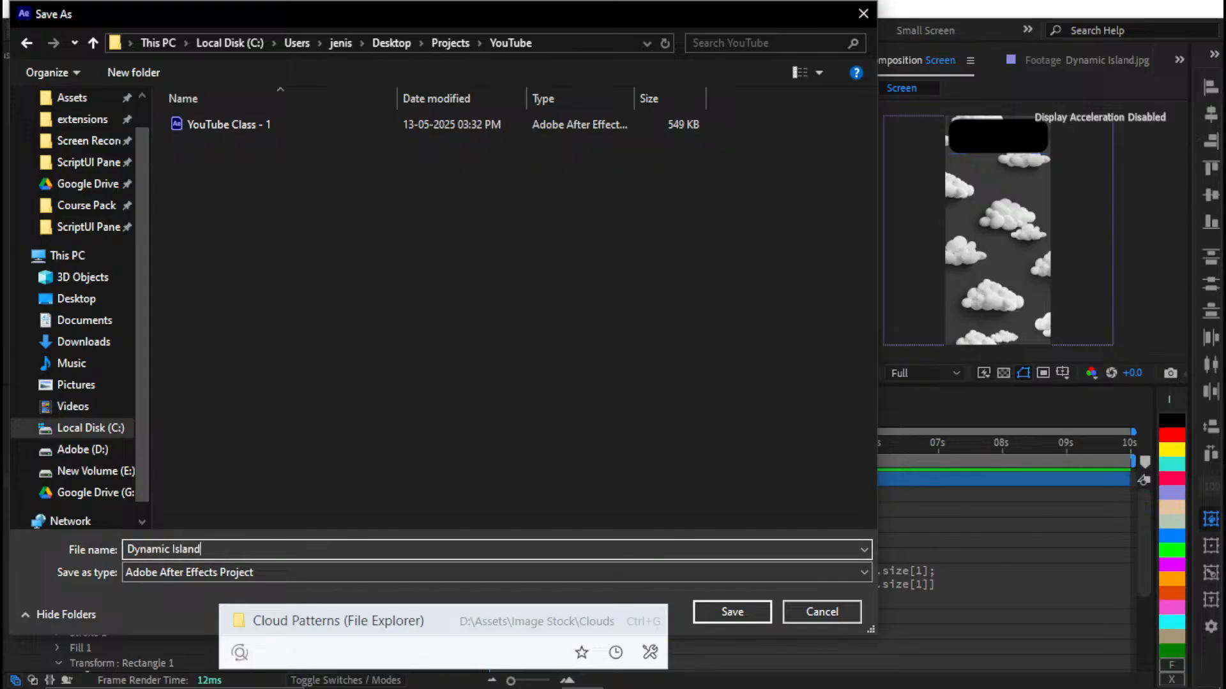
pyautogui.press('Return')
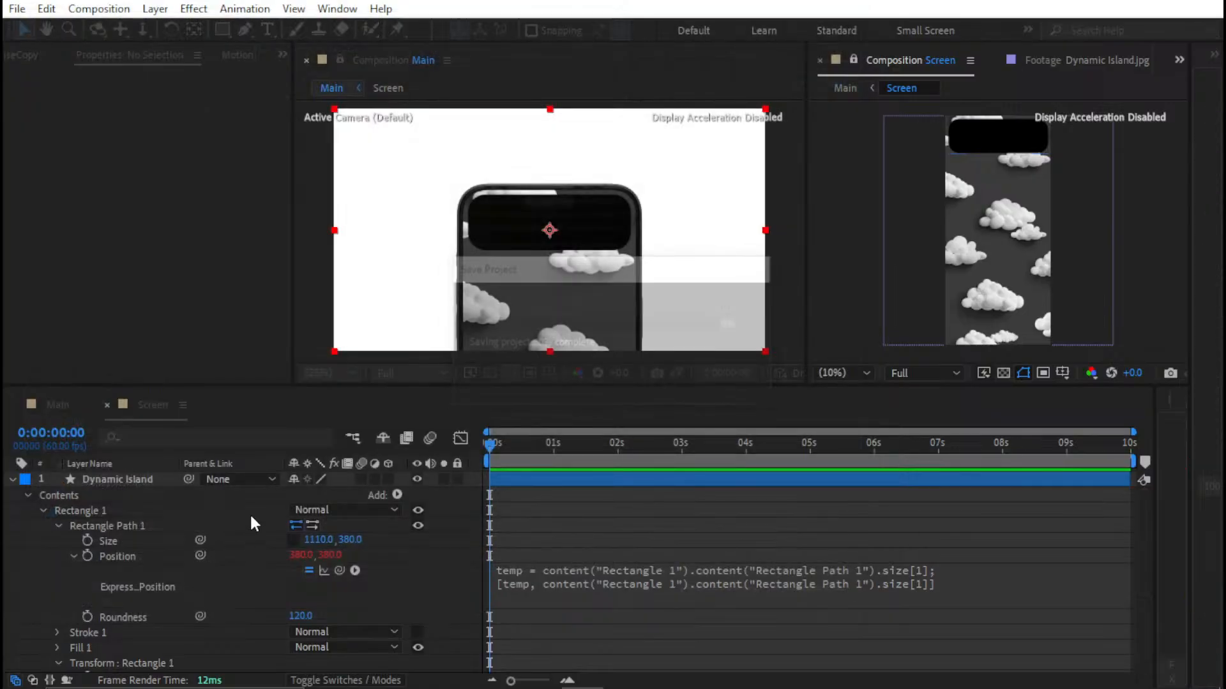
# Open the Dynamic island To-Do List Animation project from the Creative folder inside Projects
pyautogui.click(17, 8)
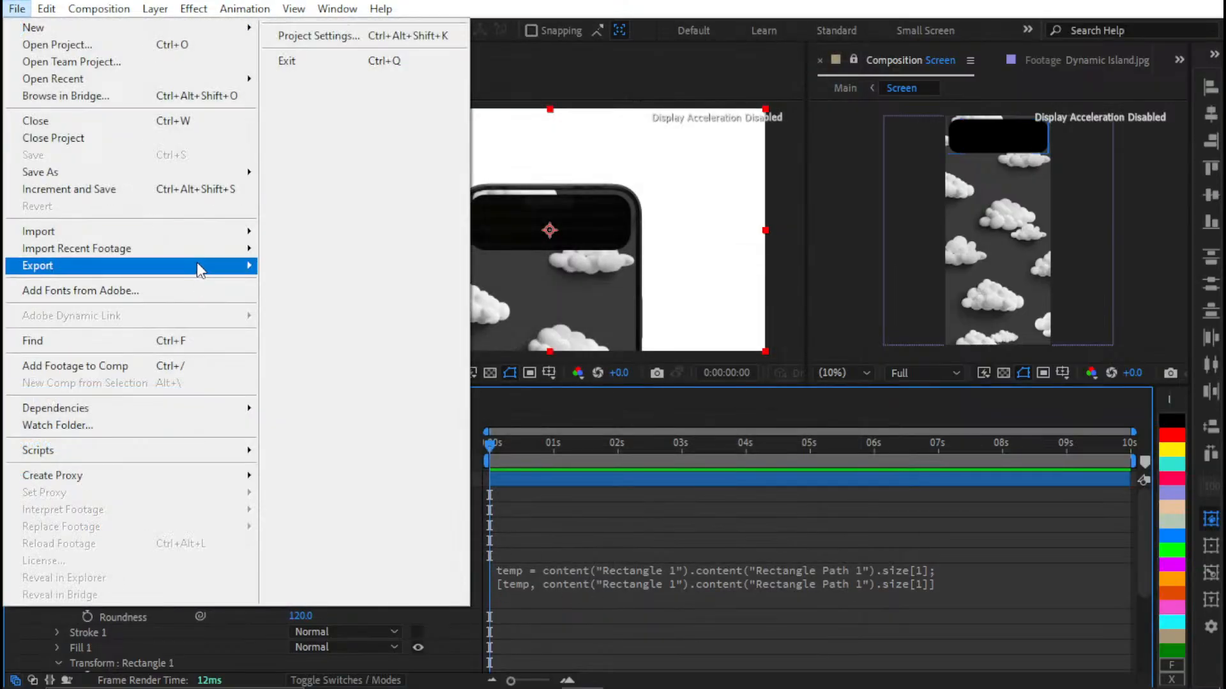
pyautogui.click(167, 46)
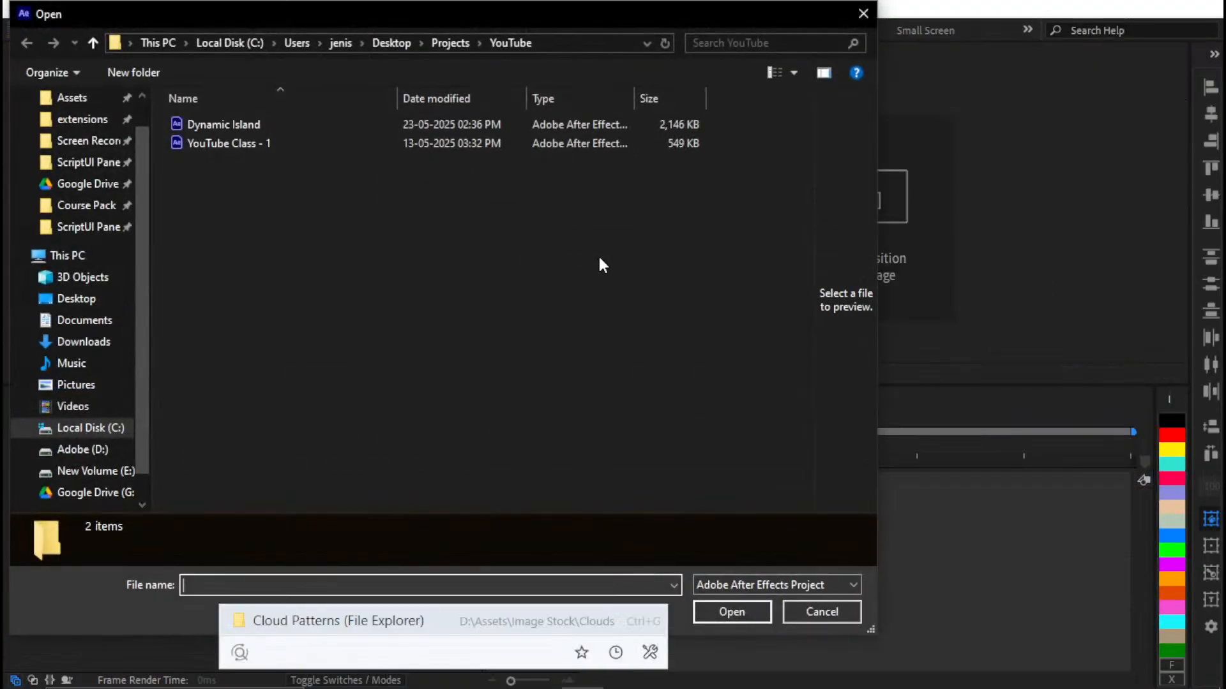
pyautogui.click(468, 43)
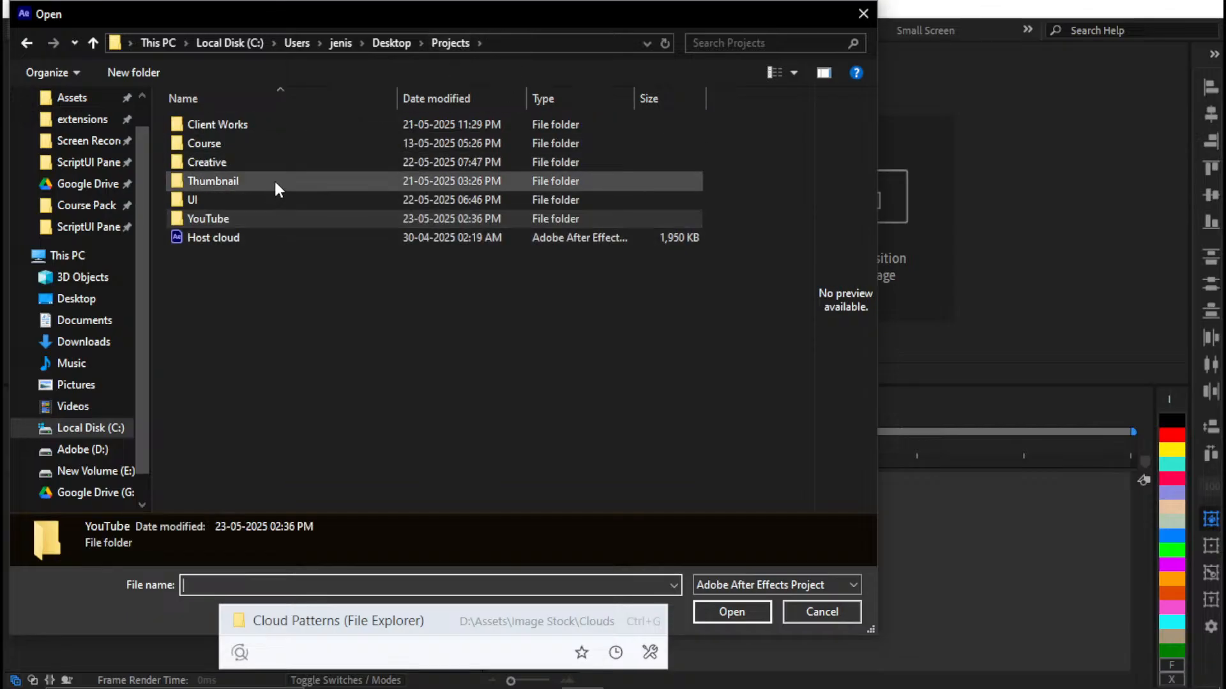
pyautogui.doubleClick(297, 143)
pyautogui.press('BackSpace')
pyautogui.doubleClick(268, 160)
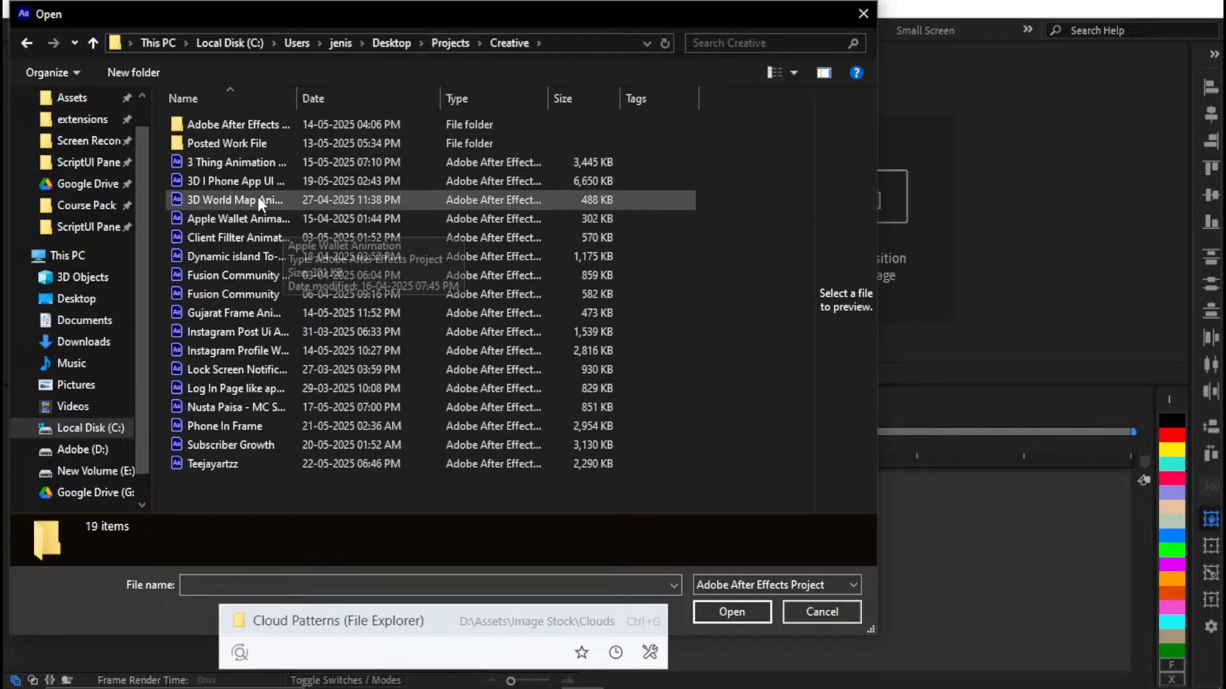
pyautogui.click(255, 256)
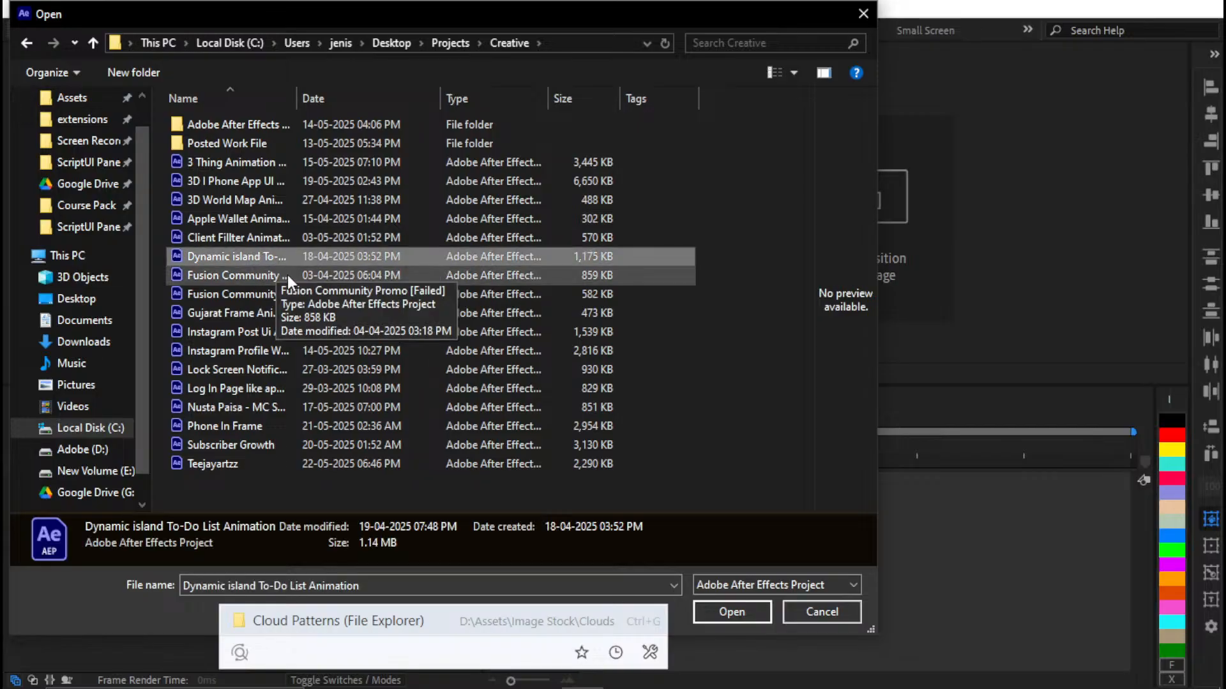
pyautogui.click(732, 612)
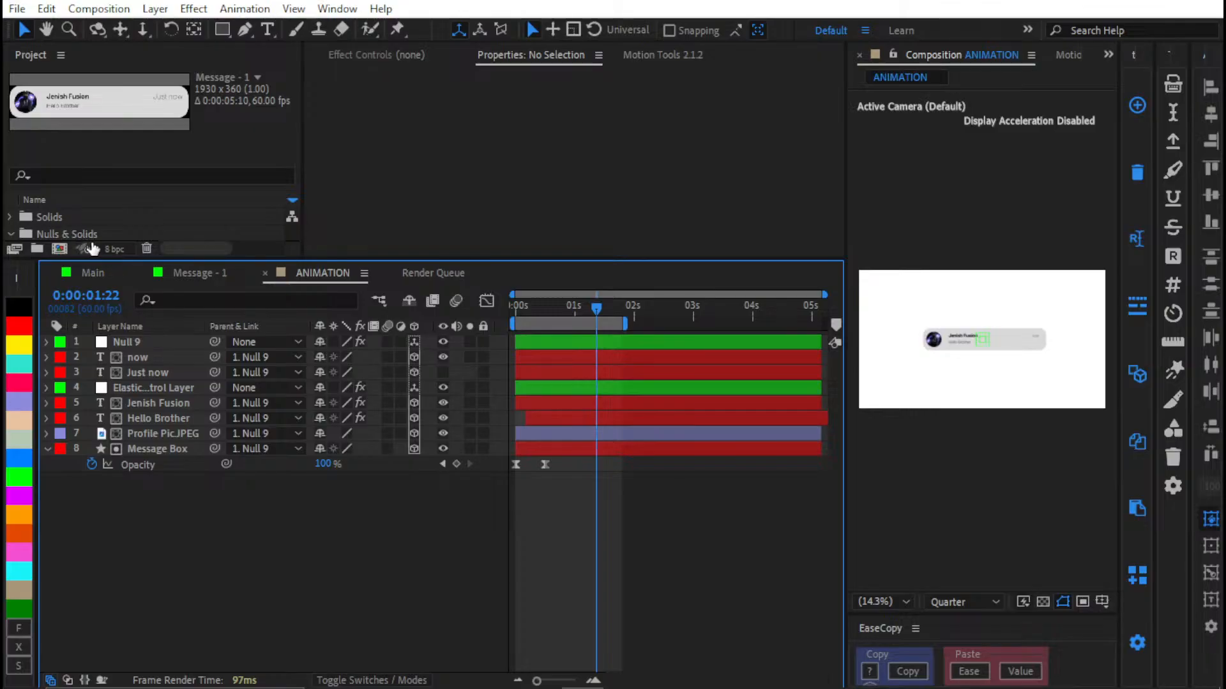
# Reveal the expressions on all layers of the ANIMATION composition and look through them
pyautogui.press('e')
pyautogui.press('e')
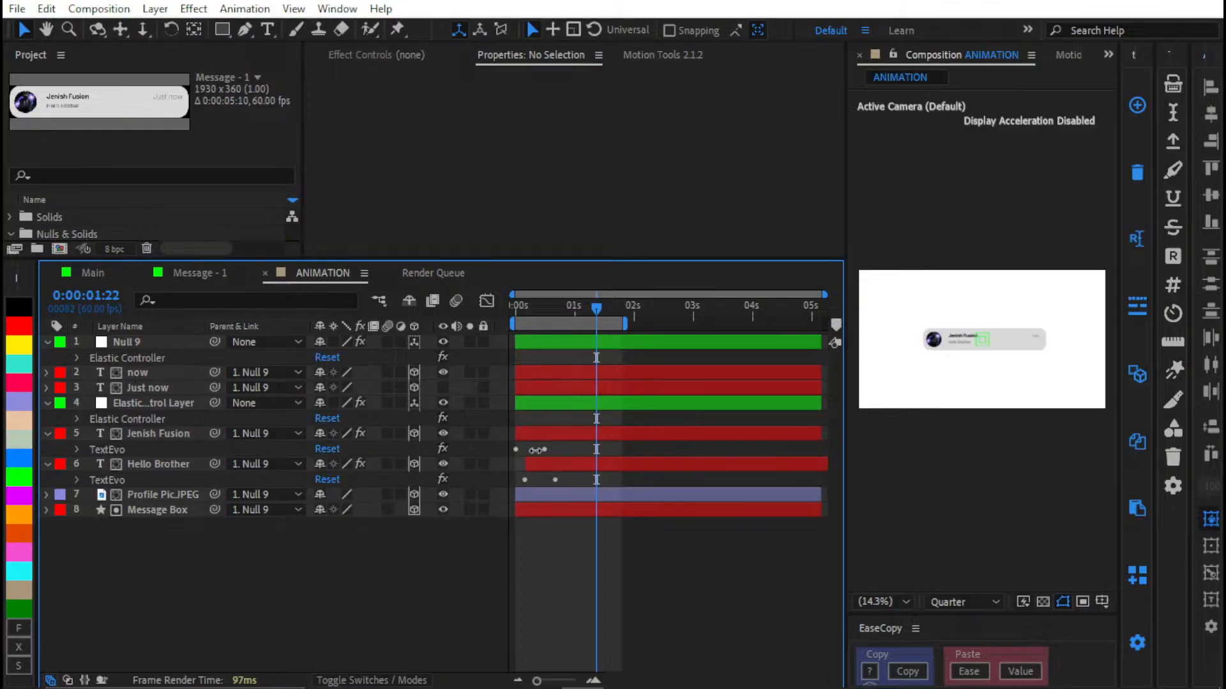
pyautogui.scroll(-15, 539, 435)
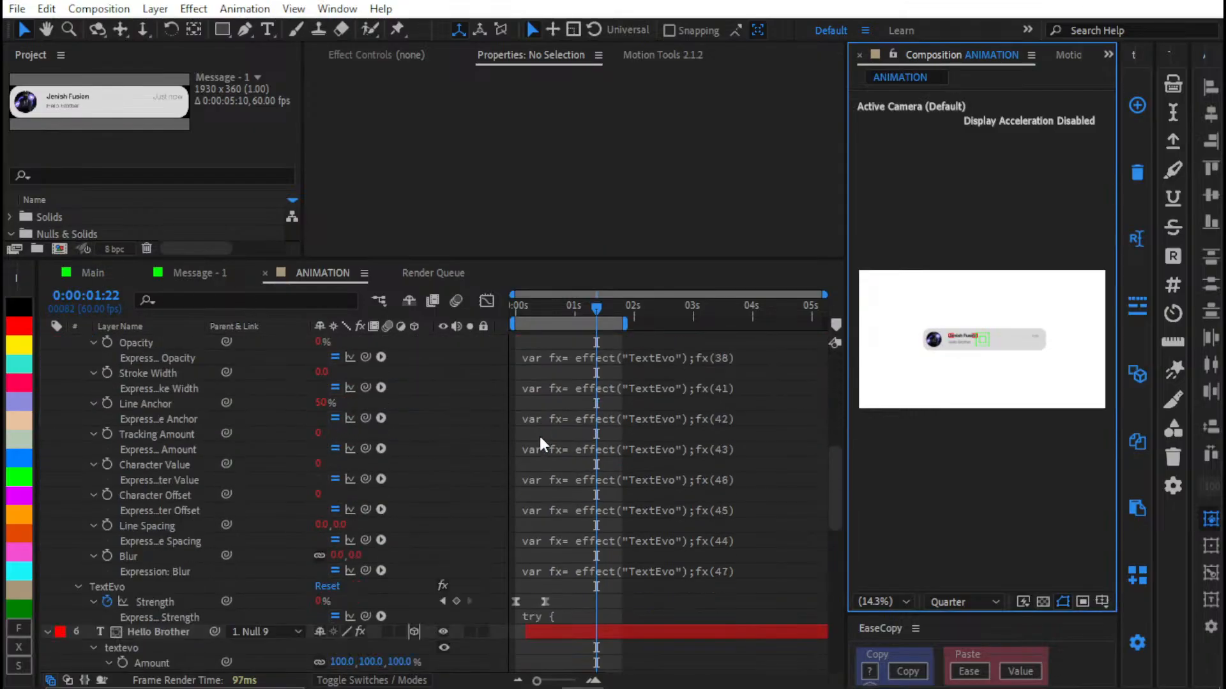
pyautogui.scroll(-8, 539, 437)
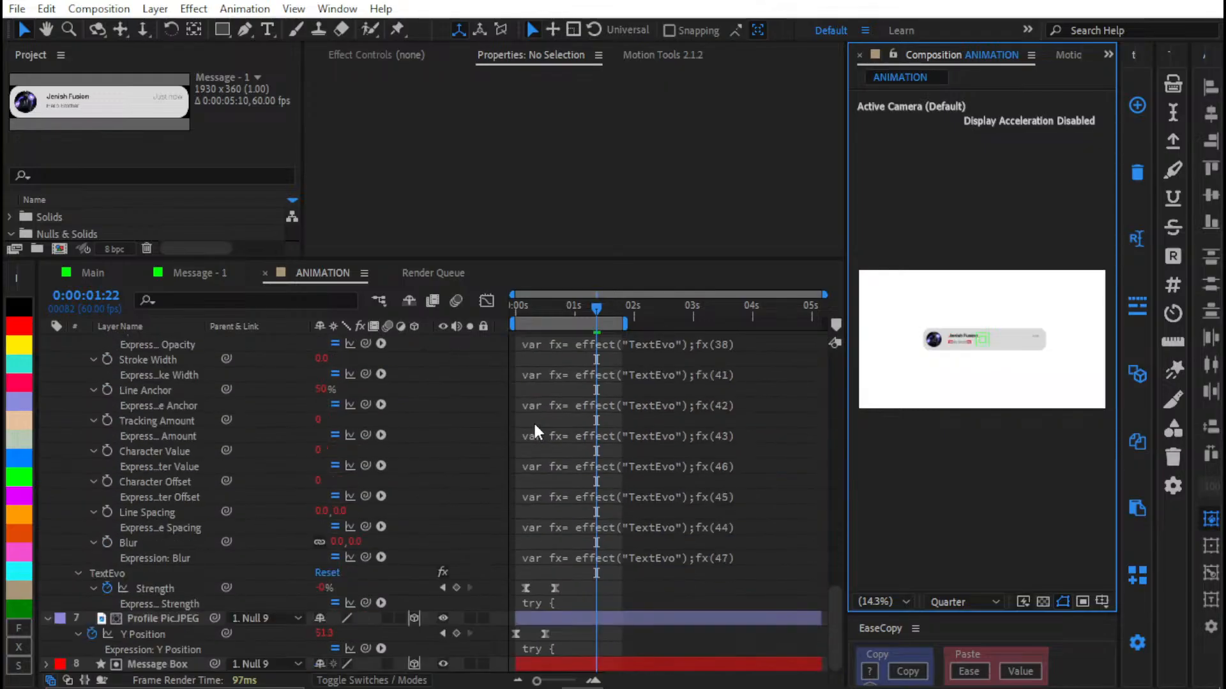
pyautogui.scroll(20, 535, 432)
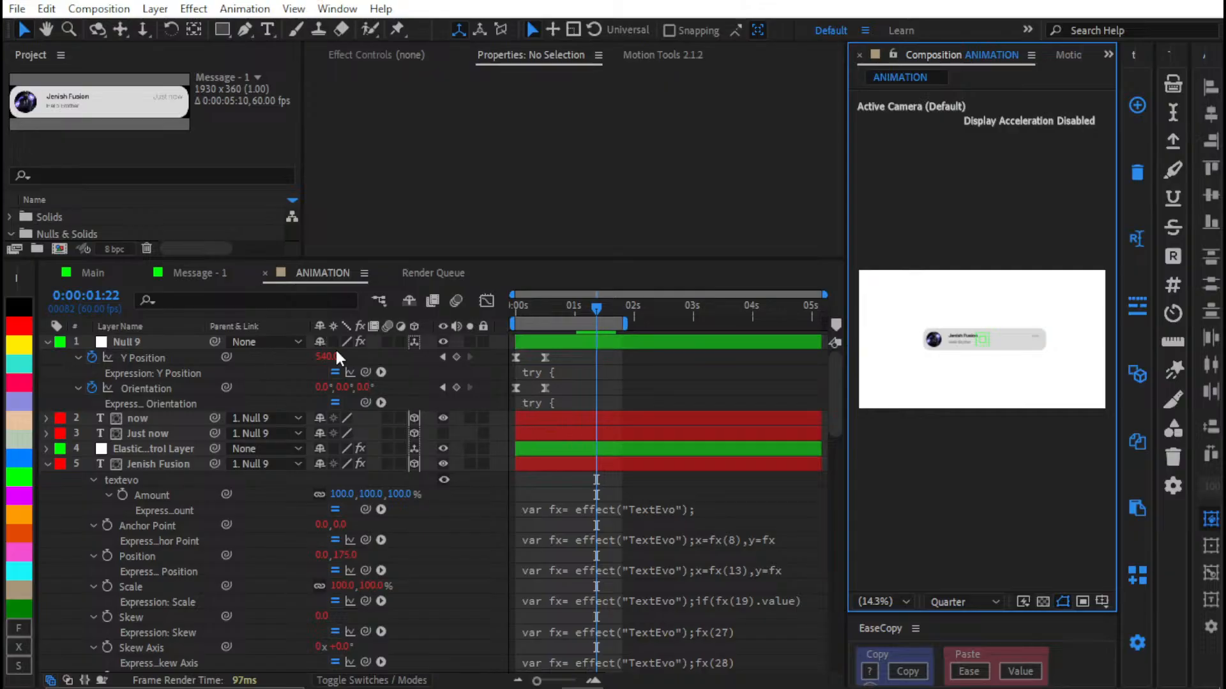
# View the Message - 1 composition and reveal the layer expressions in the Main composition down to Rectangle 19199
pyautogui.click(203, 274)
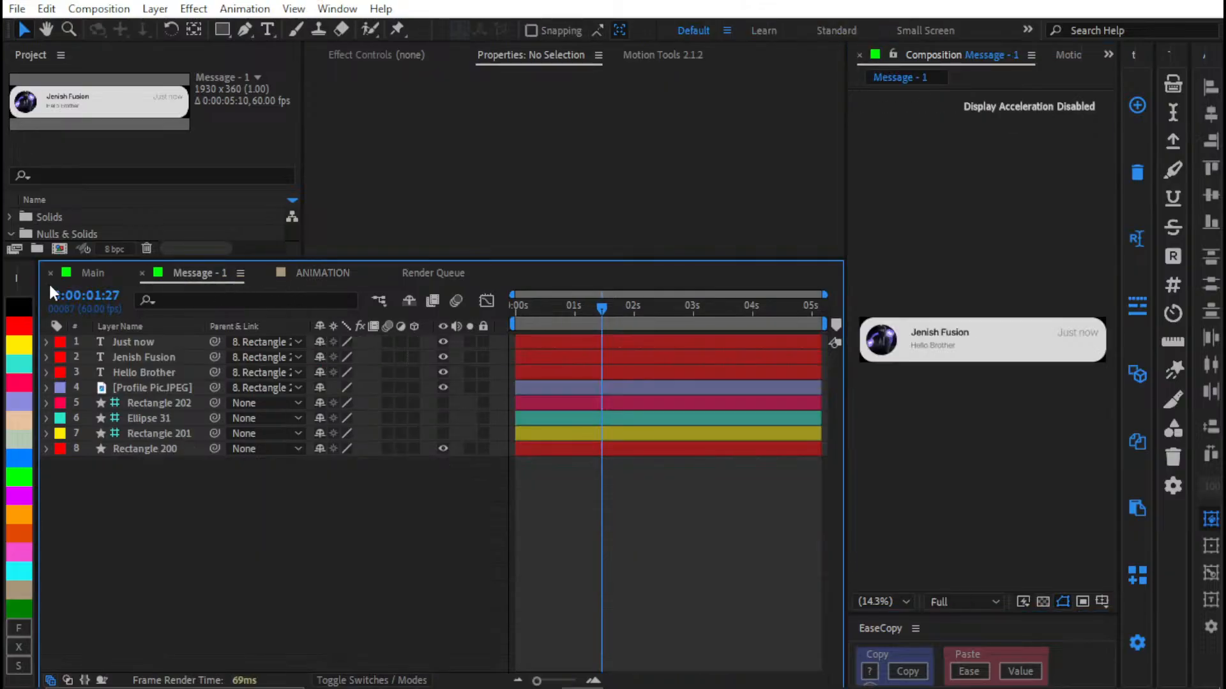
pyautogui.click(63, 276)
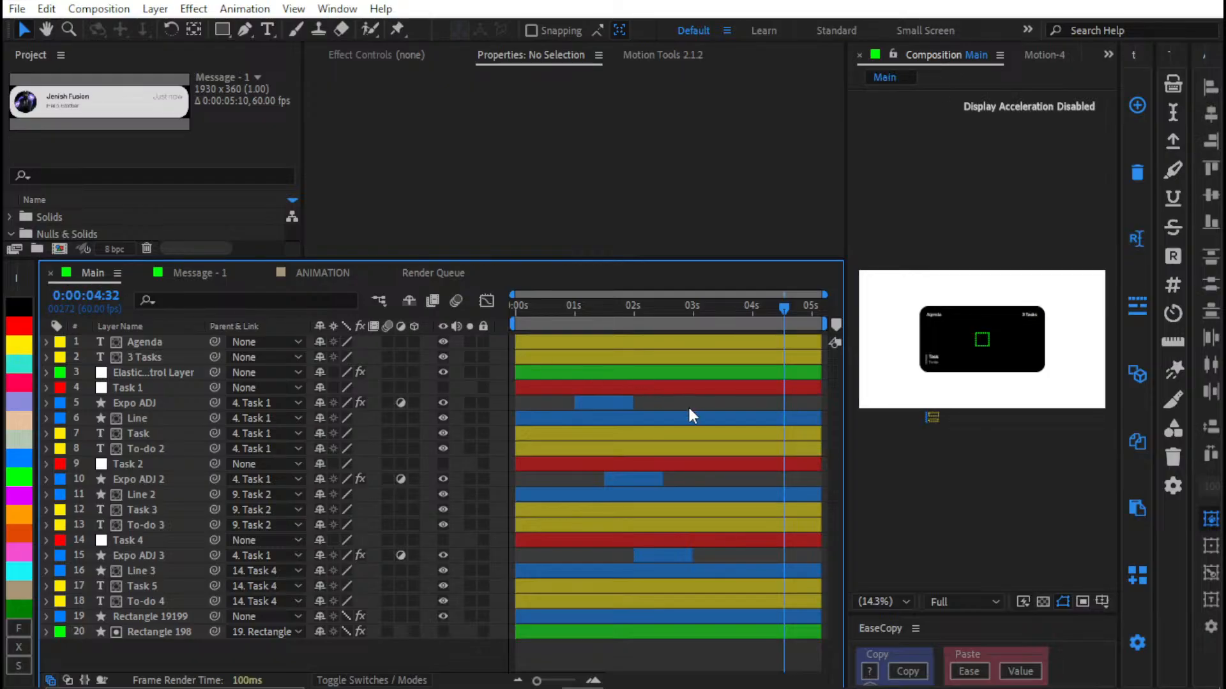
pyautogui.press('e')
pyautogui.press('e')
pyautogui.scroll(-4, 638, 371)
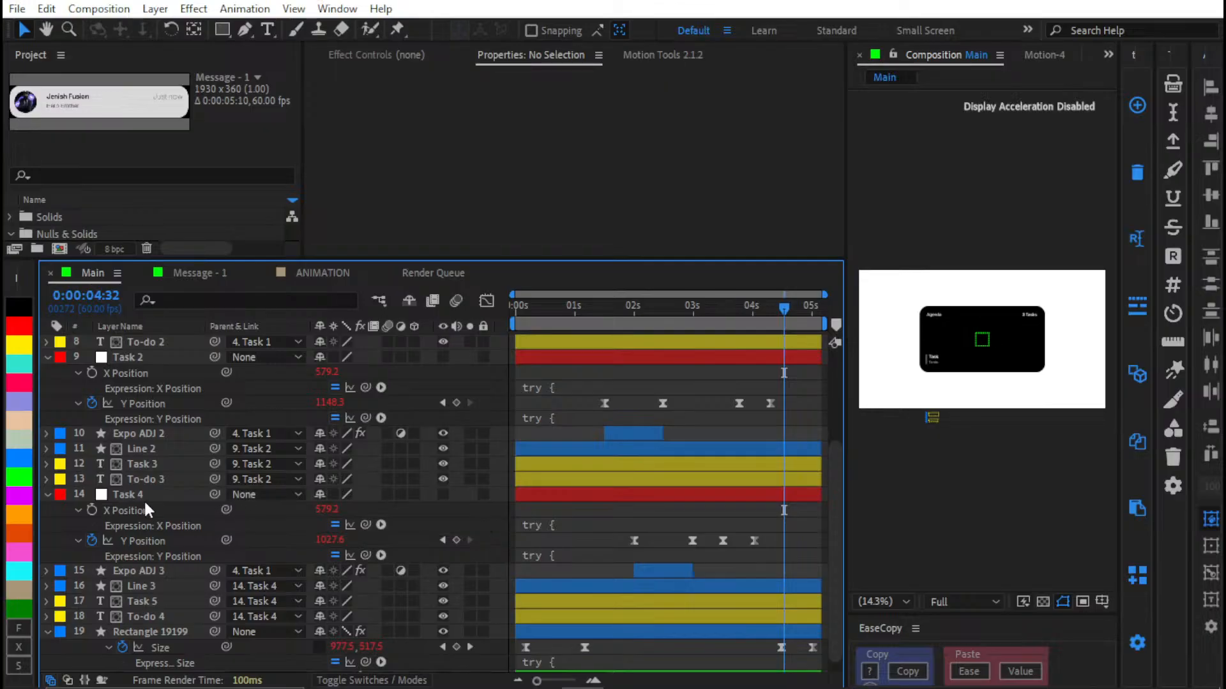
pyautogui.scroll(-1, 144, 499)
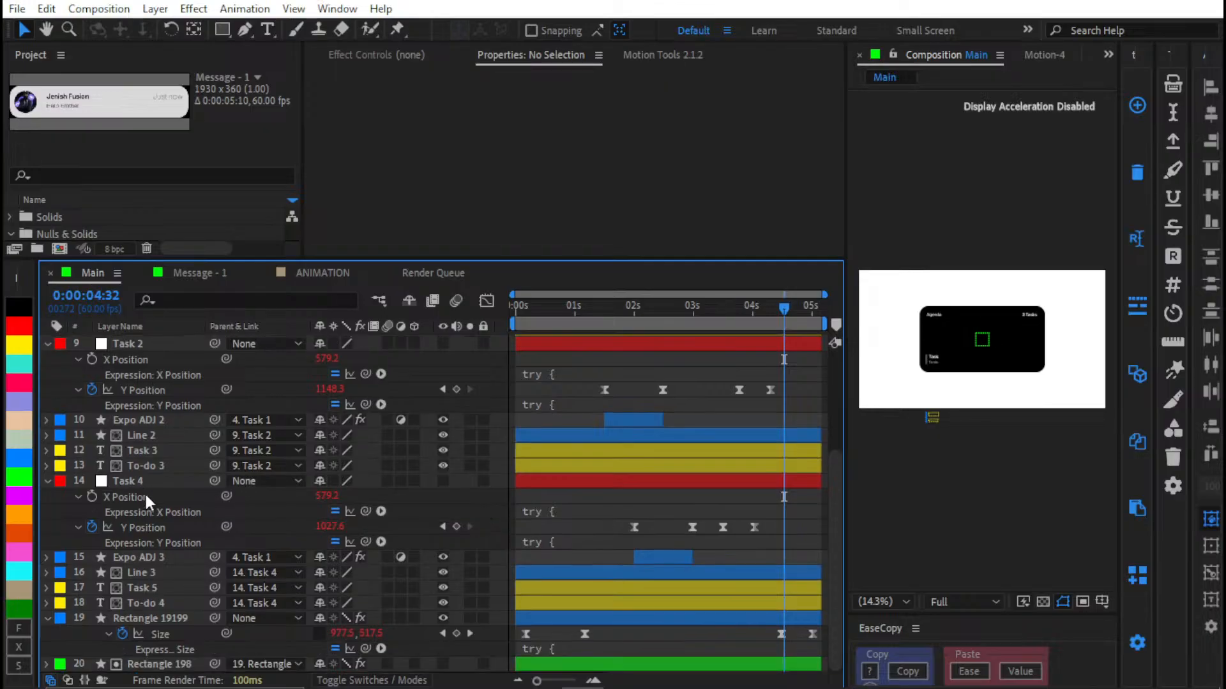
# Expand Rectangle 19199, examine its Size expression with the Position and Roundness keyframes, and scrub the opening animation to frame 44
pyautogui.click(125, 617)
pyautogui.click(49, 619)
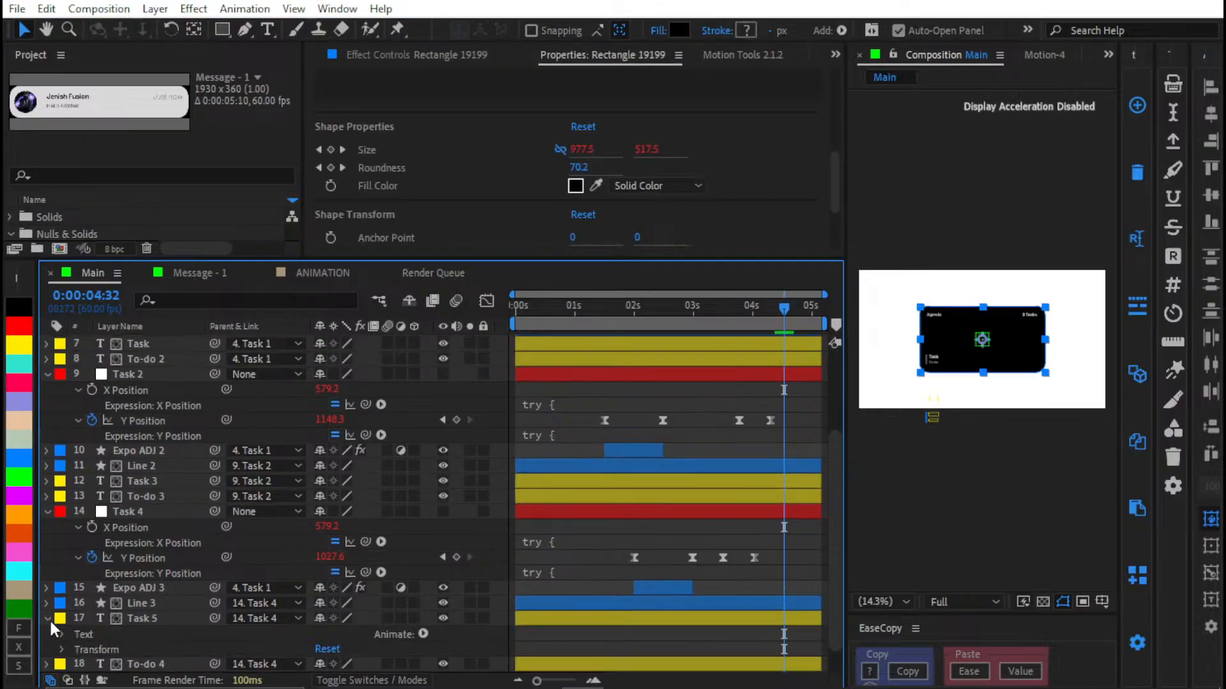
pyautogui.click(49, 619)
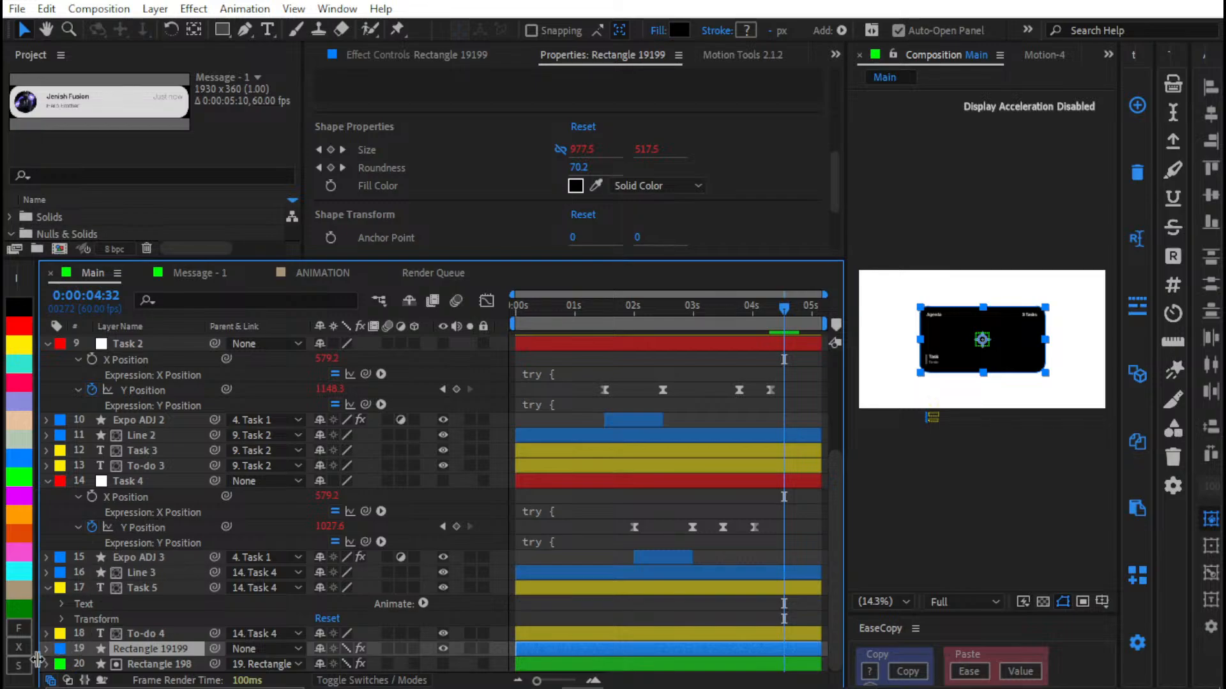
pyautogui.scroll(-4, 93, 530)
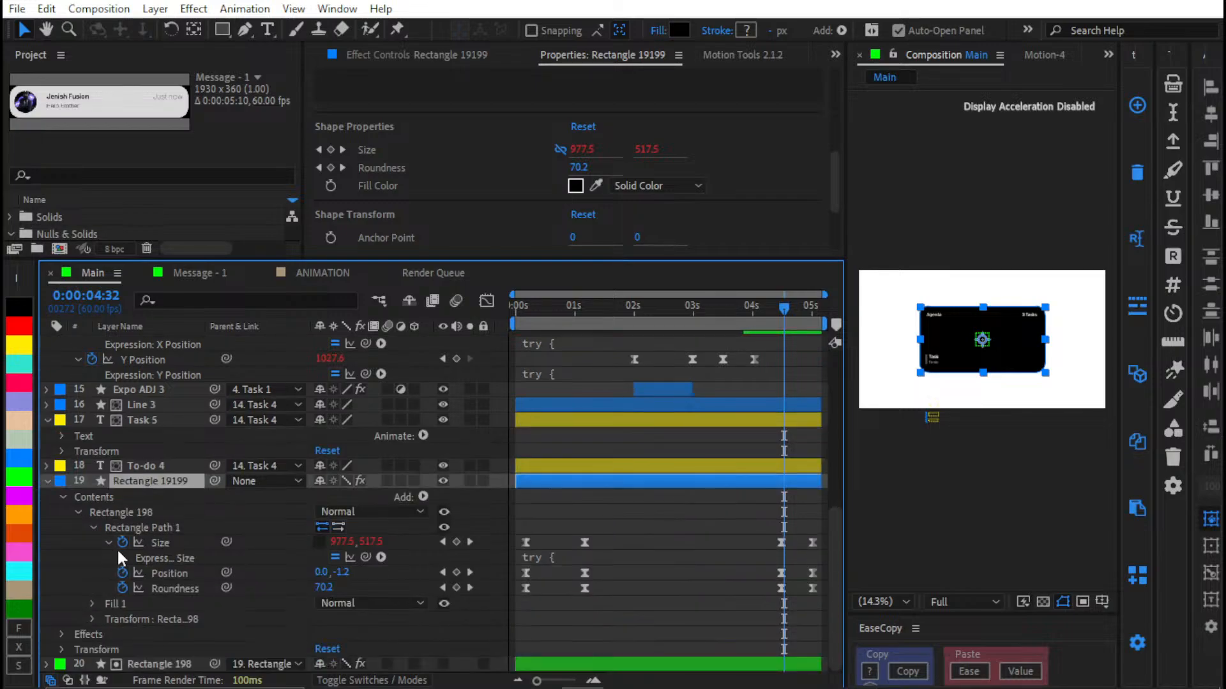
pyautogui.click(664, 557)
pyautogui.click(250, 602)
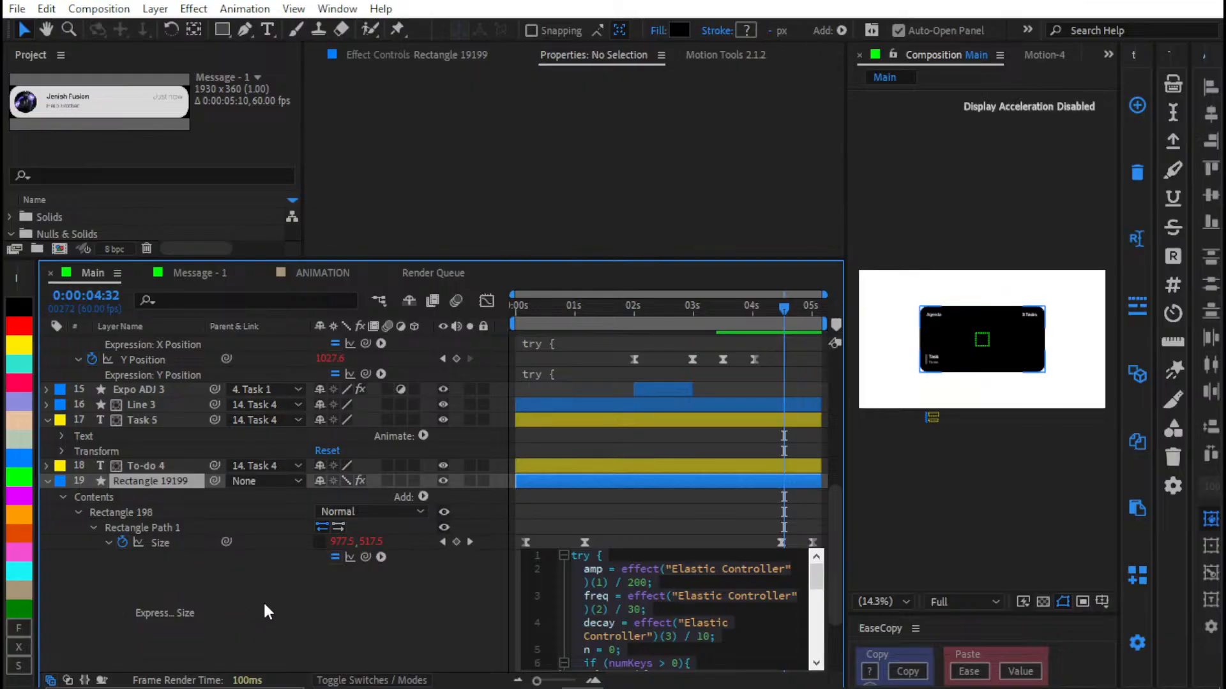
pyautogui.scroll(-3, 593, 540)
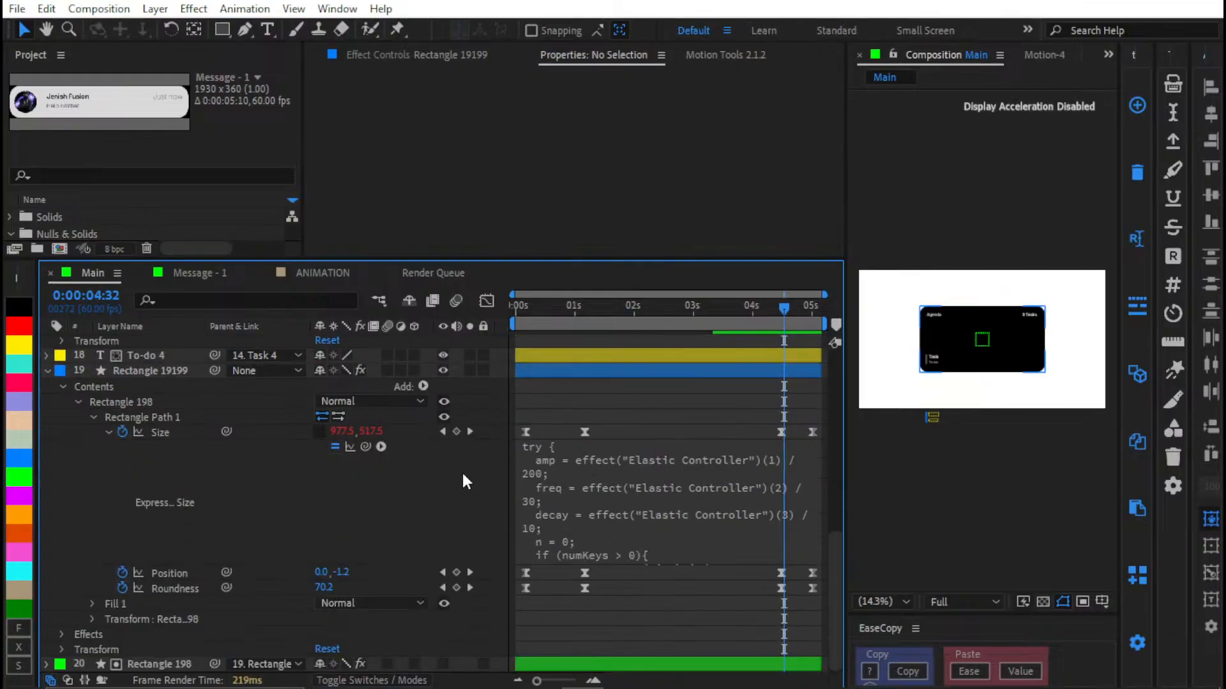
pyautogui.moveTo(592, 328); pyautogui.dragTo(558, 357)
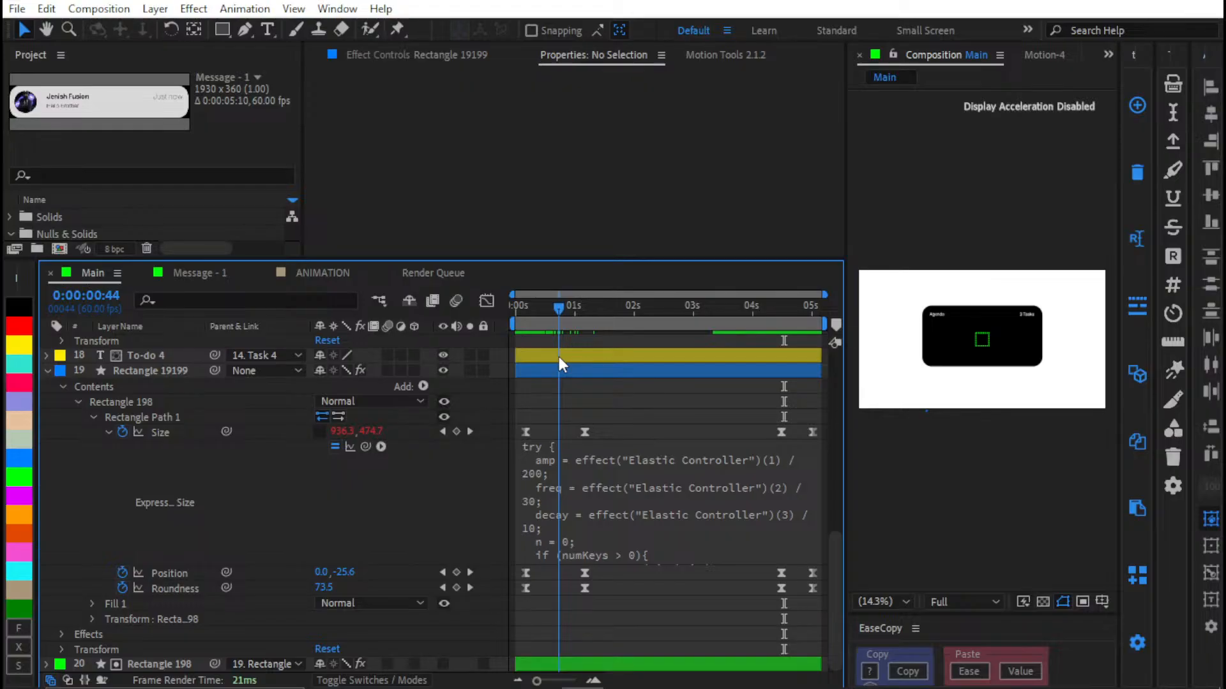
# Close the Dynamic island To-Do List Animation project without saving its changes
pyautogui.click(17, 8)
pyautogui.click(57, 39)
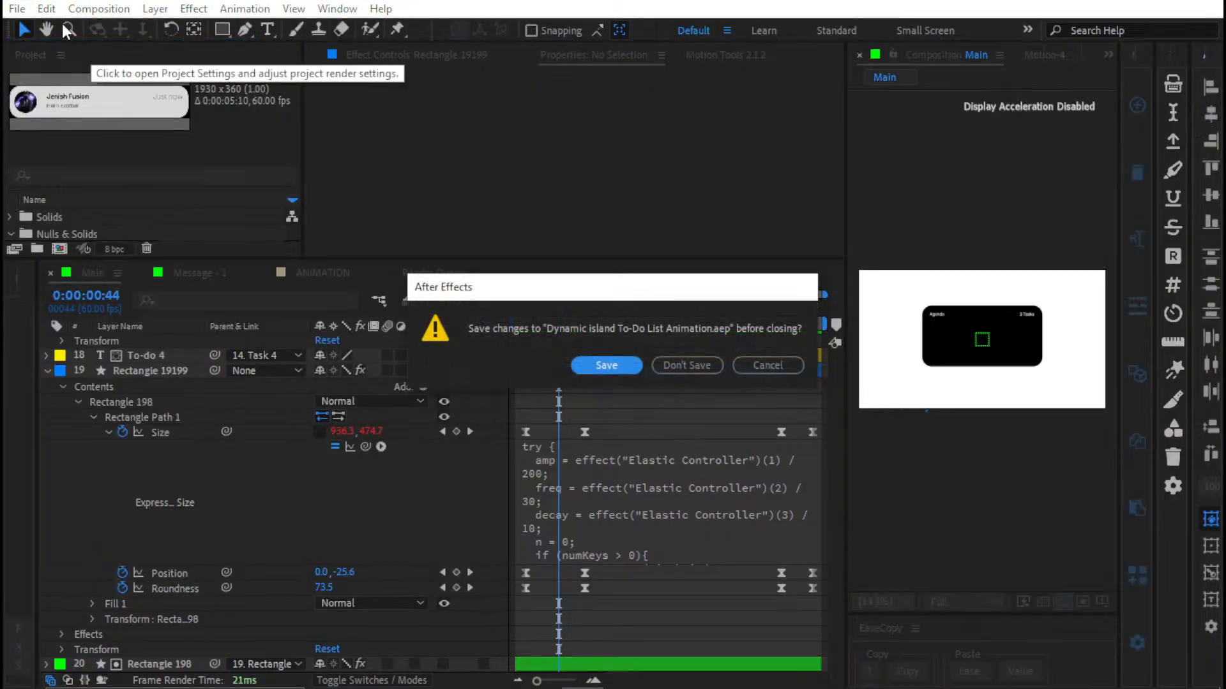
pyautogui.click(698, 356)
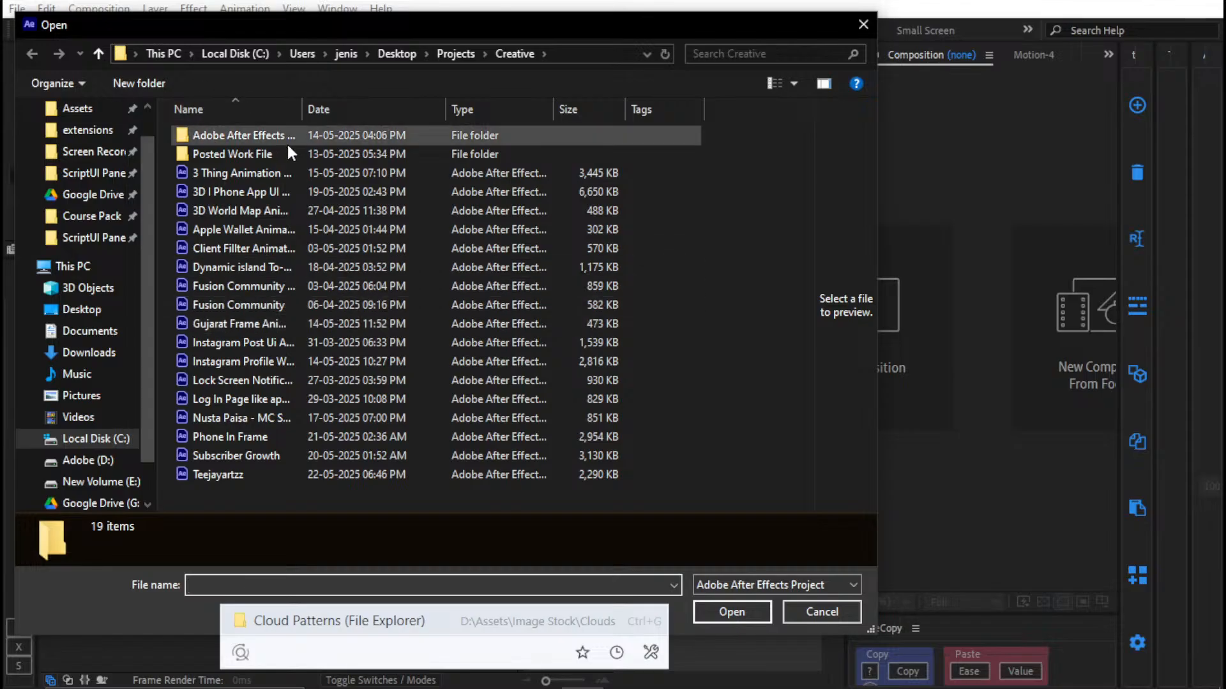
pyautogui.click(466, 54)
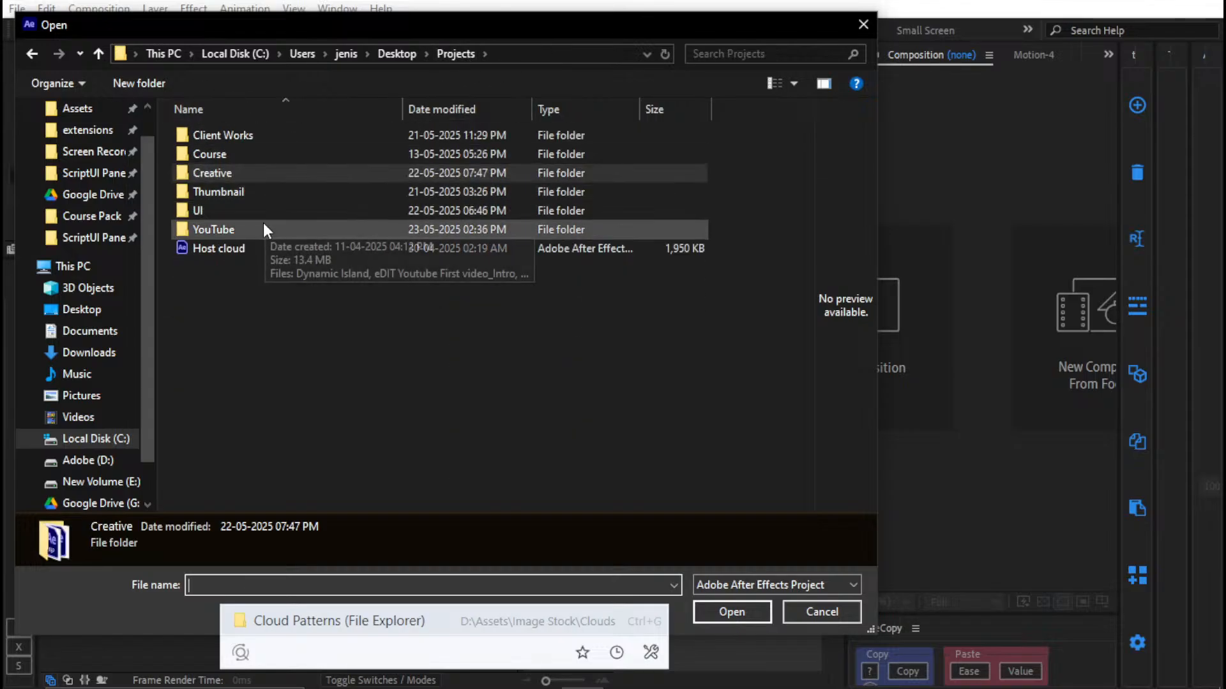
pyautogui.doubleClick(233, 179)
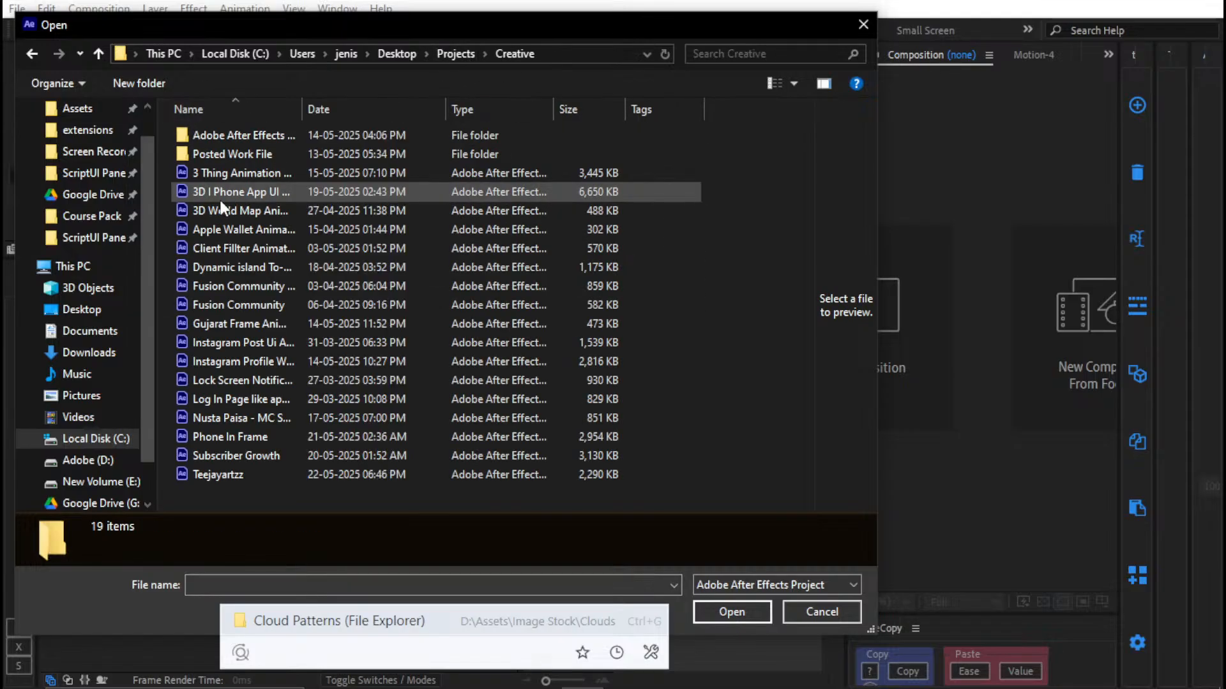
pyautogui.click(220, 198)
pyautogui.press('BackSpace')
pyautogui.doubleClick(236, 210)
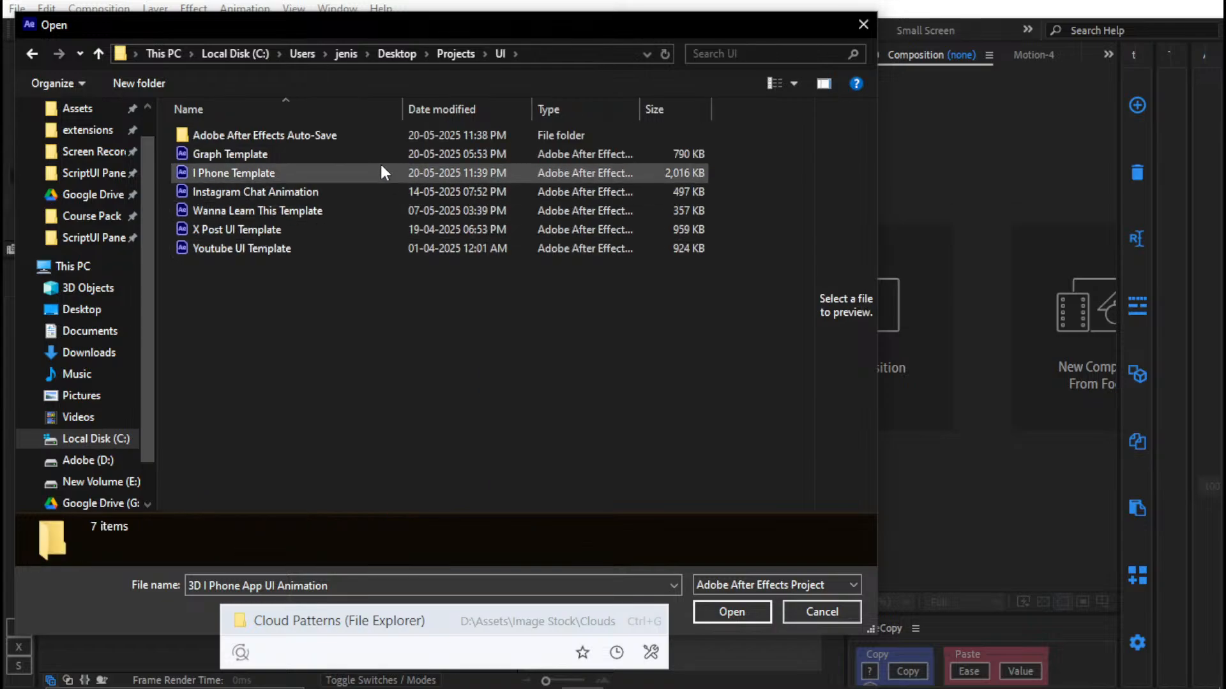
pyautogui.press('BackSpace')
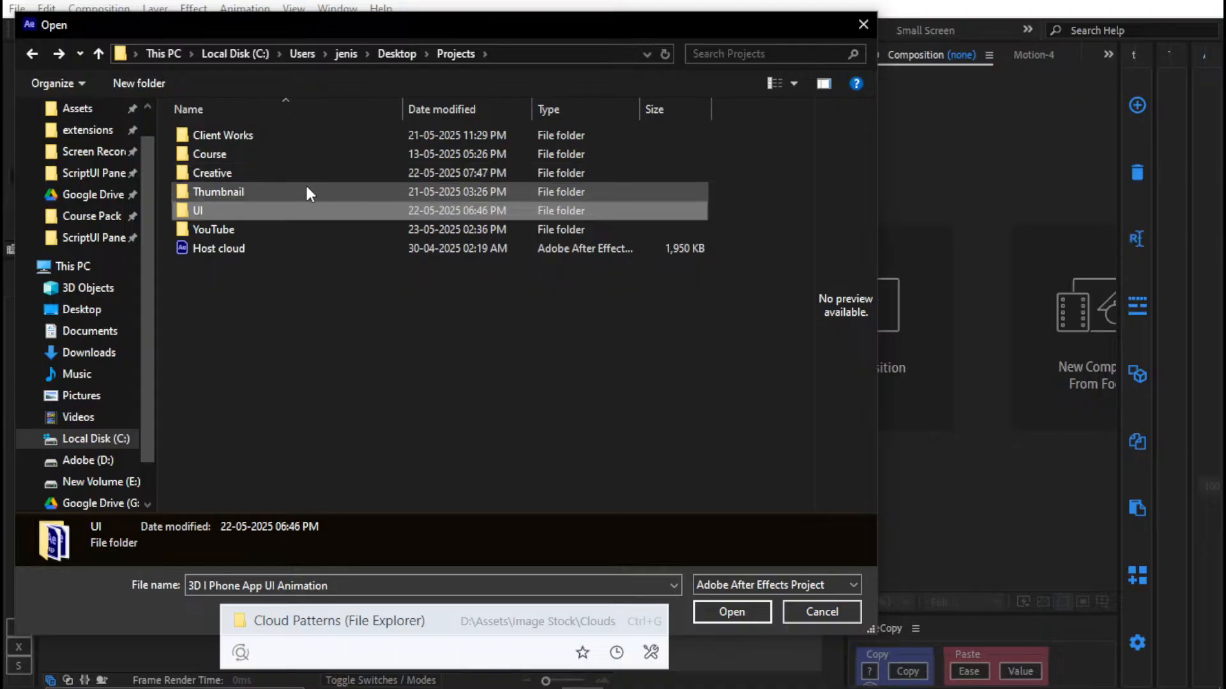
pyautogui.doubleClick(285, 177)
pyautogui.click(285, 175)
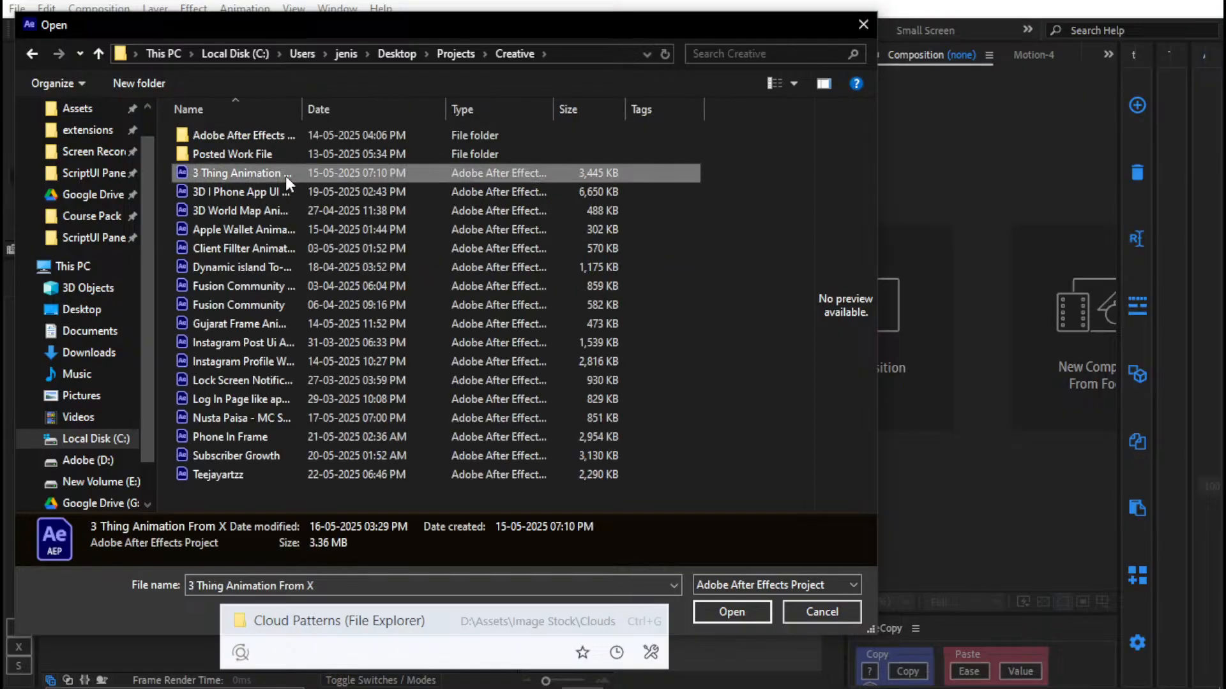
pyautogui.click(281, 214)
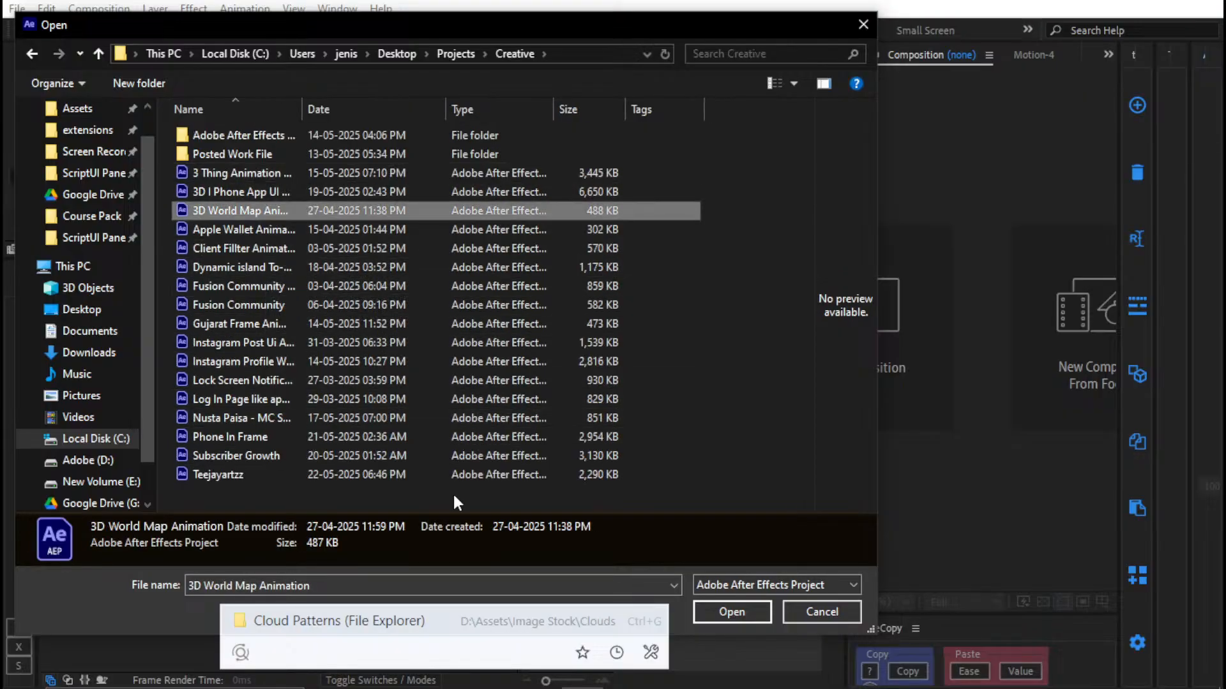
pyautogui.click(821, 611)
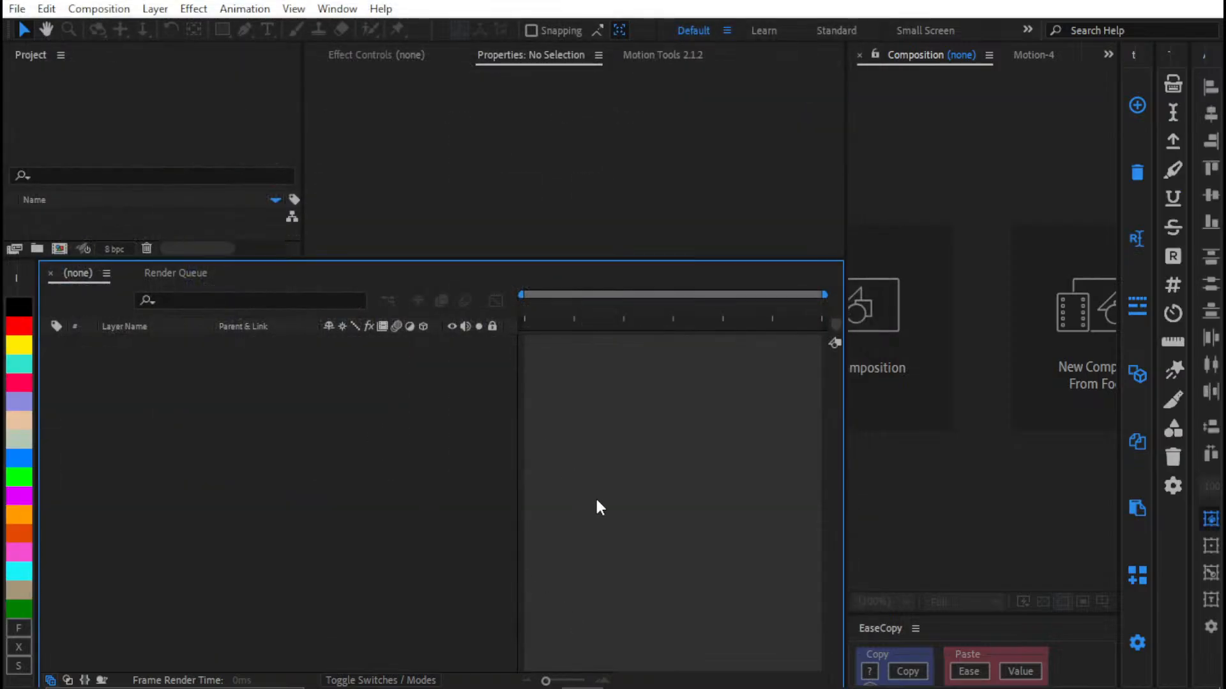
# Reopen the recently saved Dynamic Island project
pyautogui.click(17, 9)
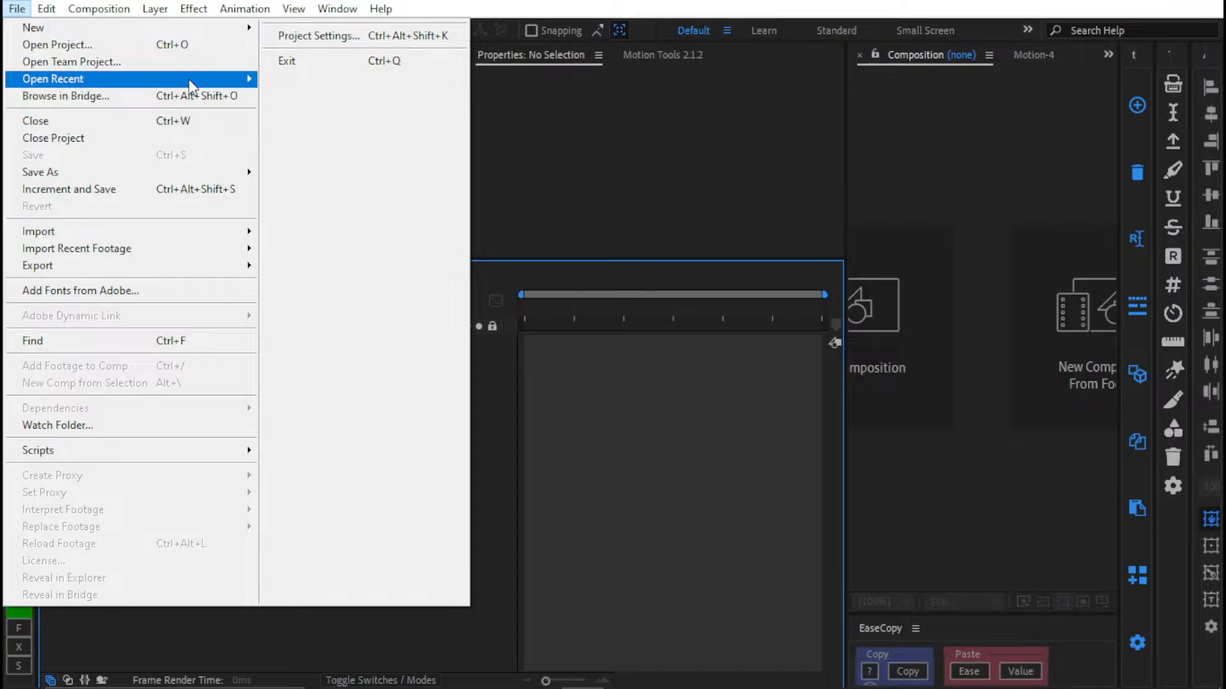
pyautogui.moveTo(191, 82)
pyautogui.click(656, 105)
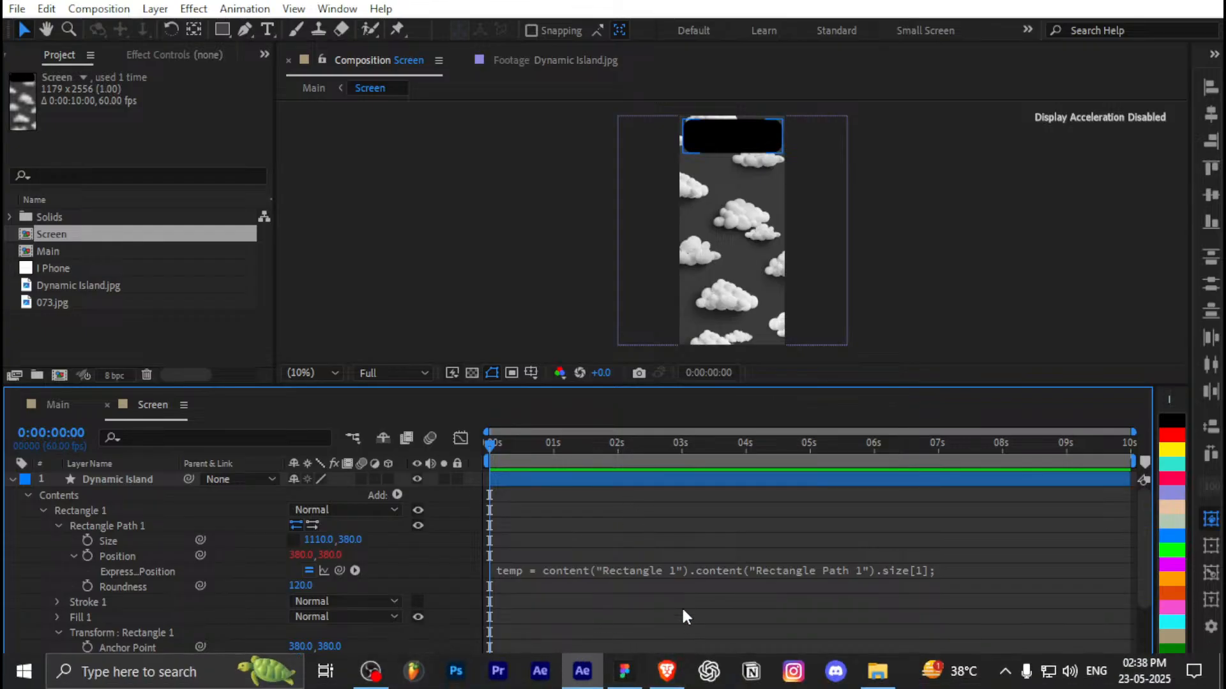
# Switch to the Brave browser and look through the Dynamic Island references on Pinterest
pyautogui.press('super+Tab')
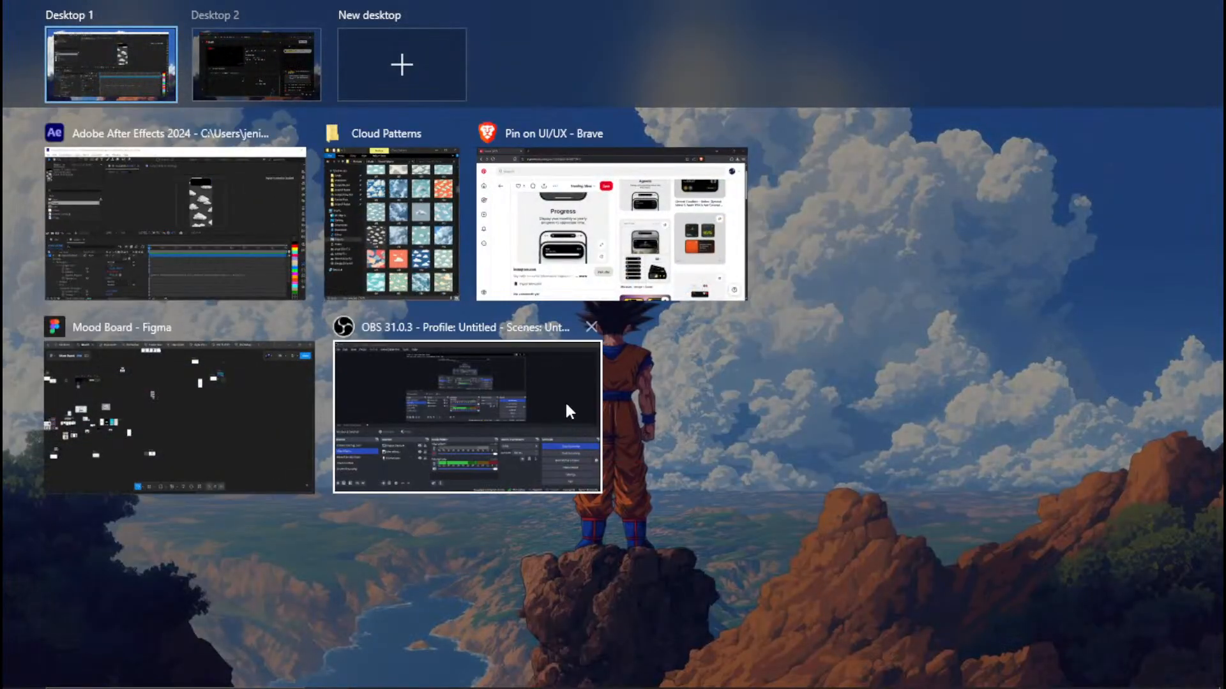
pyautogui.click(604, 223)
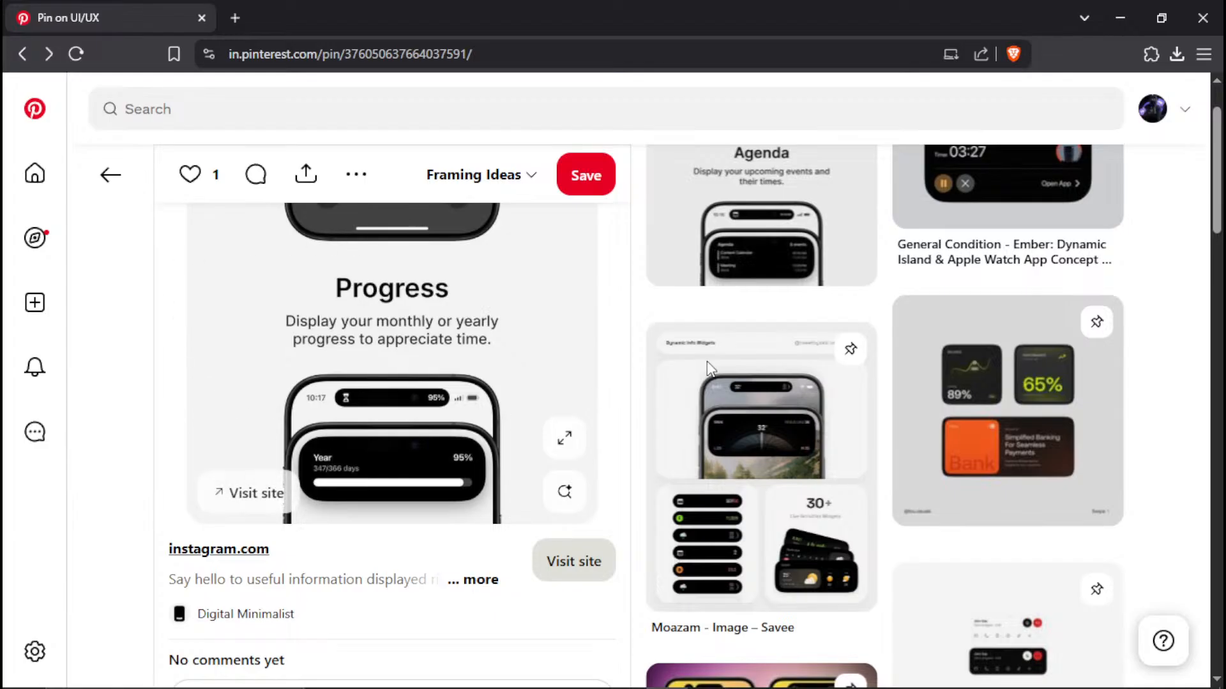
pyautogui.scroll(-7, 635, 350)
# Switch to the YouTube Studio livestream page on Desktop 2 to check the live chat
pyautogui.press('super+Tab')
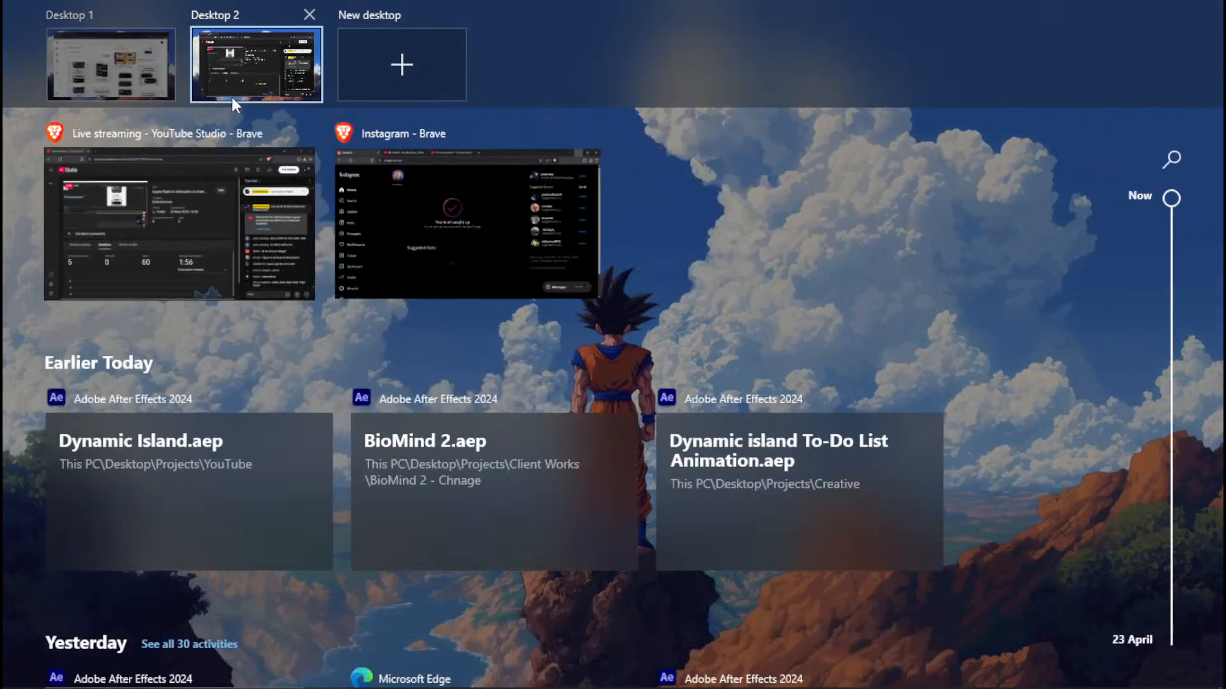
pyautogui.click(232, 96)
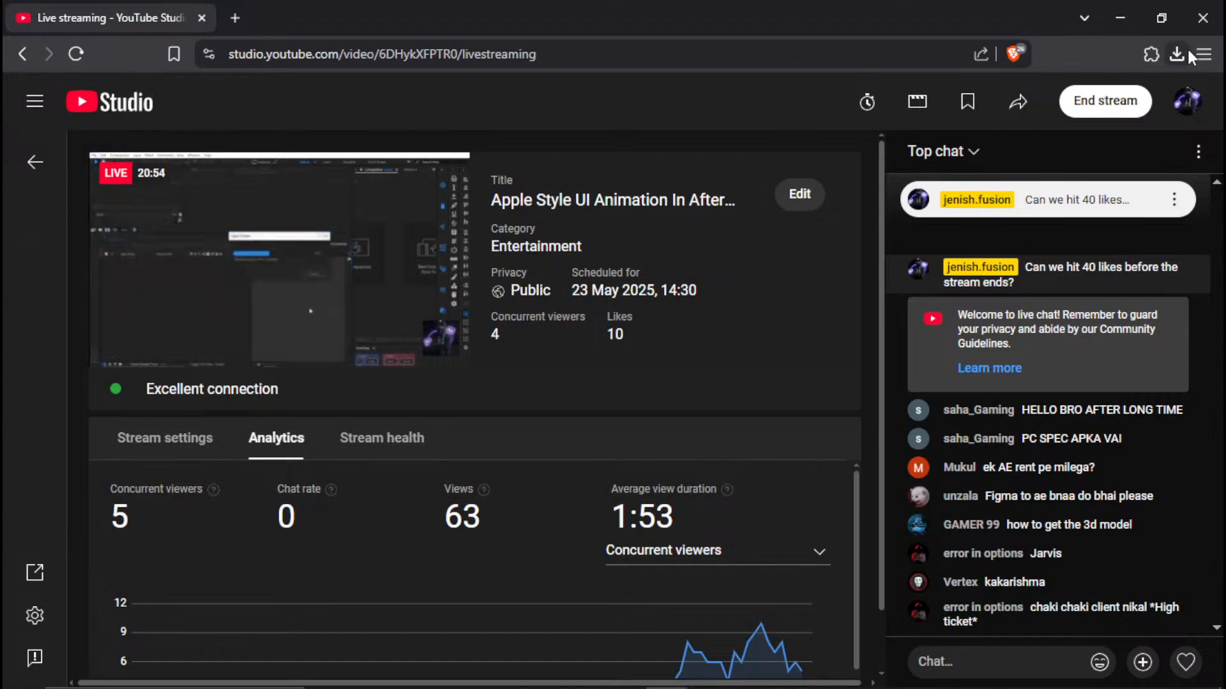
# Minimize the YouTube Studio livestream window and bring up the Khatta Flow video in the other Brave window on Desktop 2
pyautogui.click(1119, 19)
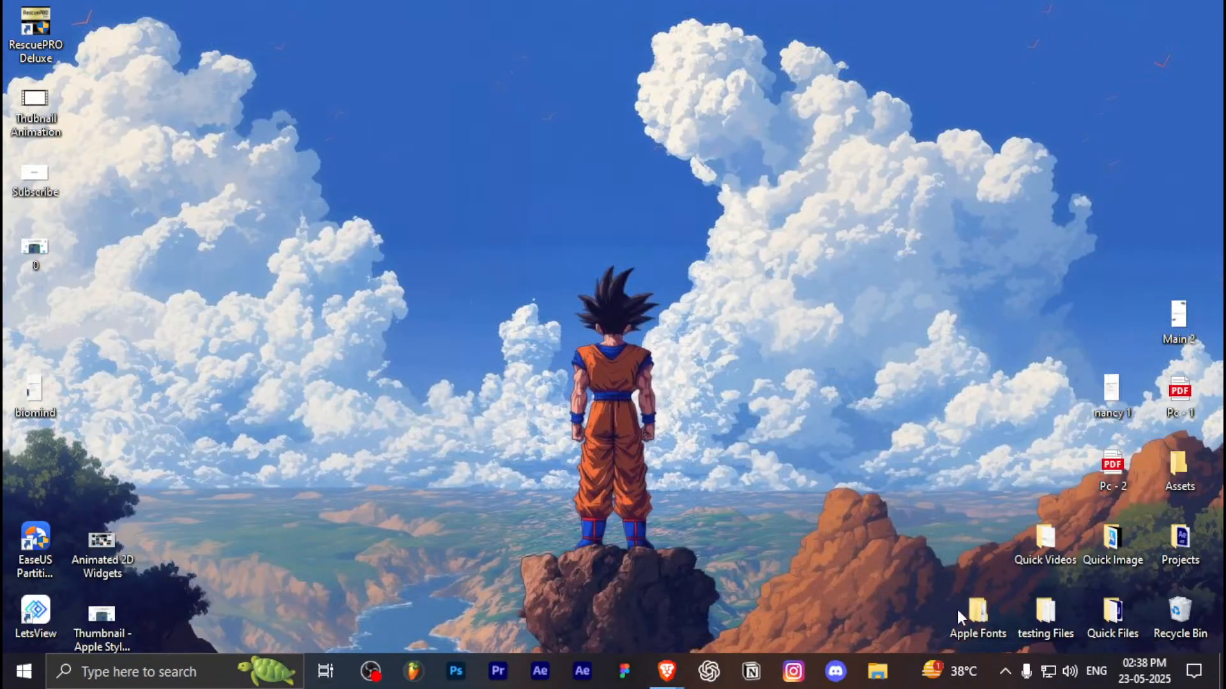
pyautogui.press('super+Tab')
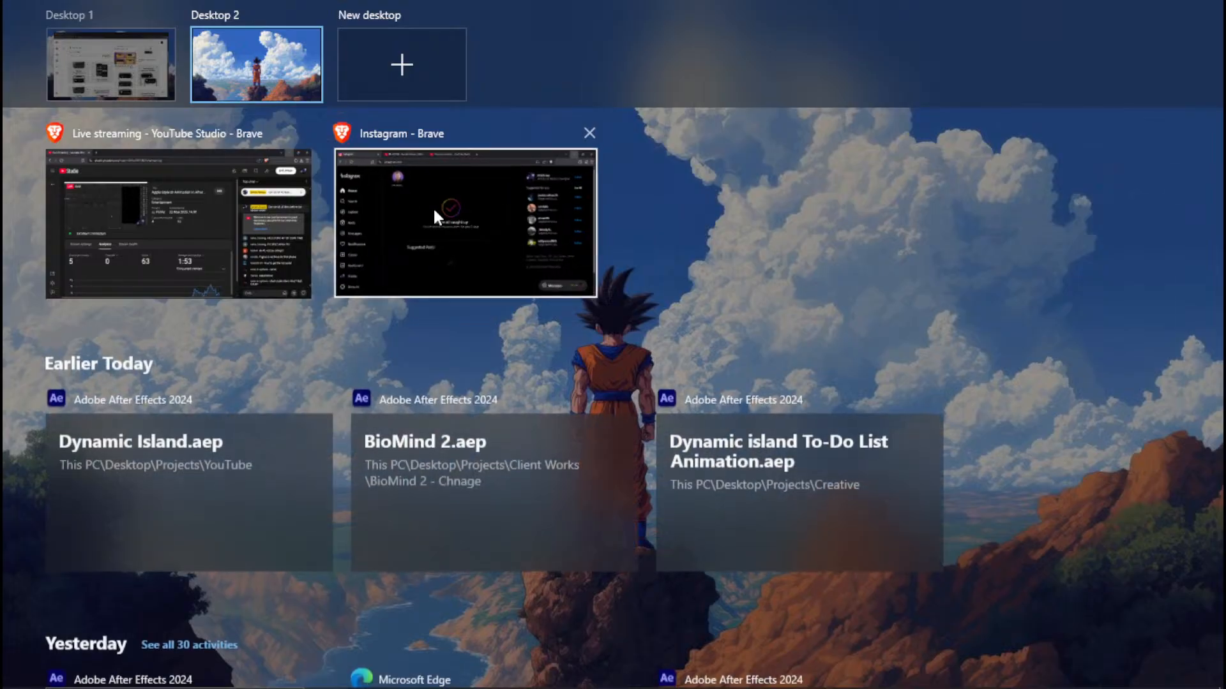
pyautogui.click(434, 216)
pyautogui.click(329, 18)
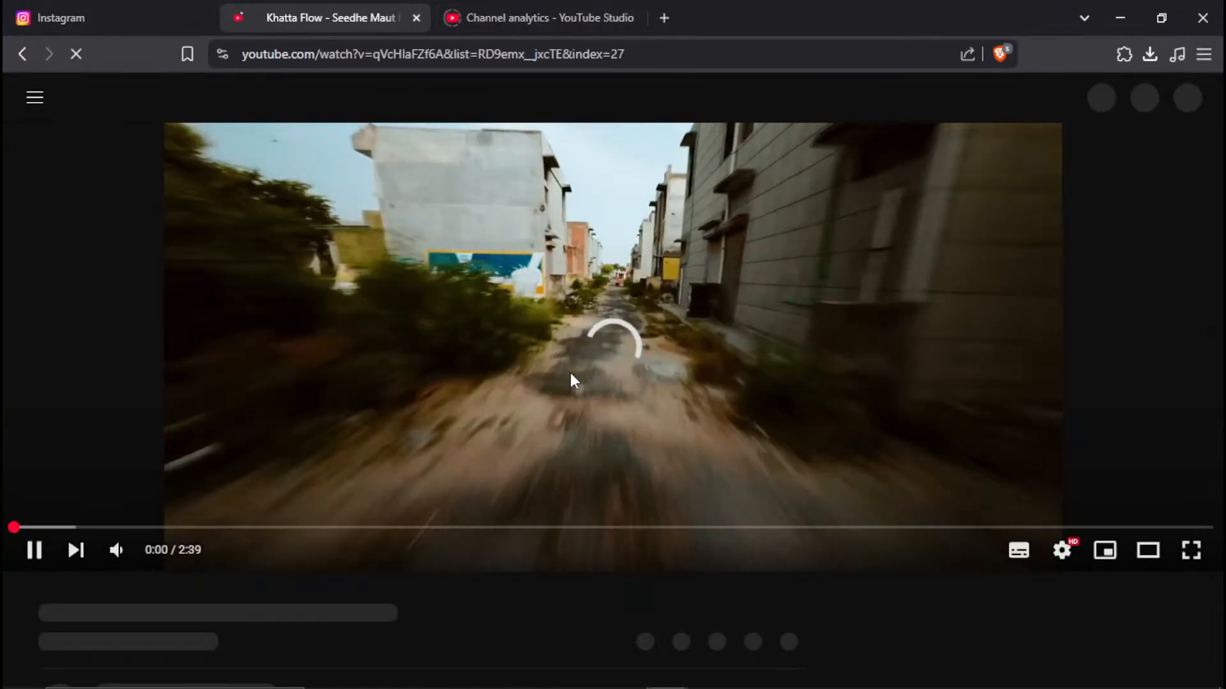
# Return to Desktop 1 and minimize the Pinterest window to get back to the After Effects Screen composition
pyautogui.press('super+Tab')
pyautogui.click(168, 88)
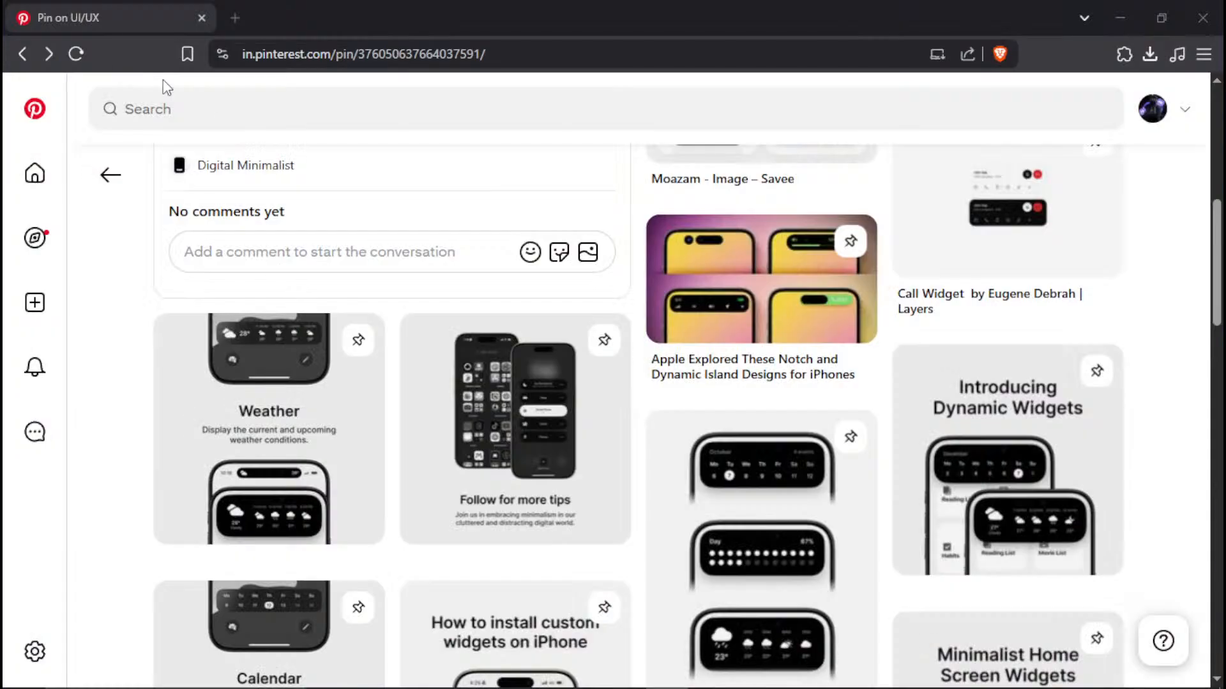
pyautogui.click(1098, 18)
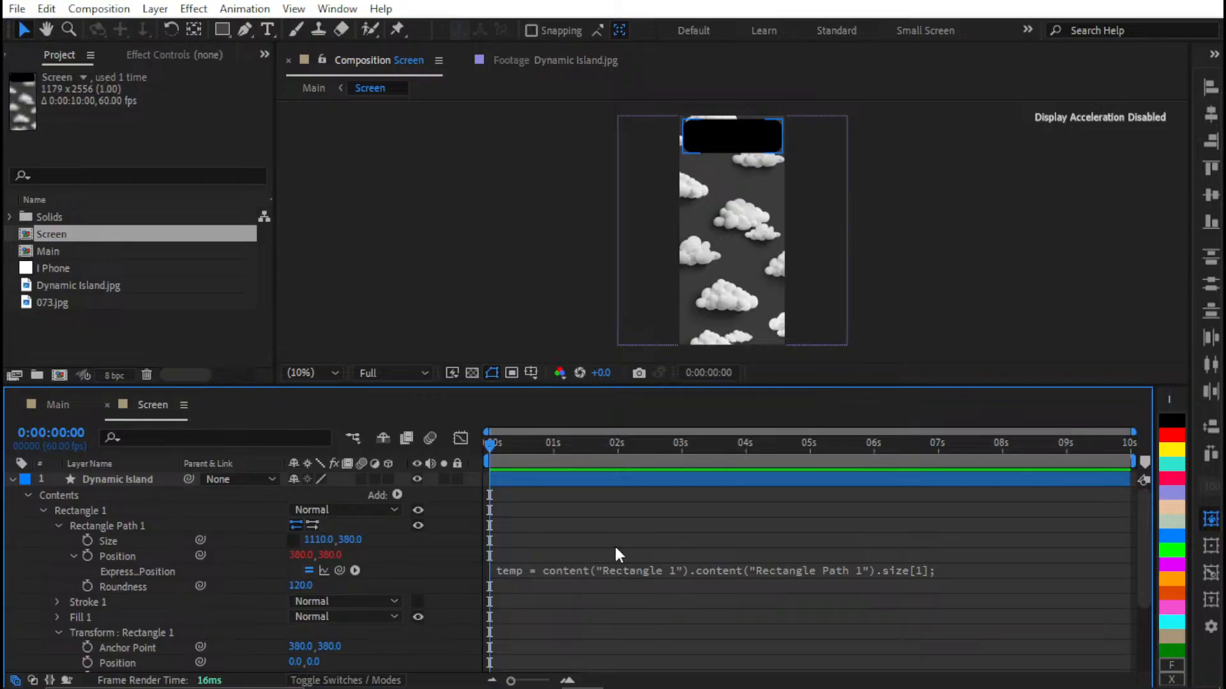
# Remove the existing expression from the Position of Rectangle Path 1 on the Dynamic Island layer
pyautogui.click(514, 570)
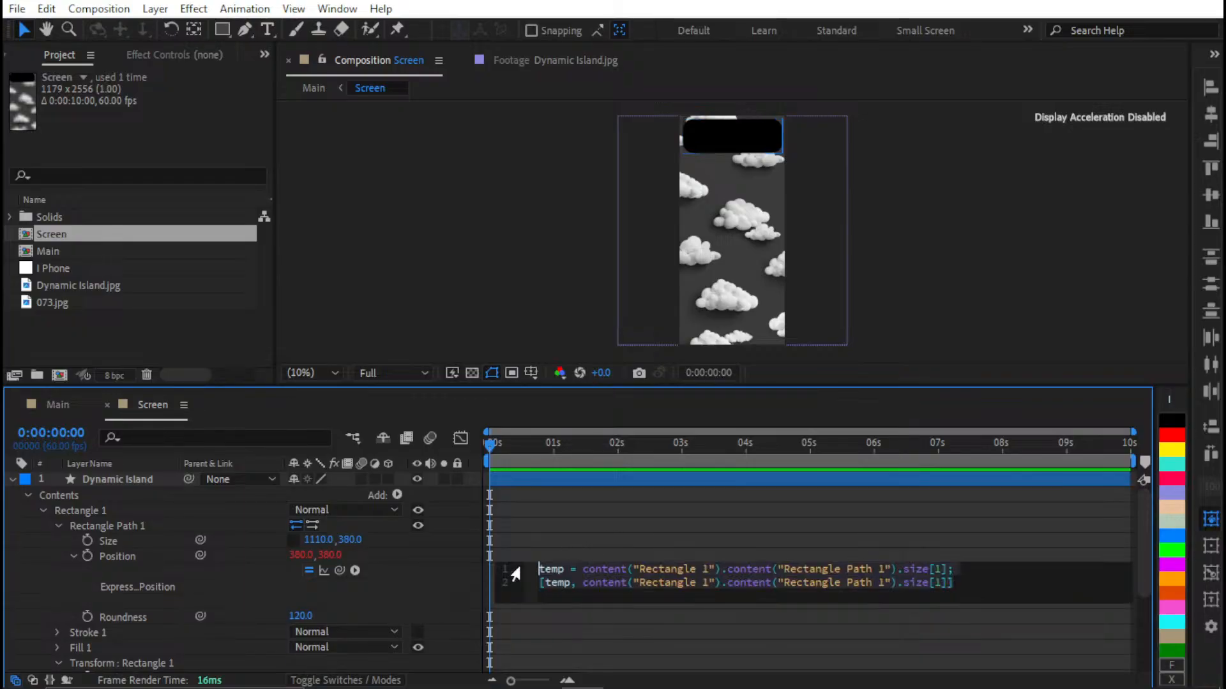
pyautogui.press('BackSpace')
pyautogui.click(409, 555)
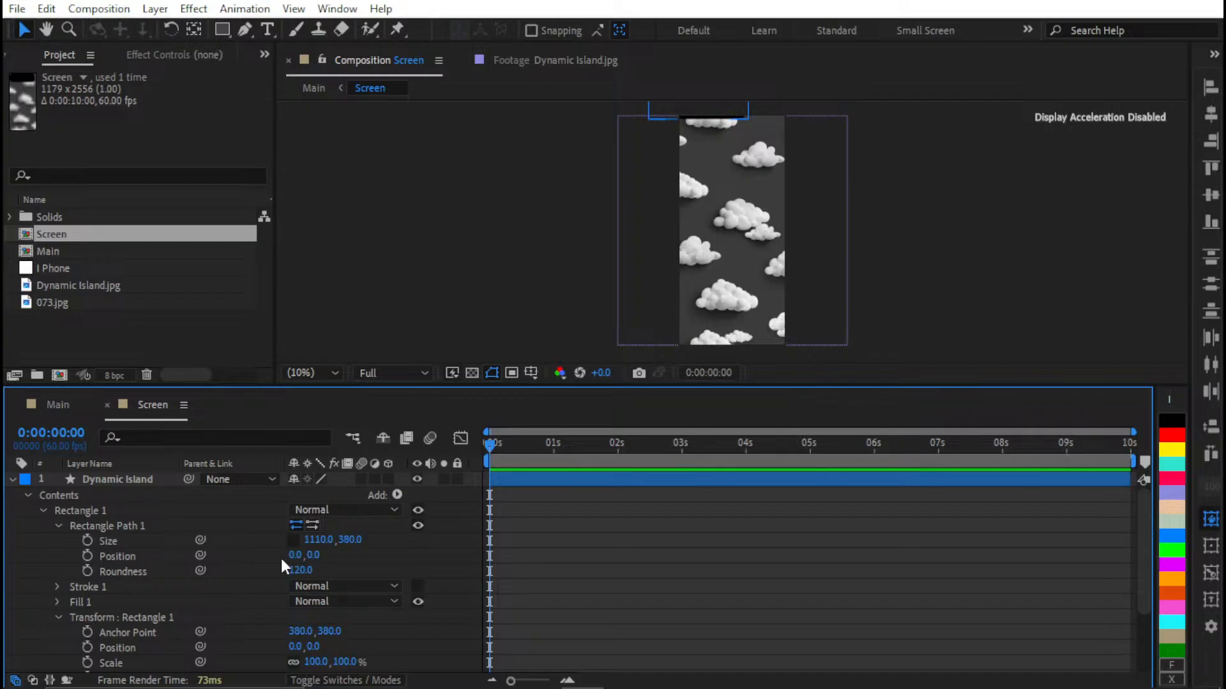
# Add a Position expression to Rectangle Path 1 that links temp to the rectangle's vertical size and returns [0, temp/2]
pyautogui.click(114, 554)
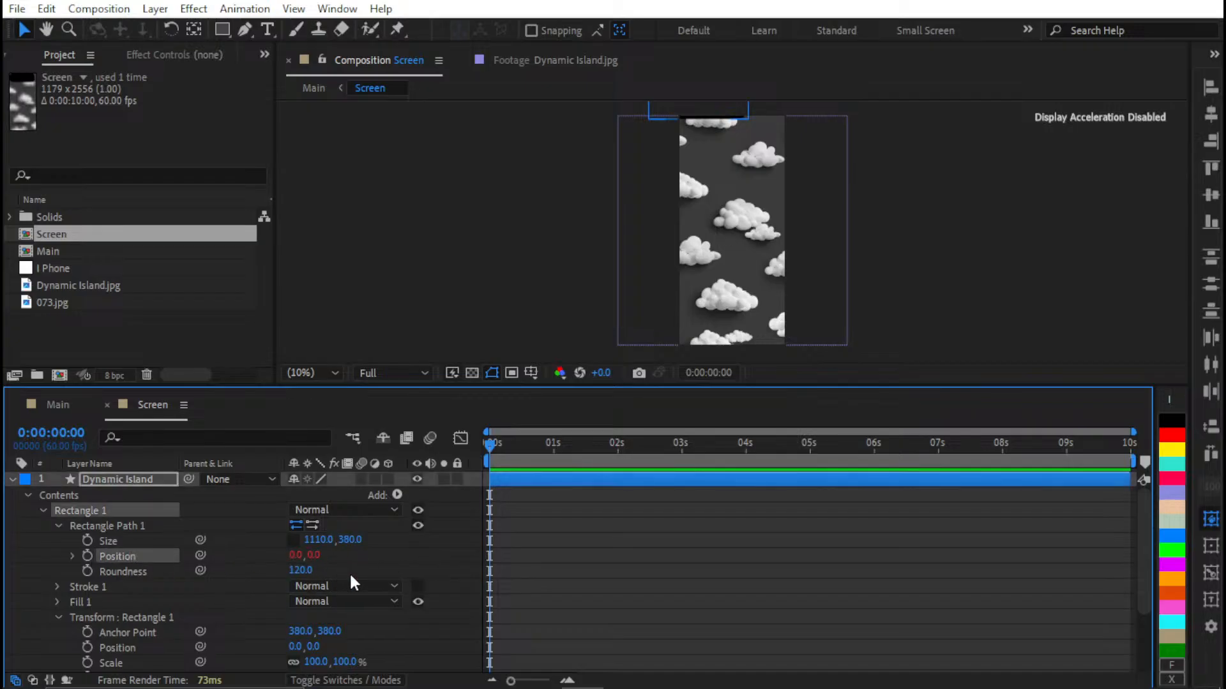
pyautogui.click(72, 557)
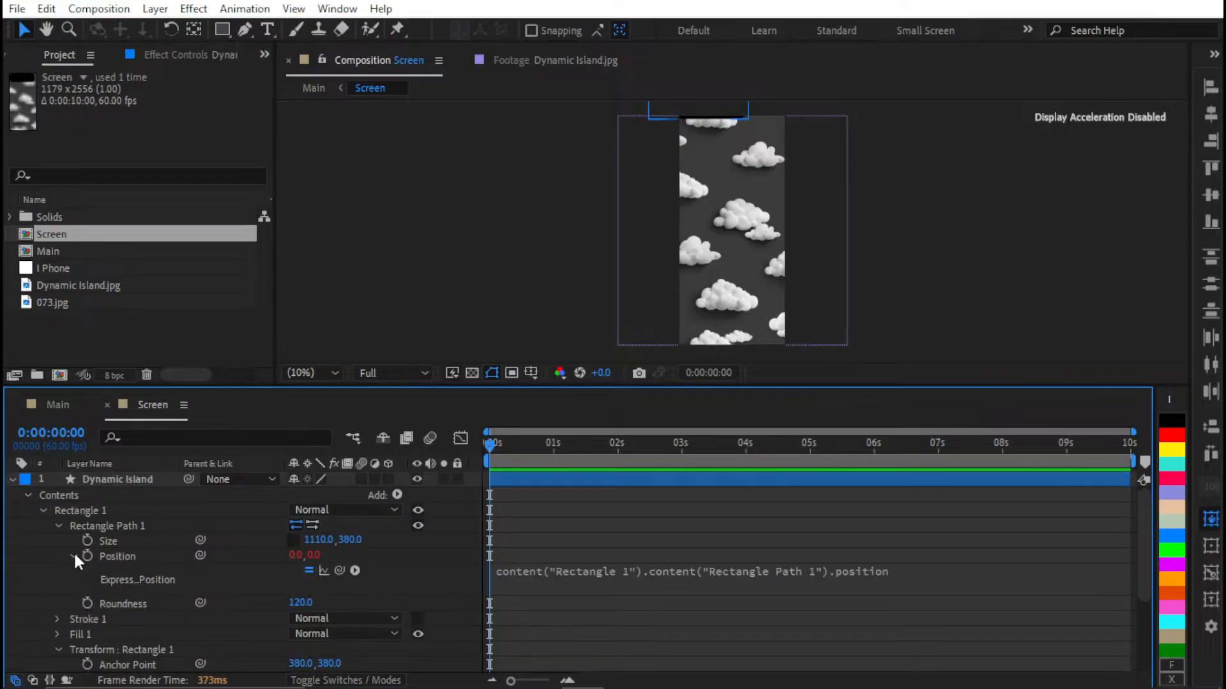
pyautogui.click(531, 575)
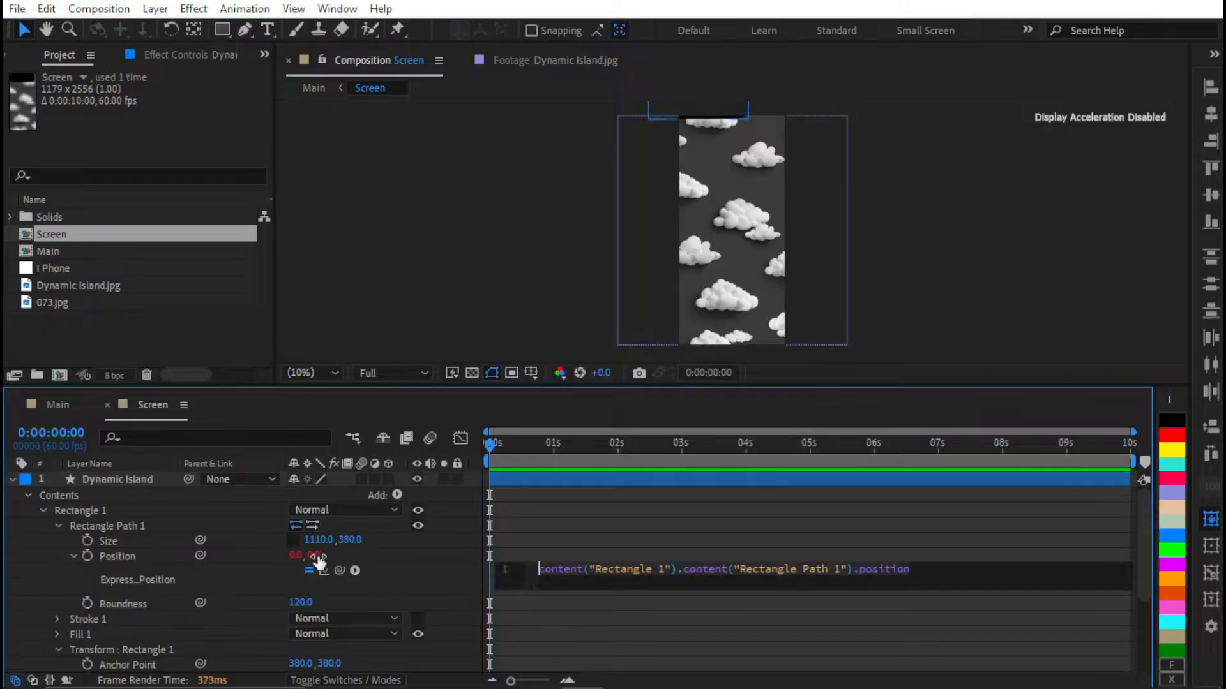
pyautogui.click(310, 555)
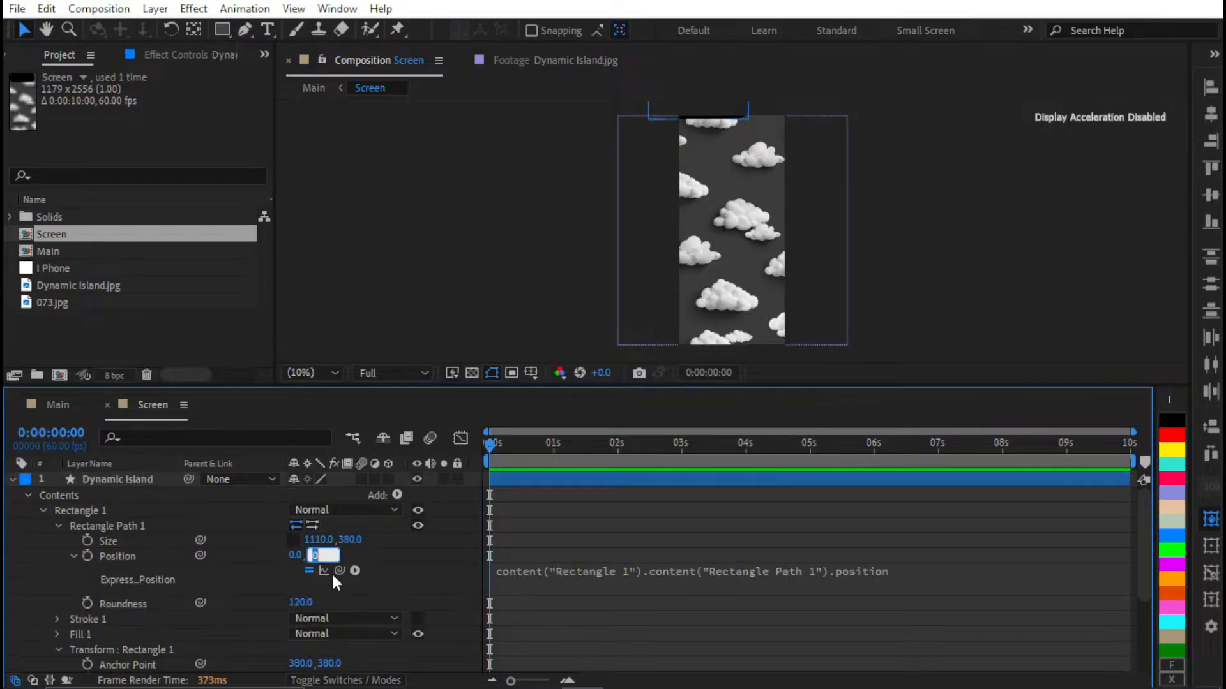
pyautogui.moveTo(340, 569); pyautogui.dragTo(355, 539)
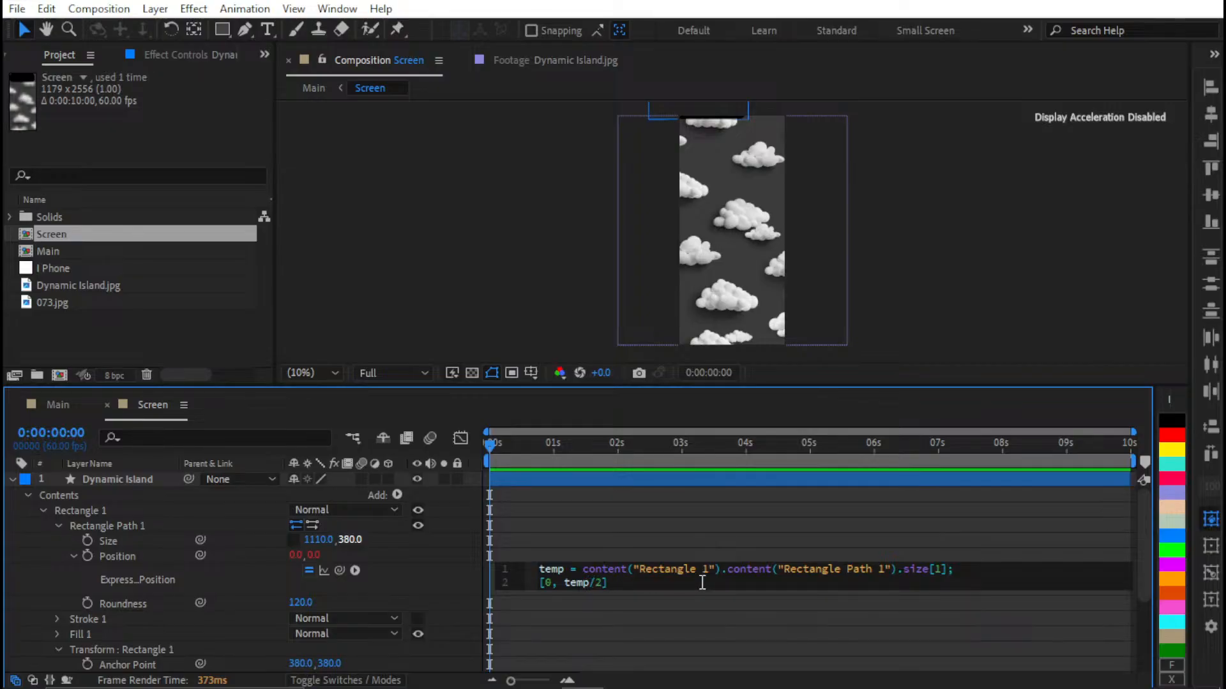
# Undo the [0, temp/2] Position expression of Rectangle Path 1 and link Position to the Size height as [temp, temp]
pyautogui.click(659, 624)
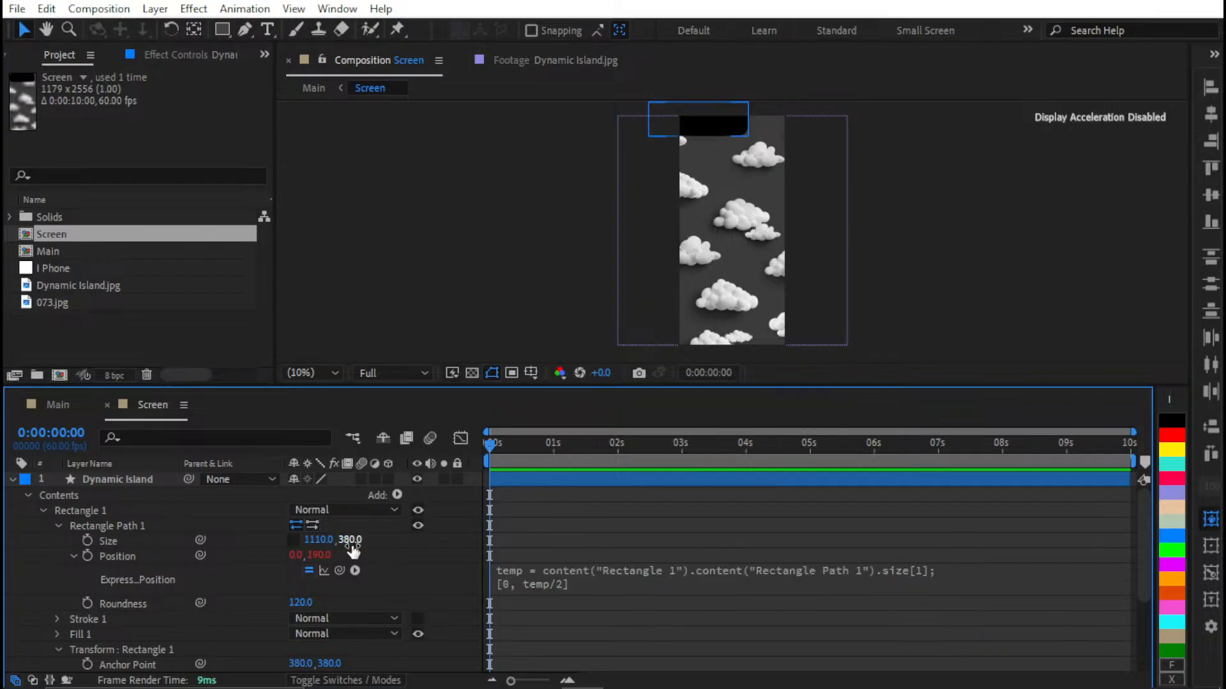
pyautogui.hotkey('ctrl', 'z')
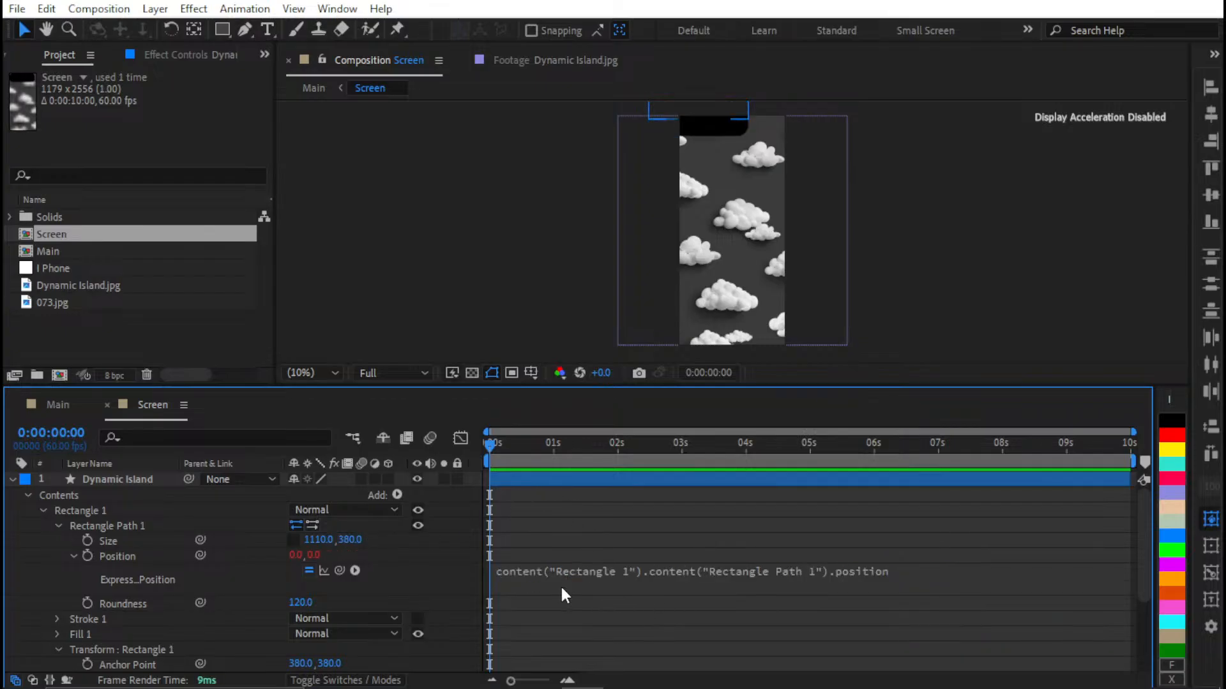
pyautogui.click(734, 578)
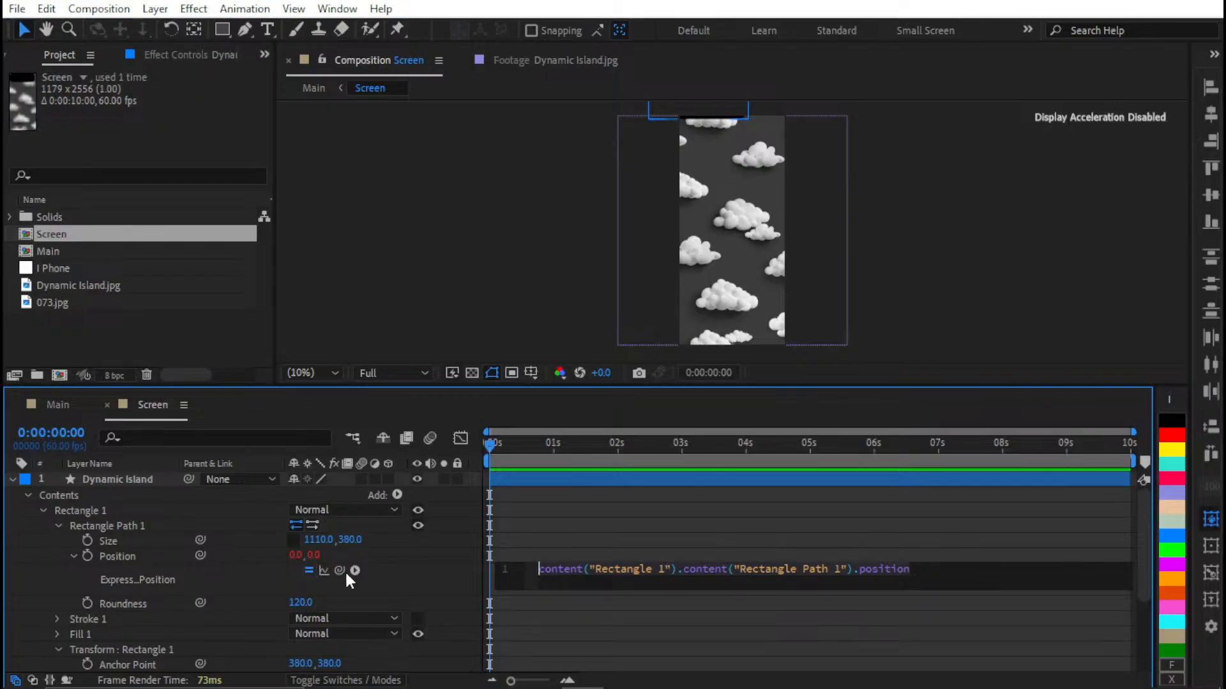
pyautogui.hotkey('ctrl', 'a')
pyautogui.write('temp = content("Rectangle 1").content("Rectangle Path 1").size[1]; [temp, temp]')
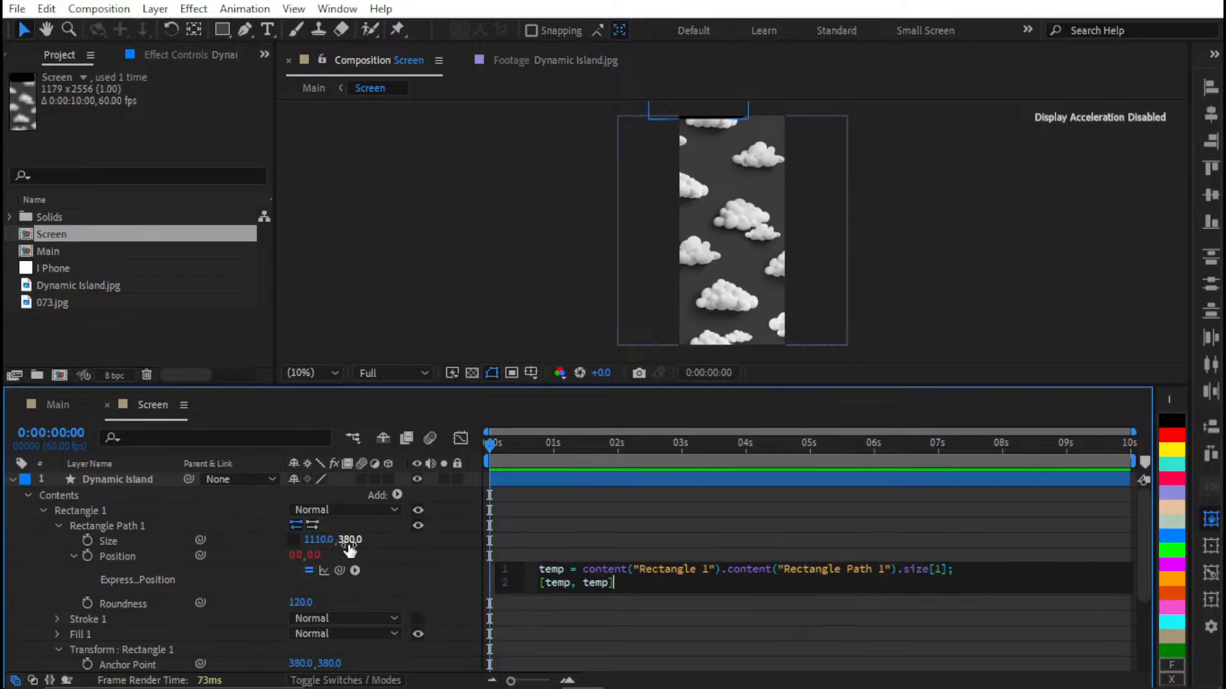
# Re-enter temp as the first value of the Position expression and apply it as [temp, temp]
pyautogui.click(569, 584)
pyautogui.press('BackSpace')
pyautogui.press('BackSpace')
pyautogui.press('BackSpace')
pyautogui.press('BackSpace')
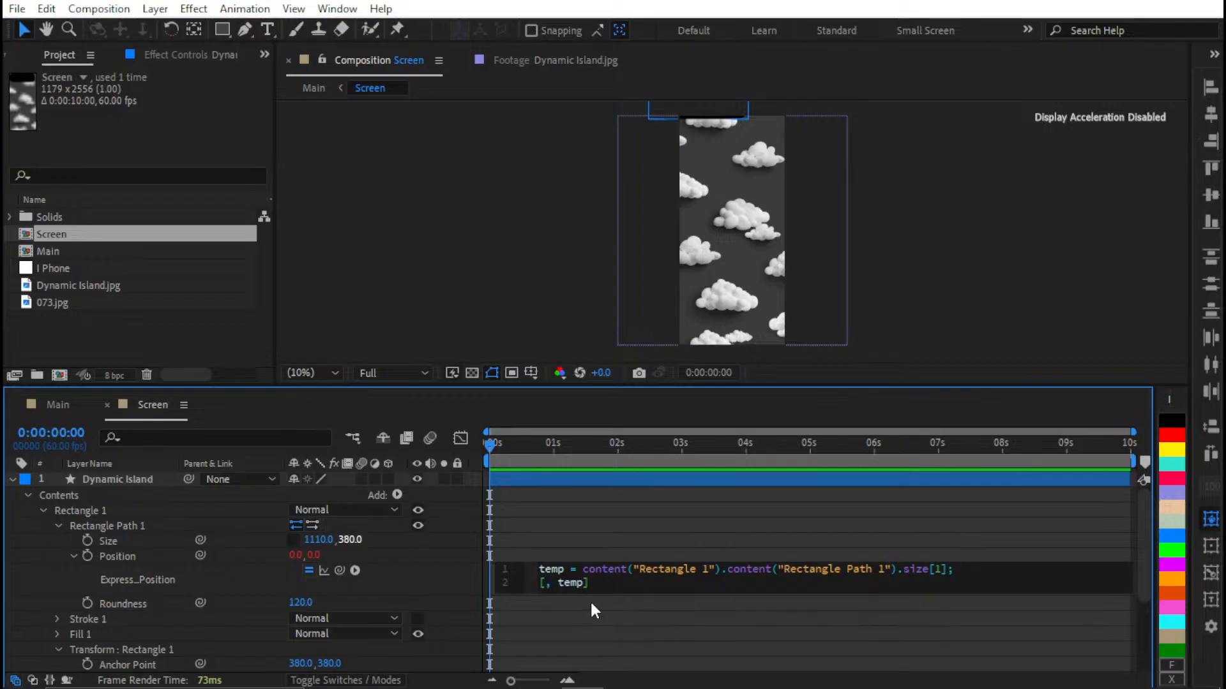
pyautogui.write('temp')
pyautogui.doubleClick(592, 583)
pyautogui.click(553, 606)
pyautogui.click(563, 581)
pyautogui.click(563, 582)
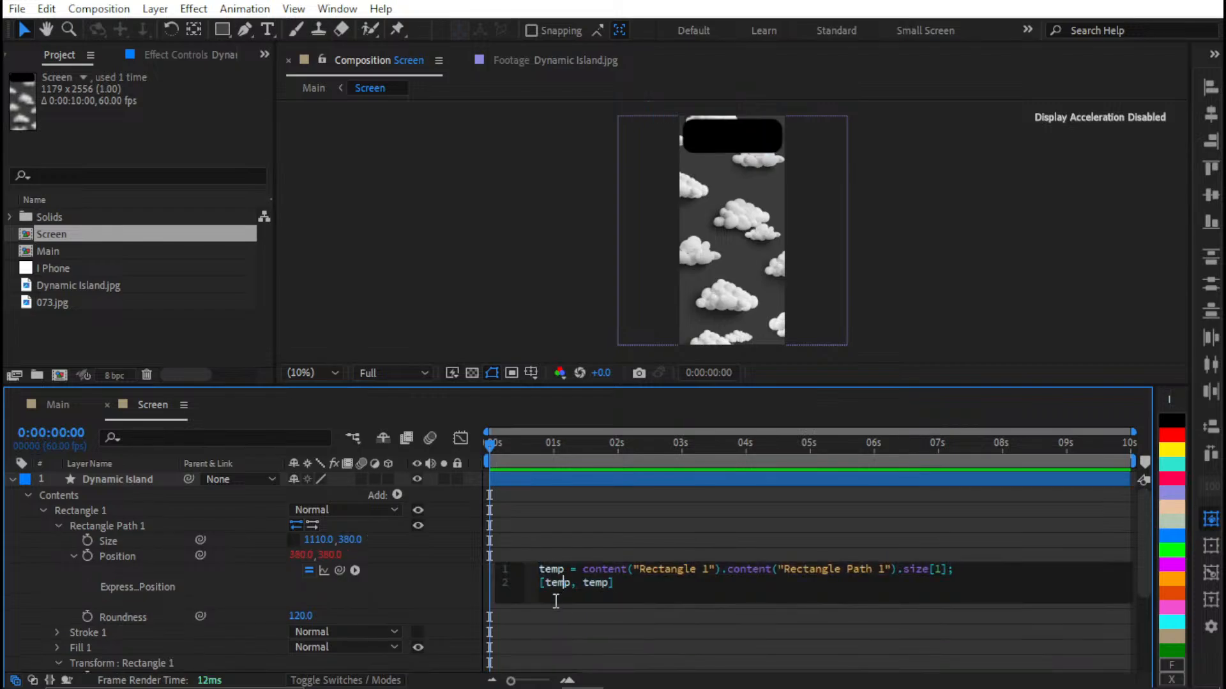
pyautogui.click(556, 608)
pyautogui.click(525, 585)
pyautogui.click(542, 608)
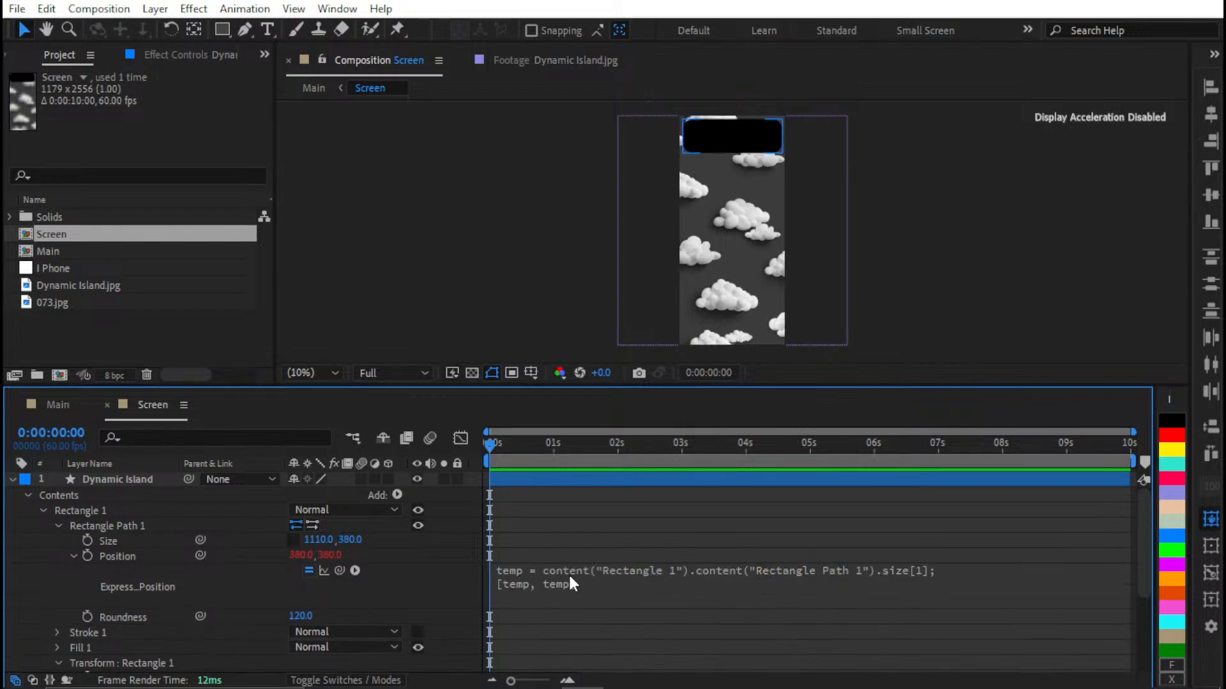
# Try [temp, temp/2] as the output of the Position expression, and undo the change
pyautogui.click(549, 583)
pyautogui.click(637, 592)
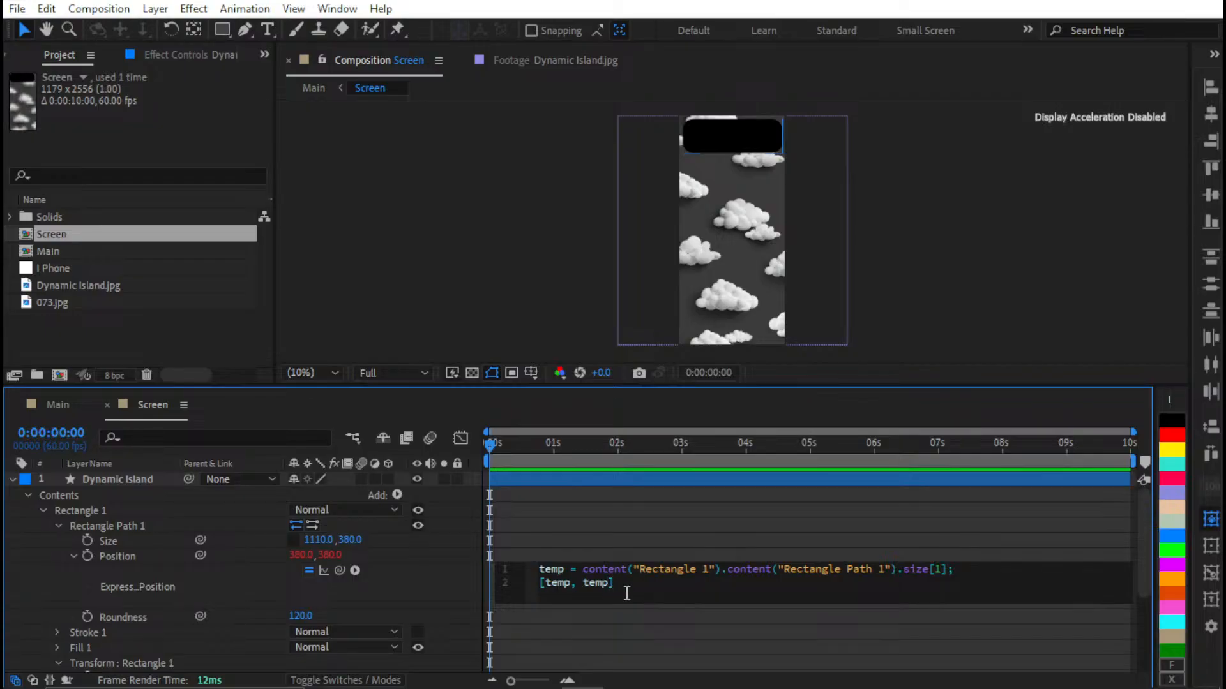
pyautogui.write('/2')
pyautogui.click(645, 606)
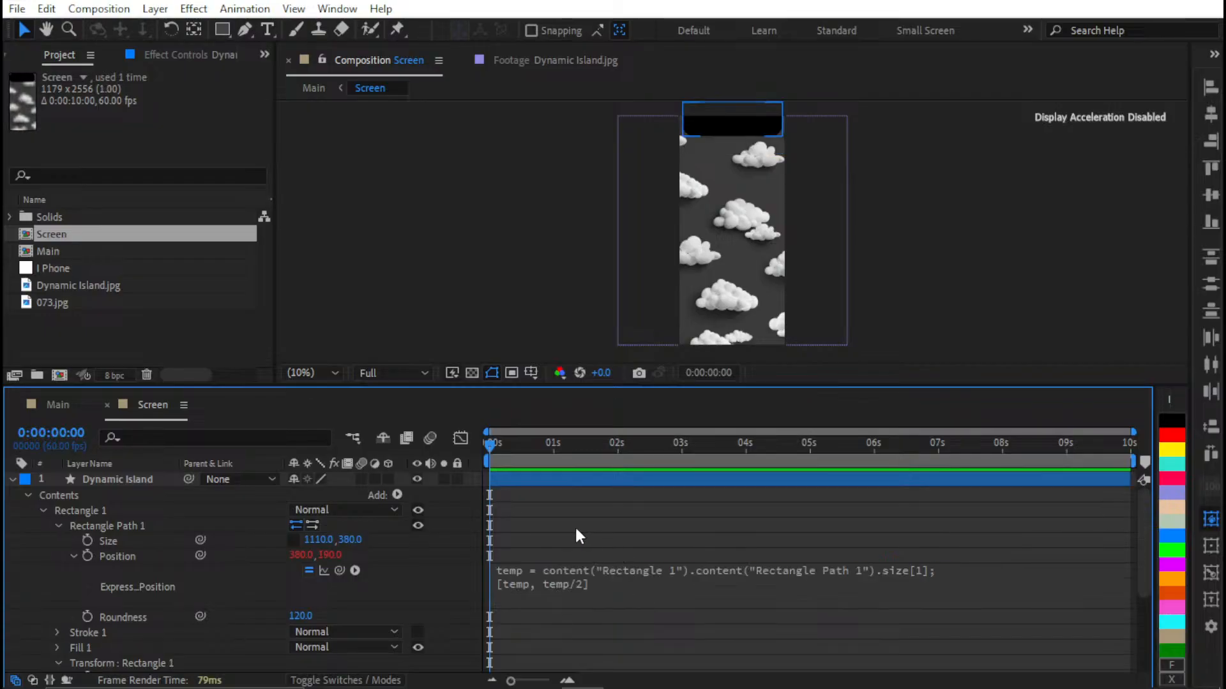
pyautogui.hotkey('ctrl', 'z')
# Try halving the horizontal value of the Position expression as [temp/2, temp], and undo the change
pyautogui.click(564, 578)
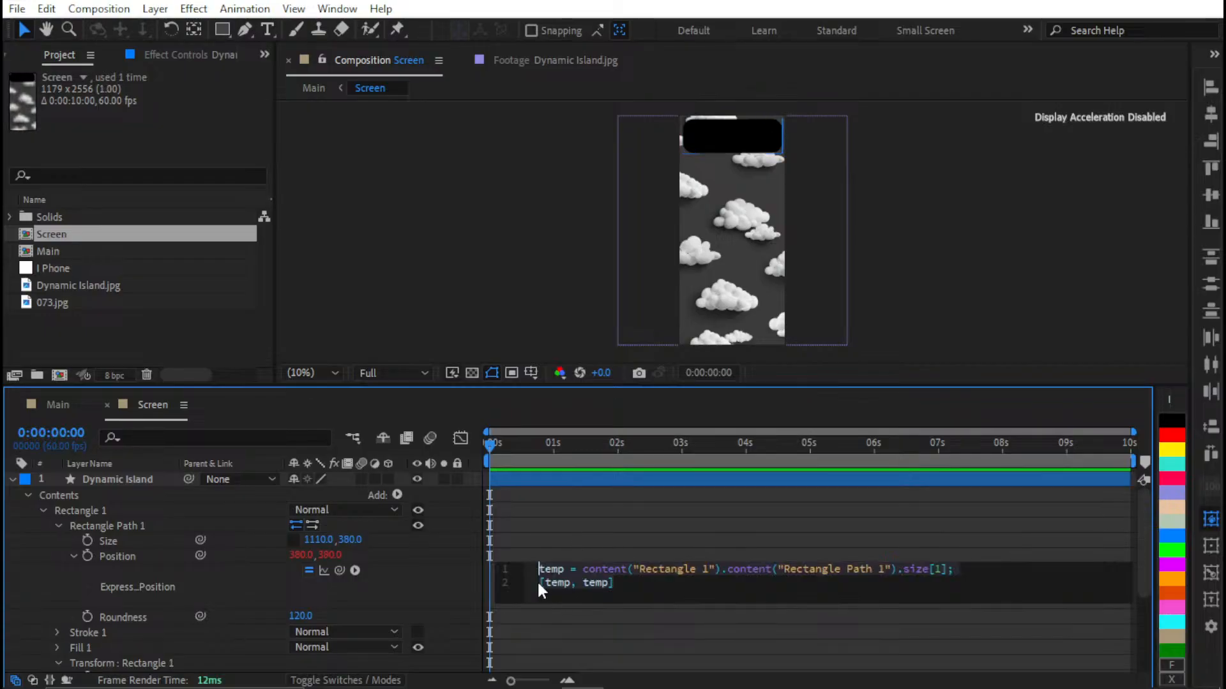
pyautogui.write('/2')
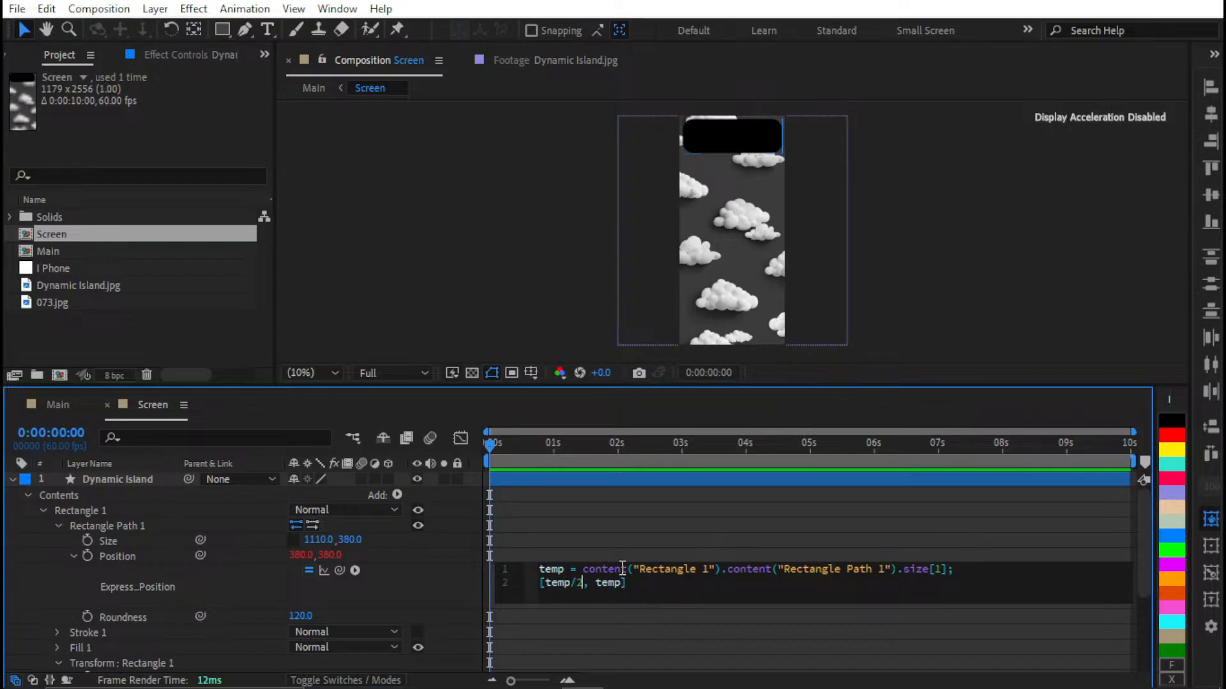
pyautogui.press('Return')
pyautogui.click(608, 612)
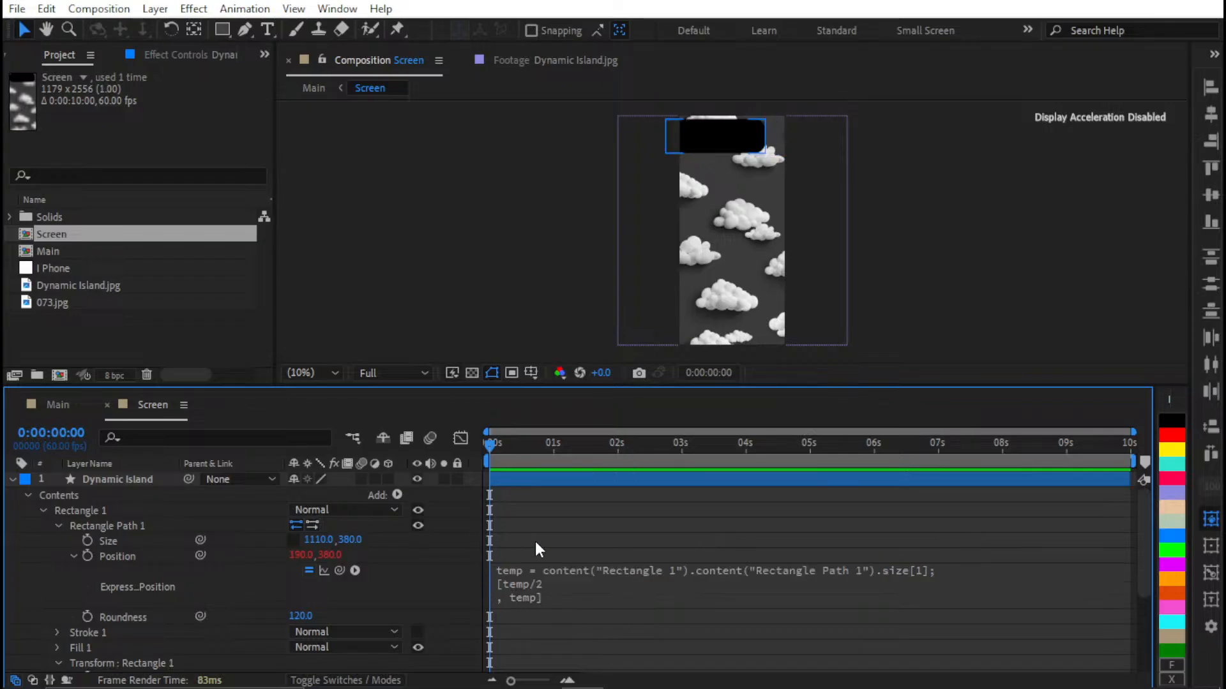
pyautogui.hotkey('ctrl', 'z')
# Replace both values in the Position expression with zero so its output reads [0, 0]
pyautogui.click(554, 585)
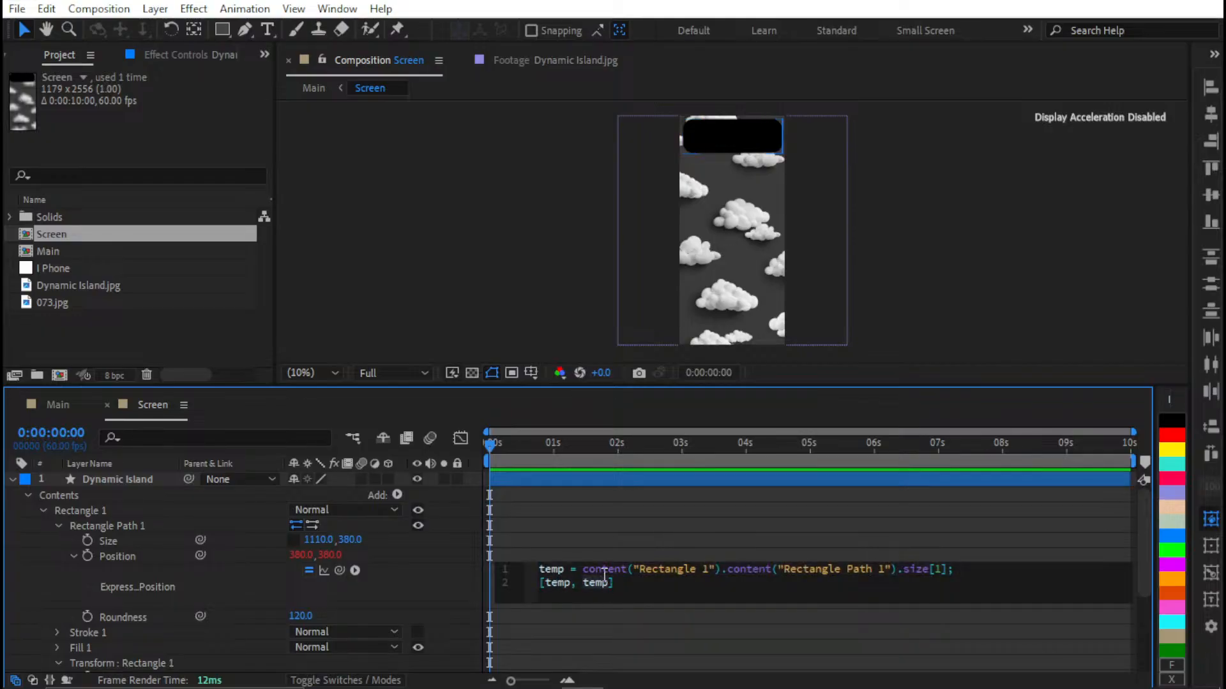
pyautogui.doubleClick(604, 577)
pyautogui.press('BackSpace')
pyautogui.click(559, 583)
pyautogui.doubleClick(557, 580)
pyautogui.write('0')
pyautogui.press('Right')
pyautogui.press('Right')
pyautogui.write('0')
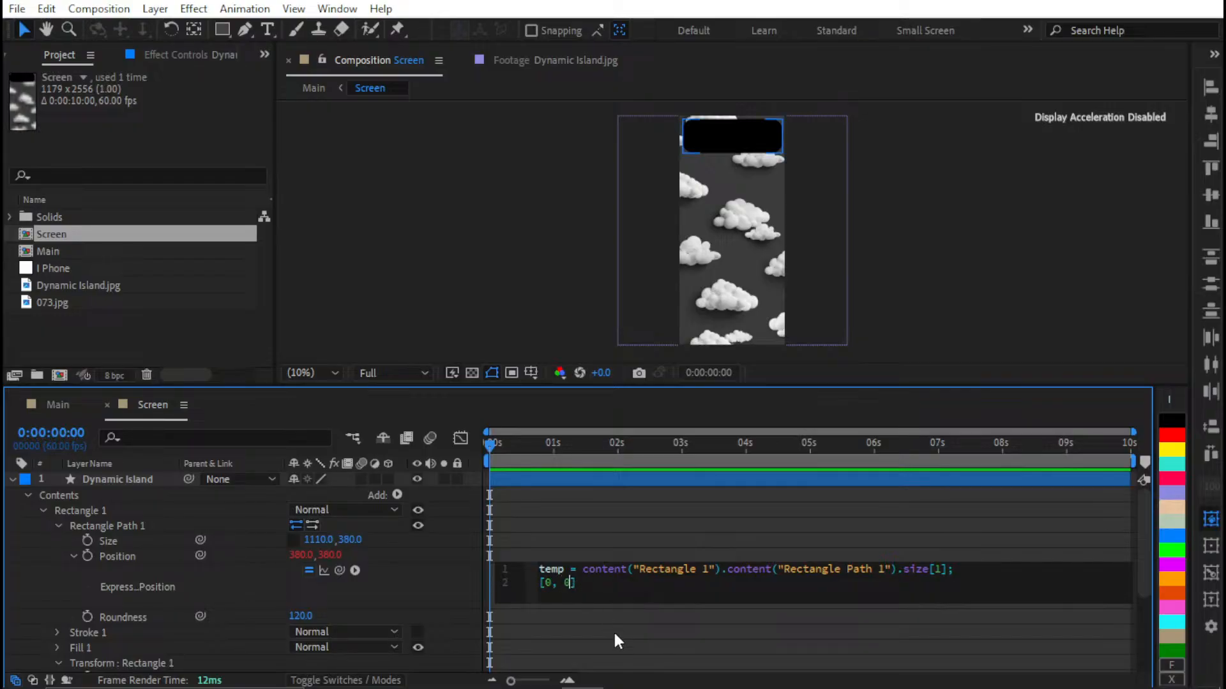
pyautogui.click(617, 640)
# Try [1110, 3680] as the output values of the Position expression
pyautogui.click(541, 592)
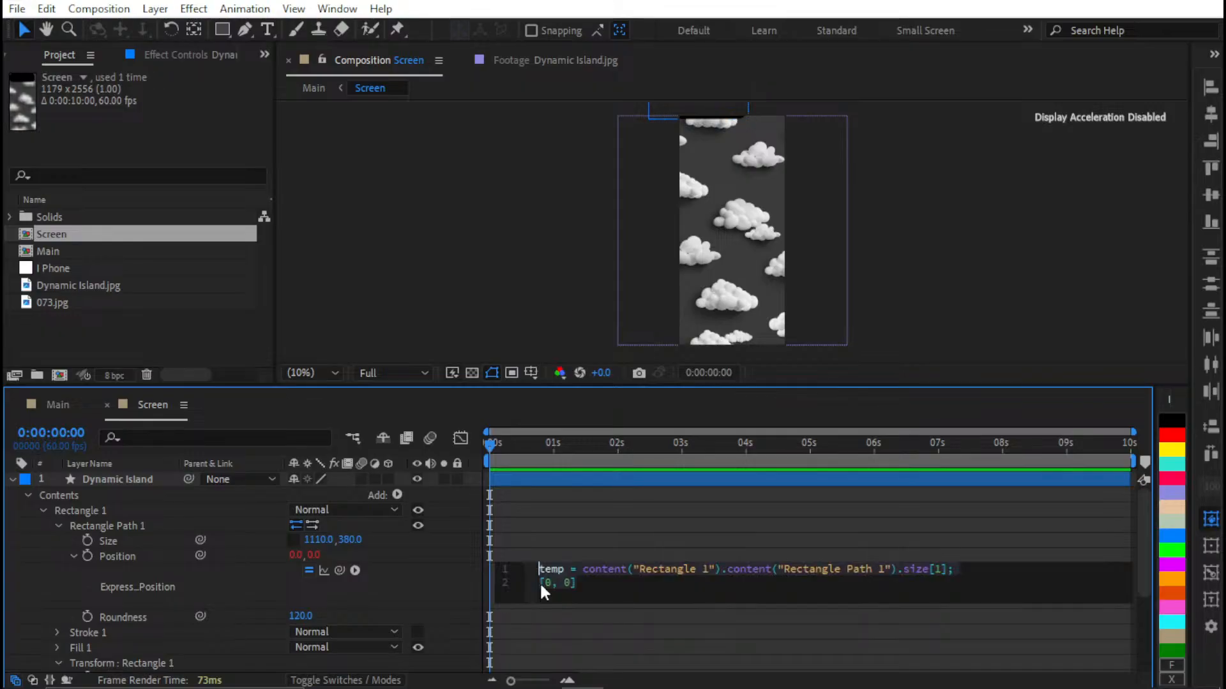
pyautogui.click(554, 582)
pyautogui.press('BackSpace')
pyautogui.press('BackSpace')
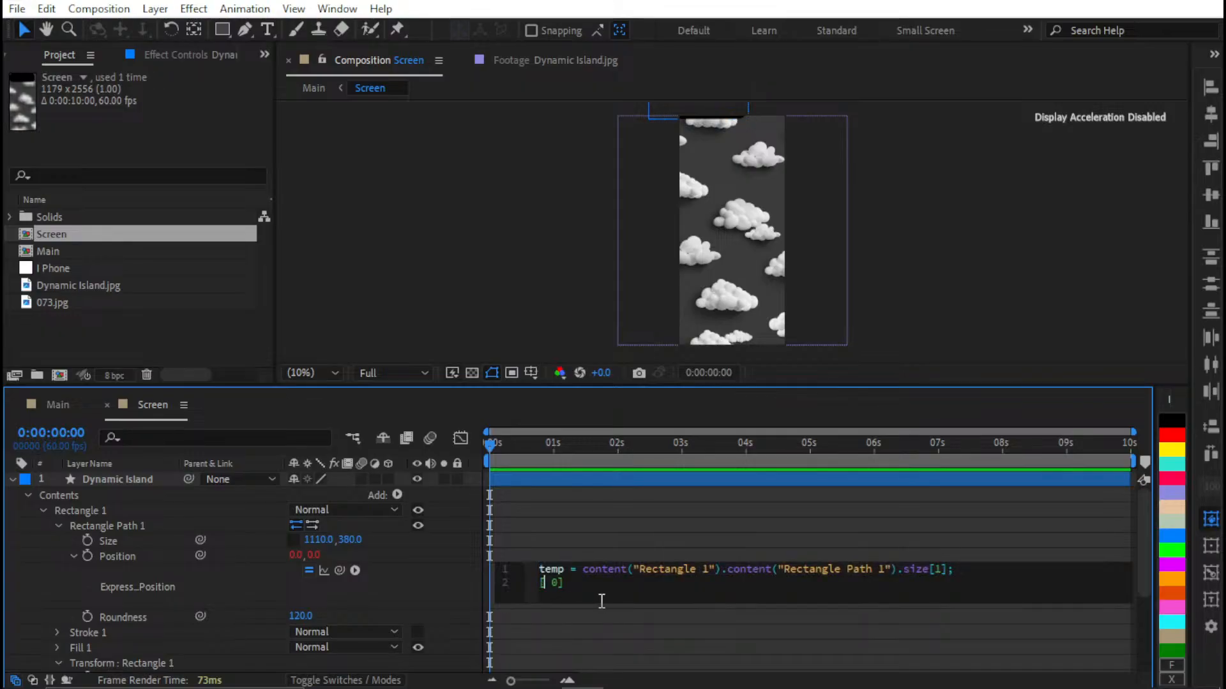
pyautogui.write('11')
pyautogui.write('1.')
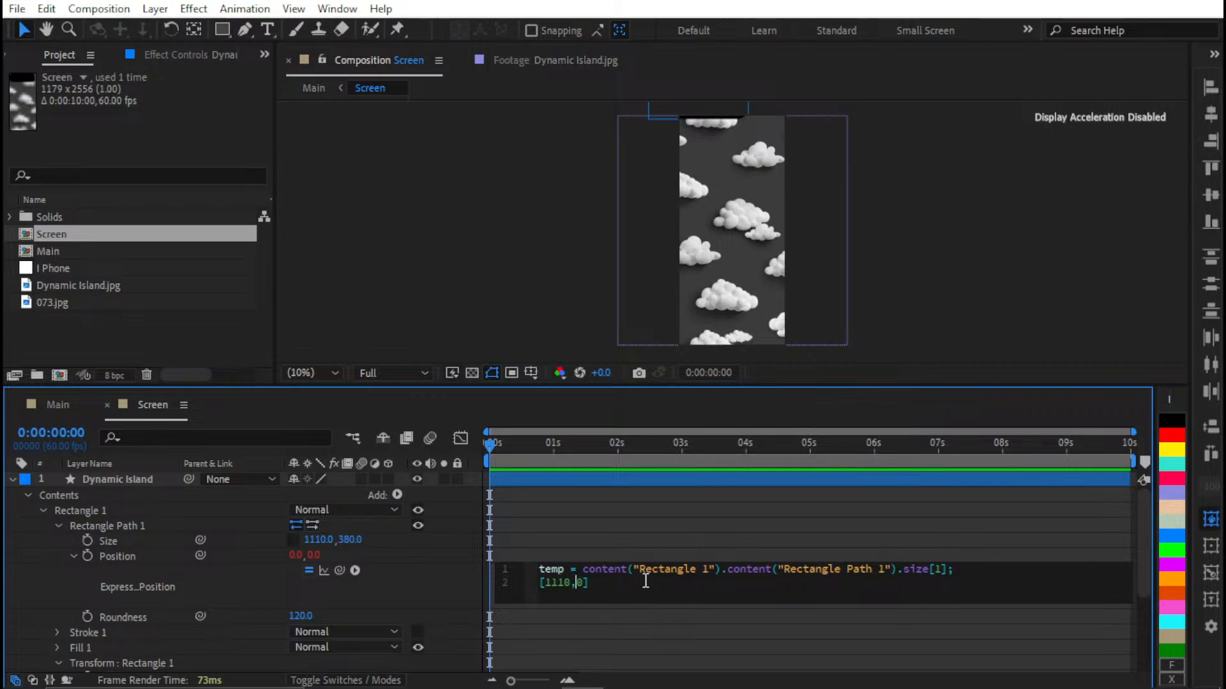
pyautogui.write(',2')
pyautogui.press('BackSpace')
pyautogui.write('368')
pyautogui.click(595, 628)
# Correct the second value of the Position expression to 380 and apply [1110, 380]
pyautogui.click(559, 583)
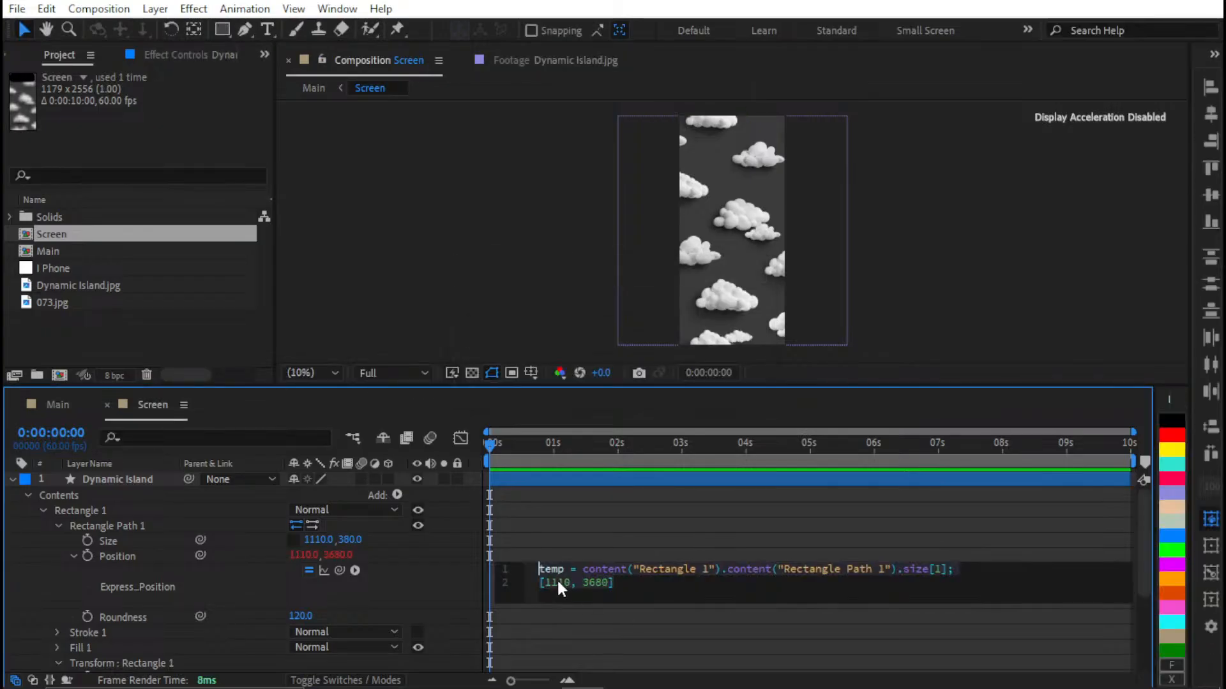
pyautogui.click(595, 583)
pyautogui.press('BackSpace')
pyautogui.click(639, 608)
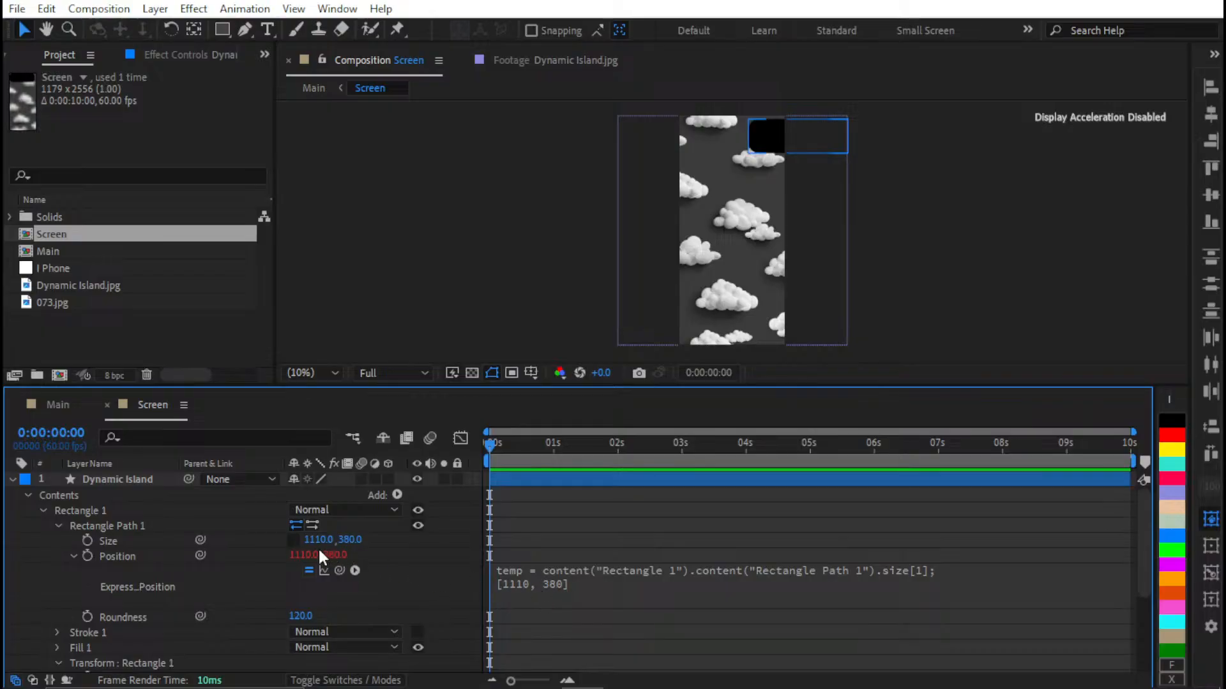
# Test the rectangle's Size height, and undo the recent changes back to the [0, 0] Position expression
pyautogui.moveTo(348, 541)
pyautogui.mouseDown()
pyautogui.moveTo(303, 541)
pyautogui.moveTo(398, 557)
pyautogui.moveTo(351, 542)
pyautogui.moveTo(556, 556)
pyautogui.moveTo(345, 541)
pyautogui.mouseUp()
pyautogui.hotkey('ctrl', 'z')
pyautogui.hotkey('ctrl', 'z')
pyautogui.hotkey('ctrl', 'z')
pyautogui.hotkey('ctrl', 'z')
pyautogui.hotkey('ctrl', 'z')
# Clear the Position expression and link it again to the Size height of Rectangle Path 1 as [temp, temp]
pyautogui.click(538, 587)
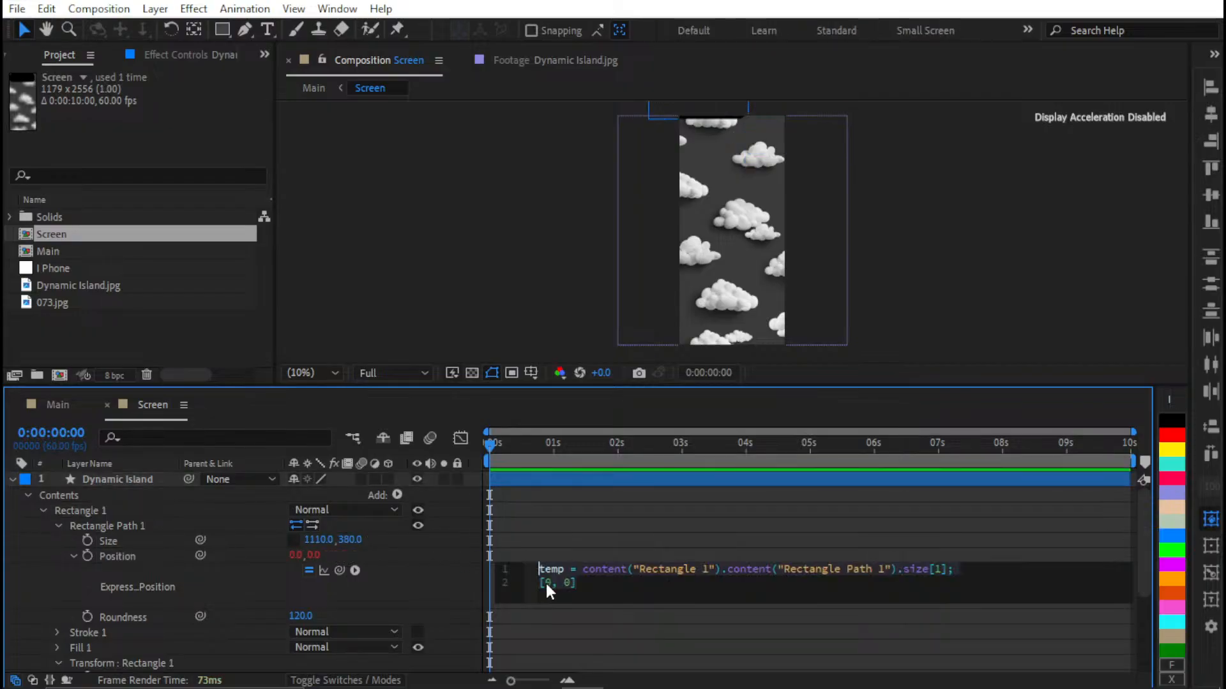
pyautogui.click(551, 586)
pyautogui.press('BackSpace')
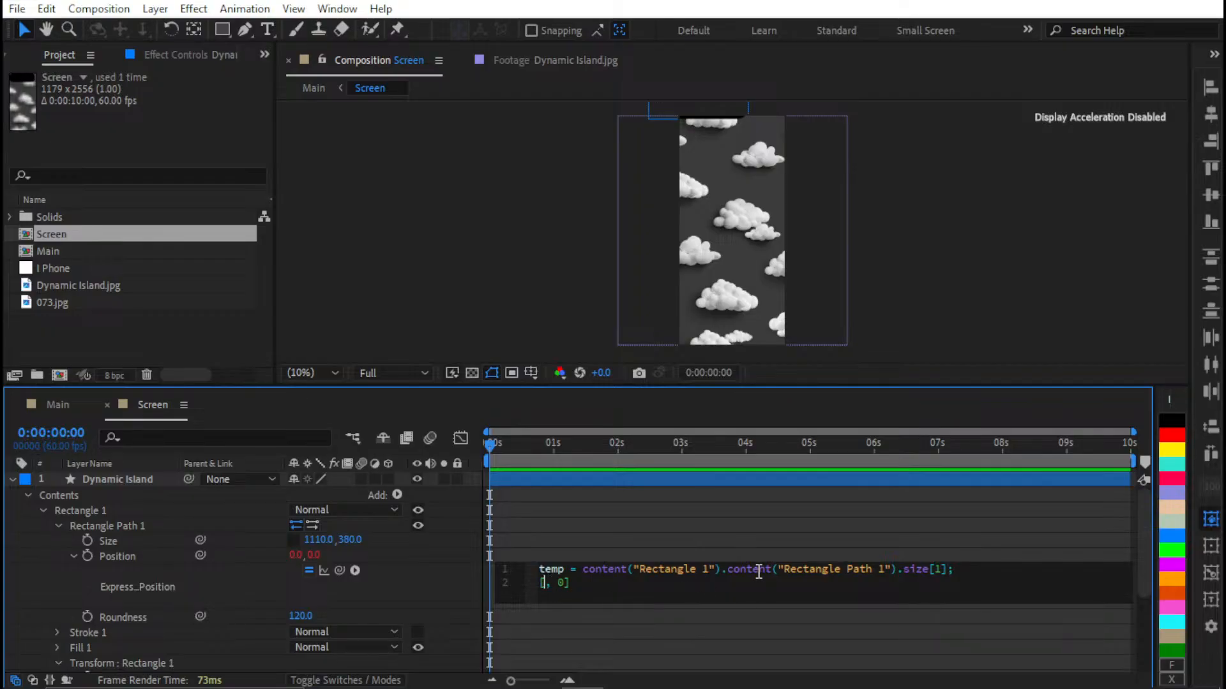
pyautogui.write('0')
pyautogui.press('BackSpace')
pyautogui.hotkey('ctrl', 'a')
pyautogui.press('BackSpace')
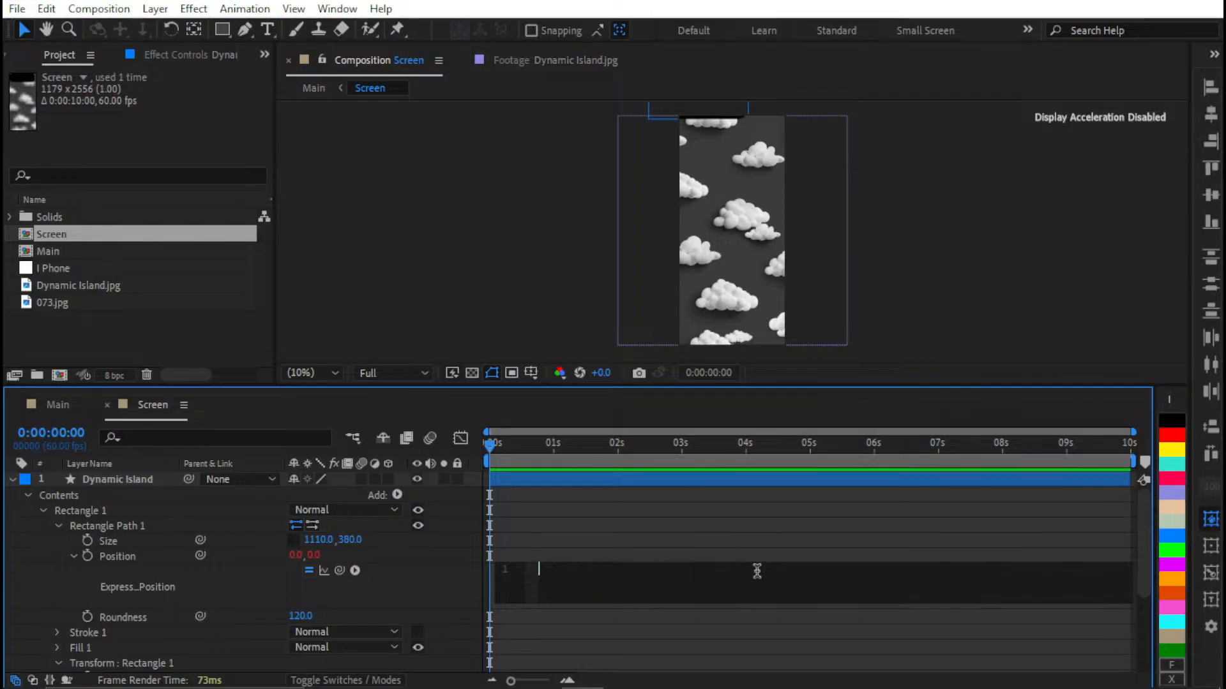
pyautogui.moveTo(352, 534); pyautogui.dragTo(350, 540)
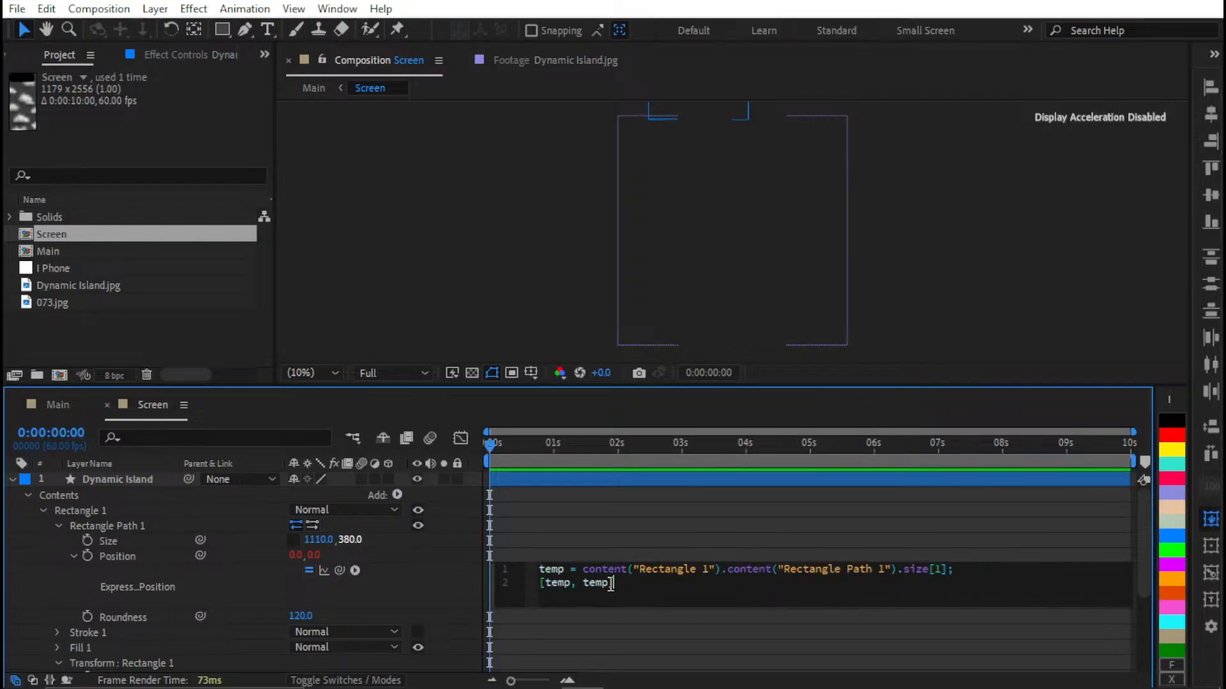
# Change the second value of the Position expression to temp/2-380, apply it and re-enable the view refresh
pyautogui.press('Left')
pyautogui.write('/2-380')
pyautogui.click(740, 619)
pyautogui.click(1184, 487)
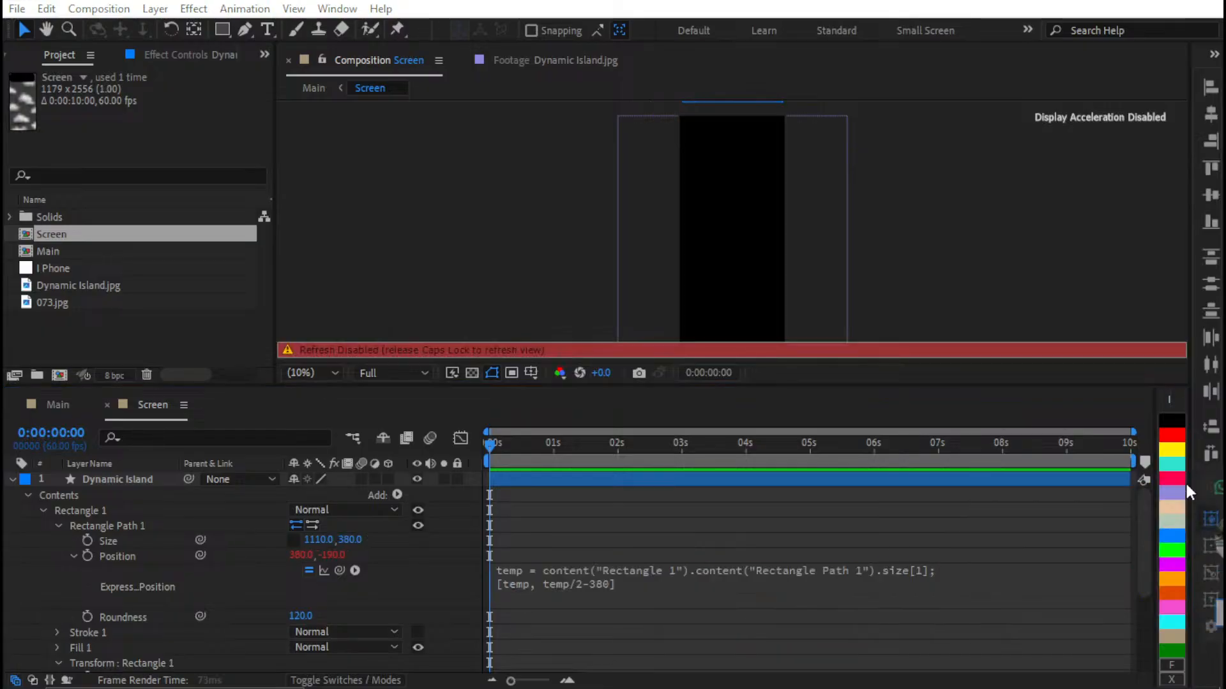
pyautogui.press('capslock')
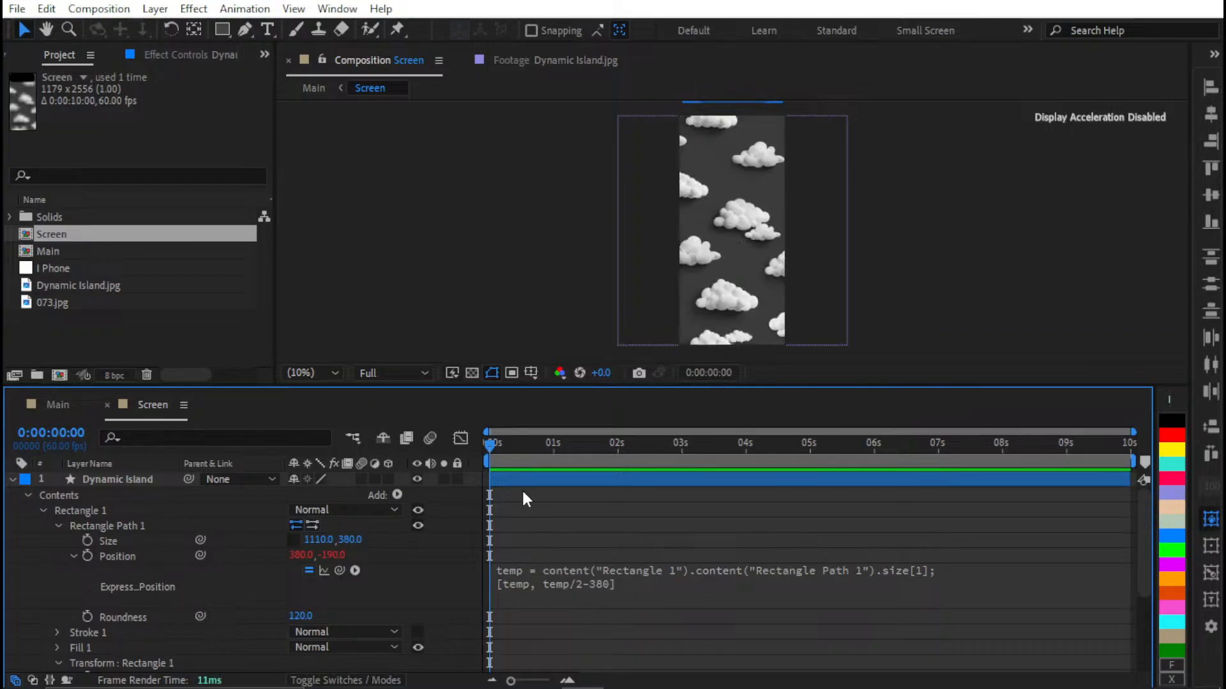
# Test the Position expression at 0:00:00:45 by changing the rectangle's Size height, and undo the size change
pyautogui.moveTo(518, 442); pyautogui.dragTo(538, 442)
pyautogui.moveTo(351, 540)
pyautogui.mouseDown()
pyautogui.moveTo(866, 549)
pyautogui.moveTo(849, 548)
pyautogui.mouseUp()
pyautogui.hotkey('ctrl', 'z')
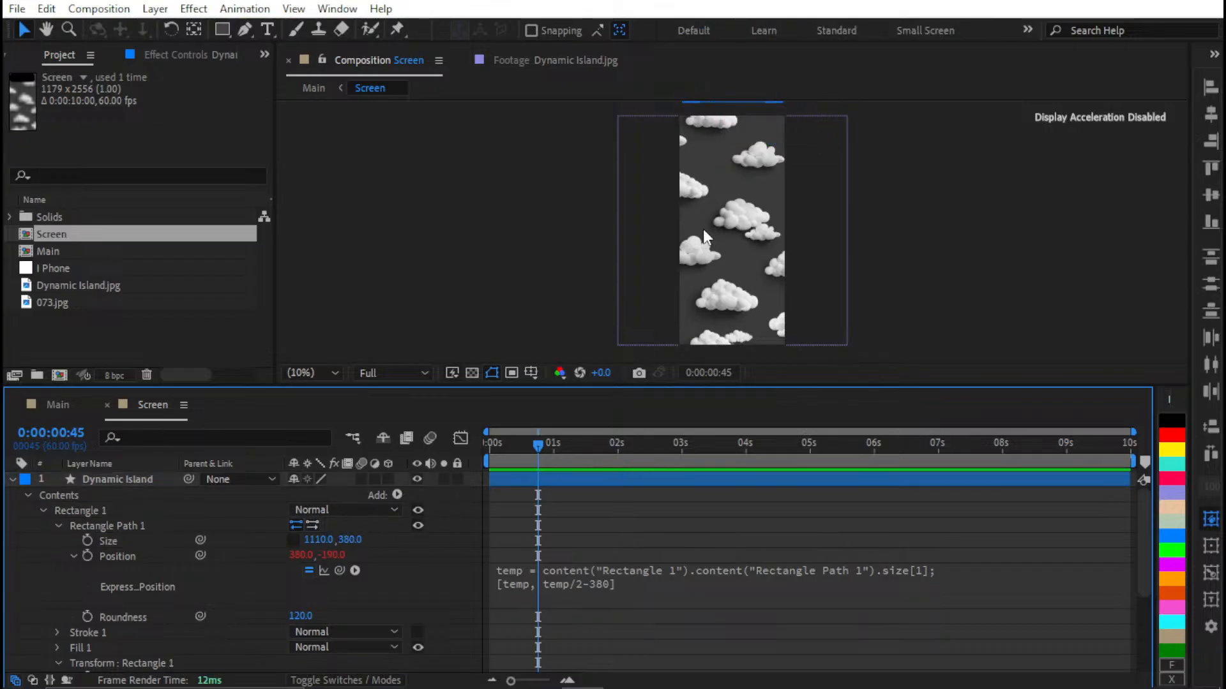
# Replace temp with 0 as the first value of the Position expression and apply it
pyautogui.scroll(4, 716, 201)
pyautogui.scroll(-6, 718, 197)
pyautogui.moveTo(721, 198); pyautogui.dragTo(706, 219)
pyautogui.scroll(2, 727, 261)
pyautogui.scroll(2, 726, 260)
pyautogui.scroll(-3, 383, 511)
pyautogui.scroll(3, 418, 532)
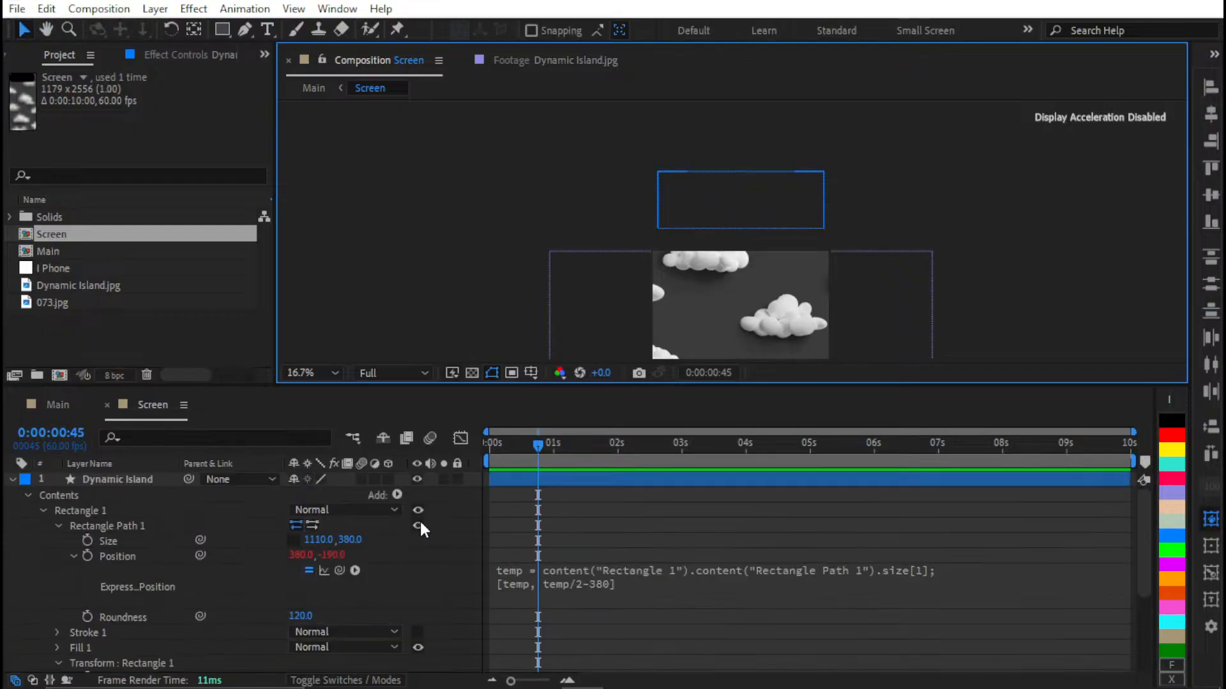
pyautogui.click(520, 588)
pyautogui.doubleClick(555, 583)
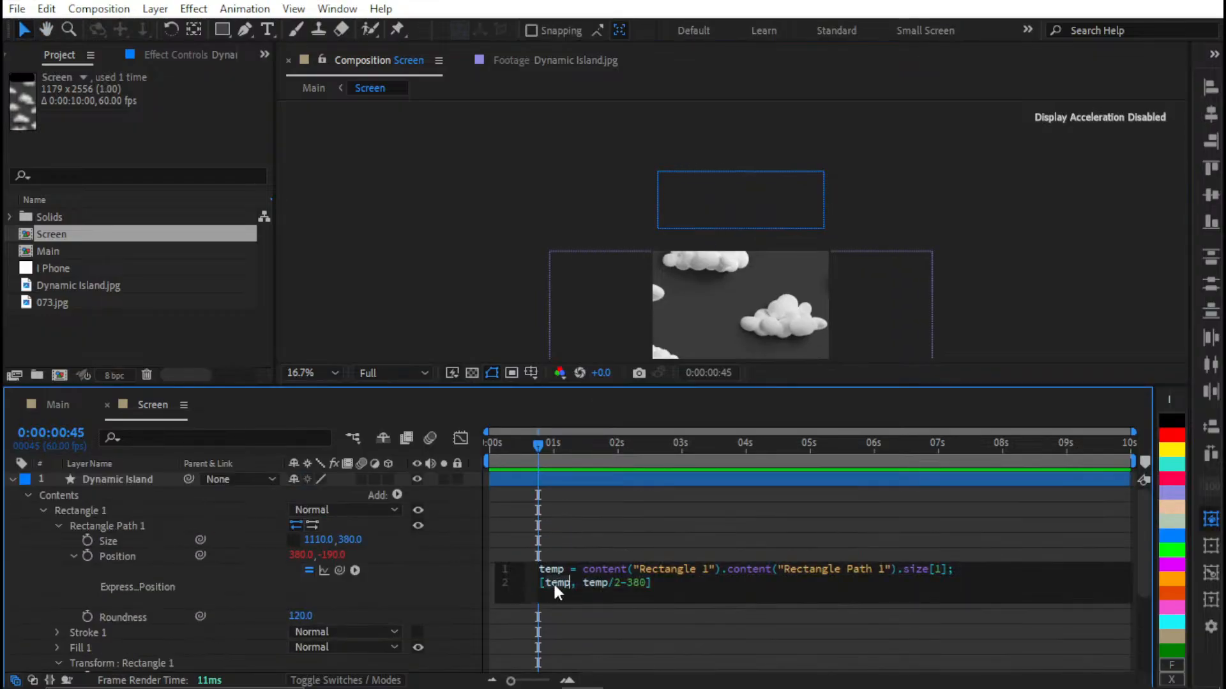
pyautogui.write('0')
pyautogui.press('Return')
pyautogui.click(574, 641)
# Rejoin the split output line of the Position expression, fix its separator and apply it as [0., temp/2-380]
pyautogui.click(524, 606)
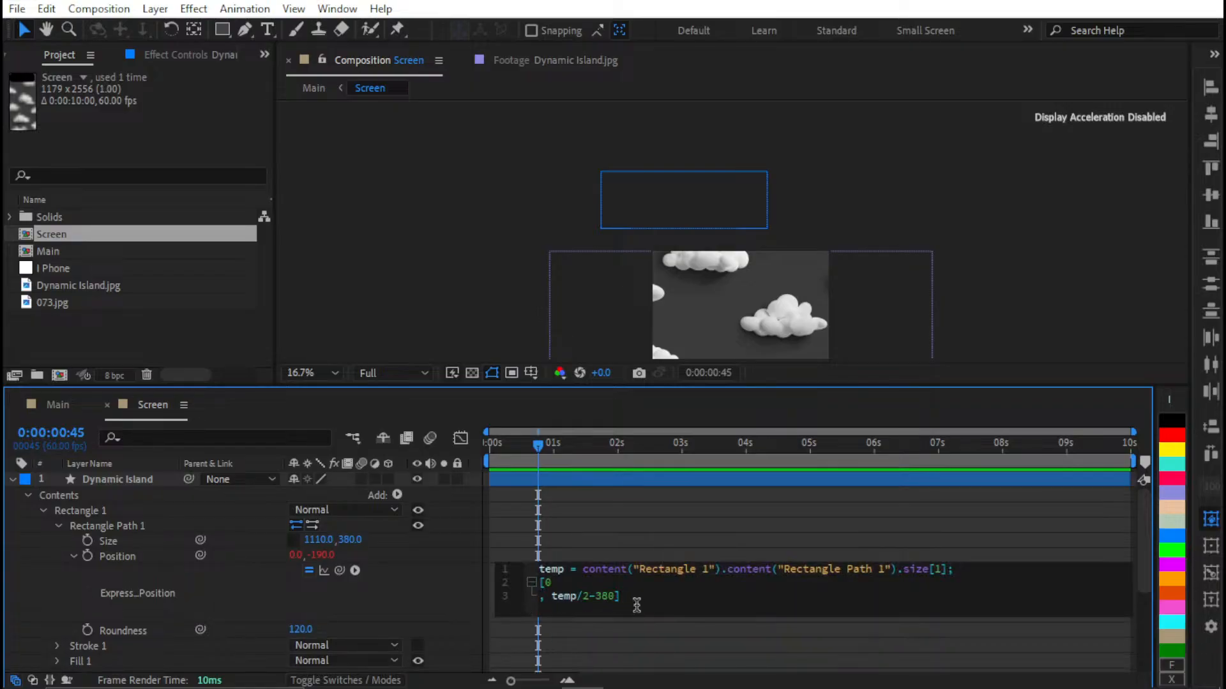
pyautogui.press('Delete')
pyautogui.press('BackSpace')
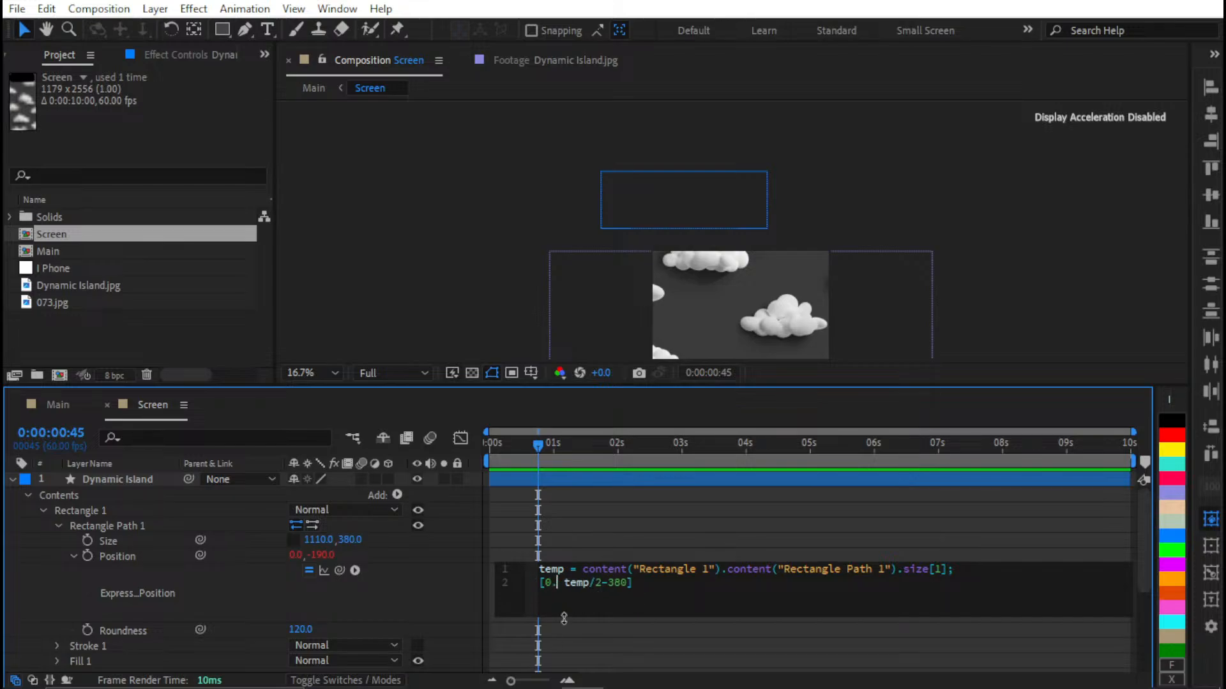
pyautogui.write(',')
pyautogui.click(580, 662)
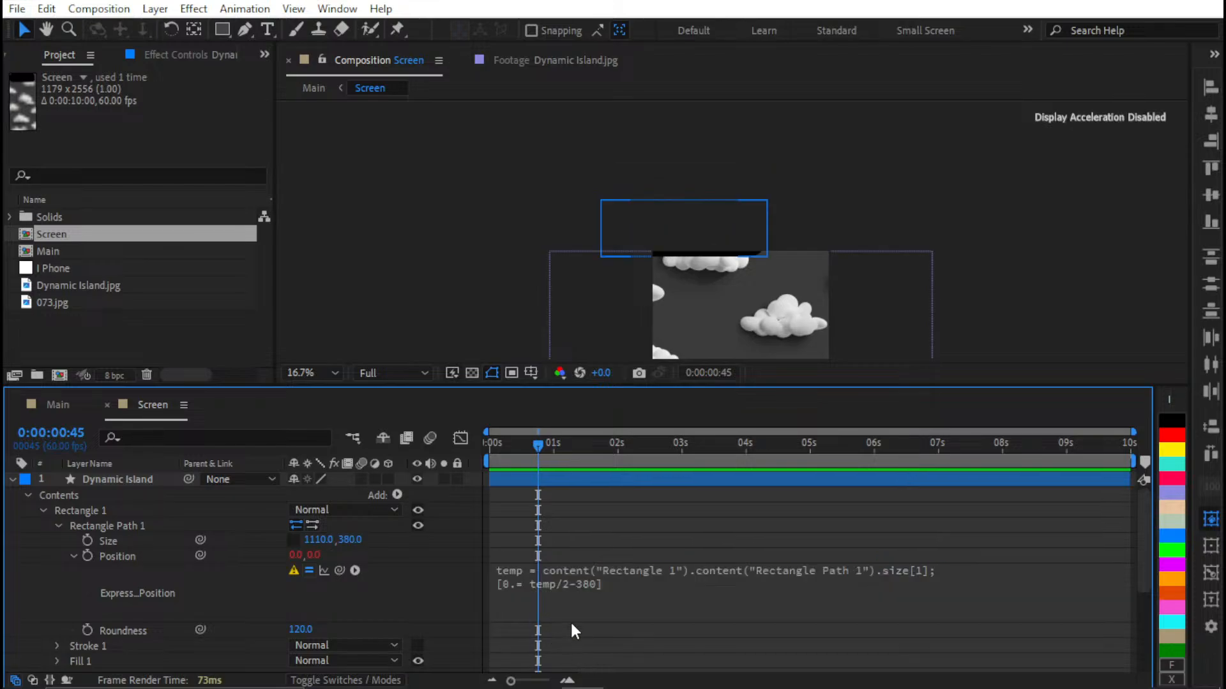
pyautogui.click(565, 584)
pyautogui.press('BackSpace')
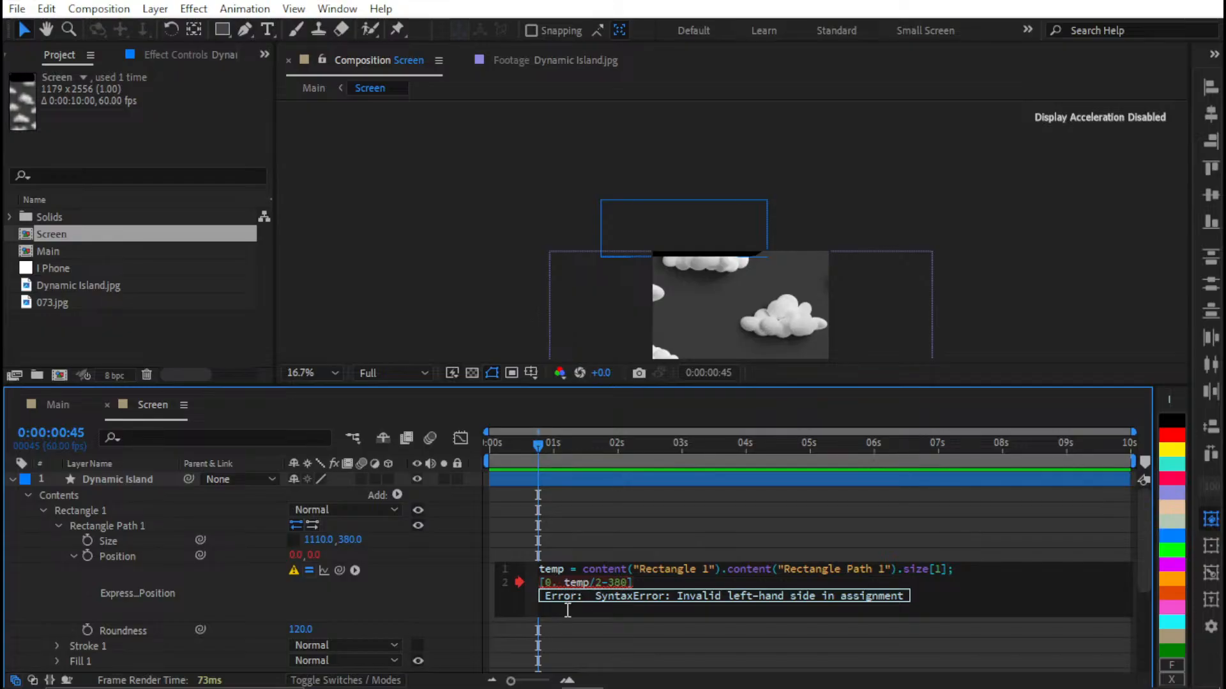
pyautogui.write(',')
pyautogui.press('KP_Enter')
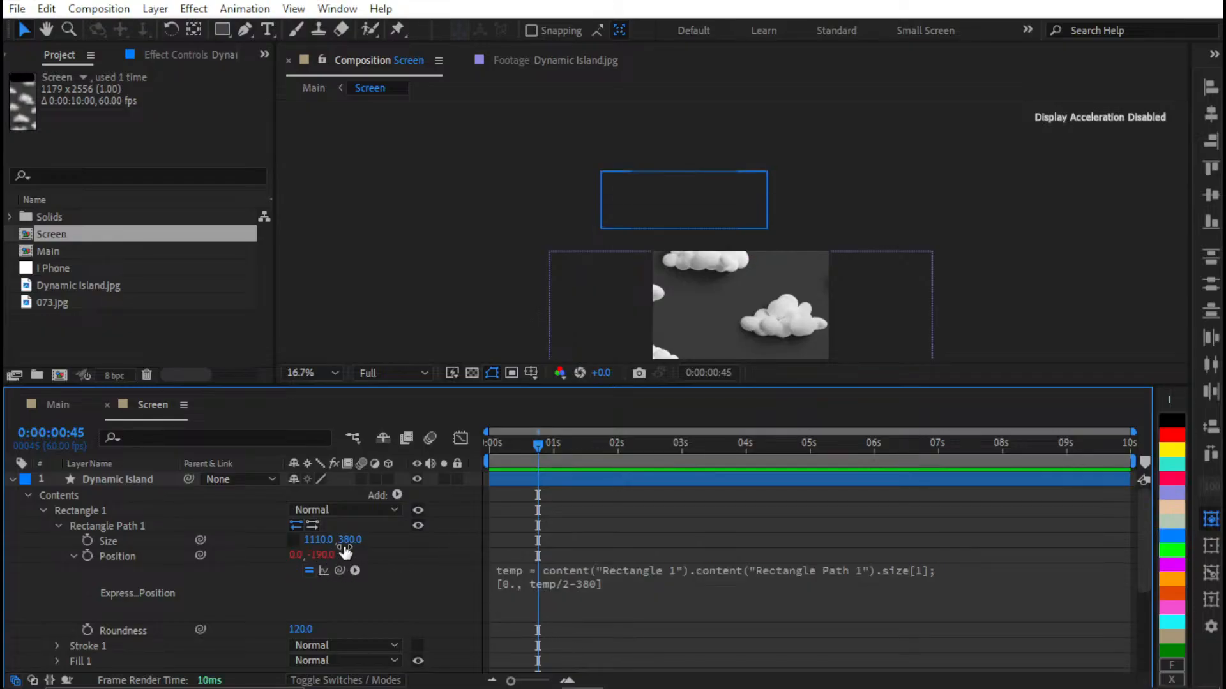
# Test the expression by raising the rectangle's Size height to 437, and undo the size change
pyautogui.moveTo(350, 539); pyautogui.dragTo(370, 533)
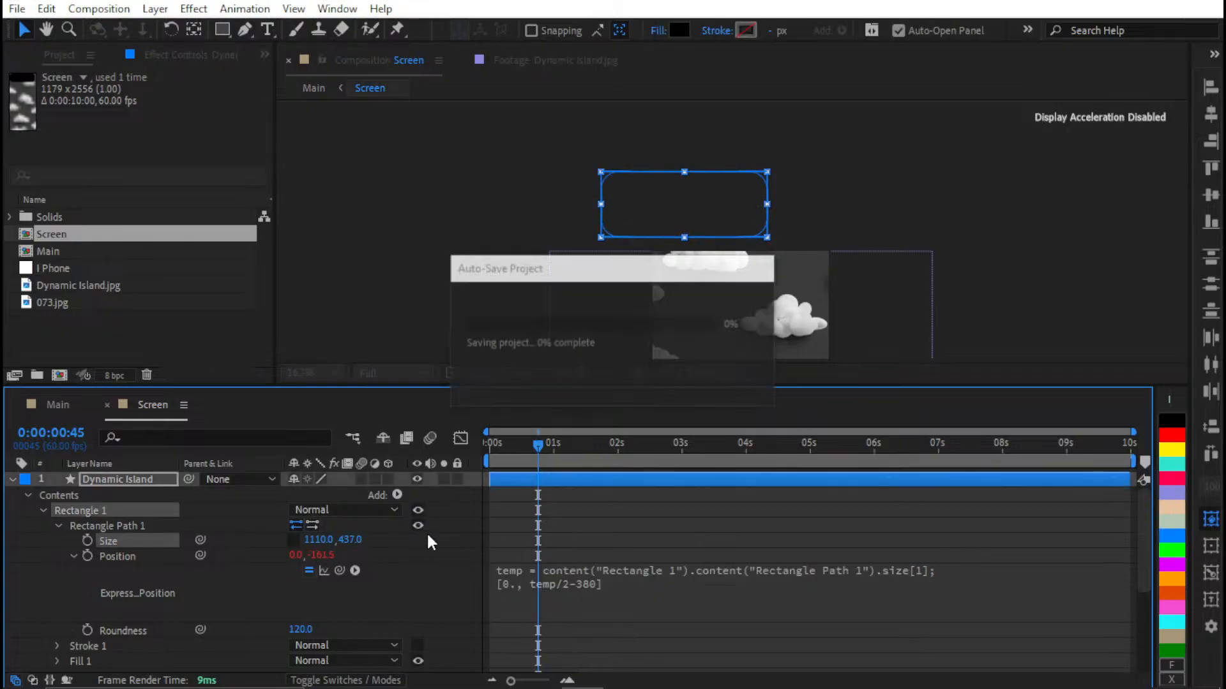
pyautogui.hotkey('ctrl', 'z')
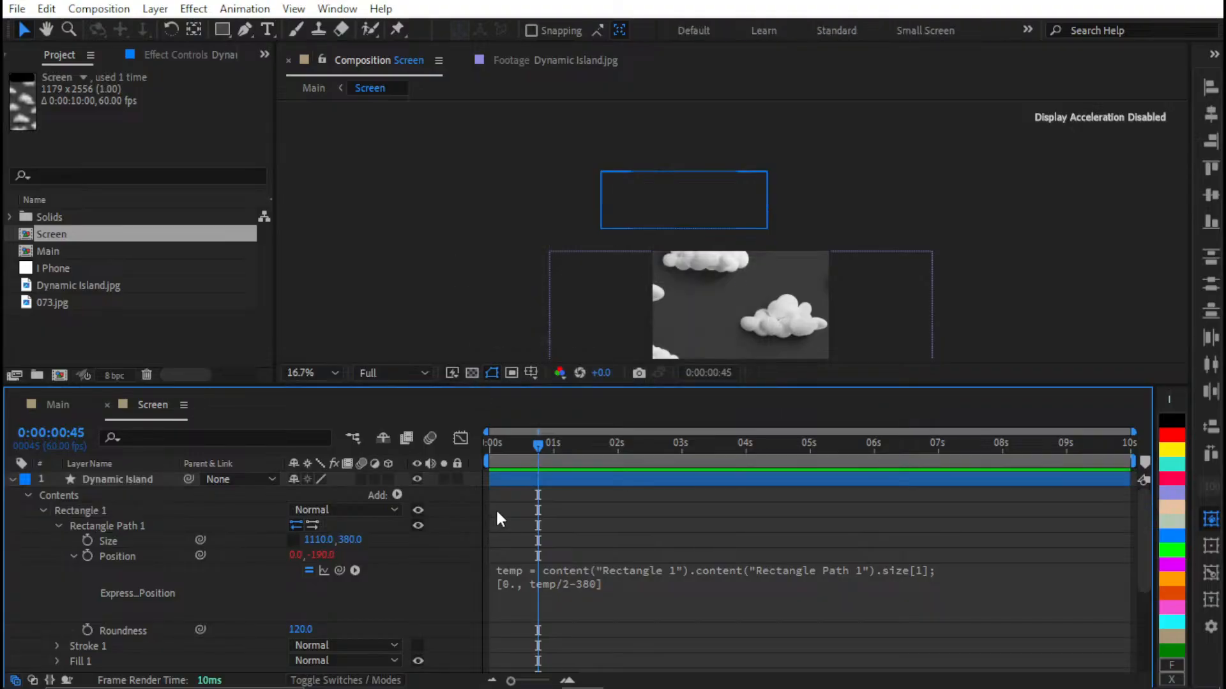
# Correct the output line of the rectangle's Position expression to [0, temp/2-380] and apply it
pyautogui.click(514, 573)
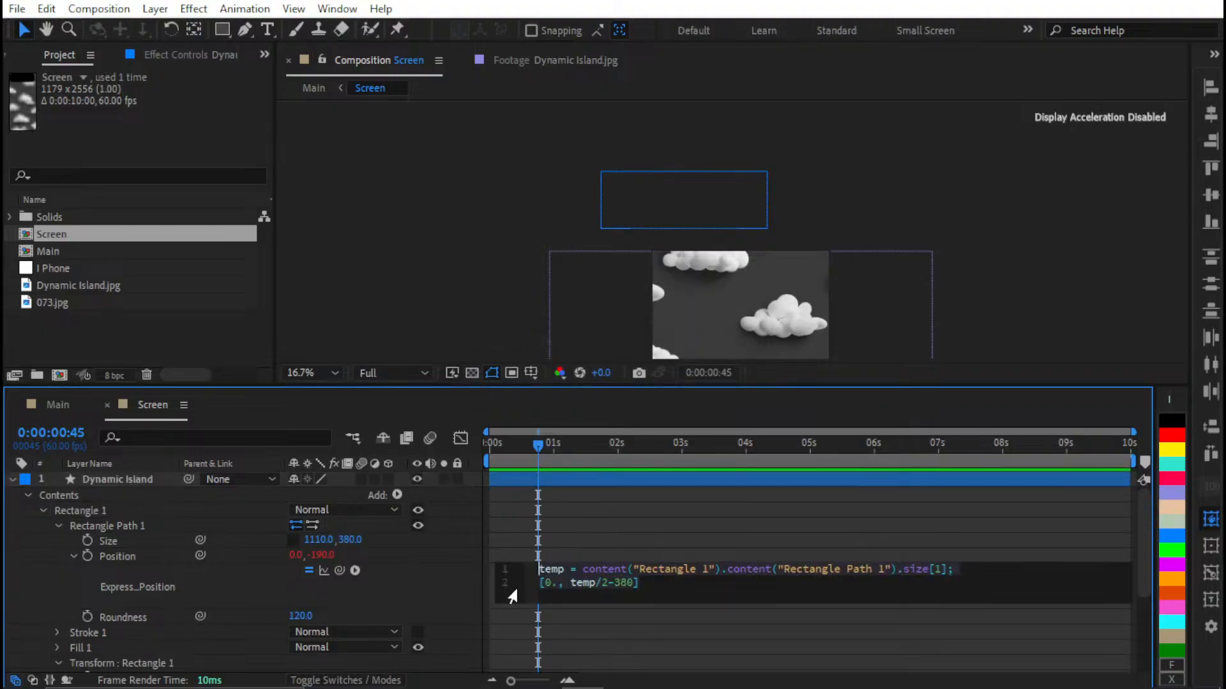
pyautogui.click(560, 585)
pyautogui.press('BackSpace')
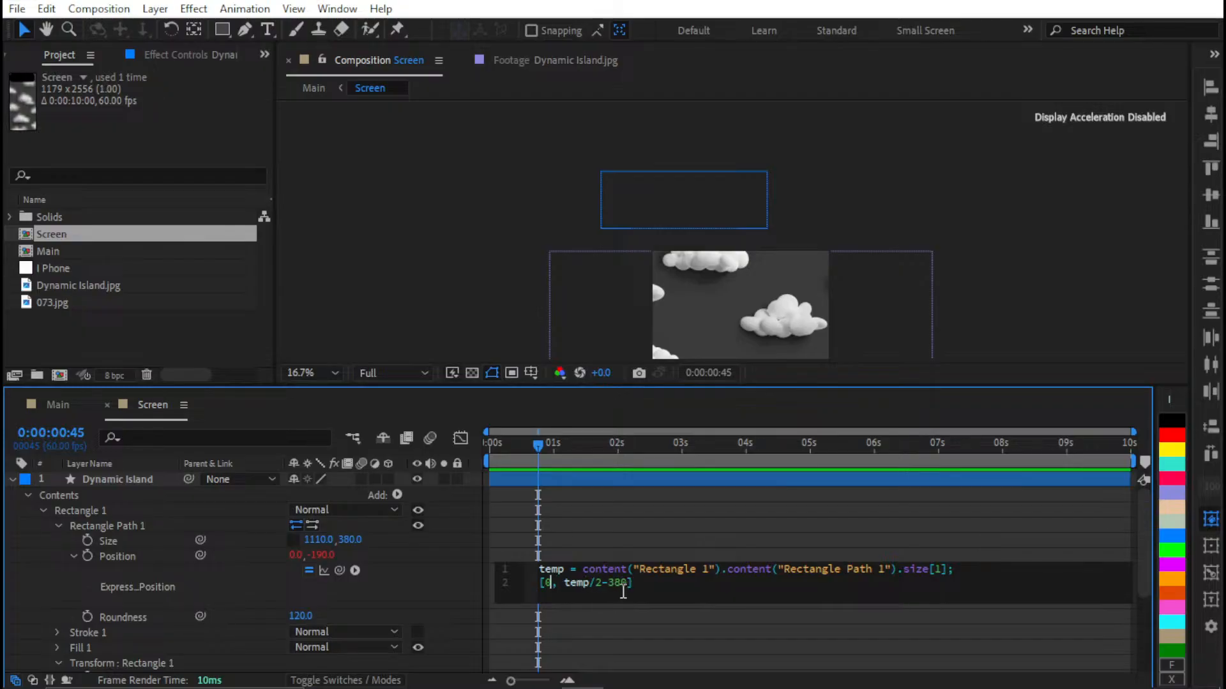
pyautogui.click(558, 646)
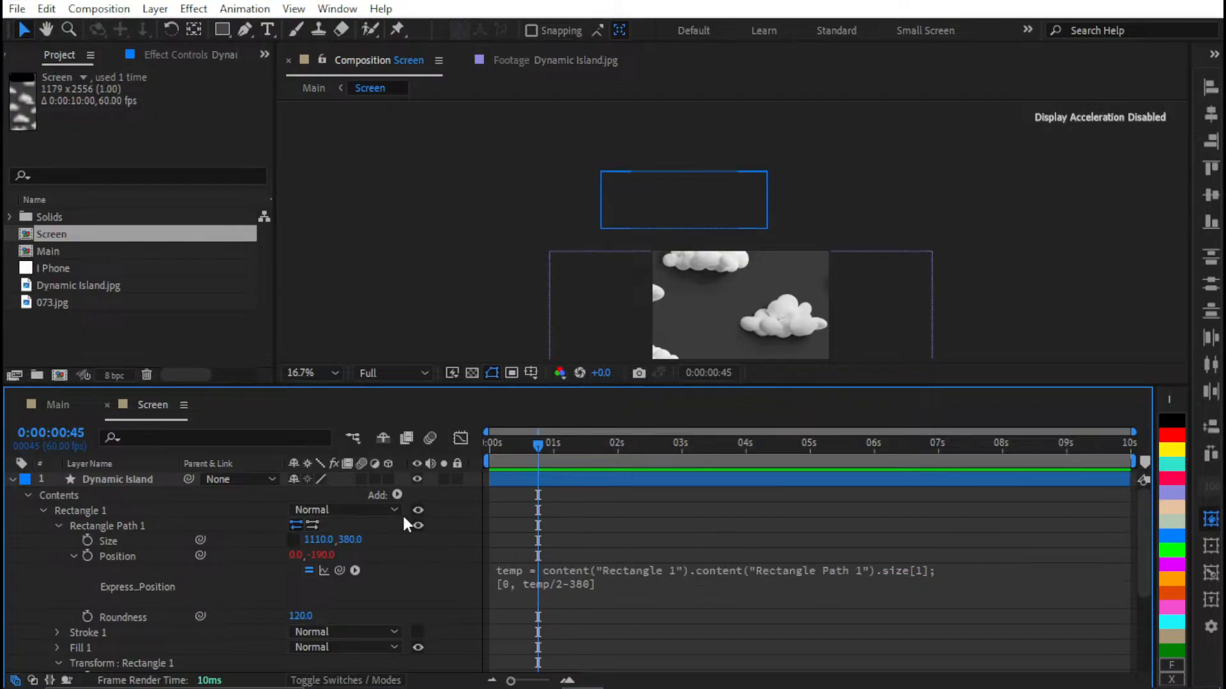
# Set the Anchor Point of Rectangle 1's transform to 0, 0
pyautogui.scroll(-3, 473, 541)
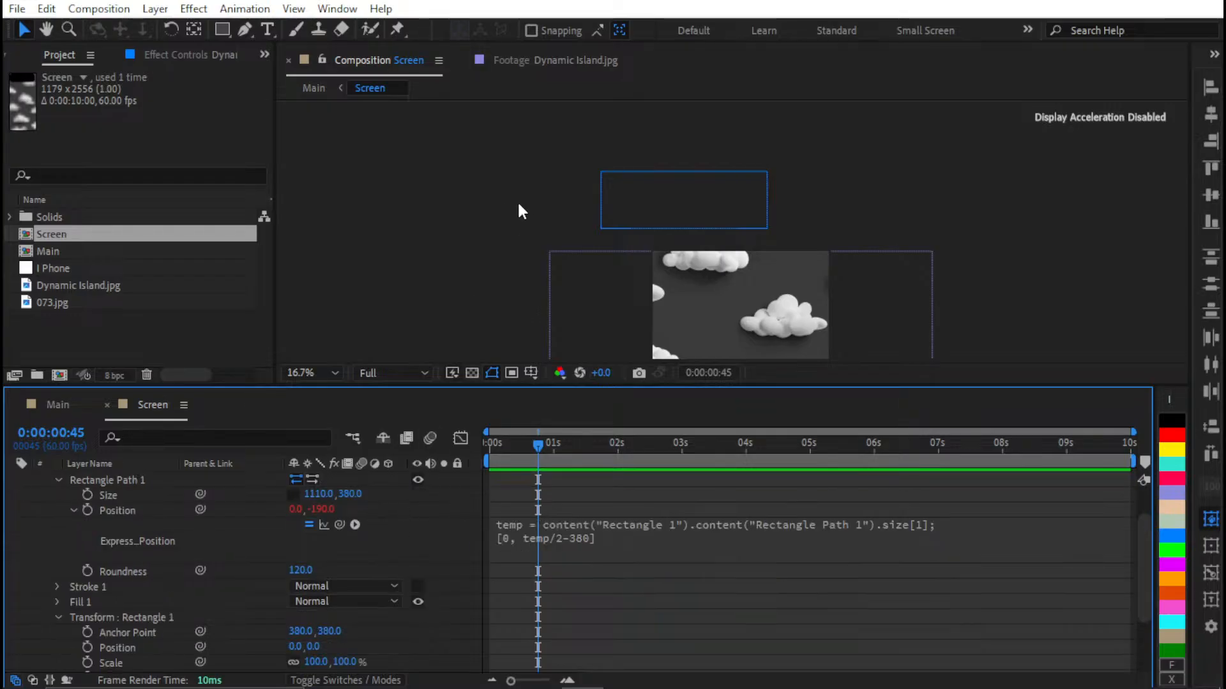
pyautogui.scroll(3, 506, 514)
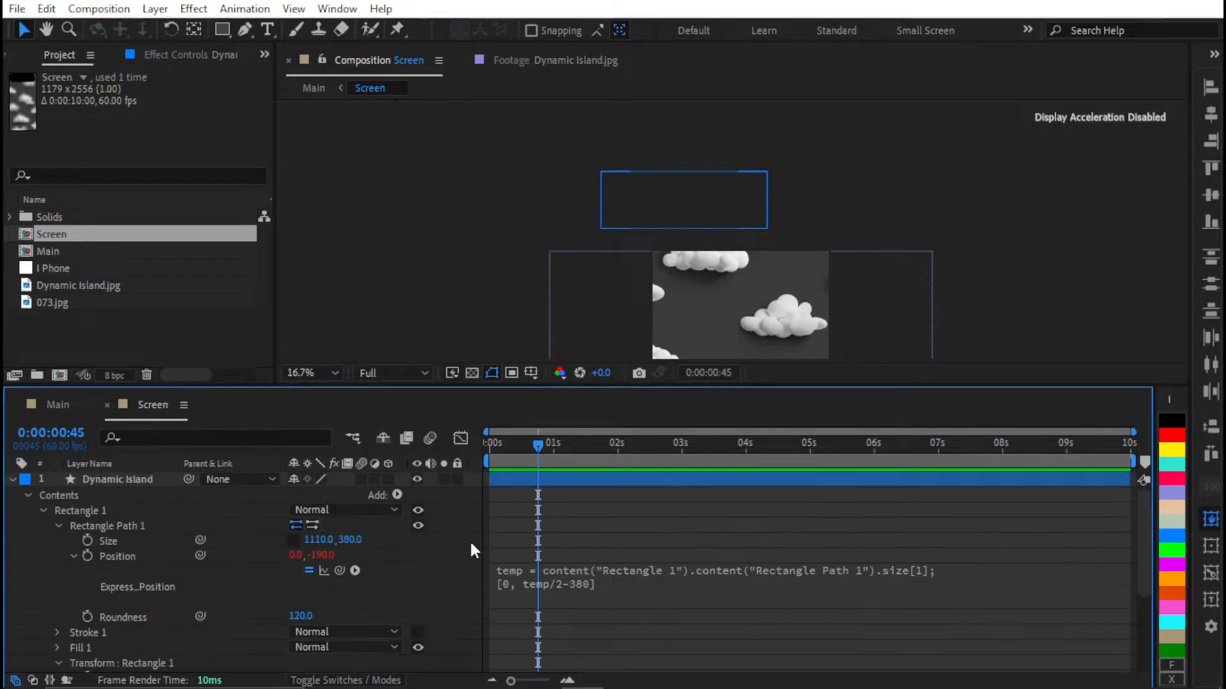
pyautogui.scroll(-9, 470, 539)
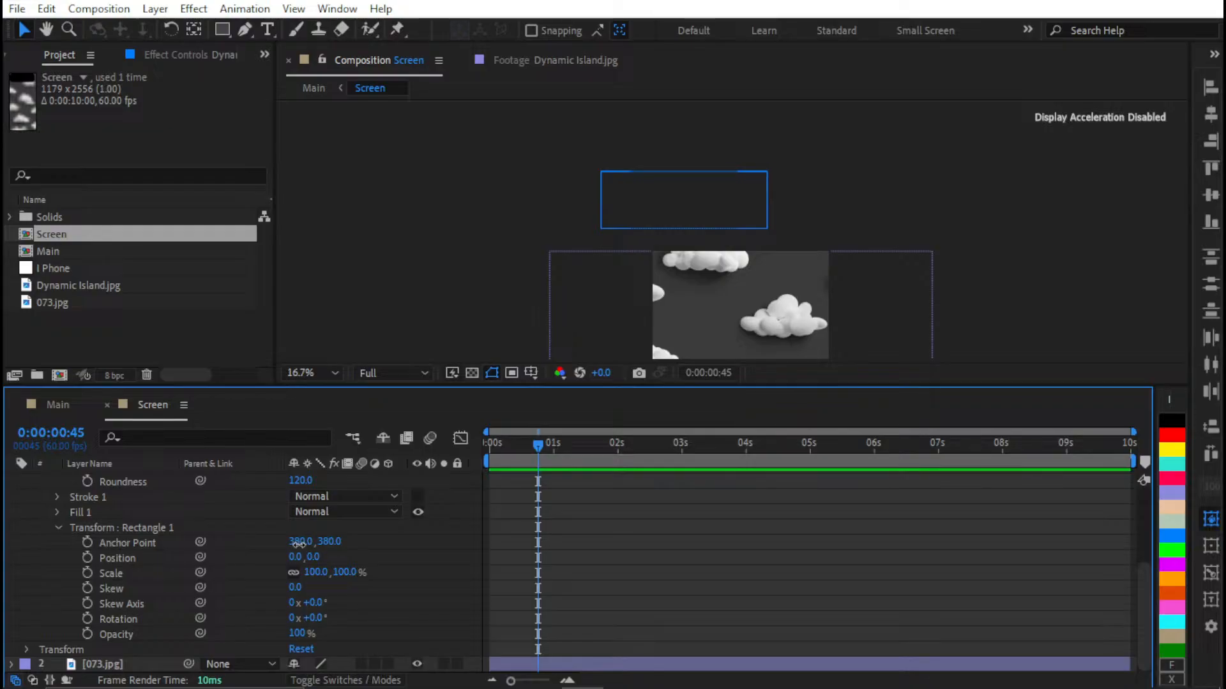
pyautogui.moveTo(300, 541)
pyautogui.mouseDown()
pyautogui.moveTo(90, 530)
pyautogui.moveTo(321, 530)
pyautogui.mouseUp()
pyautogui.click(298, 542)
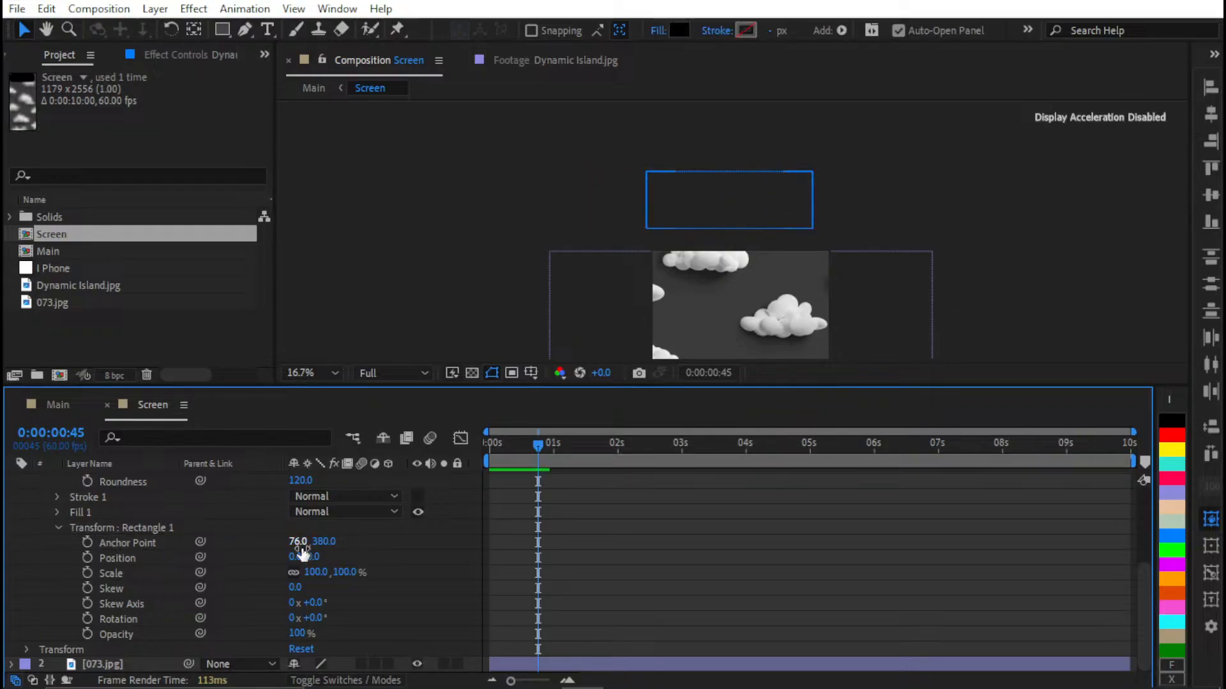
pyautogui.write('0')
pyautogui.press('Return')
pyautogui.click(326, 541)
pyautogui.write('0')
pyautogui.click(378, 551)
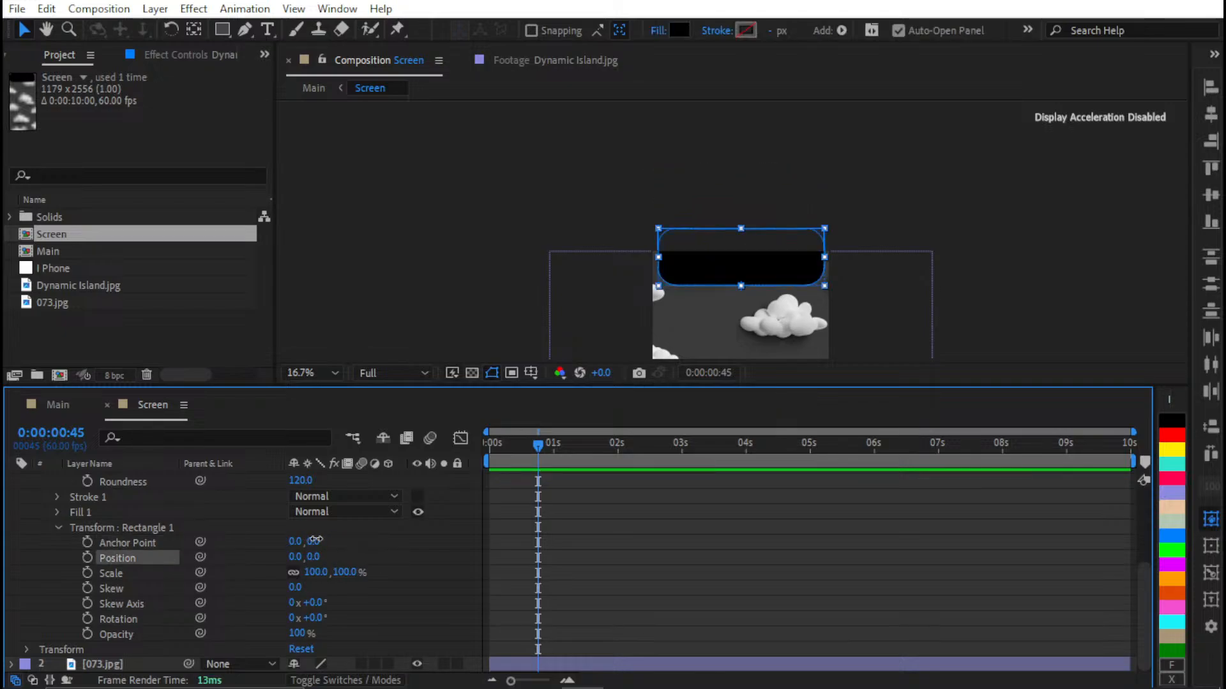
# Set the vertical Anchor Point value of Rectangle 1's transform to -180
pyautogui.click(314, 542)
pyautogui.press('Return')
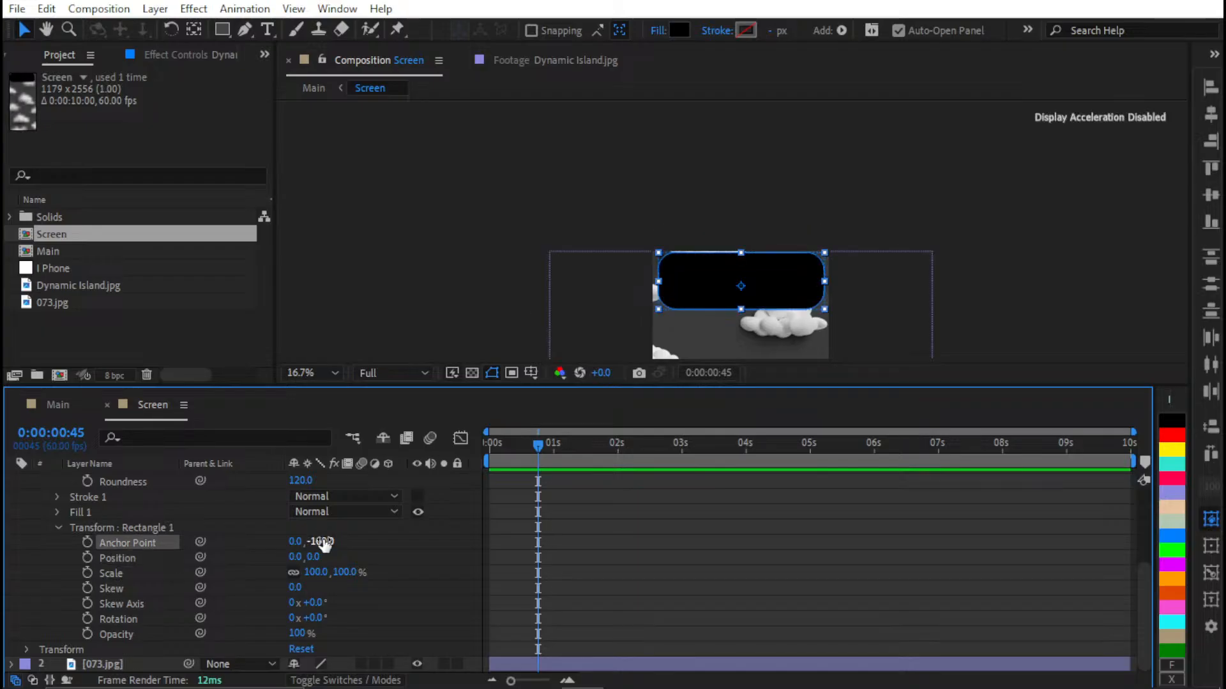
pyautogui.click(320, 543)
pyautogui.write('-180')
pyautogui.press('Return')
pyautogui.click(519, 548)
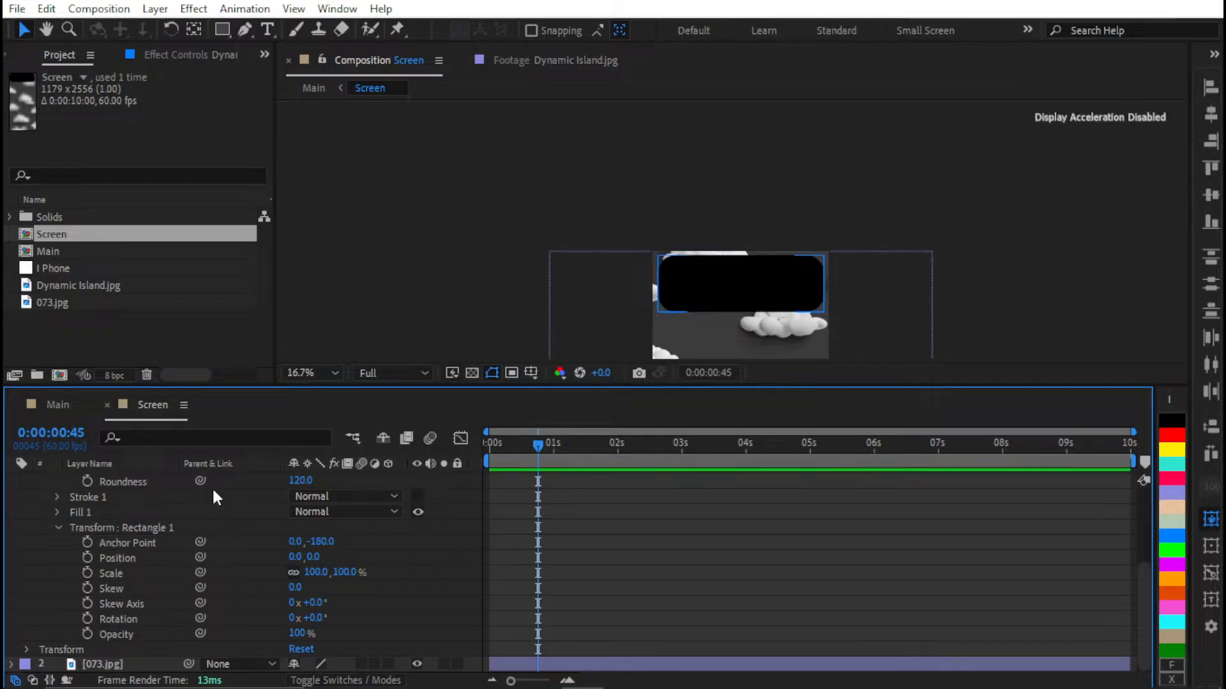
# Lock the Main composition viewer, open Screen in a second viewer and dock it beside Main together with the Dynamic Island.jpg footage
pyautogui.click(71, 404)
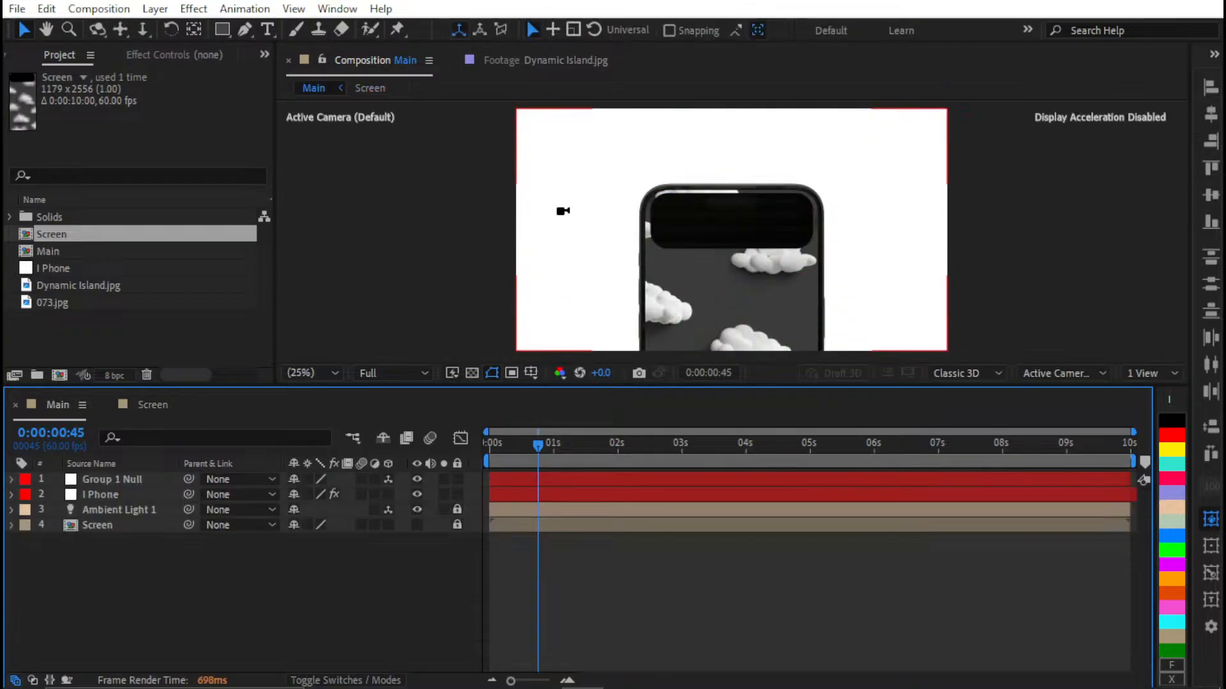
pyautogui.click(322, 61)
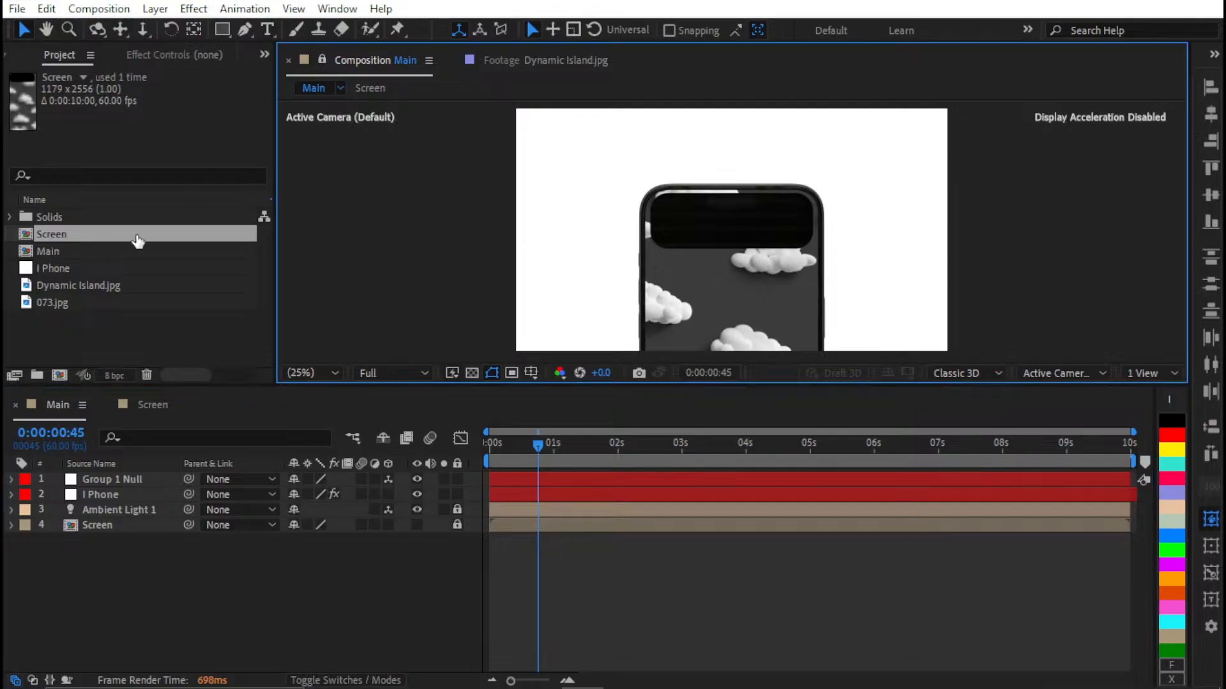
pyautogui.doubleClick(94, 231)
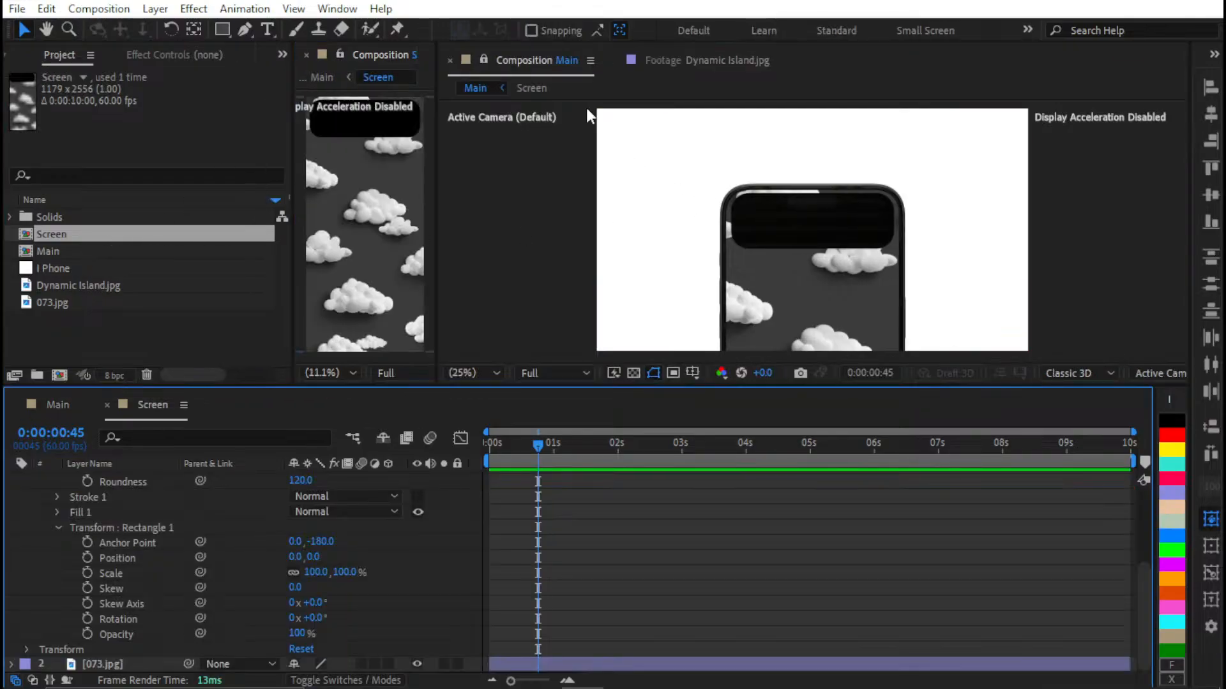
pyautogui.moveTo(384, 56); pyautogui.dragTo(1186, 211)
pyautogui.click(696, 58)
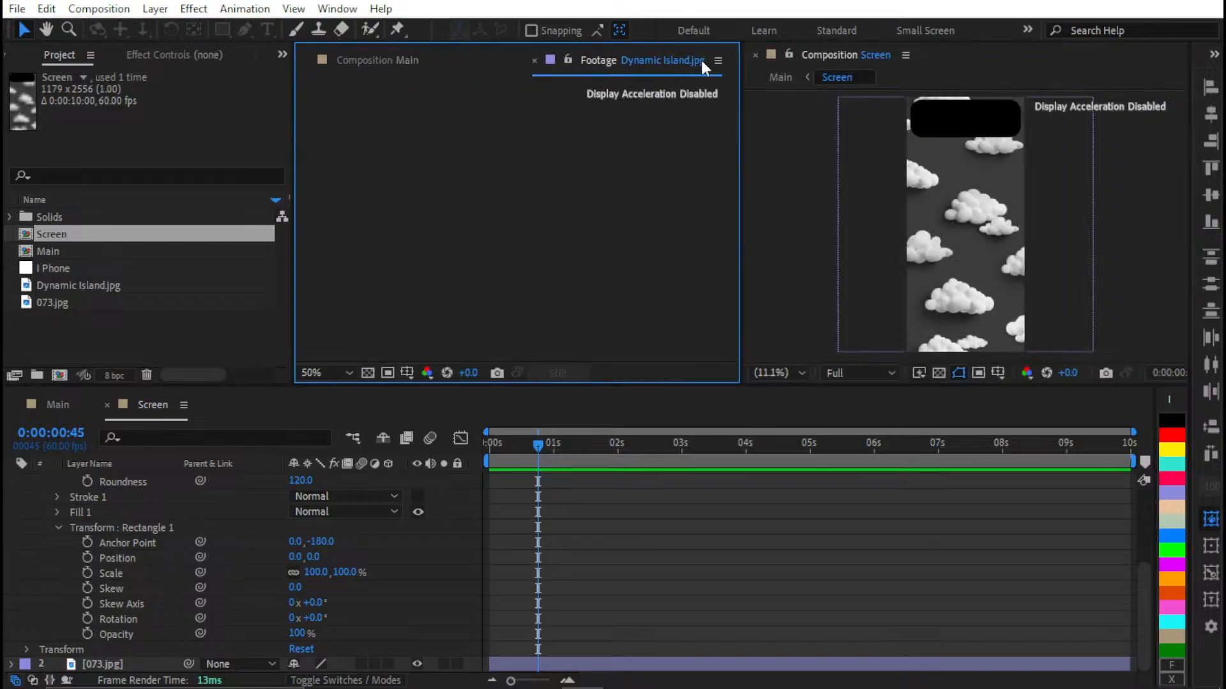
pyautogui.moveTo(846, 55); pyautogui.dragTo(941, 60)
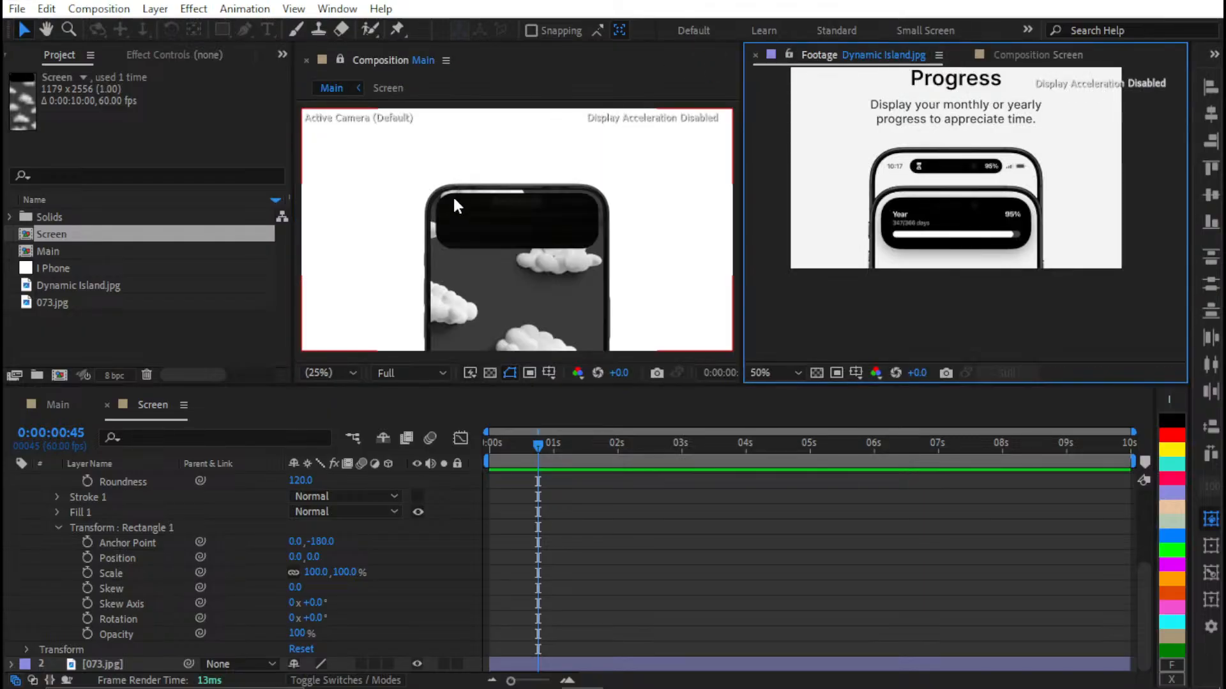
# Change the Dynamic Island layer's fill to red EE0000 to make it stand out from the phone's cutout
pyautogui.click(615, 521)
pyautogui.scroll(3, 614, 520)
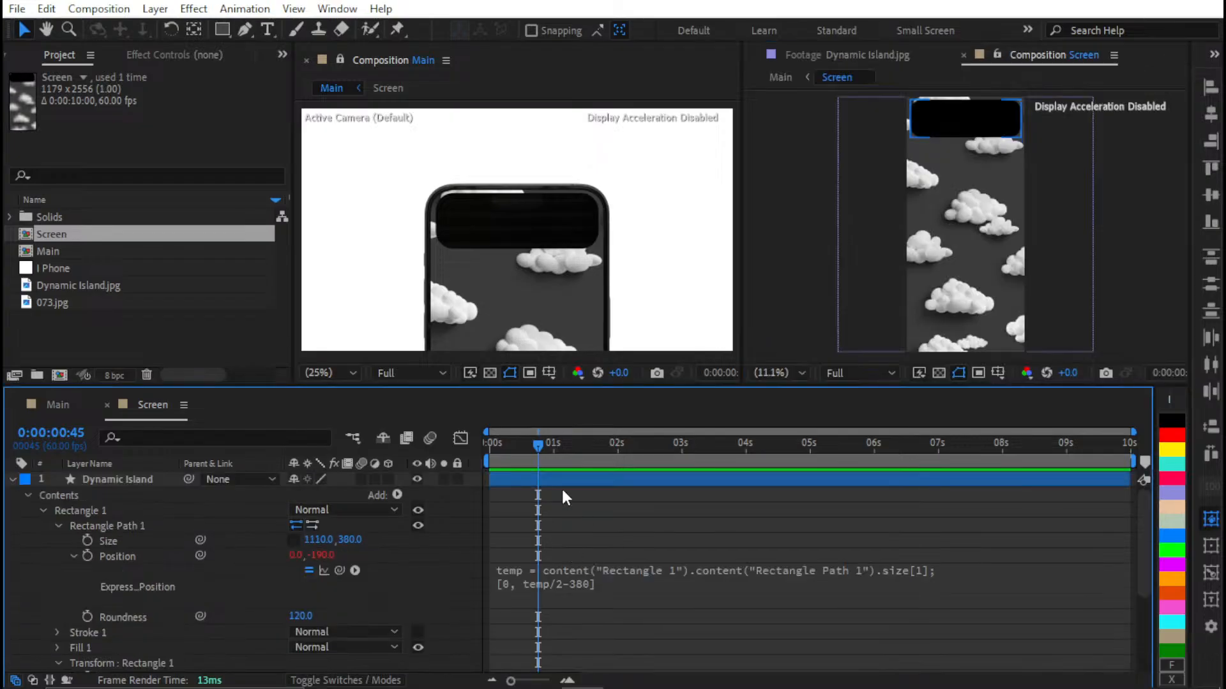
pyautogui.scroll(2, 555, 188)
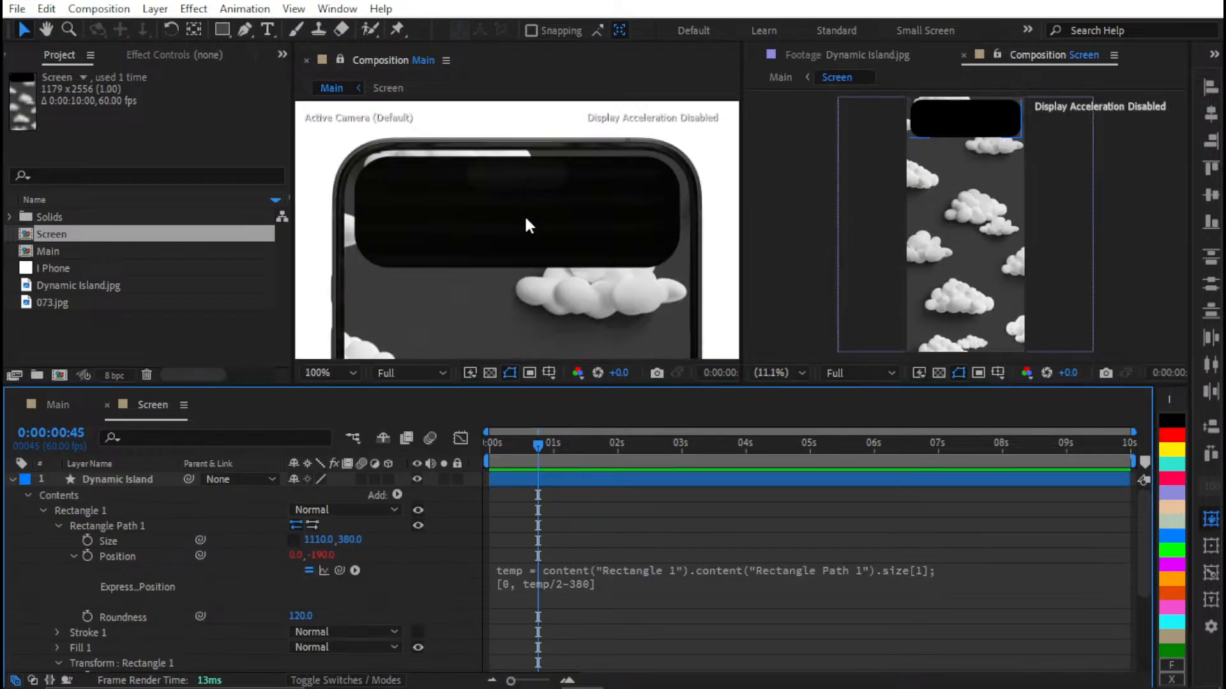
pyautogui.click(521, 479)
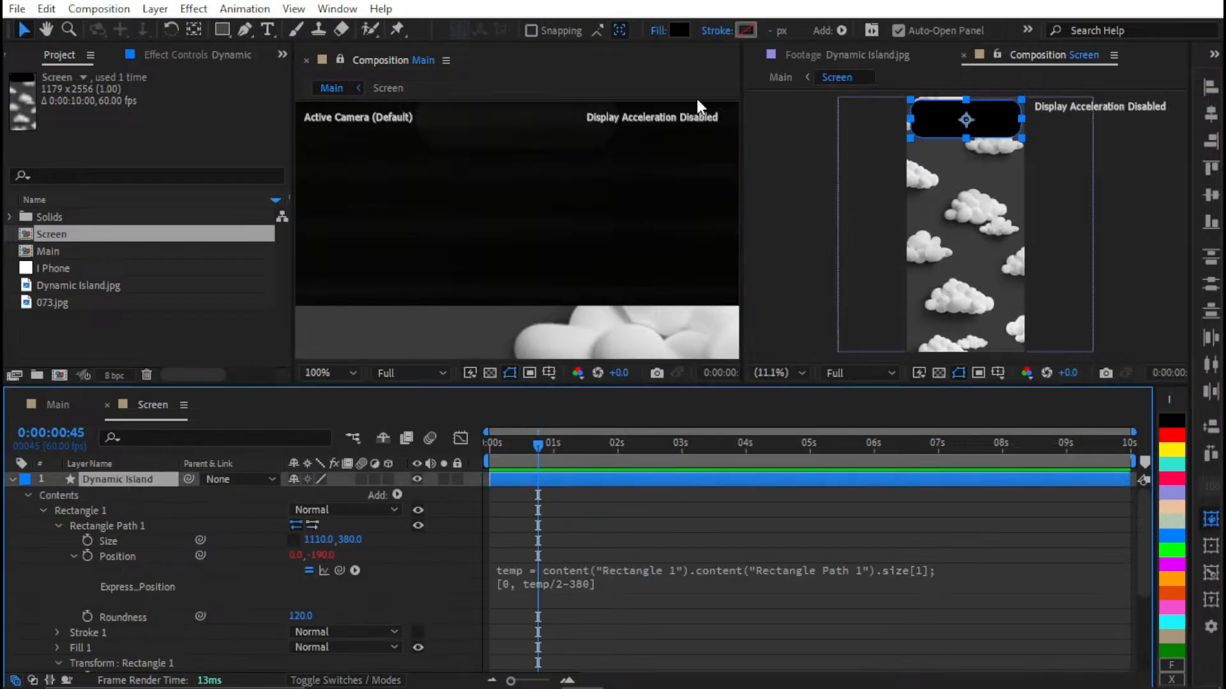
pyautogui.click(678, 30)
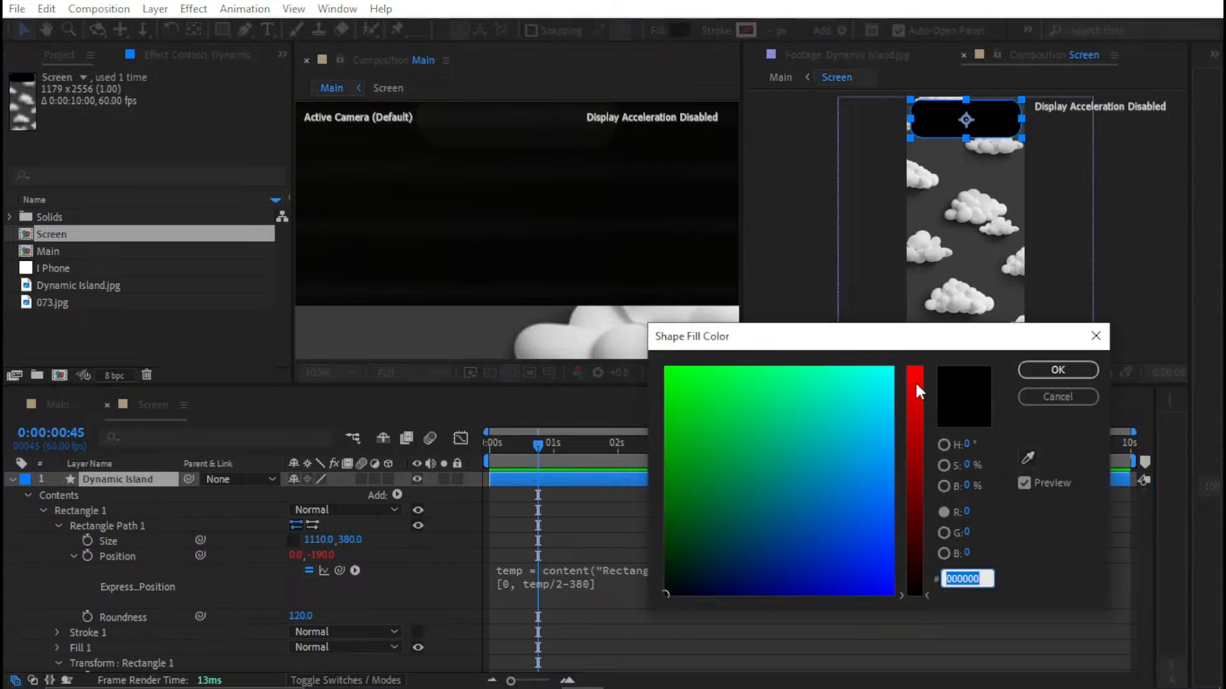
pyautogui.click(914, 381)
pyautogui.click(1029, 371)
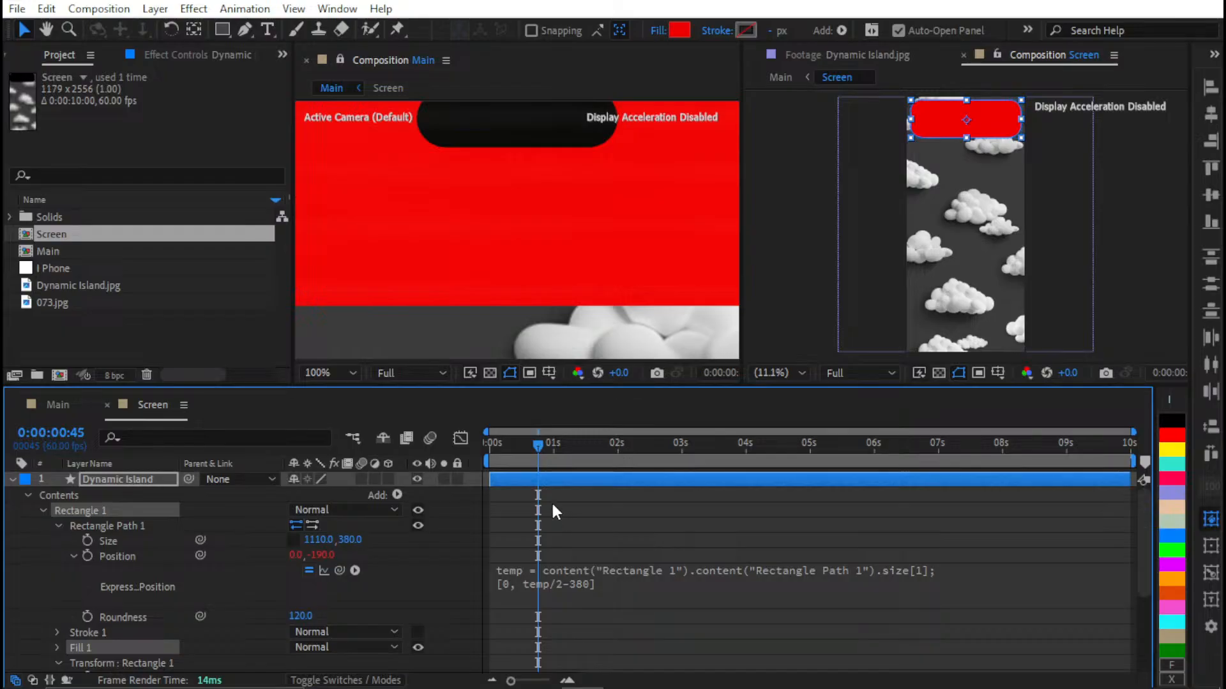
# Align the red rectangle's upper edge with the phone's cutout by setting Rectangle 1's vertical Anchor Point to -190
pyautogui.scroll(2, 610, 241)
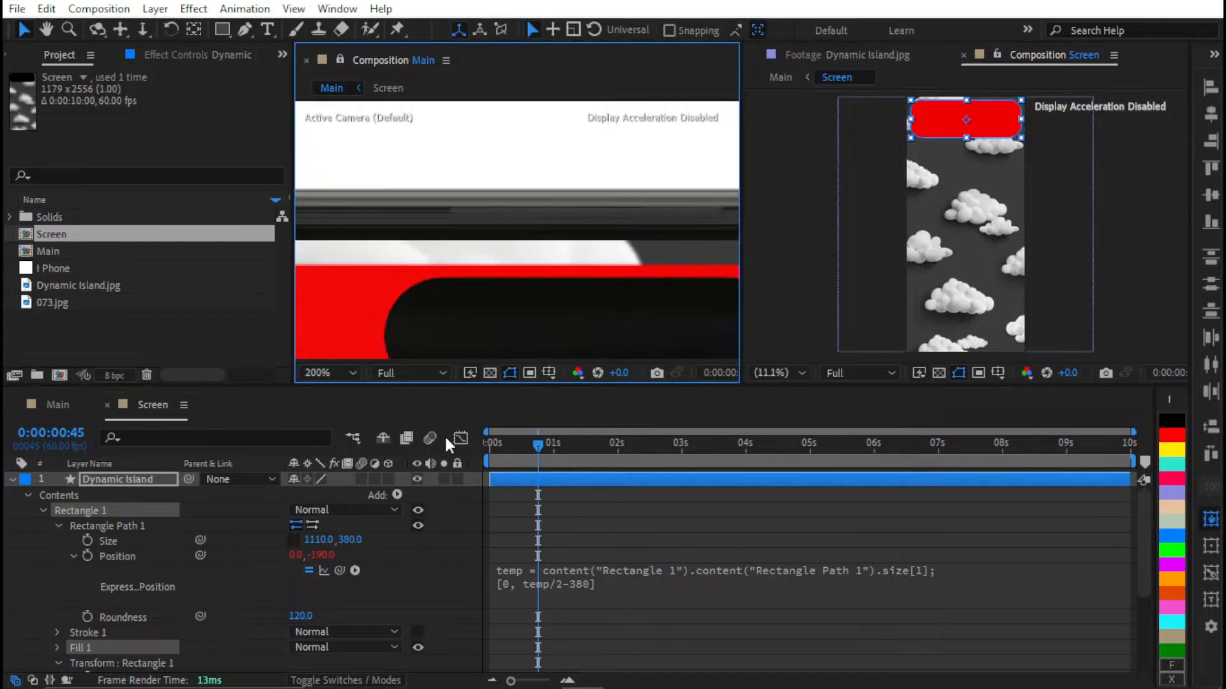
pyautogui.scroll(-4, 402, 575)
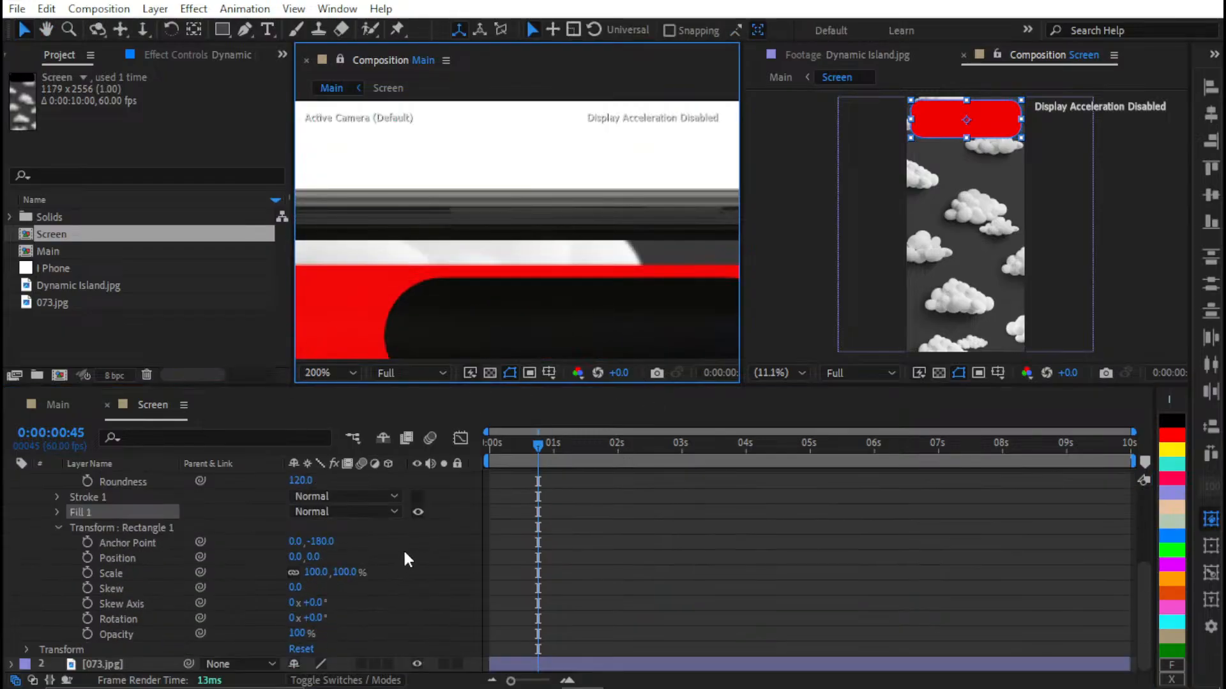
pyautogui.click(320, 541)
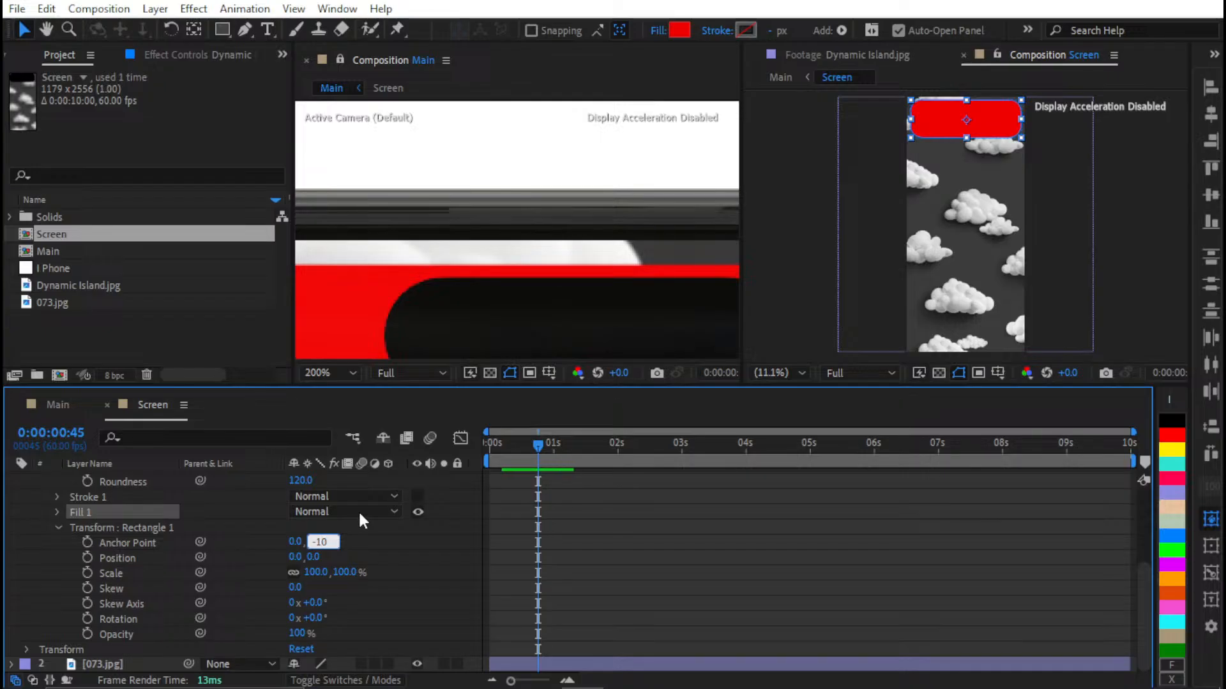
pyautogui.write('9')
pyautogui.press('Return')
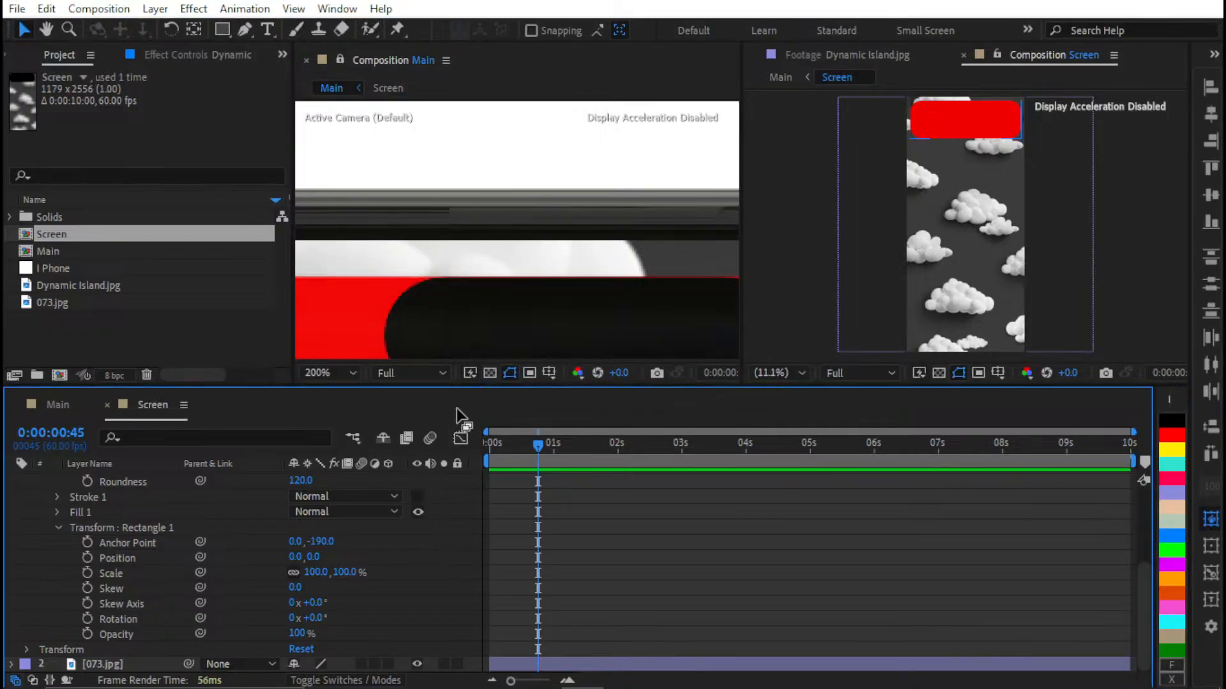
# Set the Dynamic Island layer's fill color to black, 000000
pyautogui.click(541, 483)
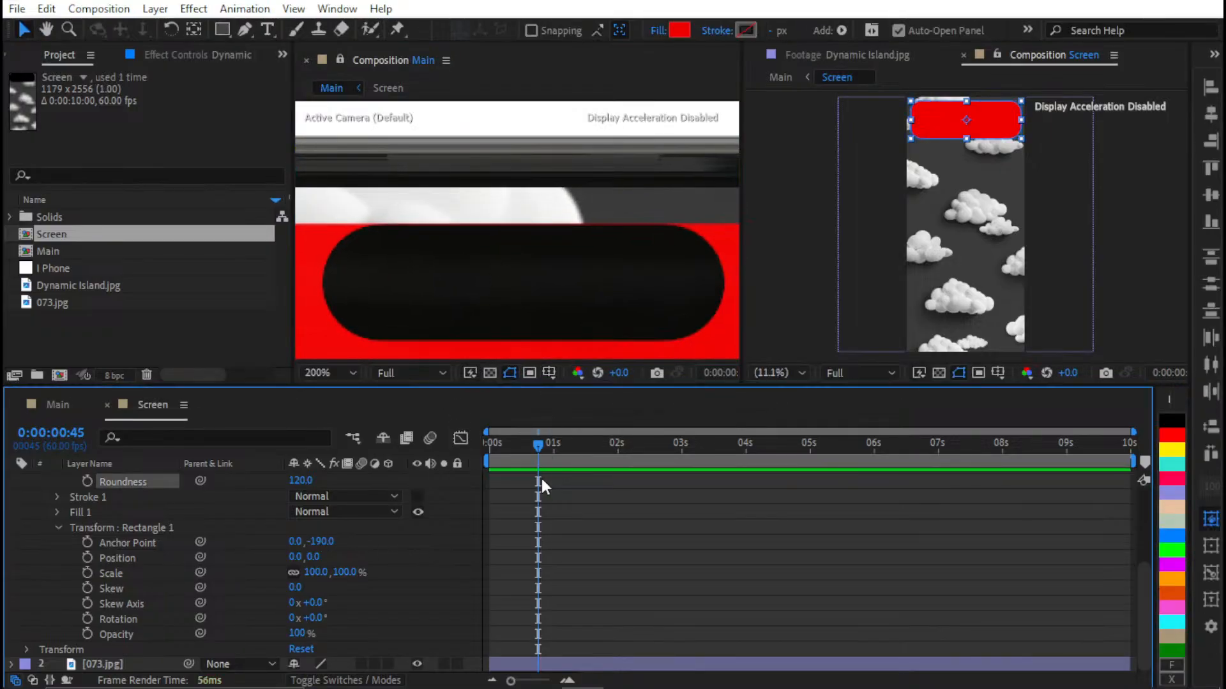
pyautogui.scroll(3, 577, 508)
pyautogui.click(577, 498)
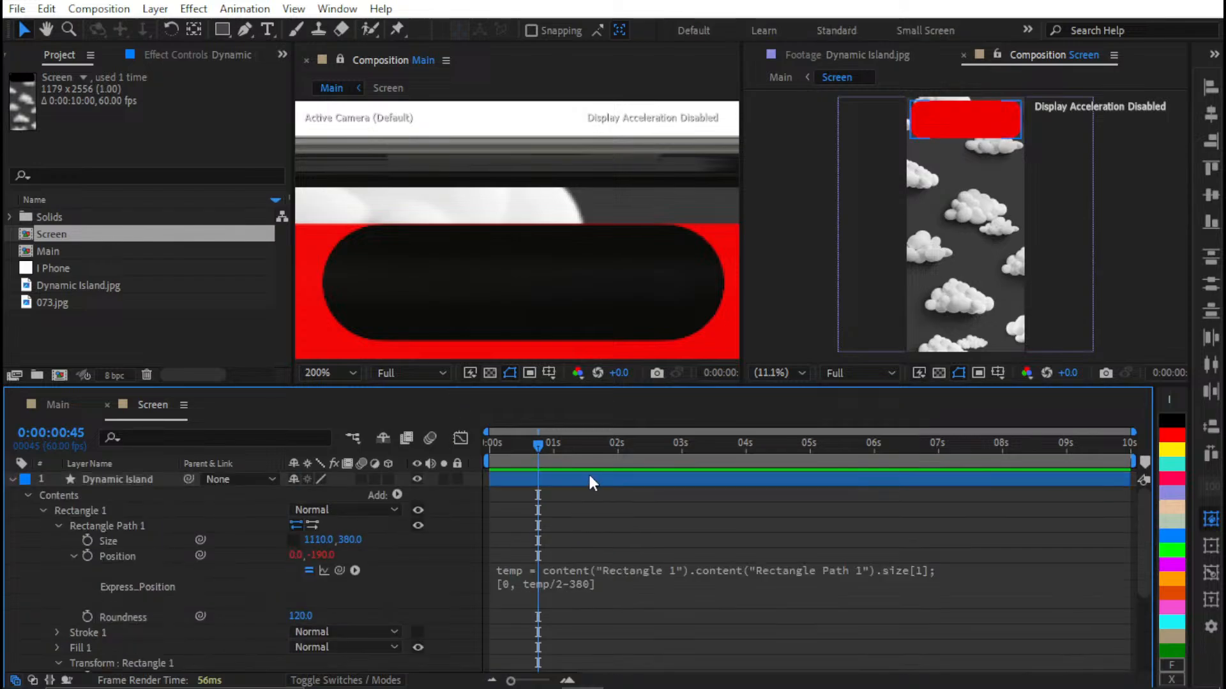
pyautogui.click(589, 478)
pyautogui.click(678, 31)
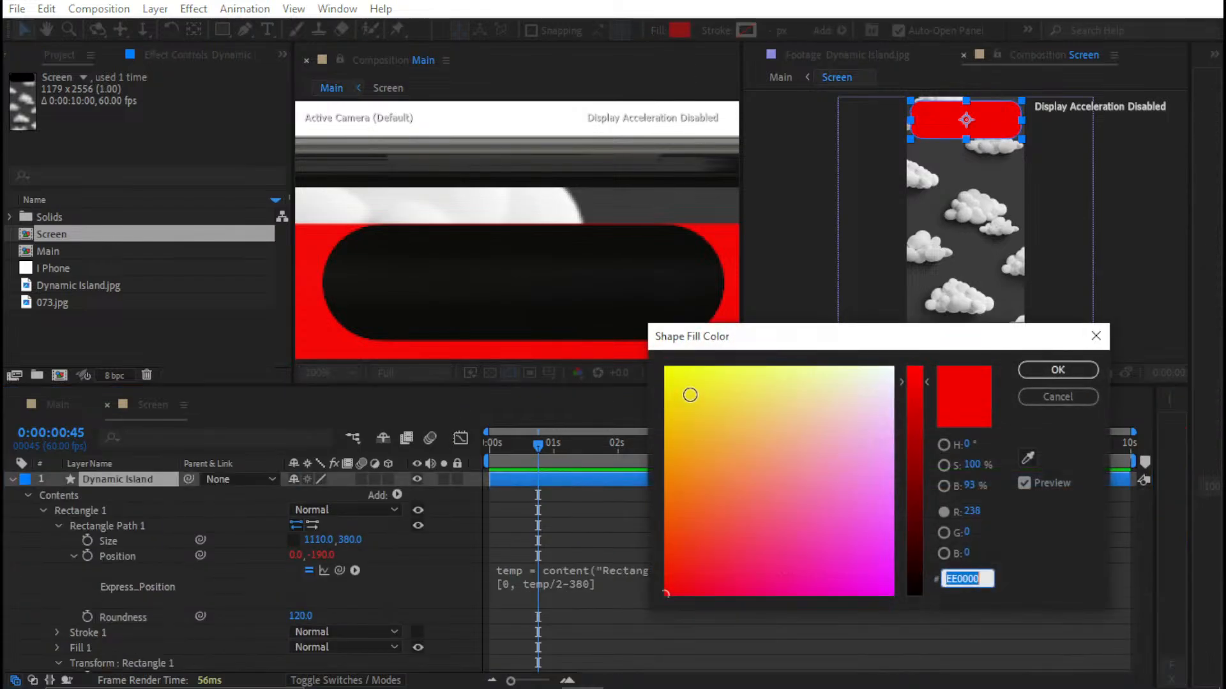
pyautogui.write('000000')
pyautogui.click(1042, 371)
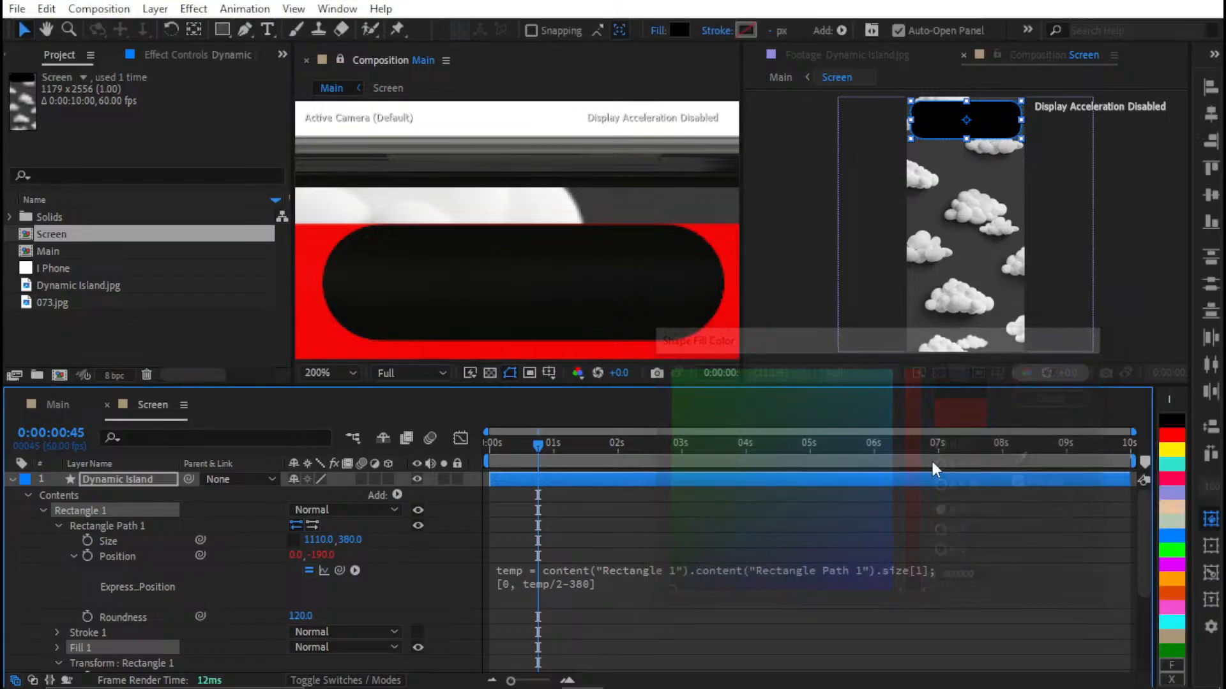
# Filter the Dynamic Island layer's properties for size and set a Size keyframe at 0:00:00:00
pyautogui.press('u')
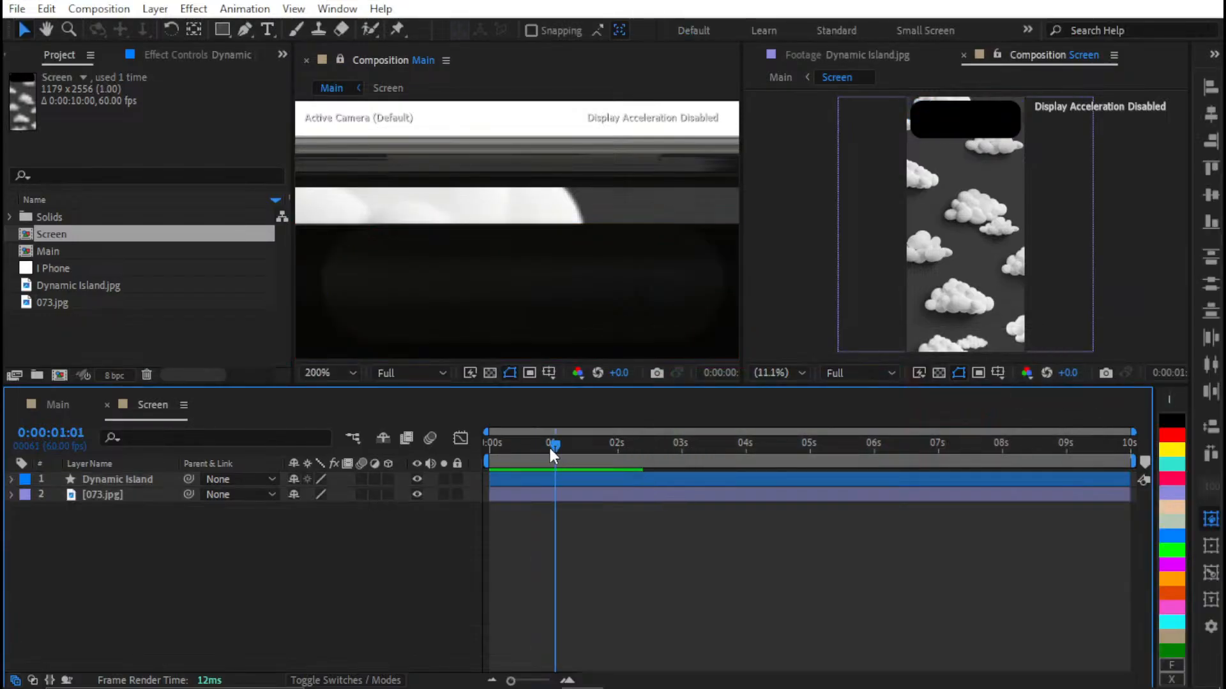
pyautogui.press('space')
pyautogui.click(507, 480)
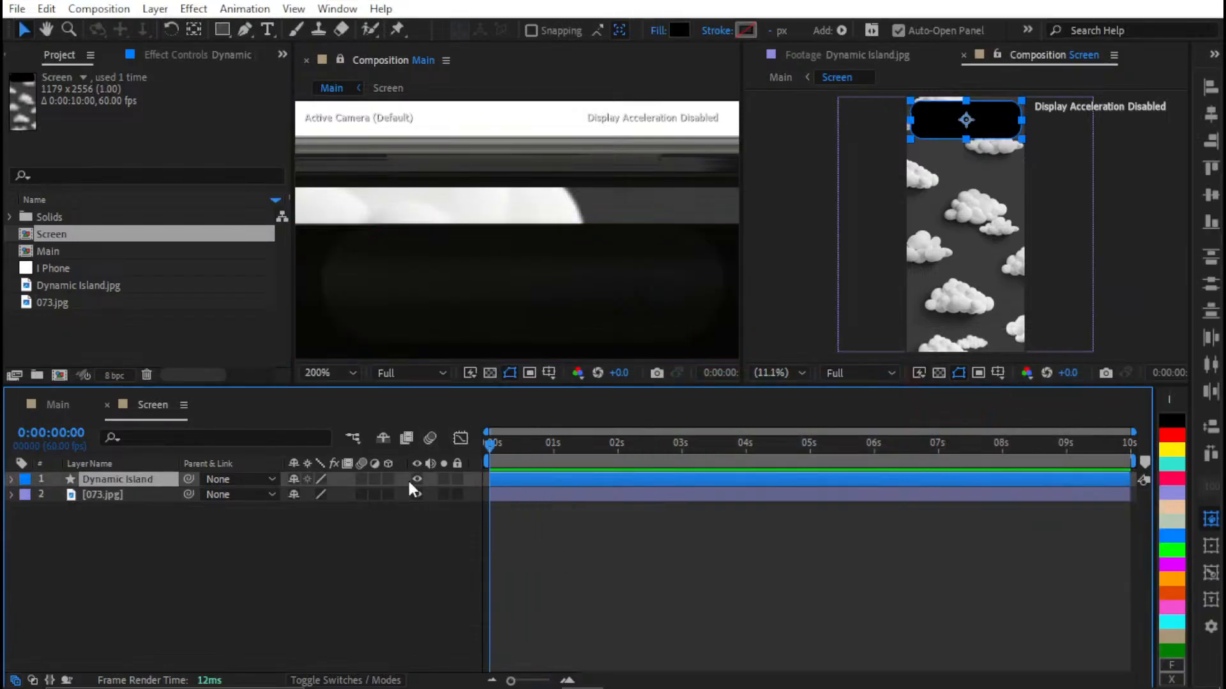
pyautogui.click(194, 437)
pyautogui.write('size')
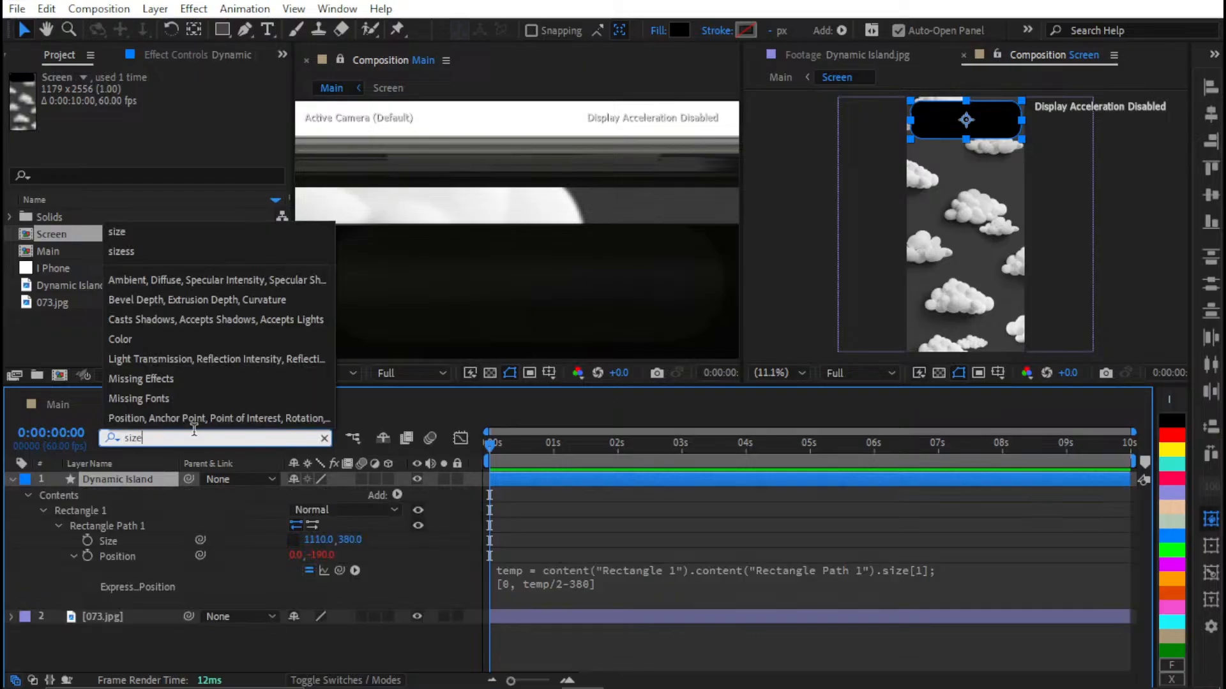
pyautogui.press('Return')
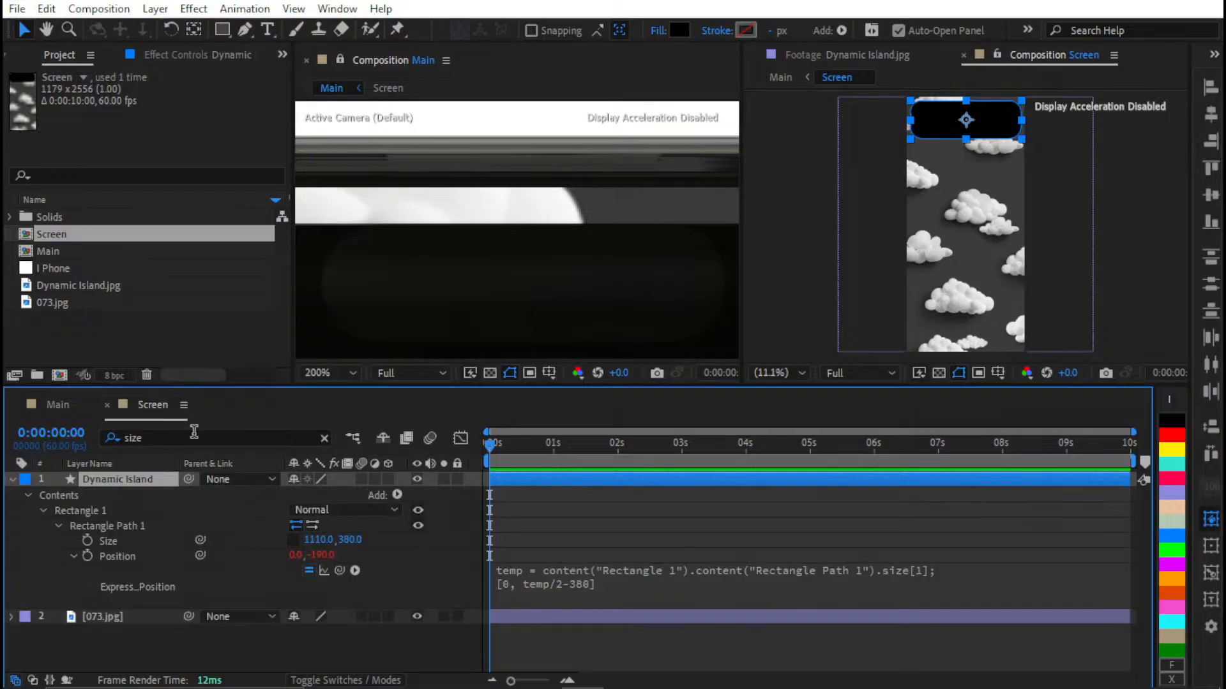
pyautogui.click(87, 540)
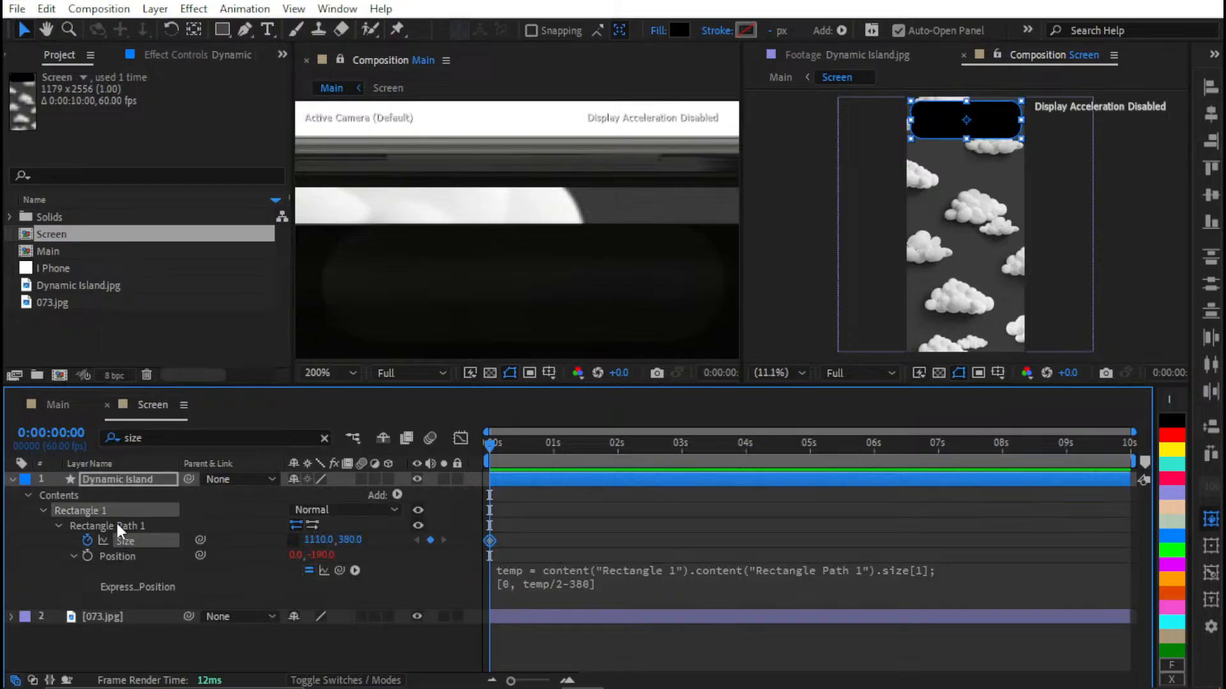
# Add a second Size keyframe to the Dynamic Island rectangle at 0:00:01:00
pyautogui.click(618, 449)
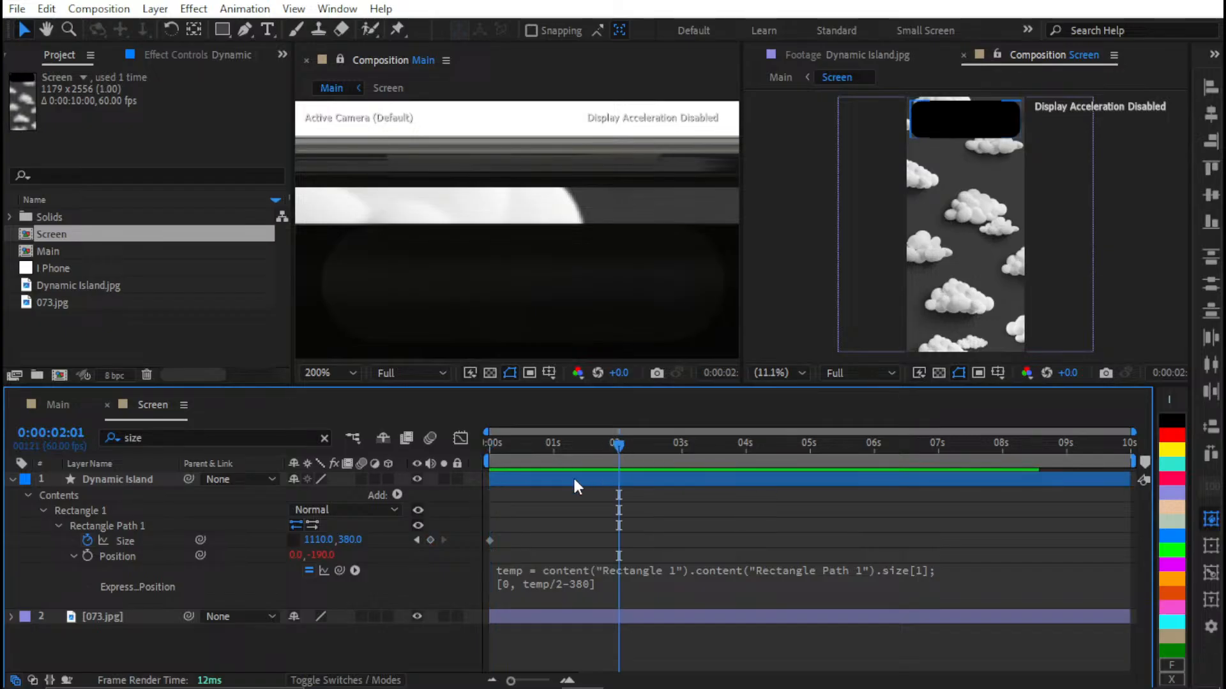
pyautogui.click(553, 449)
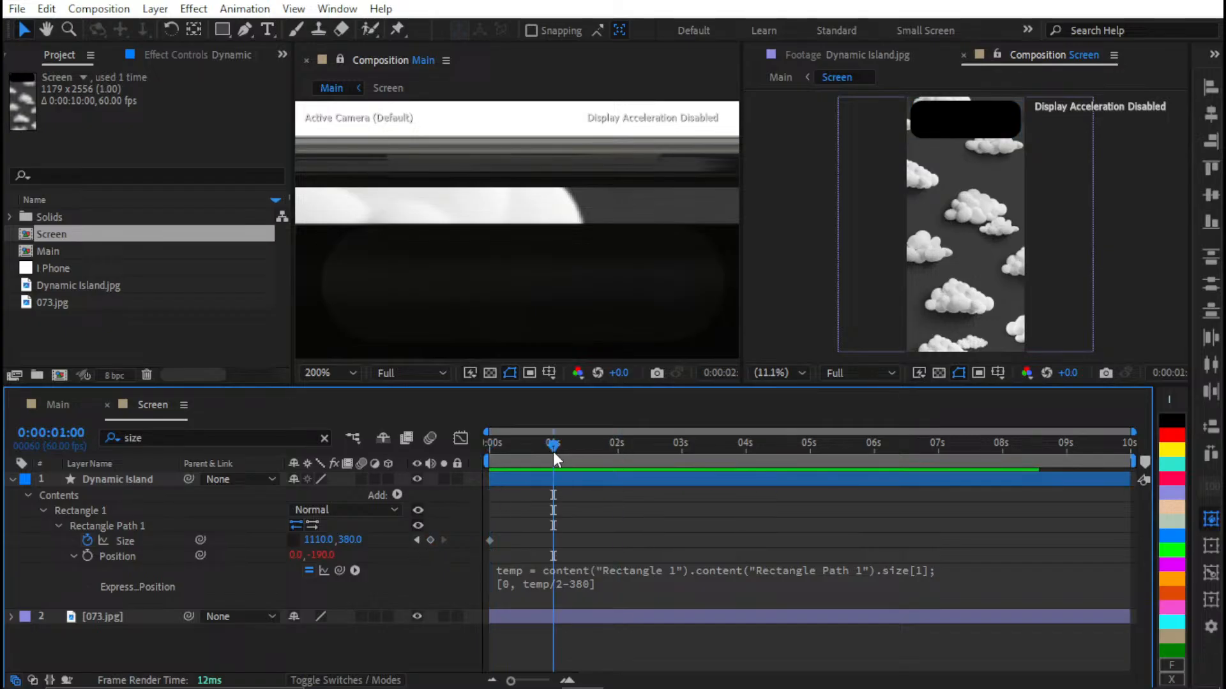
pyautogui.click(428, 541)
# Set the rectangle's Size keyframe at 0:00:00:00 to 380 wide and 100 high
pyautogui.press('Home')
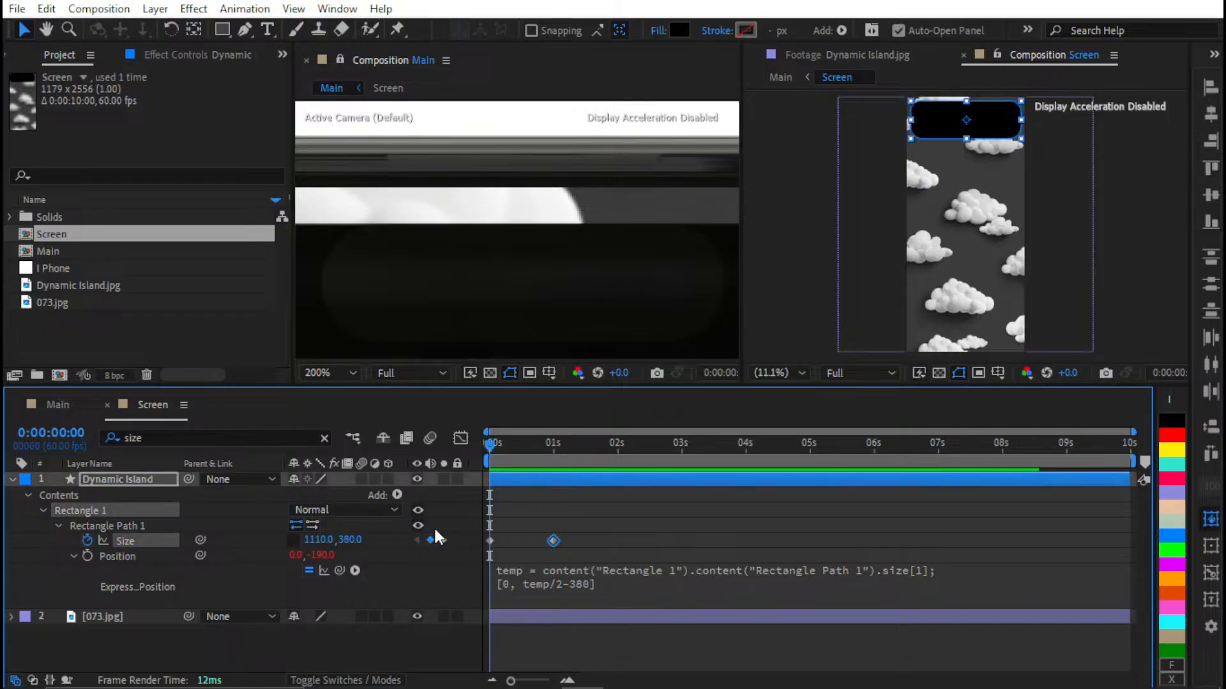
pyautogui.click(508, 511)
pyautogui.click(517, 295)
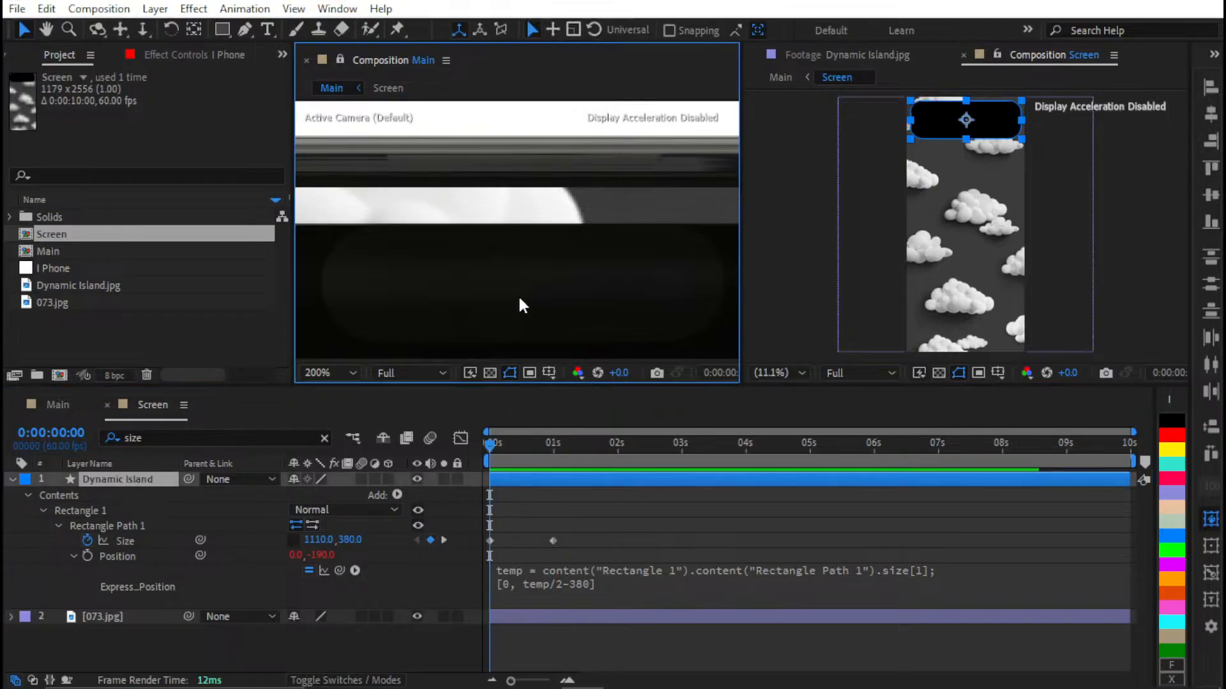
pyautogui.hotkey('shift', '/')
pyautogui.click(526, 660)
pyautogui.click(319, 540)
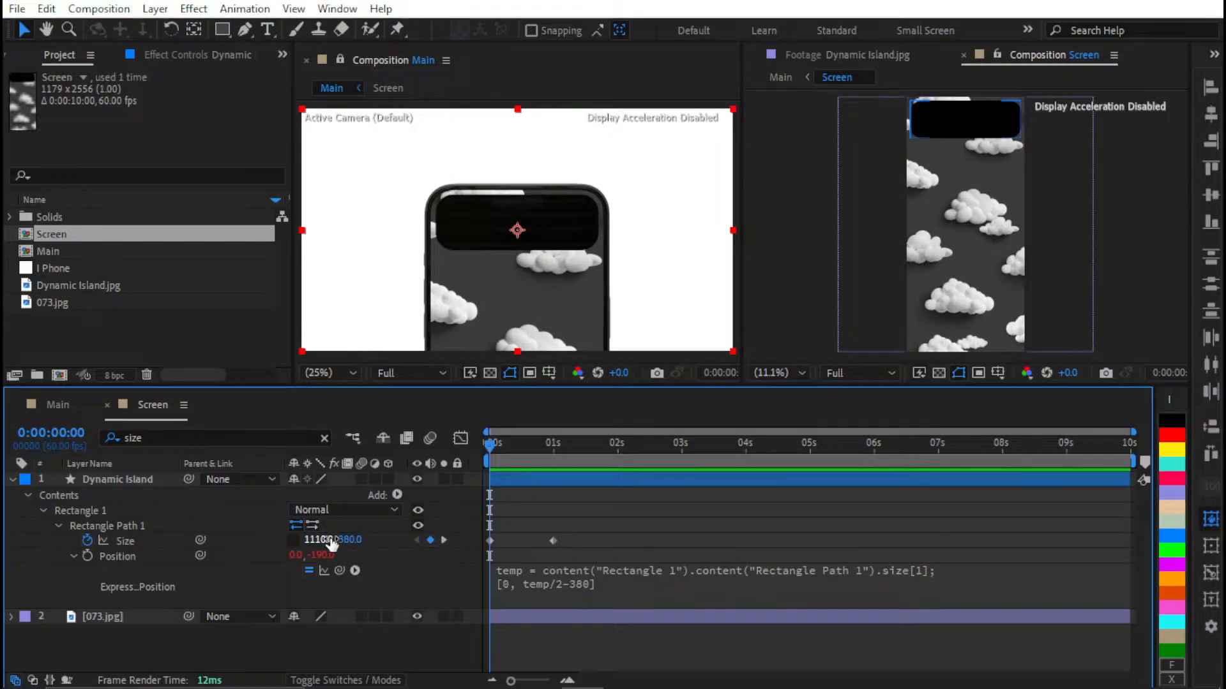
pyautogui.write('380')
pyautogui.press('Return')
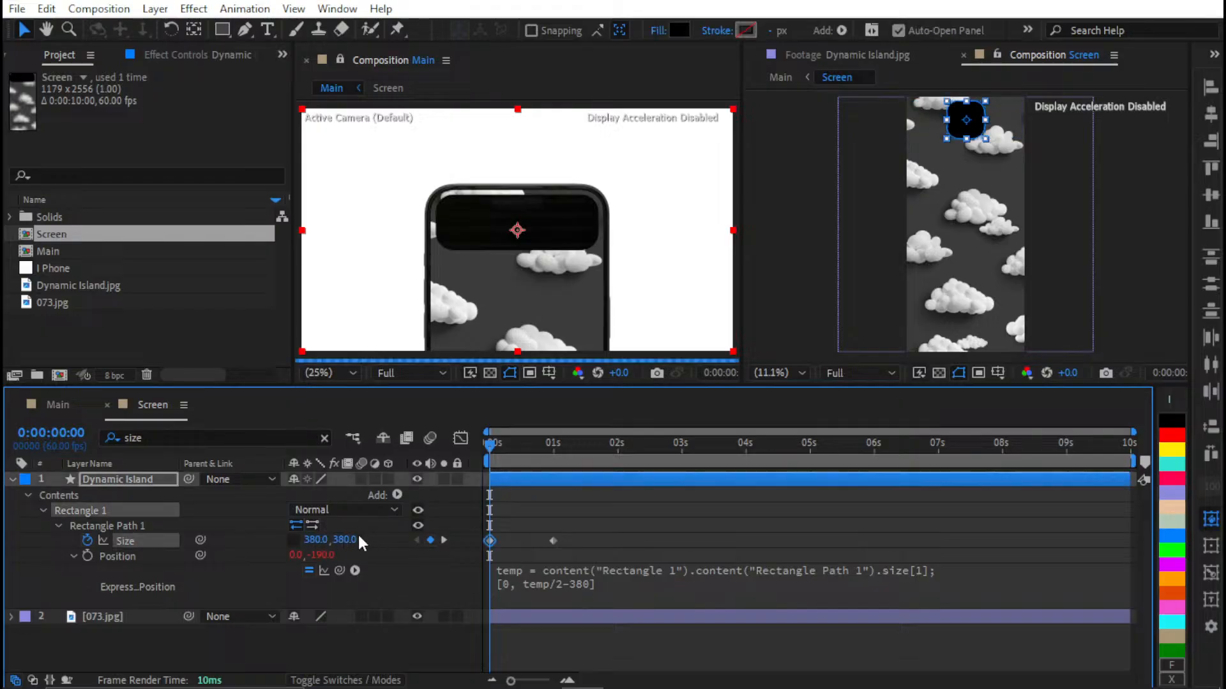
pyautogui.click(356, 539)
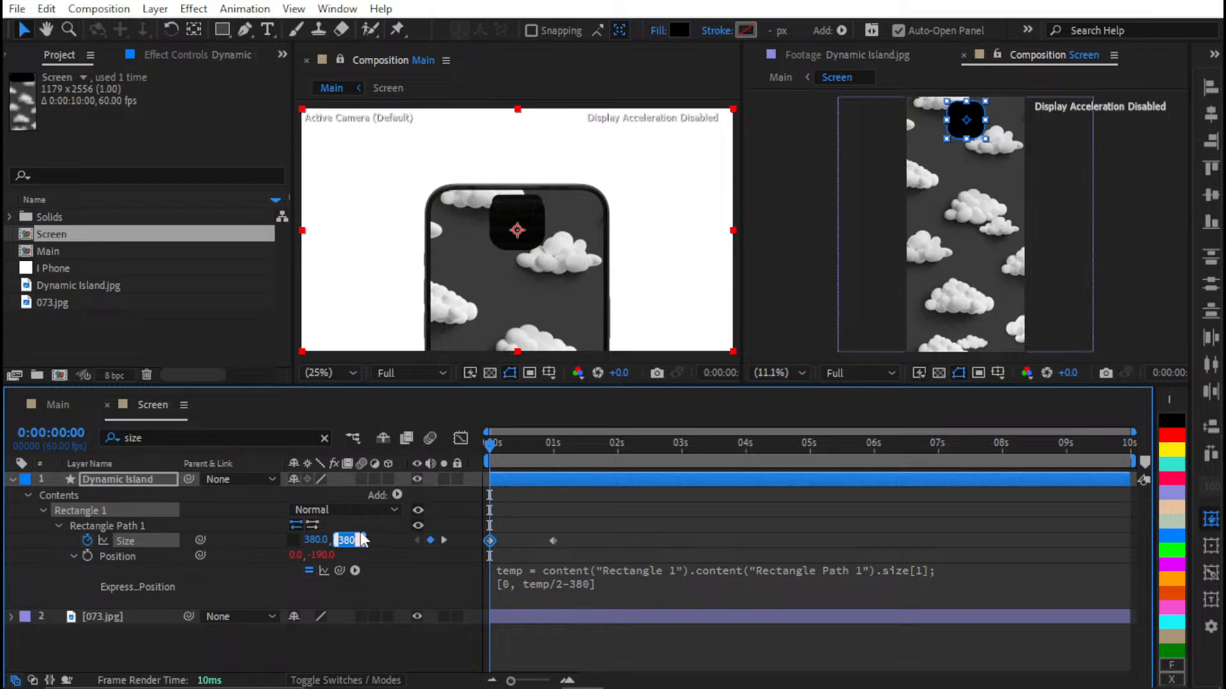
pyautogui.write('100')
pyautogui.press('Return')
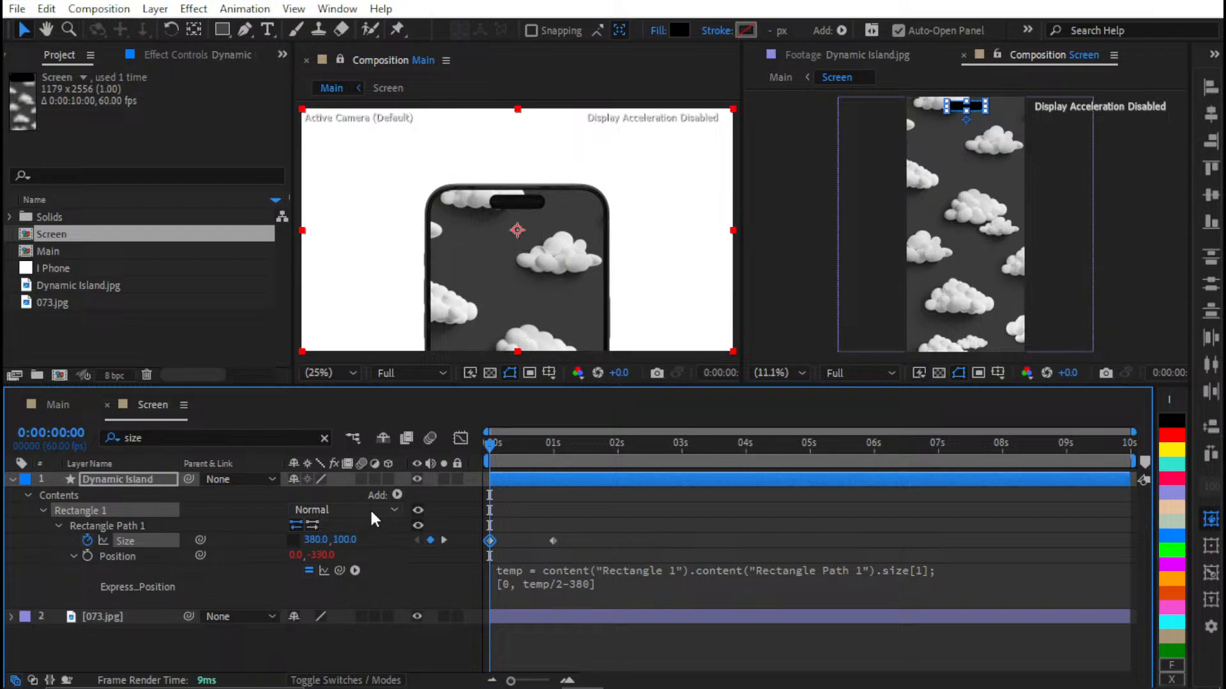
# Change the Dynamic Island layer's fill to red so it can be compared with the phone's cutout
pyautogui.scroll(4, 484, 248)
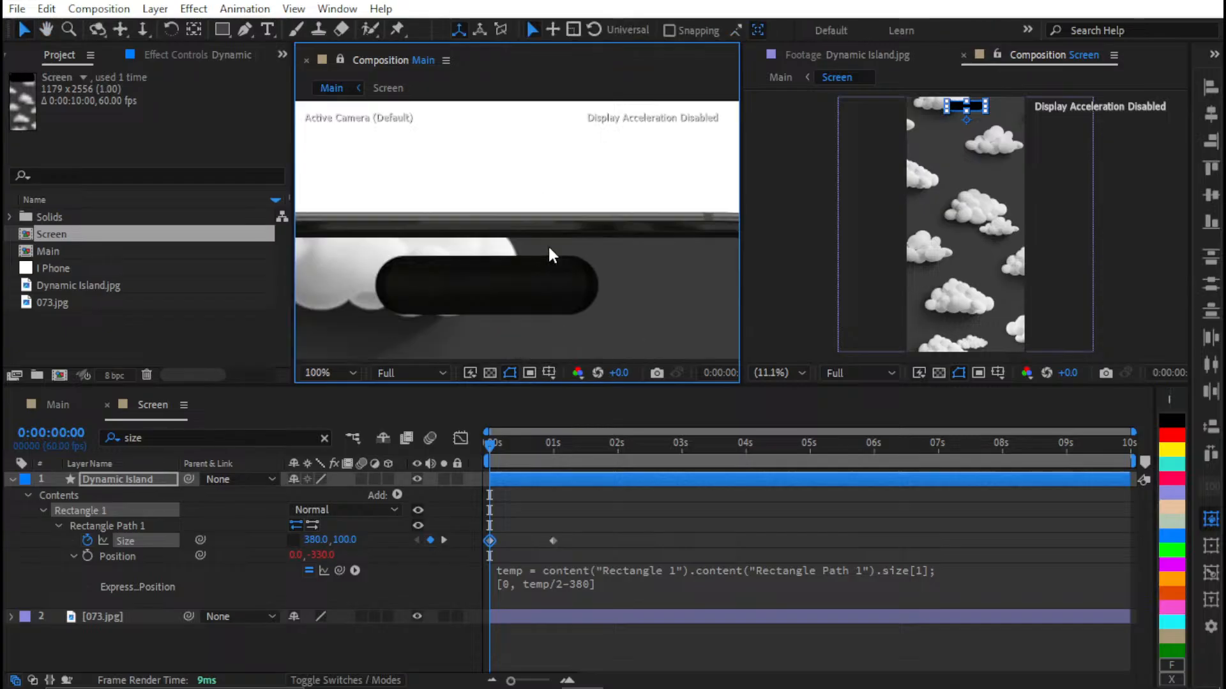
pyautogui.click(547, 484)
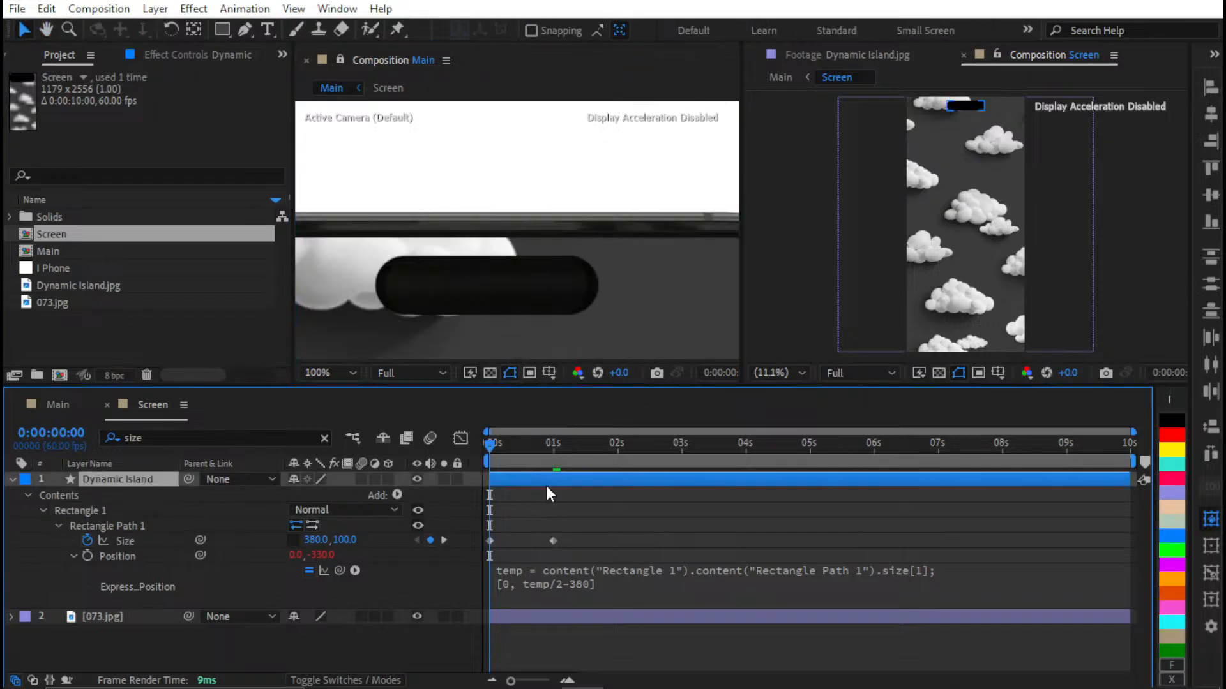
pyautogui.click(678, 30)
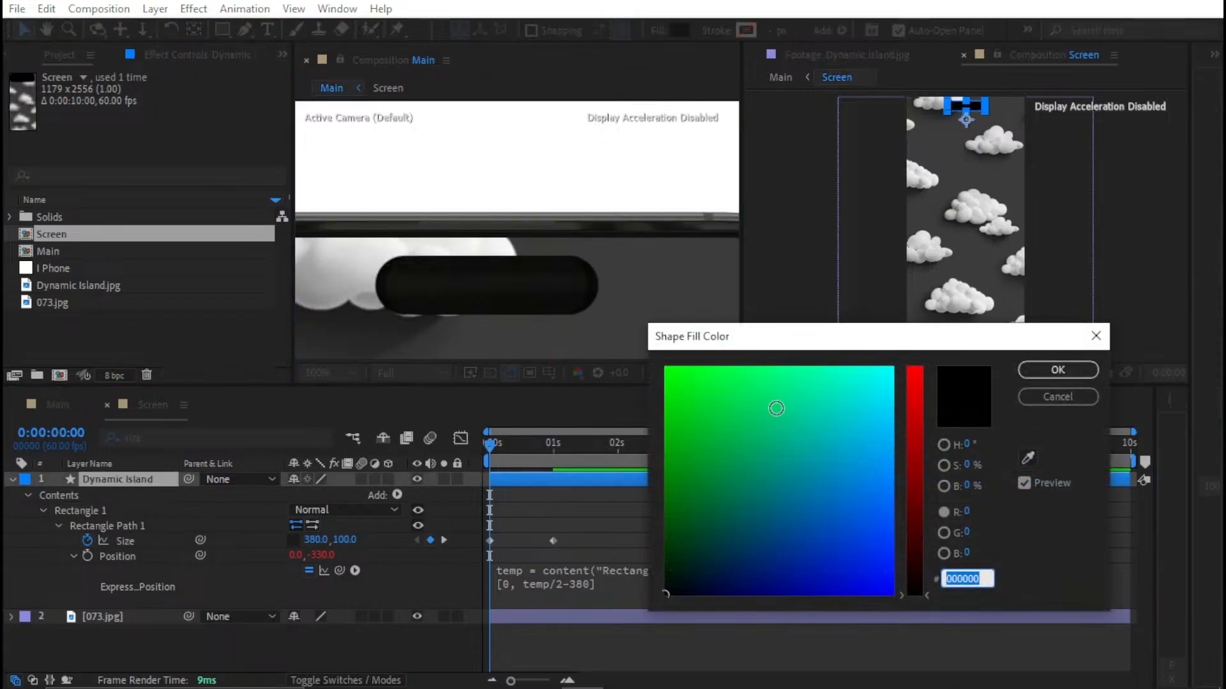
pyautogui.click(922, 385)
pyautogui.click(1057, 370)
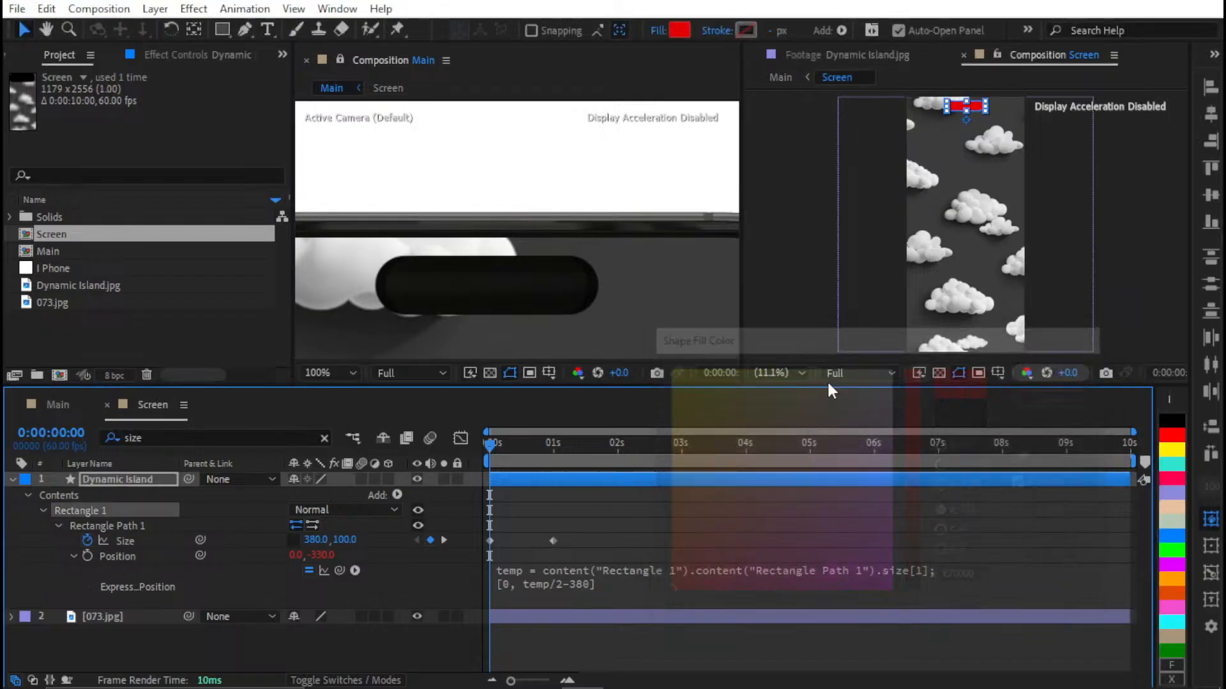
pyautogui.click(575, 502)
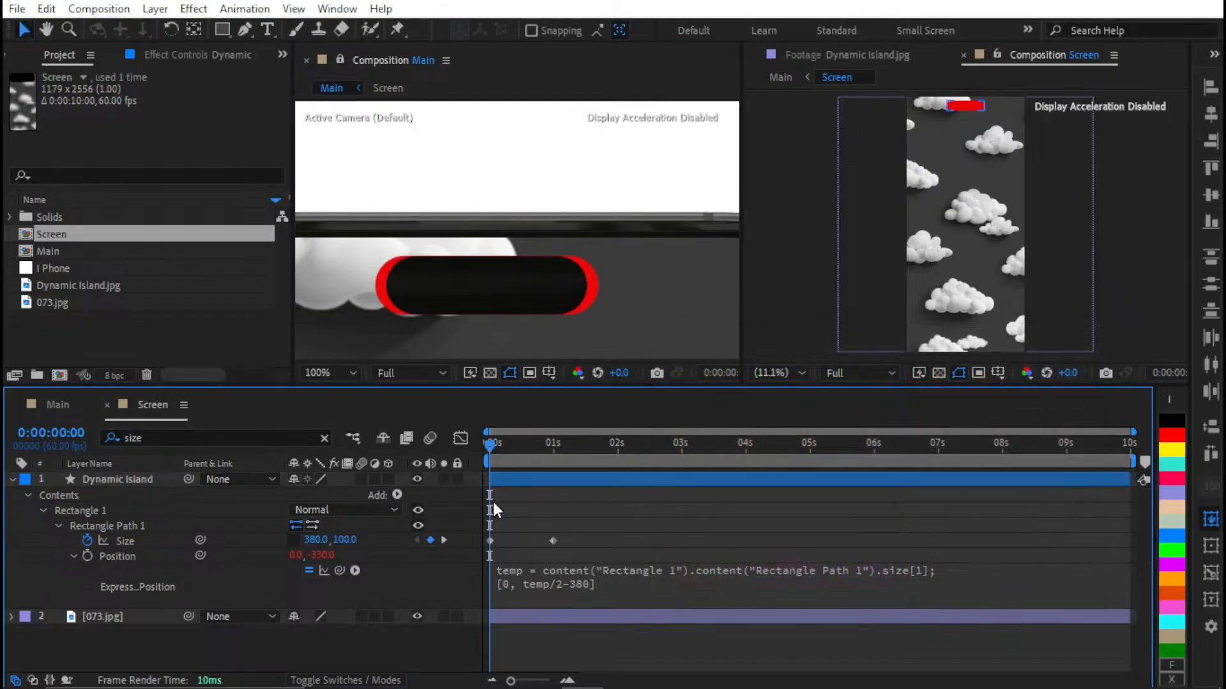
# Try widths of 360 and 320 for the rectangle's starting Size keyframe to match the cutout
pyautogui.click(315, 542)
pyautogui.write('360')
pyautogui.press('Return')
pyautogui.click(322, 539)
pyautogui.write('320')
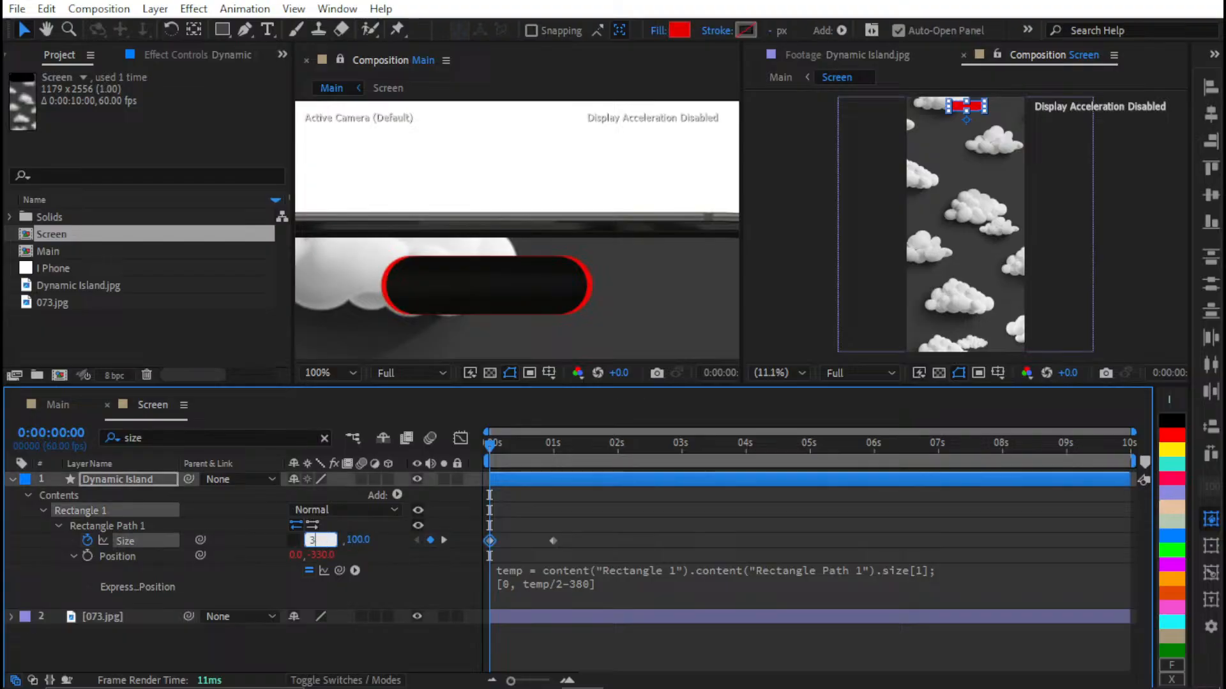
pyautogui.press('Return')
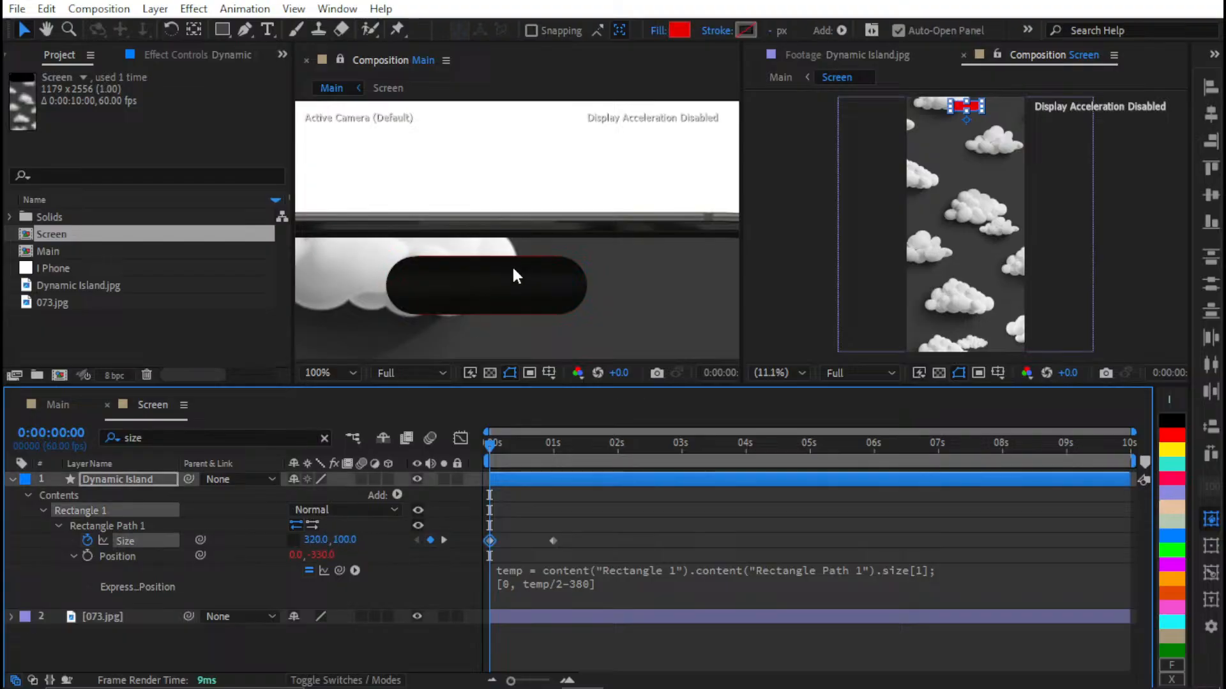
# Fit the rectangle's starting height to the cutout, trying 99 and 105 before setting it to 98
pyautogui.scroll(1, 516, 274)
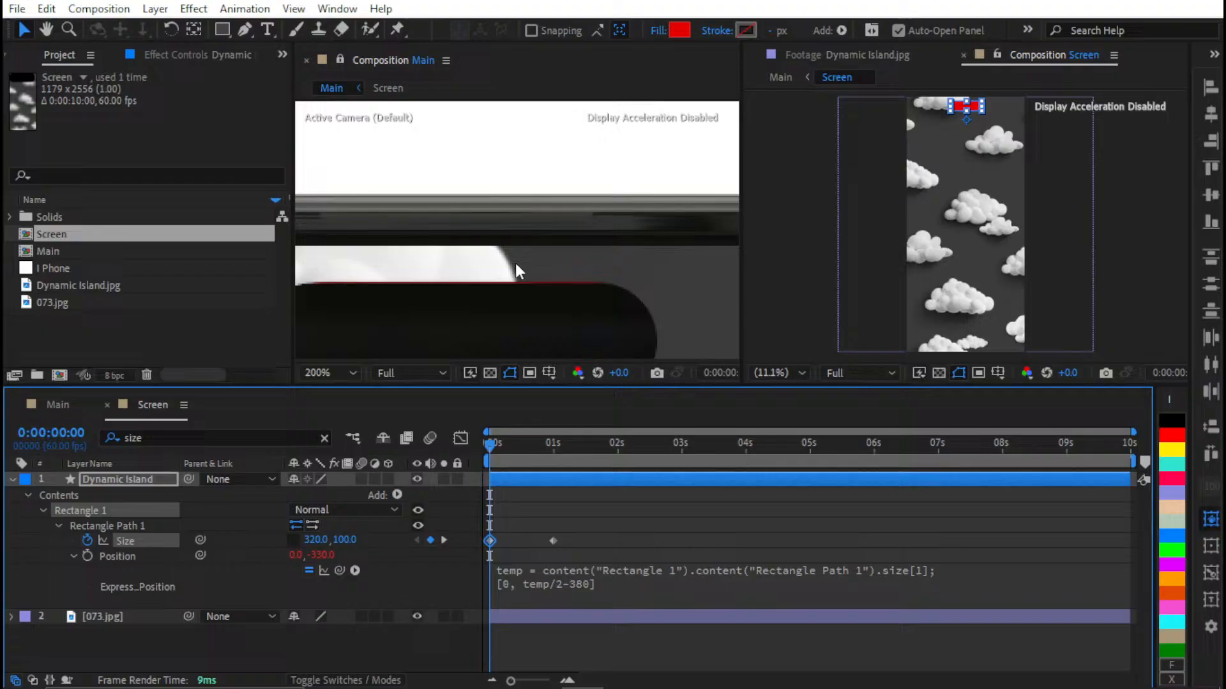
pyautogui.click(344, 540)
pyautogui.write('99')
pyautogui.press('Return')
pyautogui.click(348, 540)
pyautogui.write('105')
pyautogui.press('Return')
pyautogui.click(536, 268)
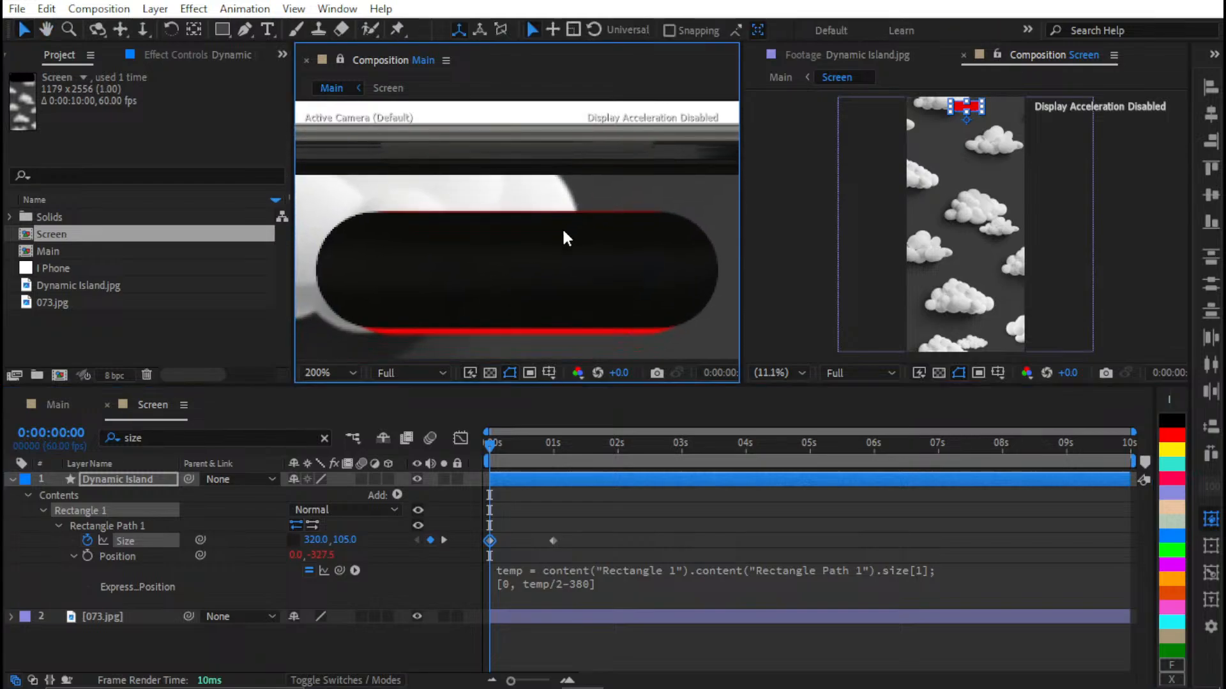
pyautogui.click(348, 540)
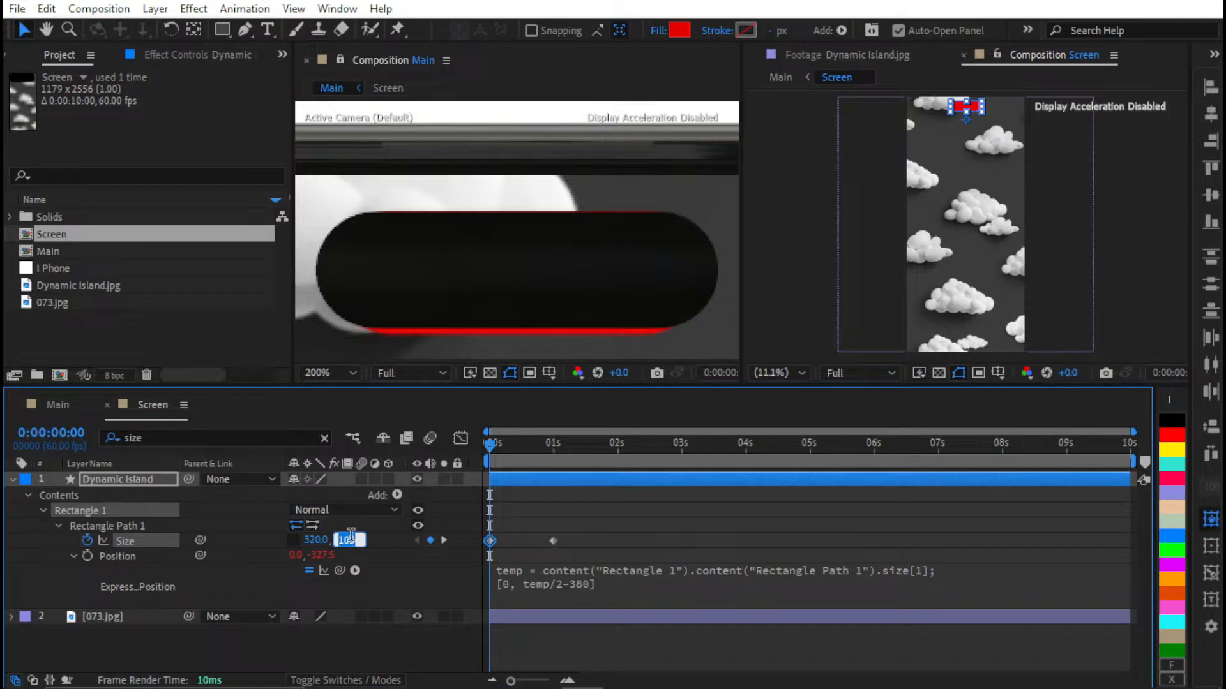
pyautogui.write('98')
pyautogui.press('Return')
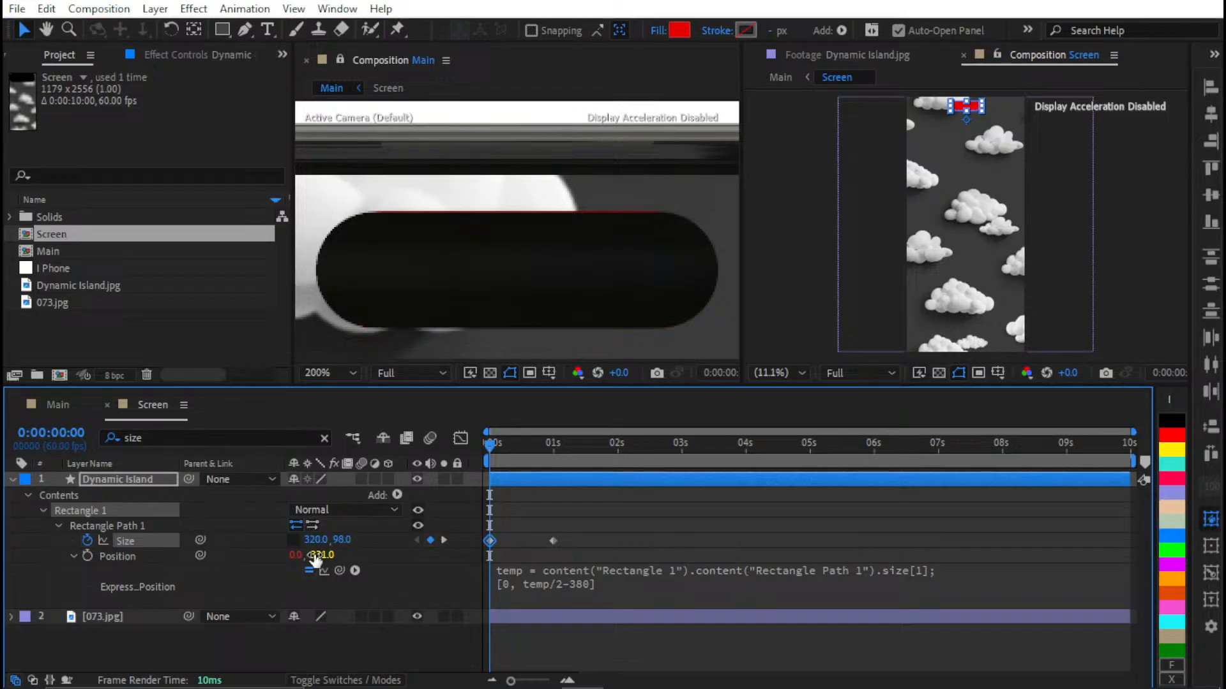
# Set the width of the rectangle's starting Size keyframe to 340
pyautogui.click(317, 540)
pyautogui.click(333, 539)
pyautogui.press('BackSpace')
pyautogui.press('BackSpace')
pyautogui.click(323, 542)
pyautogui.write('3')
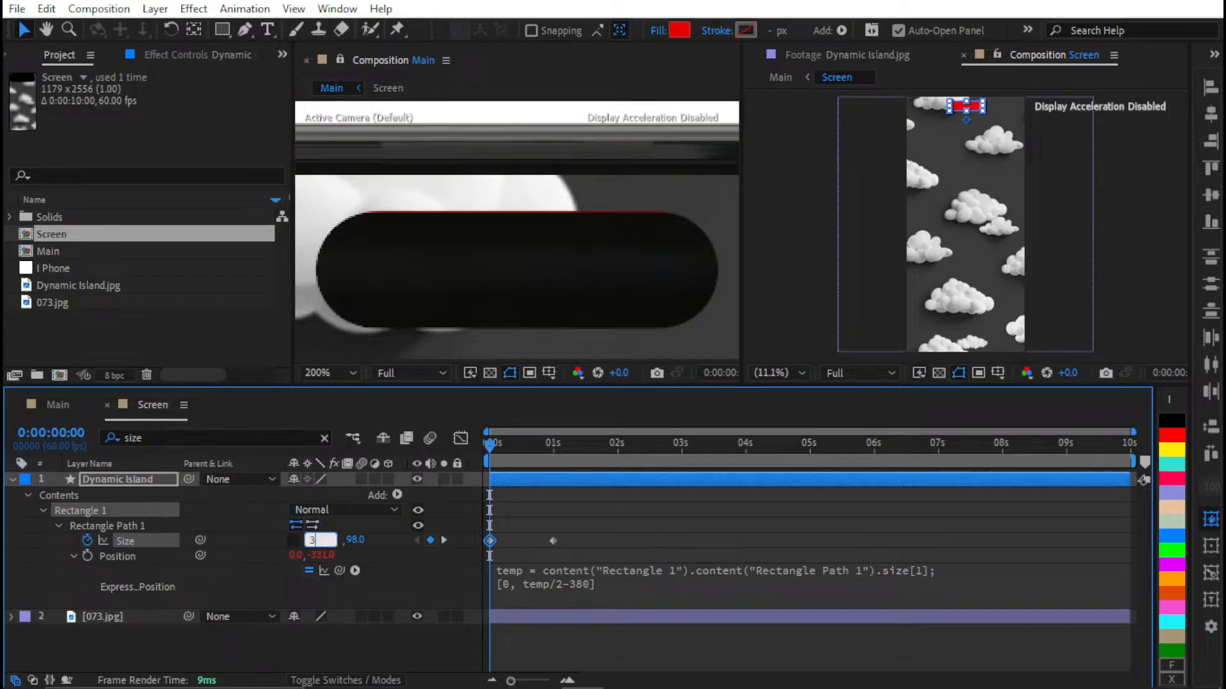
pyautogui.write('40')
pyautogui.press('Return')
pyautogui.click(387, 588)
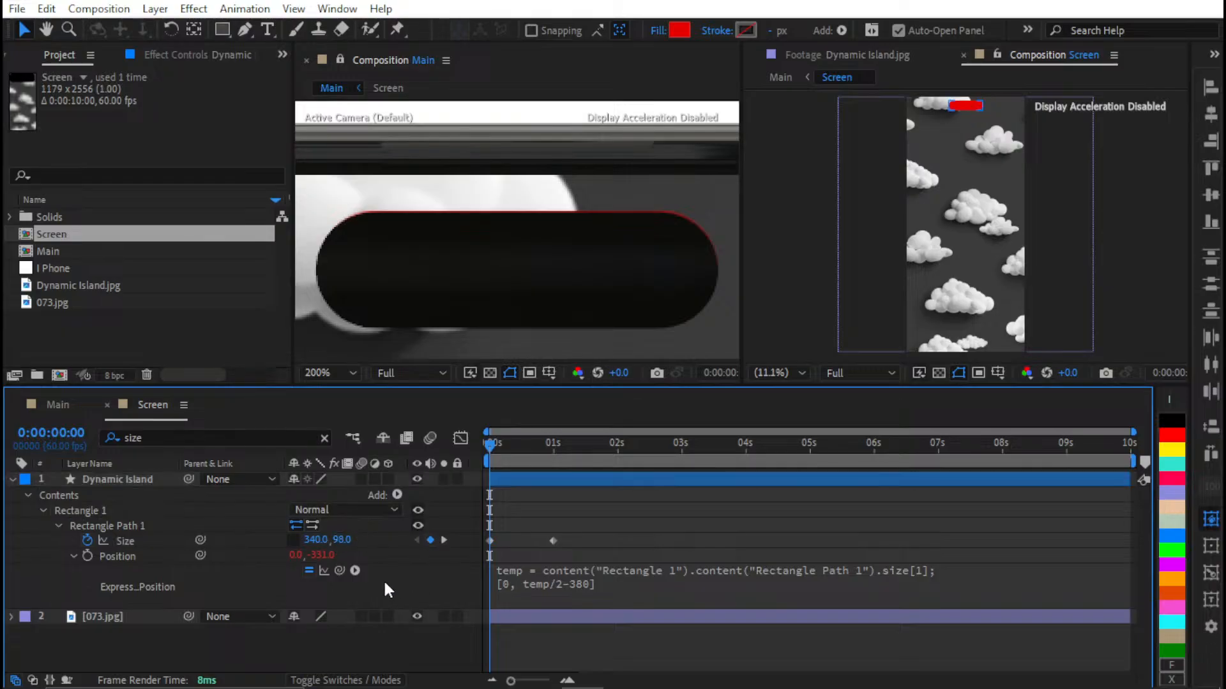
# Reveal Rectangle 1's transform properties and magnify the upper edge of the phone's cutout for alignment
pyautogui.click(44, 509)
pyautogui.scroll(-1, 71, 614)
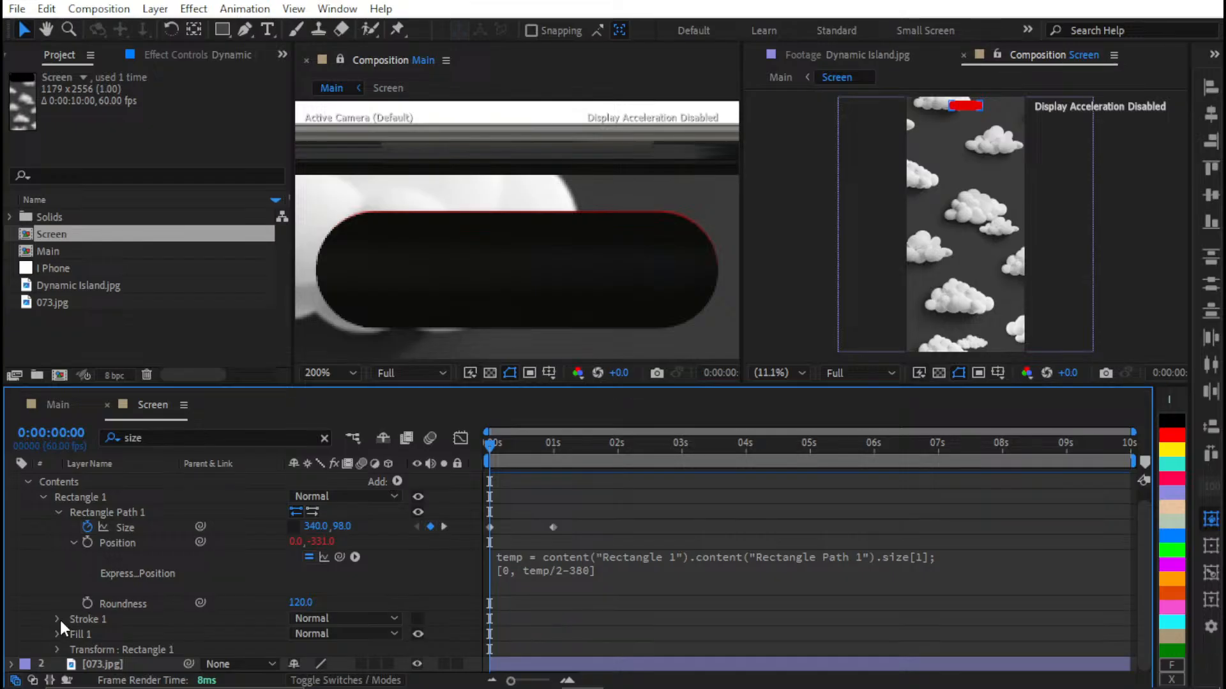
pyautogui.click(58, 649)
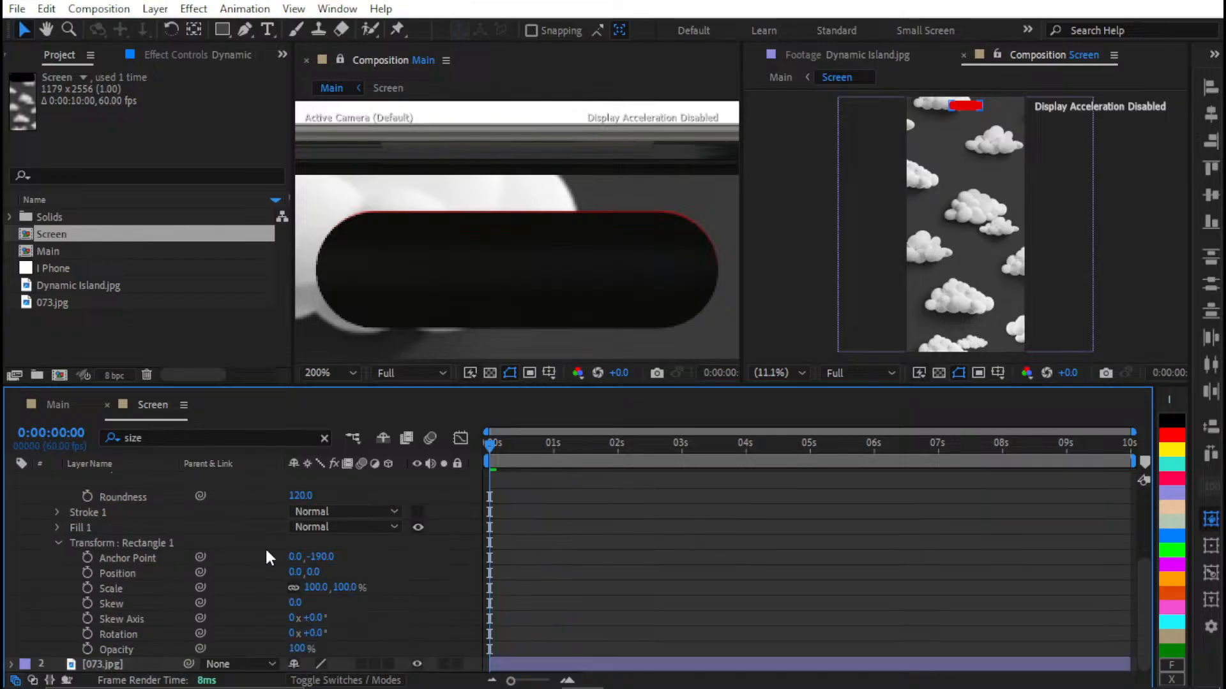
pyautogui.scroll(3, 598, 210)
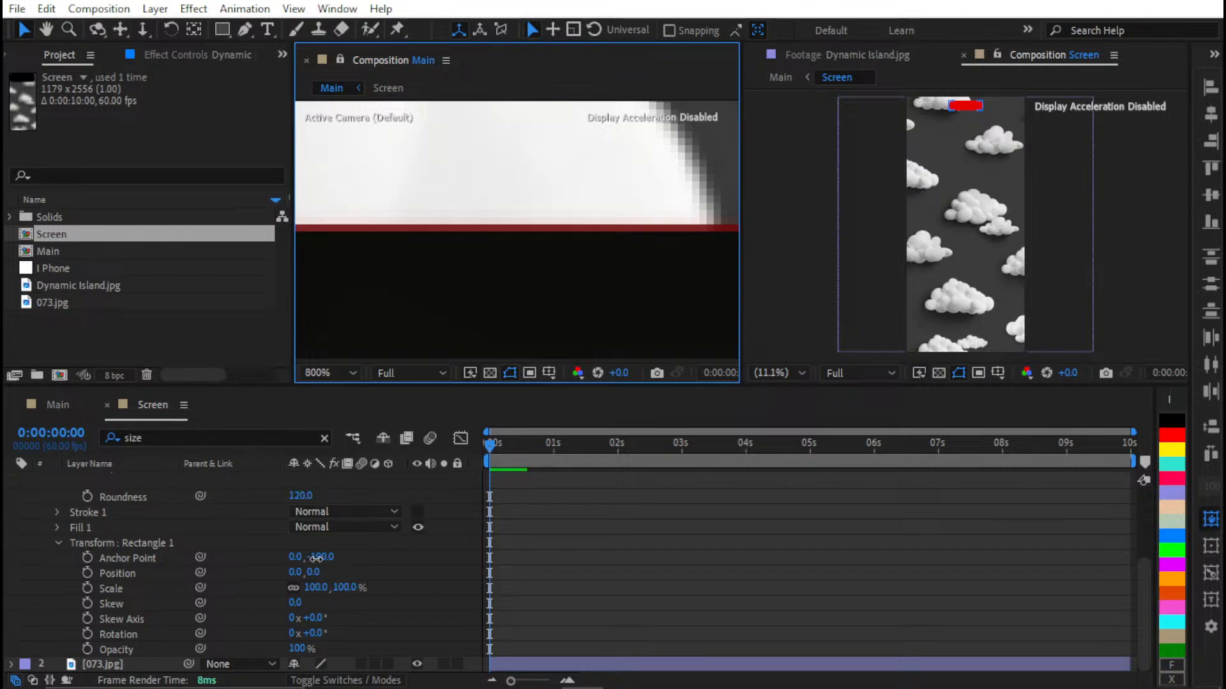
# Try vertical Anchor Point values of -193.5 and -194.5 for Rectangle 1 against the cutout's edge
pyautogui.moveTo(320, 557)
pyautogui.mouseDown()
pyautogui.moveTo(282, 557)
pyautogui.moveTo(332, 558)
pyautogui.mouseUp()
pyautogui.click(330, 556)
pyautogui.click(332, 555)
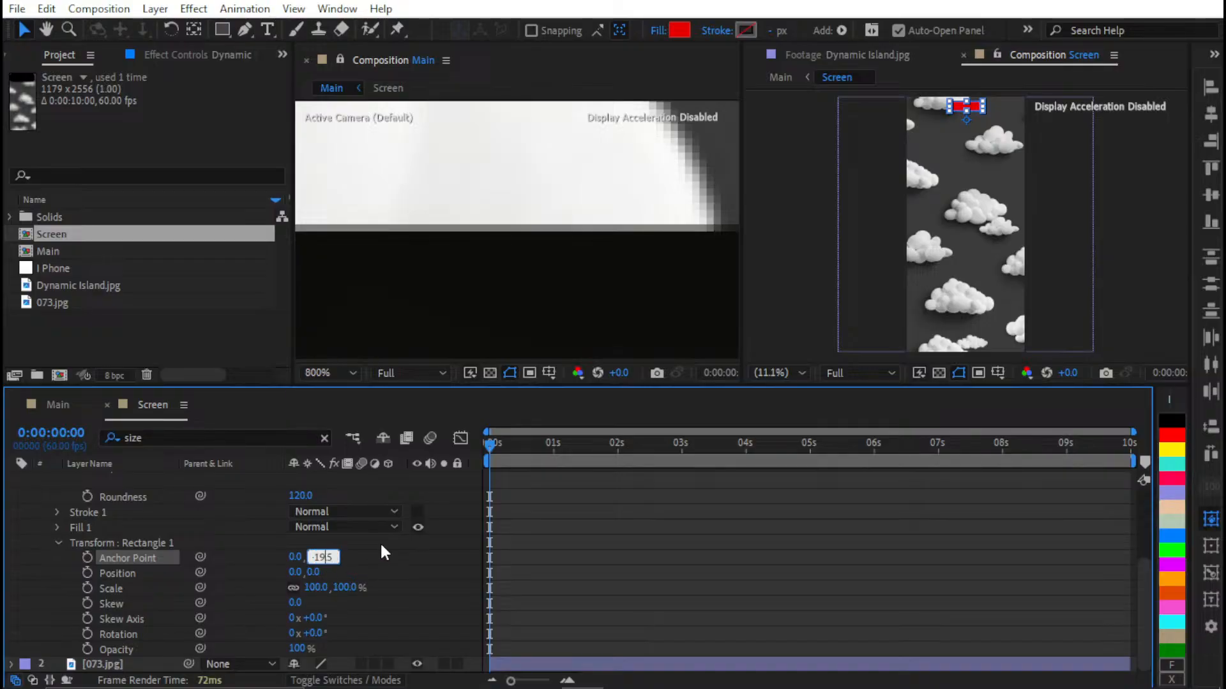
pyautogui.write('3')
pyautogui.press('Return')
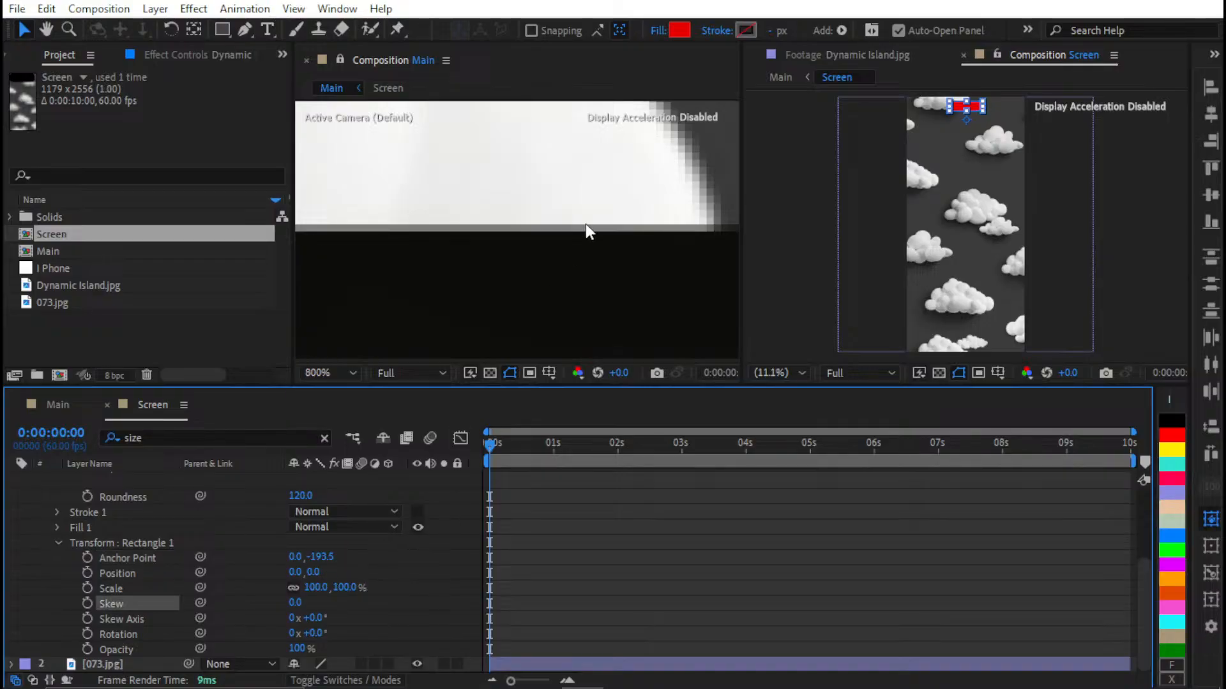
pyautogui.scroll(-2, 584, 223)
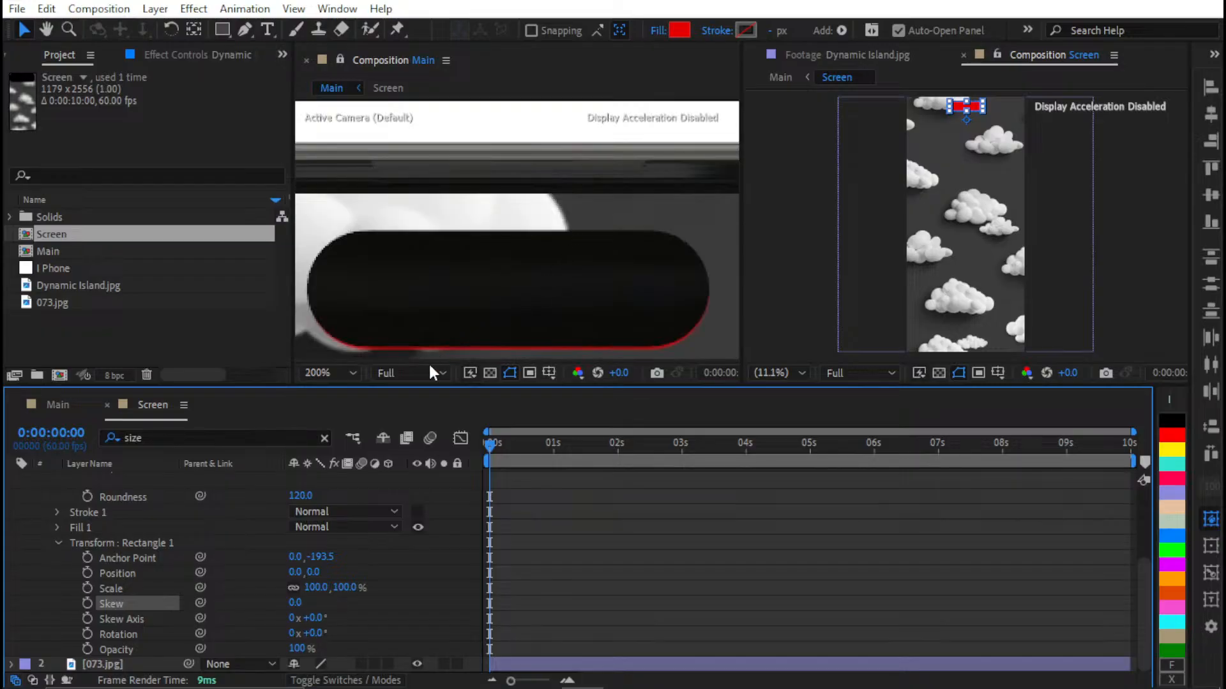
pyautogui.click(323, 557)
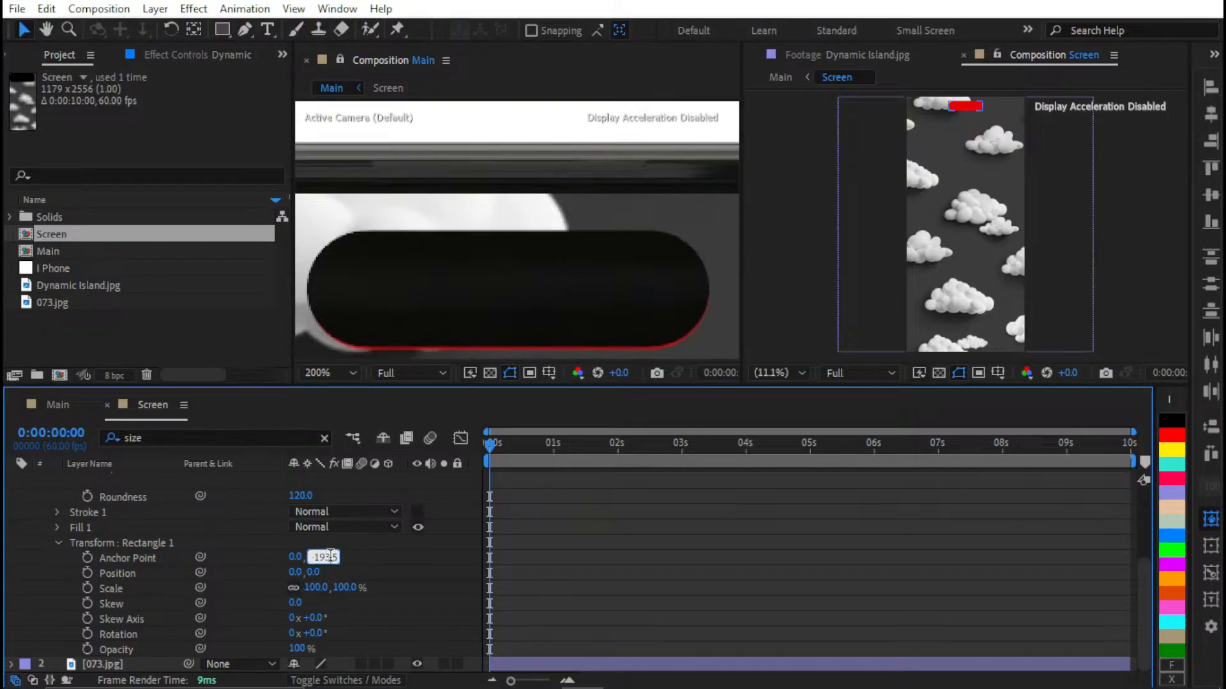
pyautogui.press('Down')
pyautogui.press('Return')
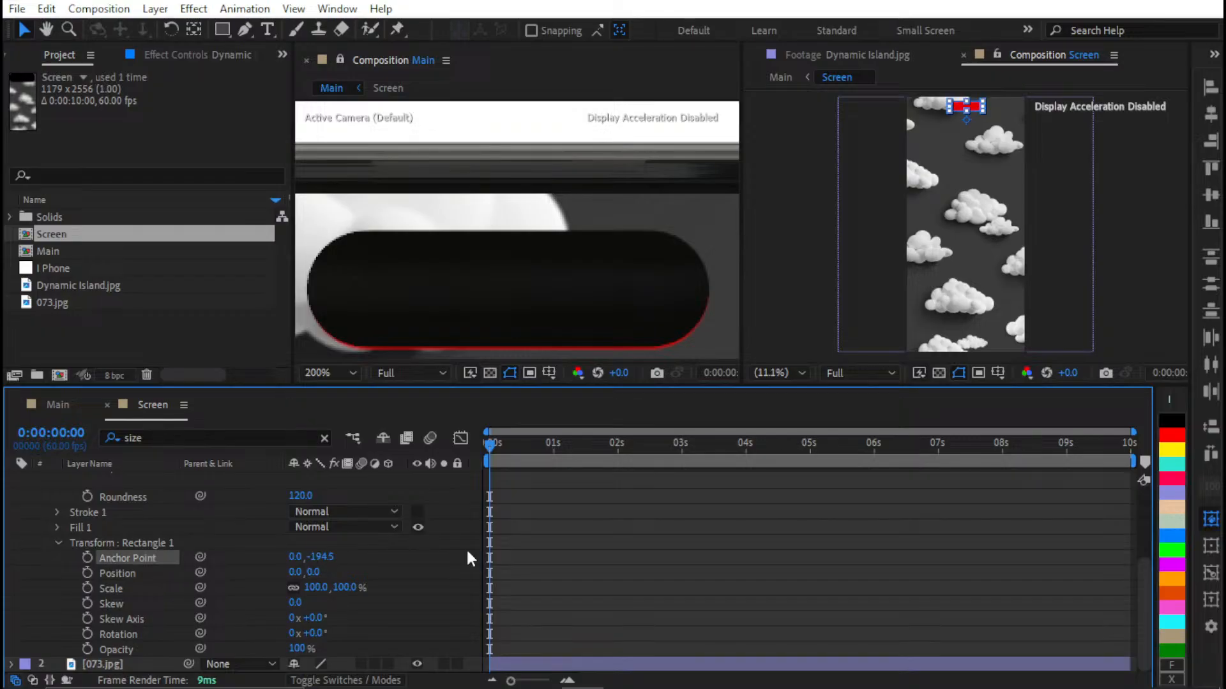
# Align the red rectangle with the cutout, trying a vertical Anchor Point of -190 before setting it to -191
pyautogui.click(338, 557)
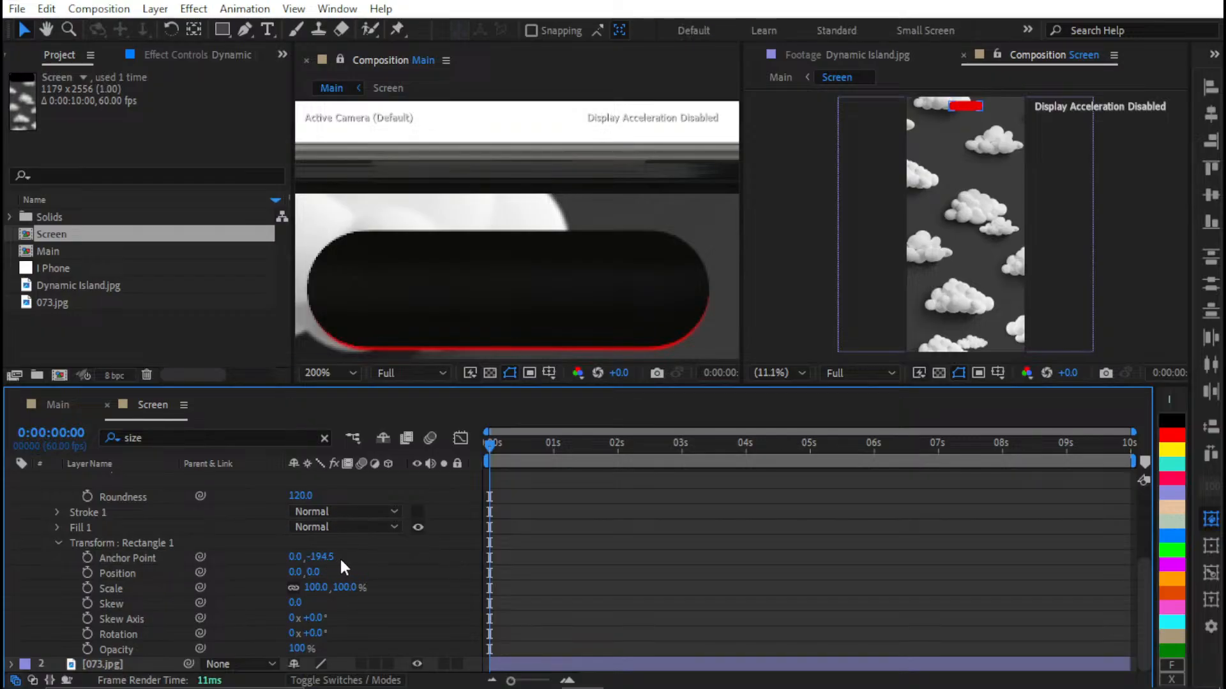
pyautogui.click(328, 557)
pyautogui.press('BackSpace')
pyautogui.write('0')
pyautogui.press('Return')
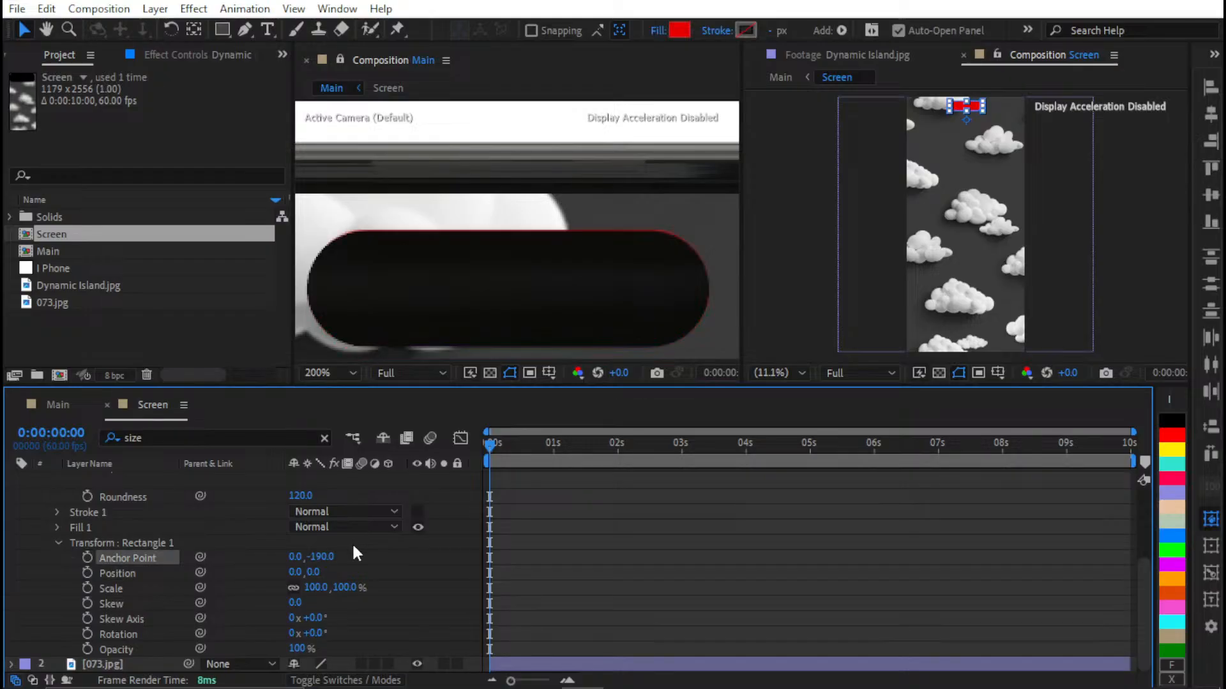
pyautogui.click(322, 558)
pyautogui.write('191')
pyautogui.press('Return')
pyautogui.click(430, 592)
pyautogui.click(614, 267)
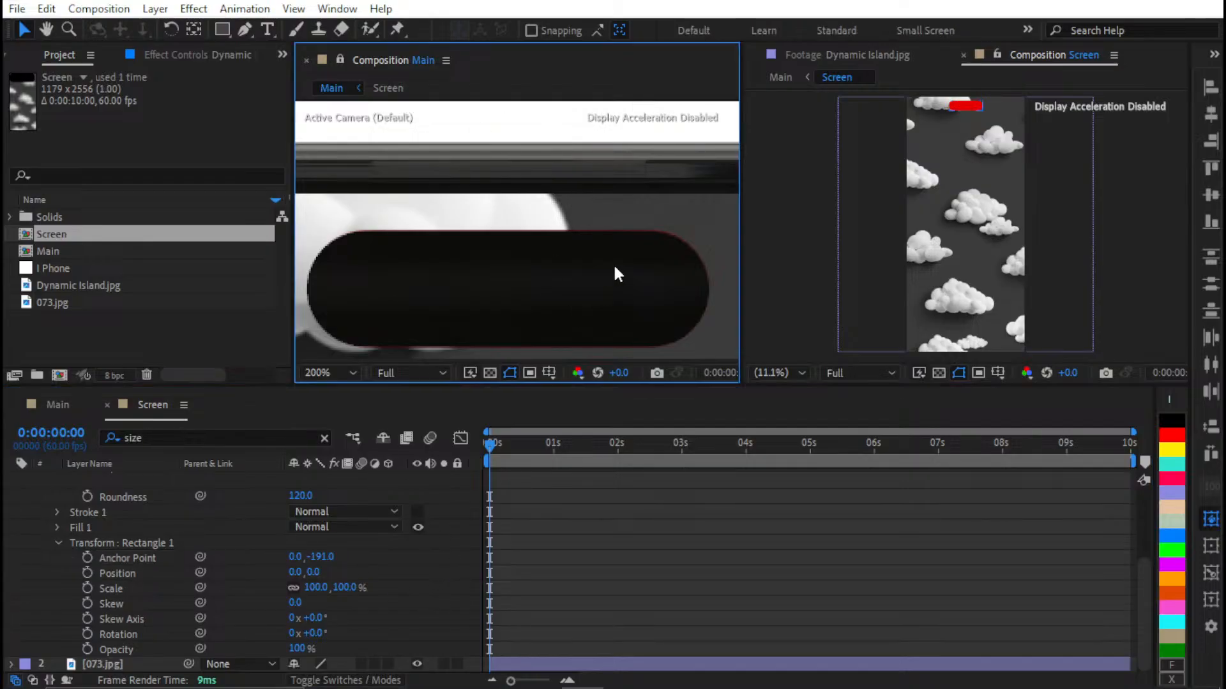
# Fit the Main composition in its viewer and show only the keyframed properties of the Dynamic Island layer
pyautogui.hotkey('shift', '/')
pyautogui.click(561, 509)
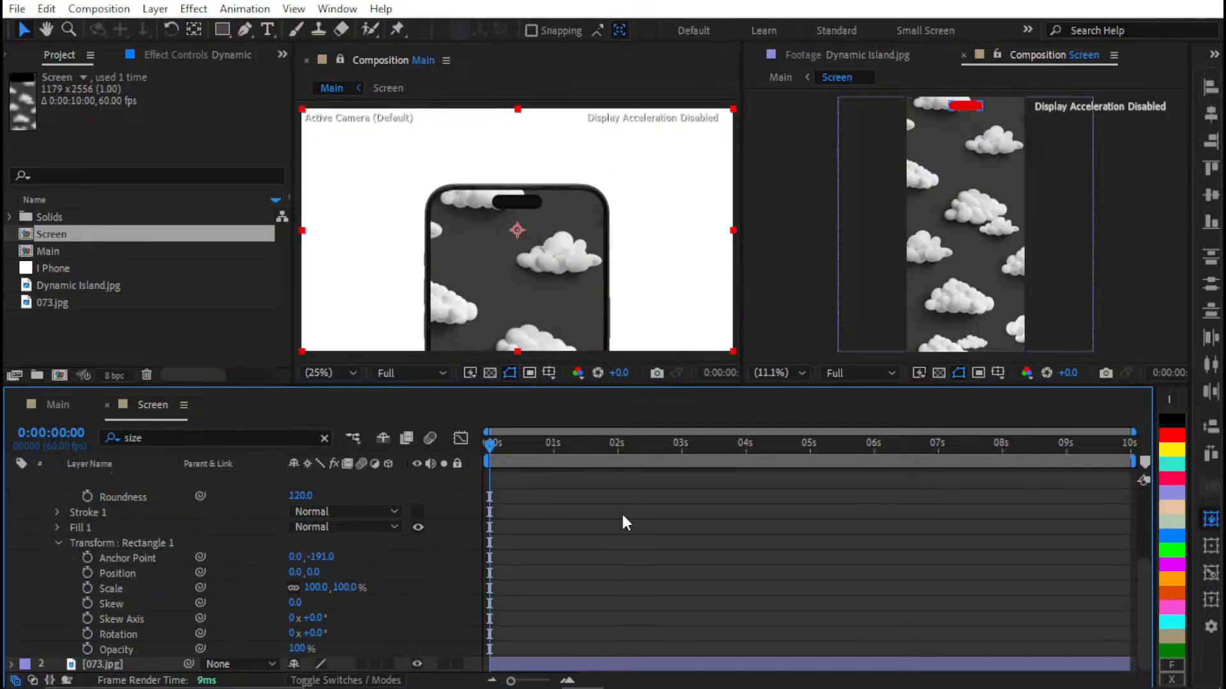
pyautogui.scroll(4, 622, 515)
pyautogui.press('u')
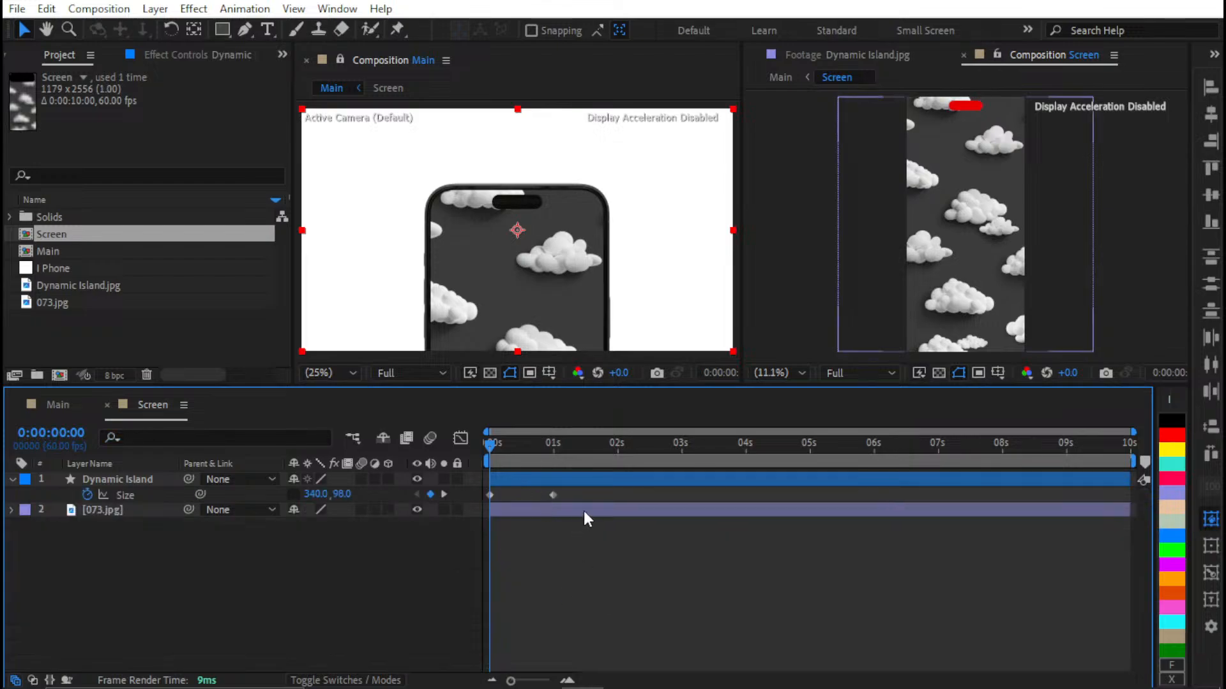
# Ease both Size keyframes of the Dynamic Island layer with Motion Tools, using easing values of 0.1 and 100
pyautogui.moveTo(584, 489); pyautogui.dragTo(406, 508)
pyautogui.click(224, 55)
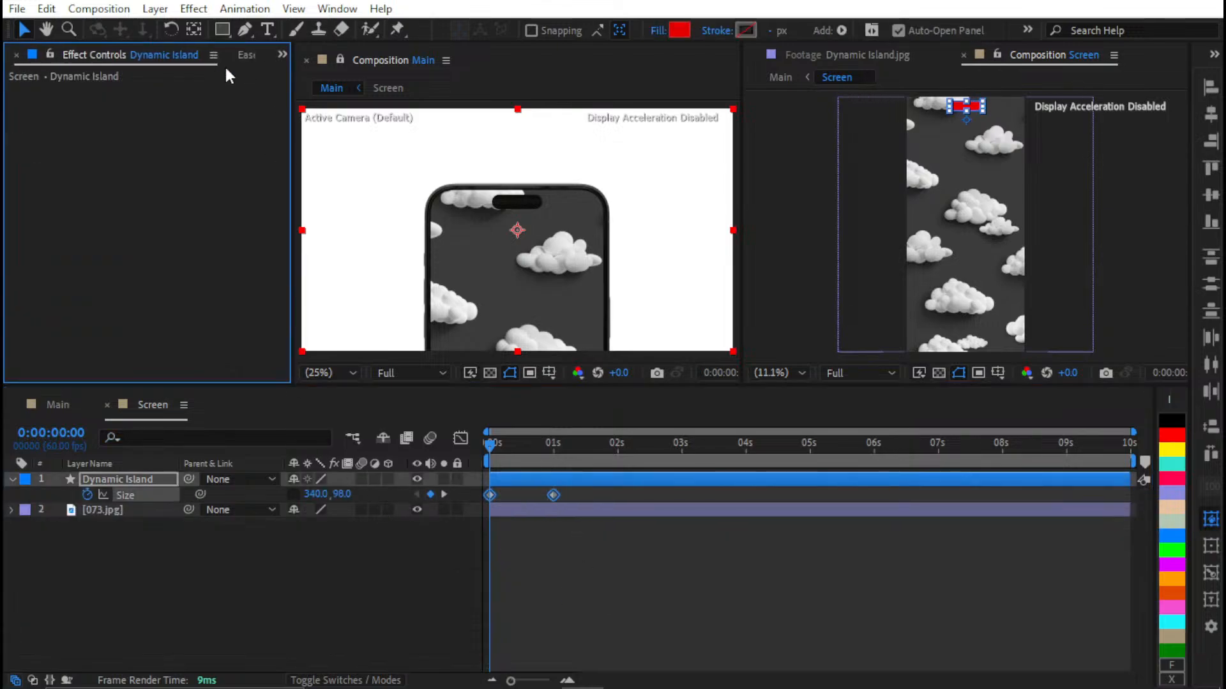
pyautogui.click(238, 54)
pyautogui.click(238, 54)
pyautogui.click(238, 54)
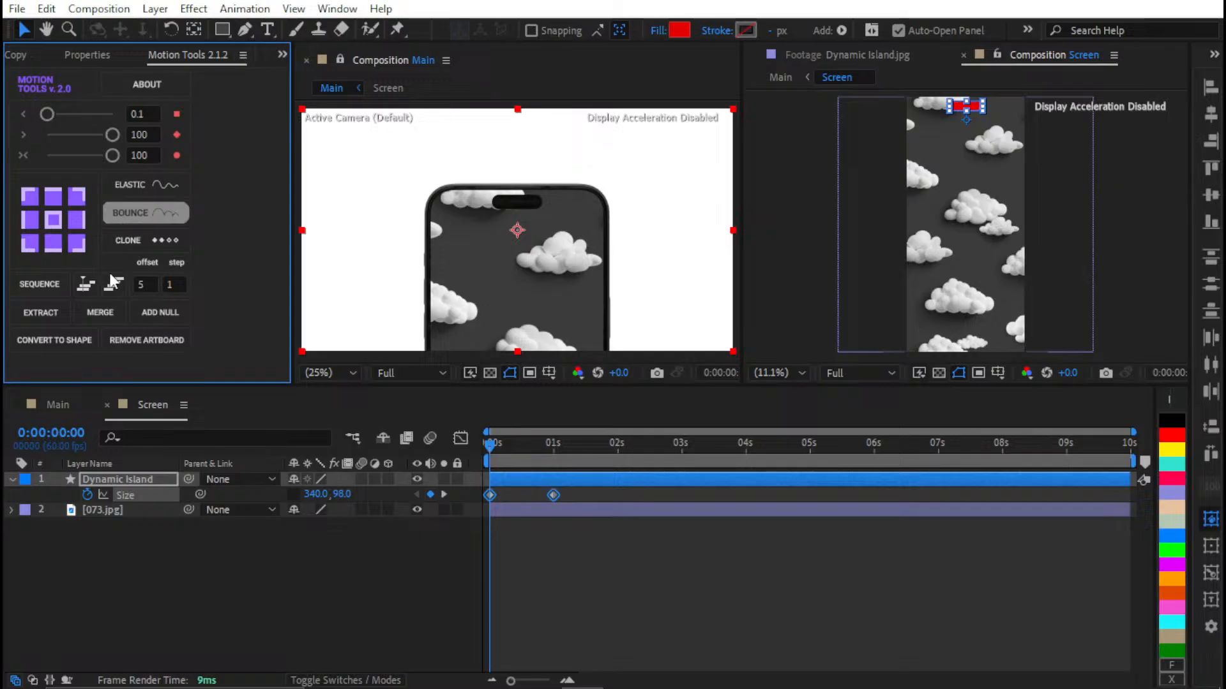
pyautogui.click(110, 133)
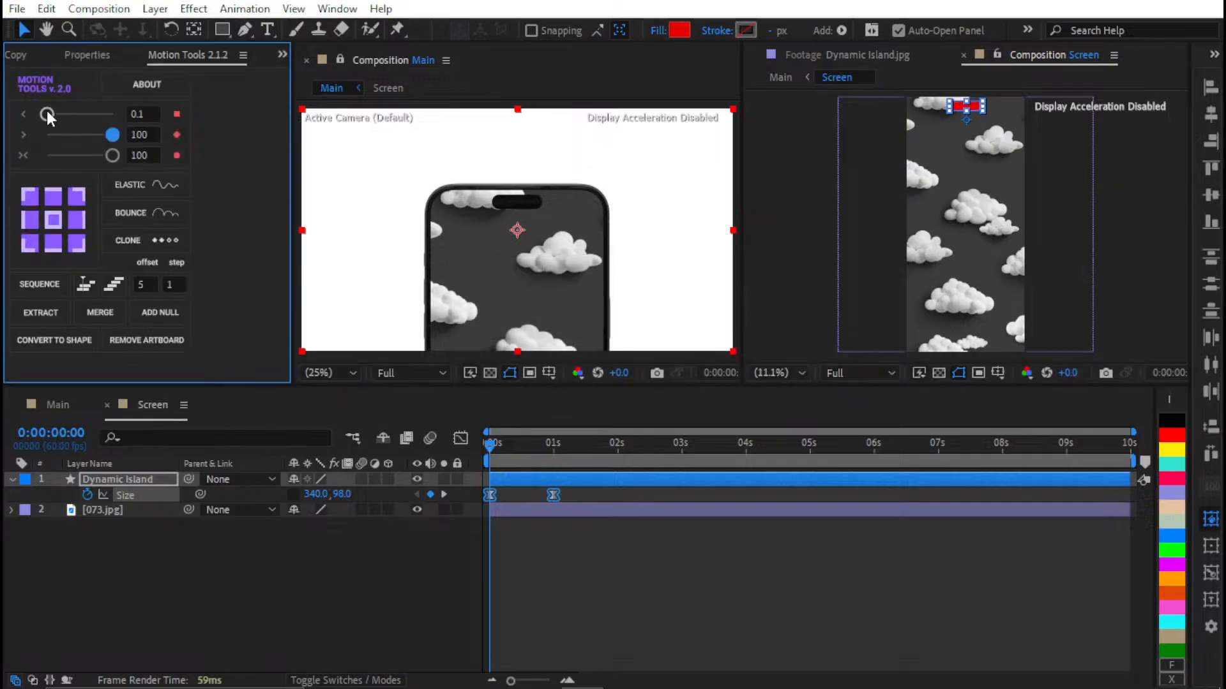
pyautogui.click(621, 610)
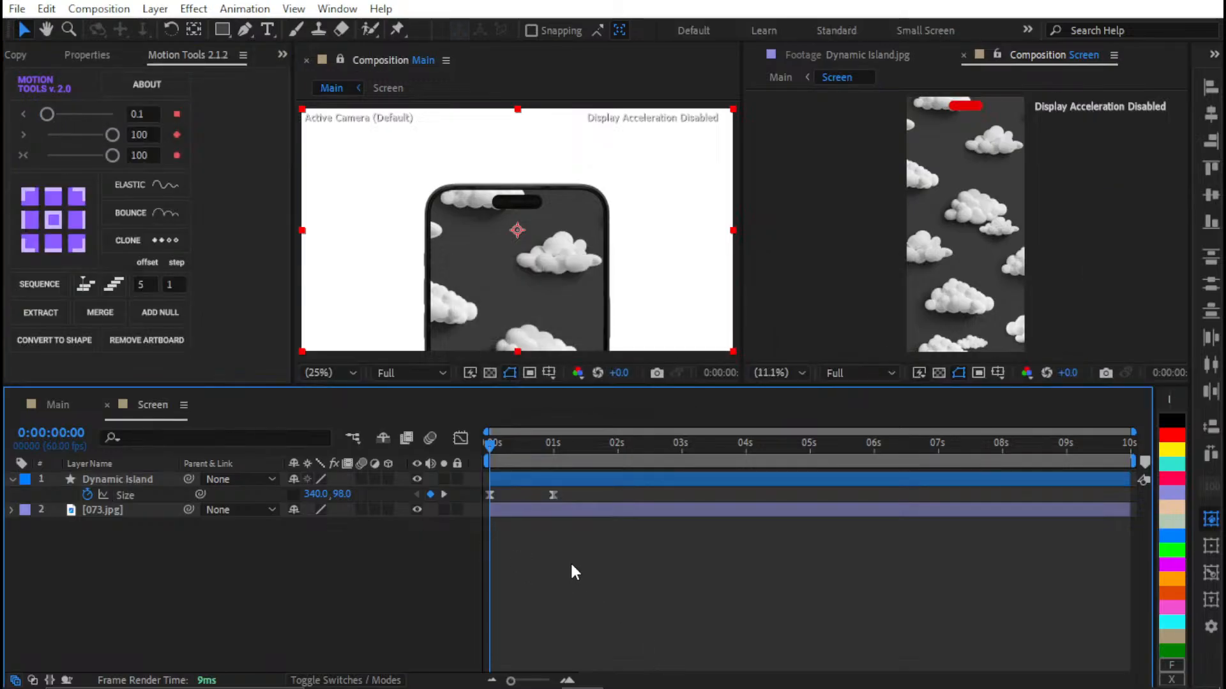
# Preview the eased expansion in the Screen composition and end its work area at 0:00:01:59
pyautogui.press('space')
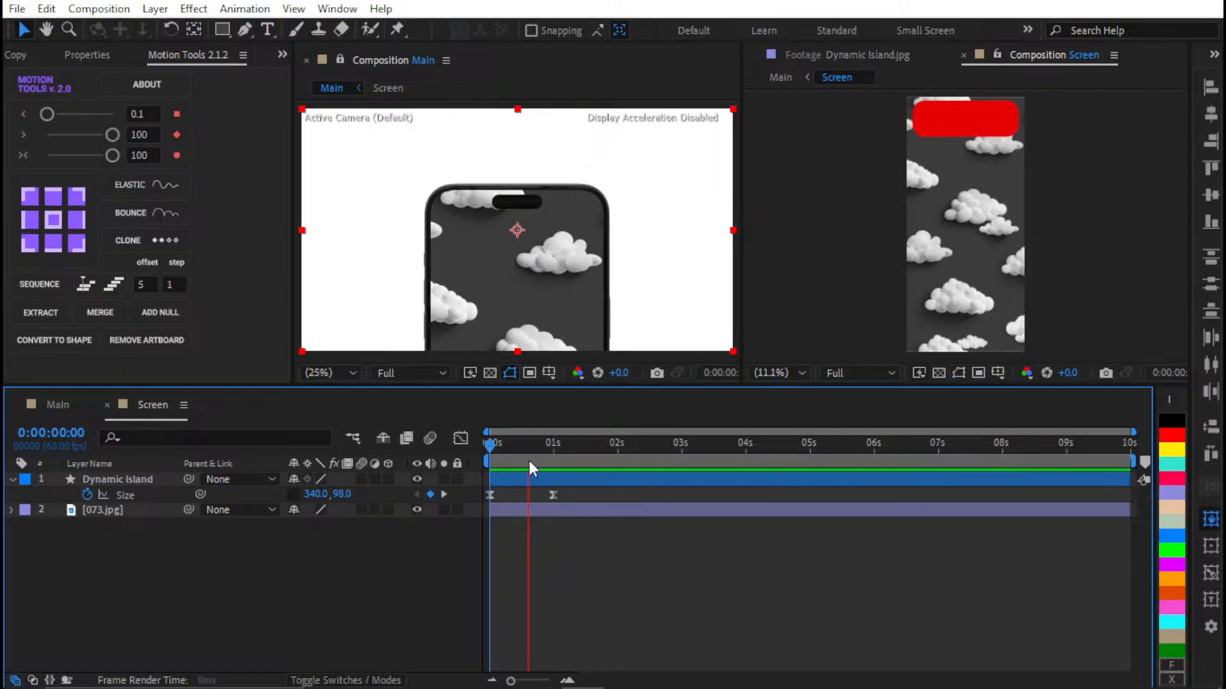
pyautogui.press('space')
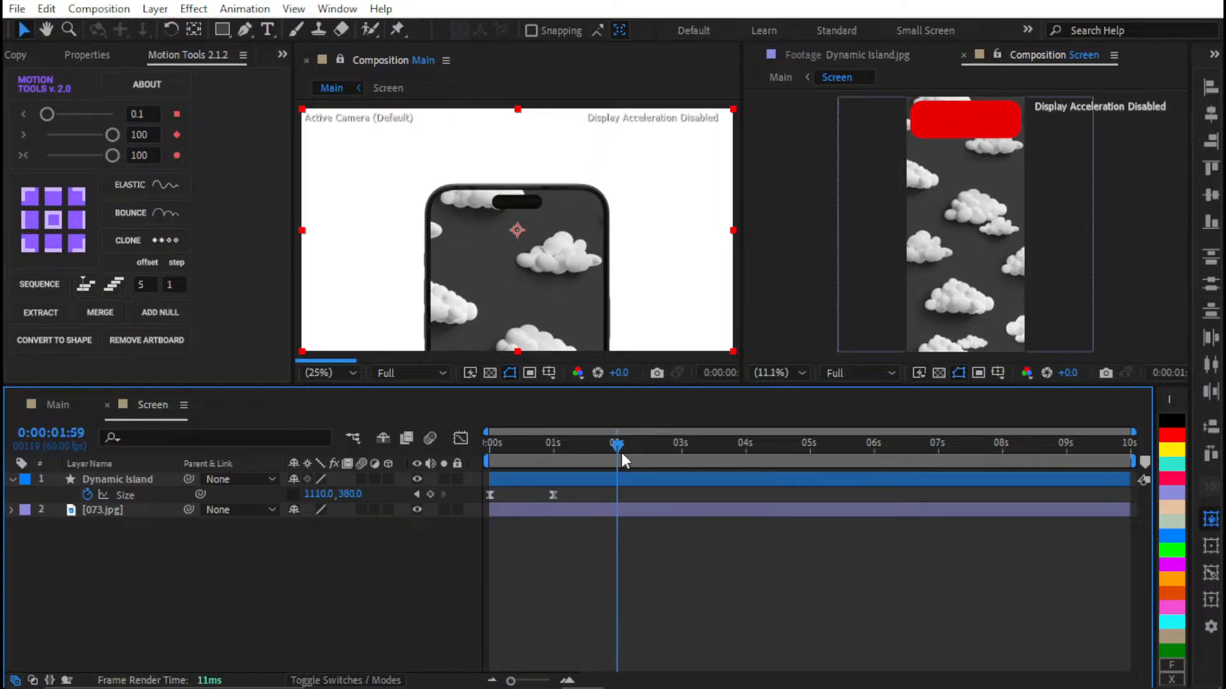
pyautogui.press('n')
# End the Main composition's work area at 0:00:02:03 and return to the first frame
pyautogui.click(58, 404)
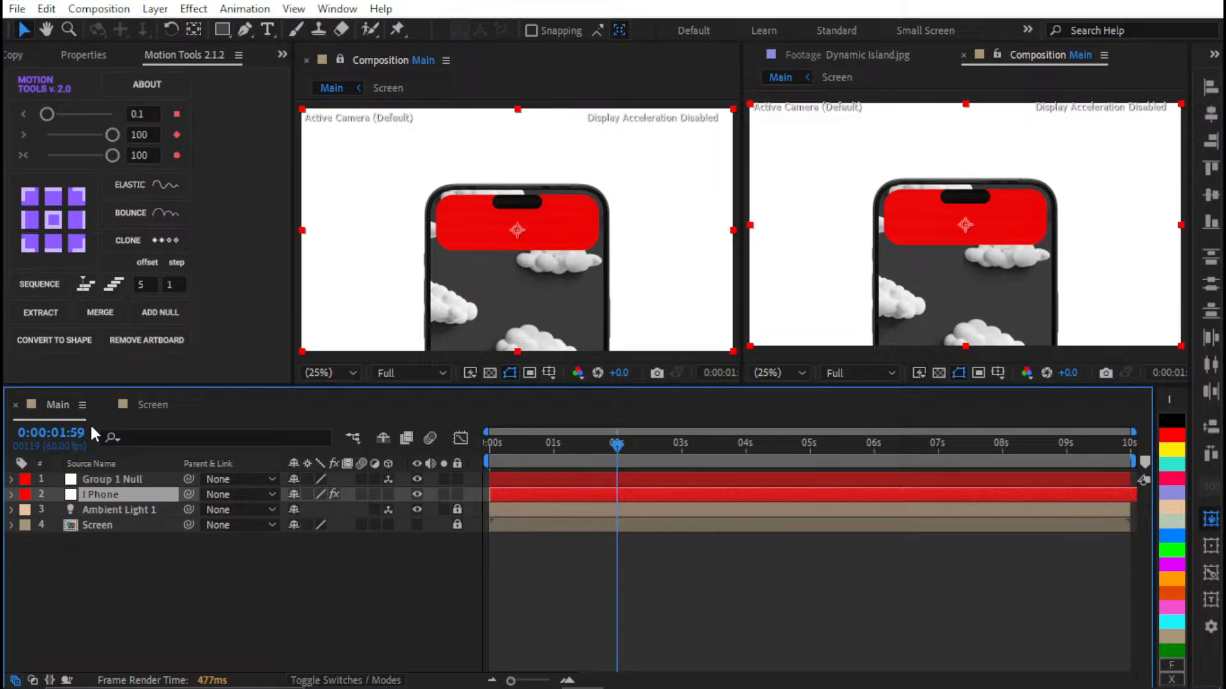
pyautogui.click(511, 630)
pyautogui.press('Home')
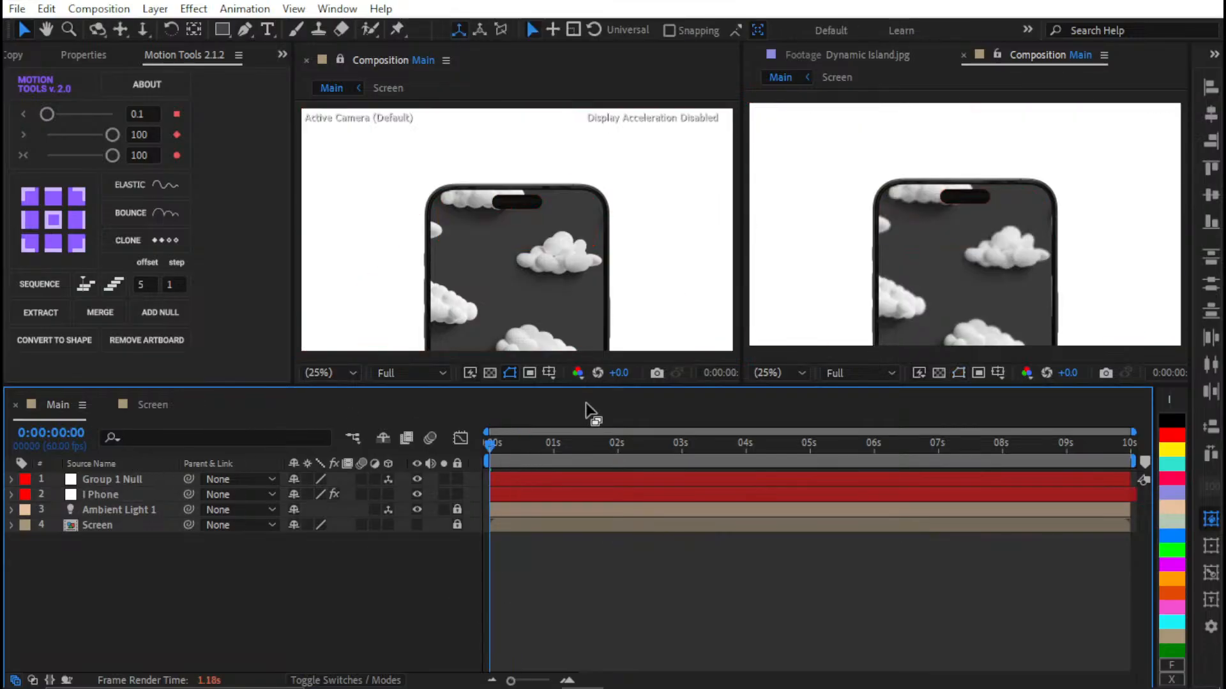
pyautogui.click(617, 444)
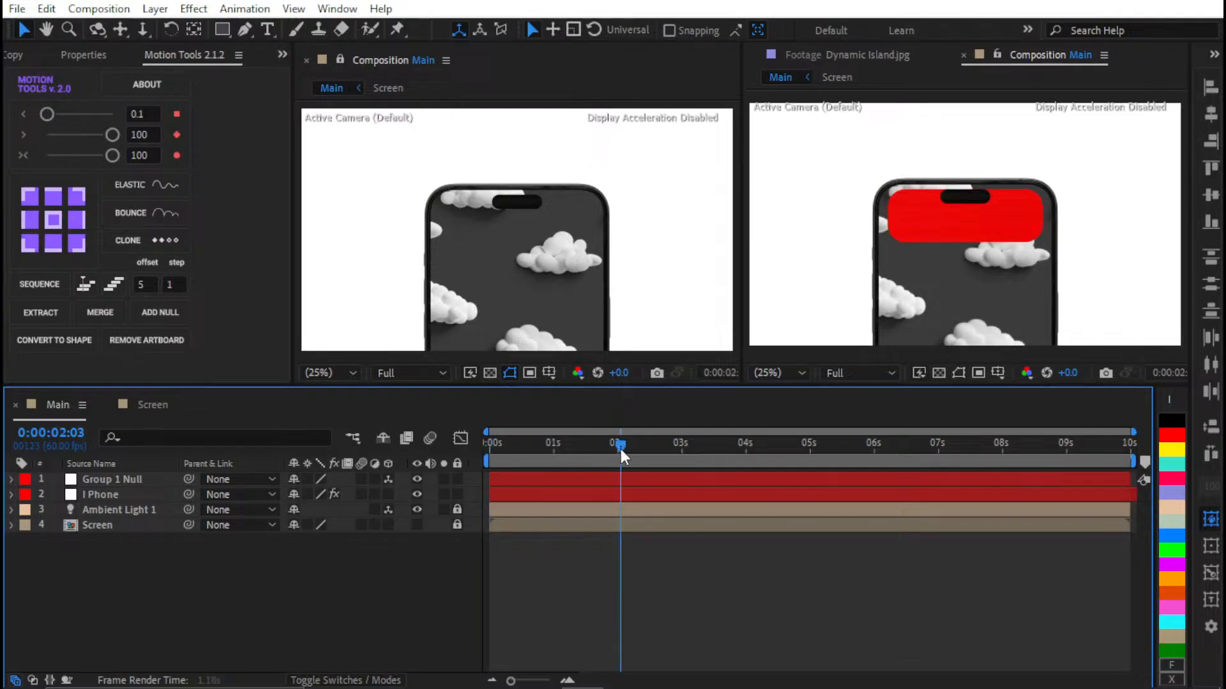
pyautogui.press('Home')
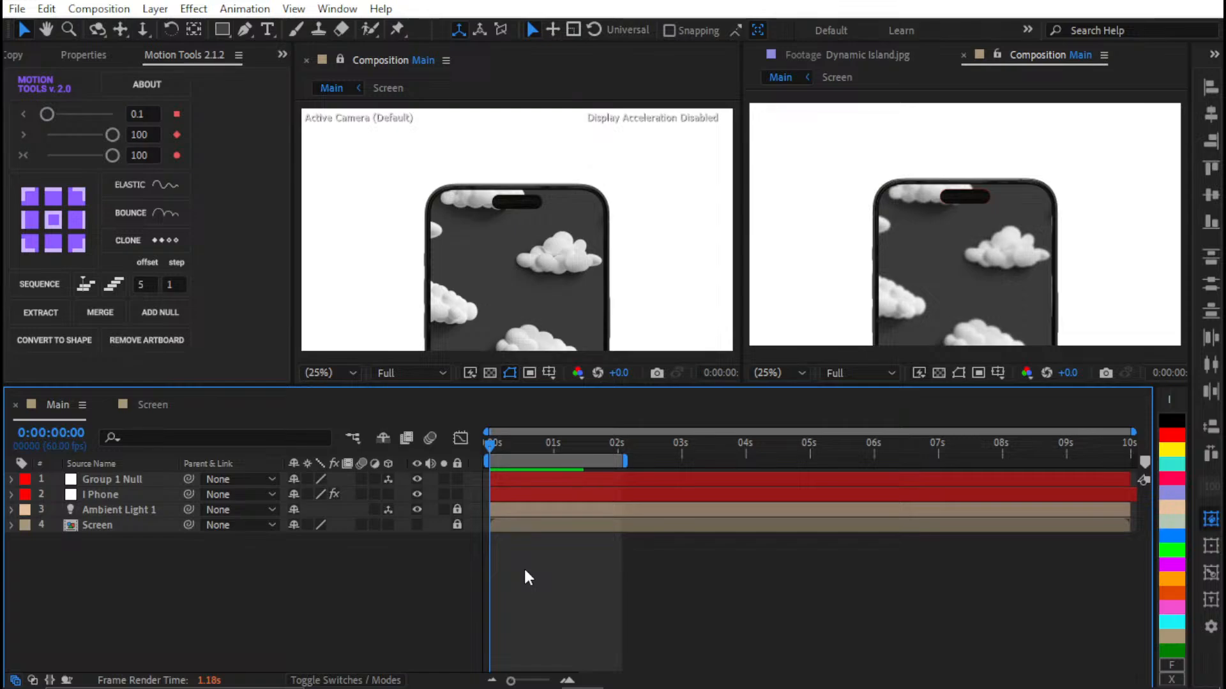
# Play the Dynamic Island expansion from the start in the Main composition
pyautogui.moveTo(875, 686)
pyautogui.press('space')
pyautogui.click(625, 335)
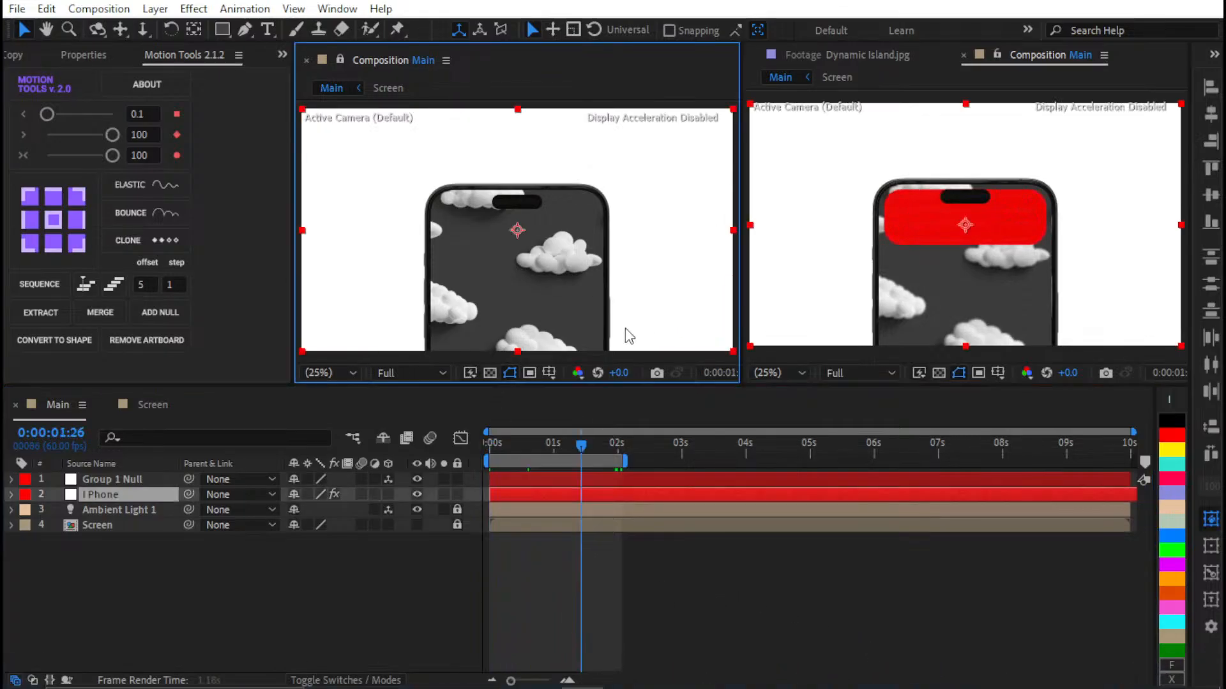
pyautogui.moveTo(580, 445); pyautogui.dragTo(431, 462)
pyautogui.press('space')
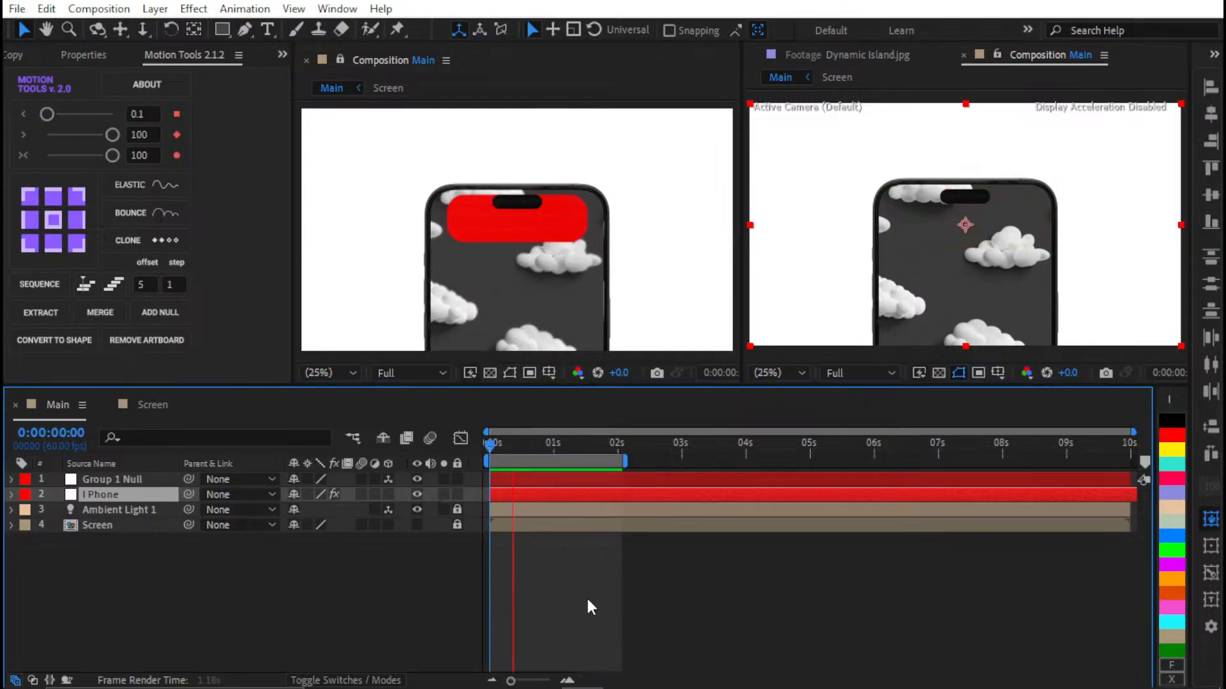
pyautogui.click(584, 583)
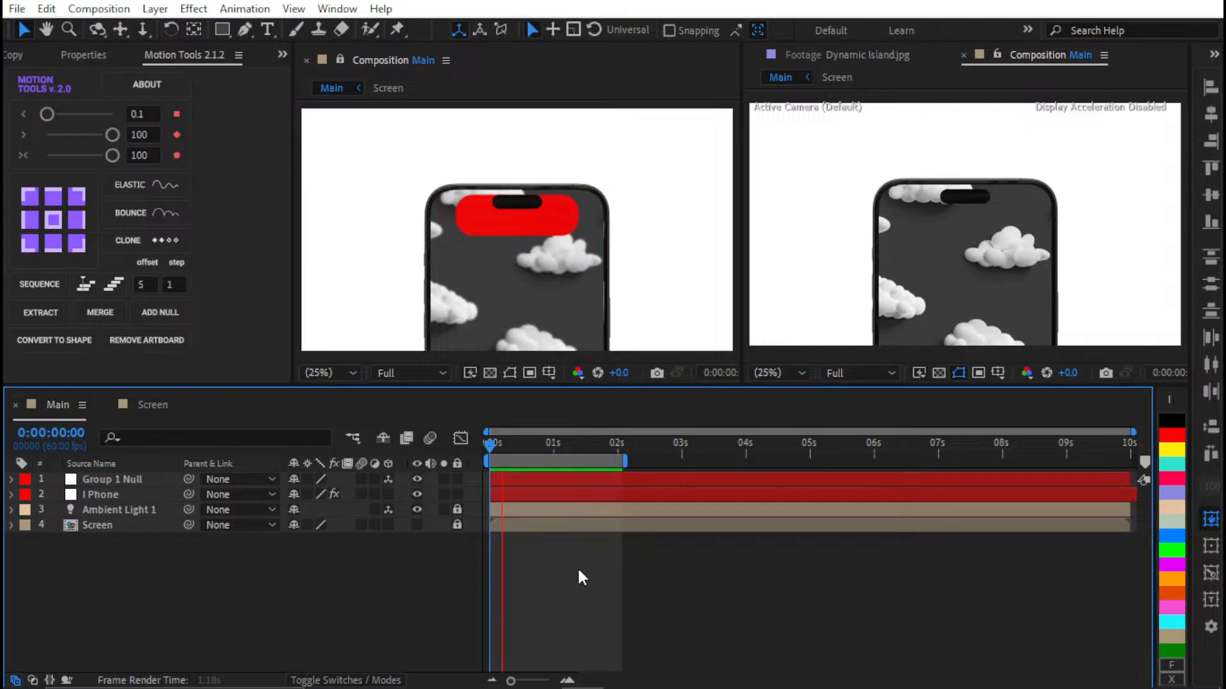
pyautogui.press('space')
# In the Screen composition, clone the two Size keyframes in reverse order starting at 0:00:02:00 with Motion Tools
pyautogui.click(154, 406)
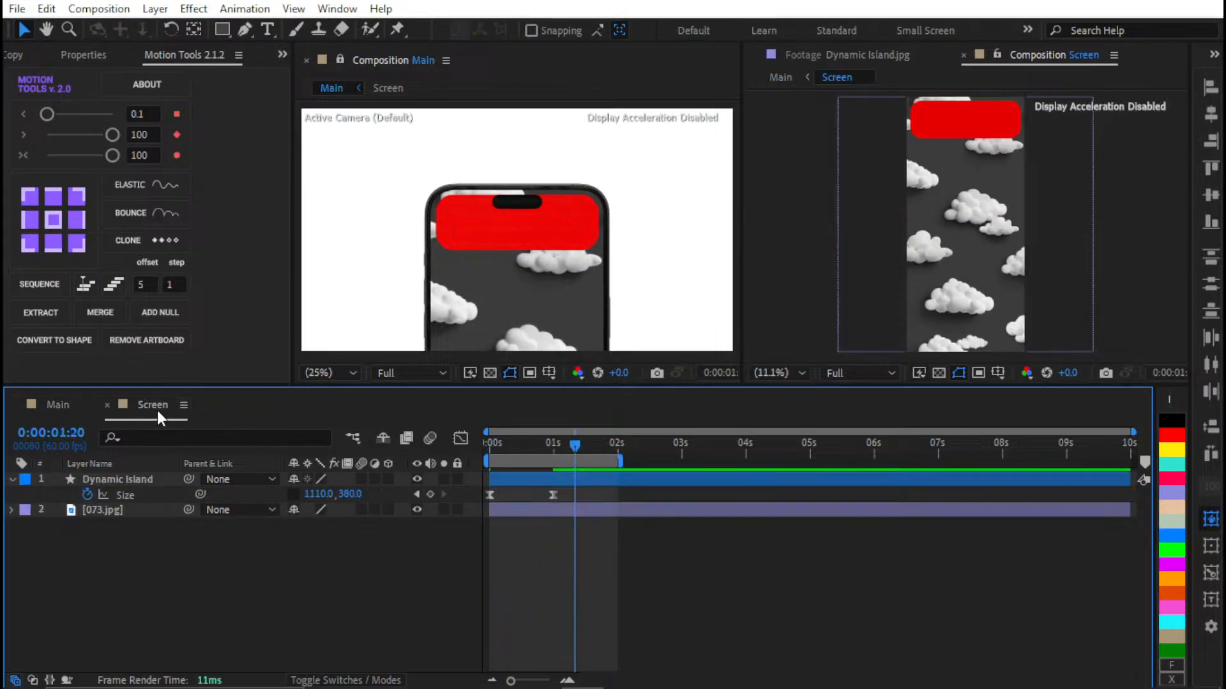
pyautogui.click(616, 447)
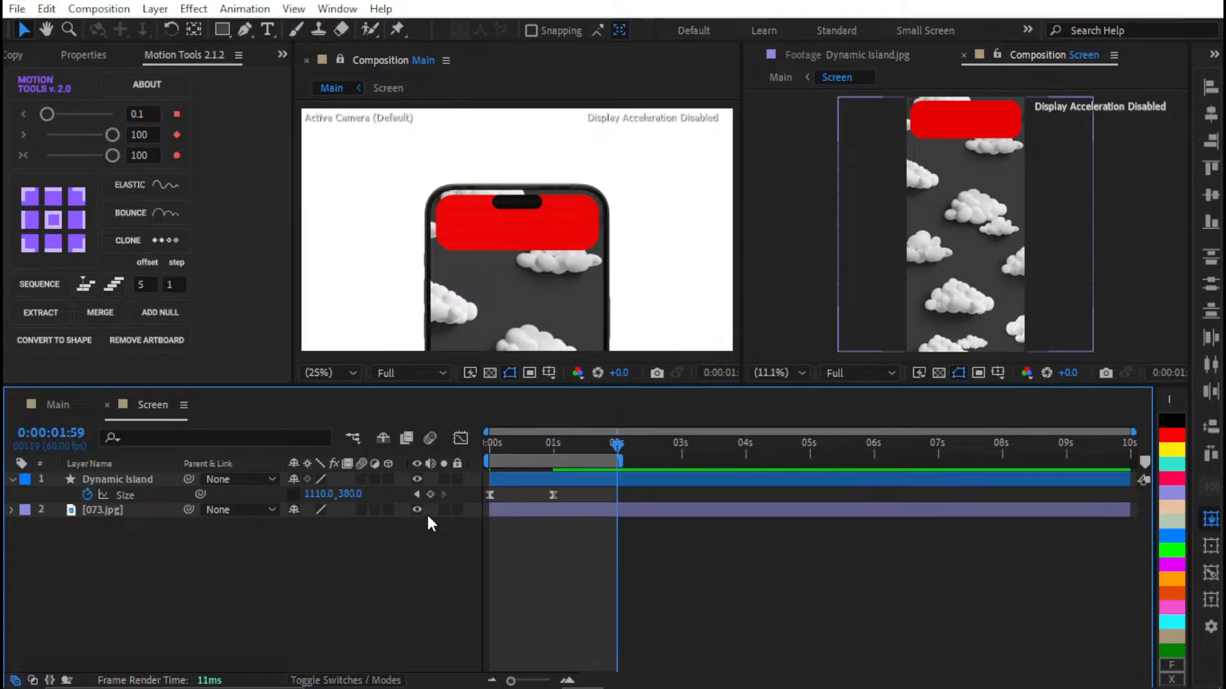
pyautogui.press('pagedown')
pyautogui.moveTo(570, 500); pyautogui.dragTo(467, 496)
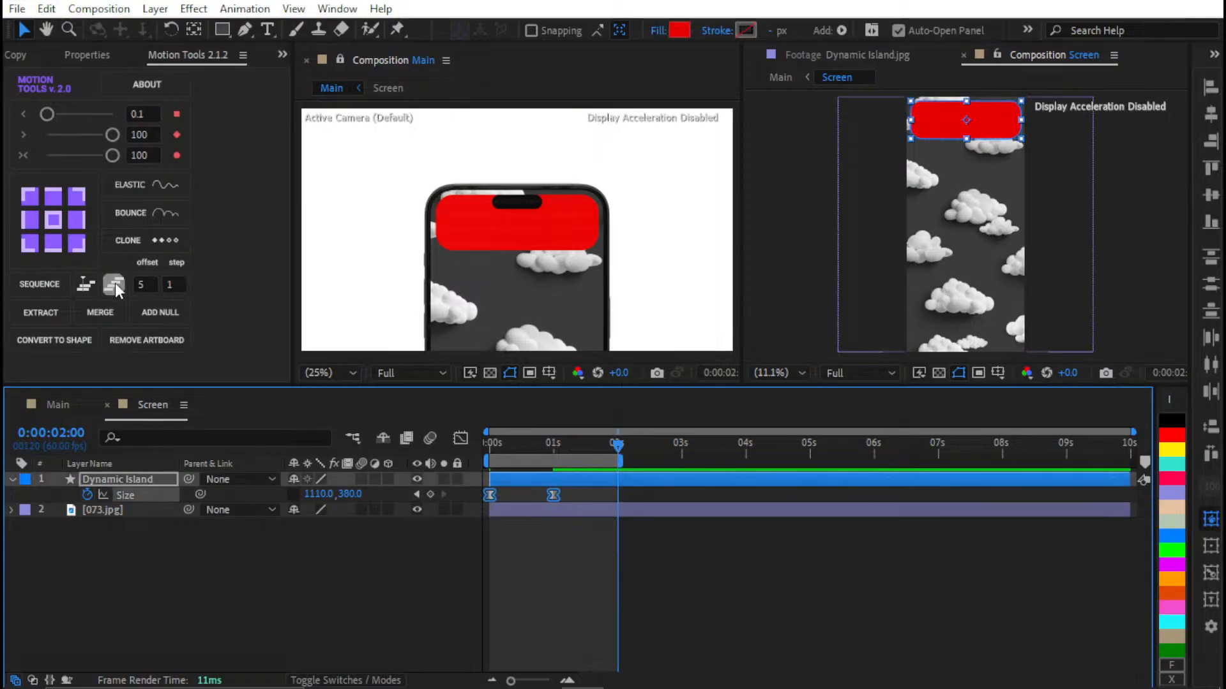
pyautogui.click(132, 239)
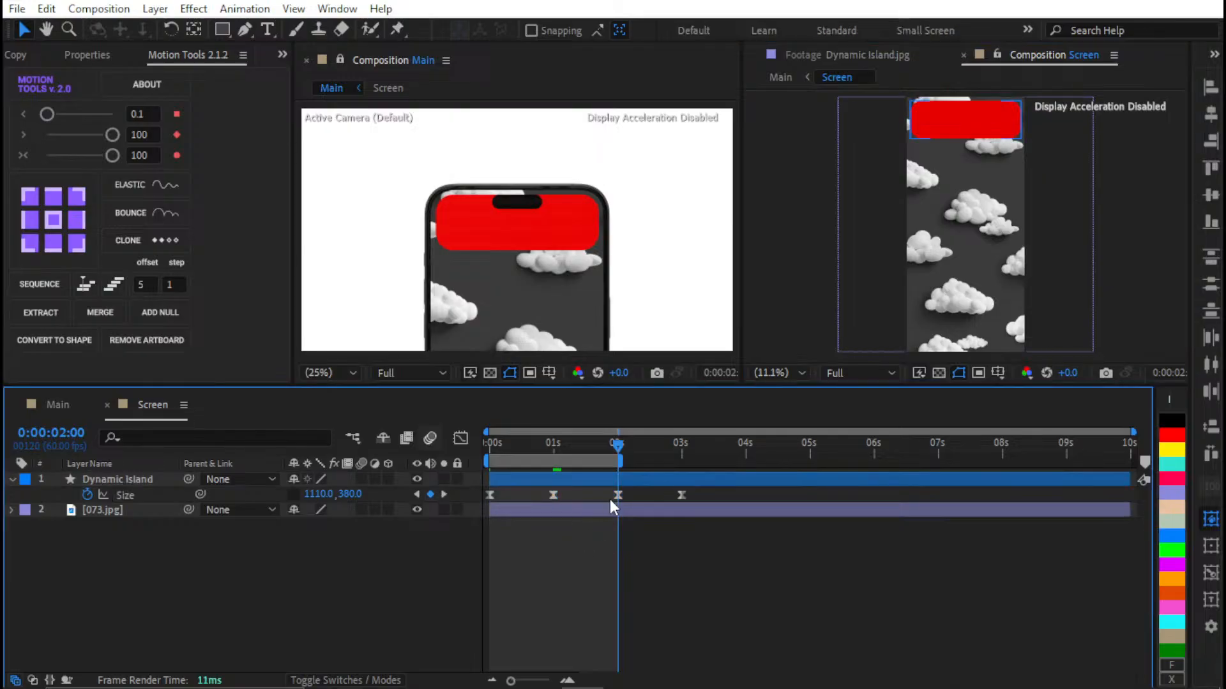
# Collapse the Dynamic Island layer's properties and end the Screen composition's work area at 0:00:03:30
pyautogui.click(684, 454)
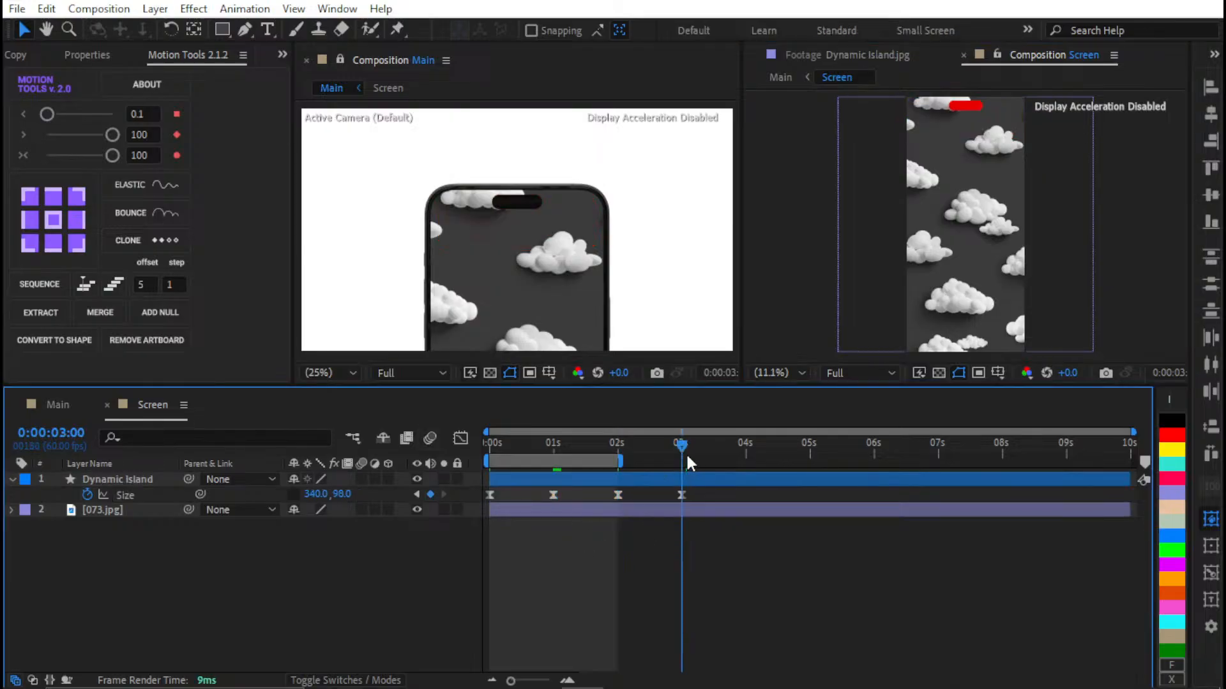
pyautogui.press('u')
pyautogui.hotkey('shift', 'pagedown')
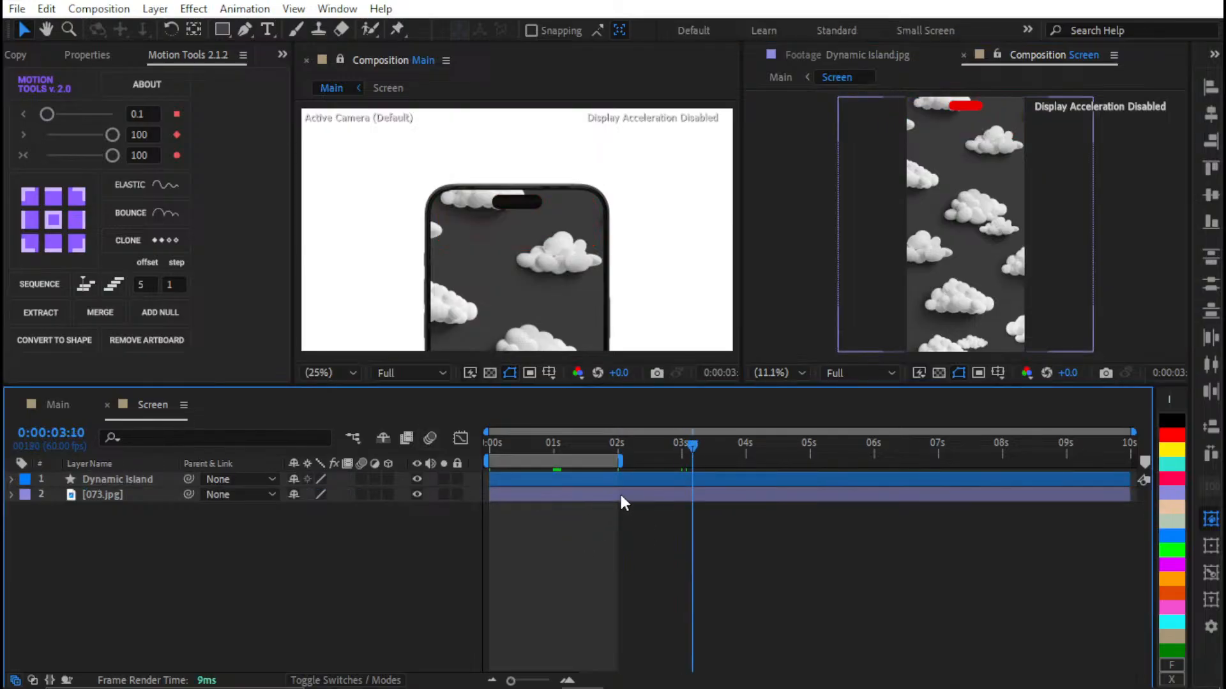
pyautogui.hotkey('shift', 'pagedown')
pyautogui.hotkey('shift', 'pagedown')
pyautogui.press('n')
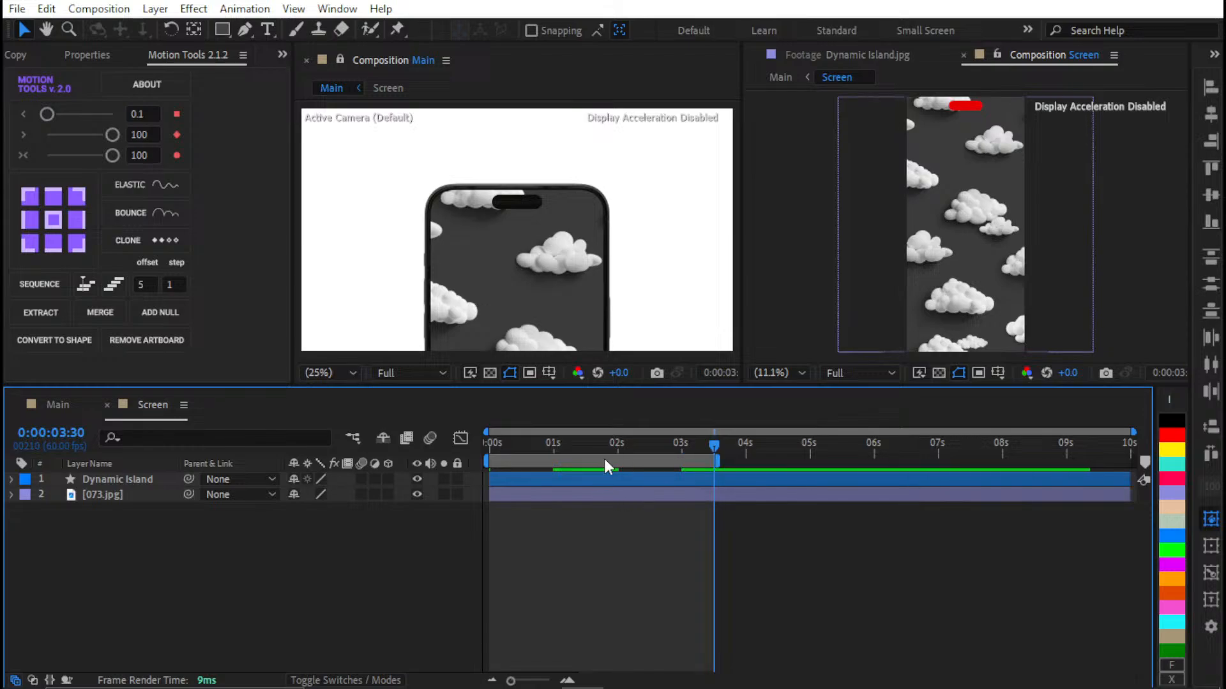
pyautogui.rightClick(603, 457)
pyautogui.click(562, 537)
# End the Main composition's work area at 0:00:03:30 and preview the island expanding and shrinking
pyautogui.click(75, 408)
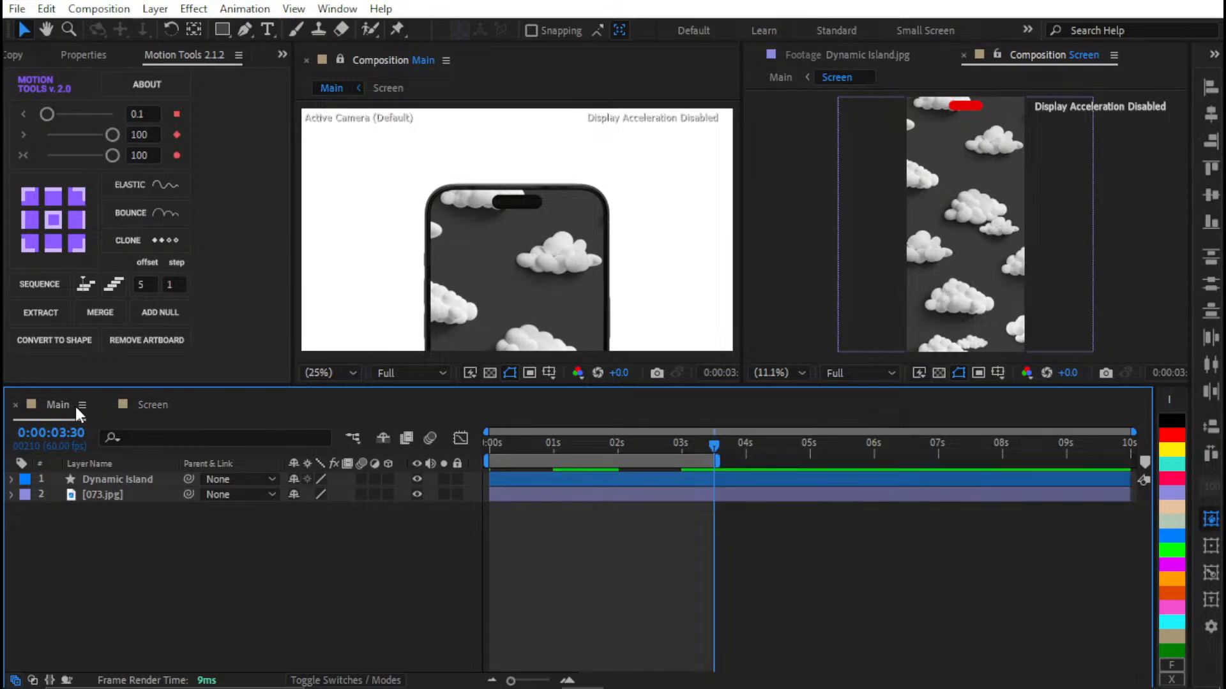
pyautogui.press('n')
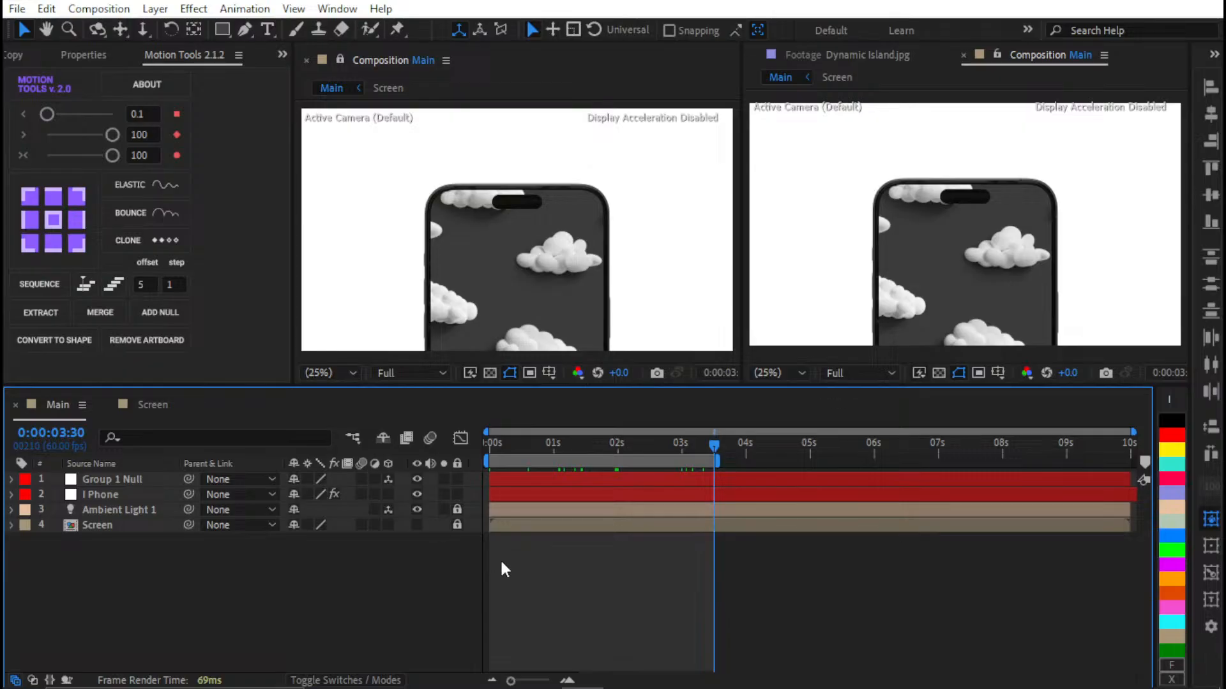
pyautogui.press('Home')
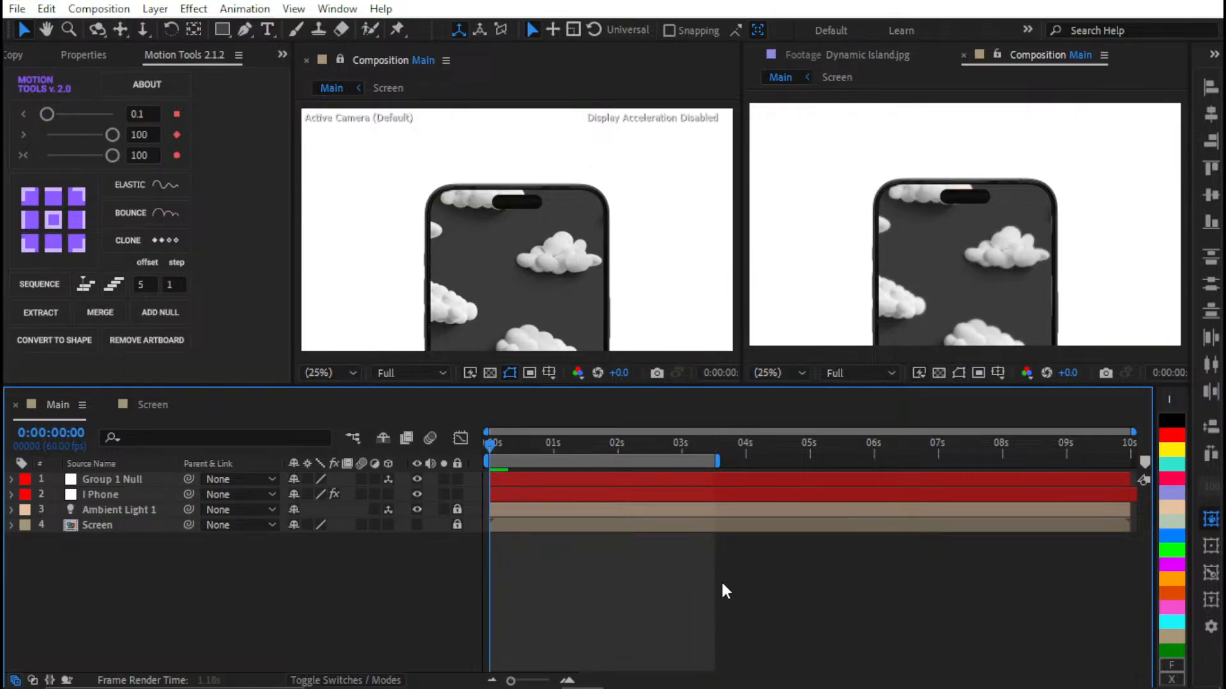
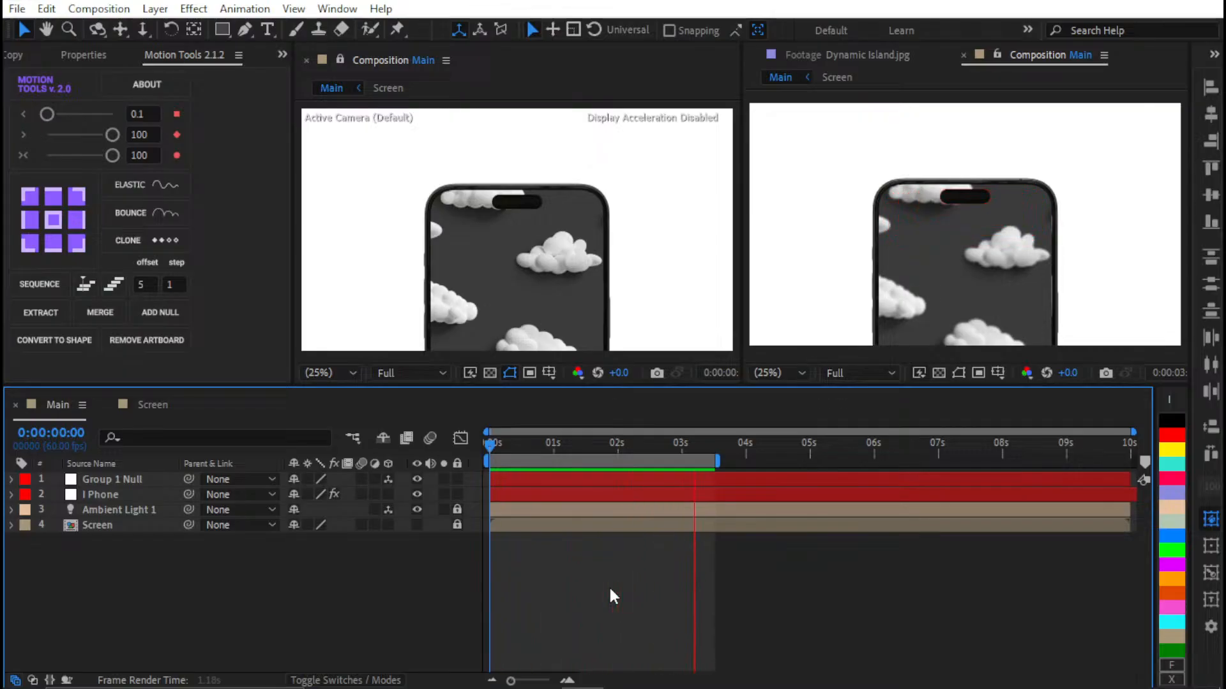
pyautogui.click(614, 579)
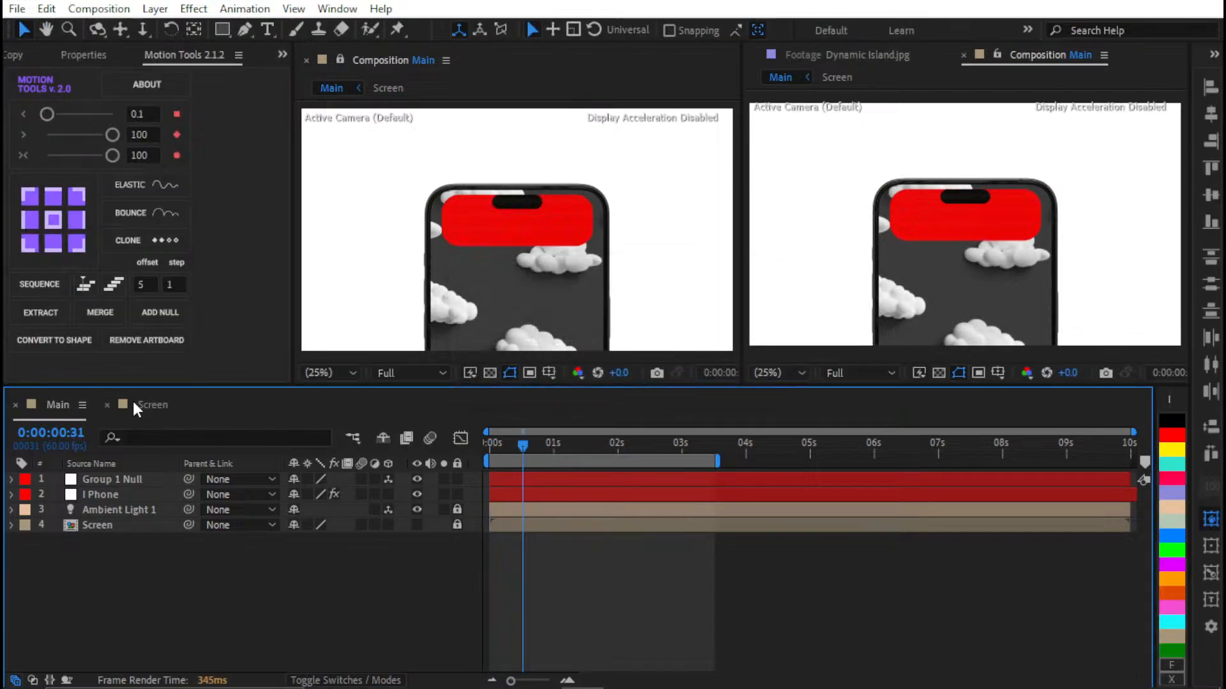
# Apply Easy Ease to the Size keyframes at 2 and 3 seconds in the Screen composition and view their curves in the Graph Editor
pyautogui.click(144, 404)
pyautogui.click(545, 480)
pyautogui.press('u')
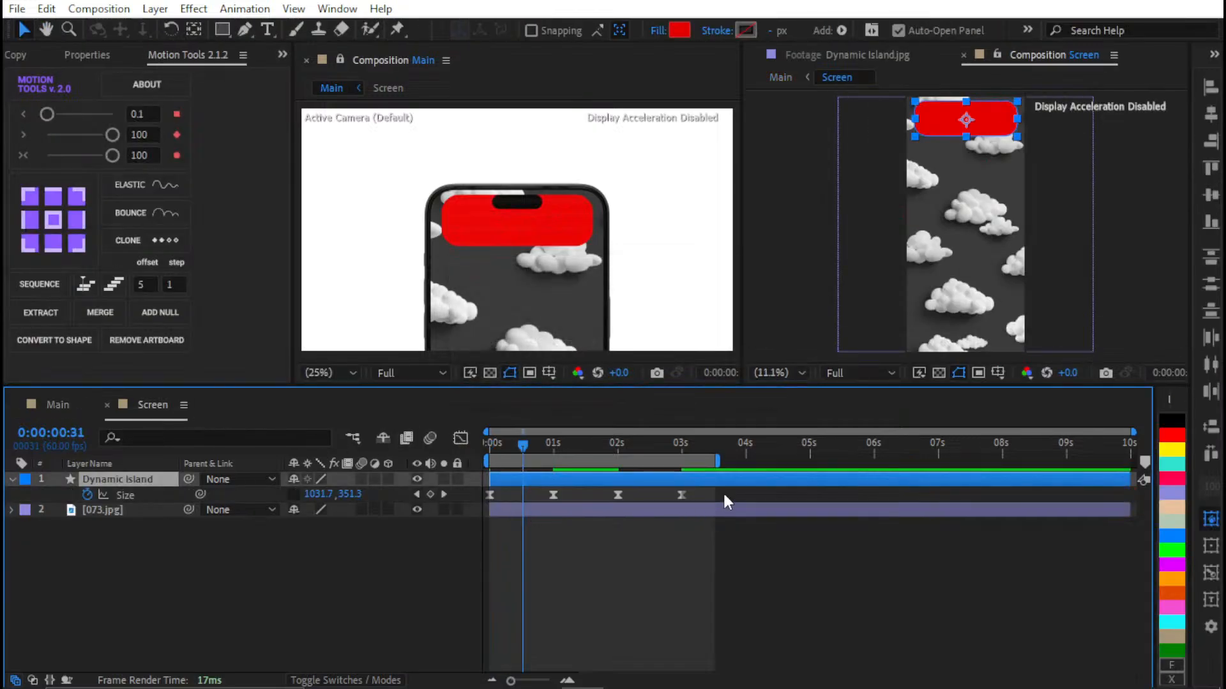
pyautogui.moveTo(724, 496); pyautogui.dragTo(598, 488)
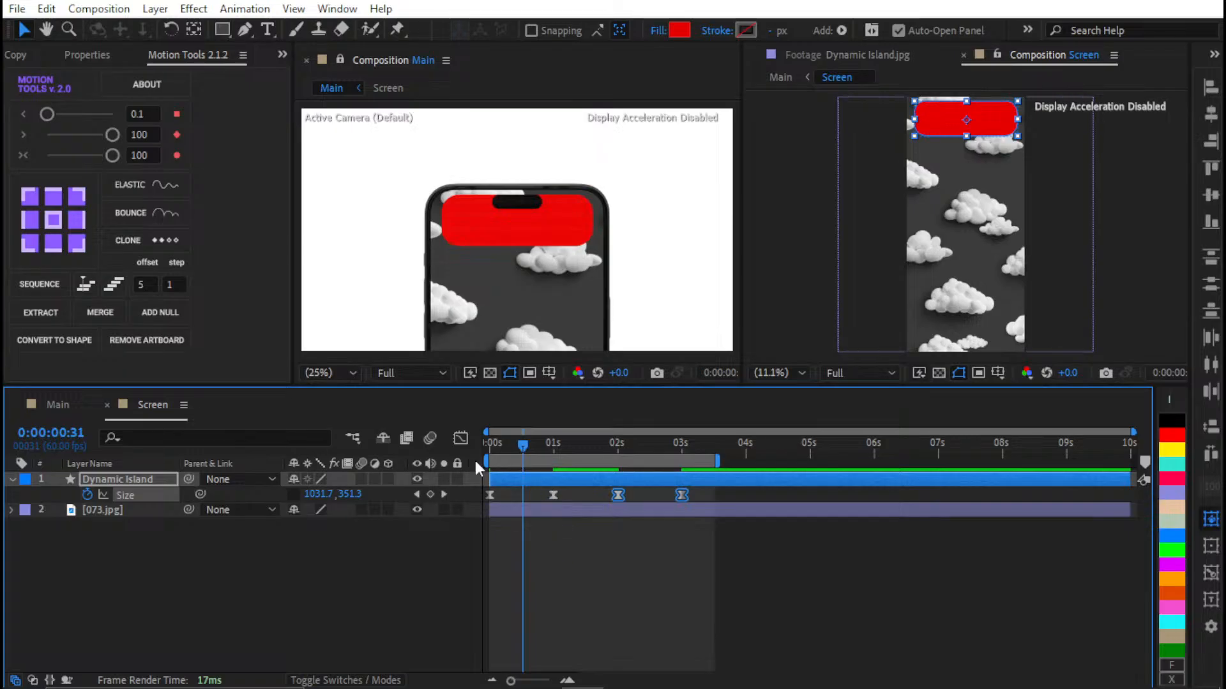
pyautogui.click(460, 439)
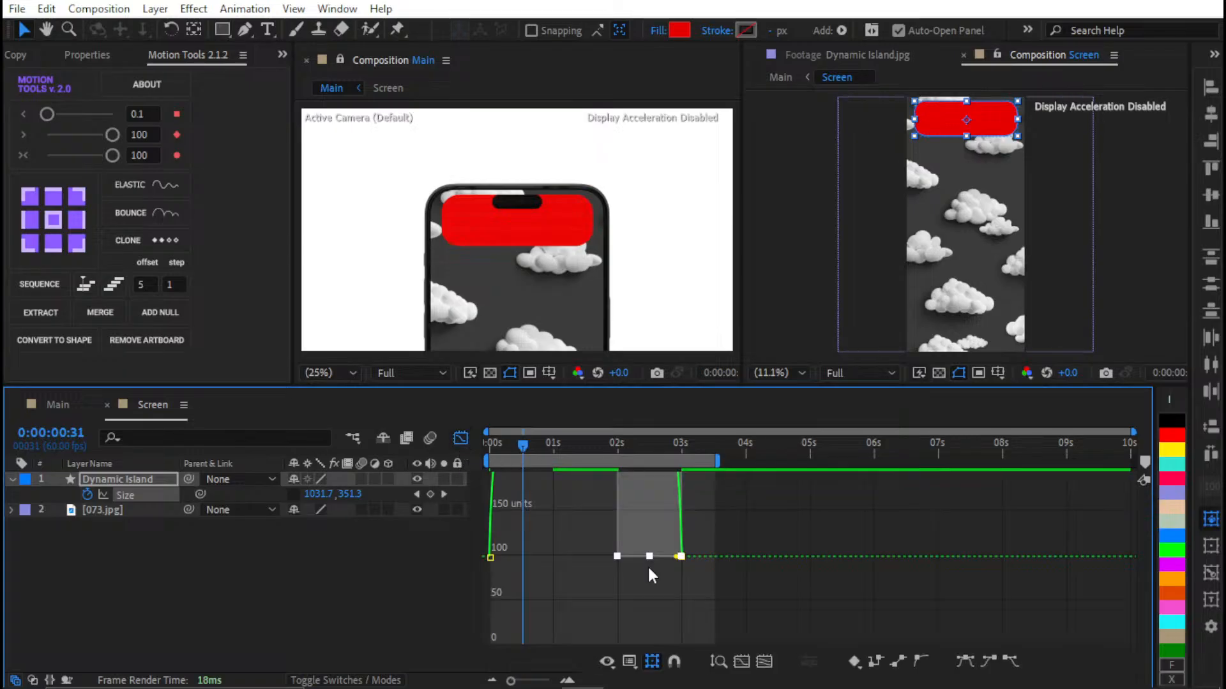
pyautogui.click(743, 661)
pyautogui.click(763, 663)
pyautogui.press('F9')
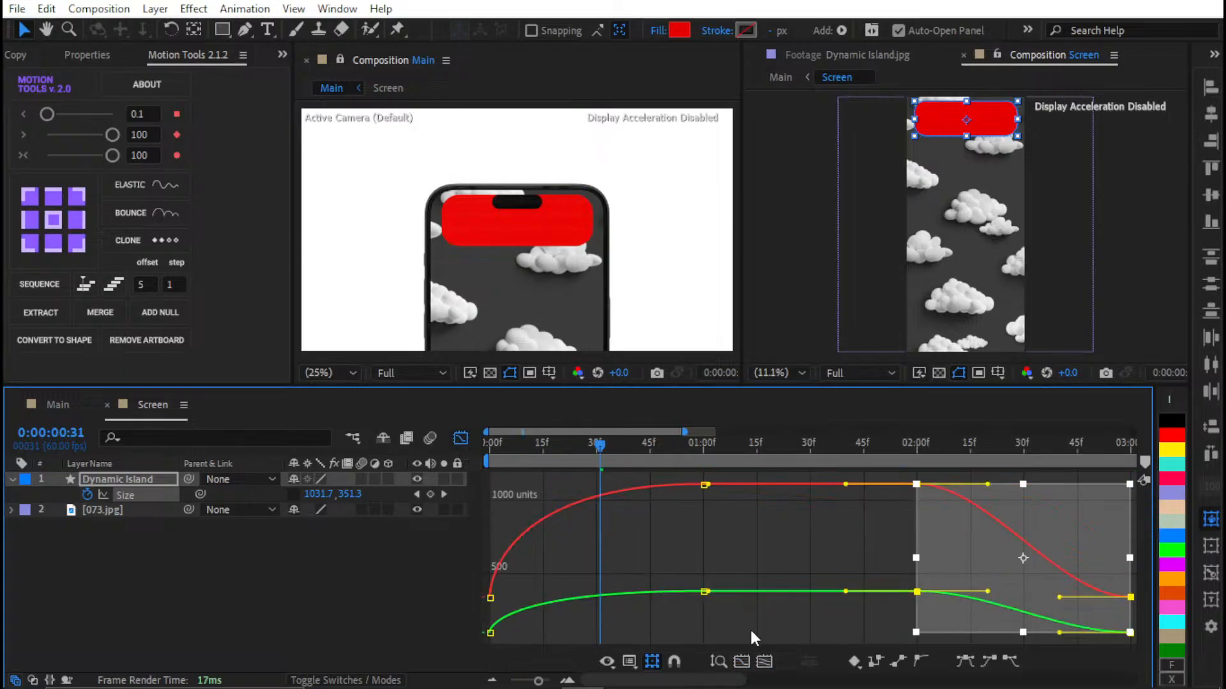
pyautogui.press('-')
pyautogui.click(941, 543)
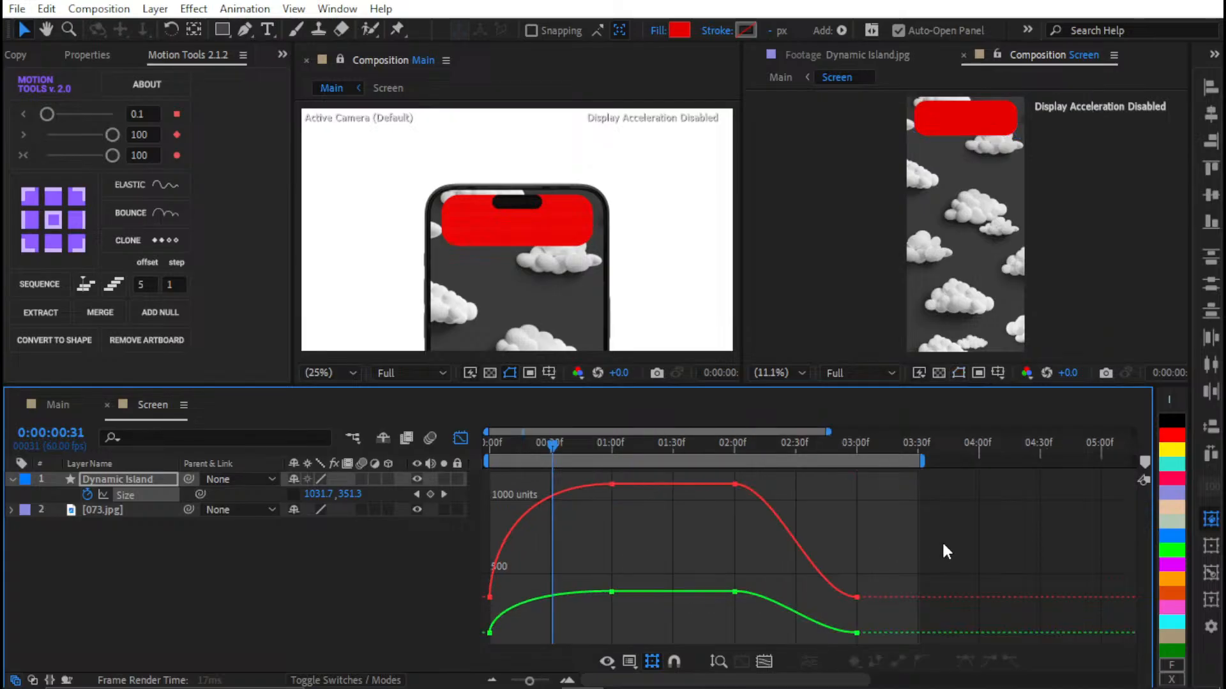
# Preview the smoothed shrinking motion in the Screen composition and in Main
pyautogui.press('space')
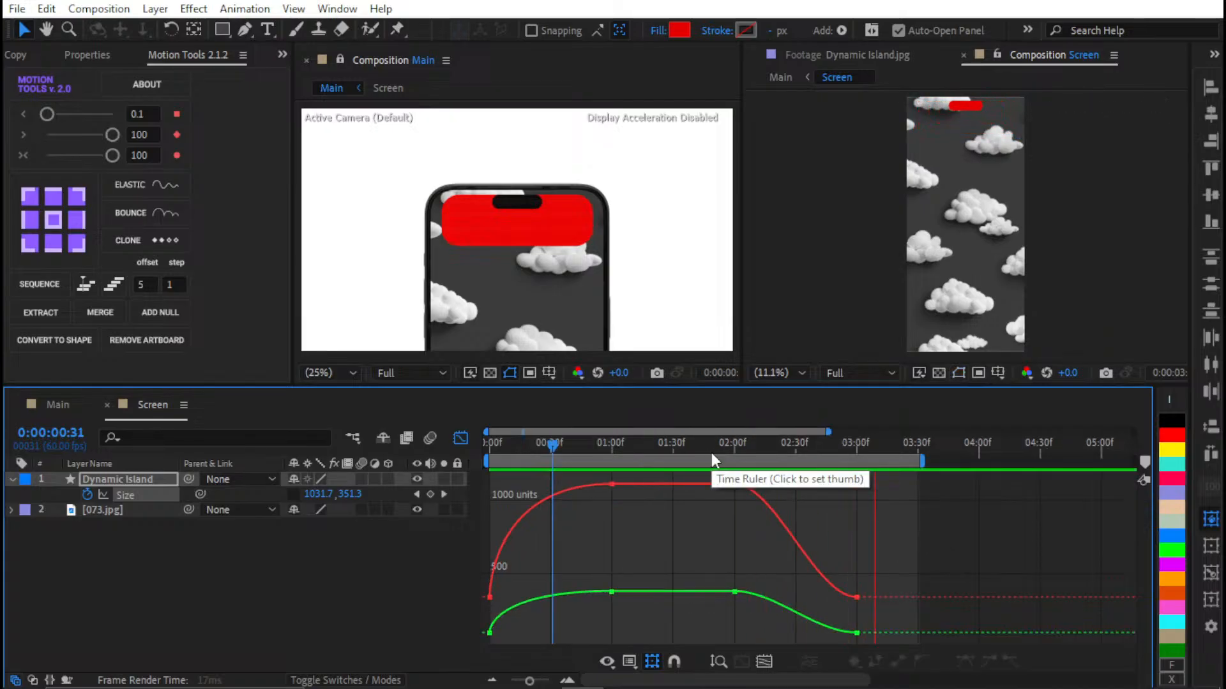
pyautogui.click(99, 405)
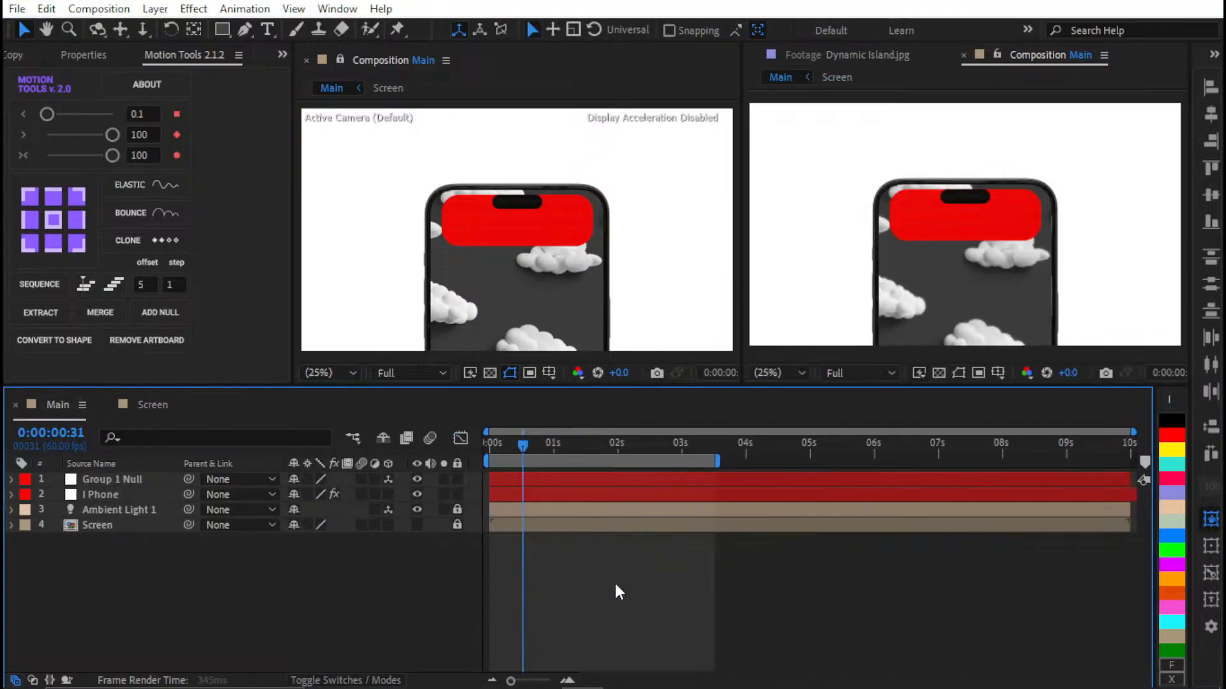
pyautogui.press('space')
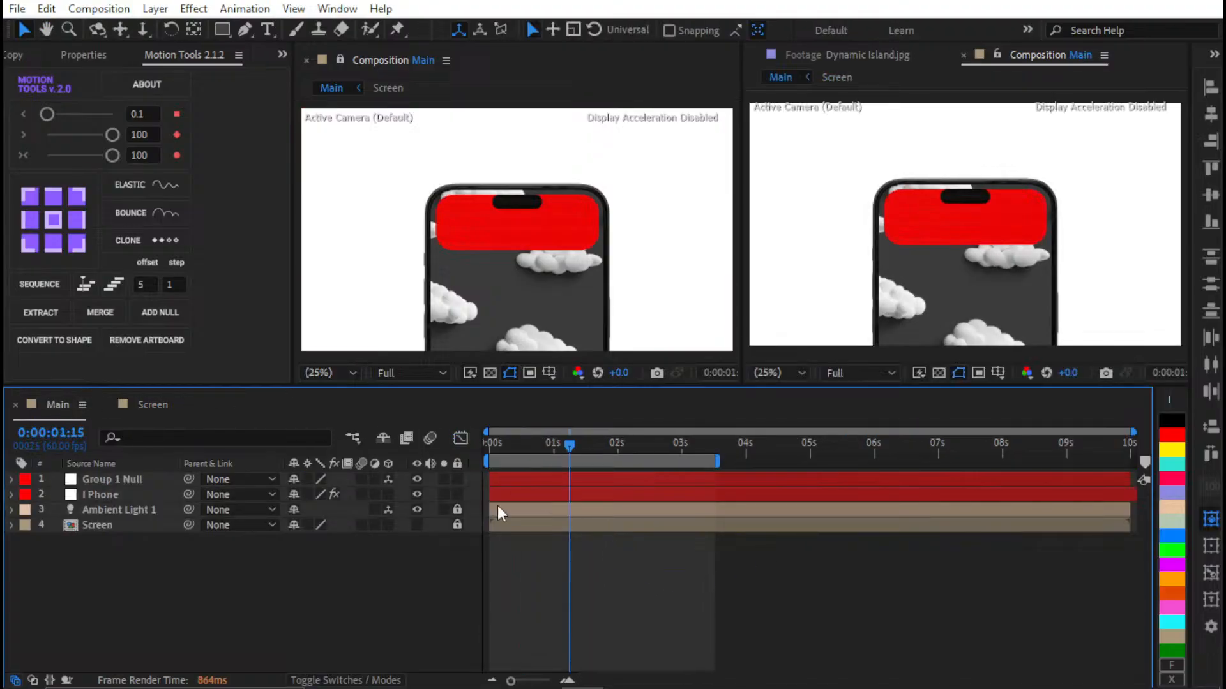
# Lock the second viewer to the Screen composition and play the animation in the Main timeline
pyautogui.click(174, 404)
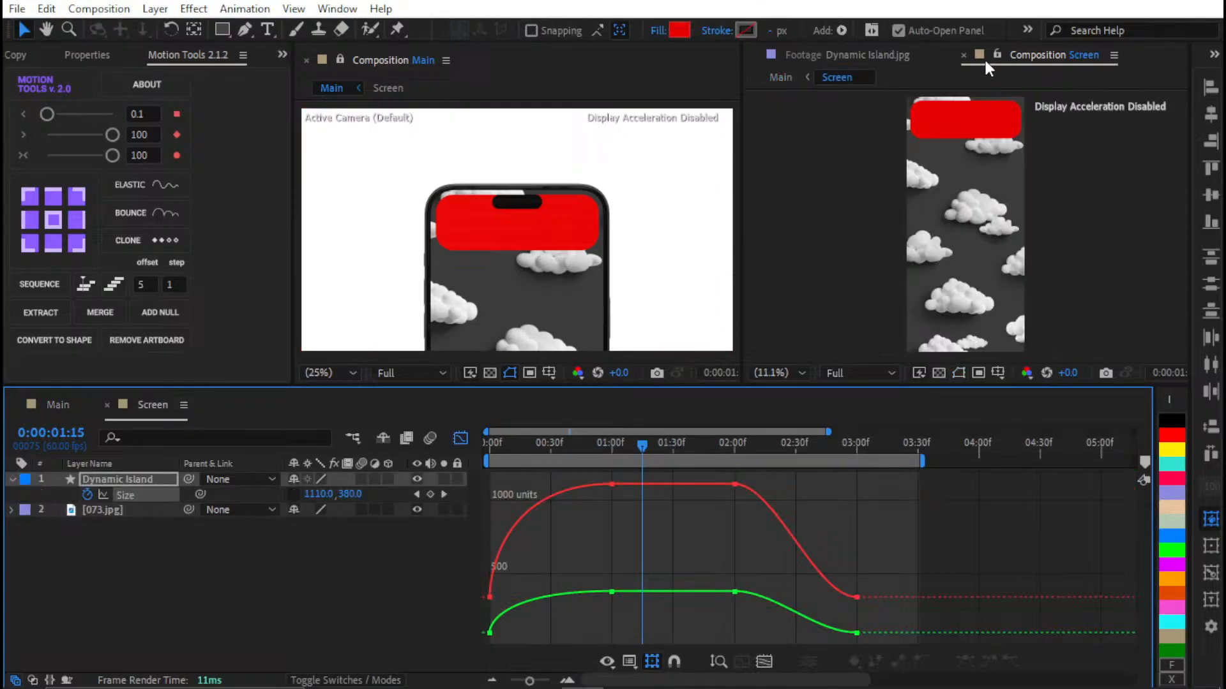
pyautogui.click(59, 404)
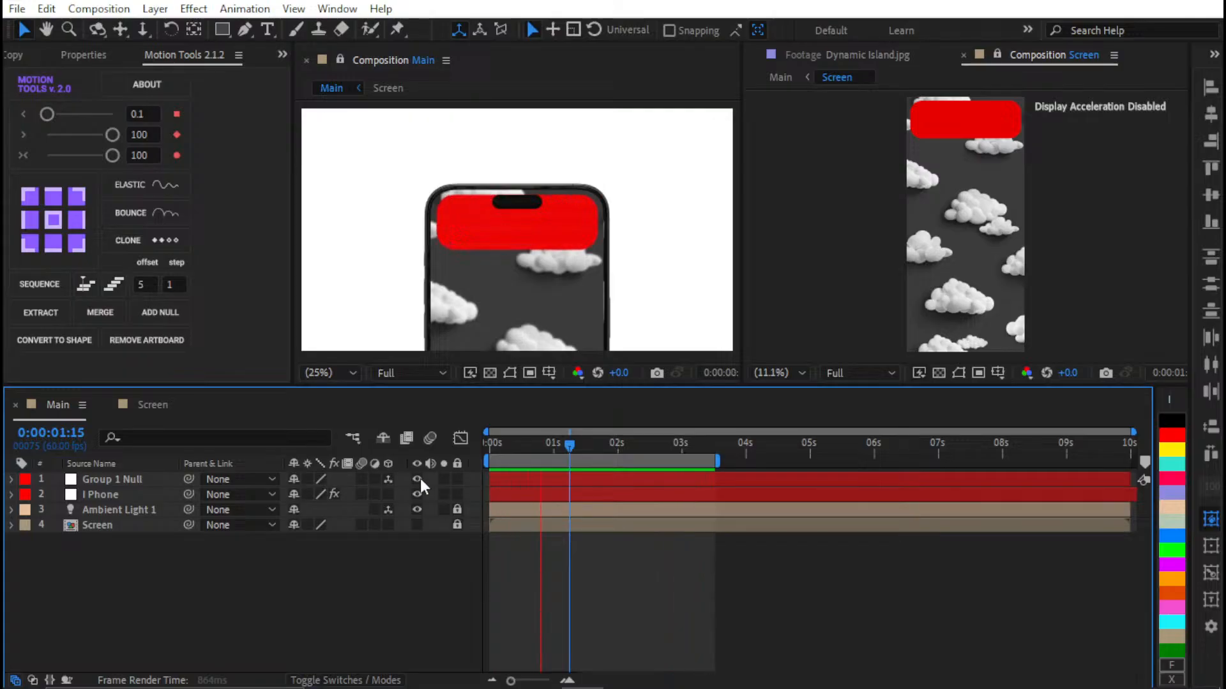
# Select the Size keyframes at 2 and 3 seconds in the Screen composition's Graph Editor and set their outgoing Motion Tools ease to 80
pyautogui.press('space')
pyautogui.click(151, 406)
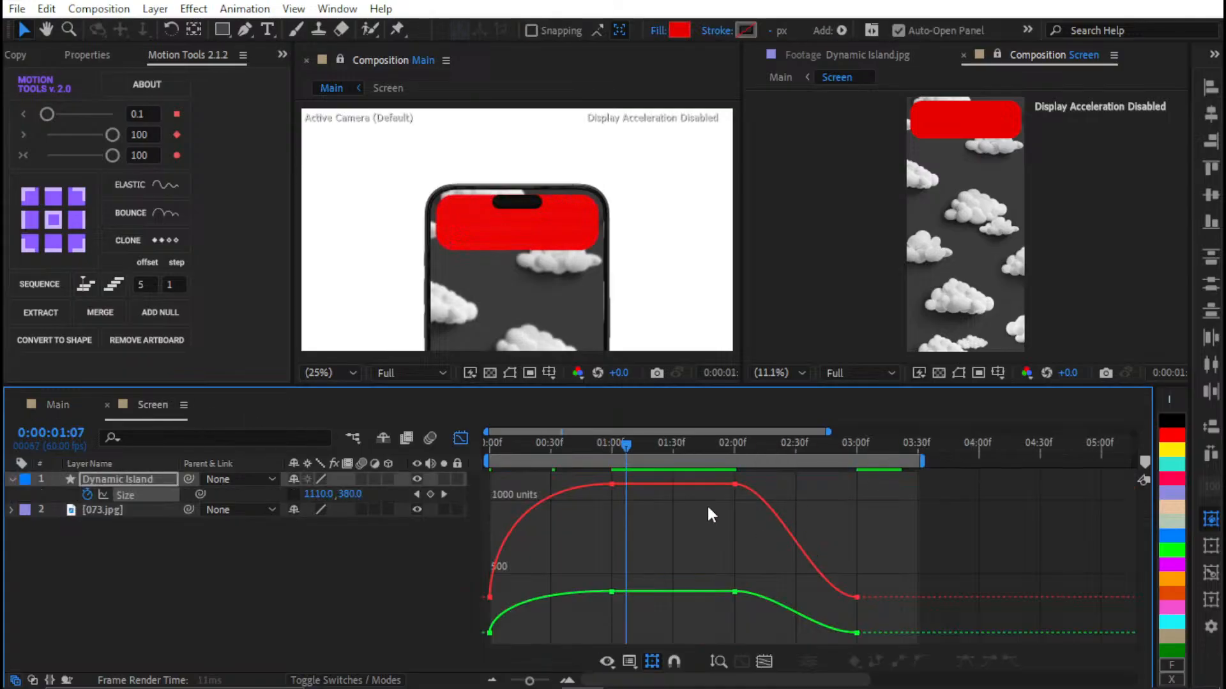
pyautogui.press('-')
pyautogui.click(467, 438)
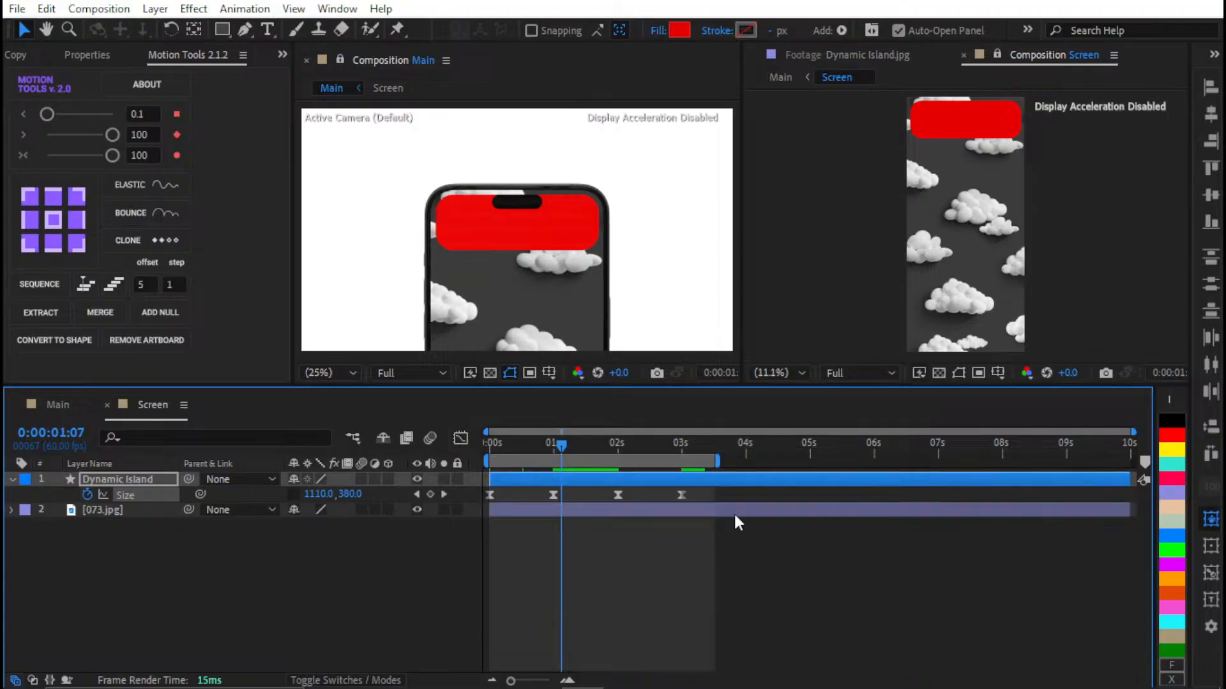
pyautogui.moveTo(736, 502); pyautogui.dragTo(605, 492)
pyautogui.click(462, 439)
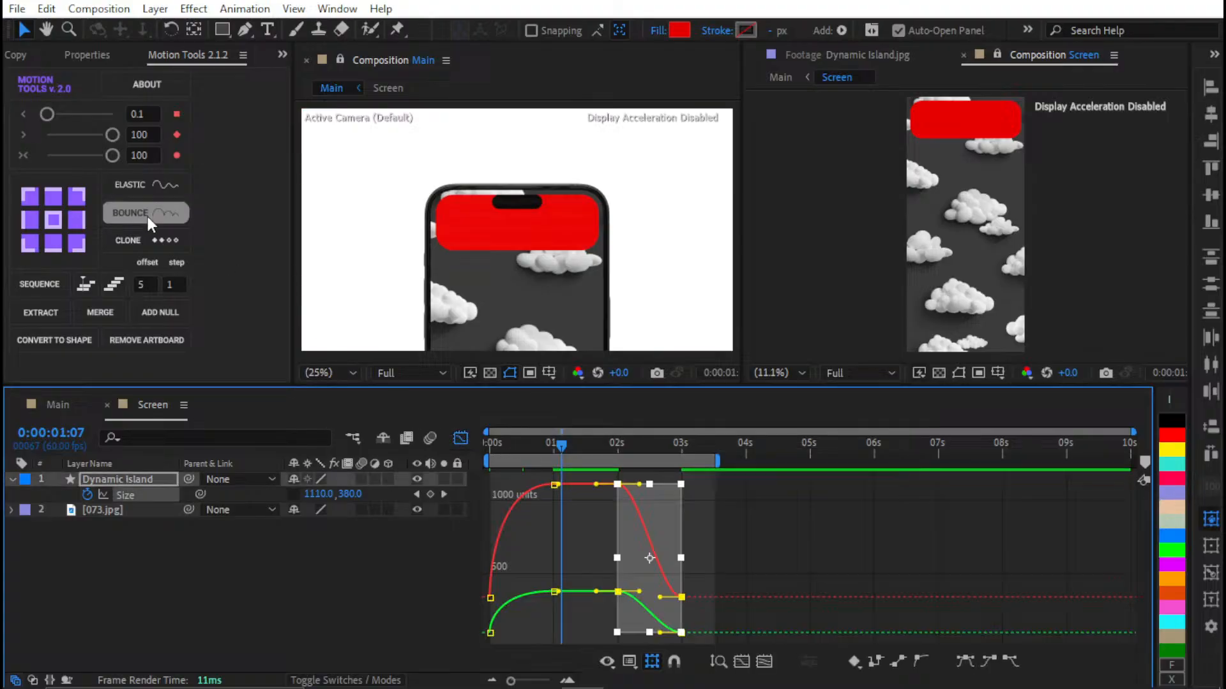
pyautogui.click(93, 114)
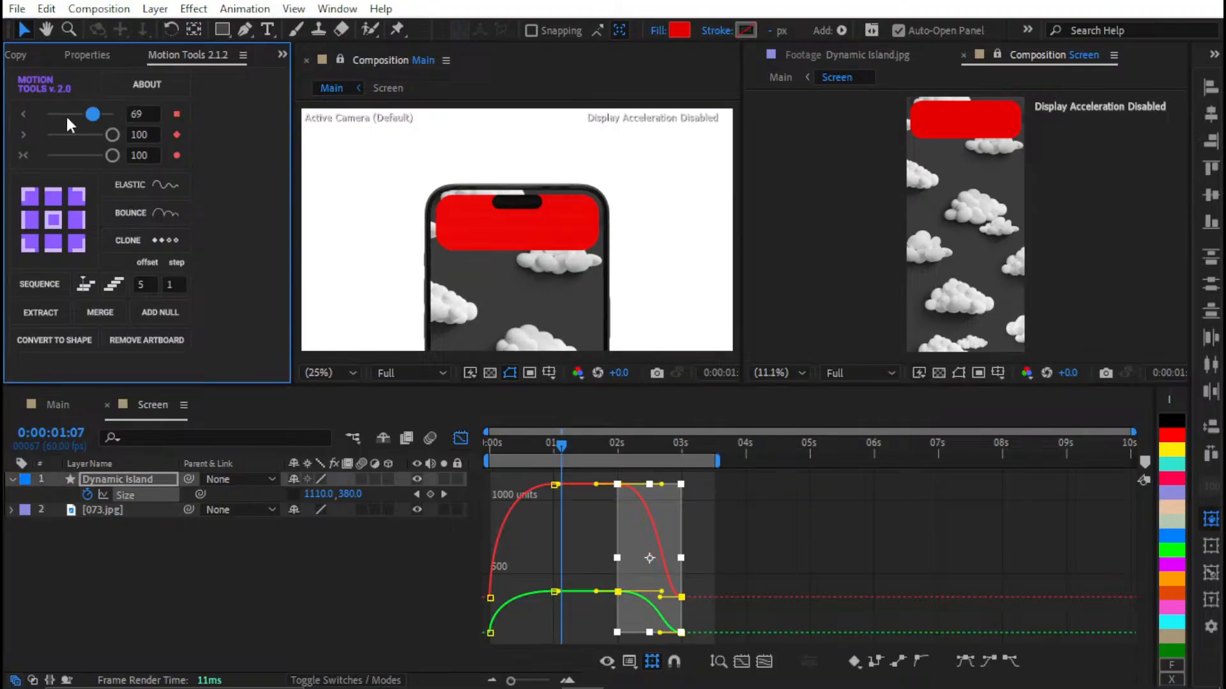
pyautogui.click(144, 110)
pyautogui.write('80')
pyautogui.press('Tab')
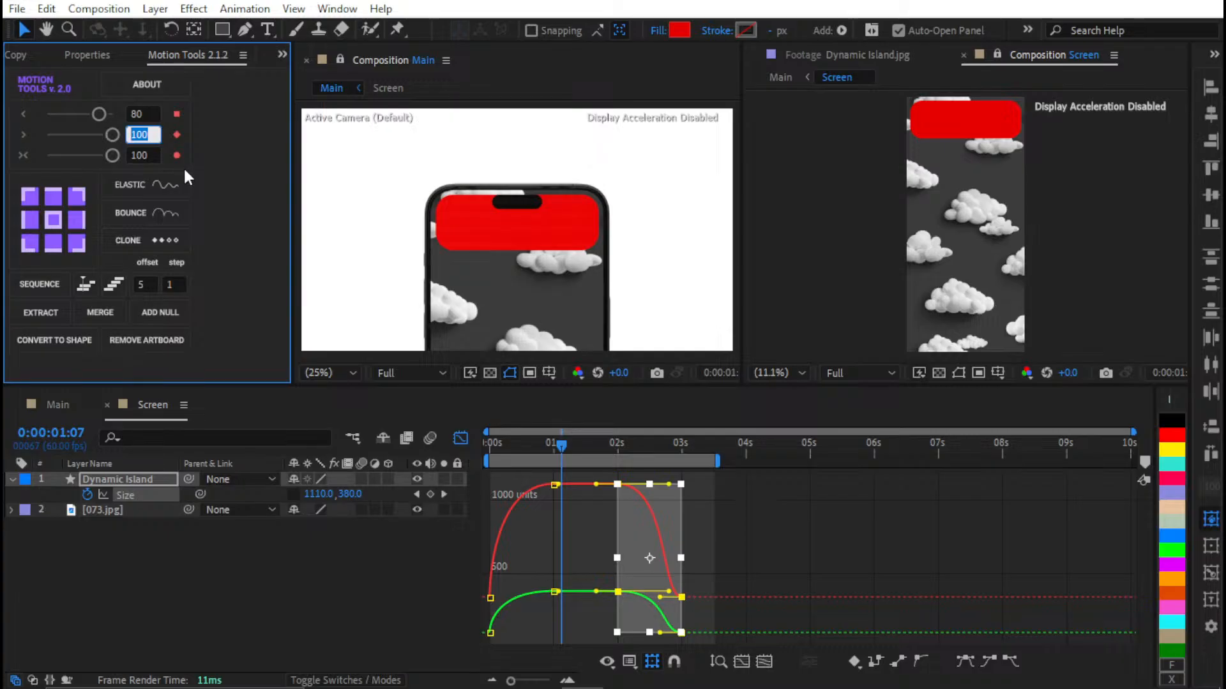
# Try incoming Motion Tools ease values of 40 and 20 on the selected Size keyframes
pyautogui.write('40')
pyautogui.press('Return')
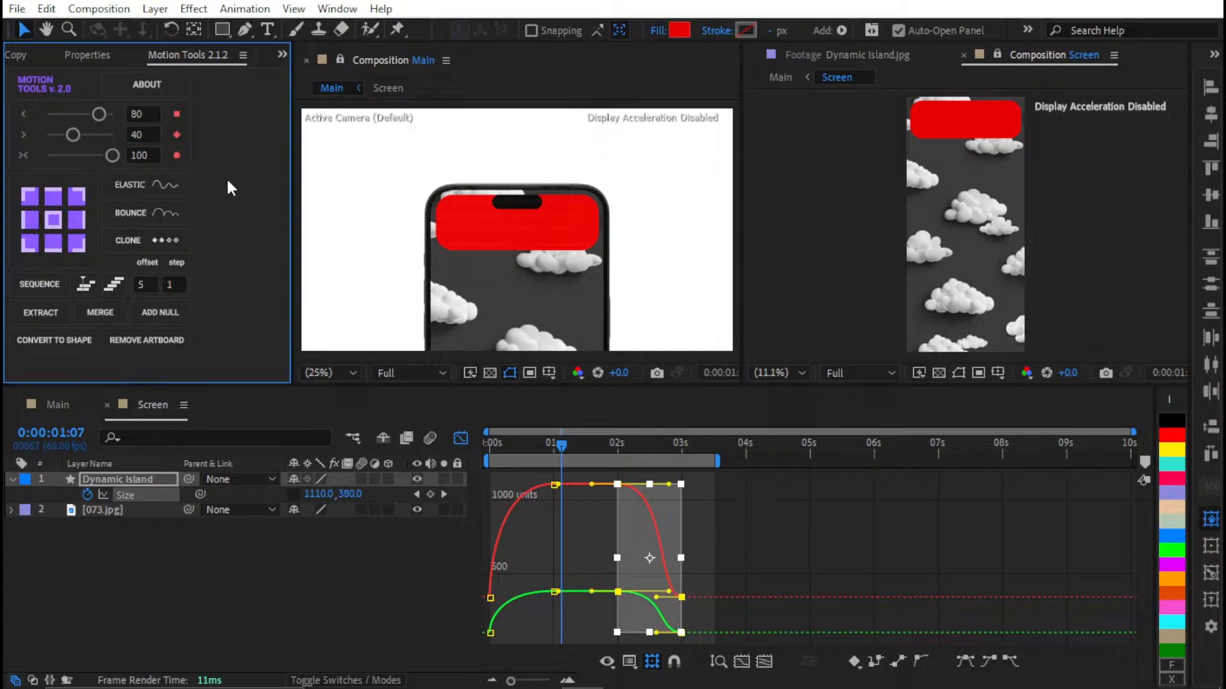
pyautogui.write('20')
pyautogui.press('Return')
# Set the selected Size keyframes' outgoing ease to 90 and incoming ease to 0.1, and deselect them
pyautogui.click(143, 113)
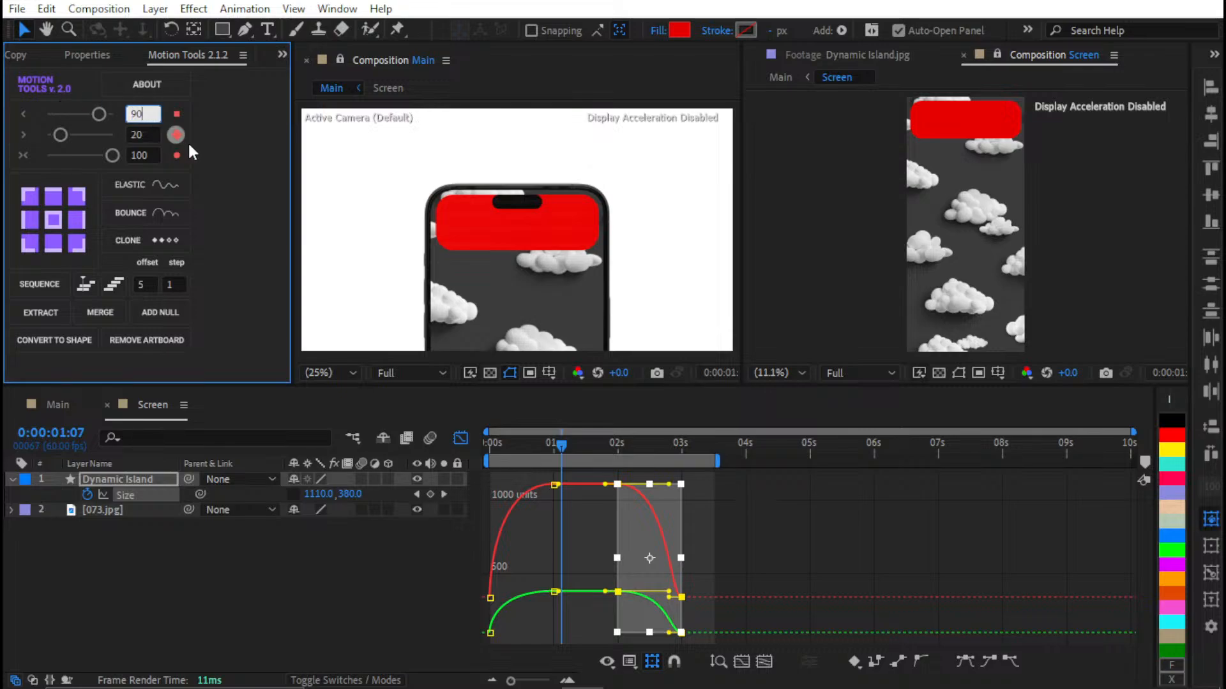
pyautogui.press('Return')
pyautogui.click(140, 125)
pyautogui.write('0.1')
pyautogui.press('Return')
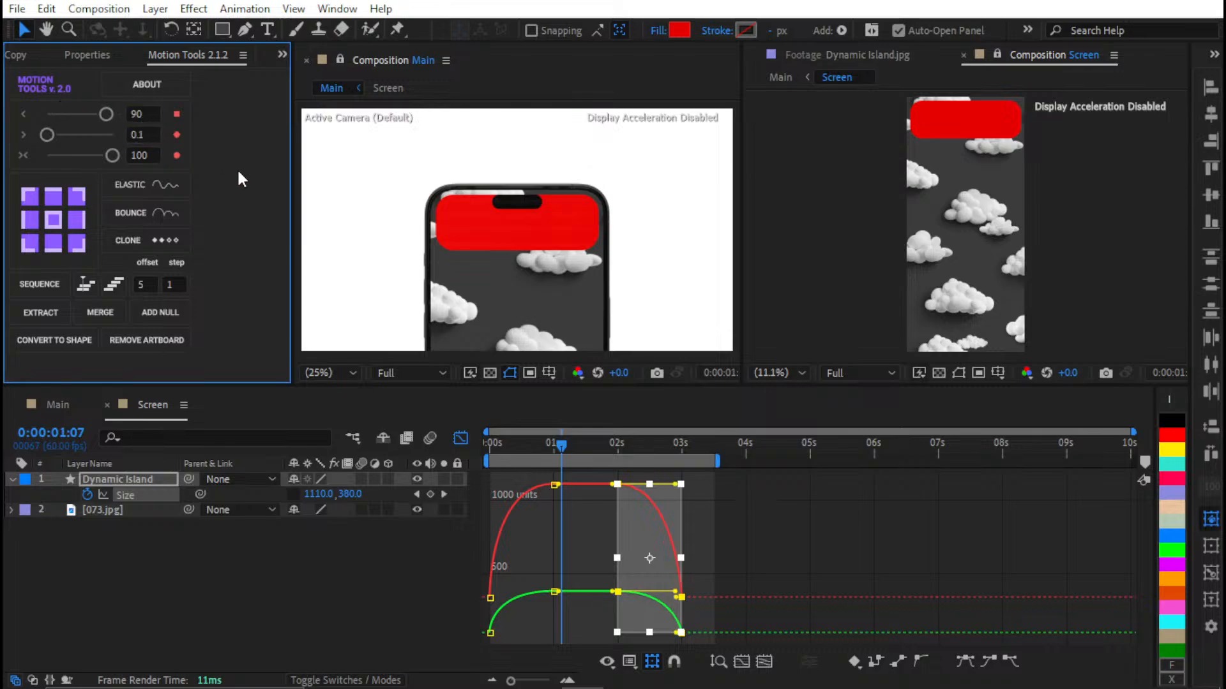
pyautogui.click(350, 511)
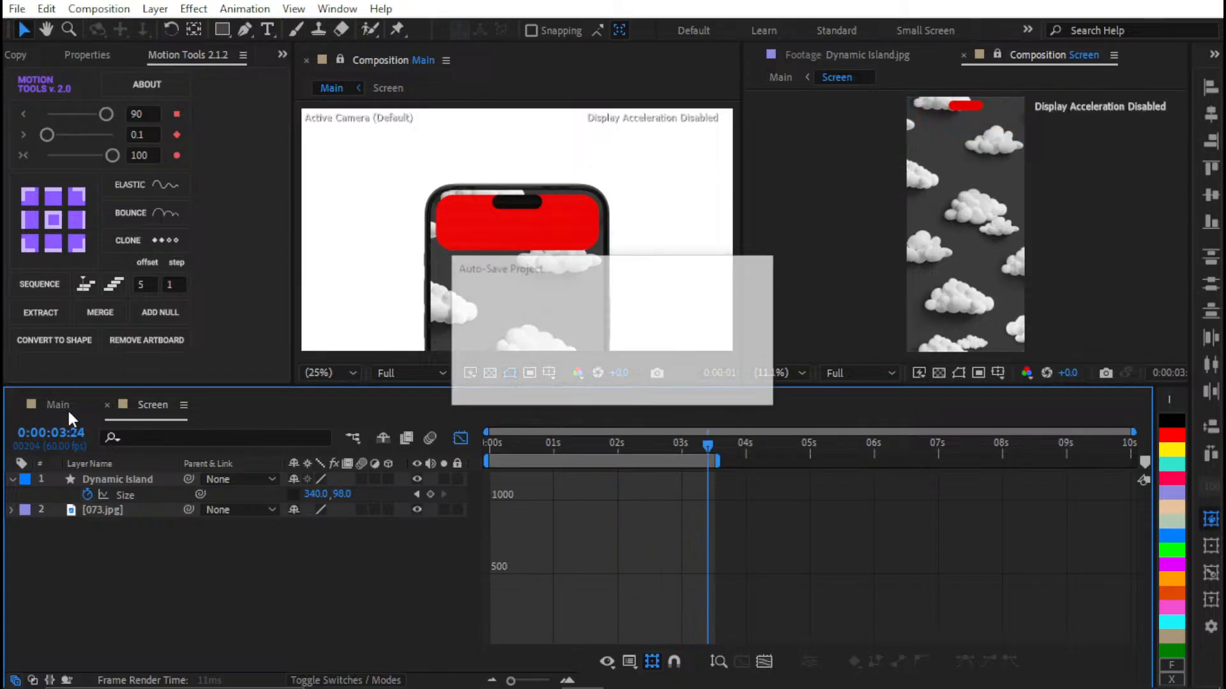
# Reselect the Size keyframes at 2 and 3 seconds and set their incoming Motion Tools ease to 40
pyautogui.click(303, 495)
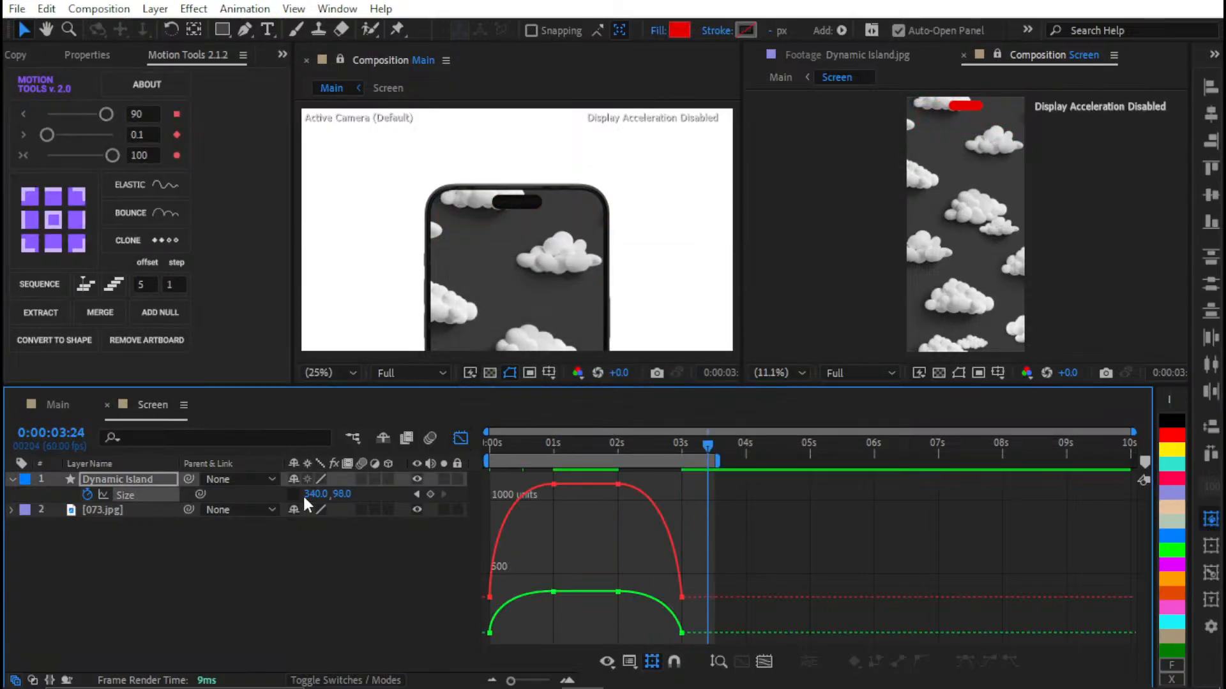
pyautogui.moveTo(699, 638); pyautogui.dragTo(600, 485)
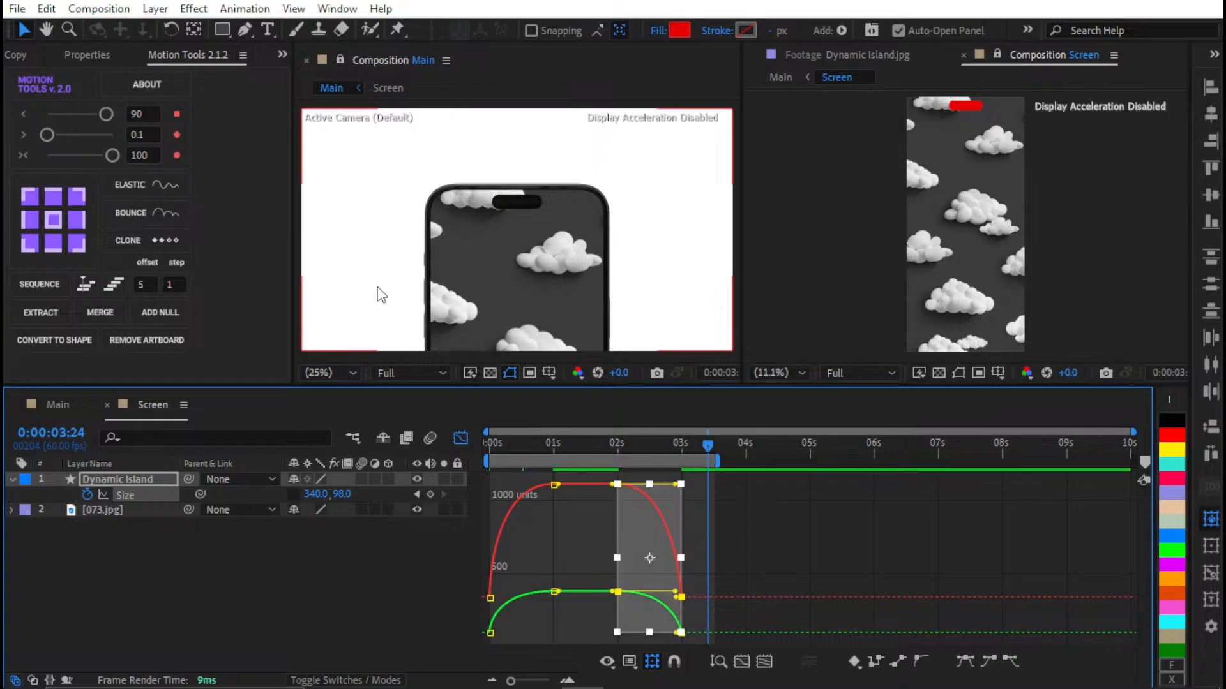
pyautogui.click(140, 134)
pyautogui.write('40')
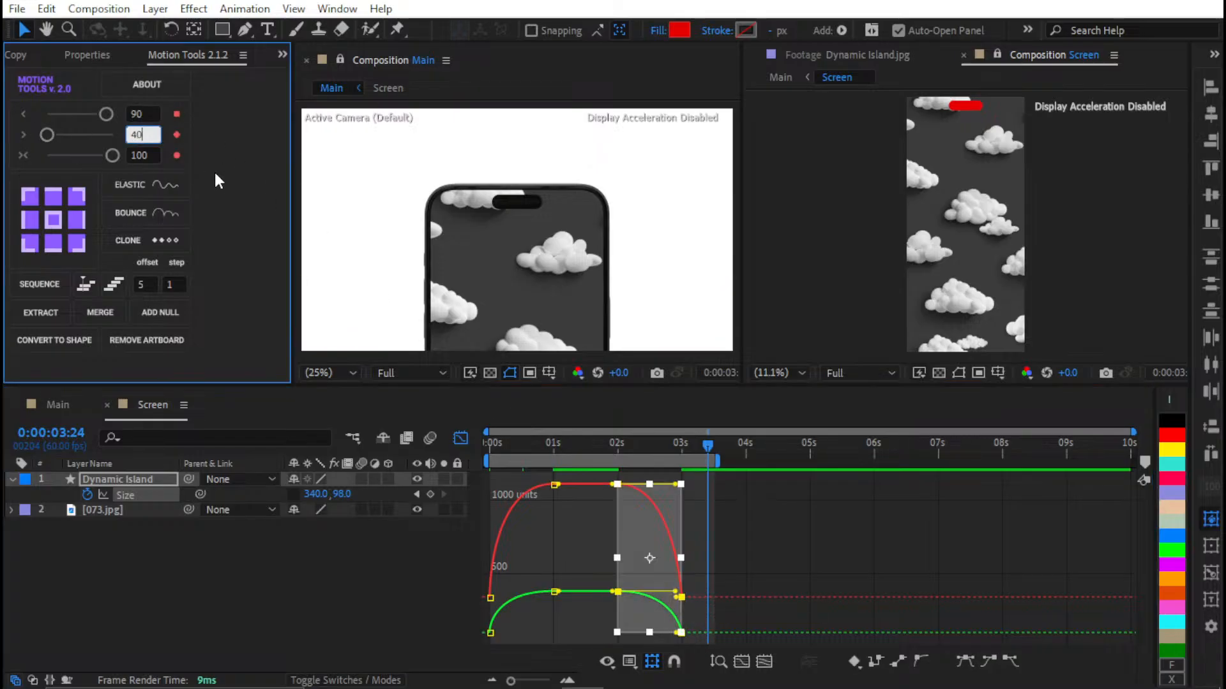
pyautogui.press('Return')
pyautogui.click(382, 598)
# Start the Main composition's work area at 0:00:01:58 and preview the island shrinking
pyautogui.click(615, 444)
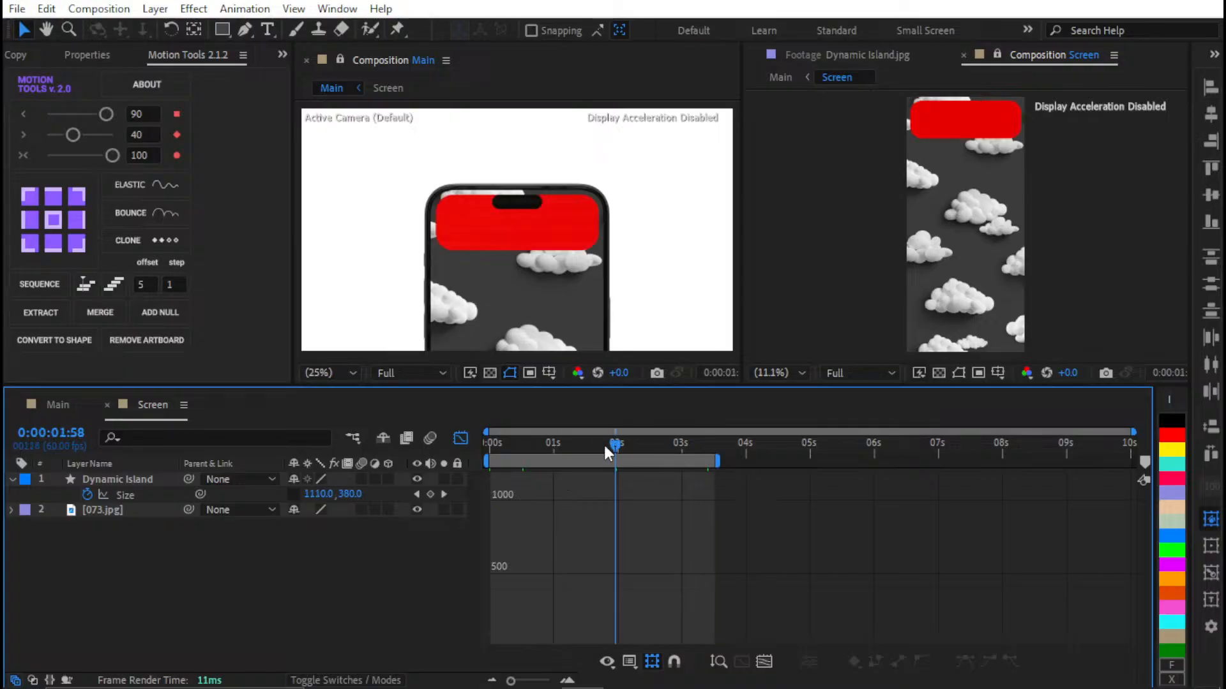
pyautogui.click(54, 404)
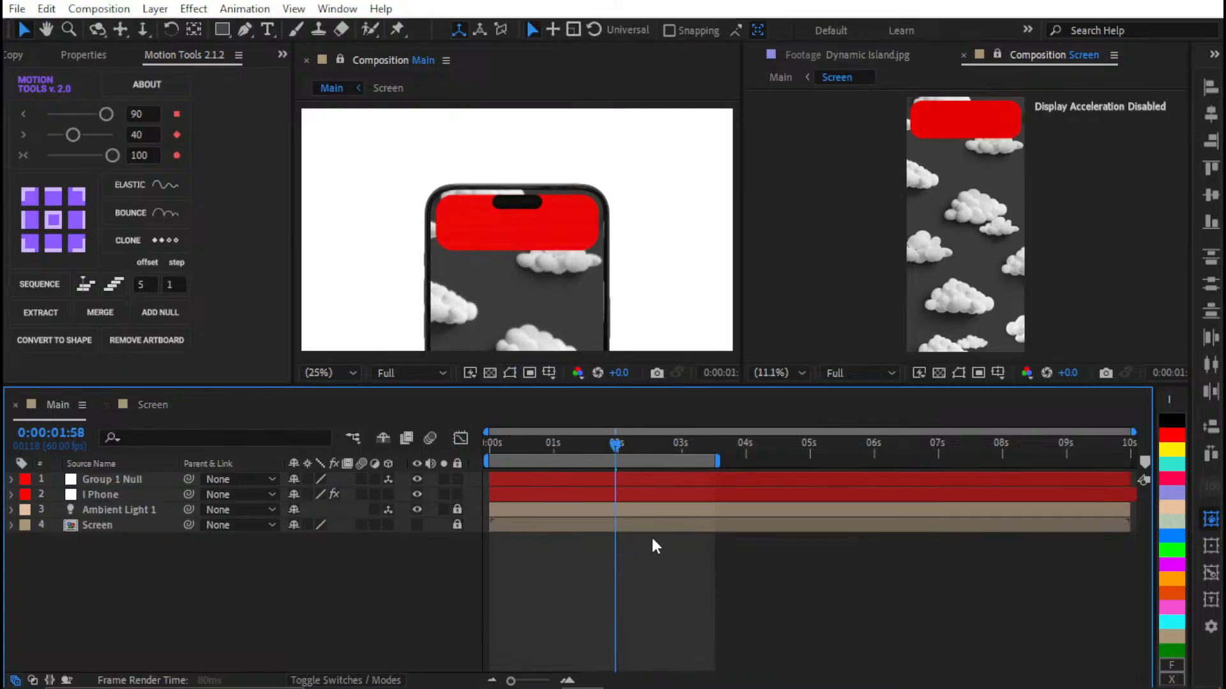
pyautogui.press('b')
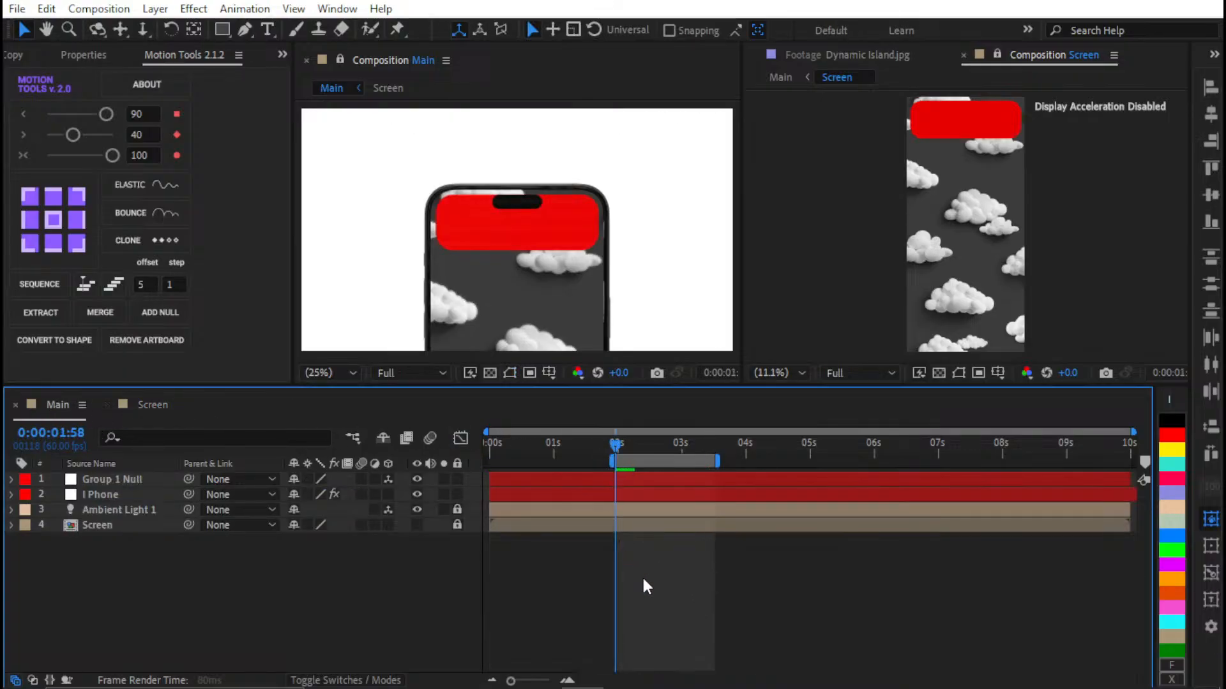
pyautogui.press('space')
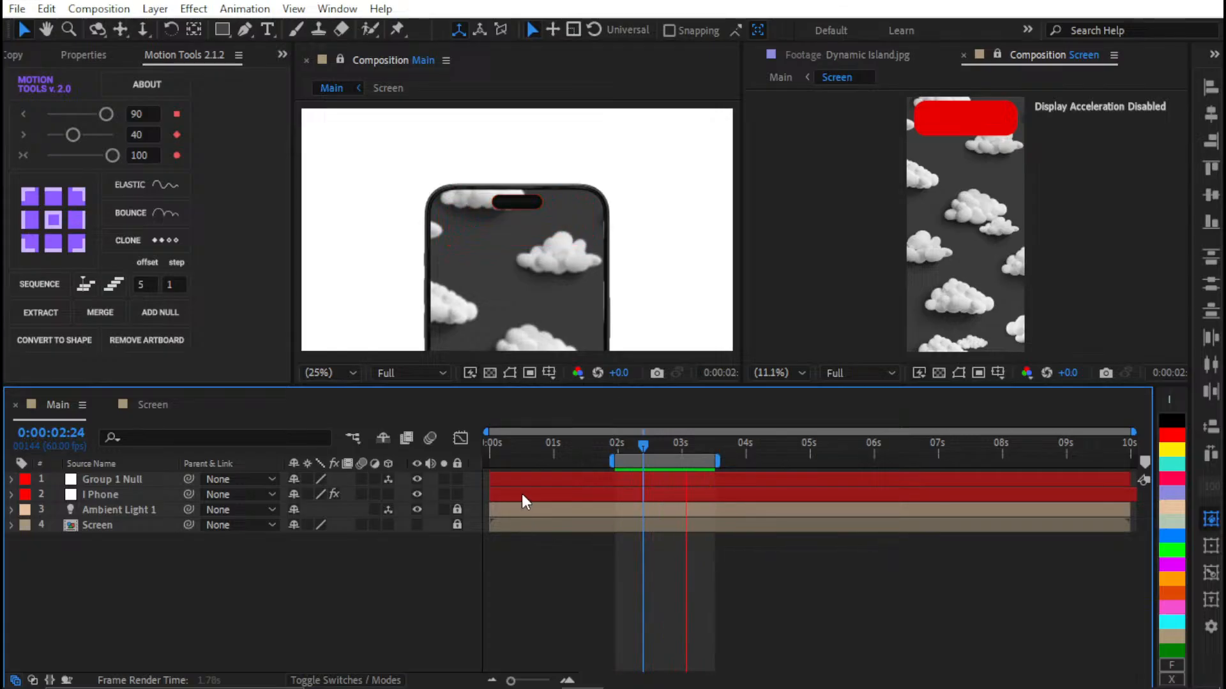
pyautogui.press('space')
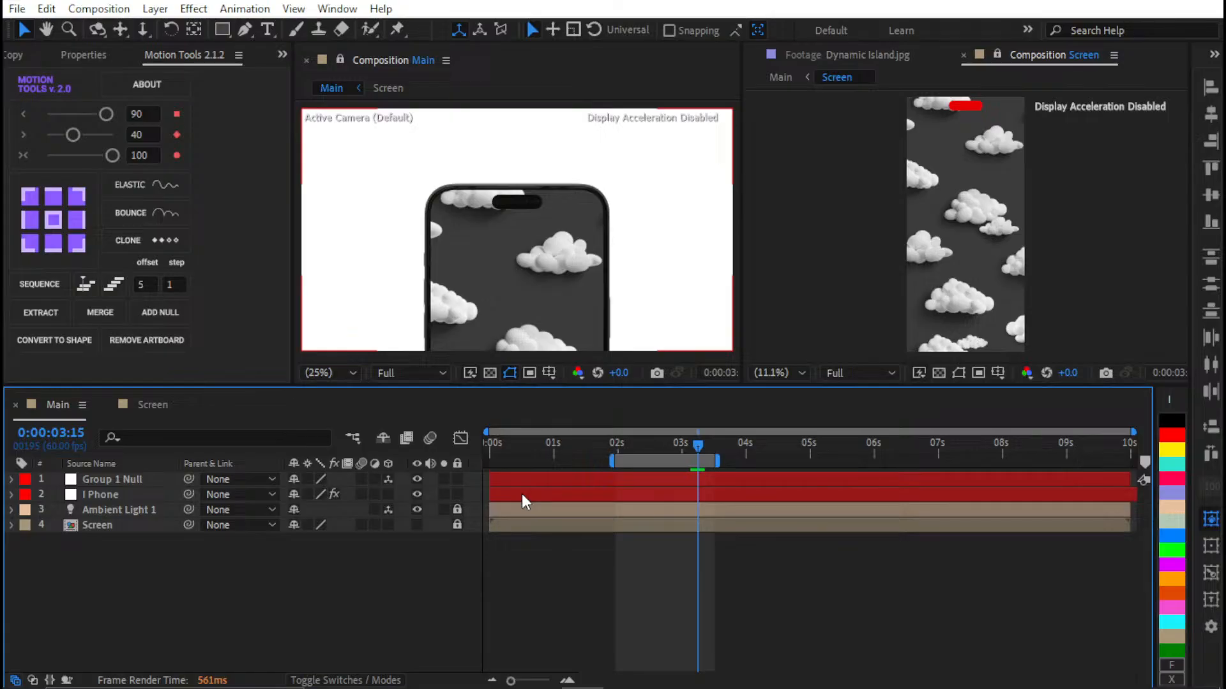
# Reset the start of Main's work area to 0:00:00:00 and preview the full expand-and-shrink animation
pyautogui.moveTo(522, 447); pyautogui.dragTo(488, 464)
pyautogui.press('b')
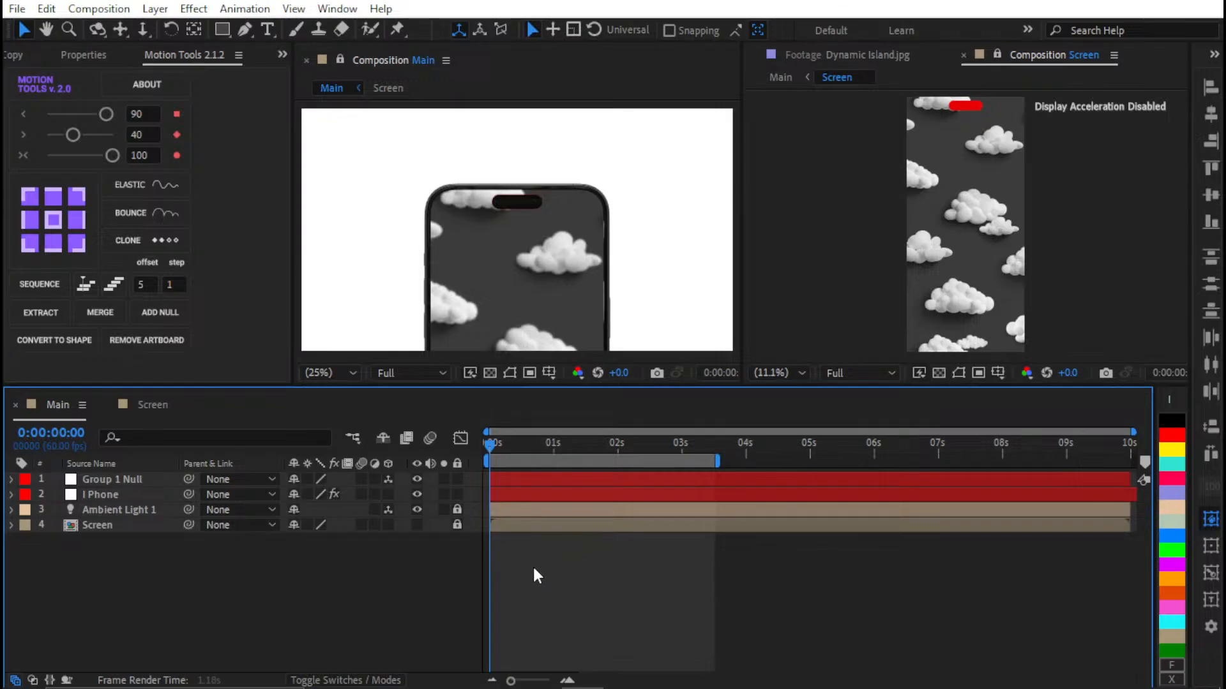
pyautogui.moveTo(515, 447); pyautogui.dragTo(565, 444)
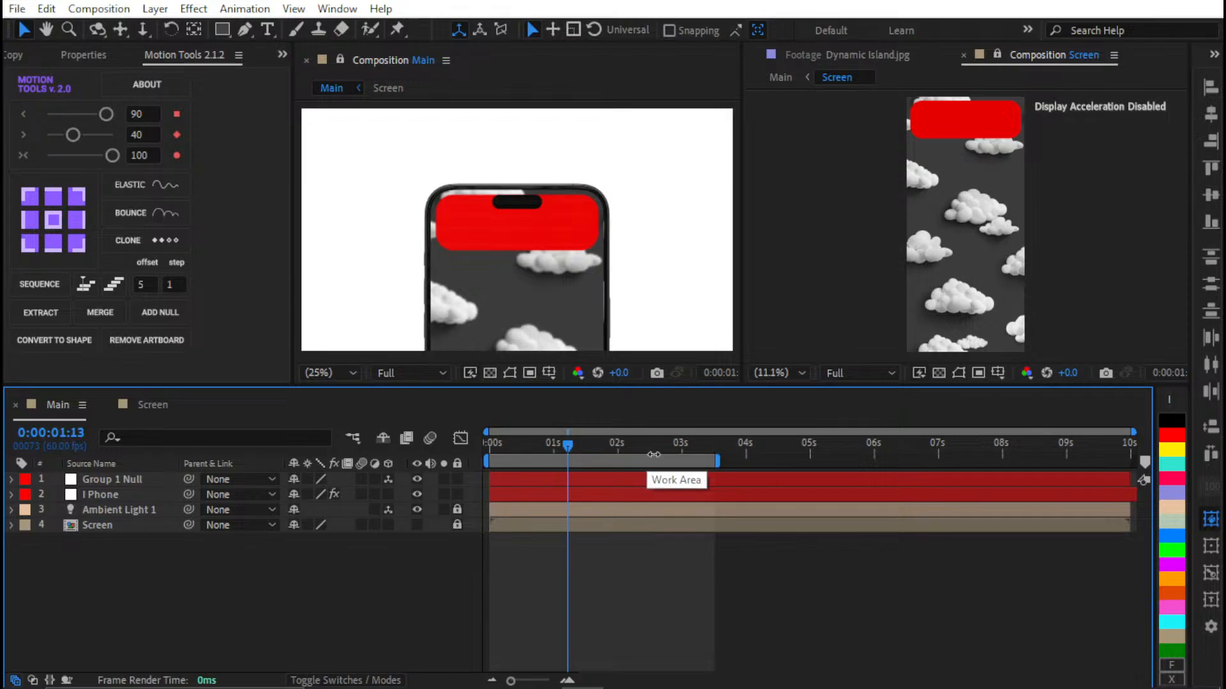
pyautogui.press('space')
pyautogui.press('space')
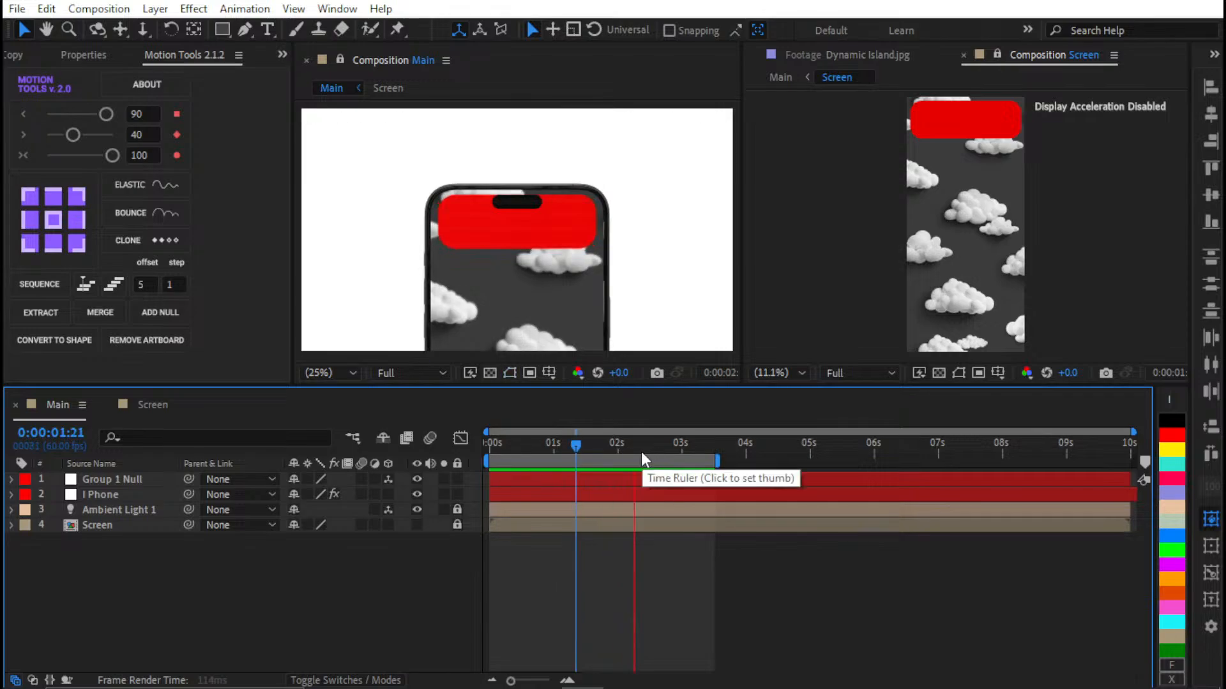
# Return to the Screen composition and examine the expanded island design in the Dynamic Island.jpg reference
pyautogui.click(156, 405)
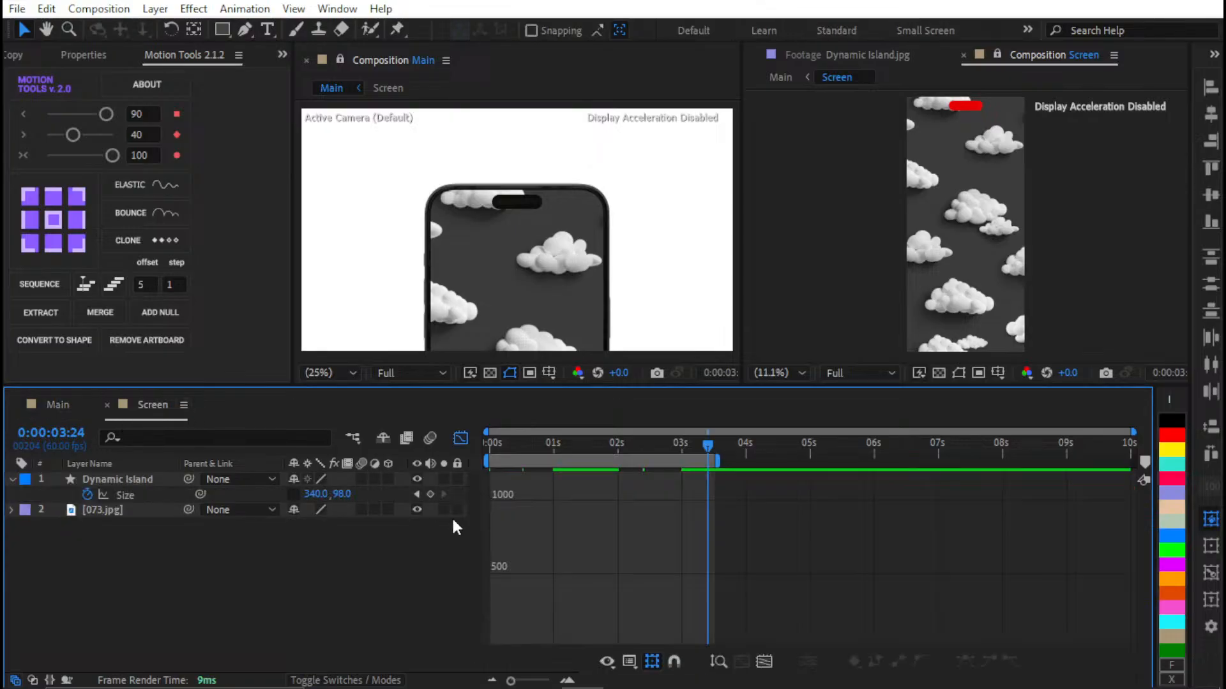
pyautogui.click(837, 54)
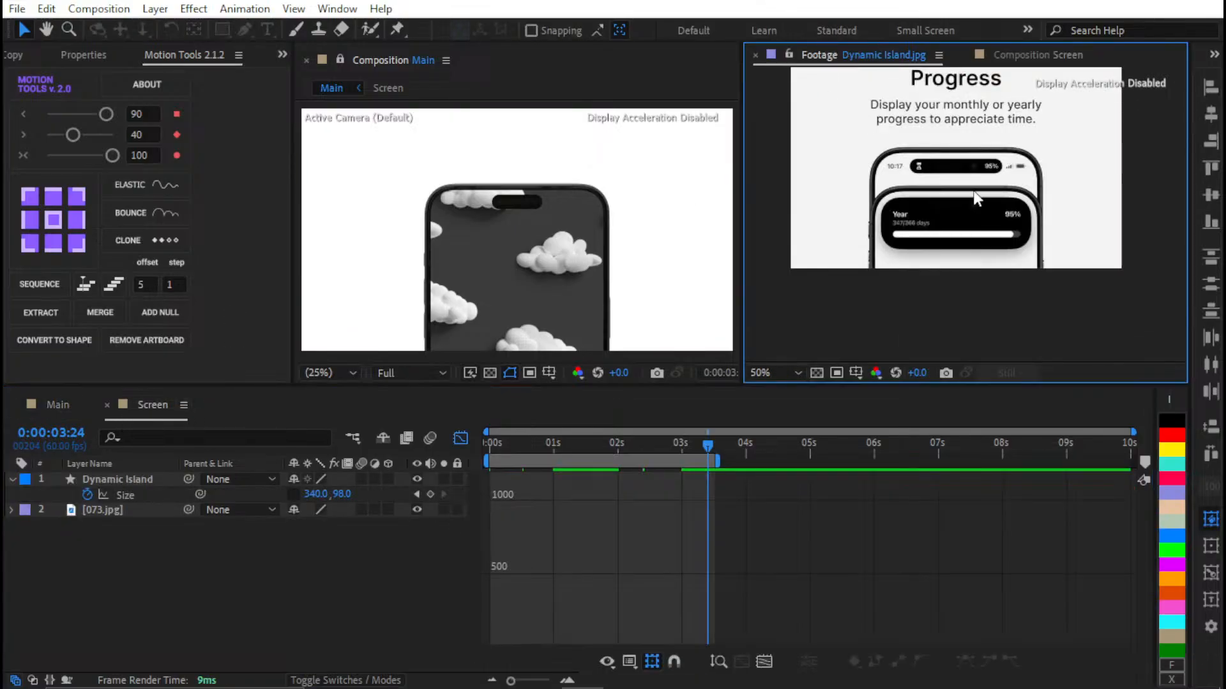
pyautogui.scroll(3, 956, 230)
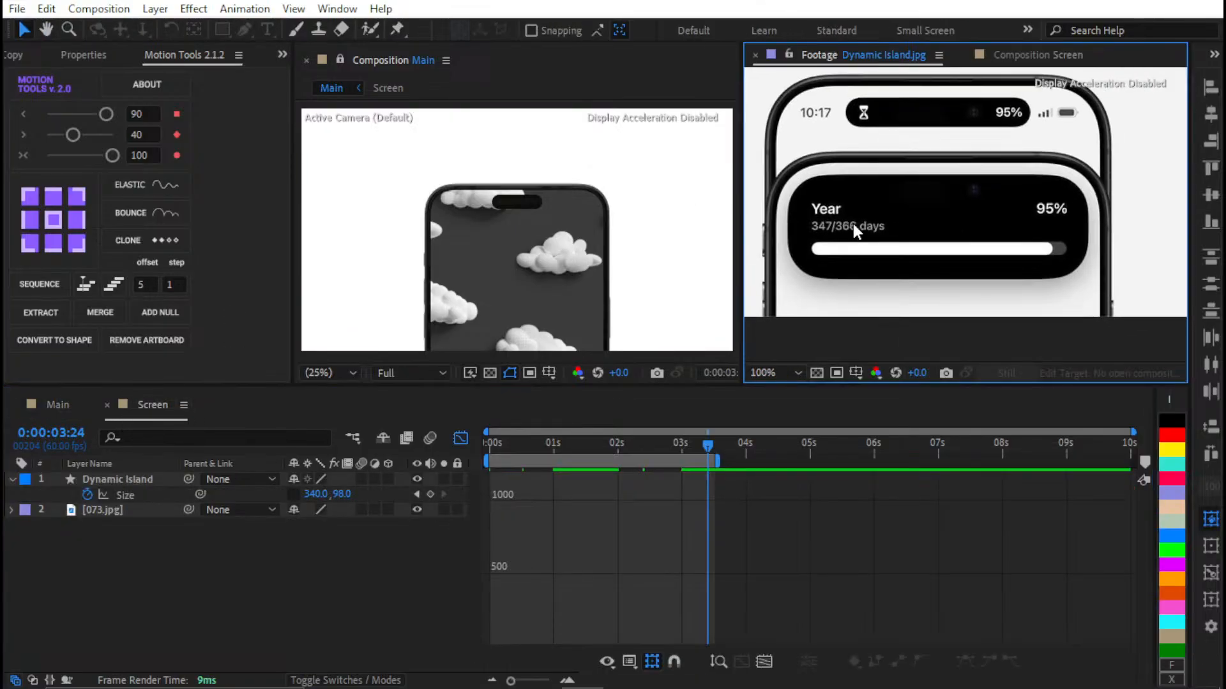
pyautogui.scroll(3, 853, 223)
pyautogui.scroll(-3, 878, 207)
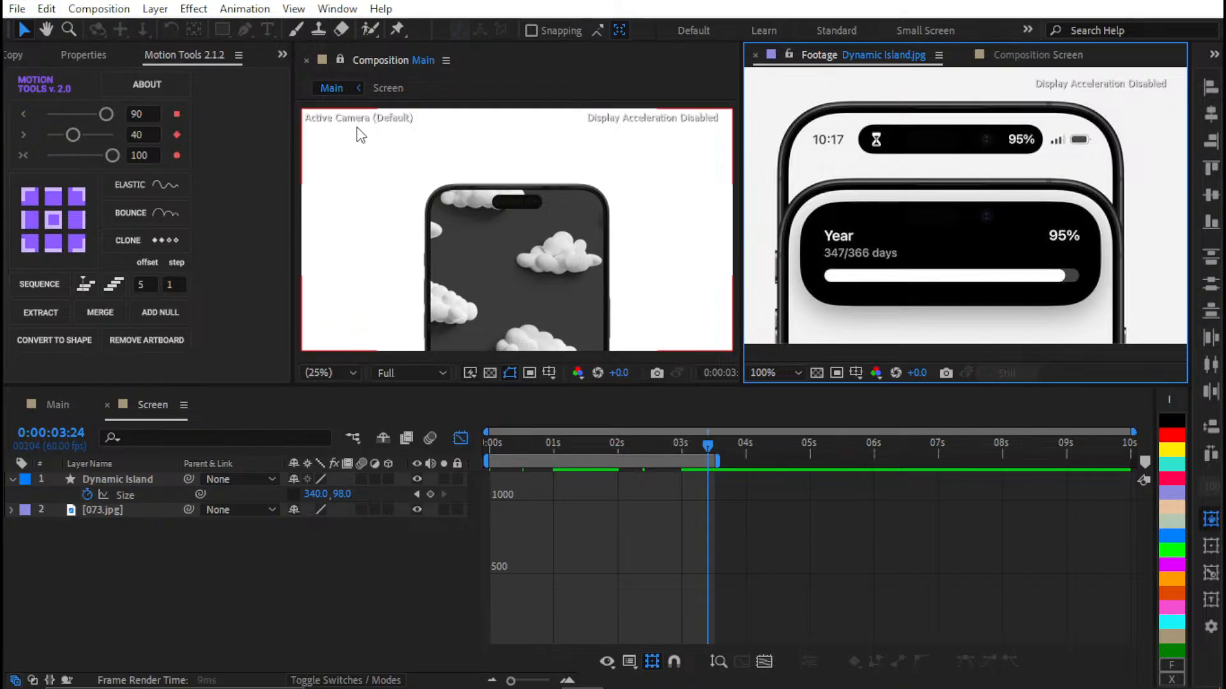
# Unlock the Main viewer to show the Screen composition, and display the fully expanded island at 0:00:01:30 with the layer timeline visible
pyautogui.click(340, 58)
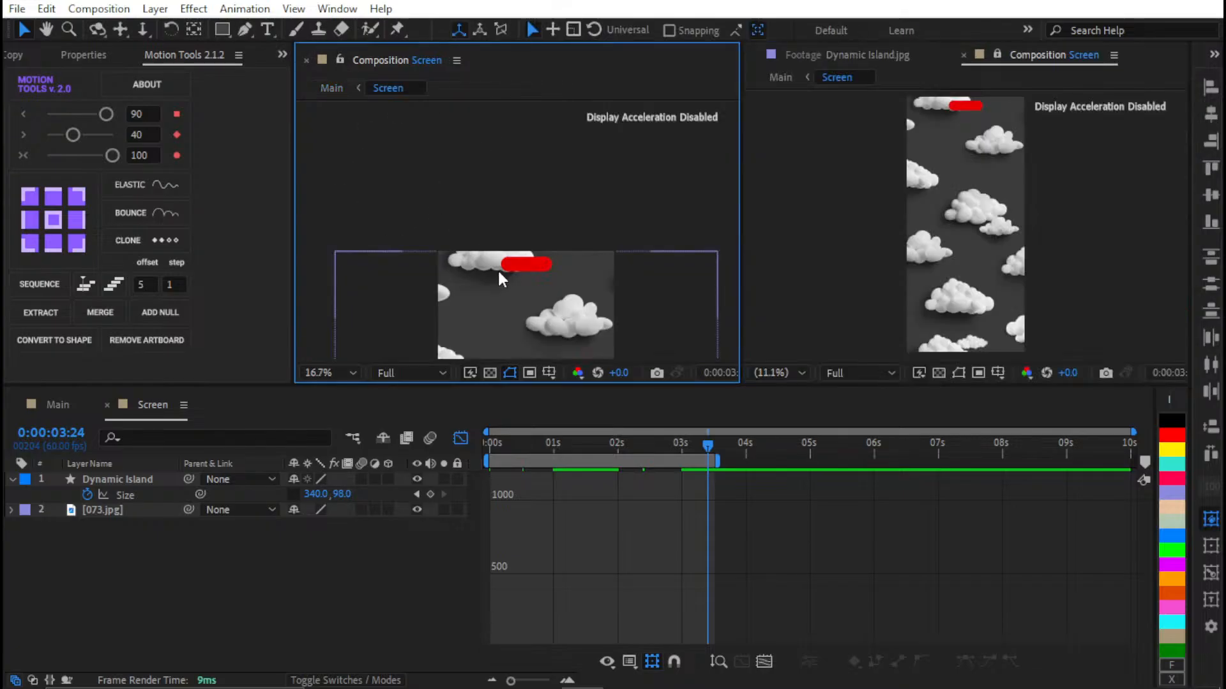
pyautogui.scroll(2, 426, 159)
pyautogui.moveTo(440, 193); pyautogui.dragTo(446, 319)
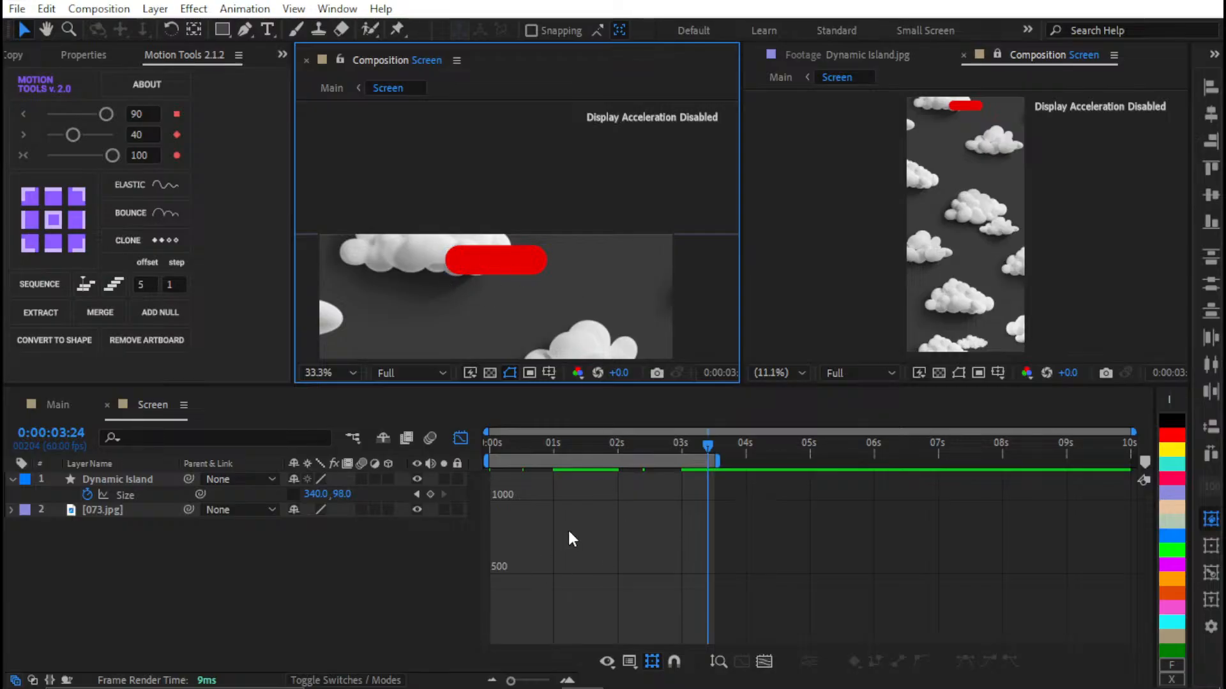
pyautogui.click(461, 438)
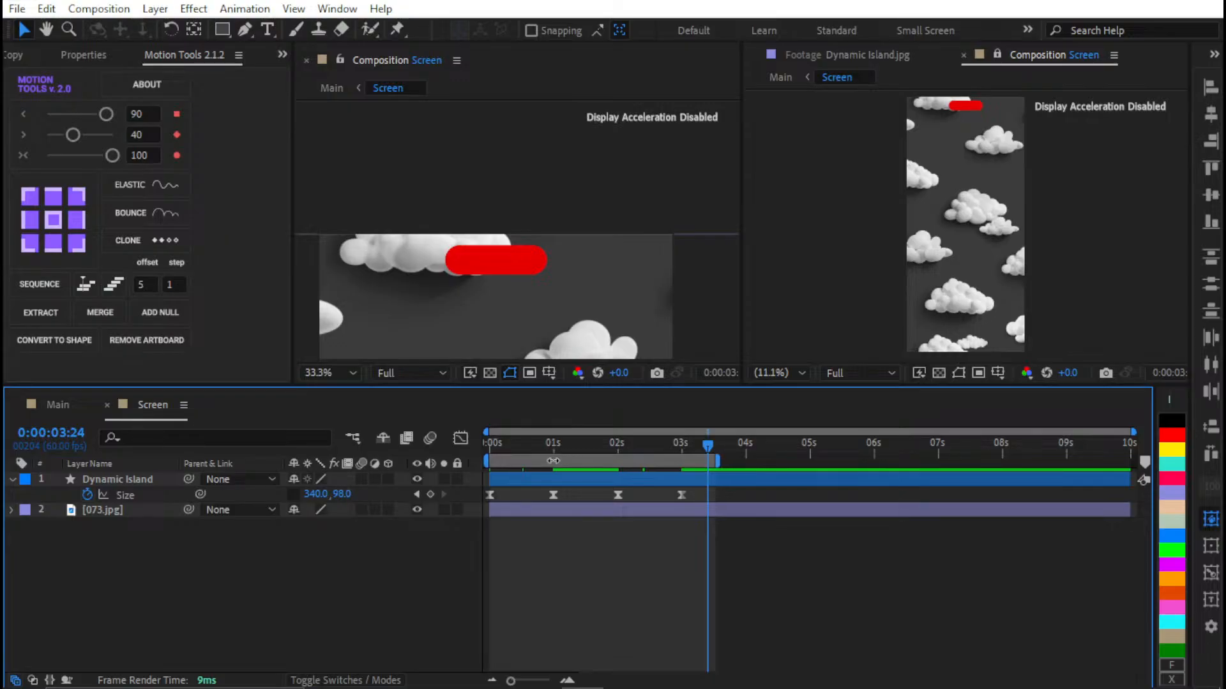
pyautogui.moveTo(555, 444); pyautogui.dragTo(585, 459)
pyautogui.moveTo(533, 235); pyautogui.dragTo(537, 151)
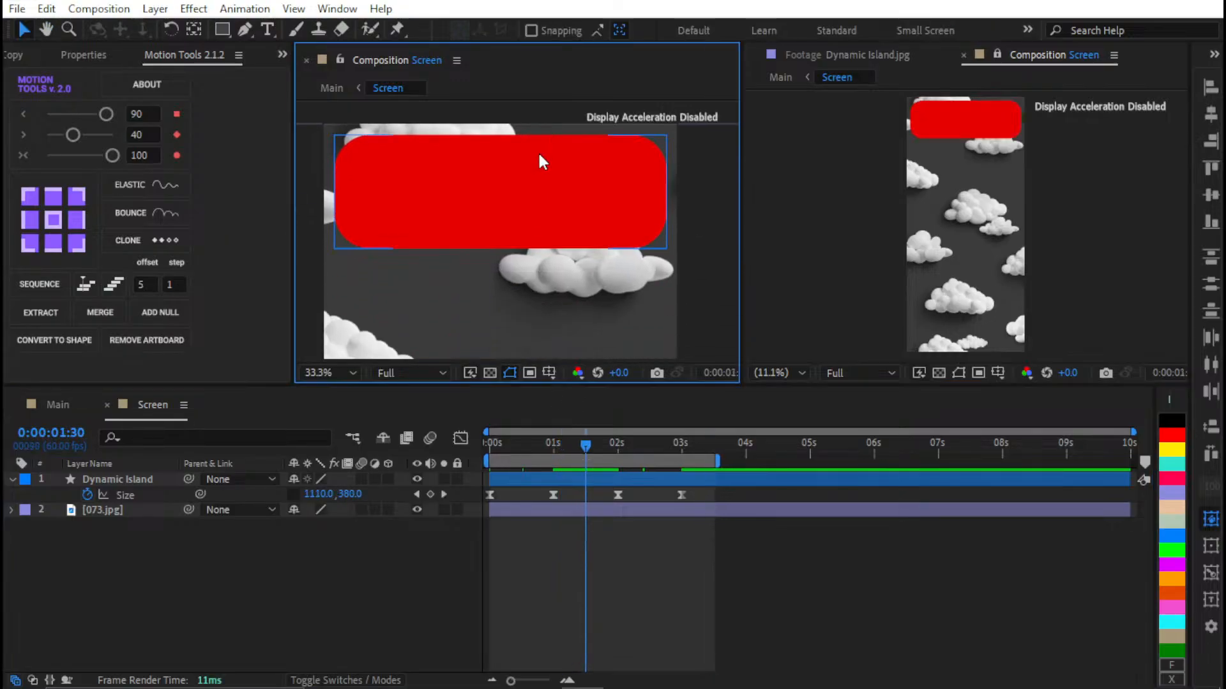
# Change the Dynamic Island layer's fill colour to black
pyautogui.click(548, 480)
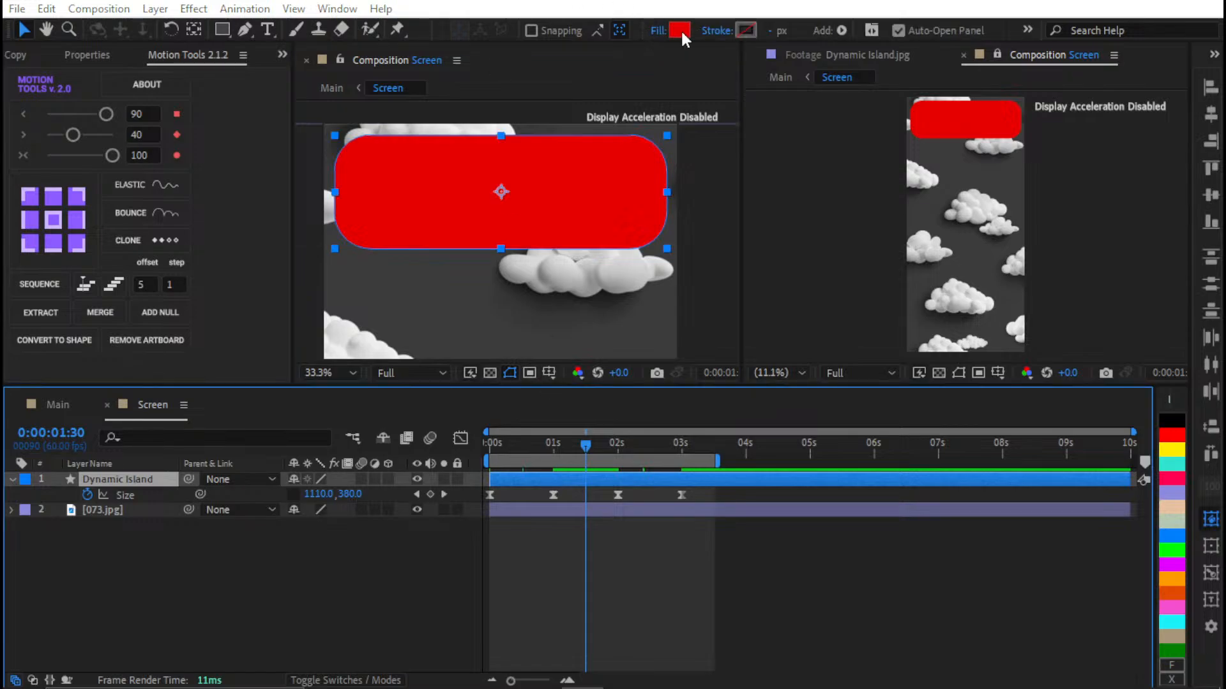
pyautogui.click(680, 30)
pyautogui.moveTo(914, 501); pyautogui.dragTo(912, 601)
pyautogui.click(1073, 371)
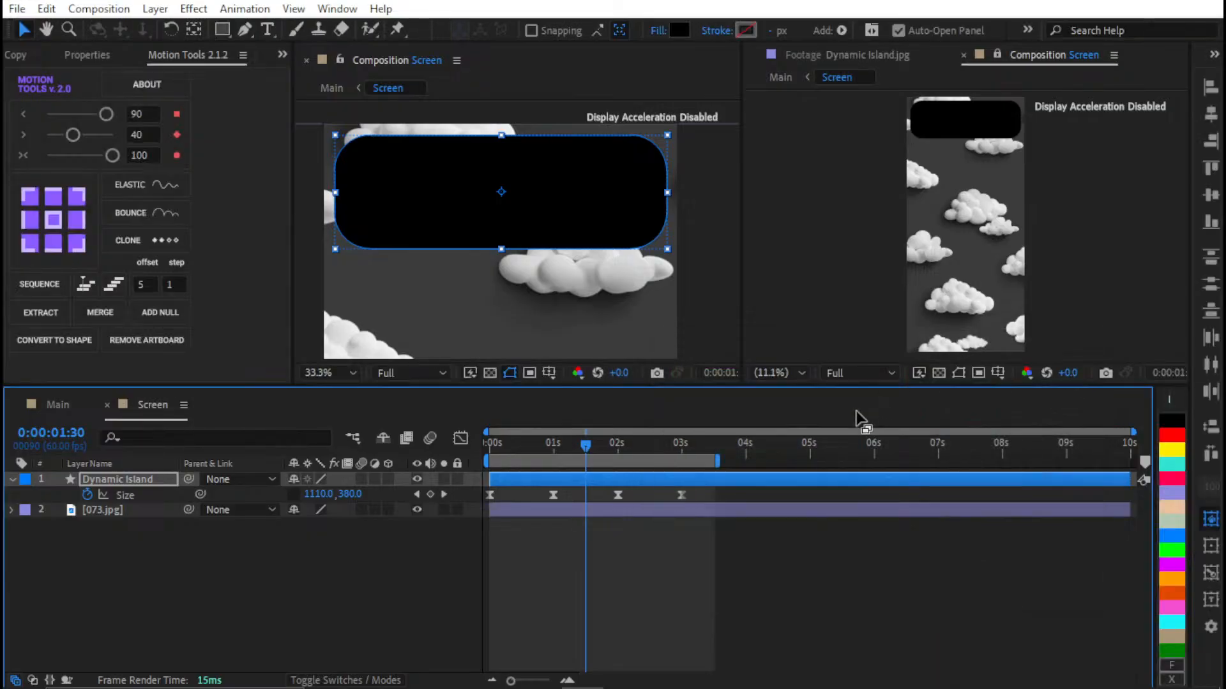
pyautogui.click(759, 550)
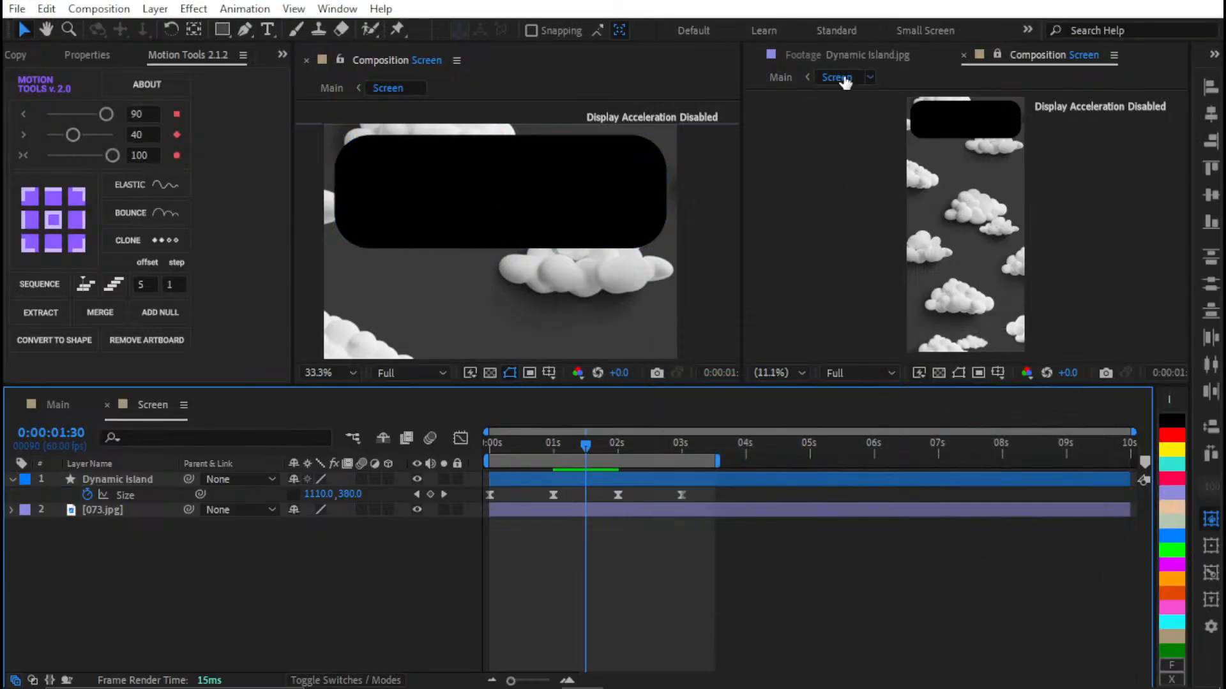
# Close the duplicate Screen composition view so the Dynamic Island.jpg reference stays open beside the main Screen viewer
pyautogui.click(849, 55)
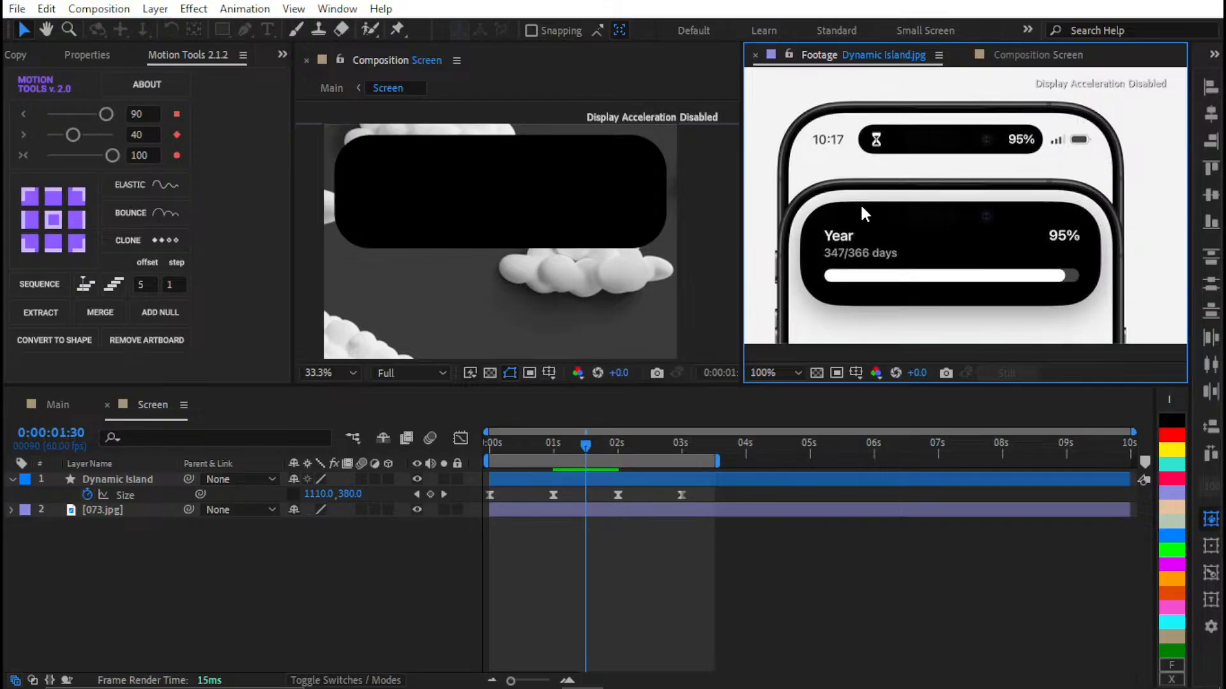
pyautogui.click(746, 414)
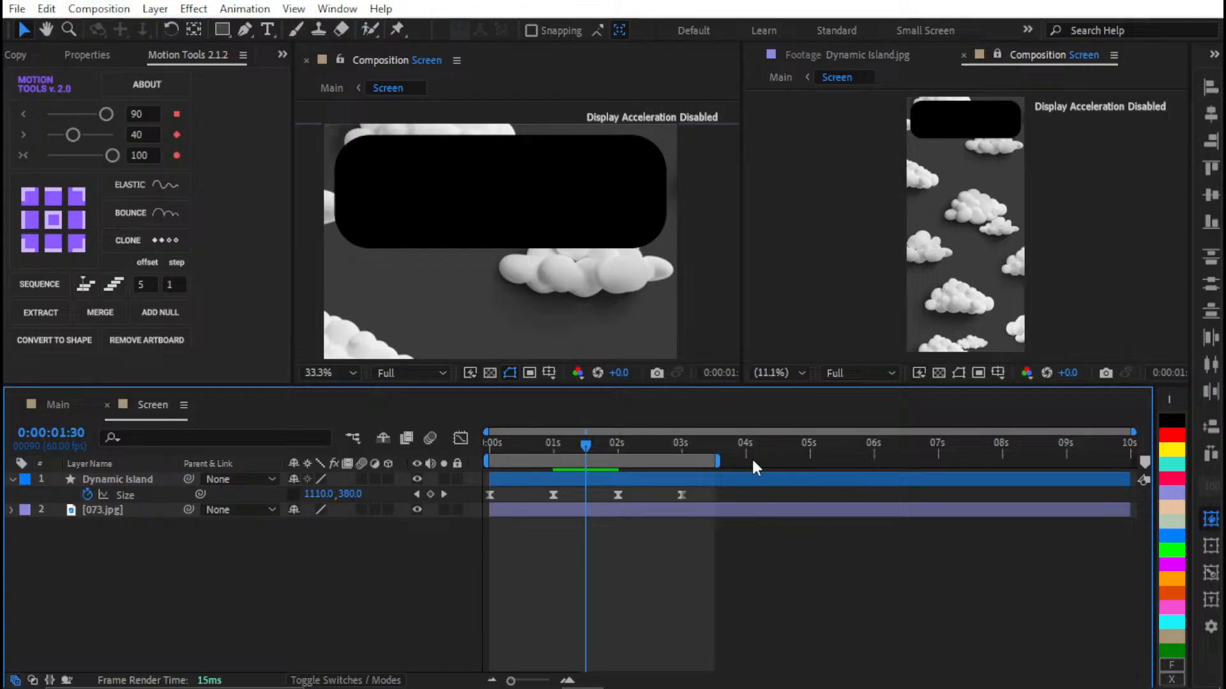
pyautogui.click(870, 63)
pyautogui.click(547, 603)
pyautogui.click(961, 55)
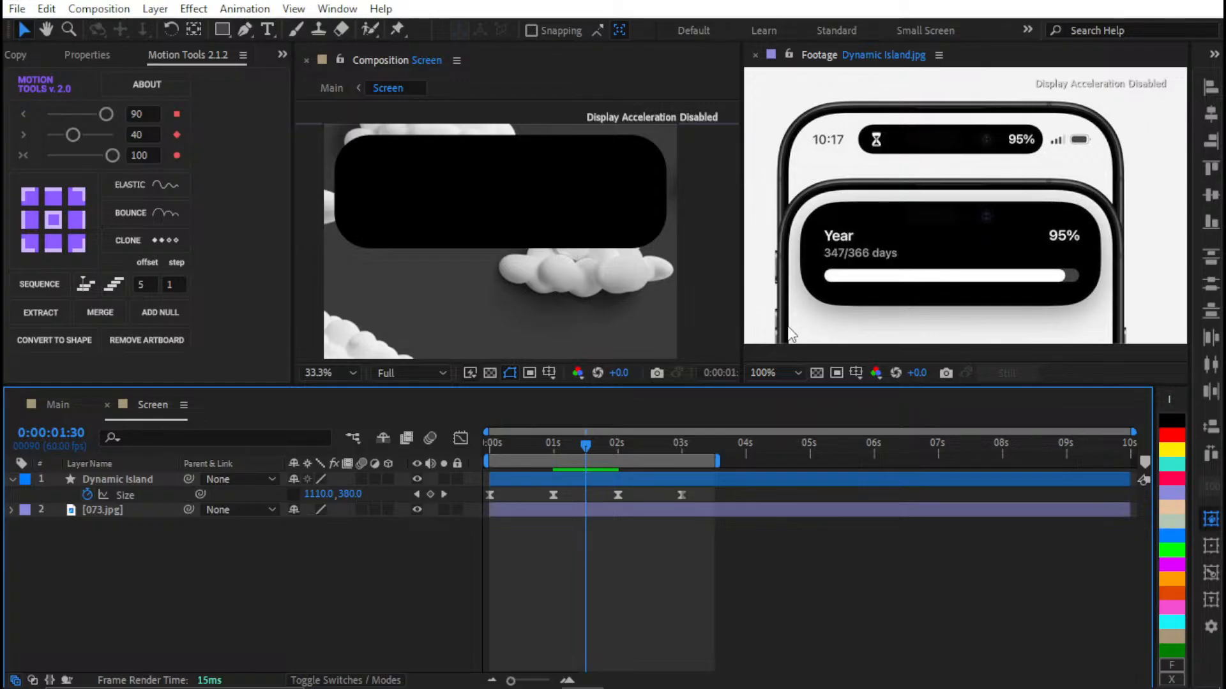
pyautogui.click(514, 230)
pyautogui.click(342, 60)
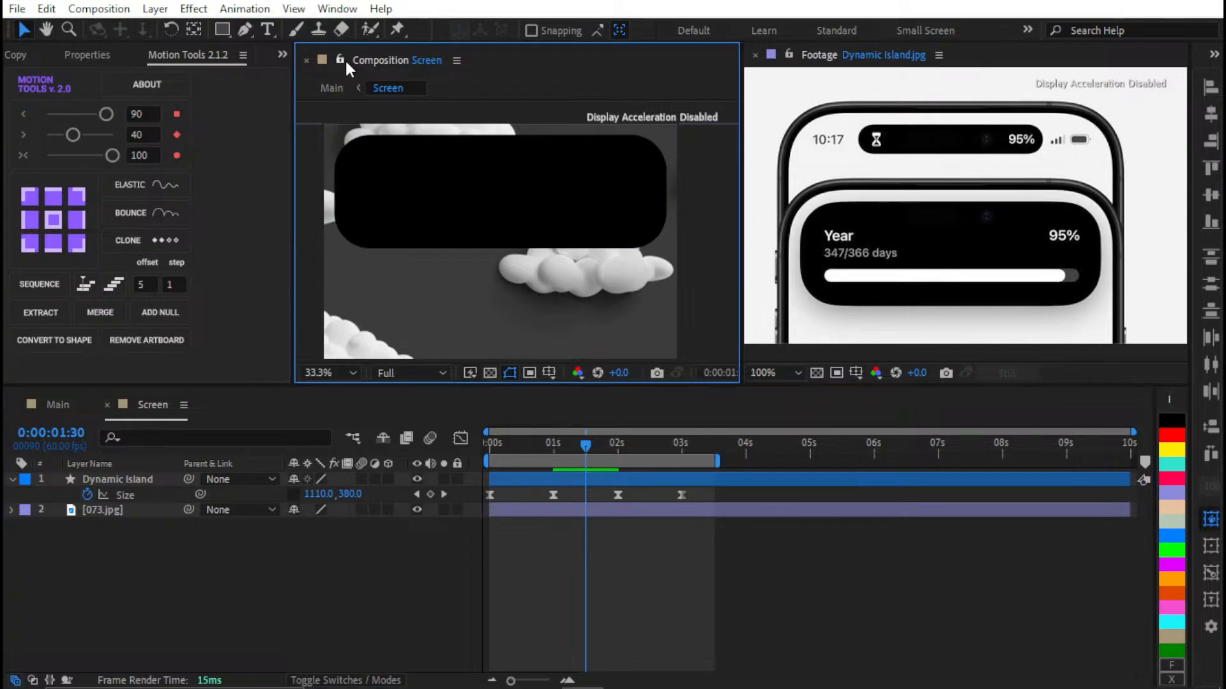
# Show the composition grid and draw a straight horizontal line with the Pen tool across the lower part of the expanded island
pyautogui.click(646, 585)
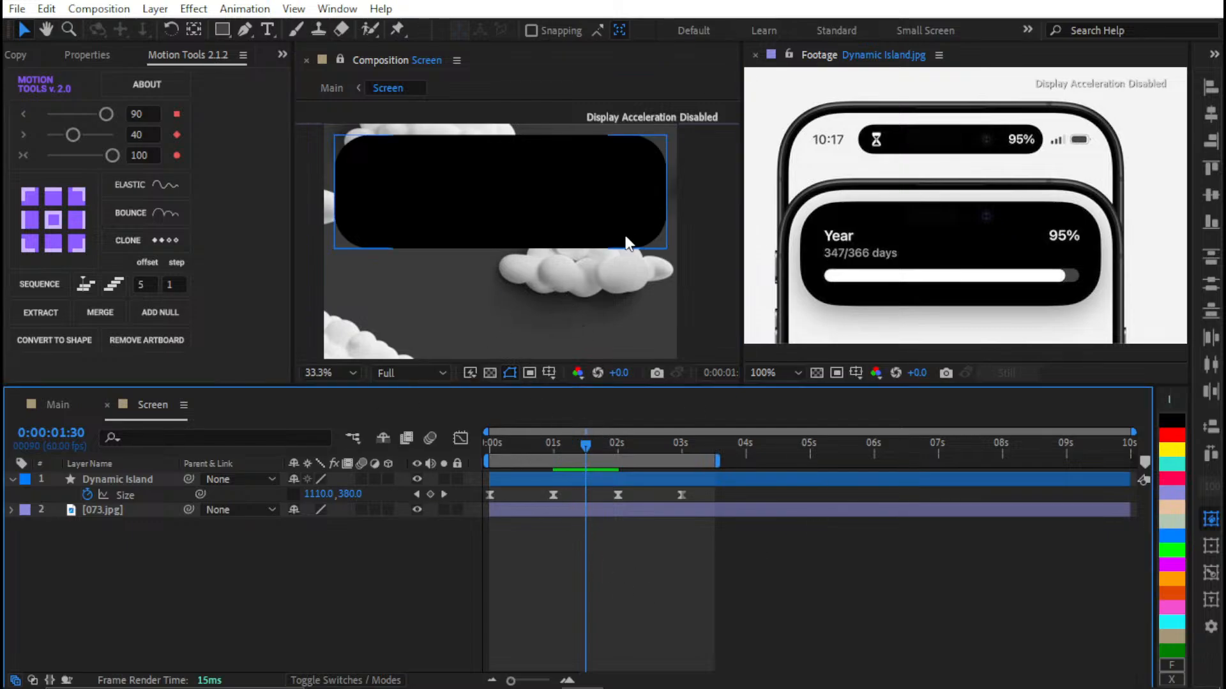
pyautogui.moveTo(548, 212); pyautogui.dragTo(494, 256)
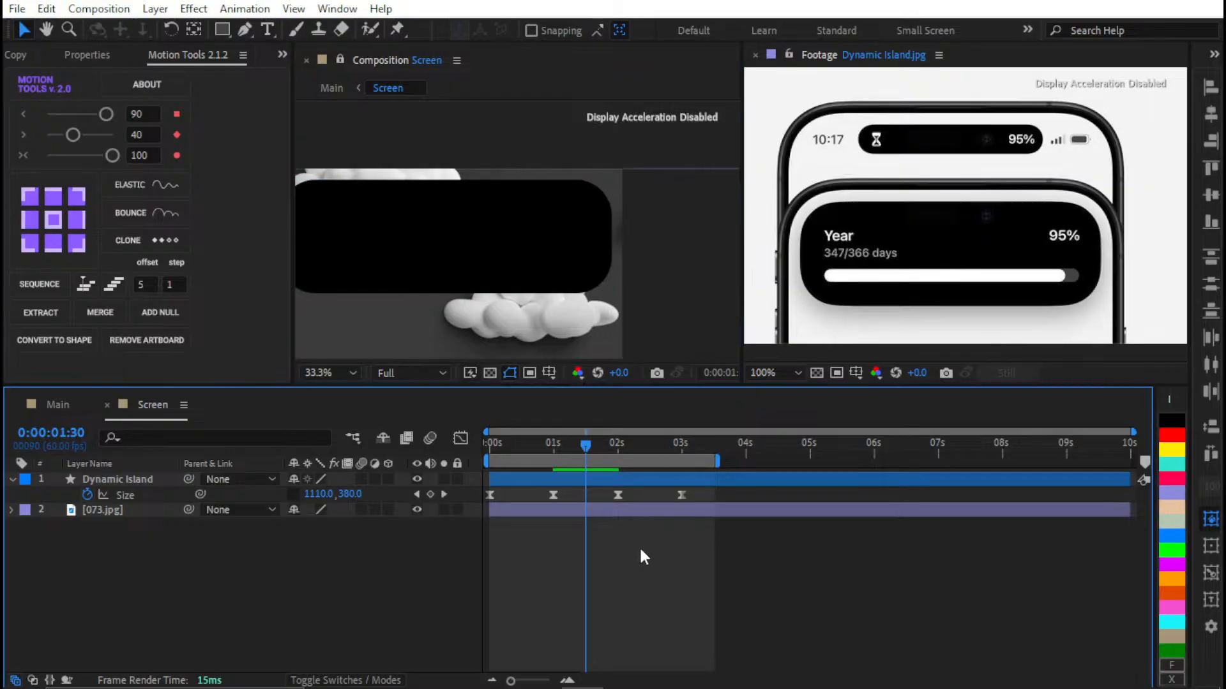
pyautogui.rightClick(634, 570)
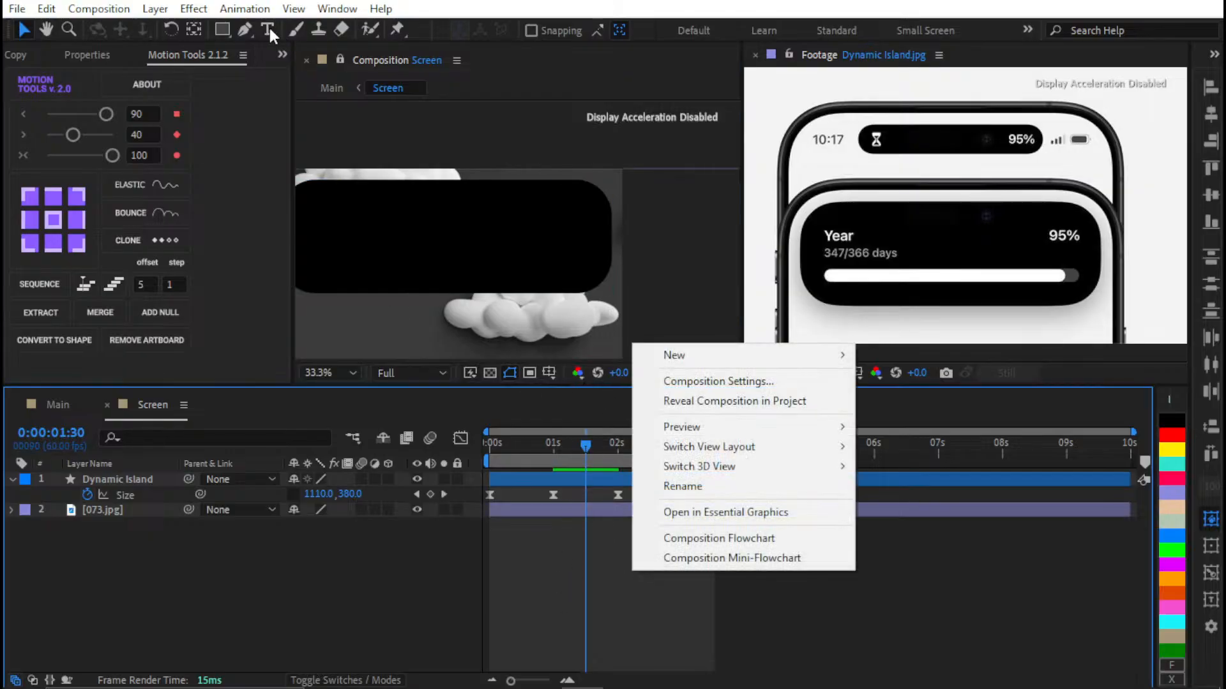
pyautogui.click(242, 32)
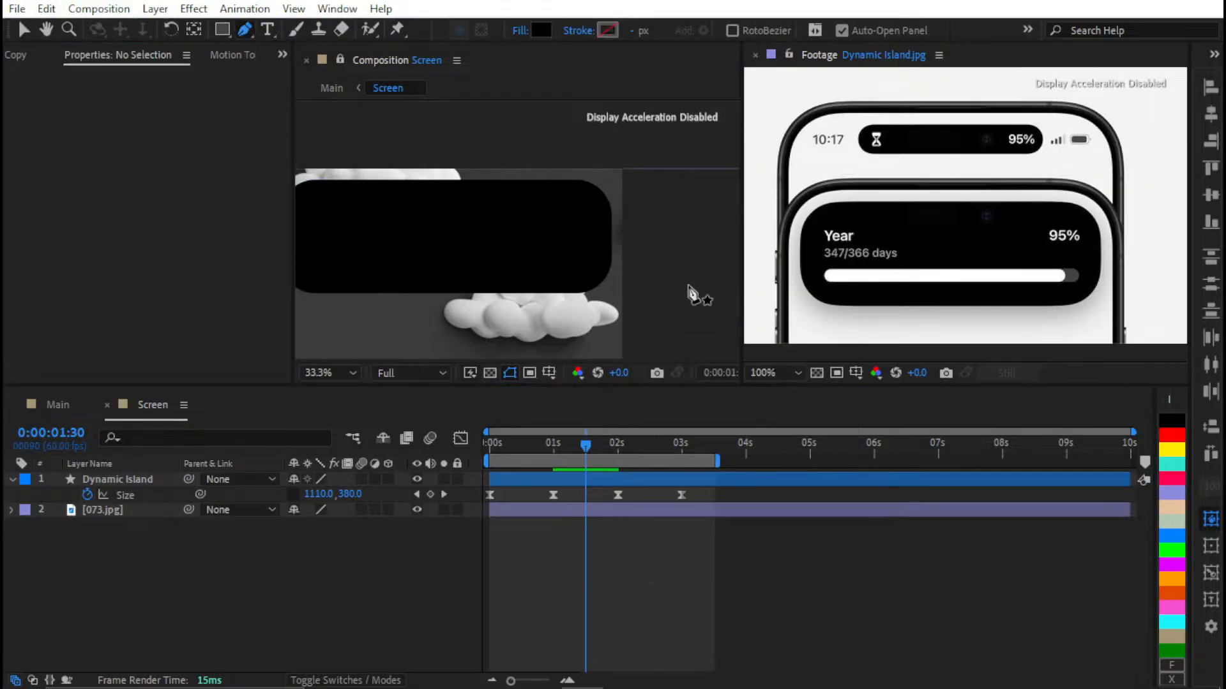
pyautogui.moveTo(504, 310); pyautogui.dragTo(524, 304)
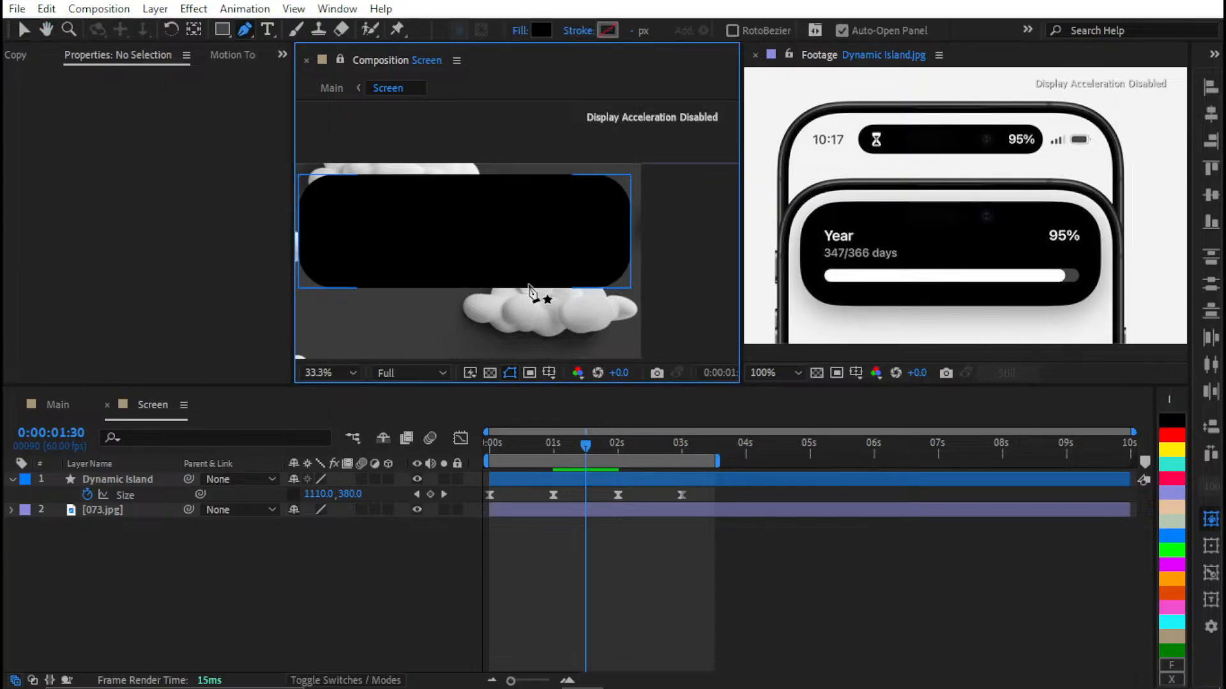
pyautogui.hotkey('ctrl', "'")
pyautogui.moveTo(479, 258); pyautogui.dragTo(514, 265)
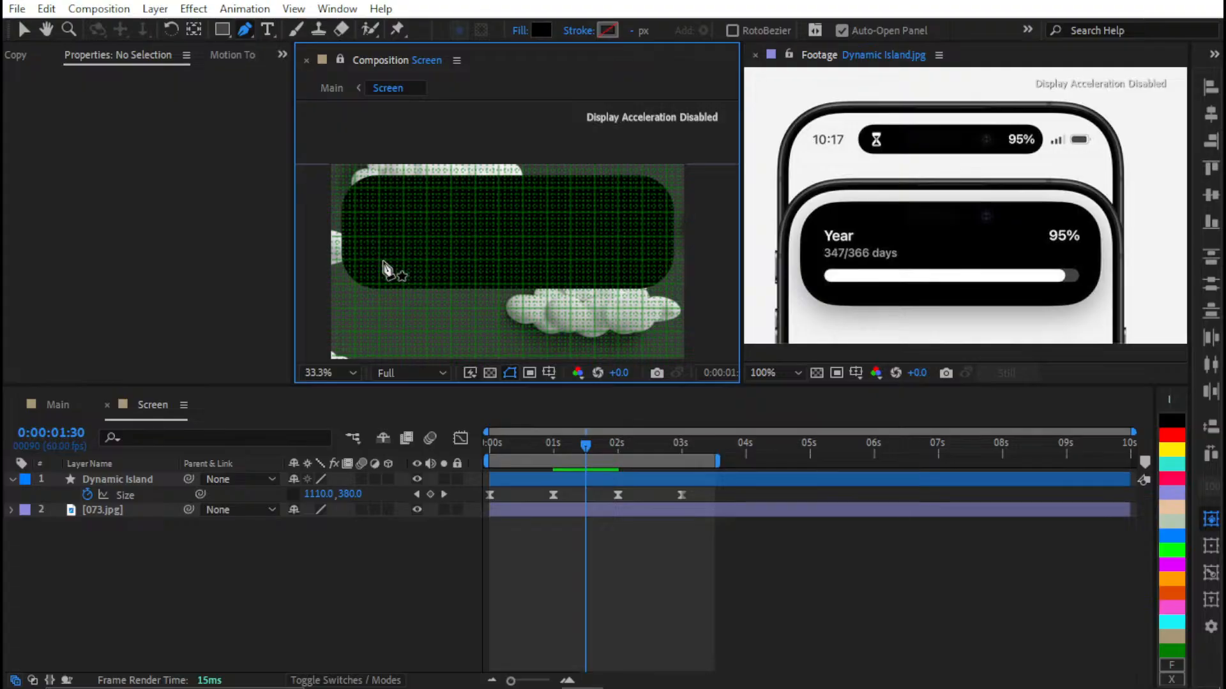
pyautogui.click(388, 267)
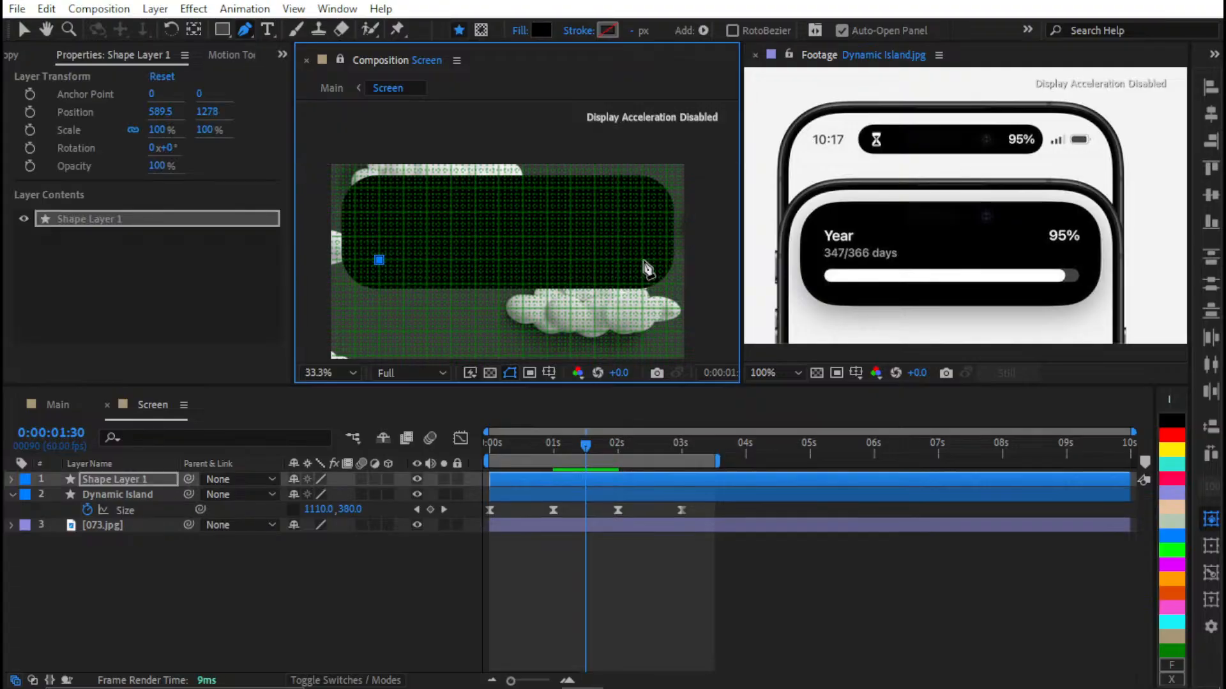
pyautogui.click(642, 260)
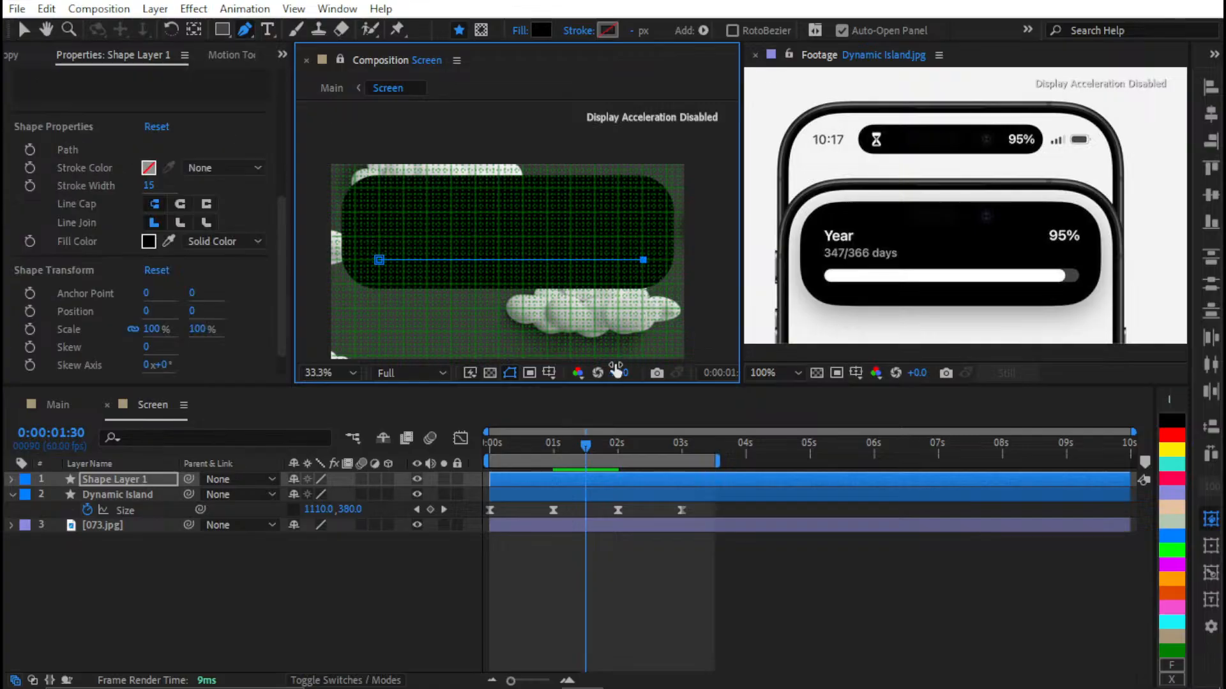
# Rename the new line's shape layer as Loading Line
pyautogui.click(514, 581)
pyautogui.click(546, 484)
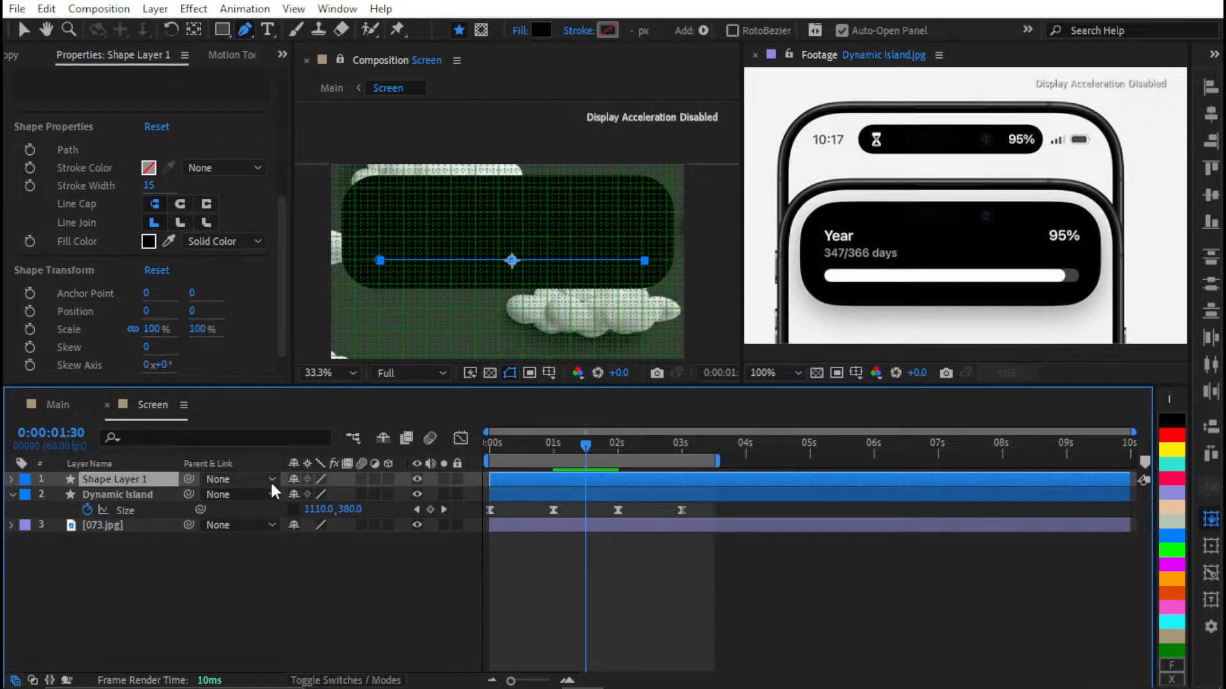
pyautogui.press('Return')
pyautogui.write('Load')
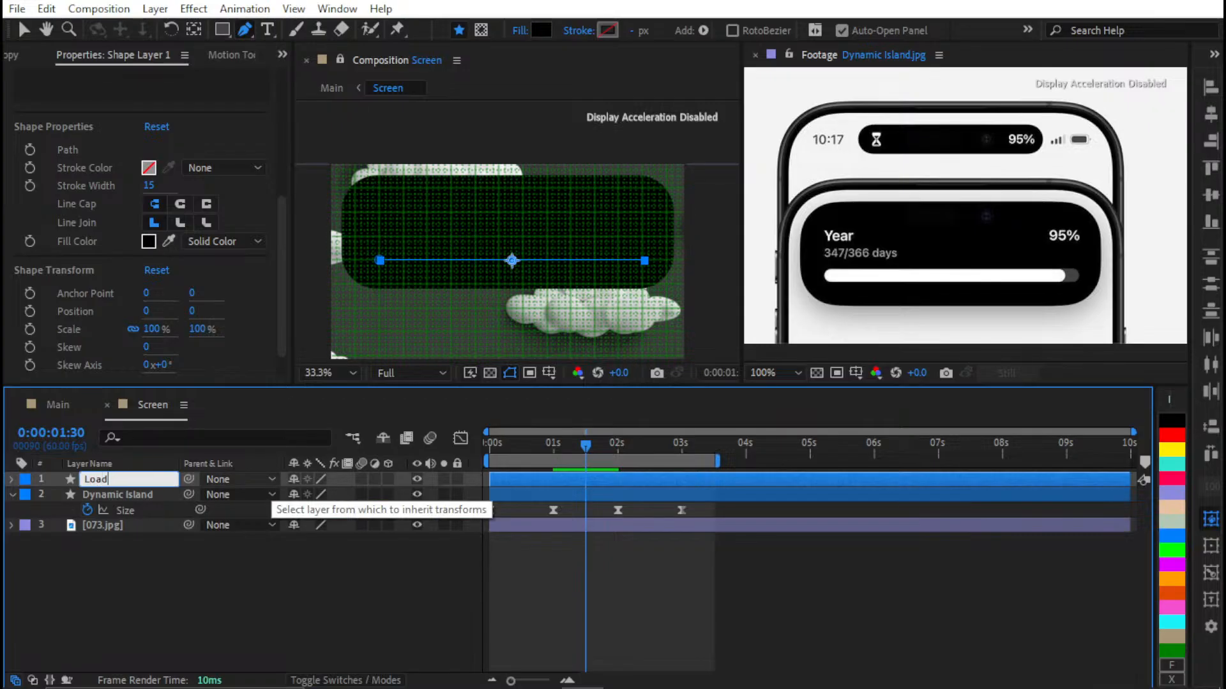
pyautogui.write('uig Line')
pyautogui.press('Return')
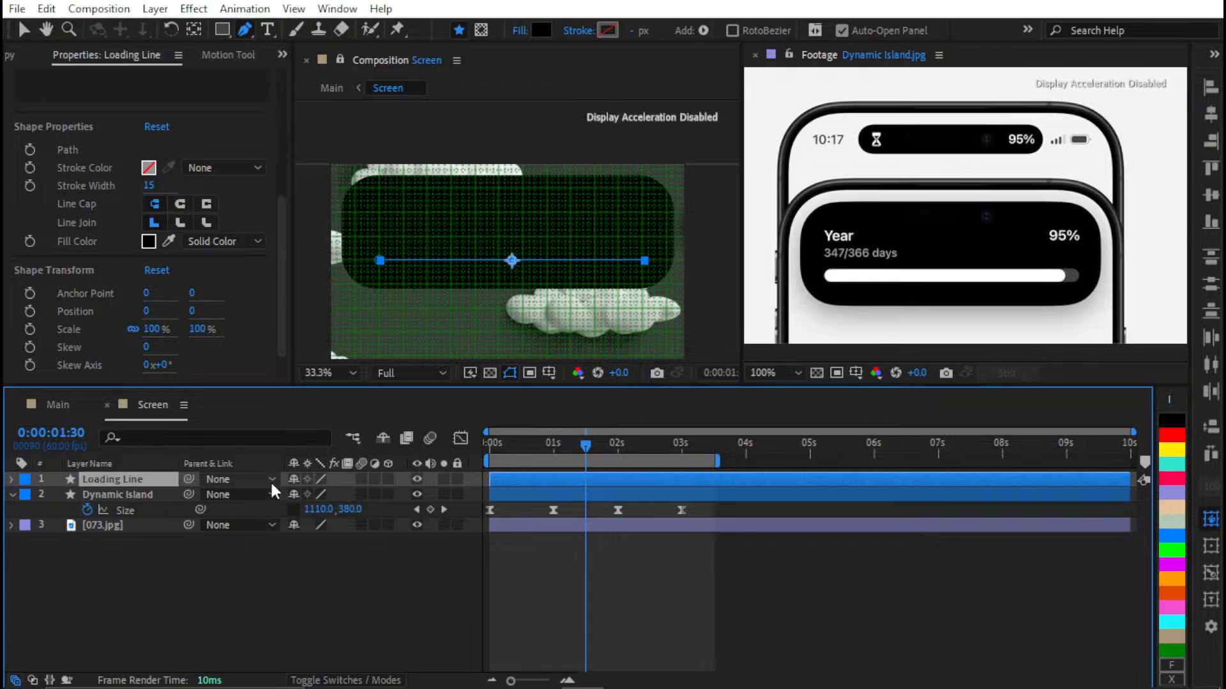
# Sample the grey of the reference progress bar's unfilled end as the Loading Line's fill colour, and take its hex code 424143
pyautogui.click(540, 33)
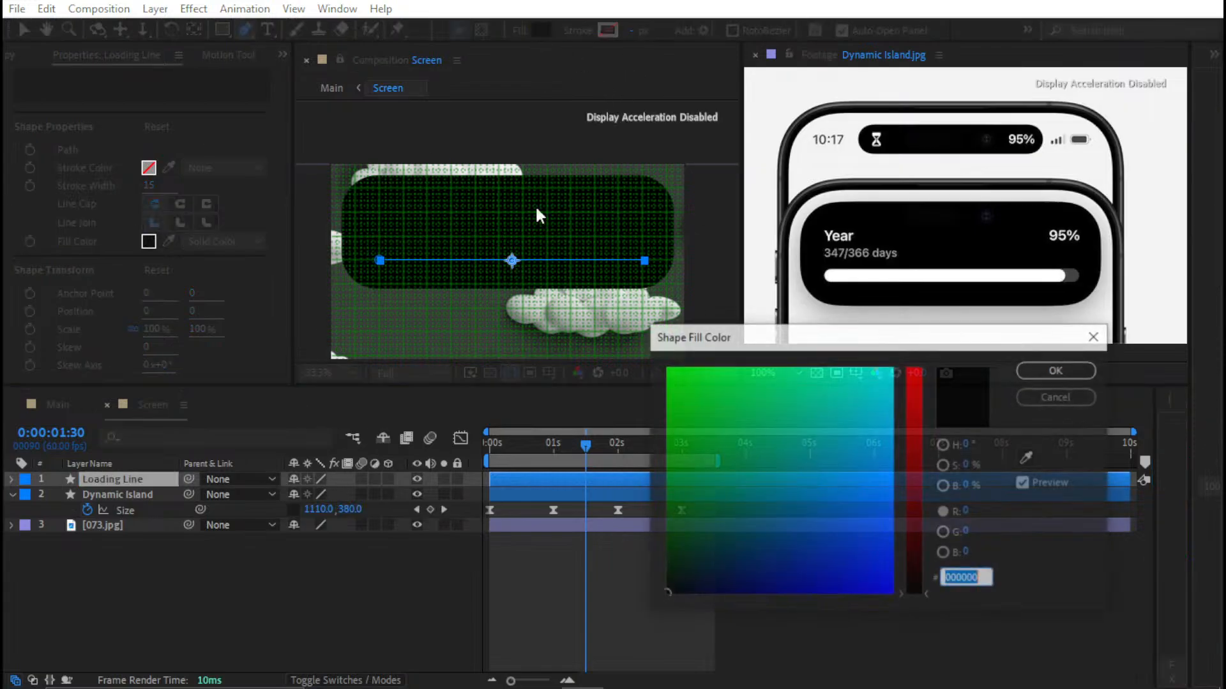
pyautogui.click(1026, 456)
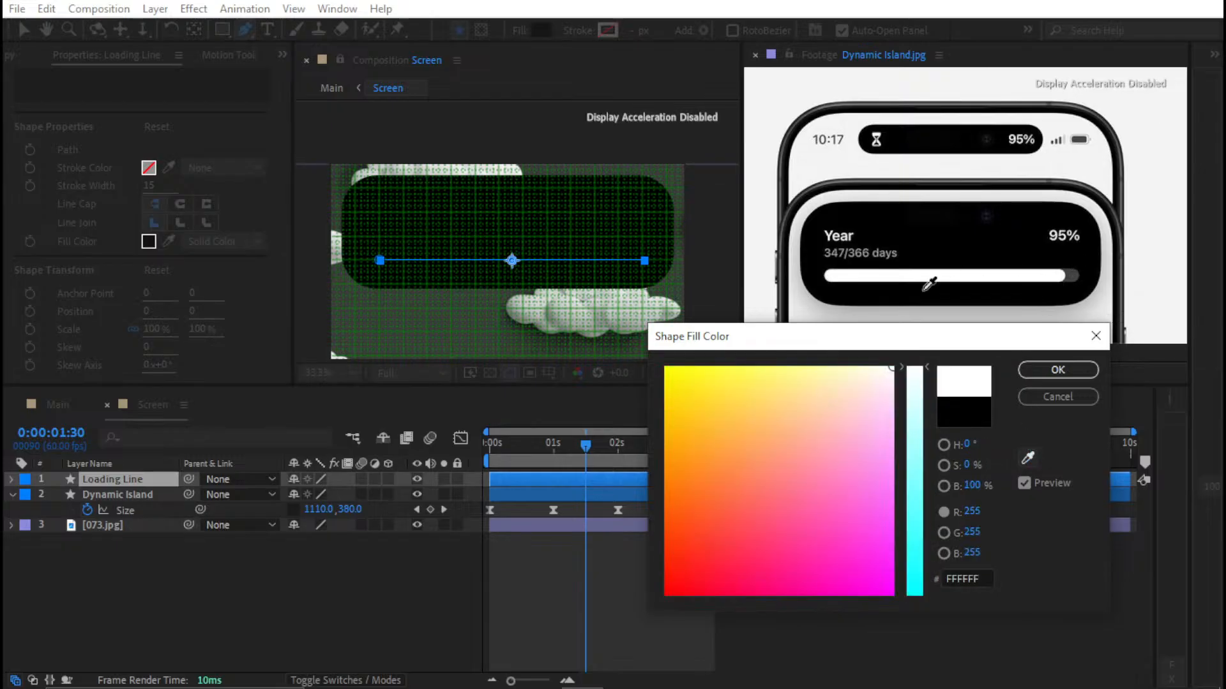
pyautogui.click(1075, 273)
pyautogui.click(1056, 373)
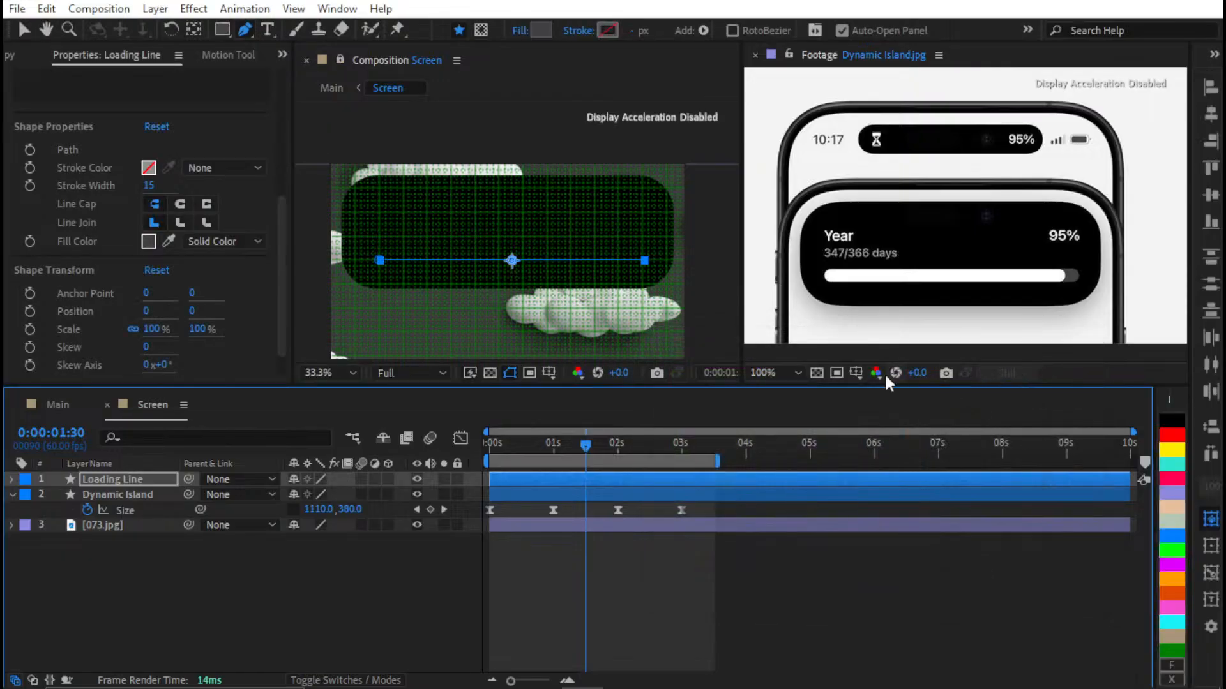
pyautogui.click(401, 570)
pyautogui.click(530, 479)
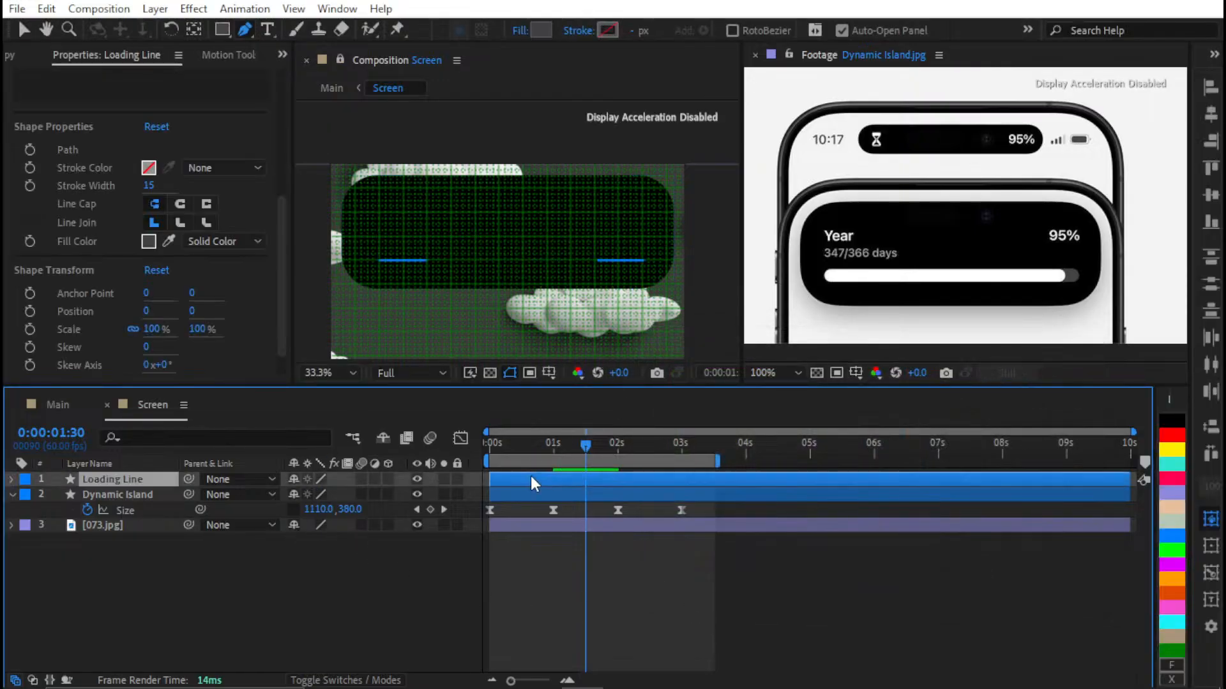
pyautogui.click(531, 30)
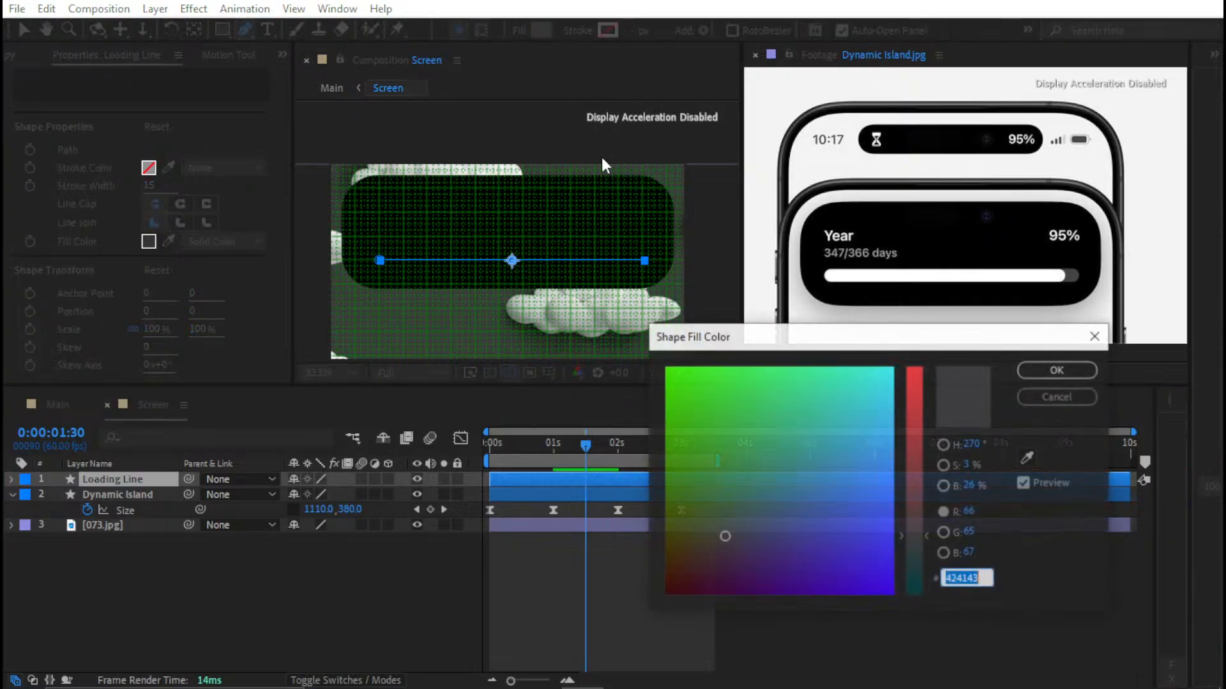
pyautogui.click(1036, 392)
# Remove the Loading Line's fill and give it a solid colour stroke
pyautogui.click(521, 30)
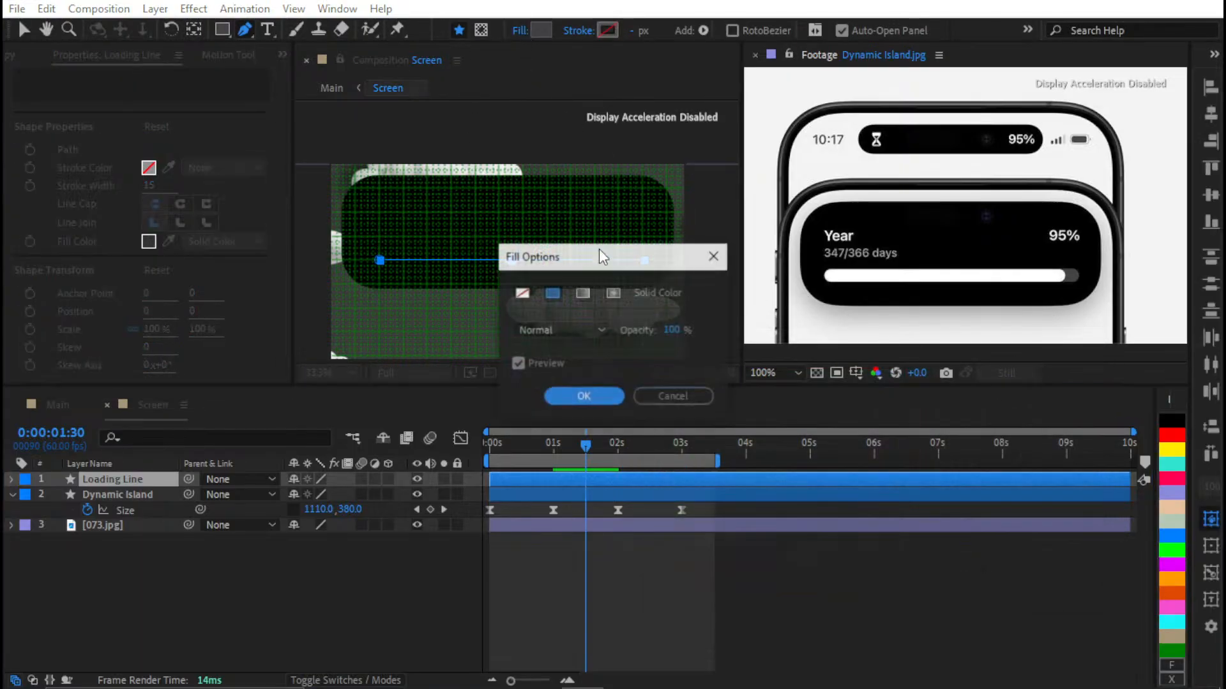
pyautogui.click(522, 293)
pyautogui.click(583, 399)
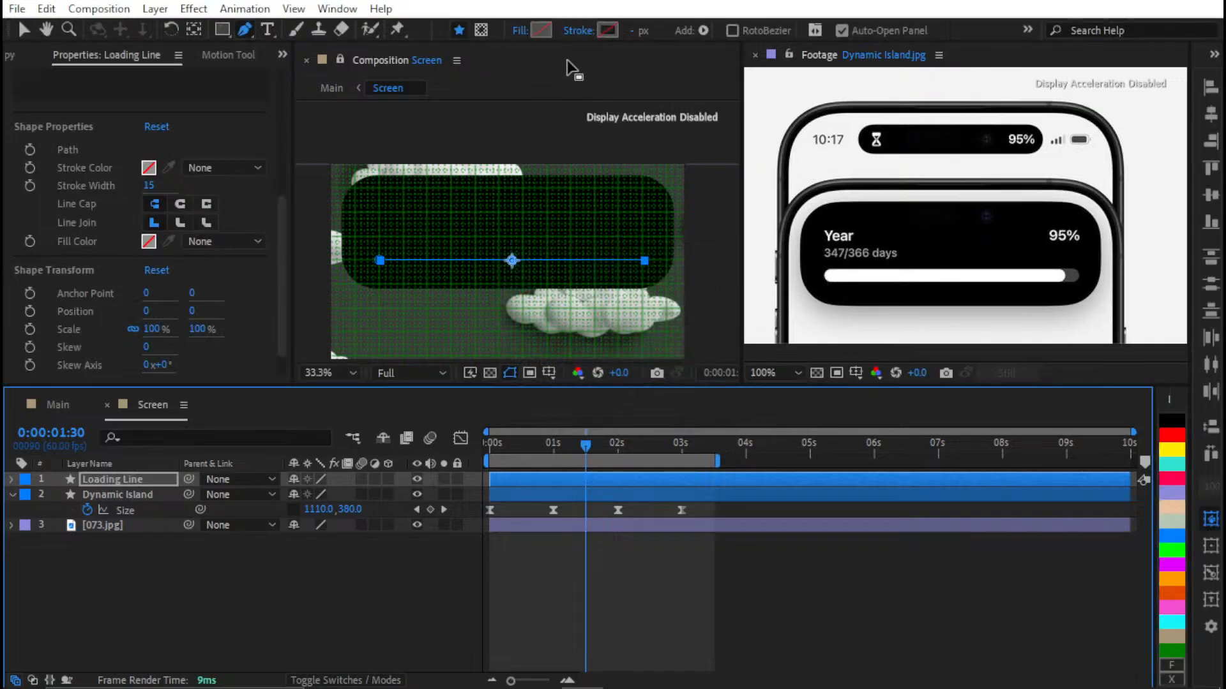
pyautogui.click(581, 31)
pyautogui.click(552, 293)
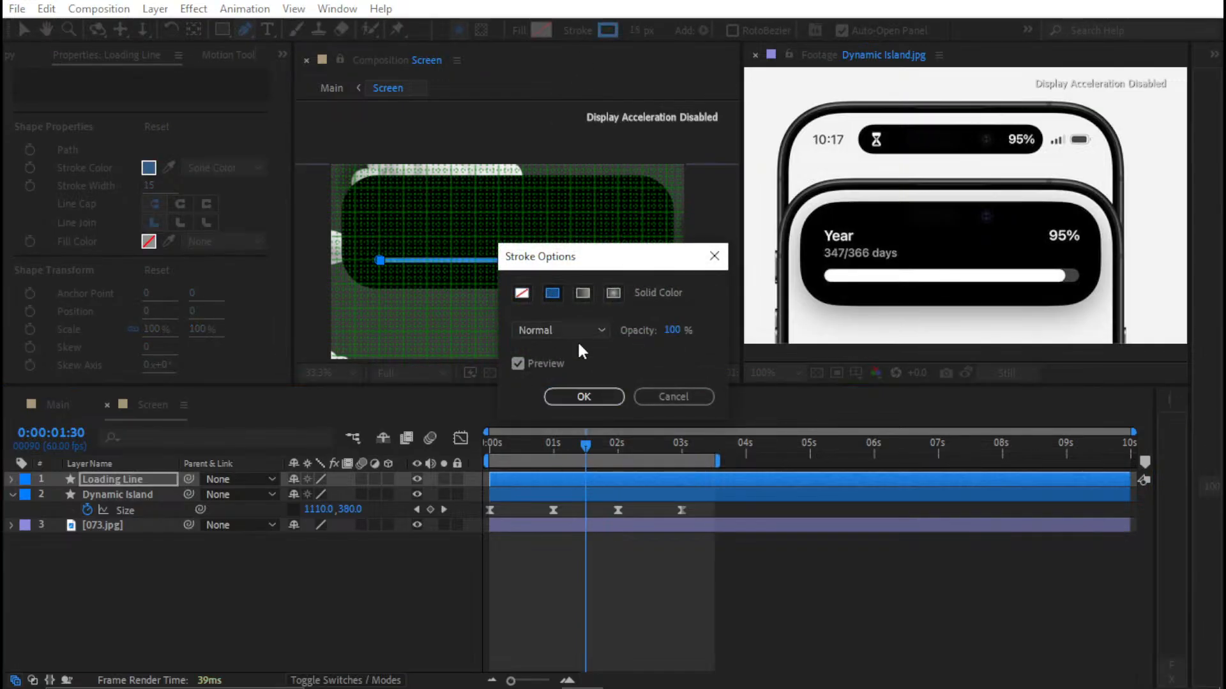
pyautogui.click(584, 397)
# Set the Loading Line's stroke width to 25 px
pyautogui.click(638, 31)
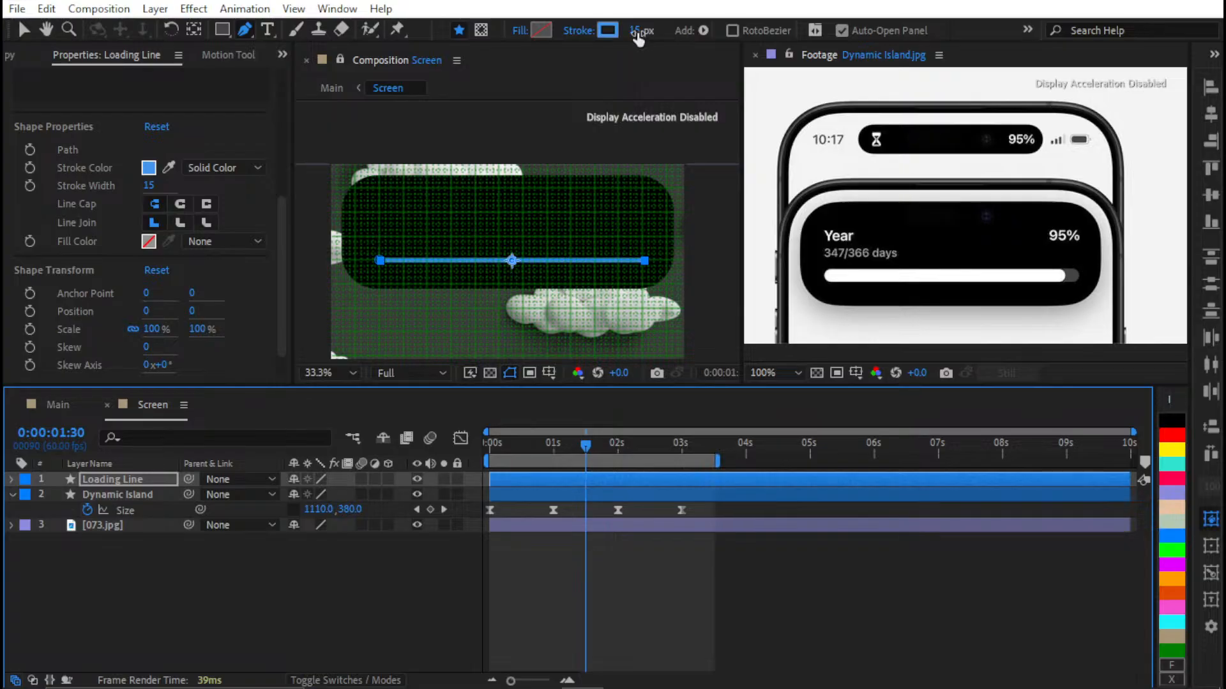
pyautogui.write('25')
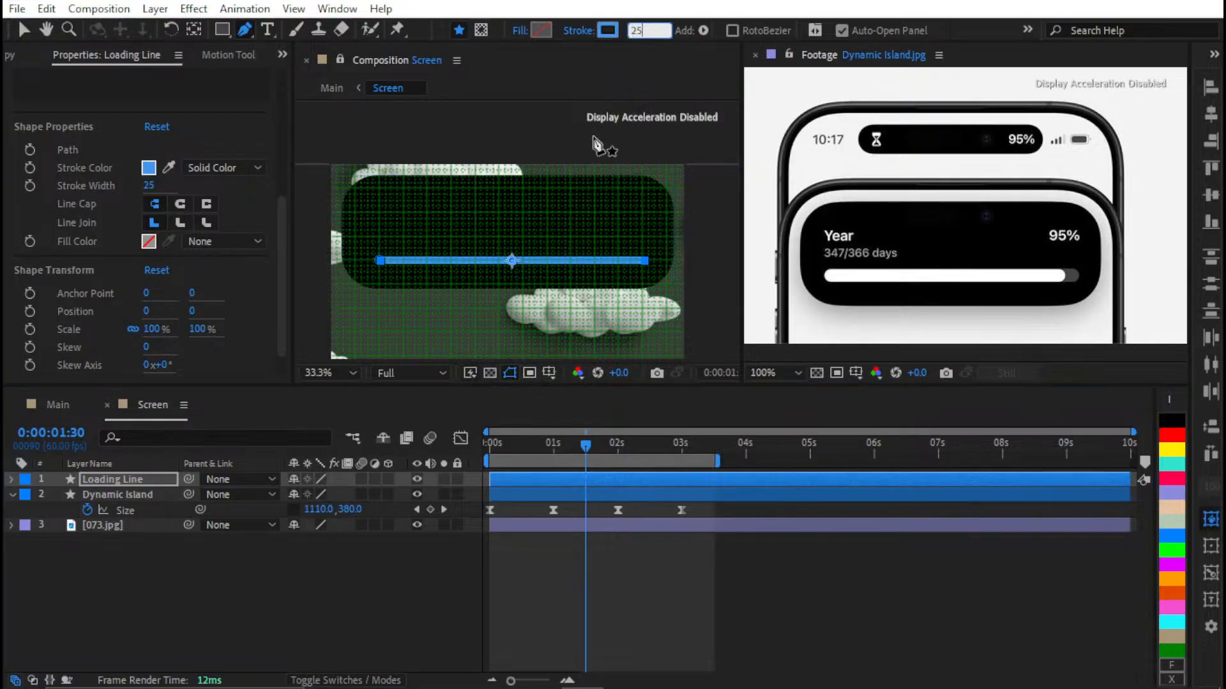
pyautogui.click(616, 576)
# Try to set the stroke colour to 424143 with no layer selected
pyautogui.click(606, 30)
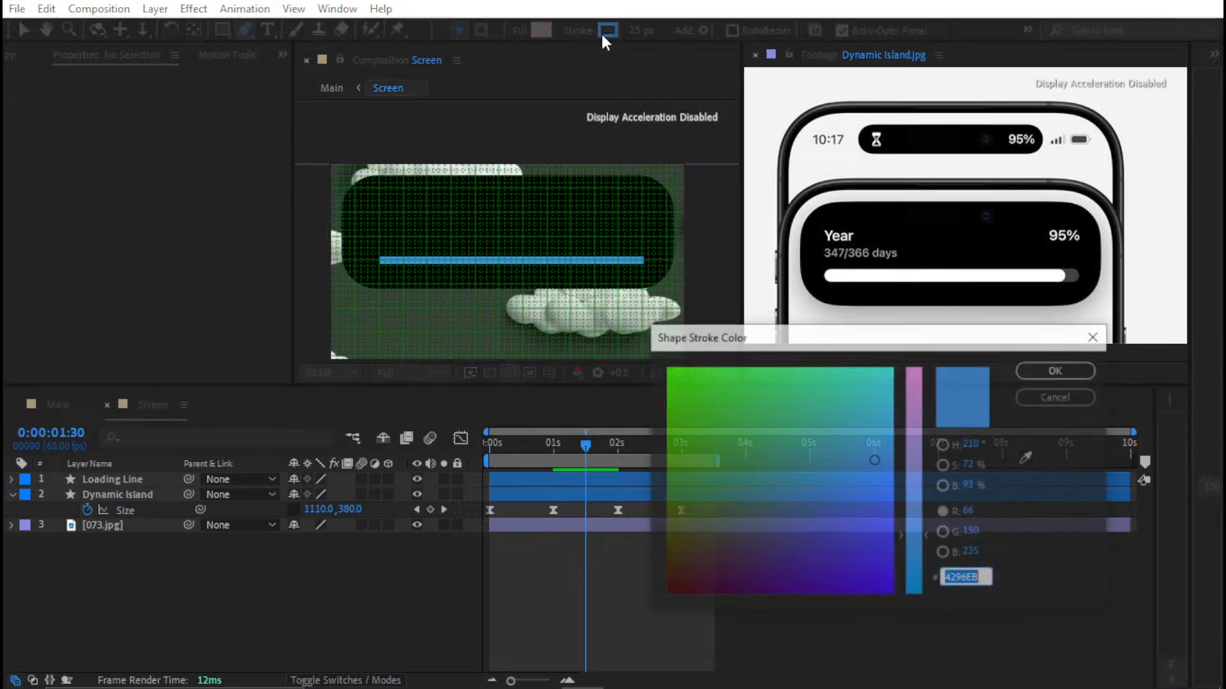
pyautogui.write('424143')
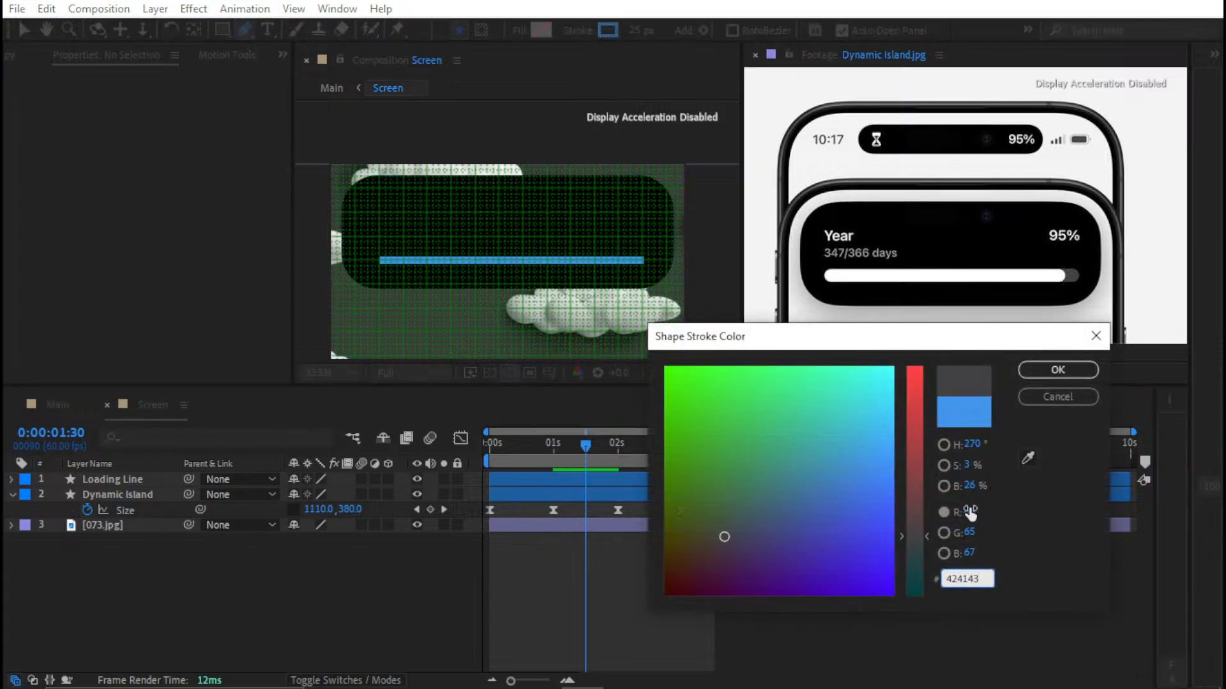
pyautogui.click(1057, 370)
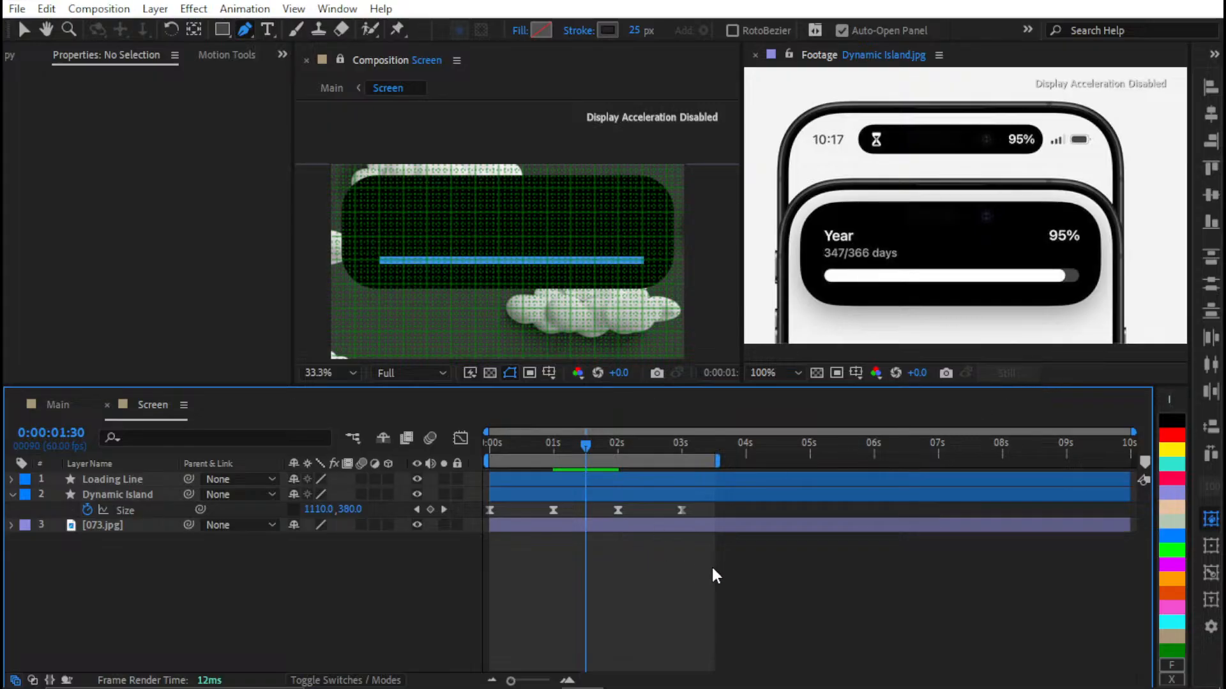
# Set the Loading Line layer's stroke colour to 424143
pyautogui.click(565, 479)
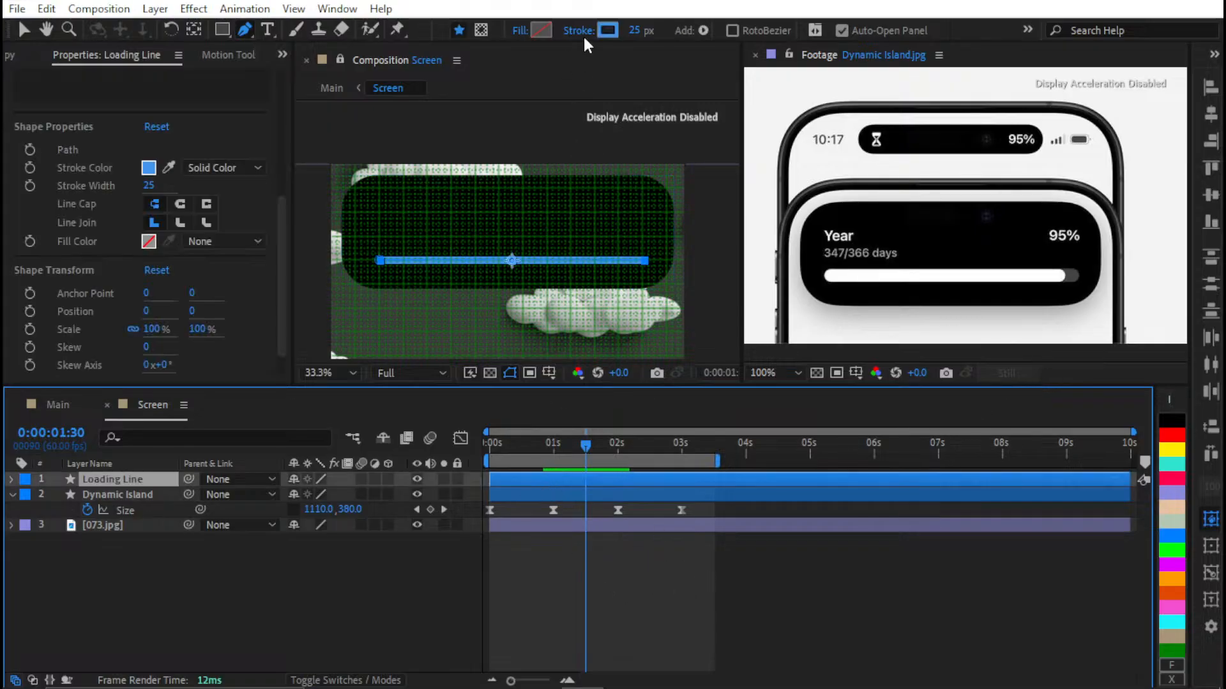
pyautogui.click(599, 31)
pyautogui.write('424143')
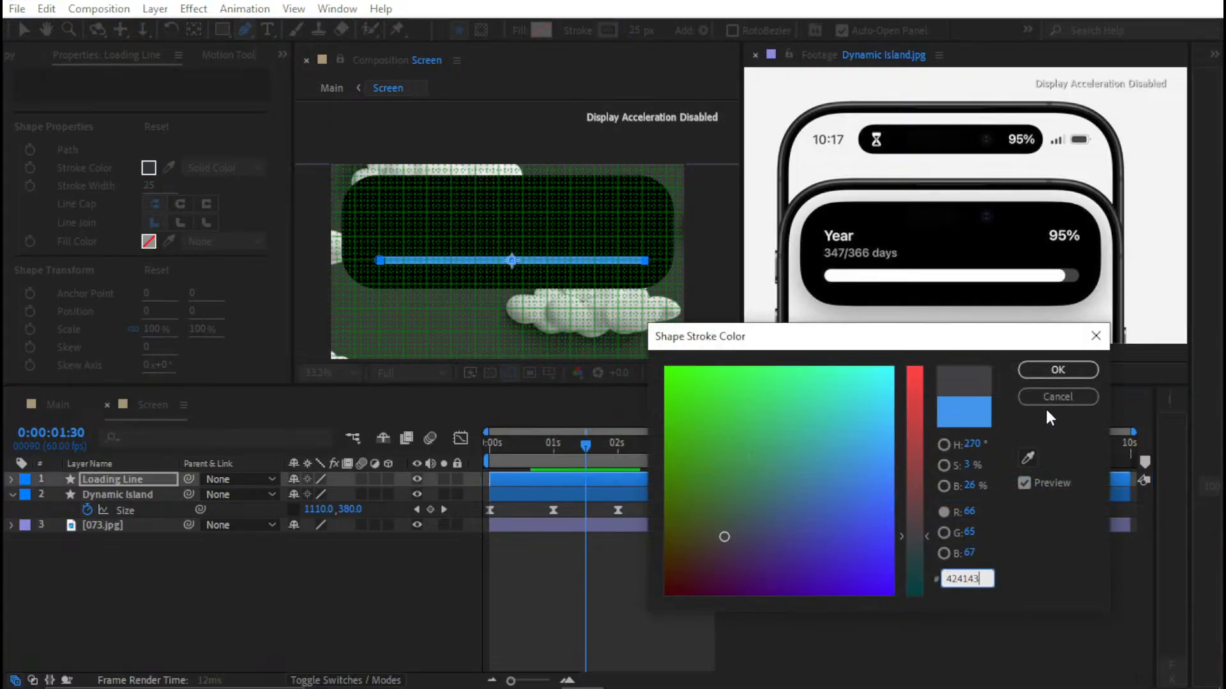
pyautogui.click(1057, 371)
pyautogui.click(683, 549)
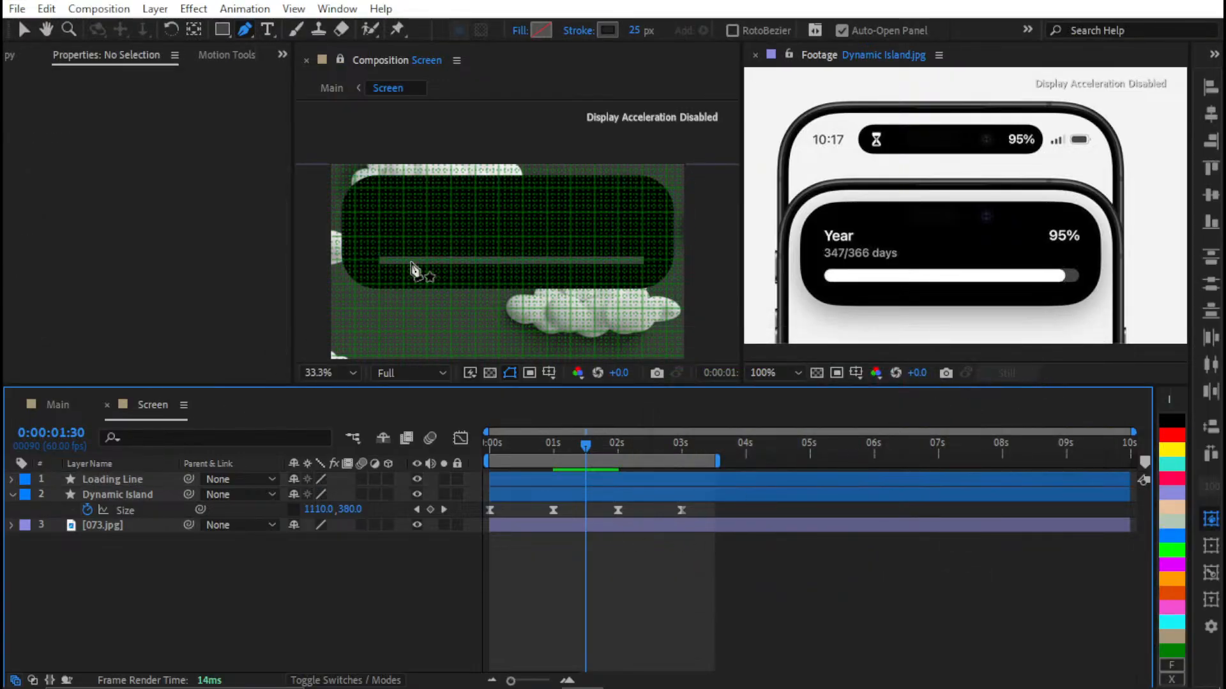
# Find the Loading Line's line cap property, set it to Round Cap, and collapse the layer properties
pyautogui.click(555, 480)
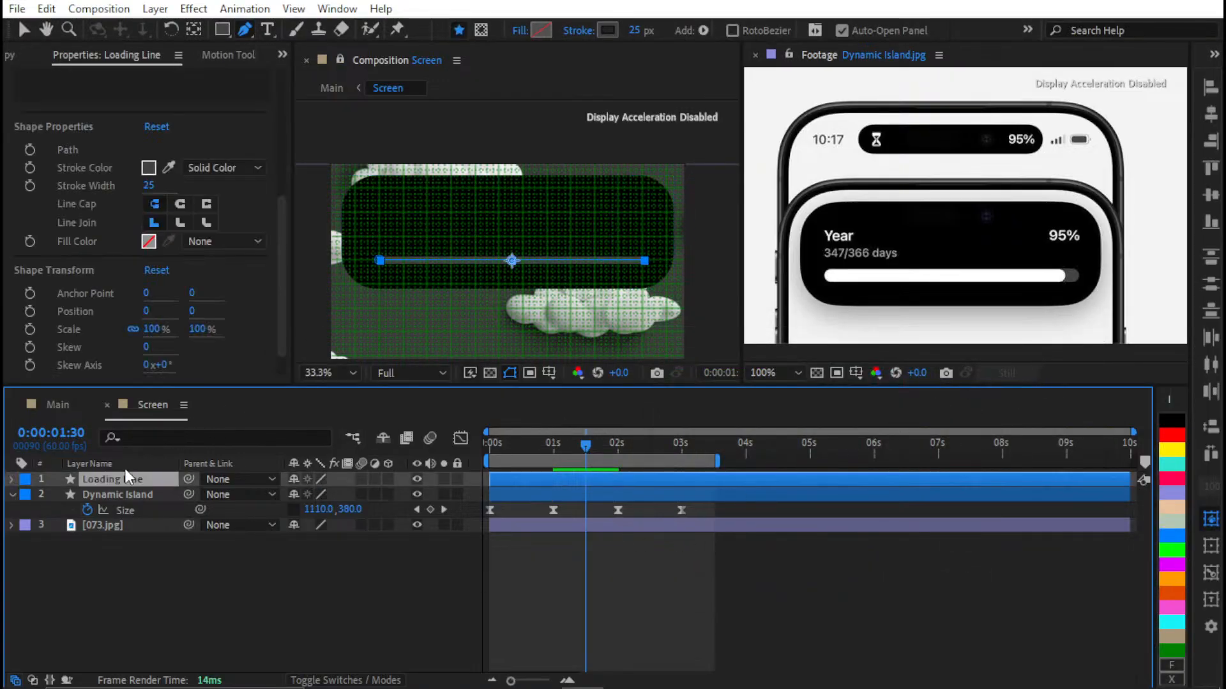
pyautogui.click(150, 437)
pyautogui.write('cap')
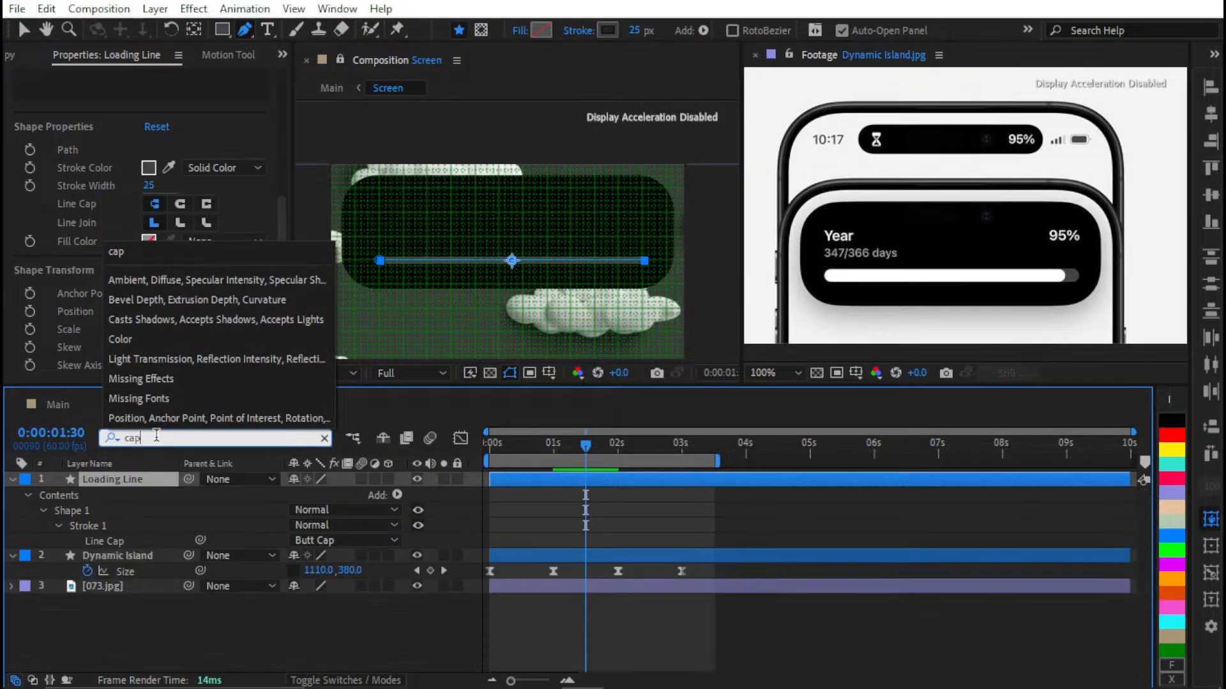
pyautogui.click(344, 540)
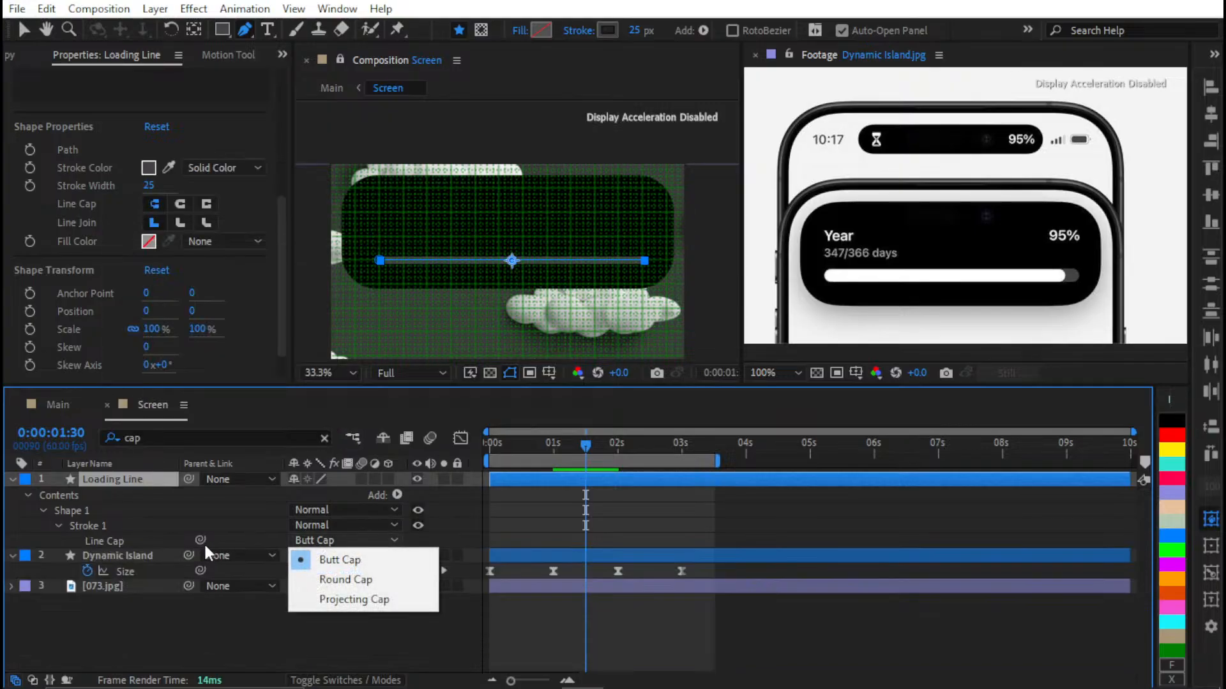
pyautogui.click(348, 580)
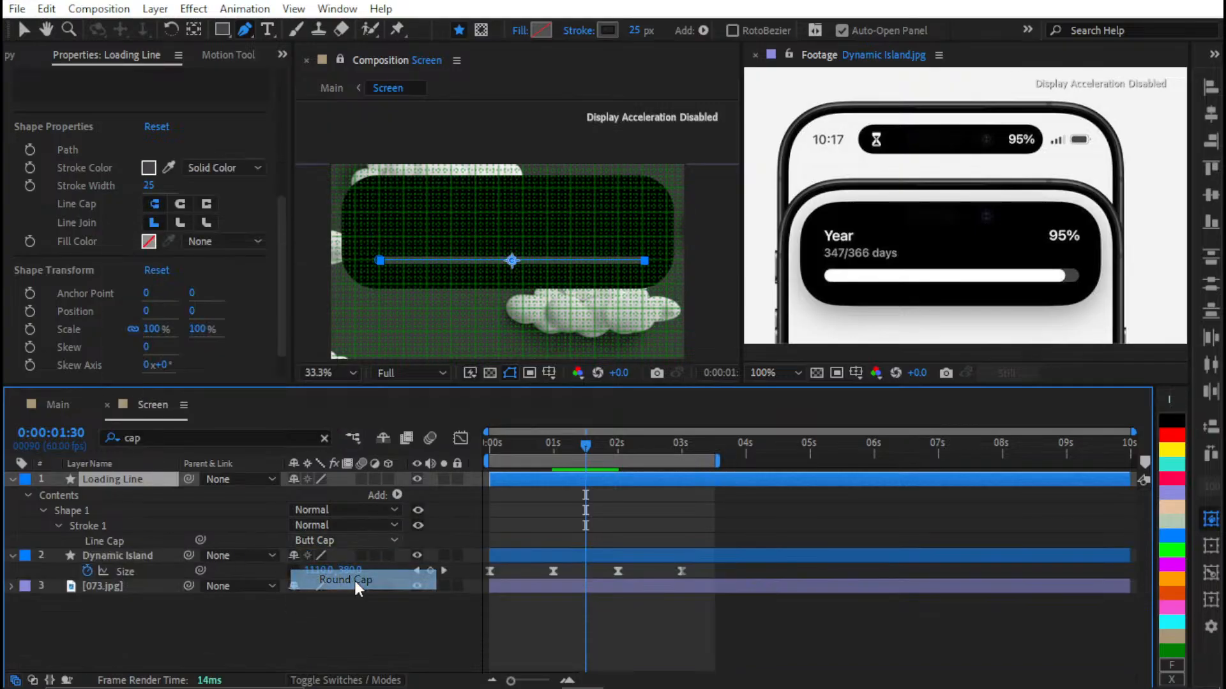
pyautogui.click(538, 628)
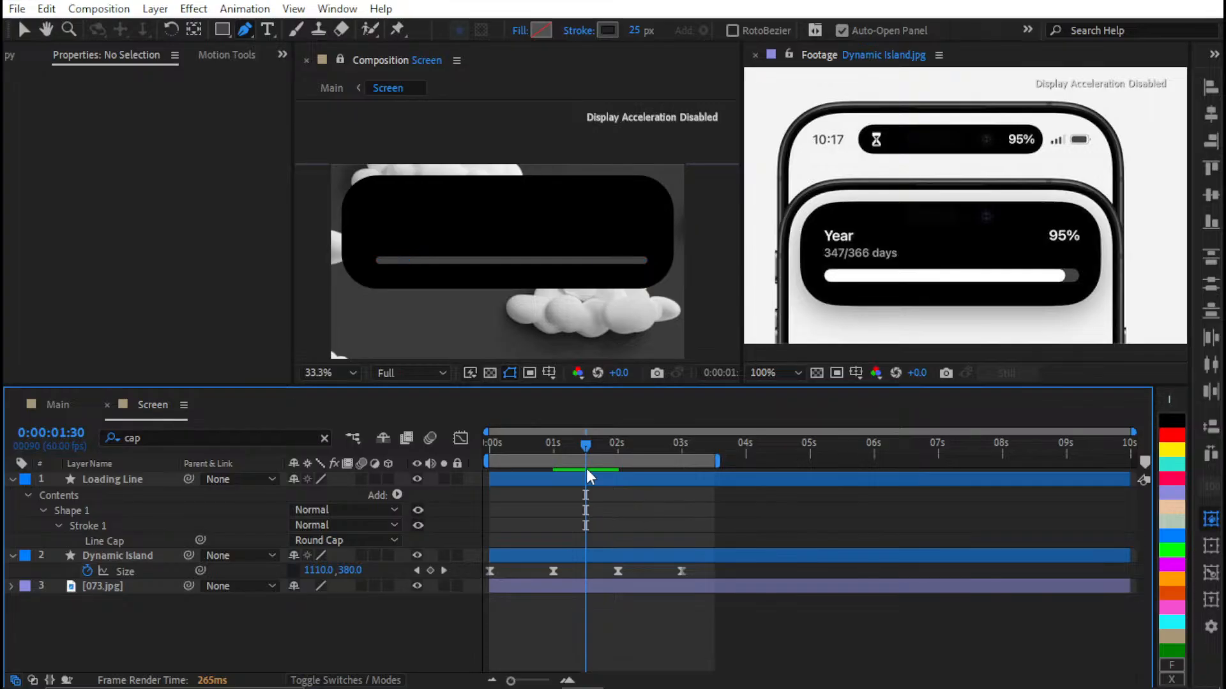
pyautogui.press('u')
pyautogui.press('u')
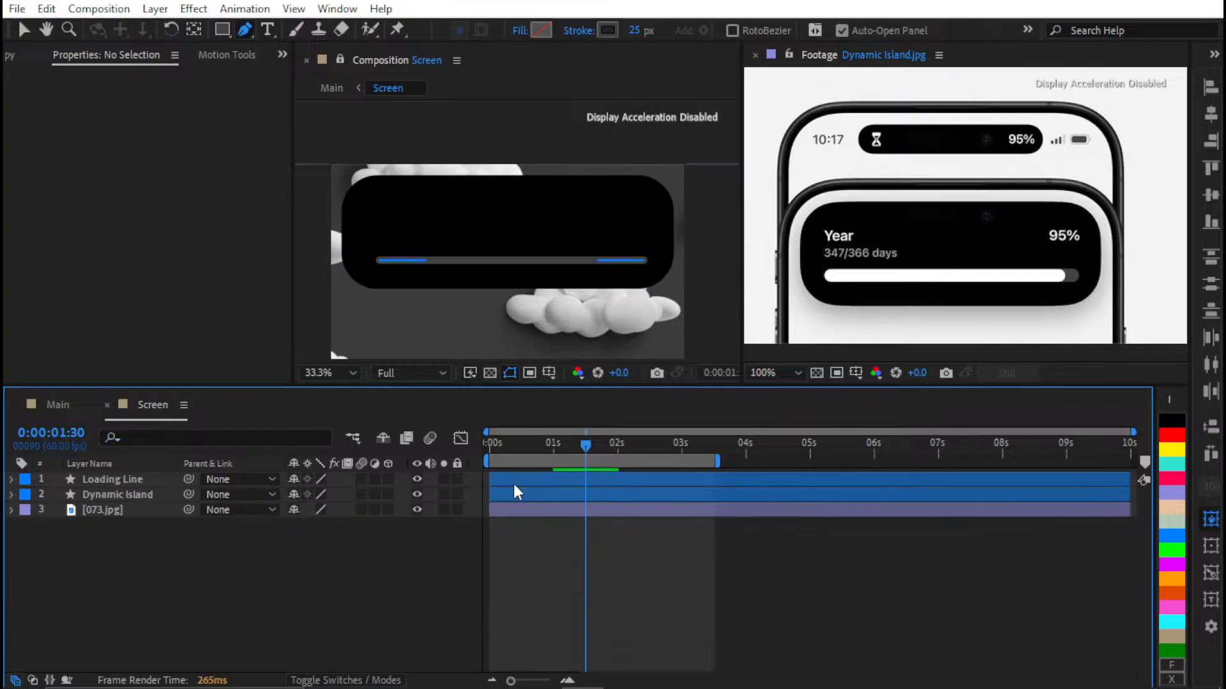
# Align the Loading Line and Dynamic Island layers on their horizontal centres
pyautogui.click(529, 477)
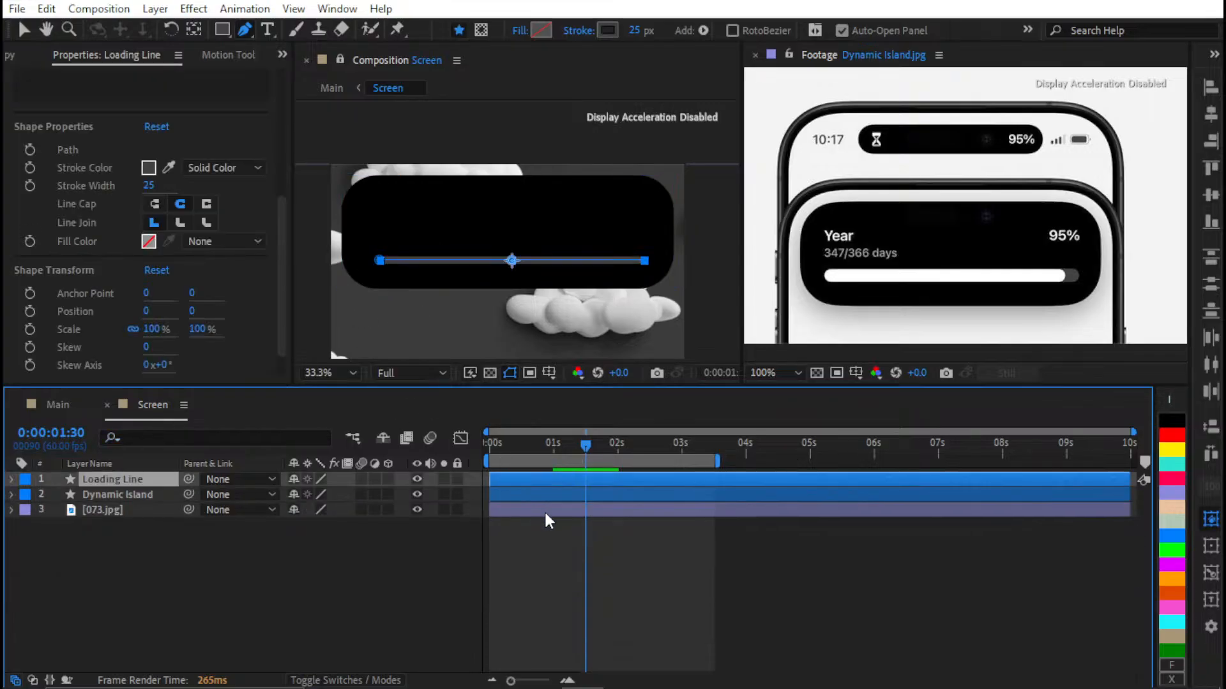
pyautogui.click(545, 509)
pyautogui.click(526, 494)
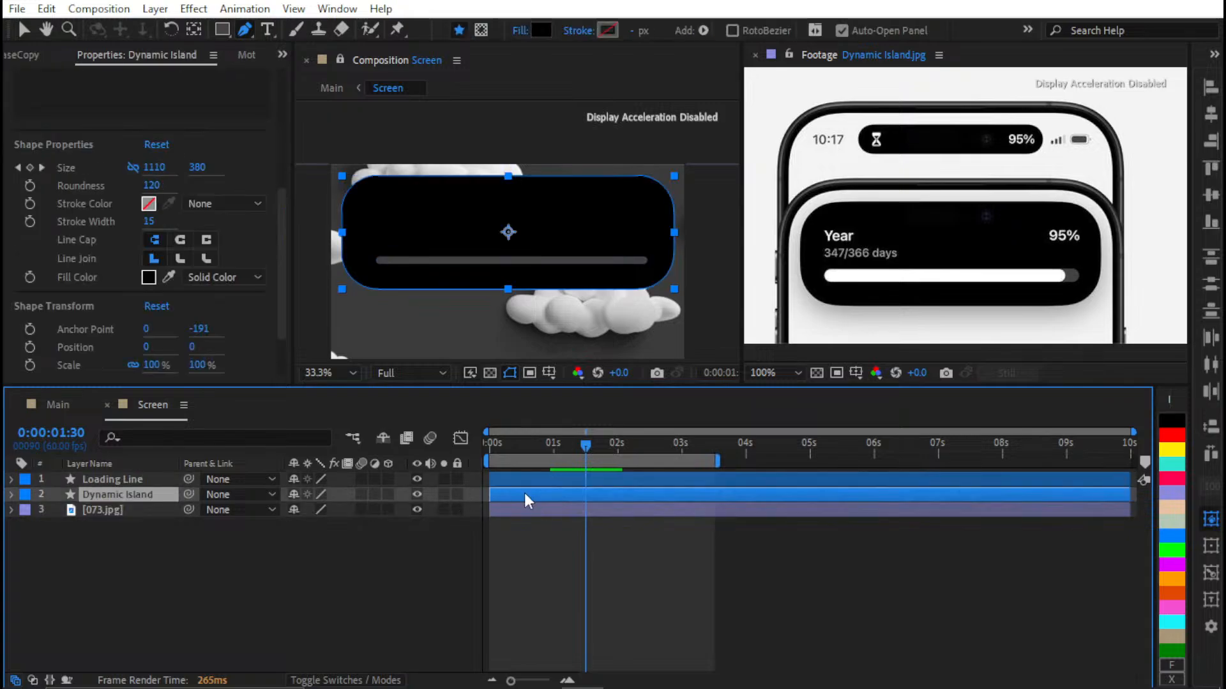
pyautogui.keyDown('shift'); pyautogui.click(135, 482); pyautogui.keyUp('shift')
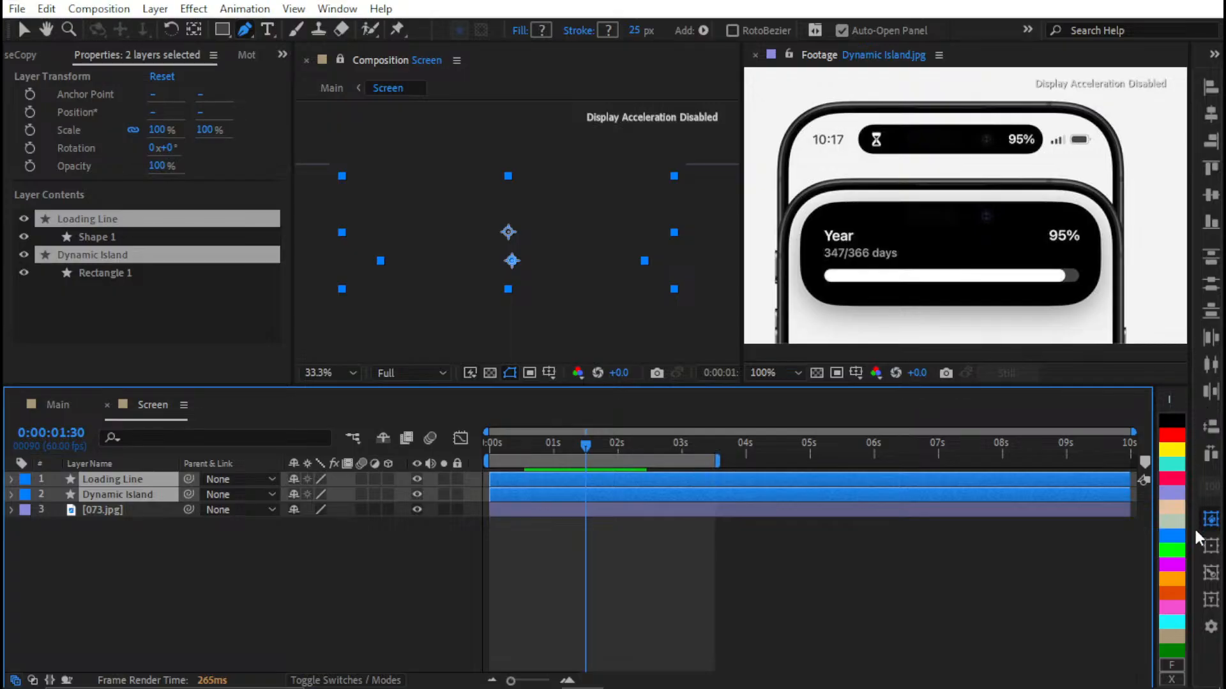
pyautogui.click(1210, 577)
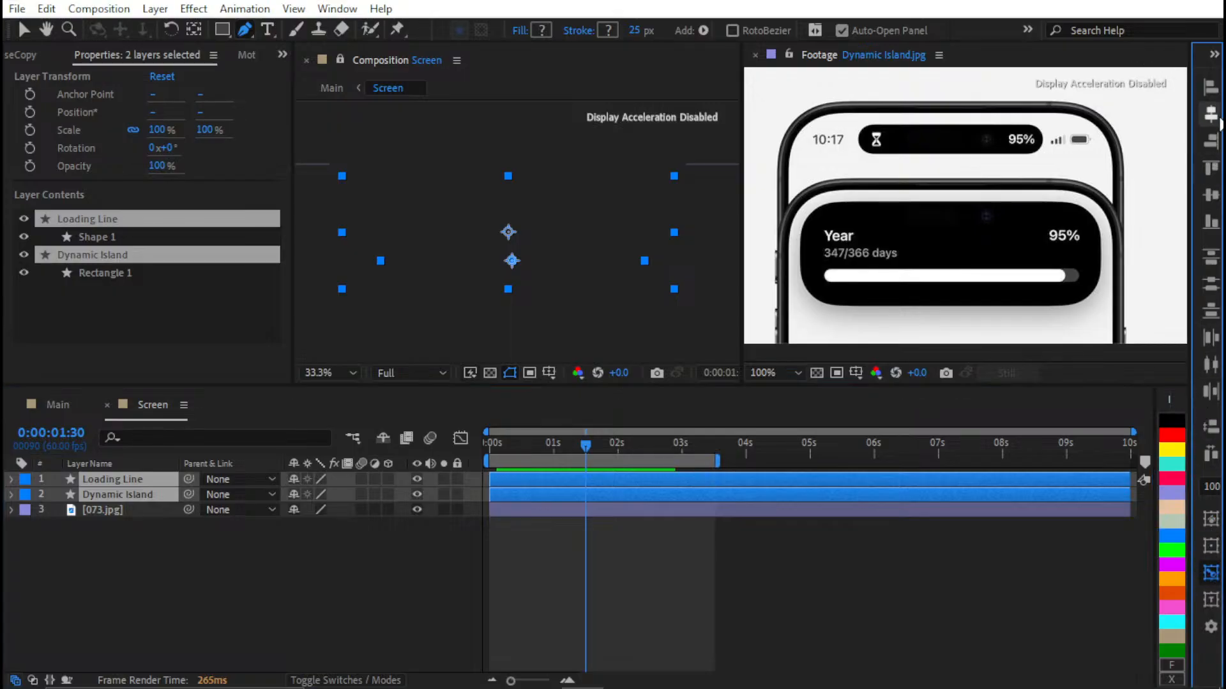
pyautogui.click(1206, 115)
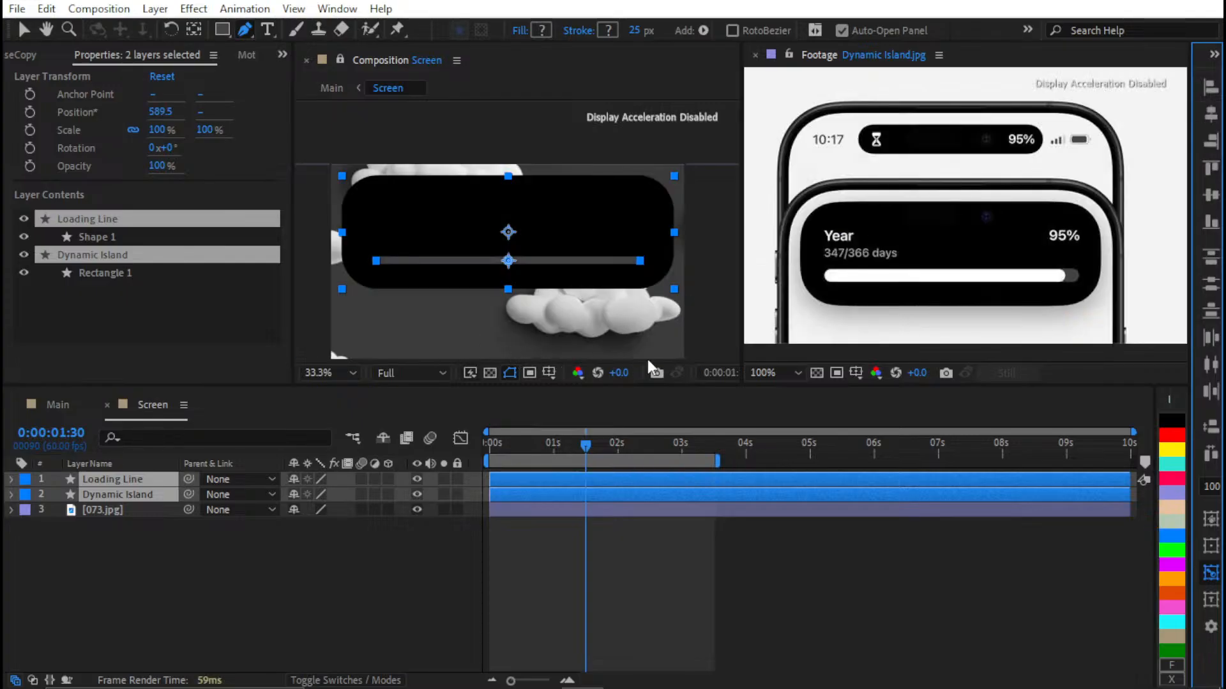
pyautogui.click(604, 568)
pyautogui.hotkey('ctrl', 'z')
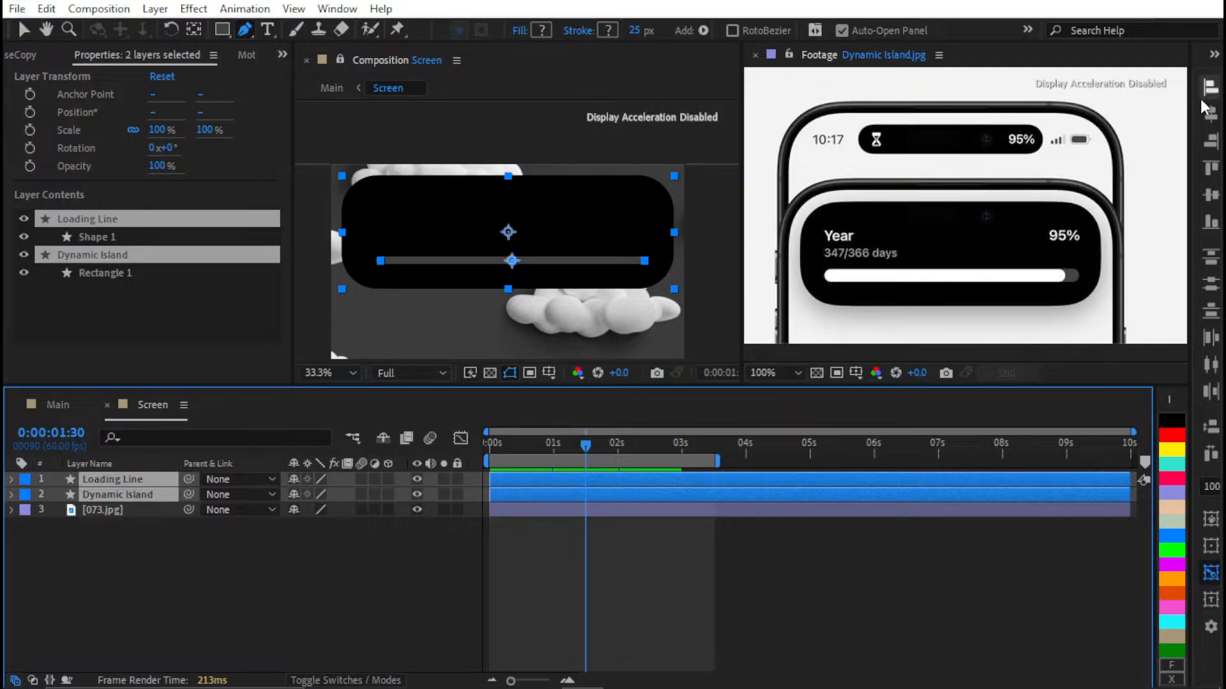
pyautogui.click(1207, 113)
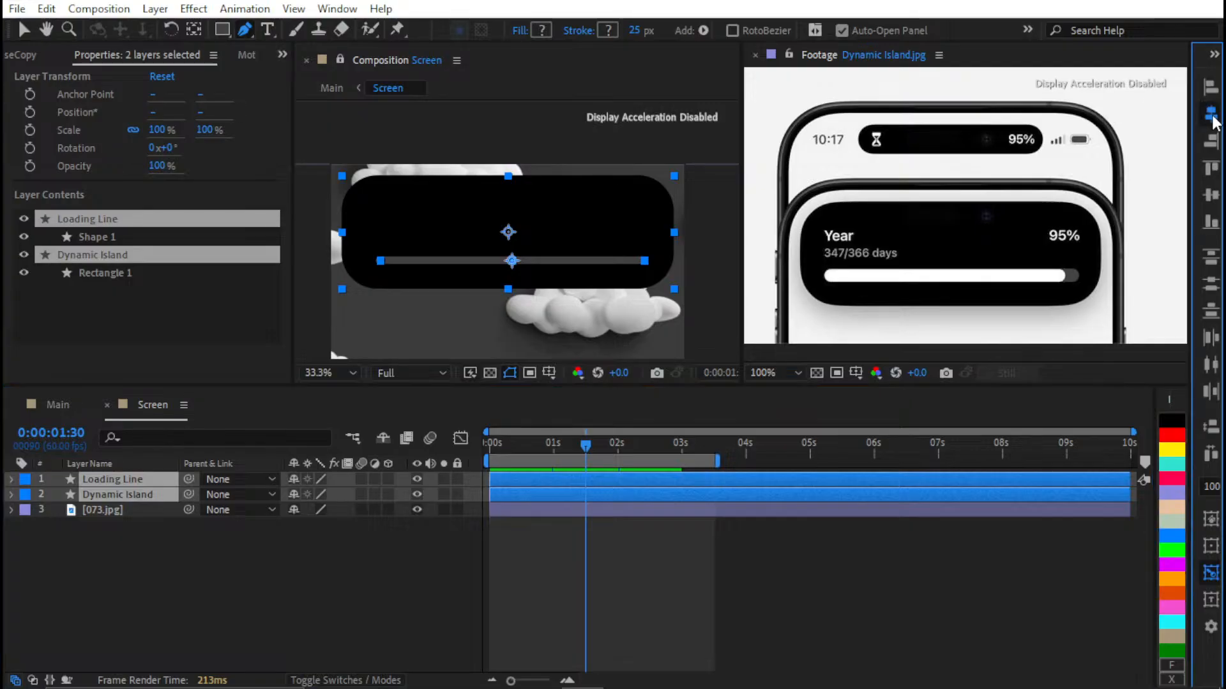
pyautogui.click(604, 603)
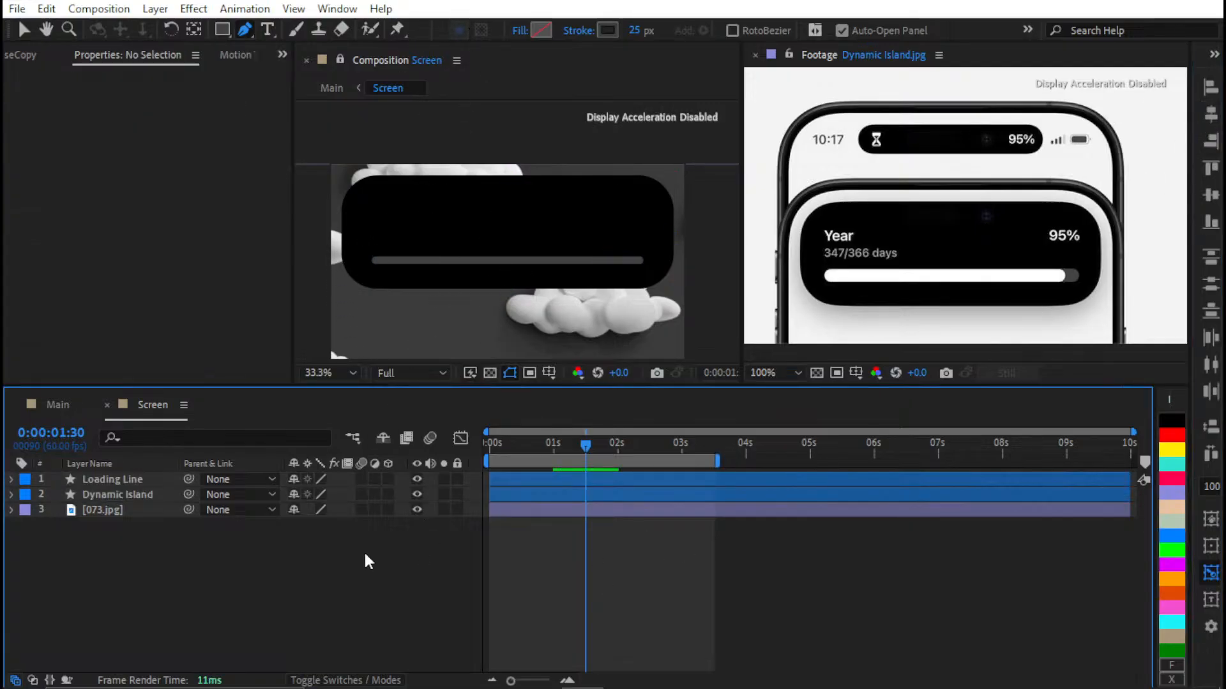
# Set the Loading Line's stroke width to 45 px
pyautogui.press('v')
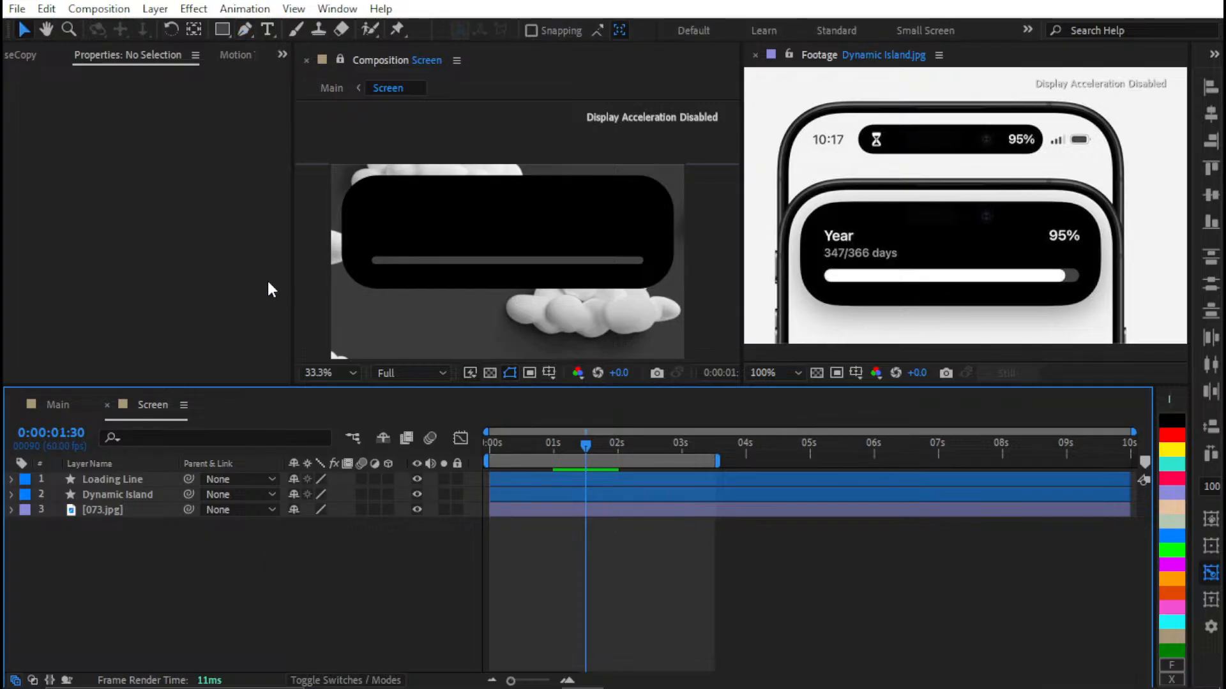
pyautogui.click(129, 507)
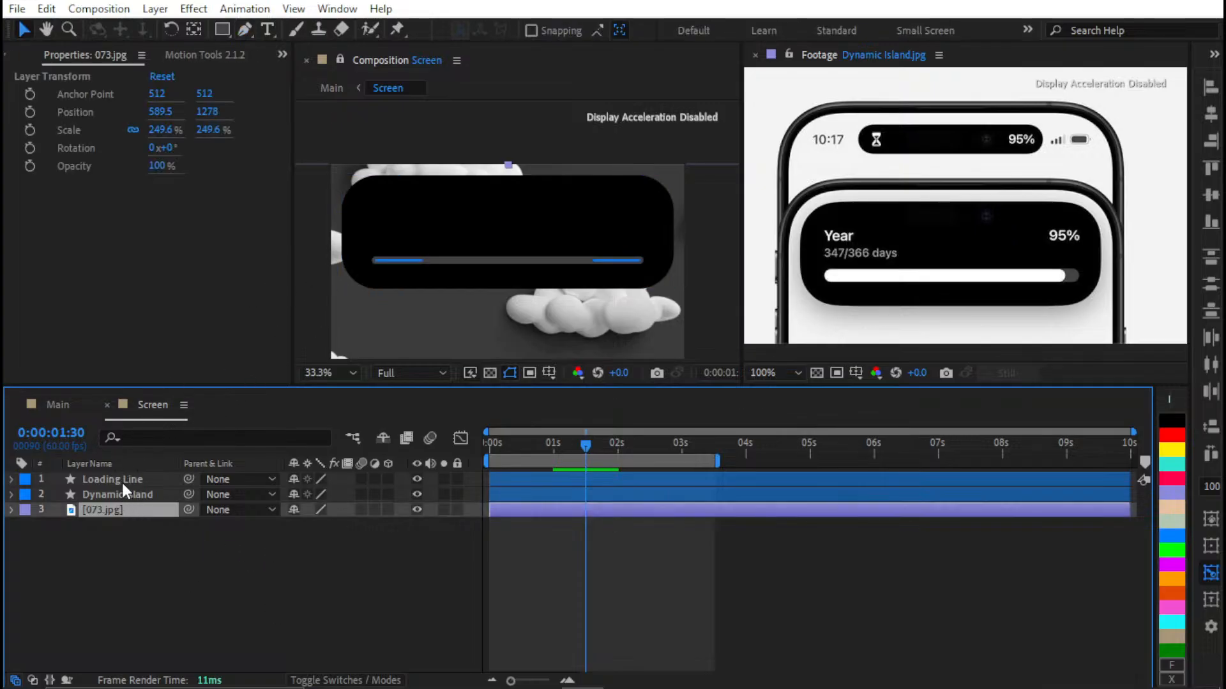
pyautogui.click(120, 494)
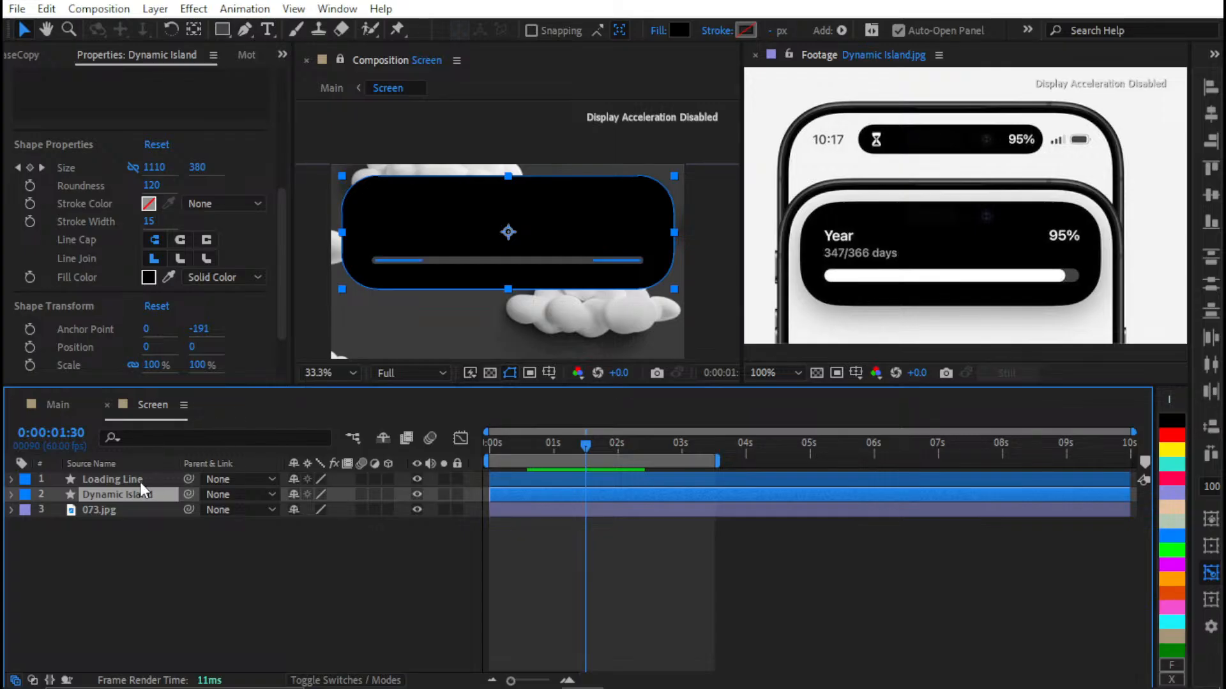
pyautogui.click(140, 480)
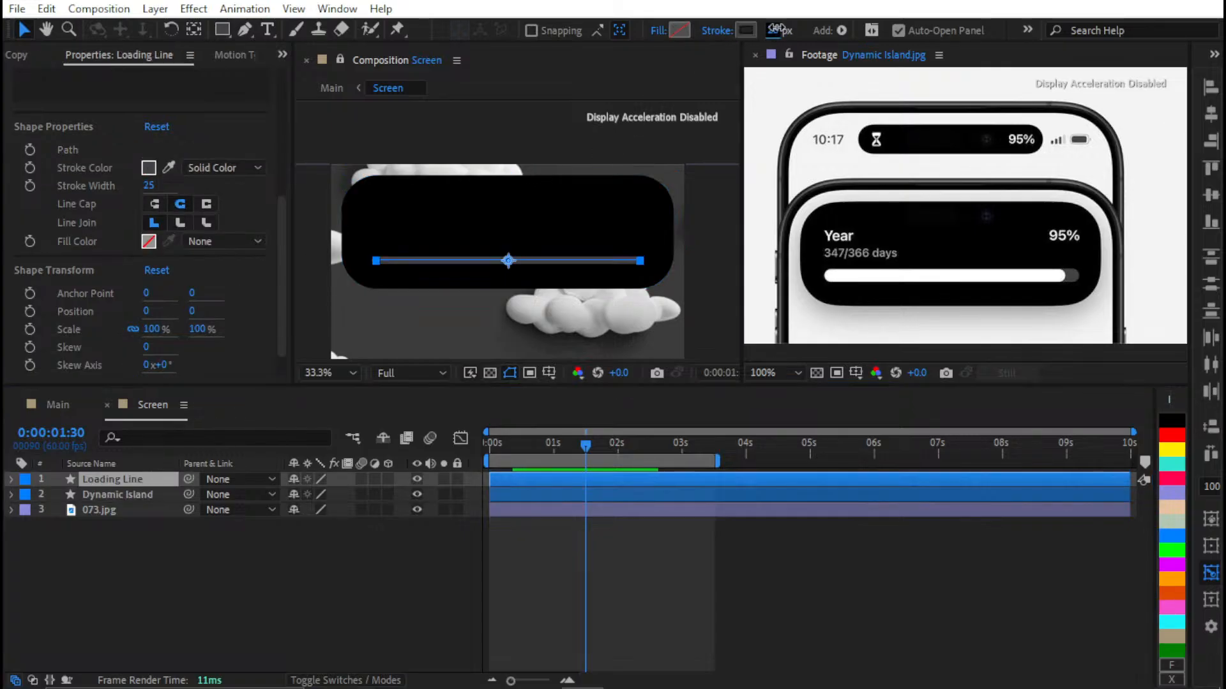
pyautogui.moveTo(778, 28); pyautogui.dragTo(787, 31)
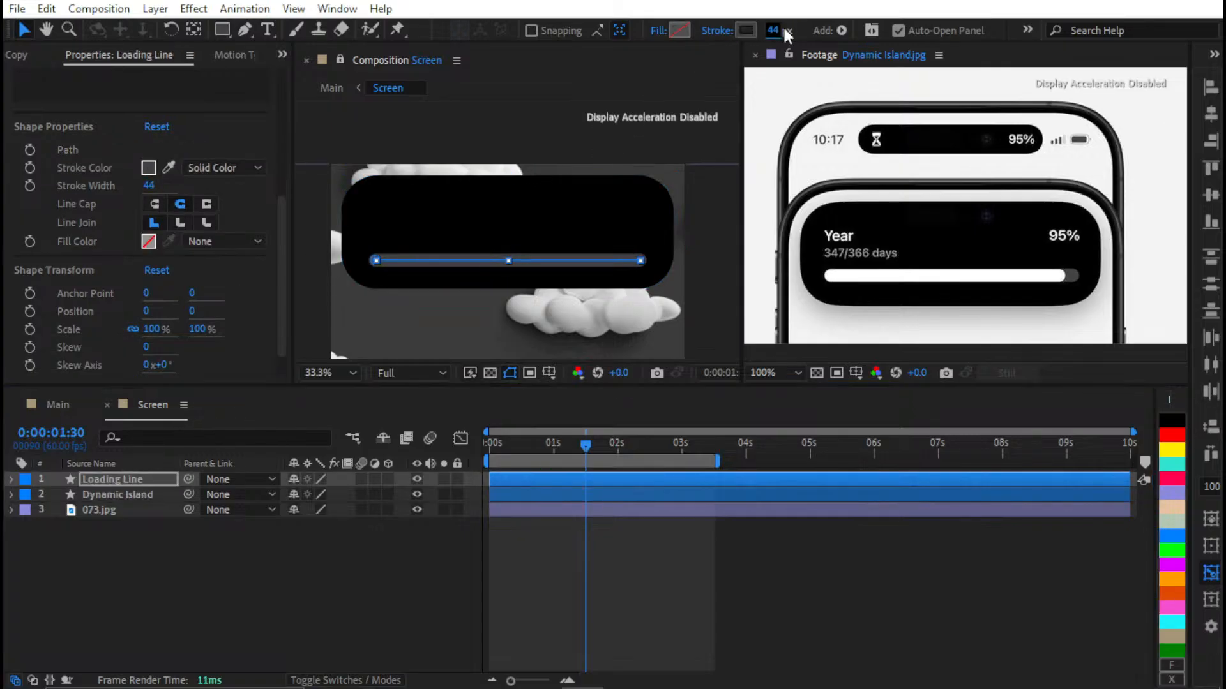
pyautogui.click(551, 529)
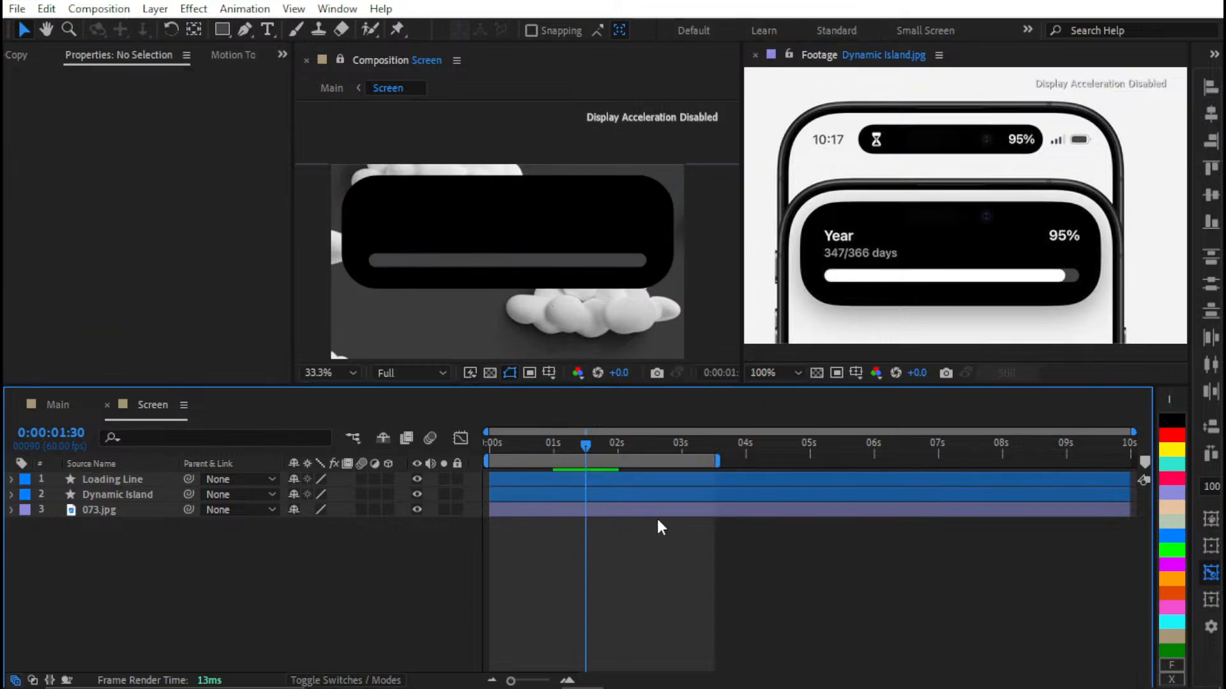
# Duplicate the Loading Line layer and rename the copy White Line
pyautogui.click(525, 476)
pyautogui.hotkey('ctrl', 'd')
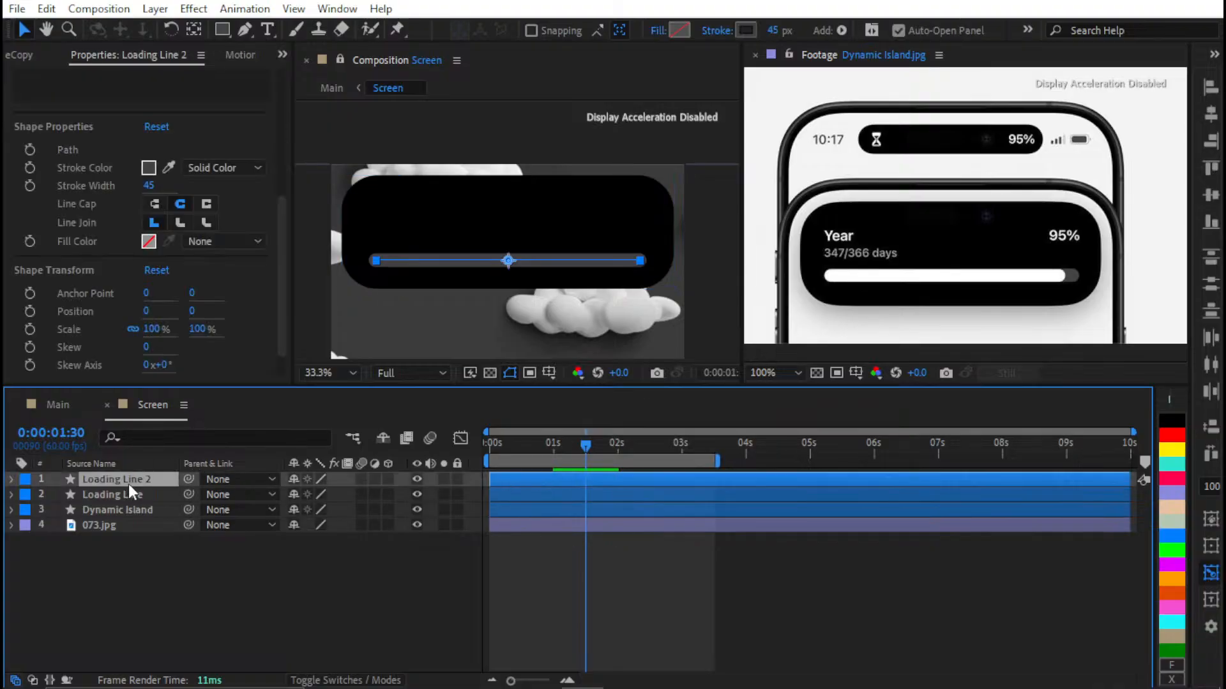
pyautogui.press('Return')
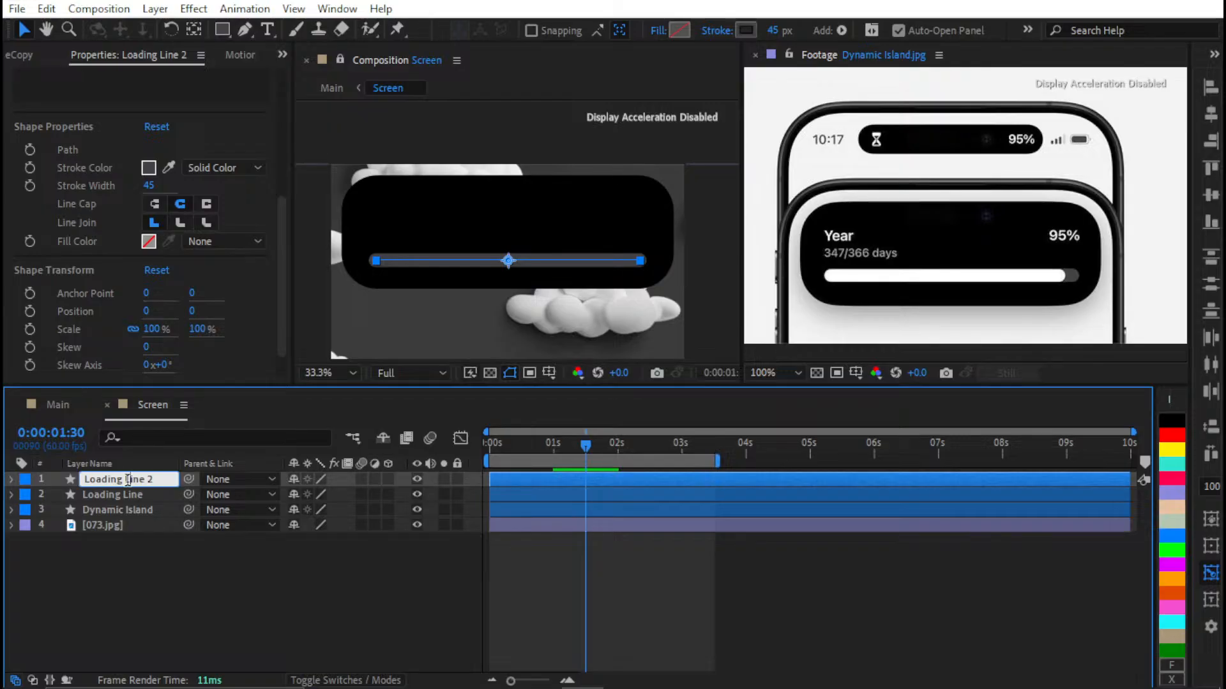
pyautogui.press('BackSpace')
pyautogui.press('BackSpace')
pyautogui.press('BackSpace')
pyautogui.press('BackSpace')
pyautogui.press('BackSpace')
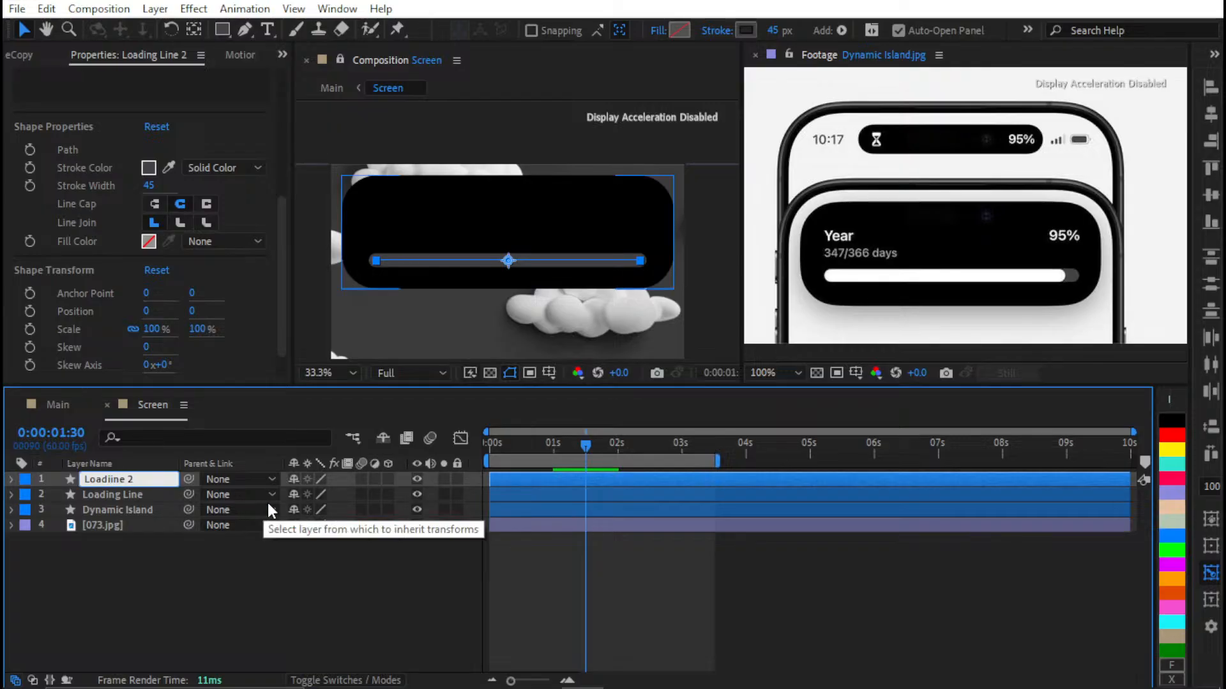
pyautogui.write('ed L')
pyautogui.press('End')
pyautogui.hotkey('shift', 'Left')
pyautogui.press('BackSpace')
pyautogui.hotkey('ctrl', 'a')
pyautogui.press('BackSpace')
pyautogui.write('Wh')
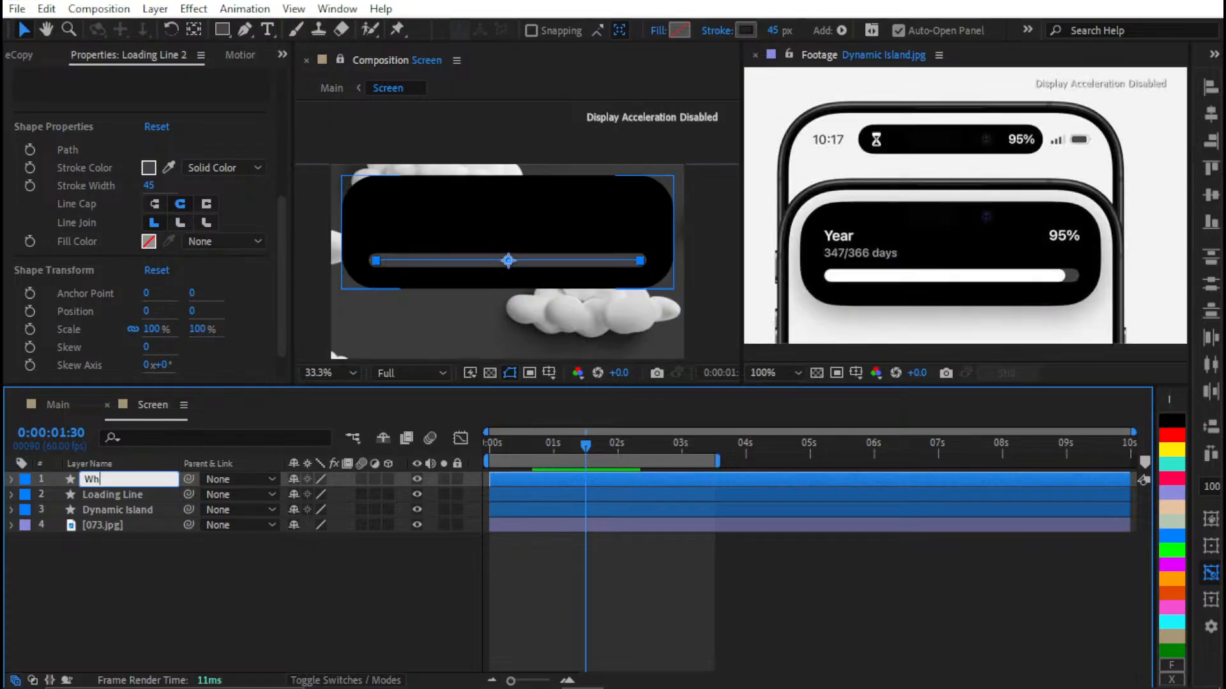
pyautogui.write('ite Line')
pyautogui.press('Return')
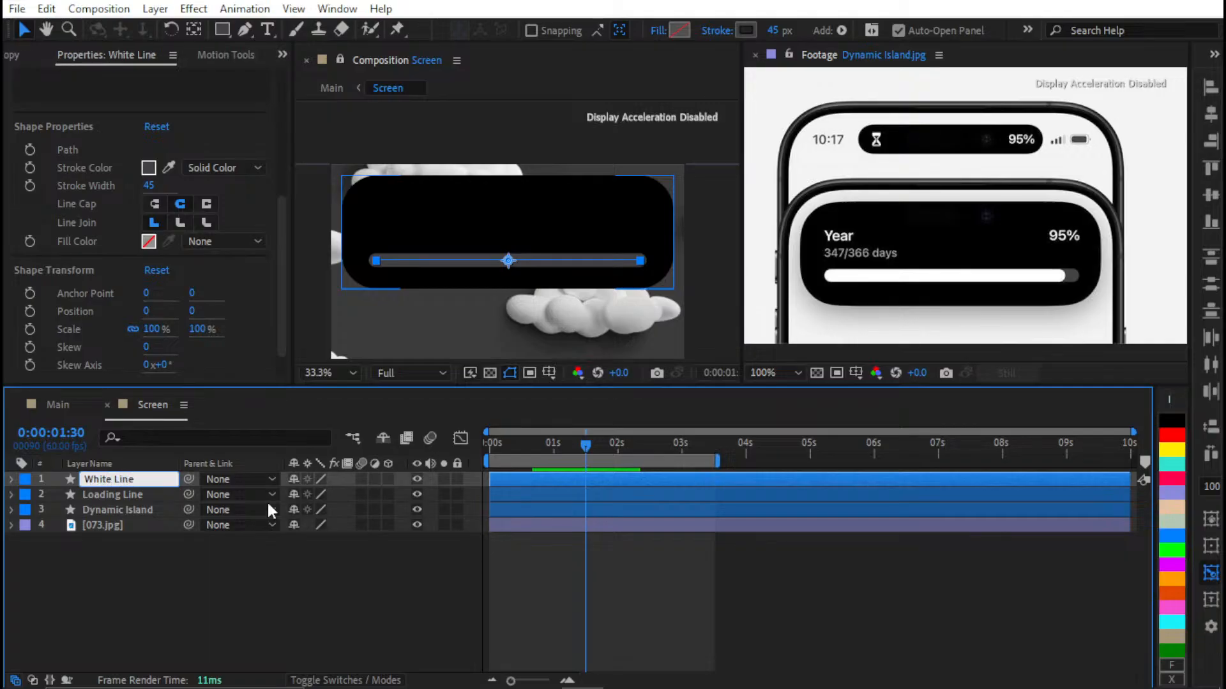
# Set the White Line's stroke colour to FFFFFF by sampling the white progress bar in the Dynamic Island.jpg reference
pyautogui.click(739, 30)
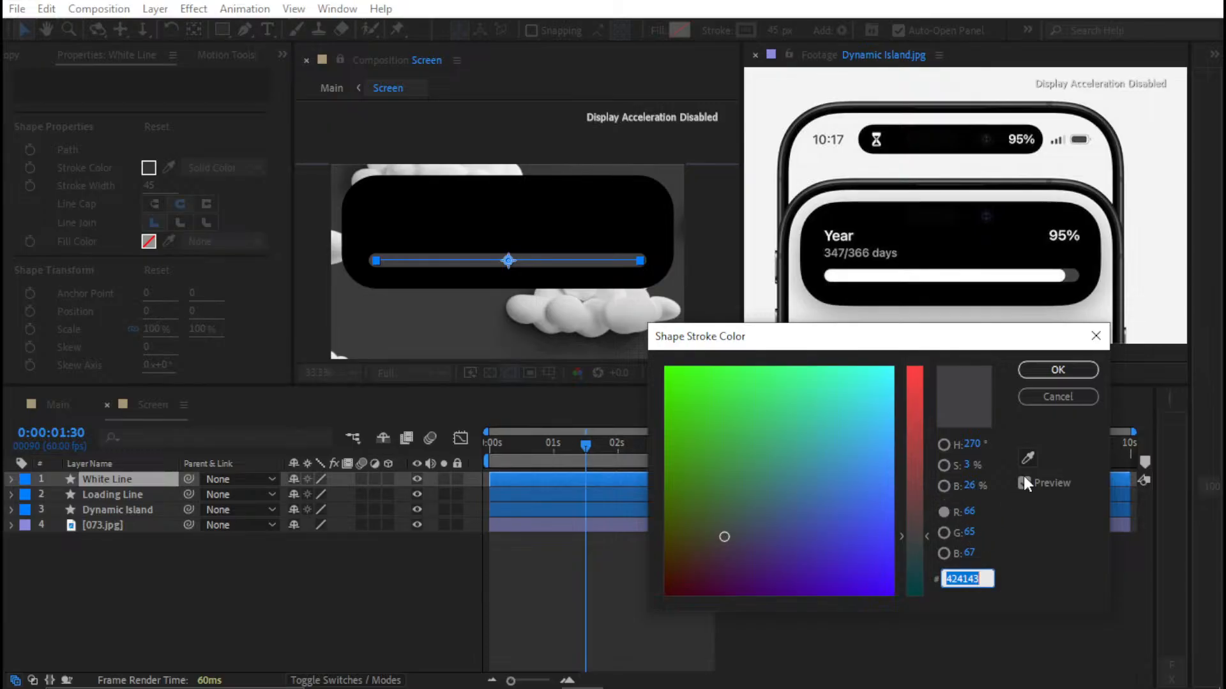
pyautogui.click(1029, 457)
pyautogui.click(1012, 275)
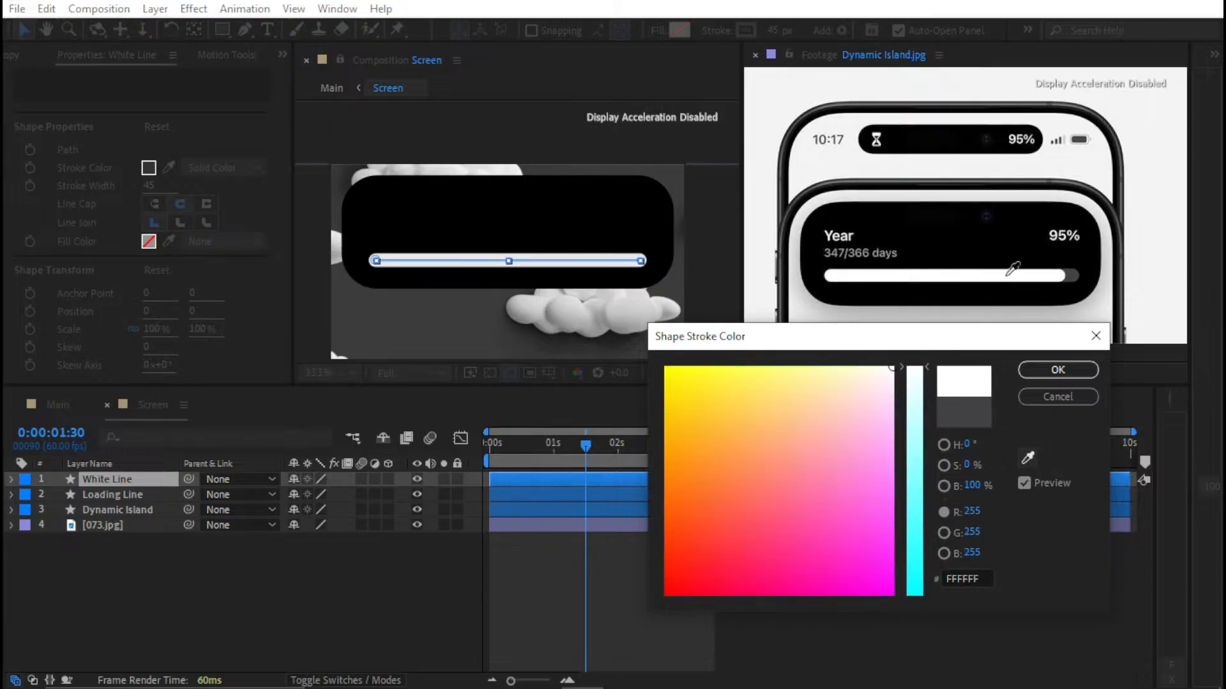
pyautogui.click(1057, 369)
pyautogui.click(680, 571)
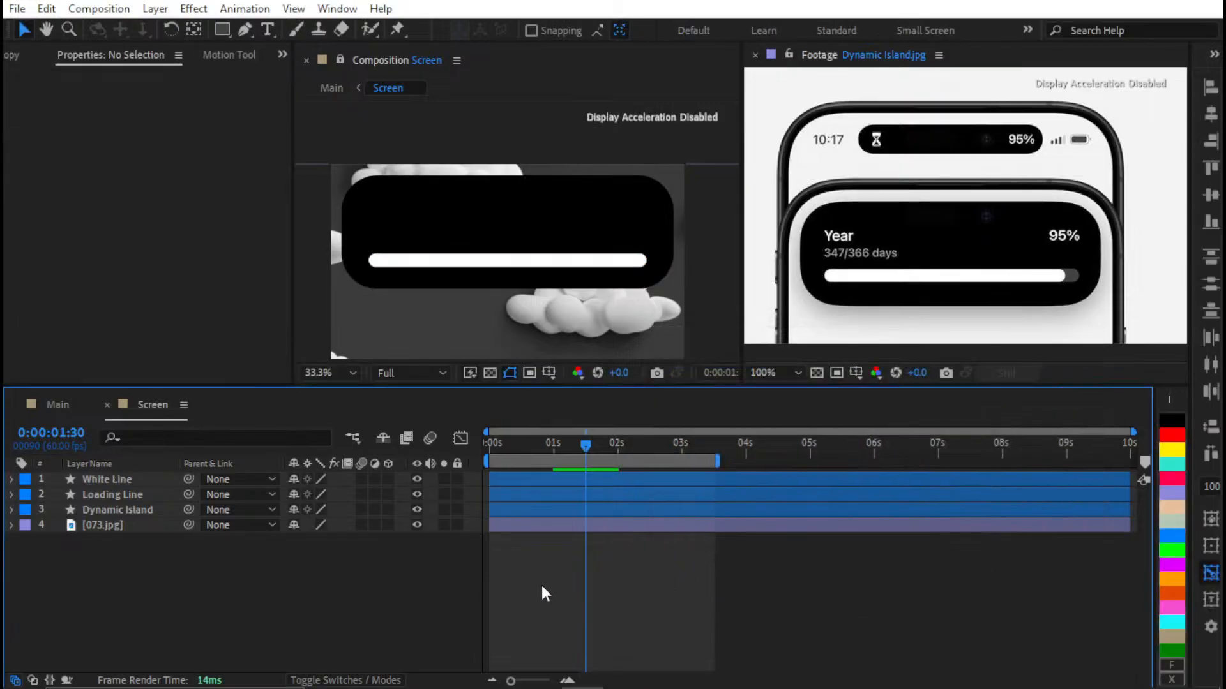
# Add a Trim Paths operation to the White Line layer
pyautogui.click(542, 497)
pyautogui.click(542, 484)
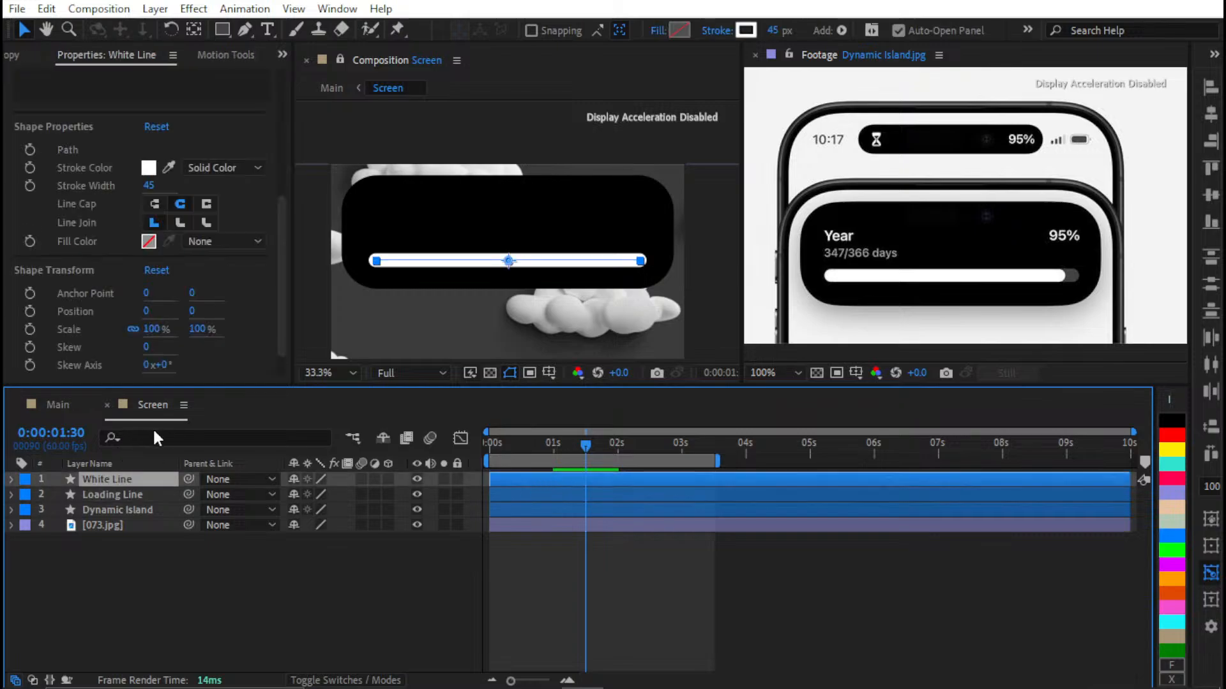
pyautogui.click(174, 438)
pyautogui.click(11, 479)
pyautogui.click(397, 495)
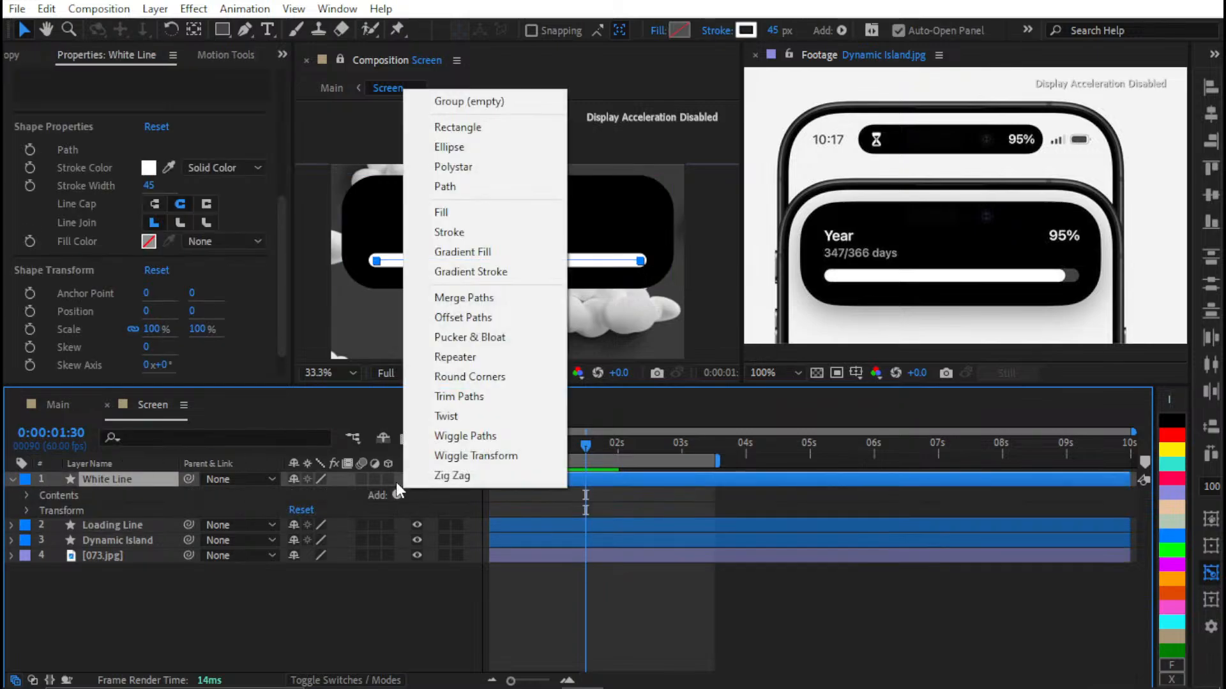
pyautogui.click(460, 397)
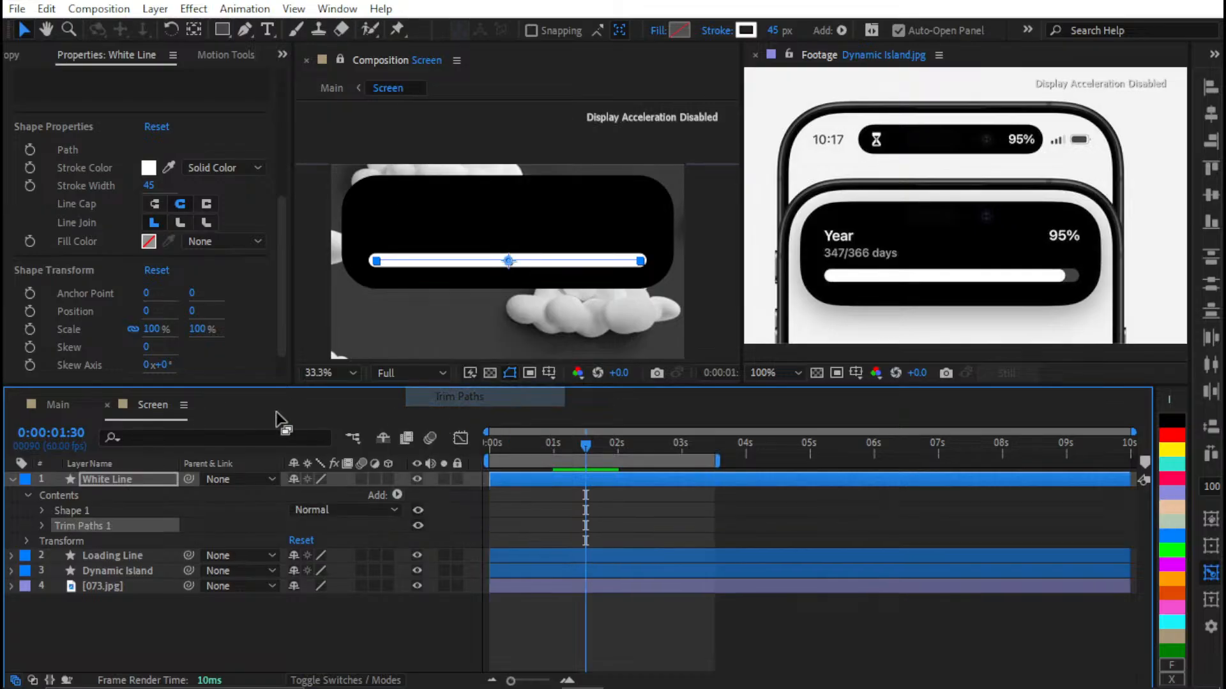
# Add a Start keyframe to the White Line's Trim Paths at 0:00:01:30 and set End to 0%
pyautogui.click(43, 525)
pyautogui.click(103, 554)
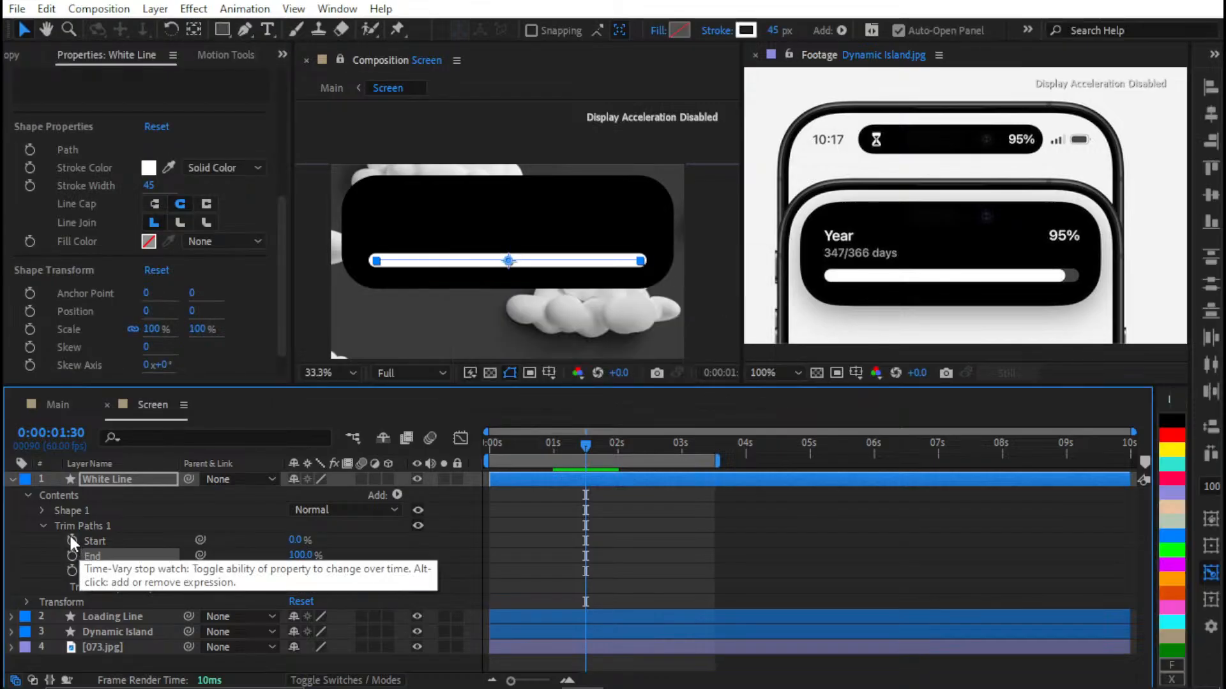
pyautogui.click(73, 540)
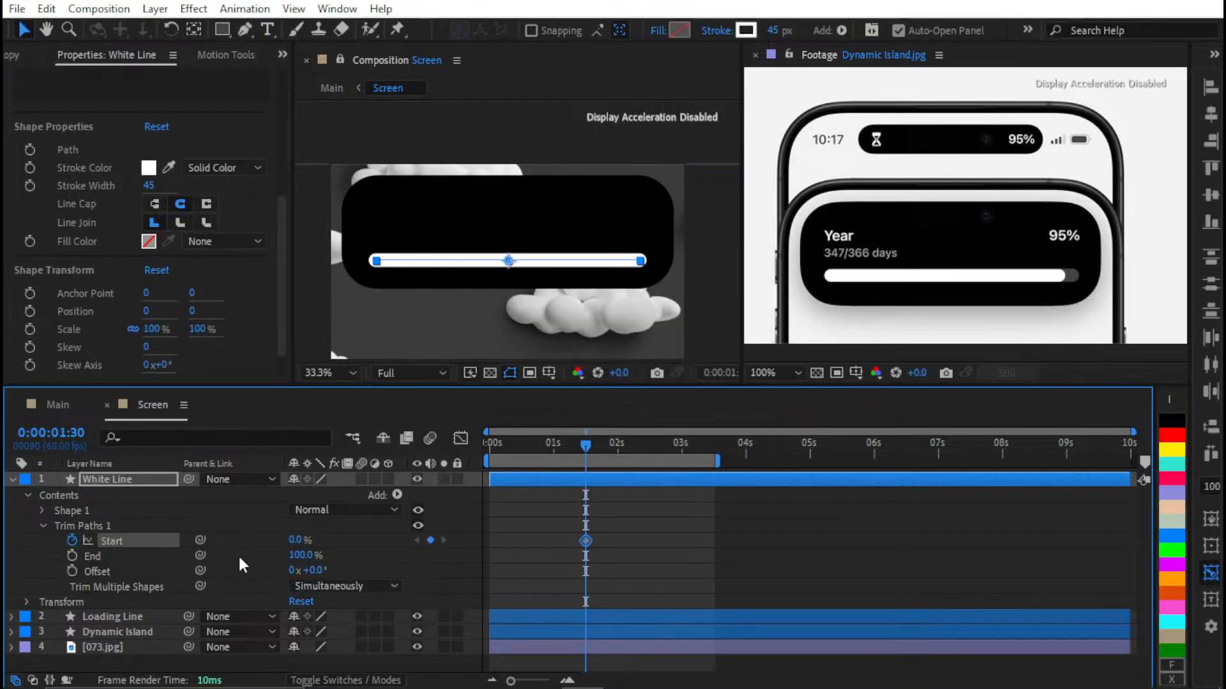
pyautogui.click(304, 555)
pyautogui.press('Return')
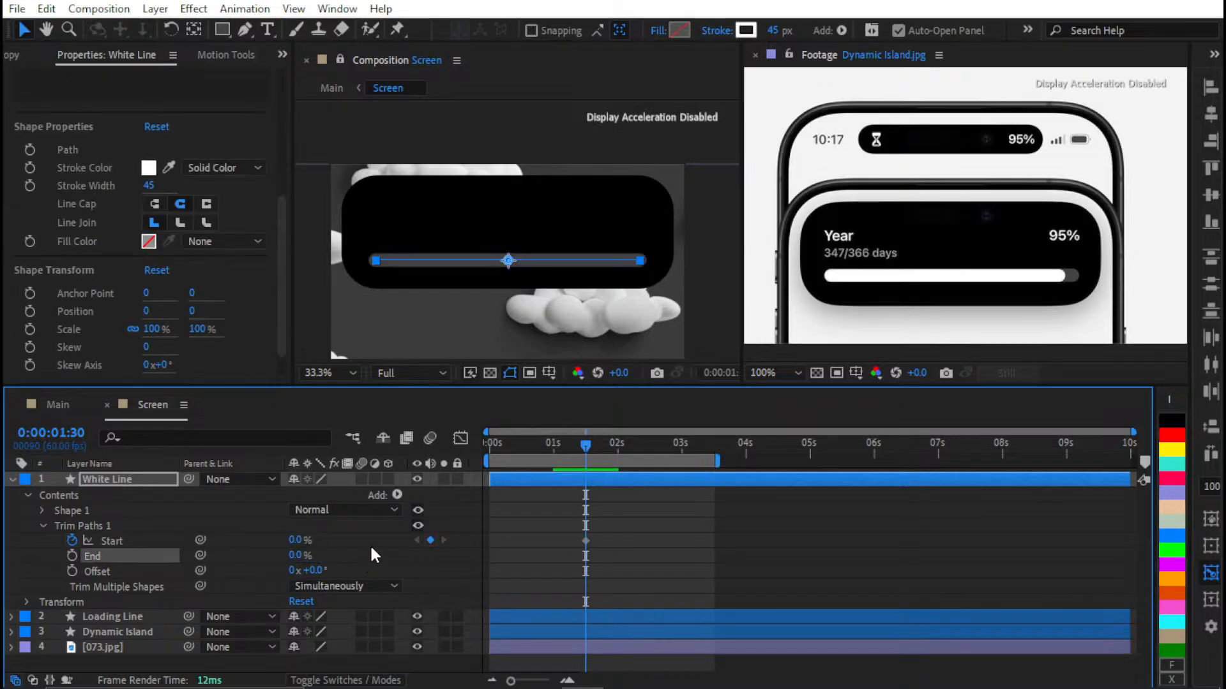
# Try reversing the White Line's path direction with Trim Paths Start at 41%, and restore the original direction
pyautogui.click(42, 510)
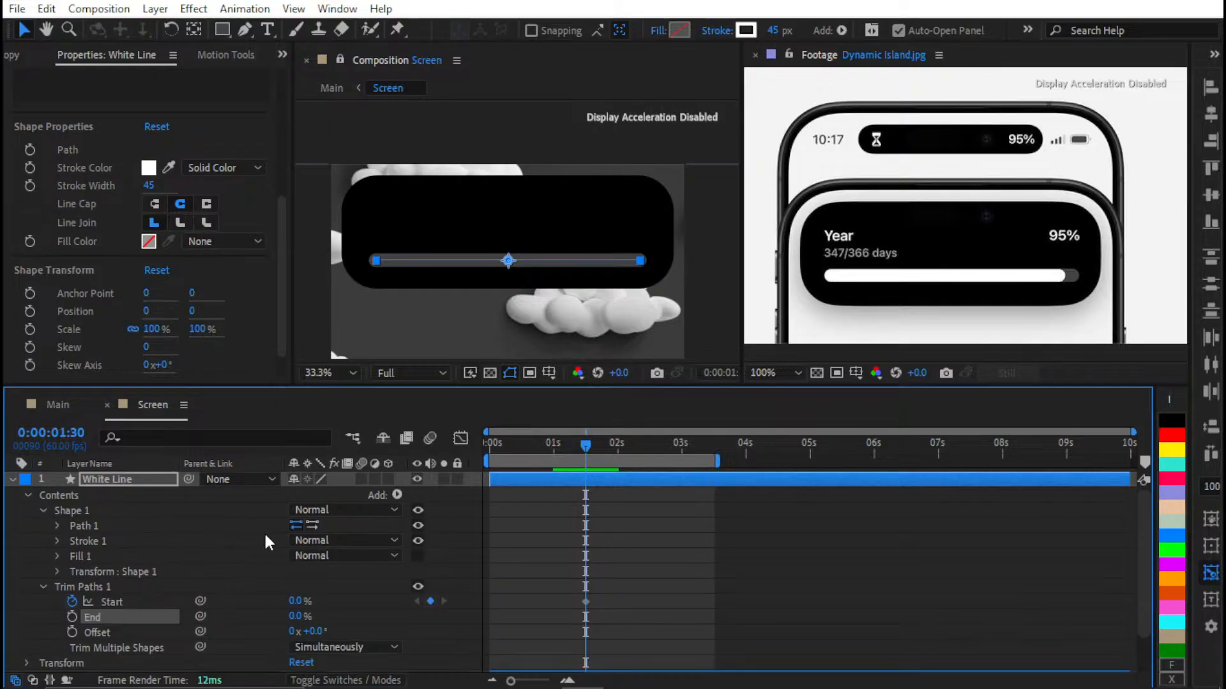
pyautogui.click(313, 525)
pyautogui.moveTo(298, 608); pyautogui.dragTo(324, 607)
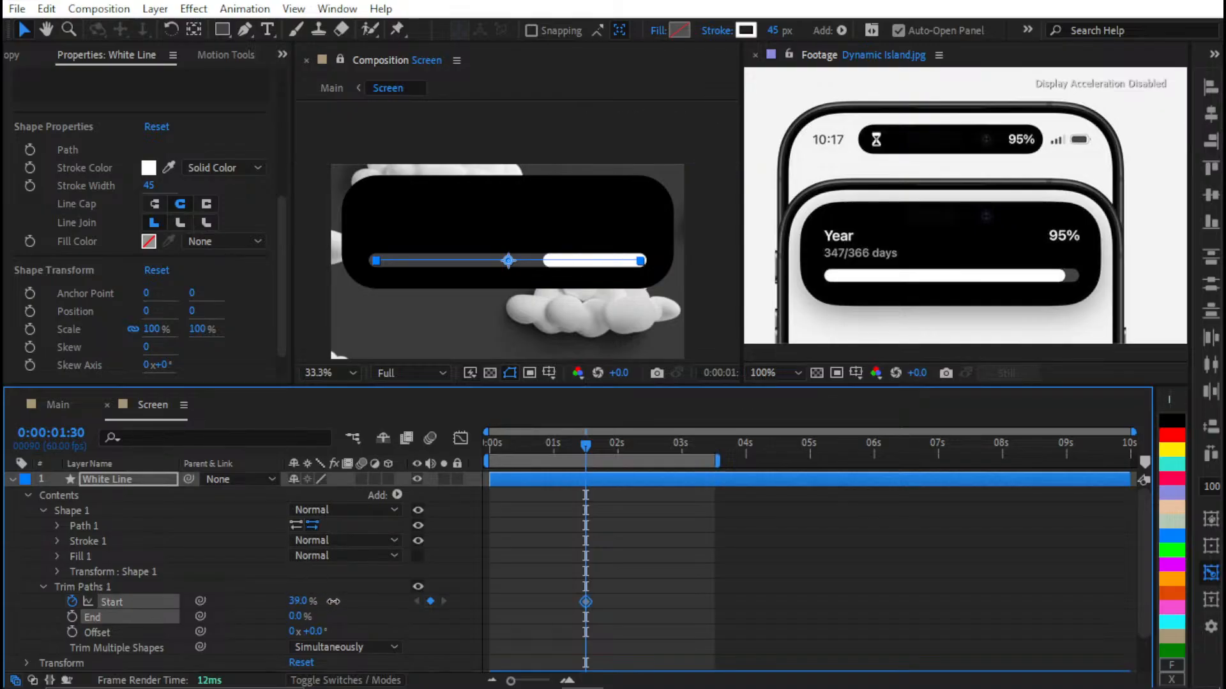
pyautogui.click(295, 513)
pyautogui.click(295, 523)
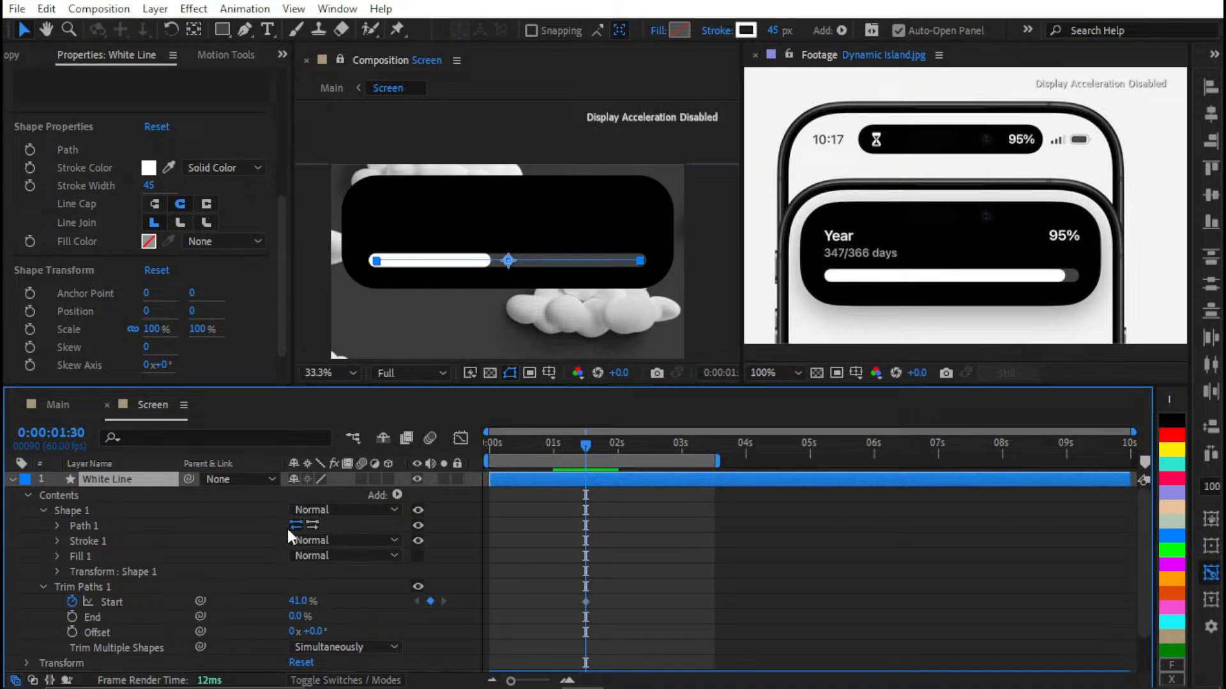
# Set the White Line's Trim Paths Start to 95% at 0:00:01:30 and collapse the layer's properties
pyautogui.moveTo(301, 600); pyautogui.dragTo(325, 578)
pyautogui.click(269, 603)
pyautogui.click(298, 600)
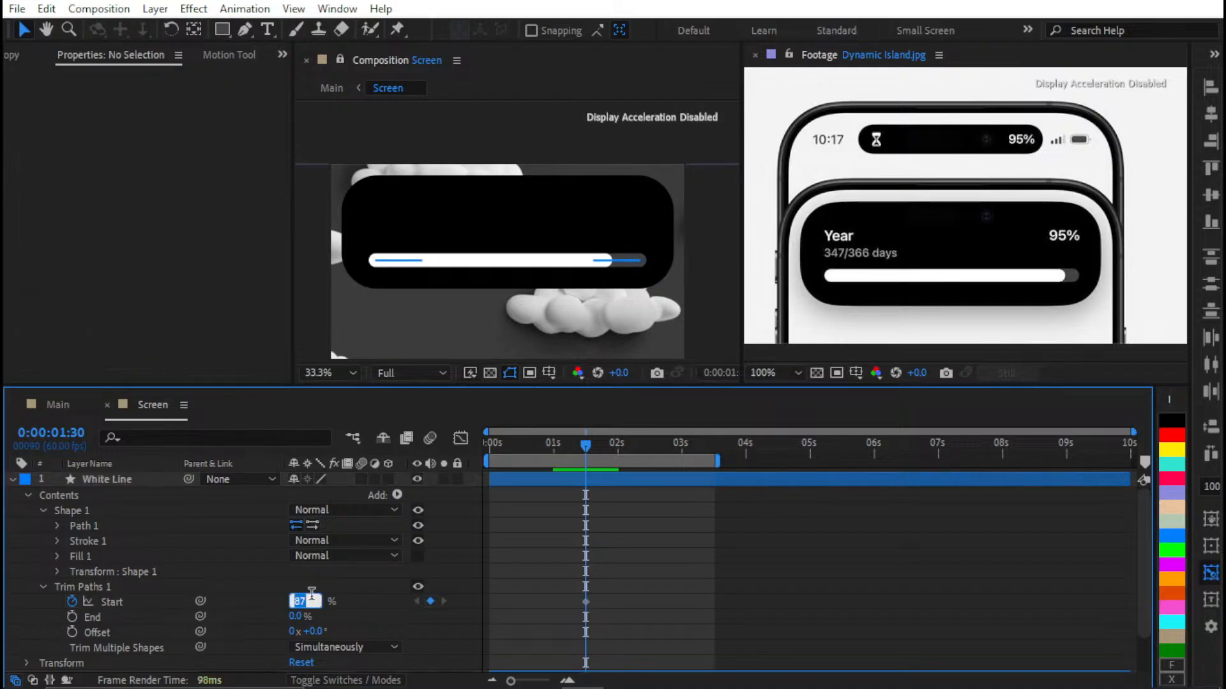
pyautogui.write('95')
pyautogui.press('Return')
pyautogui.click(584, 569)
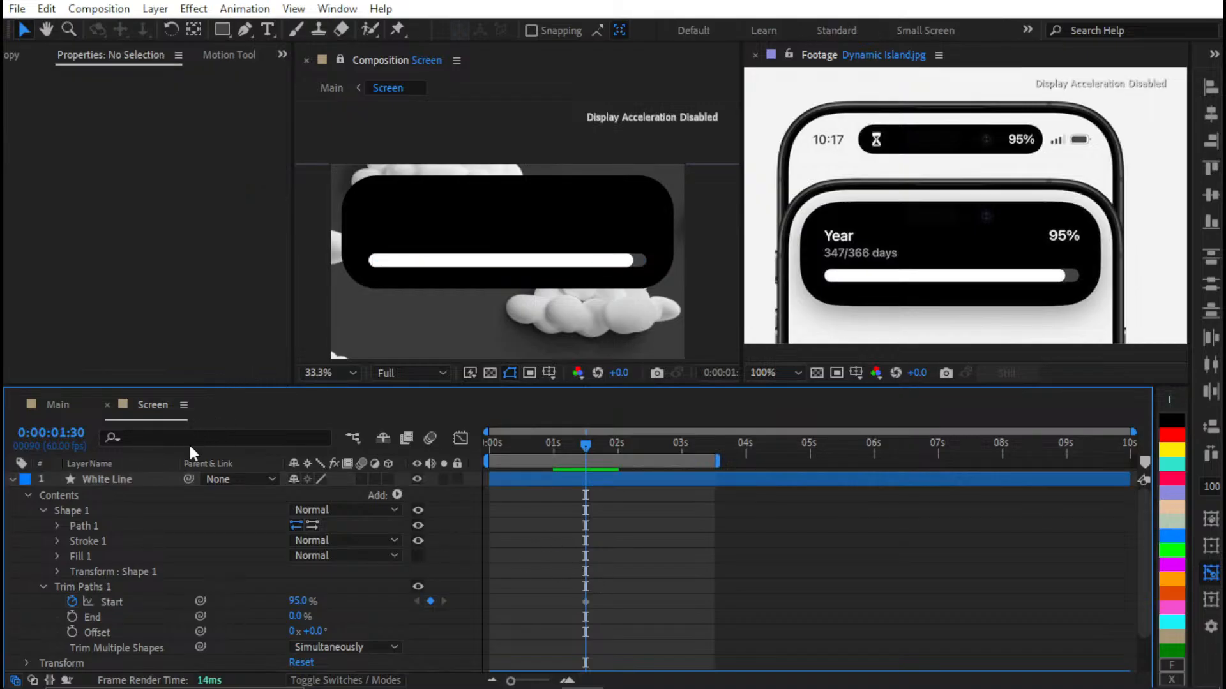
pyautogui.click(44, 586)
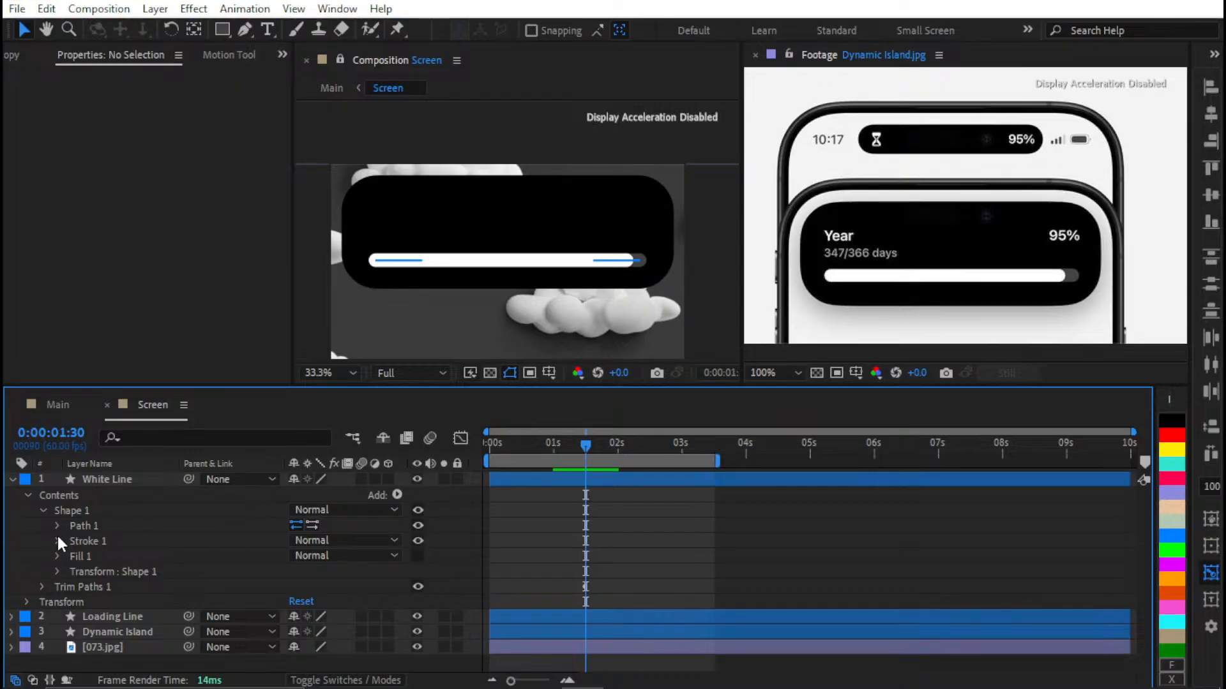
pyautogui.click(11, 479)
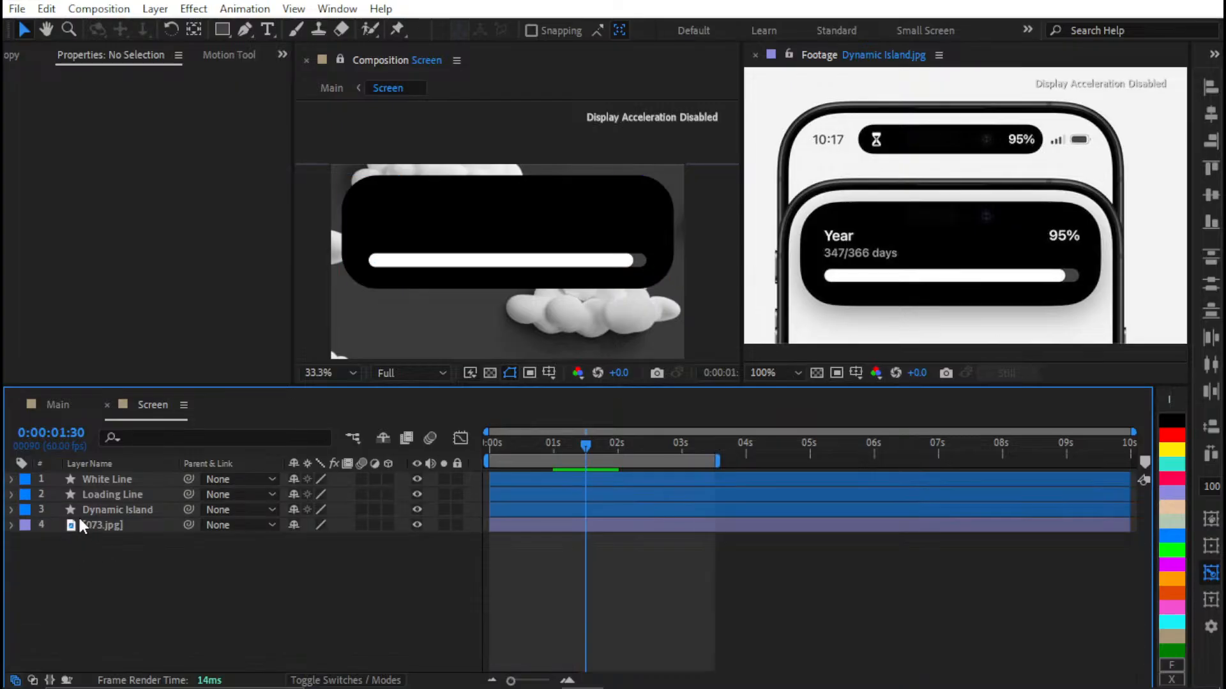
# Rename the Loading Line layer as Gray Line
pyautogui.click(111, 494)
pyautogui.press('Return')
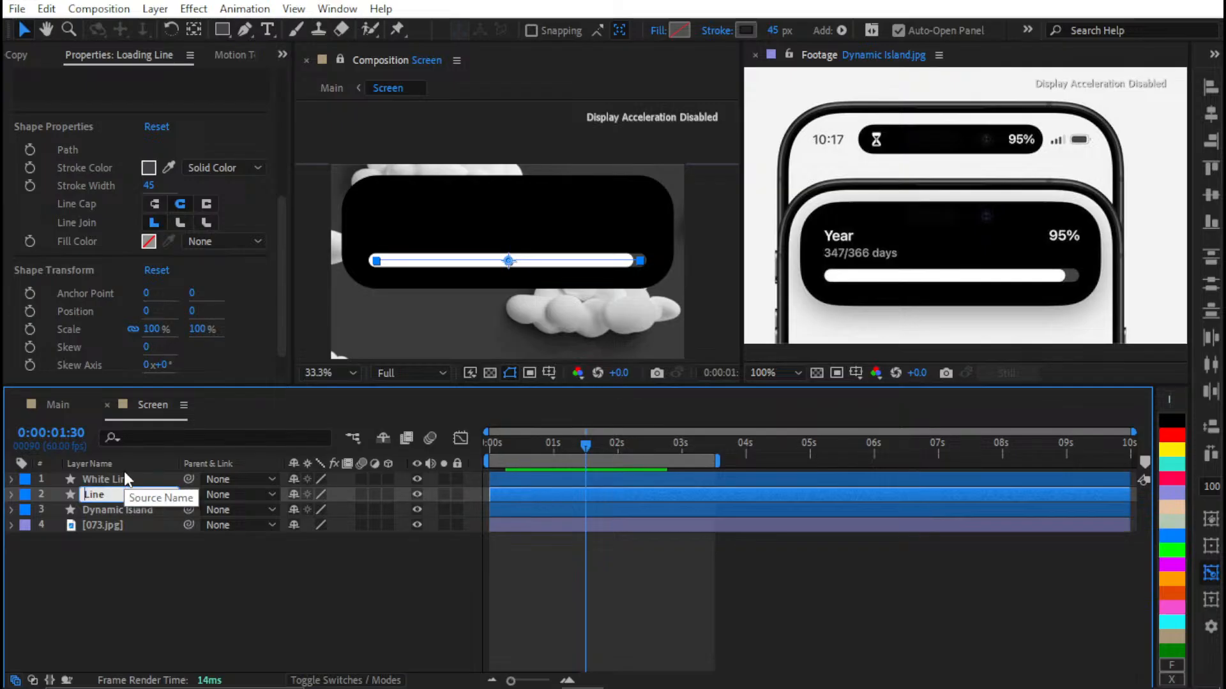
pyautogui.write('Gray')
pyautogui.press('Return')
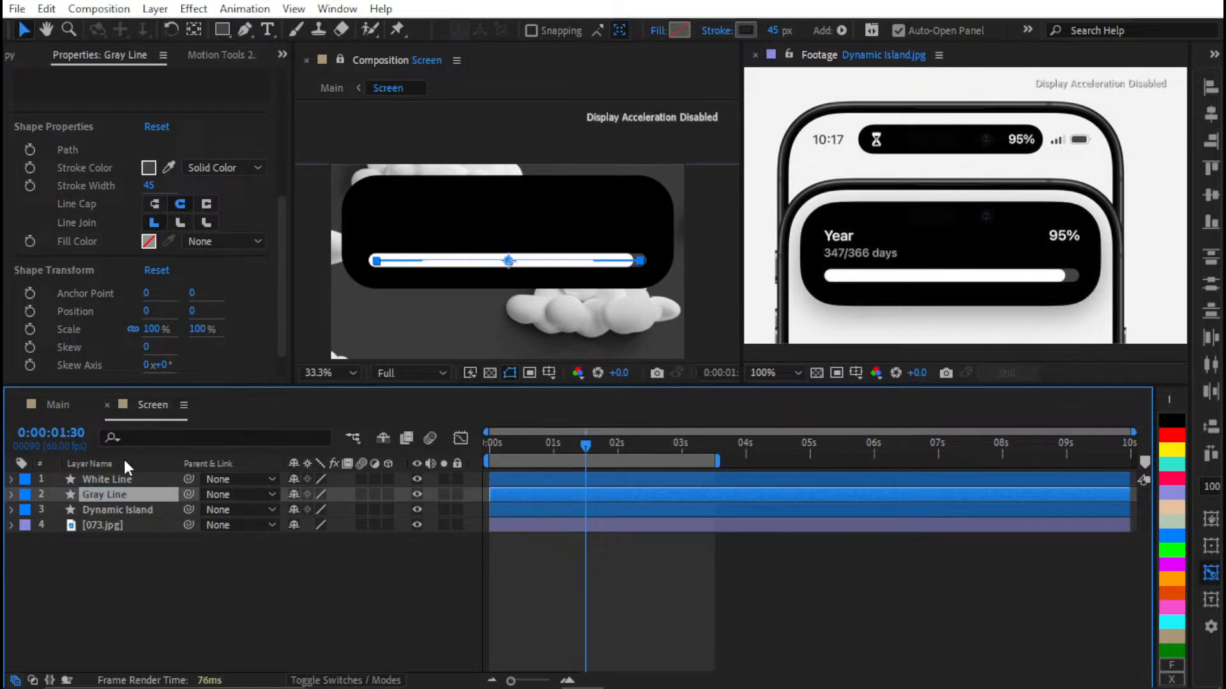
pyautogui.click(925, 481)
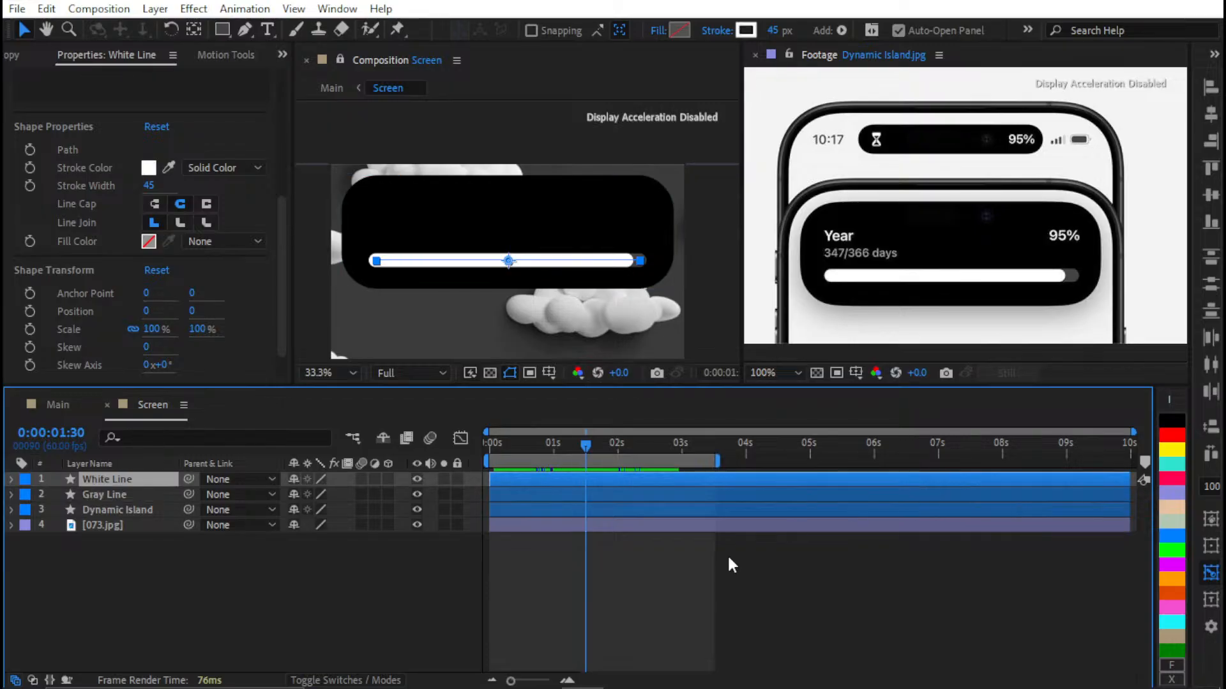
pyautogui.click(673, 564)
pyautogui.click(109, 510)
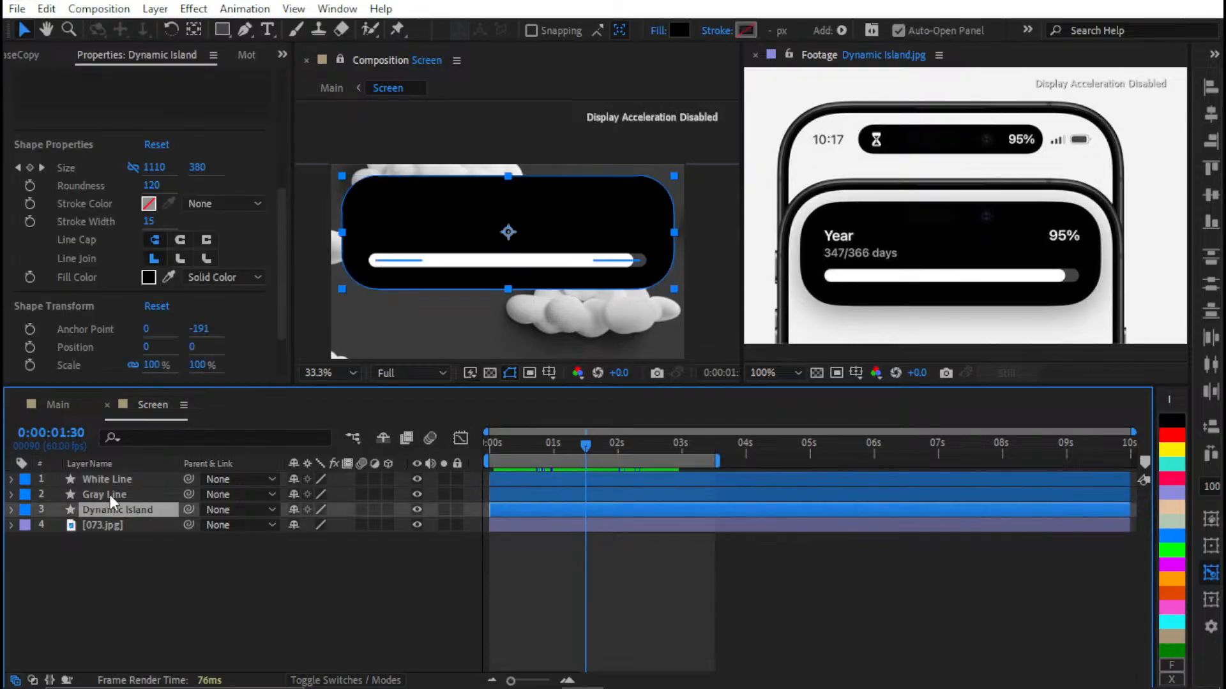
pyautogui.click(110, 495)
pyautogui.click(633, 595)
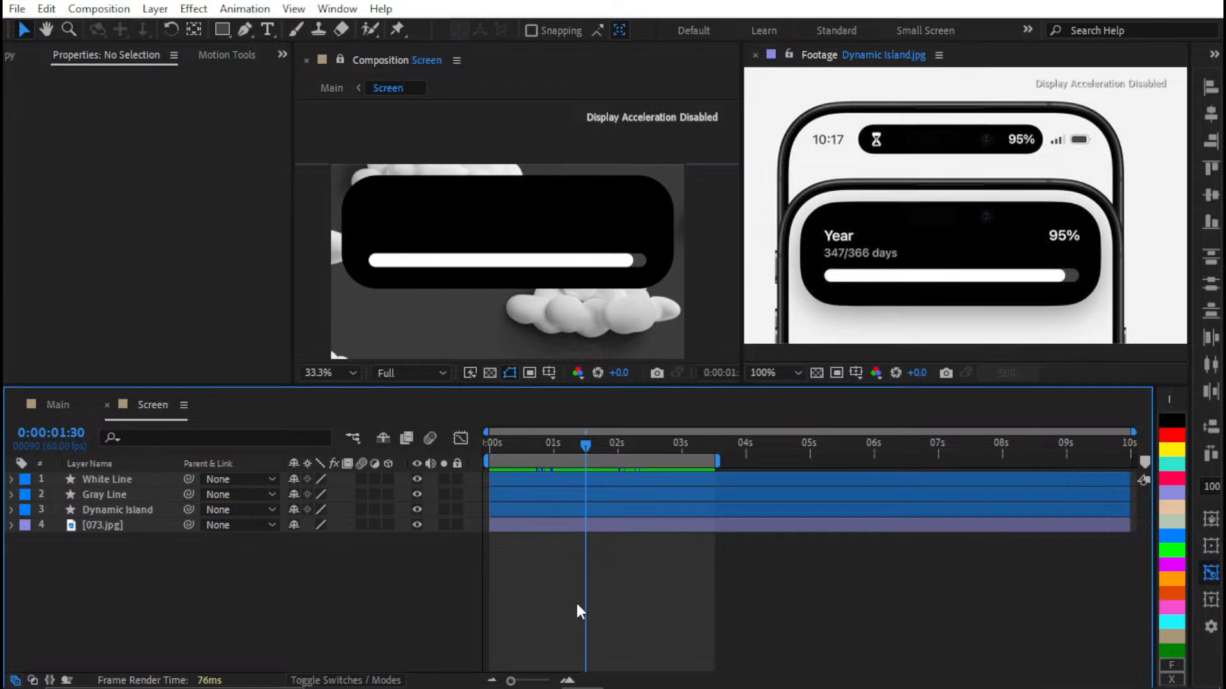
# Create a text layer reading "Year" and center it horizontally and vertically on the Dynamic Island layer
pyautogui.hotkey('ctrl', 'alt', 'shift', 't')
pyautogui.write('Year')
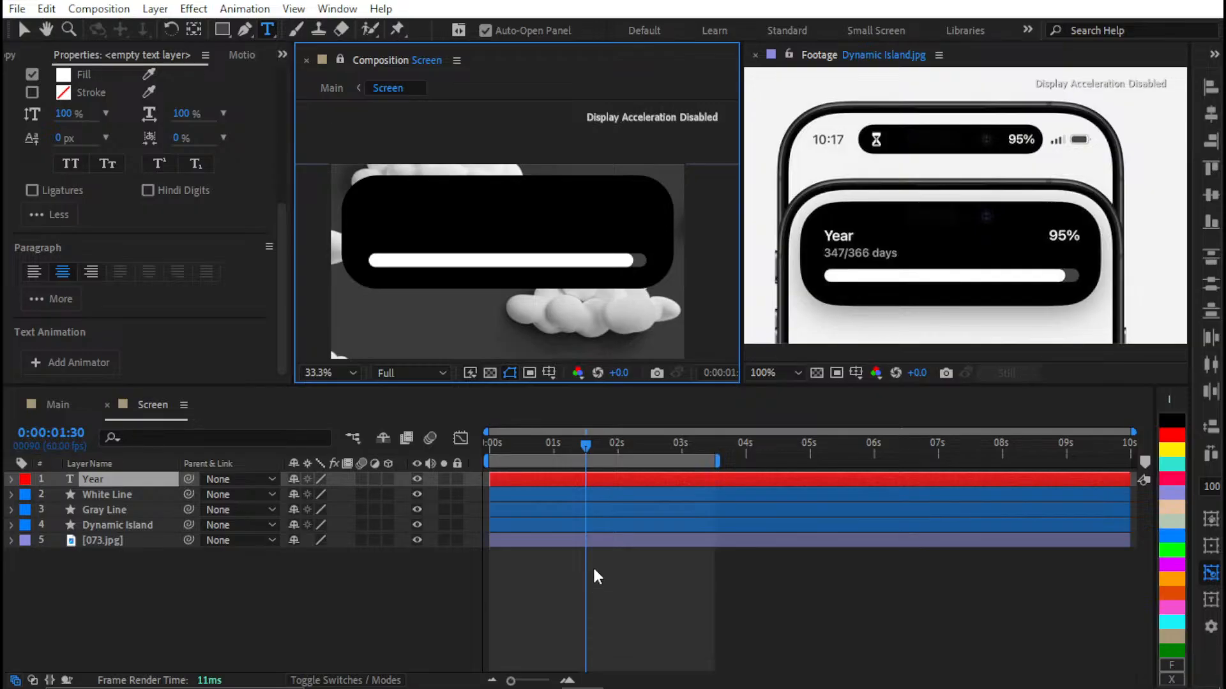
pyautogui.scroll(-2, 612, 323)
pyautogui.click(122, 524)
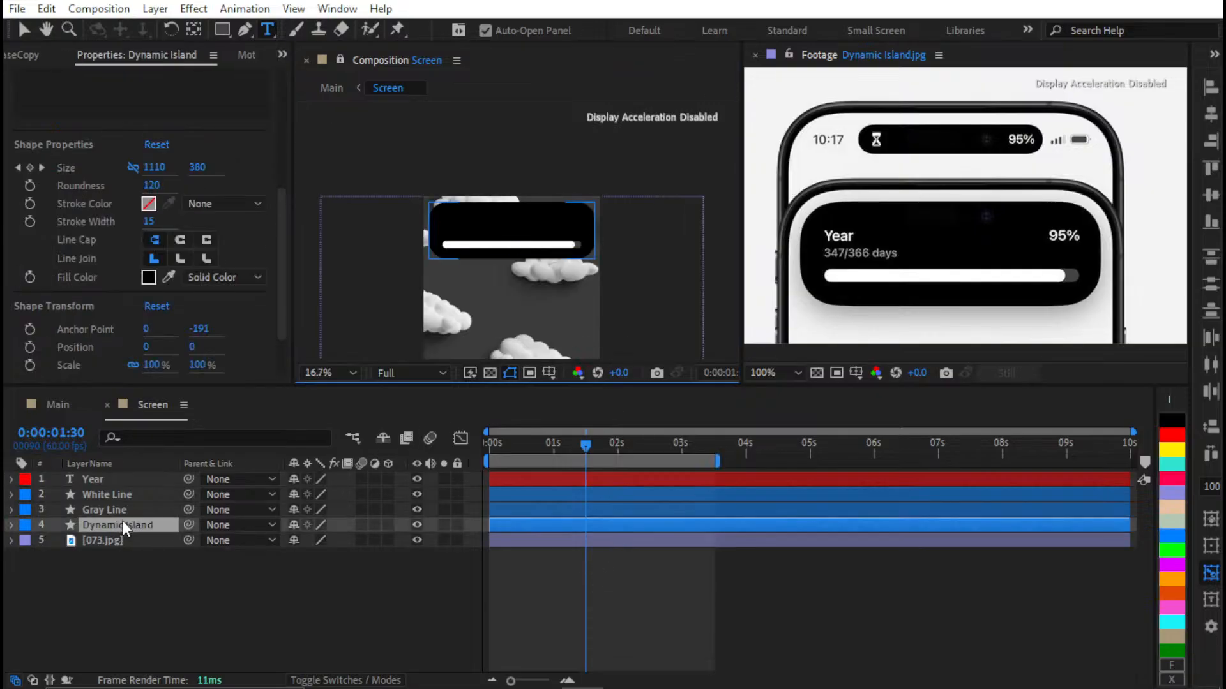
pyautogui.keyDown('ctrl'); pyautogui.click(121, 479); pyautogui.keyUp('ctrl')
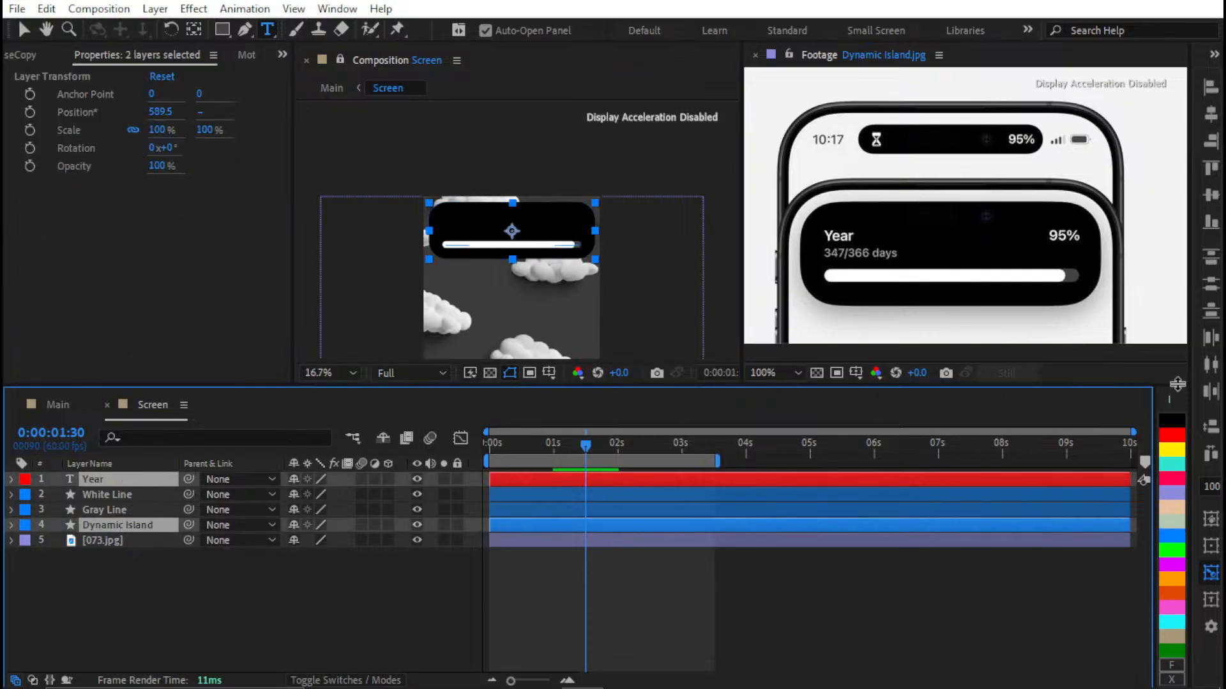
pyautogui.click(1210, 115)
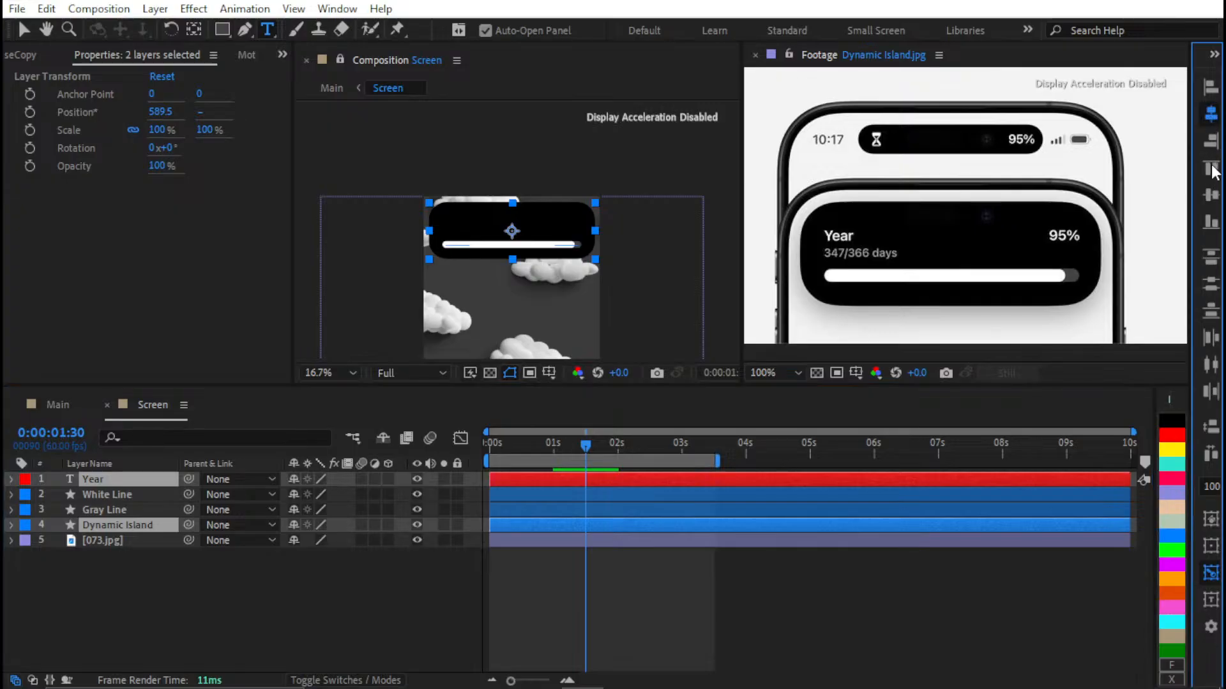
pyautogui.click(1211, 198)
pyautogui.hotkey('ctrl', 'shift', 'a')
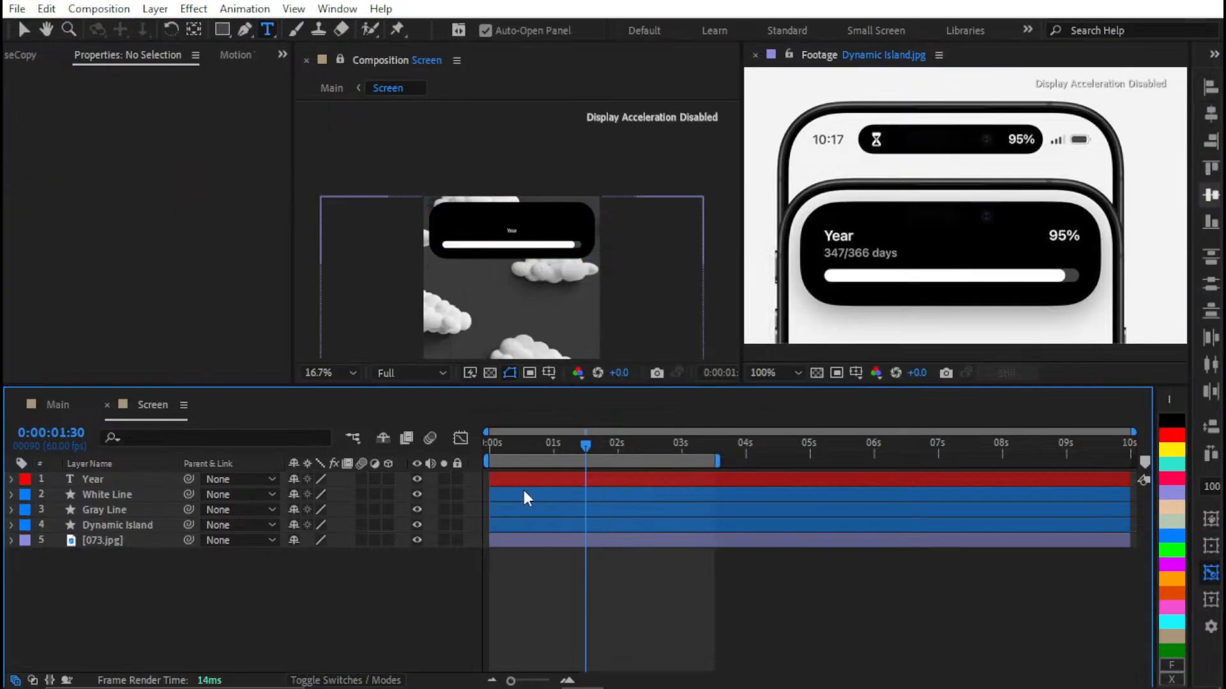
# Select the Year text for editing, limit its font list to favorites and collapse the SF Pro family
pyautogui.scroll(1, 501, 230)
pyautogui.press('v')
pyautogui.scroll(1, 539, 250)
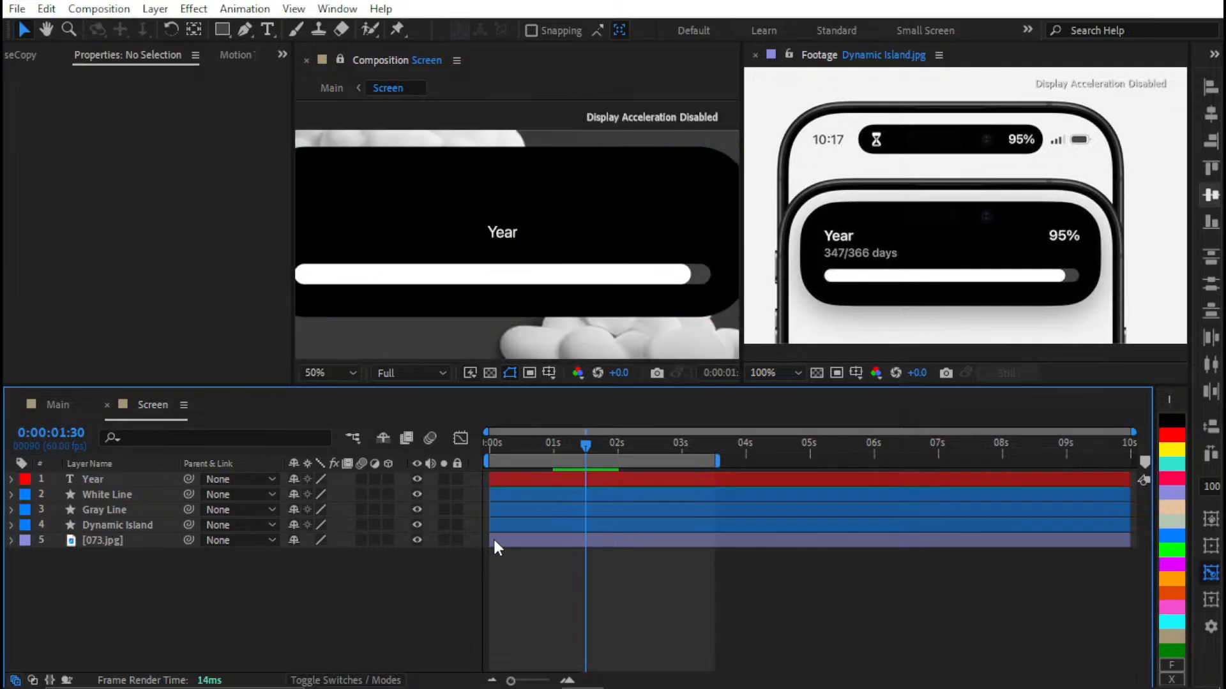
pyautogui.click(543, 479)
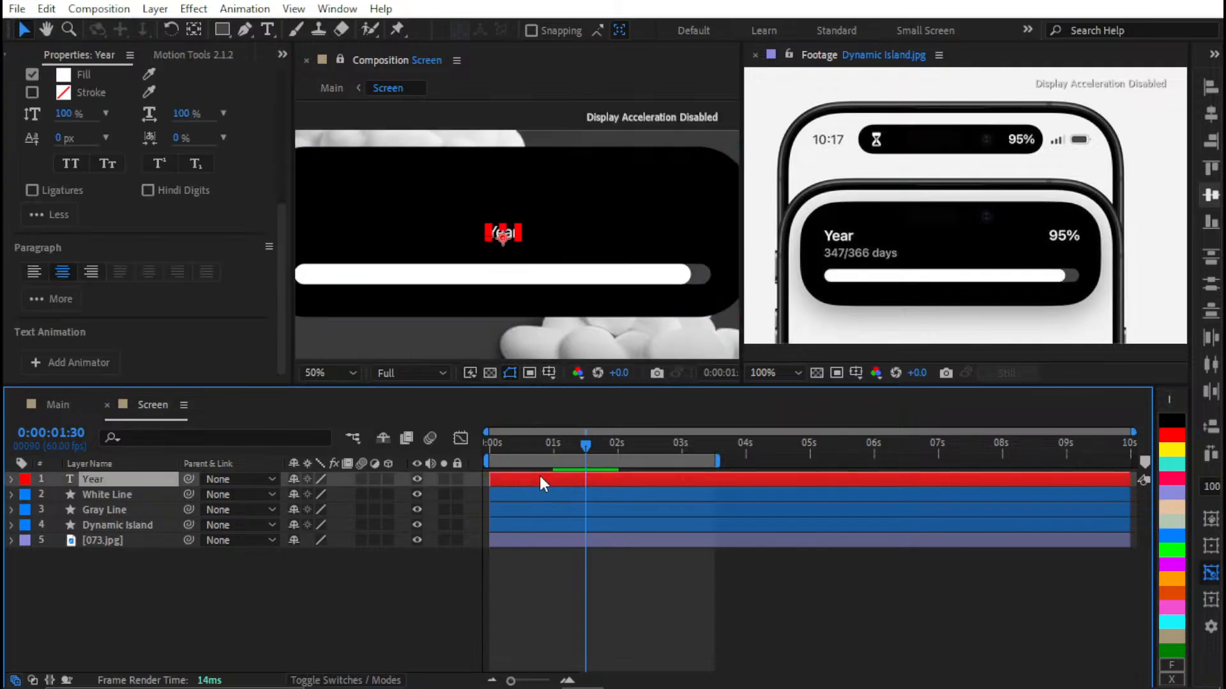
pyautogui.doubleClick(503, 480)
pyautogui.scroll(5, 125, 192)
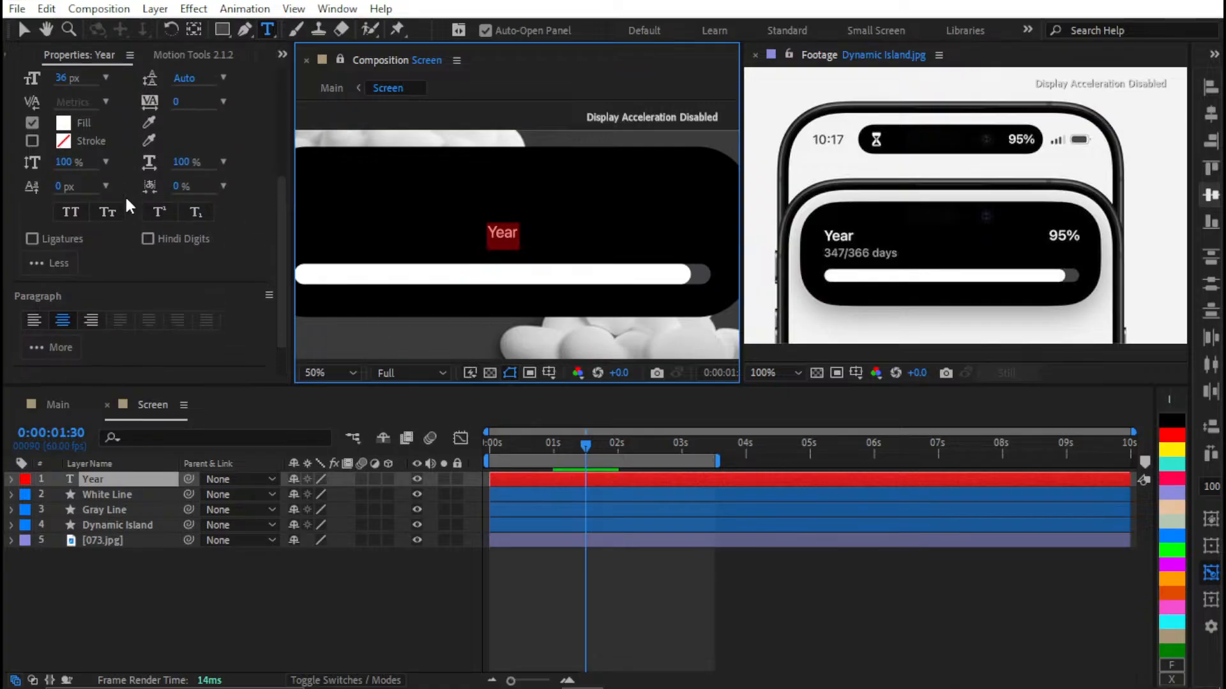
pyautogui.scroll(1, 136, 160)
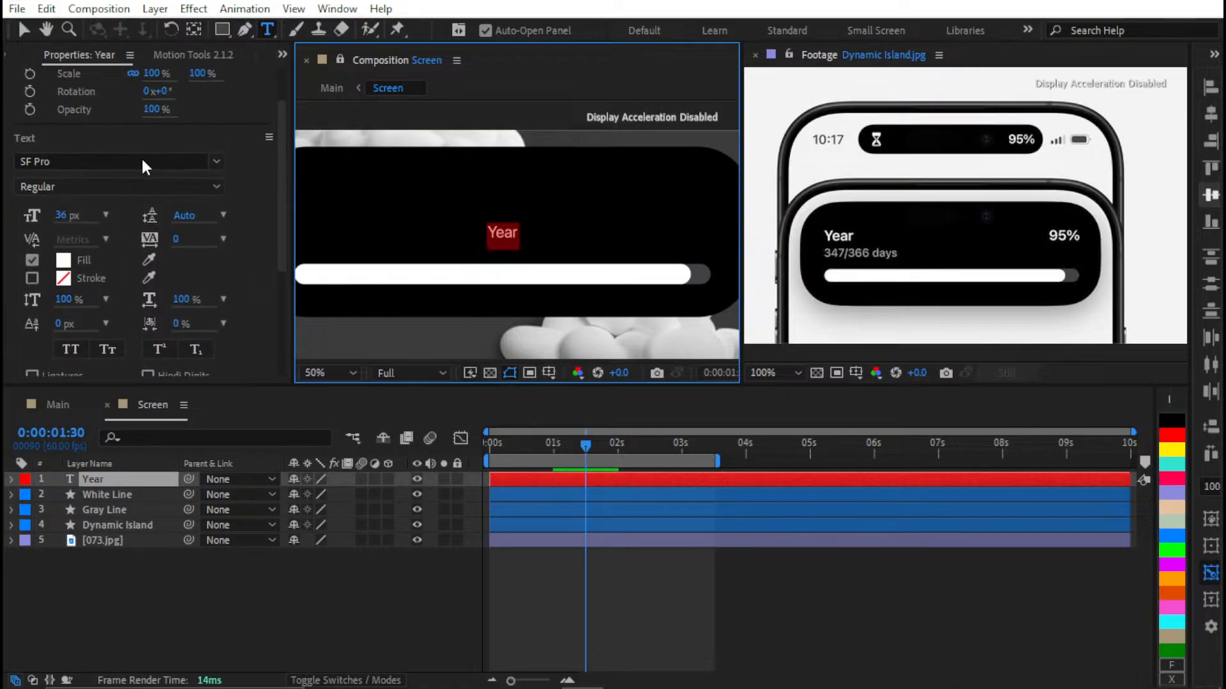
pyautogui.click(216, 162)
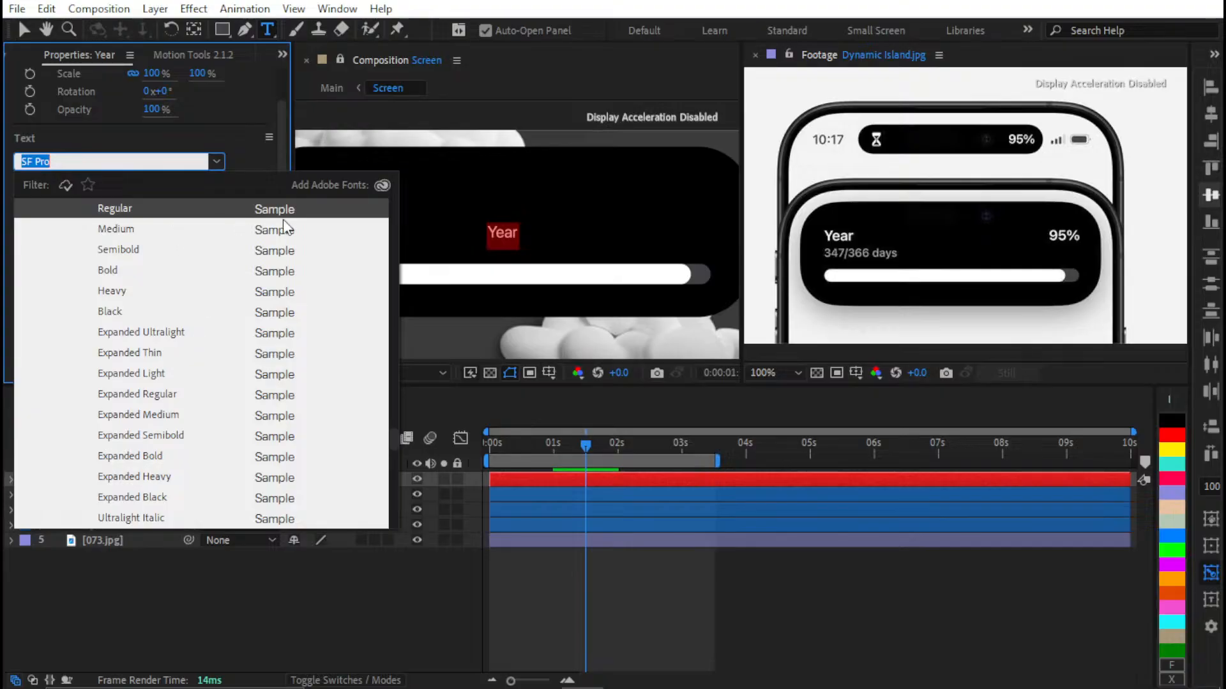
pyautogui.scroll(10, 377, 415)
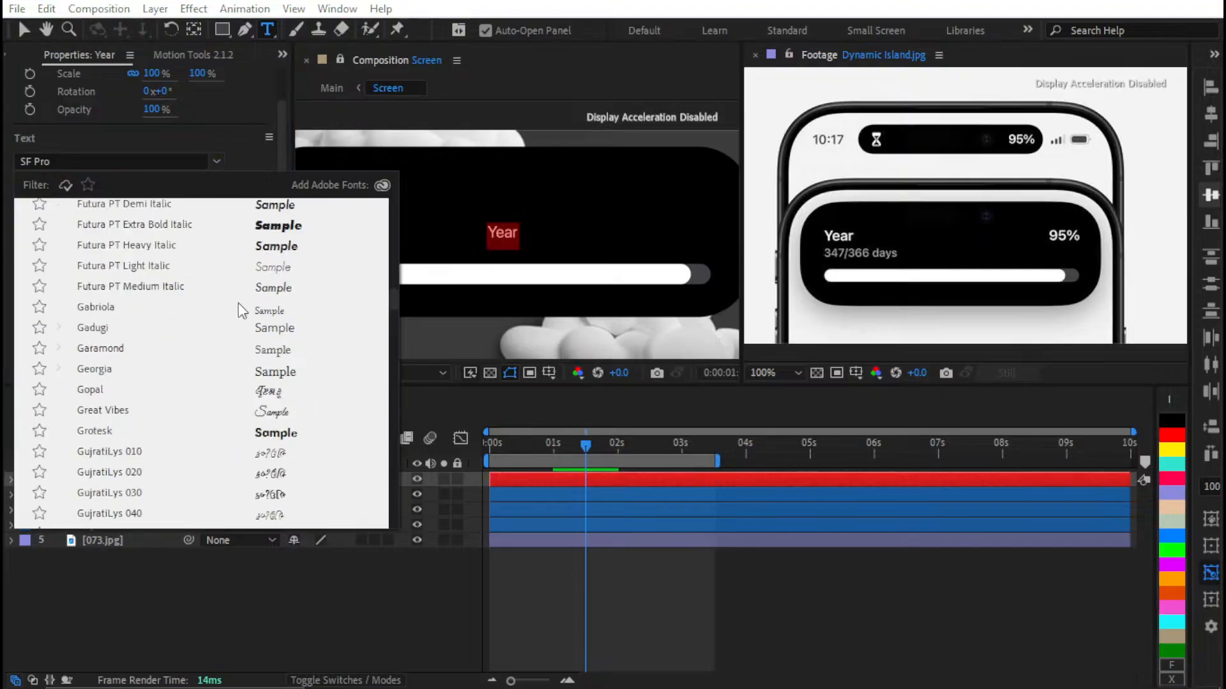
pyautogui.click(88, 185)
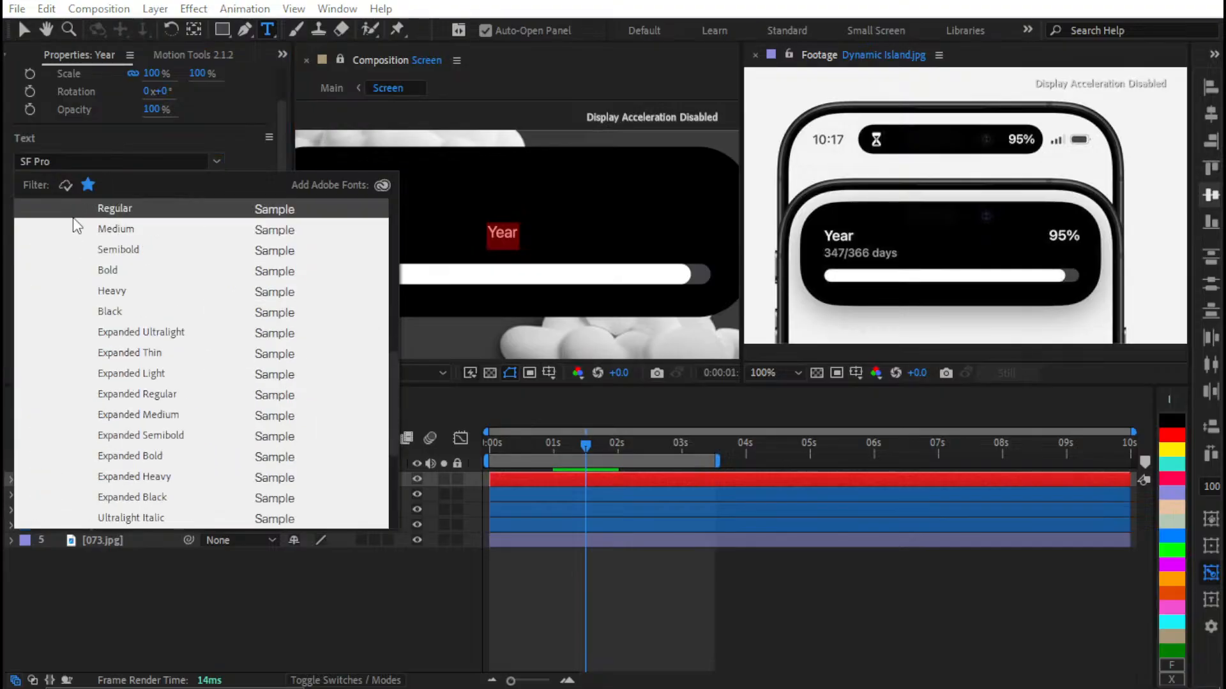
pyautogui.scroll(3, 95, 305)
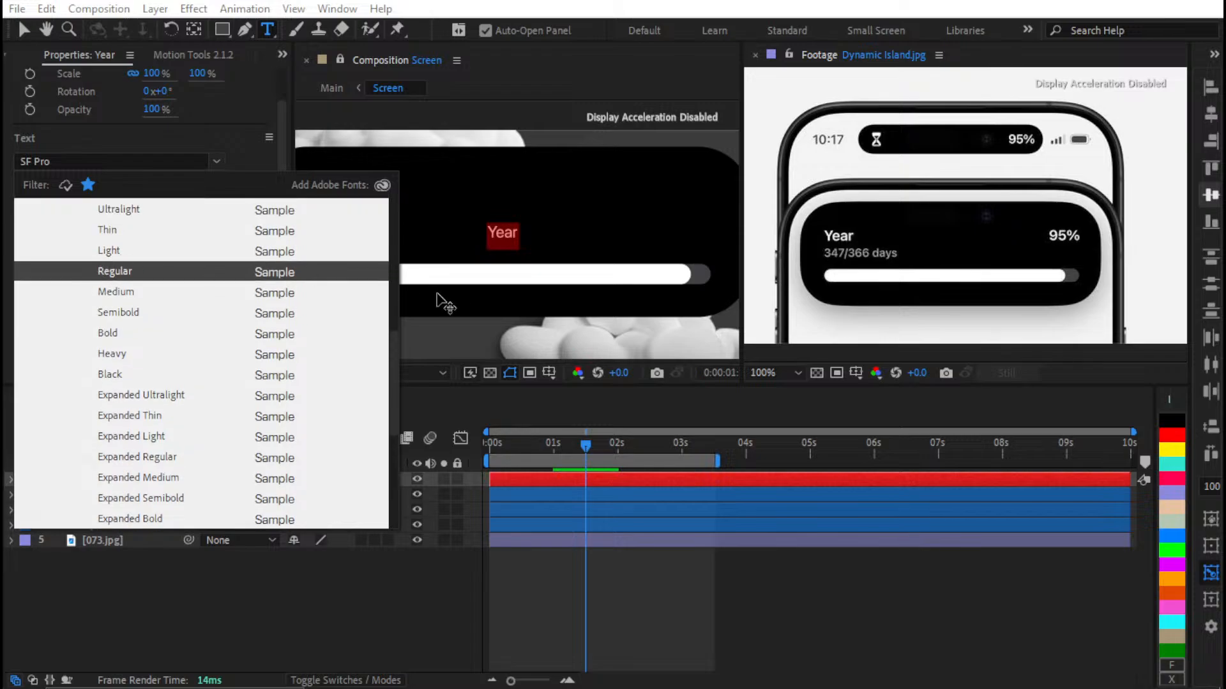
pyautogui.moveTo(392, 358); pyautogui.dragTo(389, 209)
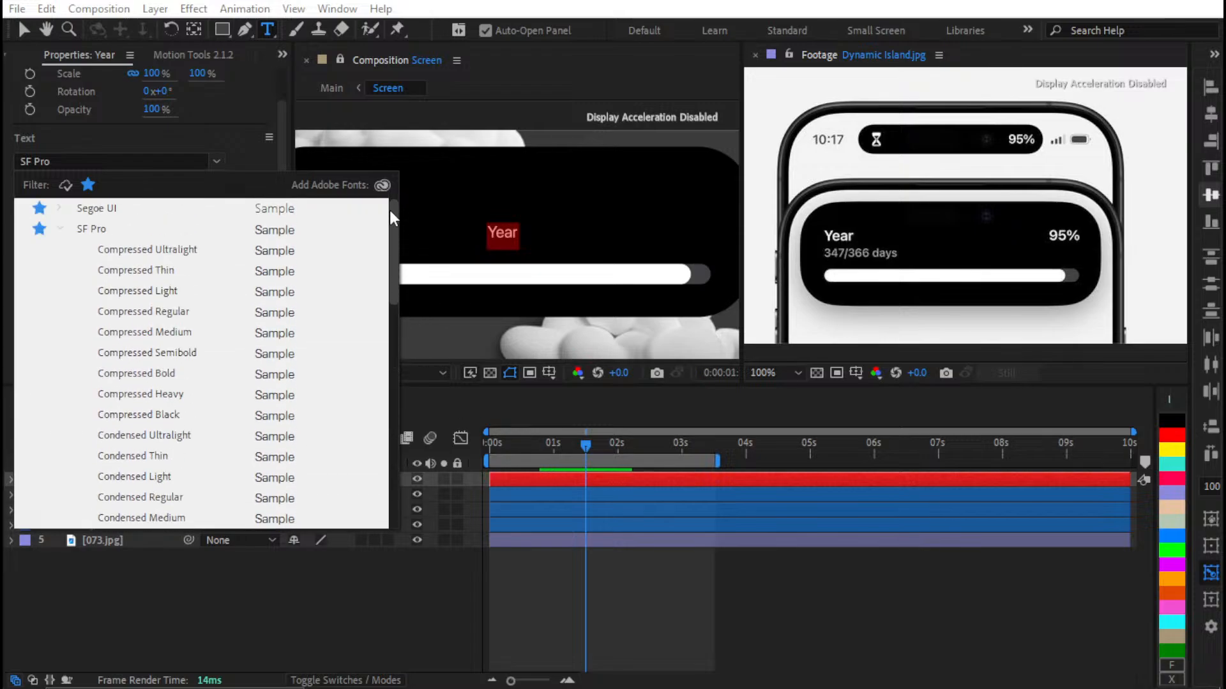
pyautogui.click(65, 229)
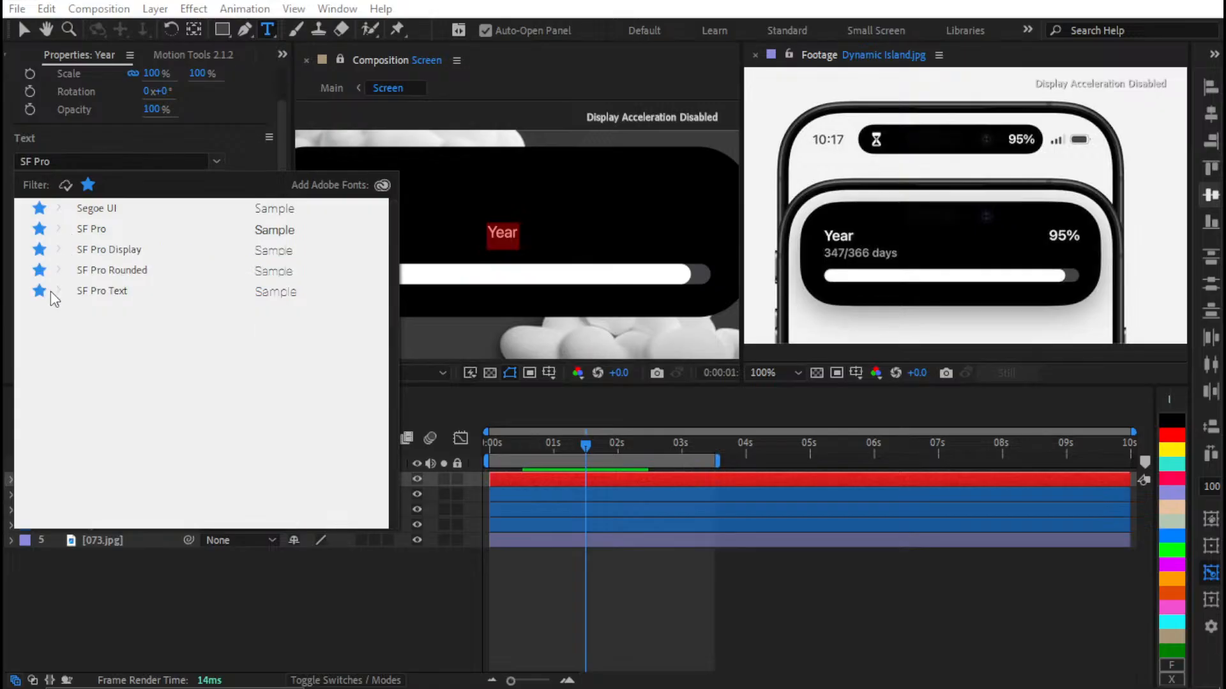
# Try SF Pro Display on the Year text, and change its font to SF Pro Rounded
pyautogui.click(126, 251)
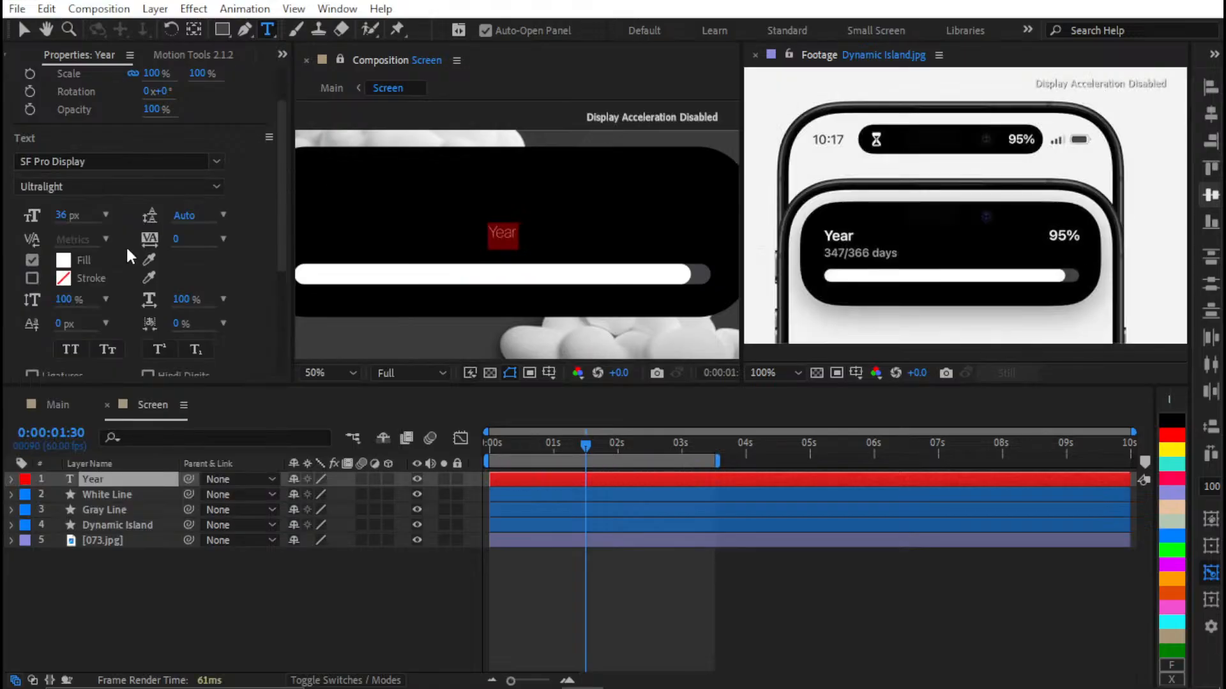
pyautogui.click(217, 163)
pyautogui.click(57, 250)
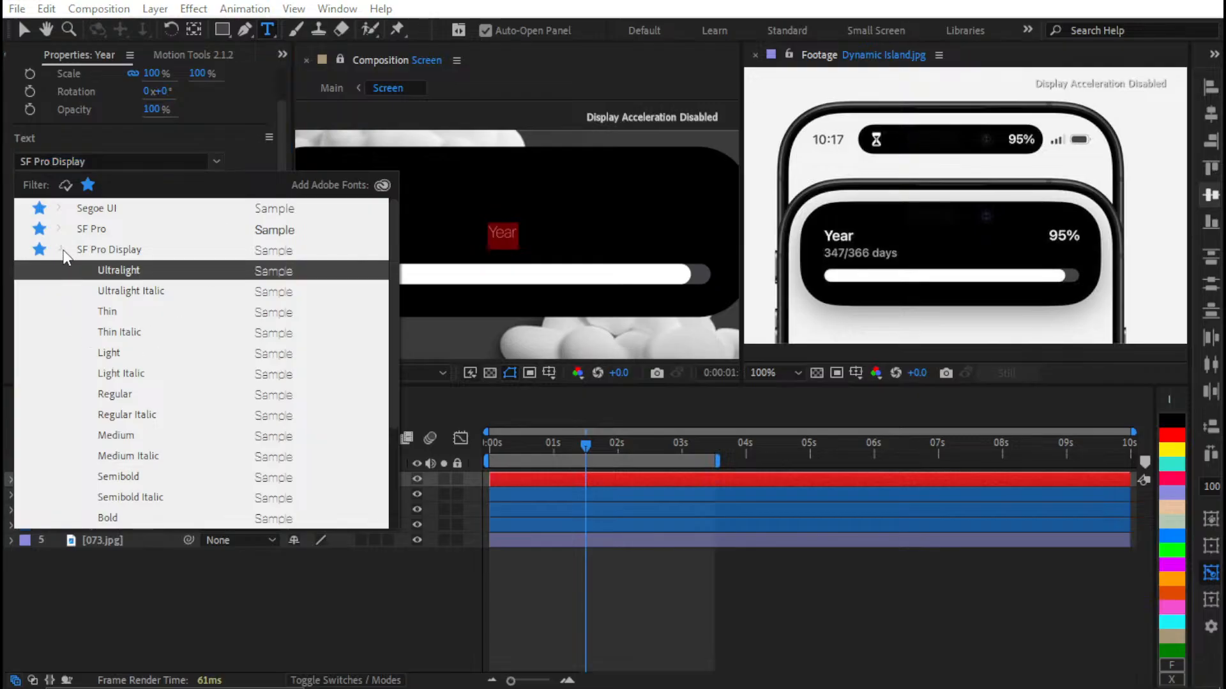
pyautogui.click(95, 270)
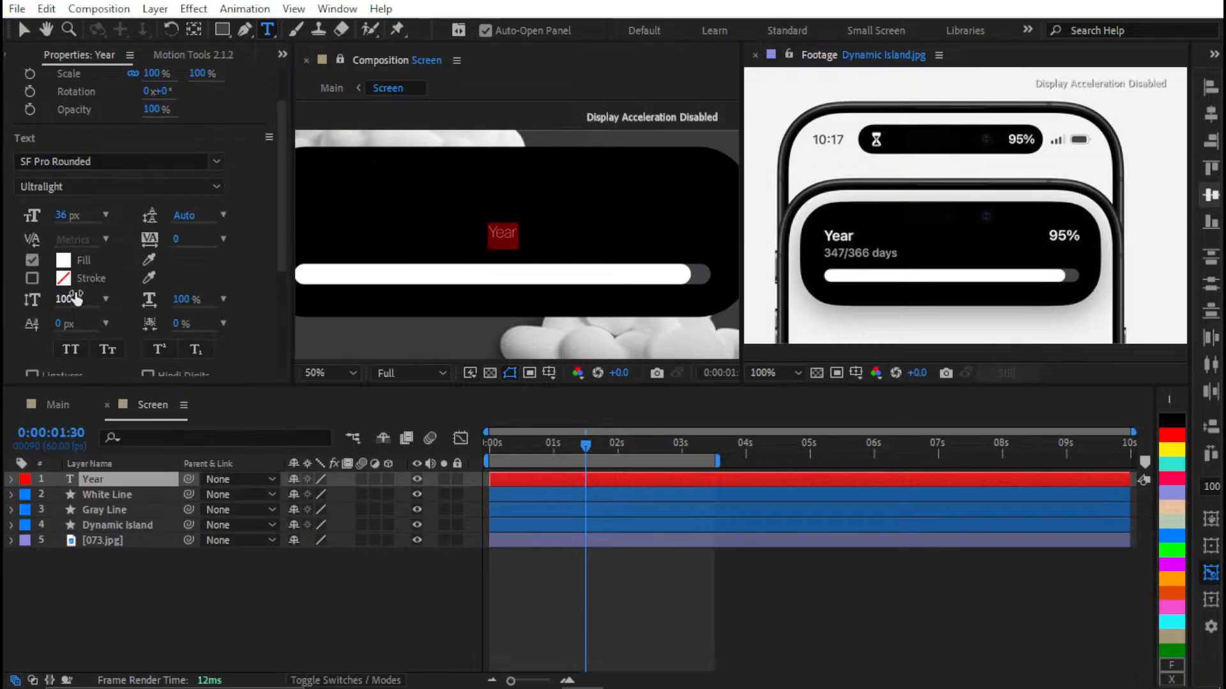
# Try the Medium font style on the Year text, and set it to Semibold
pyautogui.scroll(-1, 133, 219)
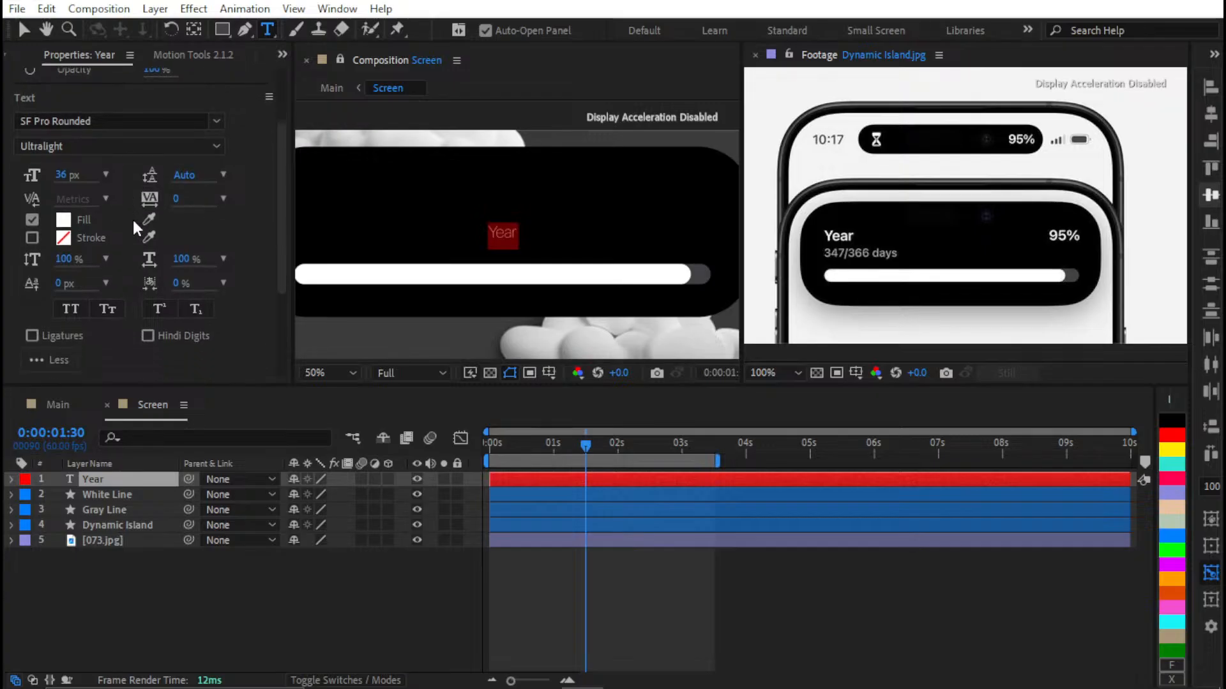
pyautogui.click(156, 122)
pyautogui.click(217, 121)
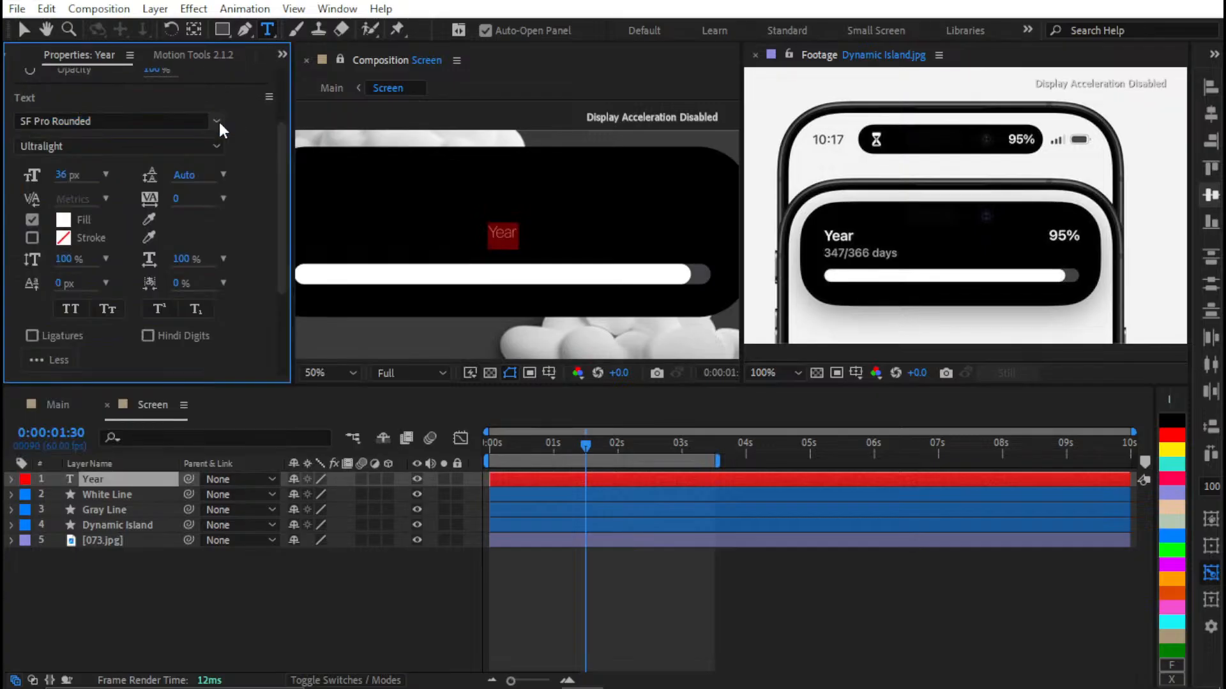
pyautogui.click(186, 146)
pyautogui.click(136, 244)
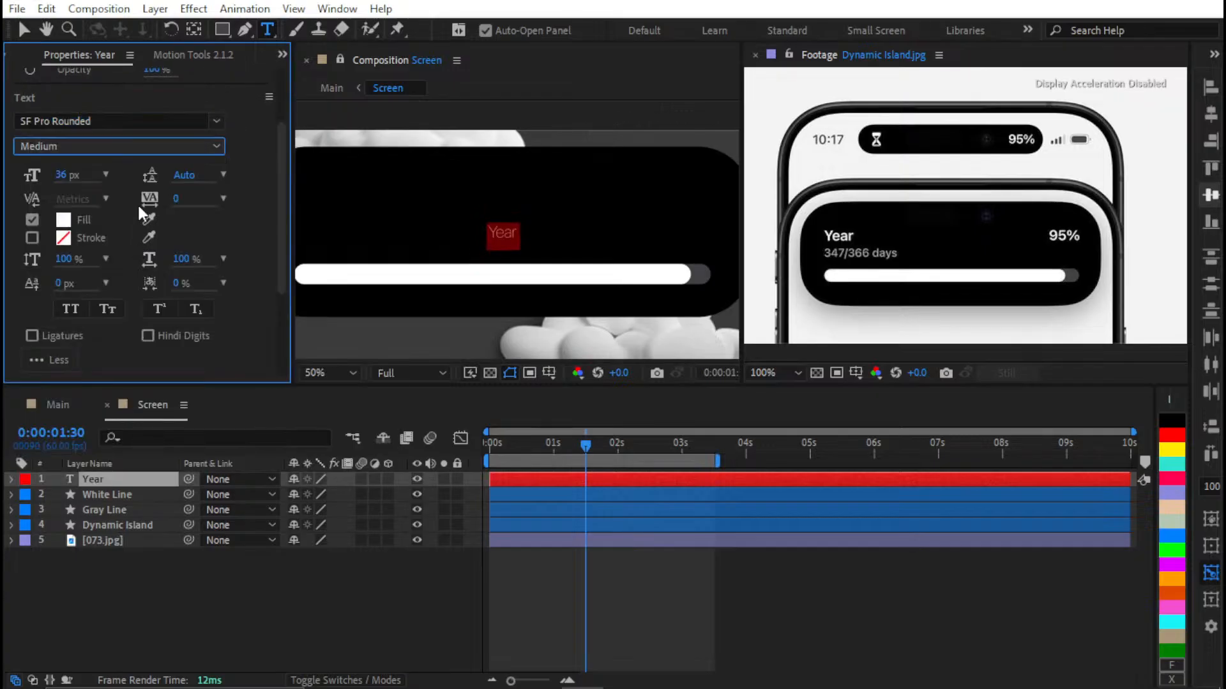
pyautogui.click(148, 150)
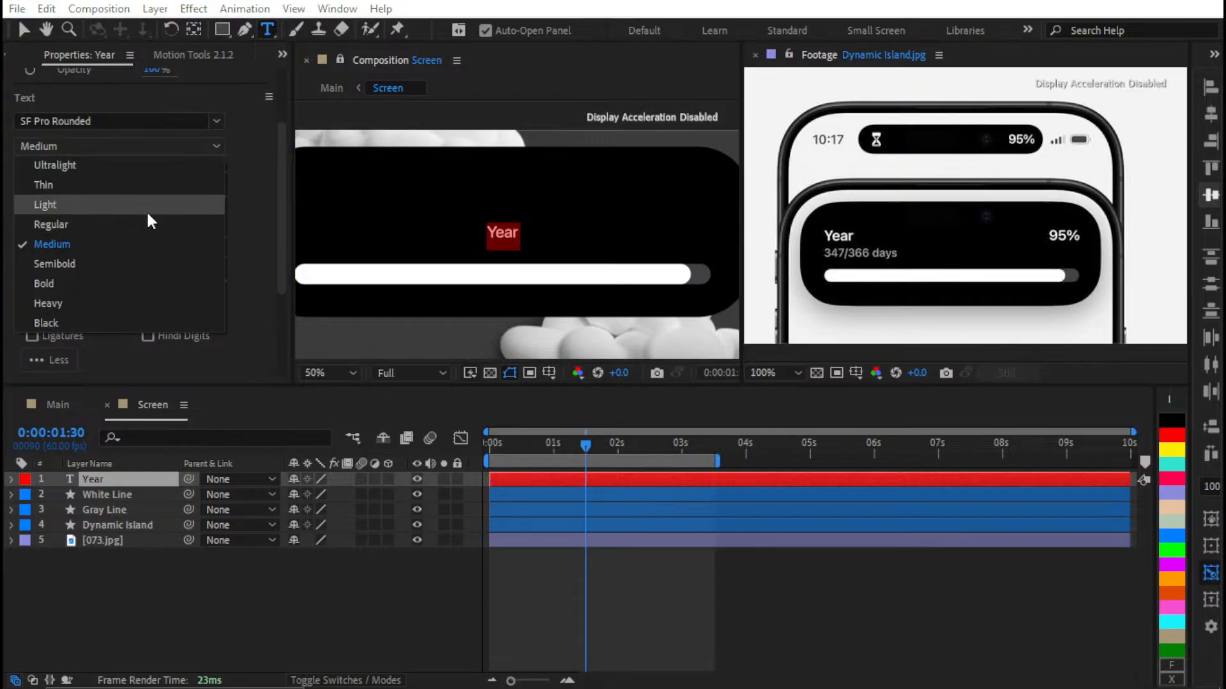
pyautogui.click(114, 263)
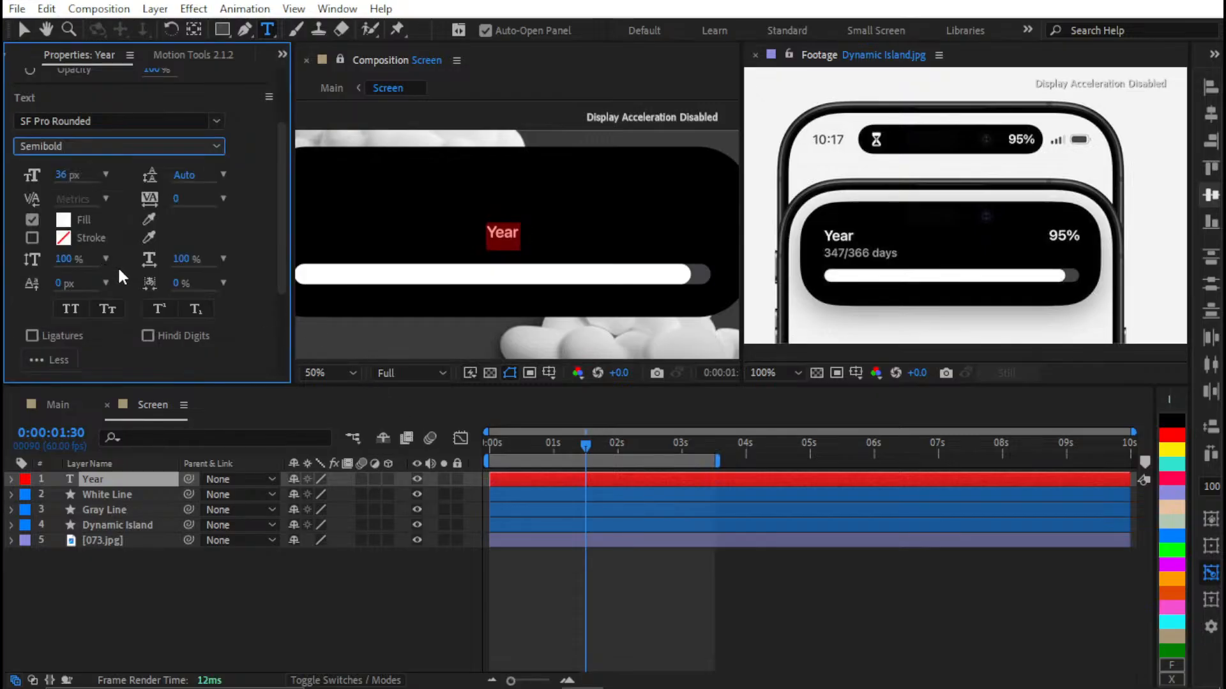
pyautogui.click(577, 585)
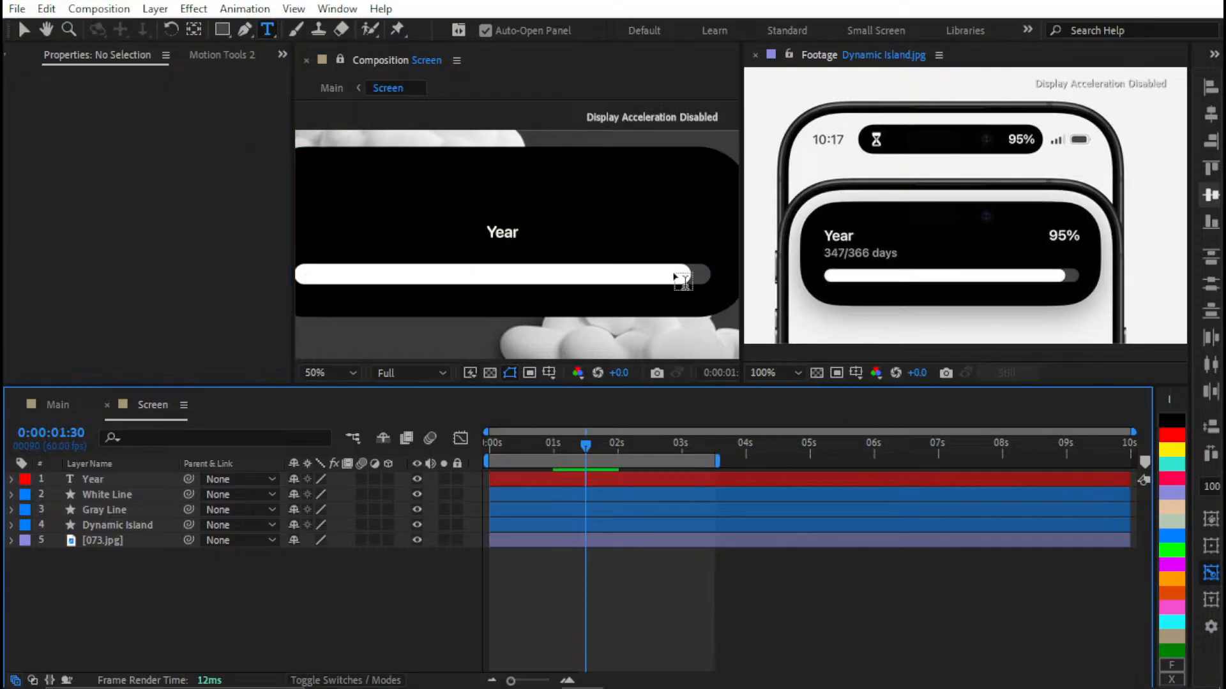
# Align the Year text horizontally to the left end of the White Line layer
pyautogui.press('v')
pyautogui.click(568, 508)
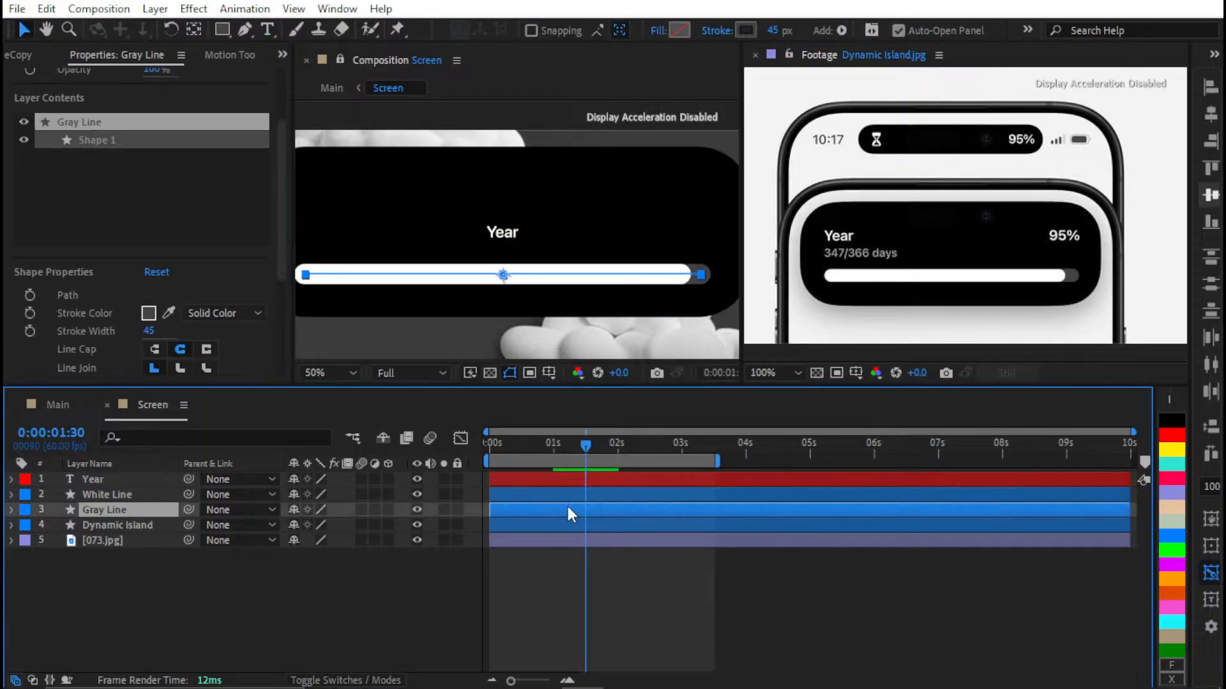
pyautogui.moveTo(515, 316); pyautogui.dragTo(621, 328)
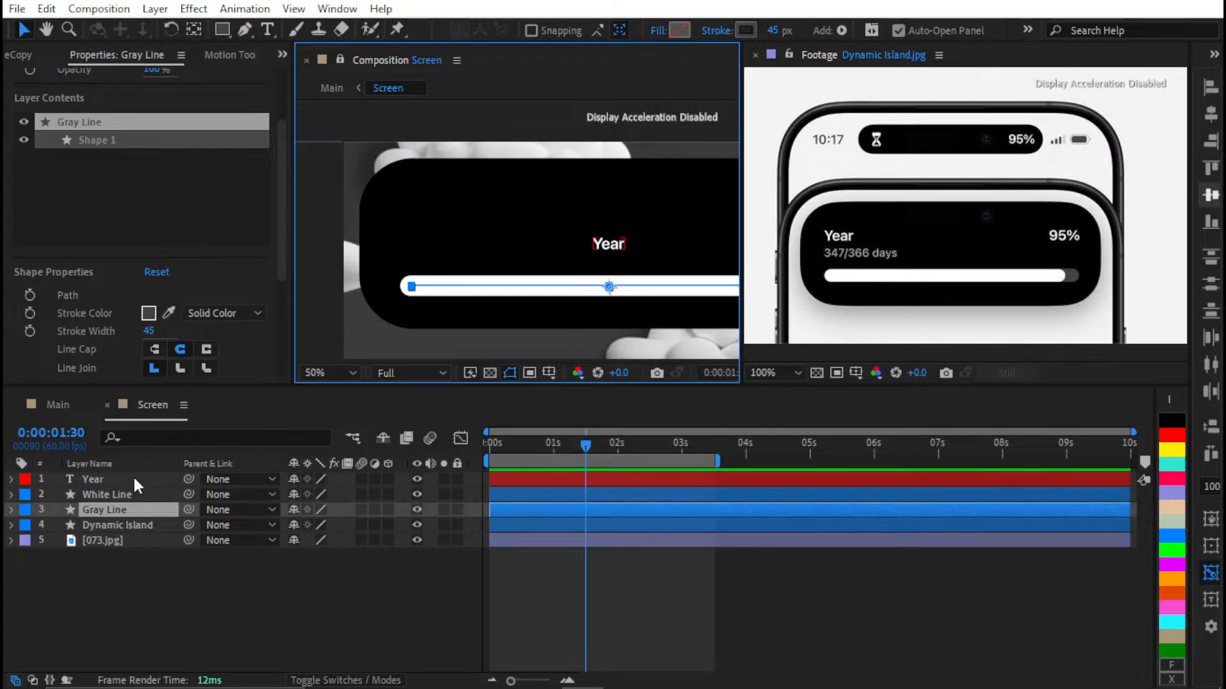
pyautogui.click(127, 496)
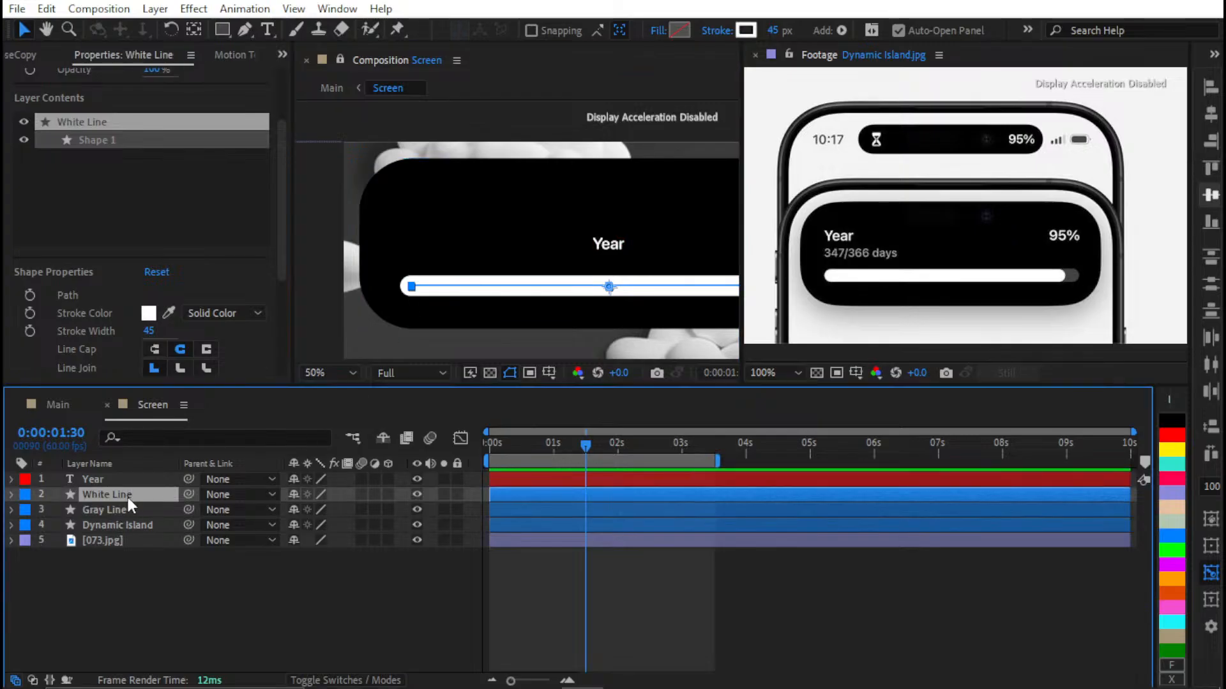
pyautogui.keyDown('ctrl'); pyautogui.click(104, 480); pyautogui.keyUp('ctrl')
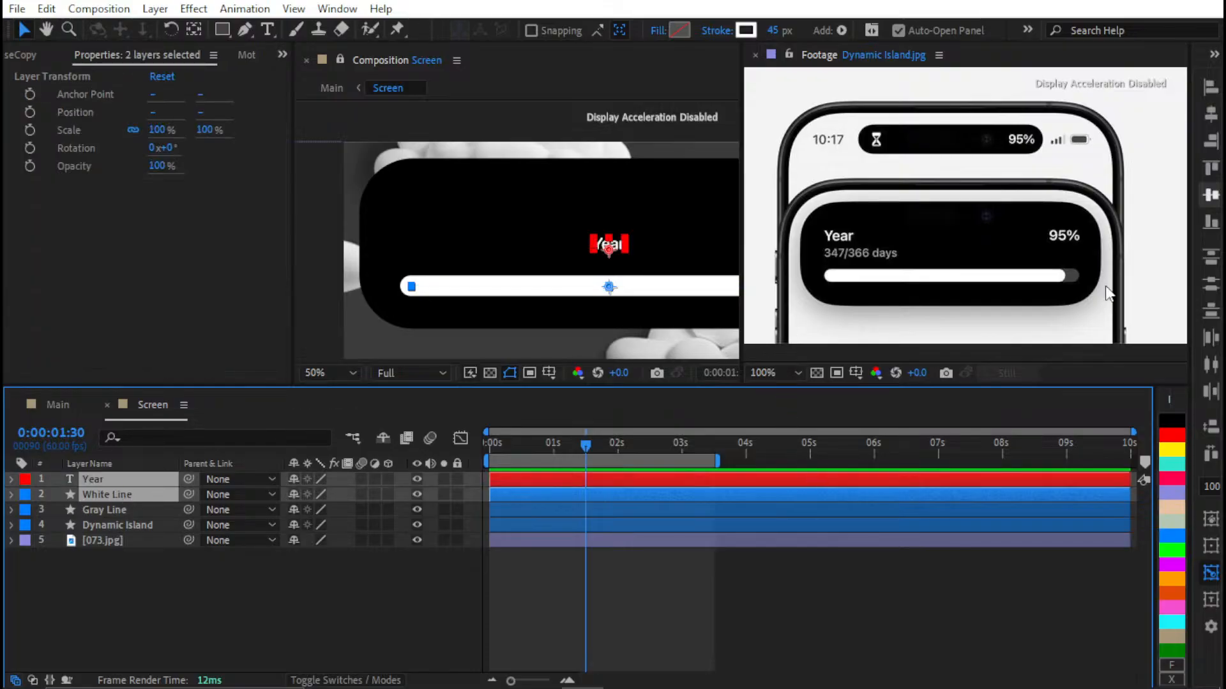
pyautogui.click(1211, 86)
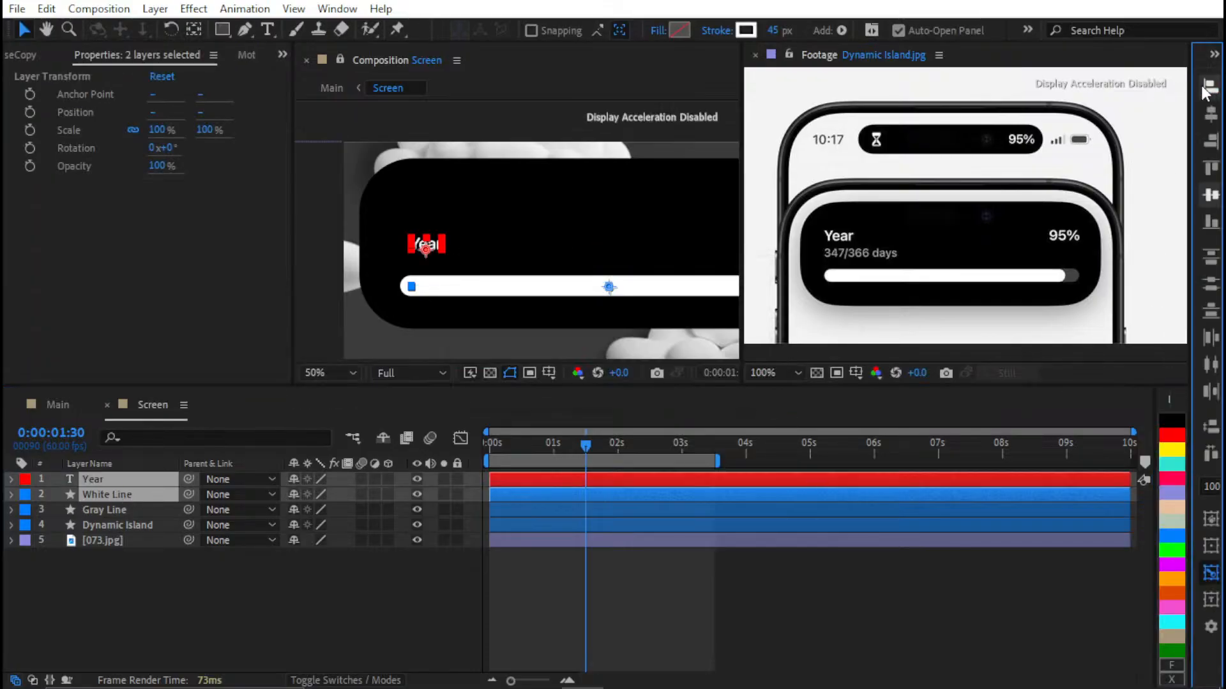
pyautogui.click(527, 559)
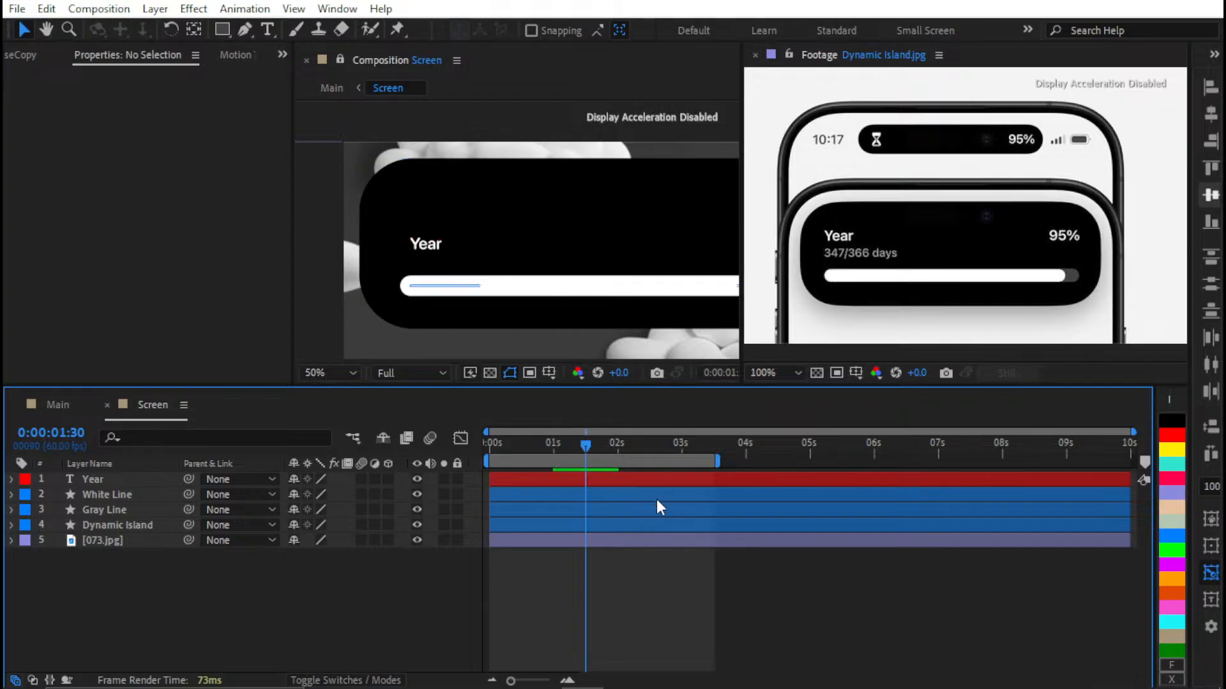
# Nudge the Year text upward in the island and set its font size to 48 px
pyautogui.click(496, 480)
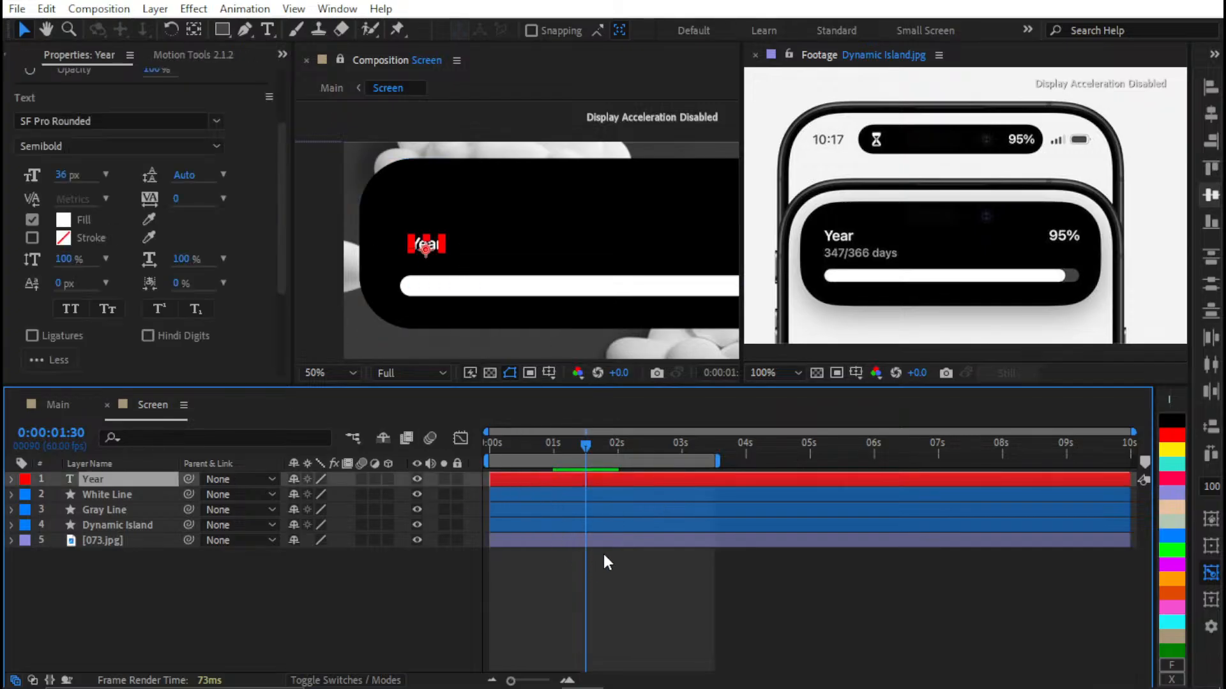
pyautogui.hotkey('shift', 'Up')
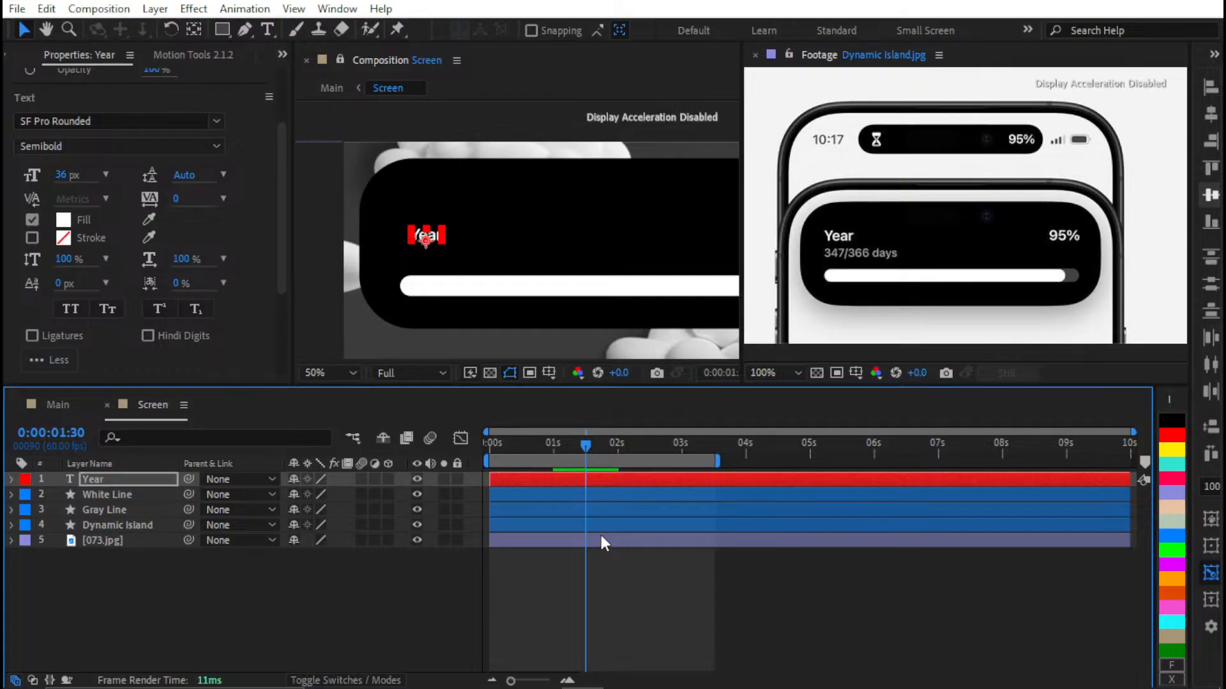
pyautogui.click(105, 176)
pyautogui.click(133, 412)
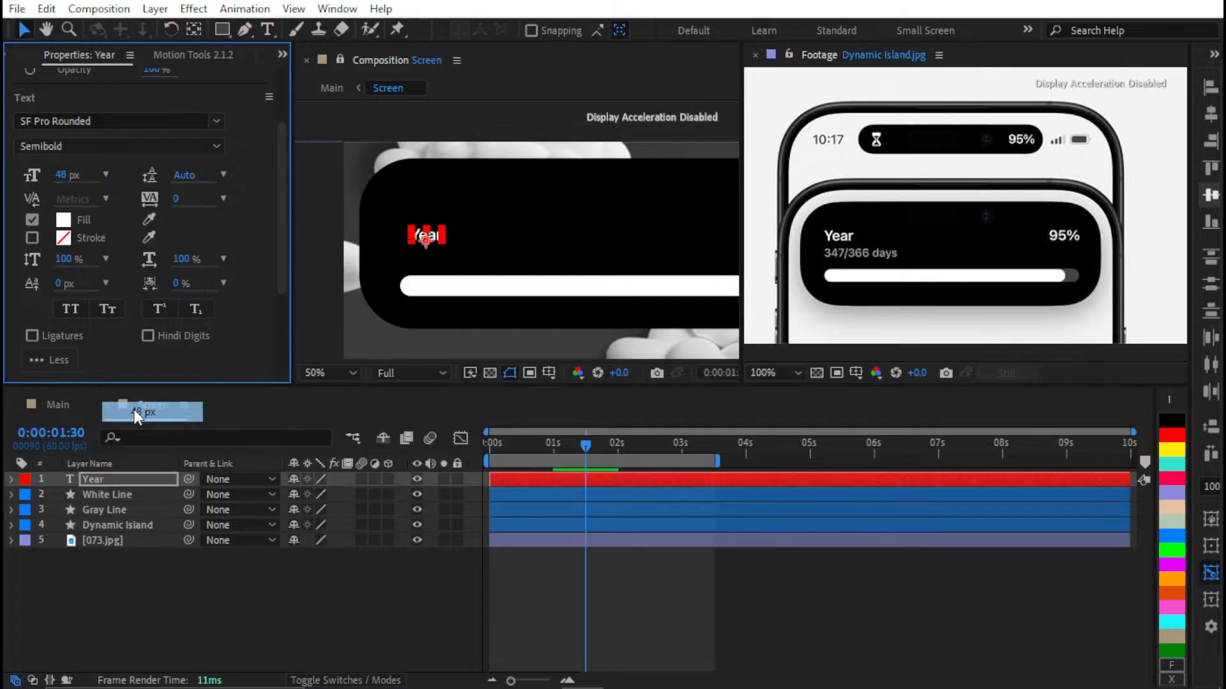
# Align the left edge of the enlarged Year text with the White Line layer
pyautogui.click(553, 490)
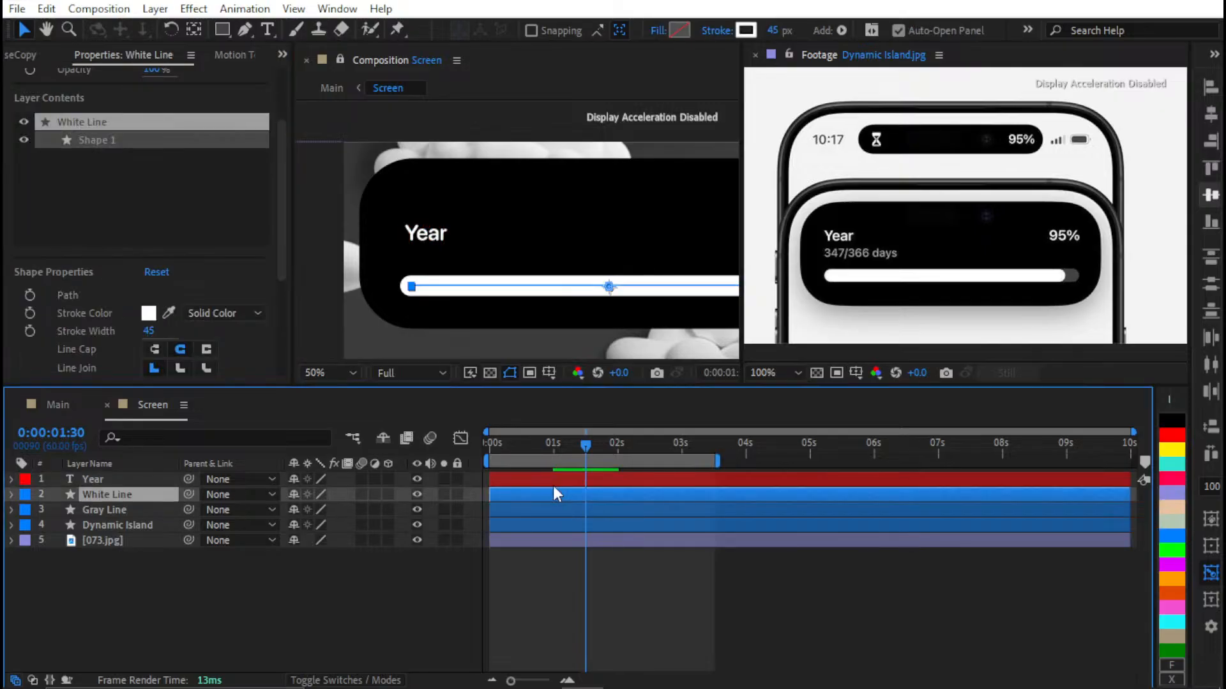
pyautogui.keyDown('ctrl'); pyautogui.click(552, 484); pyautogui.keyUp('ctrl')
pyautogui.click(1207, 86)
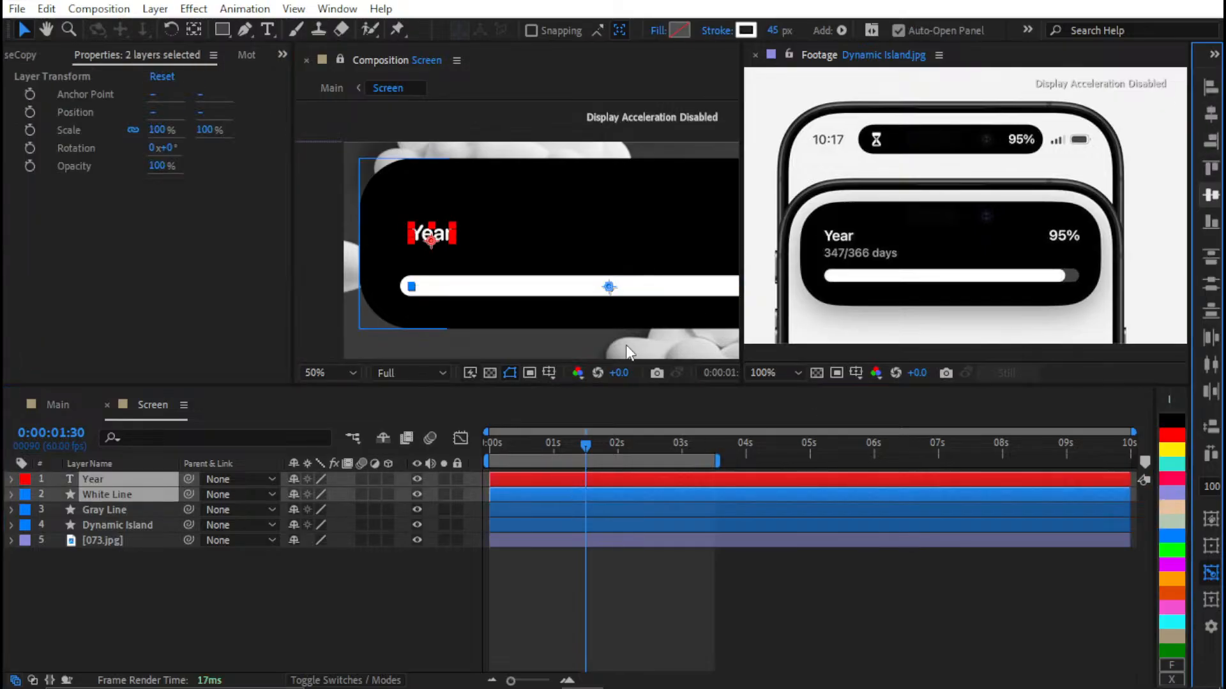
pyautogui.click(570, 571)
# Duplicate the Year text layer and move the copy down, between the original text and the white progress line
pyautogui.scroll(-2, 428, 311)
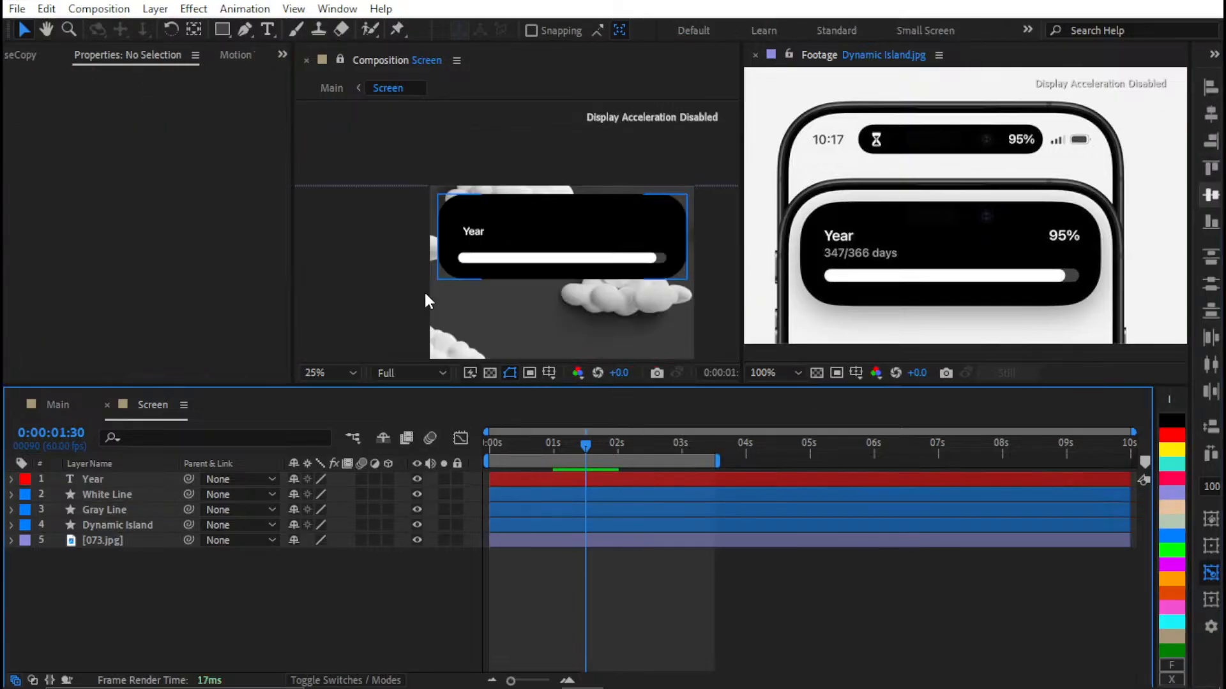
pyautogui.moveTo(548, 274); pyautogui.dragTo(473, 232)
pyautogui.scroll(4, 472, 232)
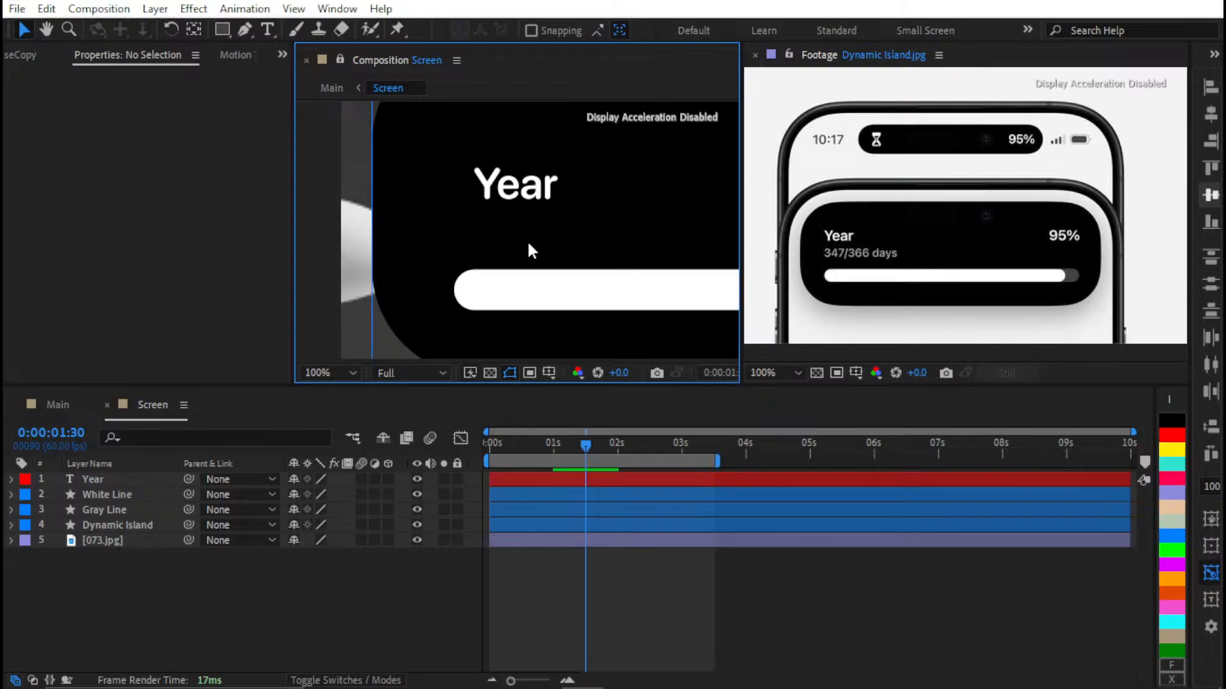
pyautogui.click(511, 477)
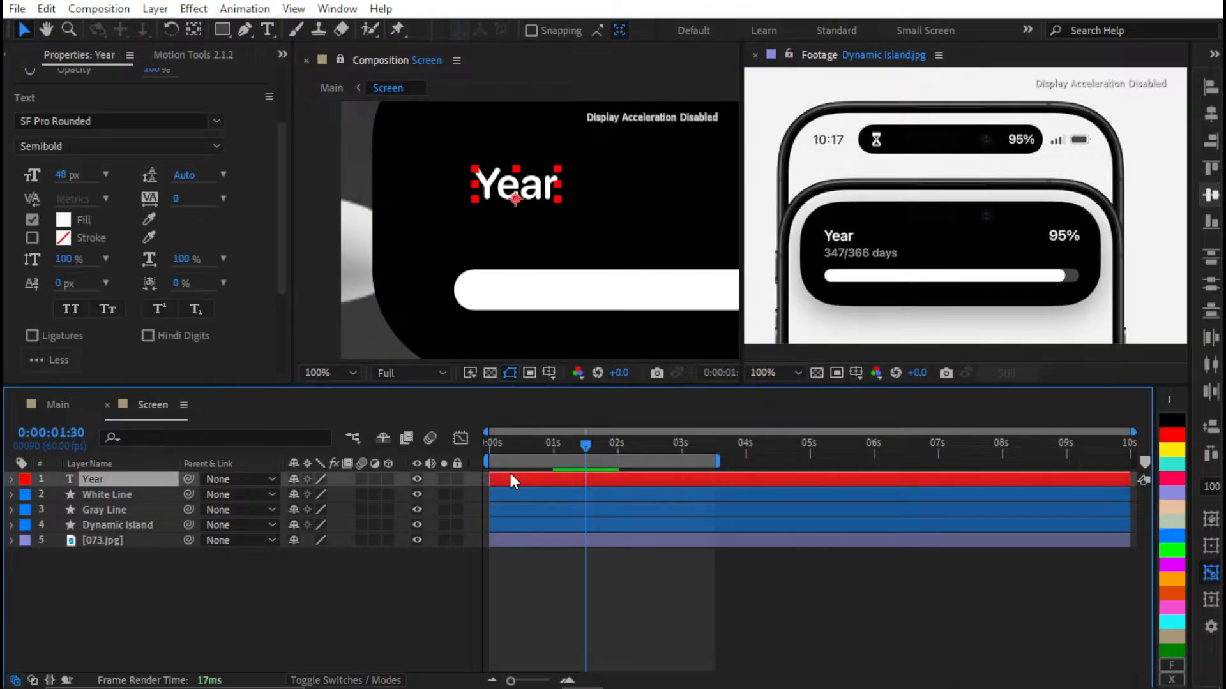
pyautogui.hotkey('ctrl', 'd')
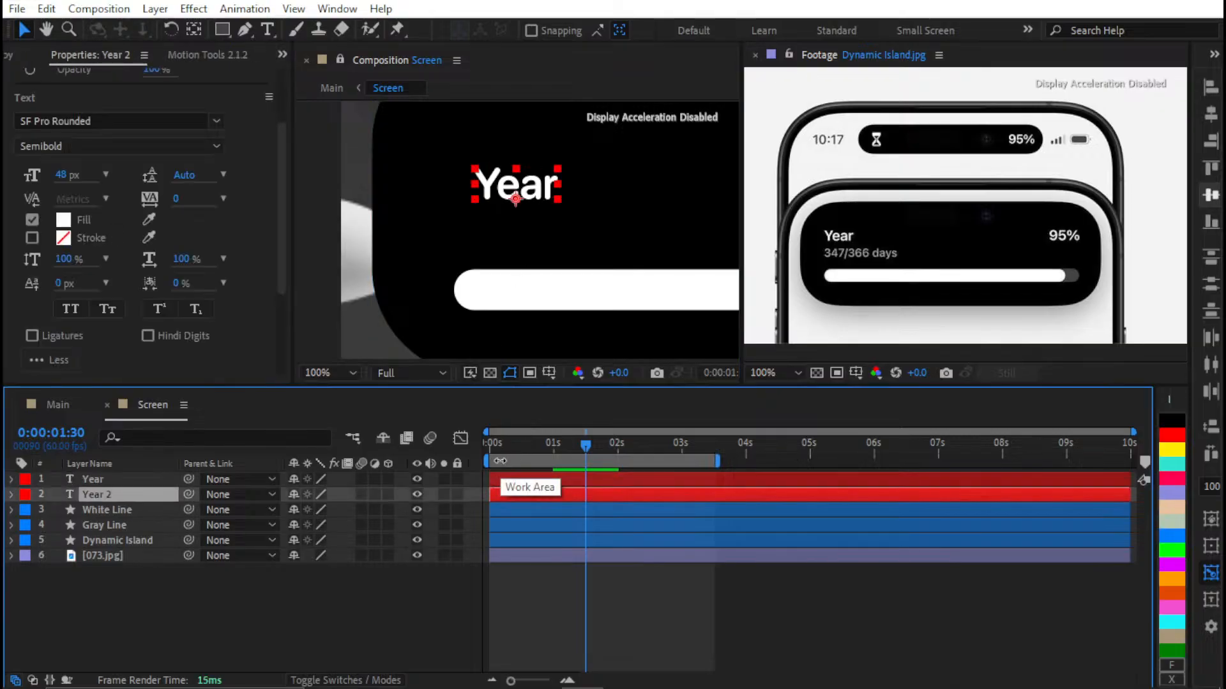
pyautogui.hotkey('shift', 'Down')
pyautogui.hotkey('shift', 'Down')
pyautogui.hotkey('shift', 'Down')
pyautogui.hotkey('shift', 'Down')
pyautogui.hotkey('shift', 'Down')
pyautogui.hotkey('shift', 'Down')
pyautogui.hotkey('shift', 'Down')
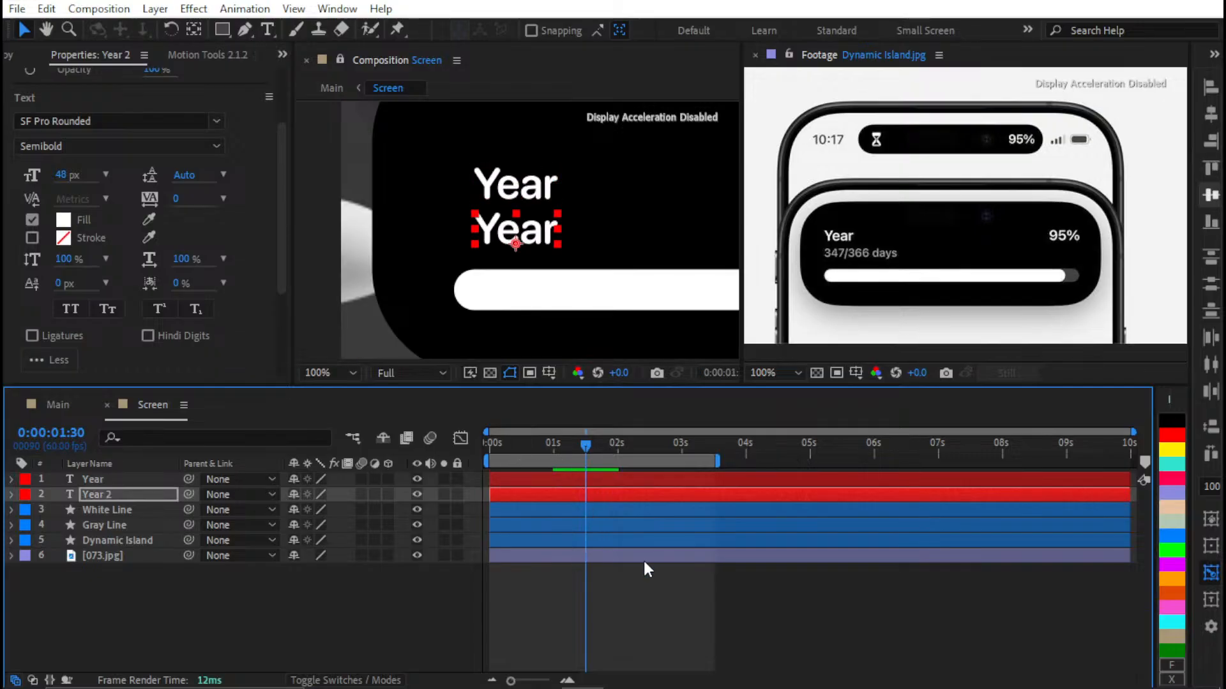
# Replace the wording of the duplicated Year text with "347/366 days"
pyautogui.doubleClick(546, 490)
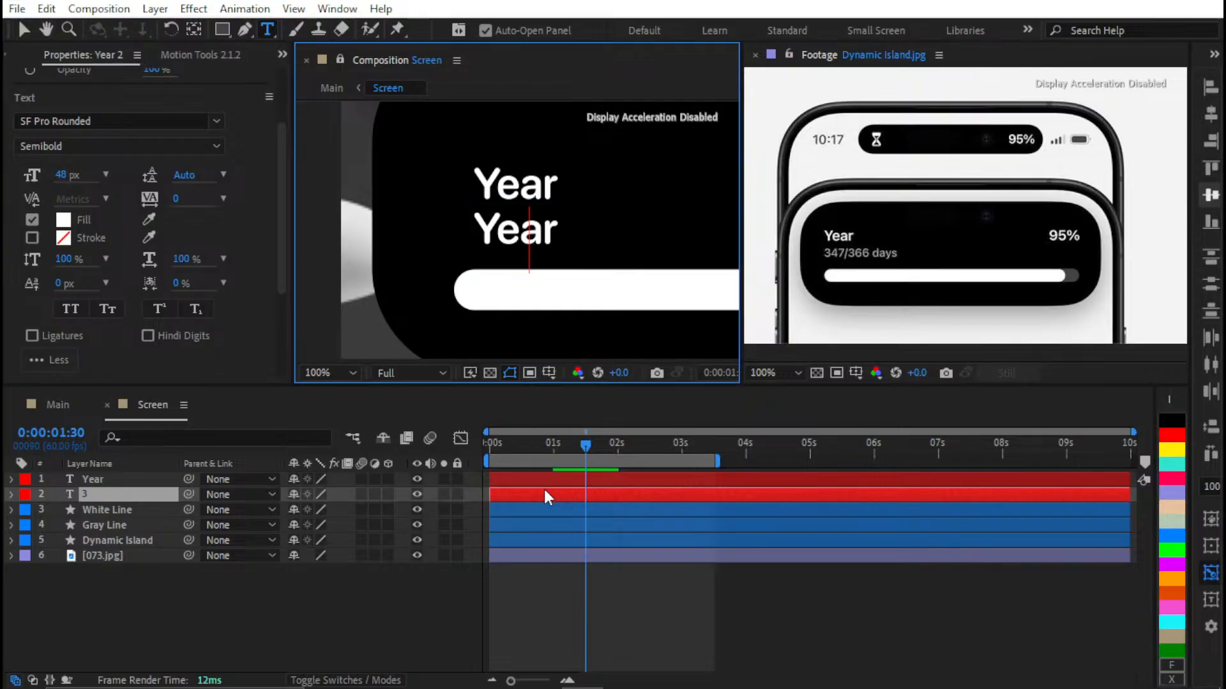
pyautogui.write('347/')
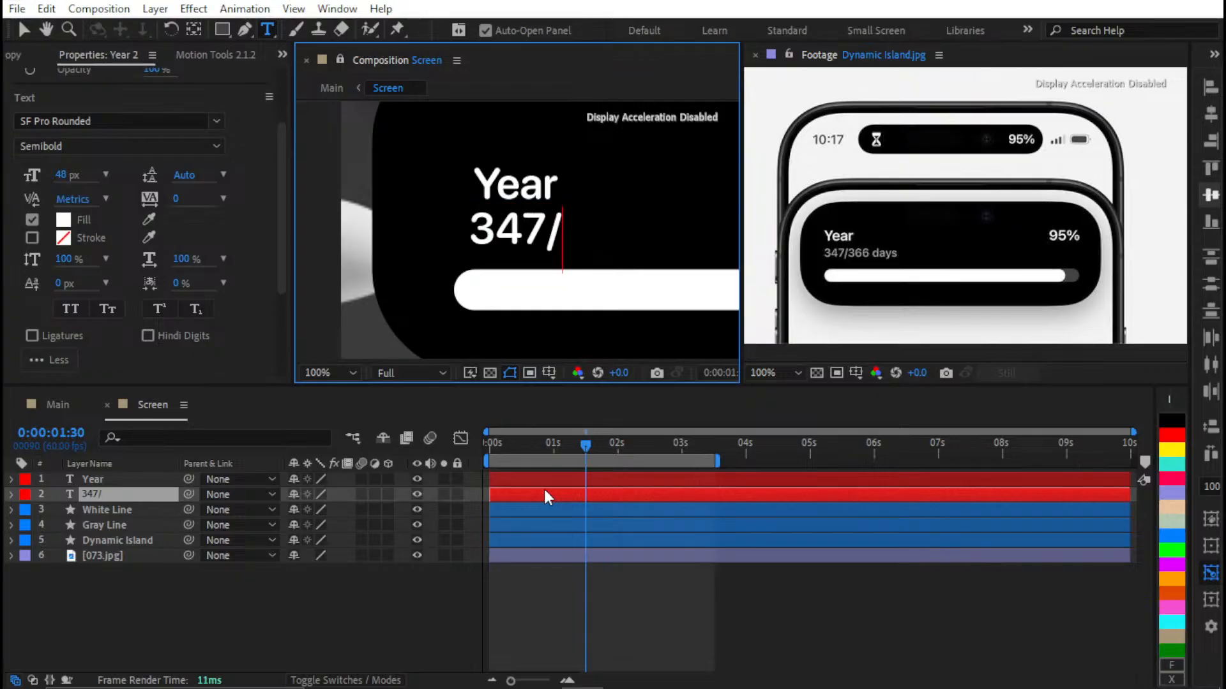
pyautogui.write('366')
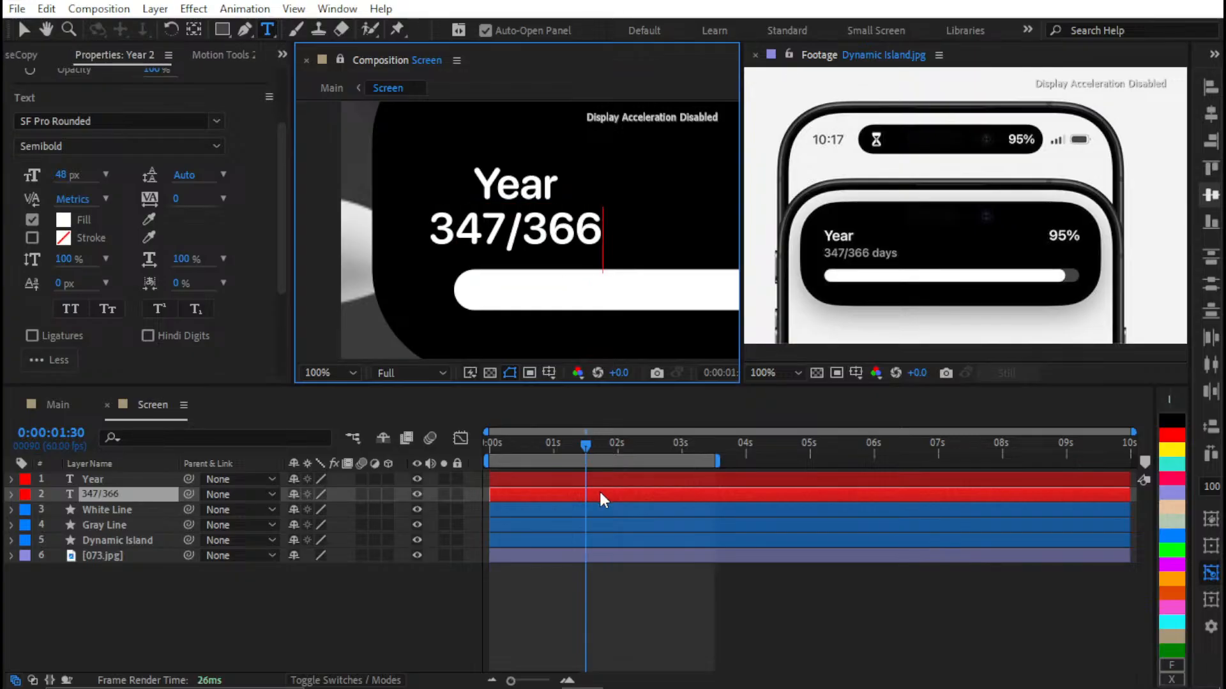
pyautogui.write(' dasy')
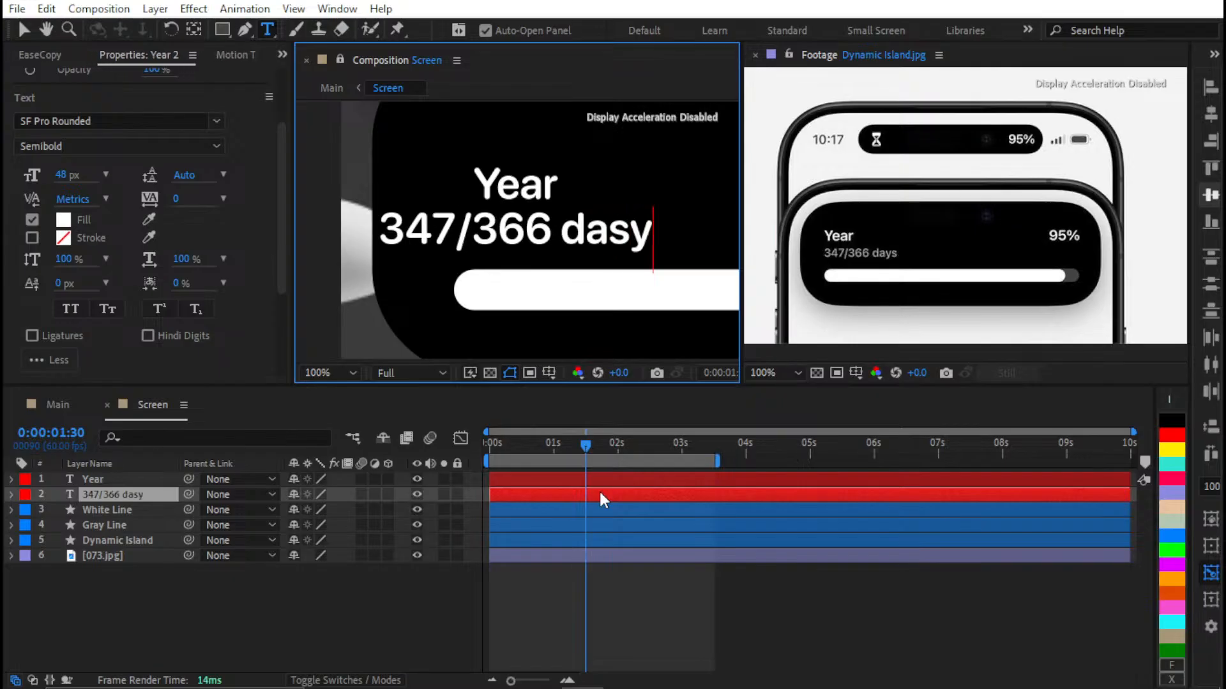
pyautogui.press('BackSpace')
pyautogui.press('BackSpace')
pyautogui.write('ys')
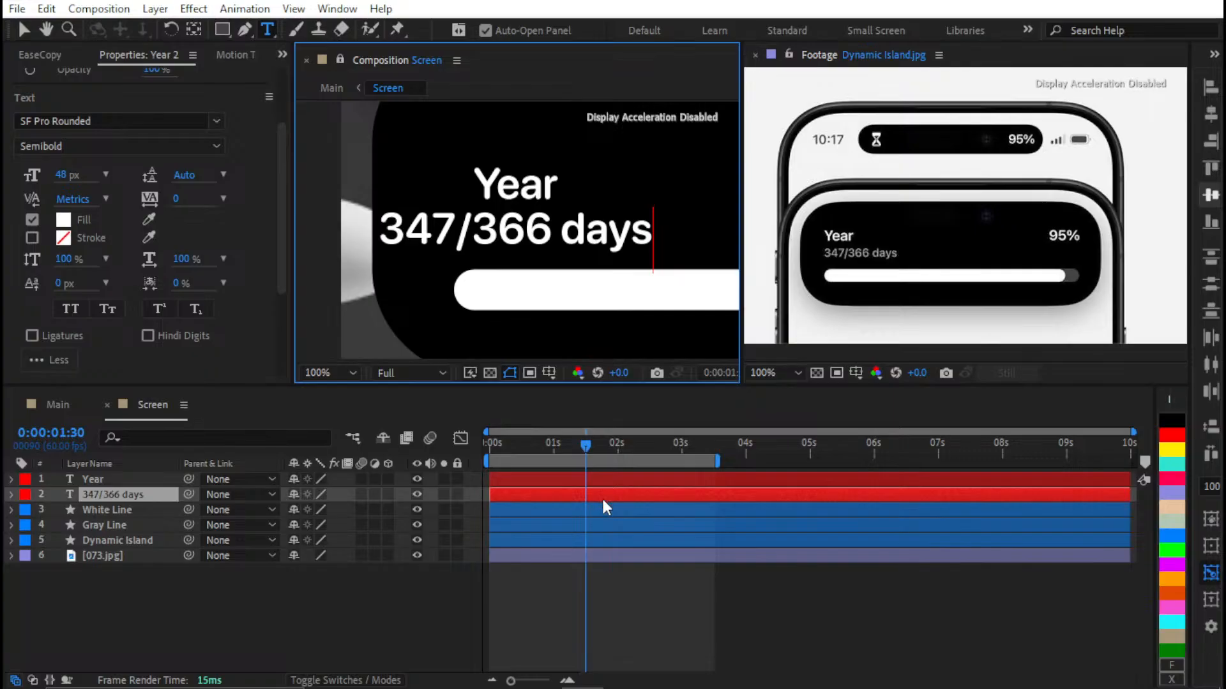
# Left-align the 347/366 days text with the Year text above it
pyautogui.click(550, 582)
pyautogui.click(570, 480)
pyautogui.keyDown('shift'); pyautogui.click(613, 494); pyautogui.keyUp('shift')
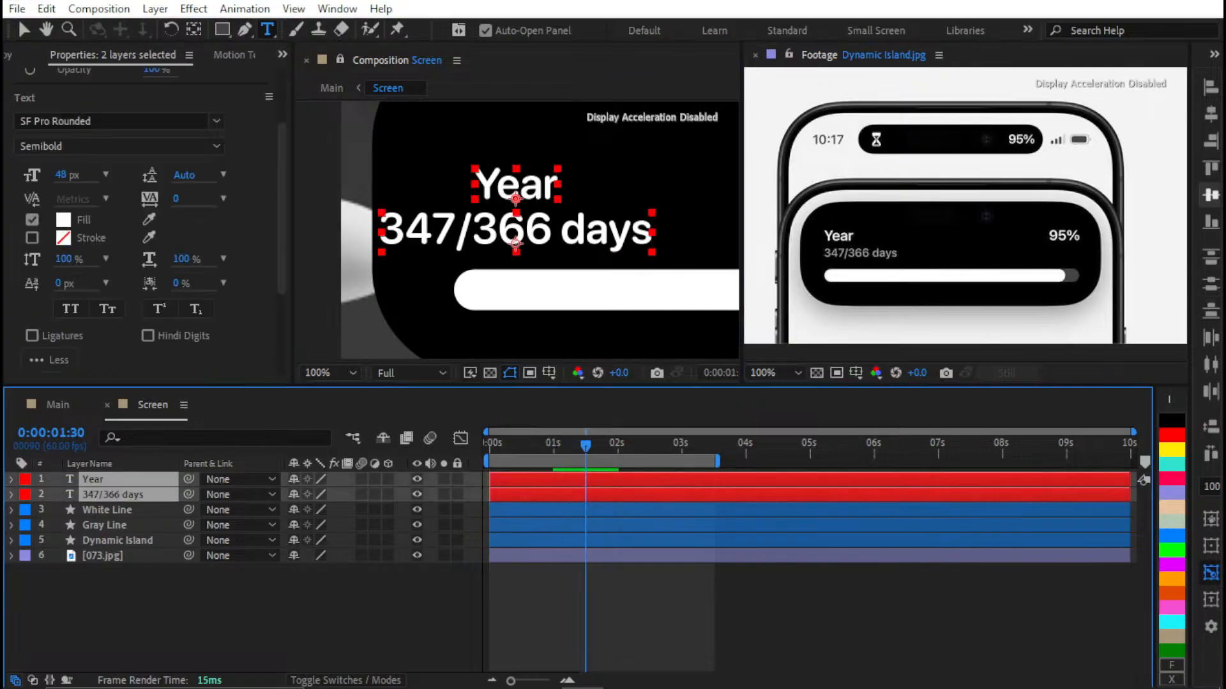
pyautogui.click(1210, 93)
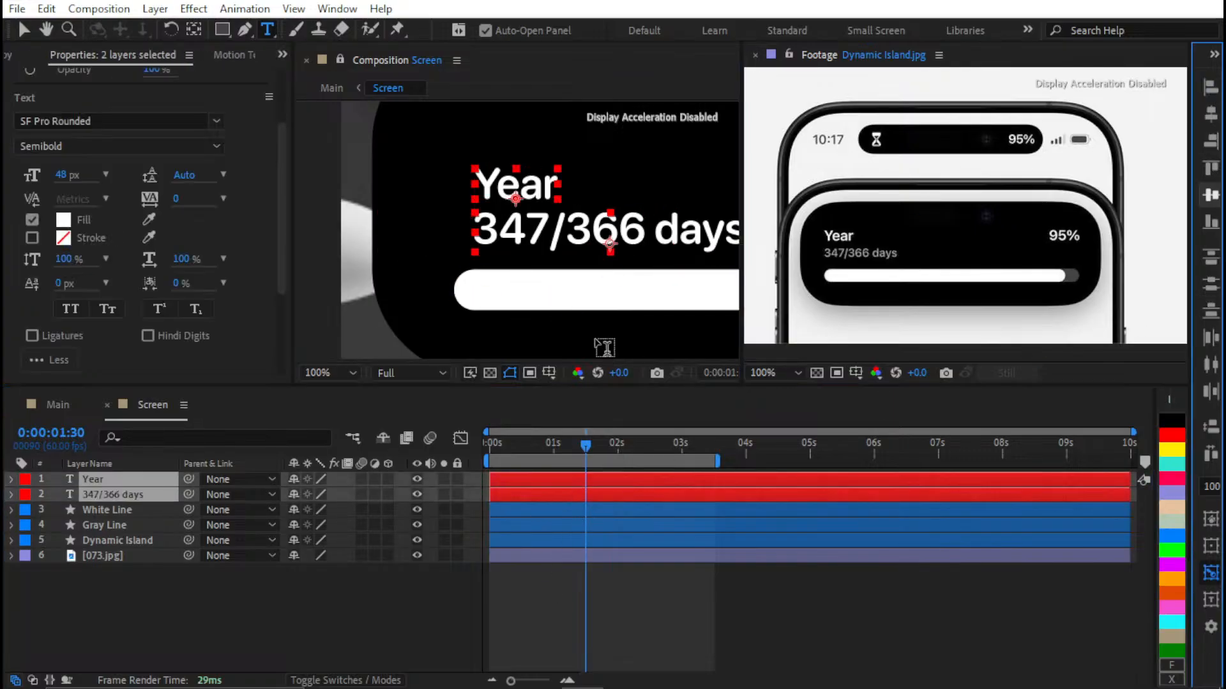
pyautogui.click(542, 561)
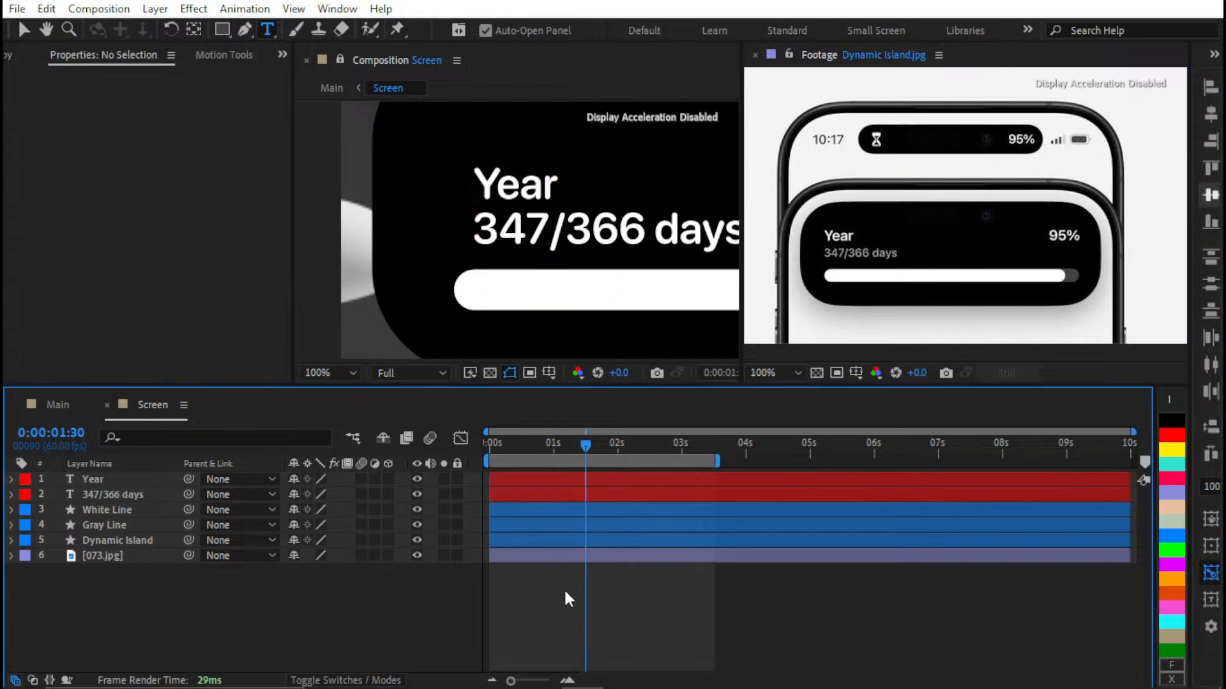
# Set the 347/366 days text's font size to 36 px and realign its left edge with the Year text
pyautogui.click(517, 495)
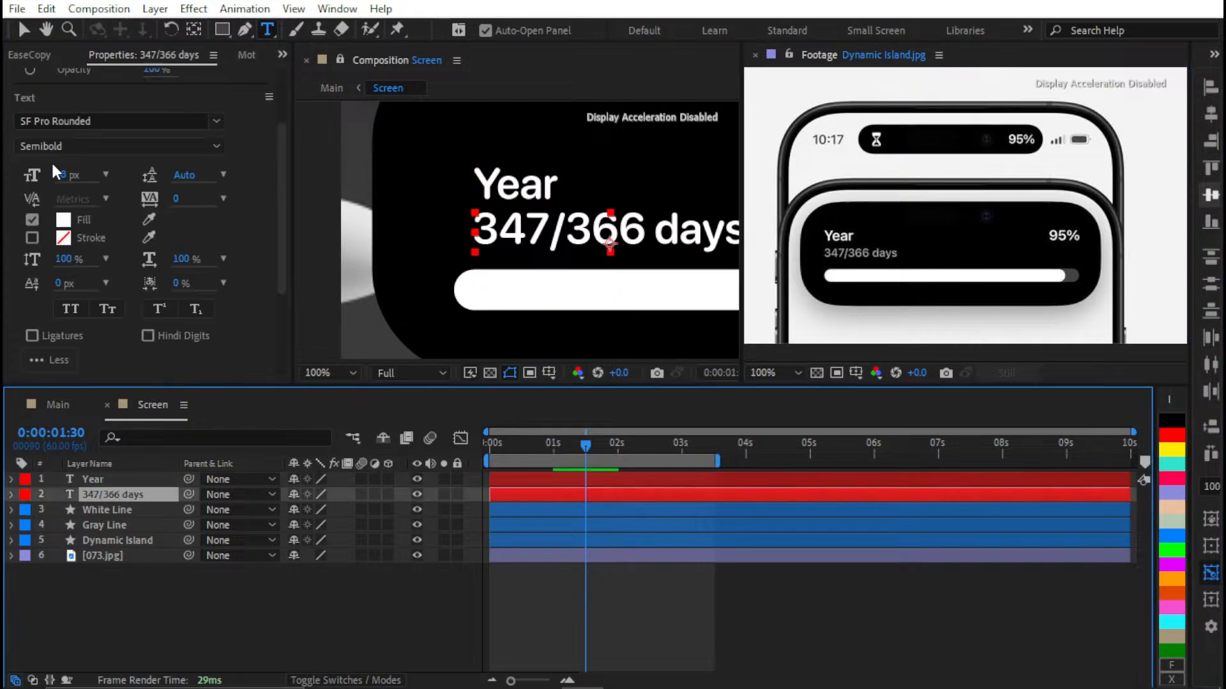
pyautogui.click(103, 174)
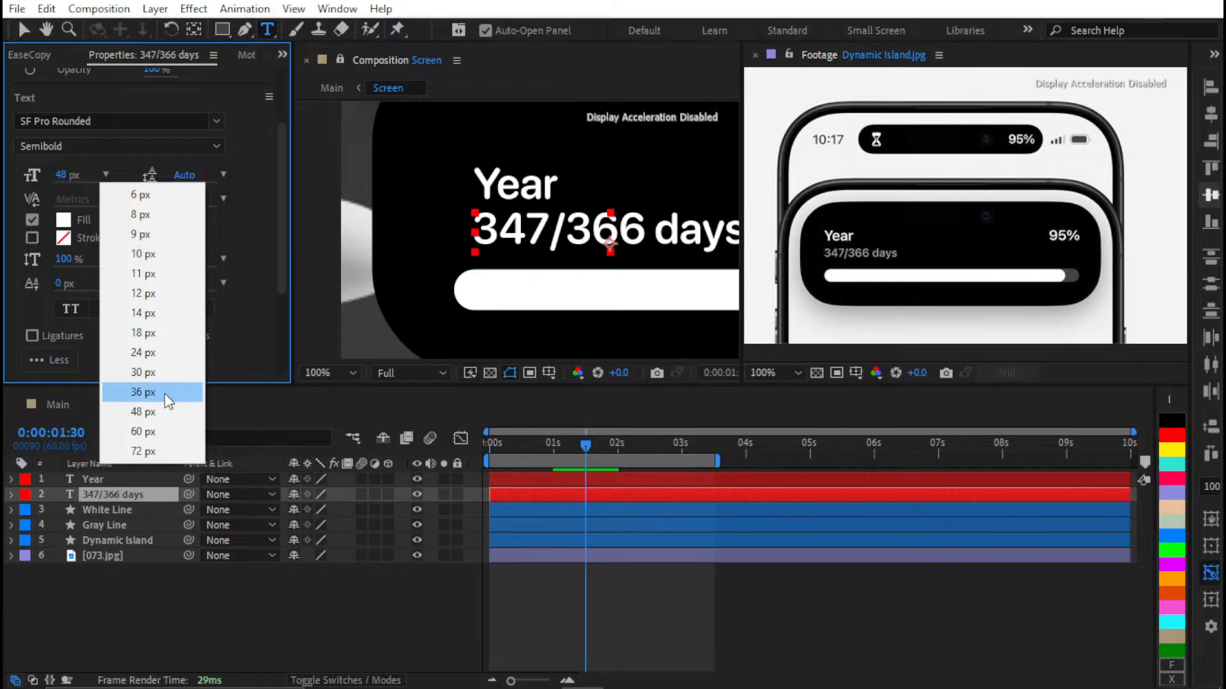
pyautogui.click(143, 392)
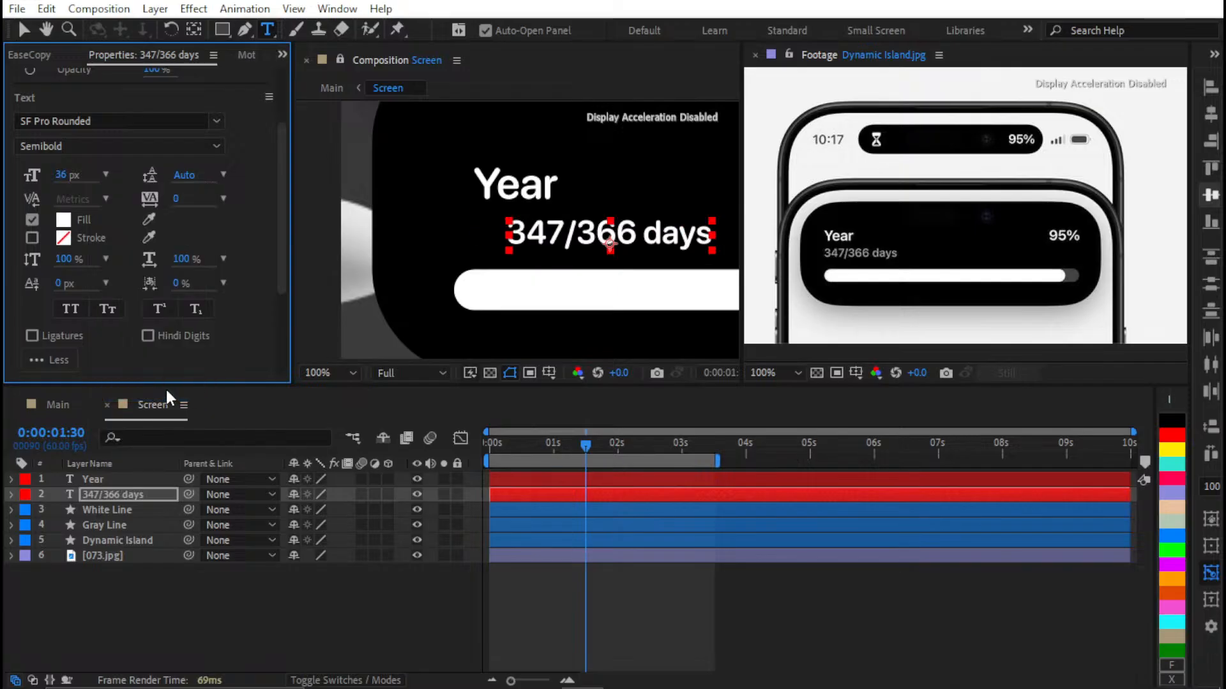
pyautogui.keyDown('shift'); pyautogui.click(550, 480); pyautogui.keyUp('shift')
pyautogui.click(1211, 86)
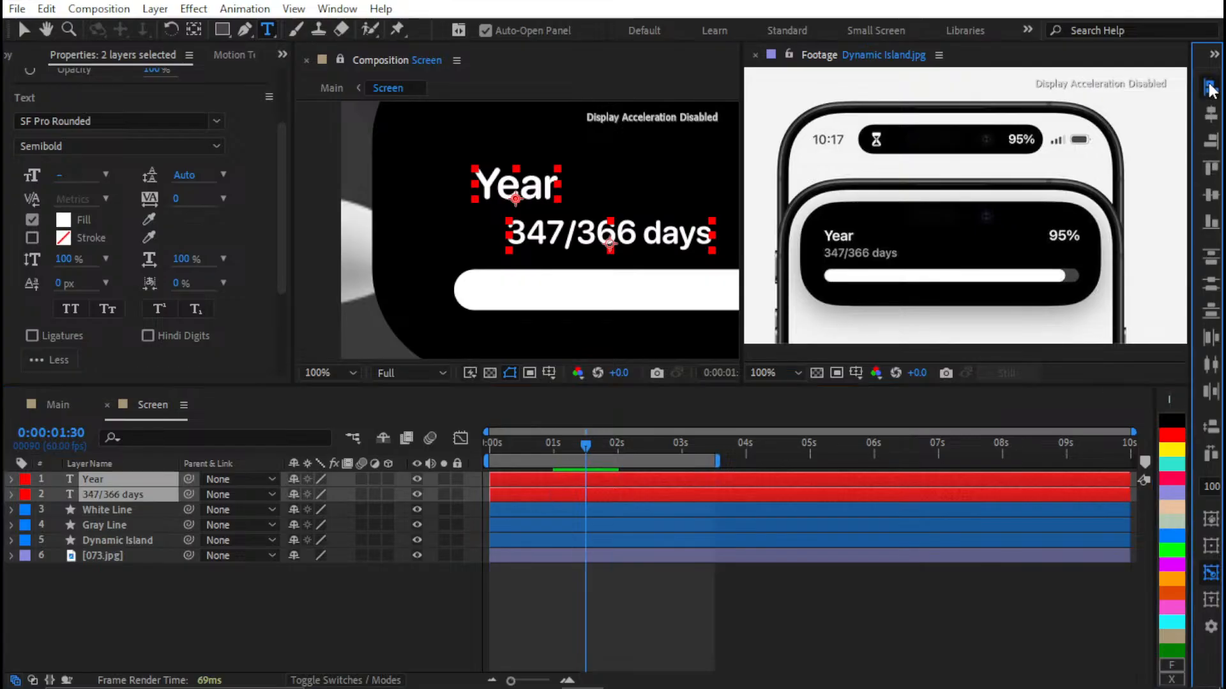
pyautogui.click(612, 579)
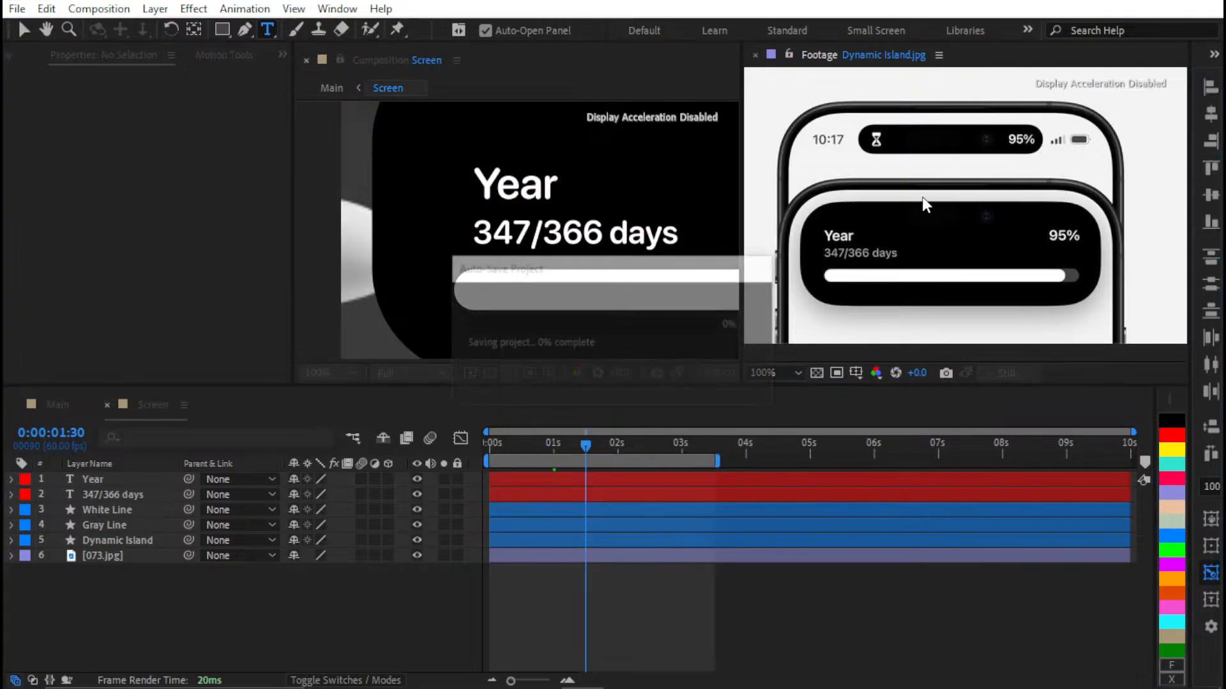
# Try a gray fill on the 347/366 days text, sampled from the same label in the reference image
pyautogui.click(504, 494)
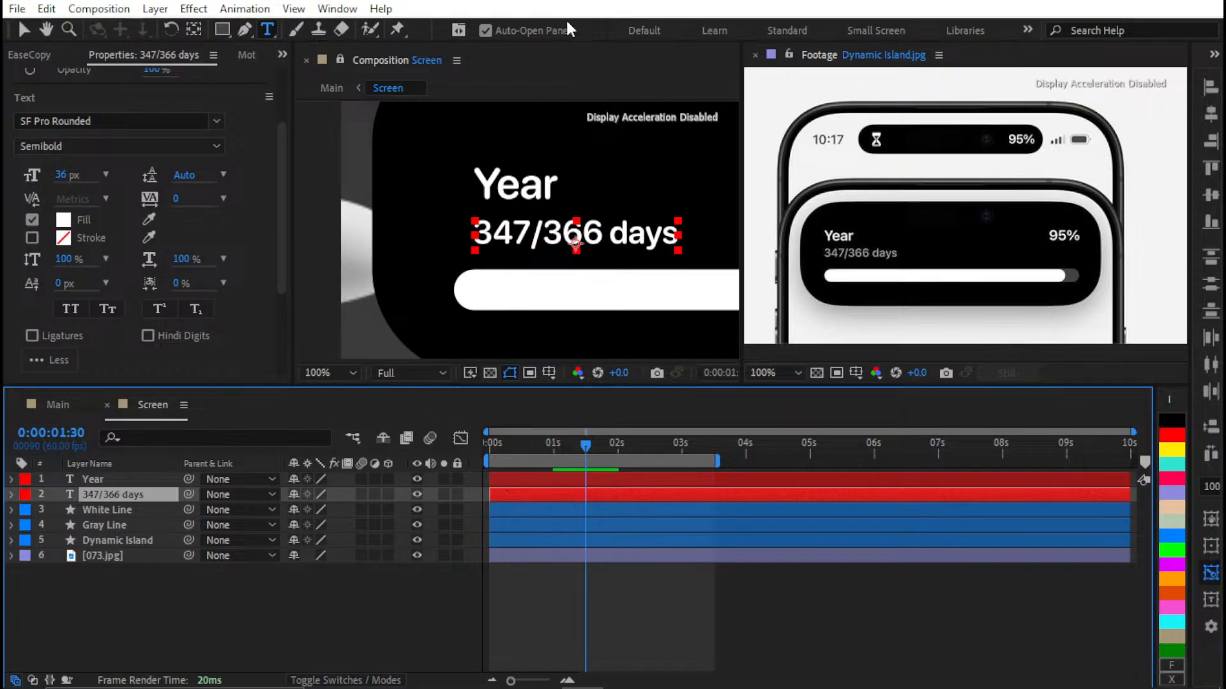
pyautogui.scroll(-2, 162, 263)
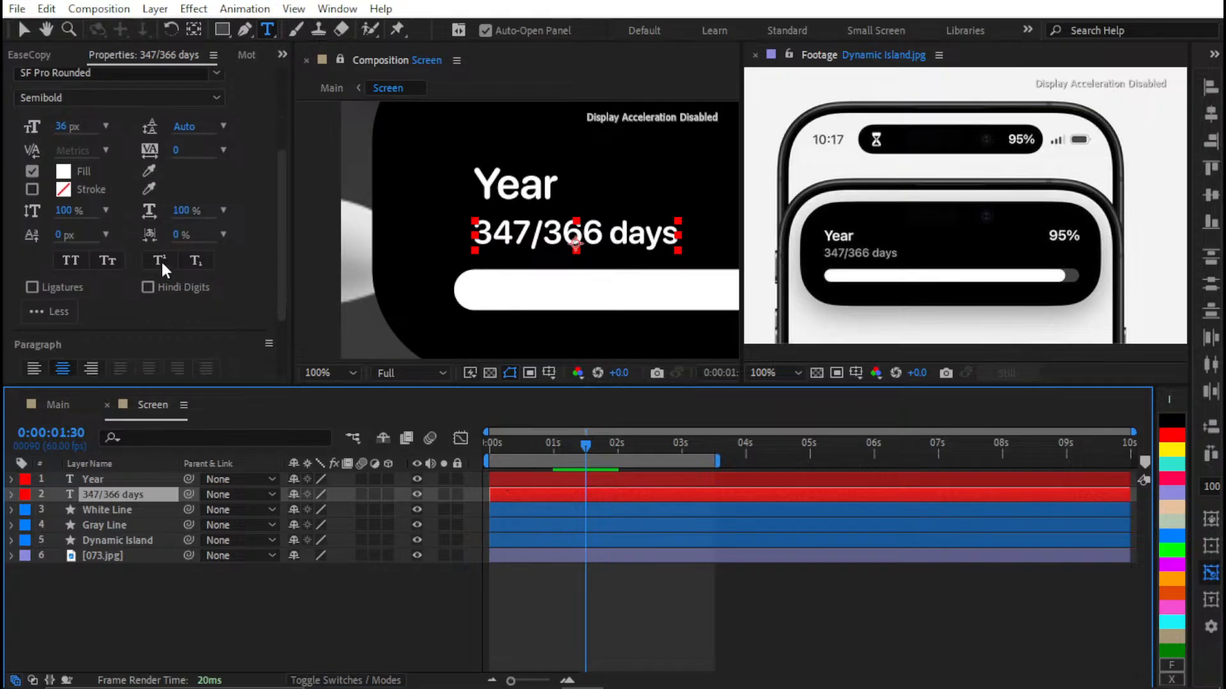
pyautogui.click(148, 171)
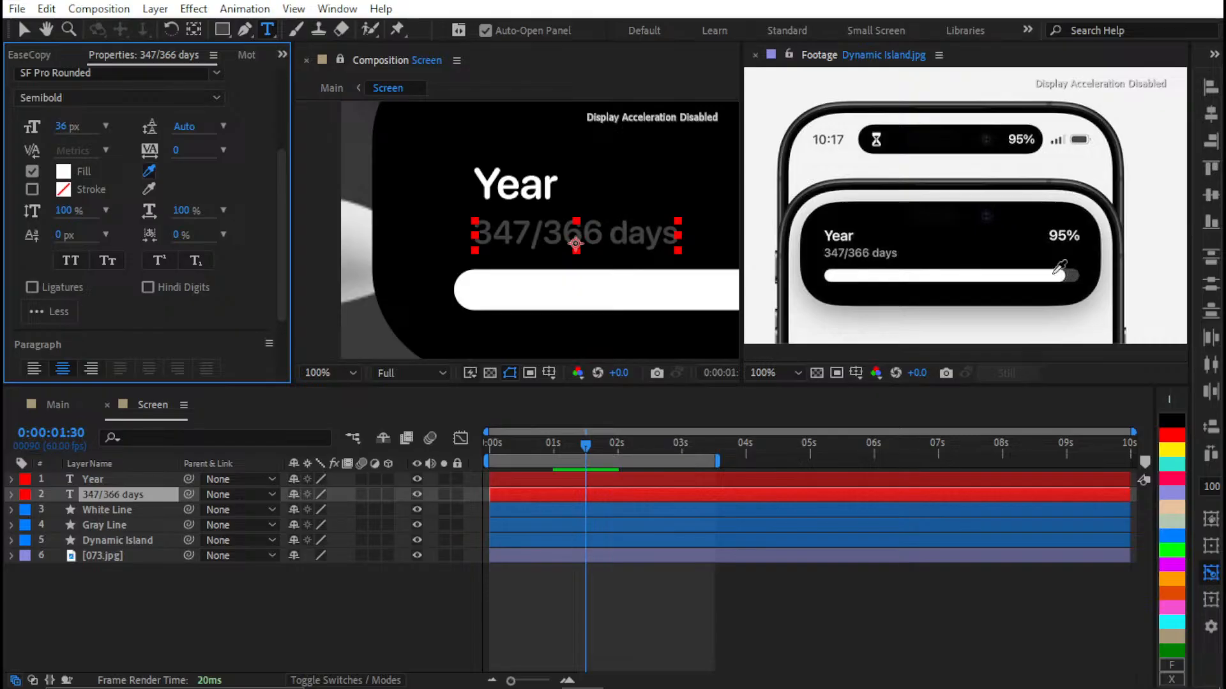
pyautogui.click(870, 255)
# Set the 347/366 days text's fill to a gray sampled from inside a digit stroke of the magnified reference label
pyautogui.scroll(2, 874, 260)
pyautogui.moveTo(857, 271); pyautogui.dragTo(963, 208)
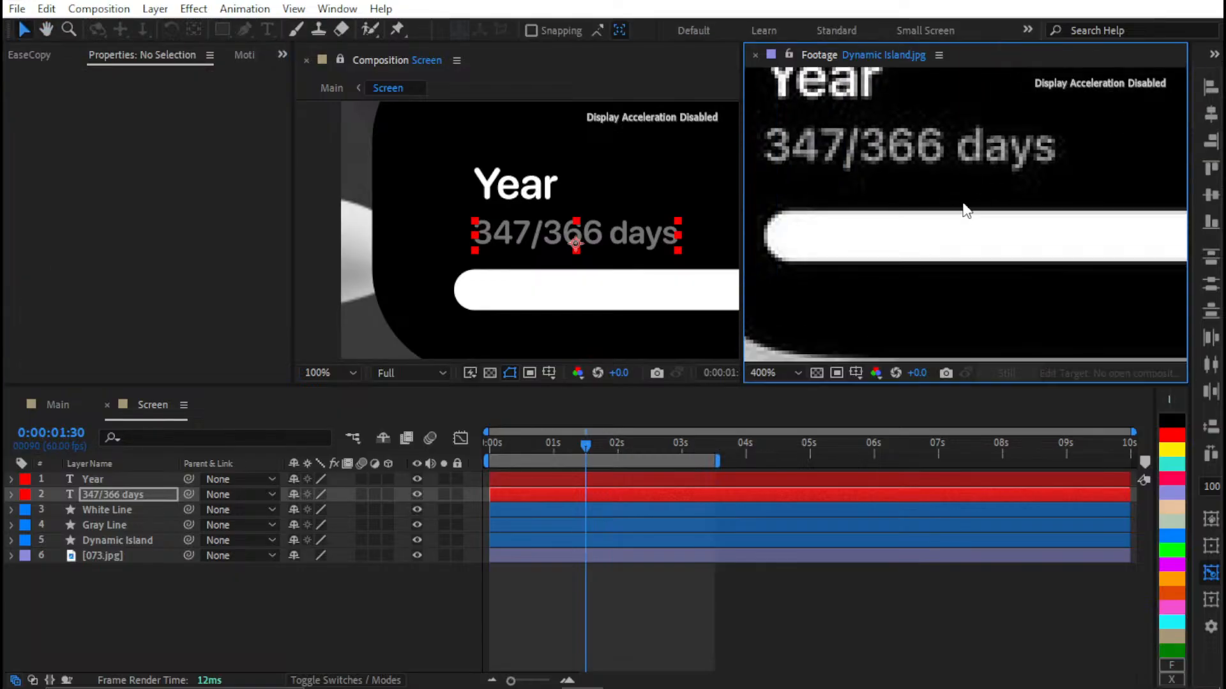
pyautogui.scroll(2, 963, 205)
pyautogui.moveTo(941, 165); pyautogui.dragTo(983, 242)
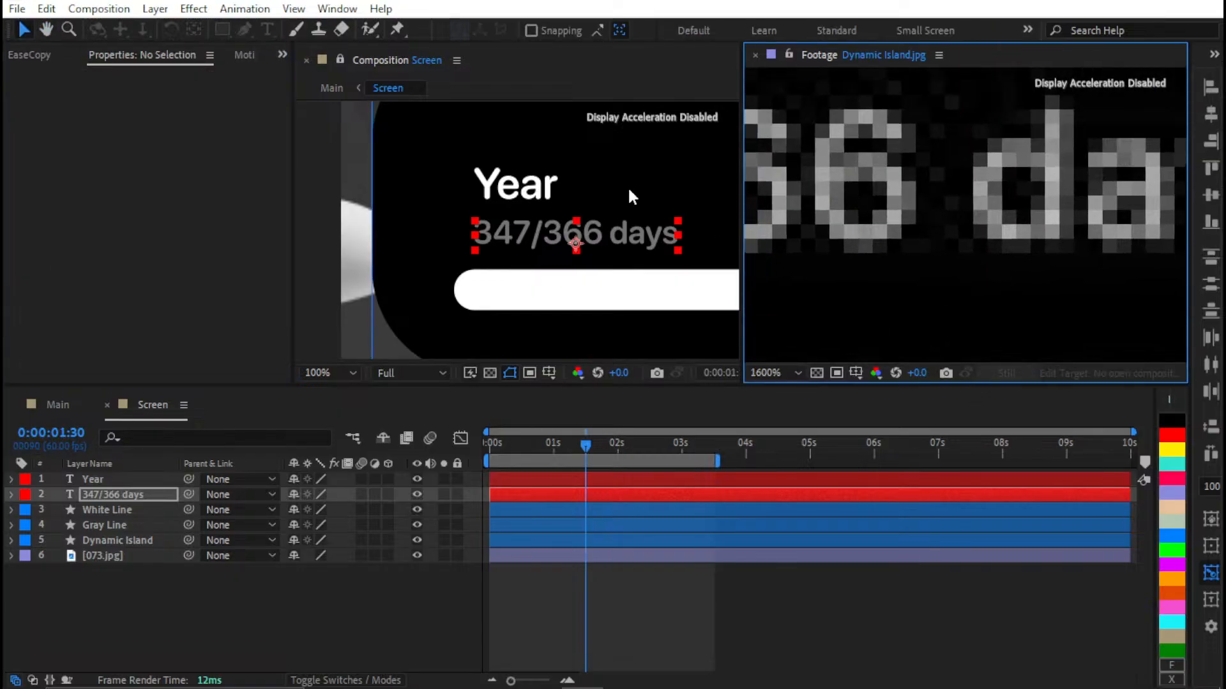
pyautogui.click(536, 509)
pyautogui.click(522, 494)
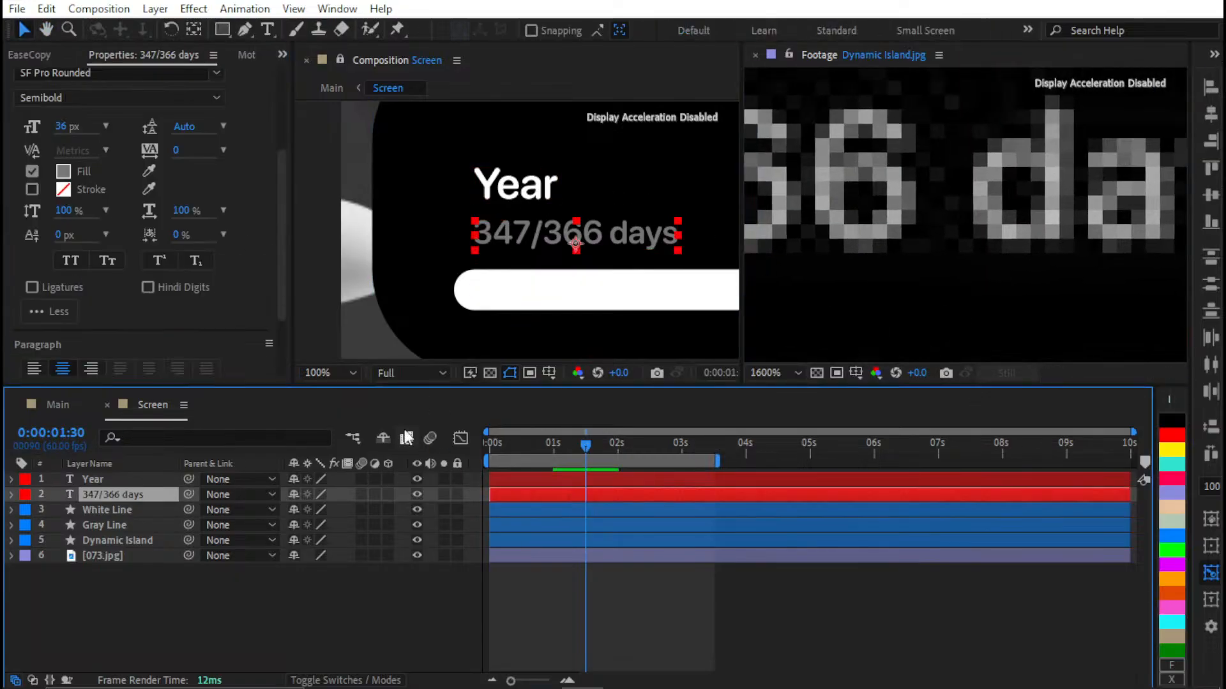
pyautogui.click(148, 171)
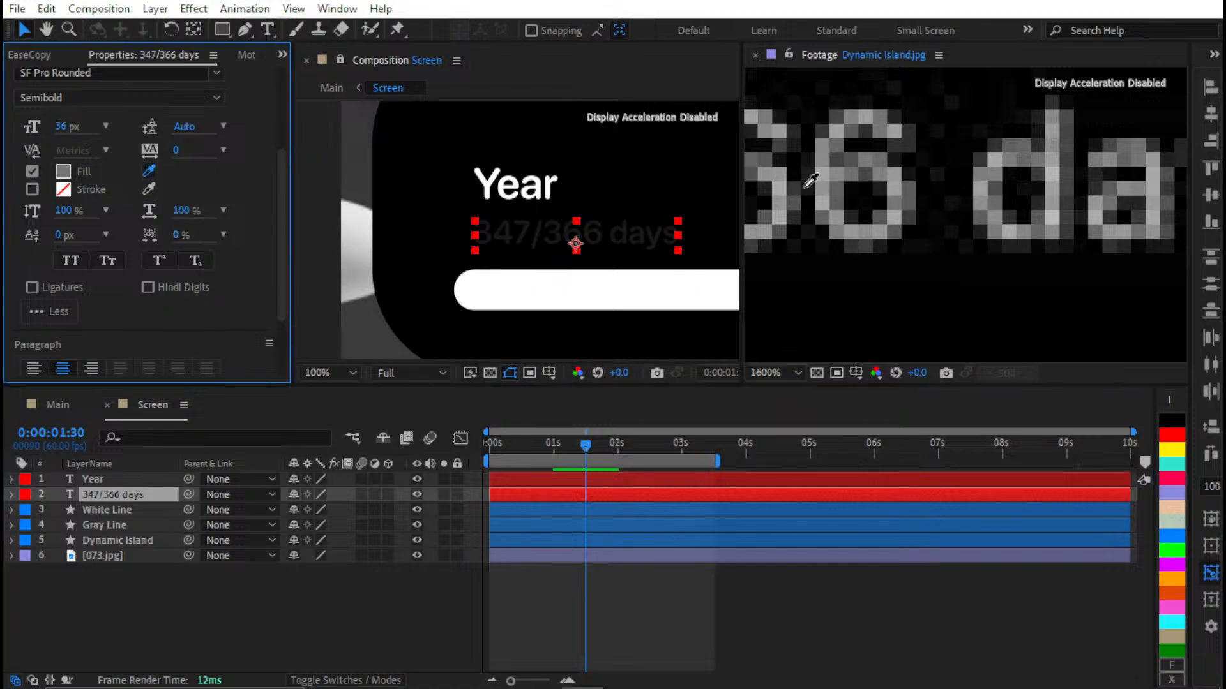
pyautogui.click(778, 191)
# Compare the Year and 347/366 days labels in the composition with the expanded island in the reference image
pyautogui.click(660, 555)
pyautogui.hotkey('shift', '/')
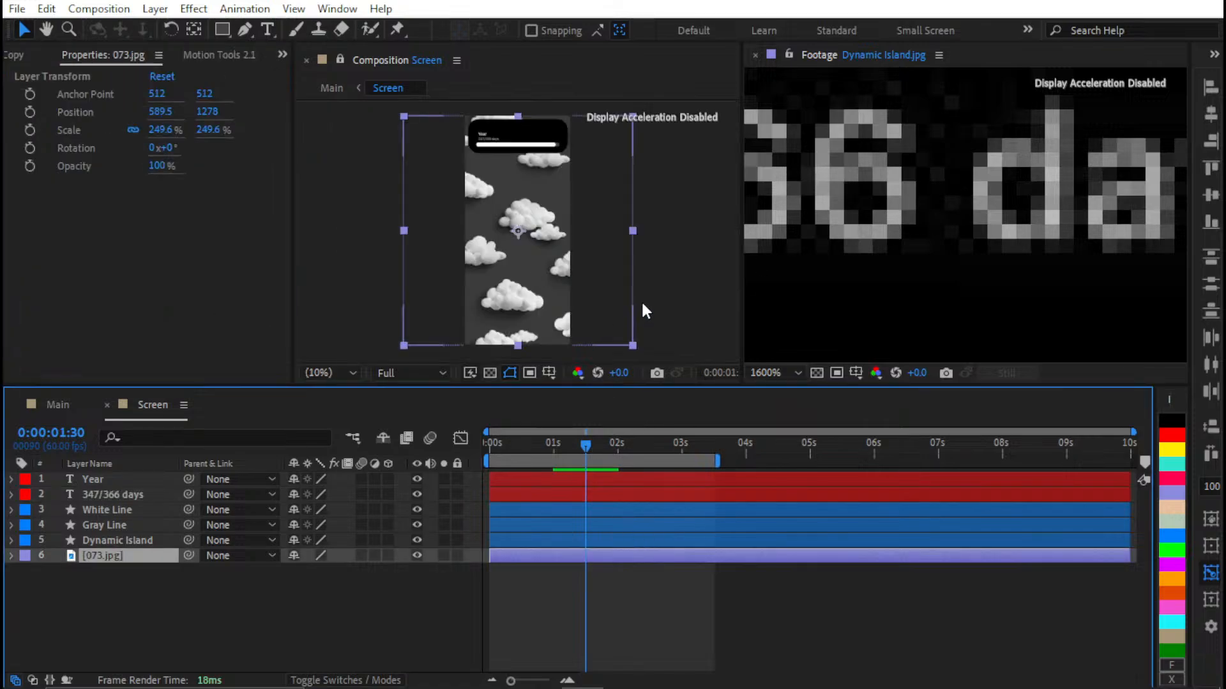
pyautogui.click(639, 575)
pyautogui.scroll(7, 523, 236)
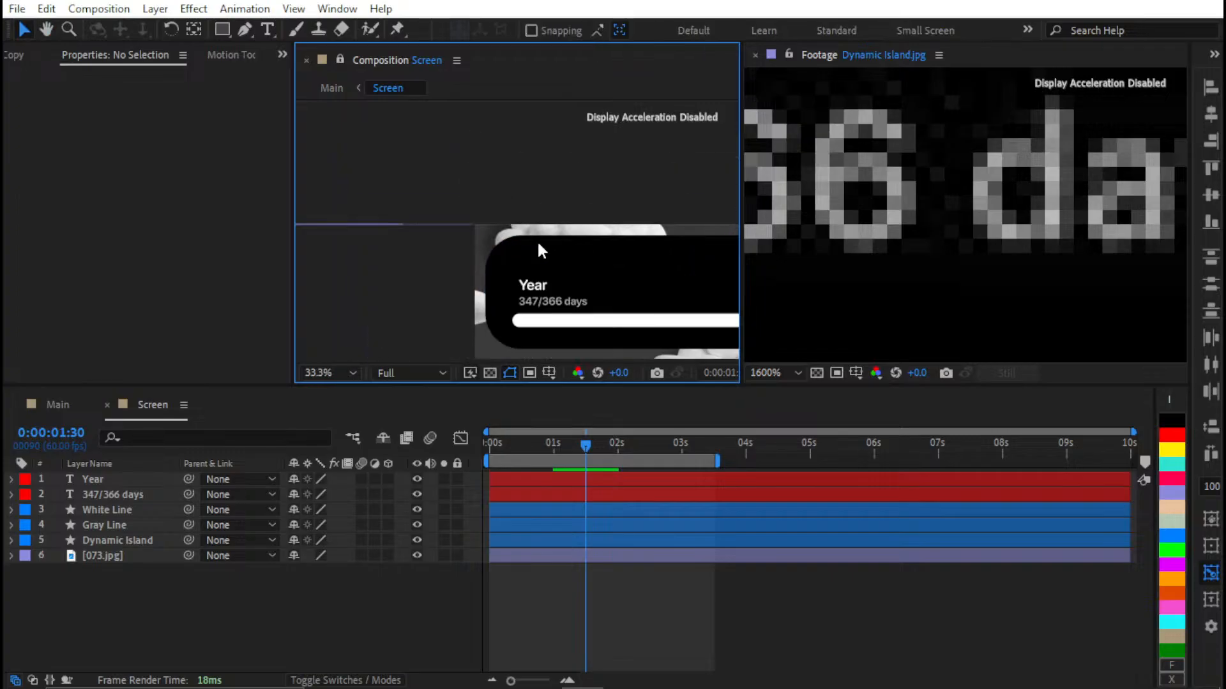
pyautogui.moveTo(538, 240); pyautogui.dragTo(519, 195)
pyautogui.click(913, 194)
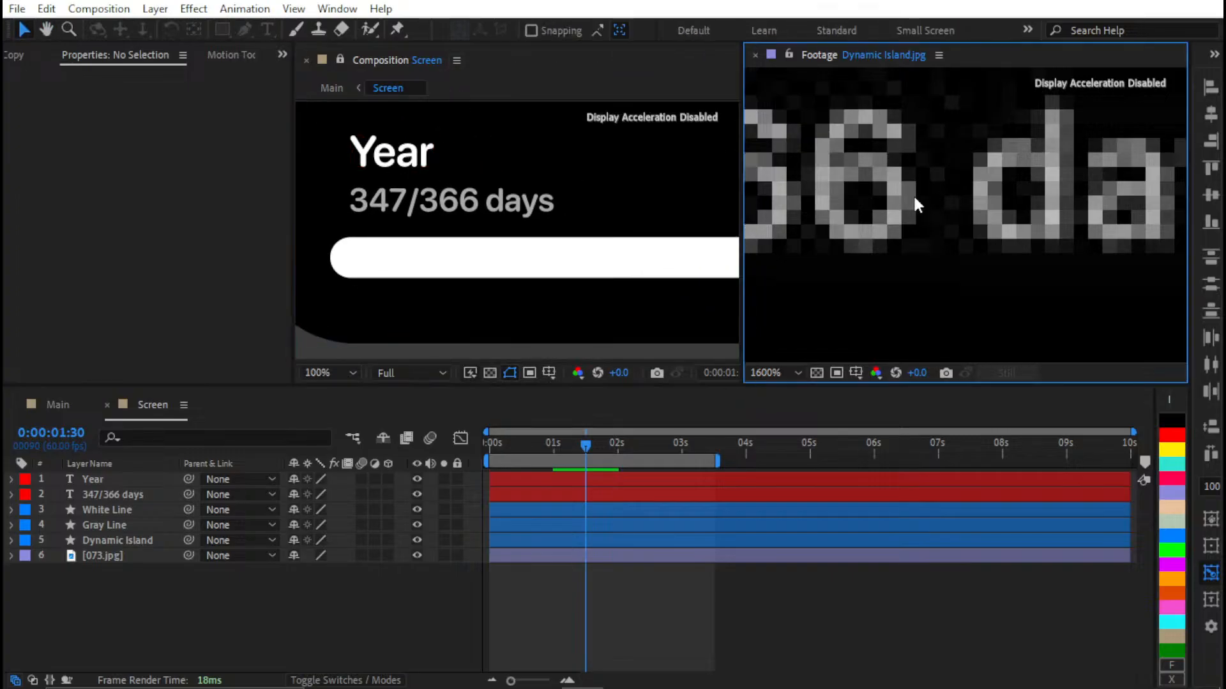
pyautogui.hotkey('shift', '/')
pyautogui.press('/')
pyautogui.moveTo(924, 279); pyautogui.dragTo(925, 240)
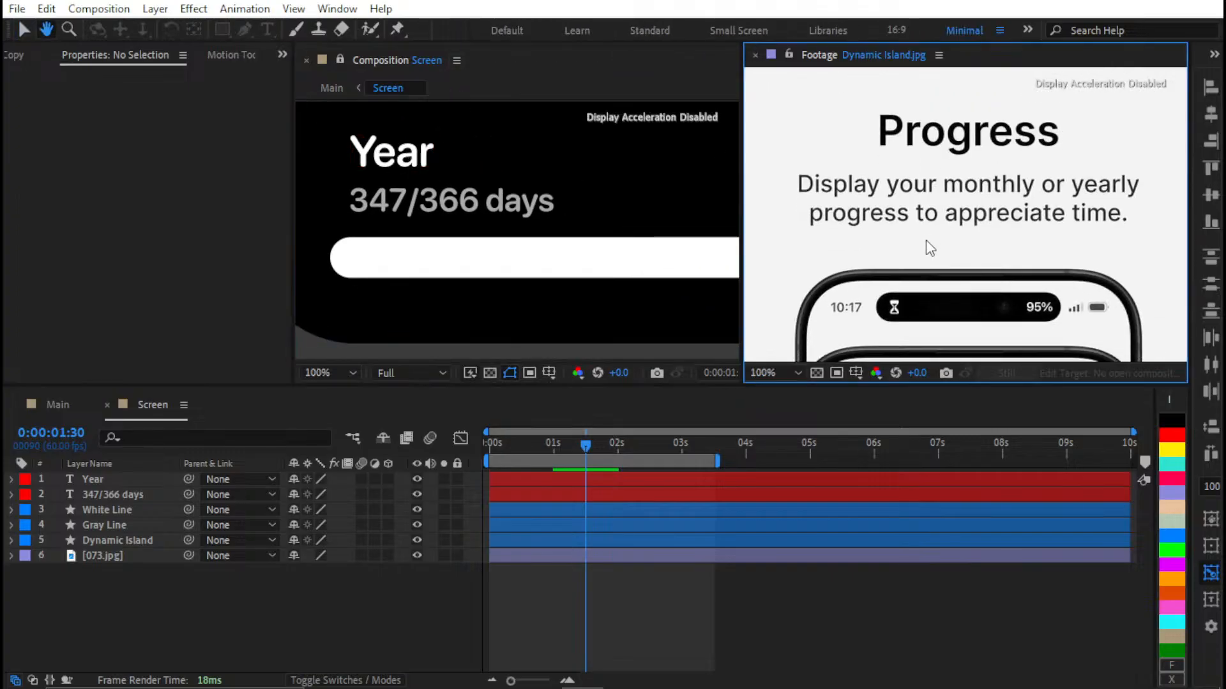
pyautogui.moveTo(897, 345); pyautogui.dragTo(909, 143)
pyautogui.scroll(1, 907, 147)
pyautogui.moveTo(902, 186); pyautogui.dragTo(895, 218)
pyautogui.scroll(-1, 961, 222)
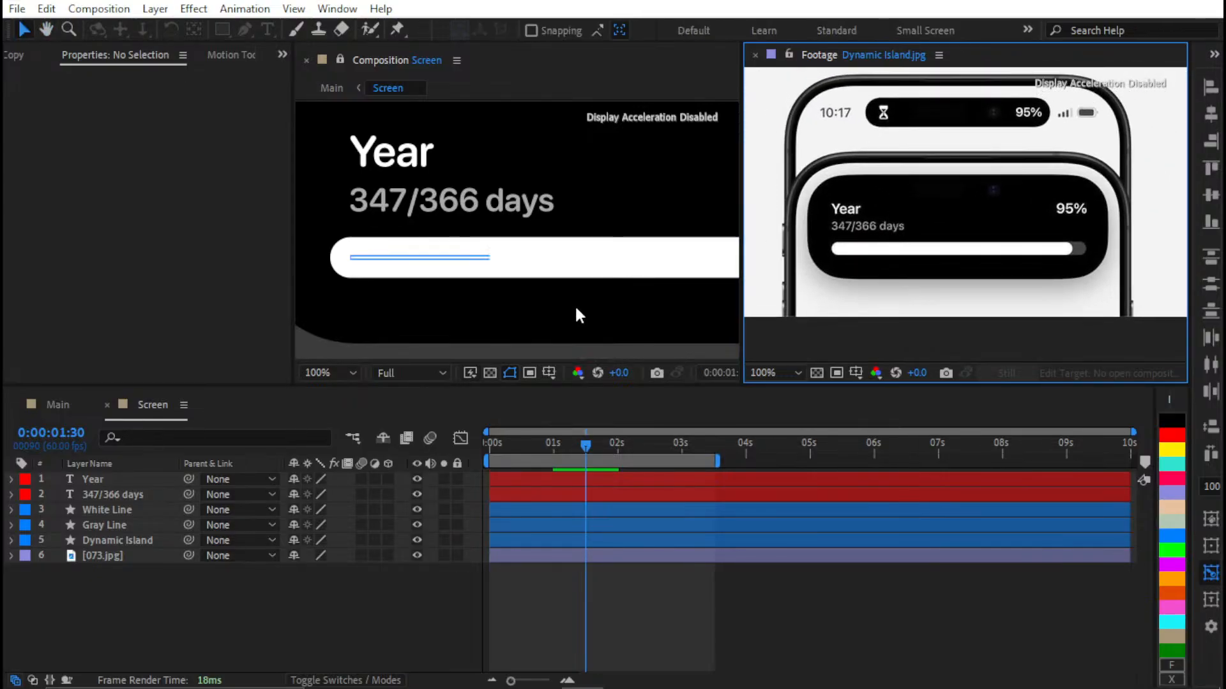
# Try the SF Pro Display font in Semibold style on the 347/366 days text
pyautogui.click(556, 501)
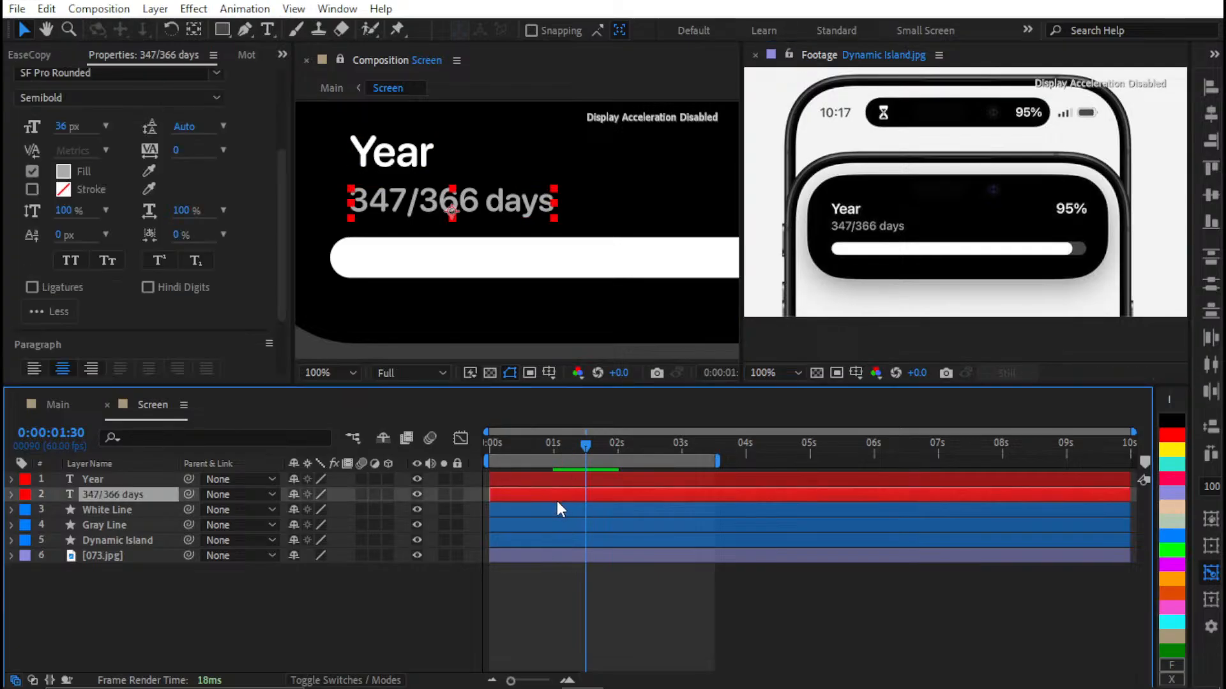
pyautogui.click(216, 73)
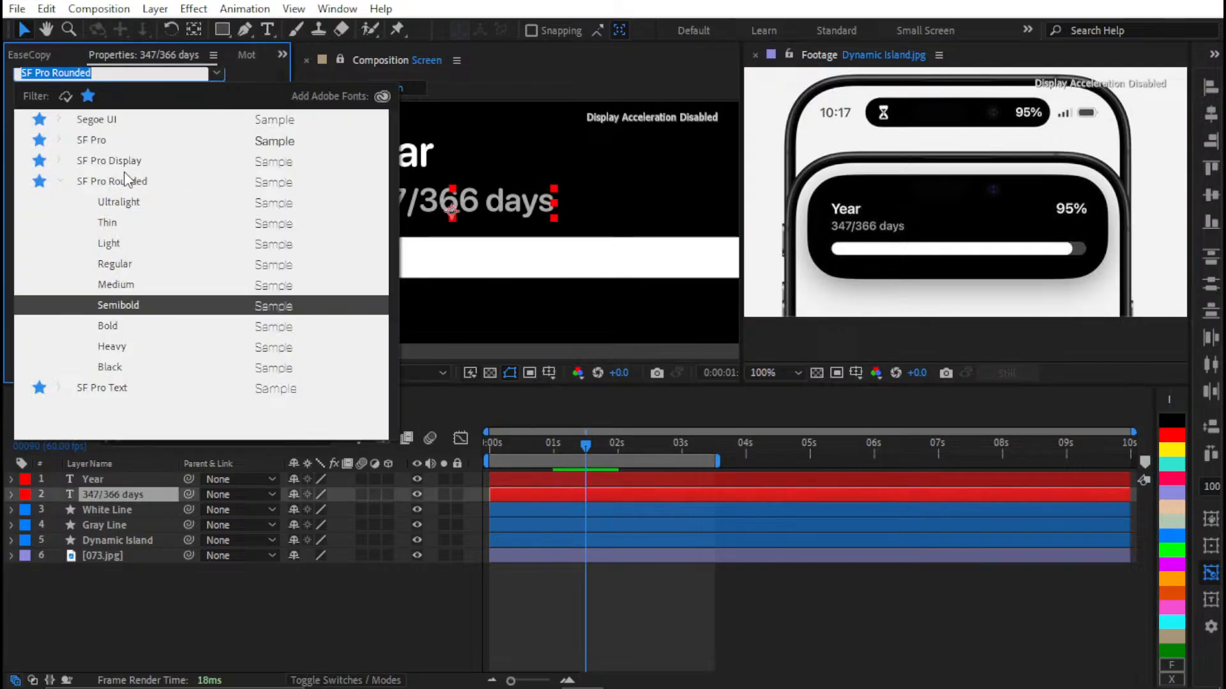
pyautogui.click(136, 162)
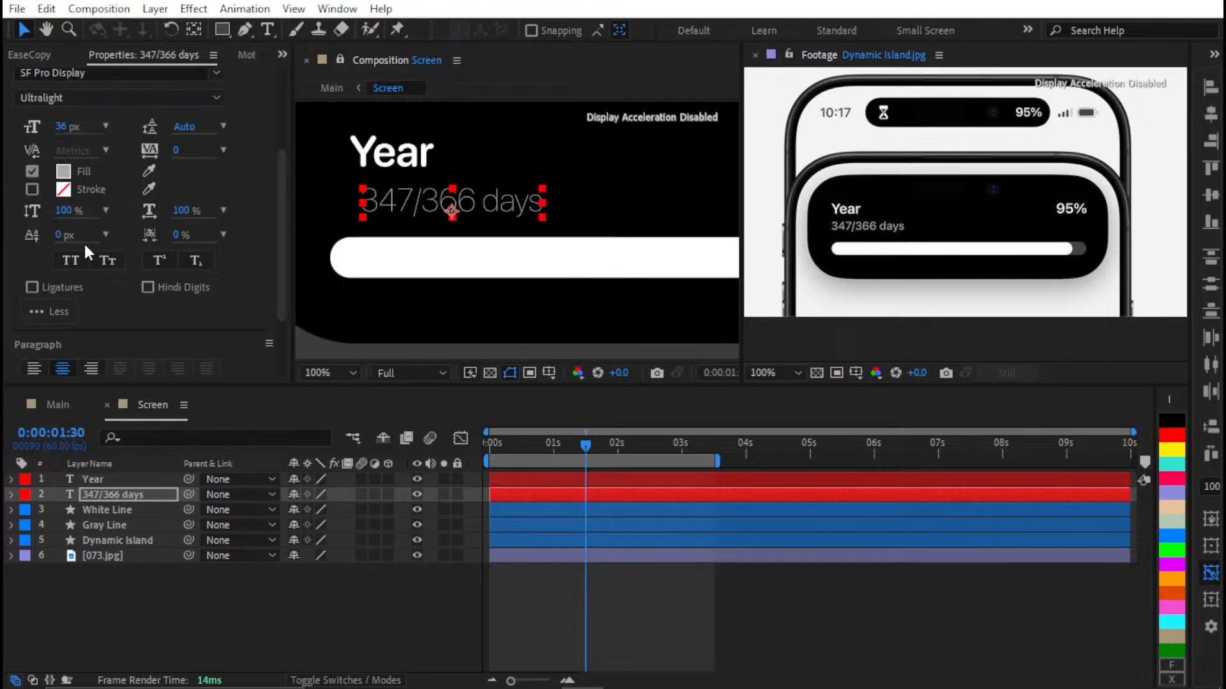
pyautogui.scroll(2, 119, 159)
pyautogui.click(109, 155)
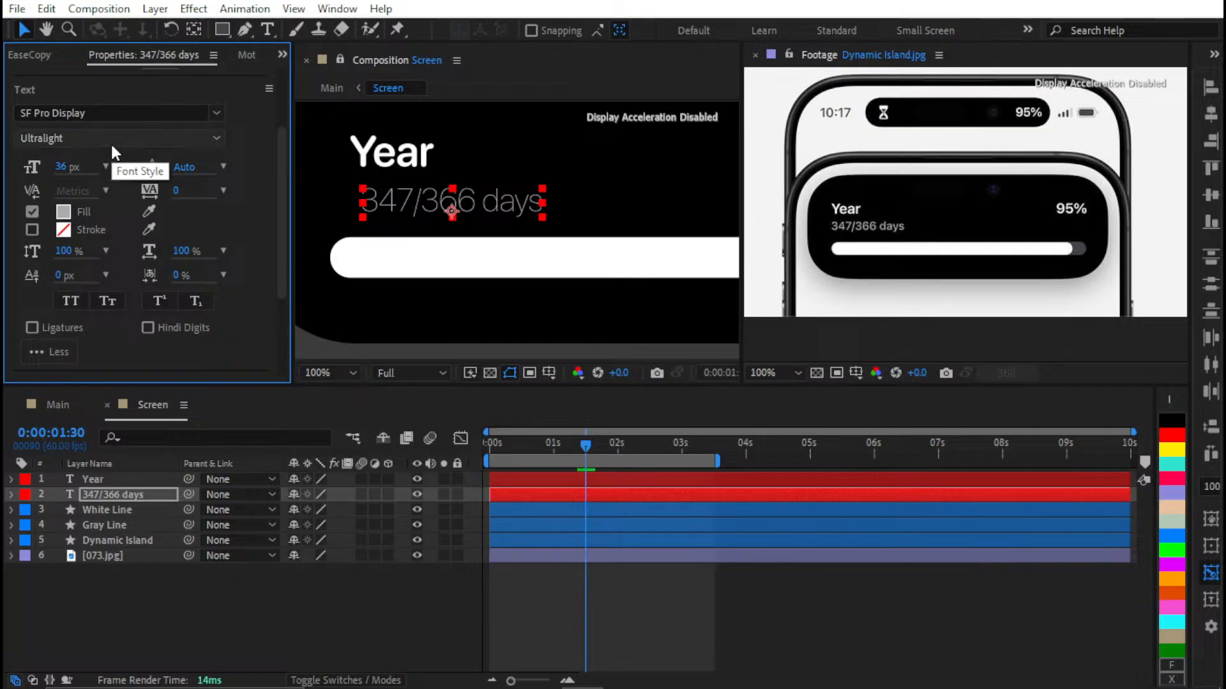
pyautogui.click(111, 145)
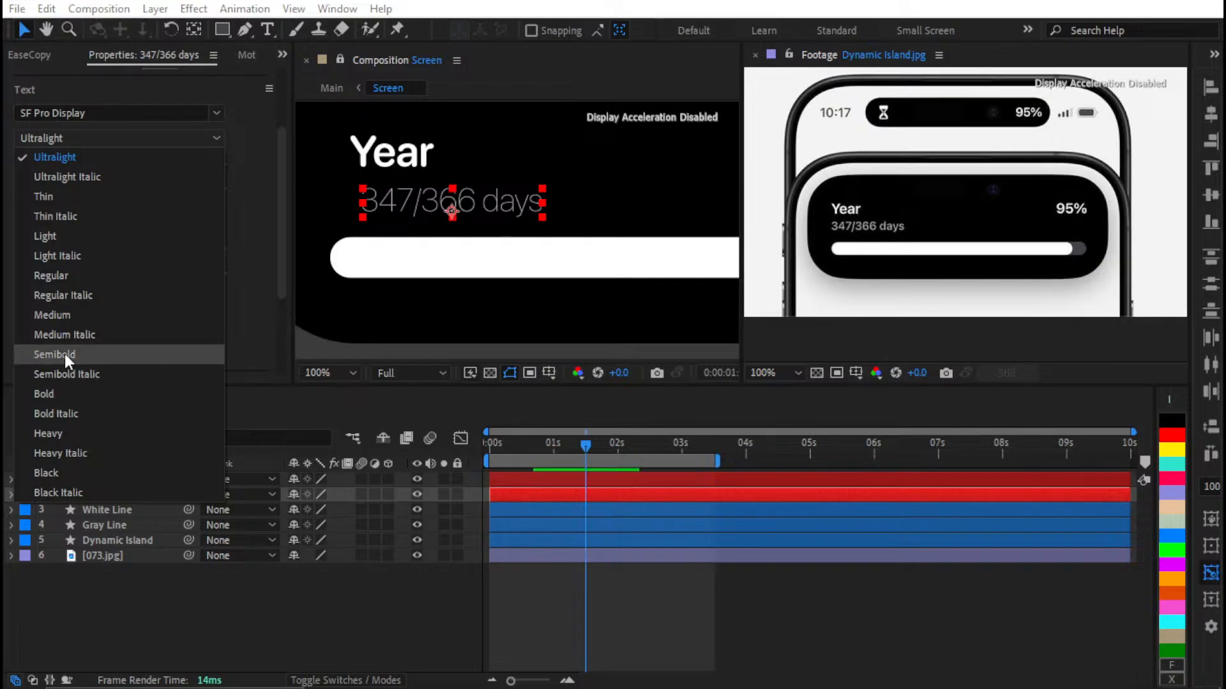
pyautogui.press('Escape')
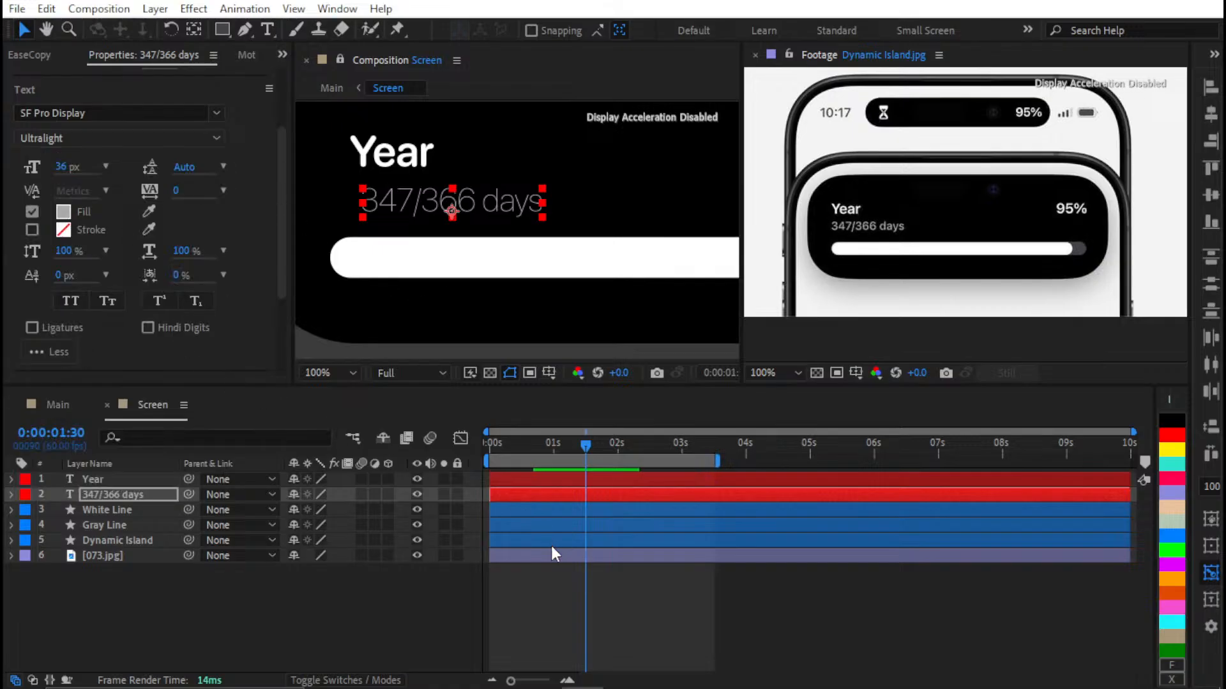
pyautogui.click(549, 566)
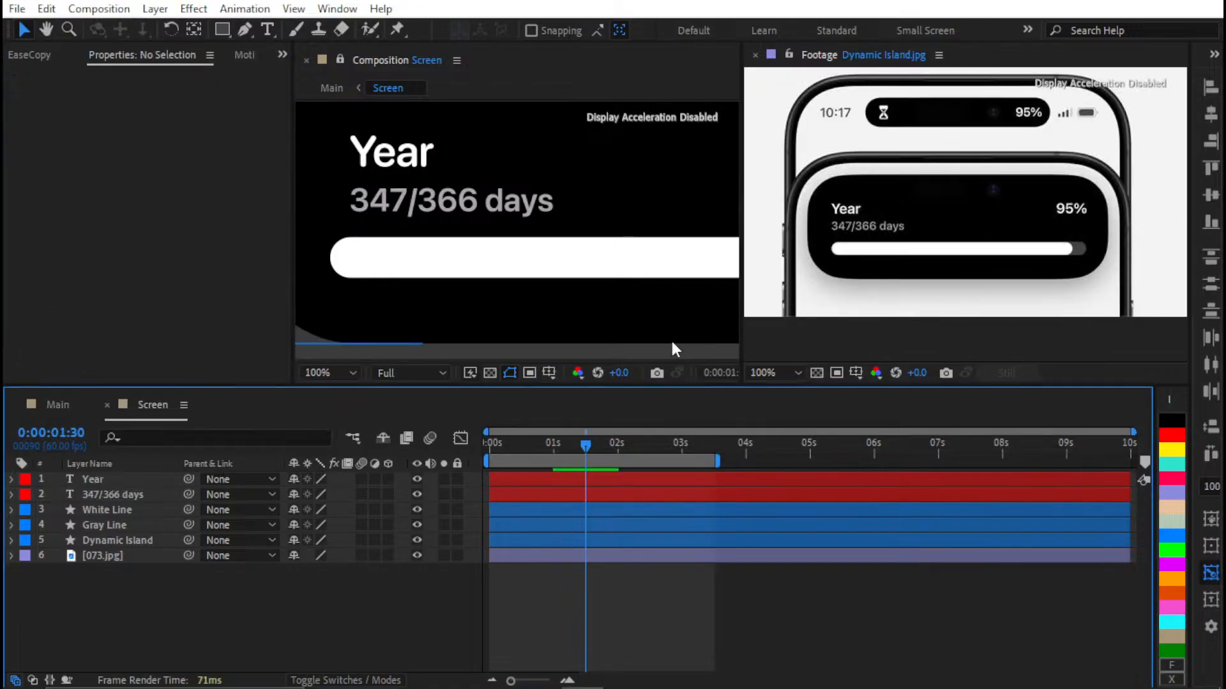
# Set the 347/366 days text's font to SF Pro Rounded in Medium style
pyautogui.click(511, 493)
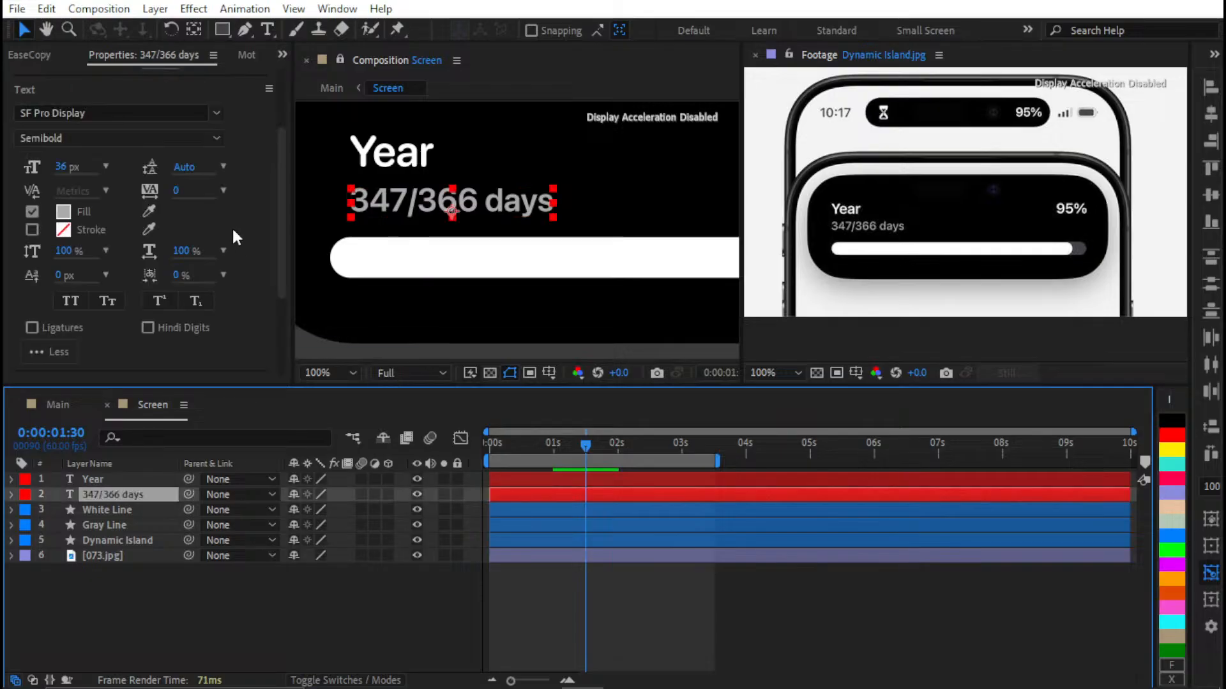
pyautogui.click(217, 115)
pyautogui.click(64, 202)
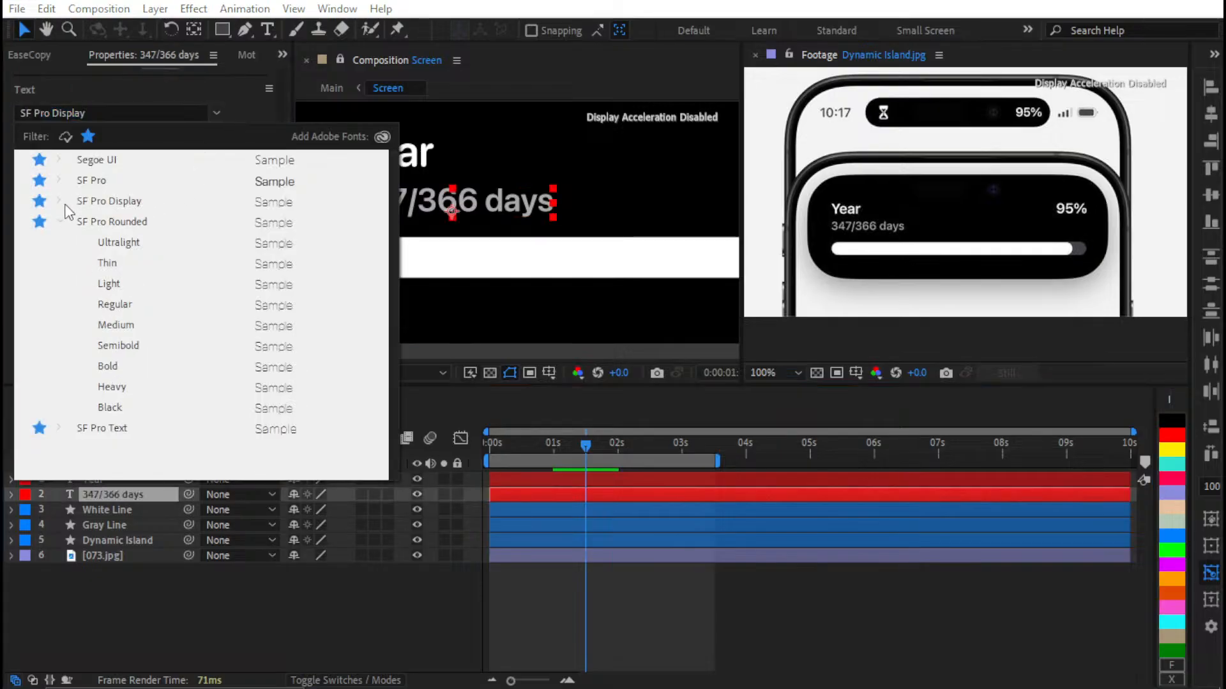
pyautogui.click(118, 222)
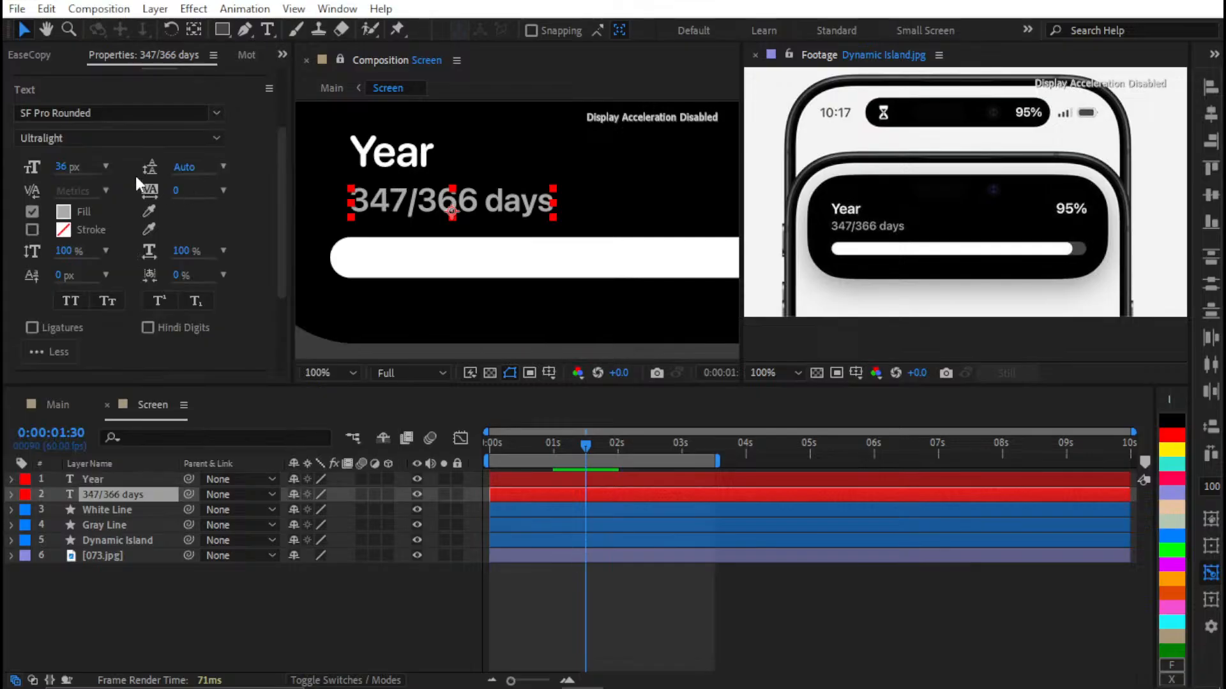
pyautogui.click(142, 145)
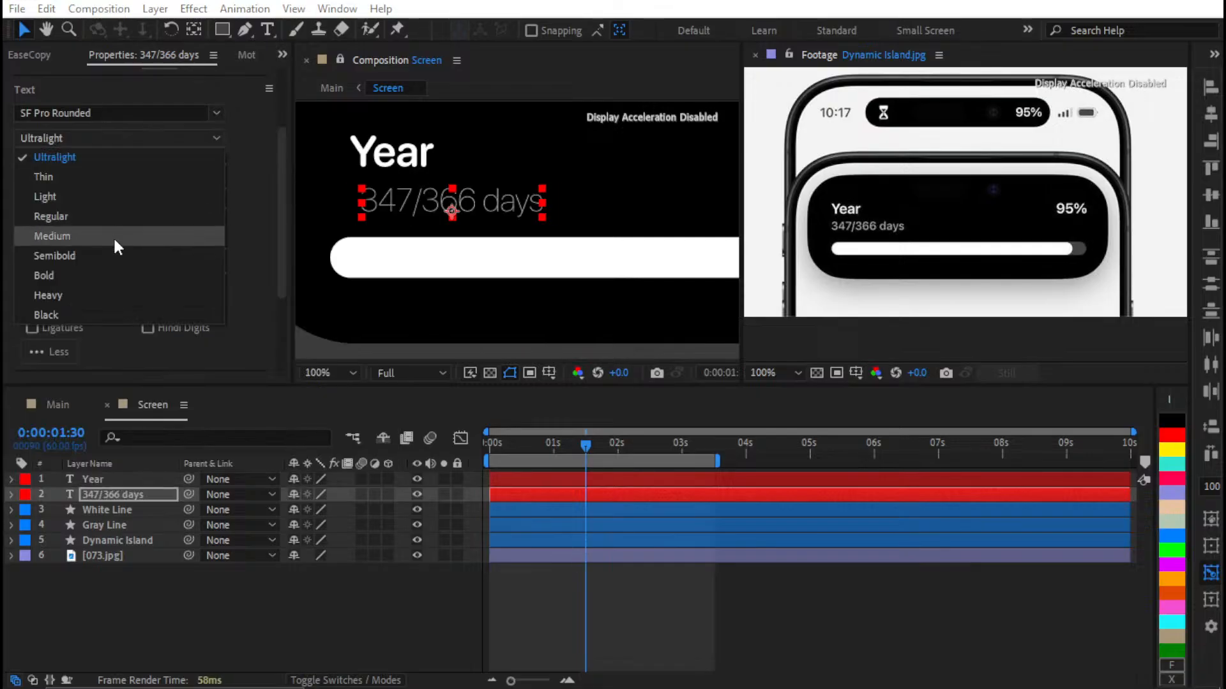
pyautogui.click(113, 250)
pyautogui.click(128, 138)
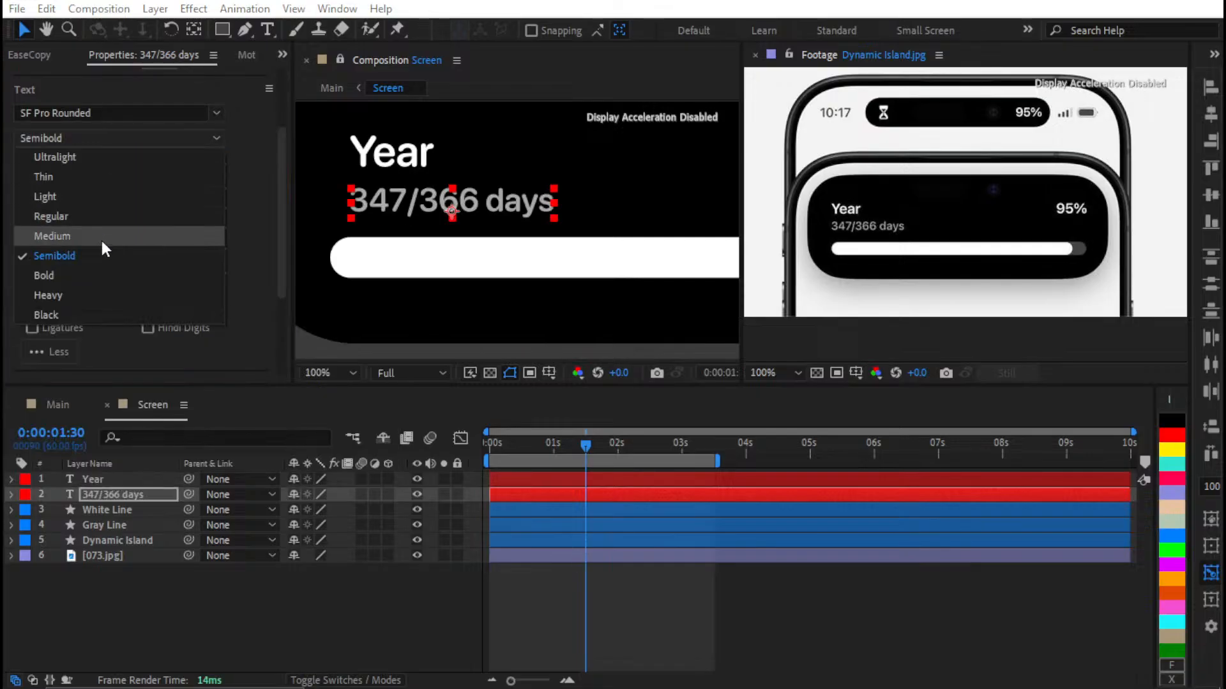
pyautogui.click(232, 276)
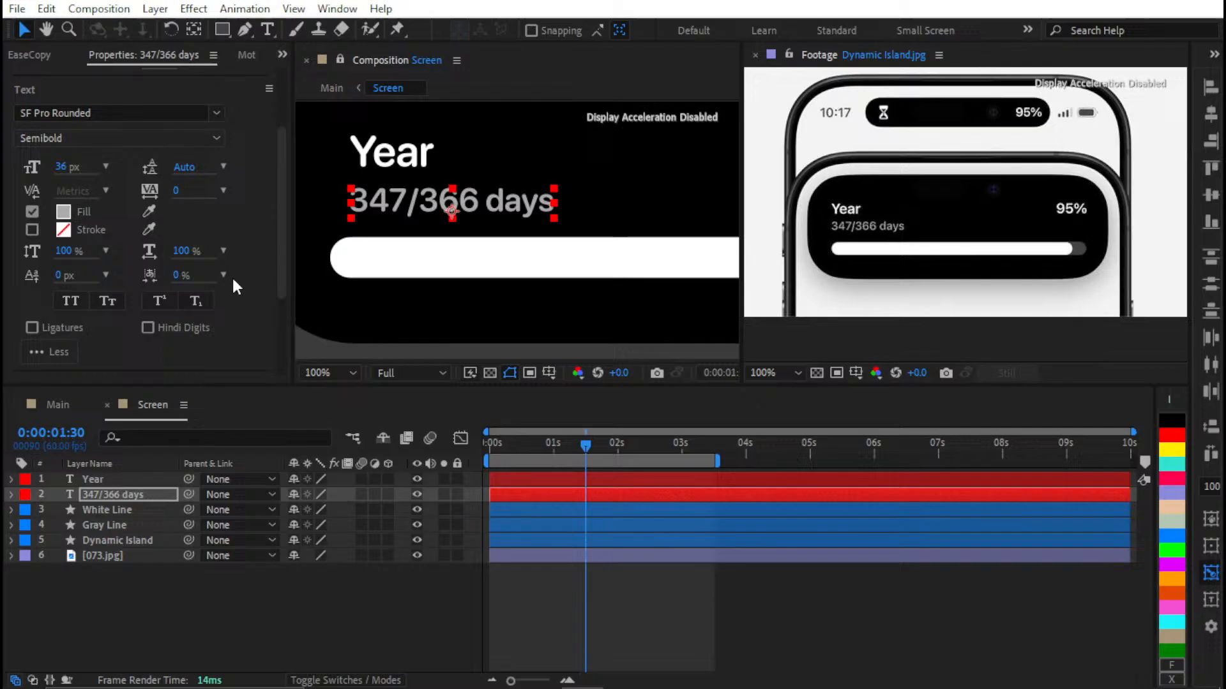
pyautogui.click(610, 576)
# Align the left edges of the Year and 347/366 days texts
pyautogui.click(536, 478)
pyautogui.keyDown('shift'); pyautogui.click(573, 490); pyautogui.keyUp('shift')
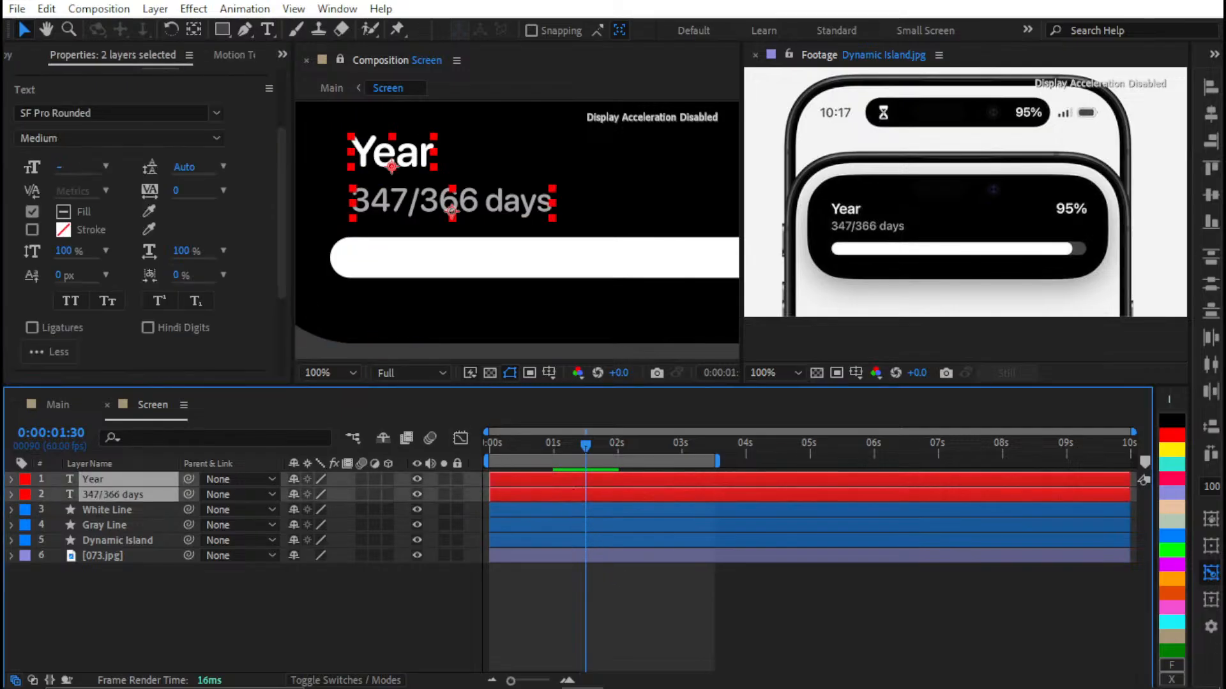
pyautogui.hotkey('ctrl', 's')
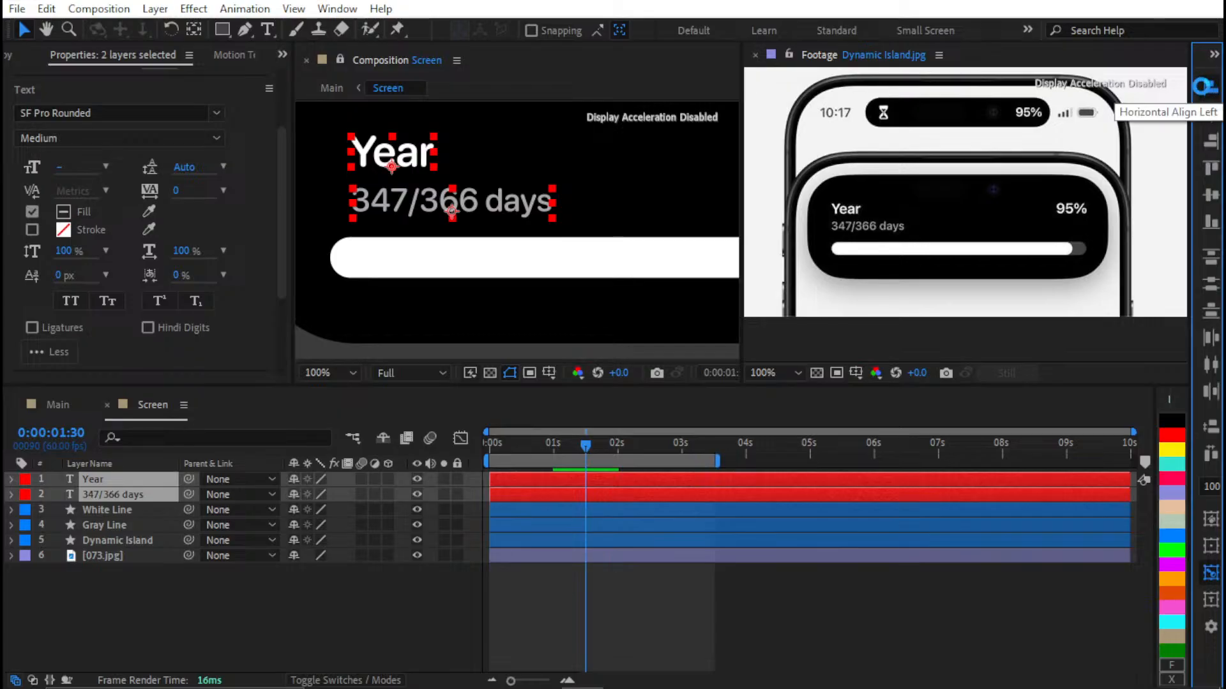
pyautogui.click(1208, 89)
pyautogui.click(637, 614)
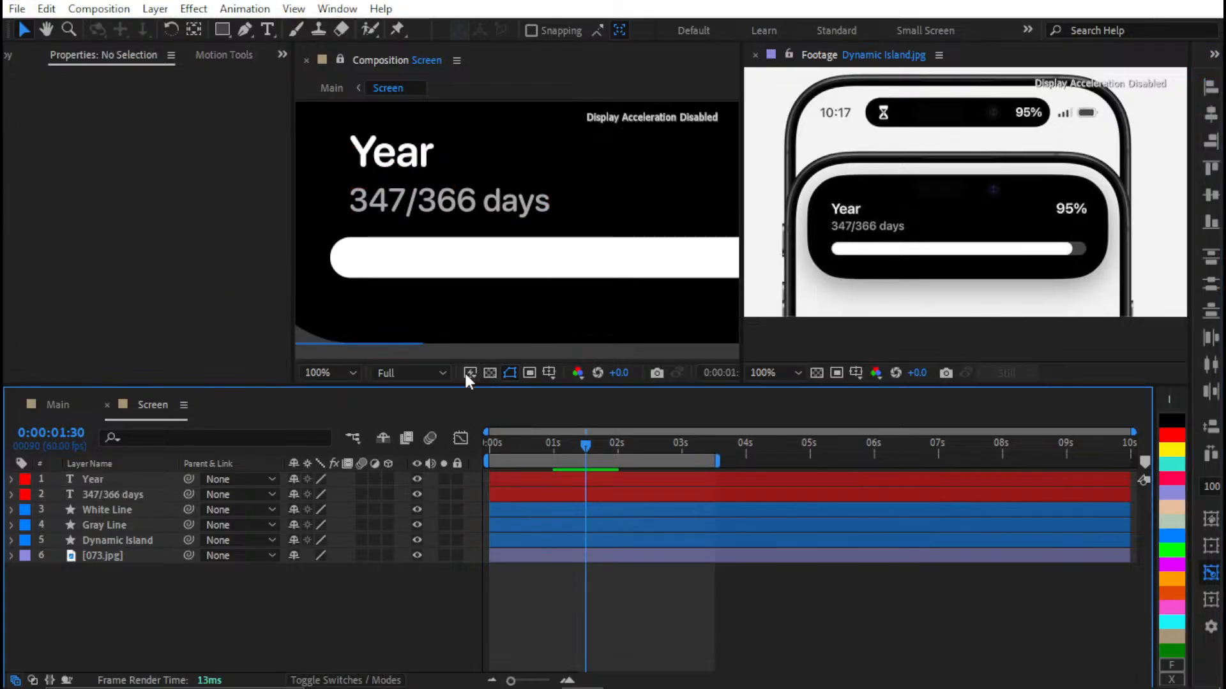
# Set the vertical spacing between the 347/366 days text and the White Line to 50 px, trying 30 px first
pyautogui.click(522, 511)
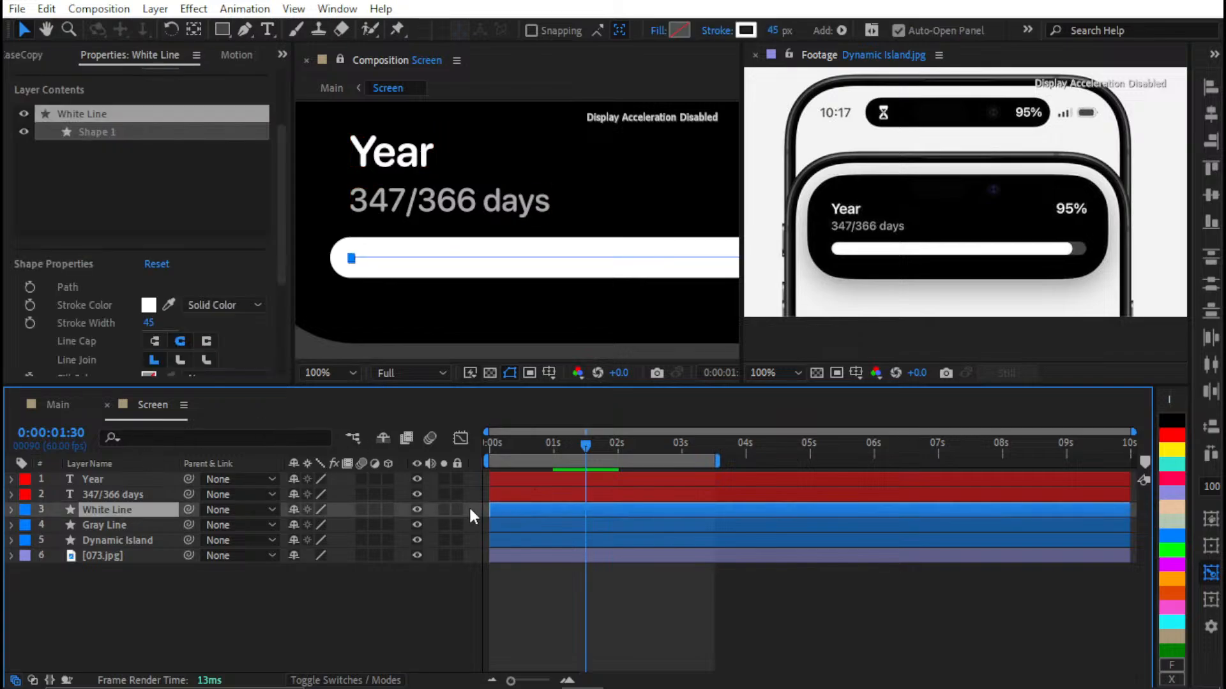
pyautogui.keyDown('shift'); pyautogui.click(528, 496); pyautogui.keyUp('shift')
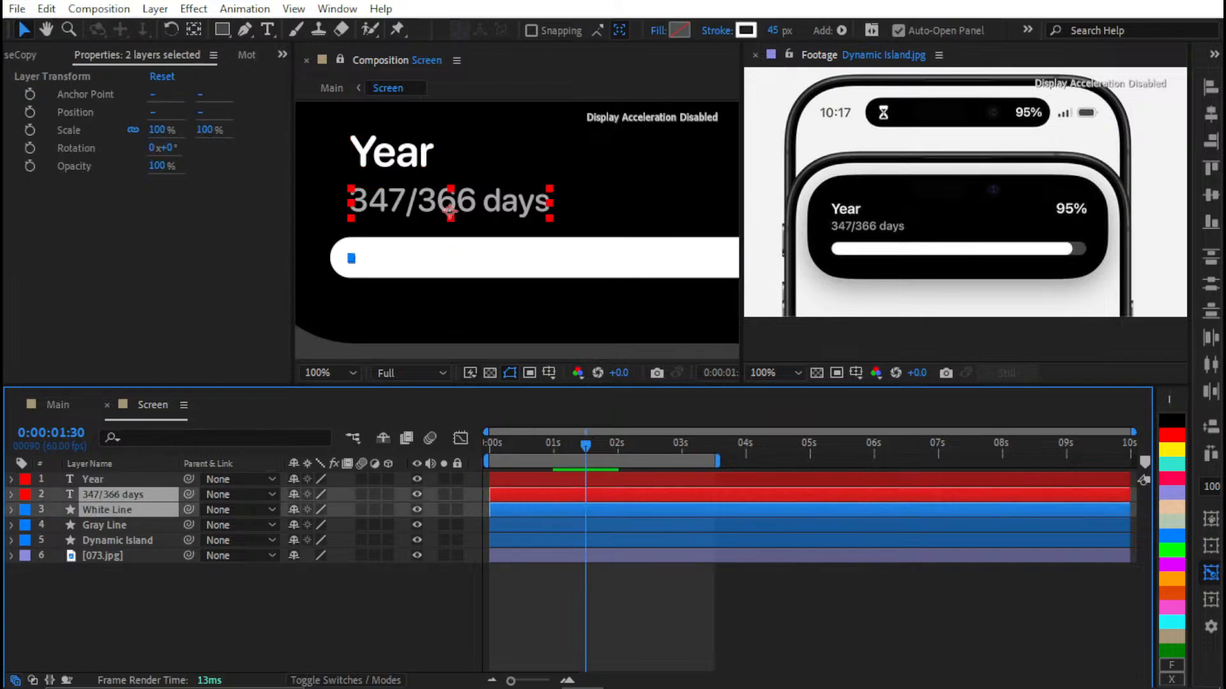
pyautogui.click(1211, 487)
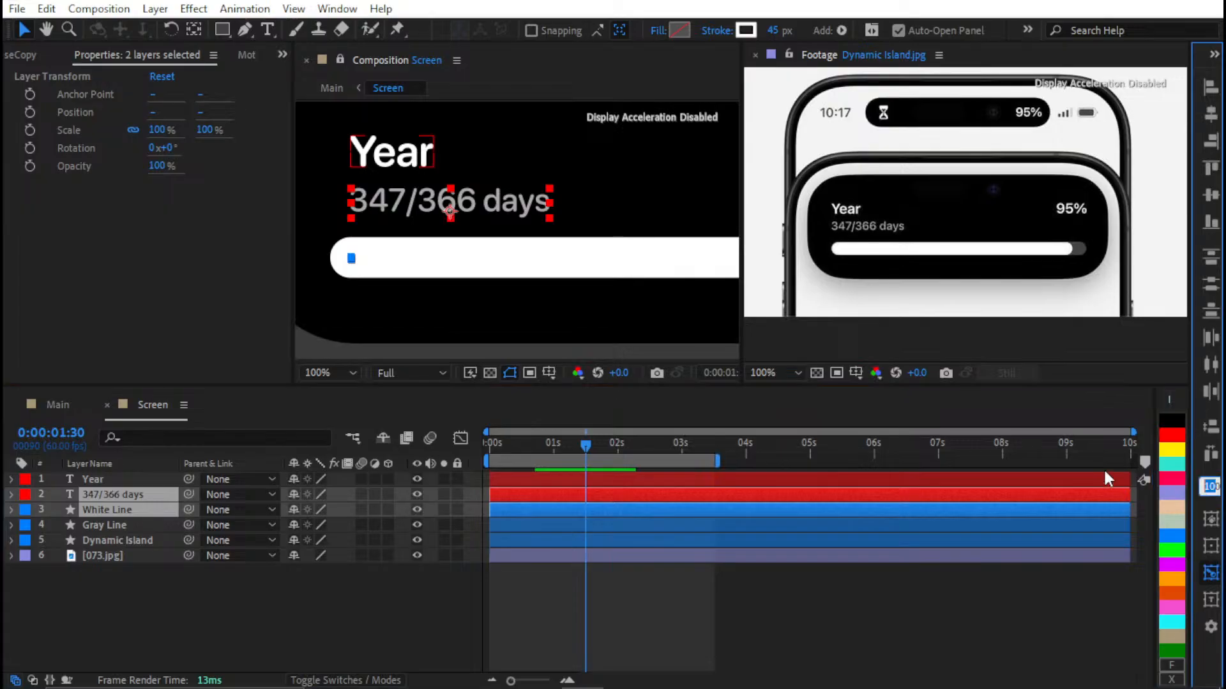
pyautogui.write('30')
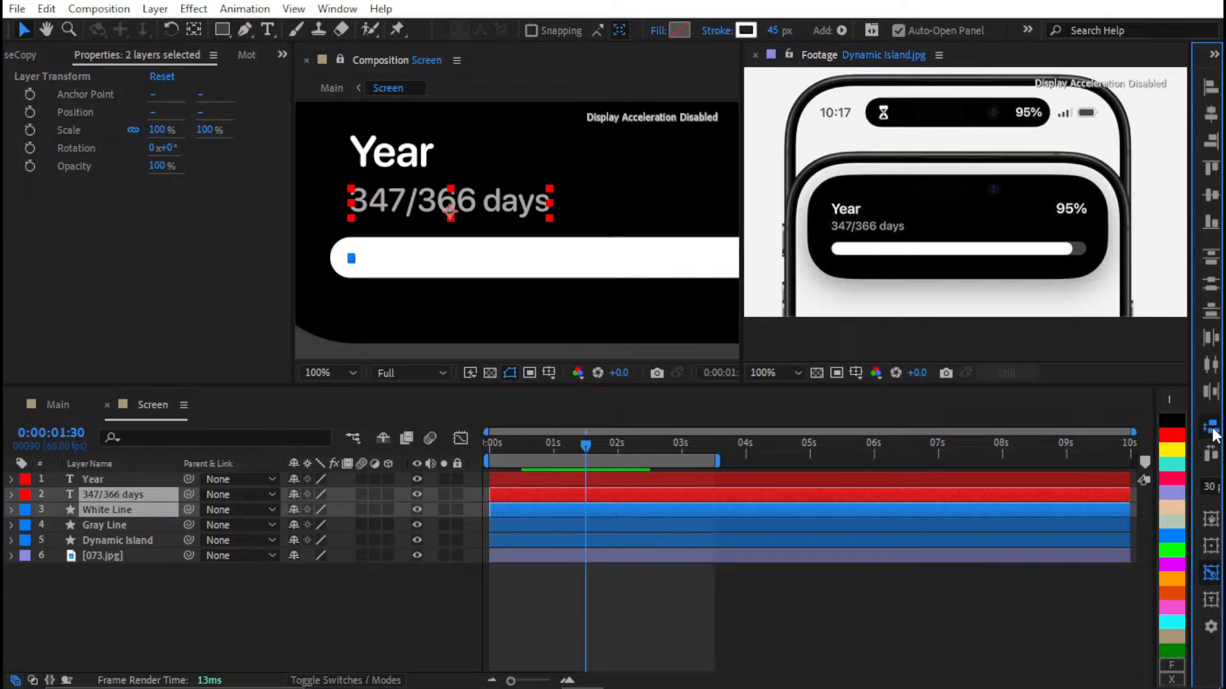
pyautogui.click(1206, 453)
pyautogui.click(1208, 486)
pyautogui.write('50')
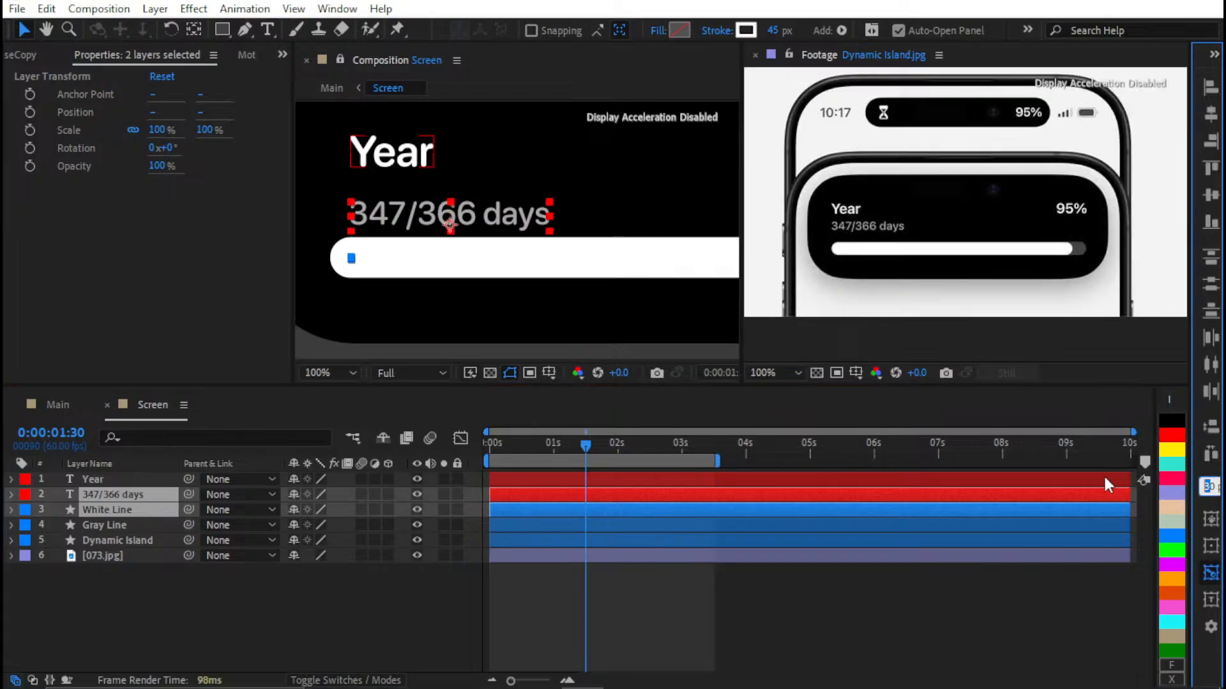
pyautogui.click(1210, 428)
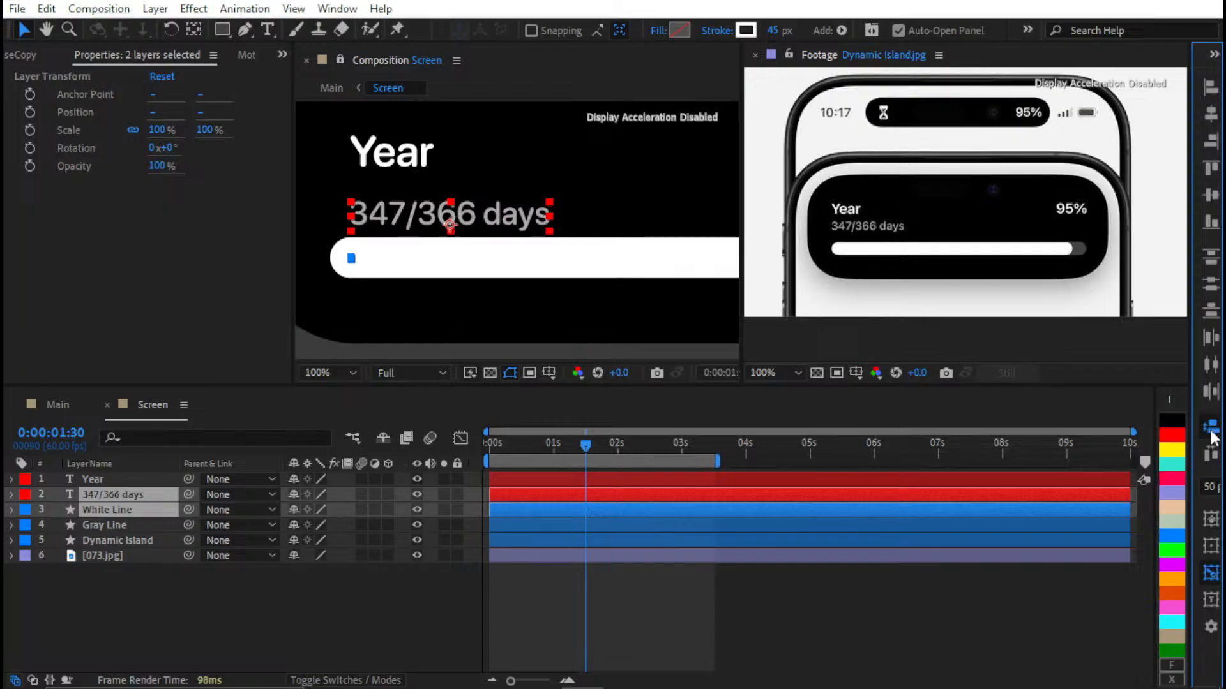
pyautogui.click(1211, 434)
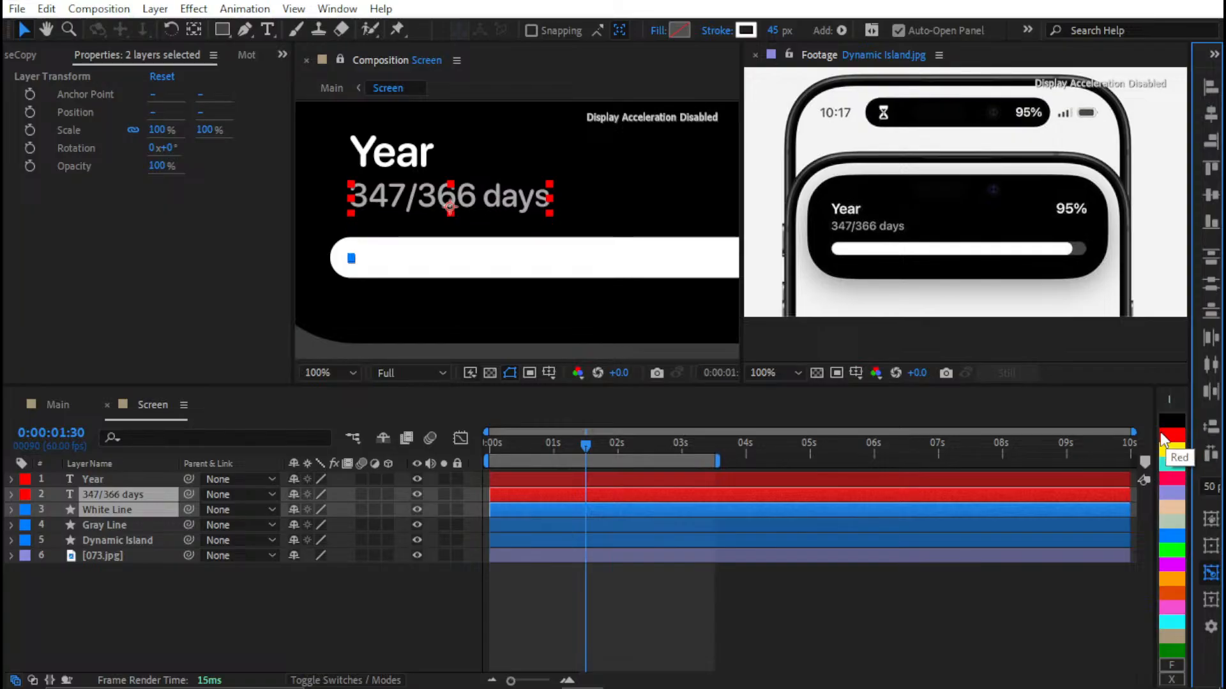
pyautogui.click(567, 621)
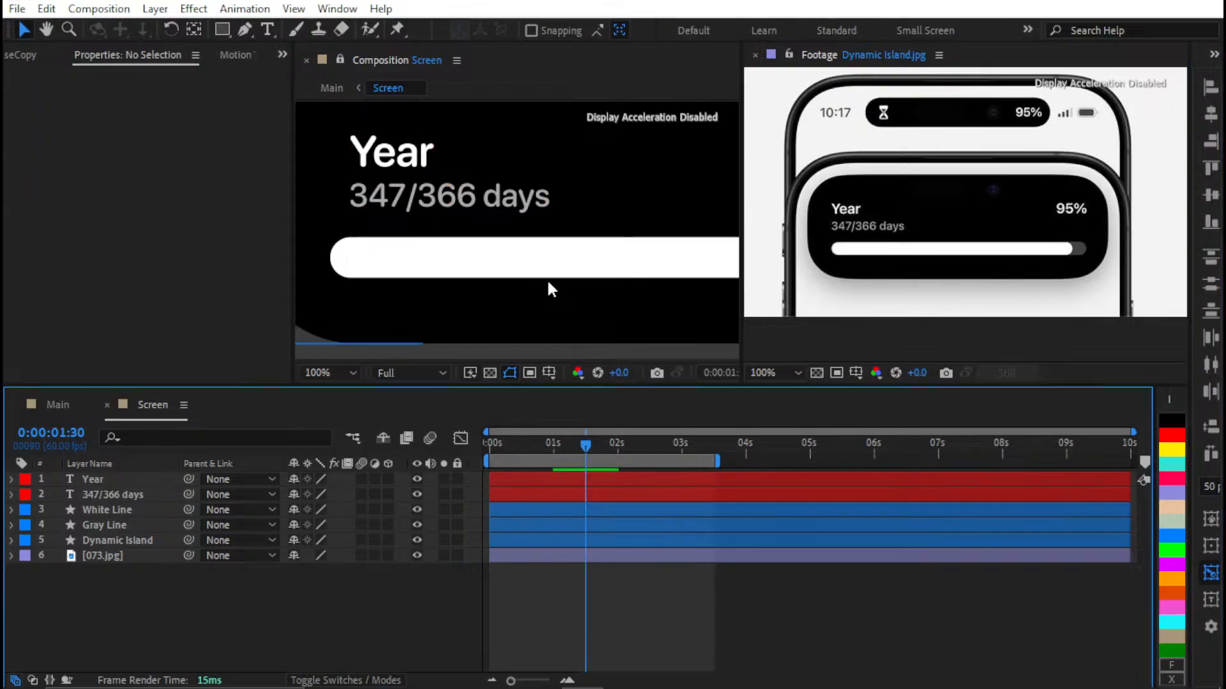
# Try a 20 px vertical spacing between the Year and 347/366 days texts
pyautogui.click(104, 493)
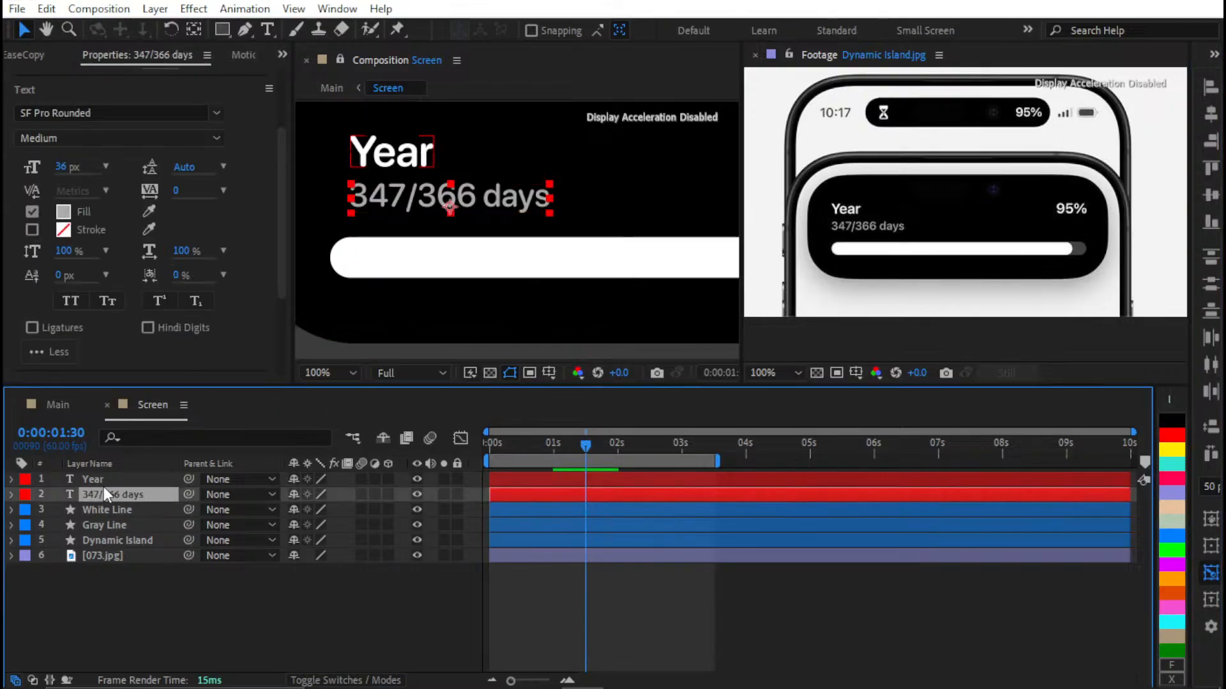
pyautogui.keyDown('shift'); pyautogui.click(113, 477); pyautogui.keyUp('shift')
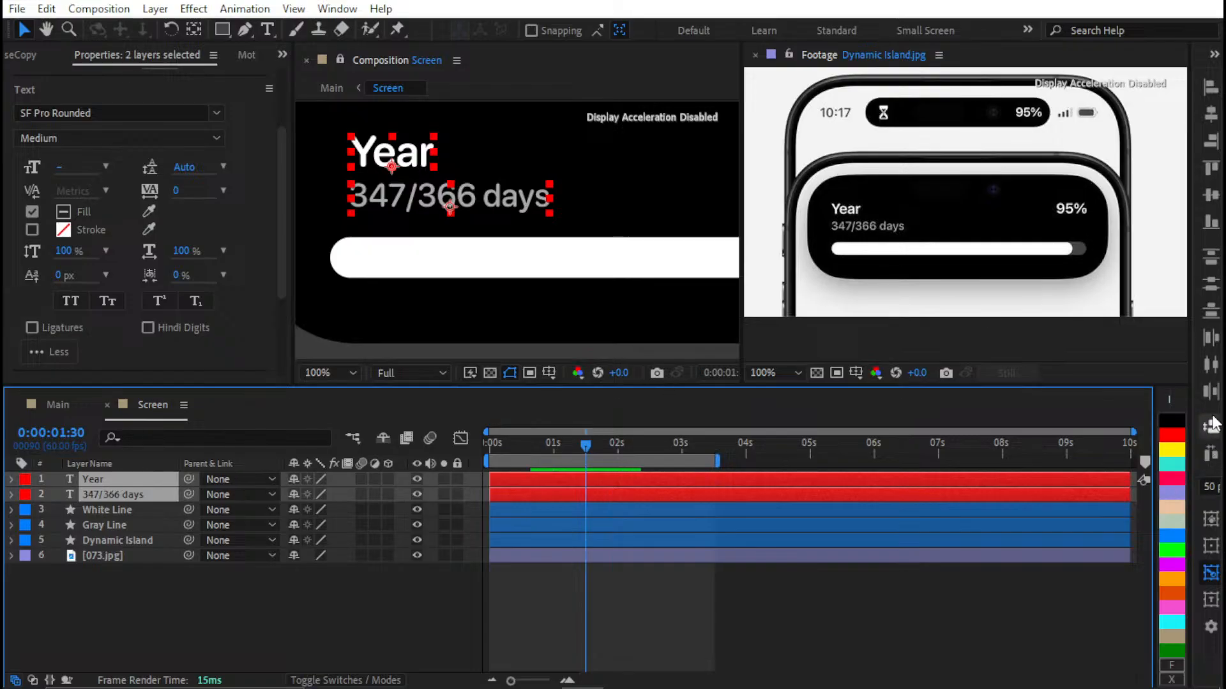
pyautogui.click(1212, 485)
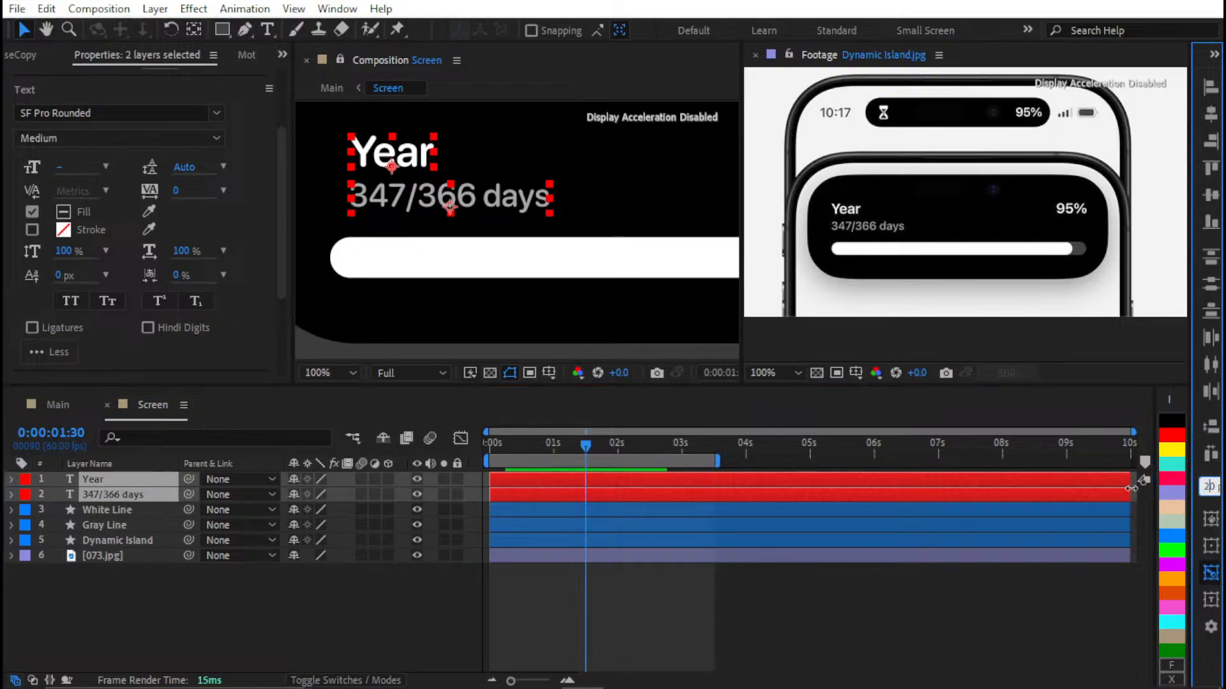
pyautogui.click(1211, 430)
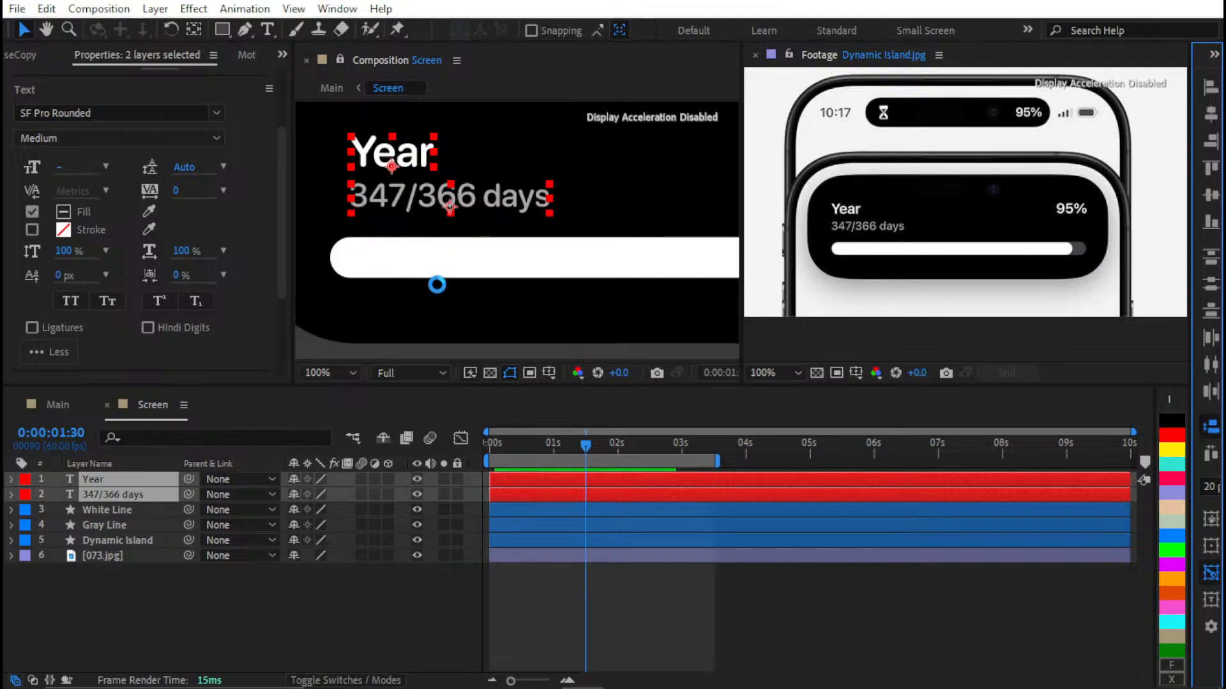
pyautogui.click(561, 598)
# Examine the spacing of the Year and 347/366 days labels, both in the whole island and up close
pyautogui.hotkey('shift', '/')
pyautogui.scroll(1, 480, 285)
pyautogui.moveTo(485, 190); pyautogui.dragTo(568, 401)
pyautogui.hotkey('shift', 'Escape')
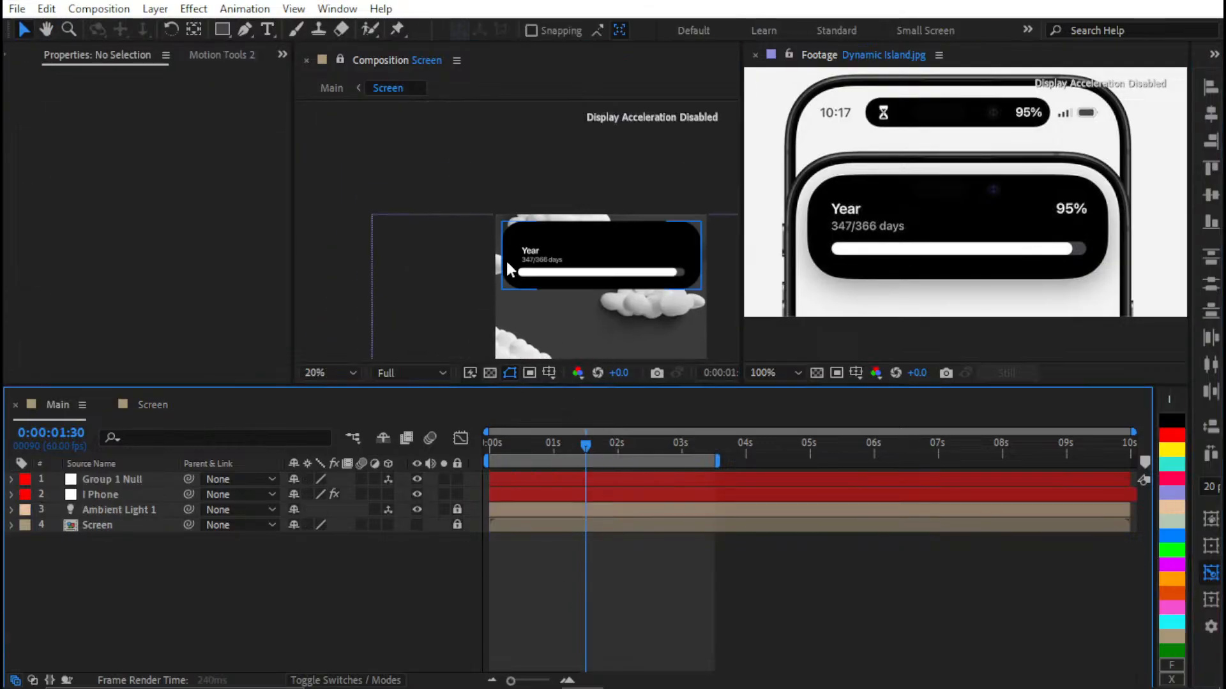
pyautogui.moveTo(507, 262); pyautogui.dragTo(404, 162)
pyautogui.scroll(4, 508, 288)
pyautogui.scroll(1, 497, 199)
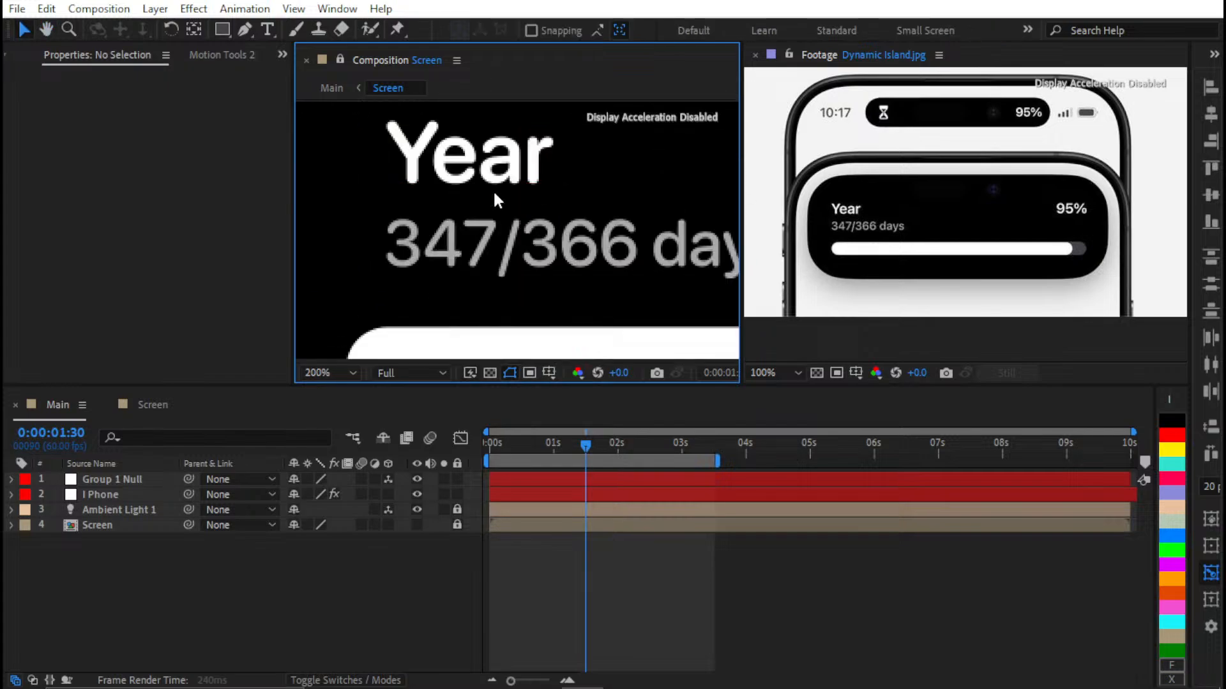
# Set the vertical spacing between the Year and 347/366 days texts in the Screen composition to 25 px
pyautogui.click(512, 494)
pyautogui.click(152, 408)
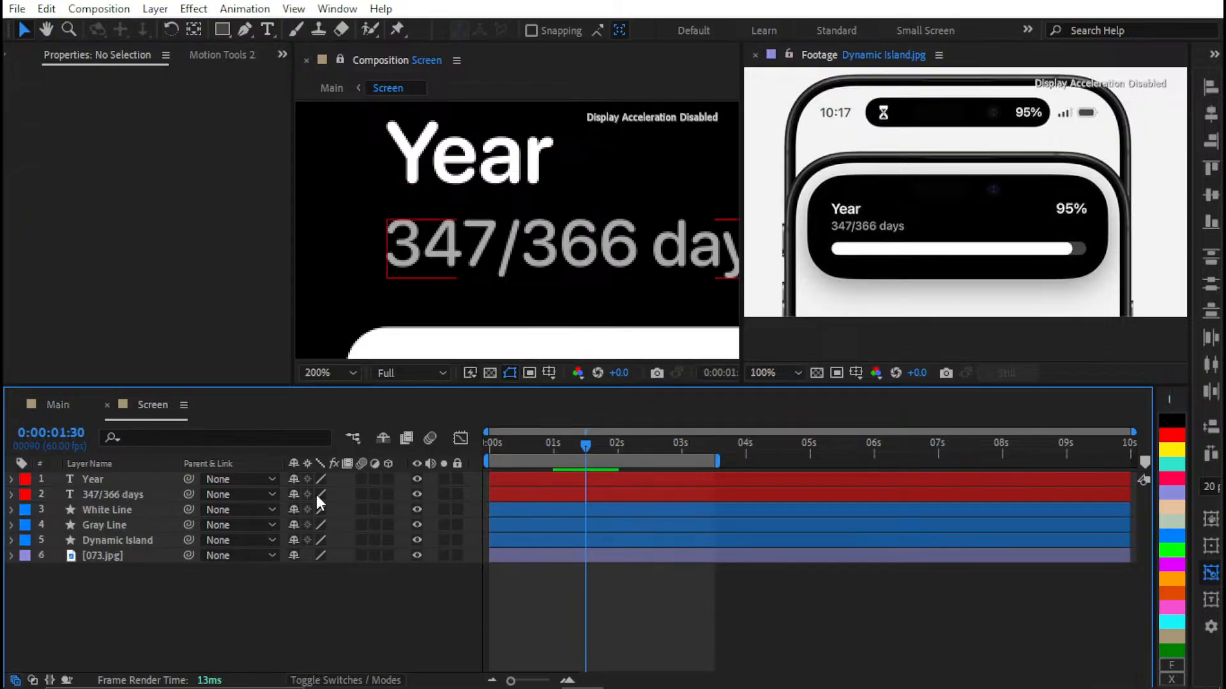
pyautogui.click(110, 497)
pyautogui.keyDown('shift'); pyautogui.click(128, 481); pyautogui.keyUp('shift')
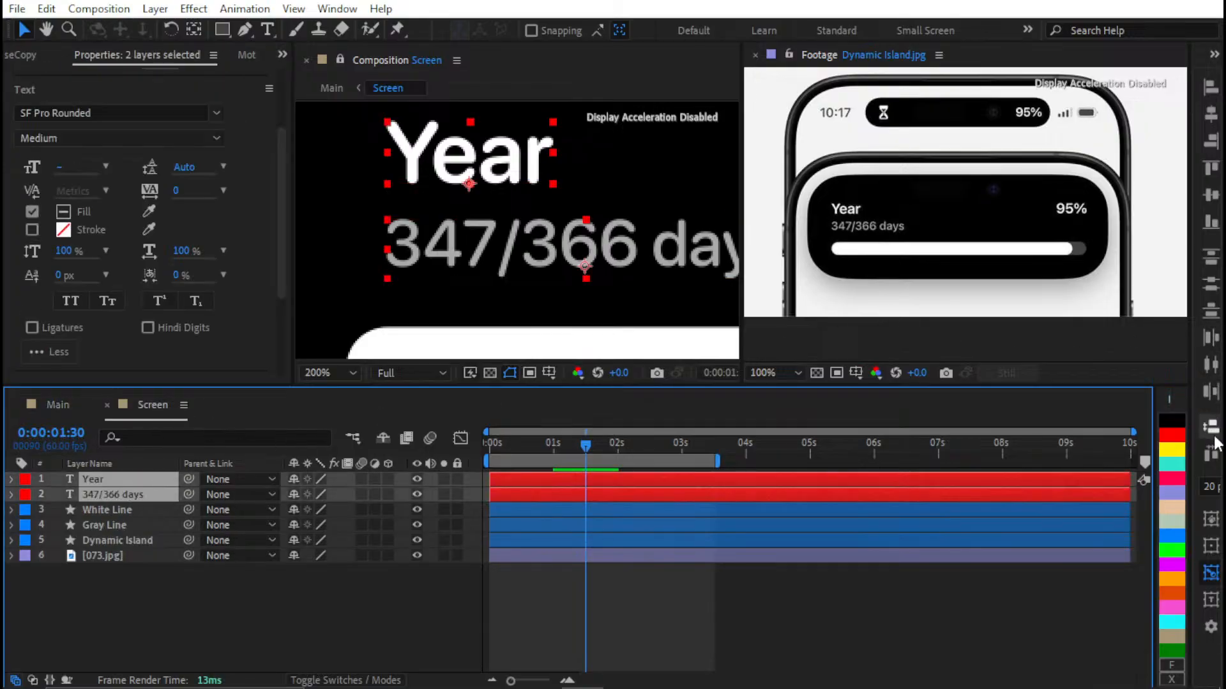
pyautogui.click(1208, 485)
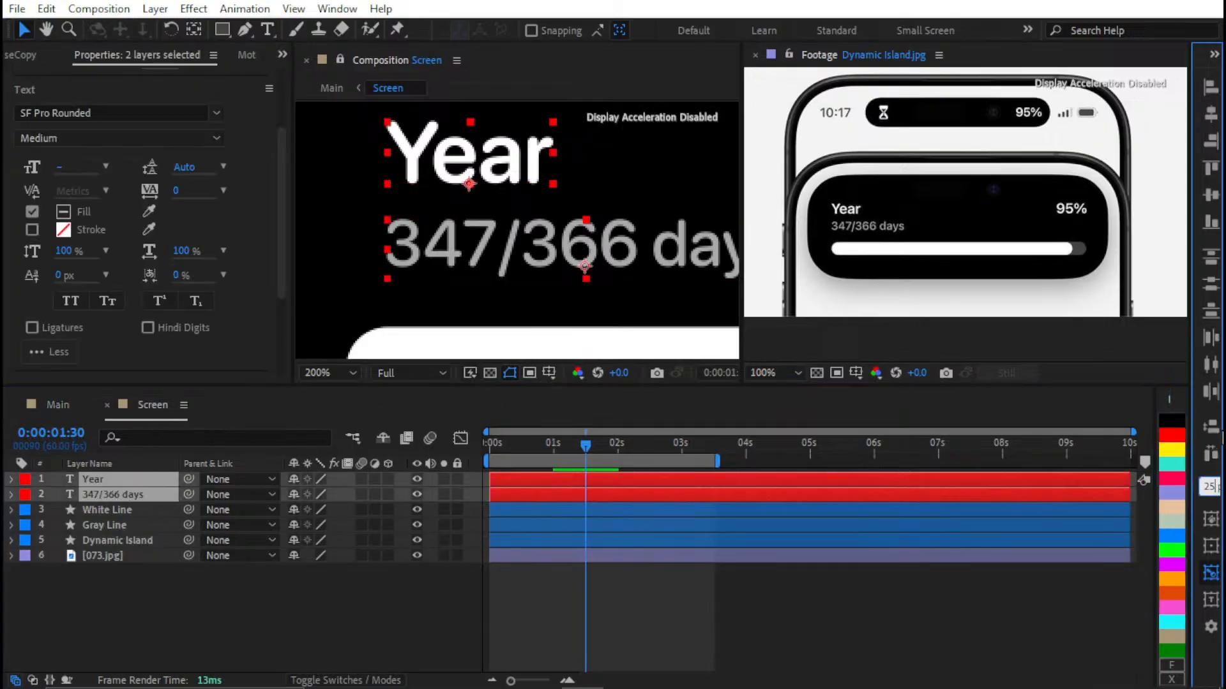
pyautogui.write('25')
pyautogui.press('Return')
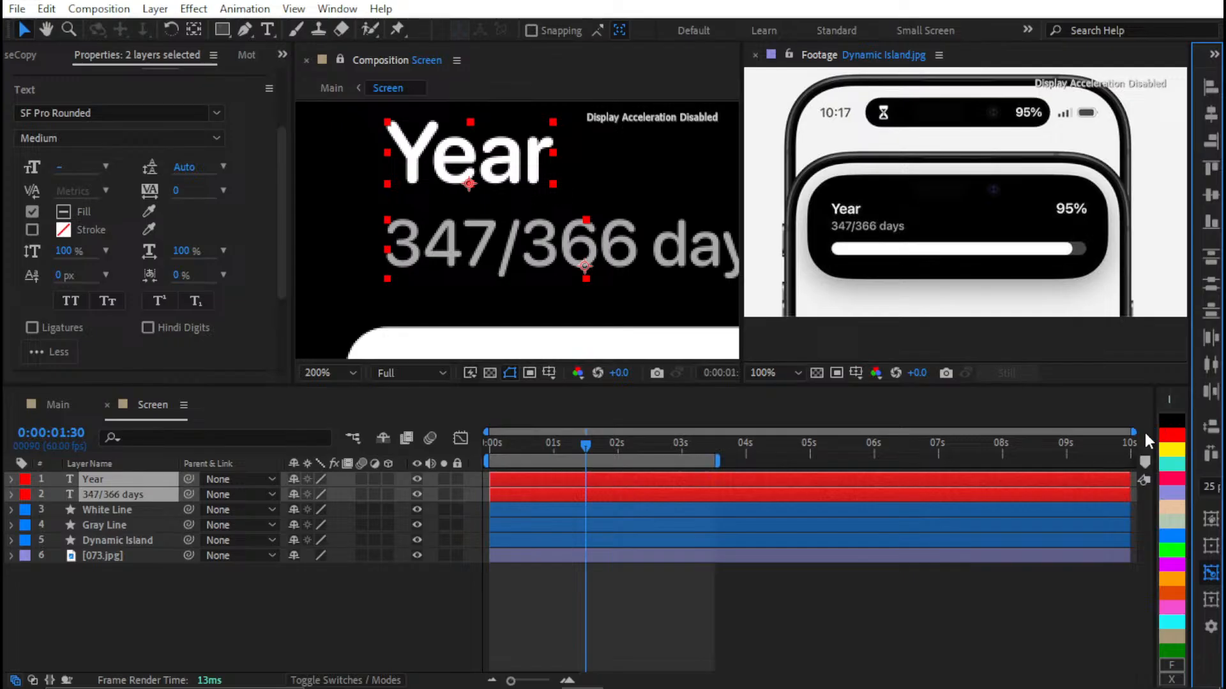
pyautogui.click(1212, 454)
pyautogui.click(669, 615)
pyautogui.scroll(-5, 434, 150)
pyautogui.scroll(2, 439, 177)
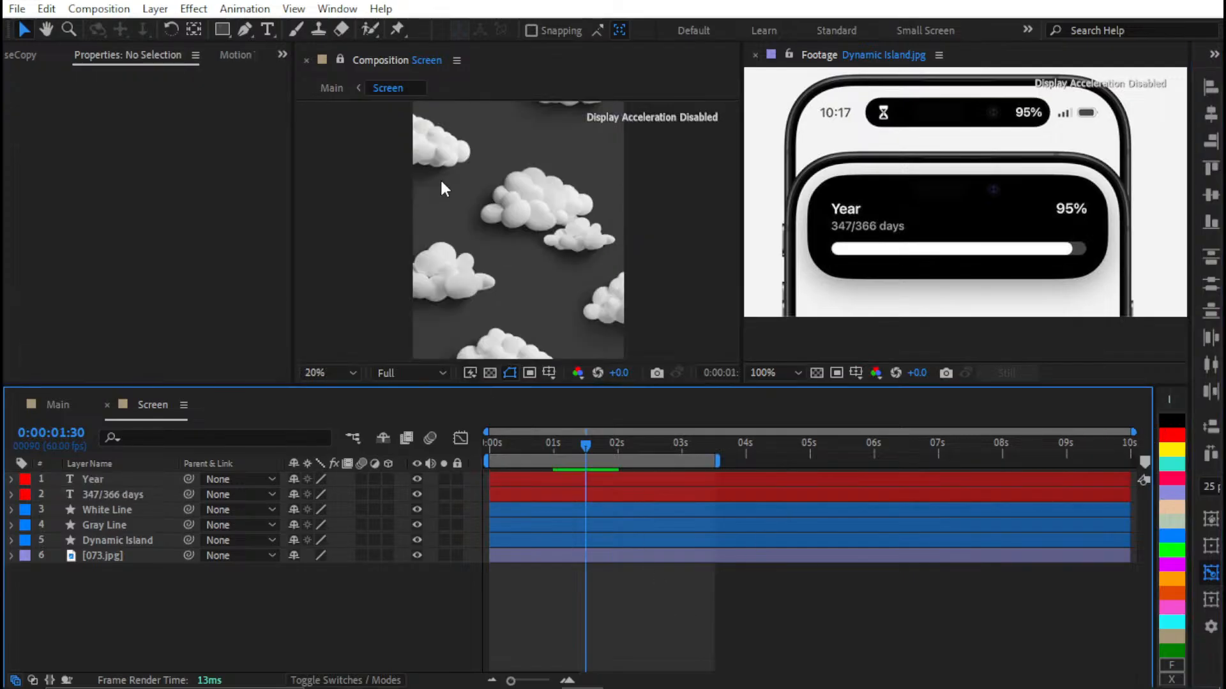
# Show the rulers and place a vertical guide at the White Line's left end
pyautogui.moveTo(510, 211); pyautogui.dragTo(620, 402)
pyautogui.scroll(3, 515, 188)
pyautogui.moveTo(503, 224); pyautogui.dragTo(347, 357)
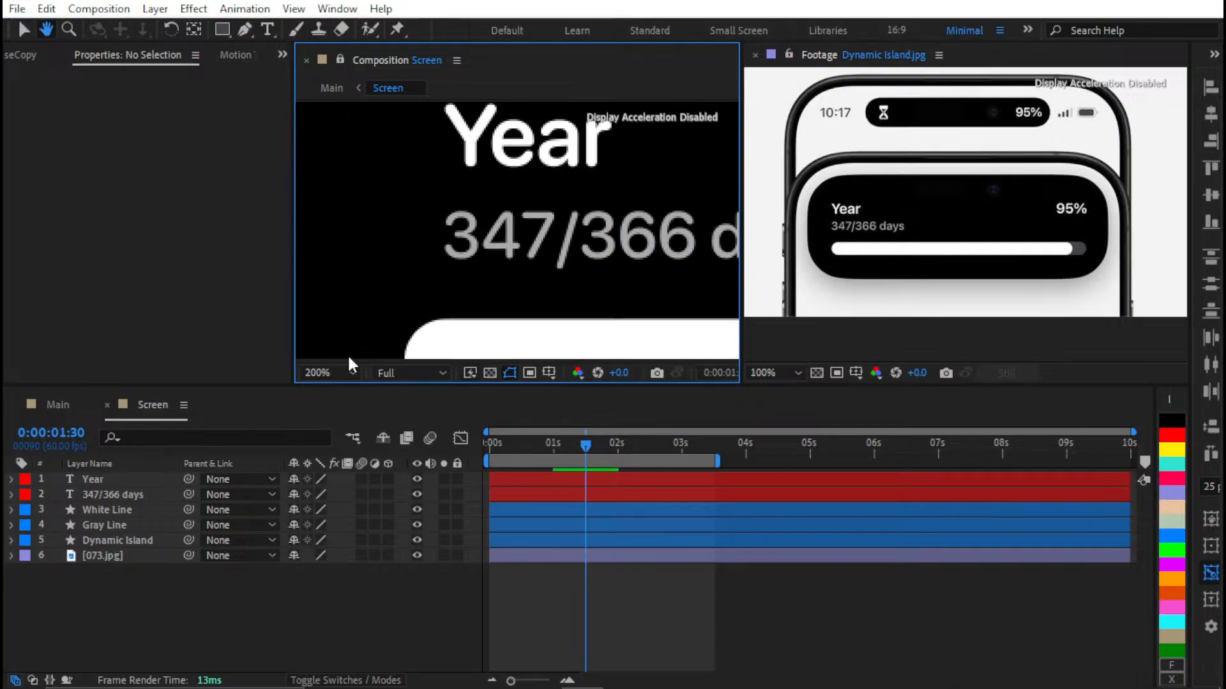
pyautogui.moveTo(427, 282); pyautogui.dragTo(460, 252)
pyautogui.hotkey('ctrl', 'r')
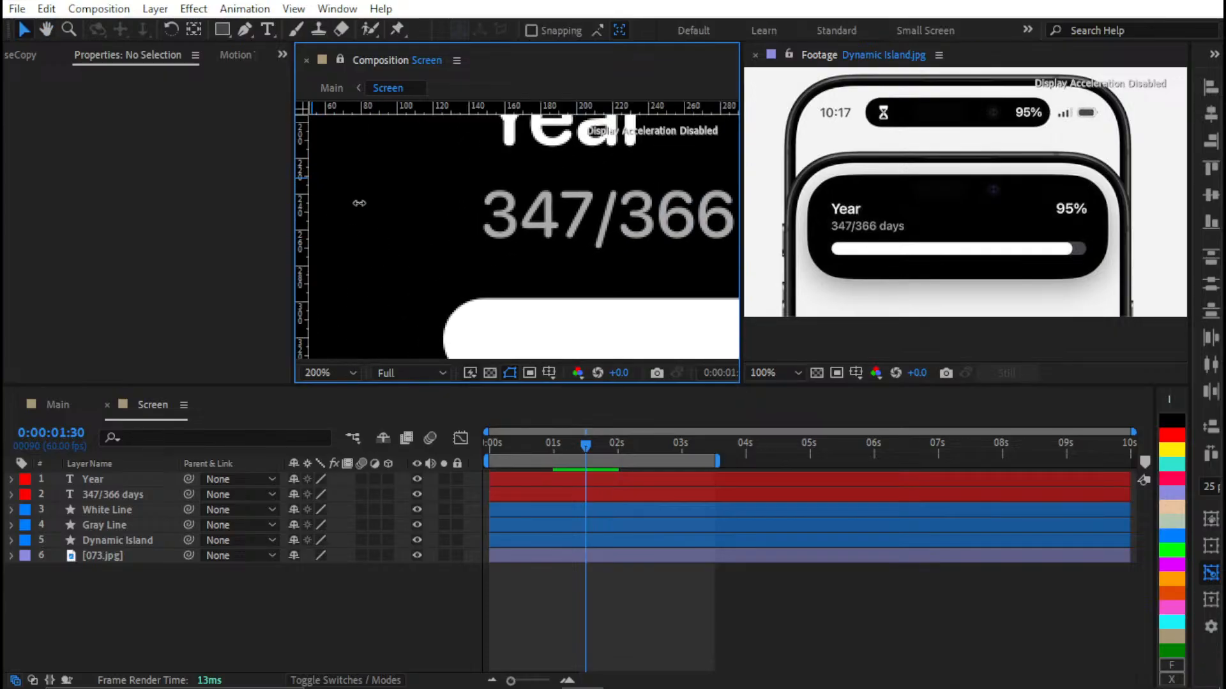
pyautogui.moveTo(359, 203); pyautogui.dragTo(444, 256)
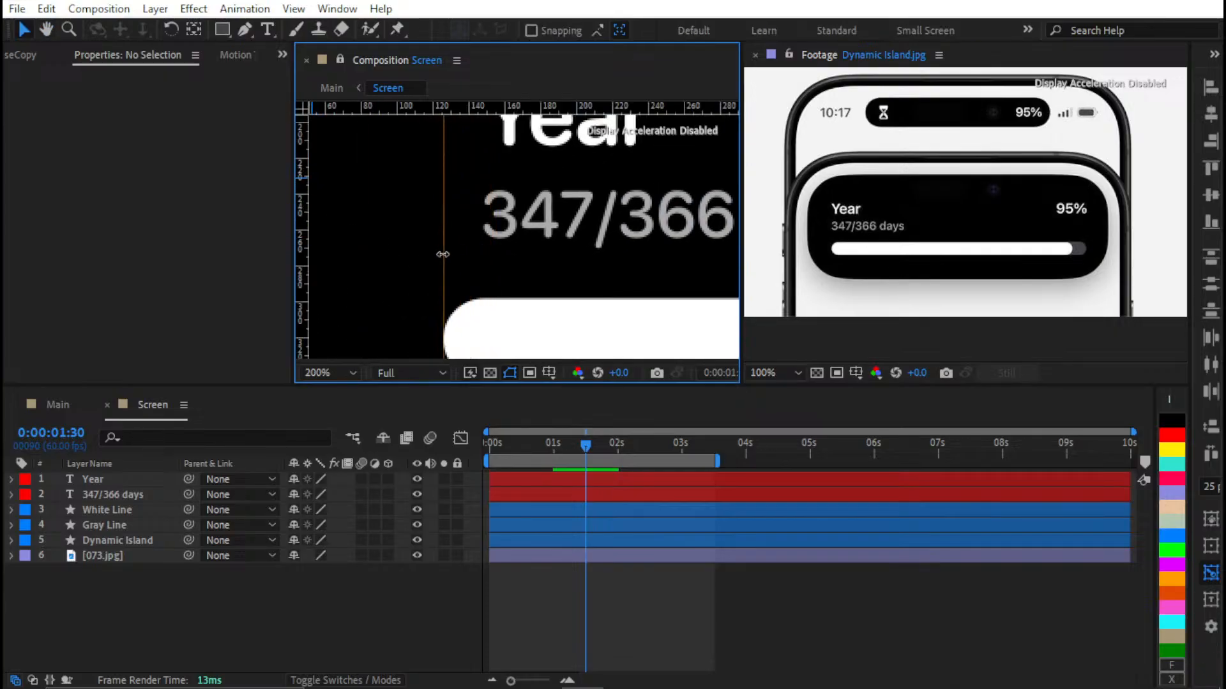
# Move the Year and 347/366 days texts together so their left edges meet the vertical guide
pyautogui.click(535, 217)
pyautogui.keyDown('shift'); pyautogui.click(554, 144); pyautogui.keyUp('shift')
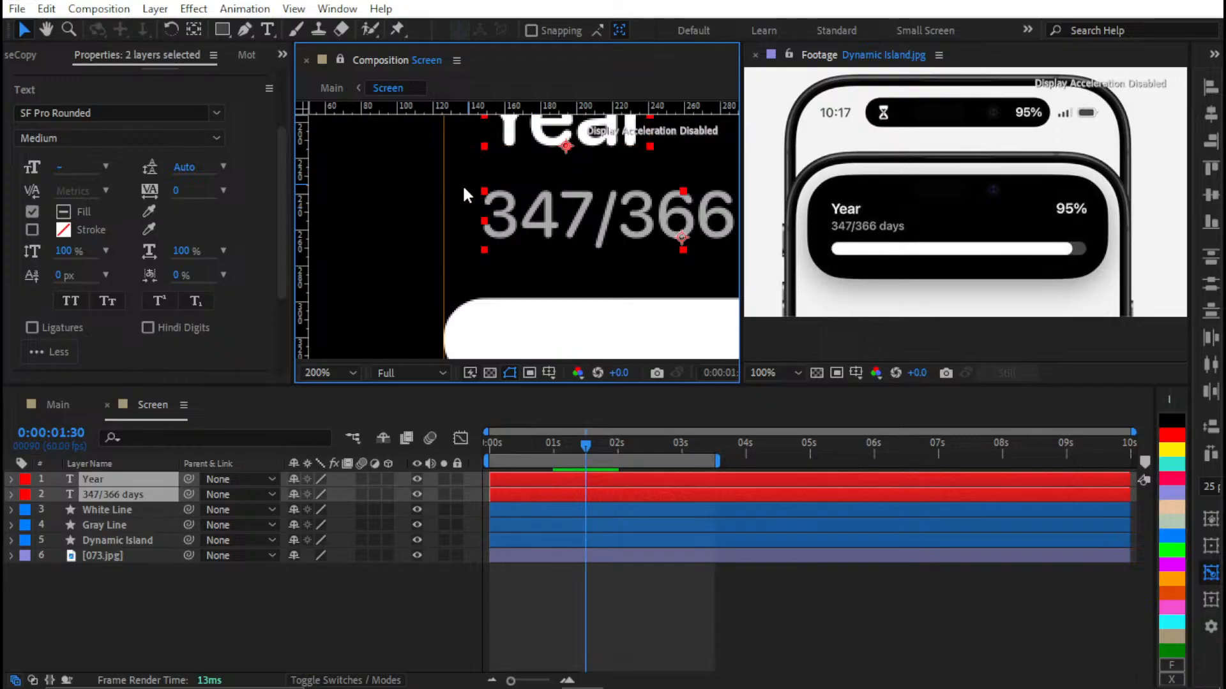
pyautogui.keyDown('shift'); pyautogui.click(527, 226); pyautogui.keyUp('shift')
pyautogui.hotkey('ctrl', 'z')
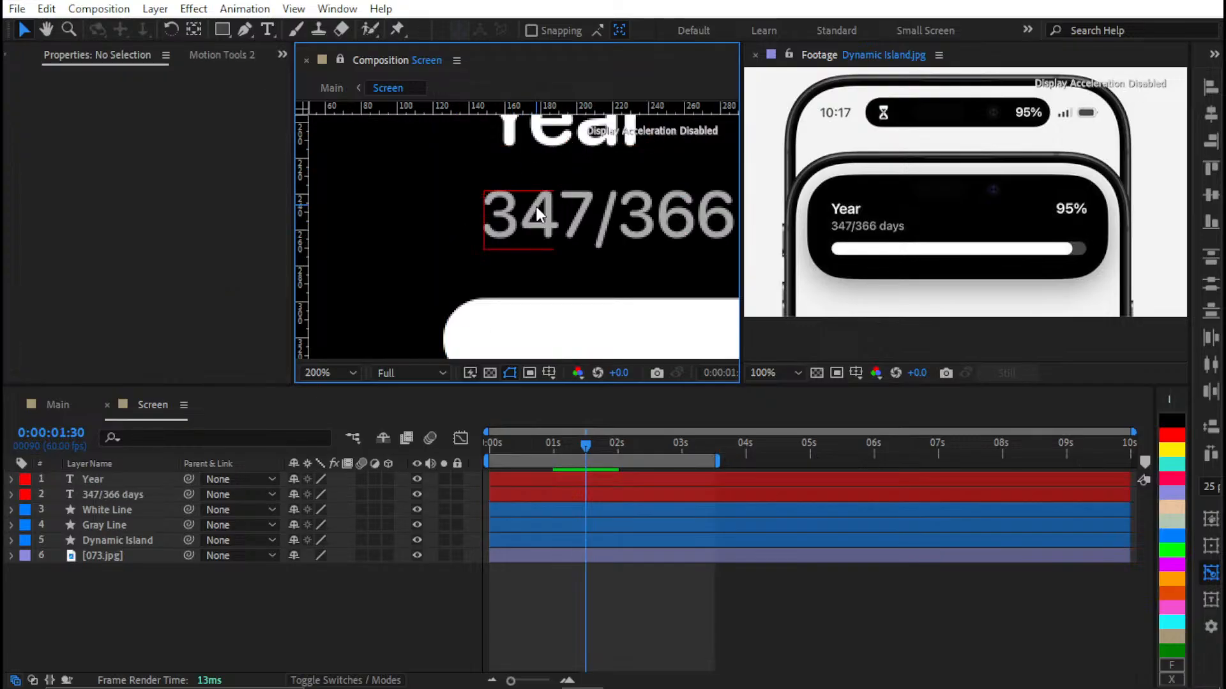
pyautogui.click(535, 217)
pyautogui.hotkey('ctrl', 'shift', 'z')
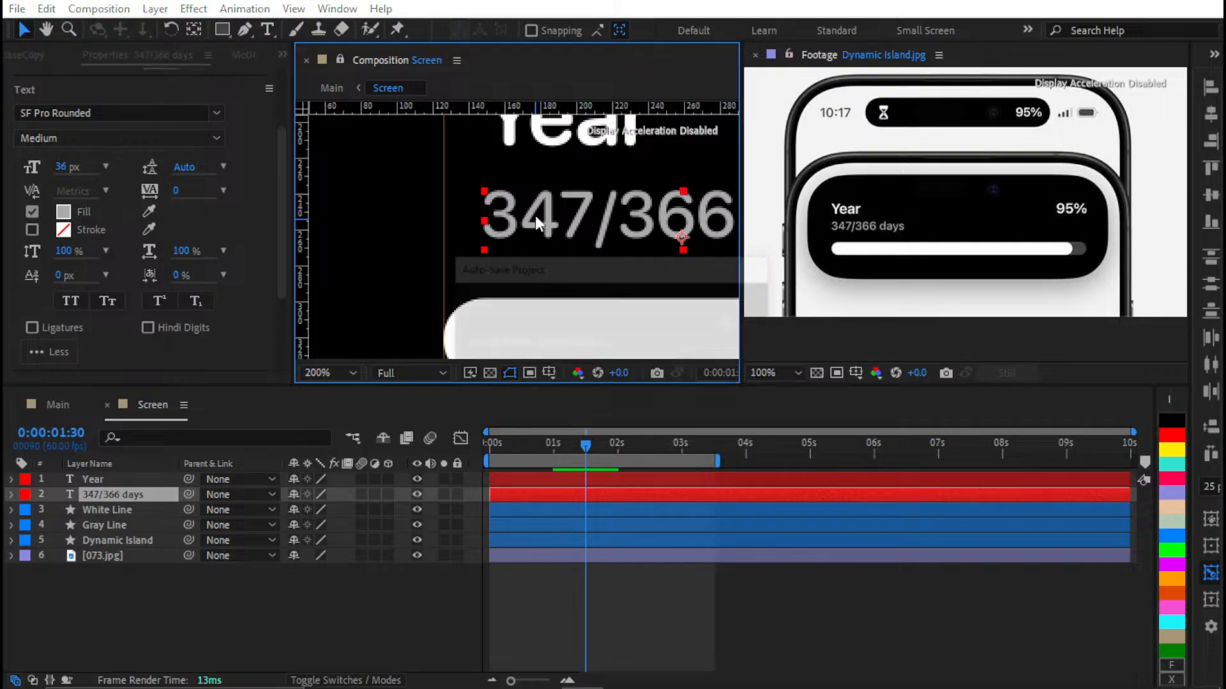
pyautogui.keyDown('shift'); pyautogui.click(559, 148); pyautogui.keyUp('shift')
pyautogui.moveTo(539, 217); pyautogui.dragTo(511, 225)
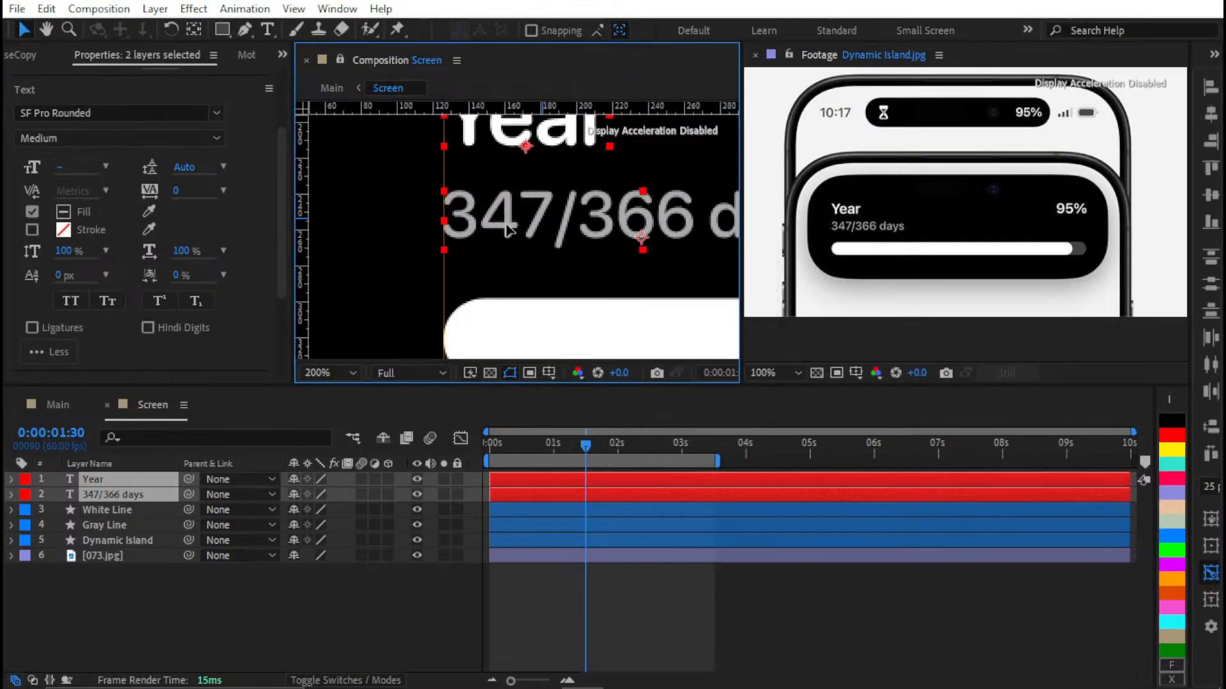
# Parent the Year layer to 347/366 days and apply 50 px vertical spacing between 347/366 days and the White Line
pyautogui.click(559, 646)
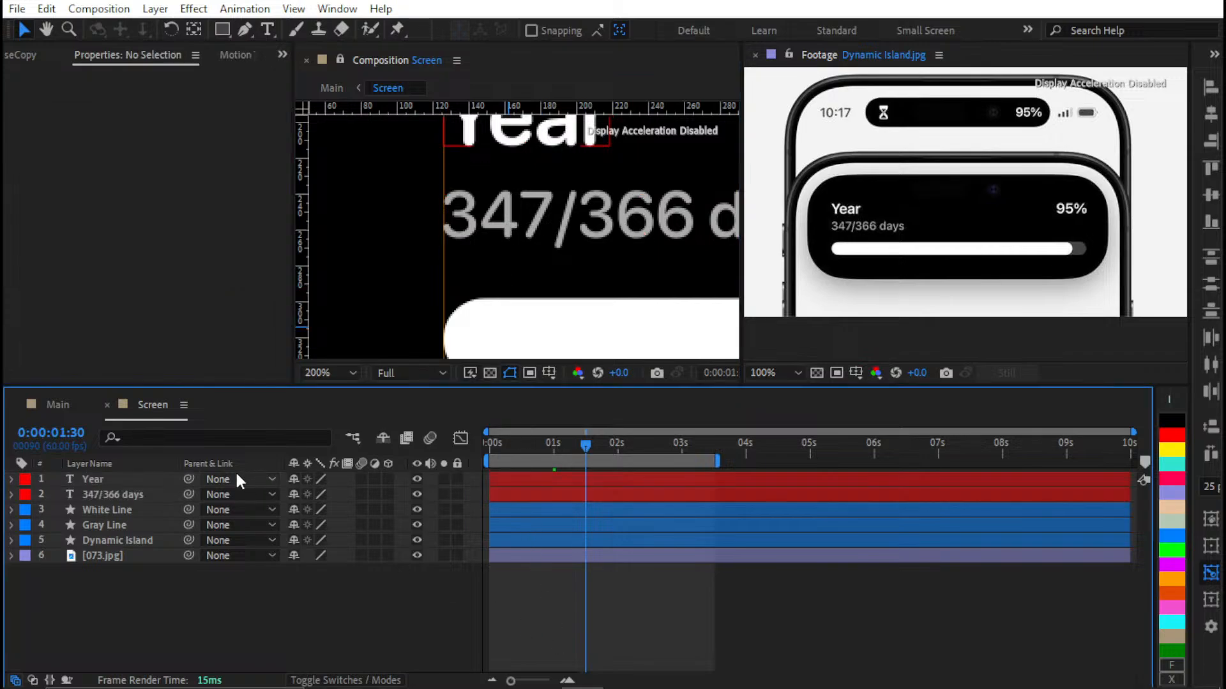
pyautogui.moveTo(188, 478); pyautogui.dragTo(139, 495)
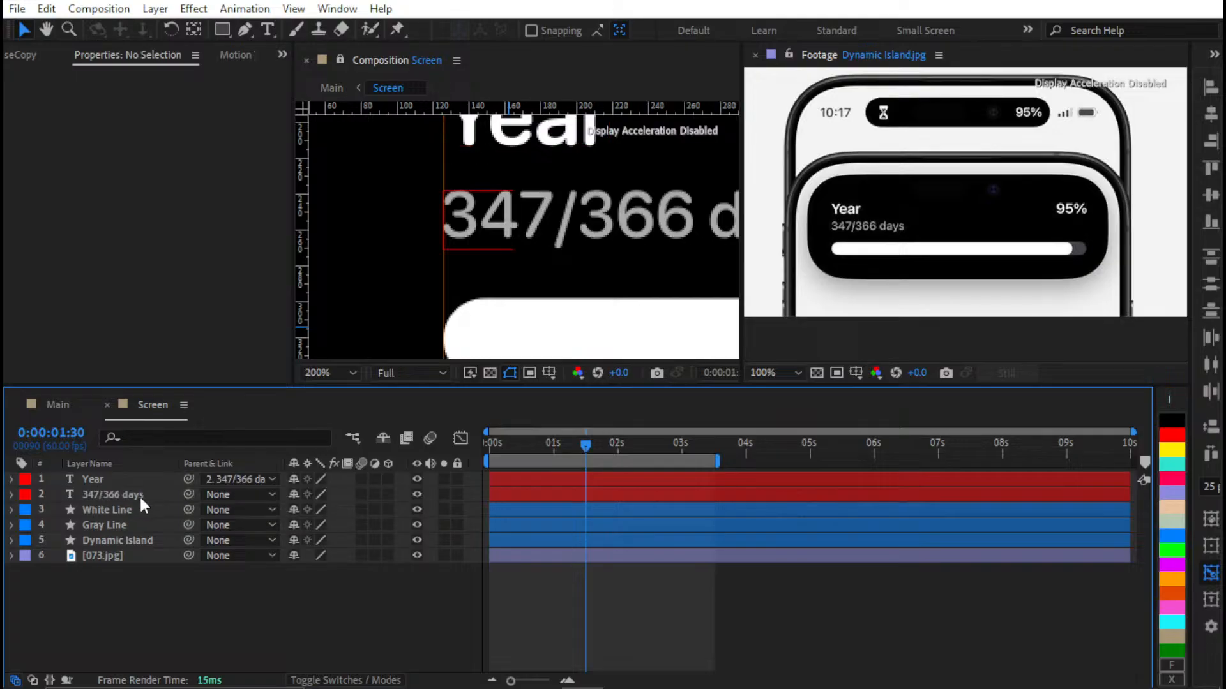
pyautogui.click(132, 511)
pyautogui.keyDown('ctrl'); pyautogui.click(139, 499); pyautogui.keyUp('ctrl')
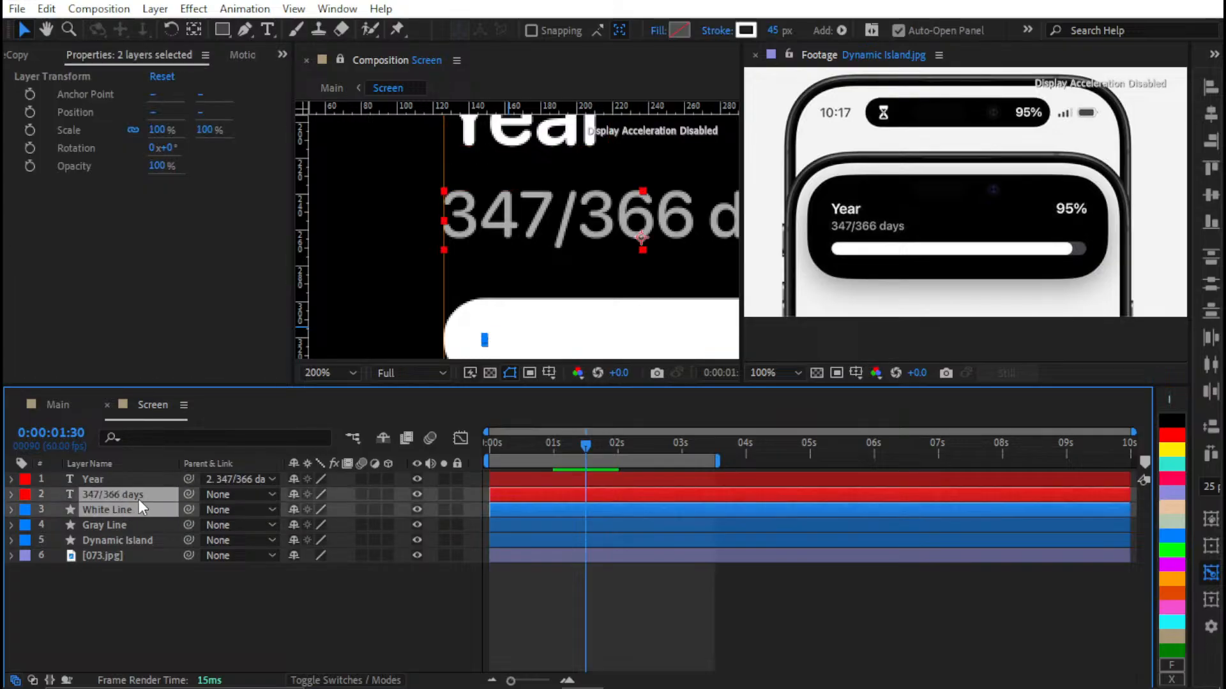
pyautogui.click(1211, 486)
pyautogui.write('50')
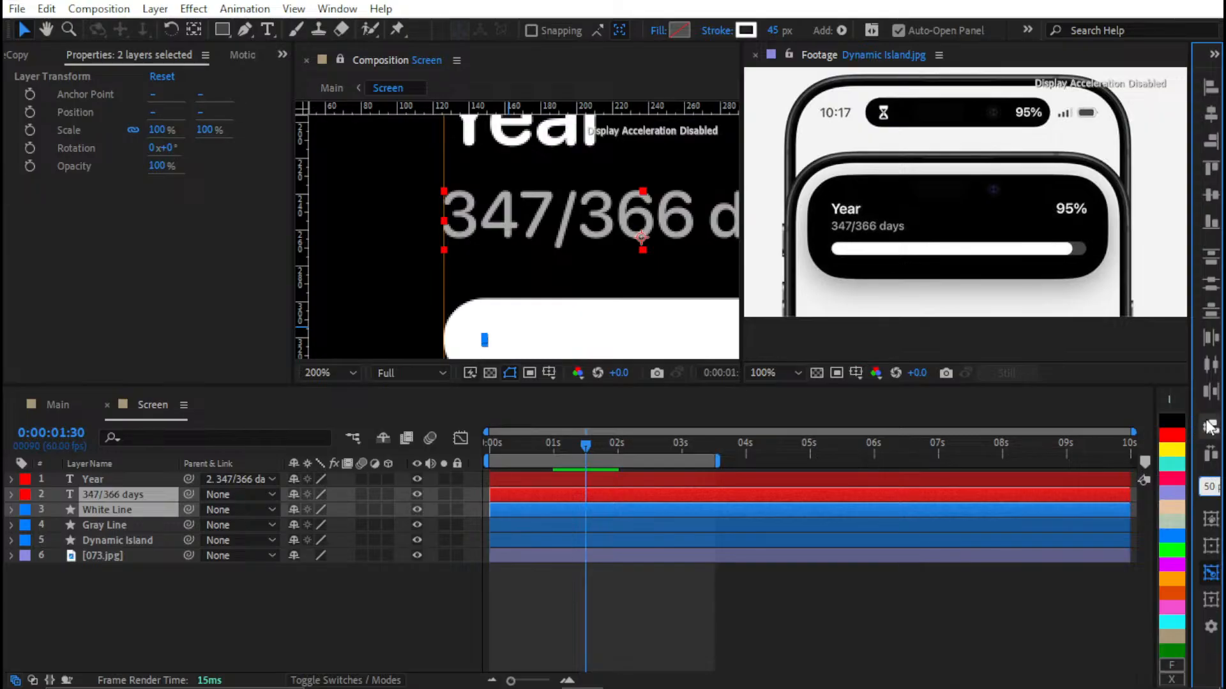
pyautogui.click(1207, 424)
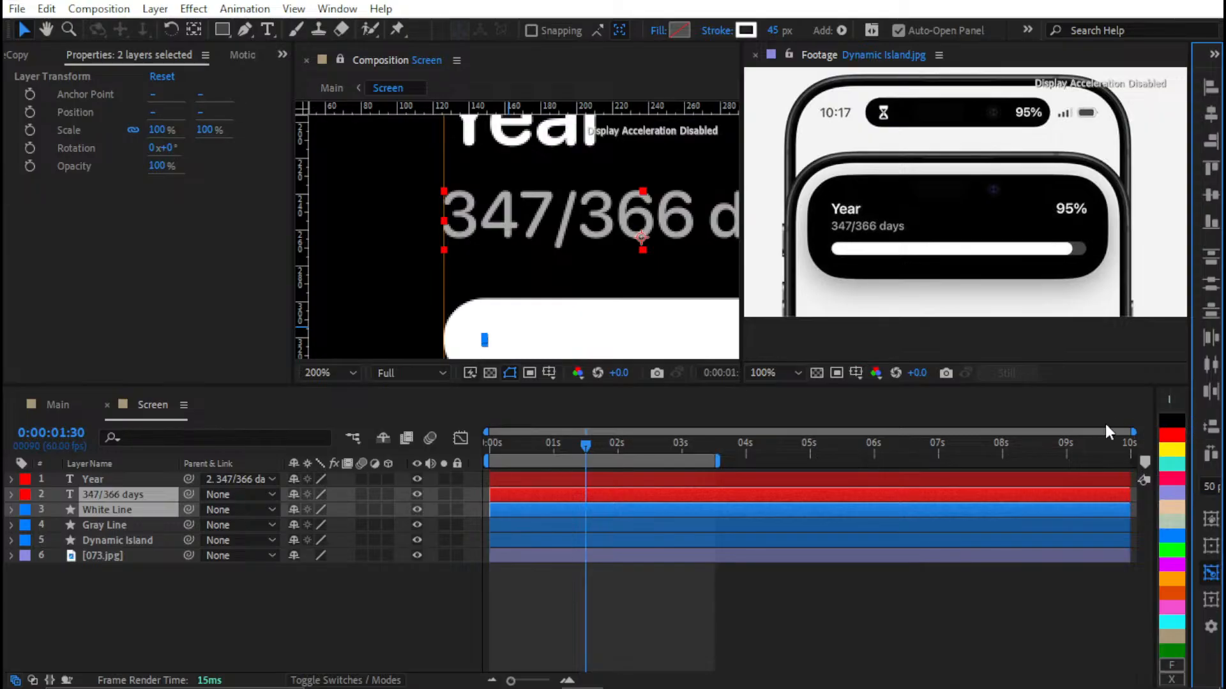
pyautogui.click(580, 588)
pyautogui.click(578, 510)
pyautogui.click(630, 619)
# Remove the vertical guide from the Screen composition and hide the rulers
pyautogui.hotkey('shift', '/')
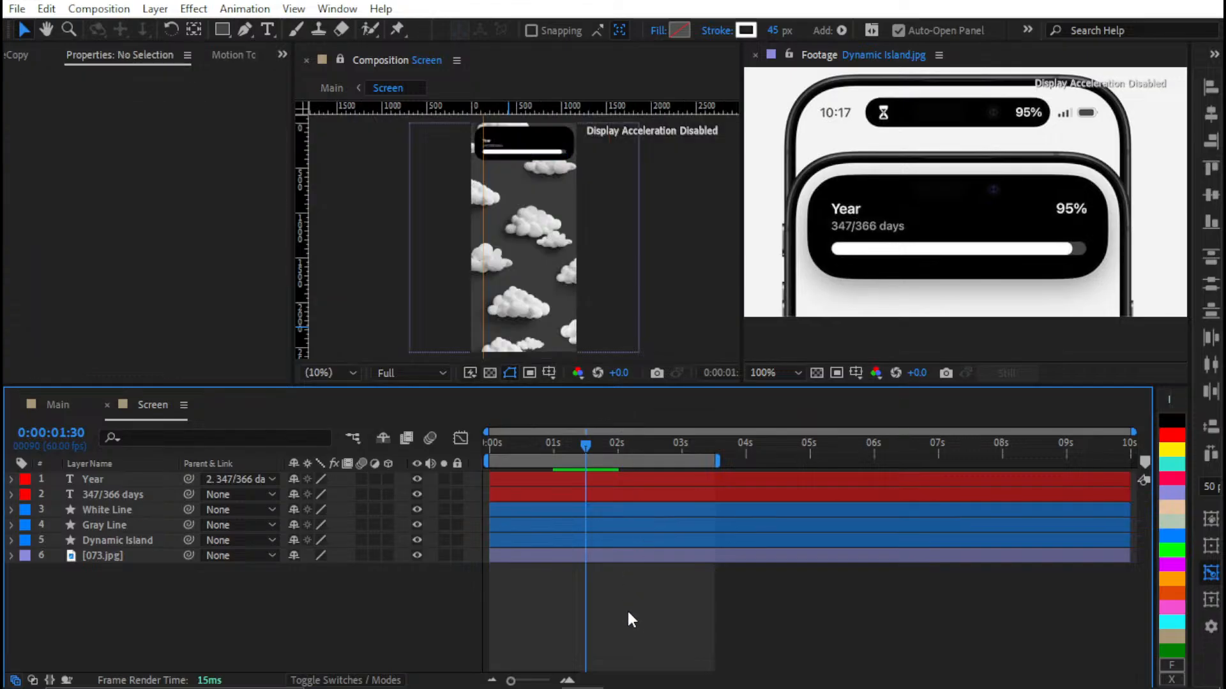
pyautogui.scroll(2, 477, 153)
pyautogui.moveTo(477, 153); pyautogui.dragTo(421, 269)
pyautogui.scroll(4, 540, 225)
pyautogui.moveTo(512, 250); pyautogui.dragTo(83, 289)
pyautogui.hotkey('ctrl', 'r')
pyautogui.scroll(-3, 375, 223)
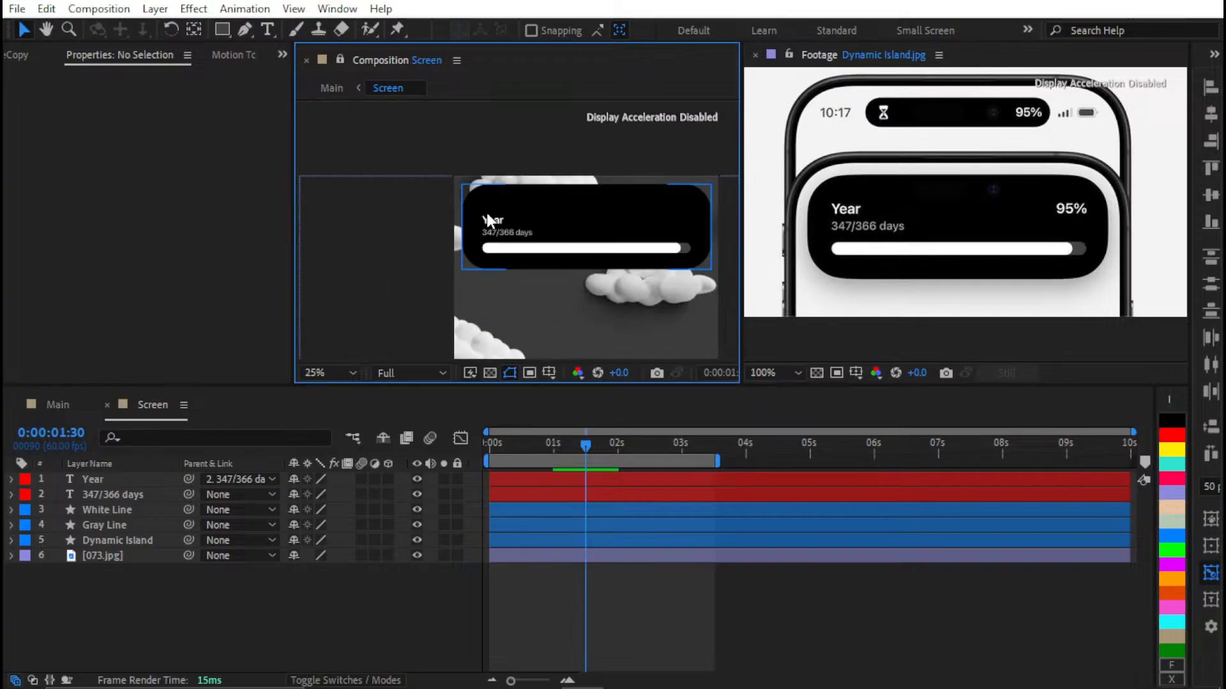
# Duplicate the Year text and right-align the copy with the White Line
pyautogui.moveTo(687, 205); pyautogui.dragTo(621, 249)
pyautogui.scroll(2, 593, 246)
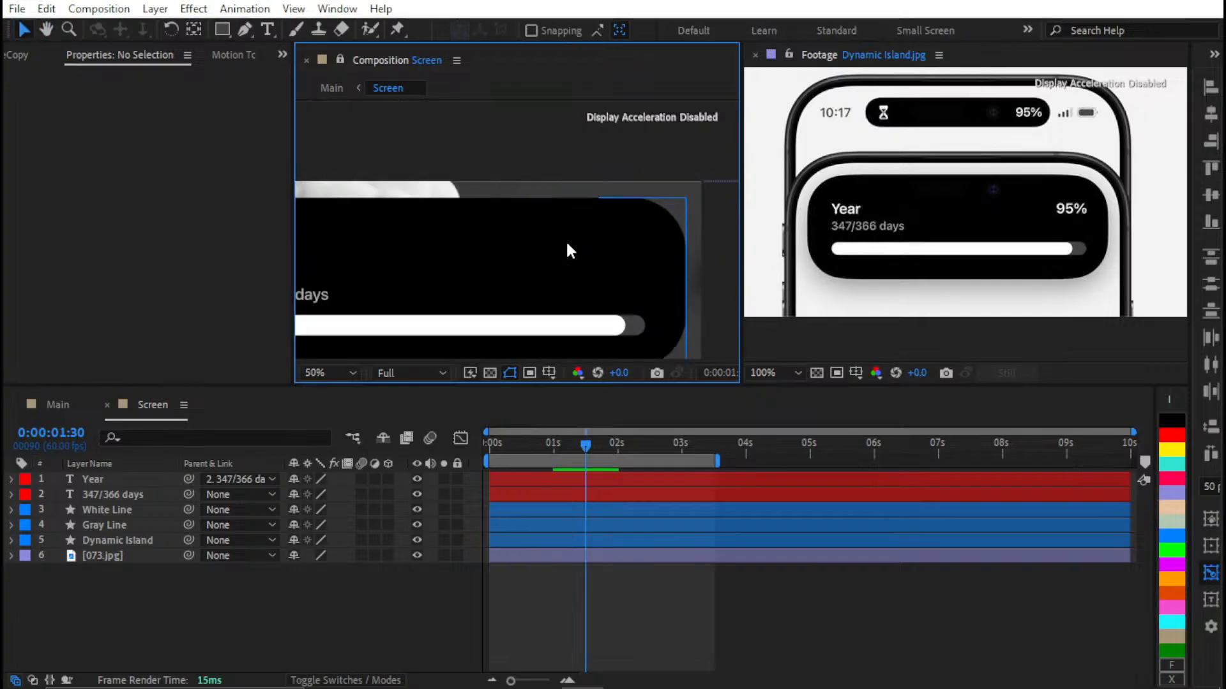
pyautogui.moveTo(403, 269); pyautogui.dragTo(528, 247)
pyautogui.click(564, 483)
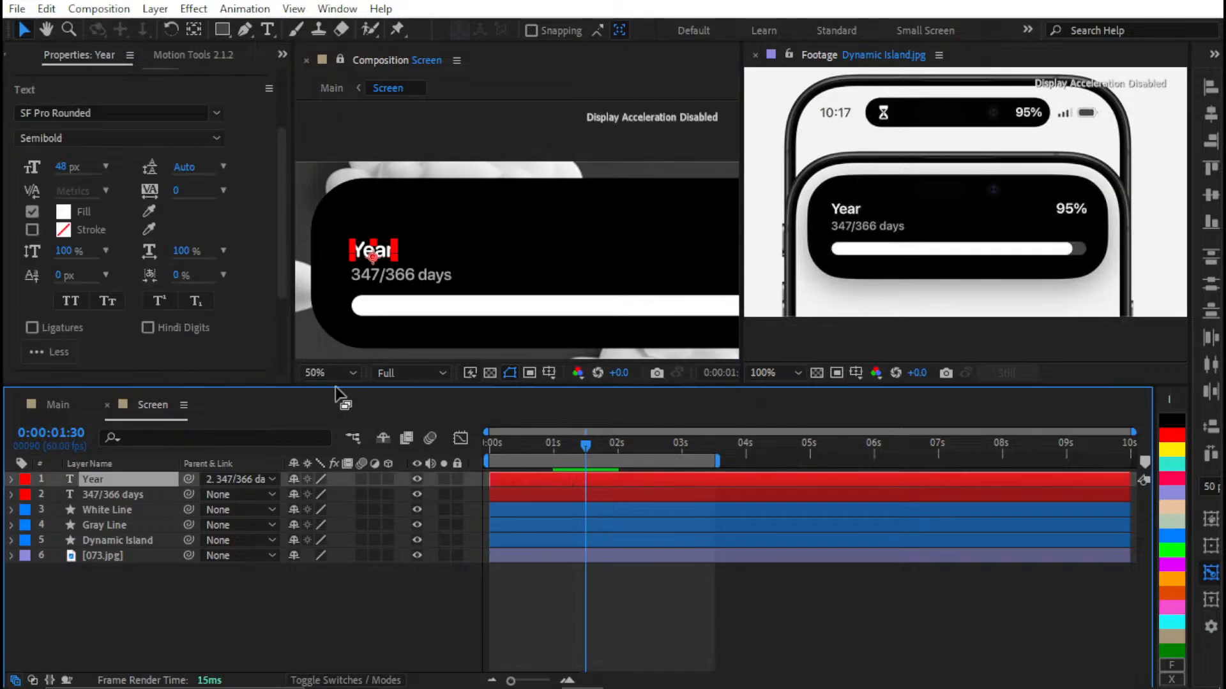
pyautogui.hotkey('ctrl', 'd')
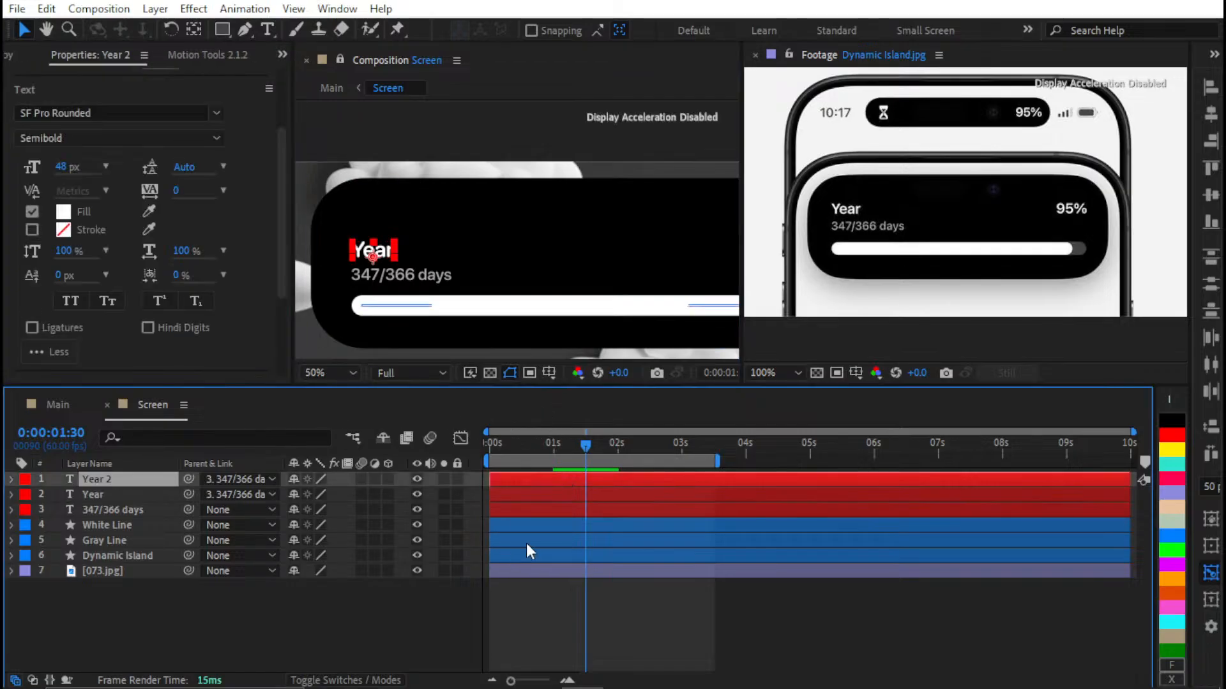
pyautogui.click(535, 524)
pyautogui.keyDown('ctrl'); pyautogui.click(538, 478); pyautogui.keyUp('ctrl')
pyautogui.scroll(-2, 411, 298)
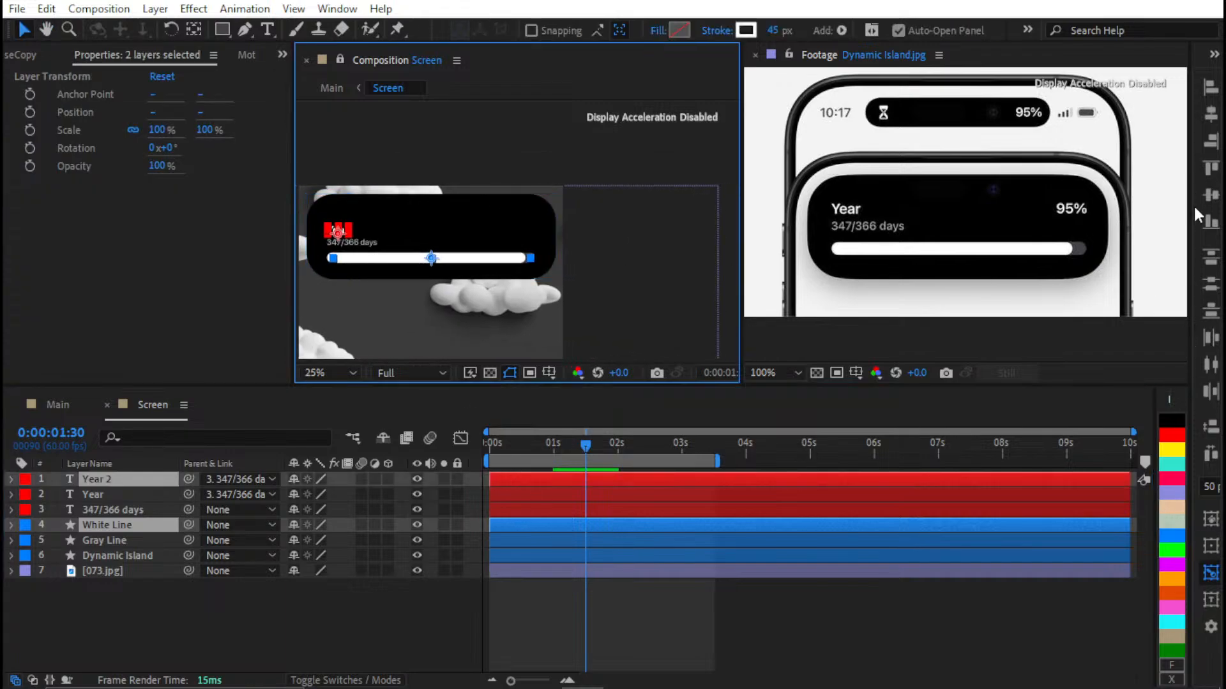
pyautogui.click(1211, 140)
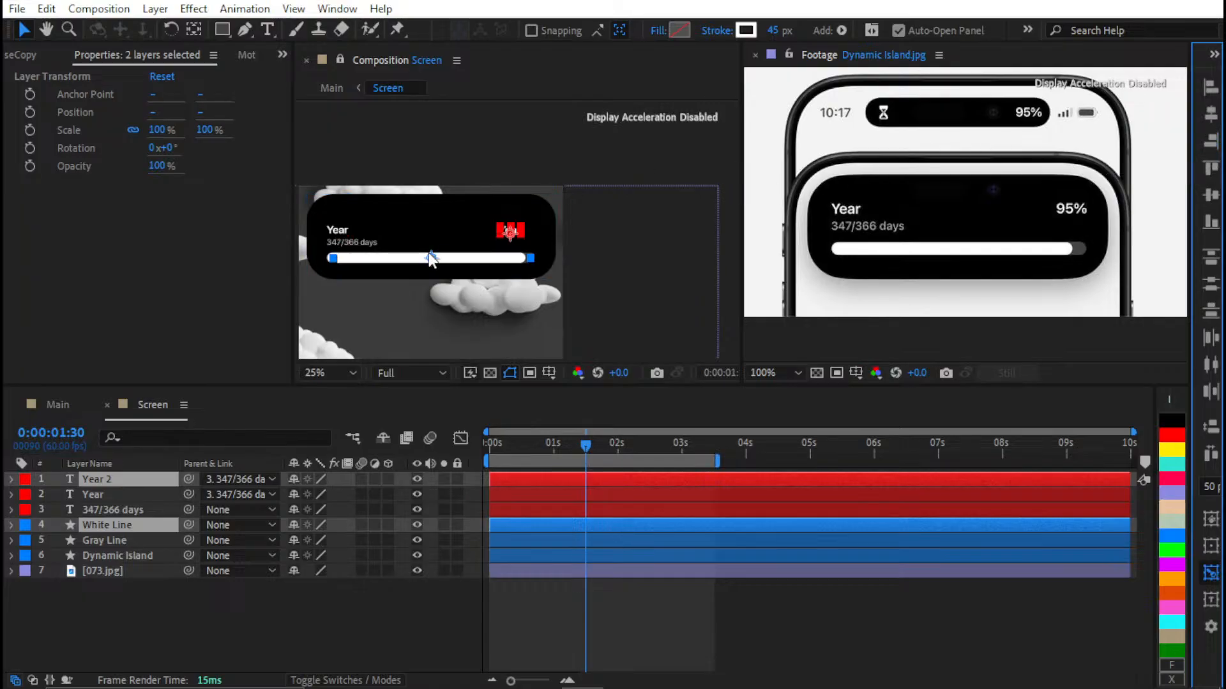
pyautogui.scroll(2, 528, 244)
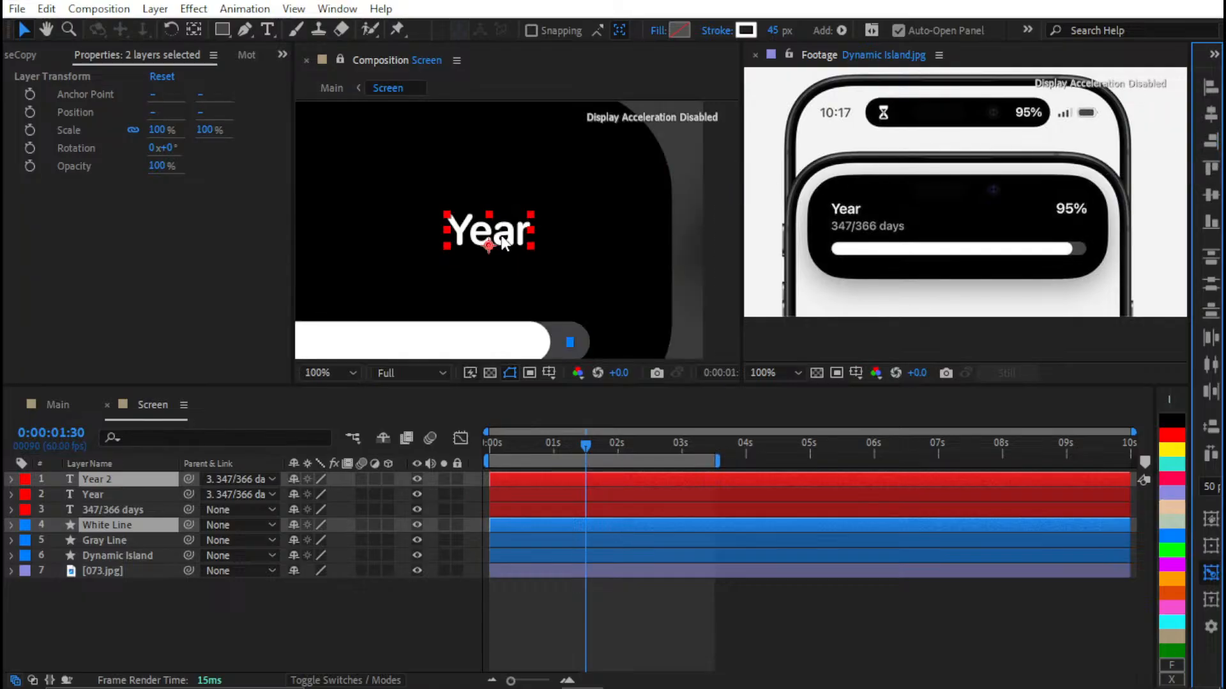
# Try to right-align the duplicated Year text with the Gray Line
pyautogui.click(539, 552)
pyautogui.click(533, 539)
pyautogui.keyDown('ctrl'); pyautogui.click(539, 479); pyautogui.keyUp('ctrl')
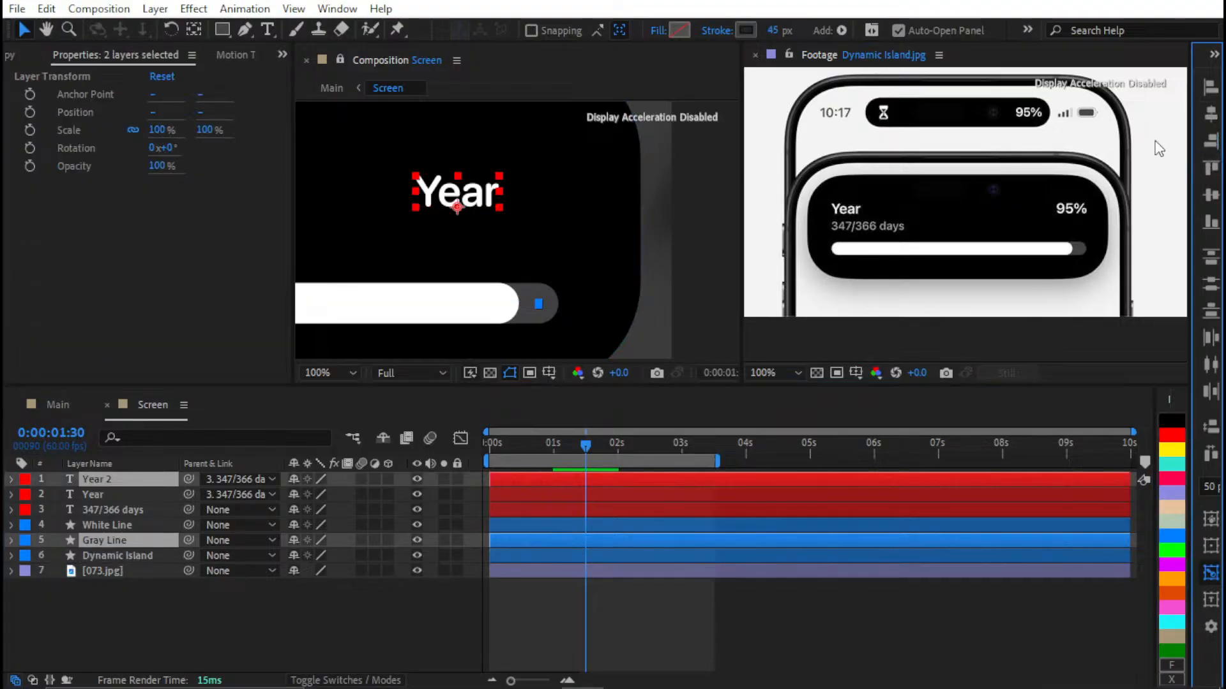
pyautogui.click(581, 611)
# Show the rulers and place a vertical guide exactly at the Gray Line's right end
pyautogui.scroll(1, 560, 274)
pyautogui.moveTo(558, 267); pyautogui.dragTo(515, 193)
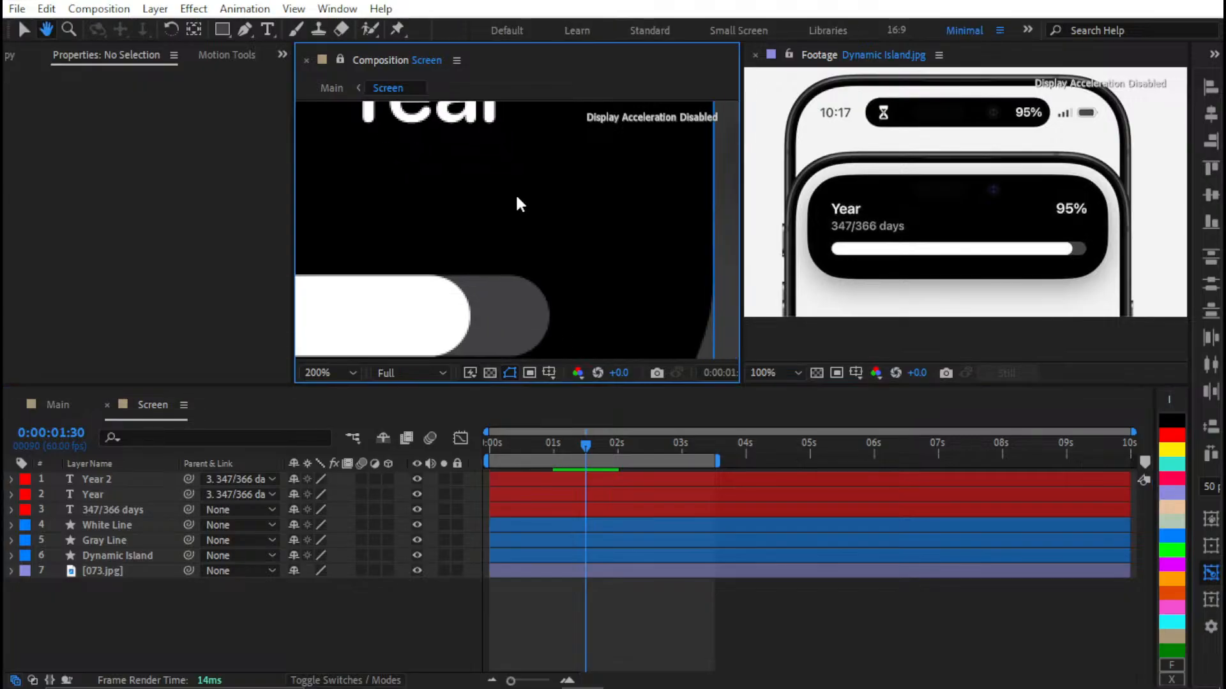
pyautogui.scroll(1, 552, 241)
pyautogui.hotkey('ctrl', 'r')
pyautogui.moveTo(551, 247); pyautogui.dragTo(521, 173)
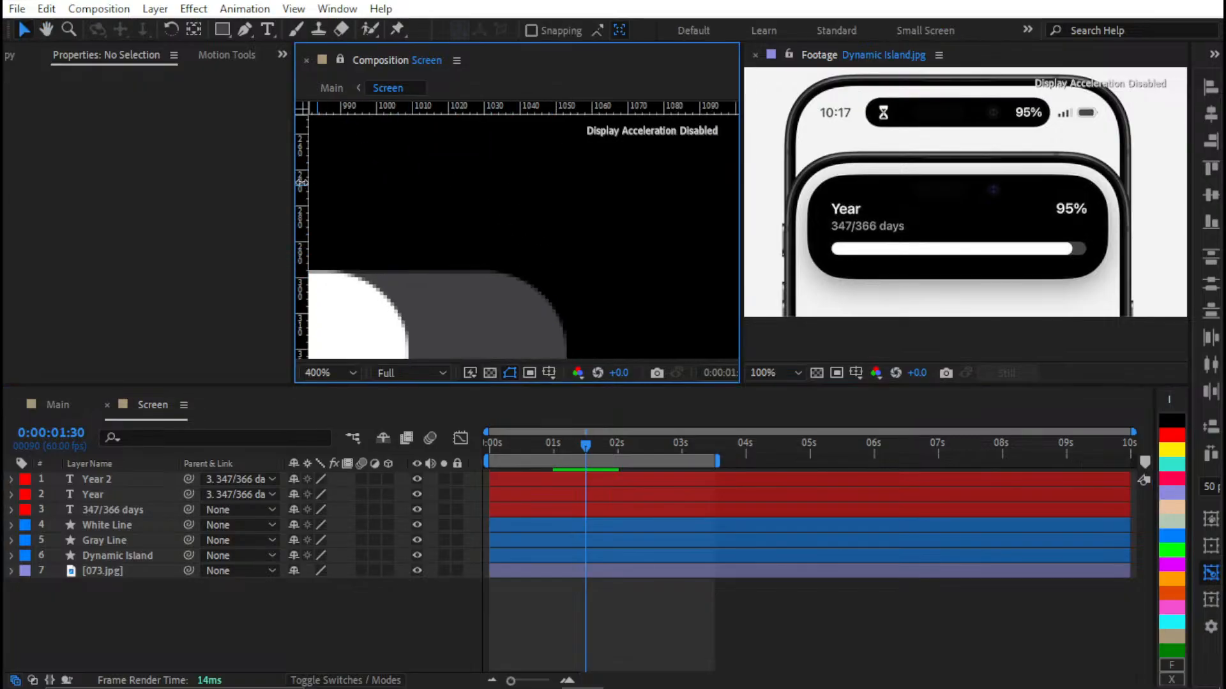
pyautogui.moveTo(302, 183); pyautogui.dragTo(564, 247)
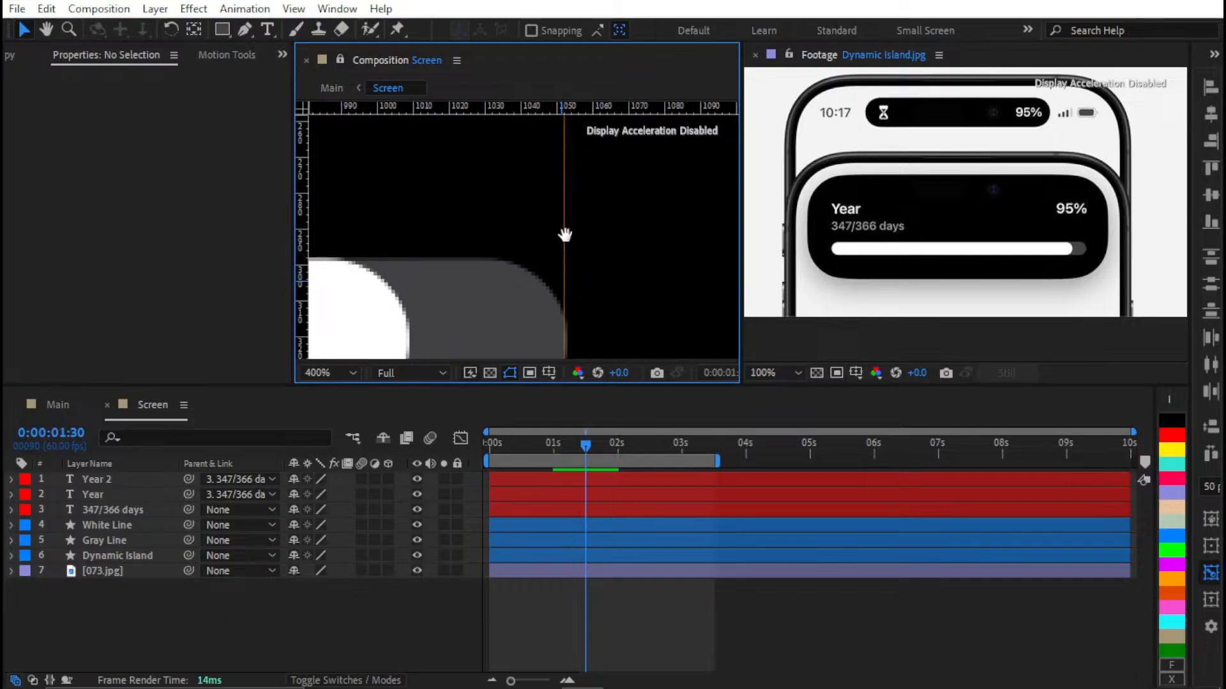
pyautogui.scroll(1, 568, 229)
pyautogui.moveTo(615, 198); pyautogui.dragTo(629, 206)
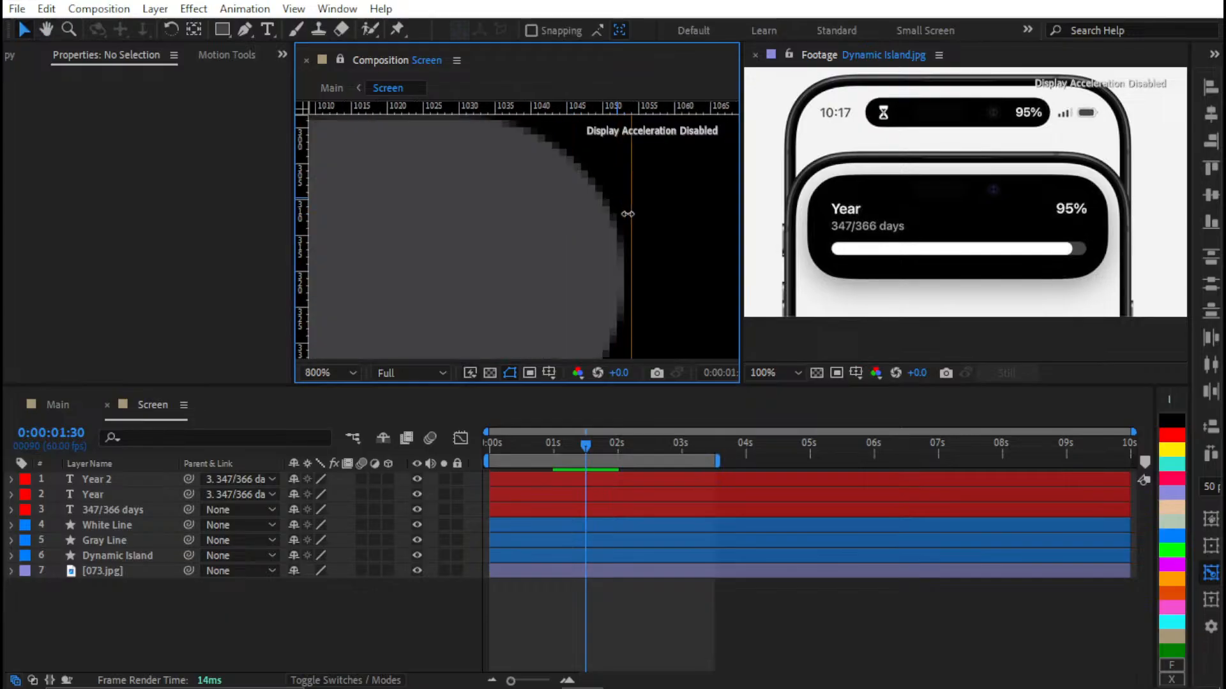
pyautogui.click(626, 211)
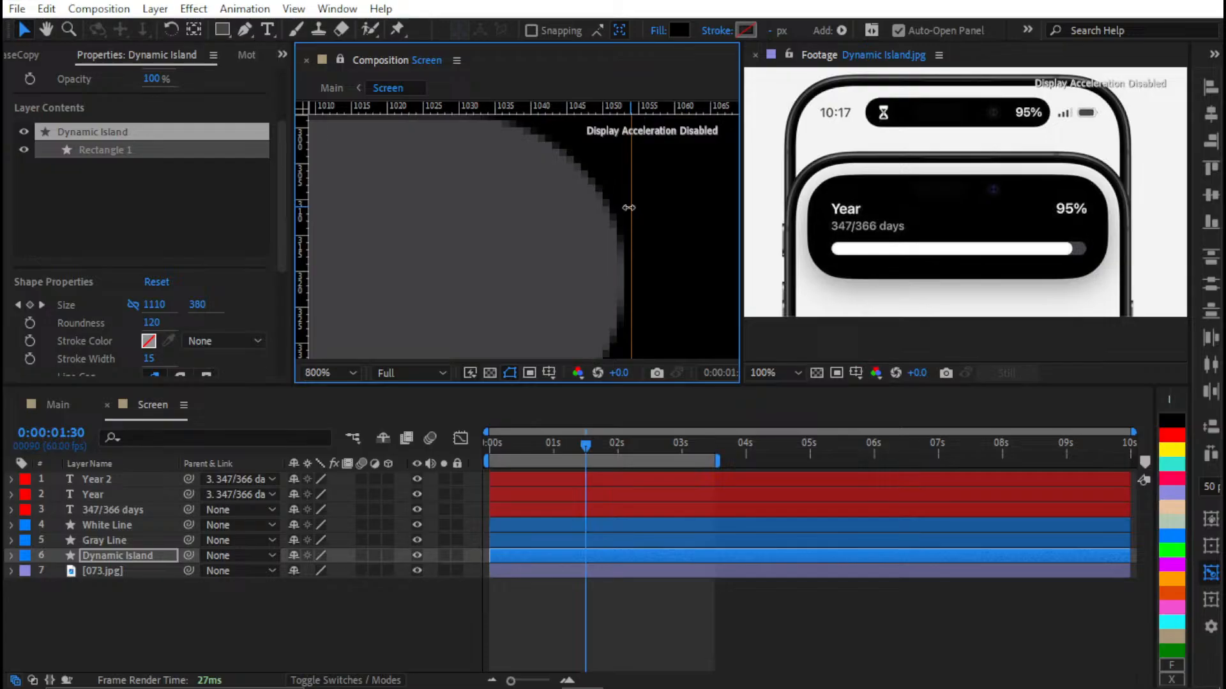
# Move the duplicated Year text horizontally until its right edge meets the guide at the Gray Line's end
pyautogui.scroll(-2, 616, 232)
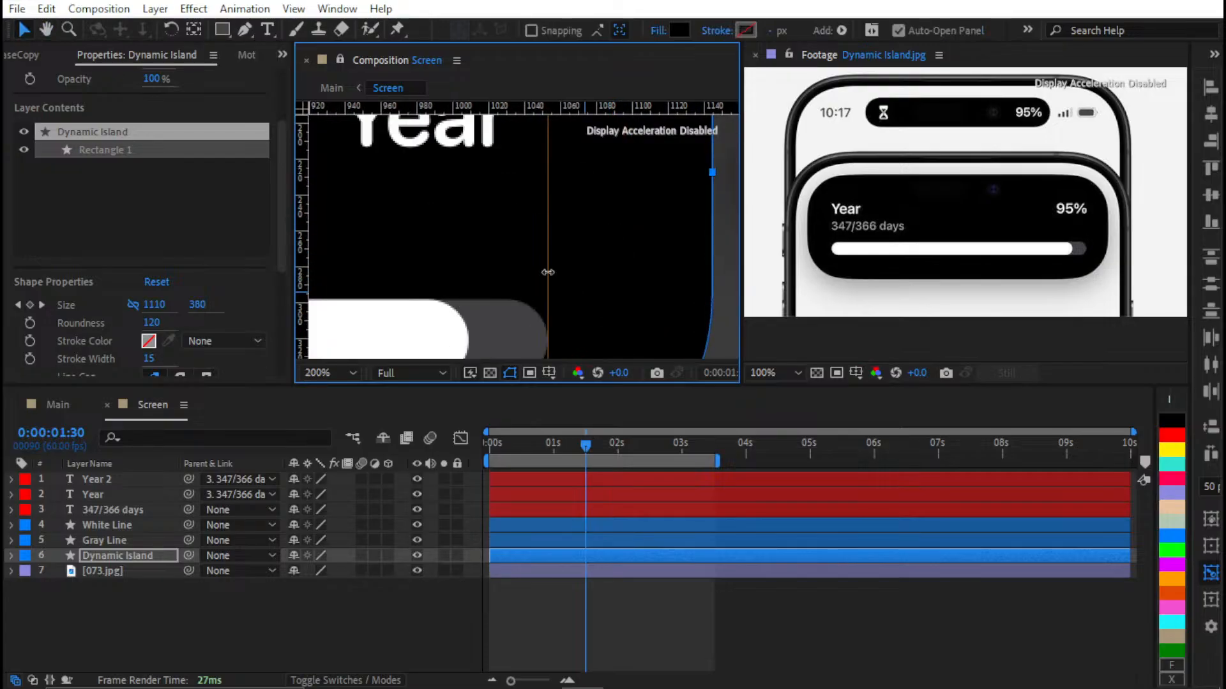
pyautogui.scroll(3, 462, 139)
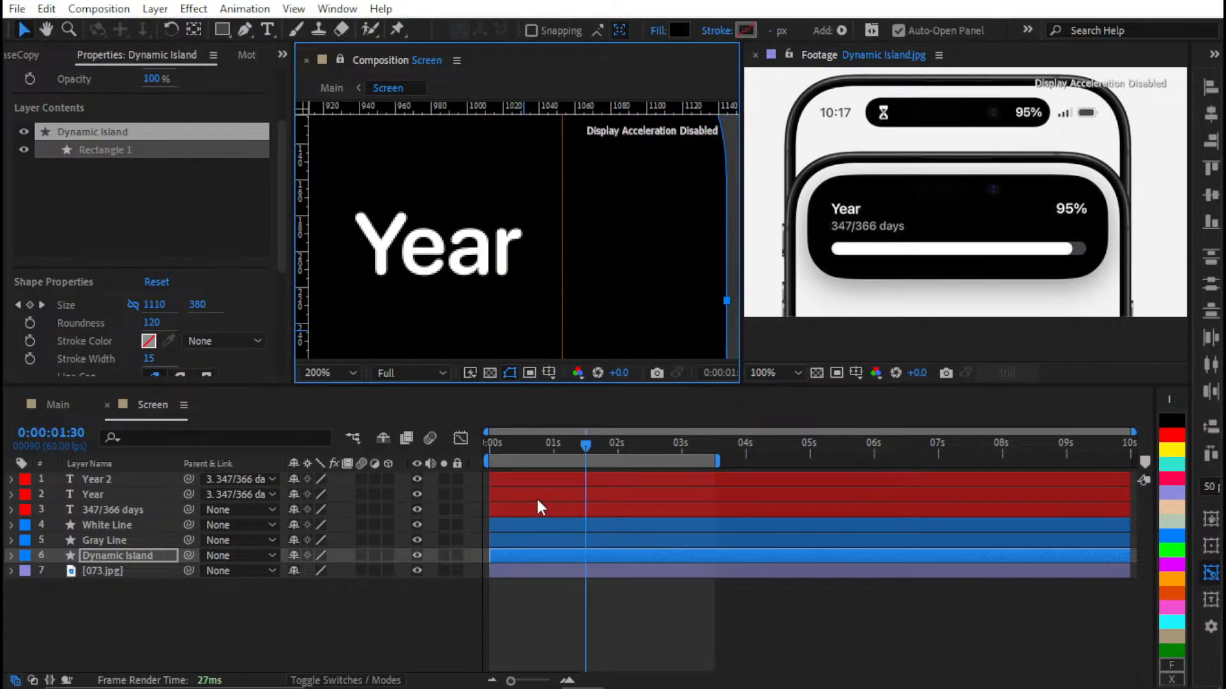
pyautogui.click(554, 478)
pyautogui.moveTo(471, 257); pyautogui.dragTo(511, 258)
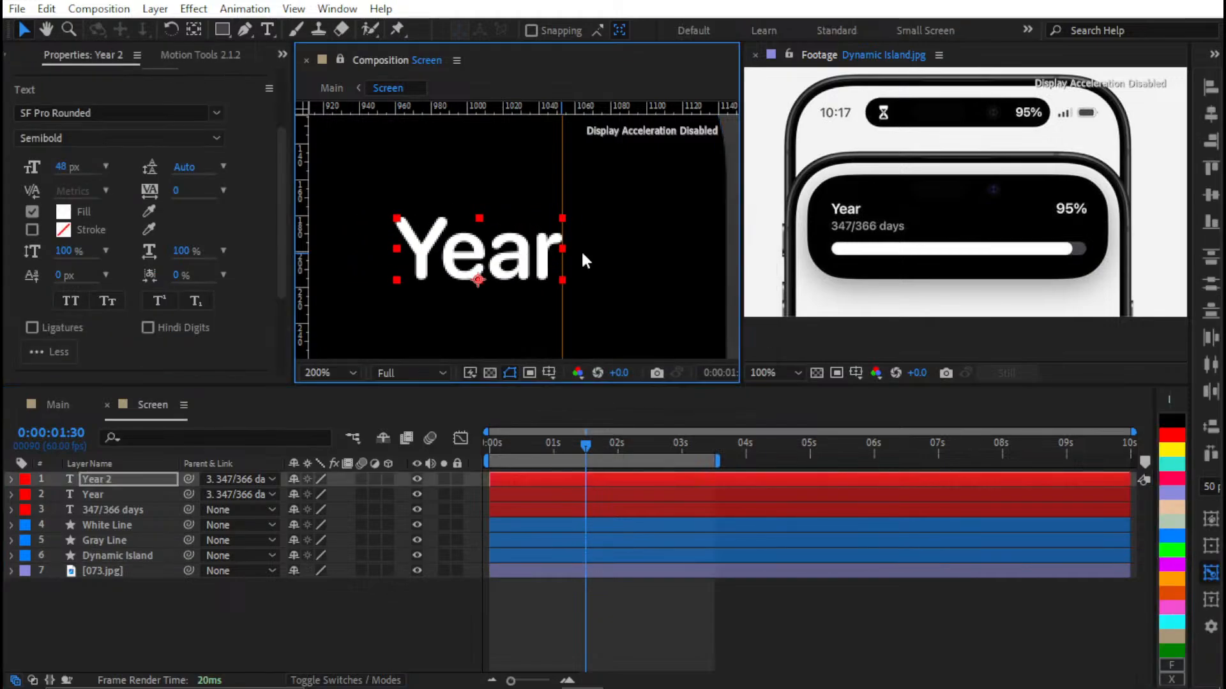
# Align the duplicated Year text and the original Year text on their vertical centers
pyautogui.scroll(-4, 581, 250)
pyautogui.keyDown('ctrl'); pyautogui.click(545, 493); pyautogui.keyUp('ctrl')
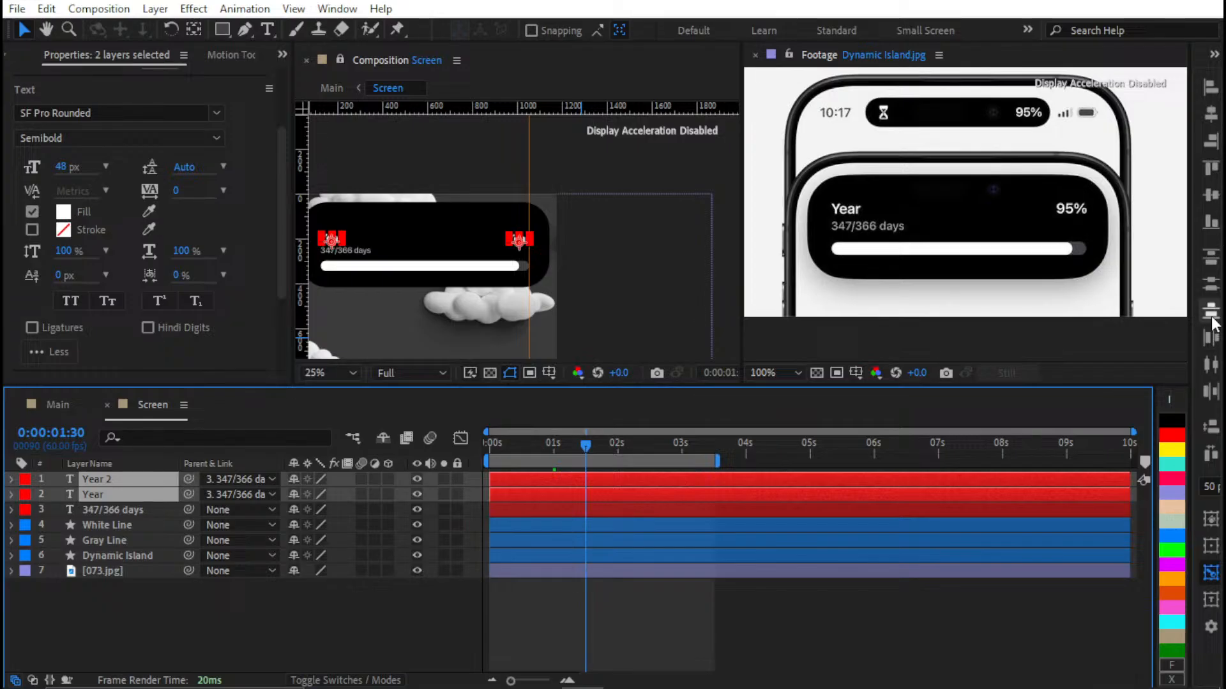
pyautogui.click(1211, 217)
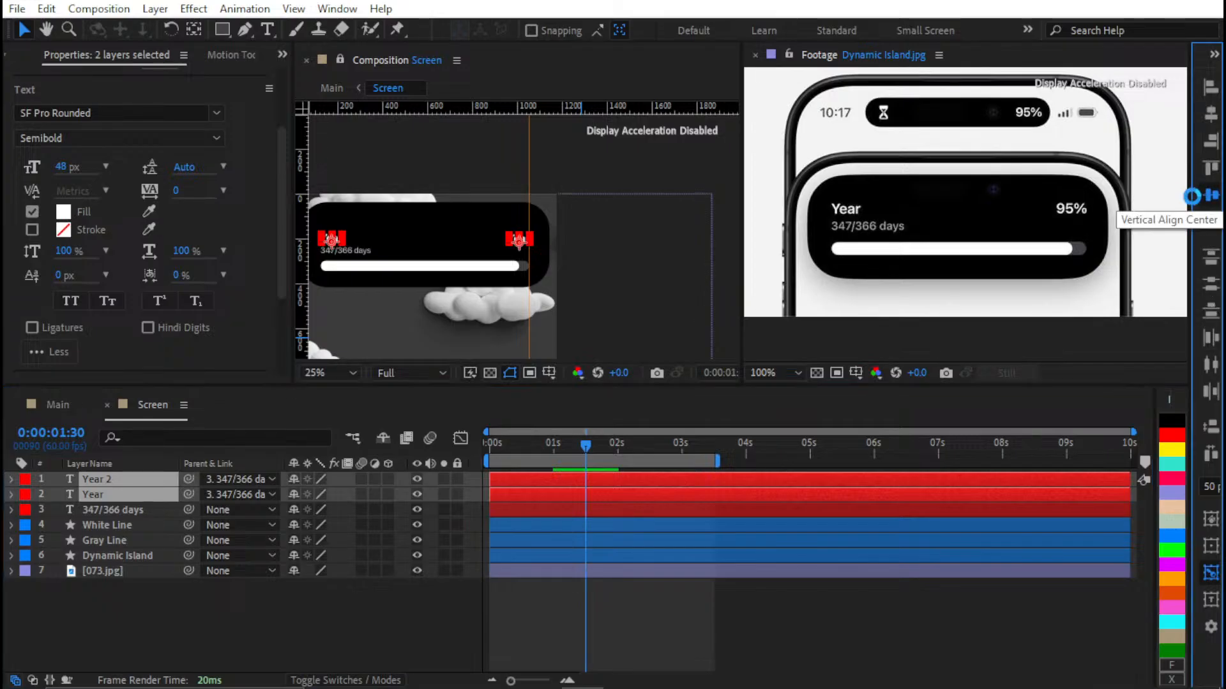
pyautogui.click(655, 603)
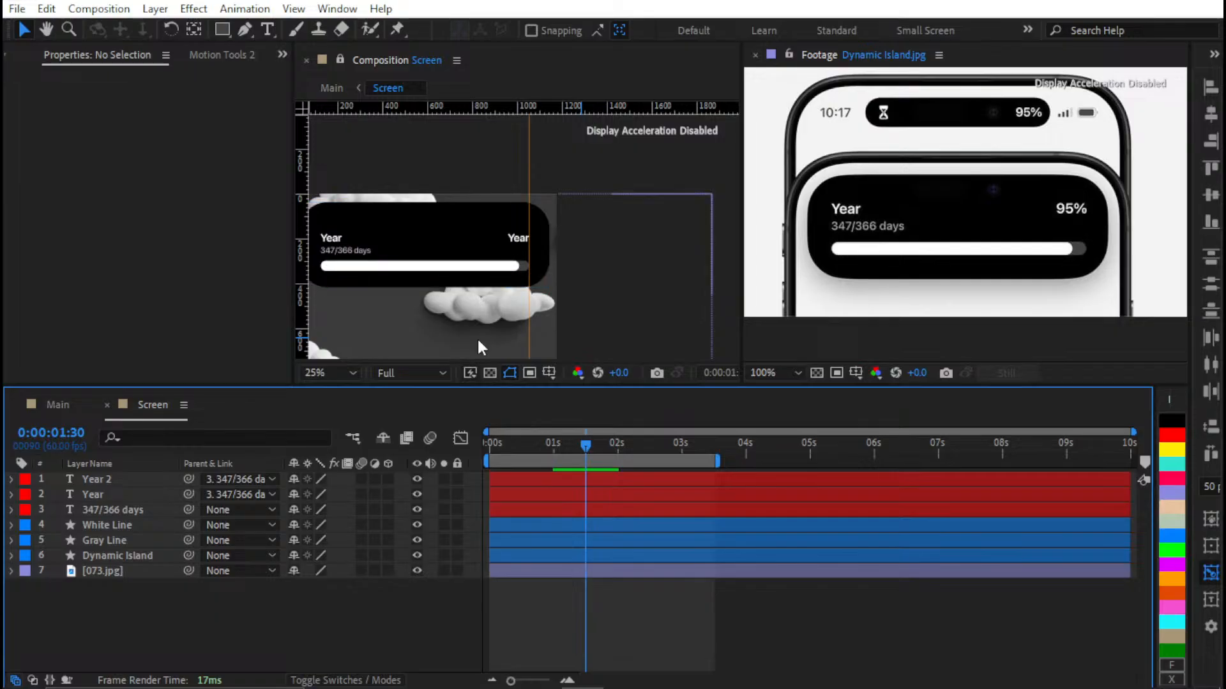
# Switch to OBS to check the stream and audio levels, and return to After Effects
pyautogui.moveTo(582, 678)
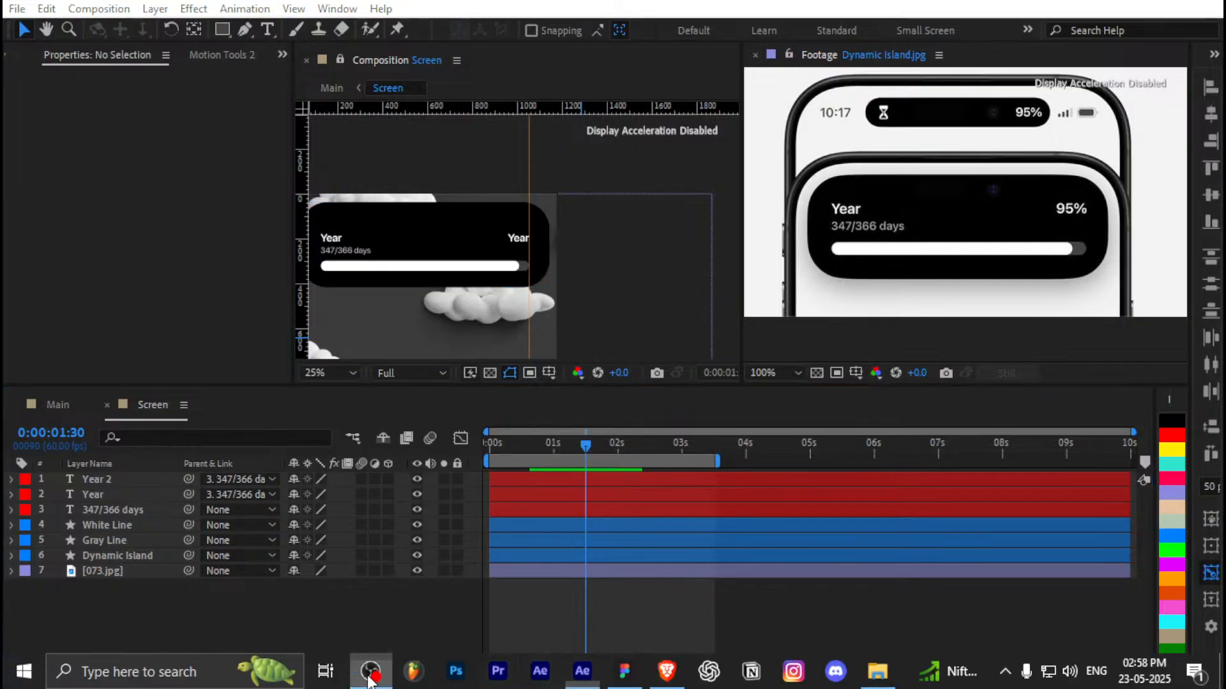
pyautogui.click(370, 671)
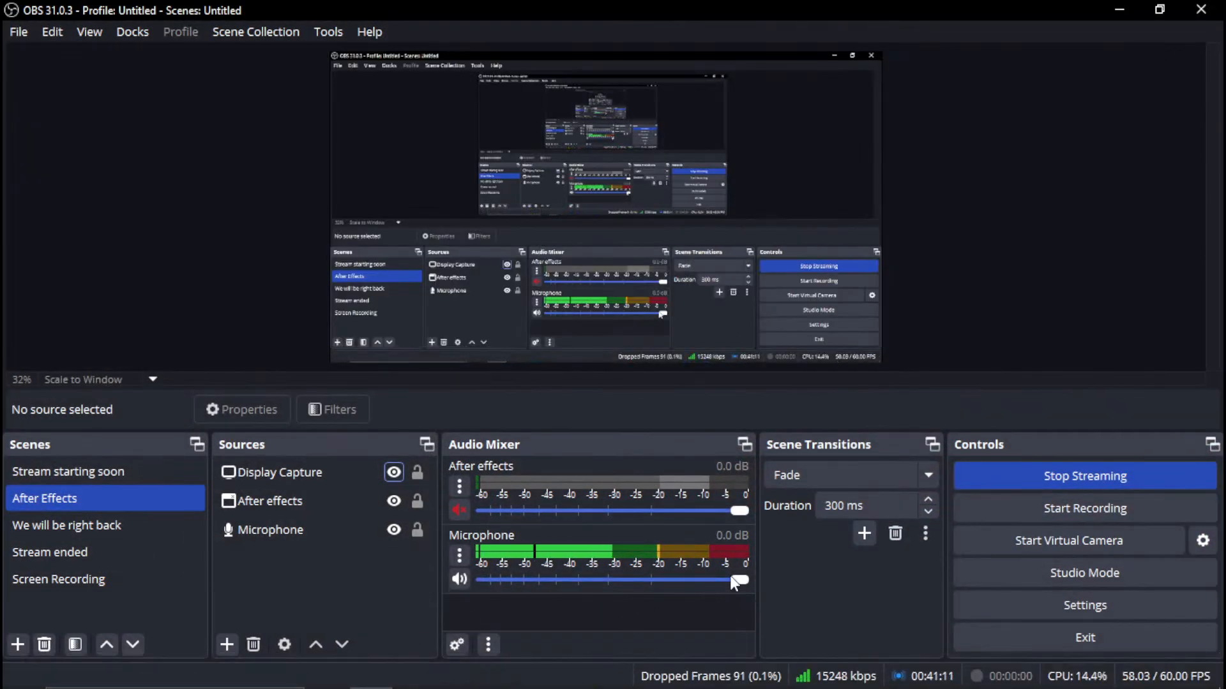
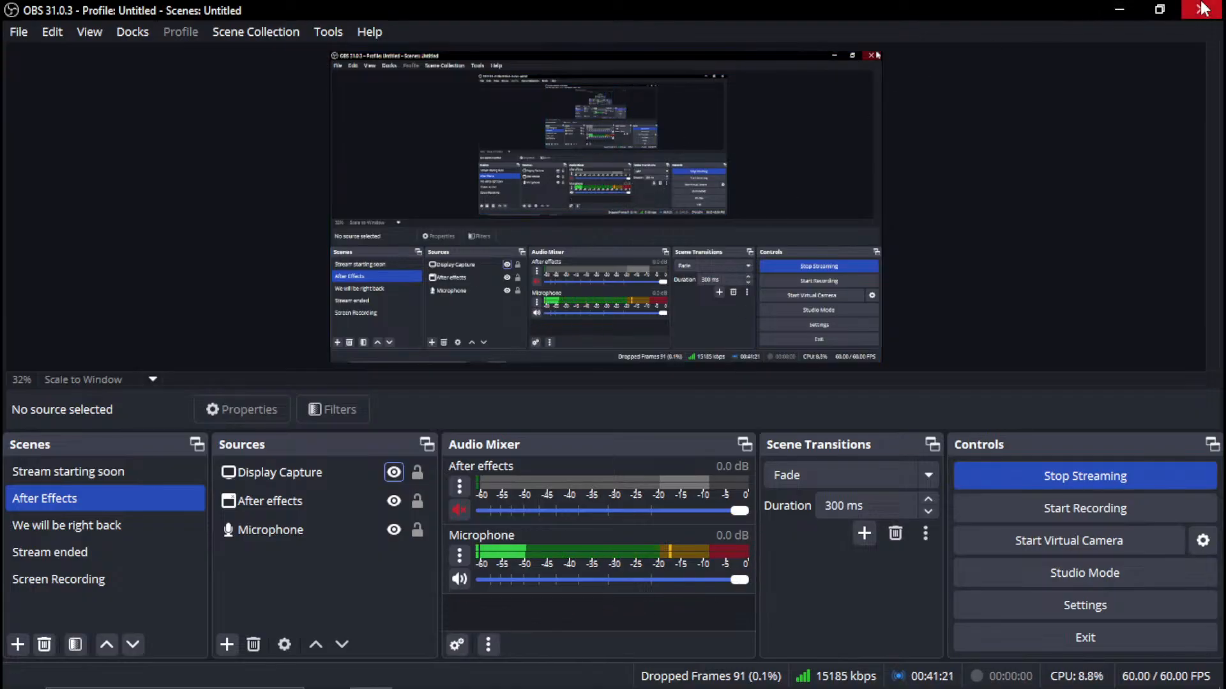
pyautogui.click(1119, 9)
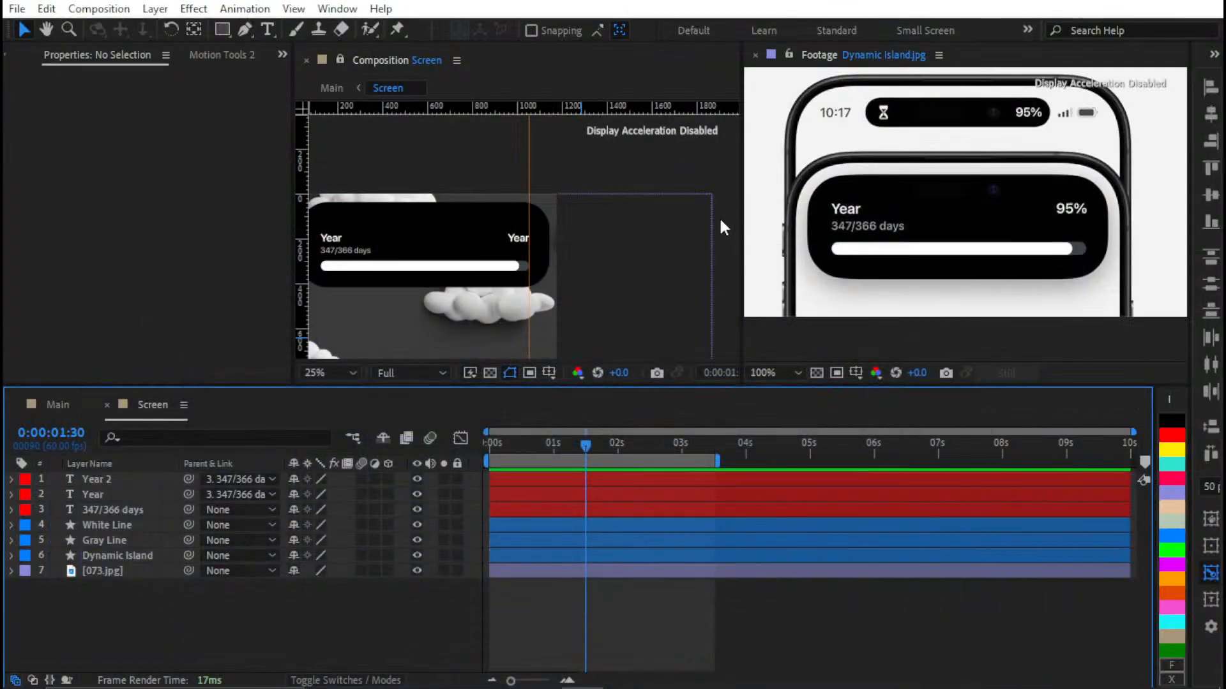
# Open the duplicated Year text above the Gray Line's right end for editing
pyautogui.scroll(4, 625, 226)
pyautogui.hscroll(2, 607, 230)
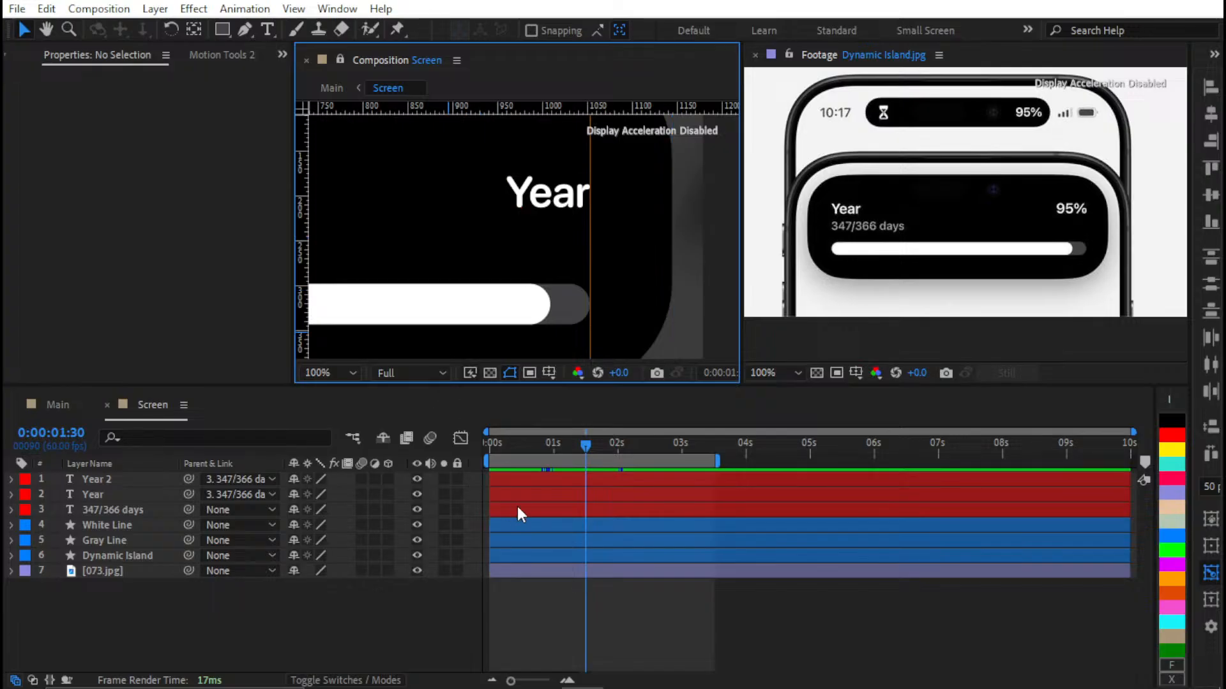
pyautogui.doubleClick(534, 485)
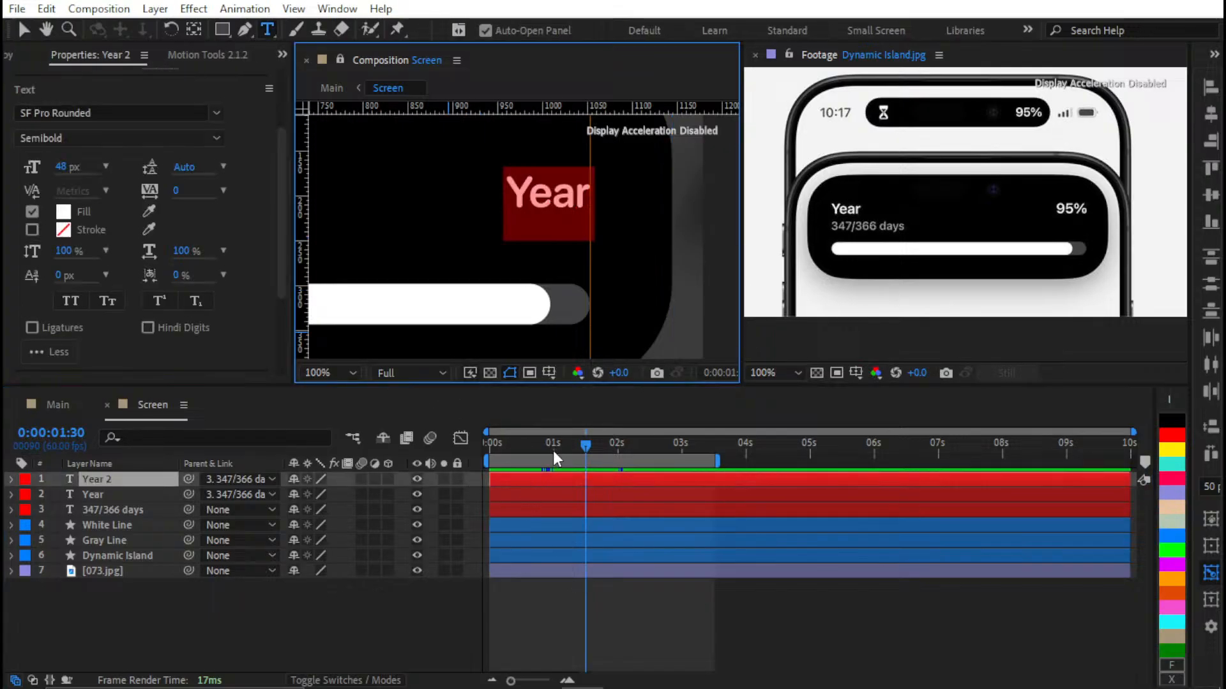
# Replace the text of the duplicated Year layer with 95
pyautogui.write('95')
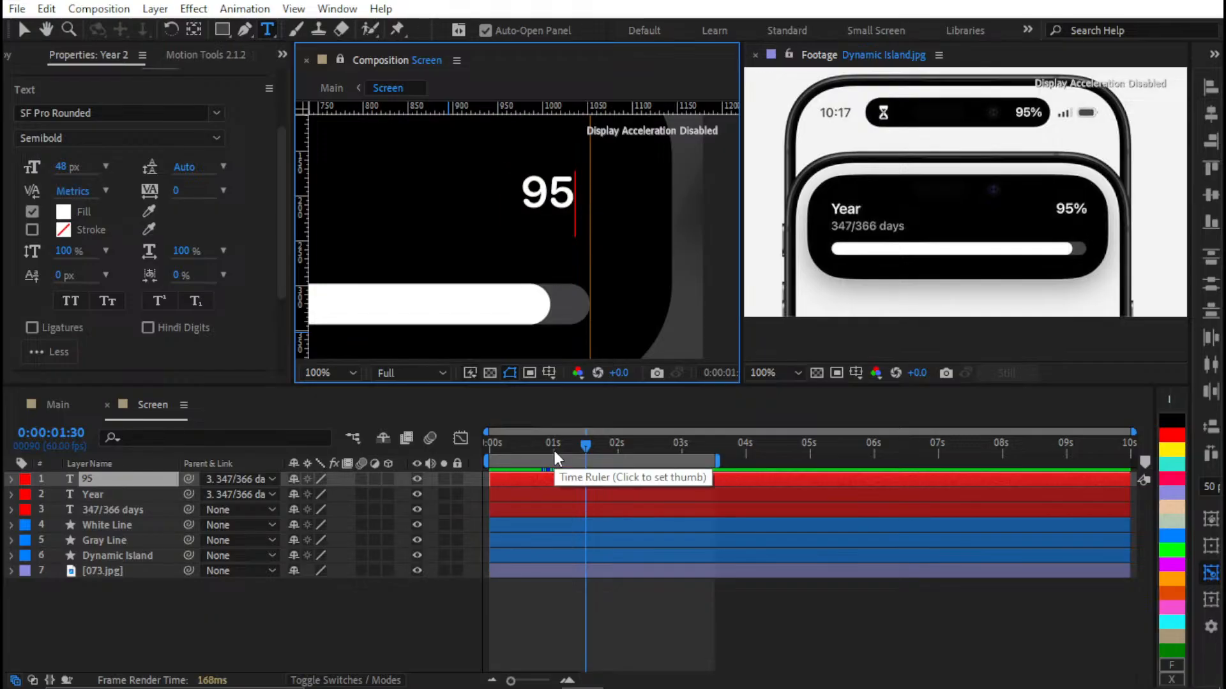
pyautogui.click(519, 626)
pyautogui.click(546, 474)
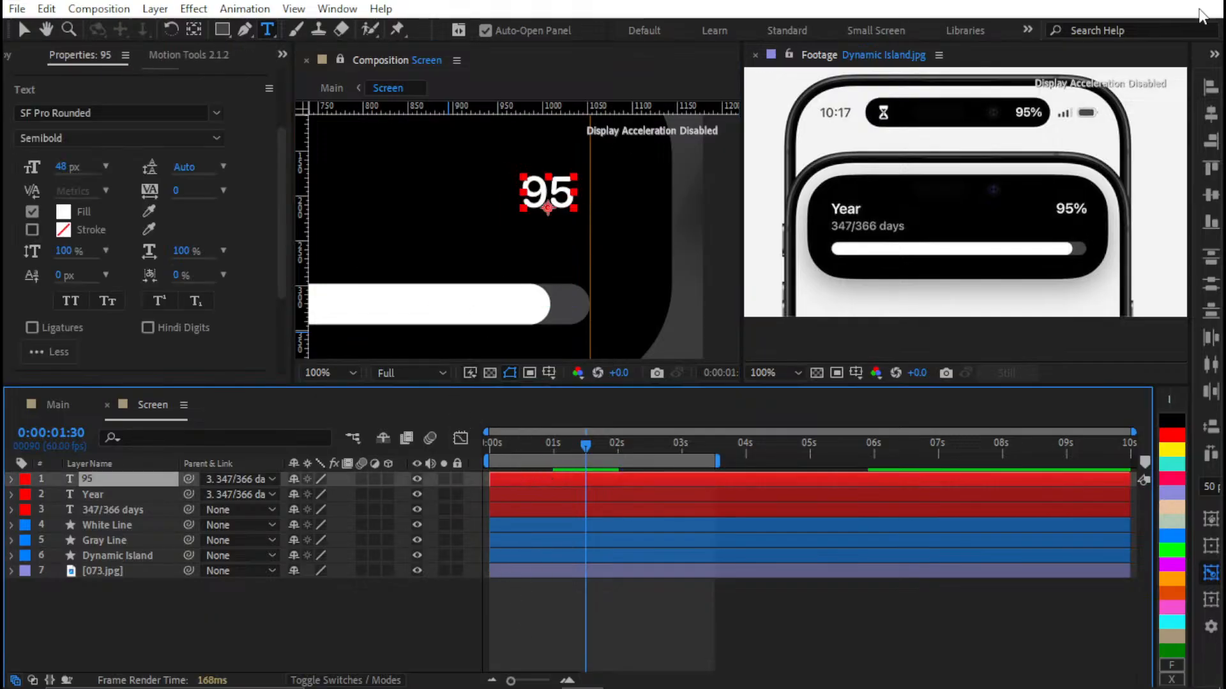
# Convert the 95 text layer into an adjustable number with the Num effect from the Type tools
pyautogui.click(1214, 54)
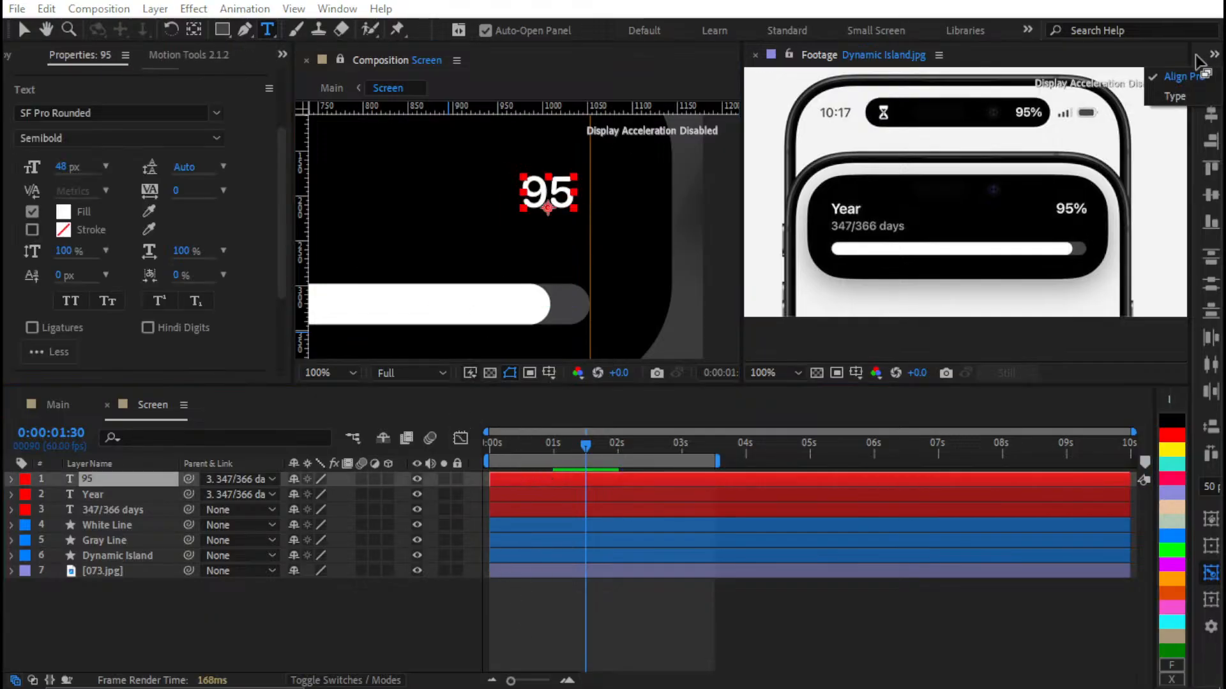
pyautogui.click(1174, 97)
pyautogui.click(843, 478)
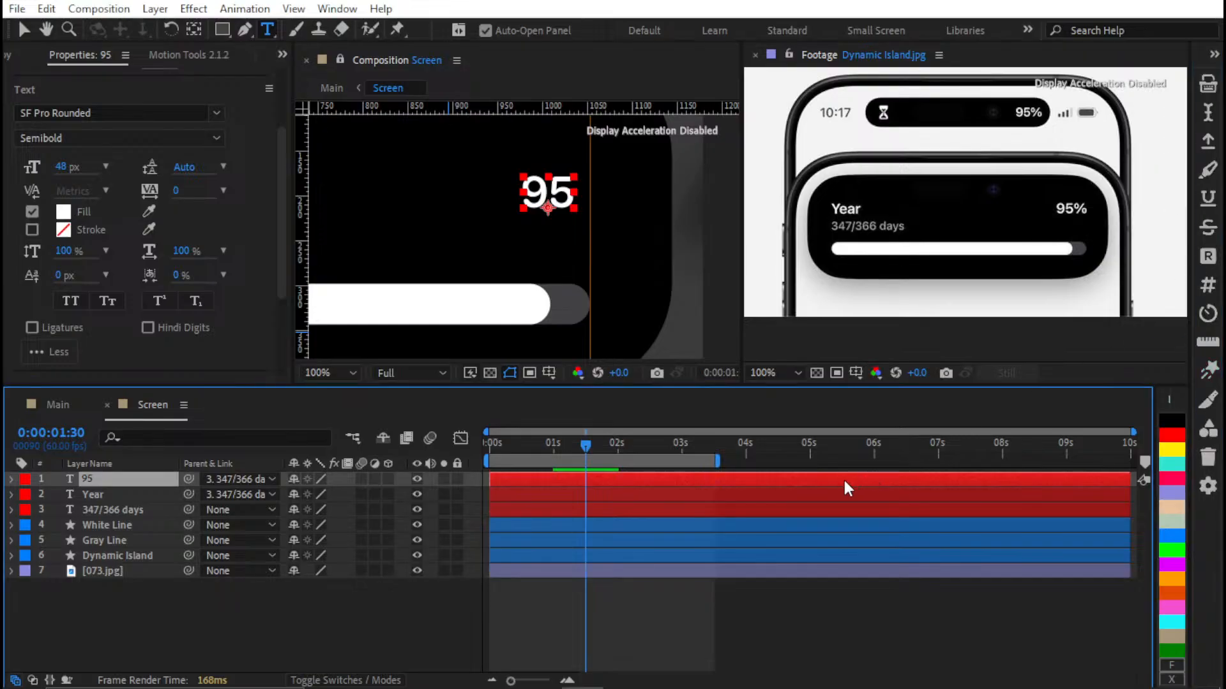
pyautogui.doubleClick(48, 482)
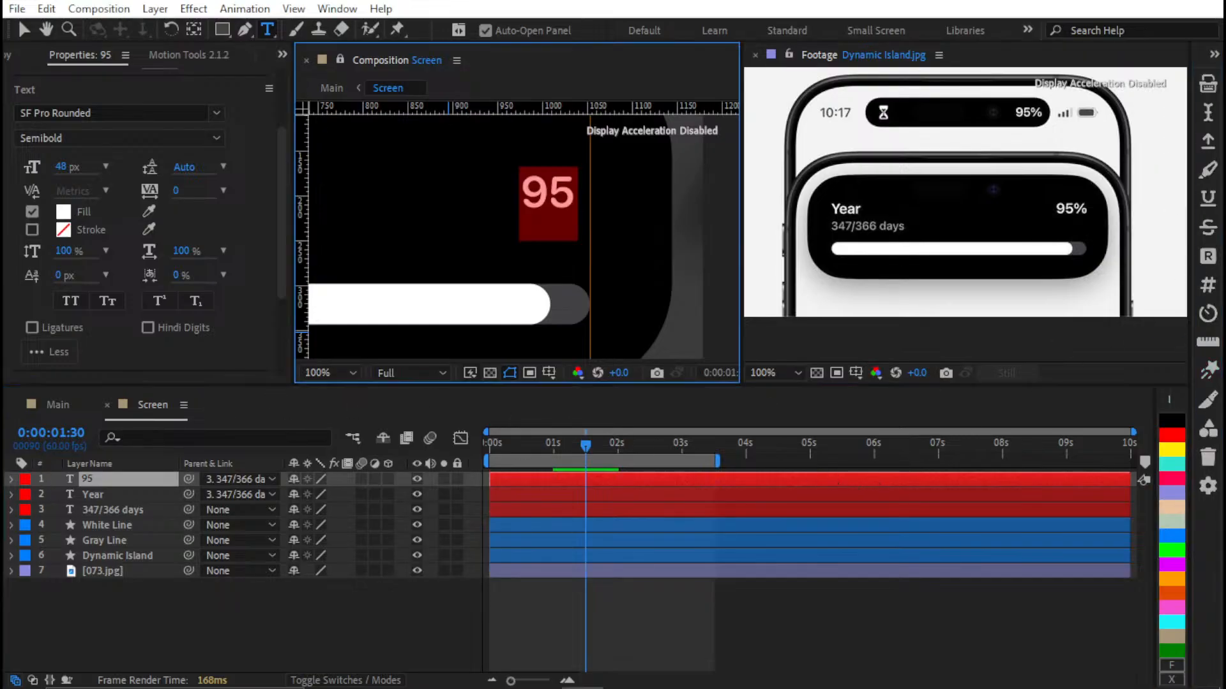
pyautogui.click(1208, 287)
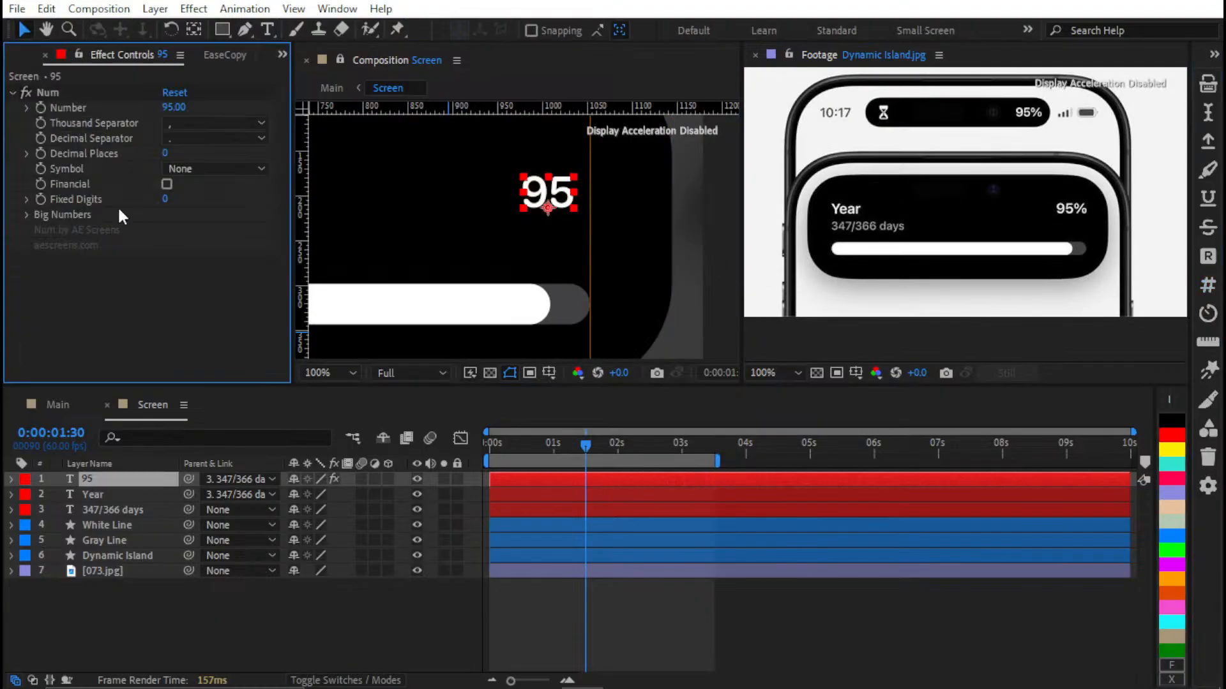
# Set the Num effect's Symbol to %, keeping the comma thousand separator and the point decimal separator
pyautogui.click(199, 138)
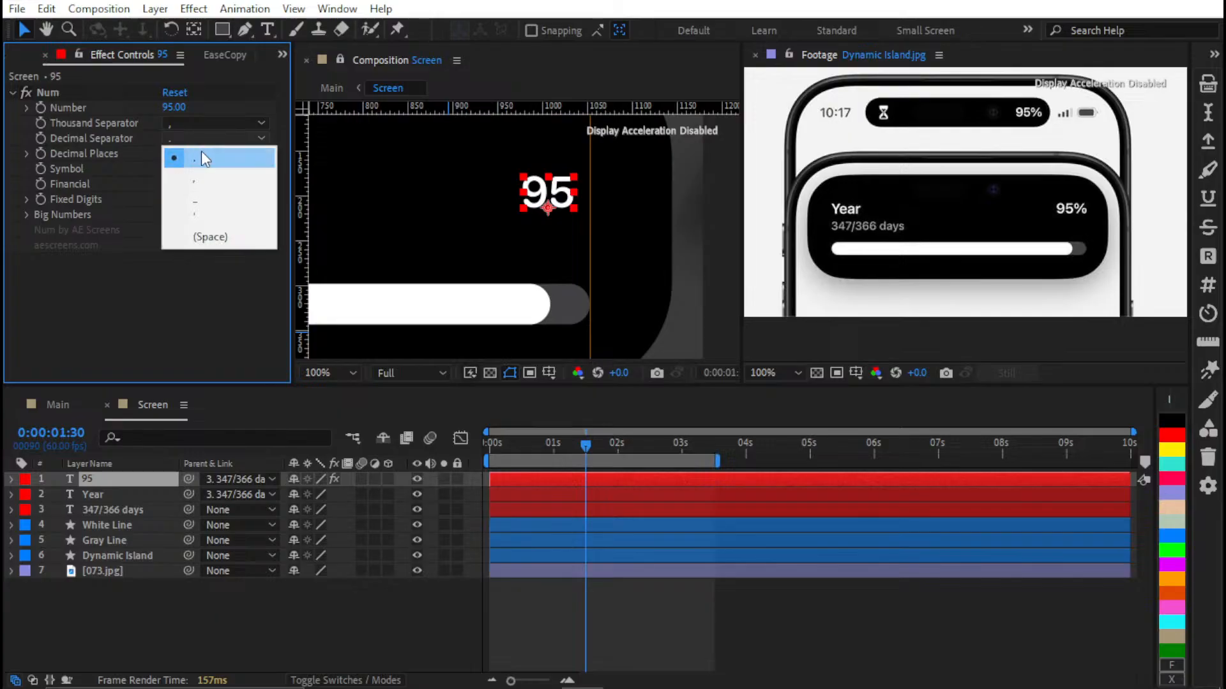
pyautogui.click(214, 123)
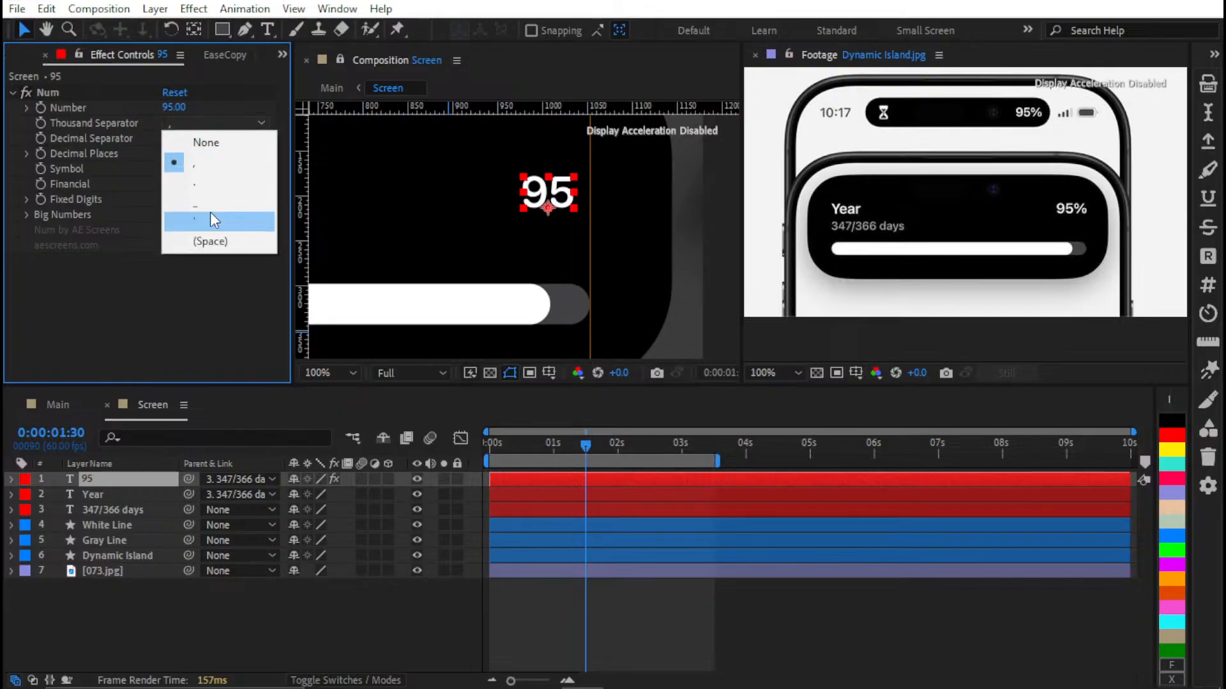
pyautogui.click(207, 256)
pyautogui.click(211, 168)
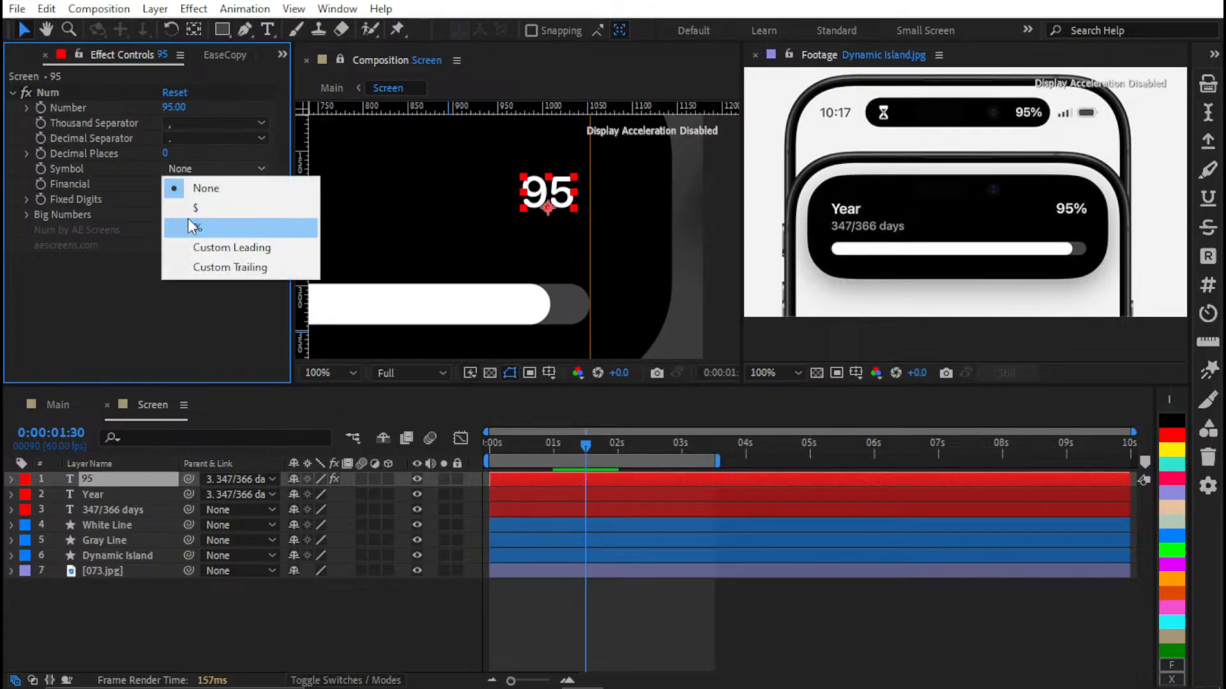
pyautogui.click(188, 226)
pyautogui.click(603, 623)
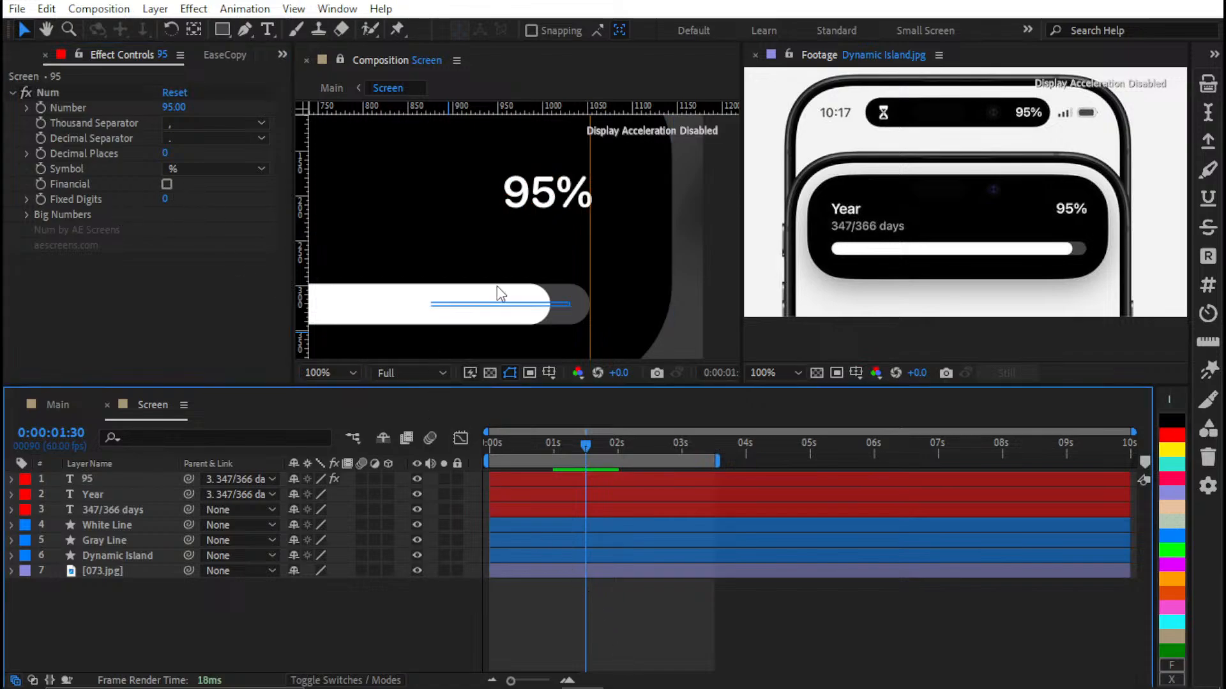
# Shift the percentage text slightly so that its right edge meets the vertical guide
pyautogui.scroll(1, 554, 126)
pyautogui.moveTo(605, 186); pyautogui.dragTo(552, 249)
pyautogui.click(557, 241)
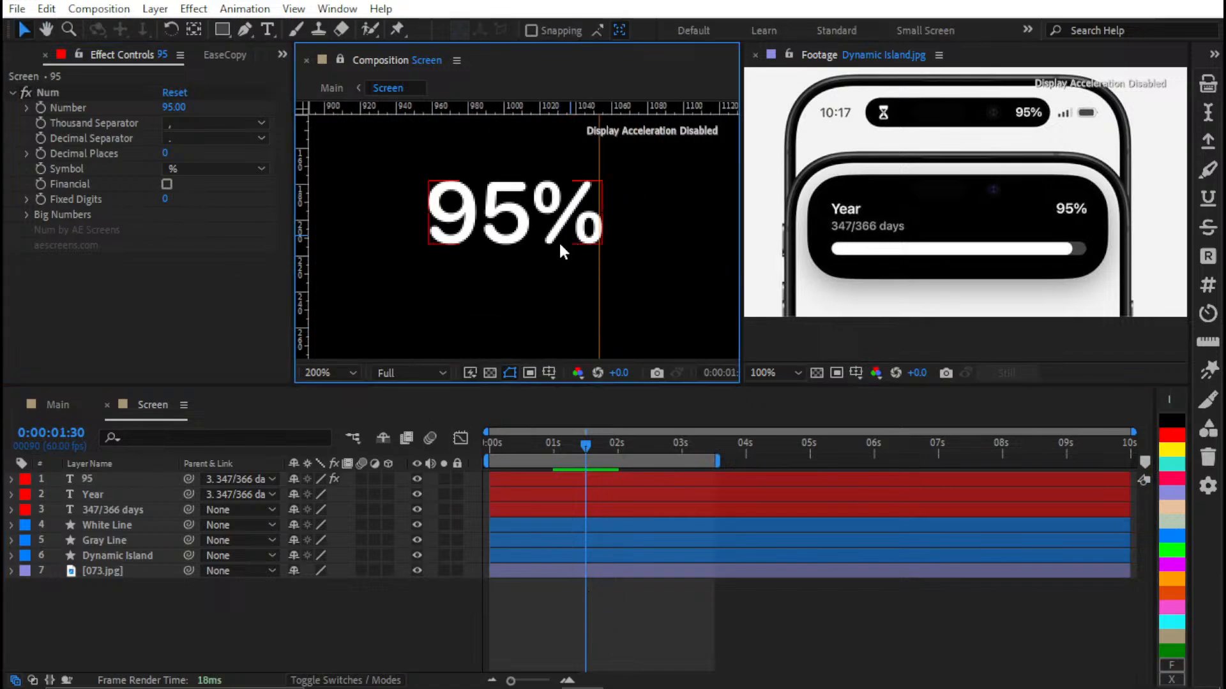
pyautogui.click(538, 480)
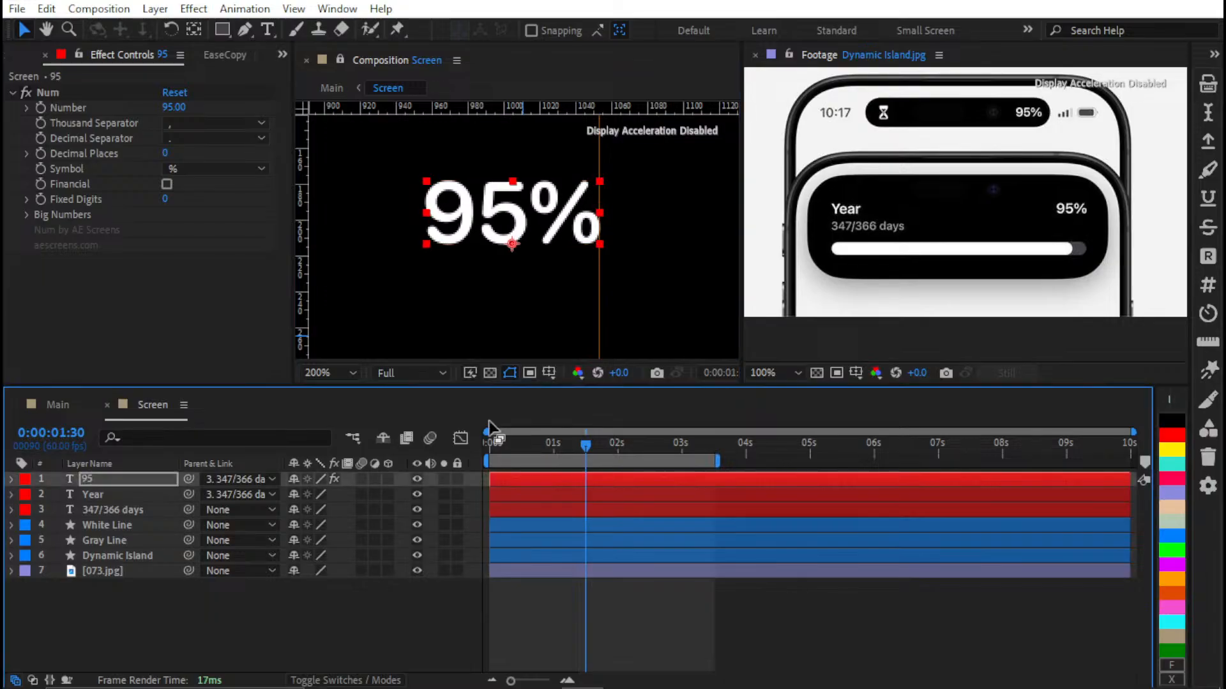
# Test the percentage counter by scrubbing the Num effect's Number value, and restore it to 95
pyautogui.moveTo(174, 109); pyautogui.dragTo(35, 232)
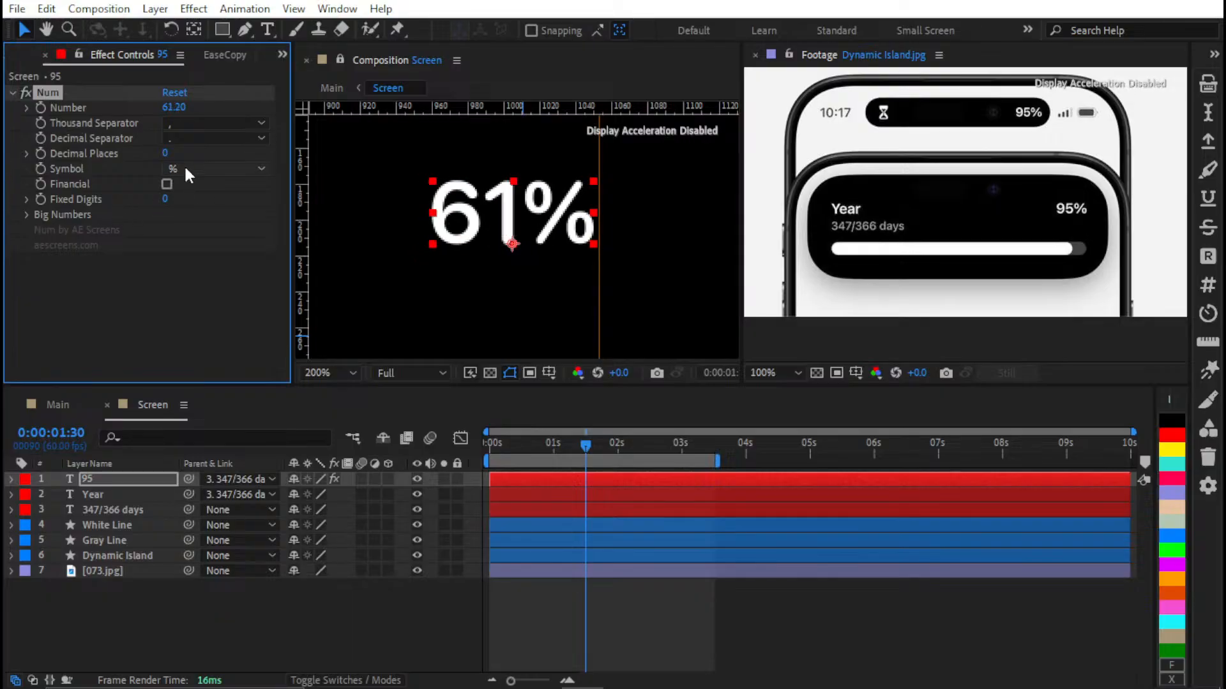
pyautogui.moveTo(49, 139); pyautogui.dragTo(195, 131)
pyautogui.click(174, 107)
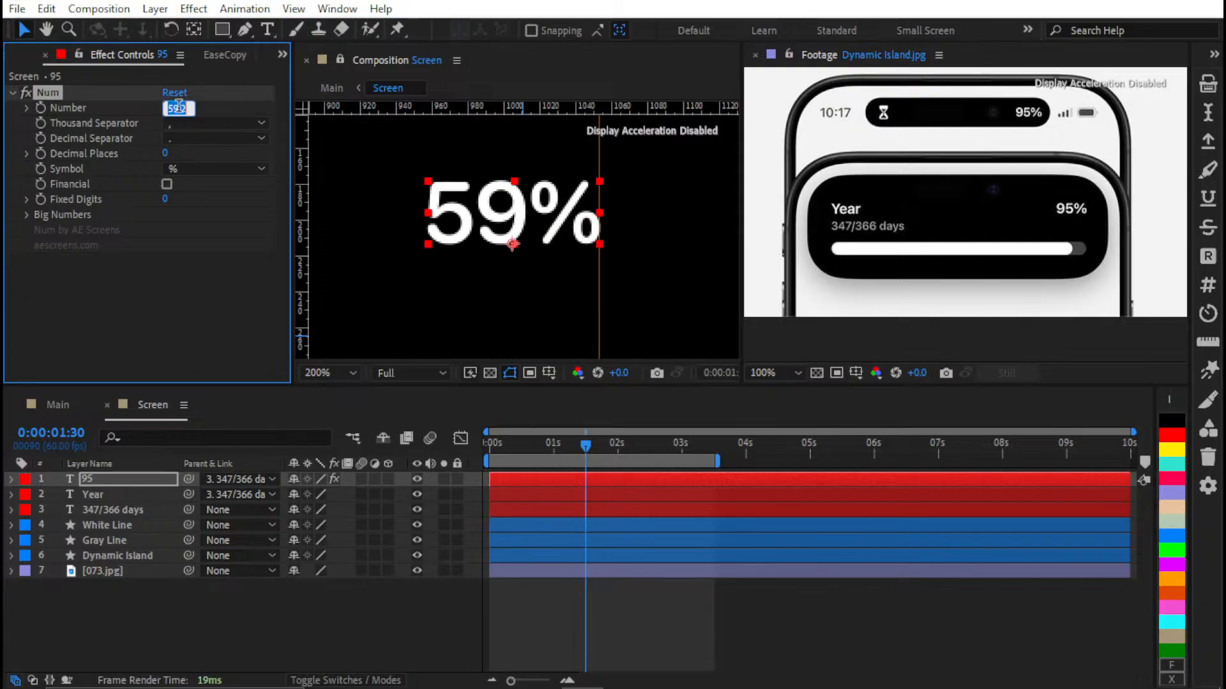
pyautogui.write('95')
pyautogui.press('Return')
# Hide the rulers and examine the expanded Dynamic Island's texts and progress bar up close in the Screen composition
pyautogui.hotkey('shift', '/')
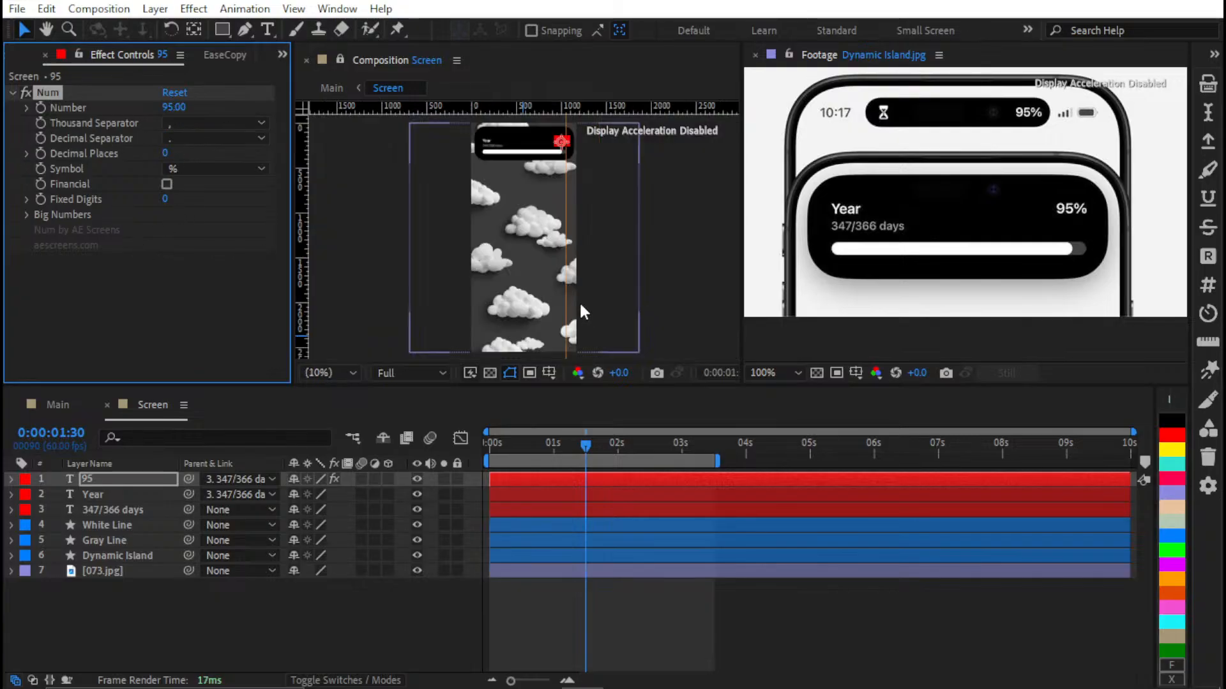
pyautogui.click(722, 623)
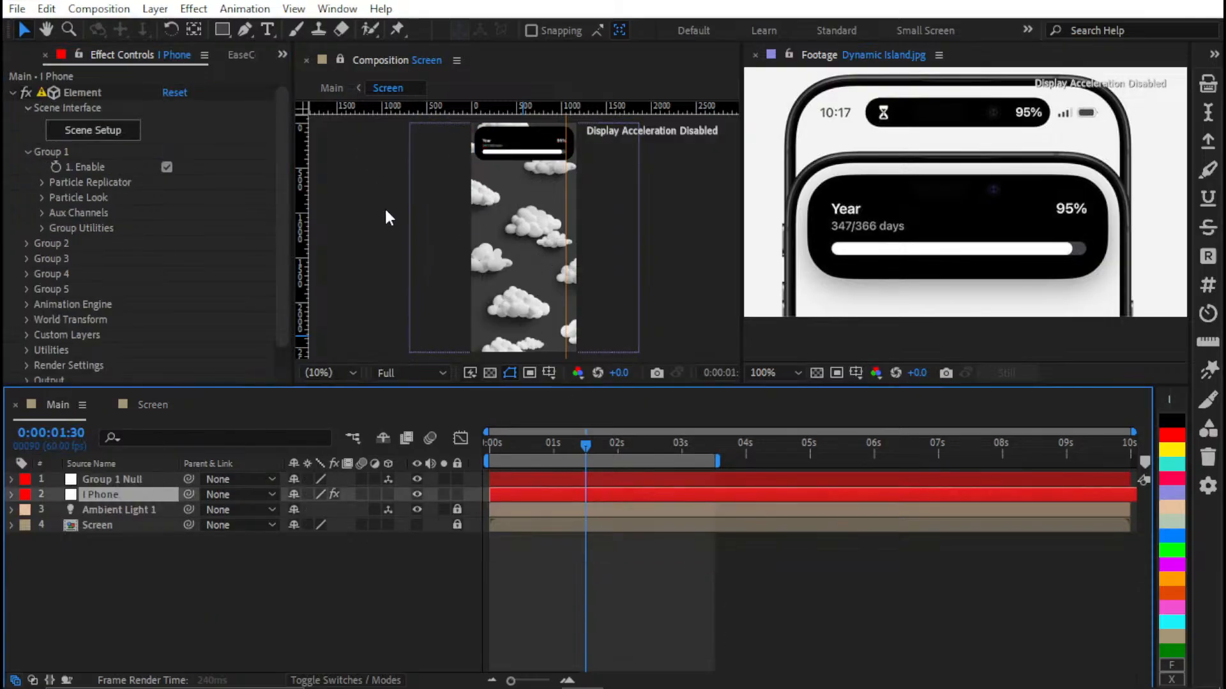
pyautogui.click(386, 206)
pyautogui.hotkey('ctrl', 'r')
pyautogui.scroll(4, 563, 136)
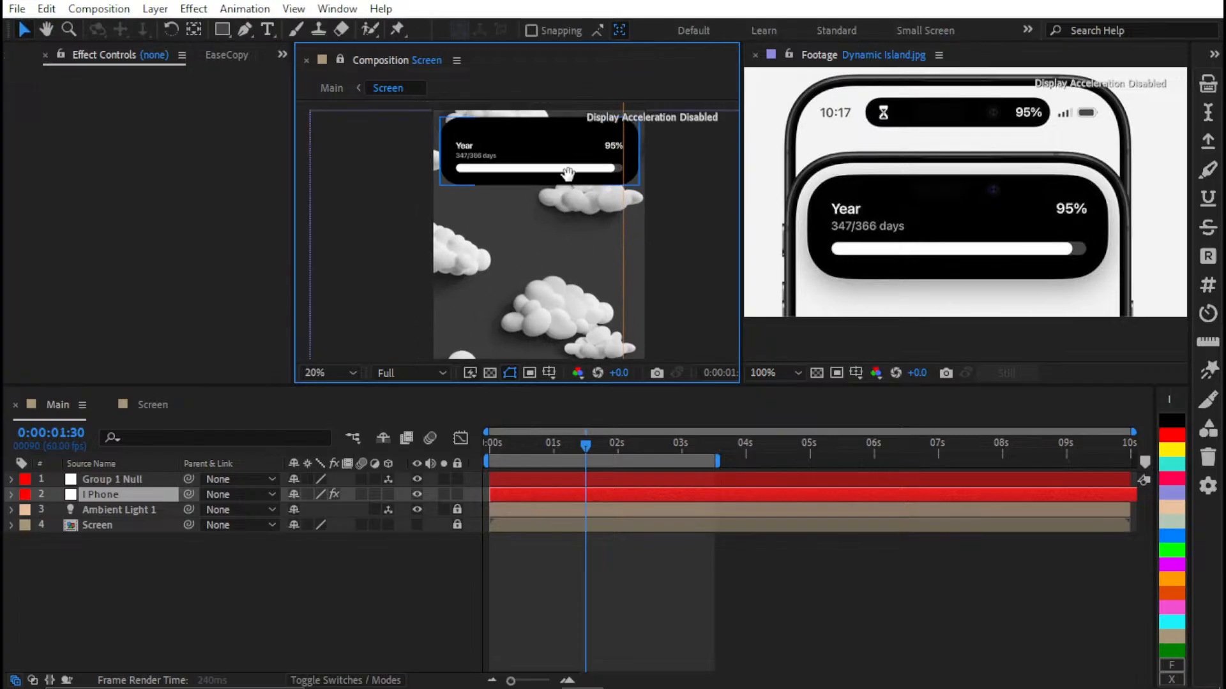
pyautogui.moveTo(590, 259); pyautogui.dragTo(541, 219)
pyautogui.scroll(2, 518, 158)
pyautogui.scroll(-1, 519, 157)
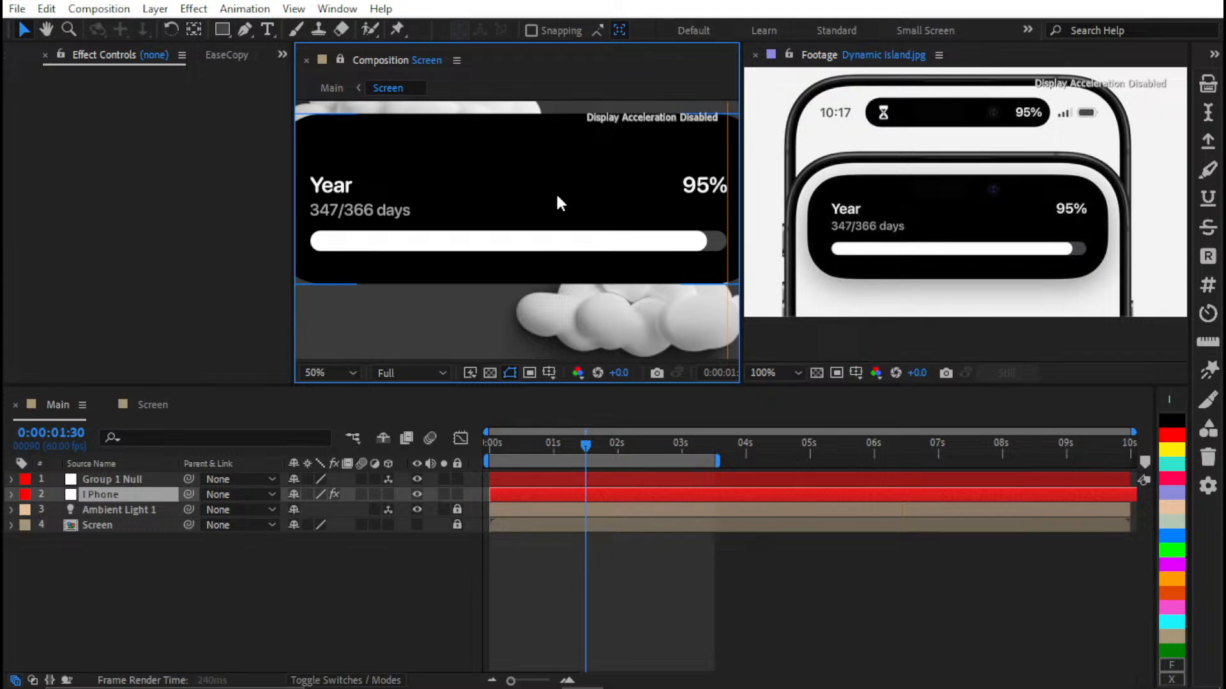
pyautogui.scroll(-2, 542, 241)
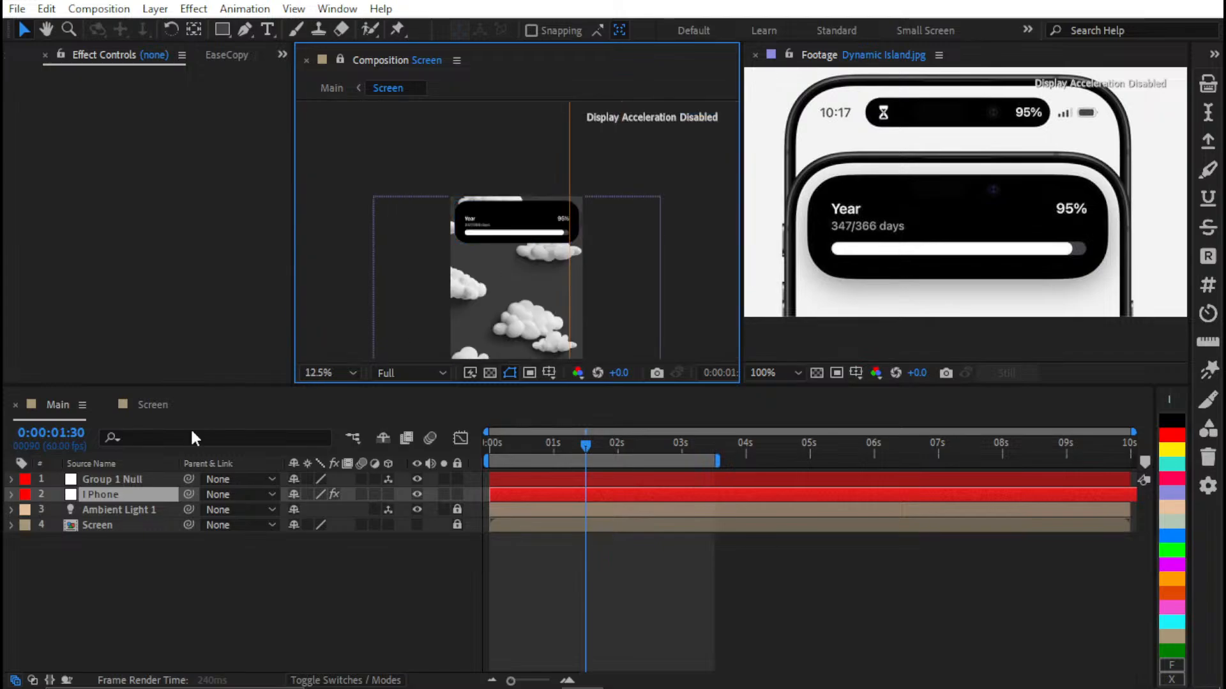
pyautogui.click(459, 585)
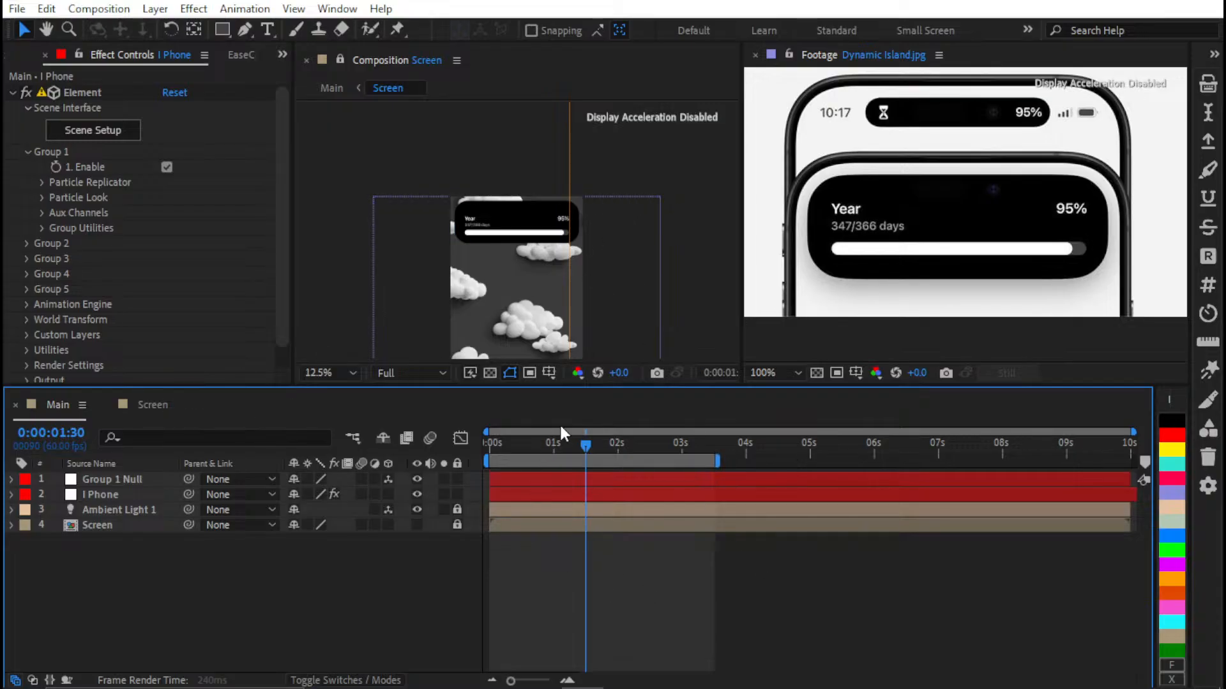
# Compare the Screen composition at the first frame and at 0:00:01:07 to check how the texts sit on the island
pyautogui.press('Home')
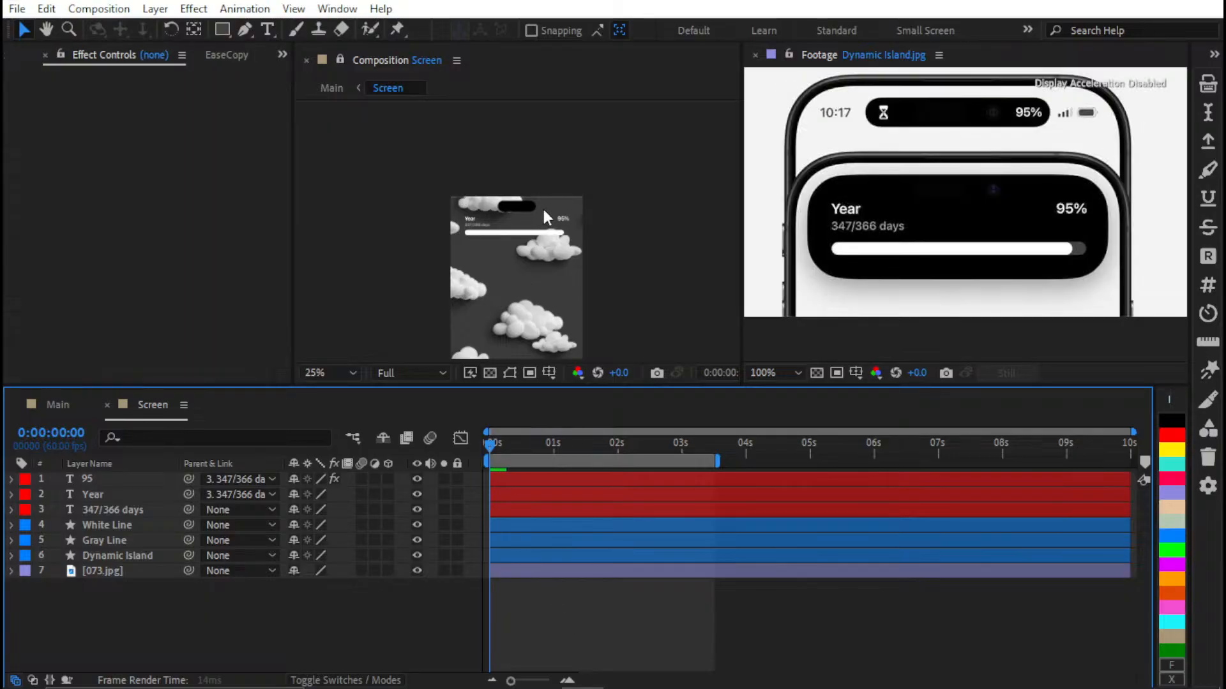
pyautogui.scroll(2, 543, 210)
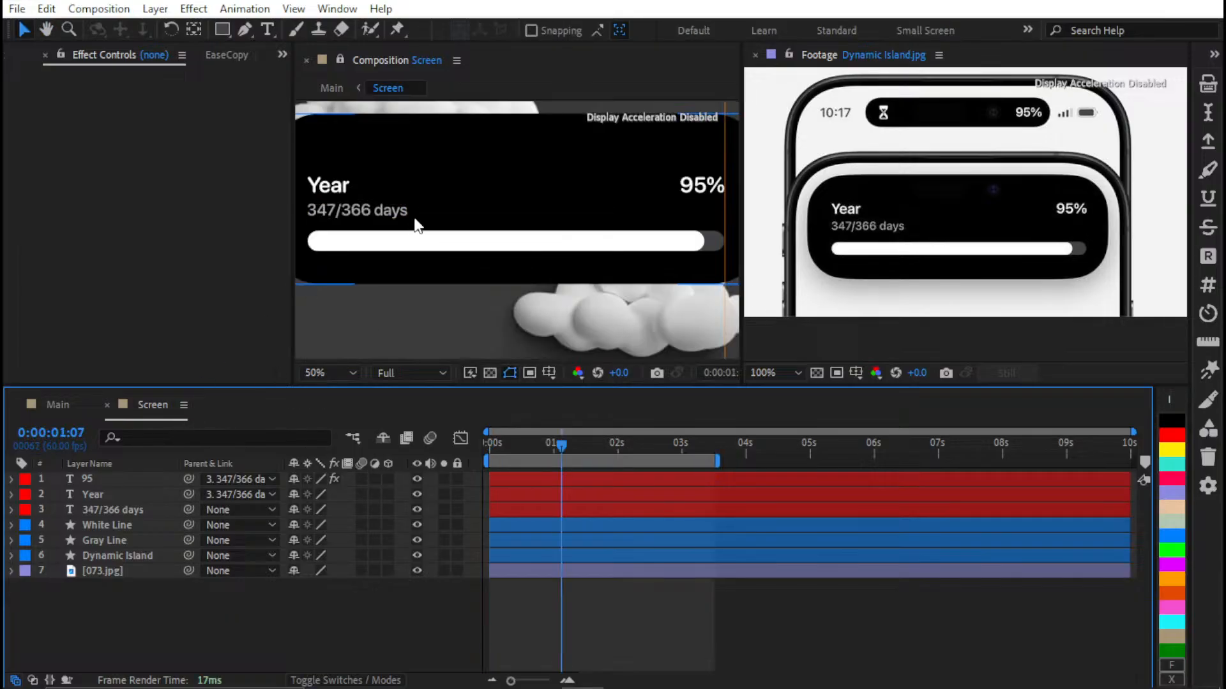
pyautogui.scroll(-2, 416, 225)
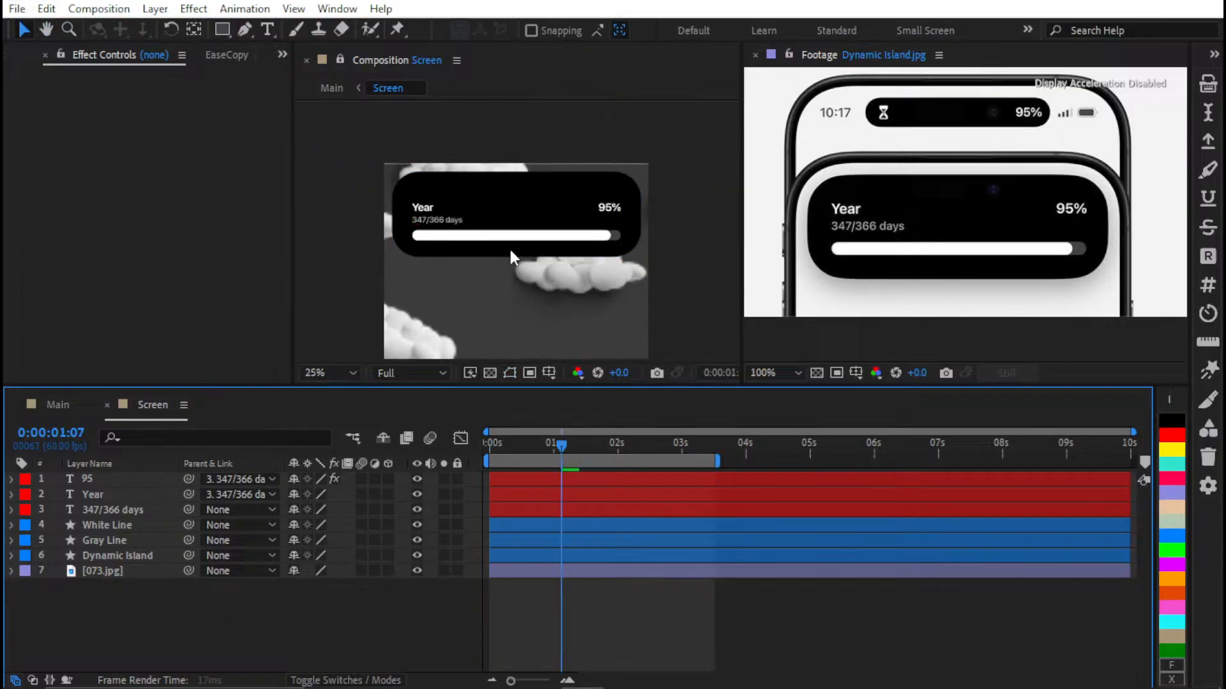
# Reveal the keyframed properties of the Screen composition's layers and set the current time to 0:00:00:00
pyautogui.press('u')
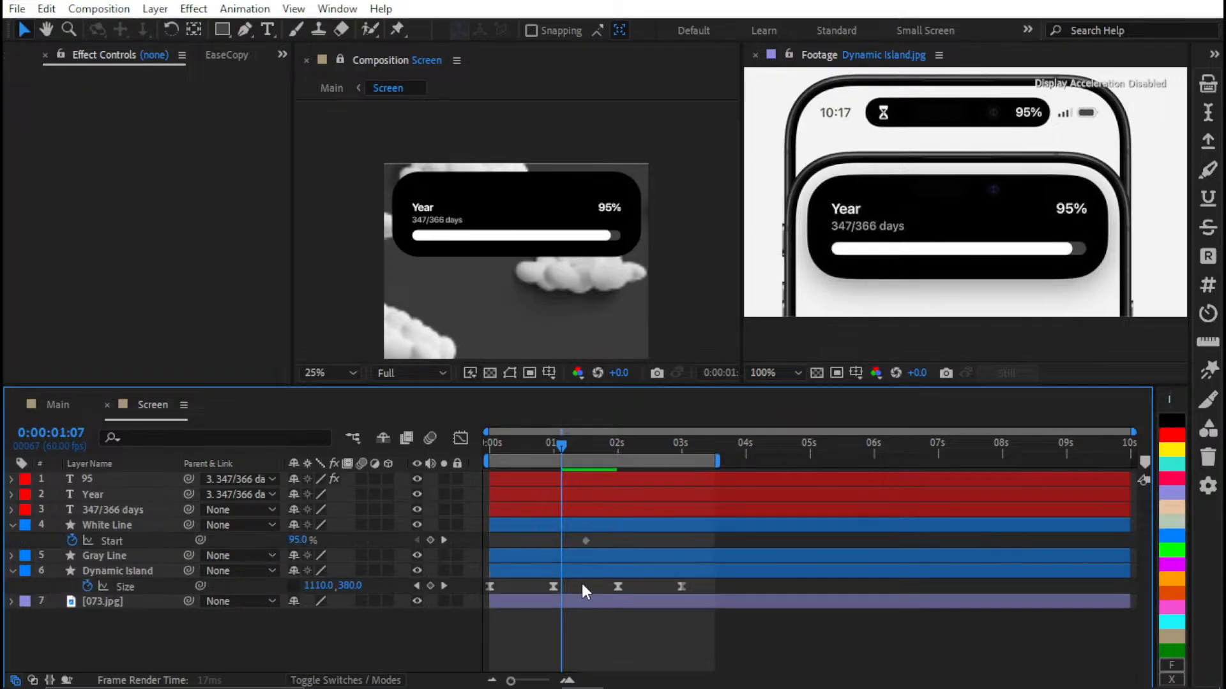
pyautogui.press('j')
pyautogui.click(605, 553)
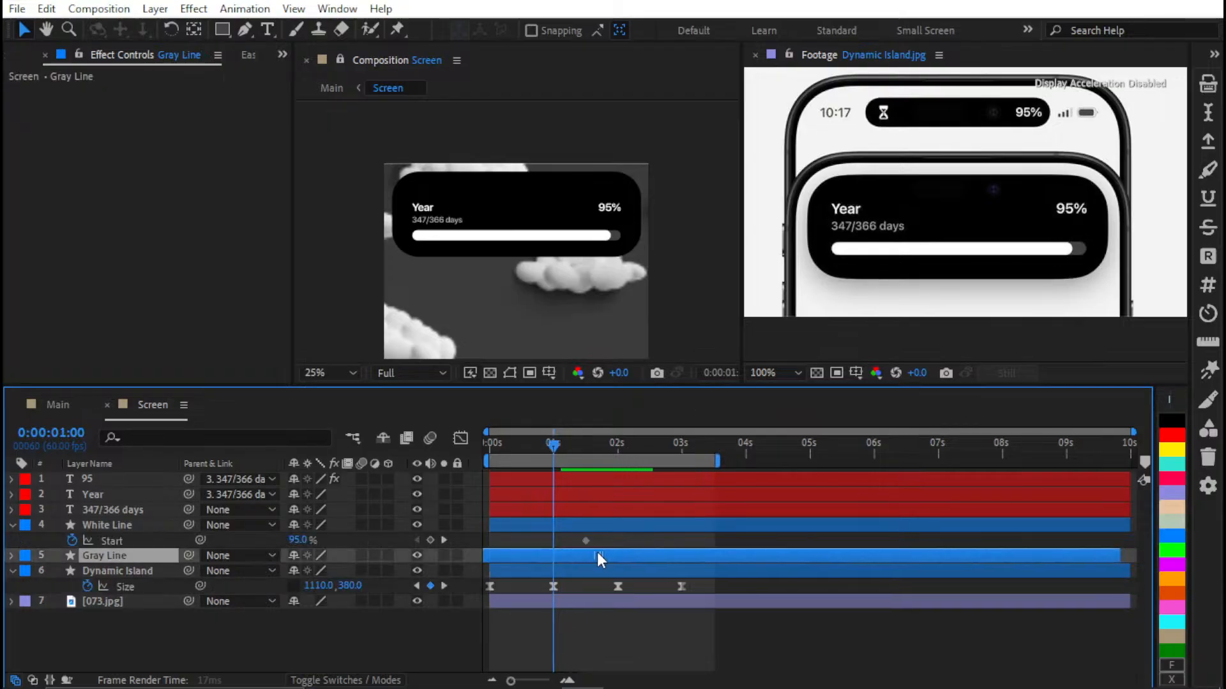
pyautogui.click(615, 540)
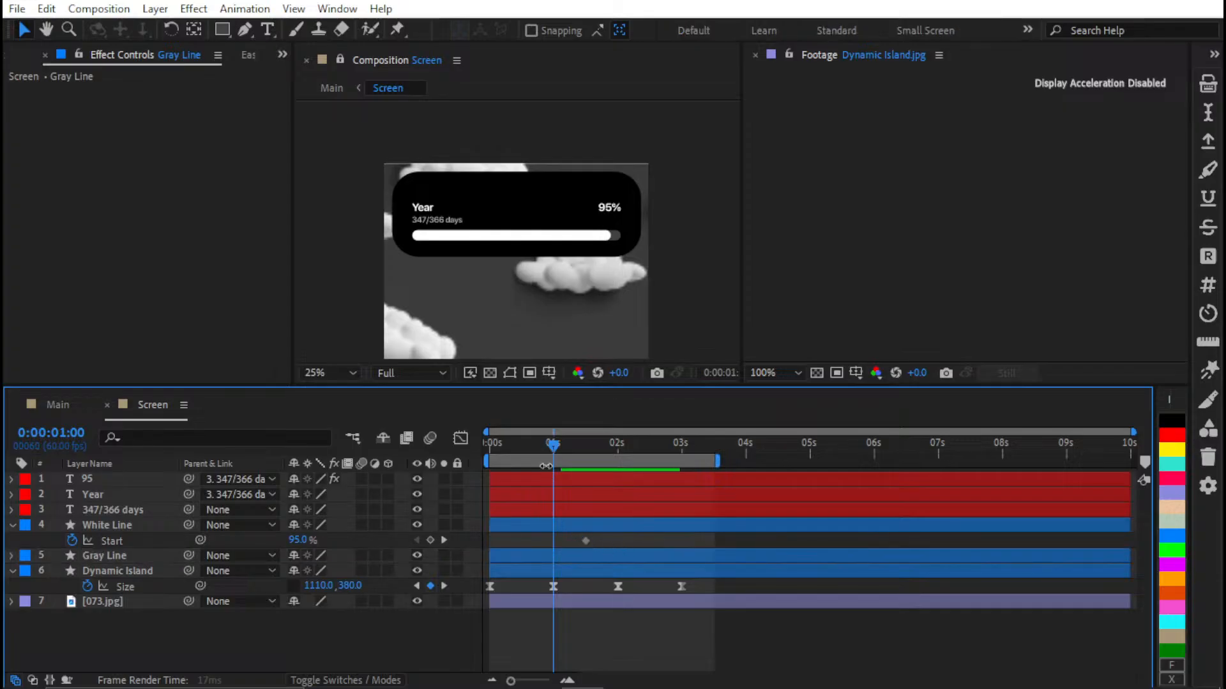
pyautogui.moveTo(554, 443); pyautogui.dragTo(481, 490)
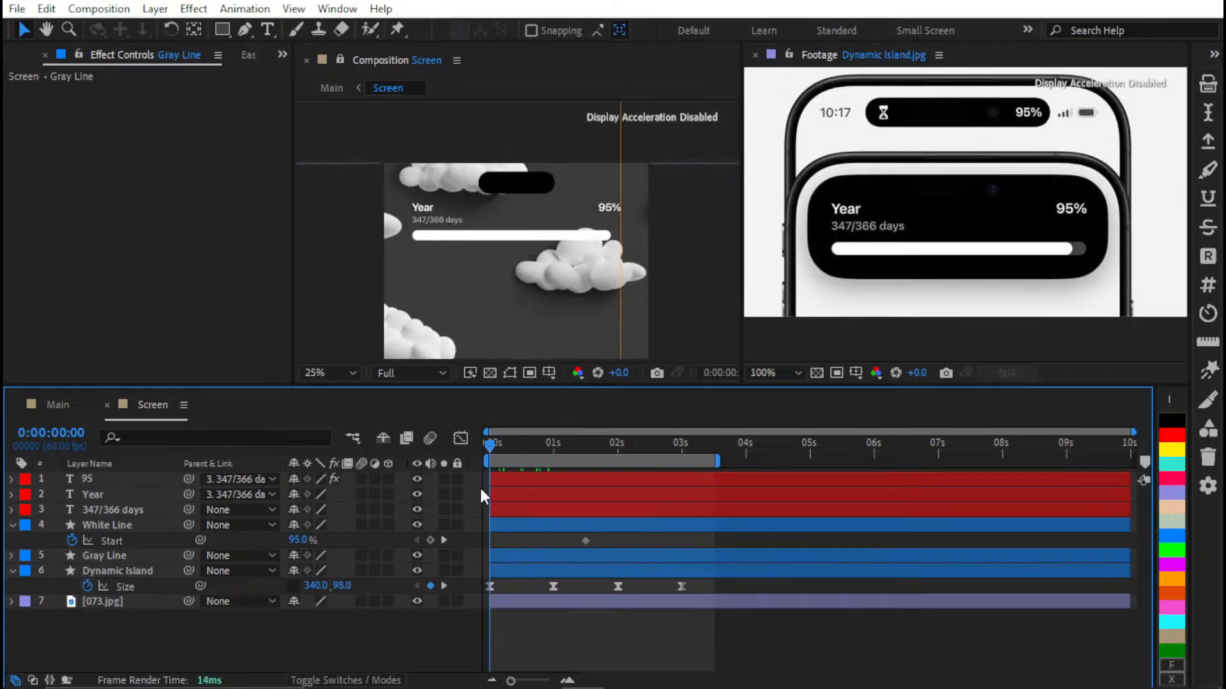
pyautogui.click(508, 553)
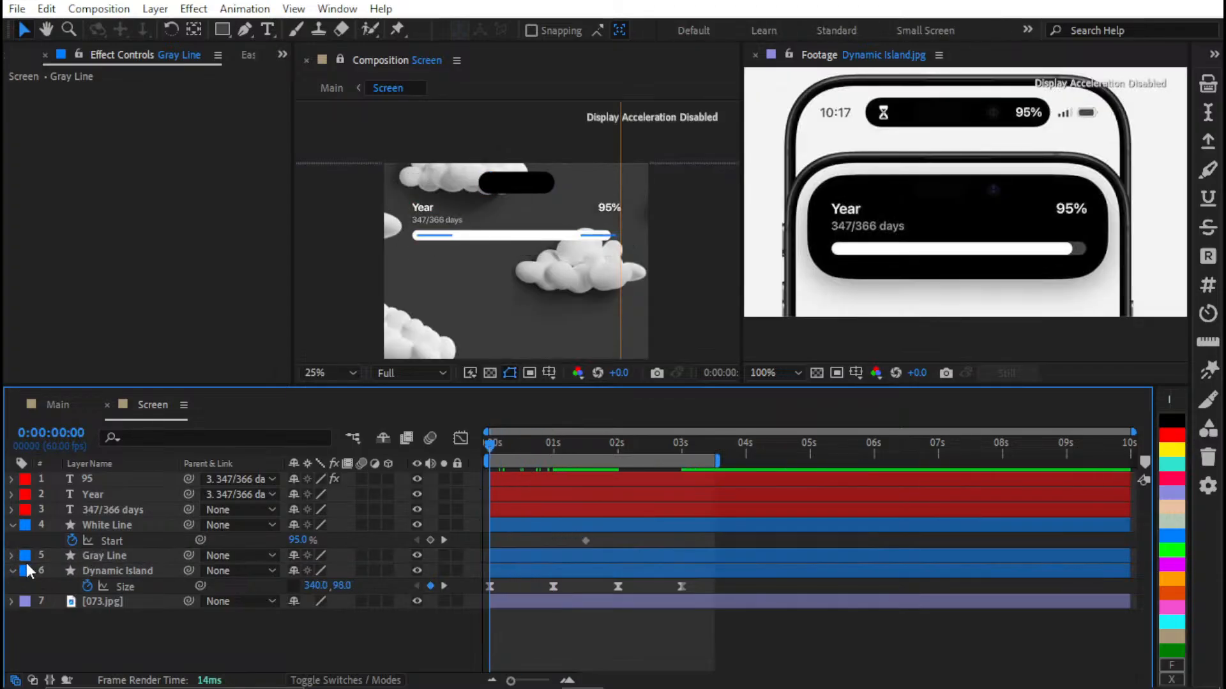
# Add a Trim Paths operator to the Gray Line shape layer
pyautogui.click(12, 556)
pyautogui.click(129, 557)
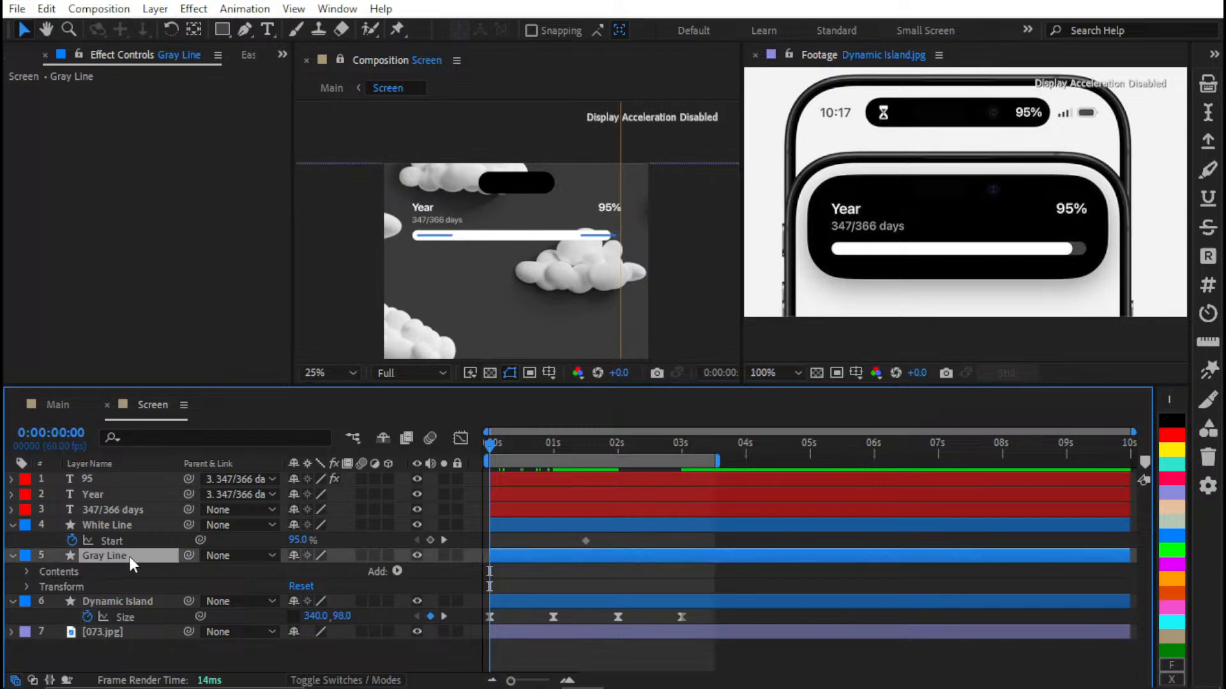
pyautogui.click(396, 571)
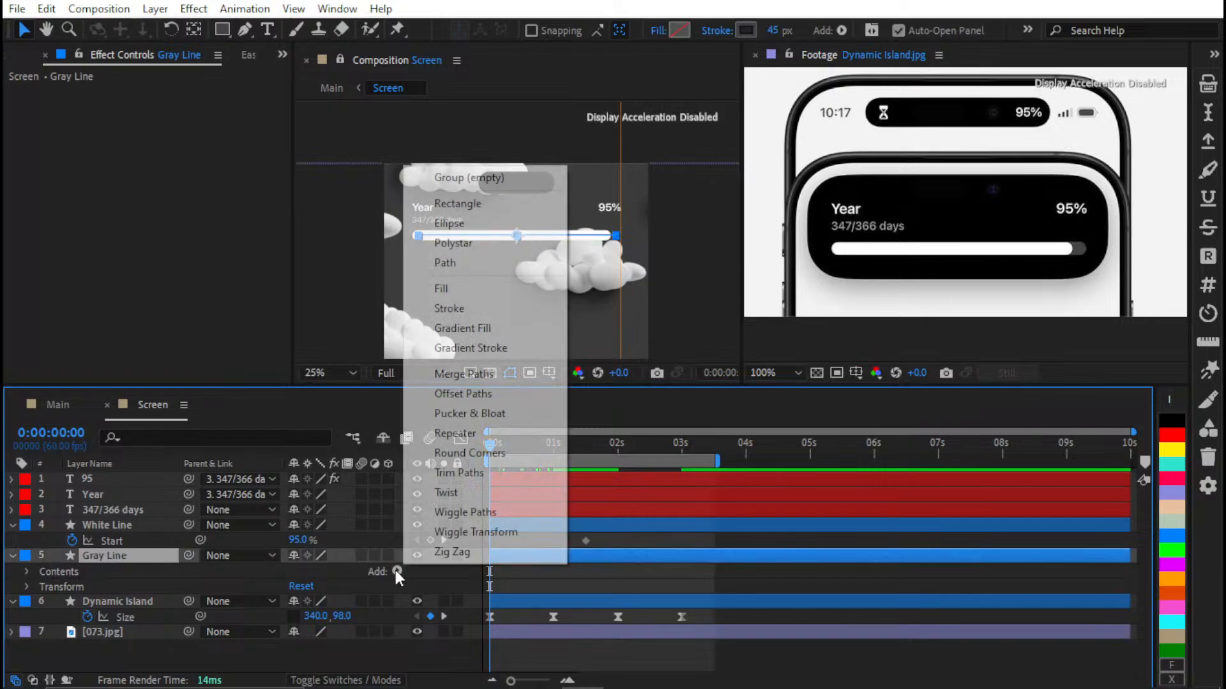
pyautogui.click(443, 477)
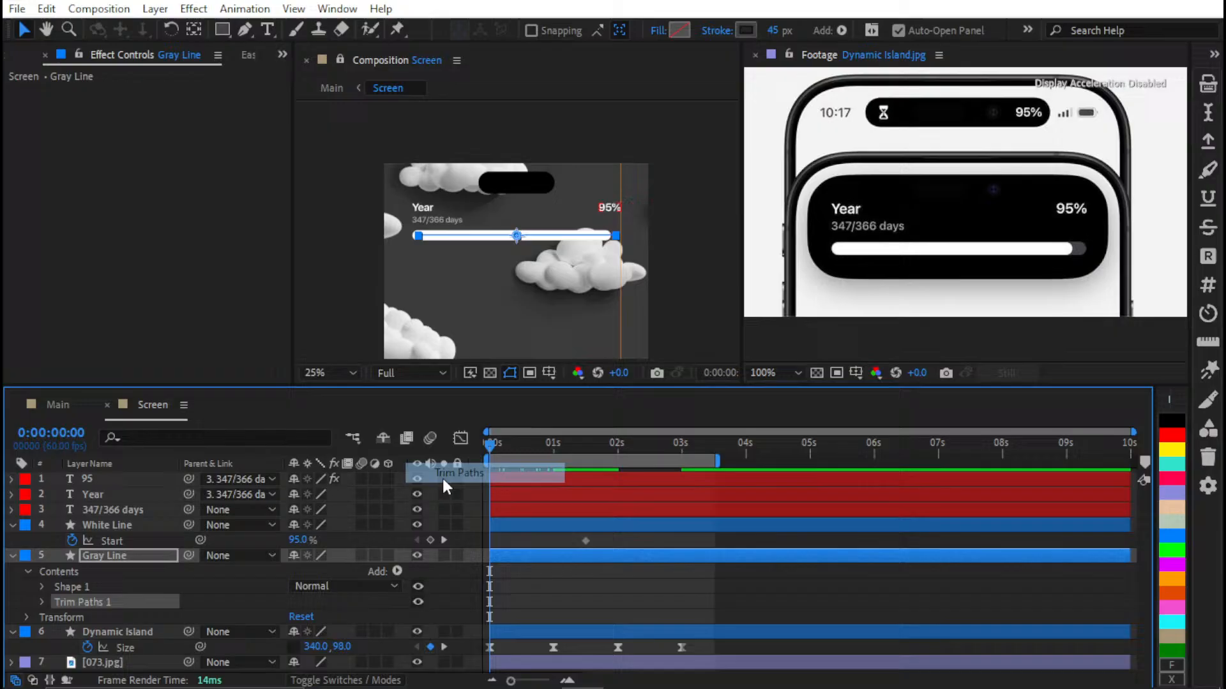
# Set the Gray Line's Trim Paths End to 0% and create a 0% Start keyframe at 0:00:00:00
pyautogui.click(42, 601)
pyautogui.click(42, 601)
pyautogui.click(42, 601)
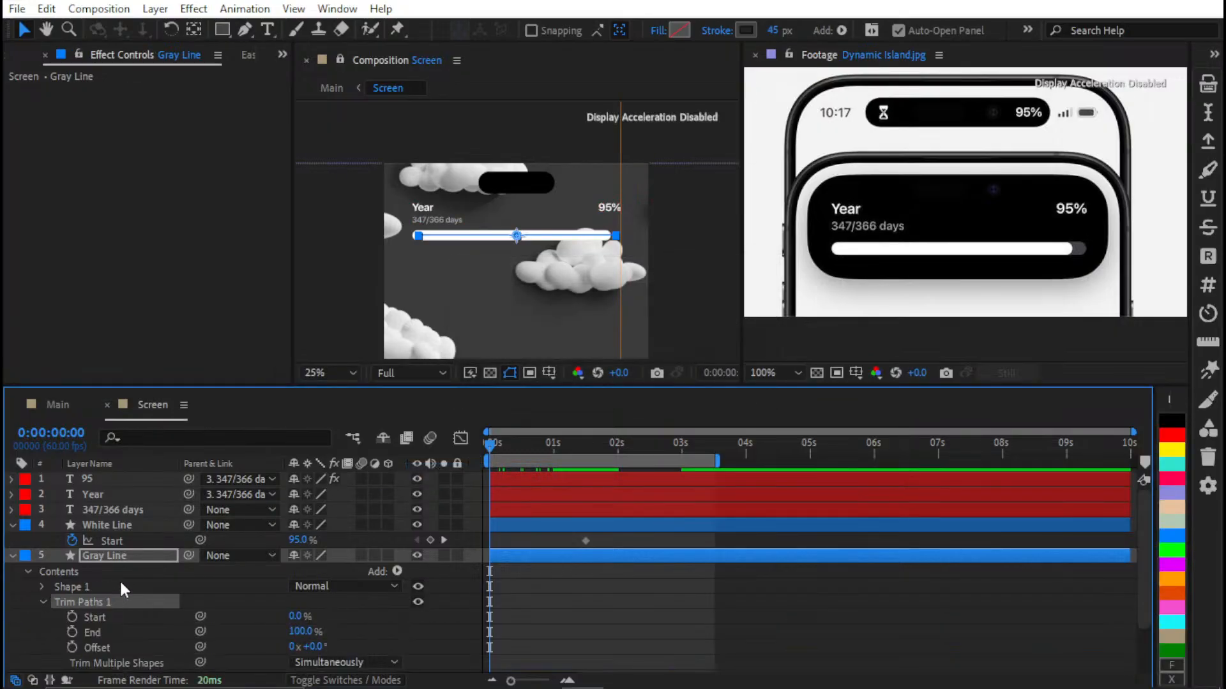
pyautogui.scroll(-2, 120, 580)
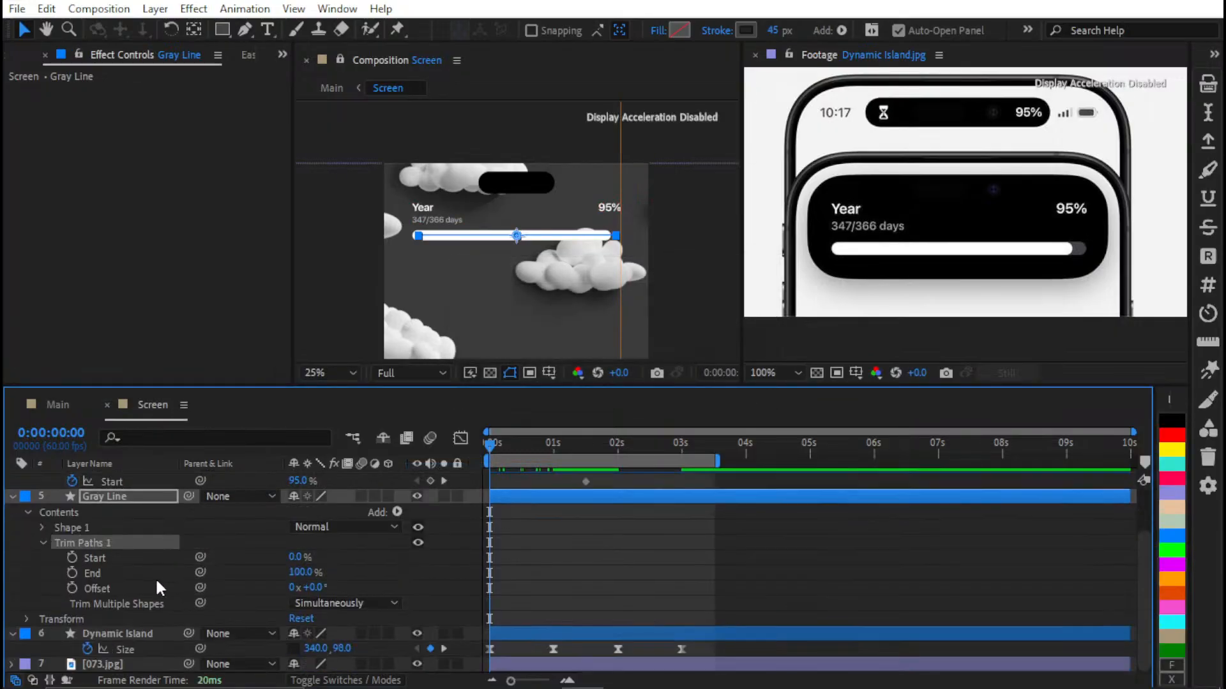
pyautogui.click(294, 572)
pyautogui.write('0')
pyautogui.click(271, 570)
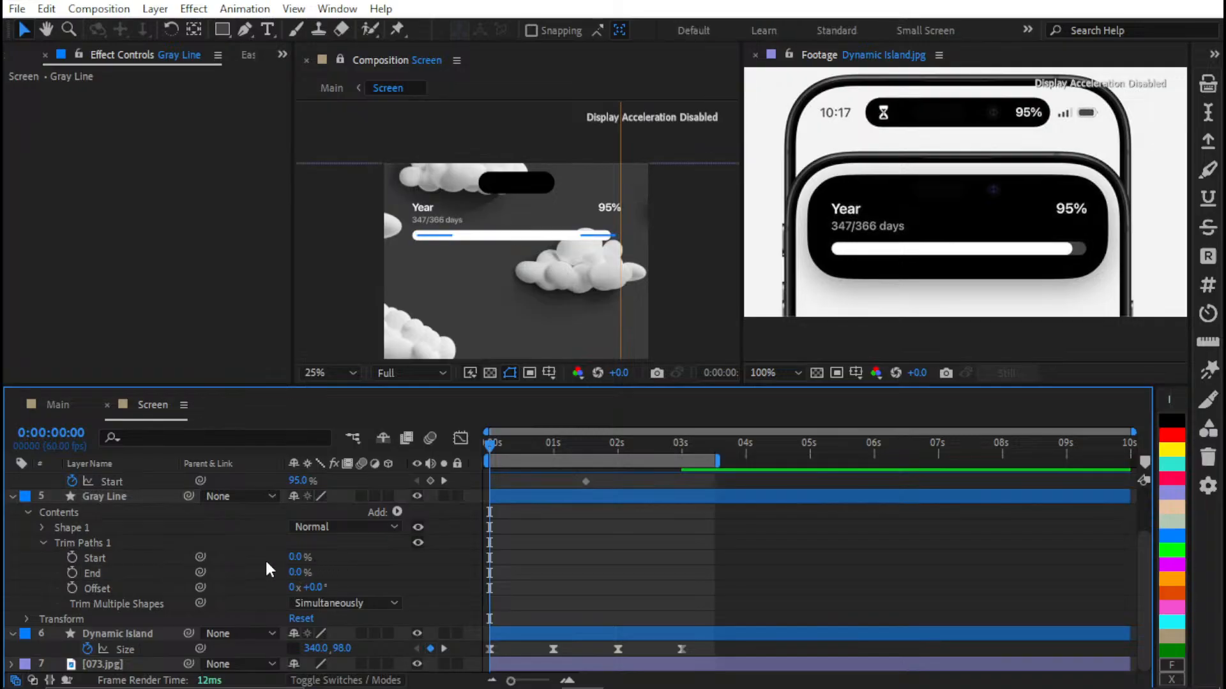
pyautogui.click(72, 558)
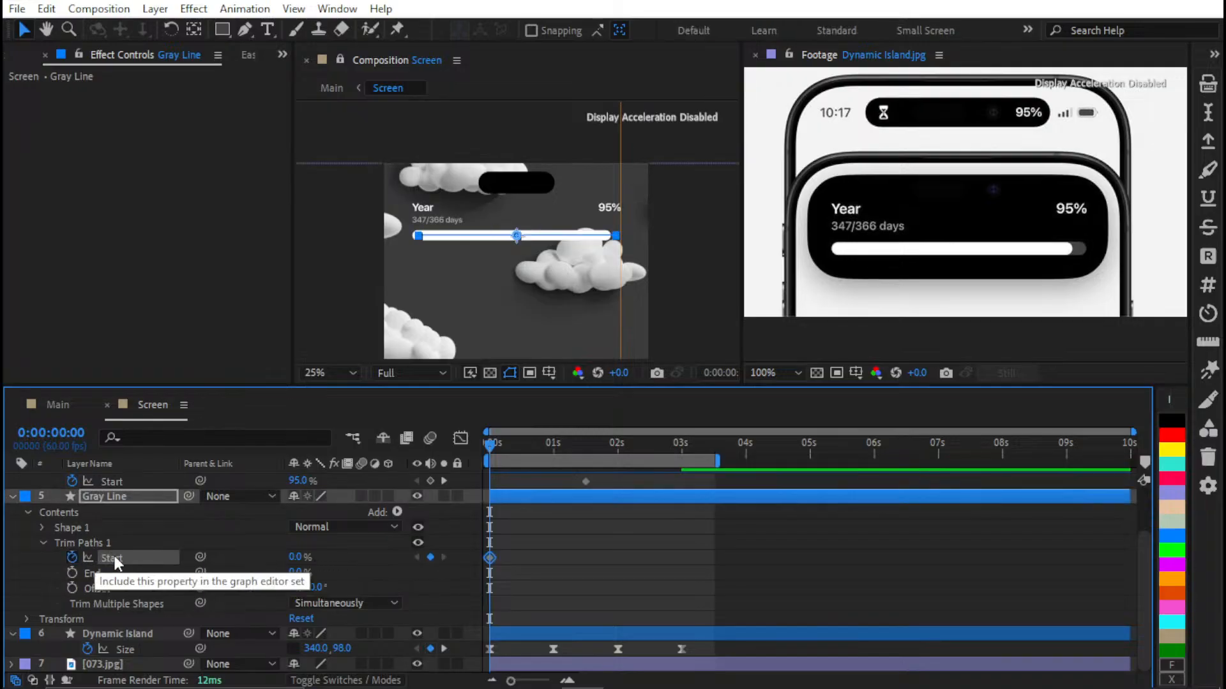
# Reveal the keyframed properties of all layers and move the White Line's Start keyframe to 0:00:00:00
pyautogui.click(414, 578)
pyautogui.press('u')
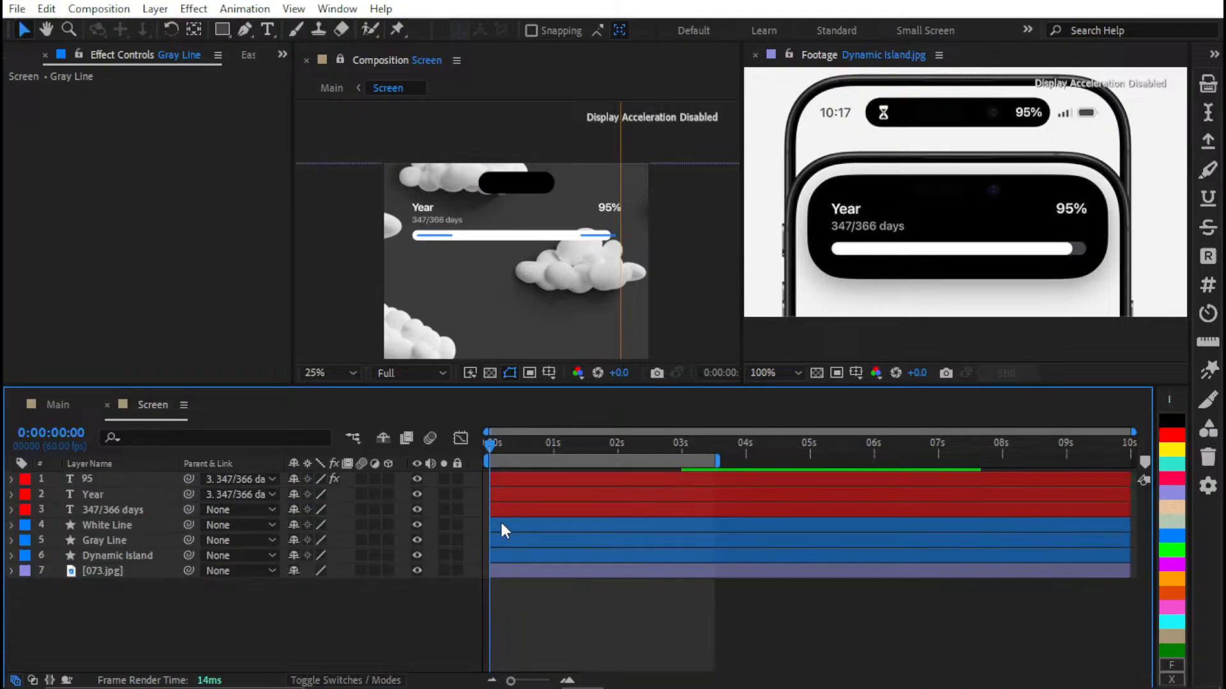
pyautogui.press('u')
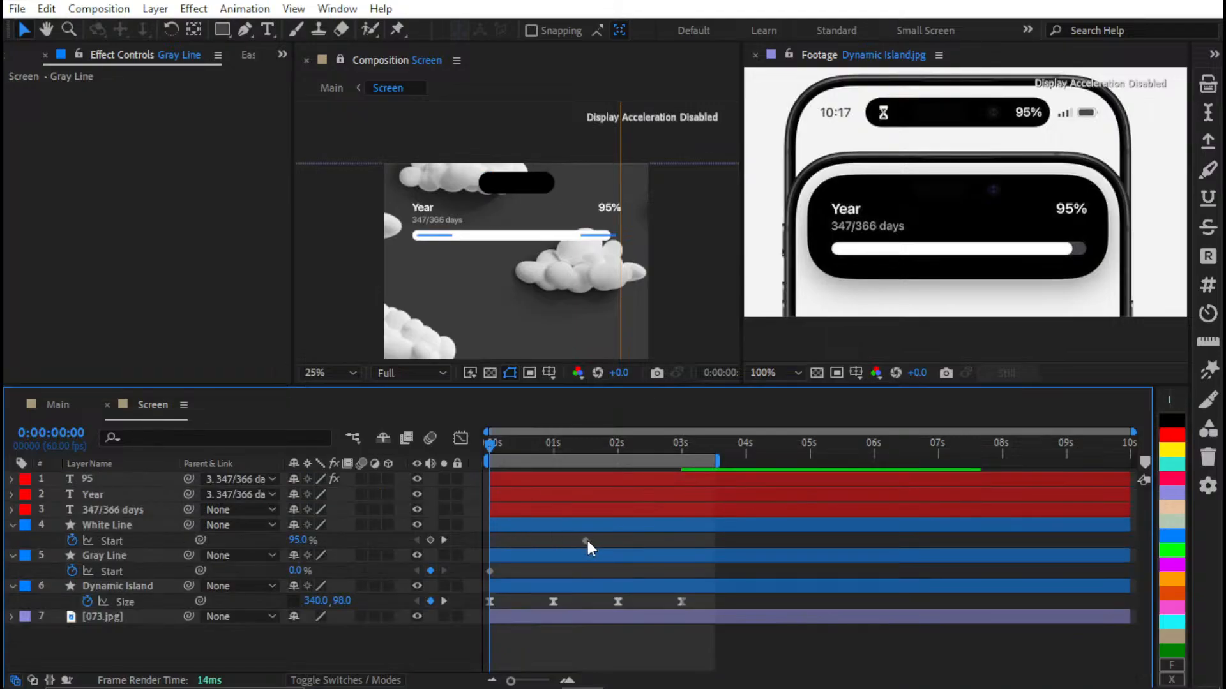
pyautogui.moveTo(587, 541); pyautogui.dragTo(493, 545)
pyautogui.press('=')
pyautogui.press('=')
pyautogui.click(537, 539)
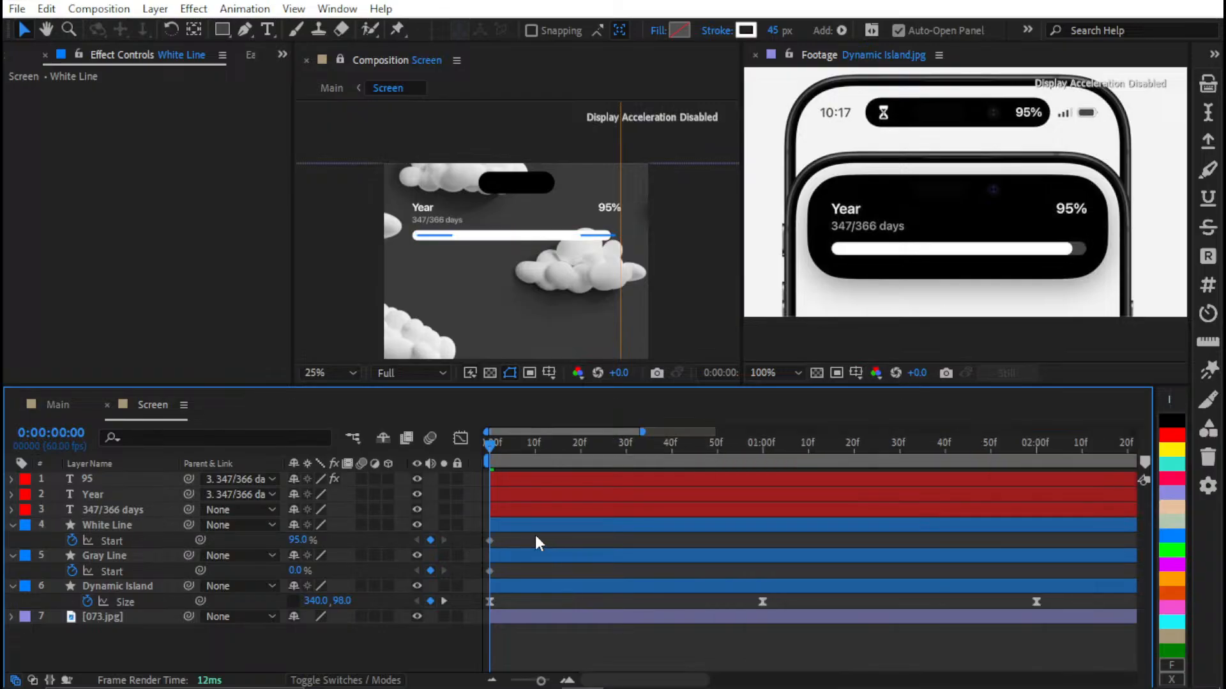
pyautogui.press('-')
pyautogui.press('-')
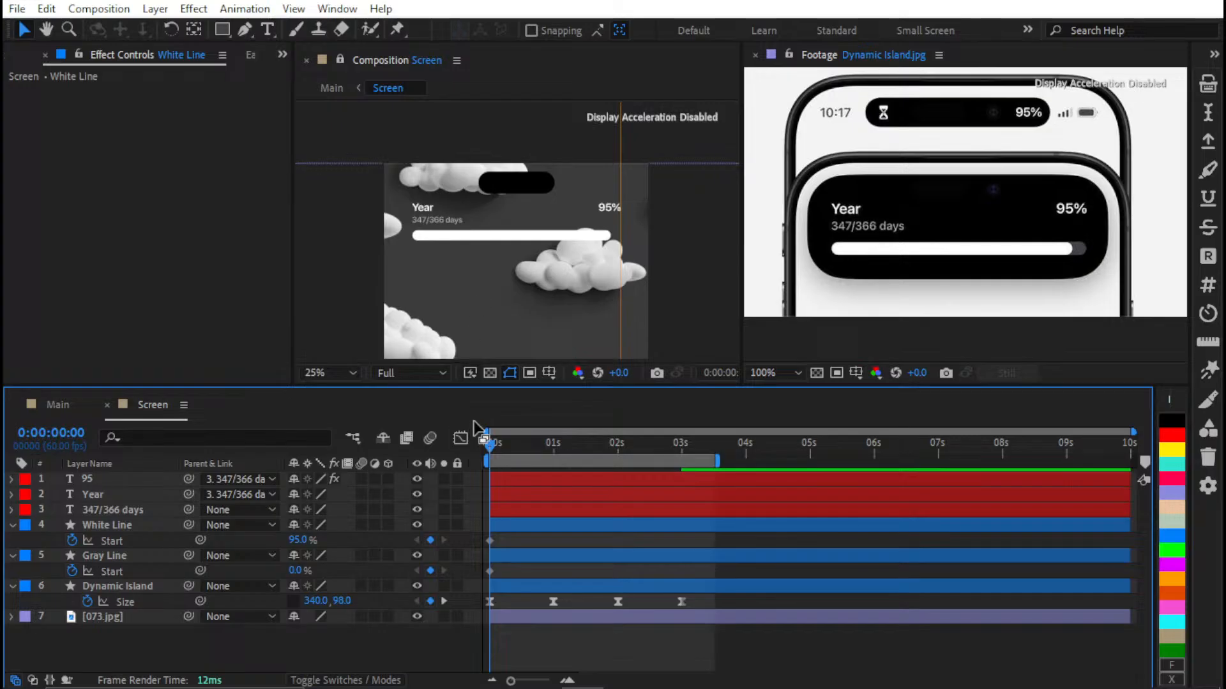
# Set the current time to 0:00:01:00 and hide the 95, Year and 347/366 days text layers
pyautogui.moveTo(498, 450); pyautogui.dragTo(553, 455)
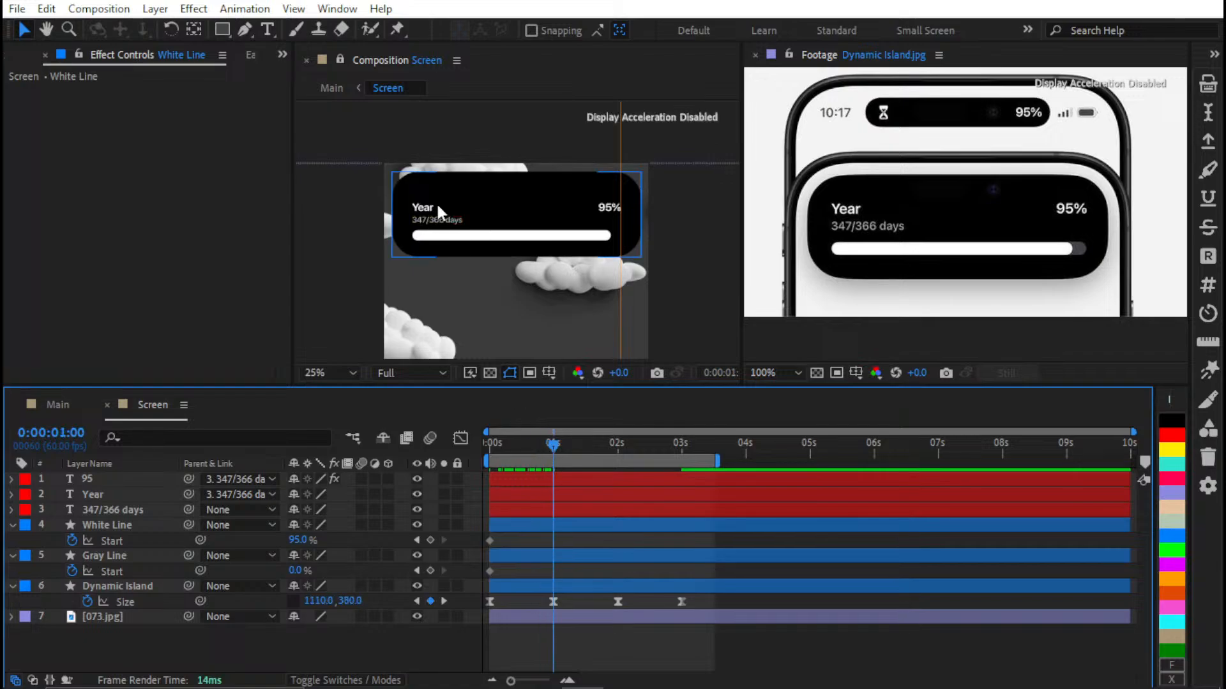
pyautogui.moveTo(455, 240); pyautogui.dragTo(450, 296)
pyautogui.scroll(2, 477, 301)
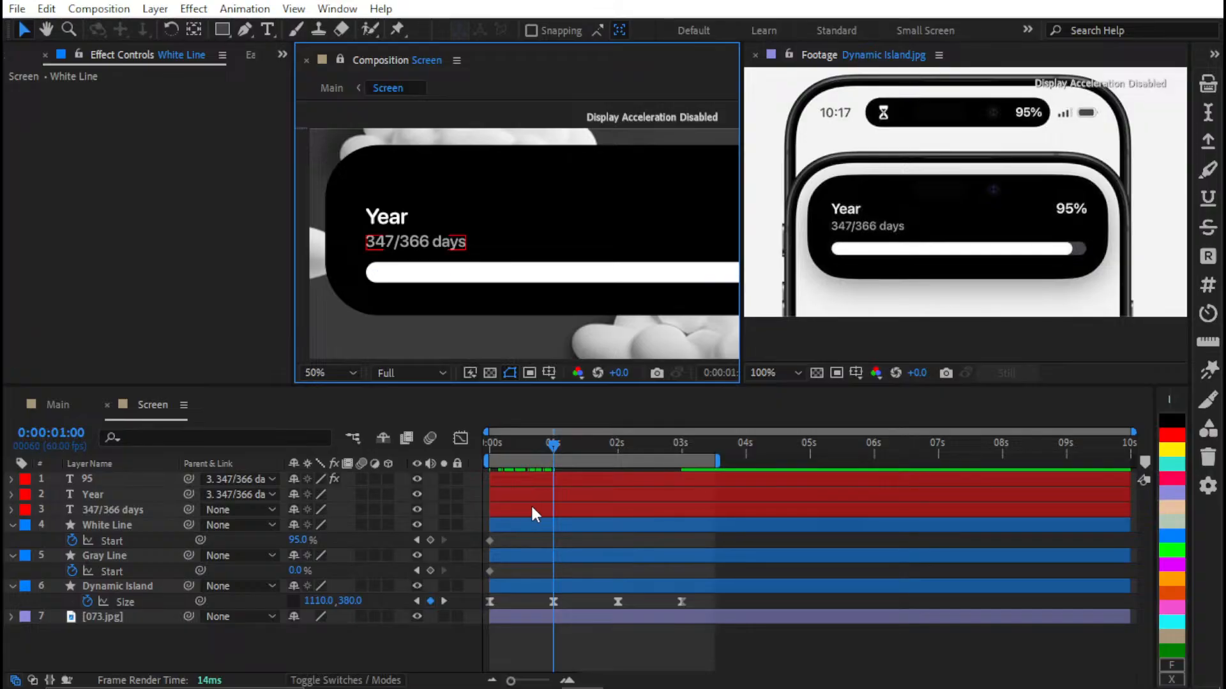
pyautogui.click(150, 507)
pyautogui.click(148, 462)
pyautogui.keyDown('shift'); pyautogui.click(151, 477); pyautogui.keyUp('shift')
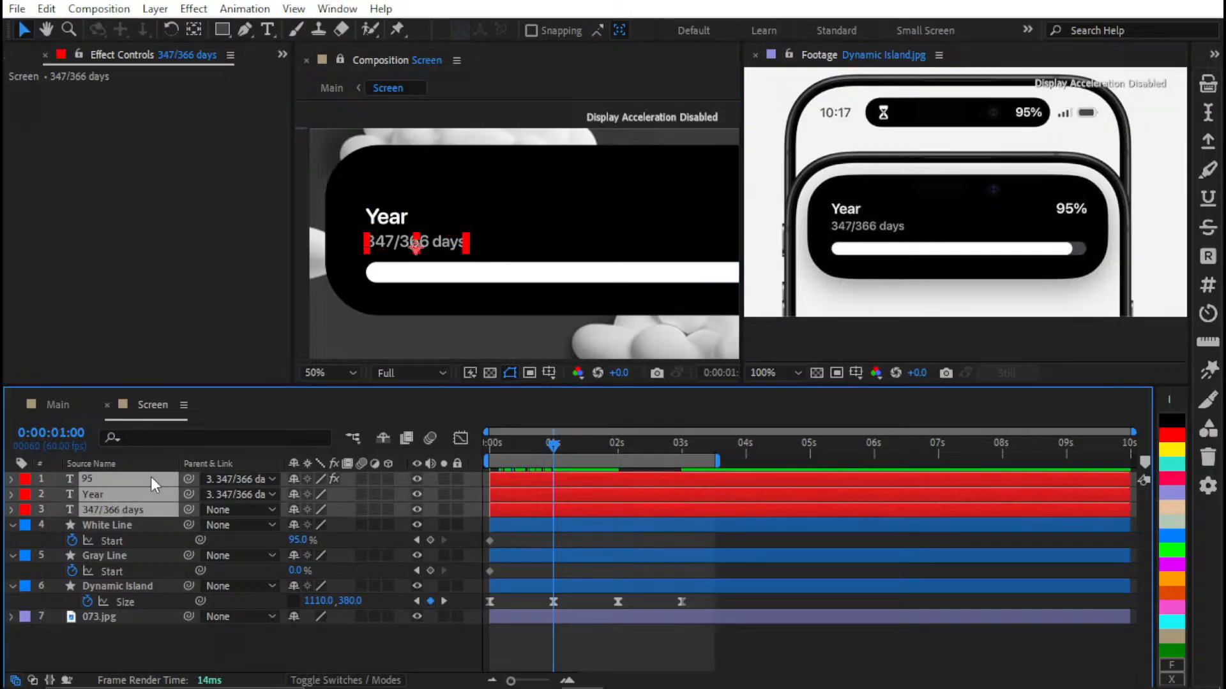
pyautogui.click(124, 550)
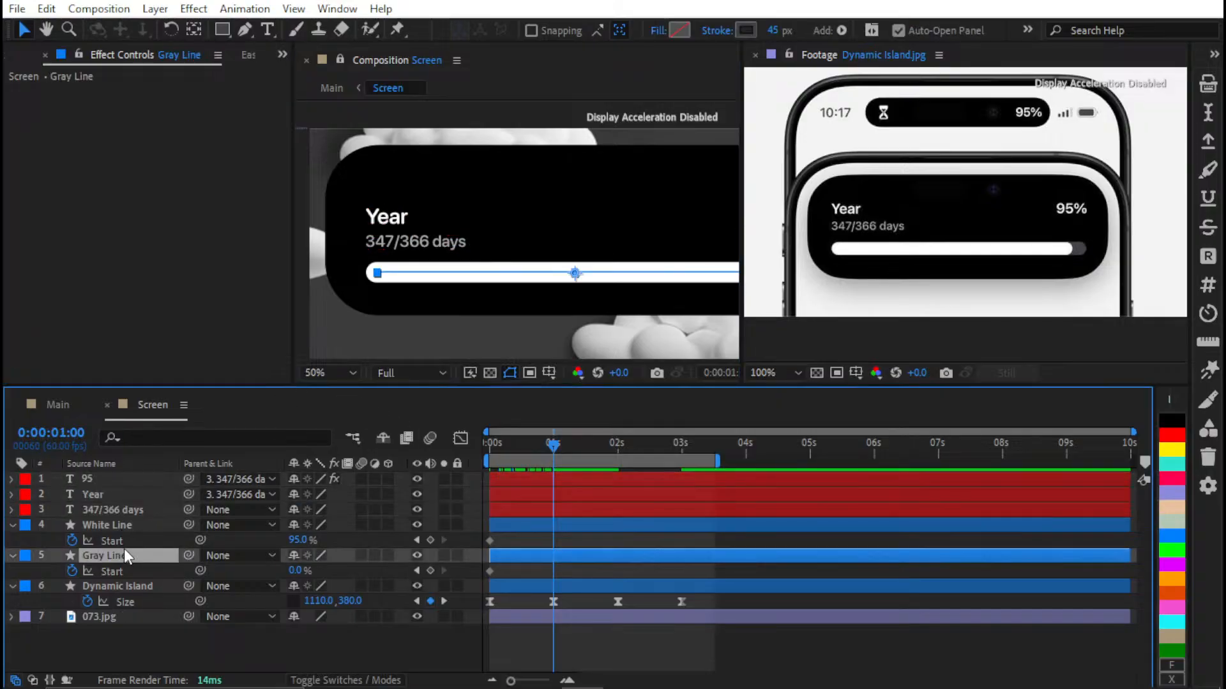
pyautogui.keyDown('shift'); pyautogui.click(150, 505); pyautogui.keyUp('shift')
pyautogui.keyDown('shift'); pyautogui.click(166, 475); pyautogui.keyUp('shift')
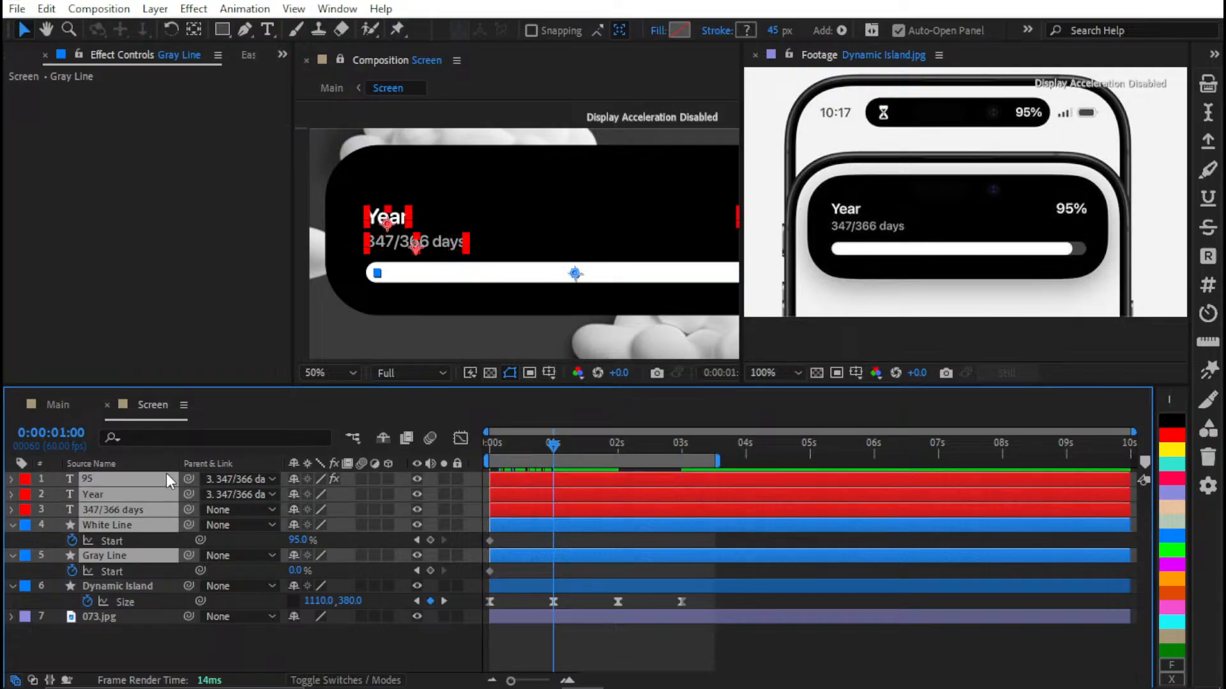
pyautogui.keyDown('ctrl'); pyautogui.click(148, 528); pyautogui.keyUp('ctrl')
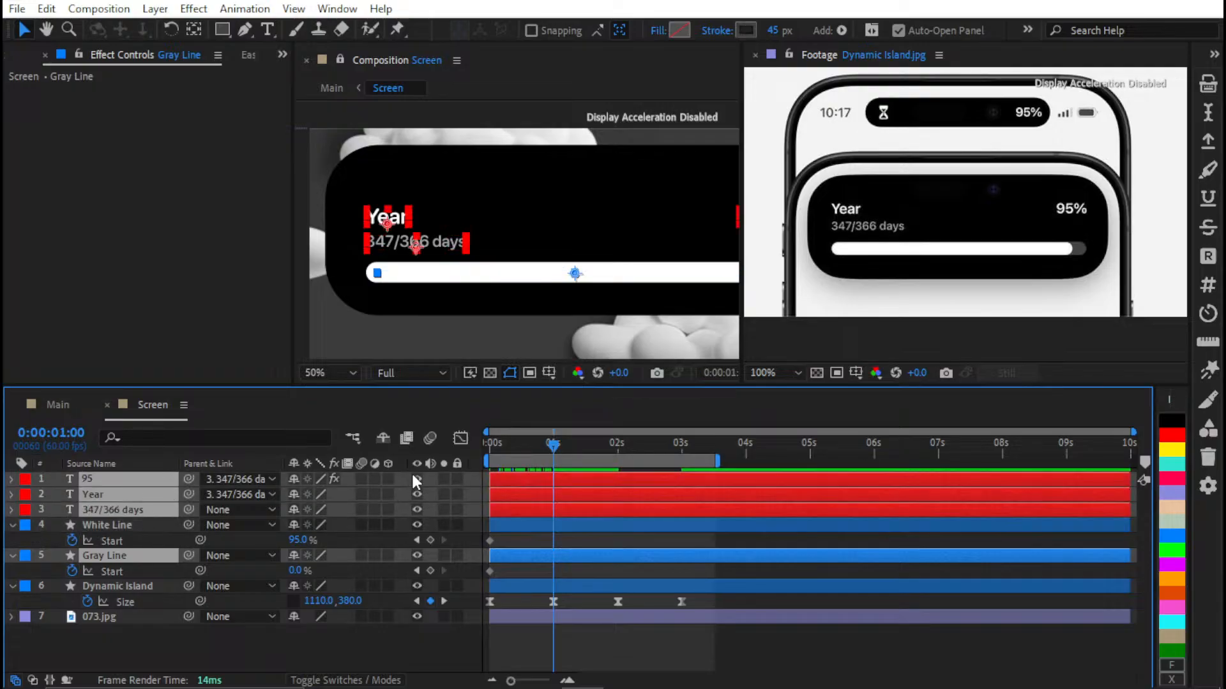
pyautogui.moveTo(415, 480); pyautogui.dragTo(418, 501)
pyautogui.click(531, 540)
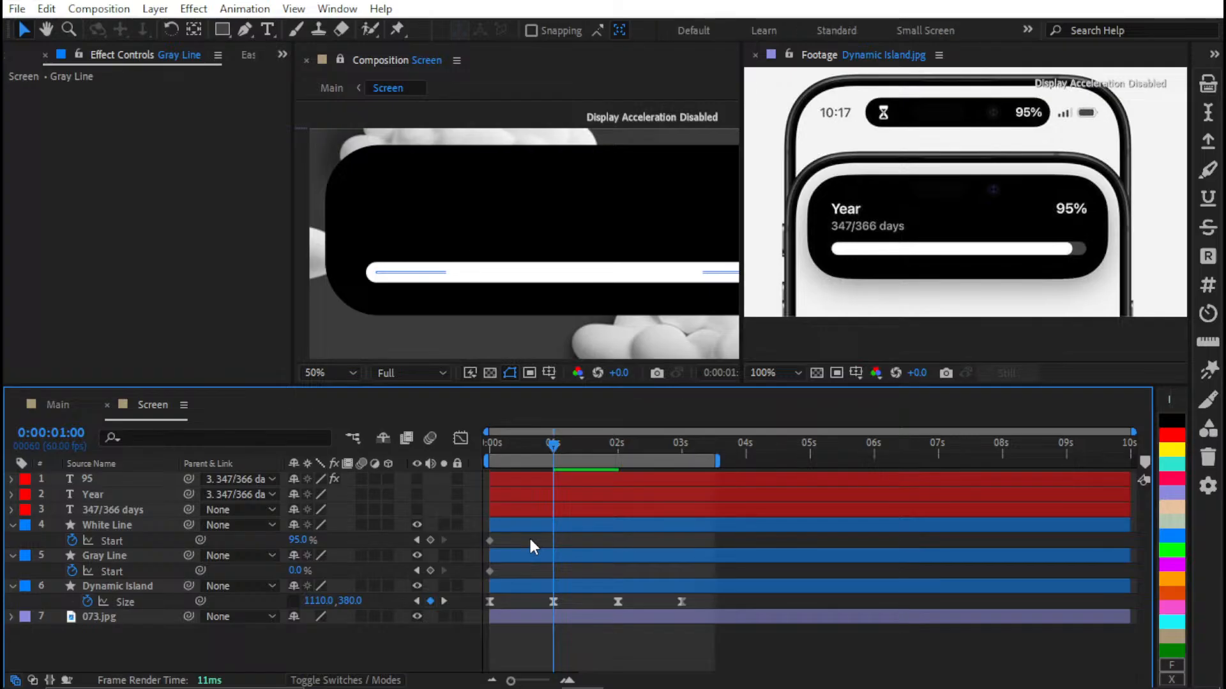
# Show the Position of both line layers and parent the White Line to the Gray Line
pyautogui.click(530, 527)
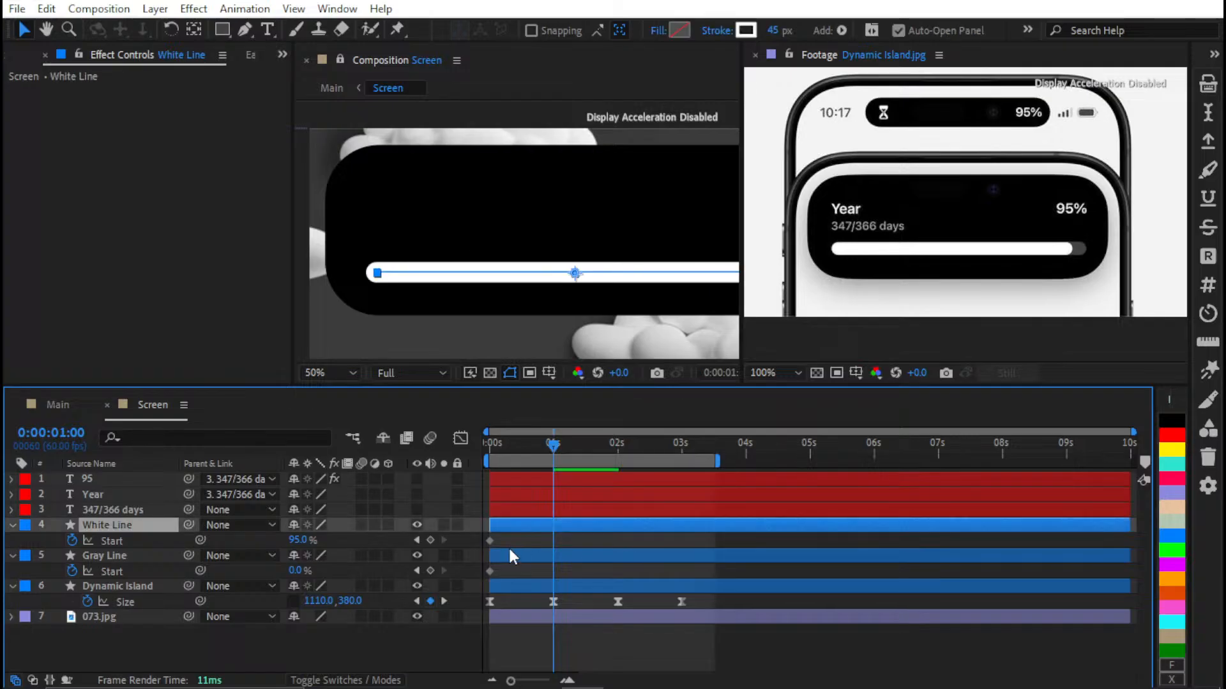
pyautogui.keyDown('ctrl'); pyautogui.click(508, 554); pyautogui.keyUp('ctrl')
pyautogui.press('p')
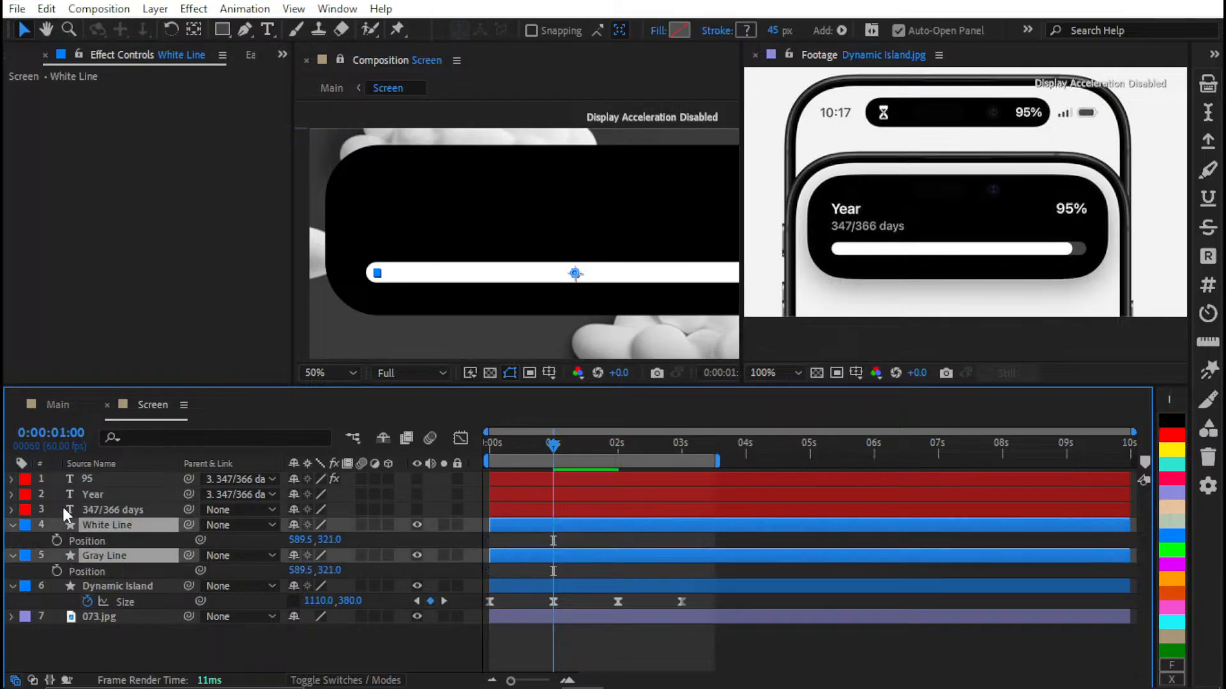
pyautogui.click(136, 648)
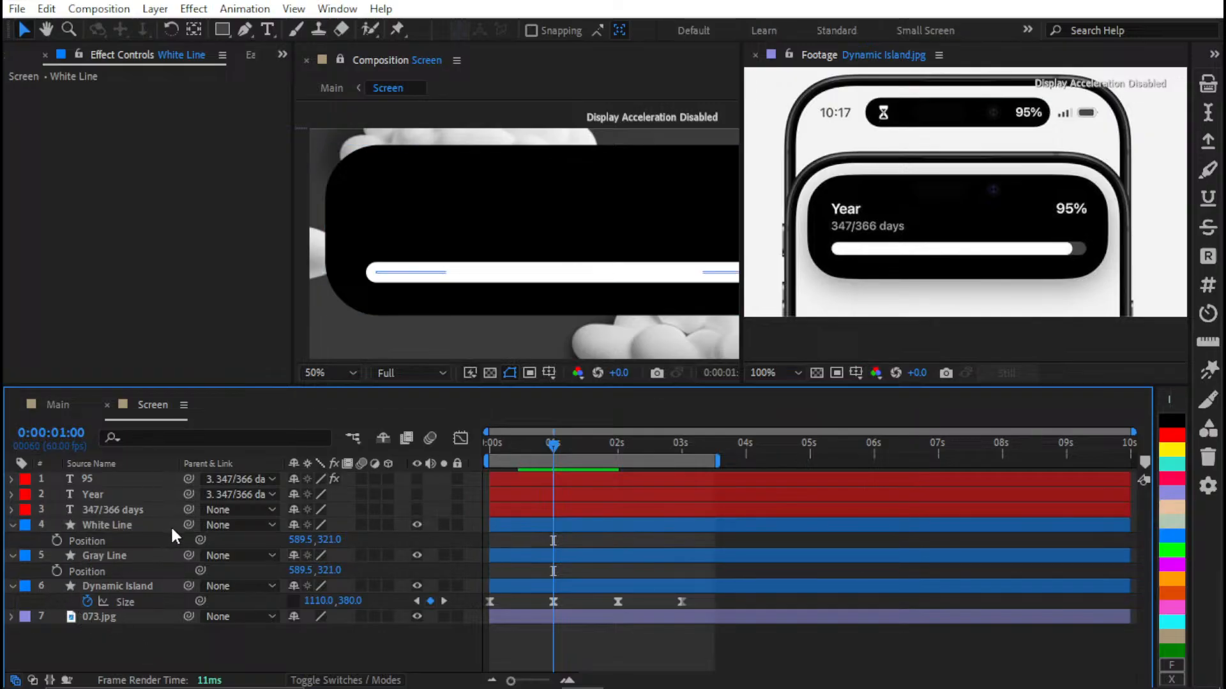
pyautogui.click(128, 526)
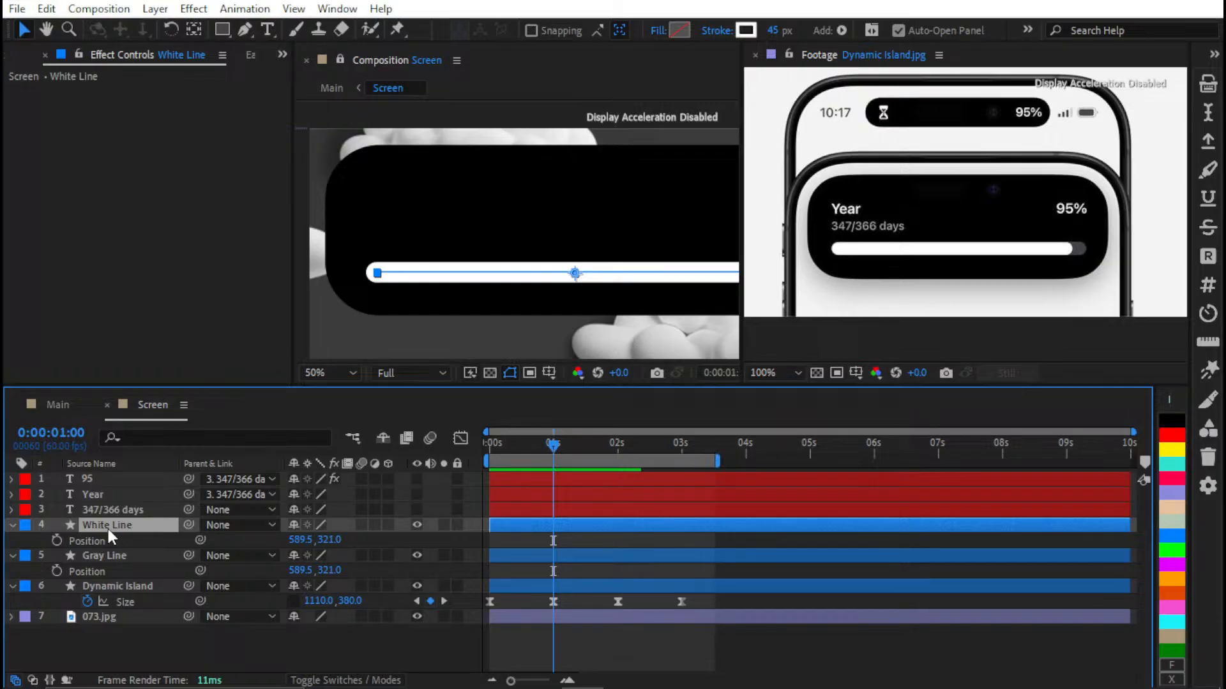
pyautogui.moveTo(183, 522); pyautogui.dragTo(142, 554)
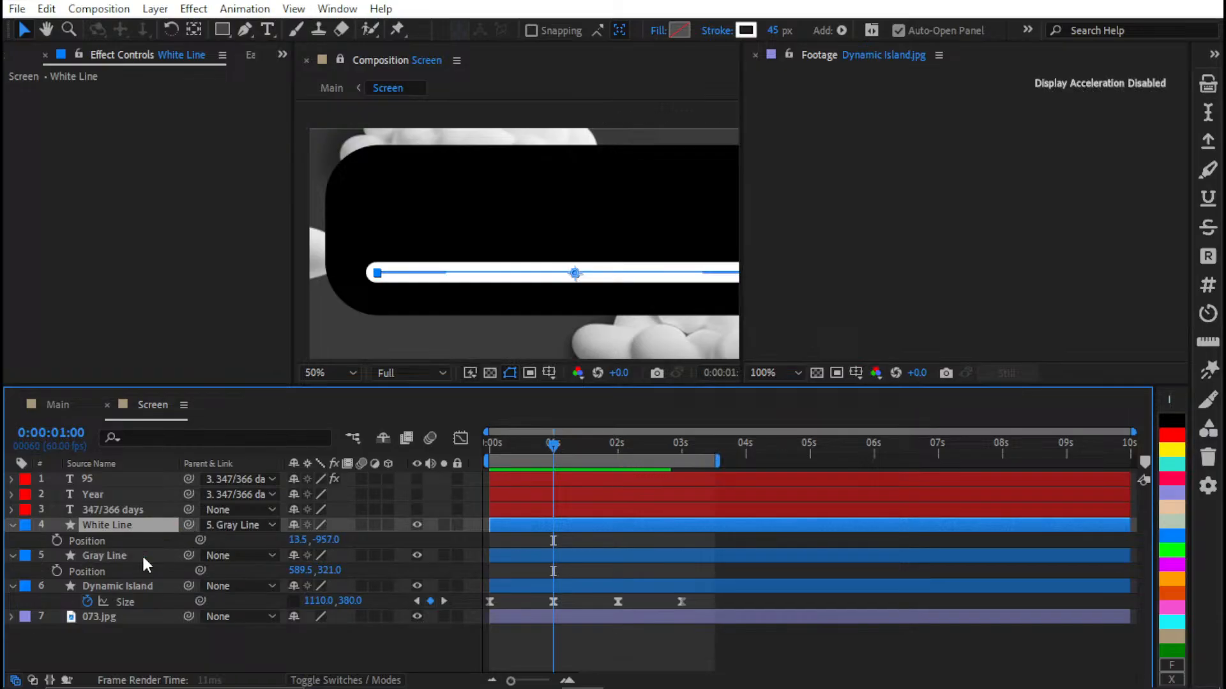
# Separate the Gray Line's Position dimensions and create a Y Position keyframe at 0:00:01:00
pyautogui.click(142, 553)
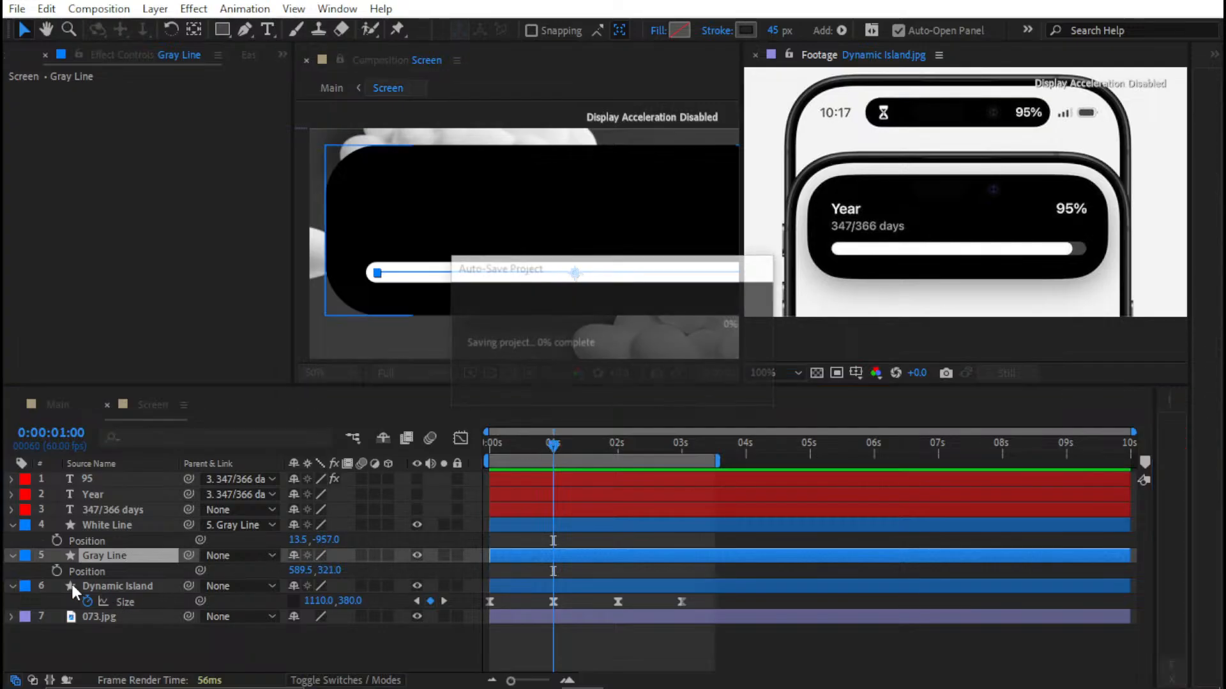
pyautogui.rightClick(120, 564)
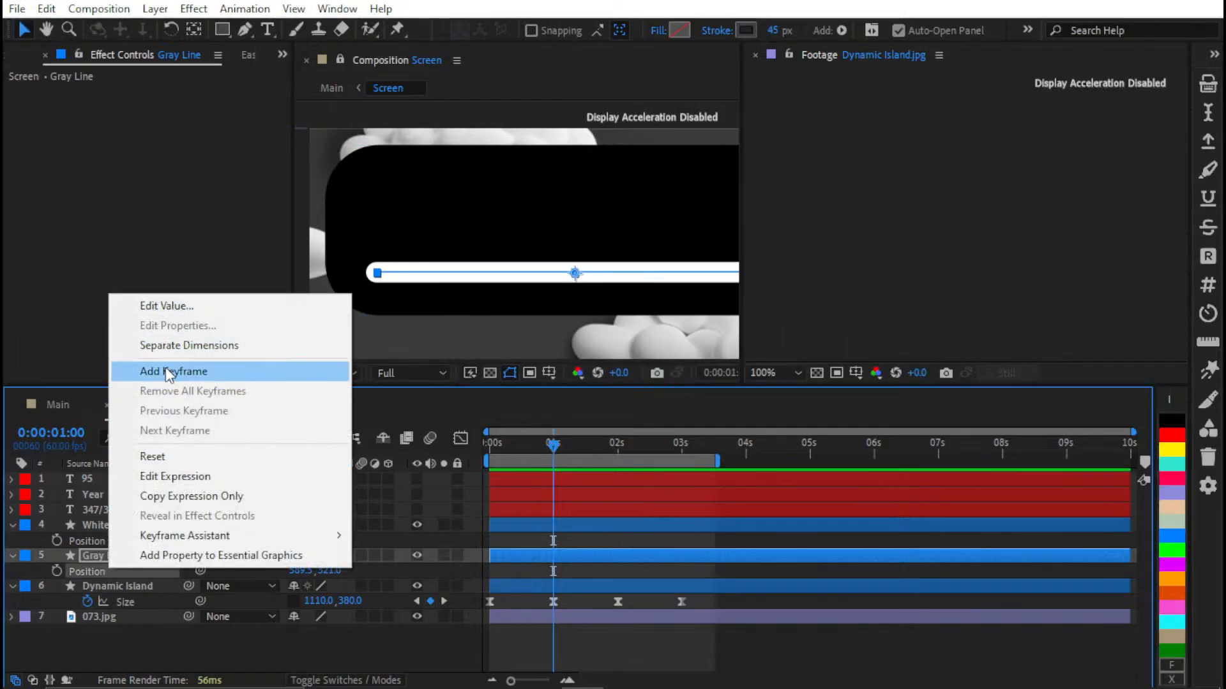
pyautogui.click(197, 345)
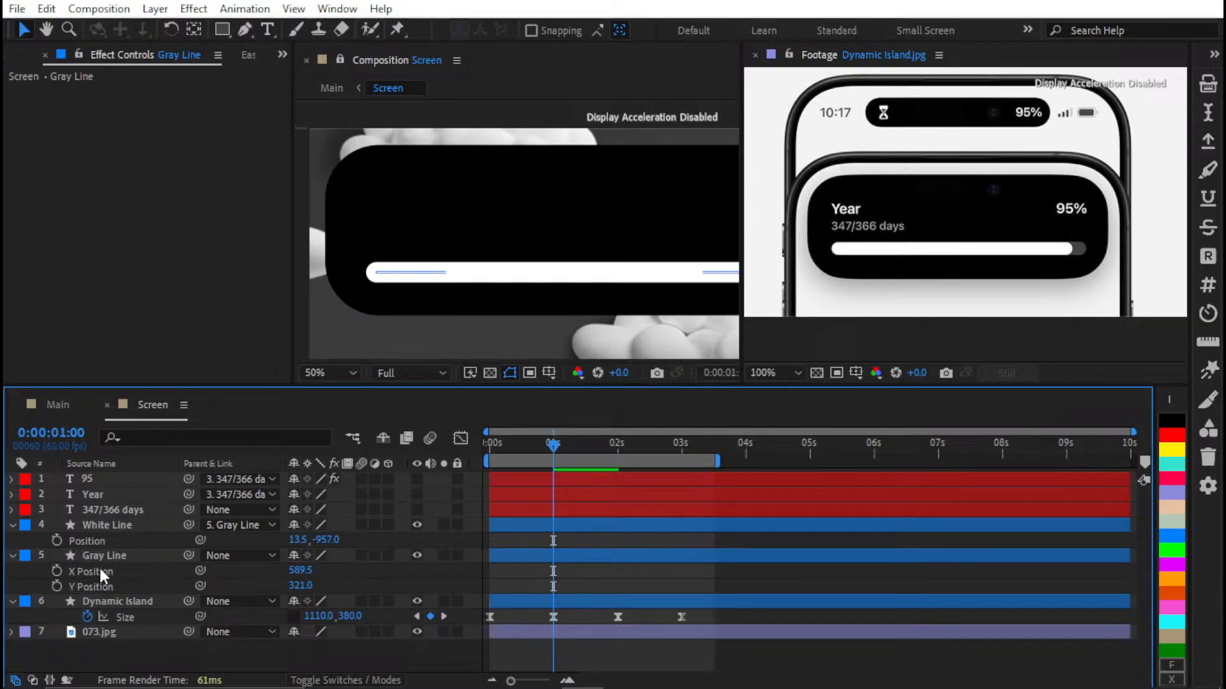
pyautogui.click(62, 584)
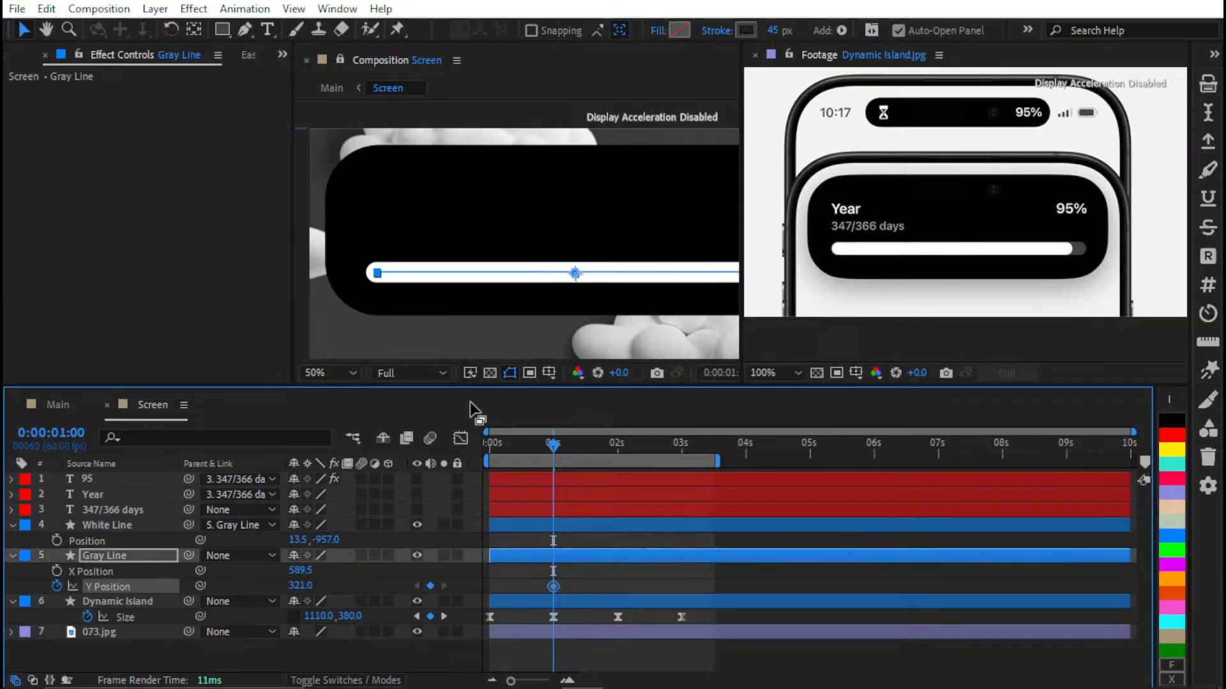
pyautogui.click(576, 540)
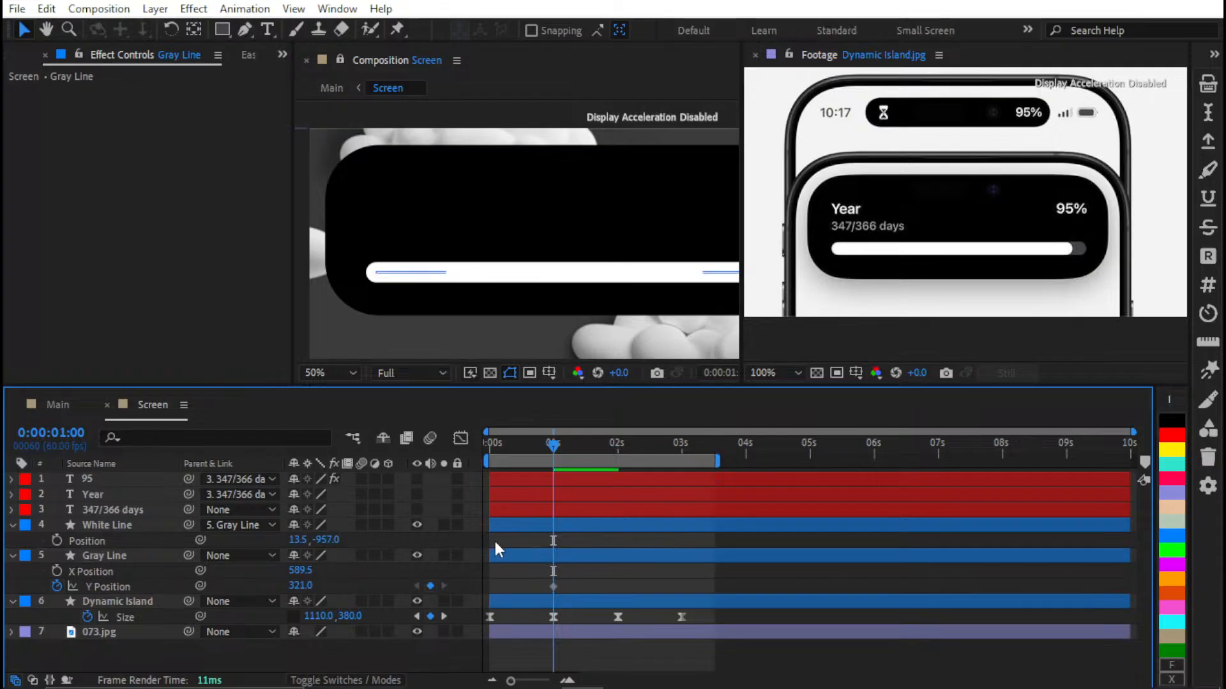
# Add a Y Position keyframe to the Gray Line at 0:00:00:00
pyautogui.moveTo(532, 446); pyautogui.dragTo(351, 470)
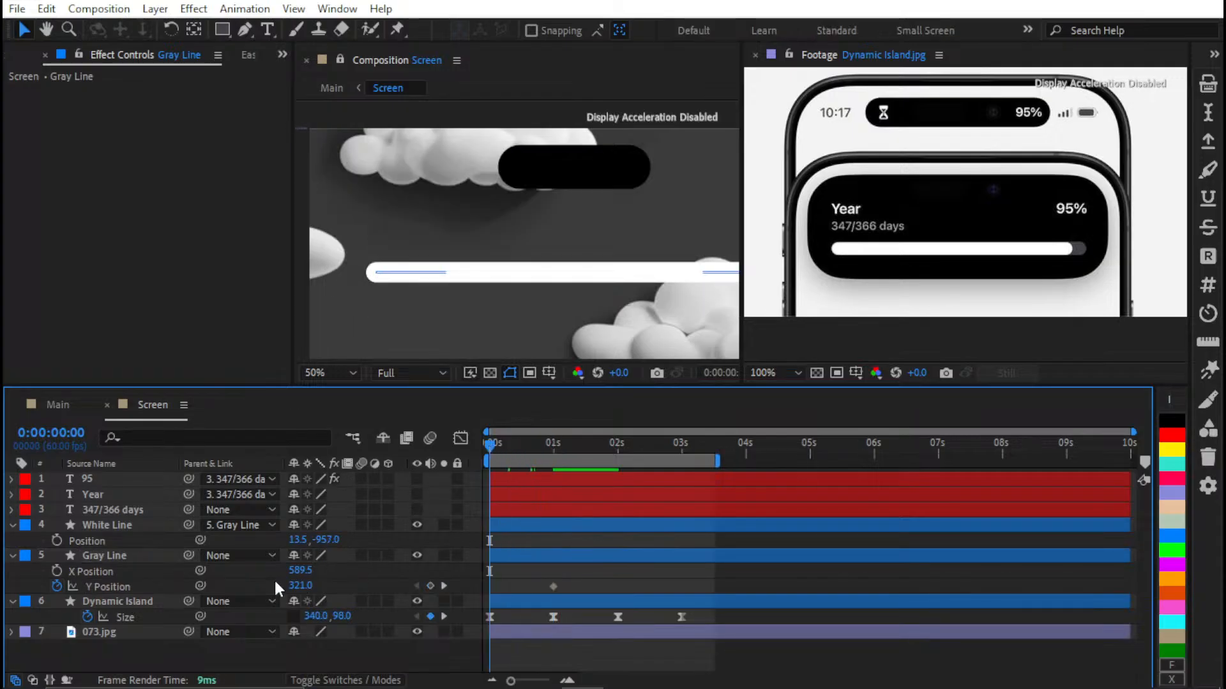
pyautogui.click(430, 586)
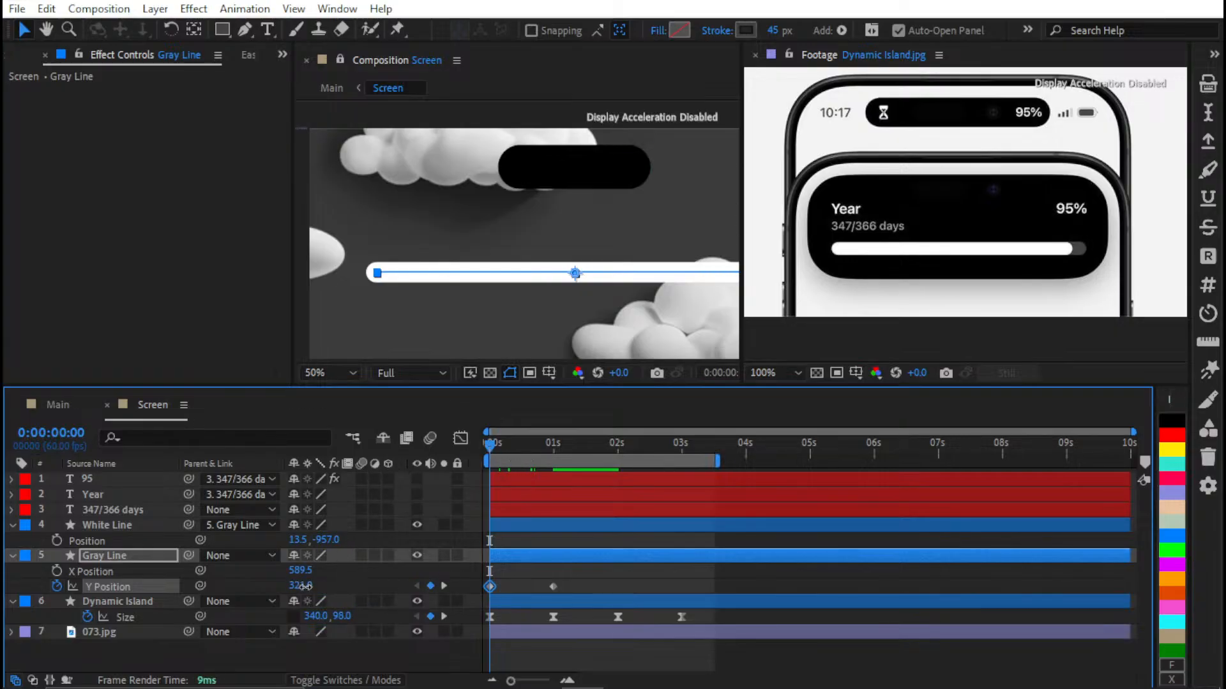
# Try Y Position values of 299 and 296 for the Gray Line at 0:00:00:00
pyautogui.moveTo(300, 586)
pyautogui.mouseDown()
pyautogui.moveTo(319, 587)
pyautogui.moveTo(281, 587)
pyautogui.mouseUp()
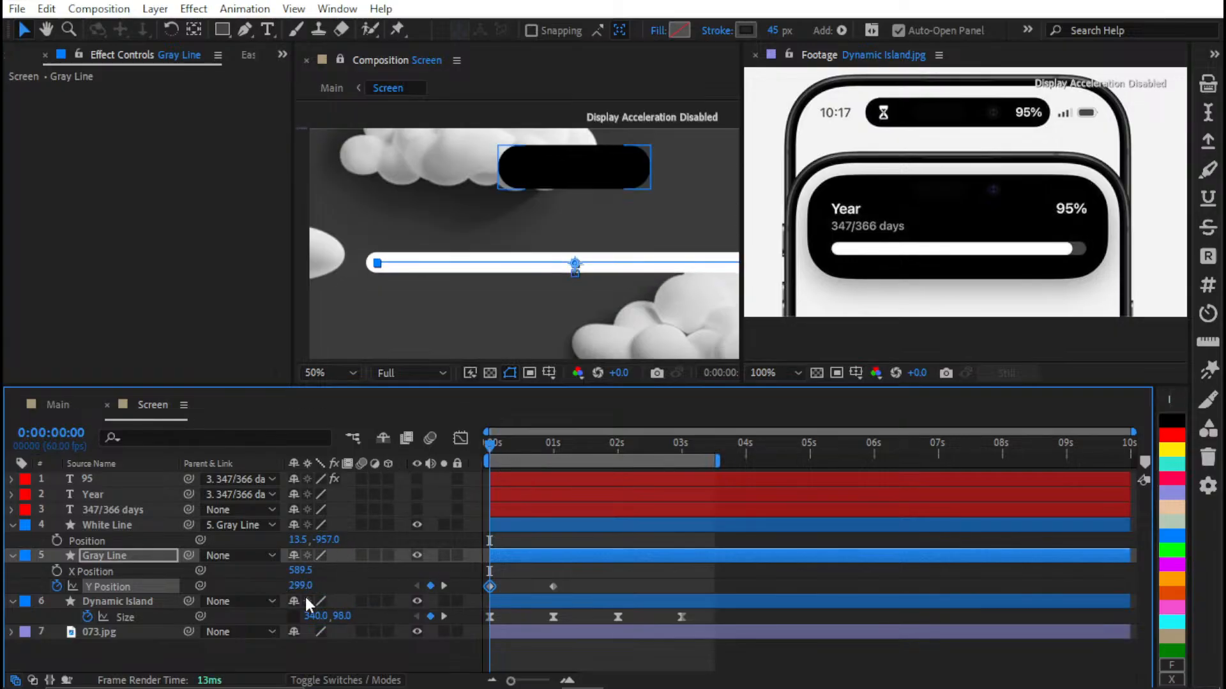
pyautogui.hotkey('ctrl', 'z')
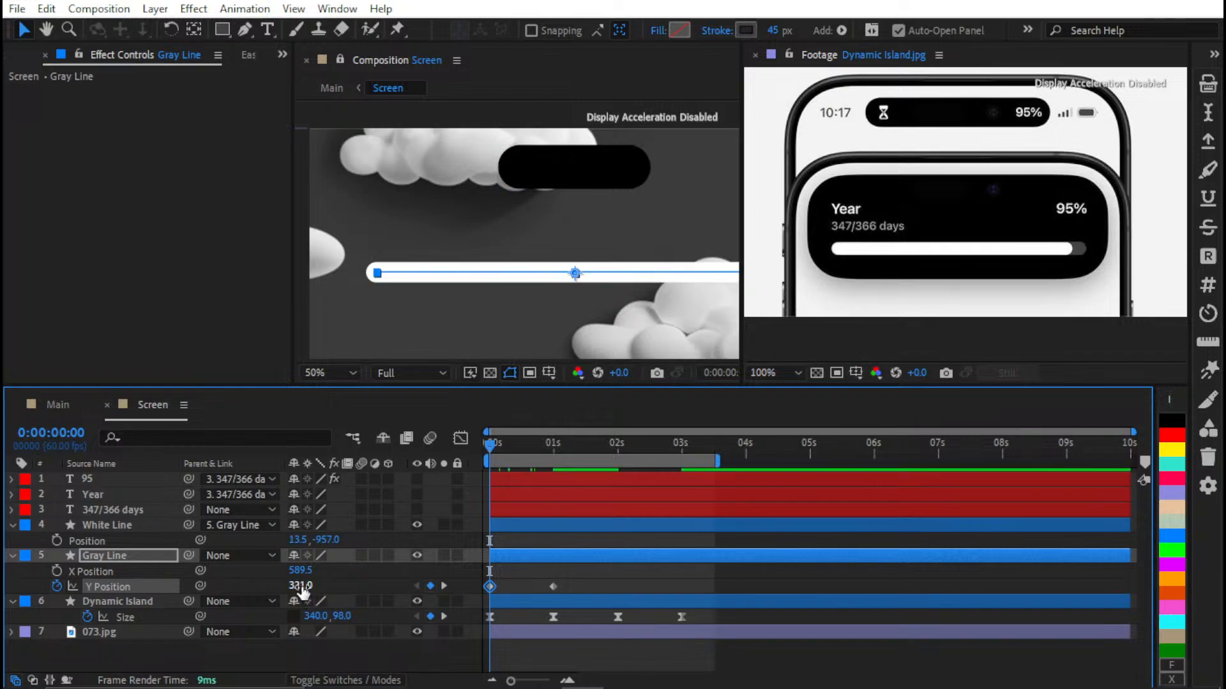
pyautogui.hotkey('ctrl', 'z')
pyautogui.click(305, 586)
pyautogui.write('25')
pyautogui.press('Return')
pyautogui.hotkey('ctrl', 'z')
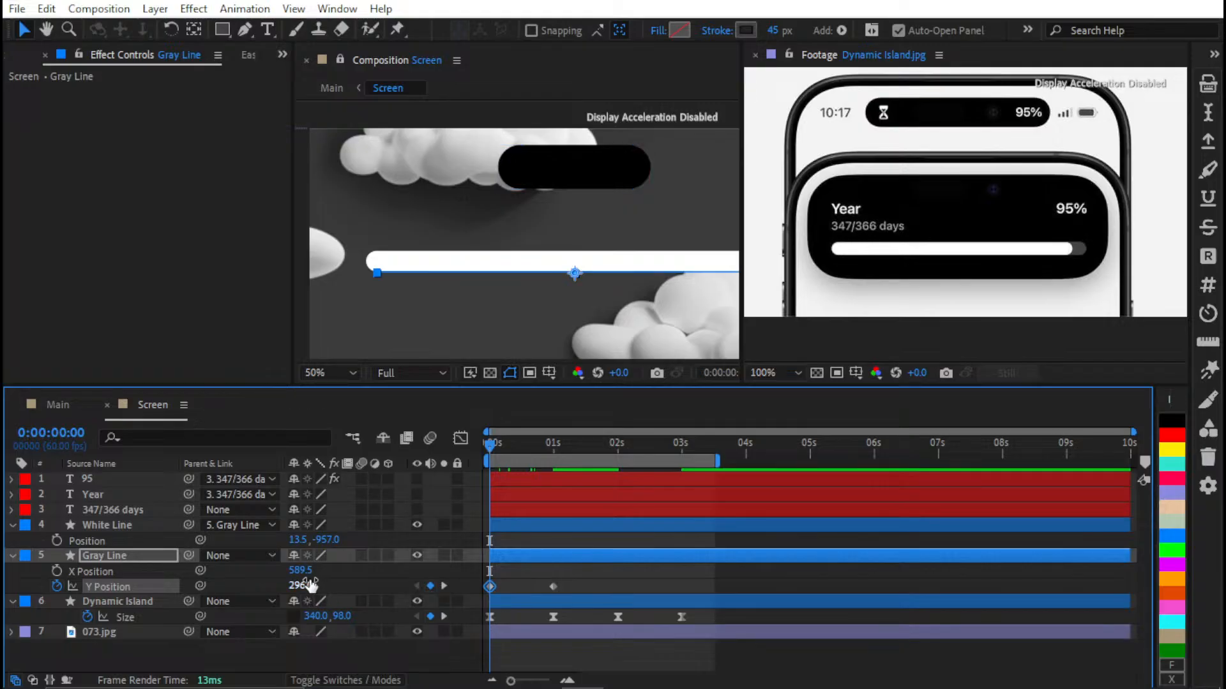
# Set the Gray Line's Y Position keyframe at 0:00:00:00 to 276
pyautogui.click(311, 589)
pyautogui.write('-45')
pyautogui.press('Return')
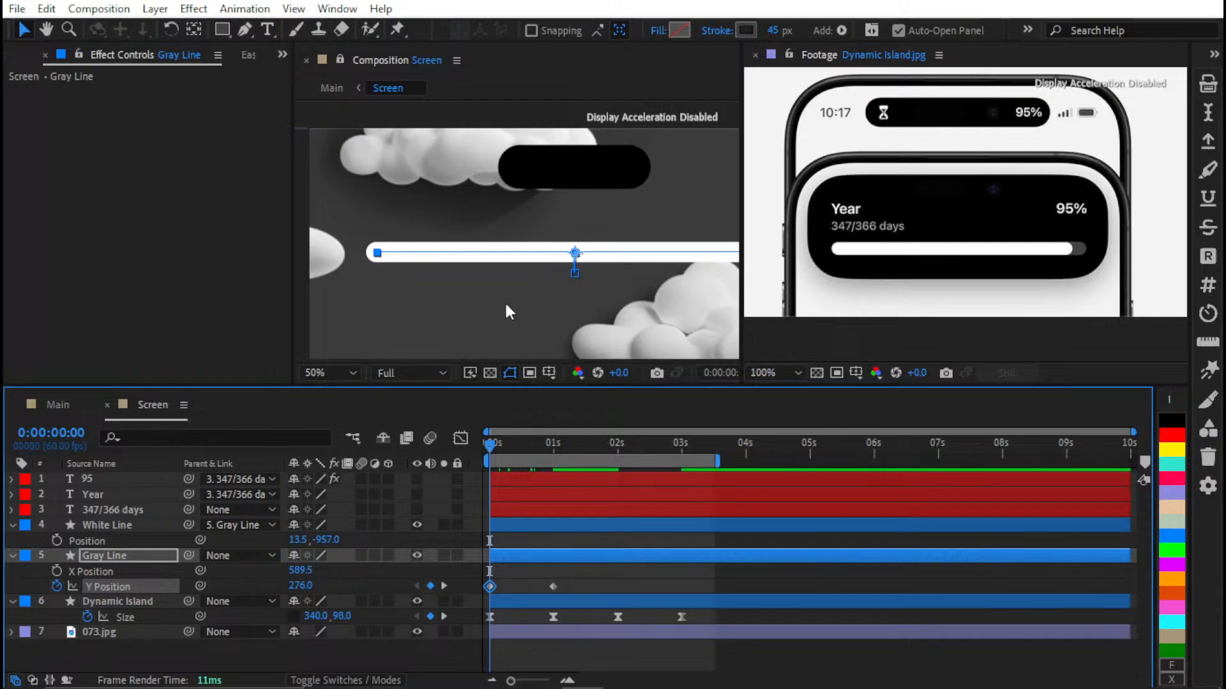
# Set the current time to 0:00:00:22 and examine up close how the progress line's rounded end fits inside the island's corner
pyautogui.moveTo(500, 445)
pyautogui.mouseDown()
pyautogui.moveTo(569, 451)
pyautogui.moveTo(488, 450)
pyautogui.moveTo(535, 453)
pyautogui.moveTo(512, 461)
pyautogui.mouseUp()
pyautogui.moveTo(374, 261); pyautogui.dragTo(569, 244)
pyautogui.scroll(1, 415, 223)
pyautogui.scroll(1, 511, 240)
pyautogui.moveTo(463, 238); pyautogui.dragTo(468, 205)
pyautogui.scroll(1, 515, 230)
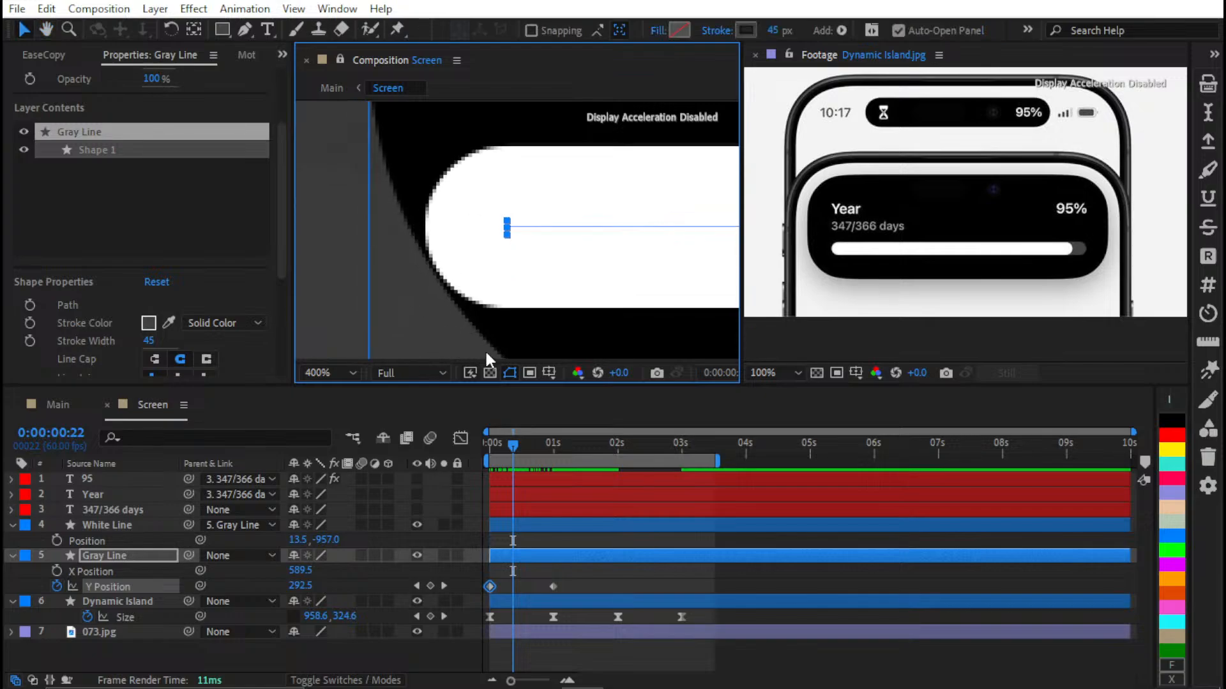
pyautogui.click(523, 568)
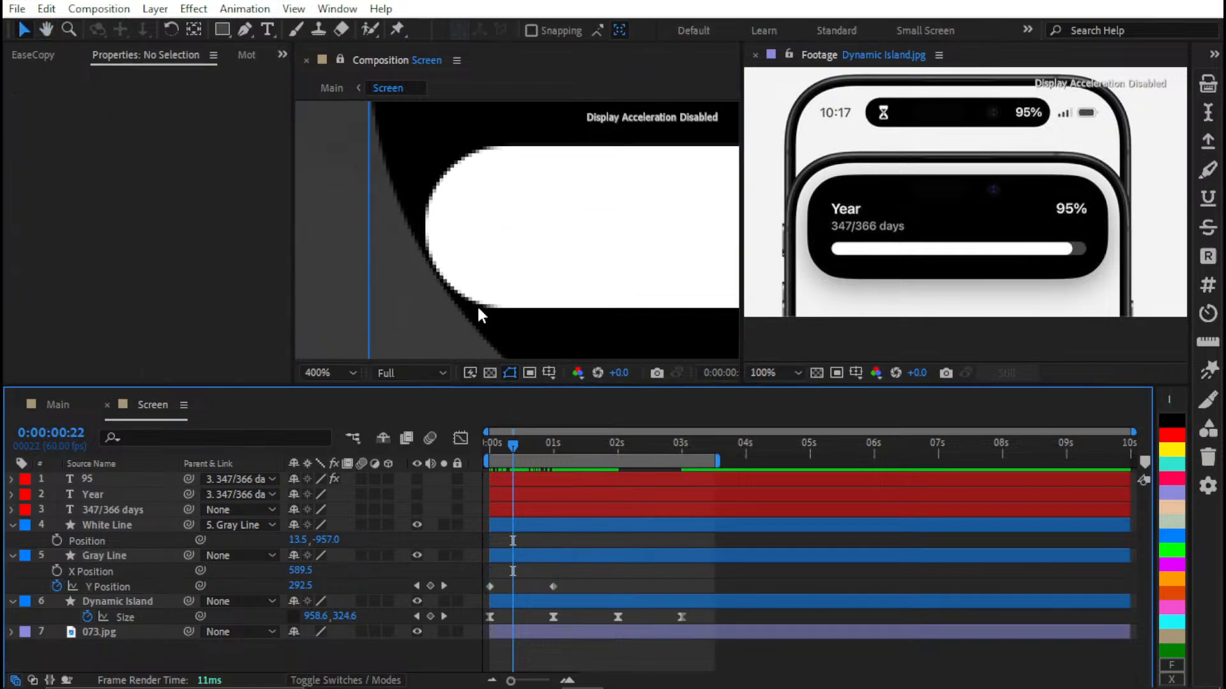
pyautogui.hotkey('shift', '/')
pyautogui.scroll(7, 539, 348)
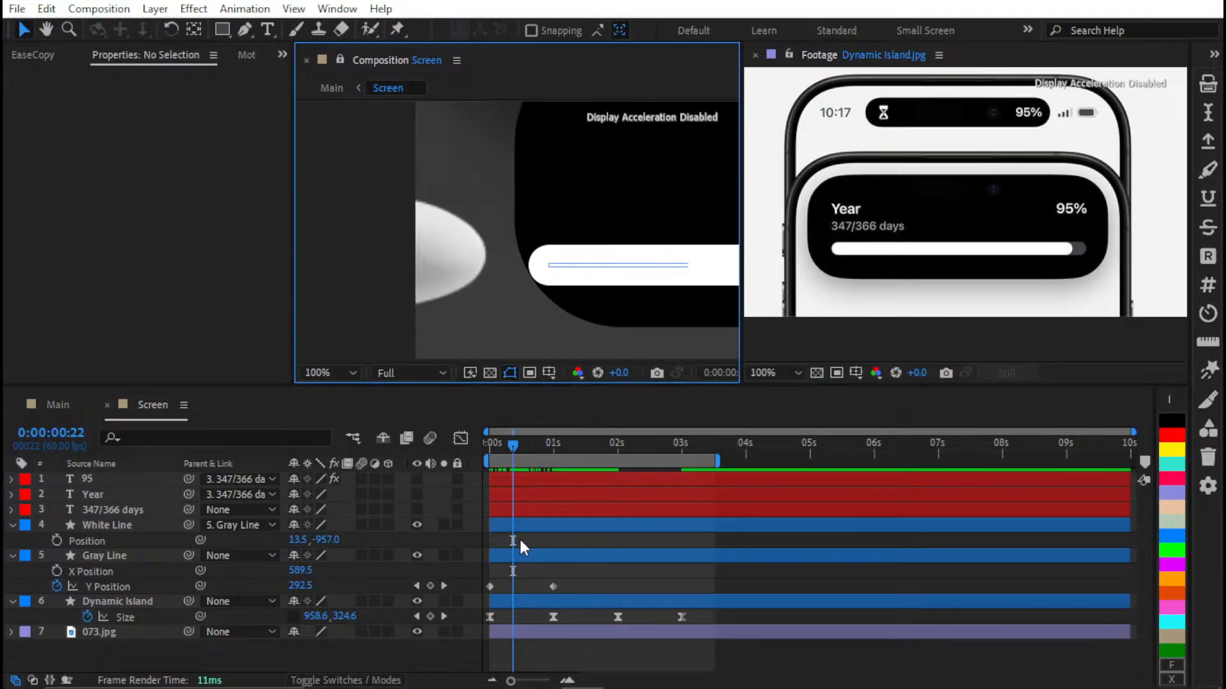
# Create a 0% Opacity keyframe for the Gray Line at 0:00:00:22 and reveal its keyframed properties
pyautogui.click(508, 554)
pyautogui.hotkey('alt', 'shift', 't')
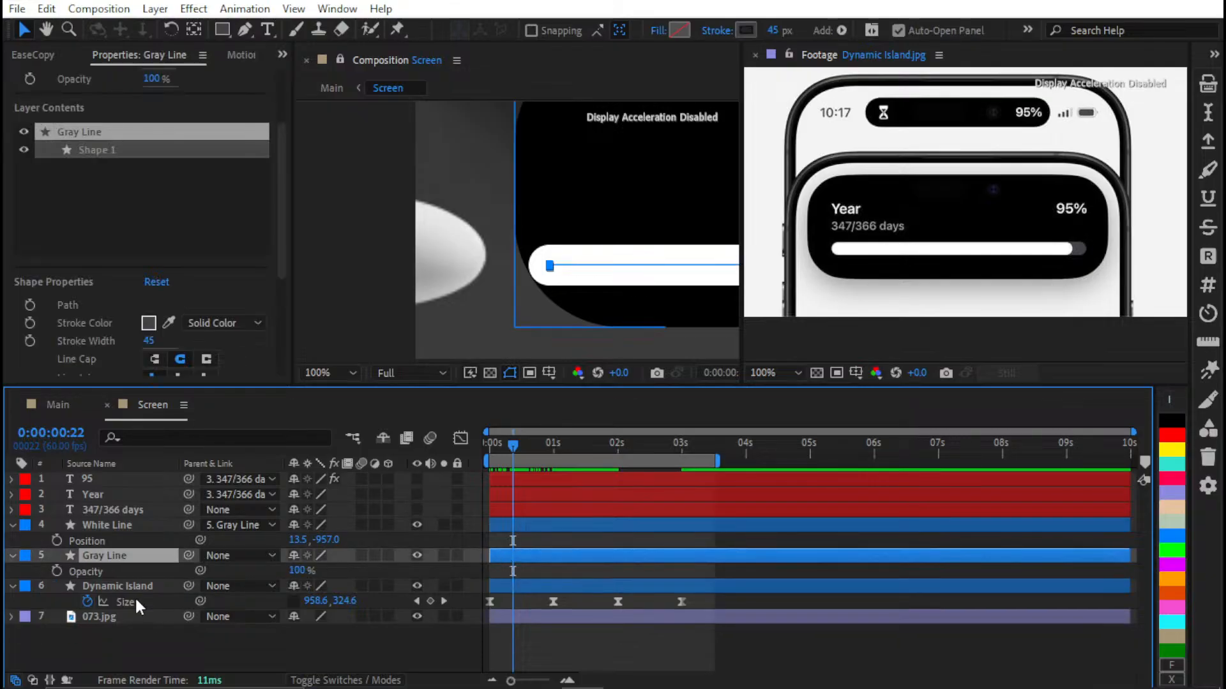
pyautogui.click(67, 571)
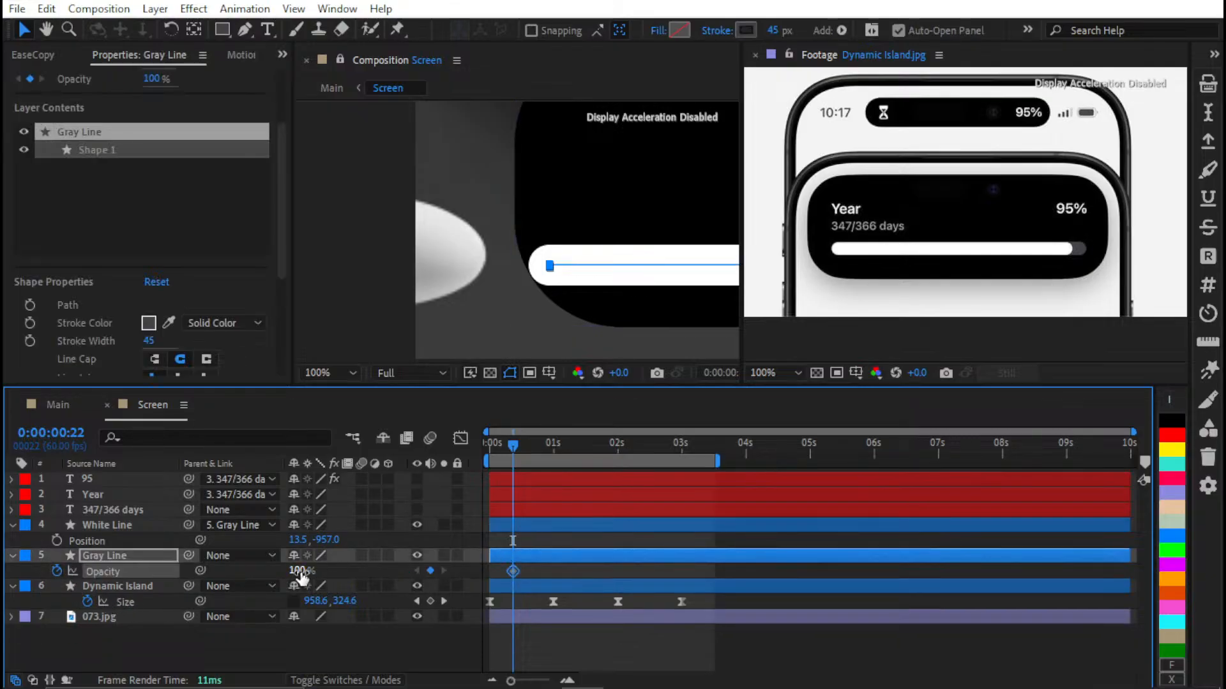
pyautogui.moveTo(297, 570); pyautogui.dragTo(249, 570)
pyautogui.press('u')
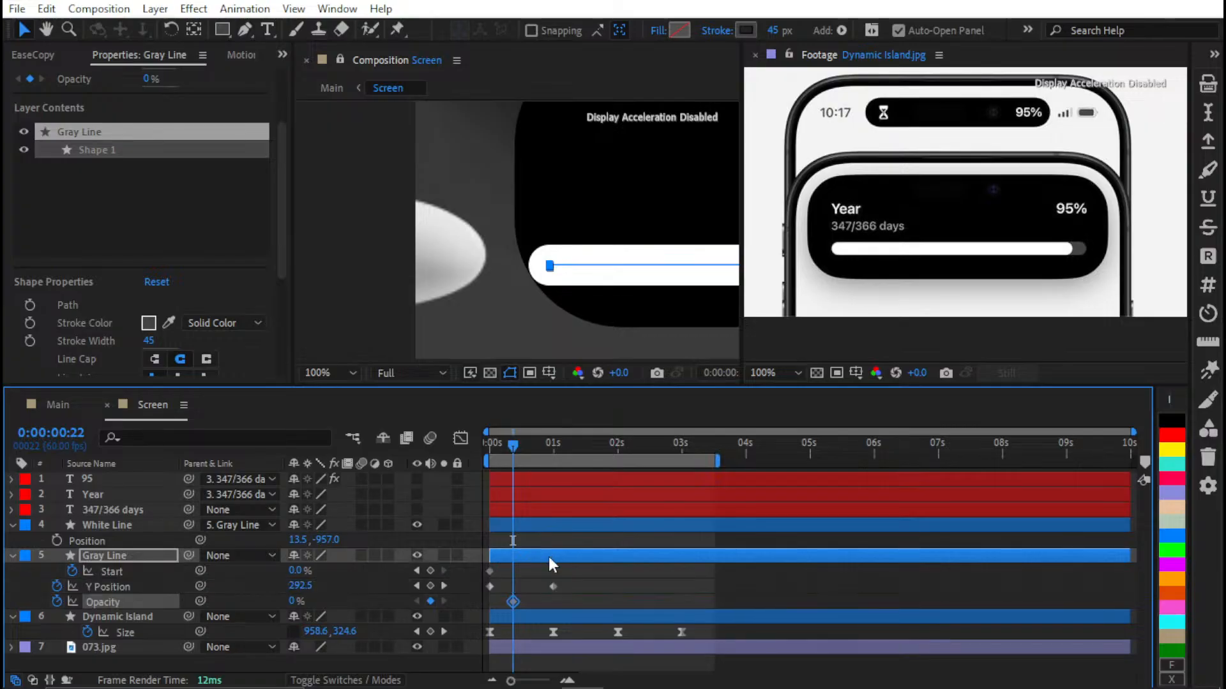
# Set the Gray Line's Opacity to 100% at 0:00:01:00
pyautogui.click(627, 591)
pyautogui.press('k')
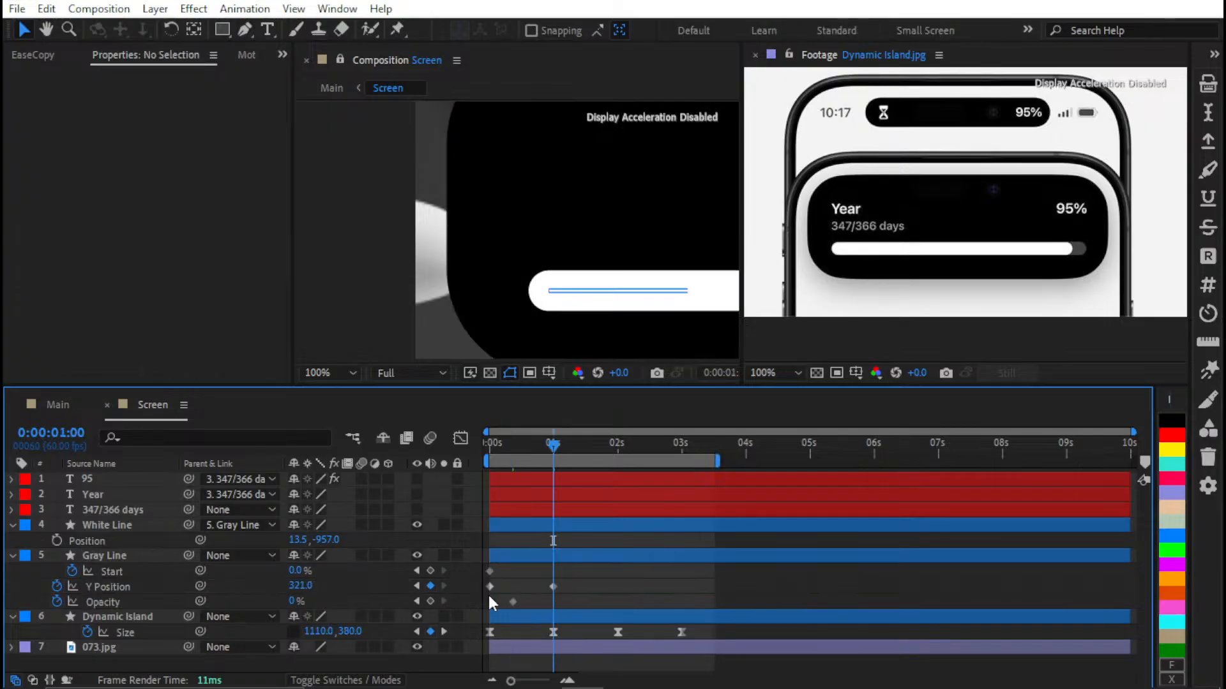
pyautogui.moveTo(293, 603); pyautogui.dragTo(677, 600)
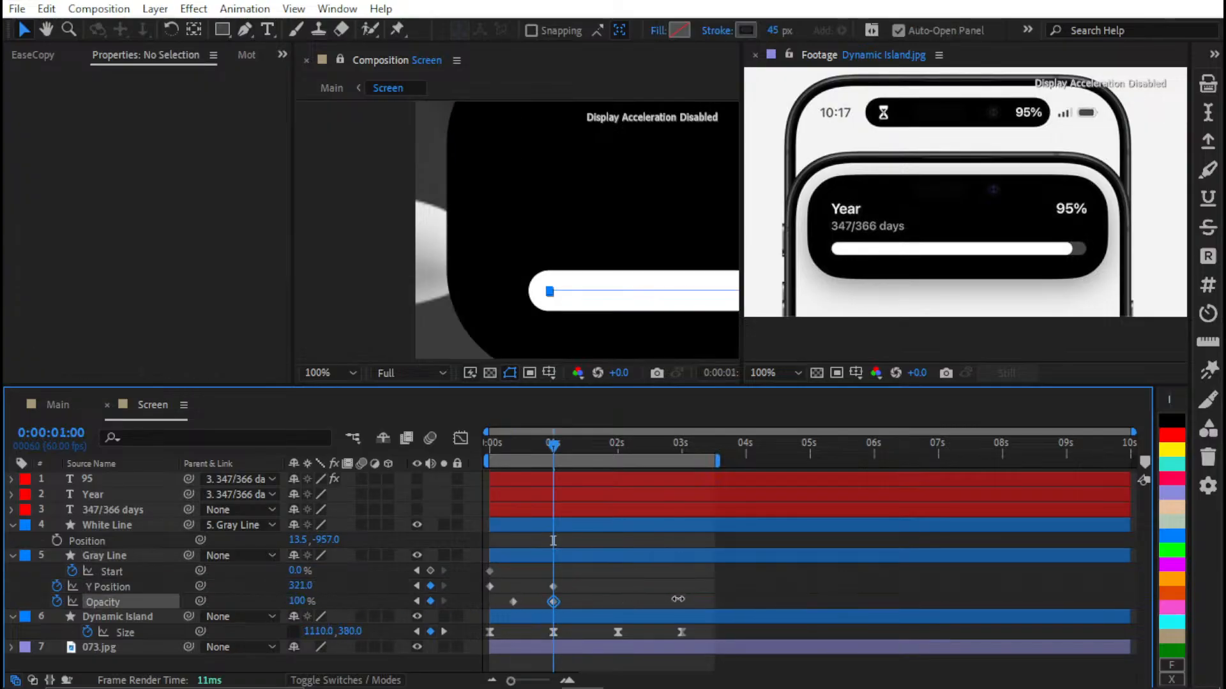
# Copy the Gray Line's two Opacity keyframes onto the White Line, starting at 0:00:00:22
pyautogui.moveTo(567, 596); pyautogui.dragTo(438, 617)
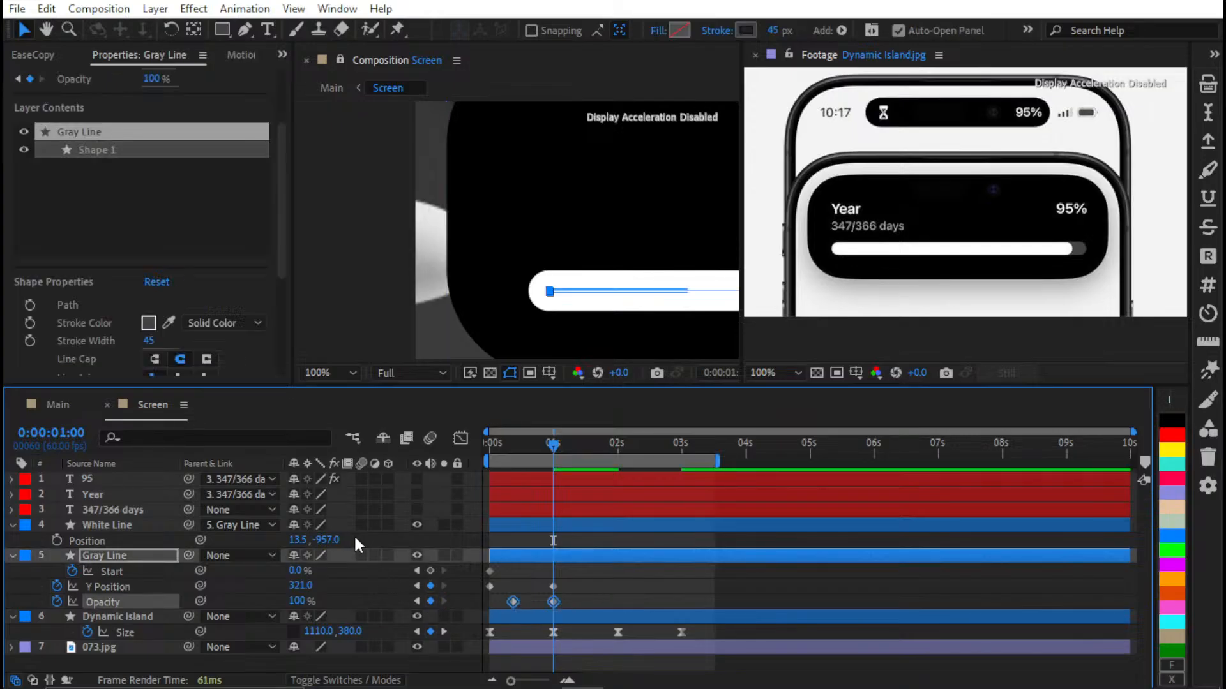
pyautogui.click(550, 530)
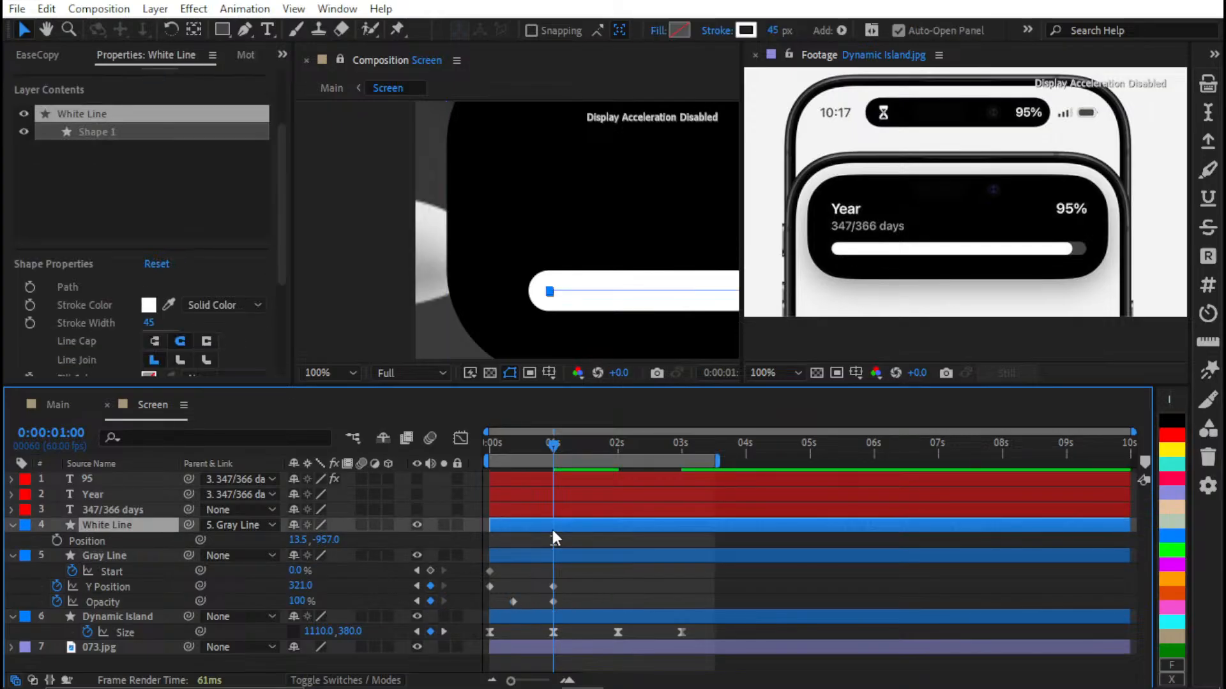
pyautogui.press('j')
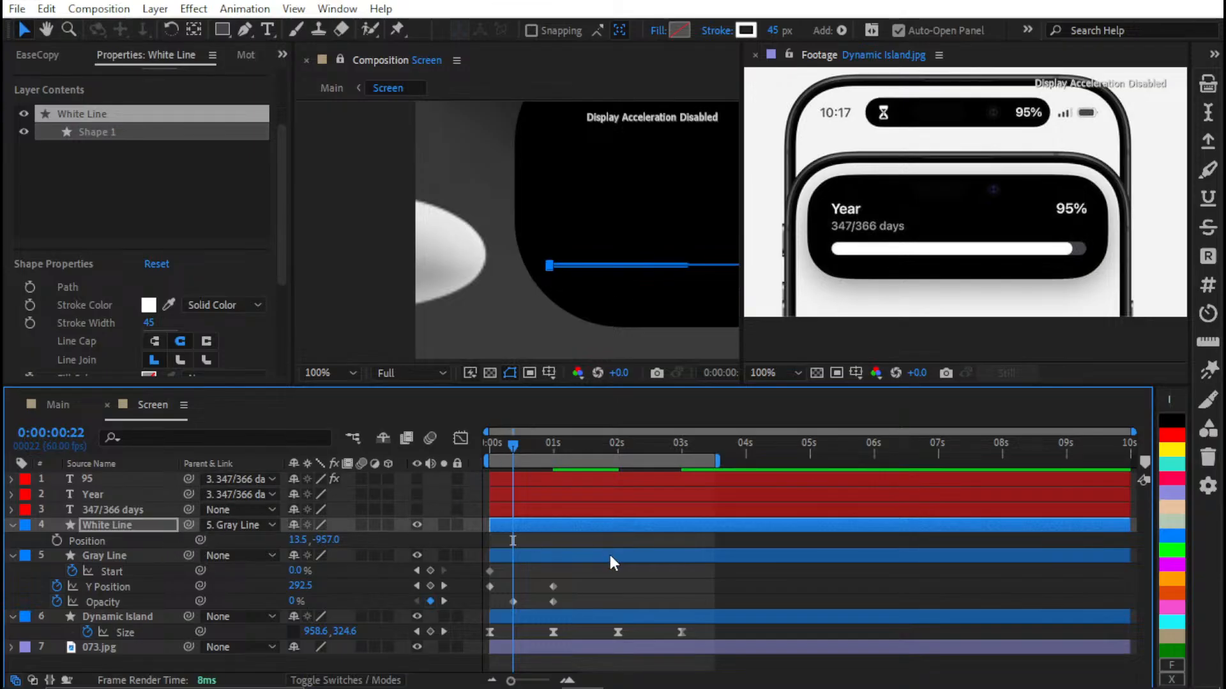
pyautogui.click(607, 588)
# Scrub and play back the animation to check how the progress lines fade in as the island expands
pyautogui.moveTo(515, 440); pyautogui.dragTo(519, 484)
pyautogui.moveTo(536, 487); pyautogui.dragTo(546, 483)
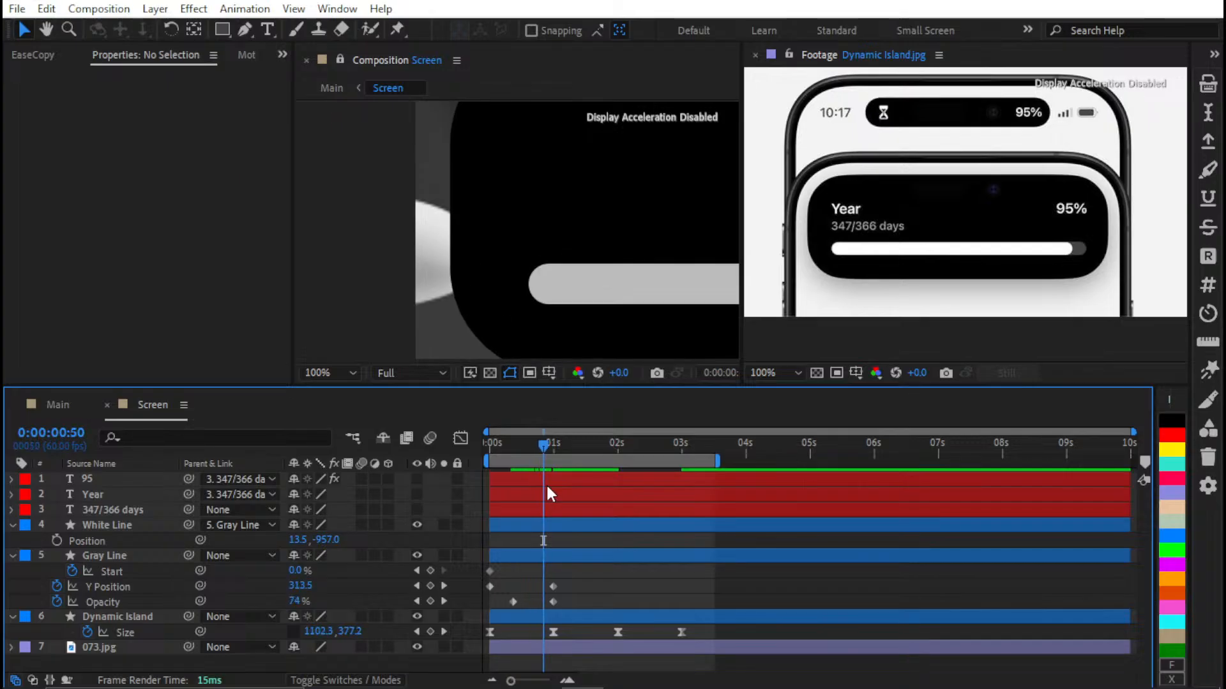
pyautogui.hotkey('shift', '/')
pyautogui.click(612, 553)
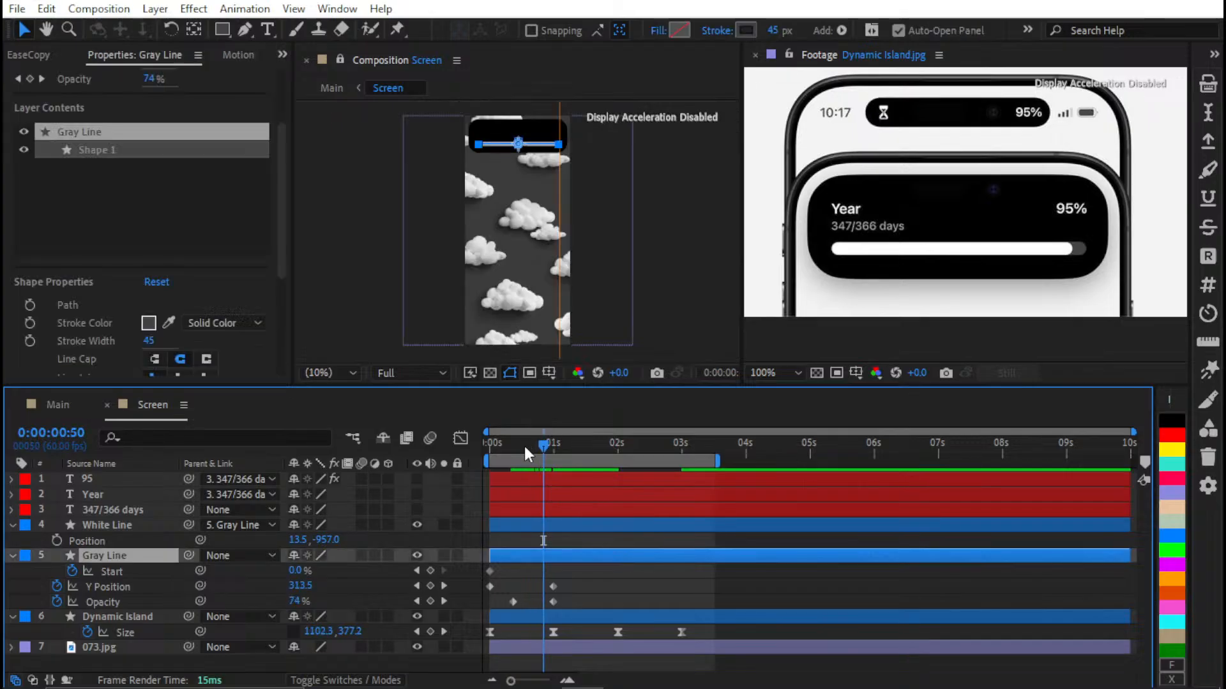
pyautogui.press('Home')
pyautogui.click(628, 586)
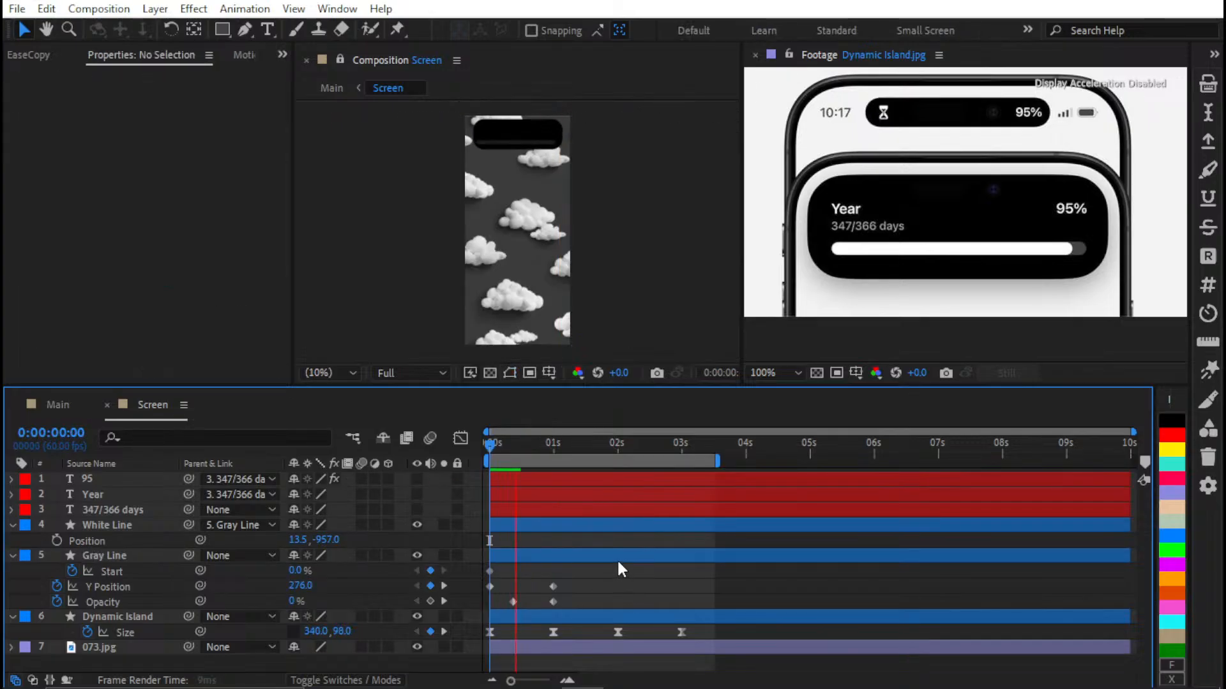
pyautogui.press('space')
pyautogui.press('space')
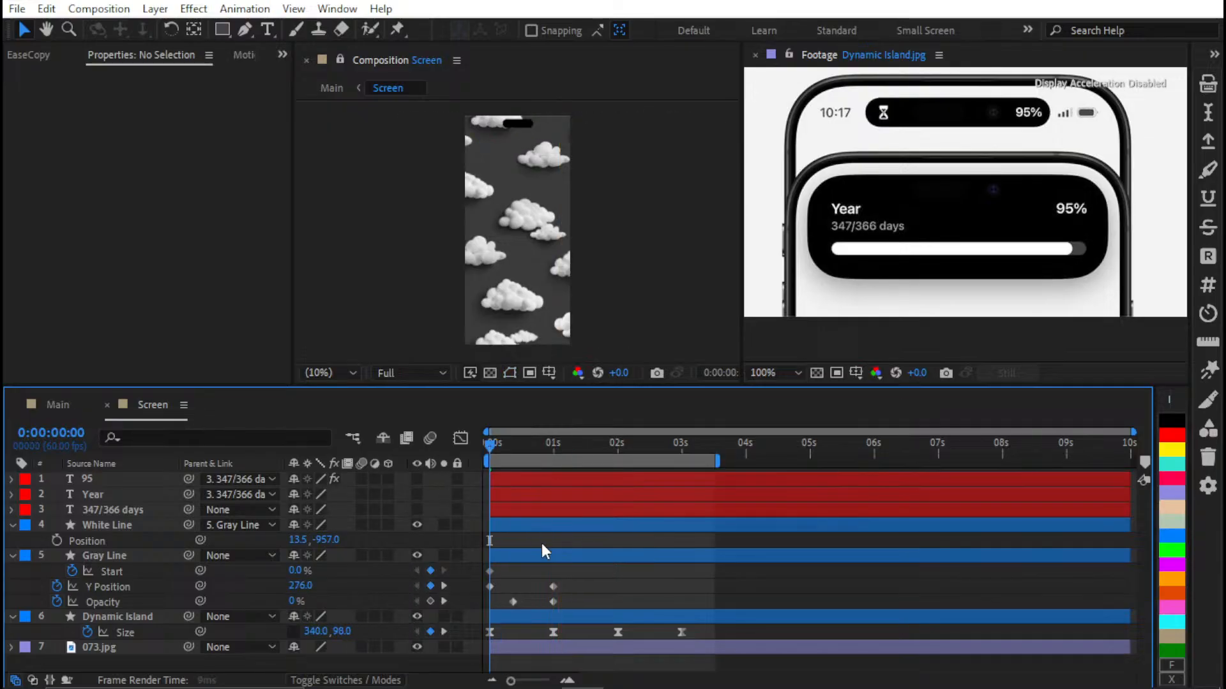
pyautogui.press('space')
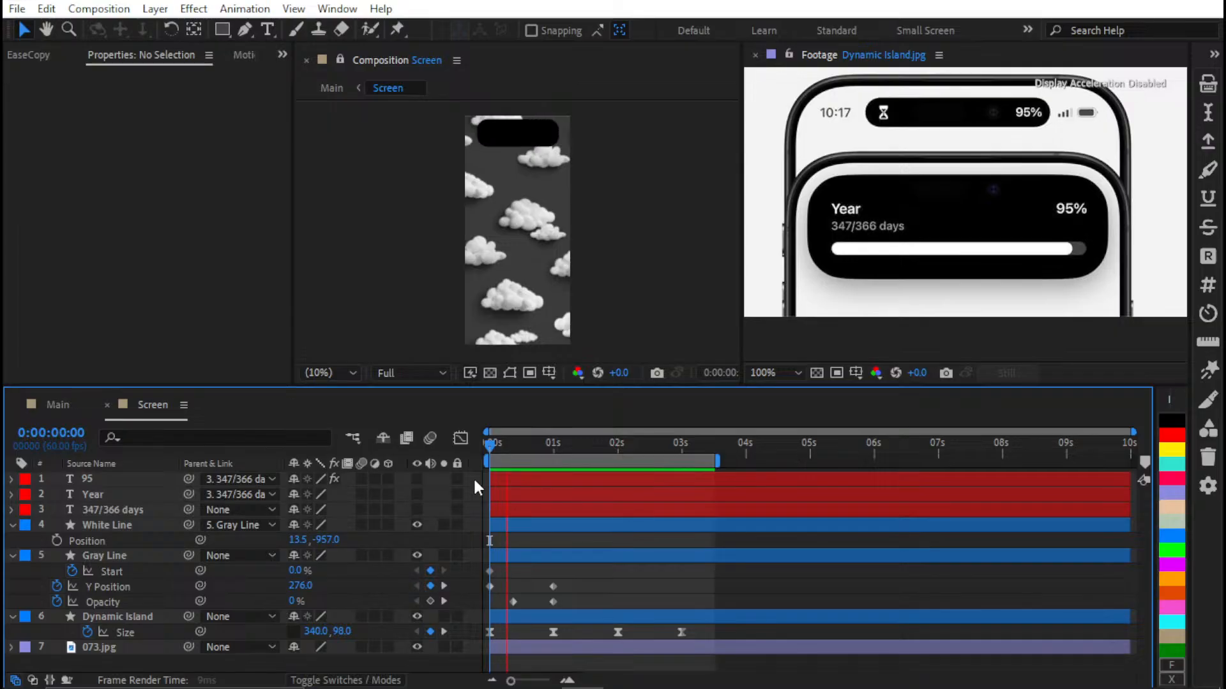
pyautogui.press('space')
# Set the Gray Line's Opacity keyframe at 0:00:00:22 to 100%
pyautogui.press('j')
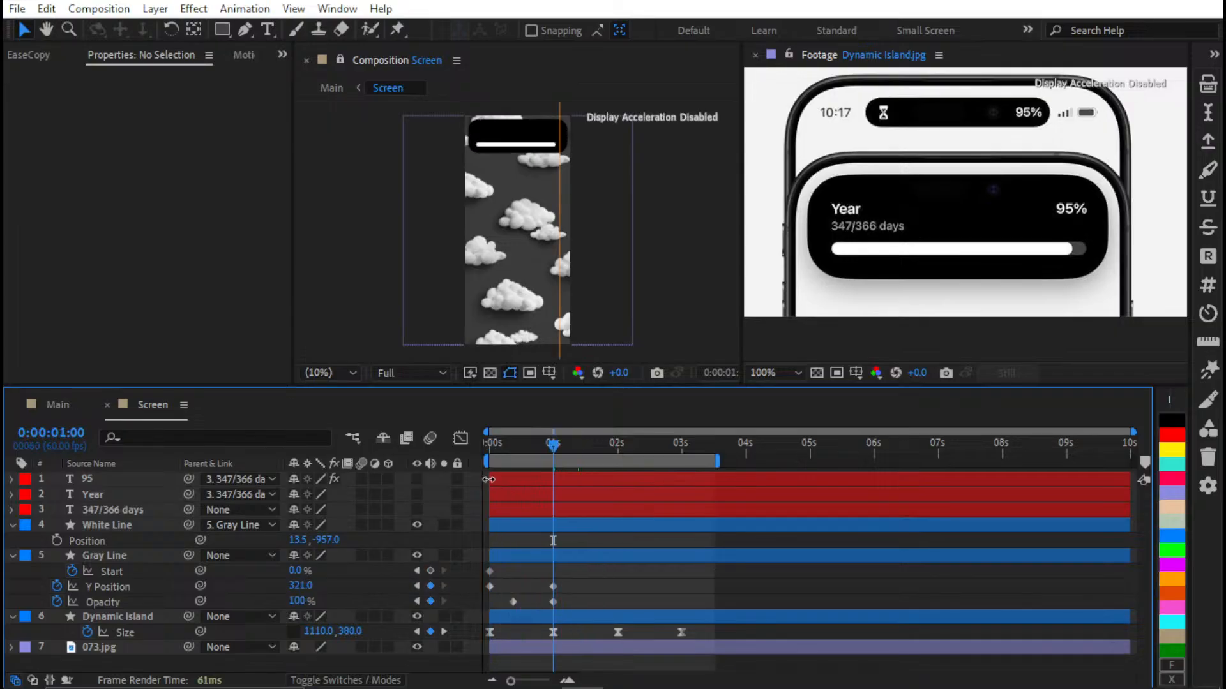
pyautogui.press('j')
pyautogui.scroll(1, 493, 136)
pyautogui.moveTo(522, 210); pyautogui.dragTo(544, 286)
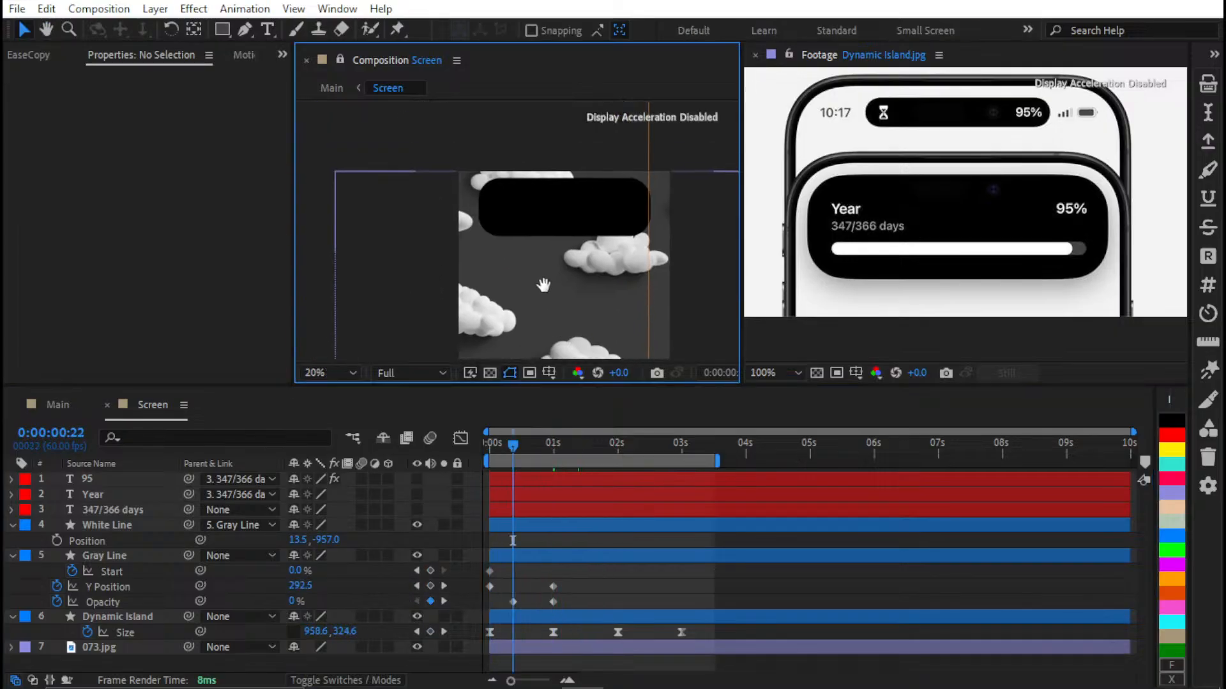
pyautogui.scroll(2, 508, 198)
pyautogui.moveTo(512, 442); pyautogui.dragTo(512, 543)
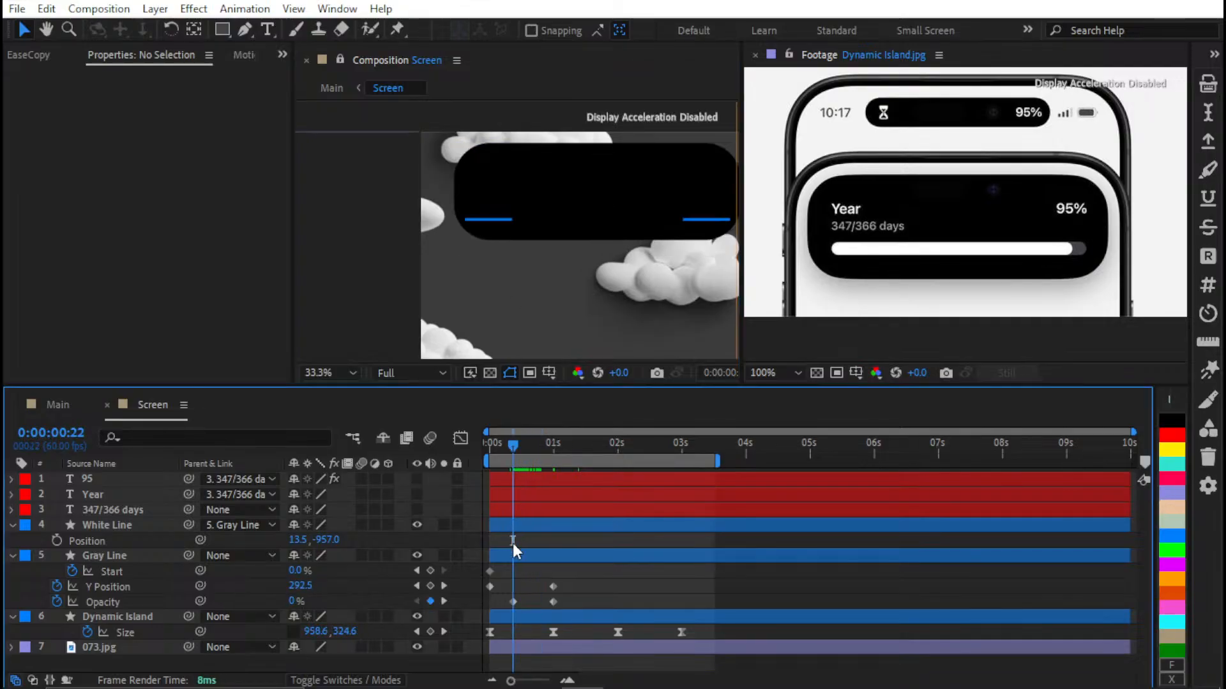
pyautogui.moveTo(292, 602); pyautogui.dragTo(577, 586)
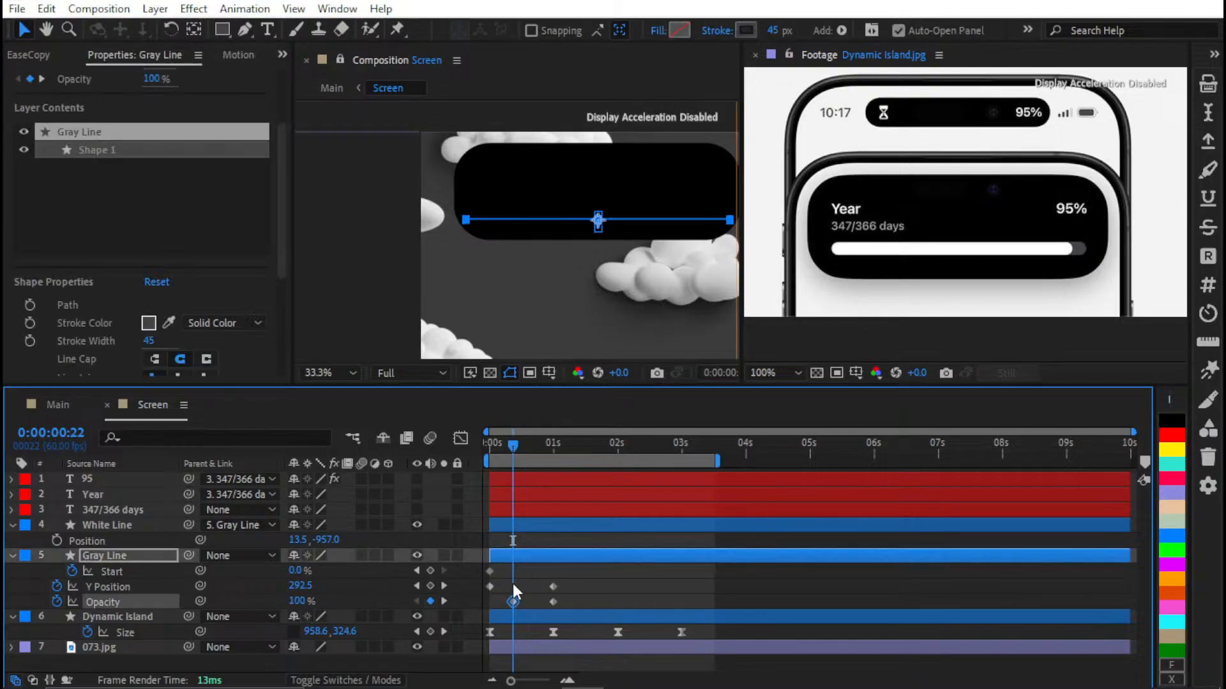
# Delete the White Line's Opacity keyframes and set its Opacity to 100%
pyautogui.click(511, 511)
pyautogui.click(529, 525)
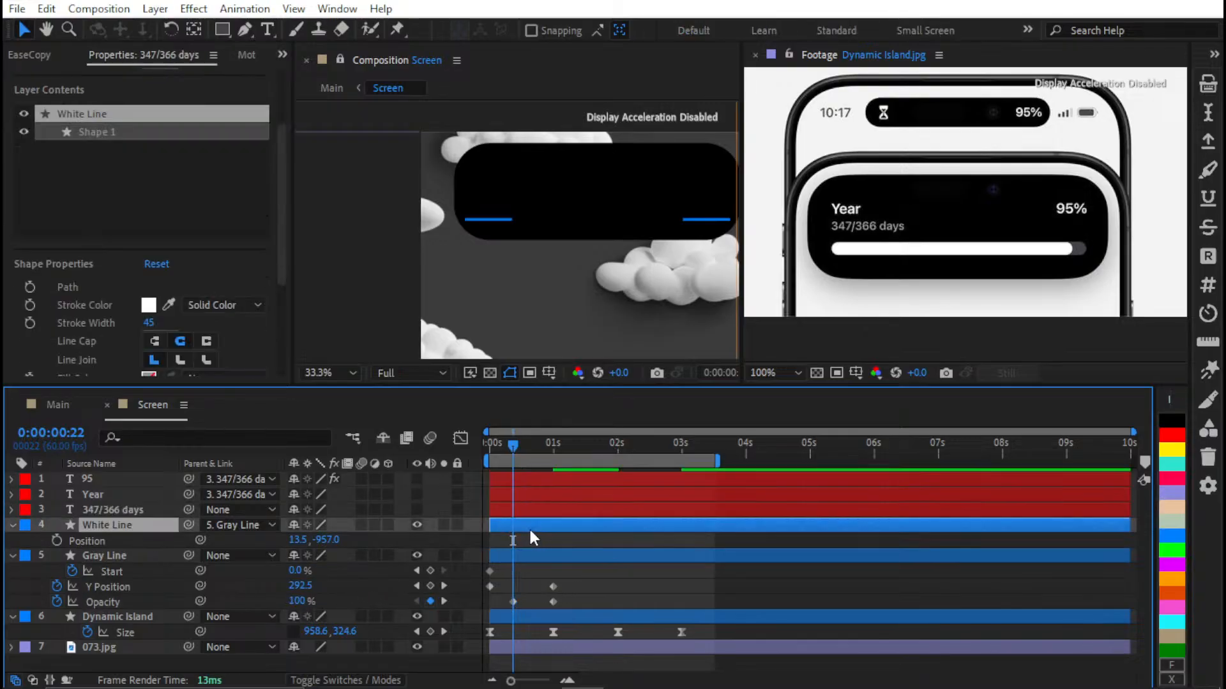
pyautogui.press('u')
pyautogui.moveTo(569, 566); pyautogui.dragTo(446, 591)
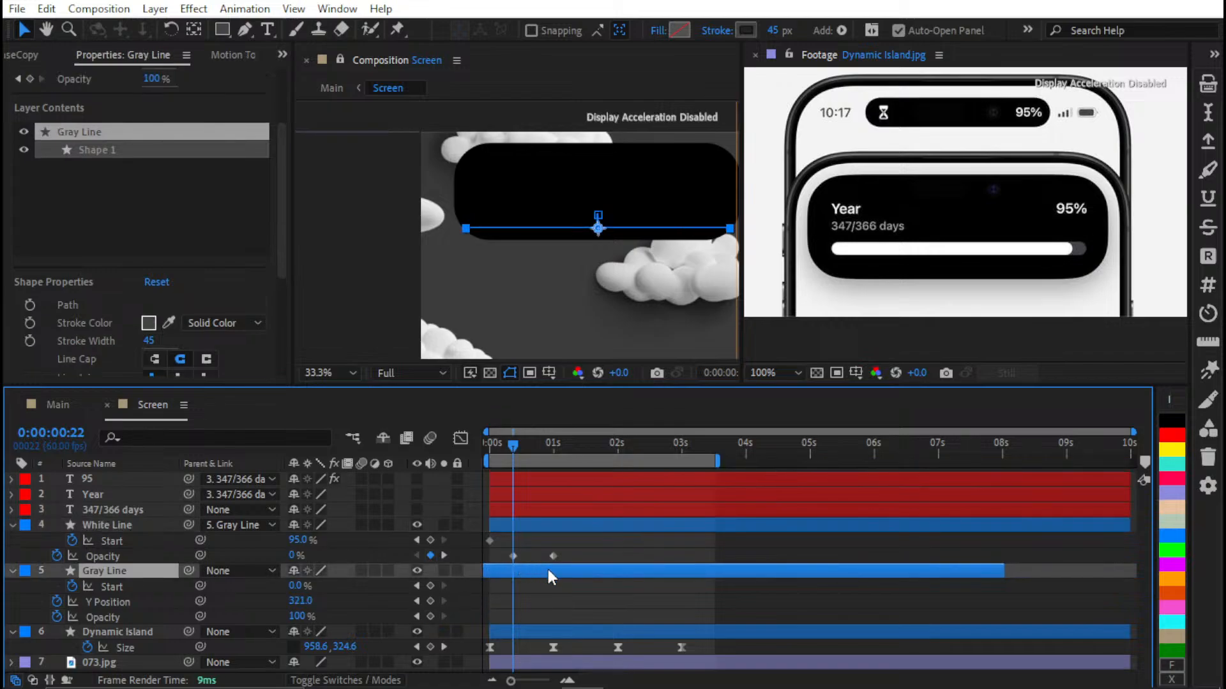
pyautogui.hotkey('ctrl', 'z')
pyautogui.moveTo(576, 557); pyautogui.dragTo(453, 564)
pyautogui.press('Delete')
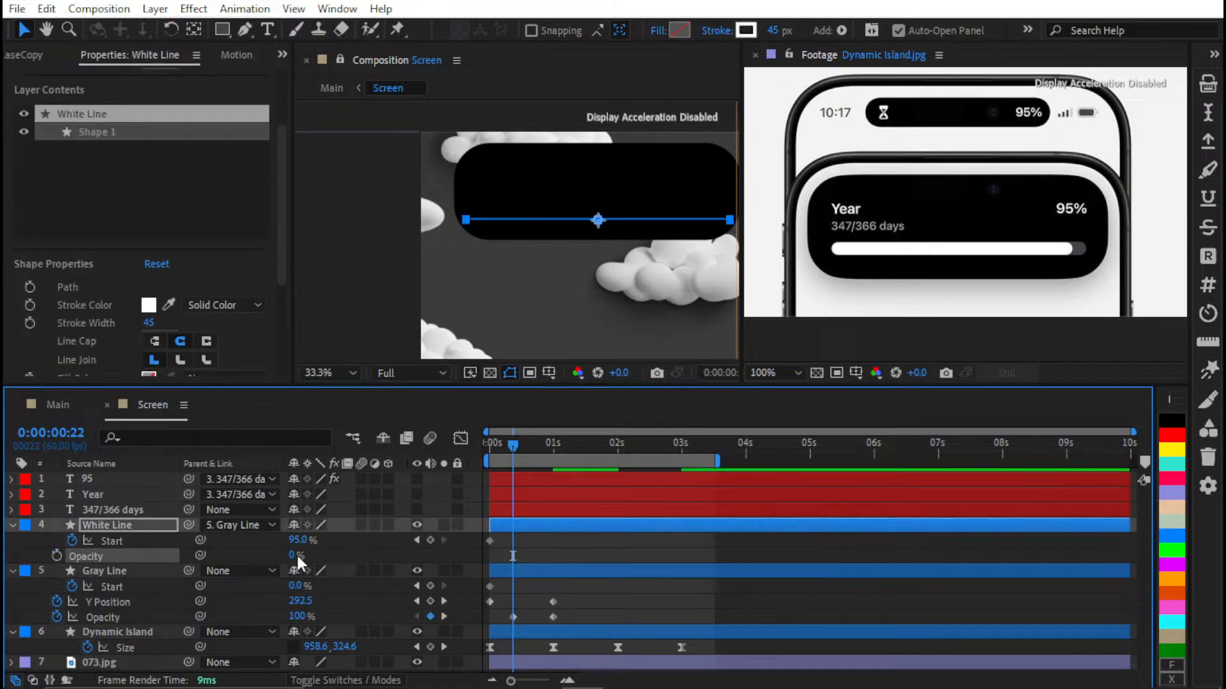
pyautogui.moveTo(296, 553); pyautogui.dragTo(734, 527)
pyautogui.click(530, 547)
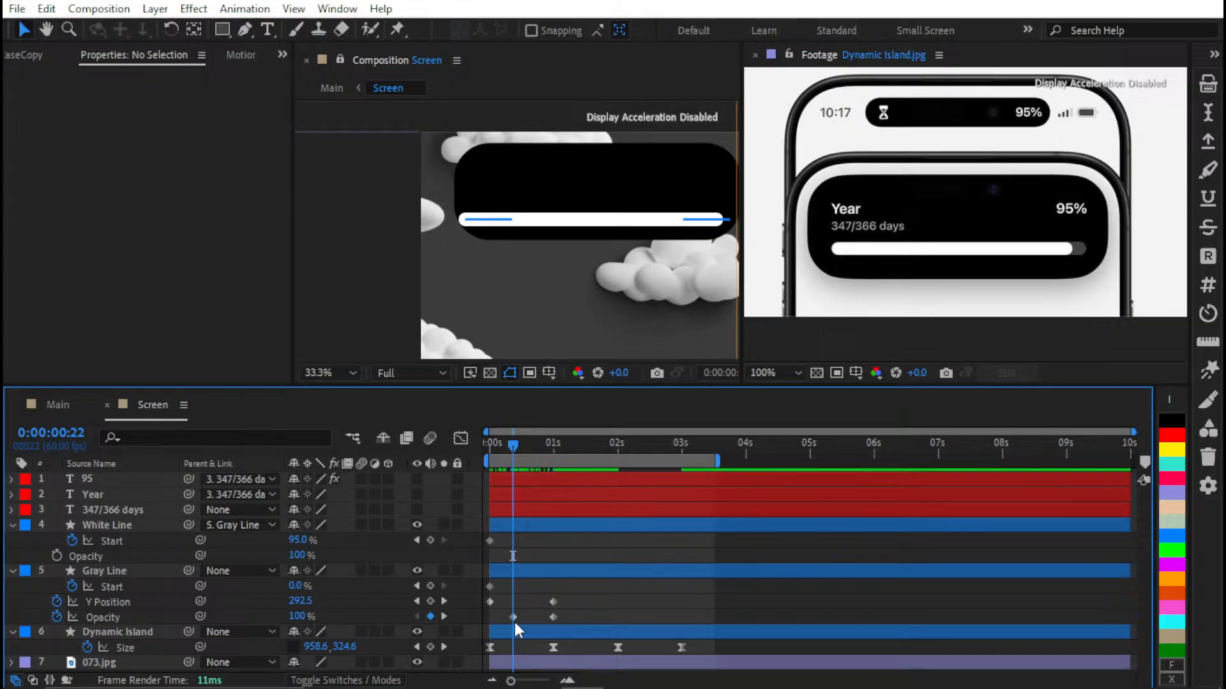
# Raise the Gray Line's Y Position keyframe at 0:00:00:00 to 156 and scrub through the opening motion
pyautogui.moveTo(528, 611); pyautogui.dragTo(508, 623)
pyautogui.click(520, 589)
pyautogui.press('Home')
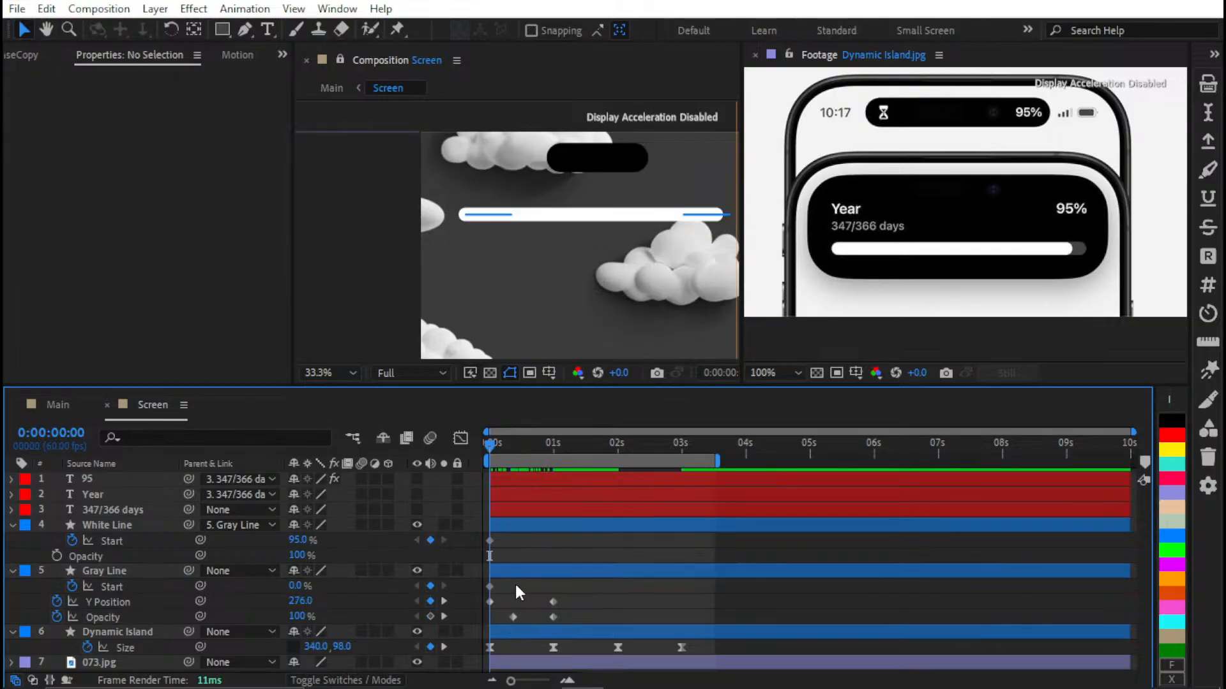
pyautogui.click(517, 573)
pyautogui.click(488, 602)
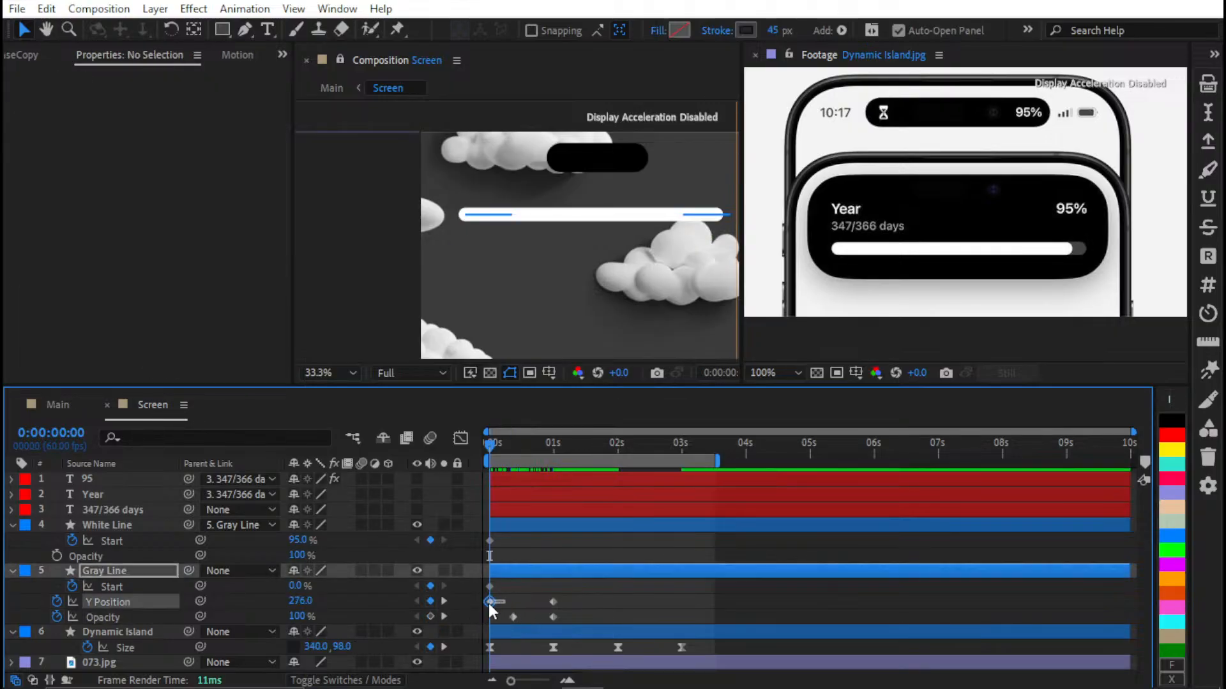
pyautogui.hotkey('shift', 'Up')
pyautogui.hotkey('shift', 'Up')
pyautogui.hotkey('shift', 'Up')
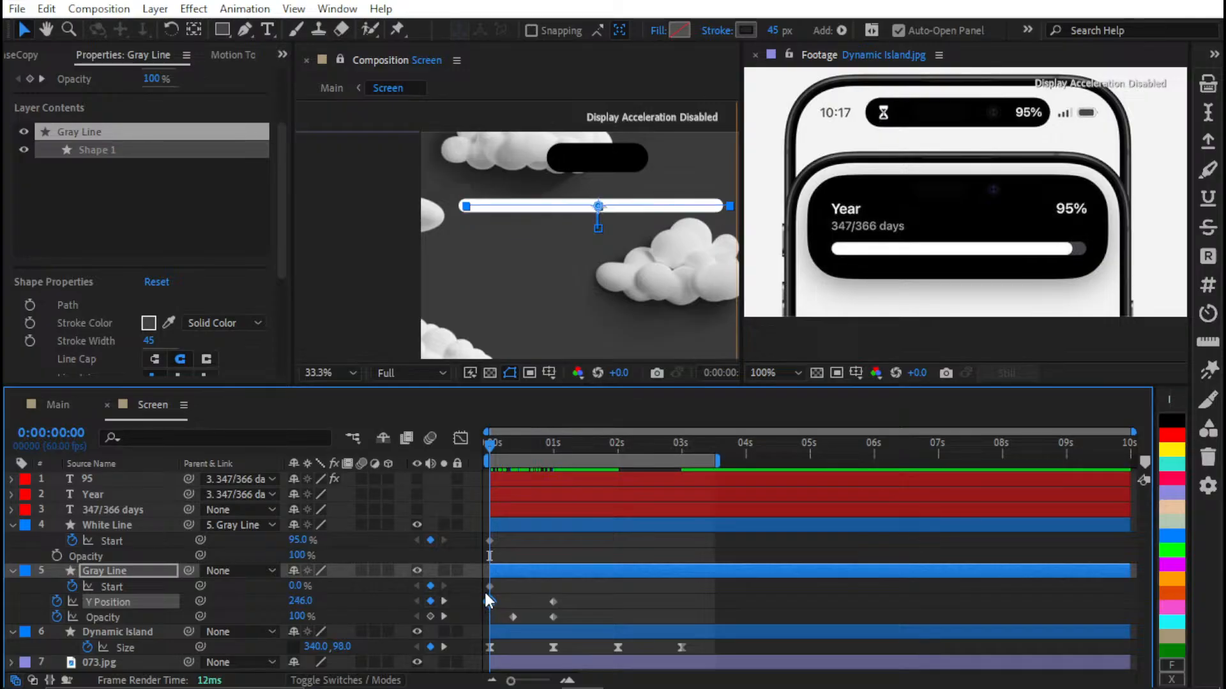
pyautogui.hotkey('shift', 'Up')
pyautogui.hotkey('shift', 'Up')
pyautogui.hotkey('shift', 'Up')
pyautogui.hotkey('shift', 'Up')
pyautogui.hotkey('shift', 'Up')
pyautogui.hotkey('shift', 'Up')
pyautogui.hotkey('shift', 'Up')
pyautogui.hotkey('shift', 'Up')
pyautogui.hotkey('shift', 'Up')
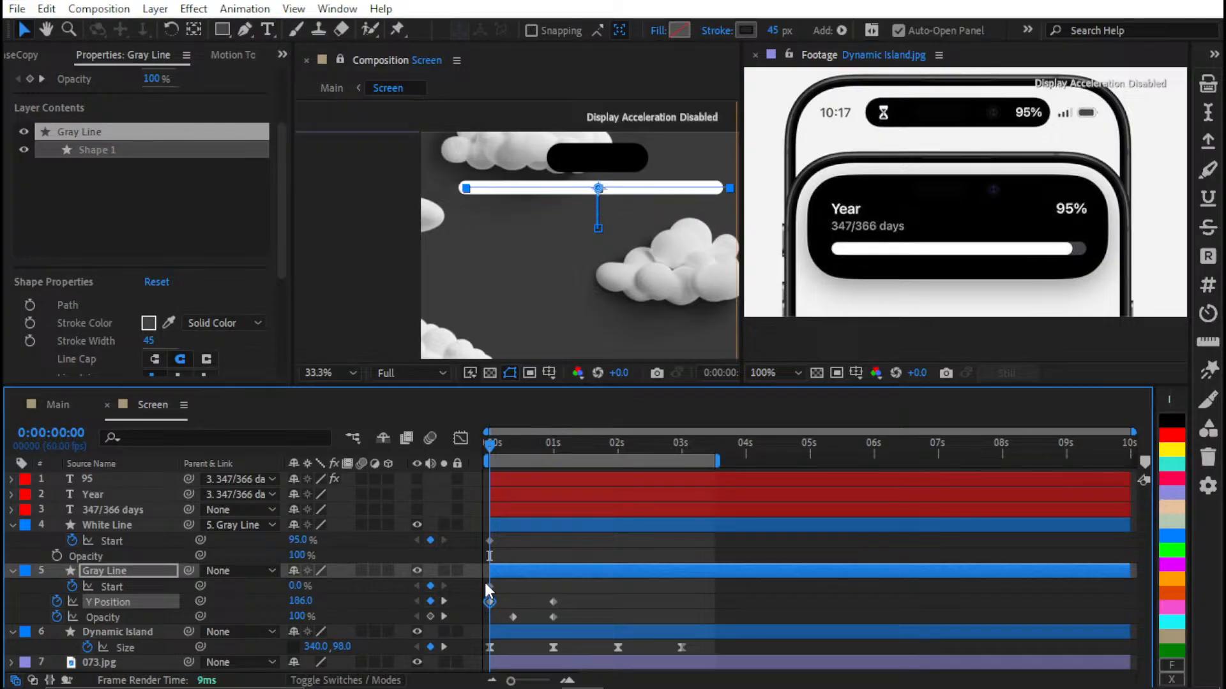
pyautogui.click(572, 606)
pyautogui.moveTo(513, 453); pyautogui.dragTo(451, 487)
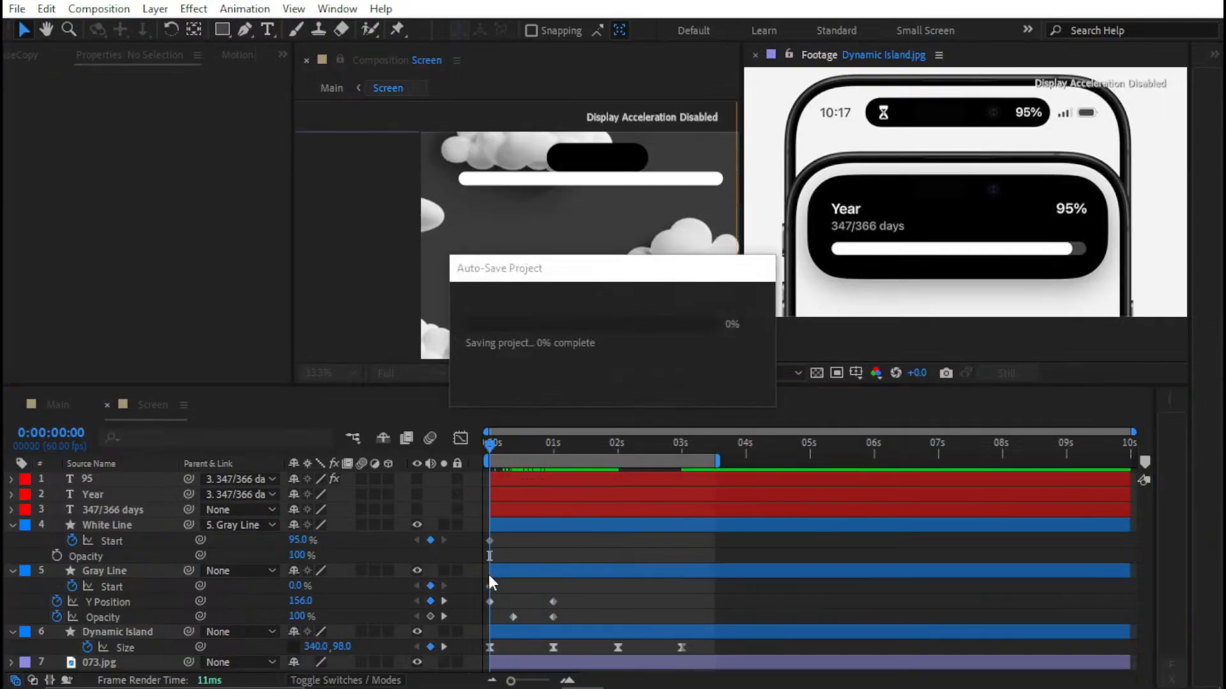
# Create 100% Scale keyframes for the Gray Line at 0:00:00:00 and 0:00:01:00
pyautogui.click(488, 571)
pyautogui.press('s')
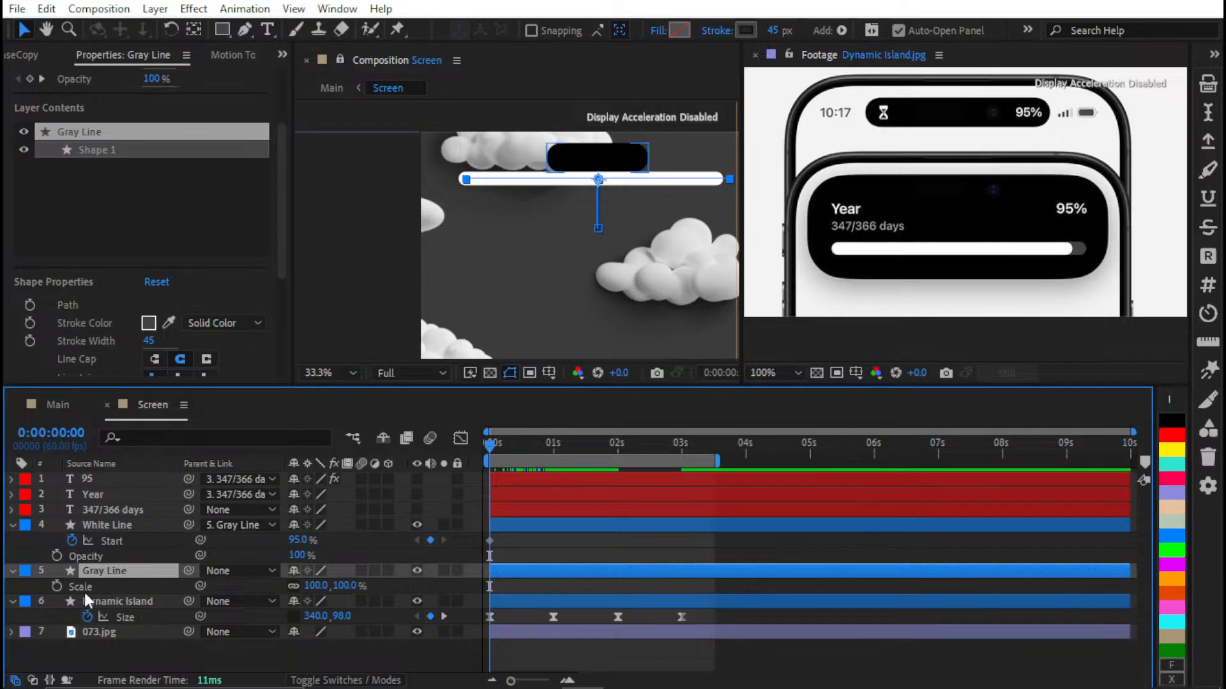
pyautogui.click(62, 586)
pyautogui.press('u')
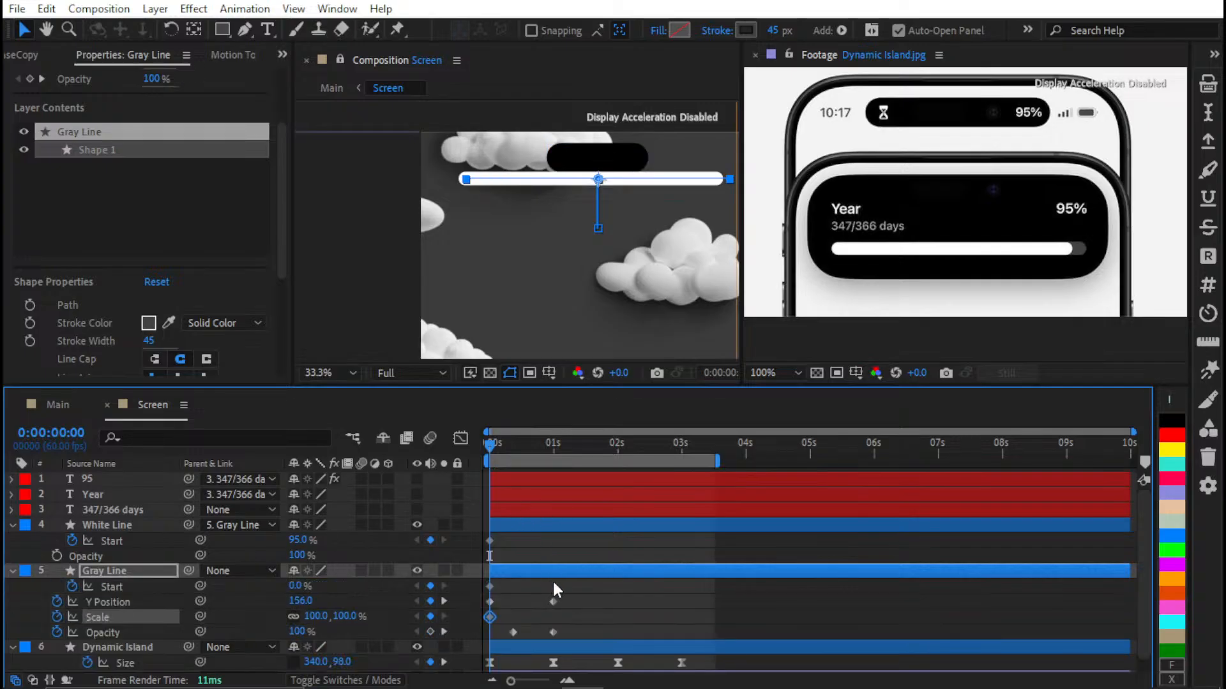
pyautogui.click(618, 597)
pyautogui.press('k')
pyautogui.press('k')
pyautogui.click(430, 616)
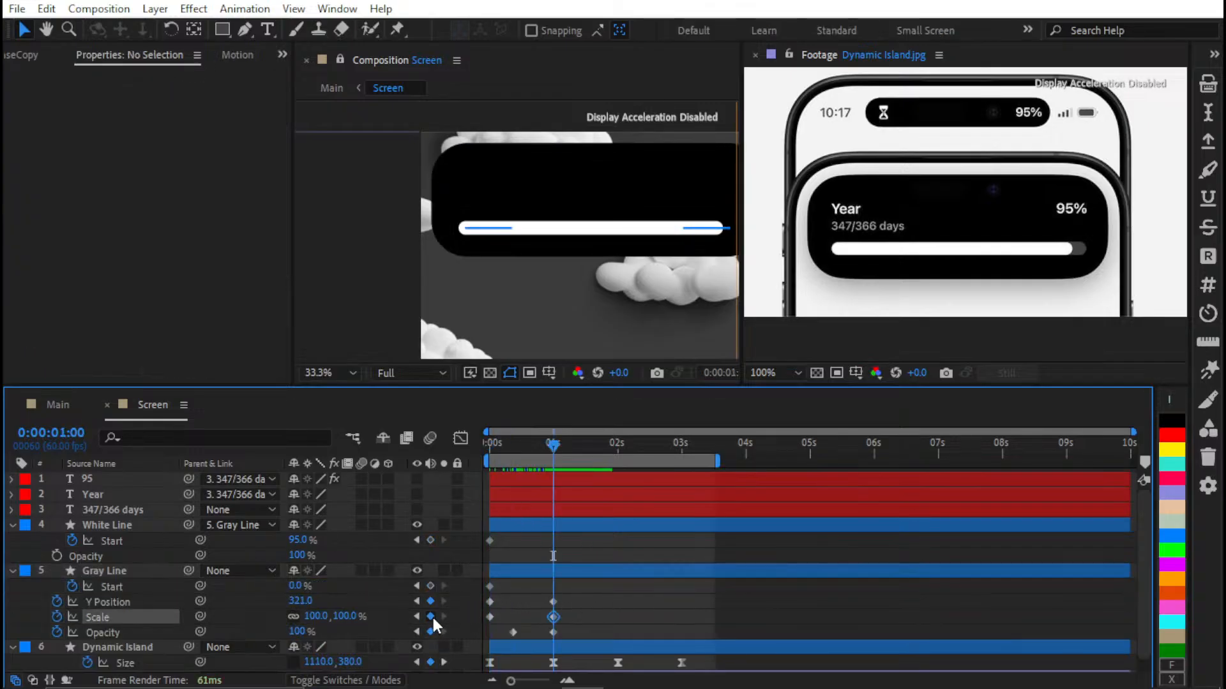
# Set the Gray Line's Scale keyframe at 0:00:00:00 to 75%
pyautogui.press('Home')
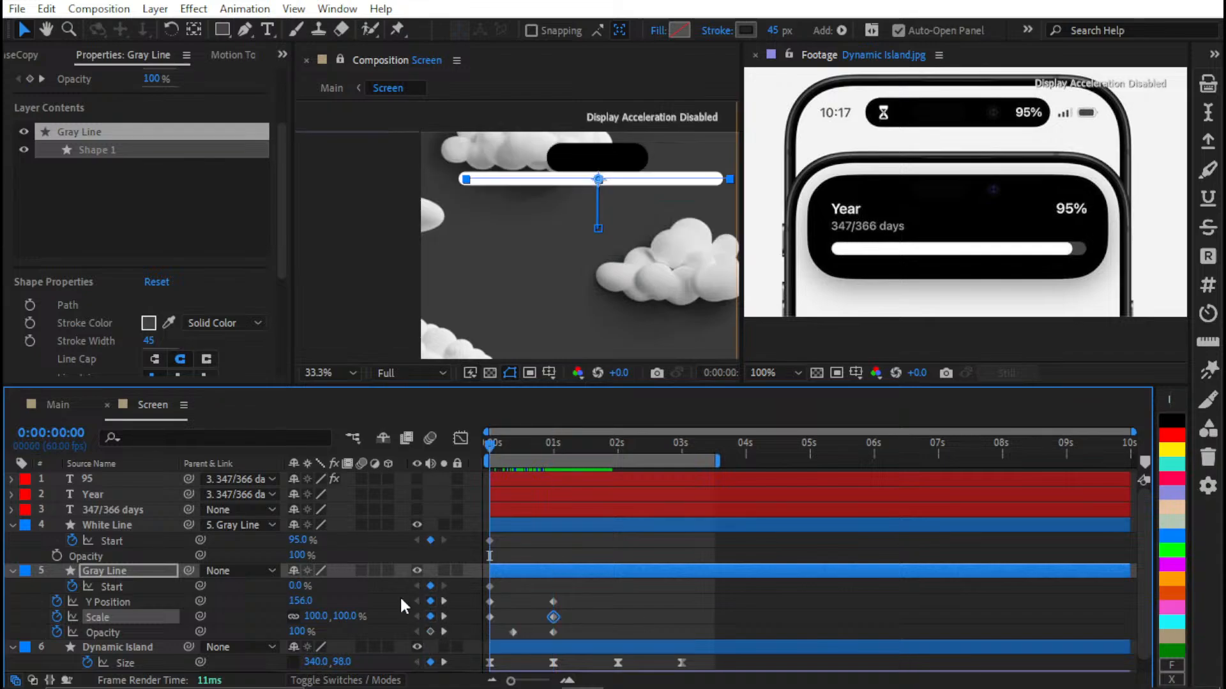
pyautogui.click(343, 616)
pyautogui.write('75')
pyautogui.press('Return')
pyautogui.click(595, 616)
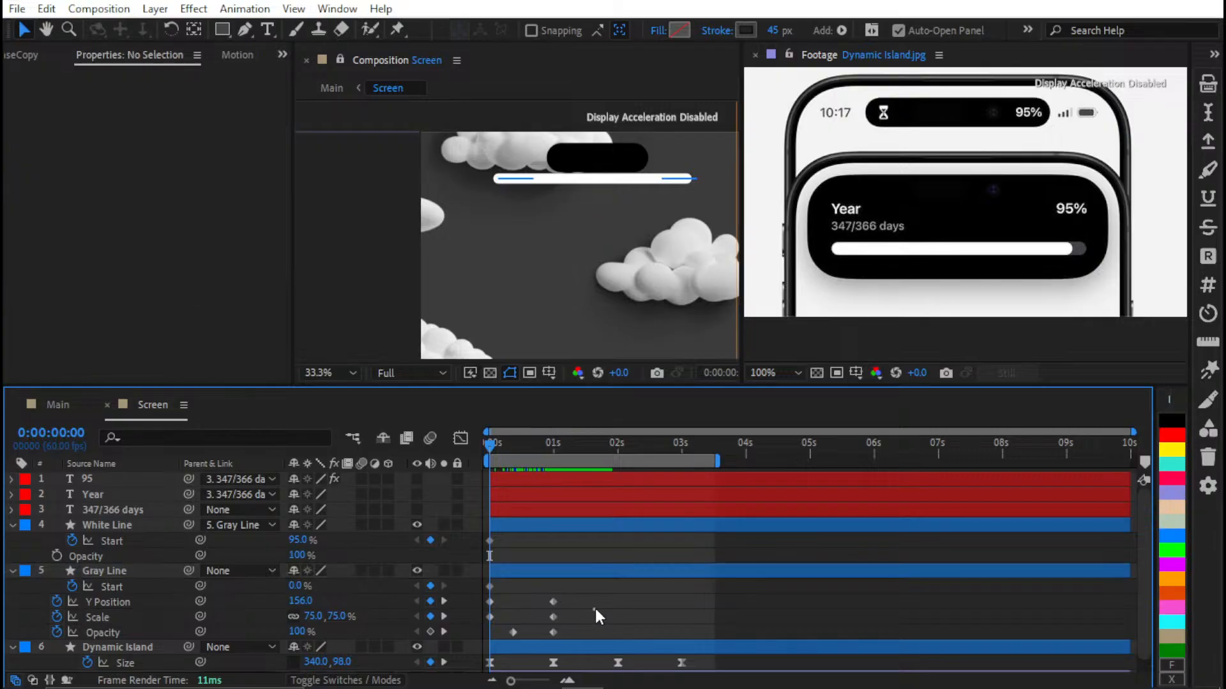
# Set the Gray Line's Y Position at 0:00:00:00 to 160 and play back the animation
pyautogui.moveTo(488, 447); pyautogui.dragTo(447, 485)
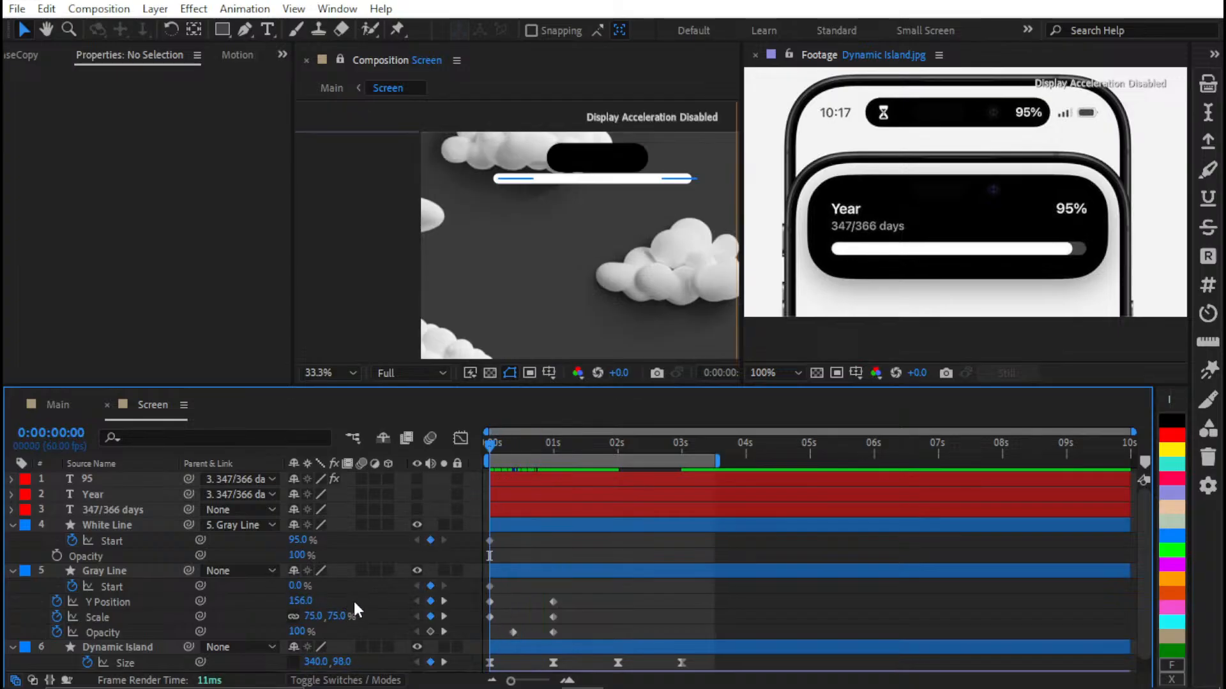
pyautogui.click(300, 600)
pyautogui.write('160')
pyautogui.press('Return')
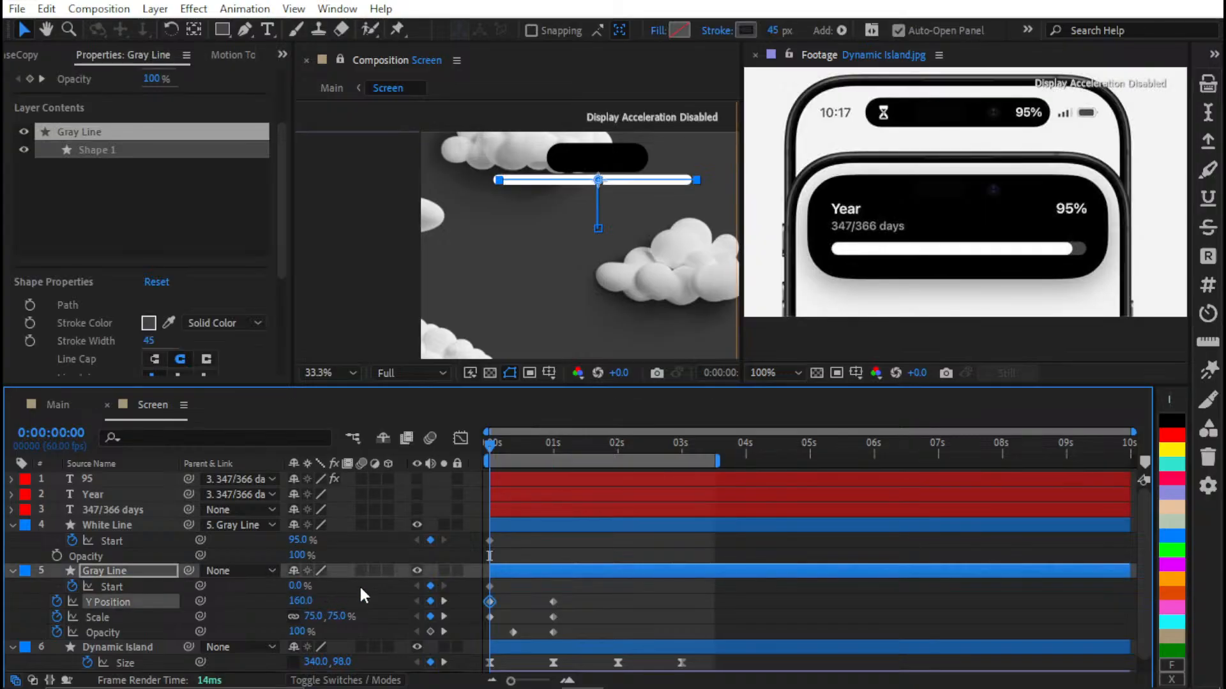
pyautogui.click(620, 599)
pyautogui.press('space')
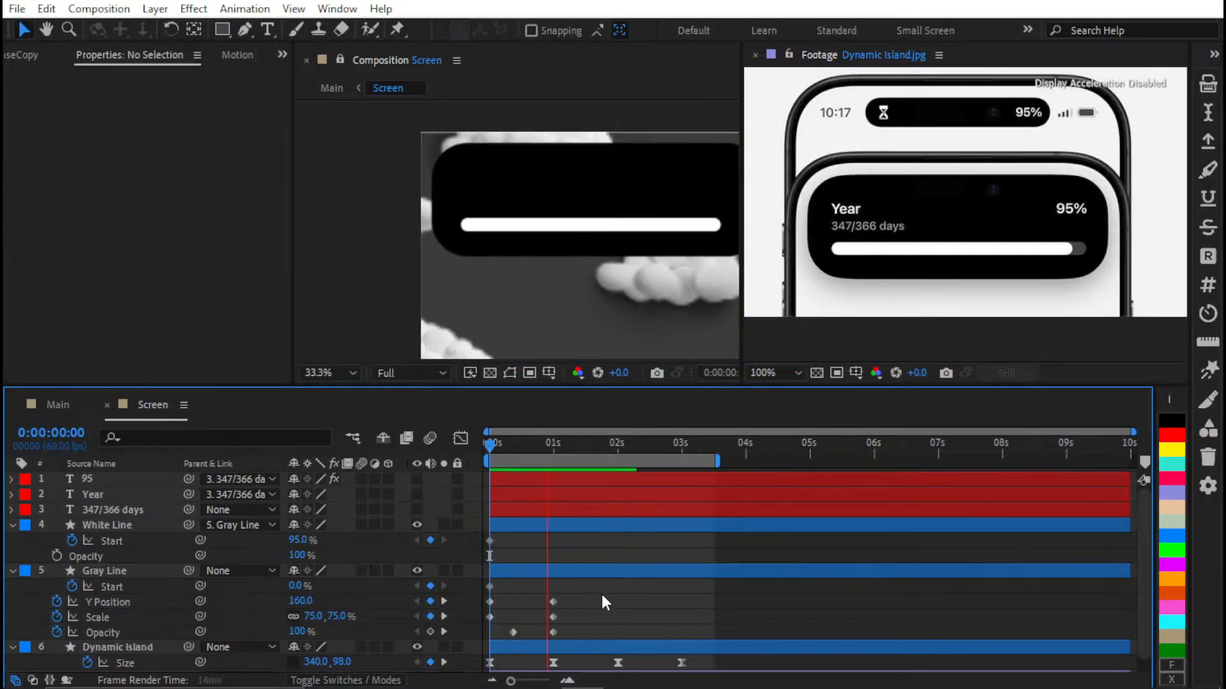
pyautogui.press('space')
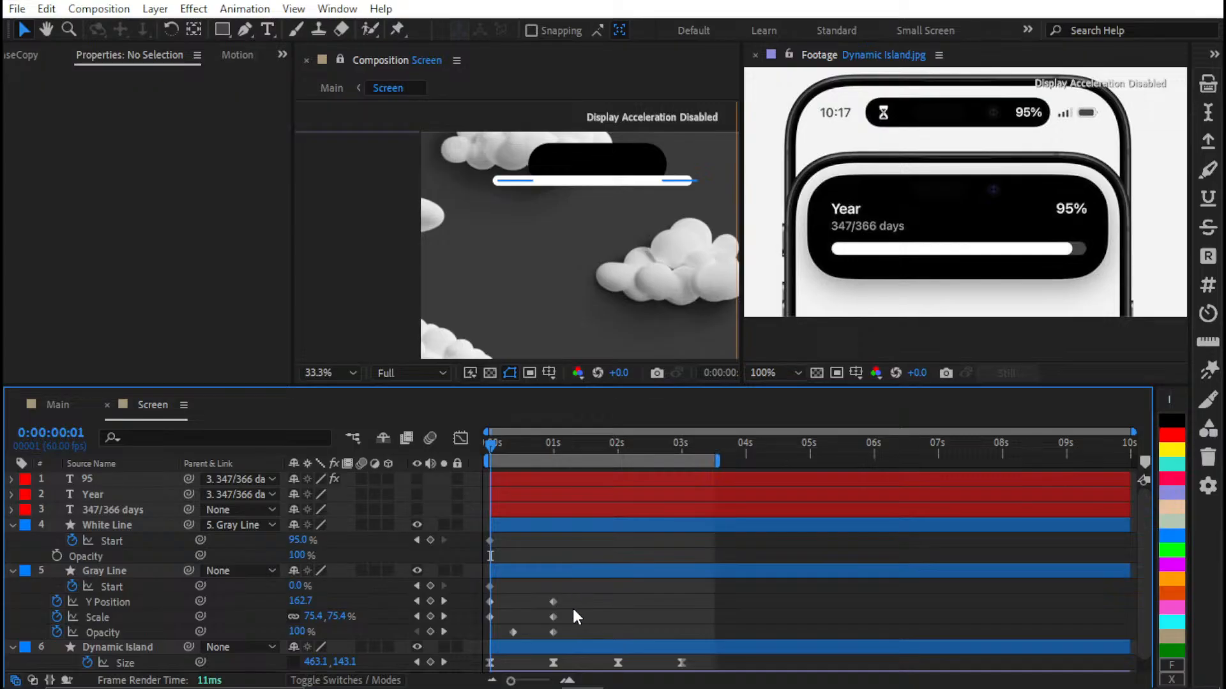
# Delete the White Line's Start keyframe and paste the Gray Line's two Opacity keyframes onto the White Line at 0:00:00:22
pyautogui.press('k')
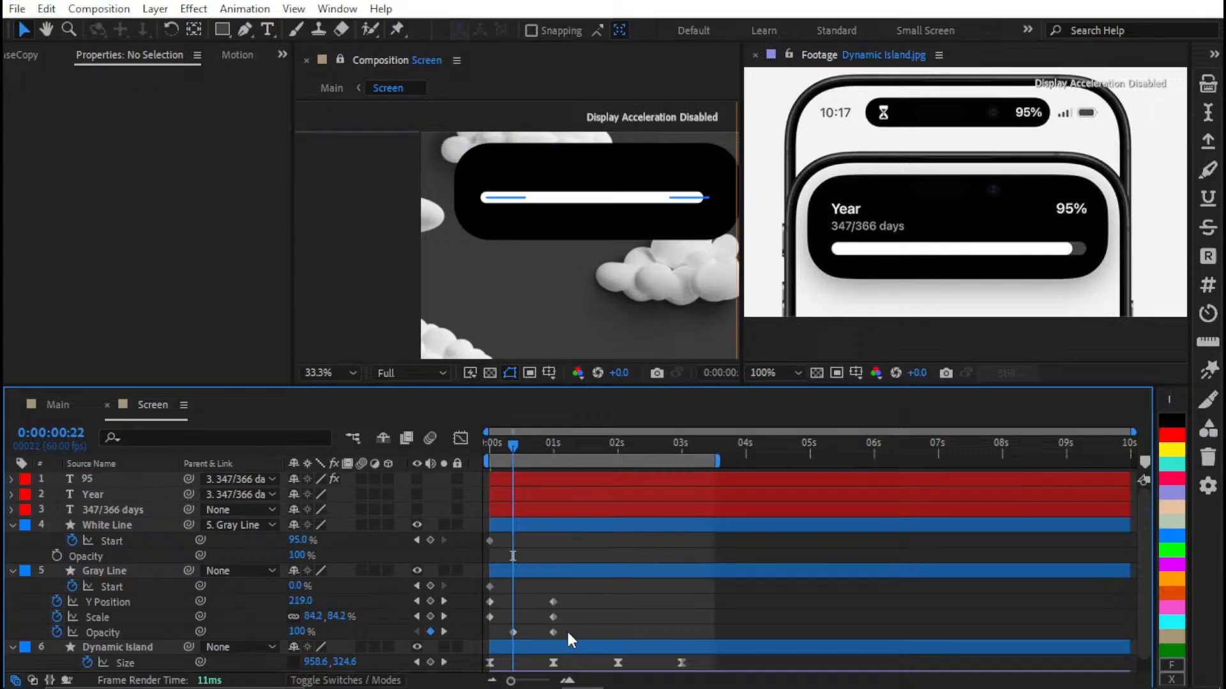
pyautogui.moveTo(566, 629); pyautogui.dragTo(453, 641)
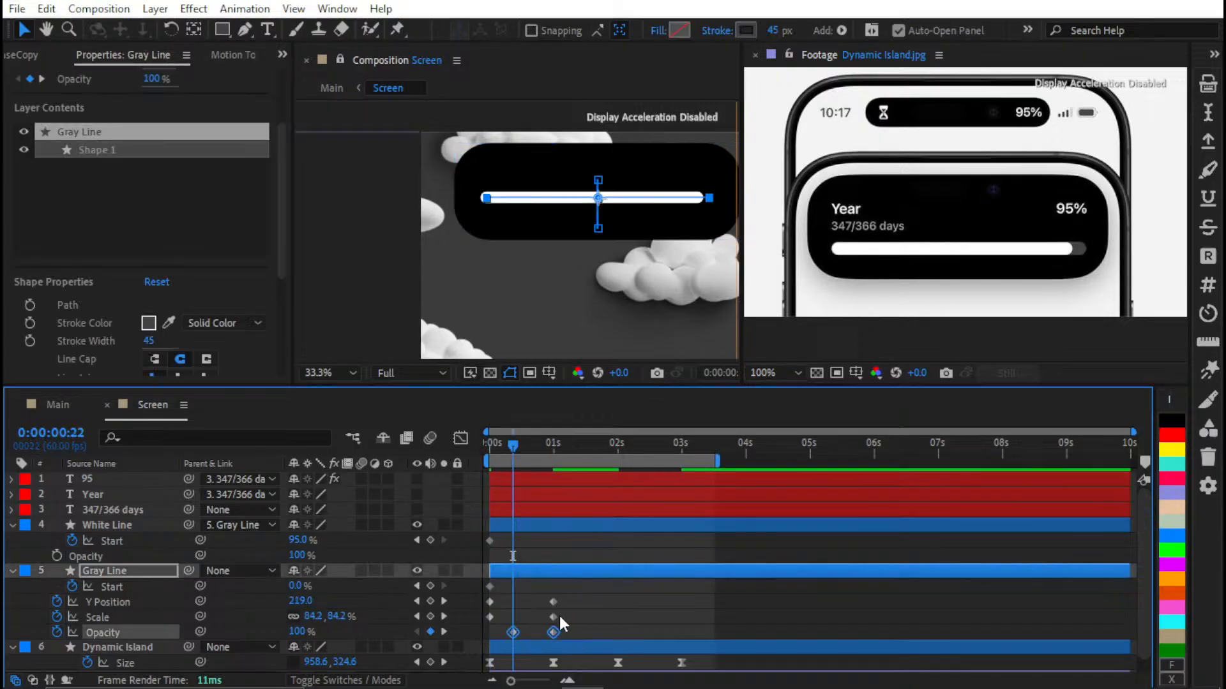
pyautogui.click(130, 540)
pyautogui.click(177, 522)
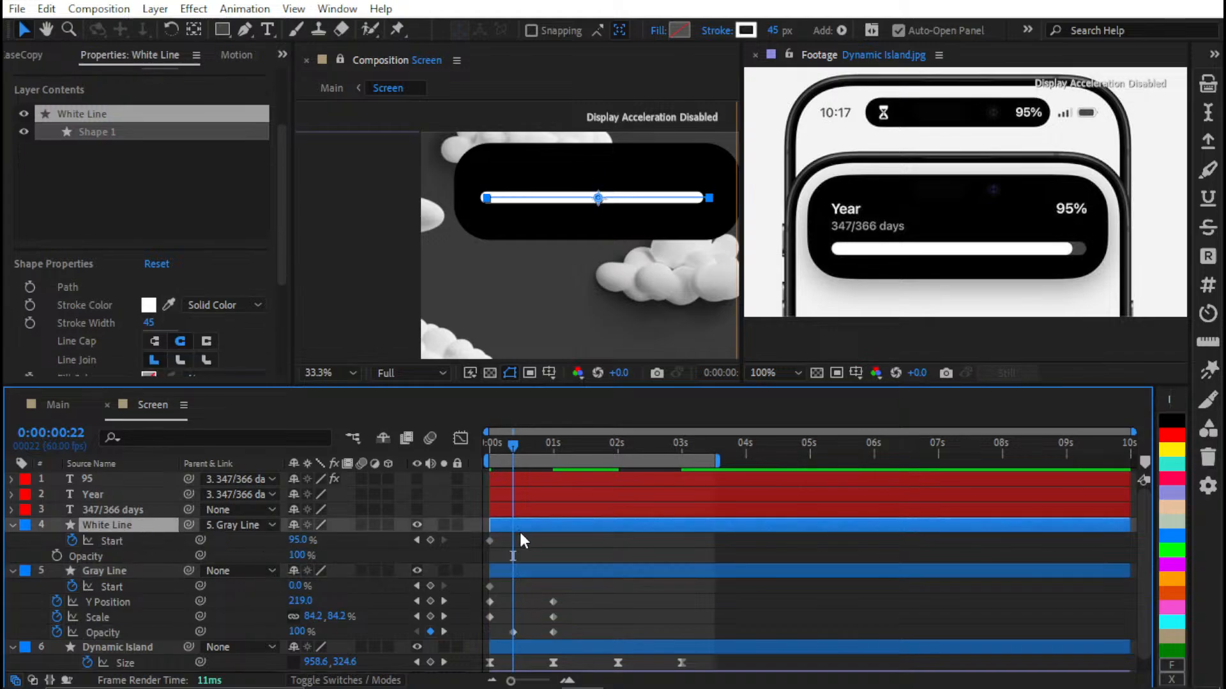
pyautogui.click(519, 537)
pyautogui.moveTo(524, 546); pyautogui.dragTo(451, 532)
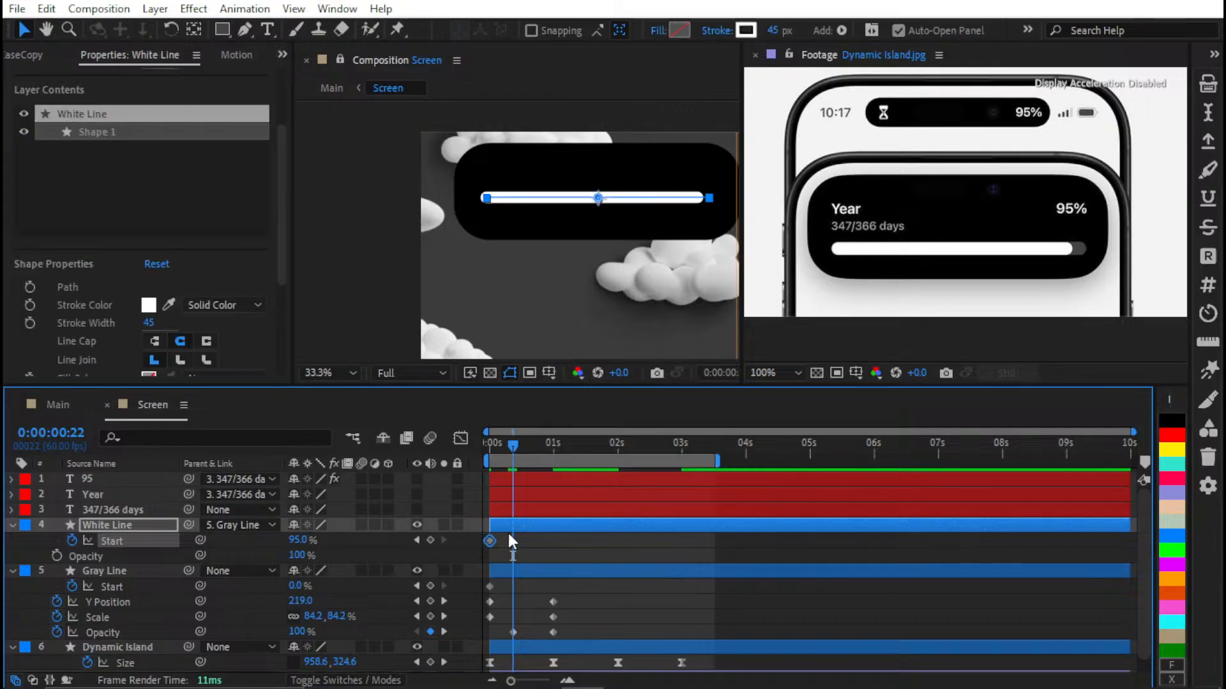
pyautogui.press('Delete')
pyautogui.hotkey('ctrl', 'v')
pyautogui.click(596, 540)
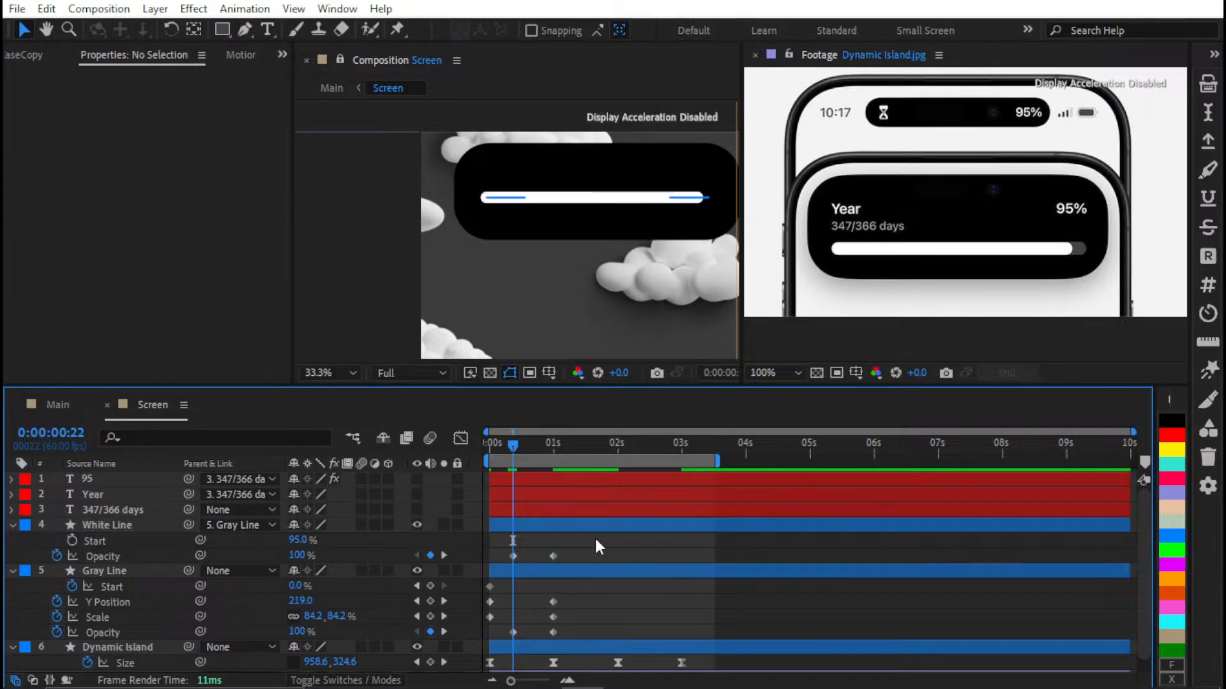
# Preview the animation and delete the White Line's two Opacity keyframes
pyautogui.press('space')
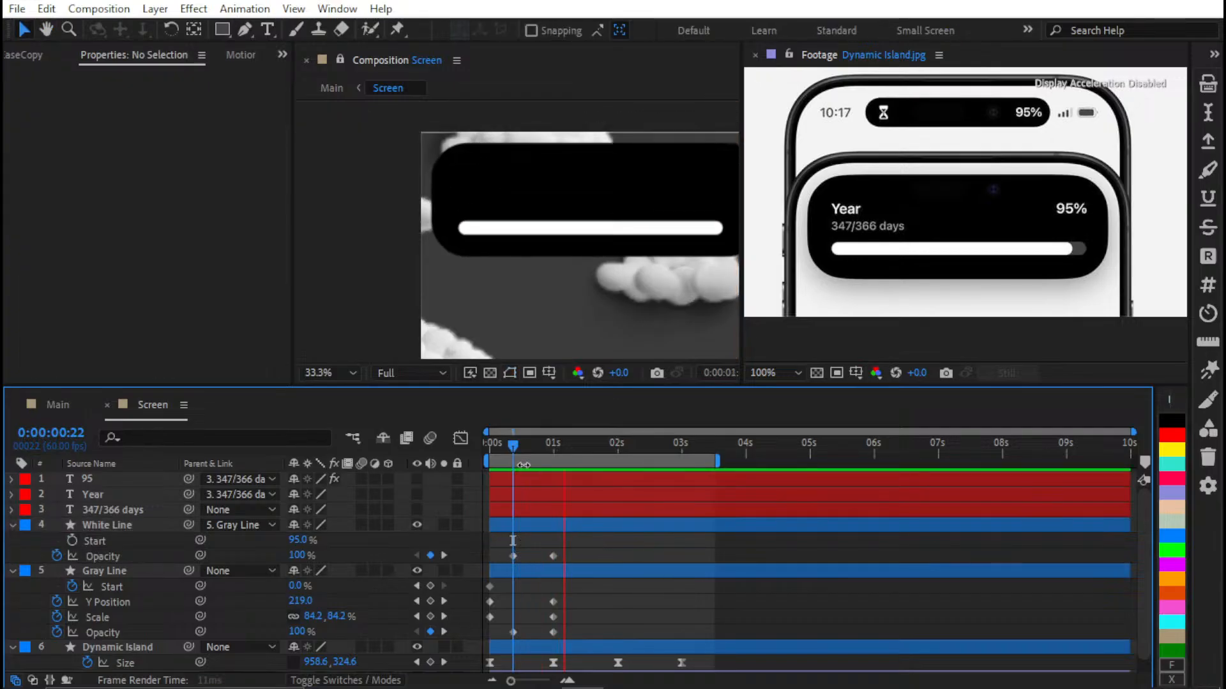
pyautogui.moveTo(527, 448); pyautogui.dragTo(486, 462)
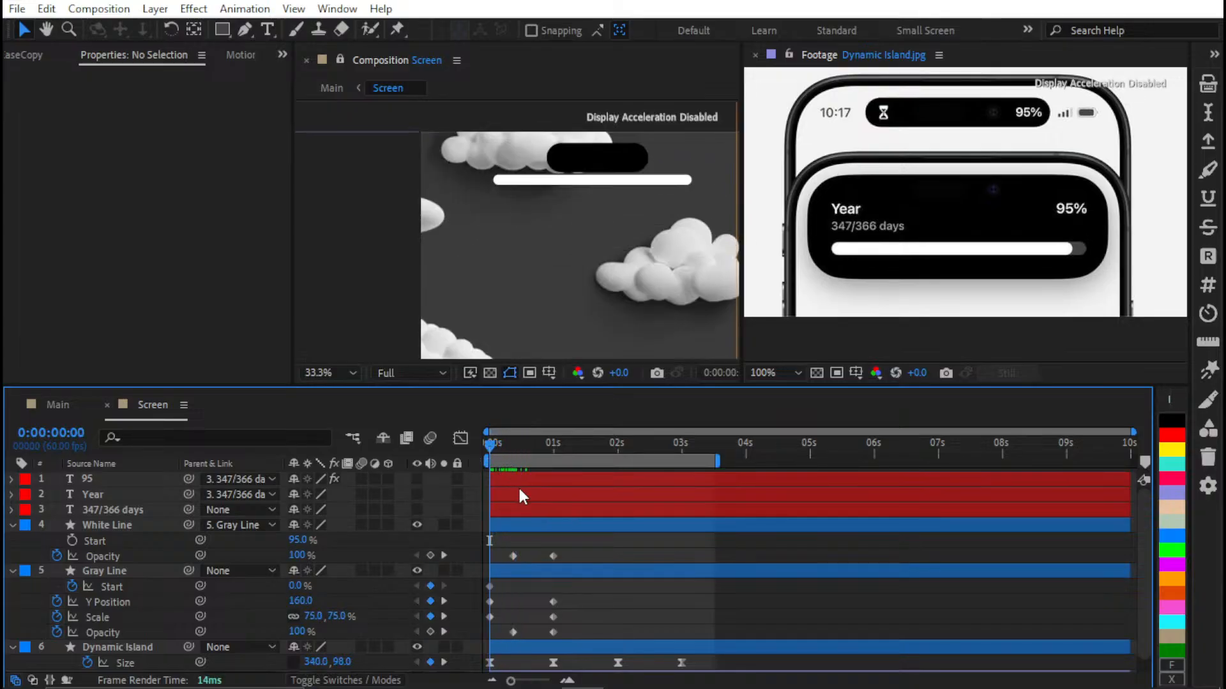
pyautogui.press('k')
pyautogui.moveTo(582, 542); pyautogui.dragTo(503, 565)
pyautogui.press('Delete')
# Set the Gray Line's Opacity keyframe at 0:00:00:22 to 0%
pyautogui.moveTo(315, 628); pyautogui.dragTo(169, 638)
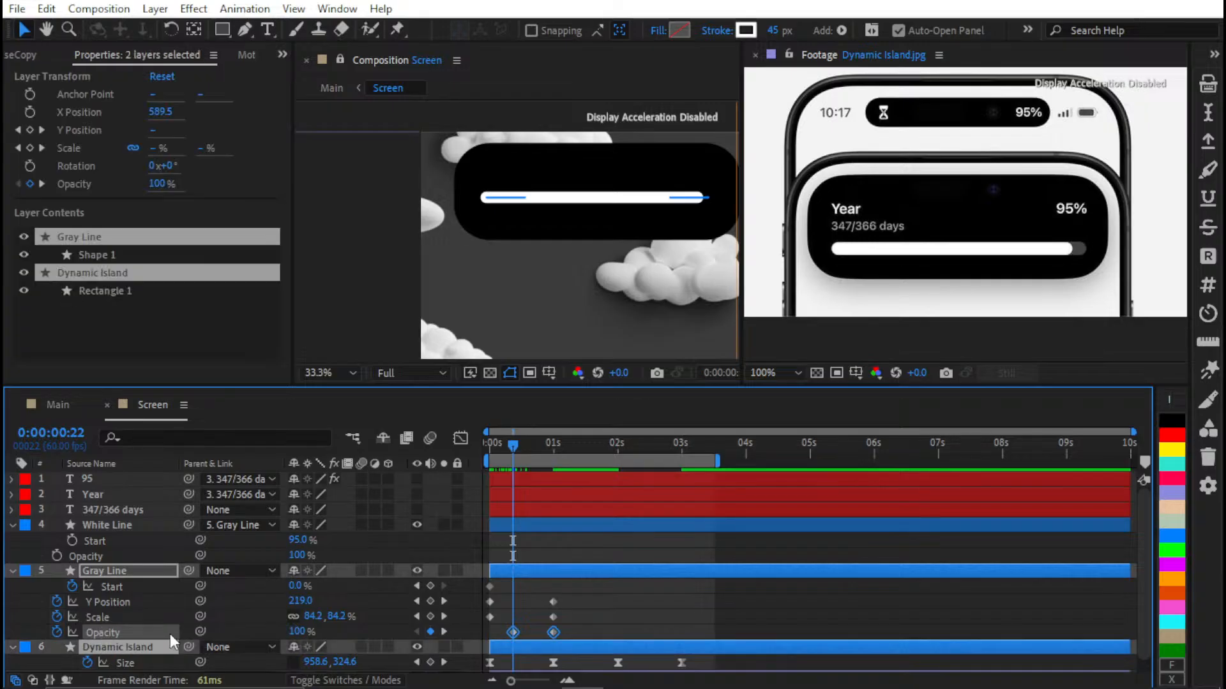
pyautogui.click(304, 632)
pyautogui.click(329, 633)
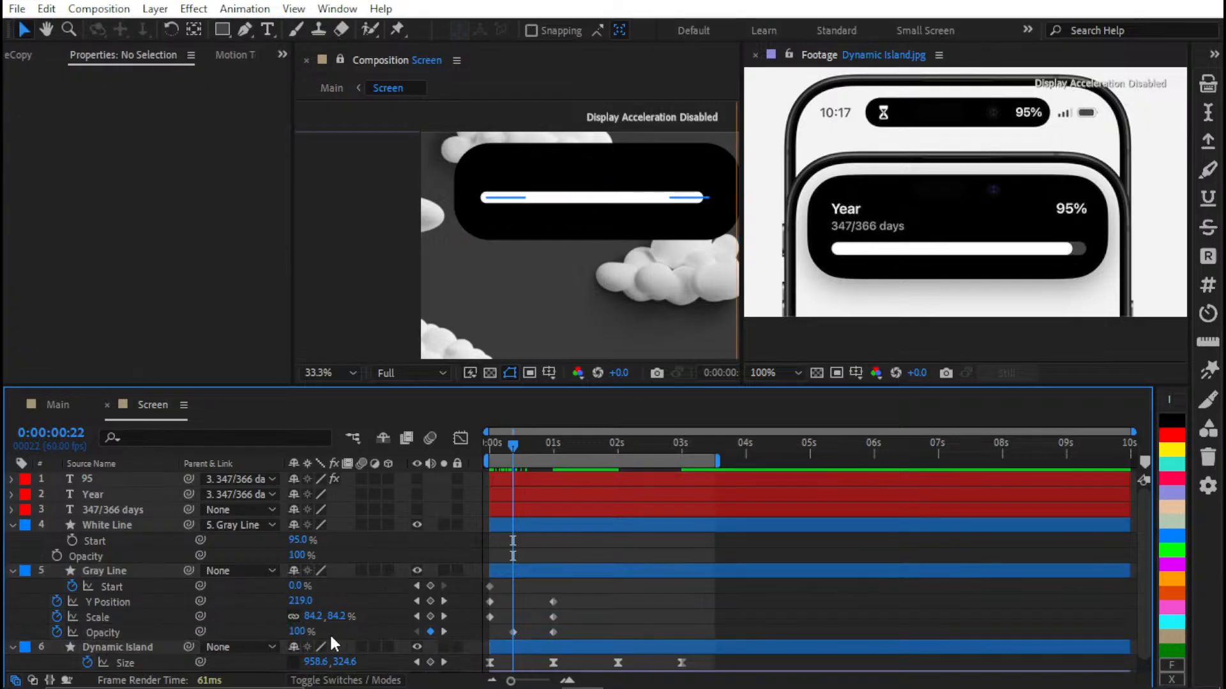
pyautogui.write('0')
pyautogui.press('Return')
# Copy the Gray Line's two Opacity keyframes onto the White Line at 0:00:00:22 and preview the fade
pyautogui.moveTo(580, 621); pyautogui.dragTo(451, 645)
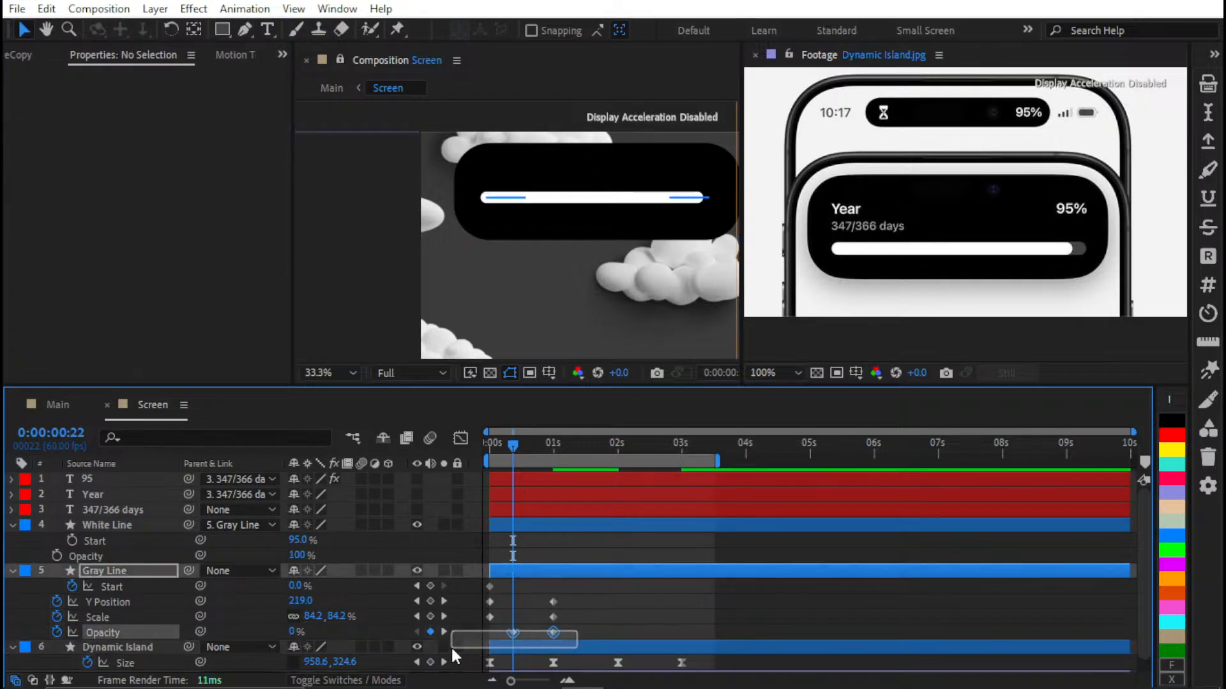
pyautogui.click(534, 524)
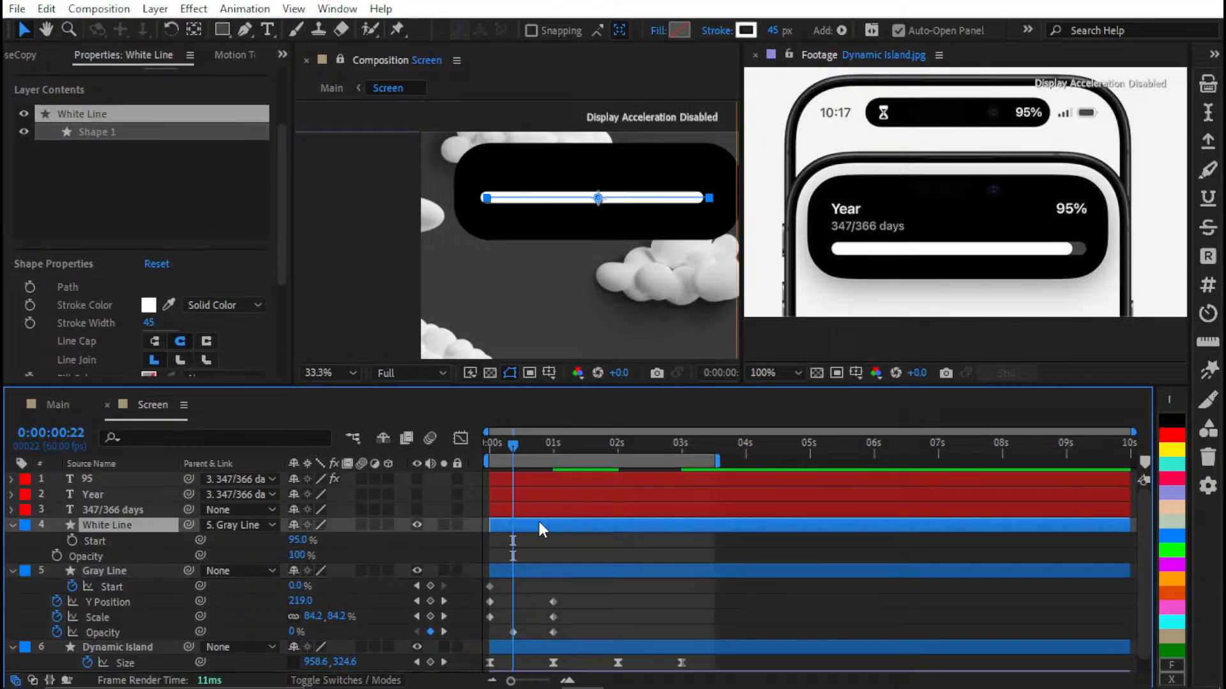
pyautogui.hotkey('ctrl', 'v')
pyautogui.click(572, 539)
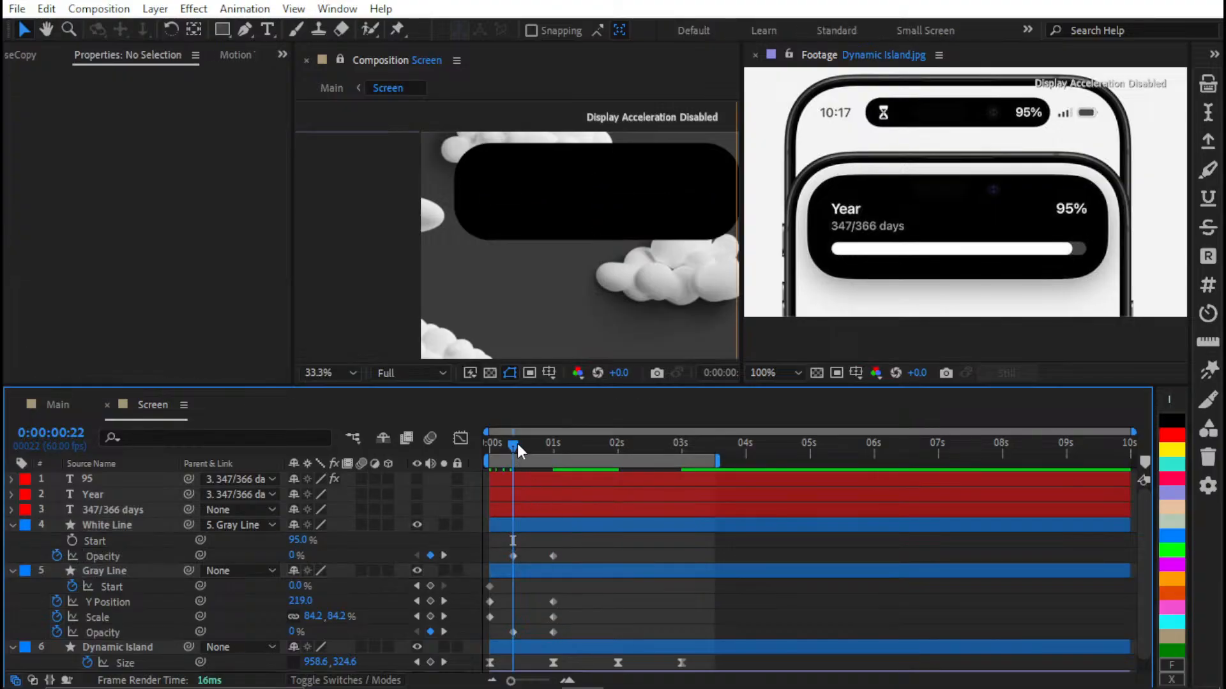
pyautogui.press('space')
pyautogui.moveTo(572, 457); pyautogui.dragTo(540, 477)
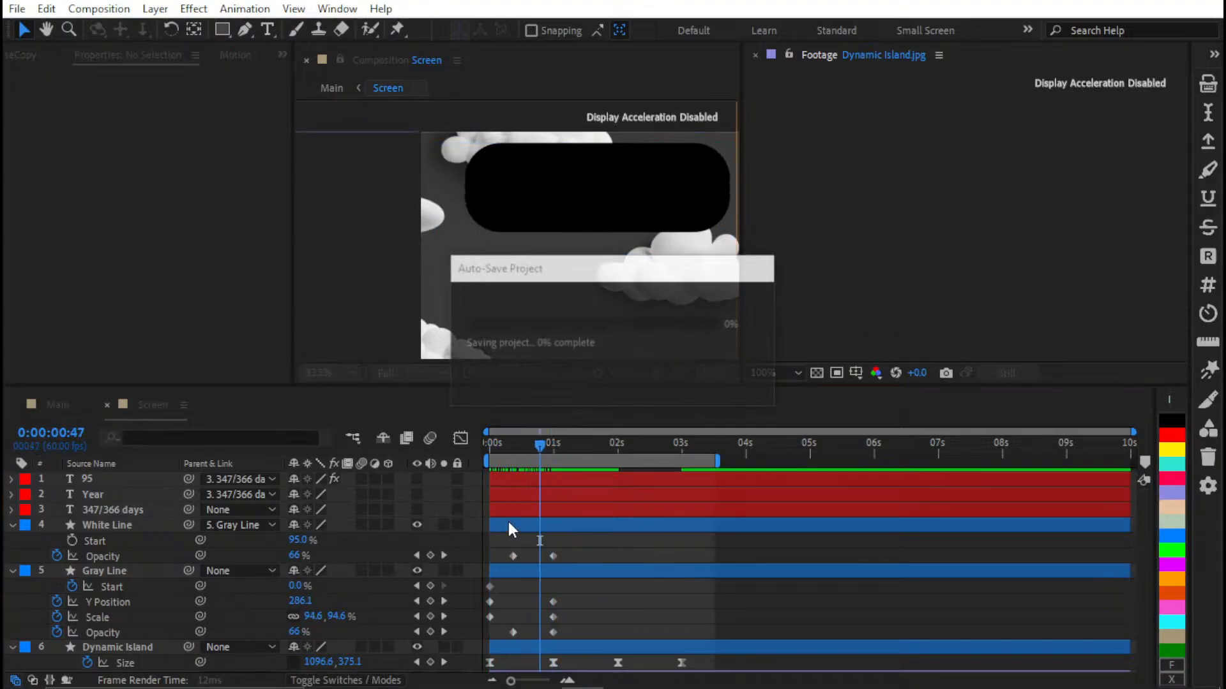
# Apply Easy Ease to all of the Gray Line's Y Position, Scale and Opacity keyframes
pyautogui.moveTo(512, 583); pyautogui.dragTo(482, 587)
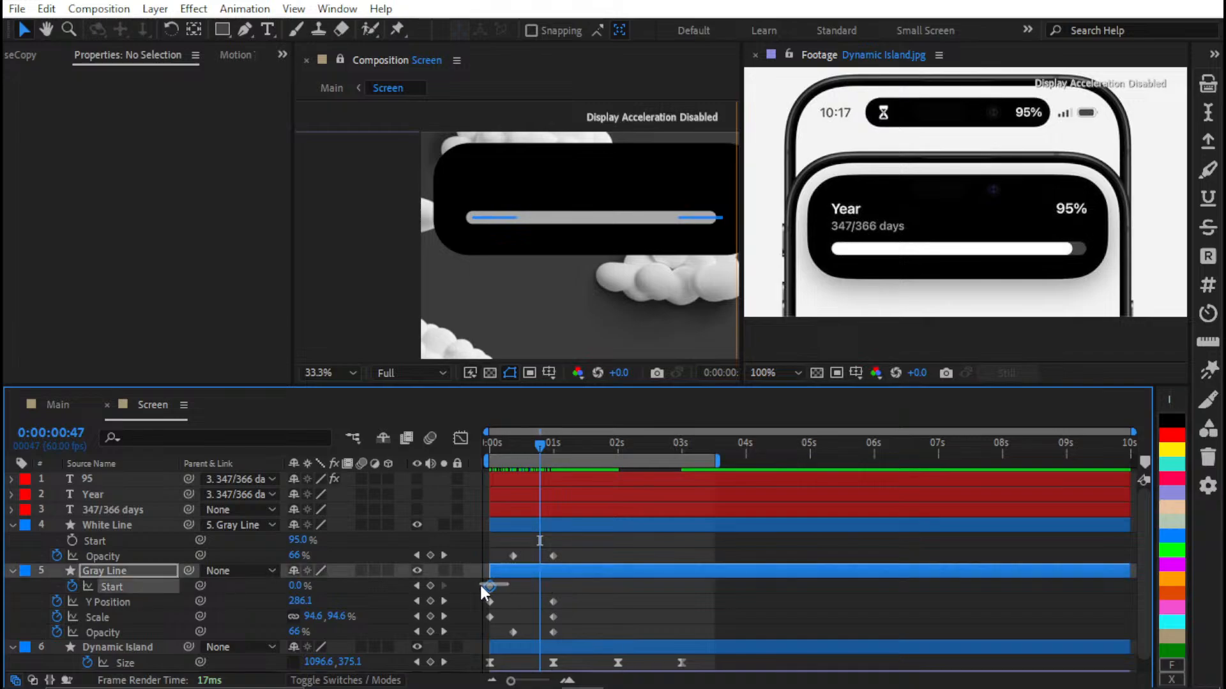
pyautogui.click(535, 584)
pyautogui.press('k')
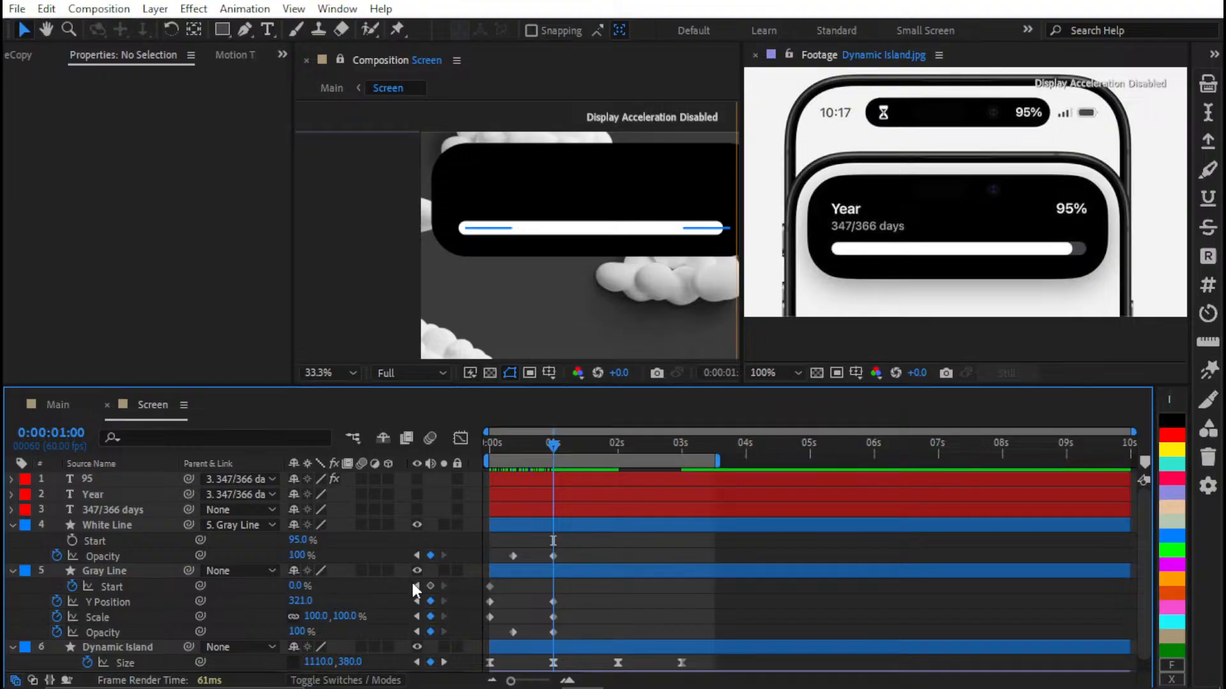
pyautogui.moveTo(577, 602); pyautogui.dragTo(473, 626)
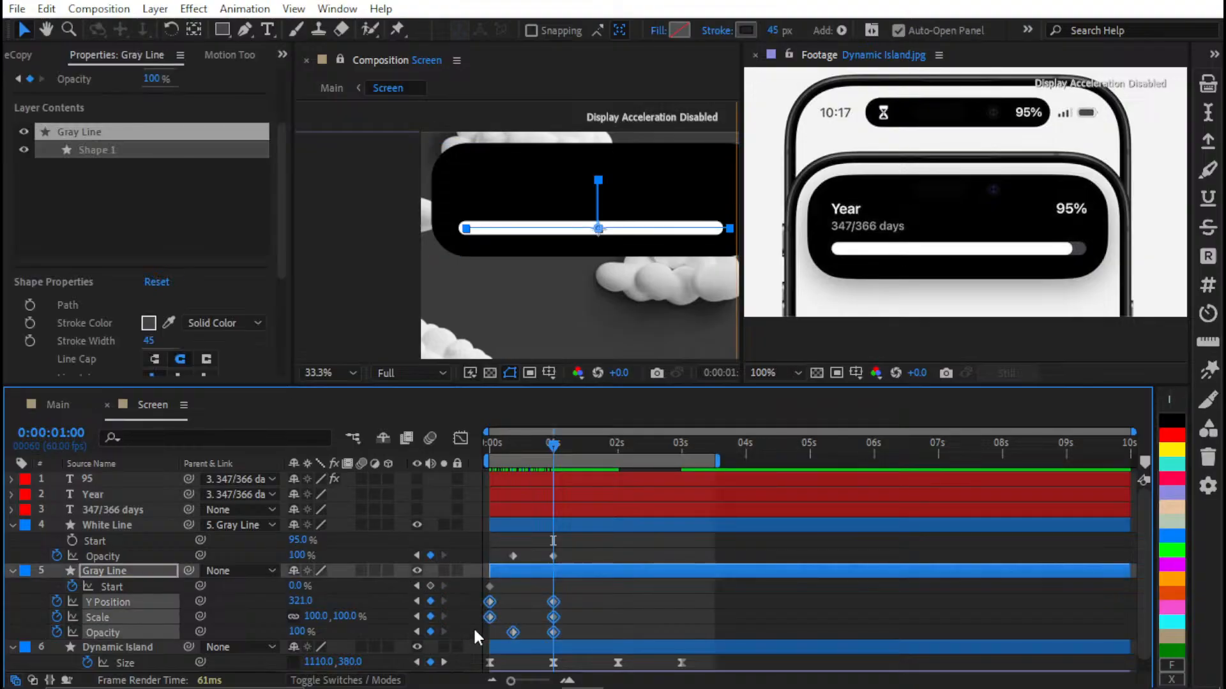
pyautogui.press('F9')
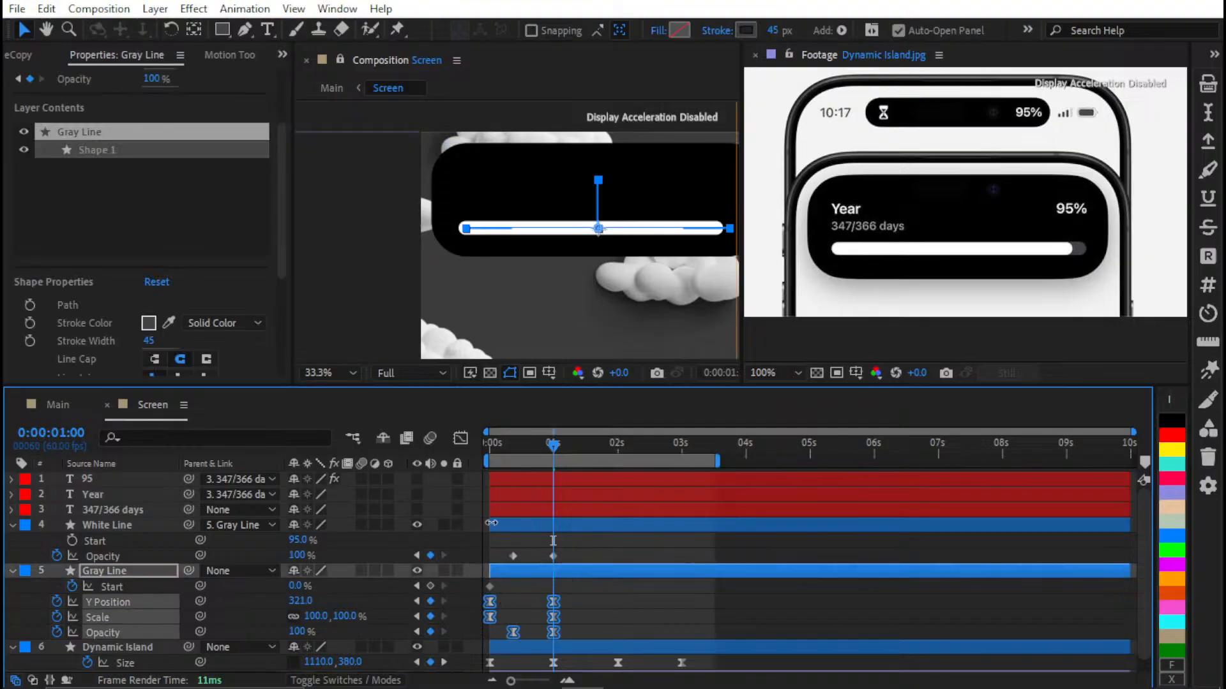
# Set the Motion Tools easing of the Gray Line's Y Position, Scale and Opacity keyframes to 0.1 and 100
pyautogui.click(210, 51)
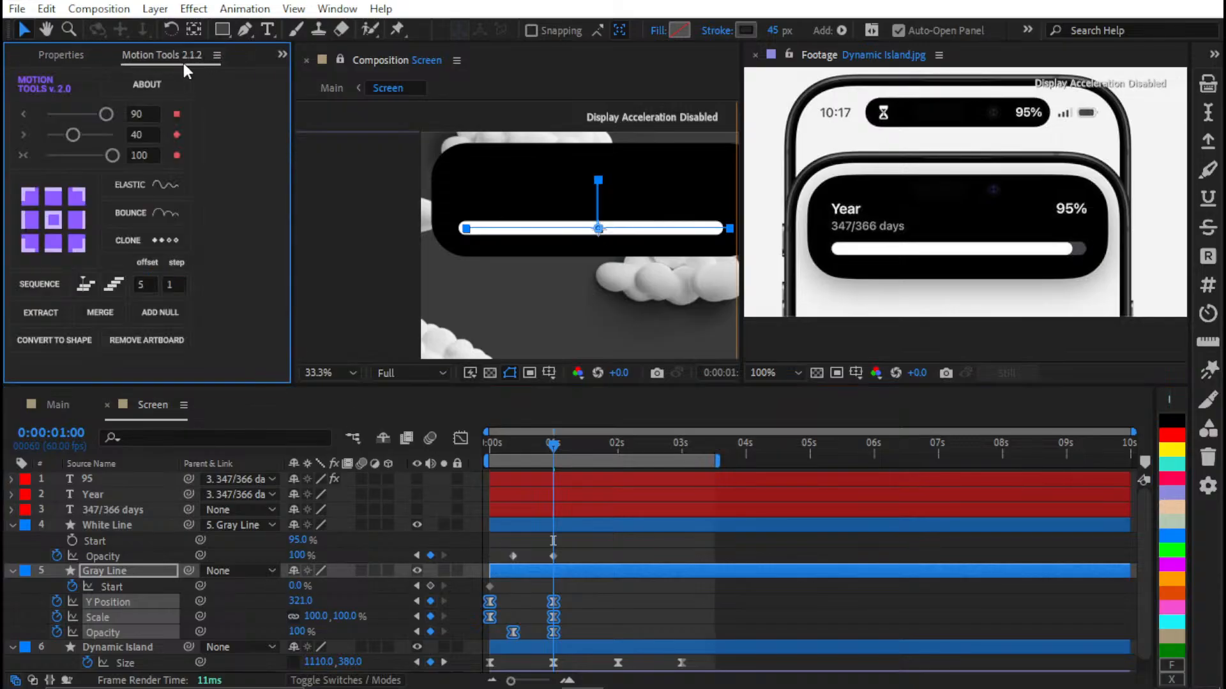
pyautogui.moveTo(107, 114); pyautogui.dragTo(192, 136)
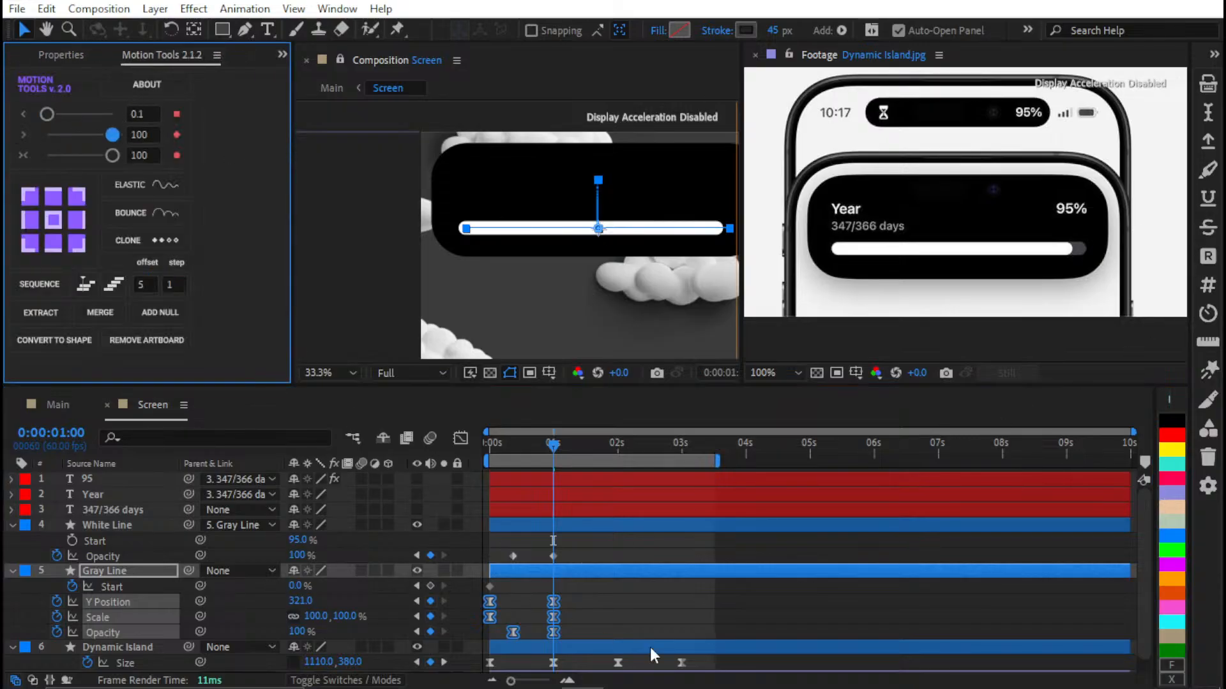
pyautogui.click(694, 619)
pyautogui.press('Home')
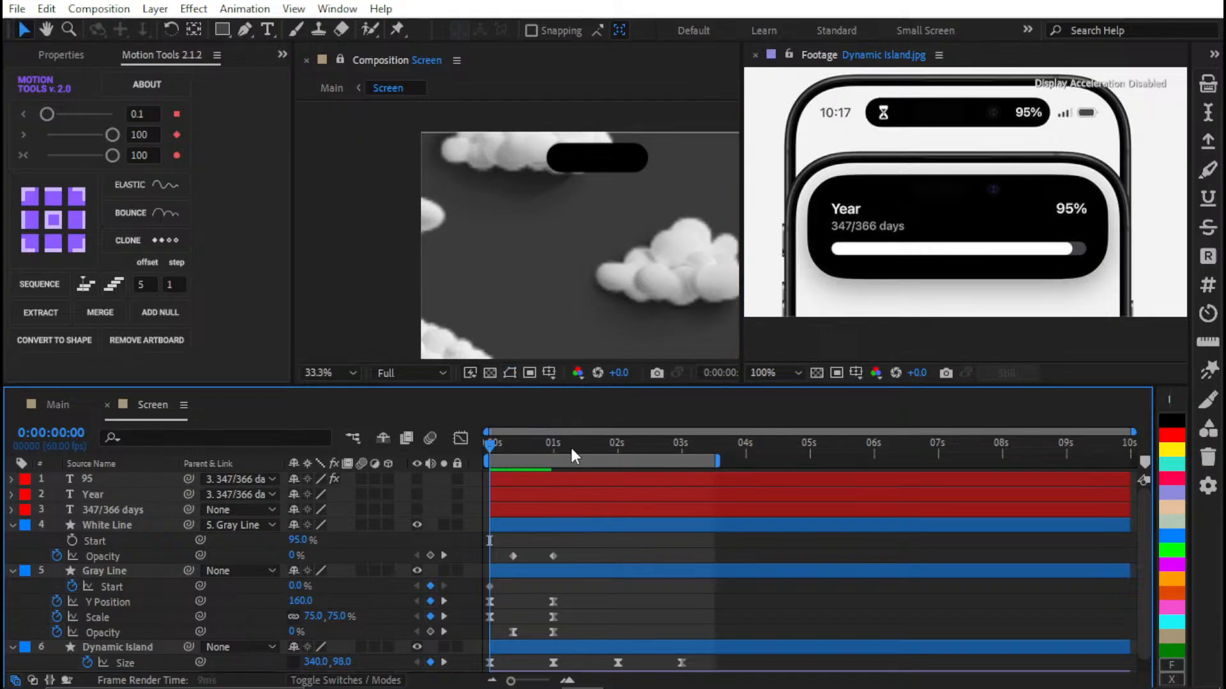
# Shorten the work area to end shortly after 0:00:01:00 and preview the animation
pyautogui.click(571, 447)
pyautogui.moveTo(572, 447); pyautogui.dragTo(499, 473)
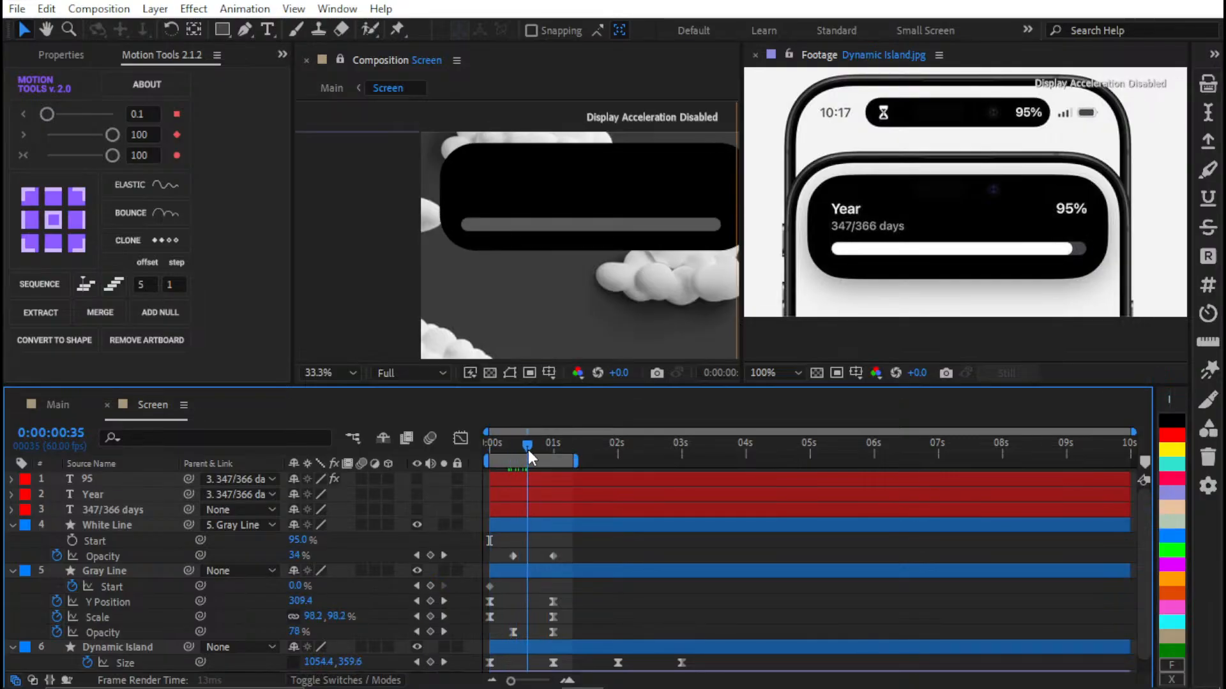
pyautogui.press('space')
# Move the Gray Line's first Opacity keyframe to 0:00:00:00, reapply the 0.1 easing to both Opacity keyframes and play back the animation
pyautogui.moveTo(522, 621); pyautogui.dragTo(492, 636)
pyautogui.click(528, 632)
pyautogui.keyDown('shift'); pyautogui.click(553, 632); pyautogui.keyUp('shift')
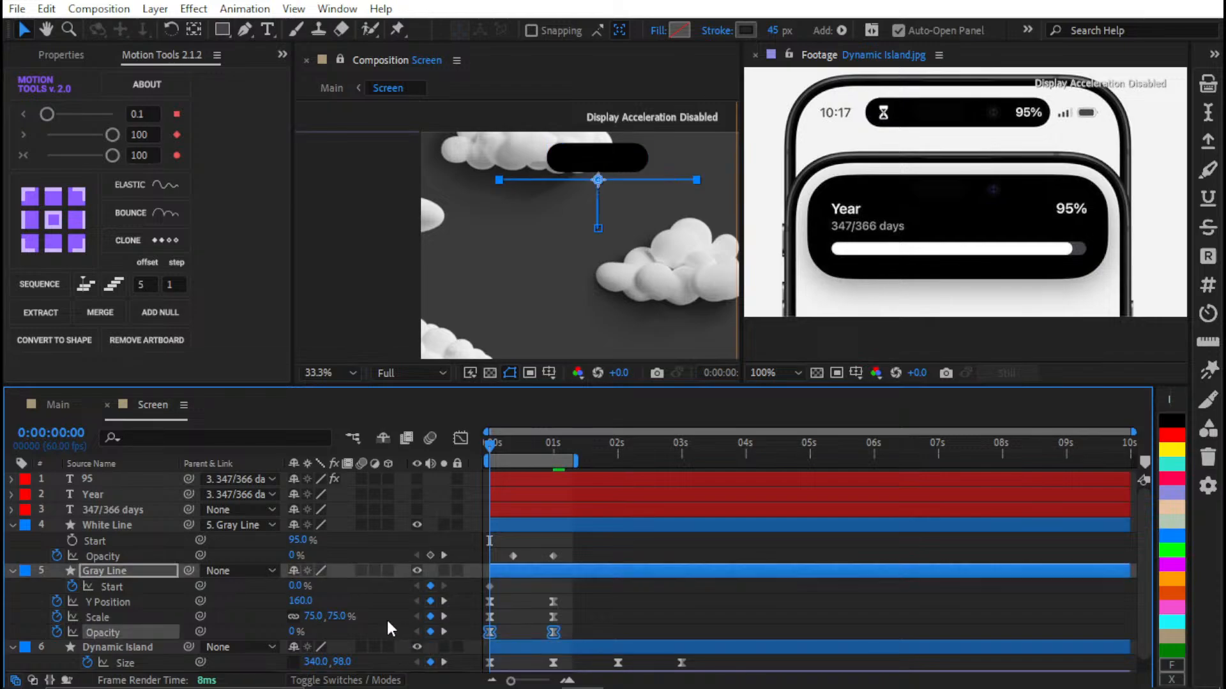
pyautogui.click(44, 112)
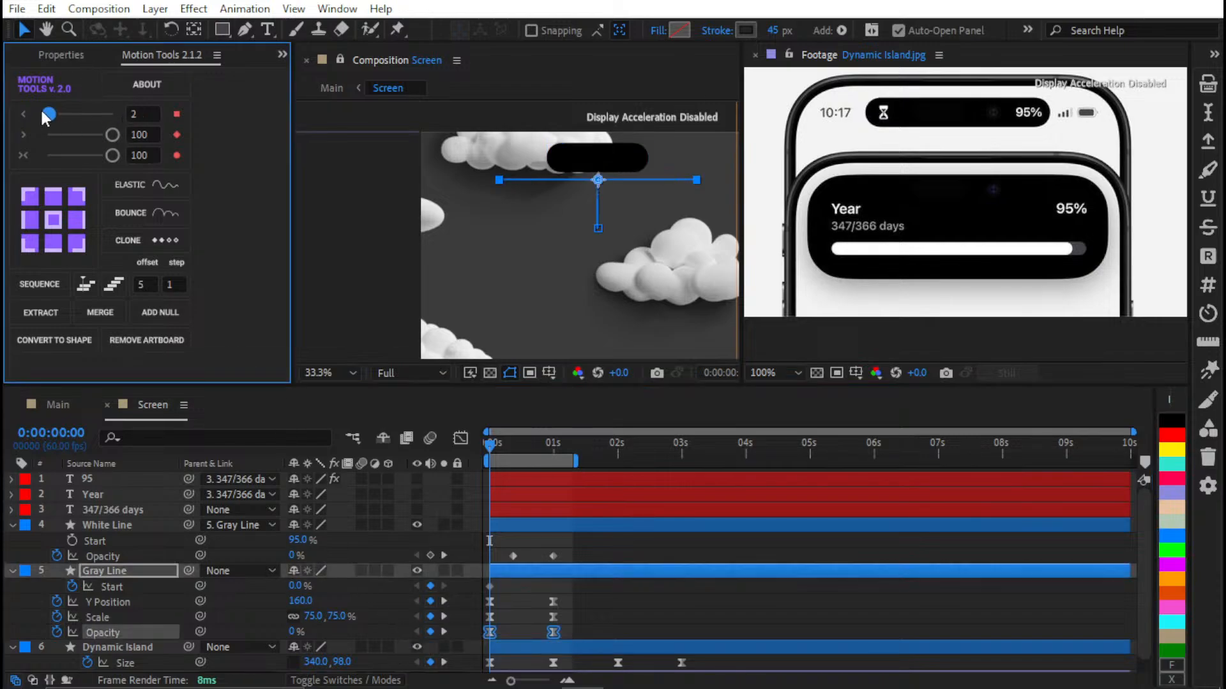
pyautogui.moveTo(49, 113); pyautogui.dragTo(46, 114)
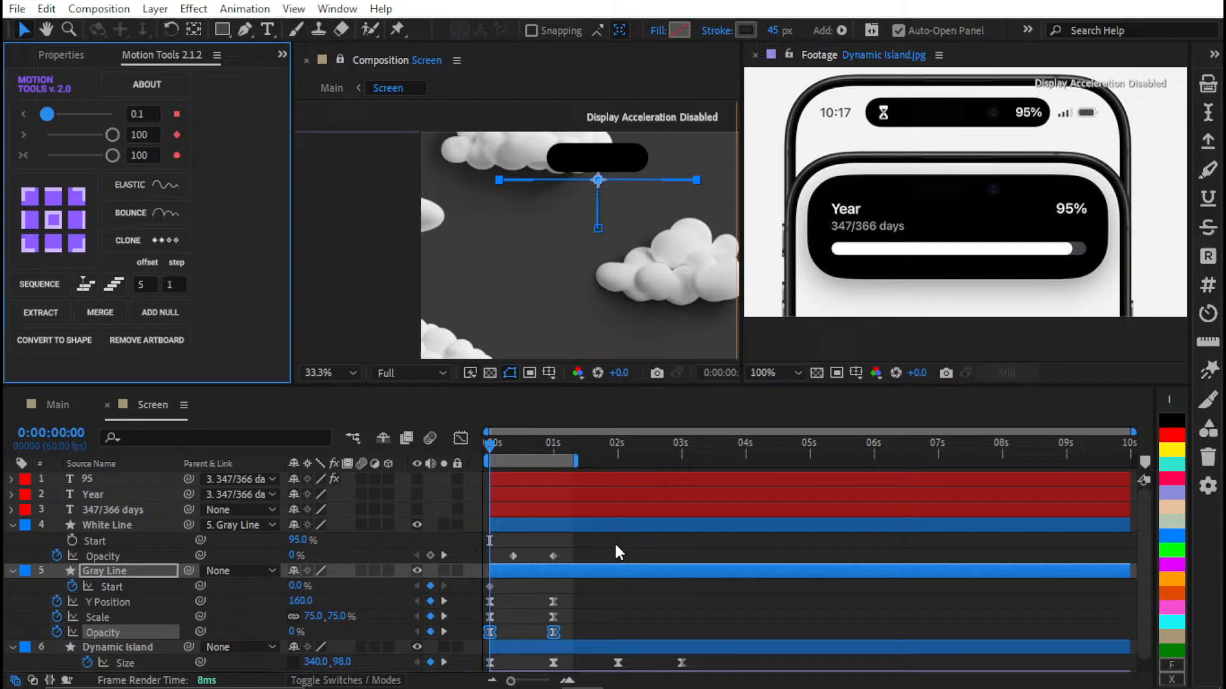
pyautogui.click(597, 622)
pyautogui.press('space')
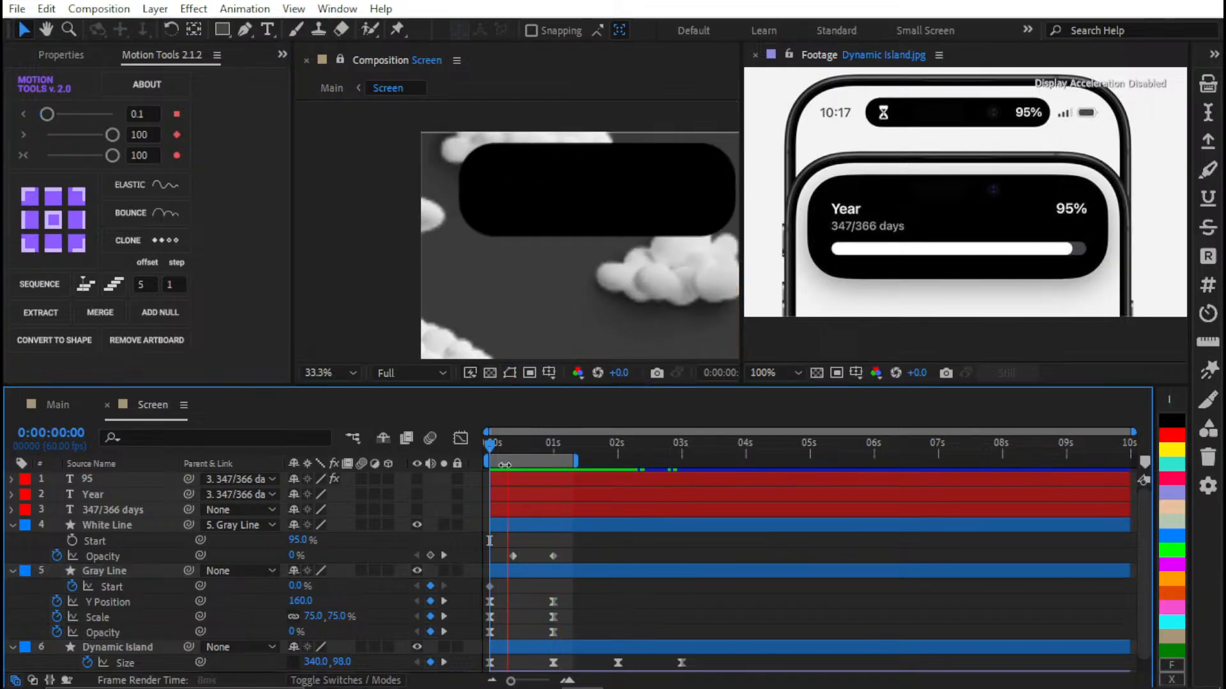
pyautogui.press('space')
pyautogui.moveTo(504, 442); pyautogui.dragTo(433, 489)
# Move the White Line's first Opacity keyframe to 0:00:00:00, ease both Opacity keyframes with 0.1 and 100, and preview the result
pyautogui.moveTo(512, 555); pyautogui.dragTo(489, 563)
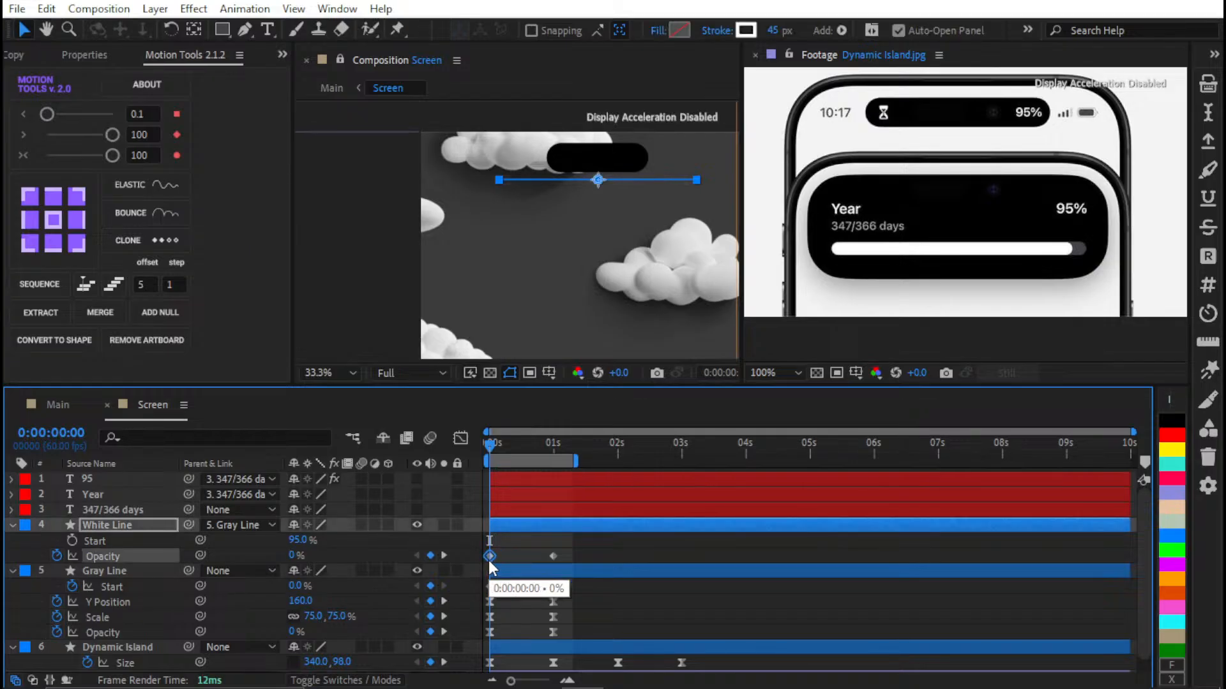
pyautogui.moveTo(577, 561); pyautogui.dragTo(453, 568)
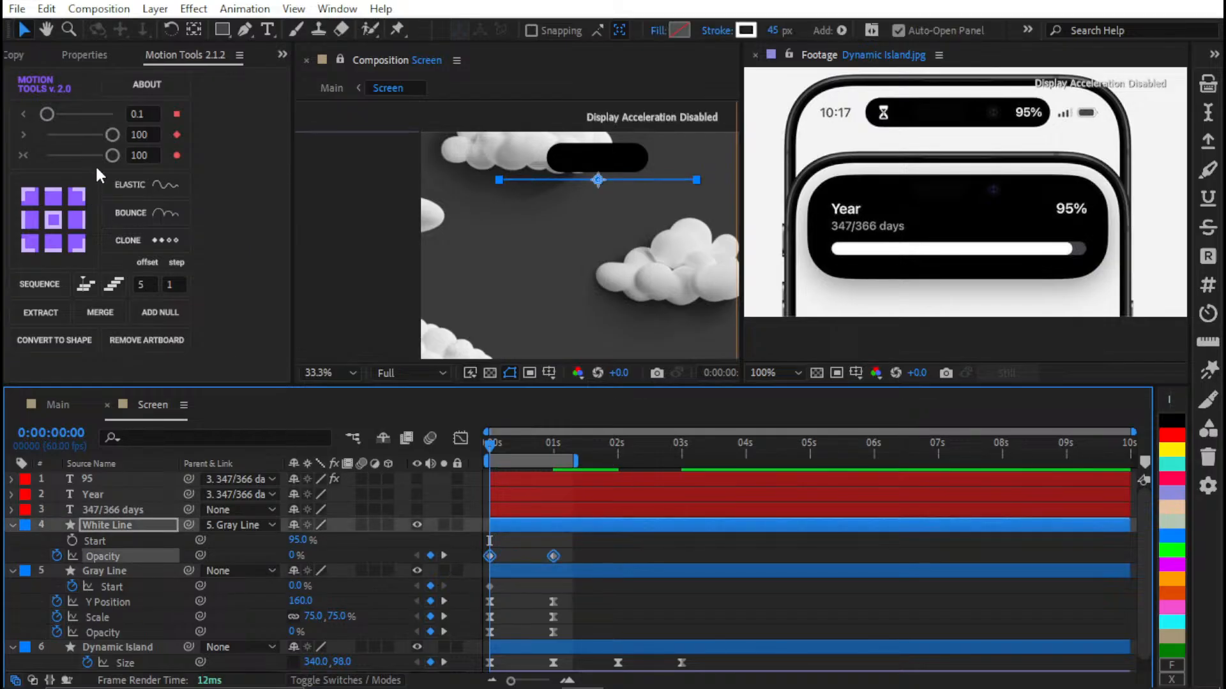
pyautogui.click(112, 135)
pyautogui.click(47, 114)
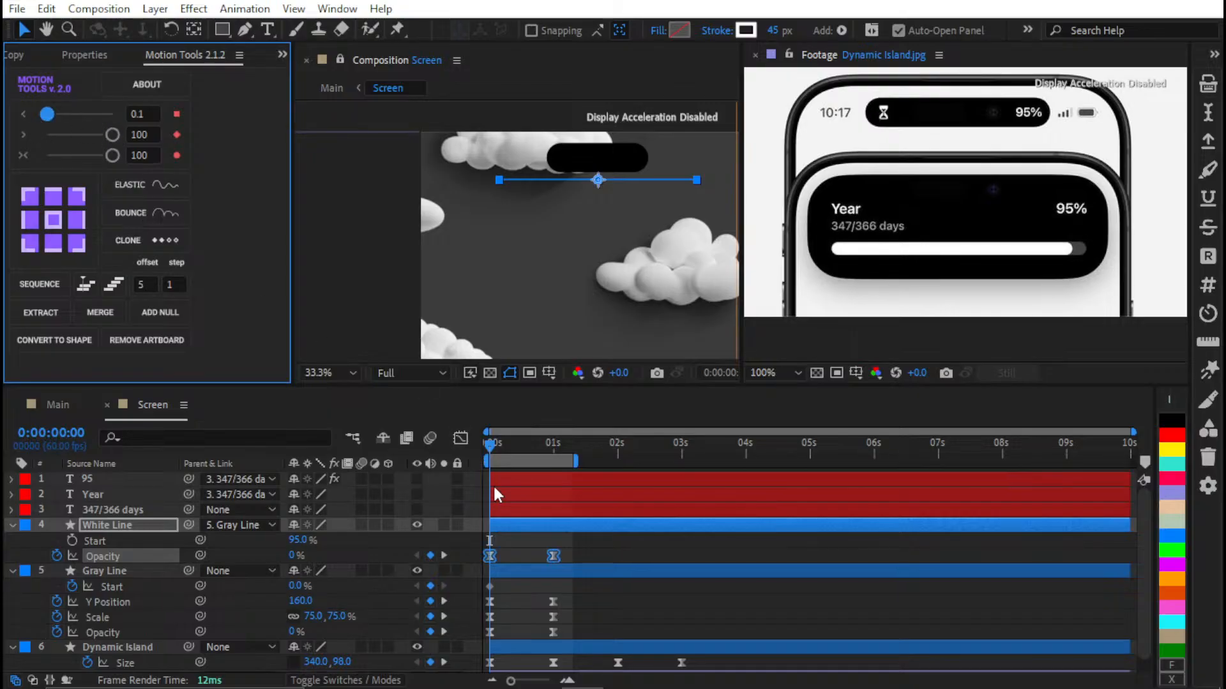
pyautogui.click(604, 586)
pyautogui.press('space')
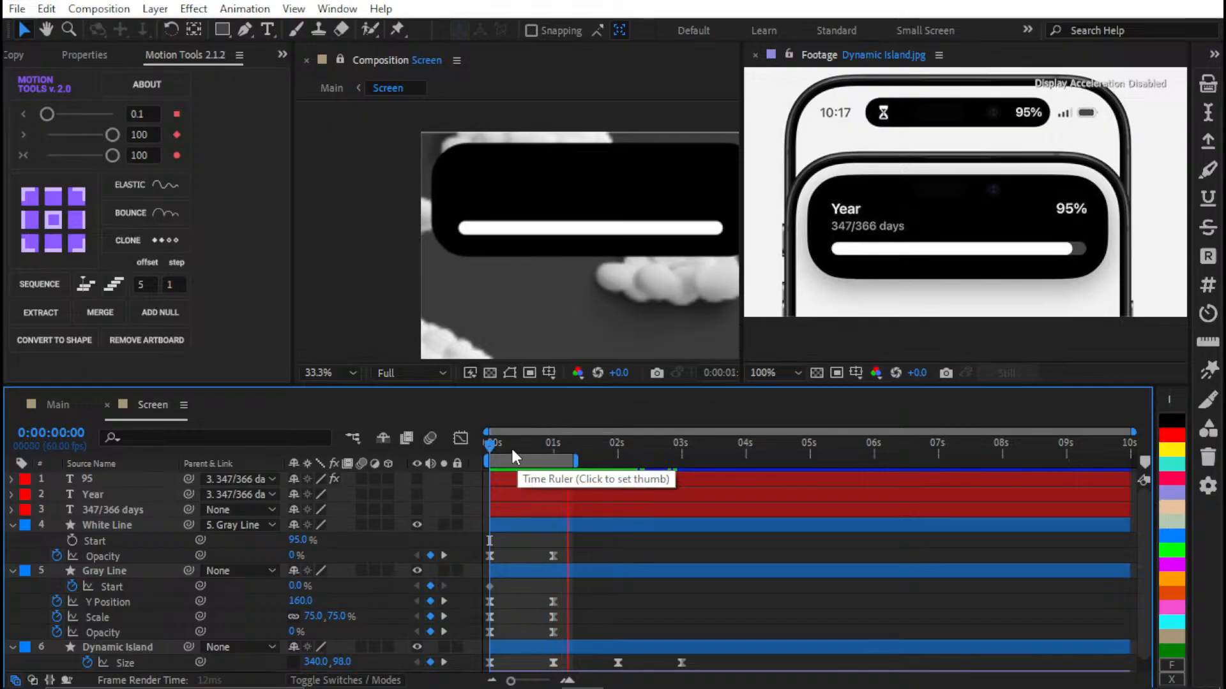
pyautogui.moveTo(511, 447)
pyautogui.mouseDown()
pyautogui.moveTo(493, 450)
pyautogui.moveTo(520, 454)
pyautogui.moveTo(487, 466)
pyautogui.moveTo(524, 461)
pyautogui.moveTo(481, 461)
pyautogui.moveTo(512, 463)
pyautogui.mouseUp()
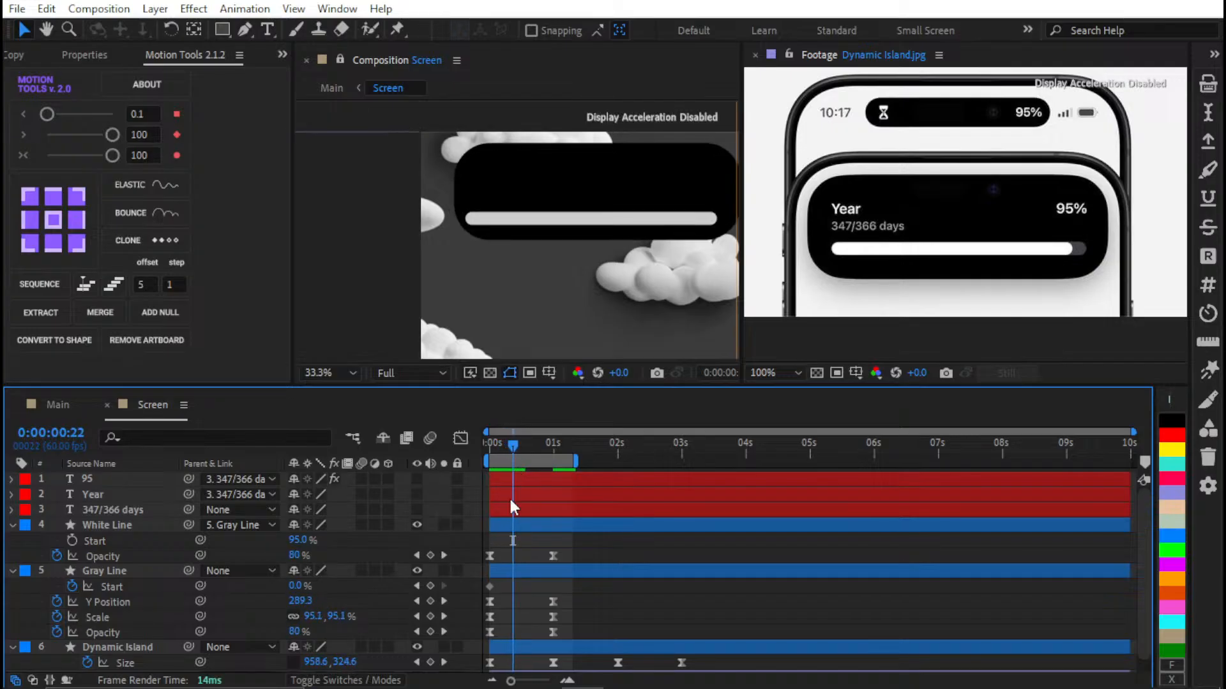
# Show the Opacity keyframes of the White Line and Gray Line as a speed graph fitted to the view
pyautogui.moveTo(573, 562); pyautogui.dragTo(485, 551)
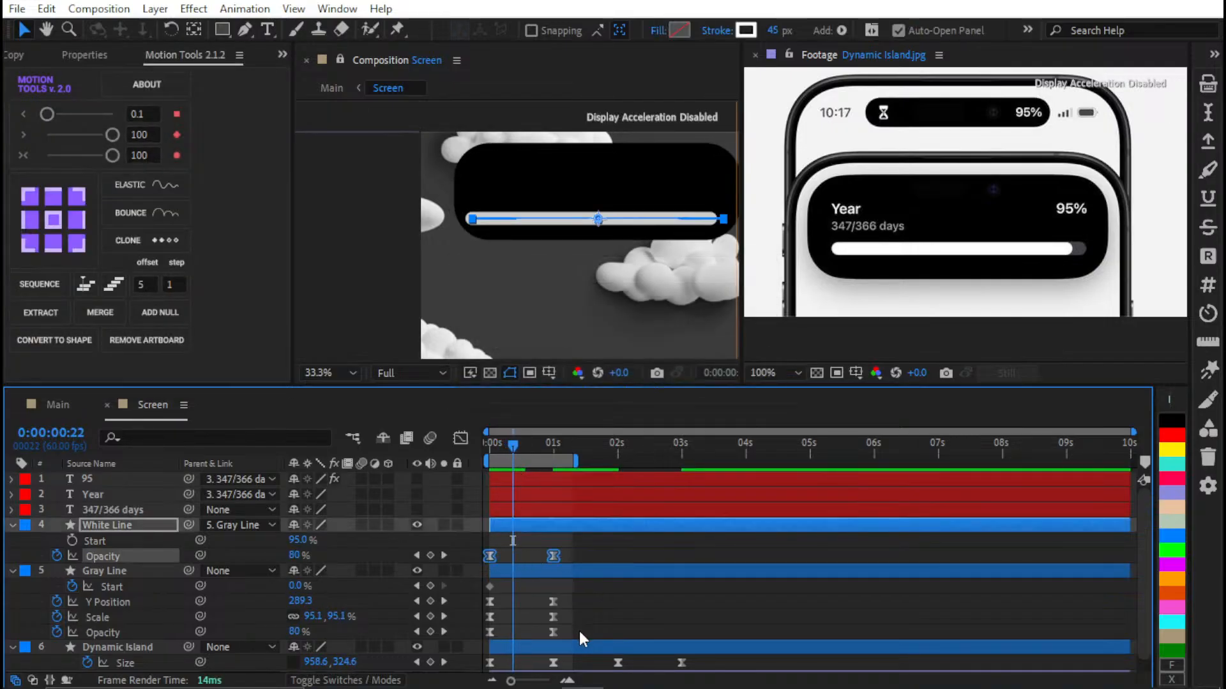
pyautogui.moveTo(580, 630); pyautogui.dragTo(446, 641)
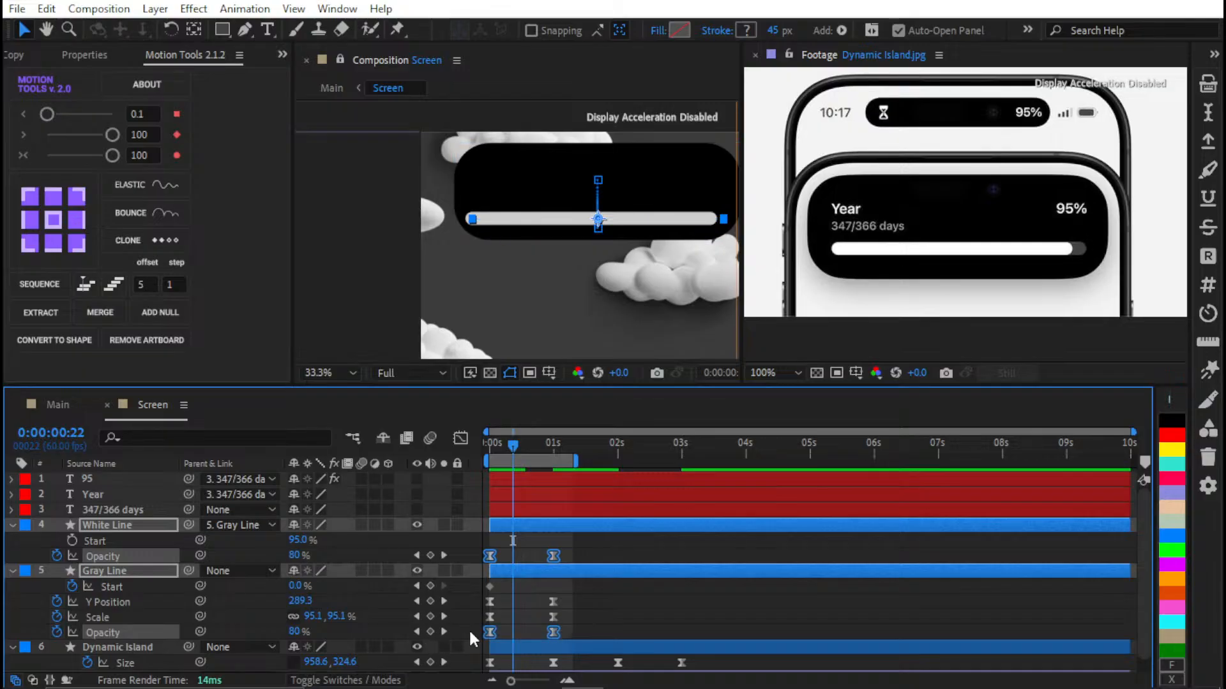
pyautogui.click(461, 440)
pyautogui.scroll(-3, 523, 549)
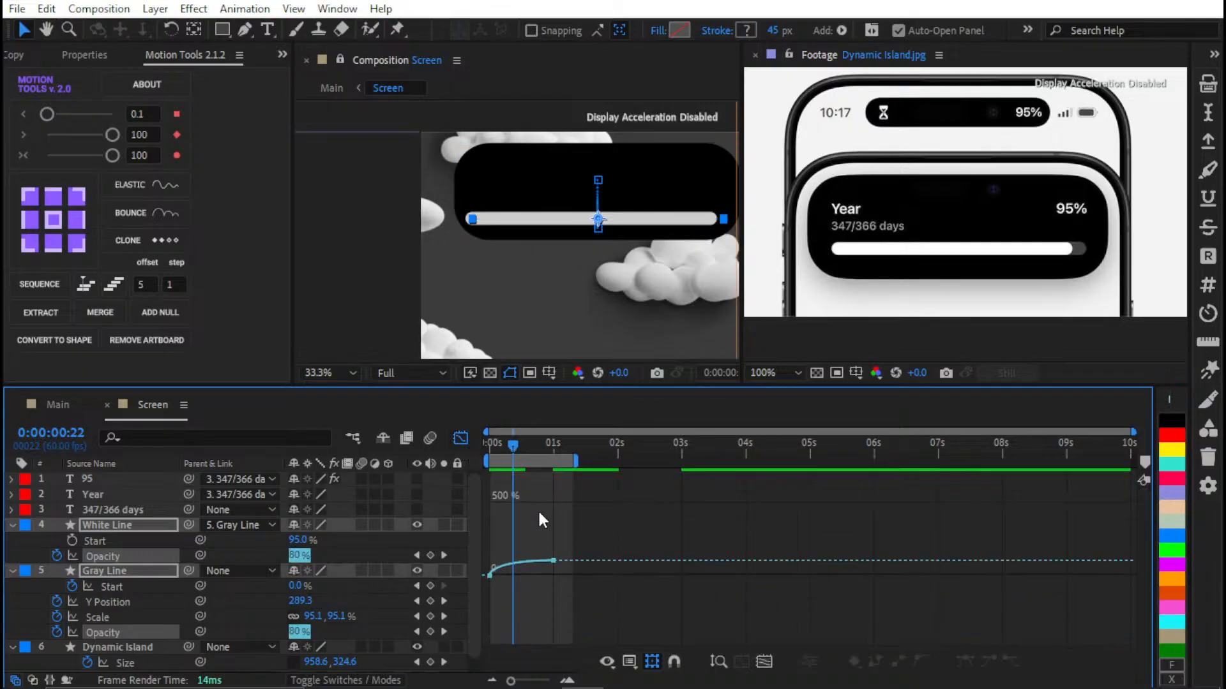
pyautogui.rightClick(508, 544)
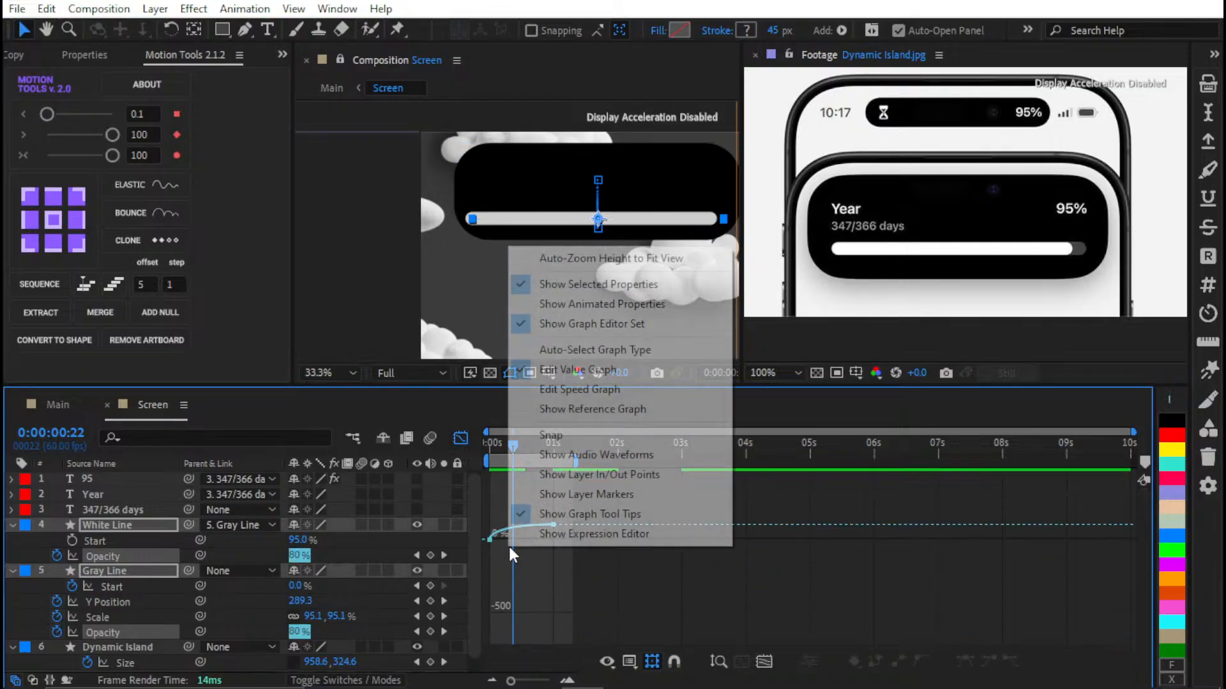
pyautogui.click(600, 391)
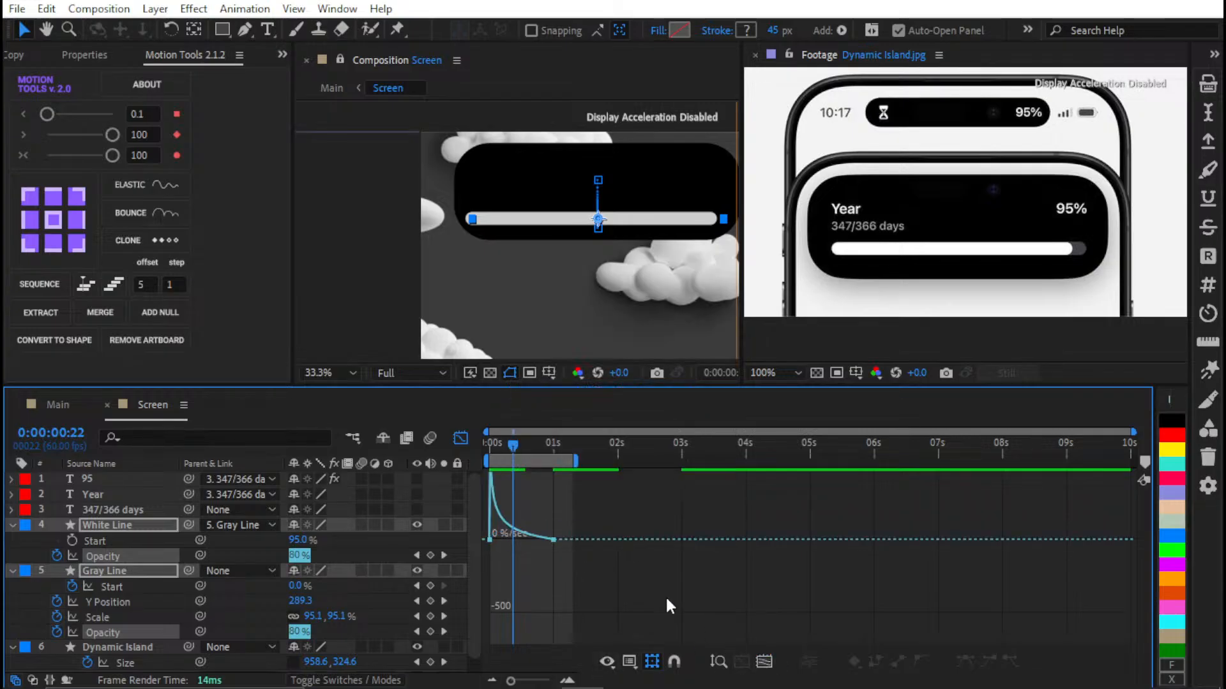
pyautogui.moveTo(606, 522); pyautogui.dragTo(482, 609)
pyautogui.click(742, 660)
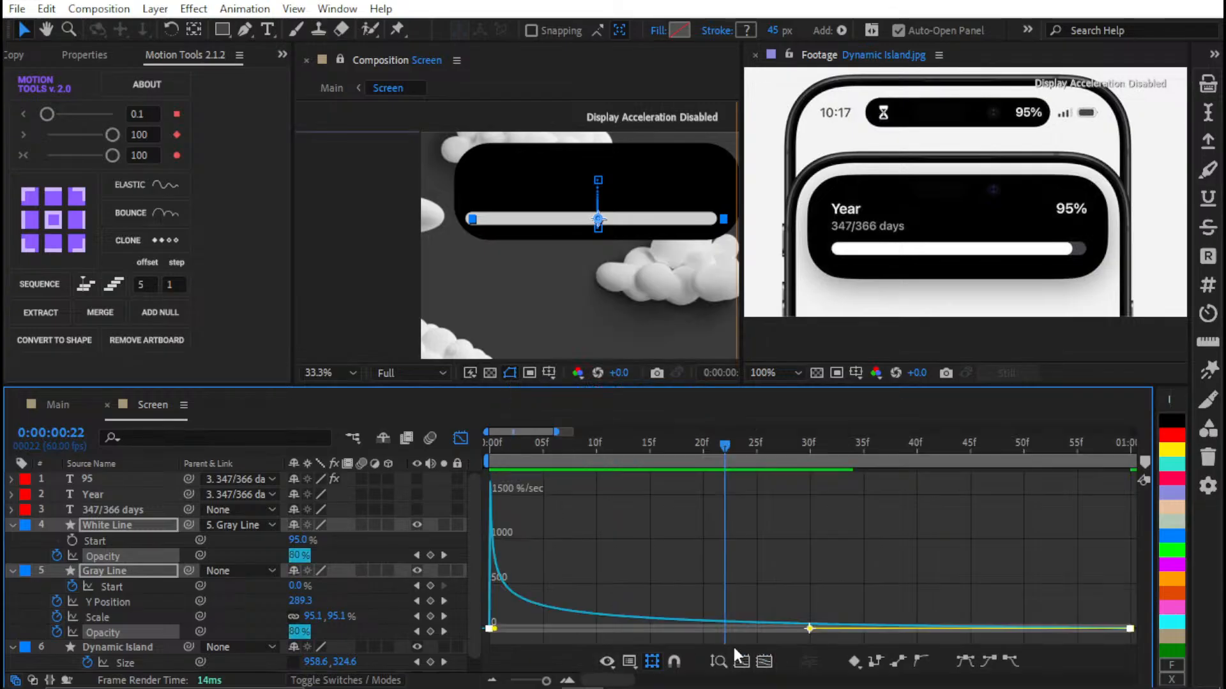
# Apply Easy Ease to both lines' Opacity keyframes and extend the start influence to about frame 16 and the end influence to about frame 33
pyautogui.press('F9')
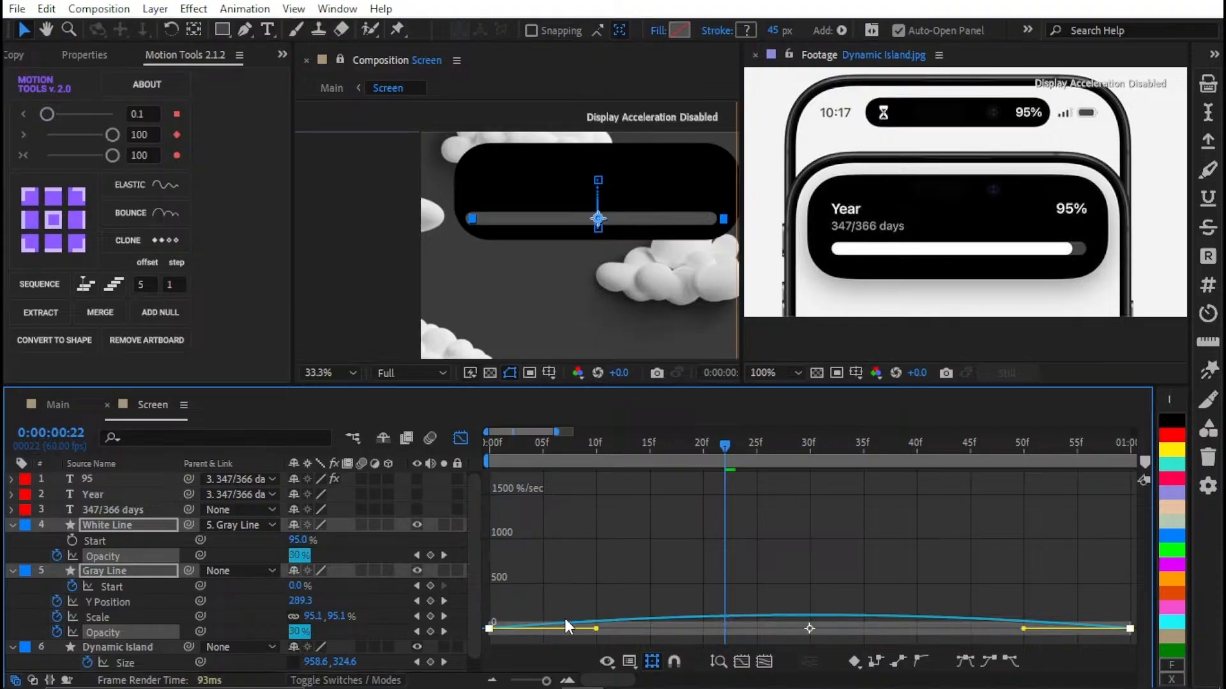
pyautogui.moveTo(597, 629); pyautogui.dragTo(654, 630)
pyautogui.press('-')
pyautogui.press('-')
pyautogui.moveTo(581, 670); pyautogui.dragTo(581, 670)
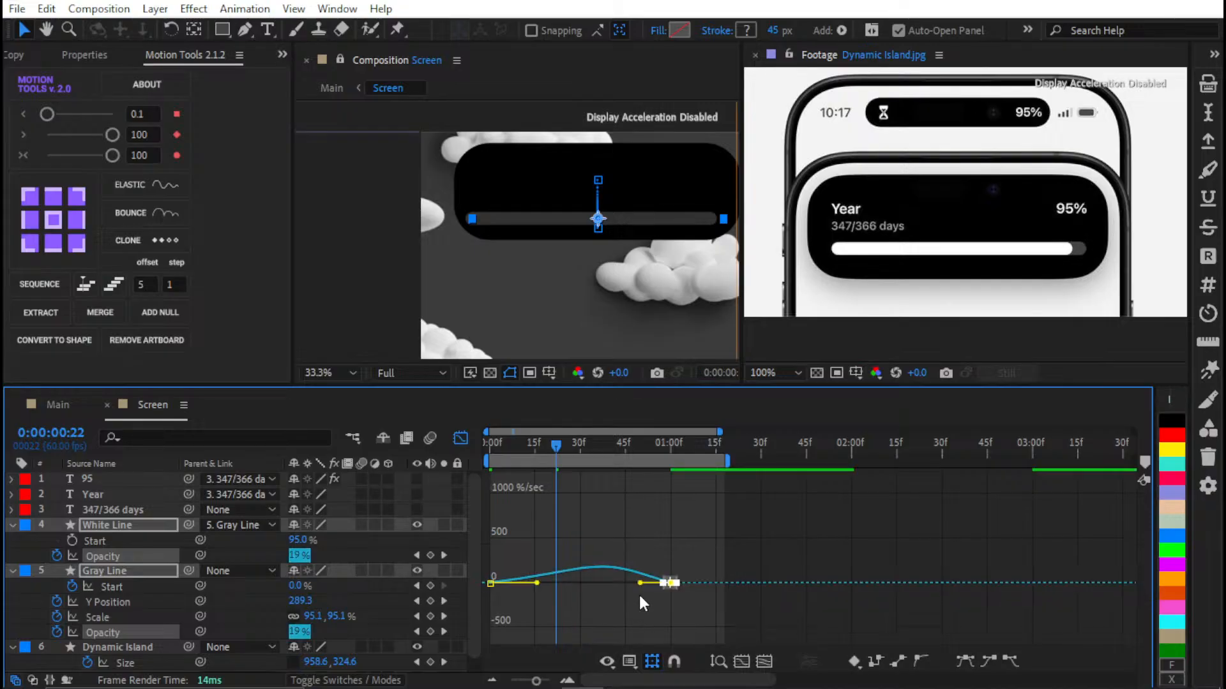
pyautogui.moveTo(641, 585); pyautogui.dragTo(591, 585)
pyautogui.click(763, 663)
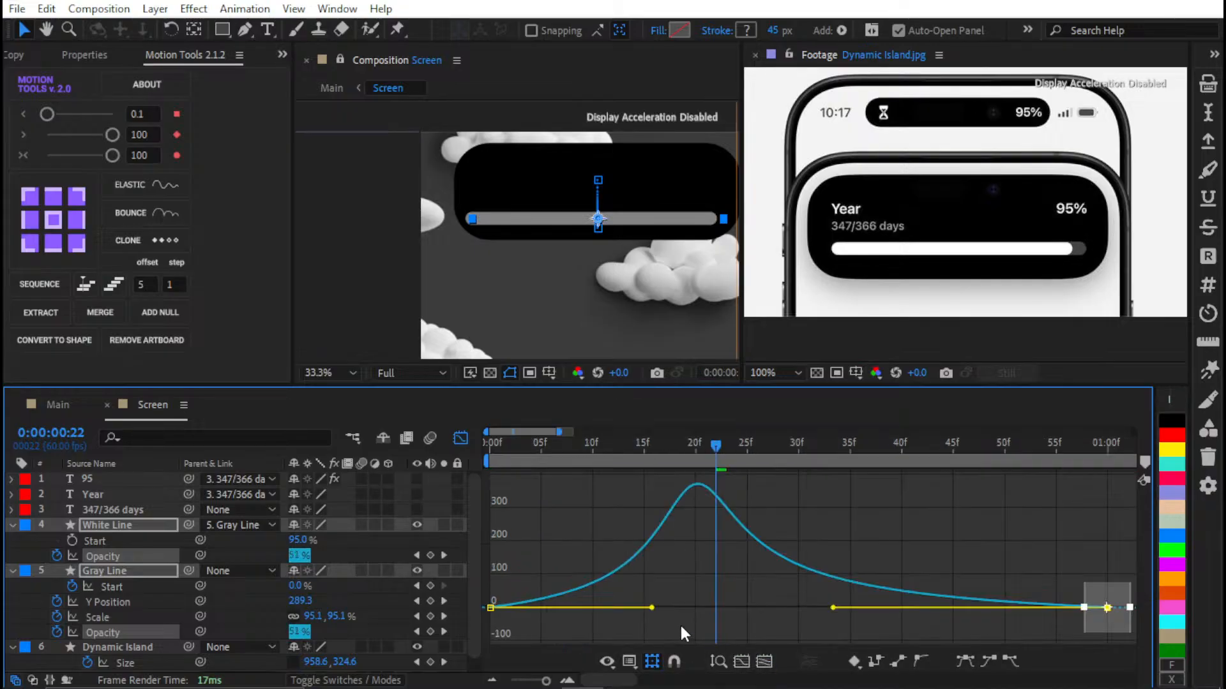
# Extend the start influence of both lines' Opacity keyframes to about frame 17, return to the layer bars and play back the fade
pyautogui.moveTo(652, 608); pyautogui.dragTo(664, 607)
pyautogui.hotkey('ctrl', 'z')
pyautogui.moveTo(553, 549); pyautogui.dragTo(470, 640)
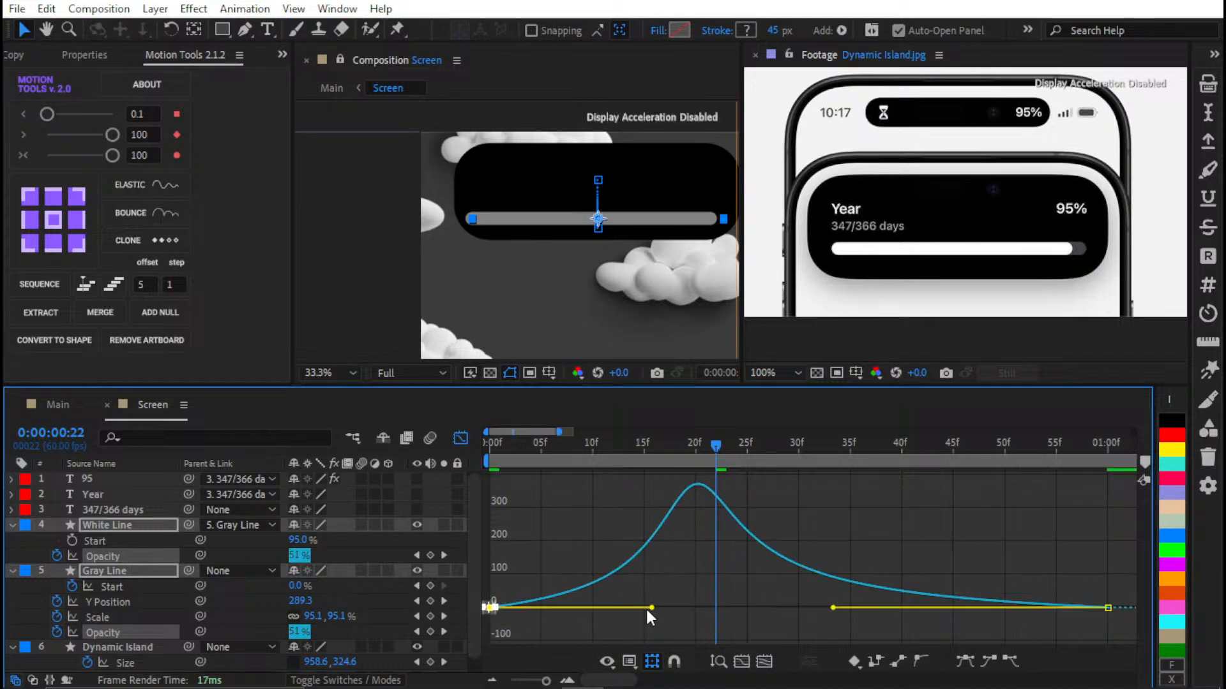
pyautogui.moveTo(646, 607); pyautogui.dragTo(669, 608)
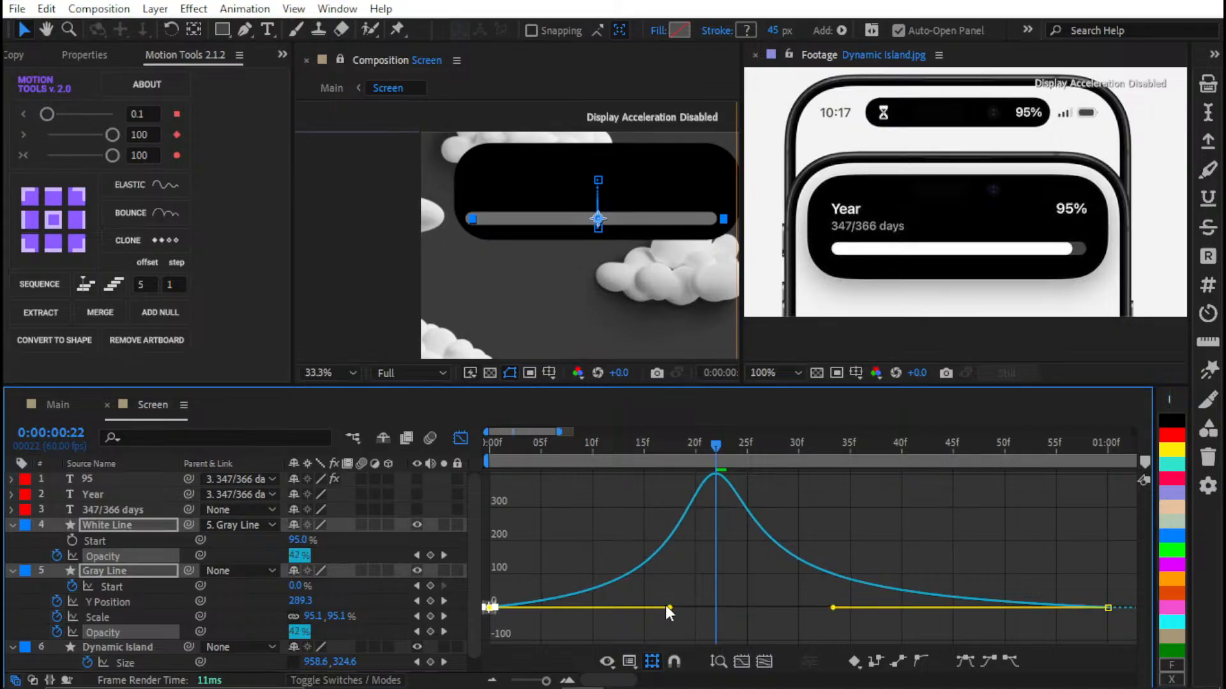
pyautogui.click(462, 438)
pyautogui.click(588, 540)
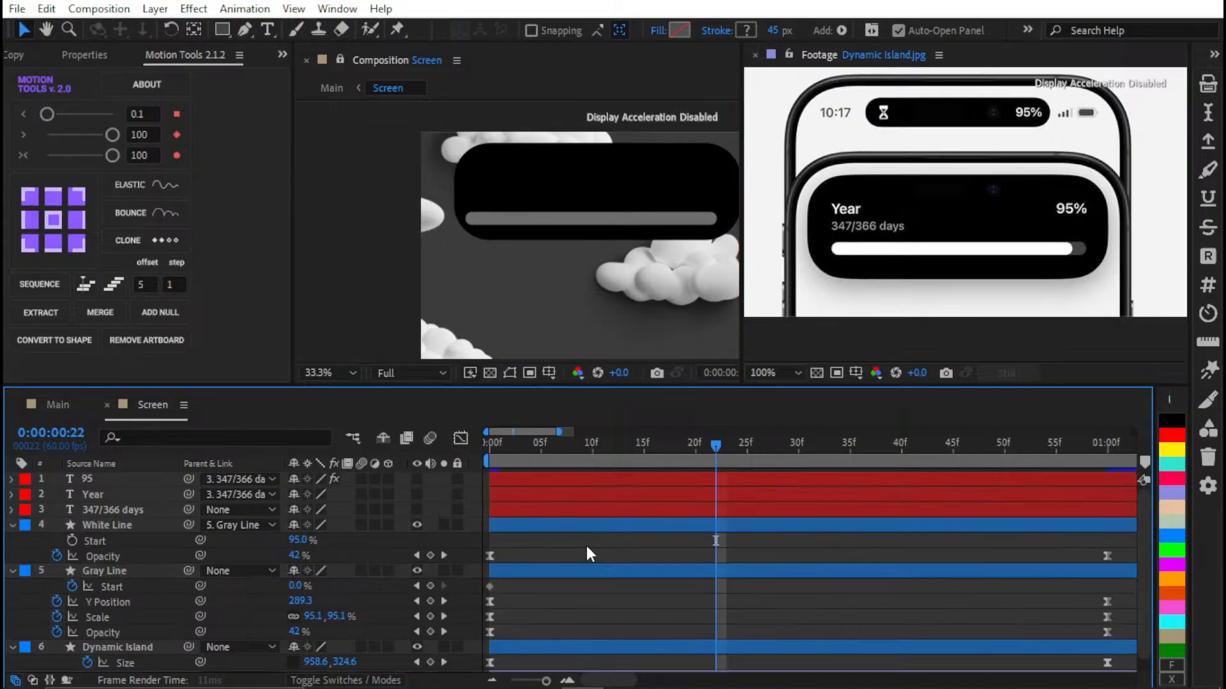
pyautogui.scroll(-3, 588, 532)
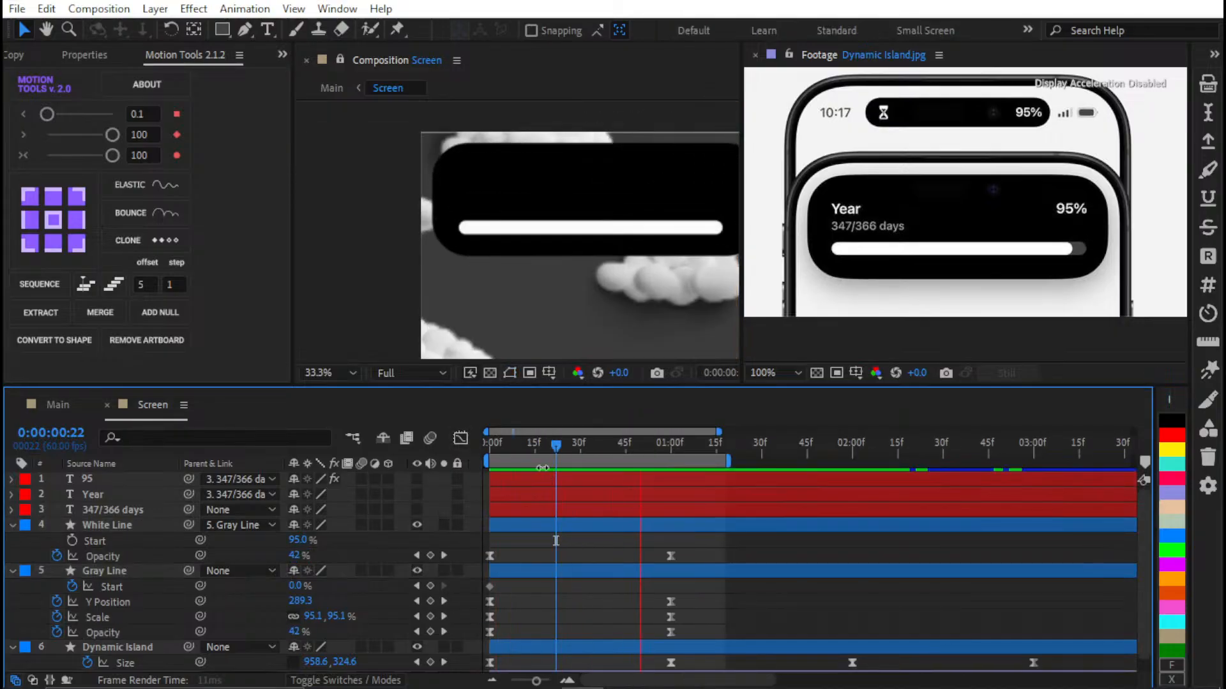
# Check the line's edge against the island near frame 15 and extend the Gray Line's Scale start influence to about frame 13 in the graph
pyautogui.moveTo(557, 442); pyautogui.dragTo(534, 456)
pyautogui.moveTo(491, 224); pyautogui.dragTo(432, 200)
pyautogui.scroll(2, 607, 260)
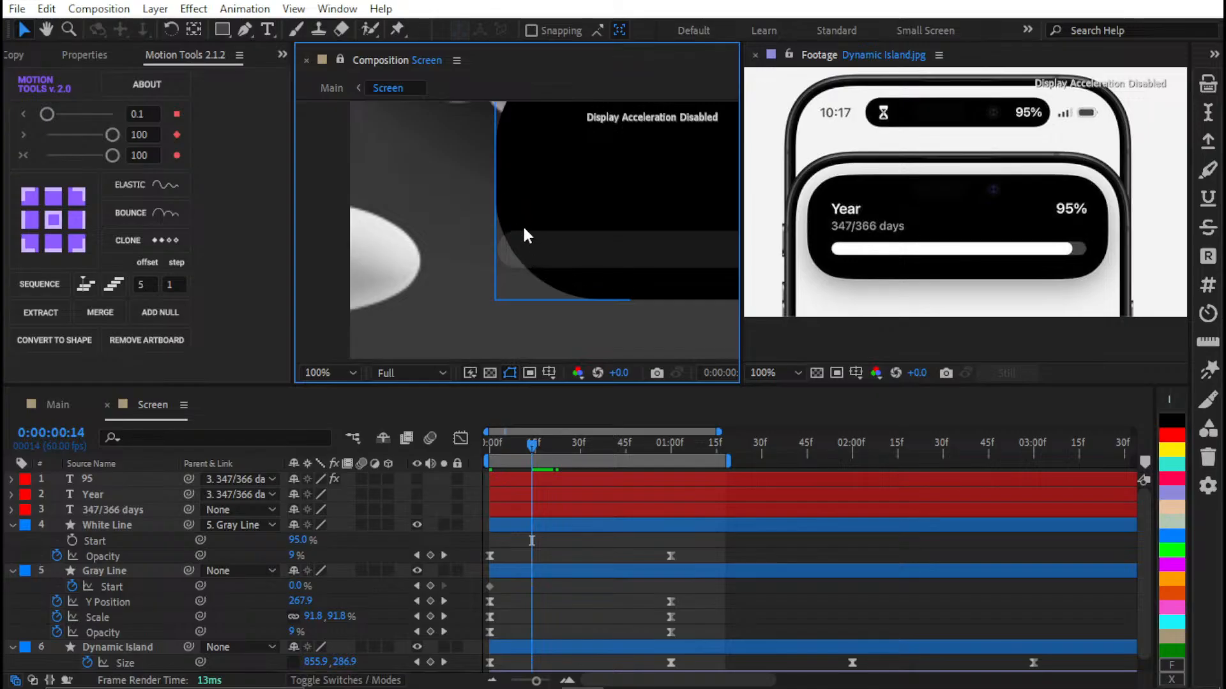
pyautogui.moveTo(527, 447); pyautogui.dragTo(532, 446)
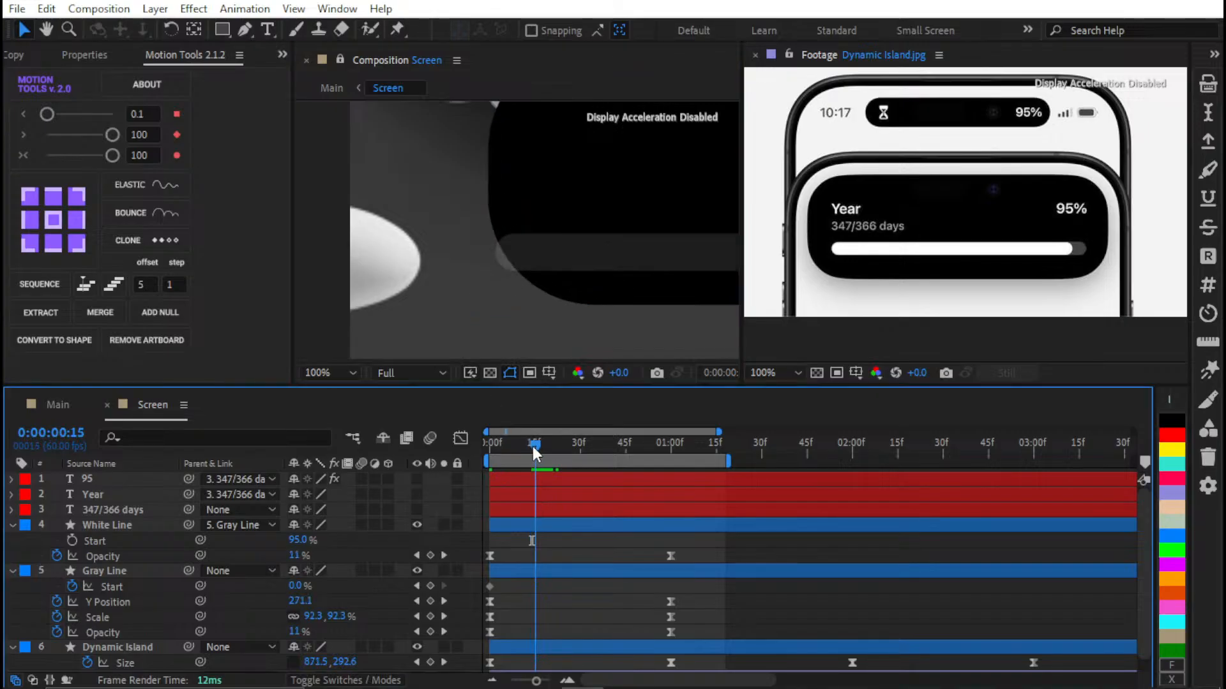
pyautogui.click(102, 570)
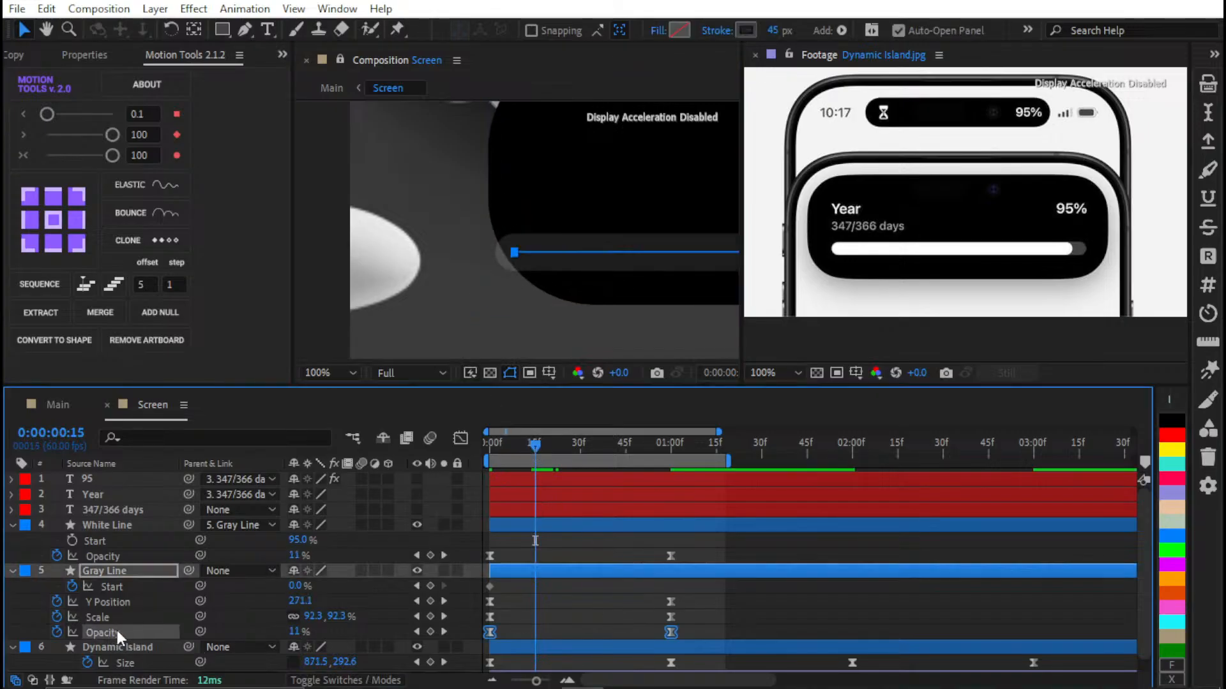
pyautogui.click(131, 617)
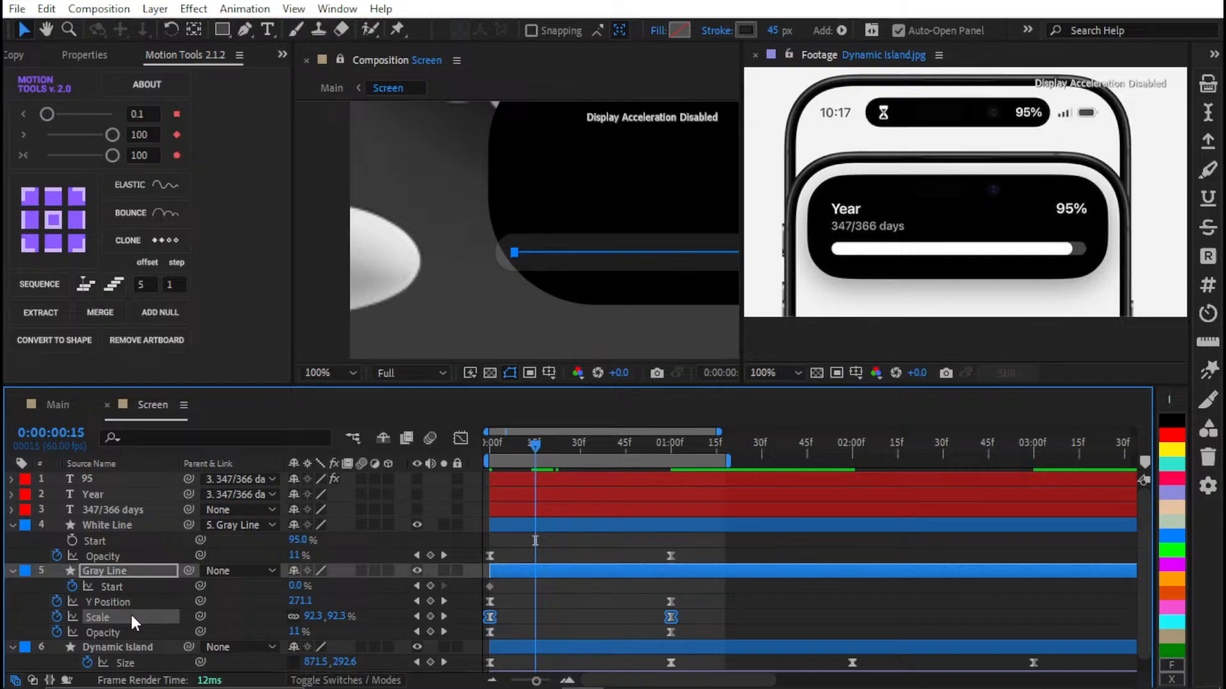
pyautogui.click(460, 439)
pyautogui.doubleClick(564, 606)
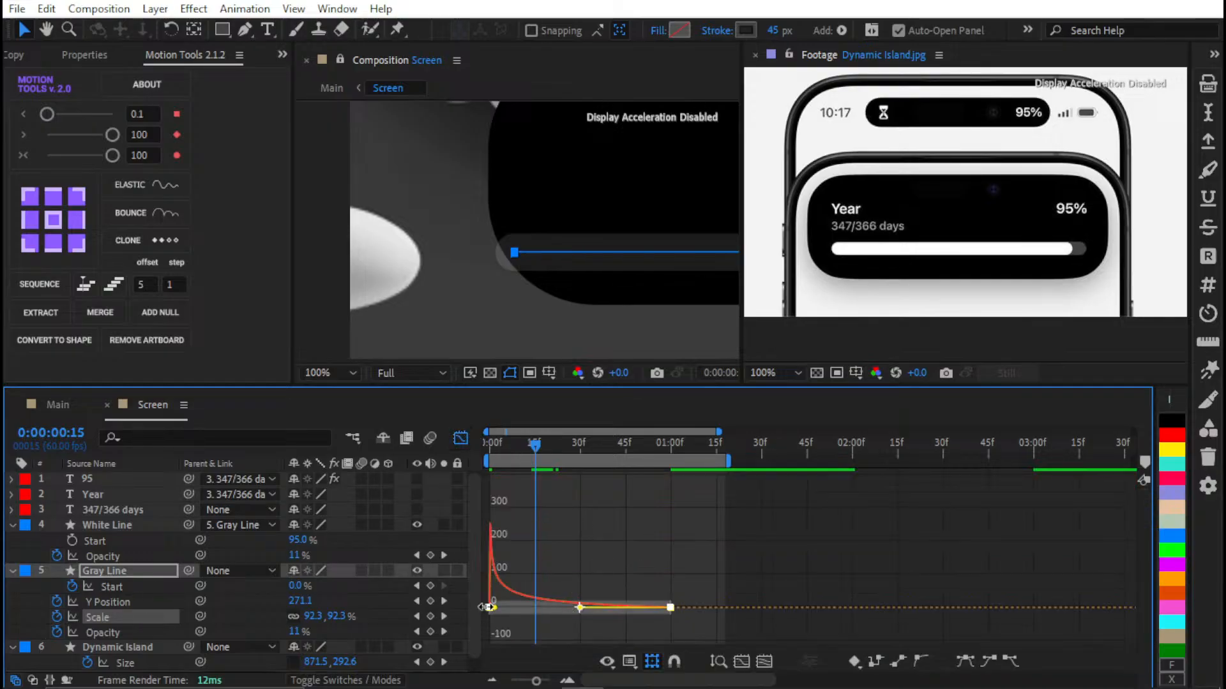
pyautogui.moveTo(502, 611); pyautogui.dragTo(538, 604)
pyautogui.click(621, 542)
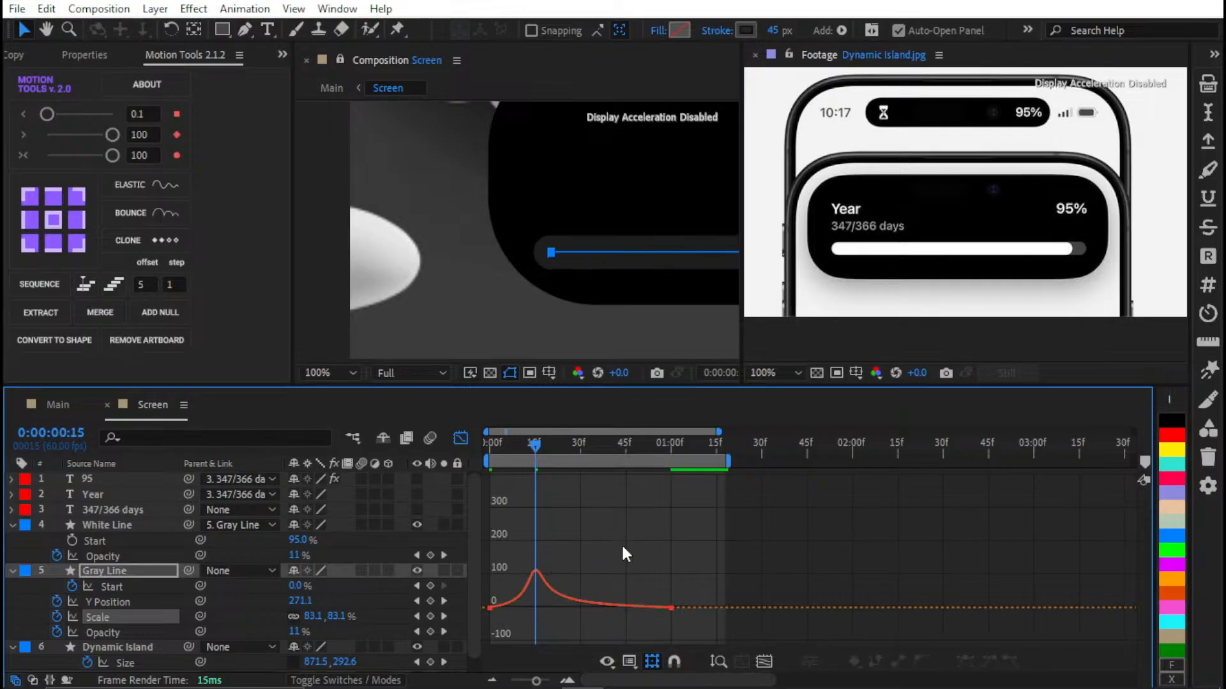
# Play back the island expansion and examine whether the scaling line stays inside the island around frame 15
pyautogui.press('space')
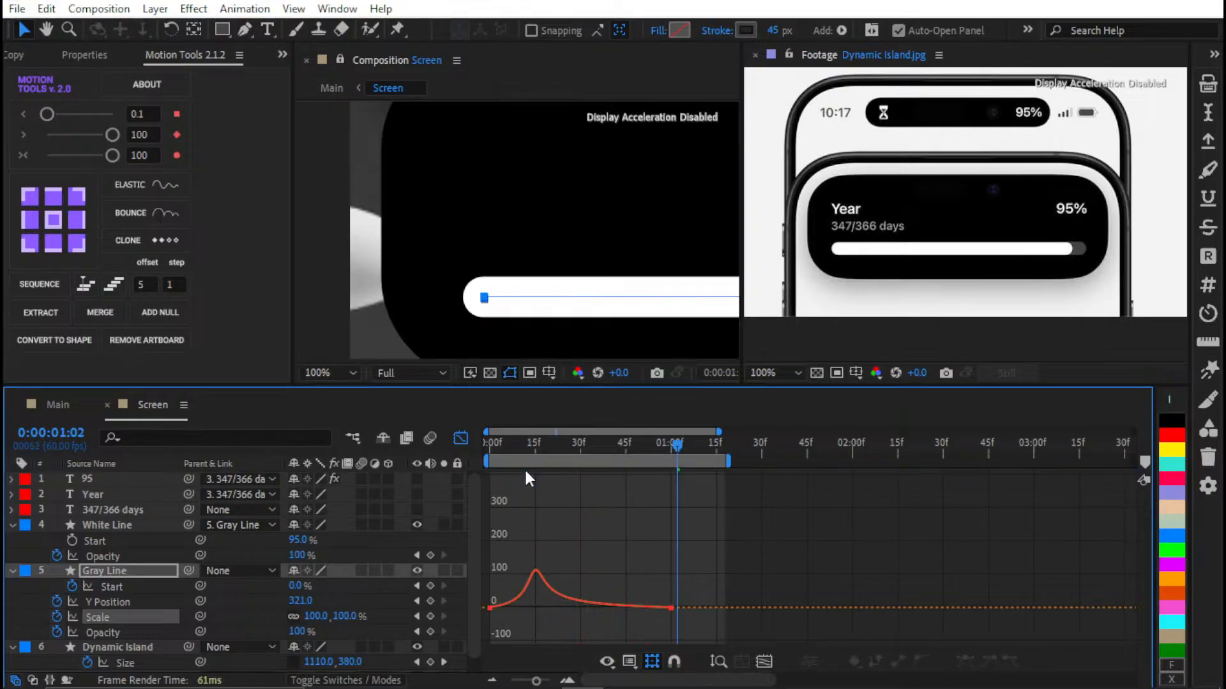
pyautogui.moveTo(531, 440); pyautogui.dragTo(416, 387)
pyautogui.scroll(1, 496, 167)
pyautogui.moveTo(509, 159); pyautogui.dragTo(517, 318)
pyautogui.scroll(2, 520, 230)
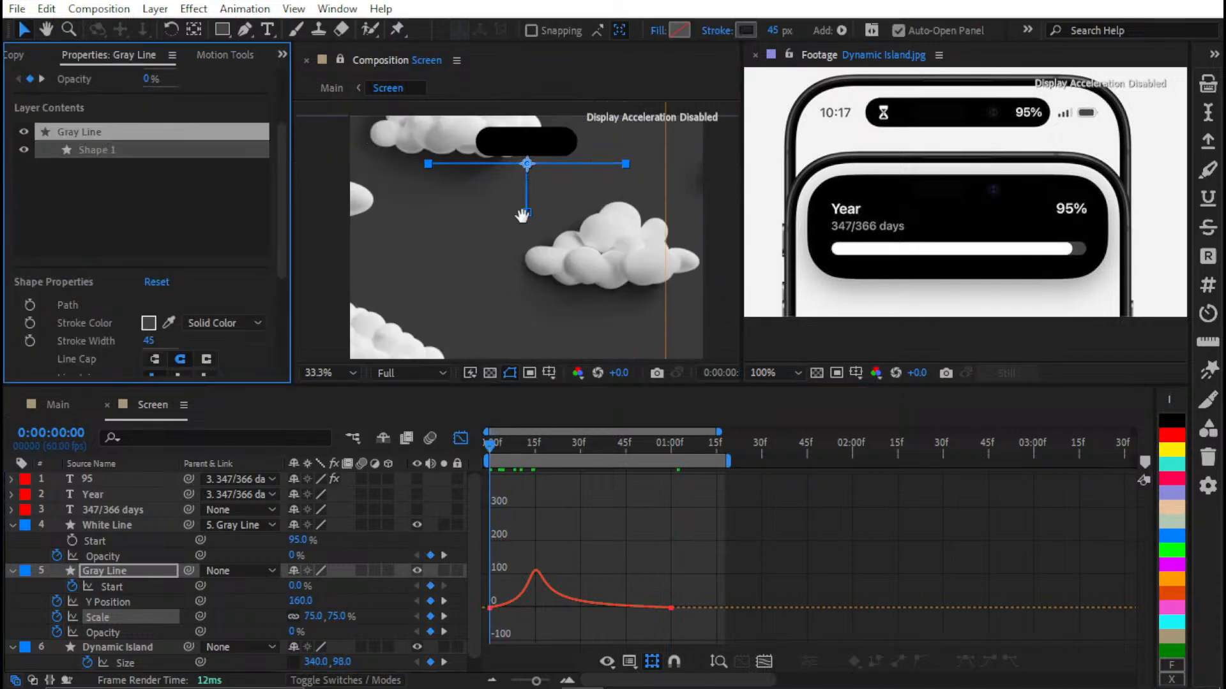
pyautogui.moveTo(518, 212); pyautogui.dragTo(522, 297)
pyautogui.press('space')
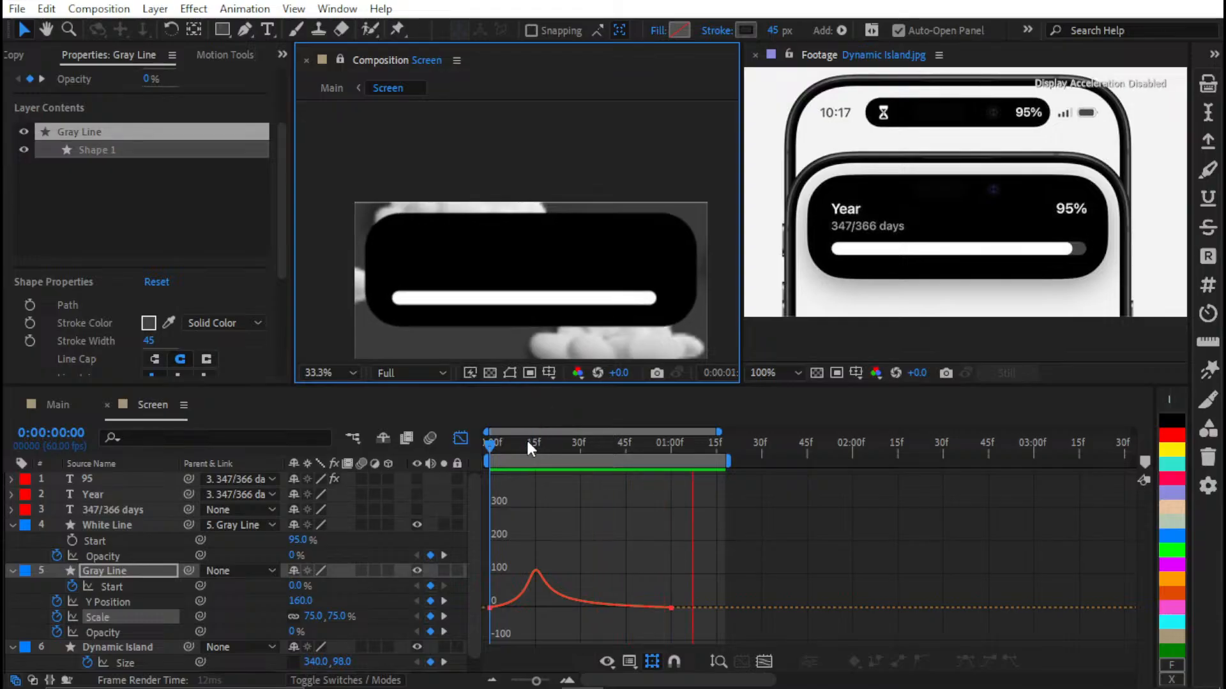
pyautogui.click(520, 445)
pyautogui.moveTo(519, 446); pyautogui.dragTo(536, 471)
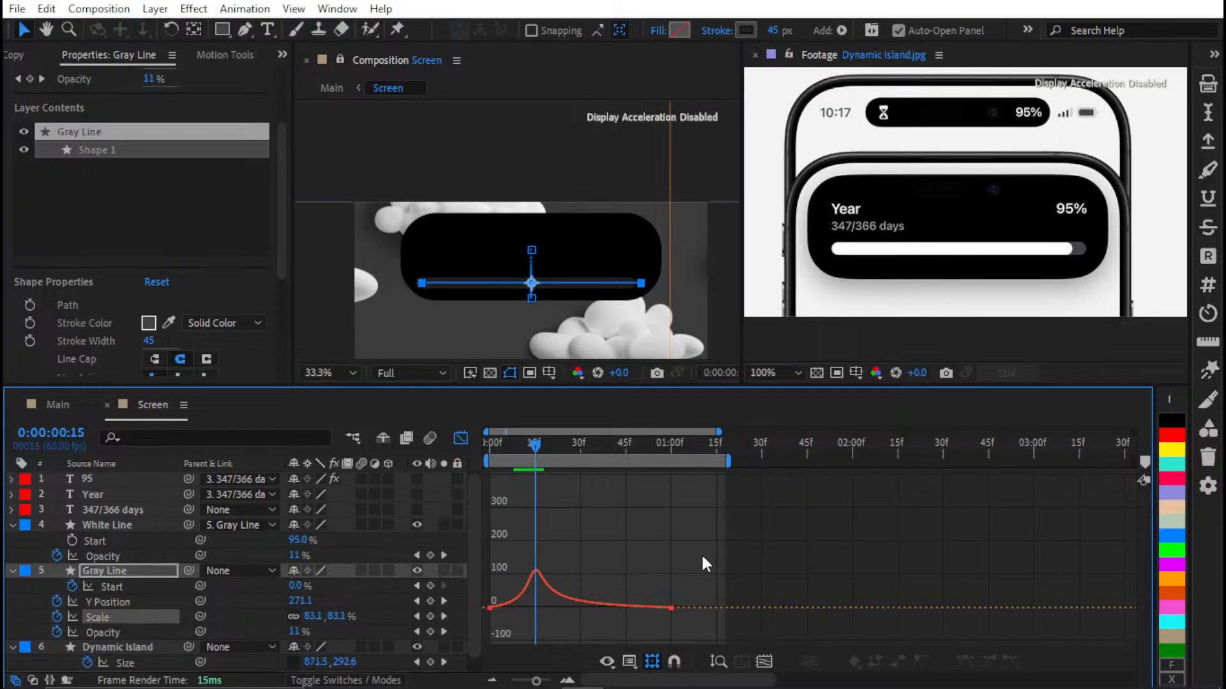
# Copy the easing of the Gray Line's Scale keyframes, paste it onto both lines' Opacity keyframes and play back the result
pyautogui.moveTo(721, 564); pyautogui.dragTo(461, 607)
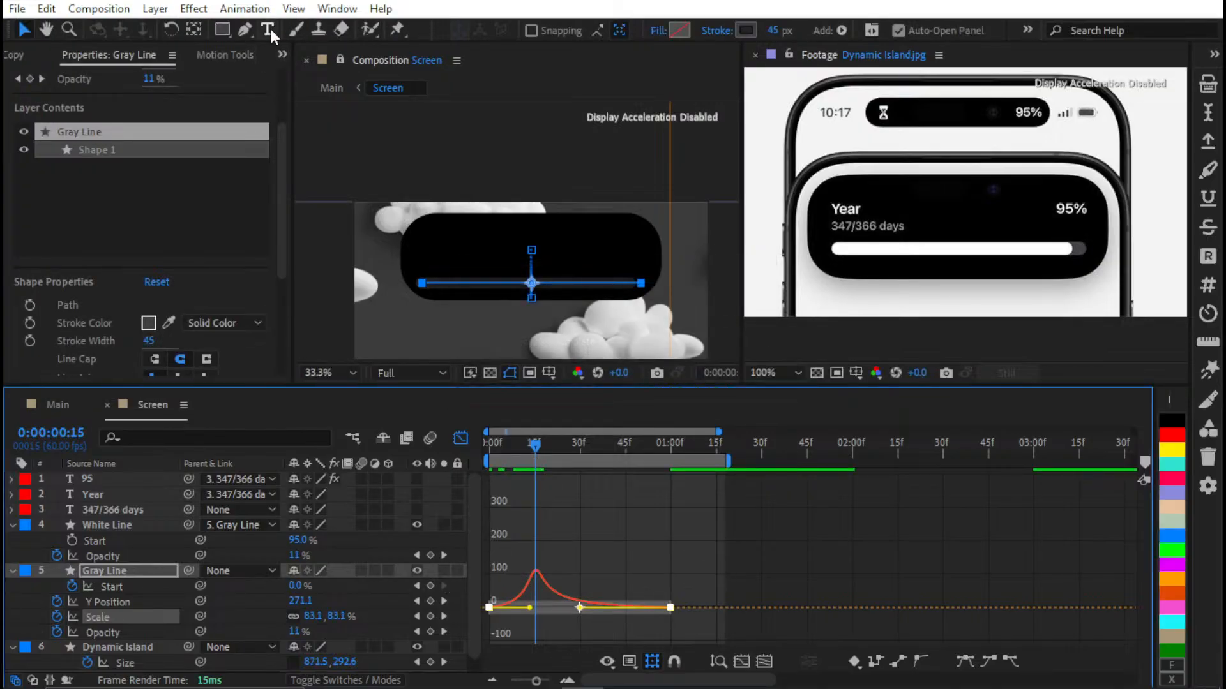
pyautogui.click(16, 55)
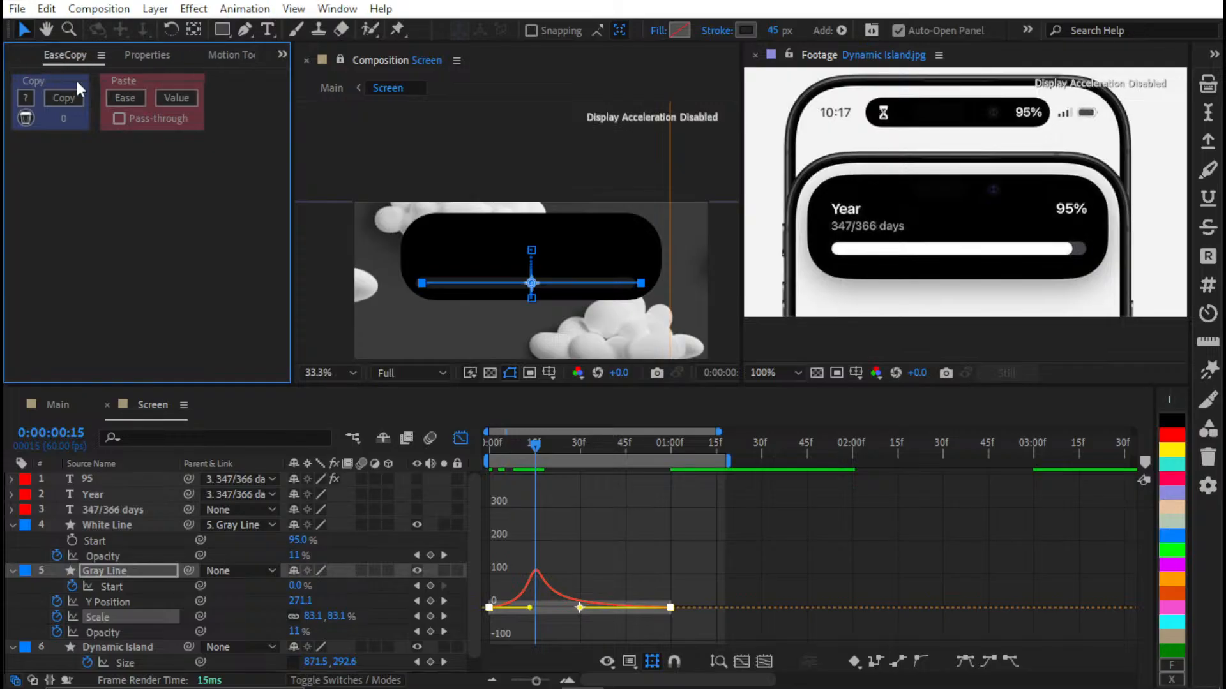
pyautogui.click(114, 554)
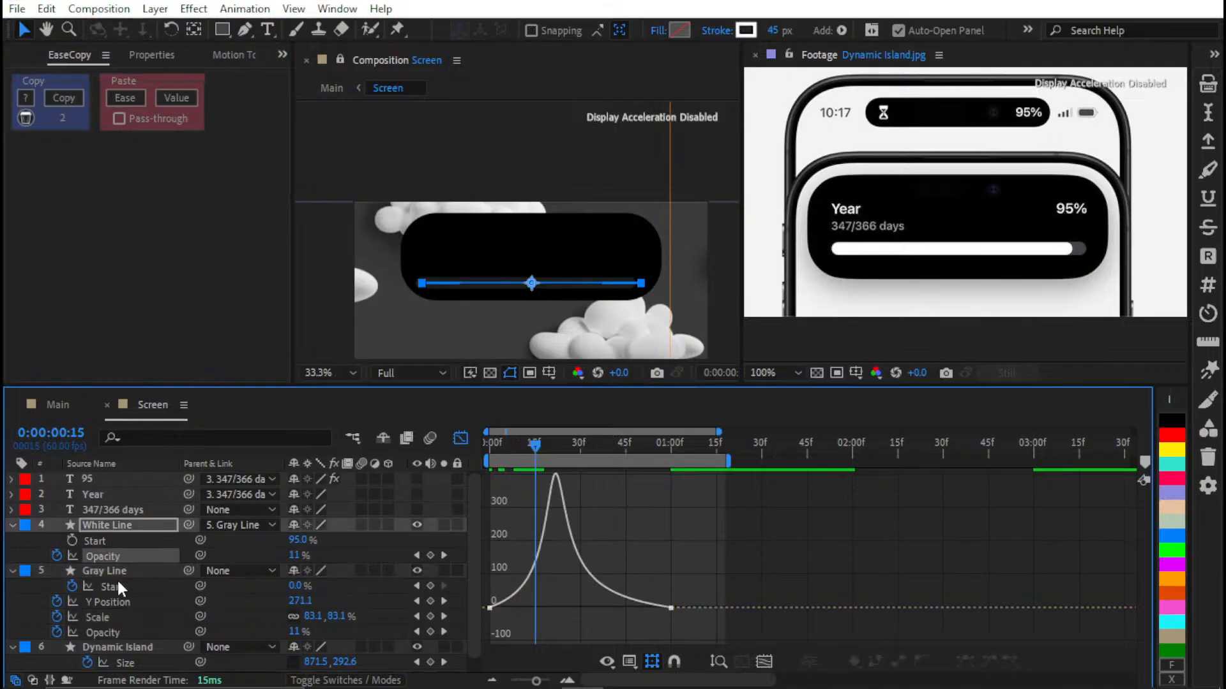
pyautogui.keyDown('shift'); pyautogui.click(130, 633); pyautogui.keyUp('shift')
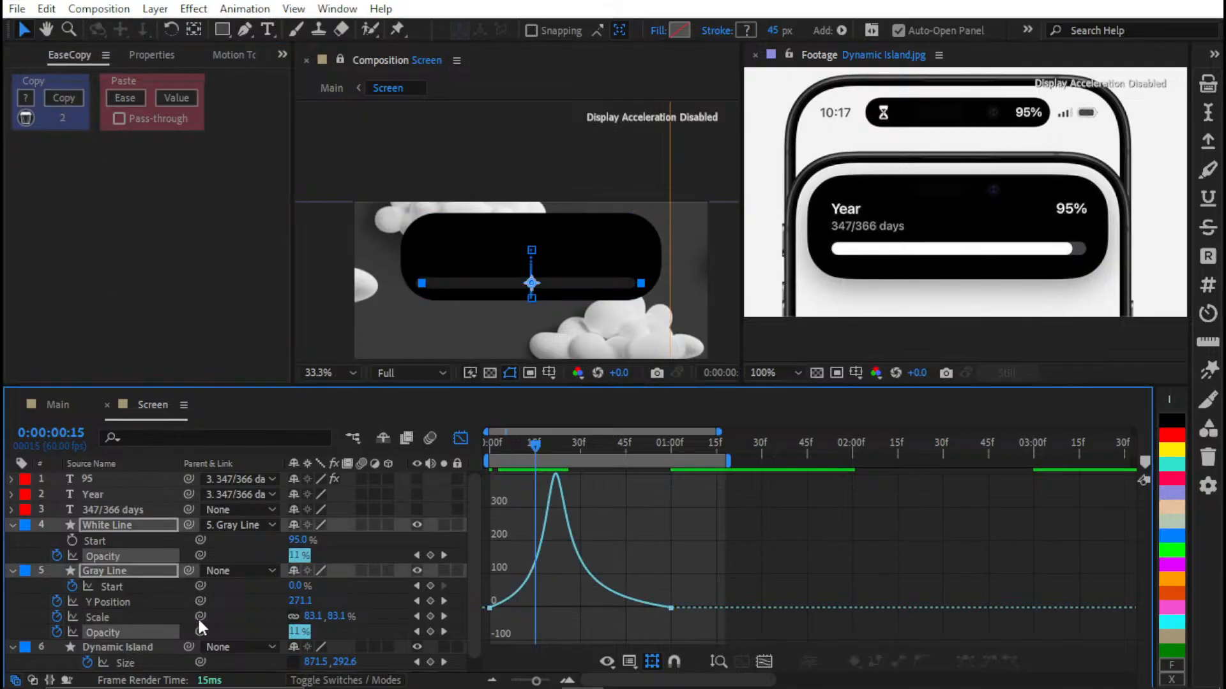
pyautogui.click(128, 97)
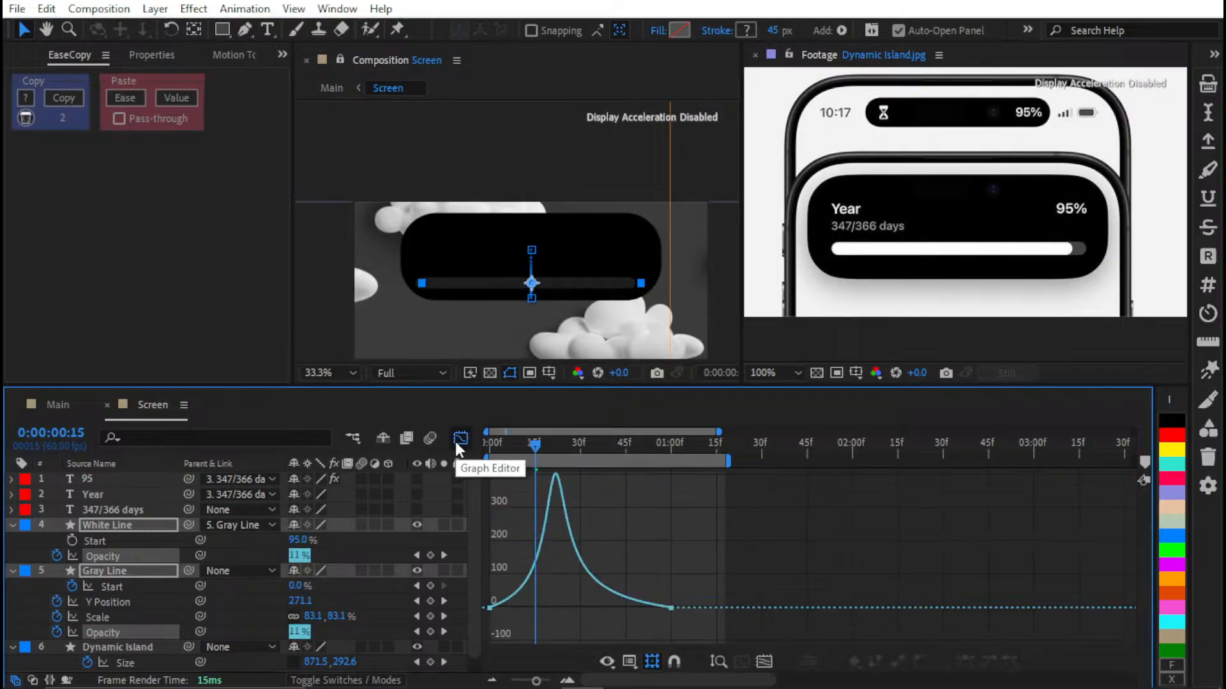
pyautogui.click(140, 99)
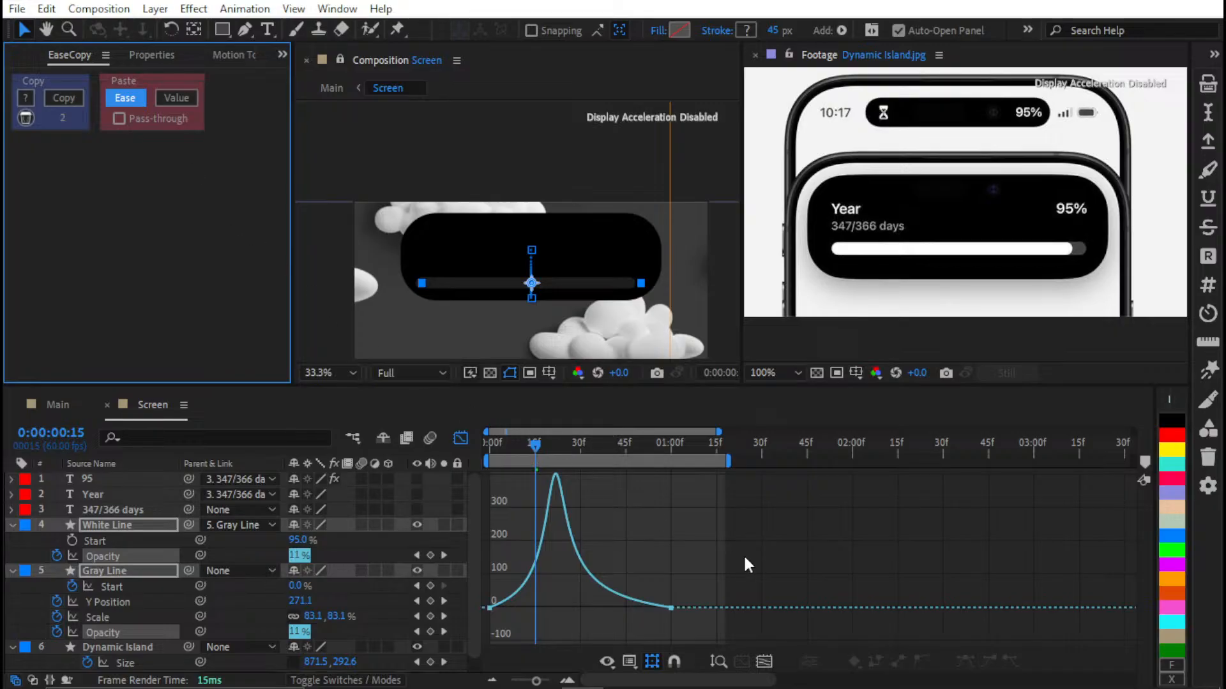
pyautogui.moveTo(748, 565); pyautogui.dragTo(440, 622)
pyautogui.click(128, 97)
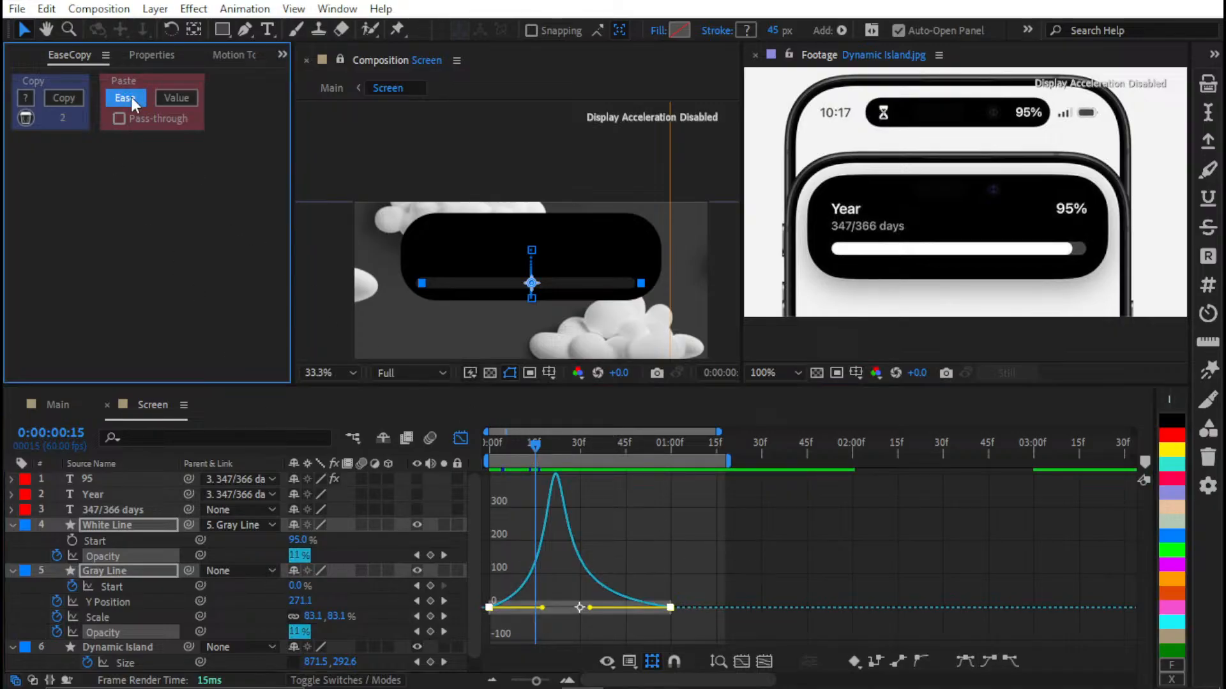
pyautogui.click(652, 522)
pyautogui.press('space')
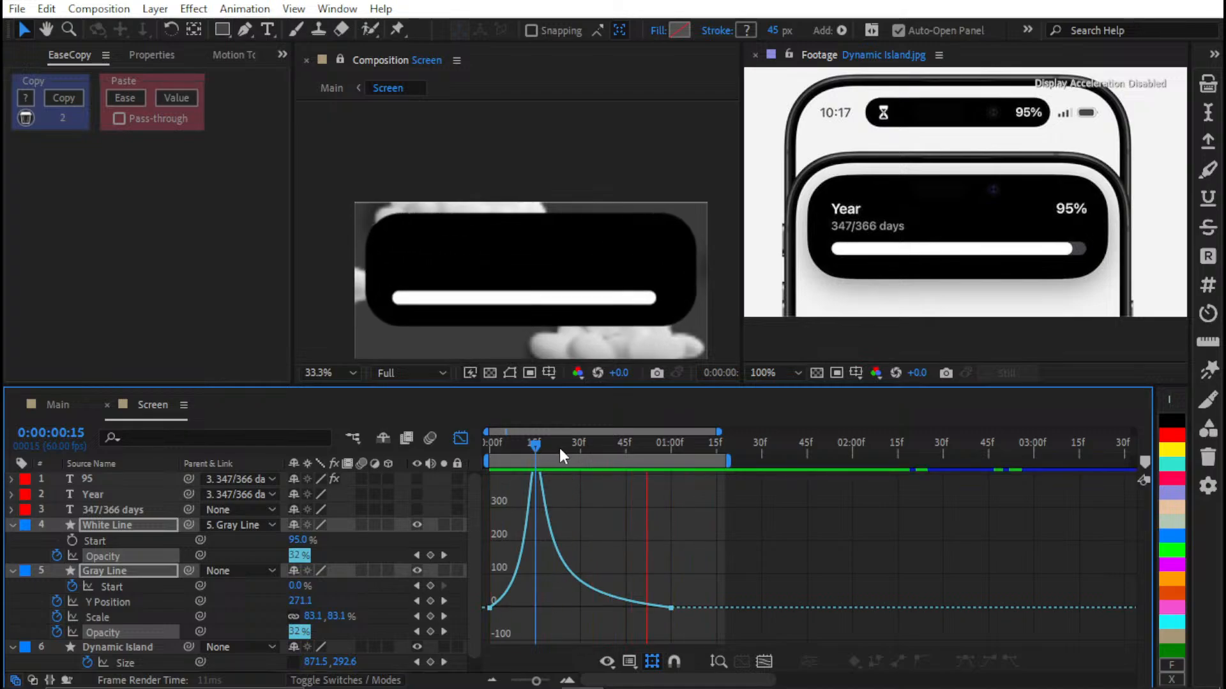
# Adjust both lines' Opacity speed curve, setting the start influence to about frame 10 and the end influence to about frame 34
pyautogui.moveTo(544, 446)
pyautogui.mouseDown()
pyautogui.moveTo(526, 450)
pyautogui.moveTo(568, 460)
pyautogui.moveTo(512, 476)
pyautogui.moveTo(588, 465)
pyautogui.moveTo(526, 480)
pyautogui.moveTo(647, 481)
pyautogui.moveTo(511, 487)
pyautogui.moveTo(536, 494)
pyautogui.mouseUp()
pyautogui.moveTo(805, 577); pyautogui.dragTo(478, 652)
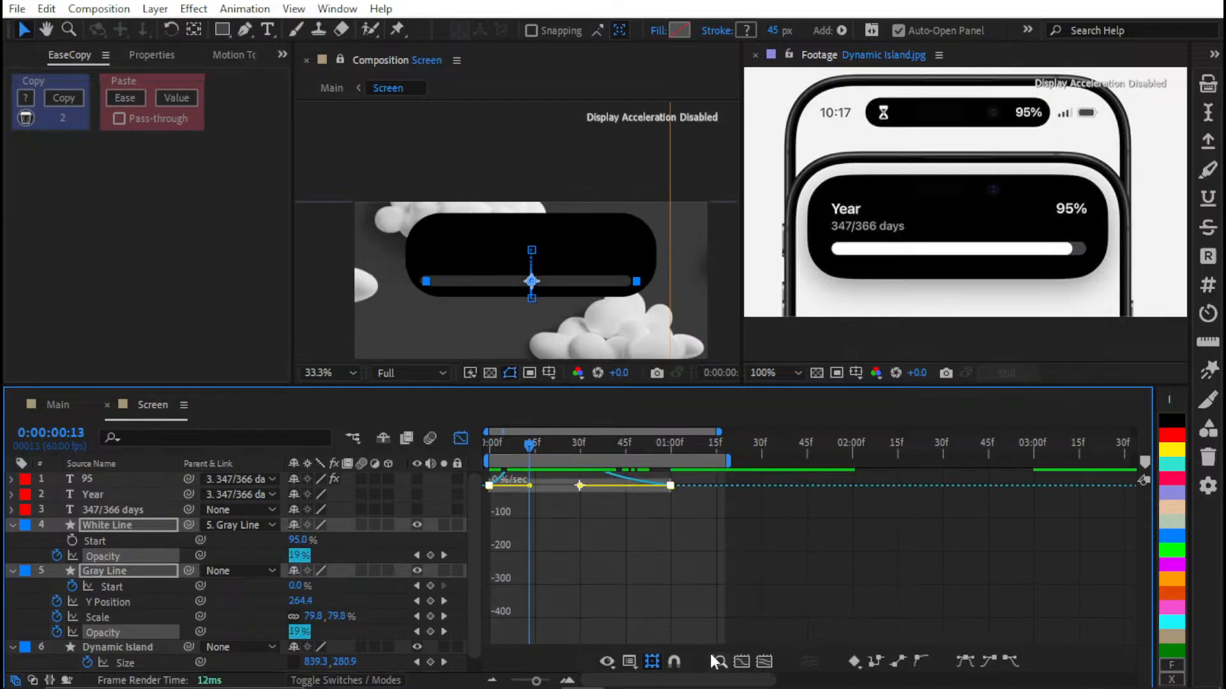
pyautogui.click(764, 662)
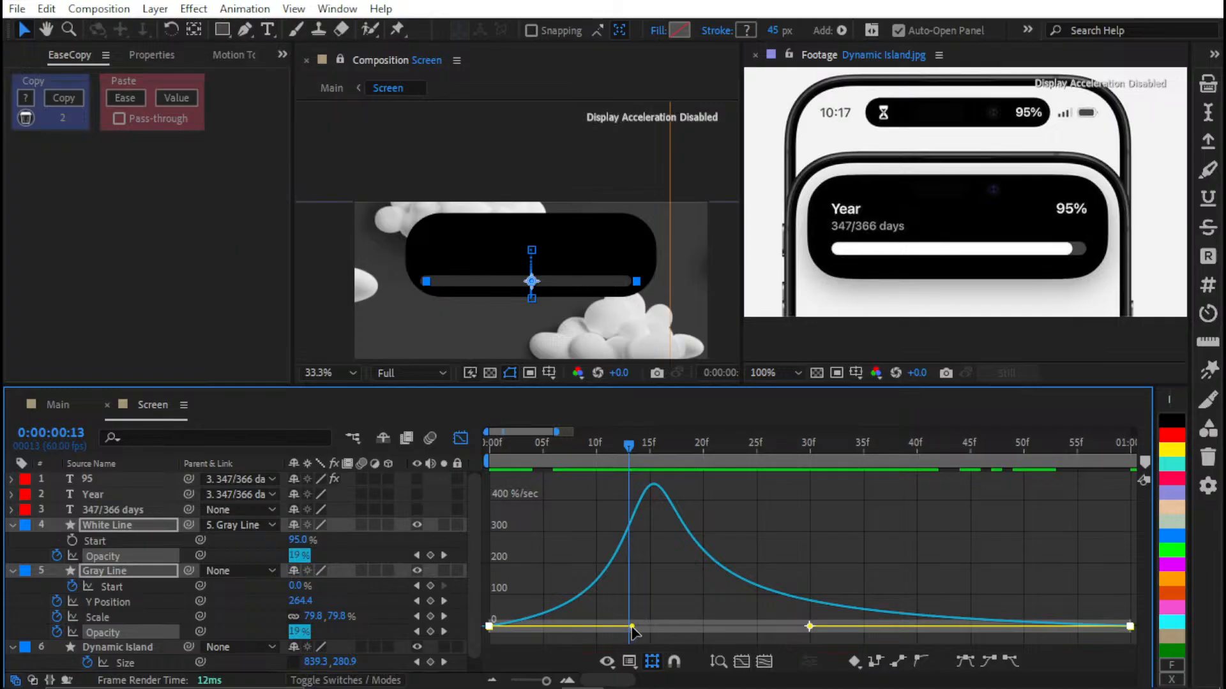
pyautogui.moveTo(632, 632); pyautogui.dragTo(597, 631)
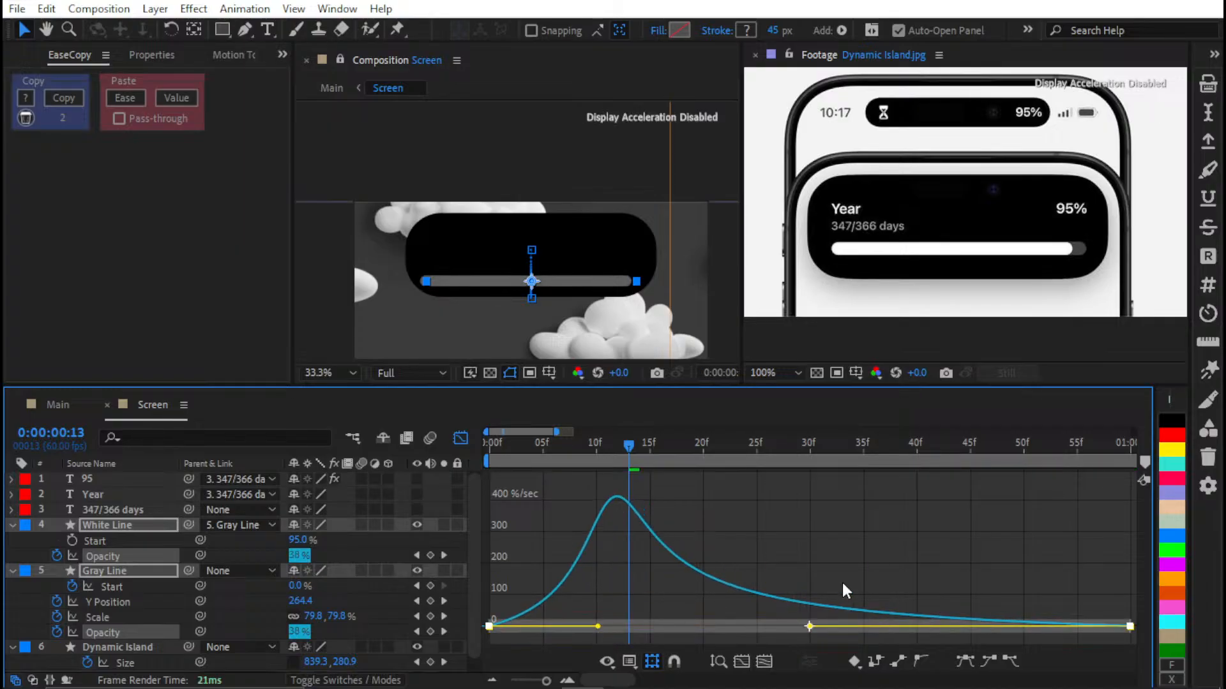
pyautogui.moveTo(812, 627); pyautogui.dragTo(856, 624)
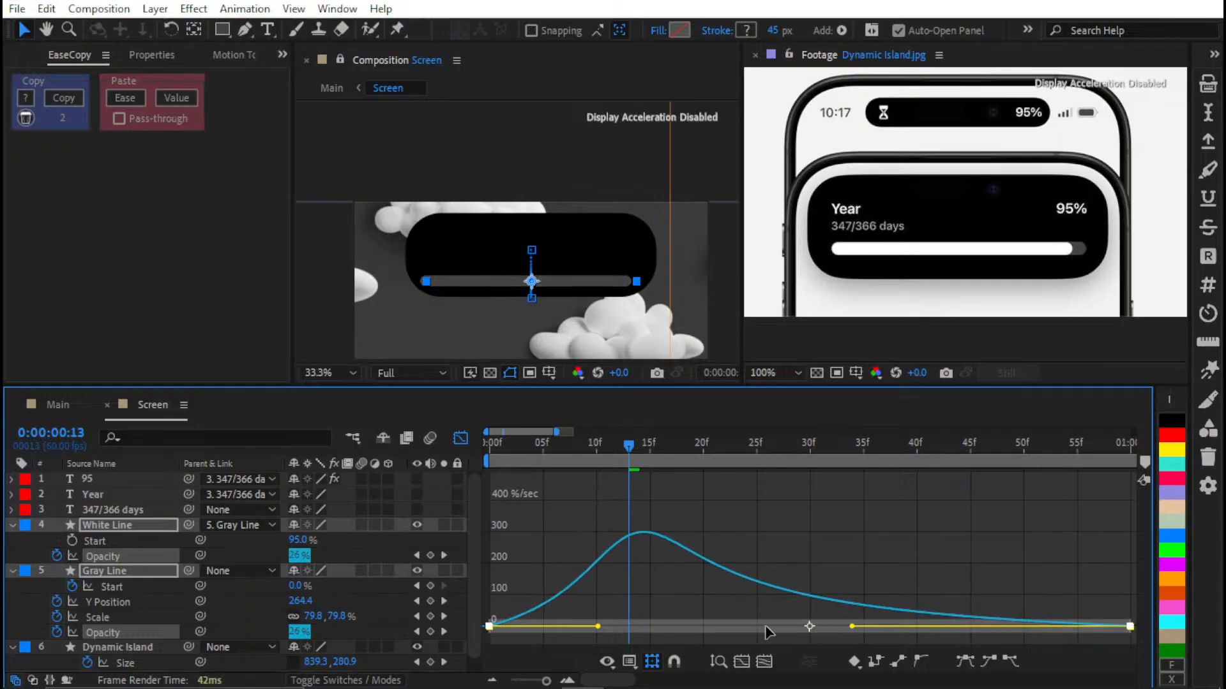
# Play back the lines' fade-in from the first frame with the whole preview range in view
pyautogui.click(772, 535)
pyautogui.press('space')
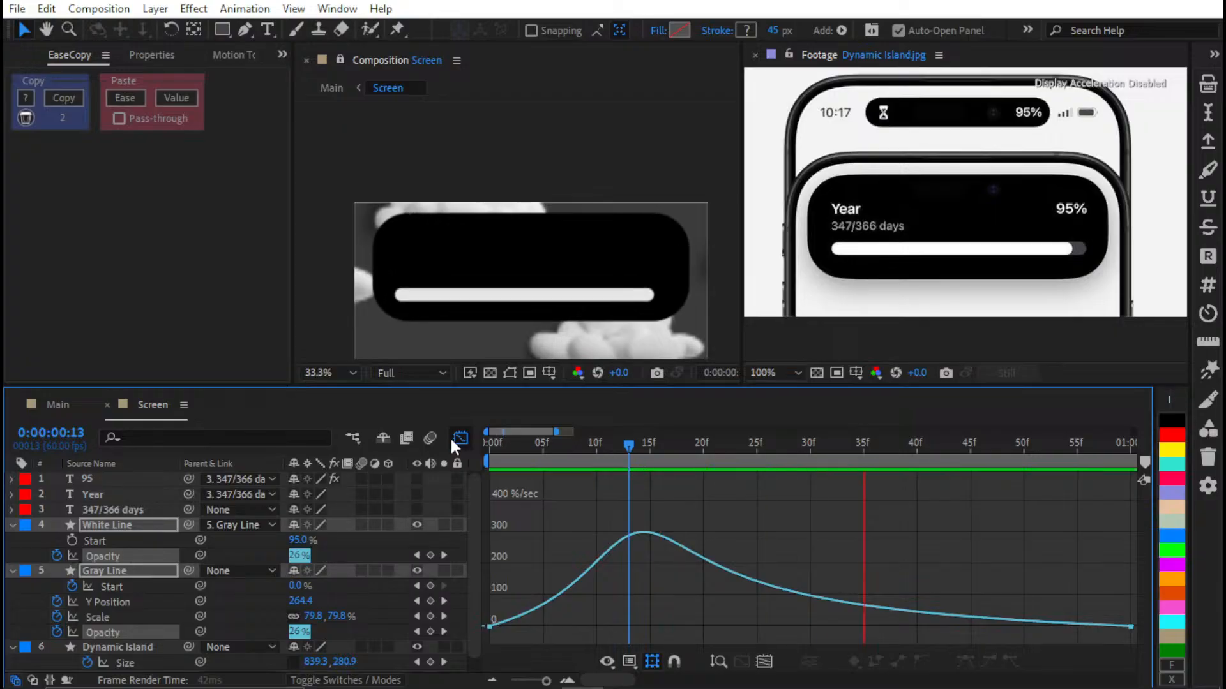
pyautogui.press('-')
pyautogui.press('-')
pyautogui.press('space')
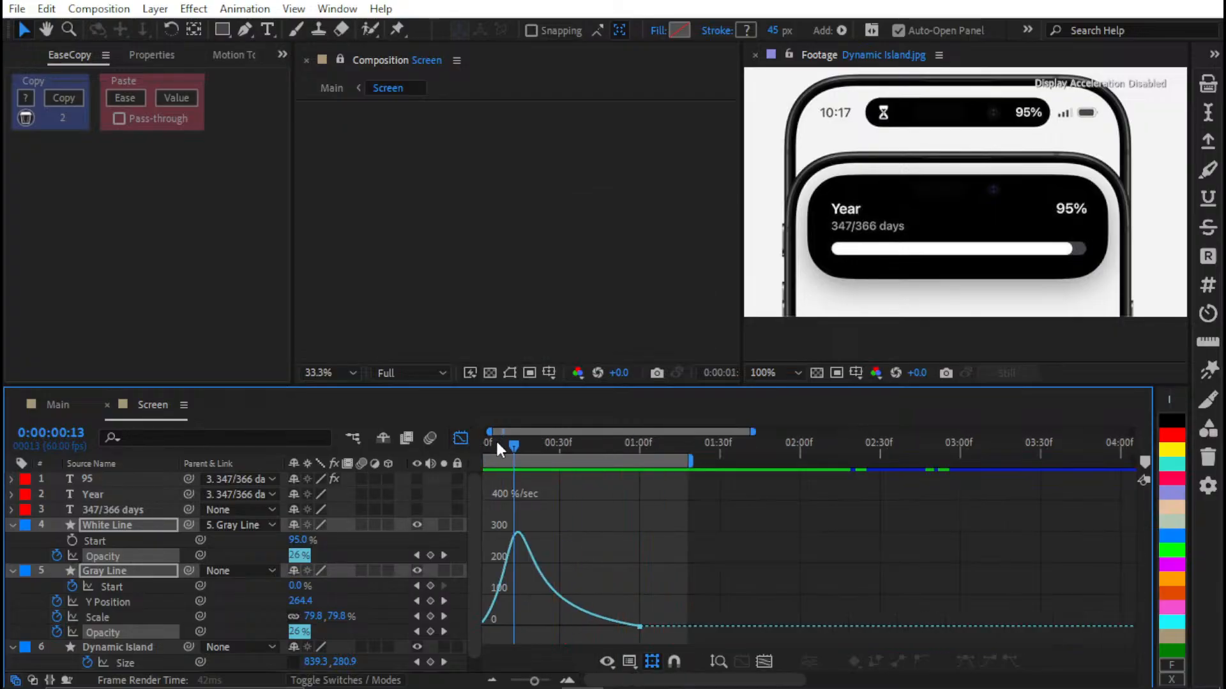
pyautogui.moveTo(528, 448); pyautogui.dragTo(332, 454)
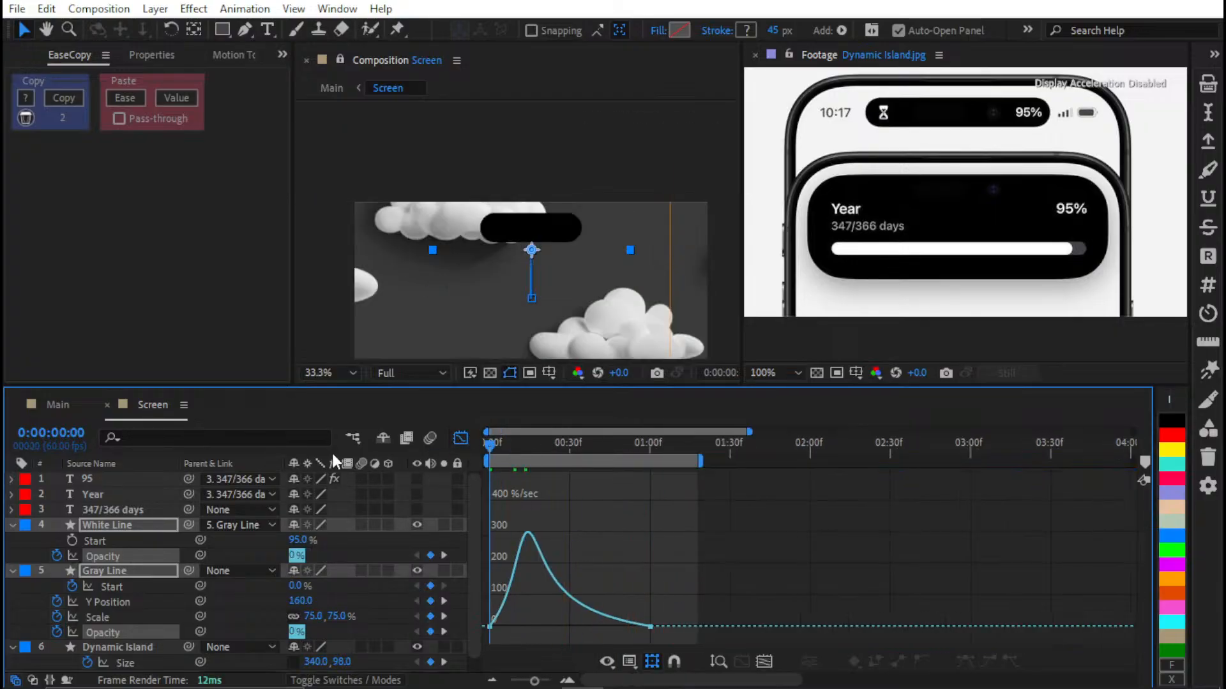
pyautogui.press('space')
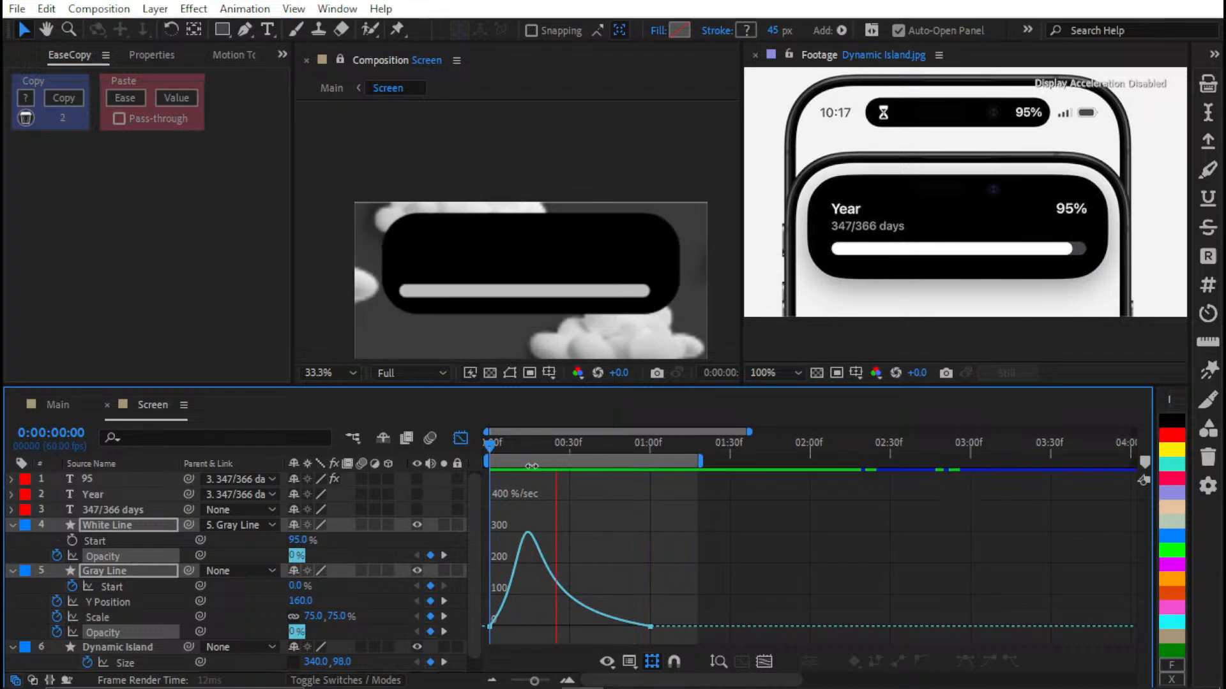
# Shorten both lines' Opacity influences so the start handle ends at about frame 4 and the end handle at about frame 43
pyautogui.click(525, 447)
pyautogui.moveTo(525, 466); pyautogui.dragTo(559, 465)
pyautogui.moveTo(793, 581); pyautogui.dragTo(561, 624)
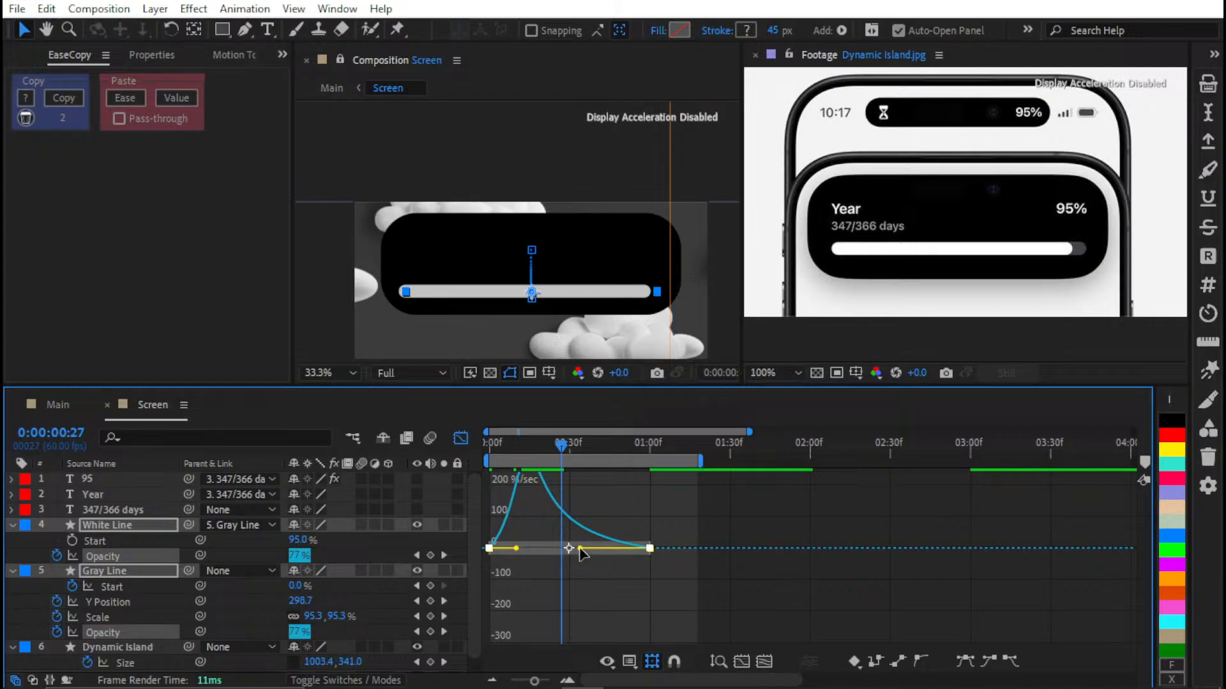
pyautogui.moveTo(579, 549); pyautogui.dragTo(605, 548)
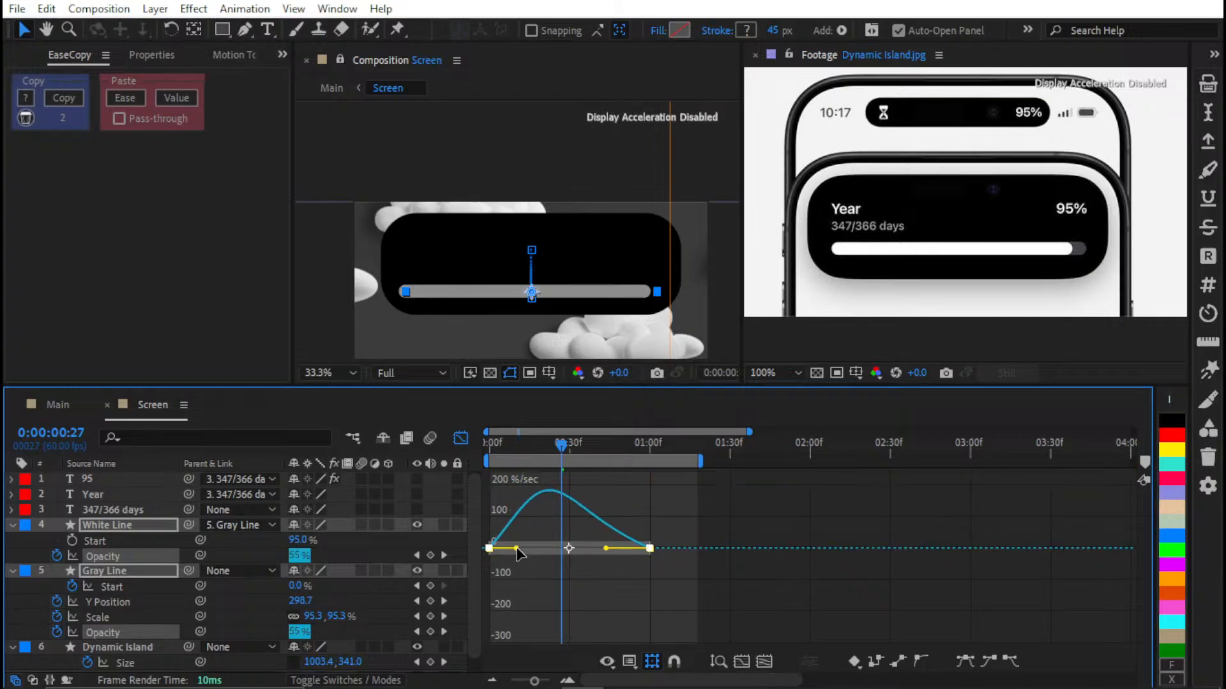
pyautogui.moveTo(517, 548); pyautogui.dragTo(501, 548)
# Play back the revised opacity fade from 0:00:00:00 and fit both lines' Opacity speed graph to the view
pyautogui.press('Home')
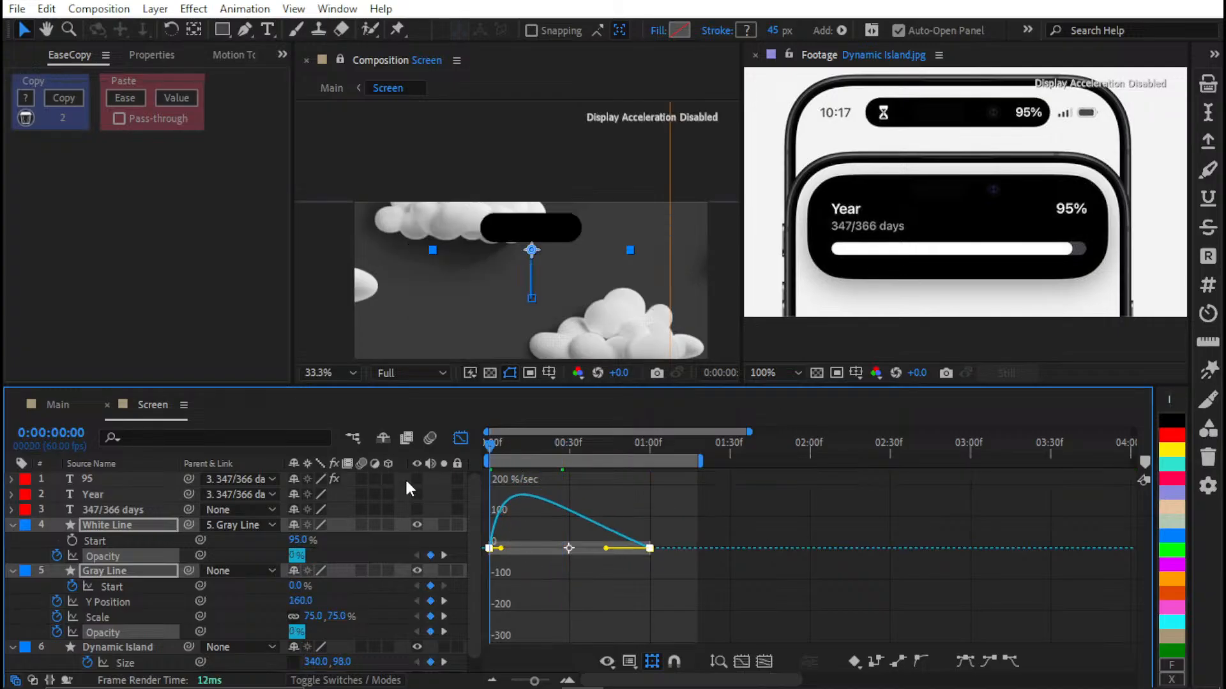
pyautogui.click(600, 569)
pyautogui.press('space')
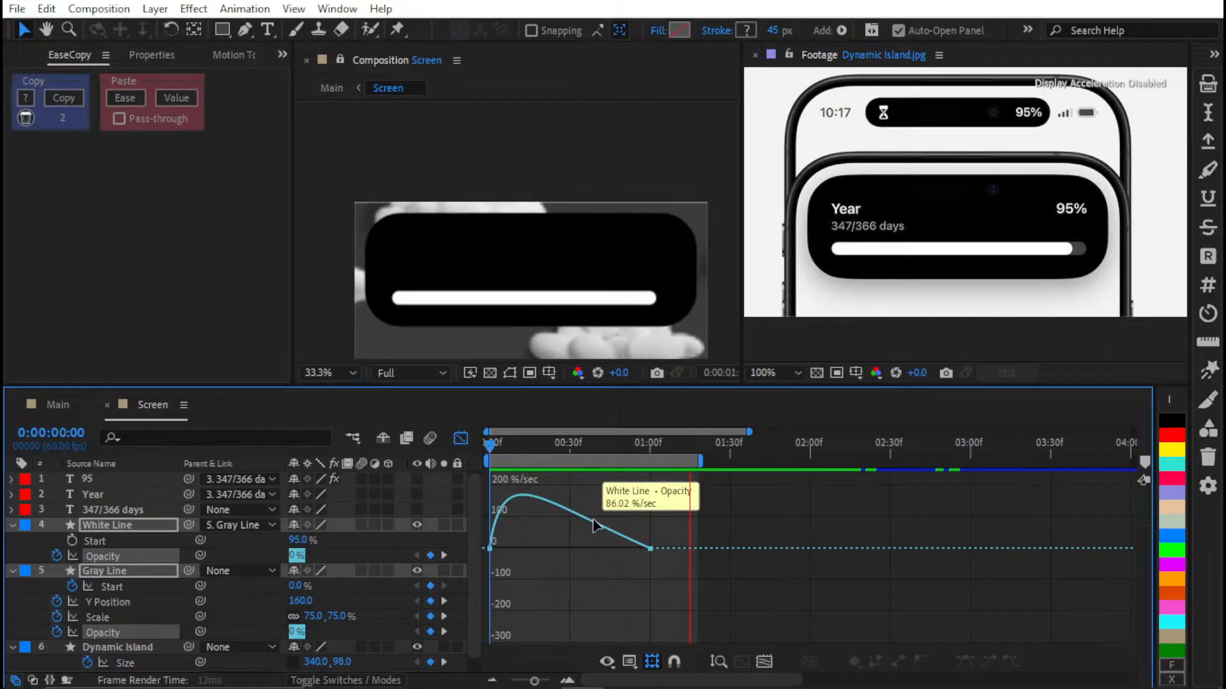
pyautogui.press('space')
pyautogui.click(764, 661)
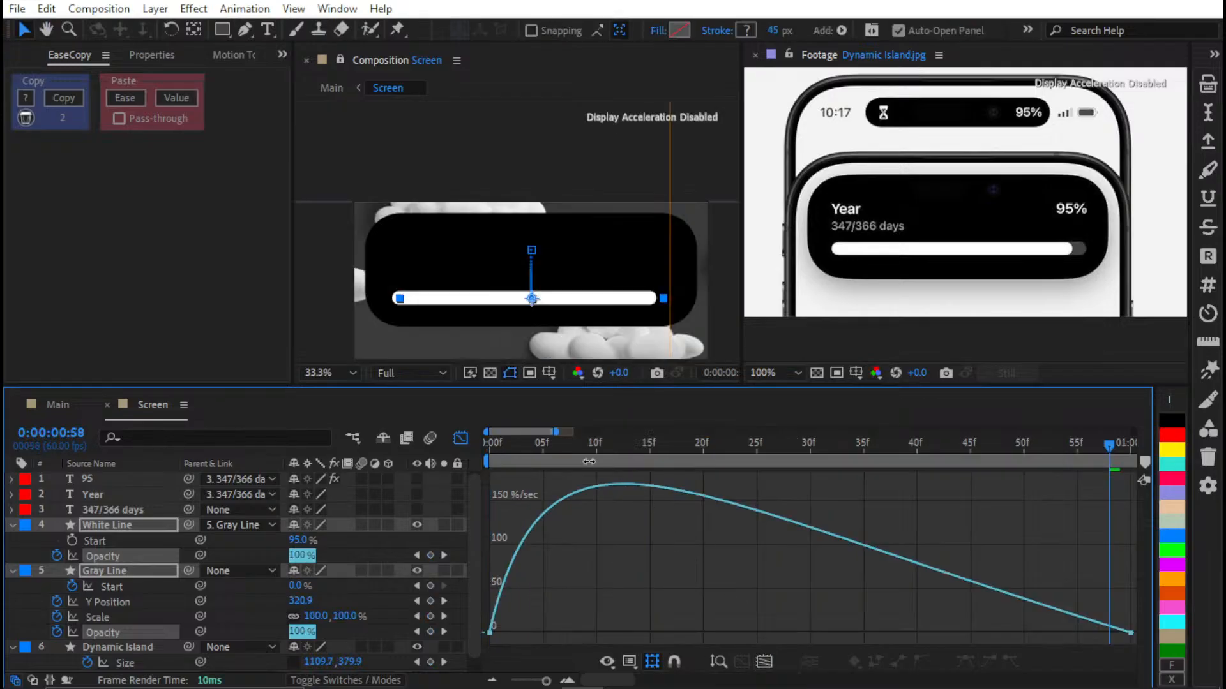
# Lengthen the starting influence of both lines' Opacity to about frame 10 and play back the fade
pyautogui.moveTo(596, 448); pyautogui.dragTo(635, 490)
pyautogui.click(635, 490)
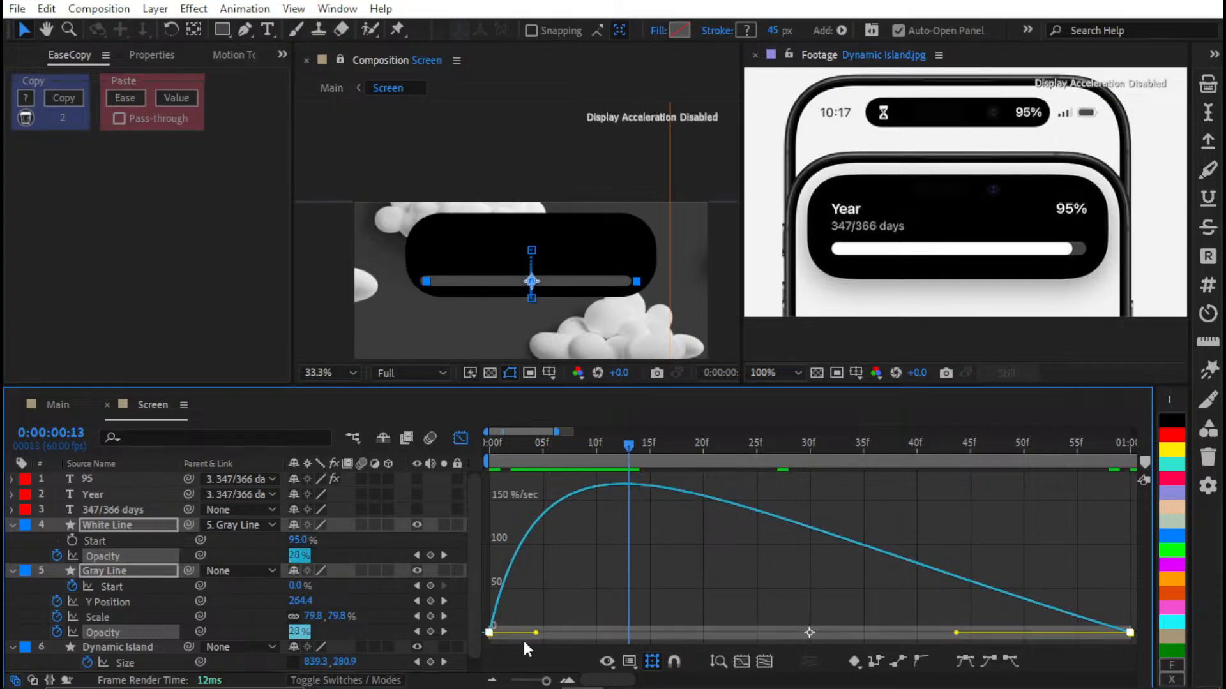
pyautogui.moveTo(536, 633); pyautogui.dragTo(593, 625)
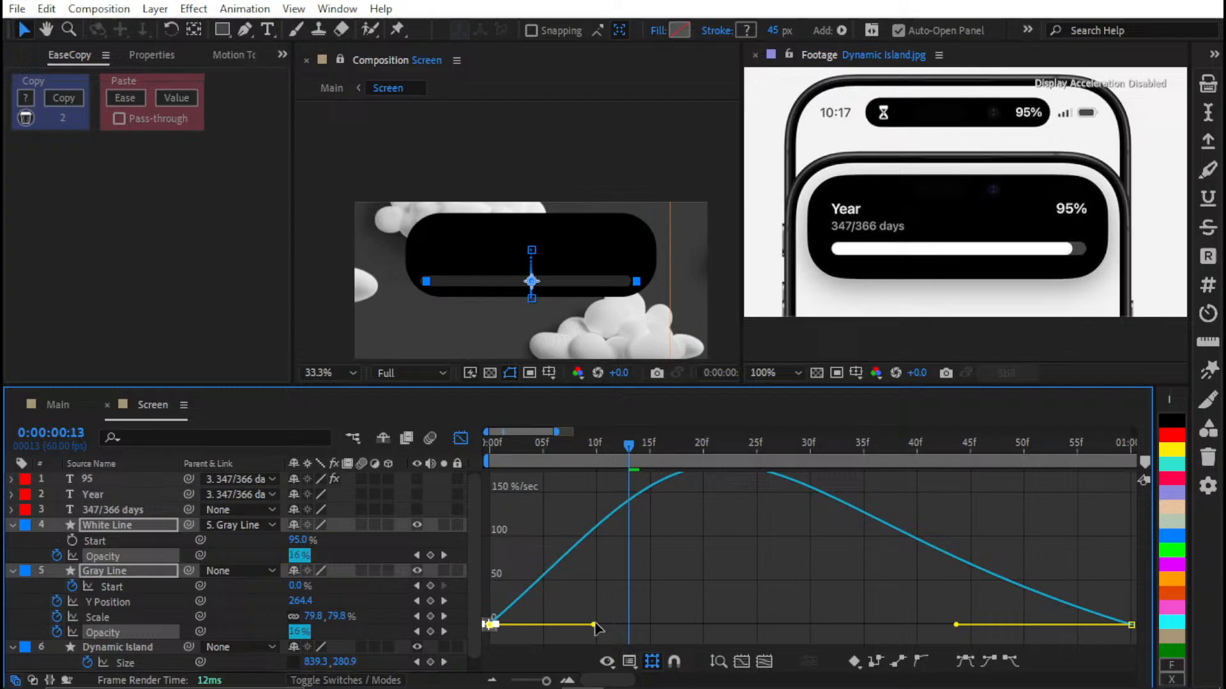
pyautogui.click(626, 602)
pyautogui.scroll(-3, 608, 580)
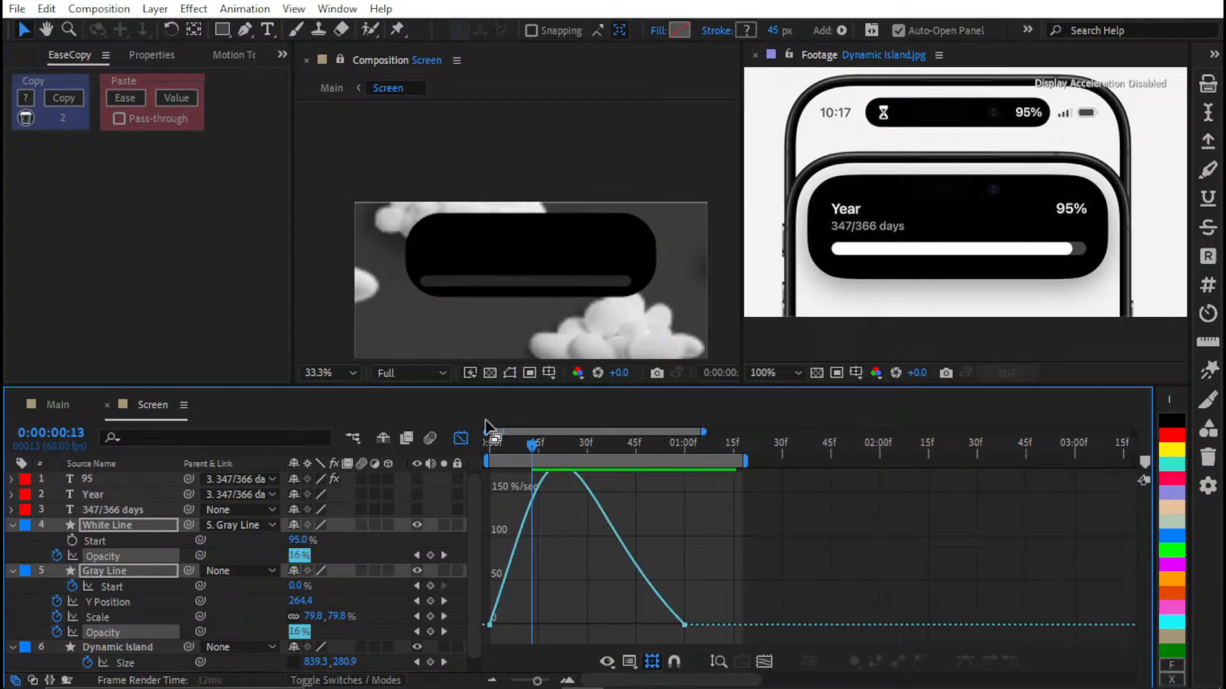
pyautogui.press('space')
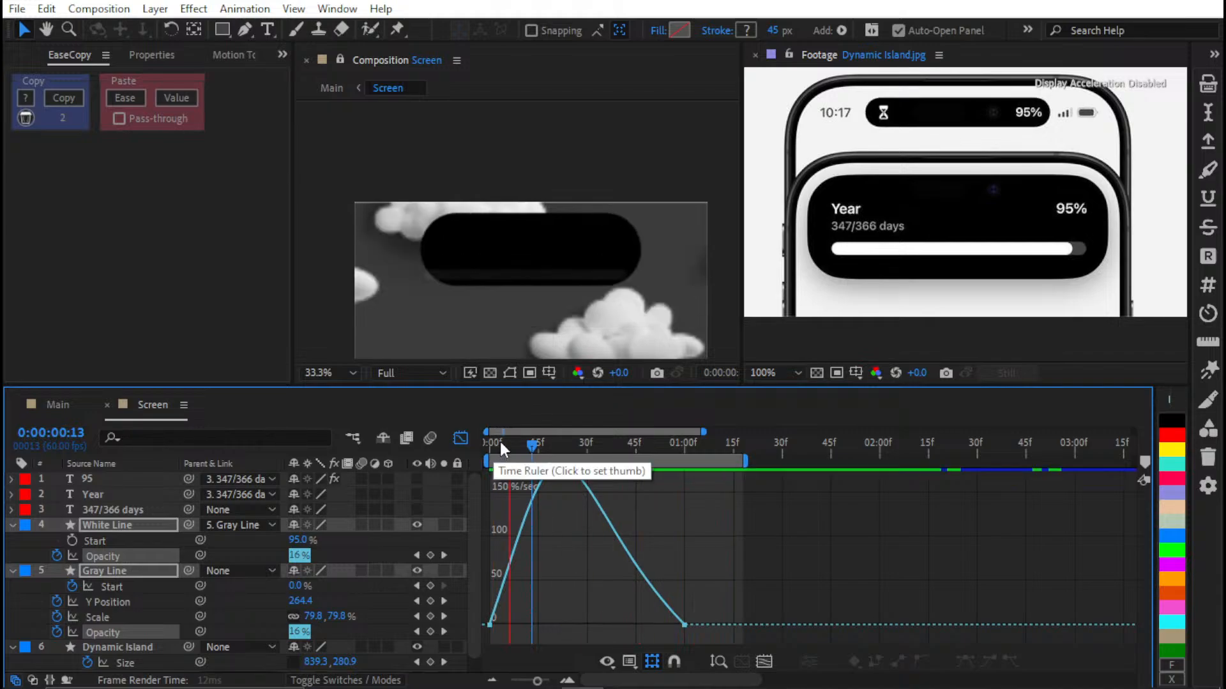
# Shorten the starting influence of both lines' Opacity speed curve to about frame 8
pyautogui.moveTo(539, 439); pyautogui.dragTo(543, 451)
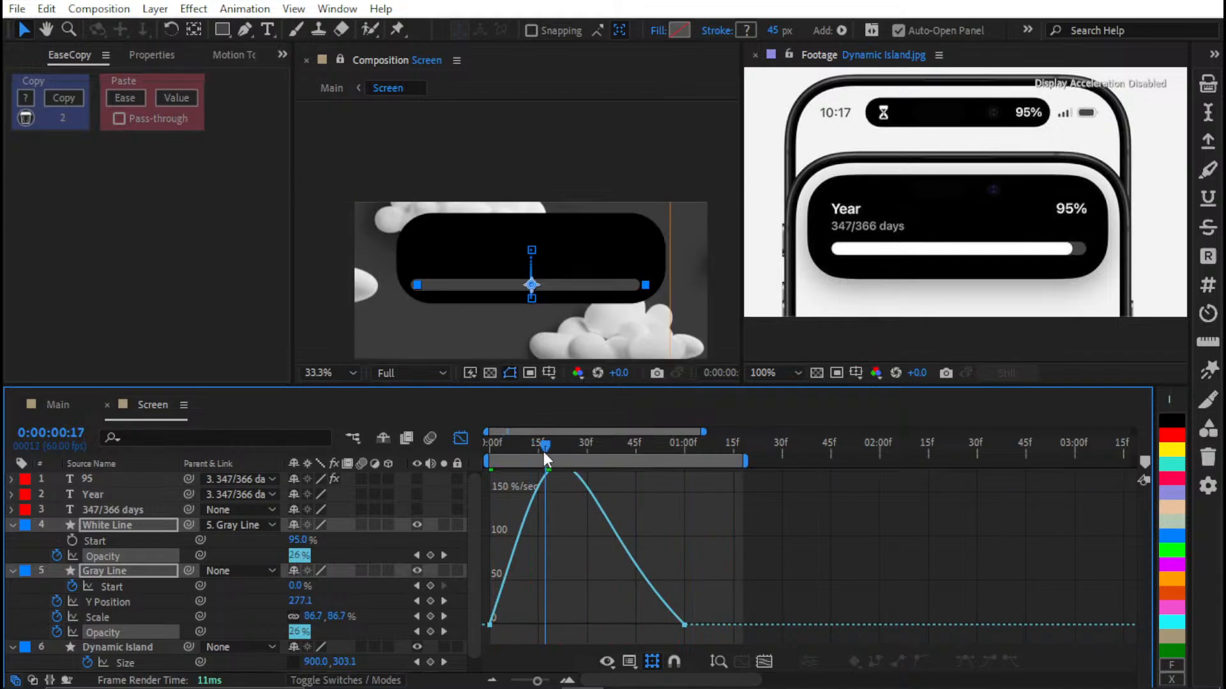
pyautogui.moveTo(669, 634); pyautogui.dragTo(651, 626)
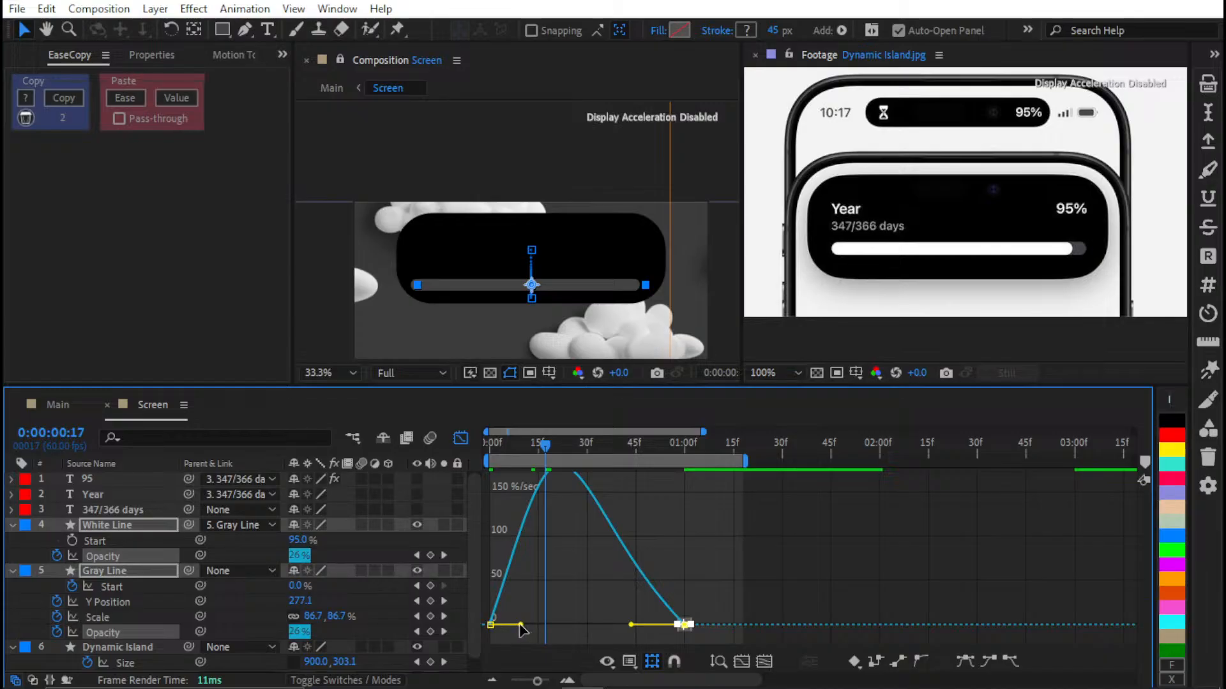
pyautogui.click(764, 661)
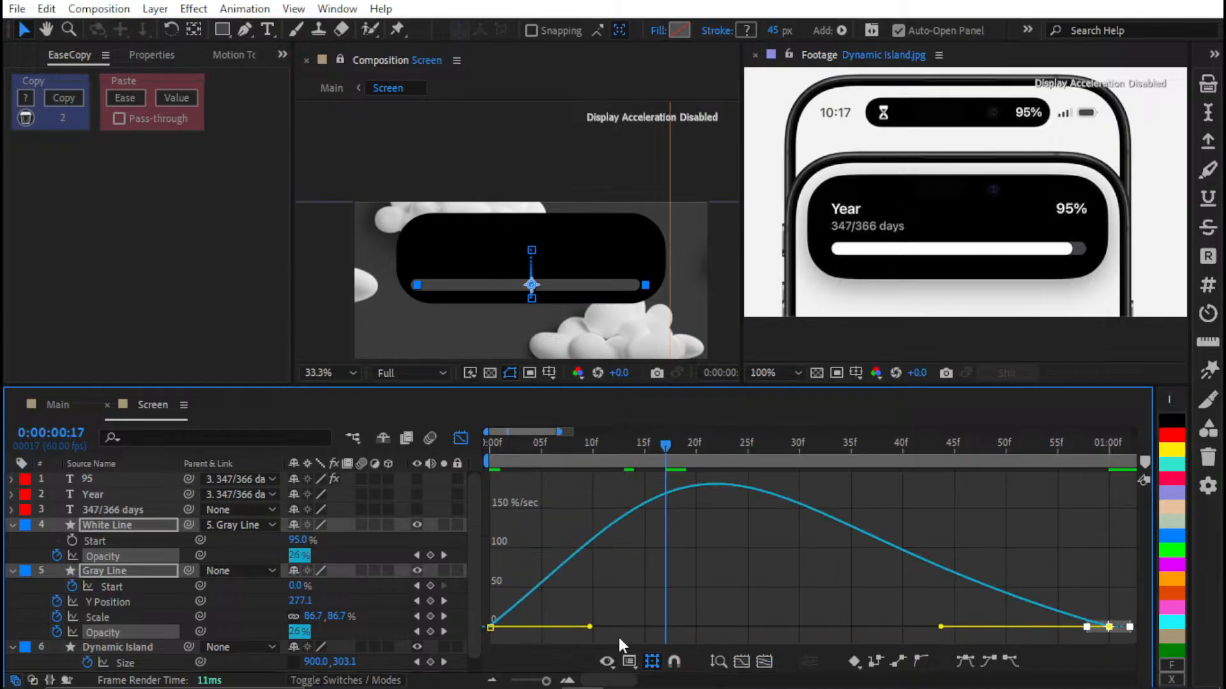
pyautogui.click(589, 627)
pyautogui.moveTo(632, 596); pyautogui.dragTo(483, 641)
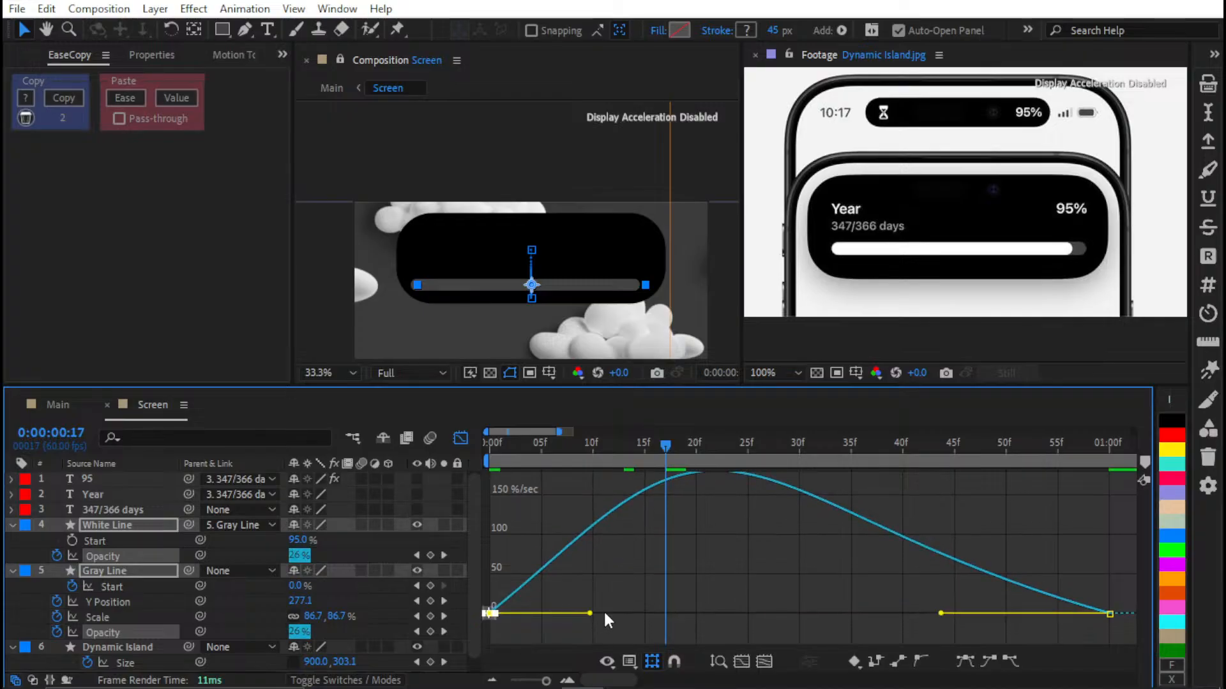
pyautogui.moveTo(589, 619); pyautogui.dragTo(657, 594)
# Shorten the ending influence of both lines' Opacity to about frame 45 and play back the result
pyautogui.moveTo(821, 580); pyautogui.dragTo(1063, 625)
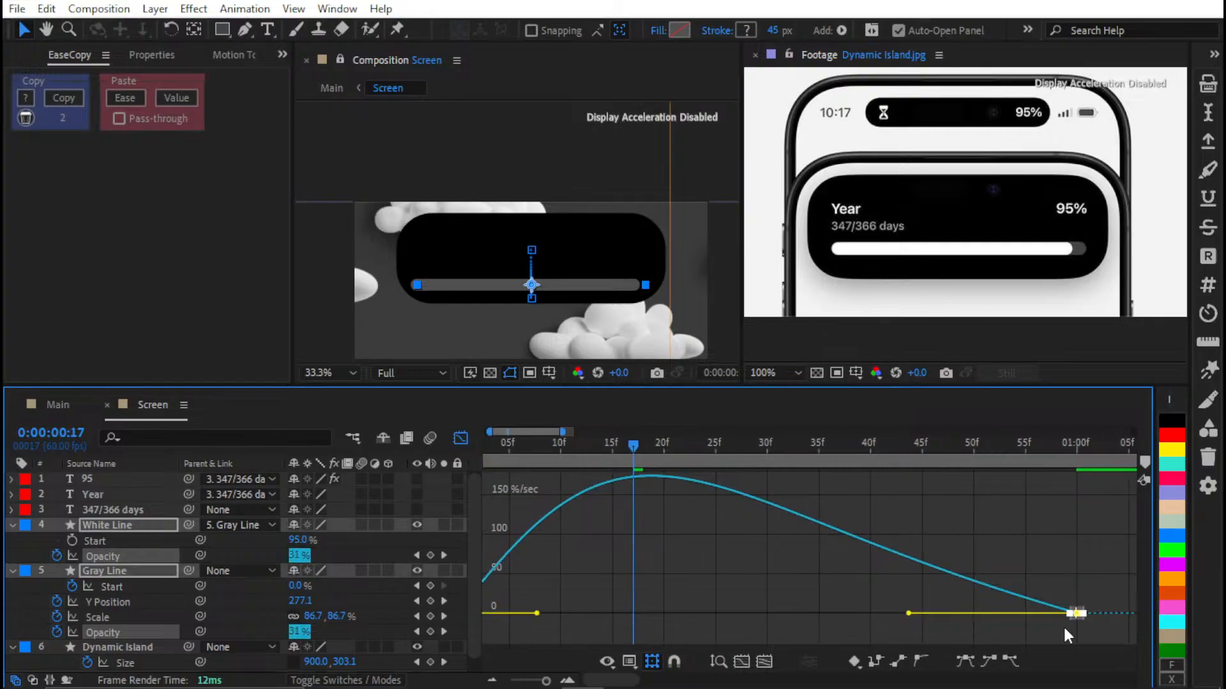
pyautogui.moveTo(909, 614); pyautogui.dragTo(922, 613)
pyautogui.click(731, 580)
pyautogui.scroll(-3, 733, 571)
pyautogui.press('space')
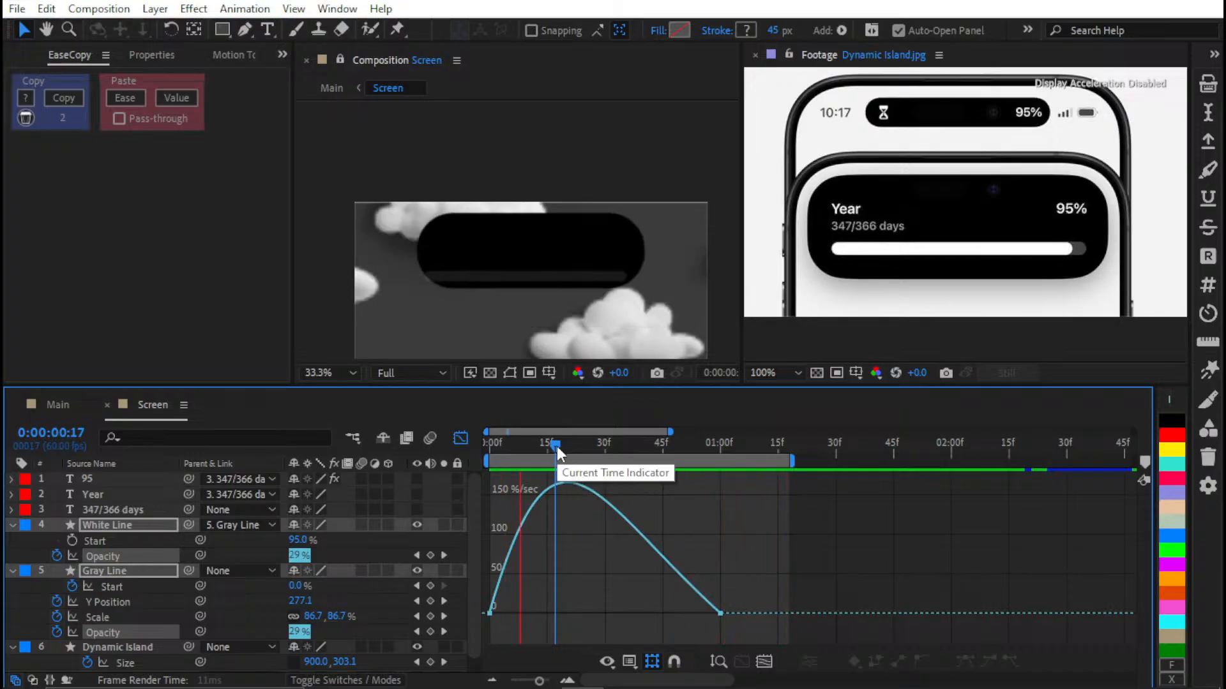
# Return the starting influence of both lines' Opacity to about frame 10 while previewing the fade
pyautogui.moveTo(557, 446)
pyautogui.mouseDown()
pyautogui.moveTo(520, 458)
pyautogui.moveTo(553, 454)
pyautogui.mouseUp()
pyautogui.moveTo(778, 578)
pyautogui.mouseDown()
pyautogui.moveTo(736, 610)
pyautogui.moveTo(450, 614)
pyautogui.moveTo(526, 614)
pyautogui.mouseUp()
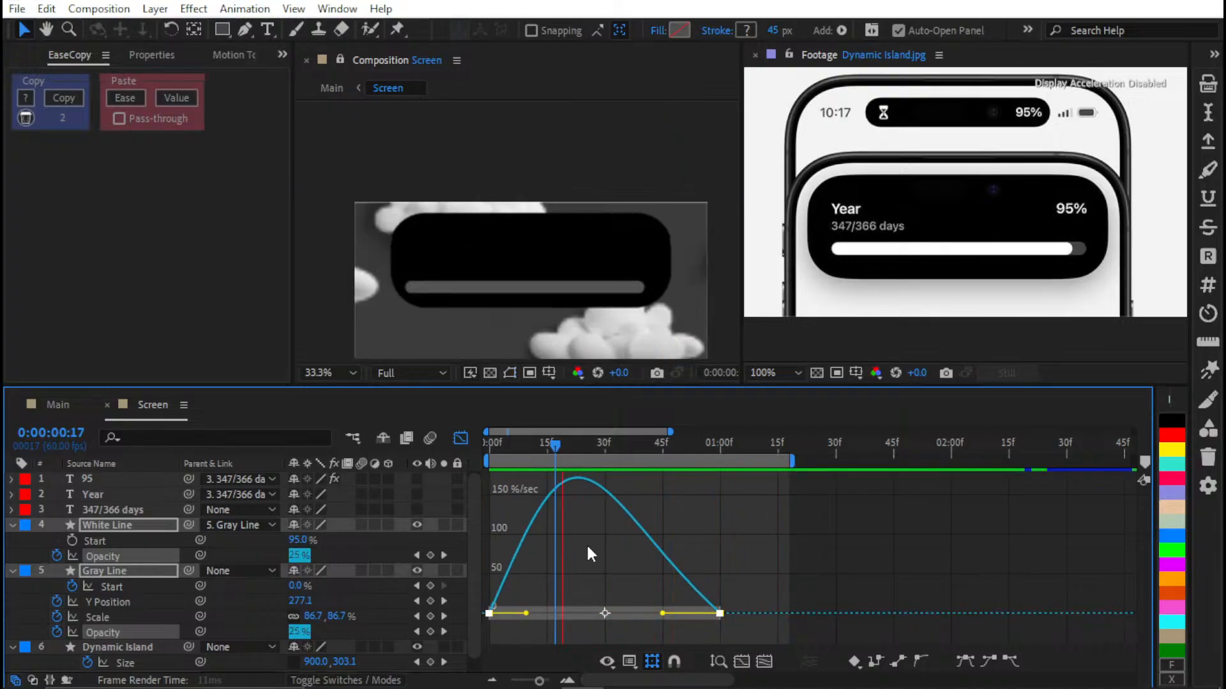
pyautogui.press('space')
# Reset all of both lines' Opacity keyframes to Easy Ease and preview the motion
pyautogui.moveTo(792, 569); pyautogui.dragTo(449, 640)
pyautogui.click(541, 495)
pyautogui.press('space')
pyautogui.press('space')
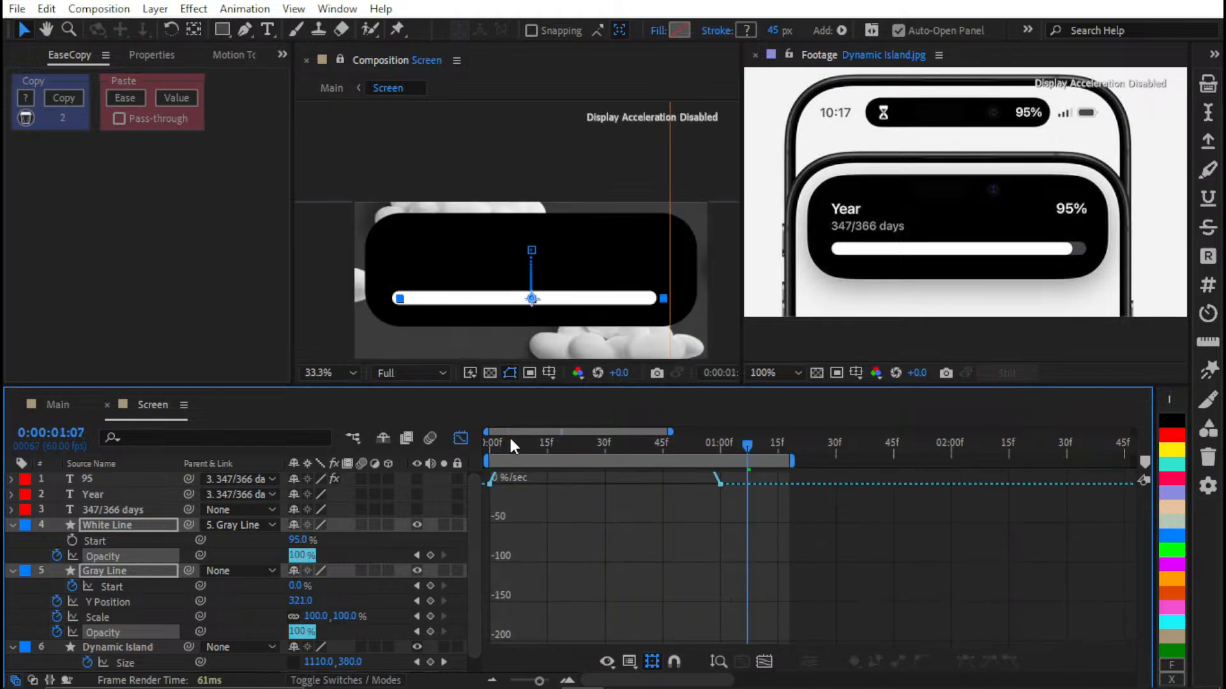
# Play back the eased fade-in of both lines from 0:00:00:00
pyautogui.moveTo(510, 440); pyautogui.dragTo(487, 445)
pyautogui.press('space')
pyautogui.scroll(3, 536, 558)
pyautogui.scroll(-3, 535, 556)
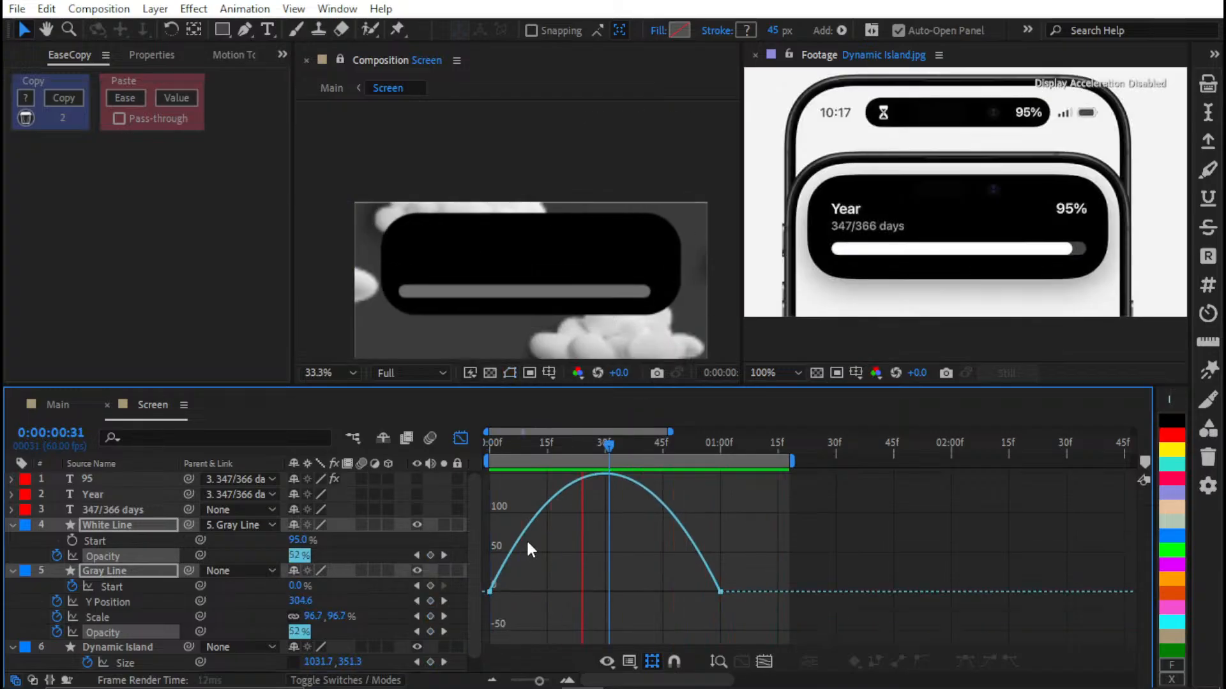
pyautogui.press('space')
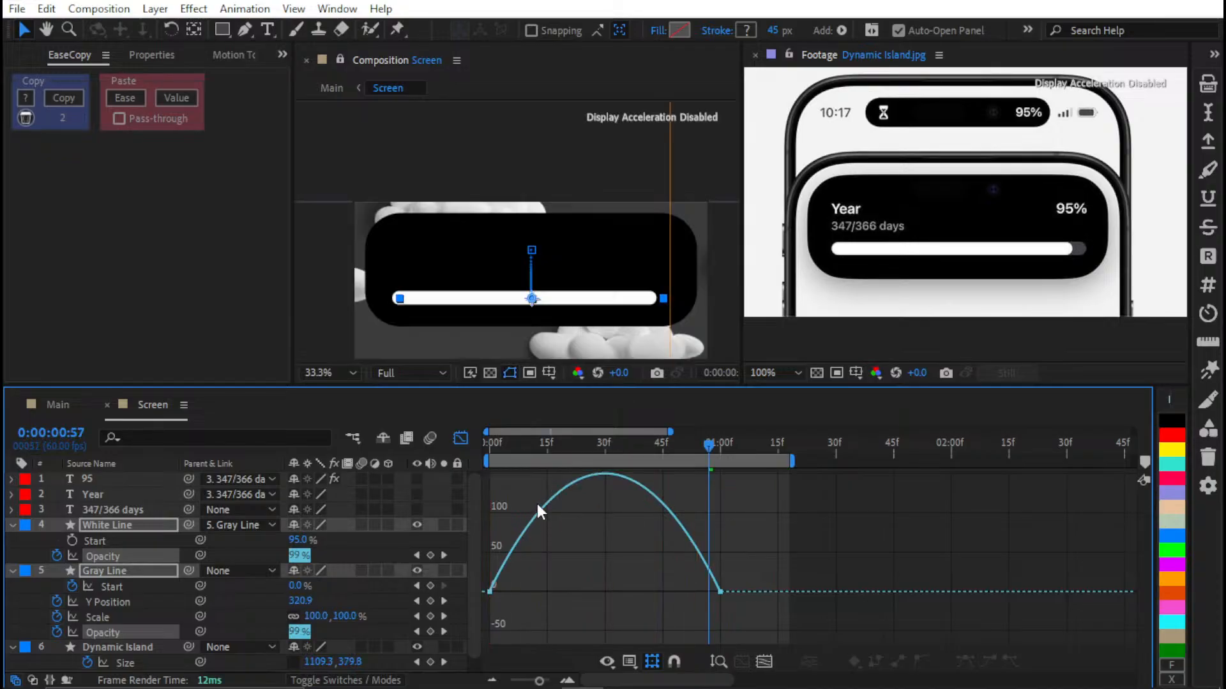
# Shorten the starting influence of both lines' Opacity to about frame 6 and play back the fade
pyautogui.moveTo(618, 438); pyautogui.dragTo(566, 456)
pyautogui.moveTo(823, 546); pyautogui.dragTo(483, 624)
pyautogui.moveTo(580, 566); pyautogui.dragTo(513, 595)
pyautogui.click(561, 614)
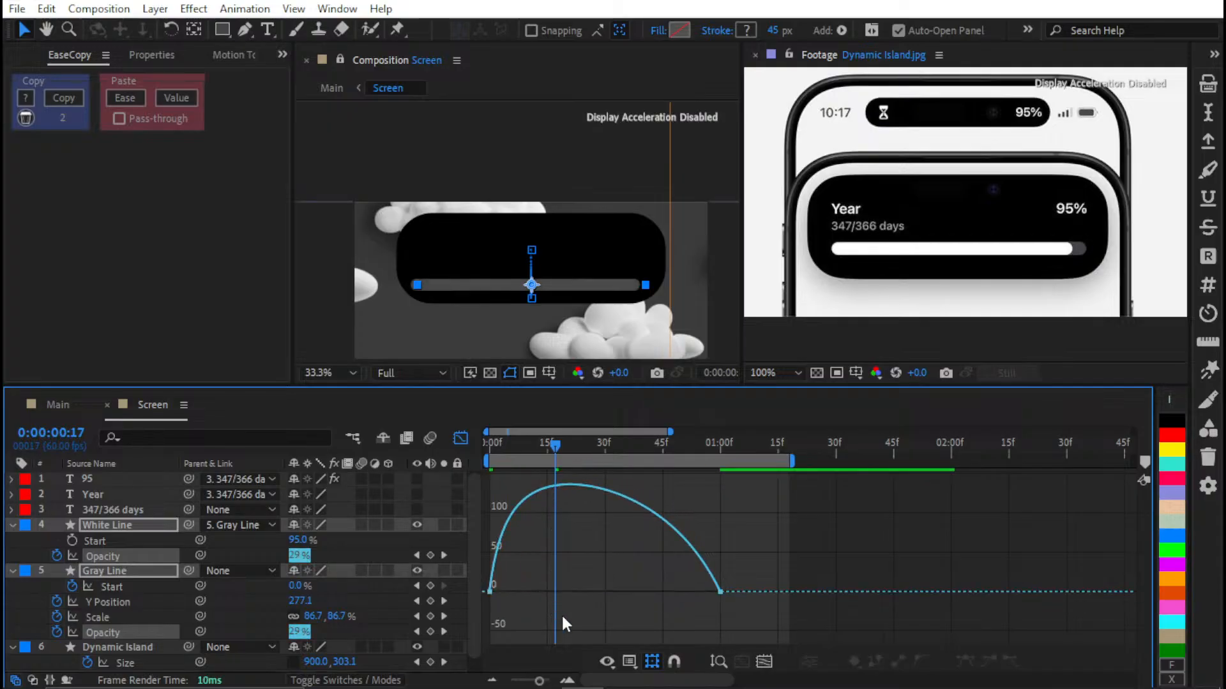
pyautogui.press('space')
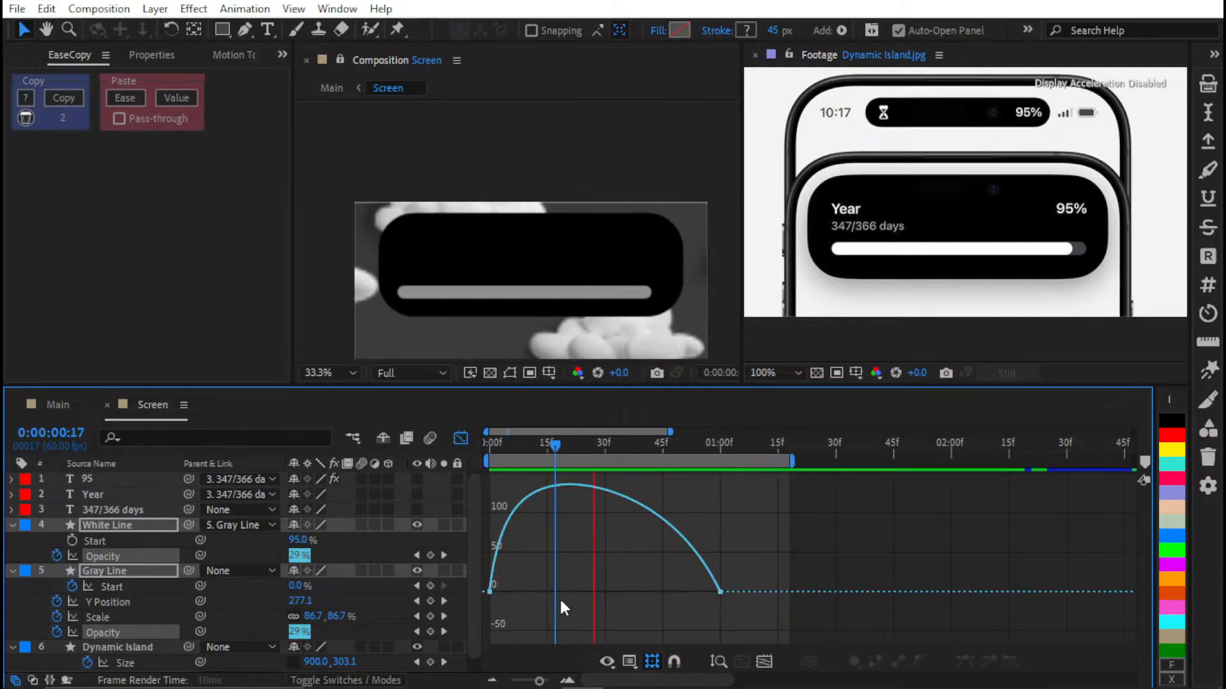
pyautogui.press('space')
# Use the Dynamic Island layer as track matte for White Line and Gray Line, keep the matte layer visible, and preview it
pyautogui.click(458, 436)
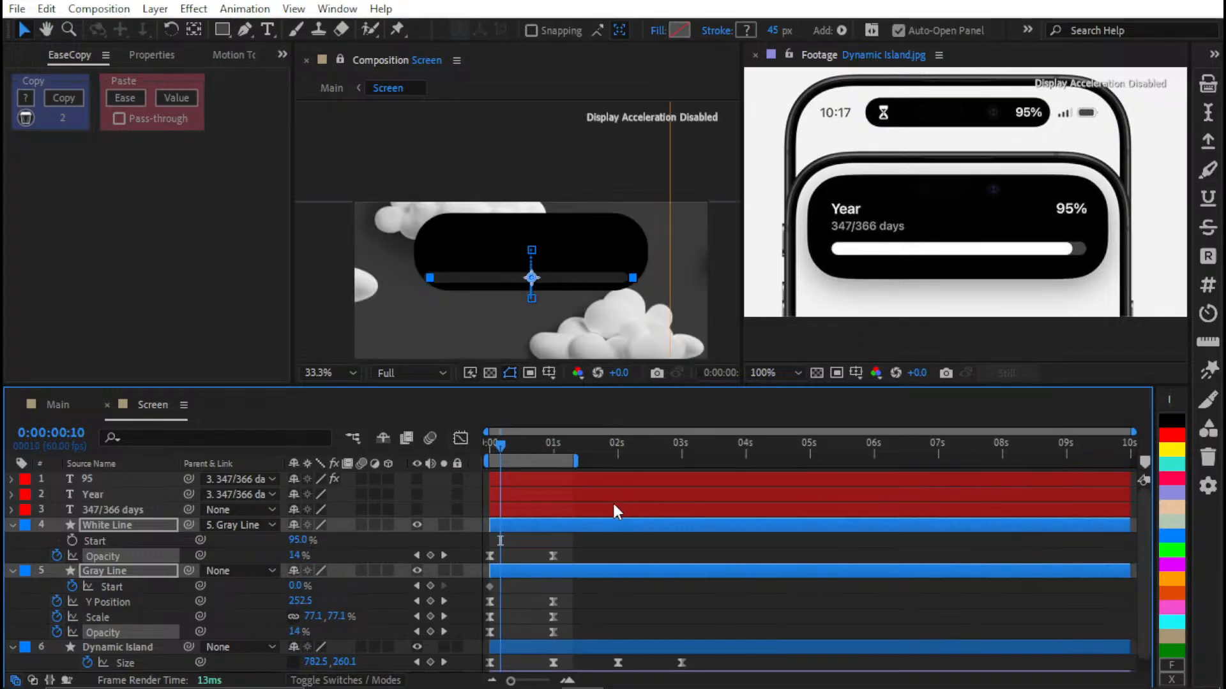
pyautogui.click(524, 547)
pyautogui.scroll(4, 480, 540)
pyautogui.moveTo(531, 441); pyautogui.dragTo(527, 471)
pyautogui.press('Home')
pyautogui.click(523, 526)
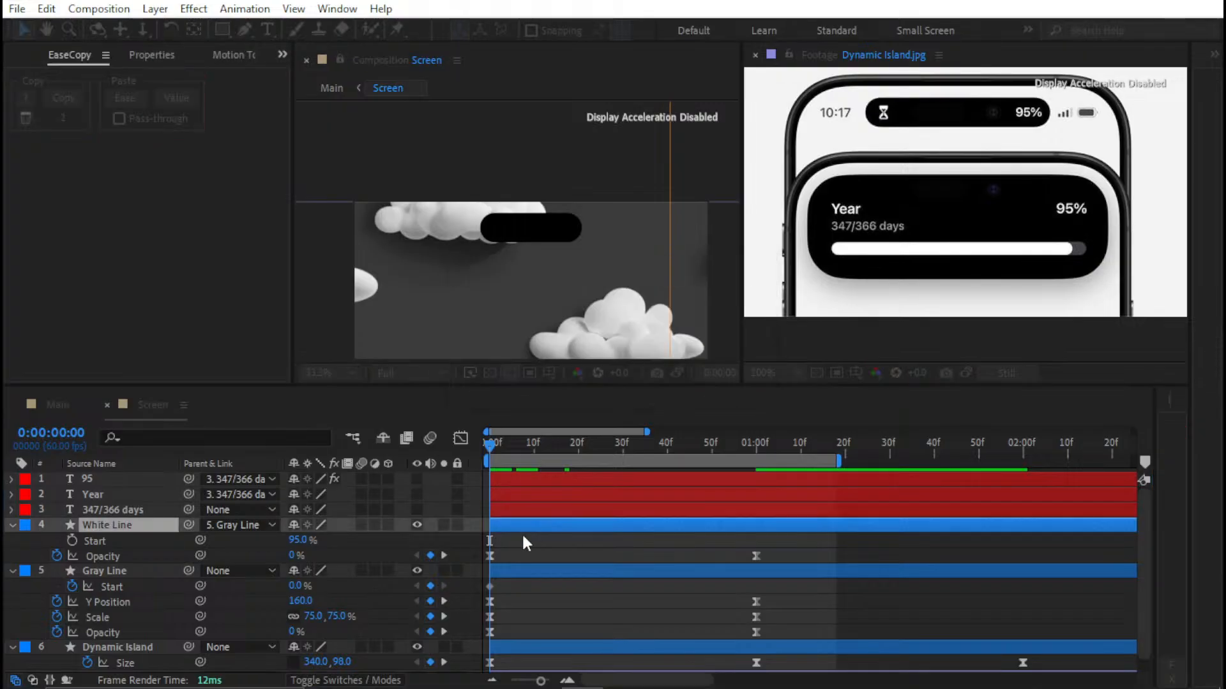
pyautogui.click(490, 586)
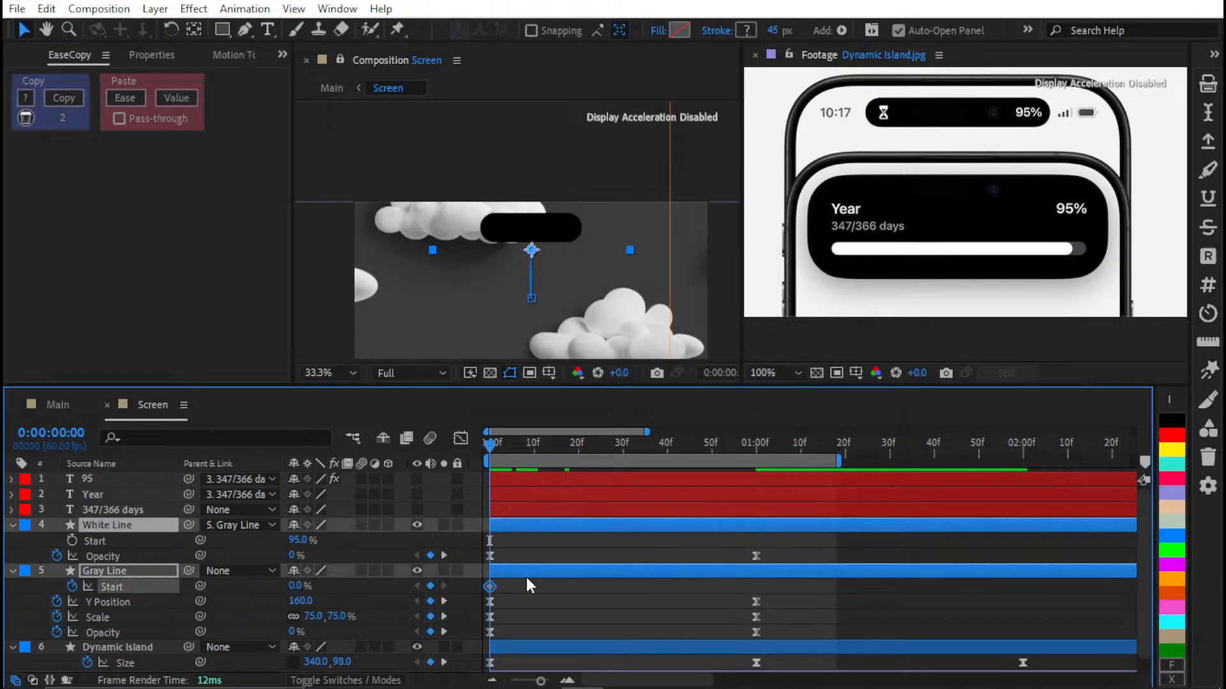
pyautogui.press('F4')
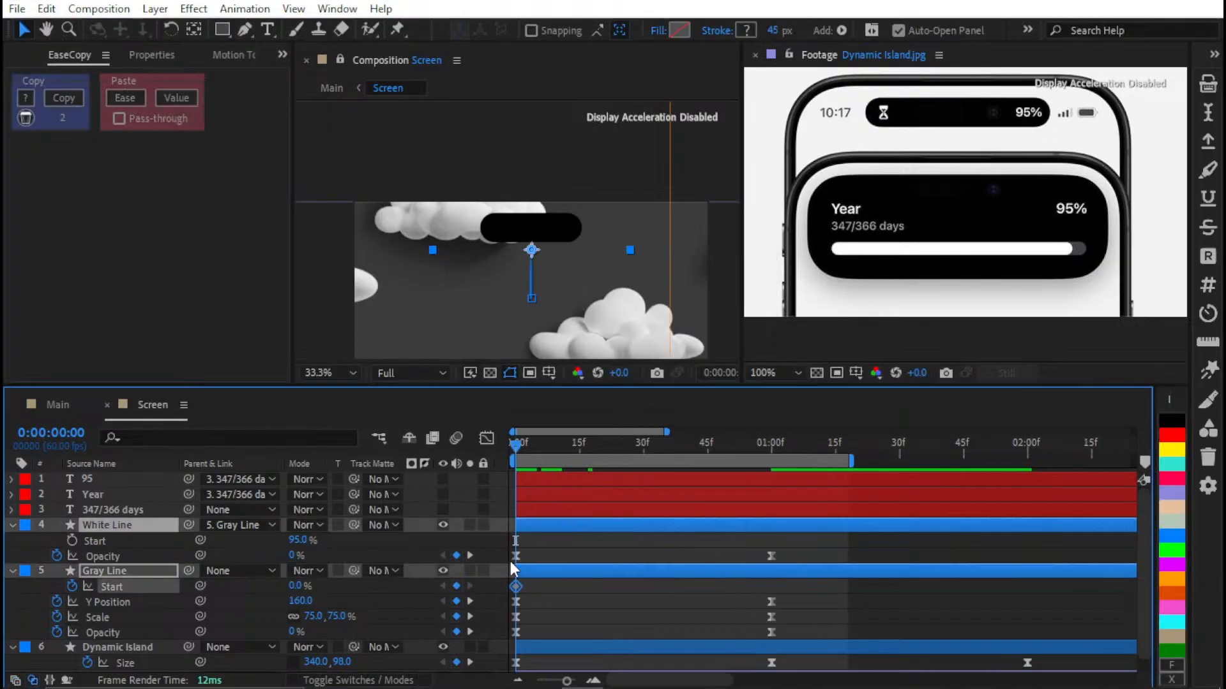
pyautogui.scroll(-1, 395, 550)
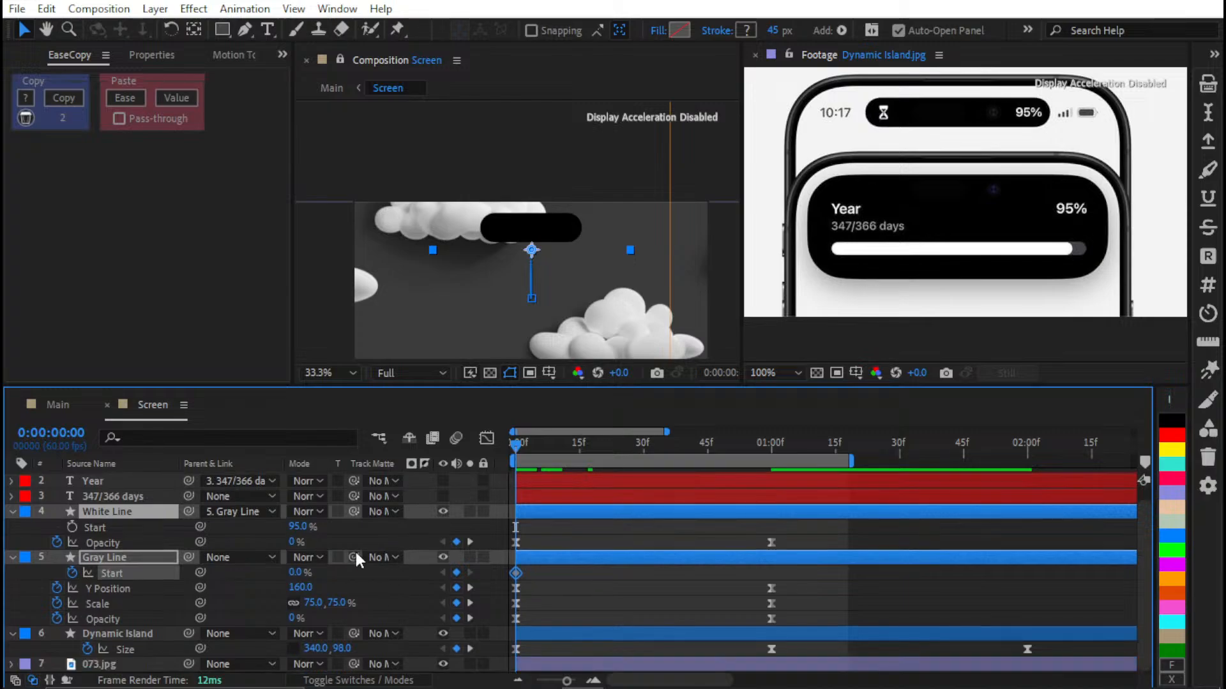
pyautogui.moveTo(355, 556); pyautogui.dragTo(366, 585)
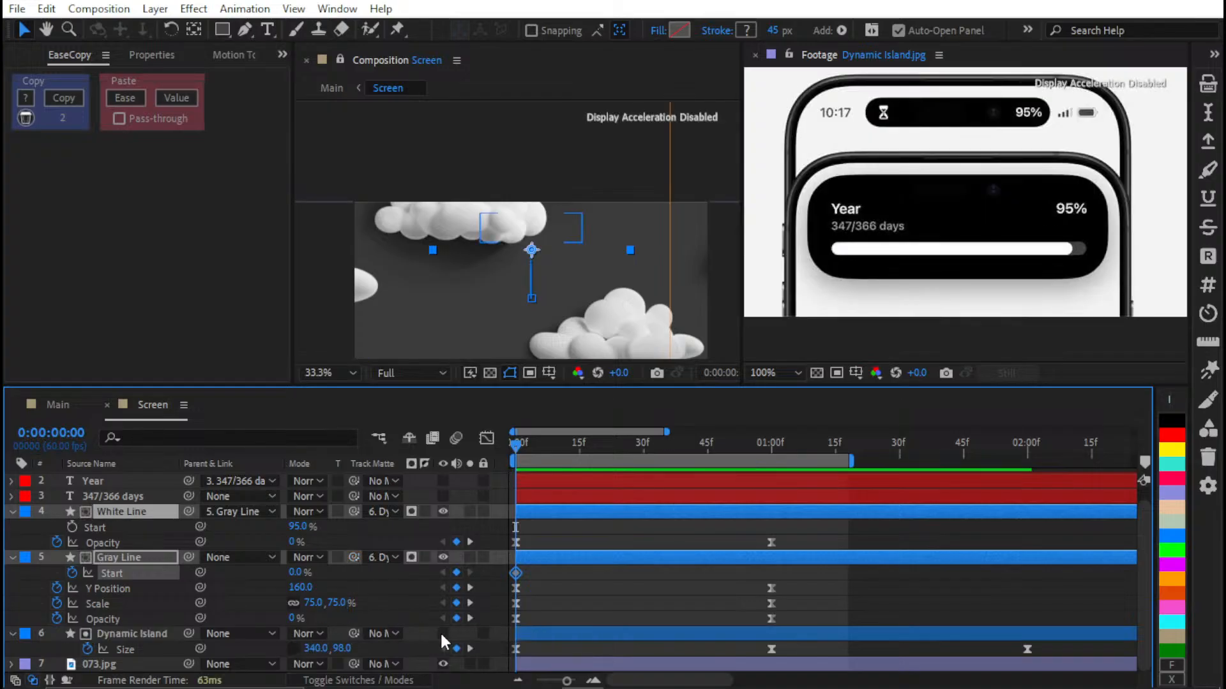
pyautogui.click(580, 587)
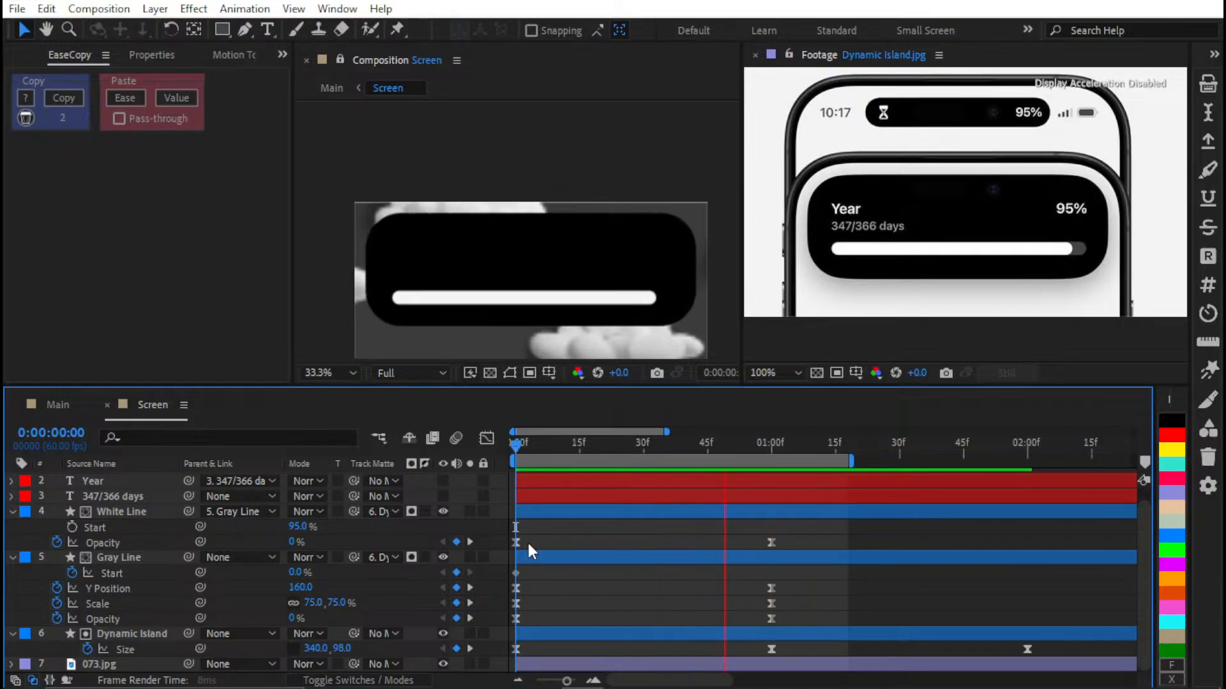
pyautogui.press('space')
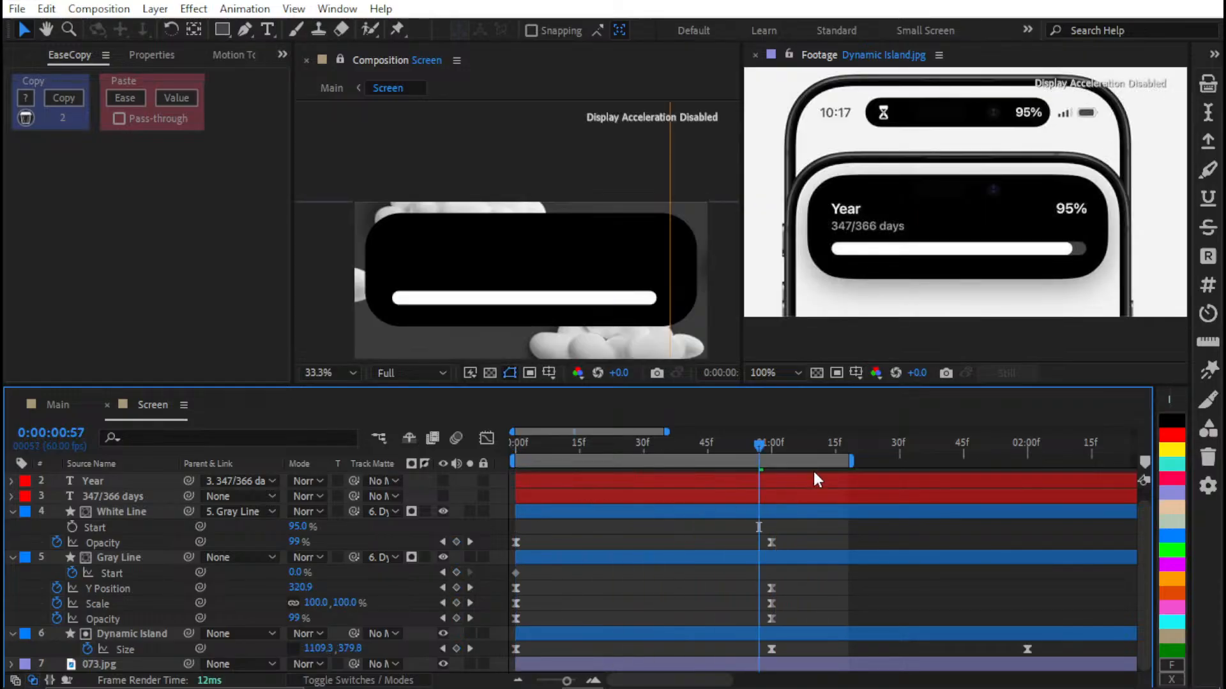
# Move the ending Opacity keyframes of White Line and Gray Line to 0:00:01:30
pyautogui.click(896, 446)
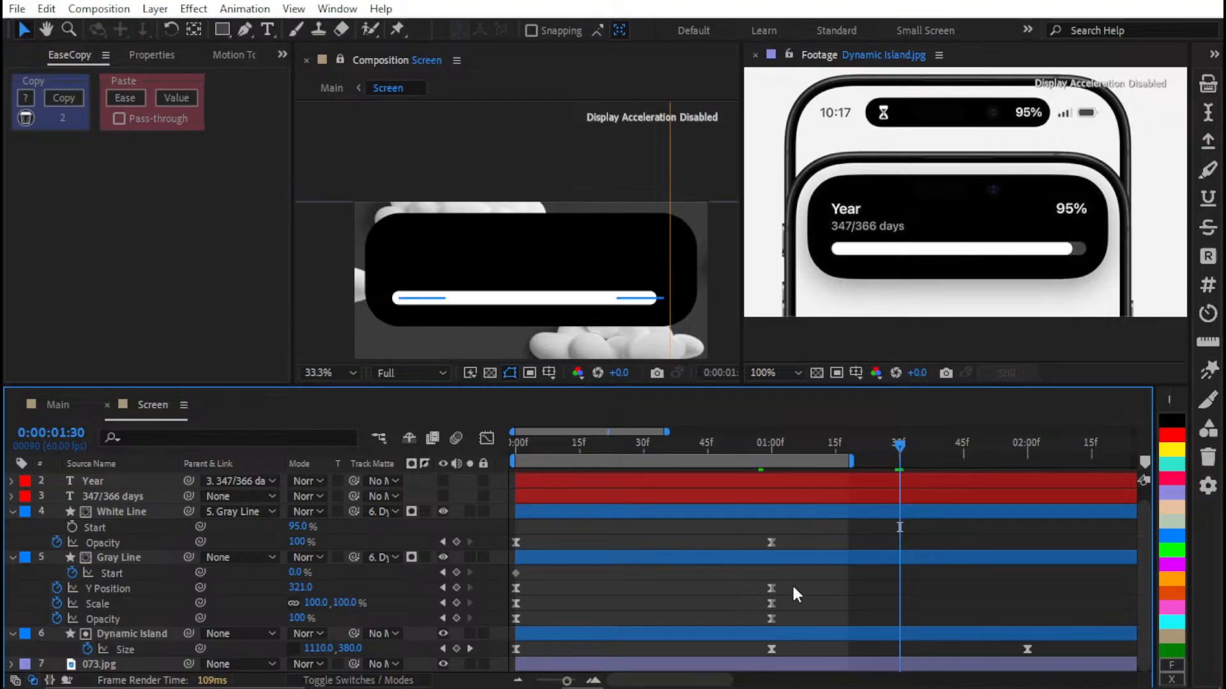
pyautogui.press('t')
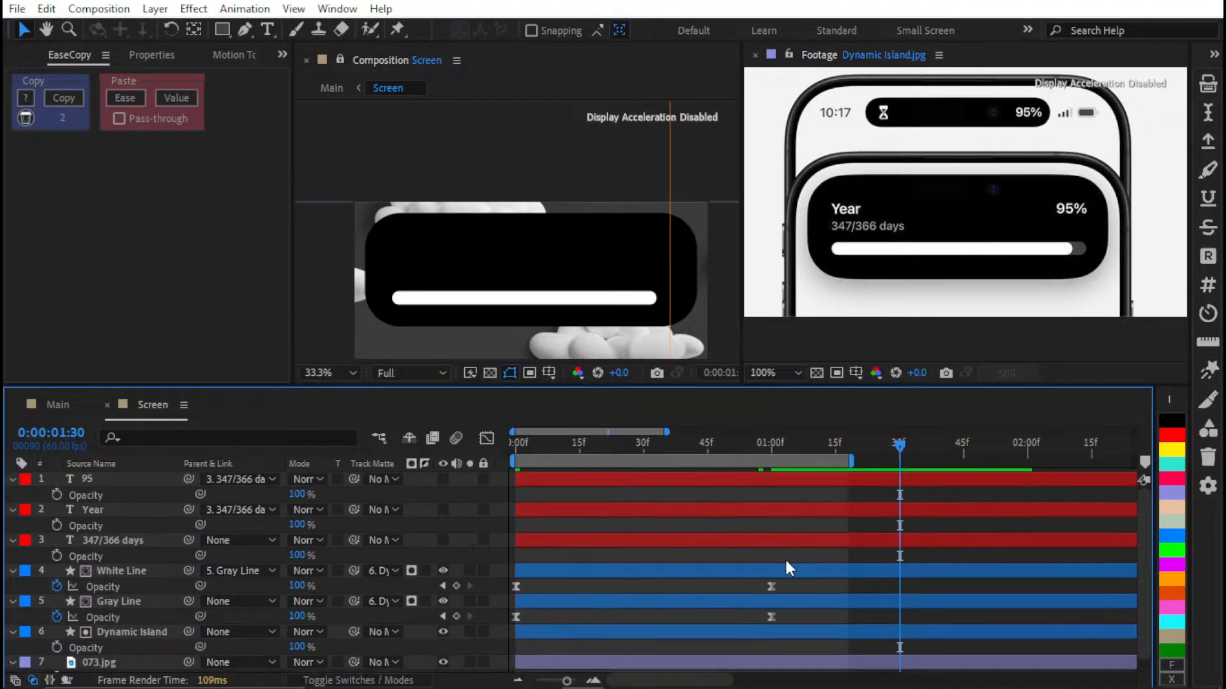
pyautogui.moveTo(784, 591); pyautogui.dragTo(900, 585)
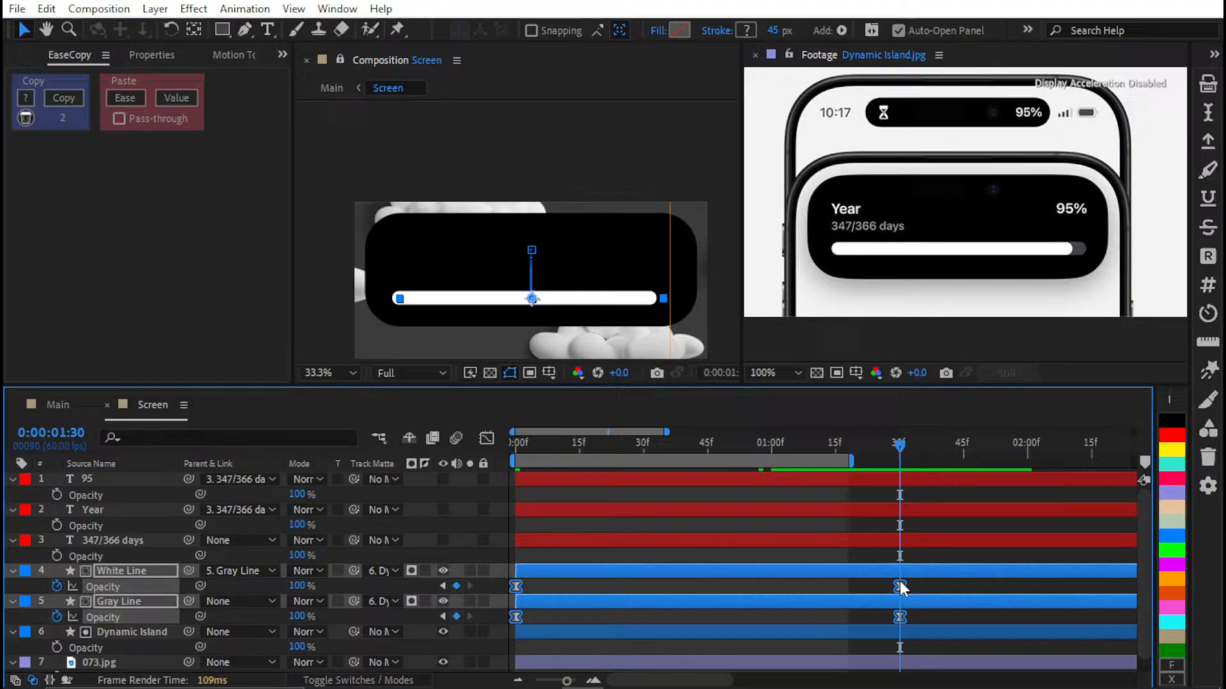
# Apply Easy Ease to both lines' Opacity keyframes, lengthen the ending influence to about 0:00:01:02, and play back the fade
pyautogui.click(486, 439)
pyautogui.moveTo(649, 439)
pyautogui.mouseDown()
pyautogui.moveTo(606, 454)
pyautogui.moveTo(642, 458)
pyautogui.mouseUp()
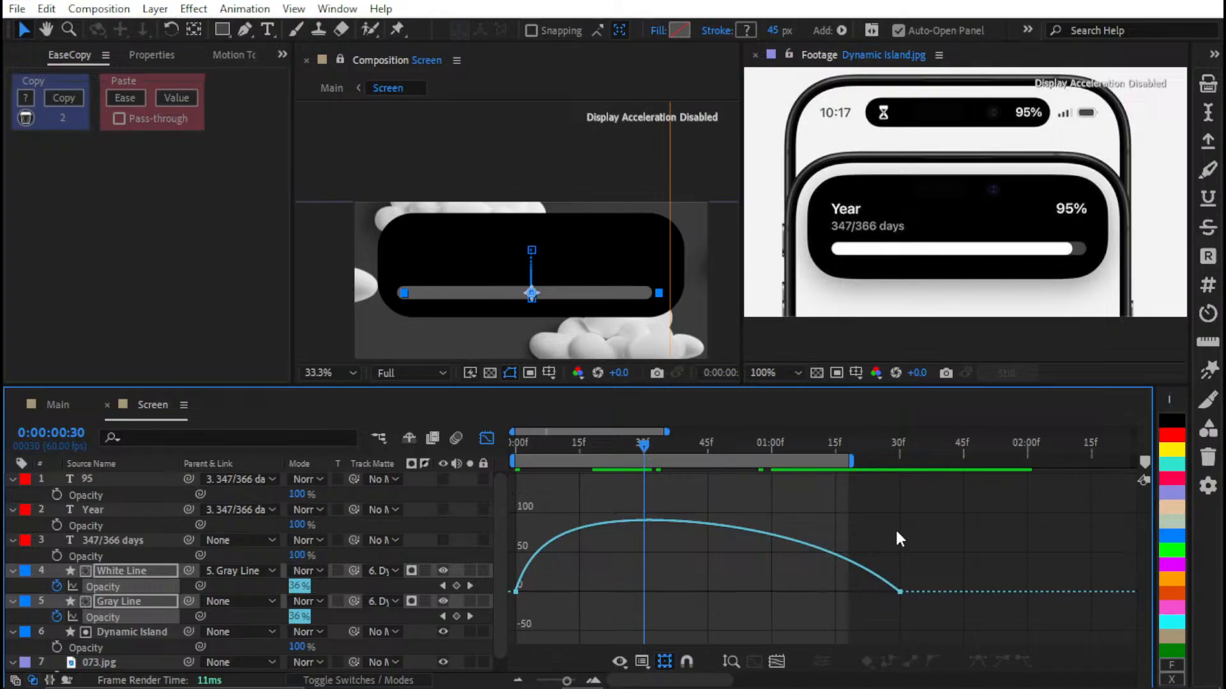
pyautogui.moveTo(899, 538); pyautogui.dragTo(434, 610)
pyautogui.press('F9')
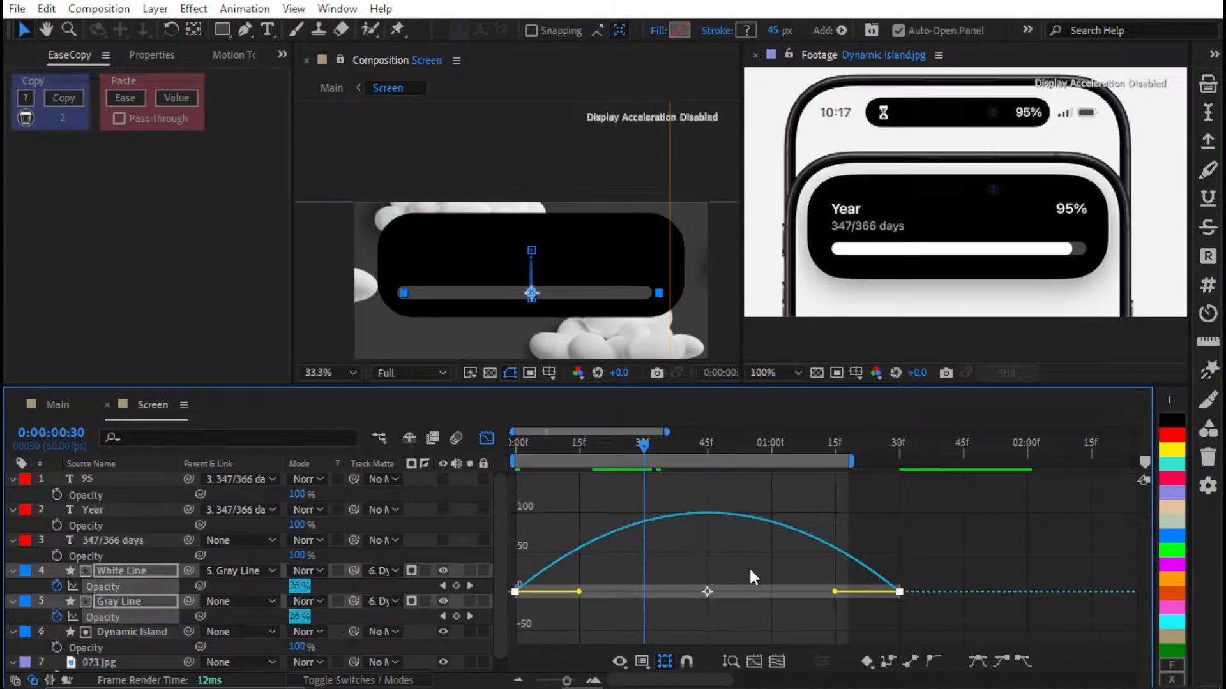
pyautogui.moveTo(832, 592); pyautogui.dragTo(780, 592)
pyautogui.click(722, 626)
pyautogui.press('space')
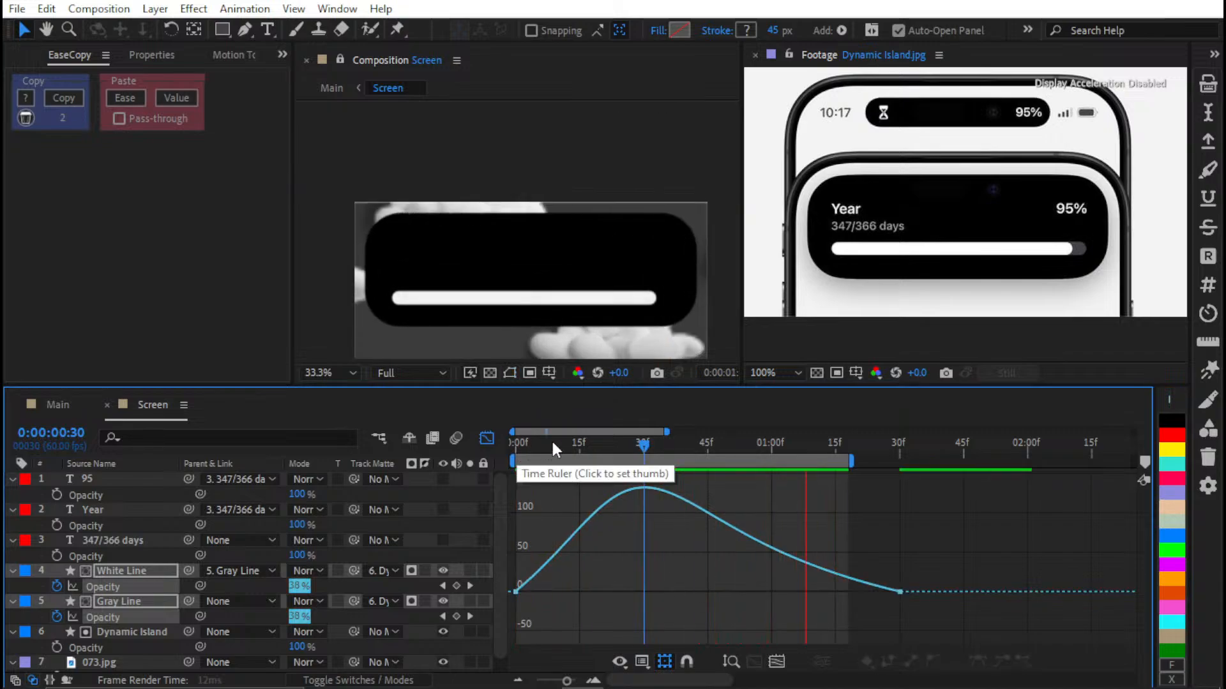
# Reset both lines' Opacity keyframes to Easy Ease, with the playhead at 0:00:00:08
pyautogui.click(550, 441)
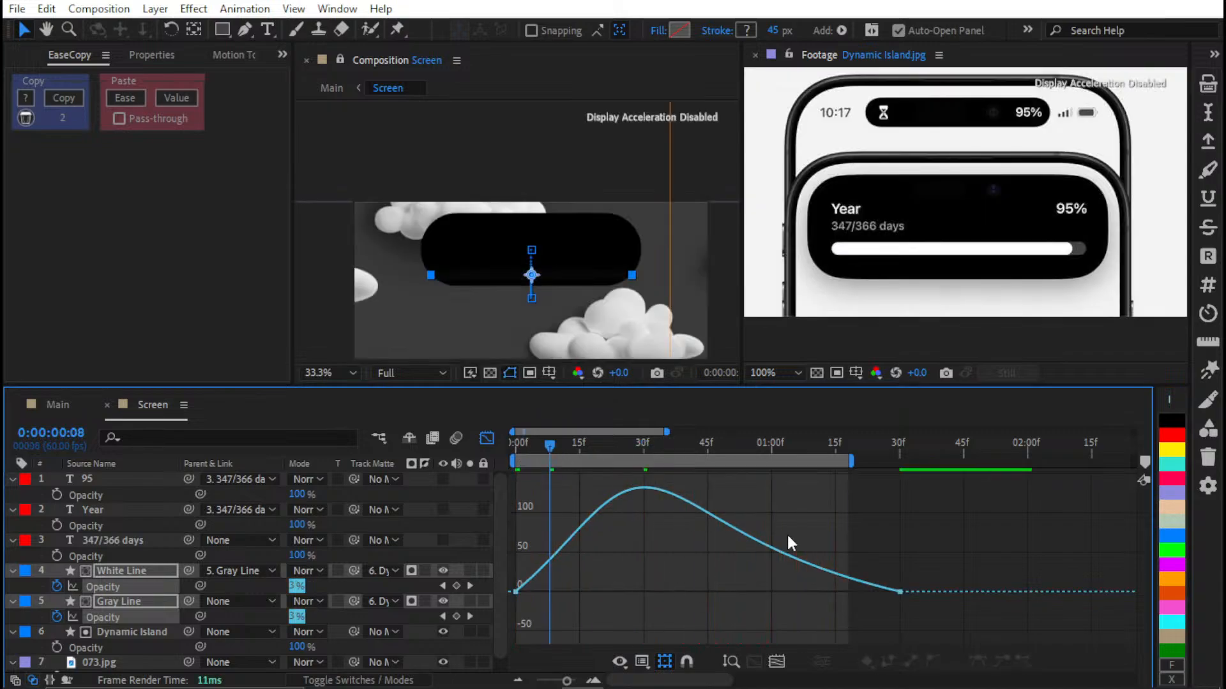
pyautogui.moveTo(1039, 553); pyautogui.dragTo(409, 627)
pyautogui.press('F9')
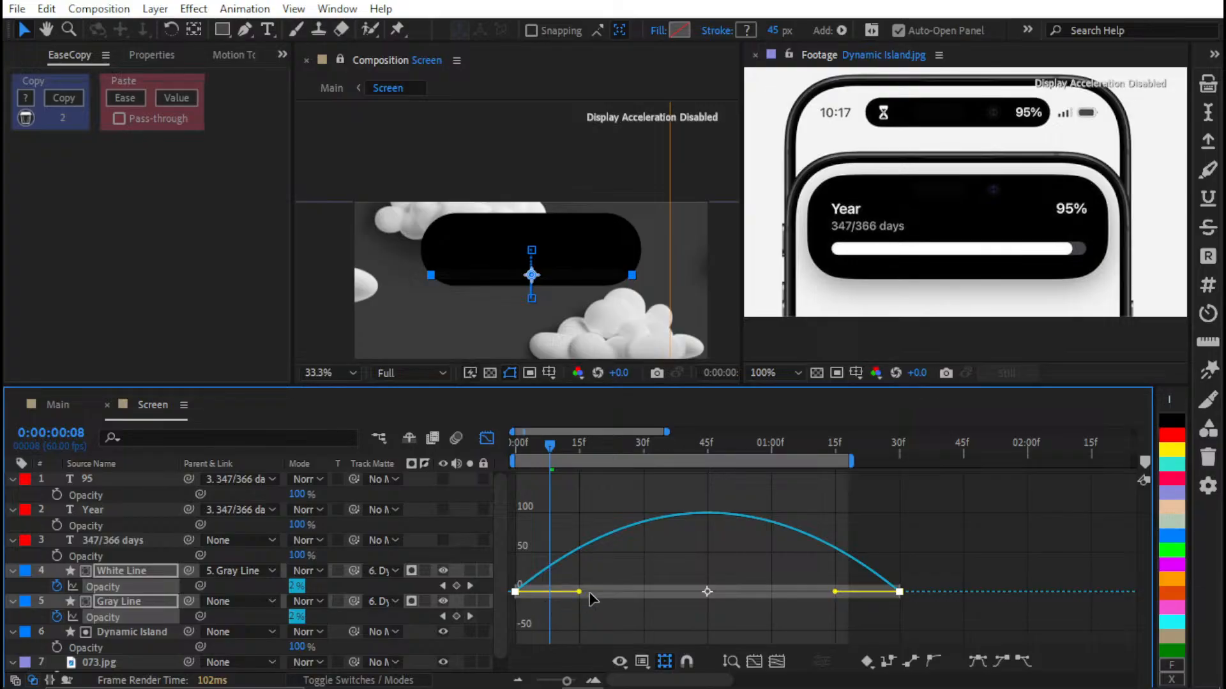
# Try shortening the starting influence of both lines' Opacity to about frame 4, preview it, and undo the change
pyautogui.moveTo(579, 593); pyautogui.dragTo(534, 595)
pyautogui.click(592, 635)
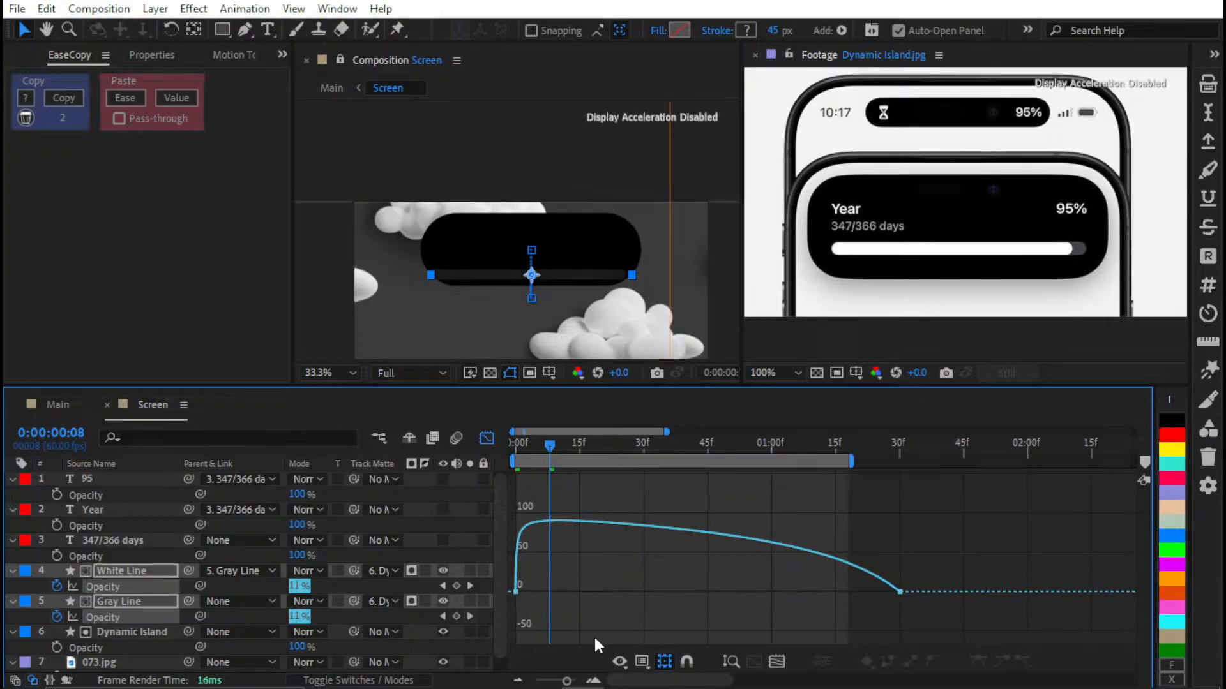
pyautogui.press('space')
pyautogui.hotkey('ctrl', 'z')
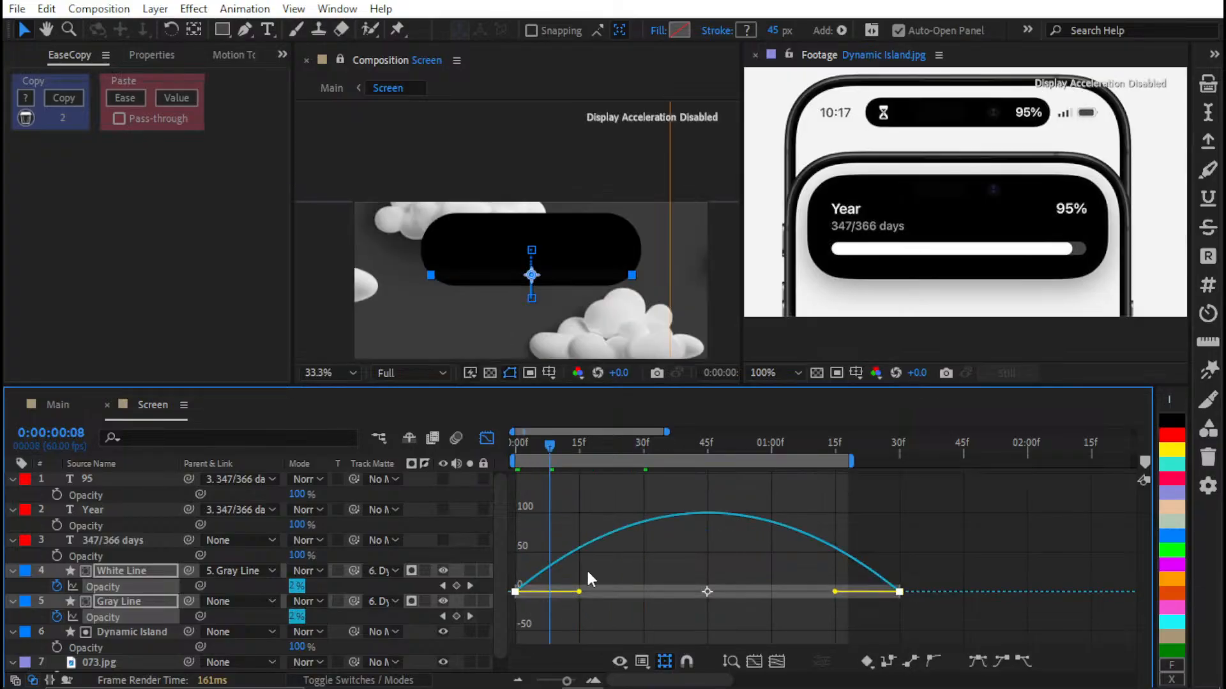
# Shorten the starting influence of White Line and Gray Line's Opacity to about 23.39%, preview the fade, and save the project
pyautogui.moveTo(579, 592); pyautogui.dragTo(559, 594)
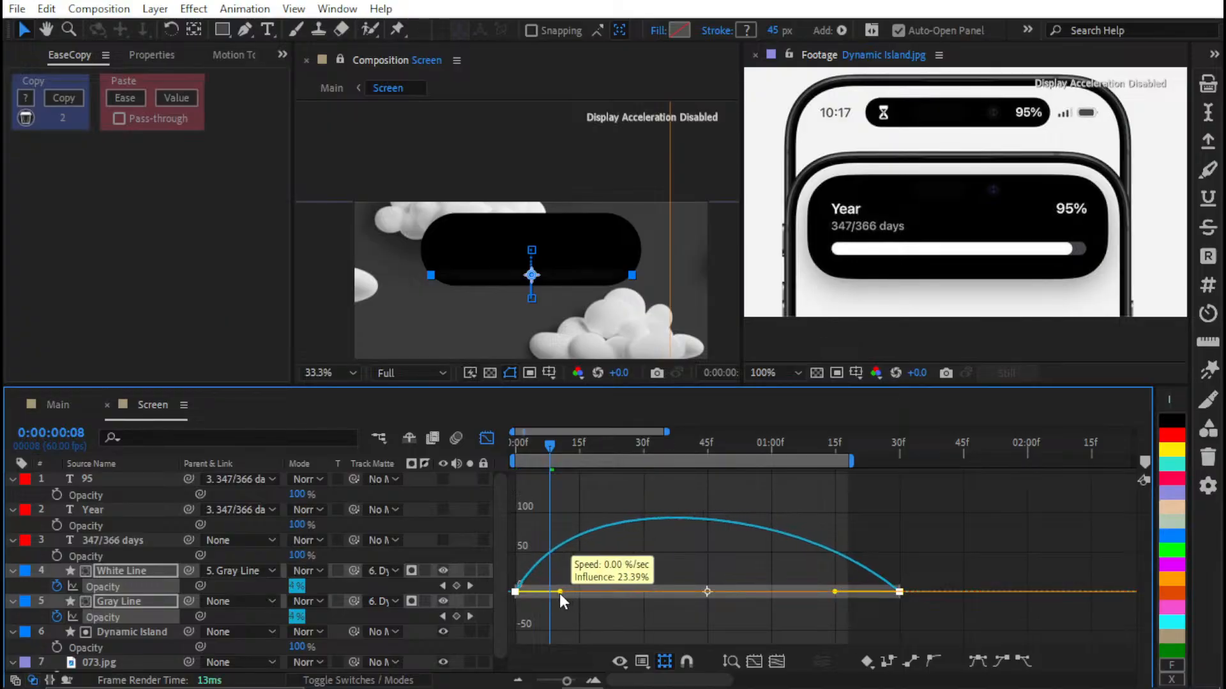
pyautogui.click(610, 627)
pyautogui.press('space')
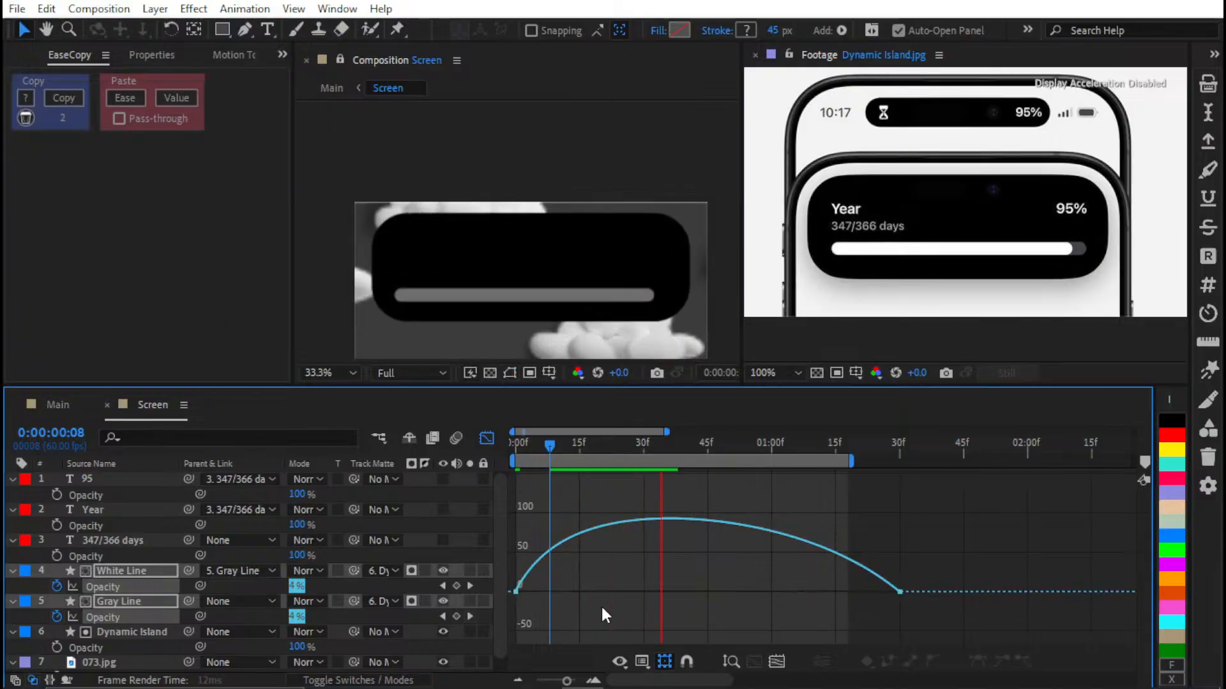
pyautogui.click(486, 438)
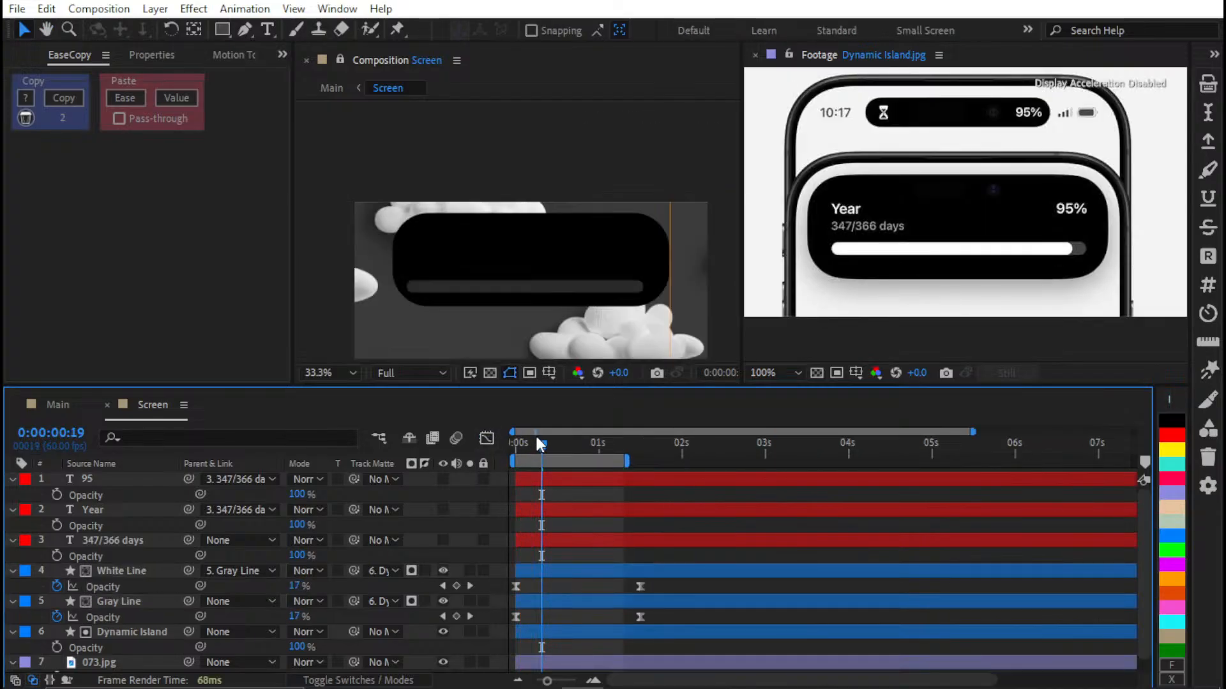
pyautogui.hotkey('ctrl', 's')
pyautogui.press('=')
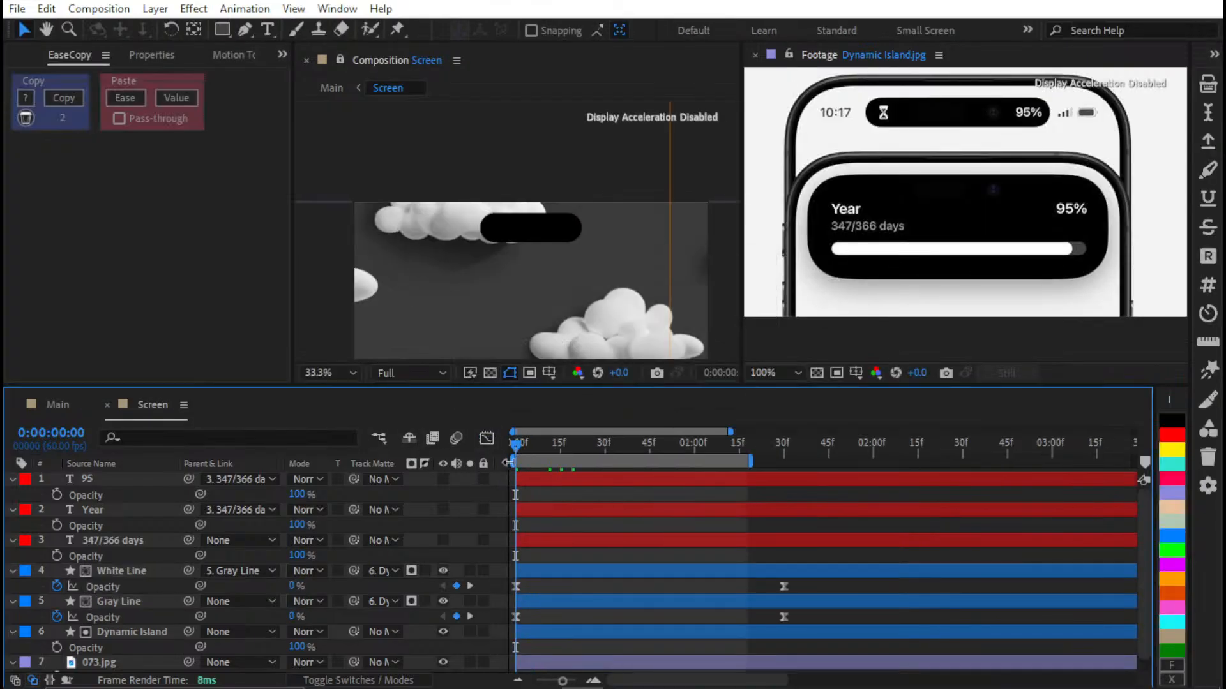
pyautogui.moveTo(522, 450); pyautogui.dragTo(402, 468)
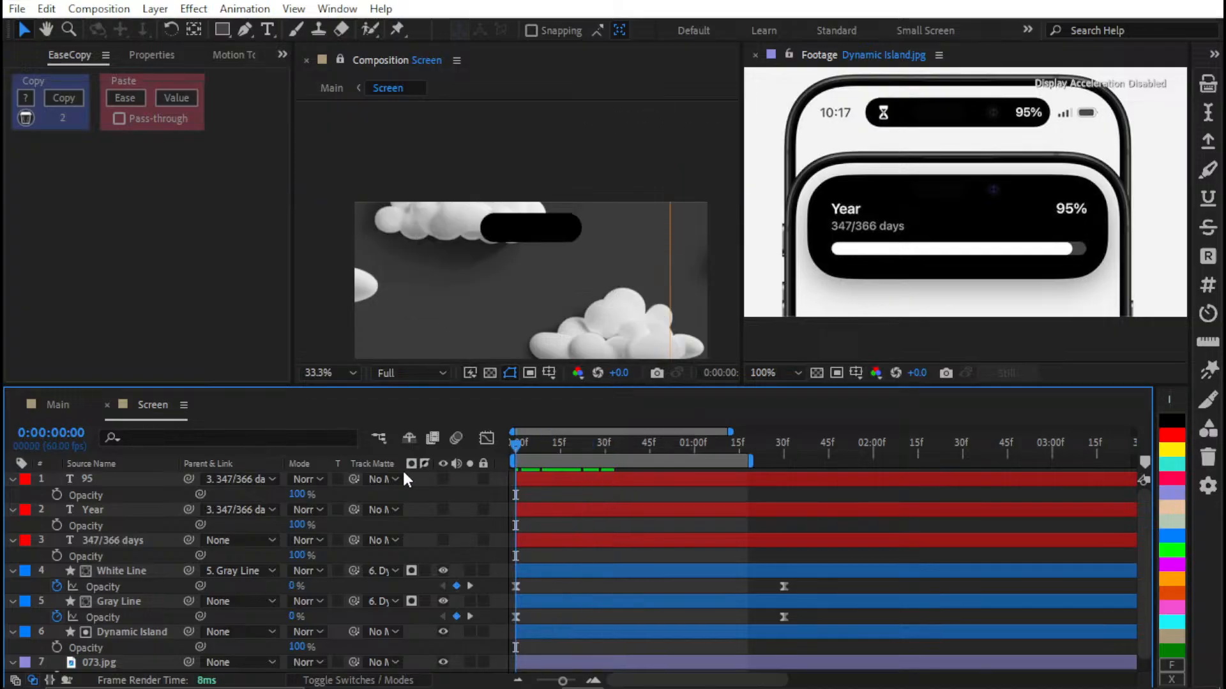
# Show the 95, Year and 347/366 days text layers and parent all three to Gray Line with the playhead at 0:00:01:41
pyautogui.click(802, 454)
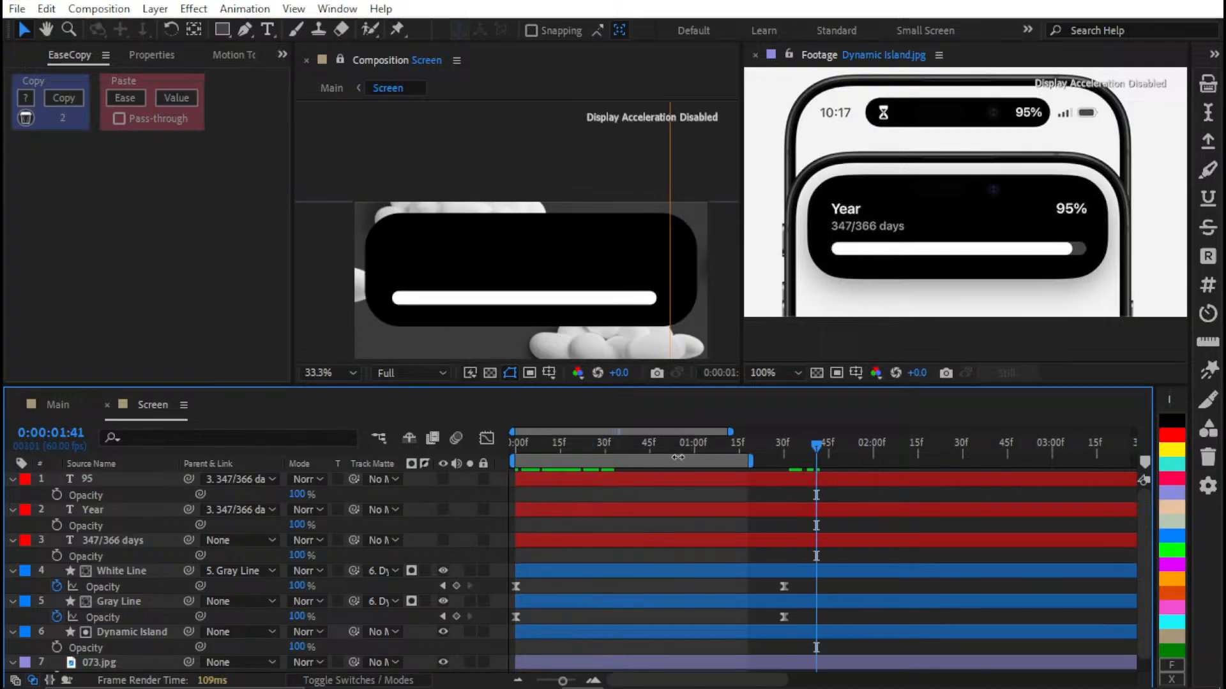
pyautogui.click(126, 522)
pyautogui.click(131, 540)
pyautogui.press('Return')
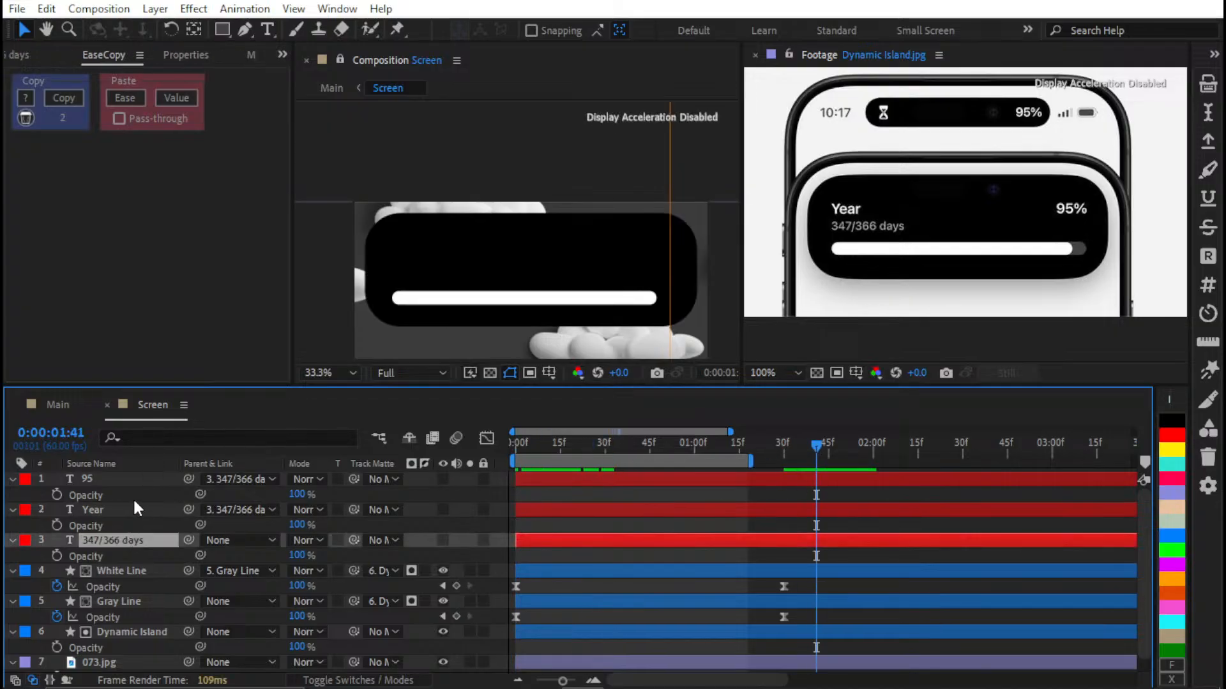
pyautogui.keyDown('shift'); pyautogui.click(163, 480); pyautogui.keyUp('shift')
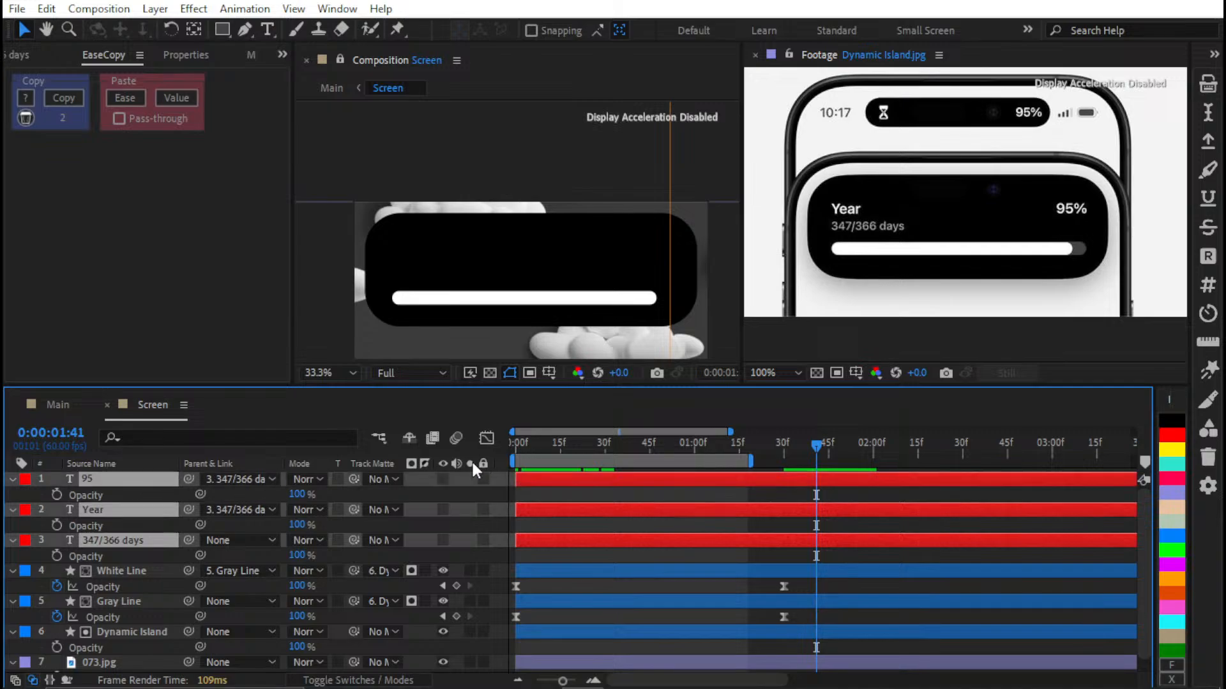
pyautogui.press('F4')
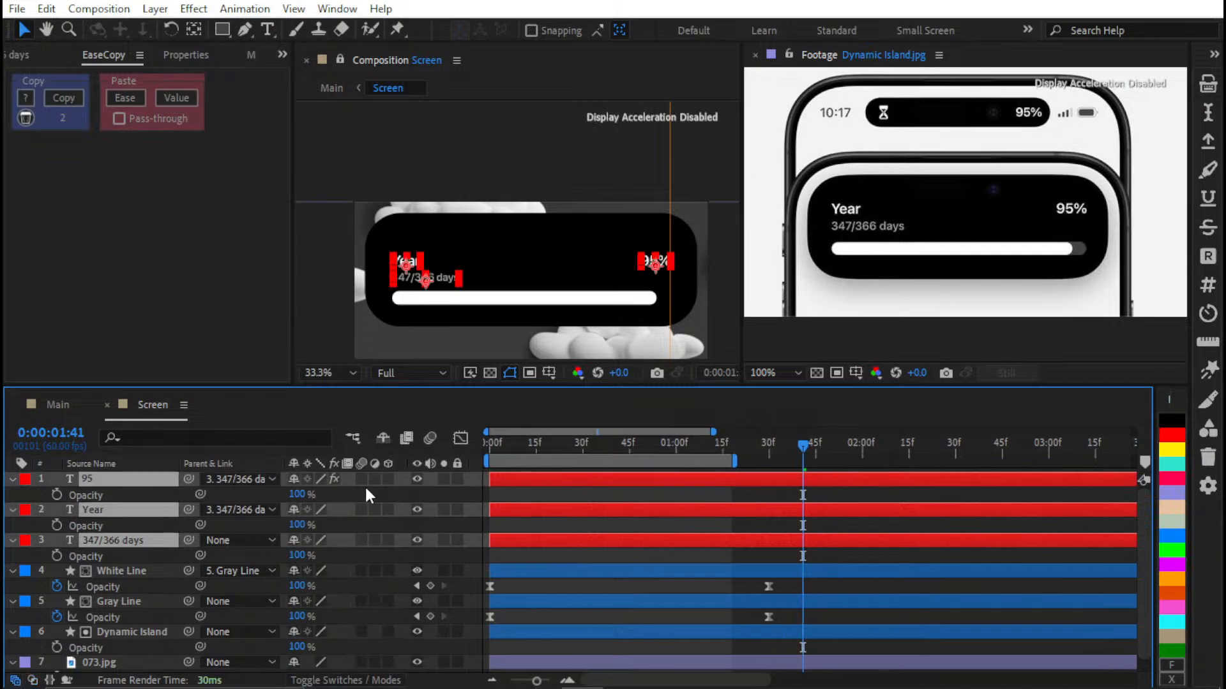
pyautogui.press('t')
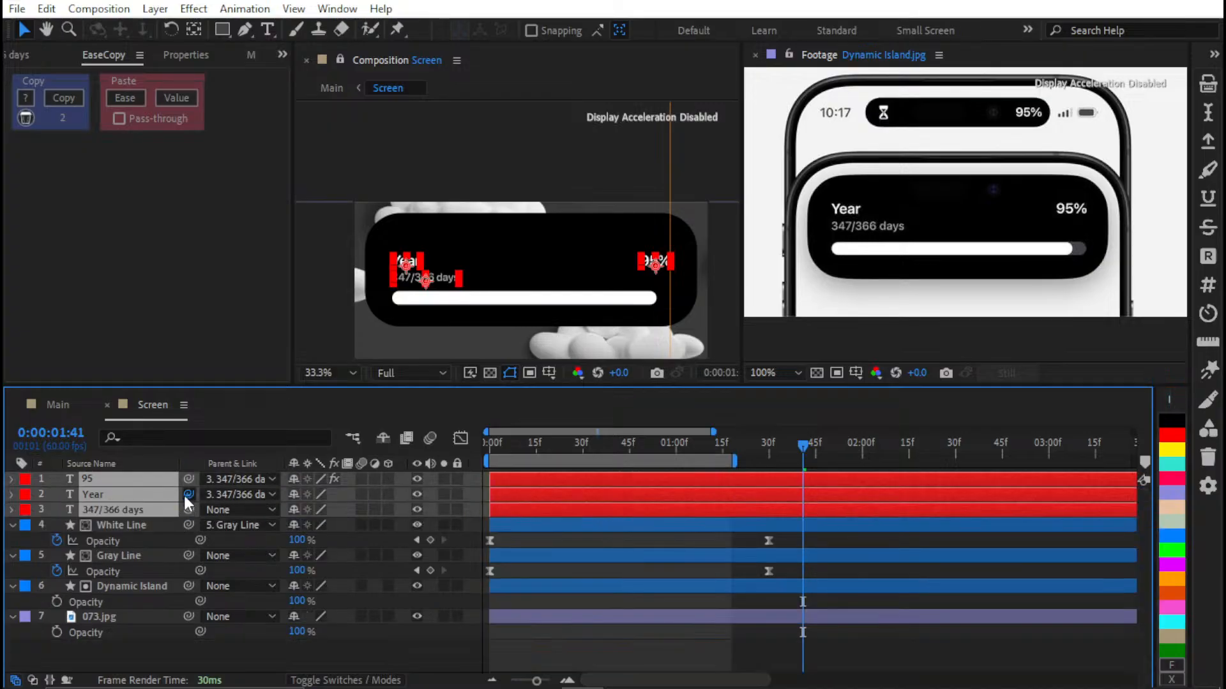
pyautogui.moveTo(188, 494); pyautogui.dragTo(164, 552)
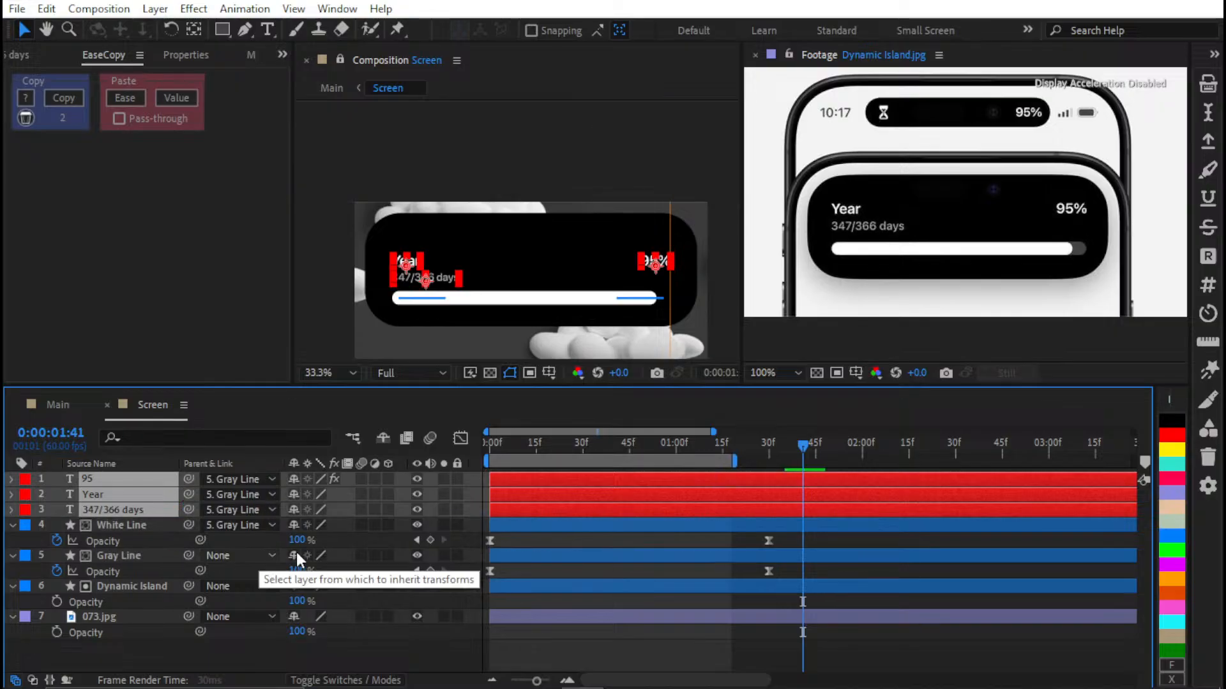
pyautogui.click(613, 542)
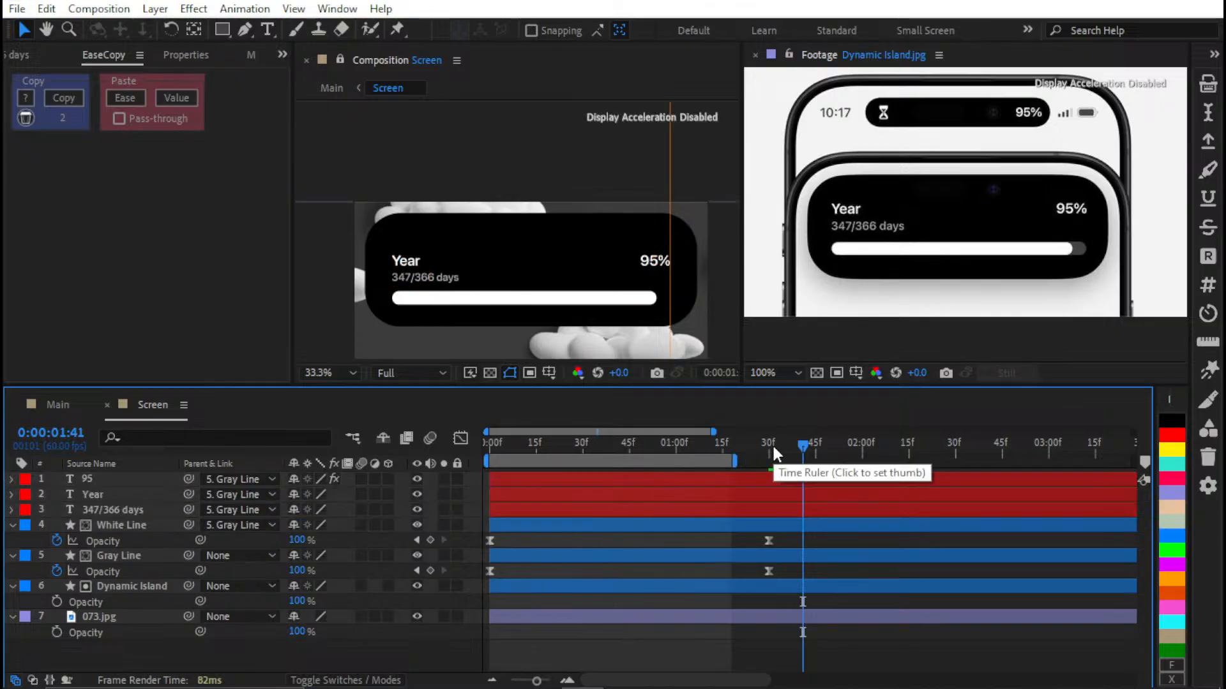
# End the work area at 0:00:01:41 and place the playhead at 0:00:00:14
pyautogui.press('n')
pyautogui.moveTo(758, 443); pyautogui.dragTo(489, 446)
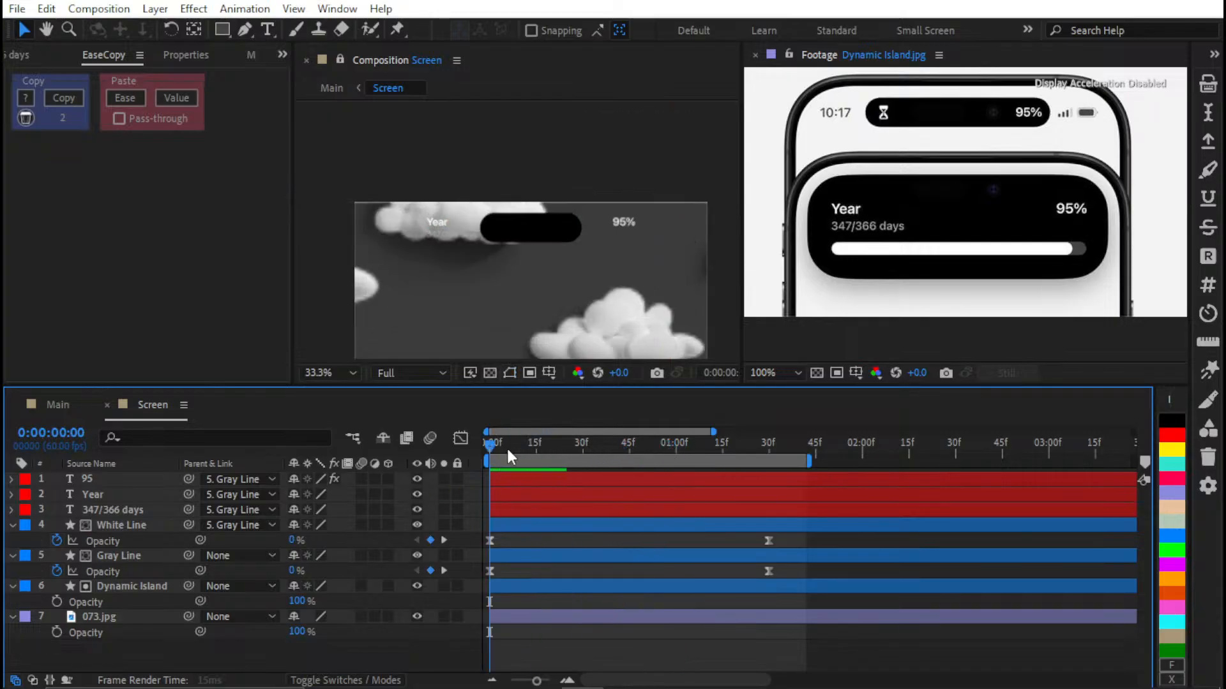
pyautogui.moveTo(507, 446); pyautogui.dragTo(535, 477)
# Copy White Line's Opacity keyframes onto the 95, Year and 347/366 days layers at 0:00:00:14 and play back the fade
pyautogui.click(546, 510)
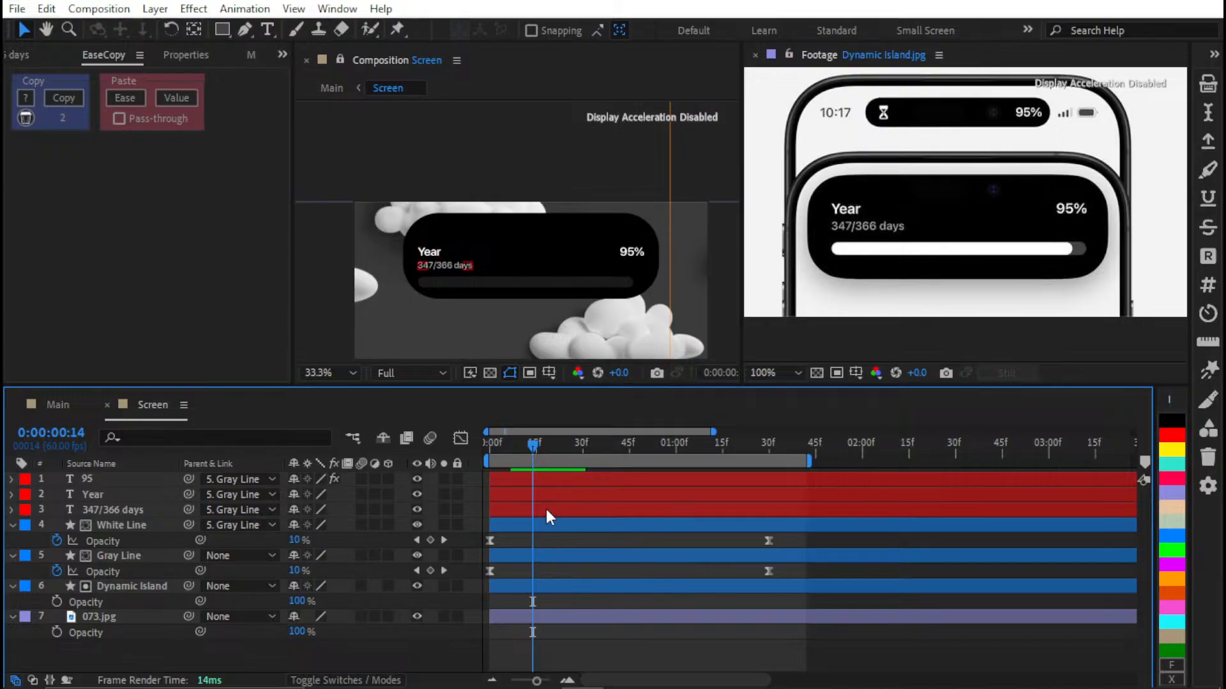
pyautogui.moveTo(832, 542); pyautogui.dragTo(488, 547)
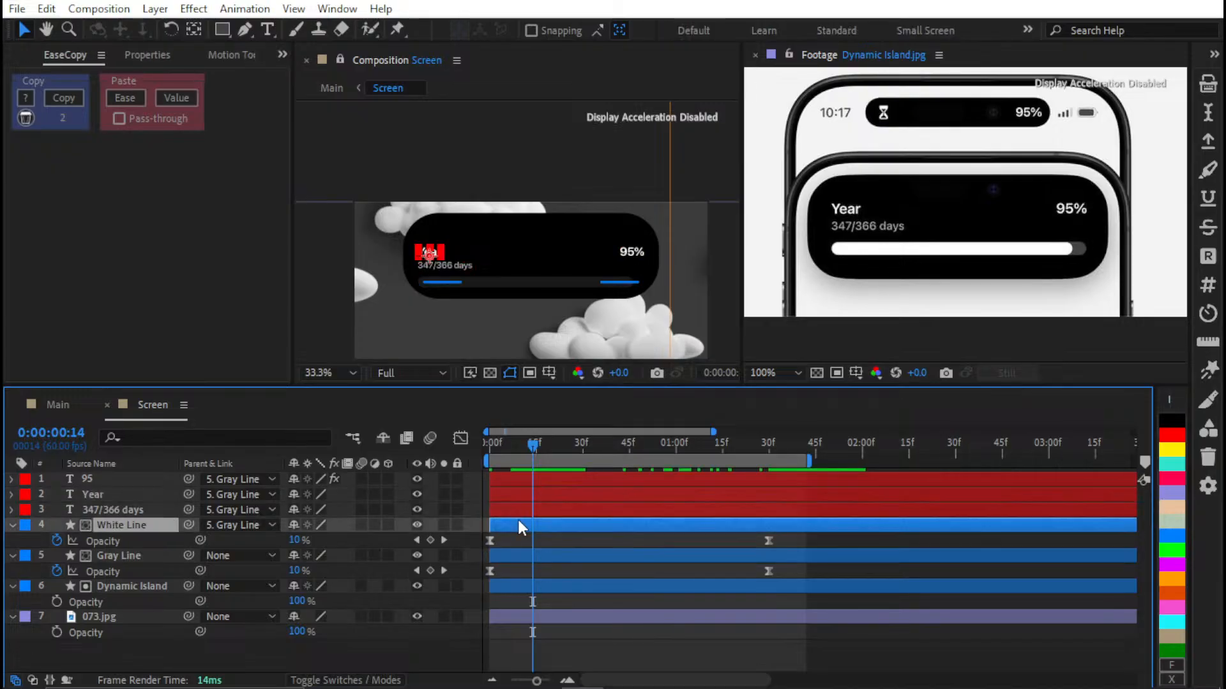
pyautogui.click(532, 508)
pyautogui.keyDown('shift'); pyautogui.click(539, 475); pyautogui.keyUp('shift')
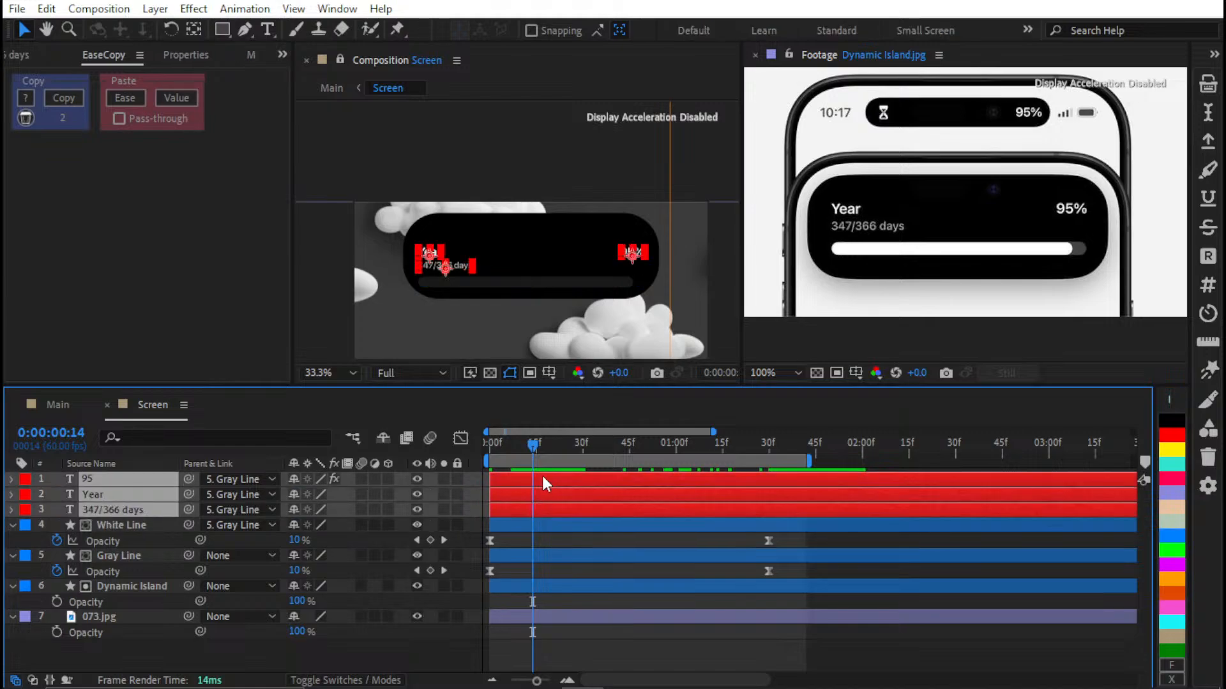
pyautogui.hotkey('ctrl', 'v')
pyautogui.click(563, 546)
pyautogui.press('space')
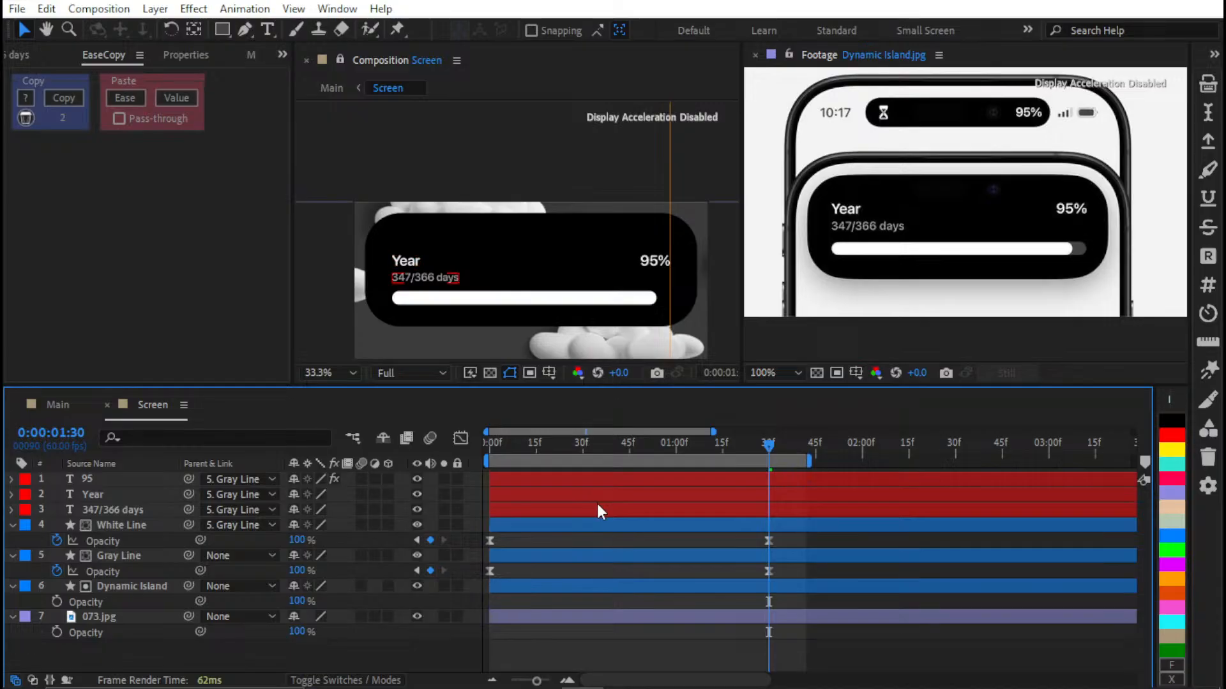
# Move the ending Opacity keyframes of the three text layers to 0:00:01:00 and preview the animation from the start
pyautogui.moveTo(692, 446); pyautogui.dragTo(676, 458)
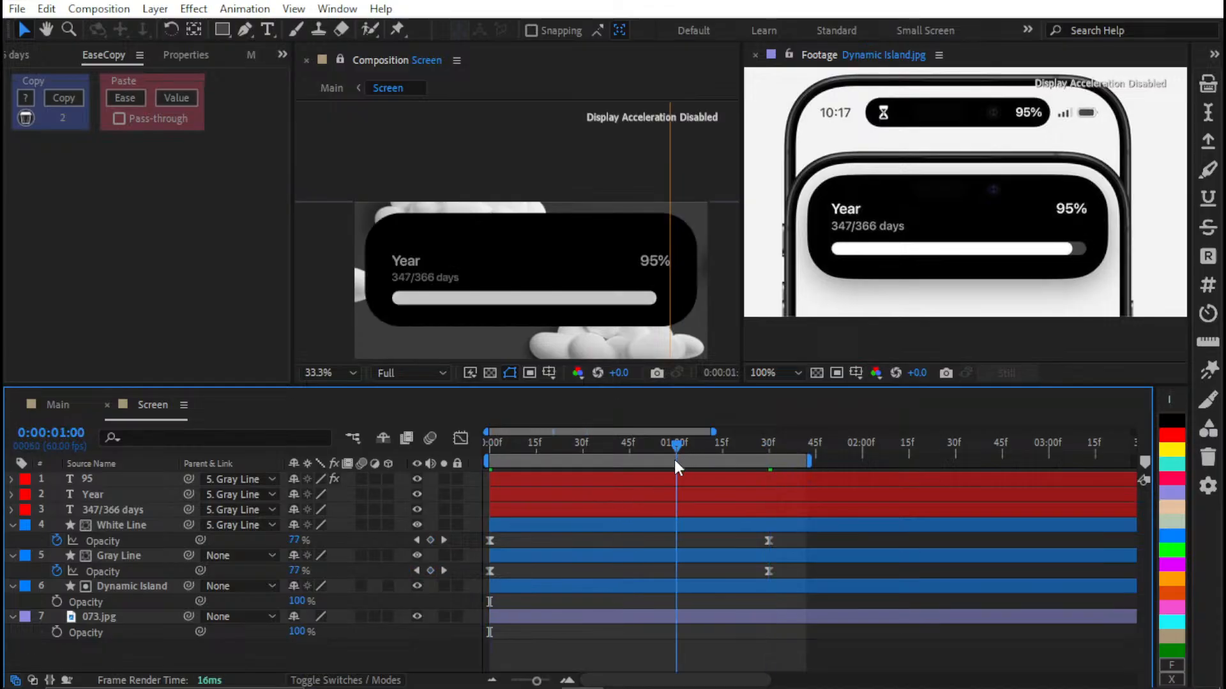
pyautogui.press('t')
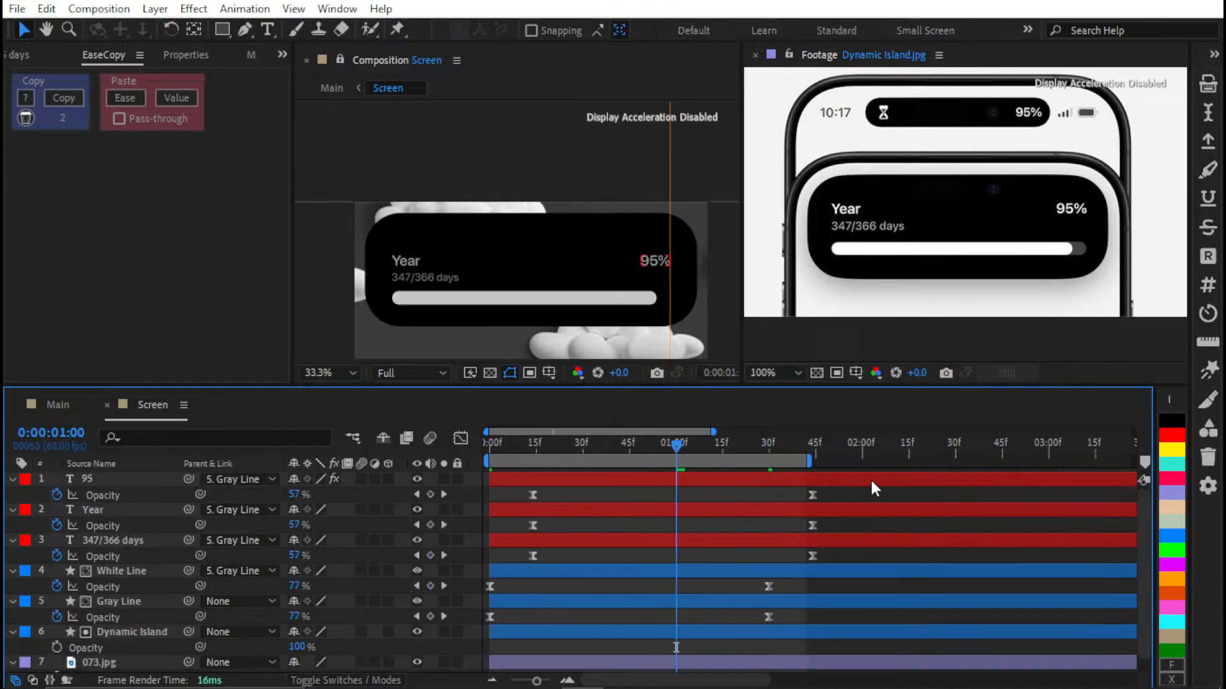
pyautogui.moveTo(871, 480); pyautogui.dragTo(390, 590)
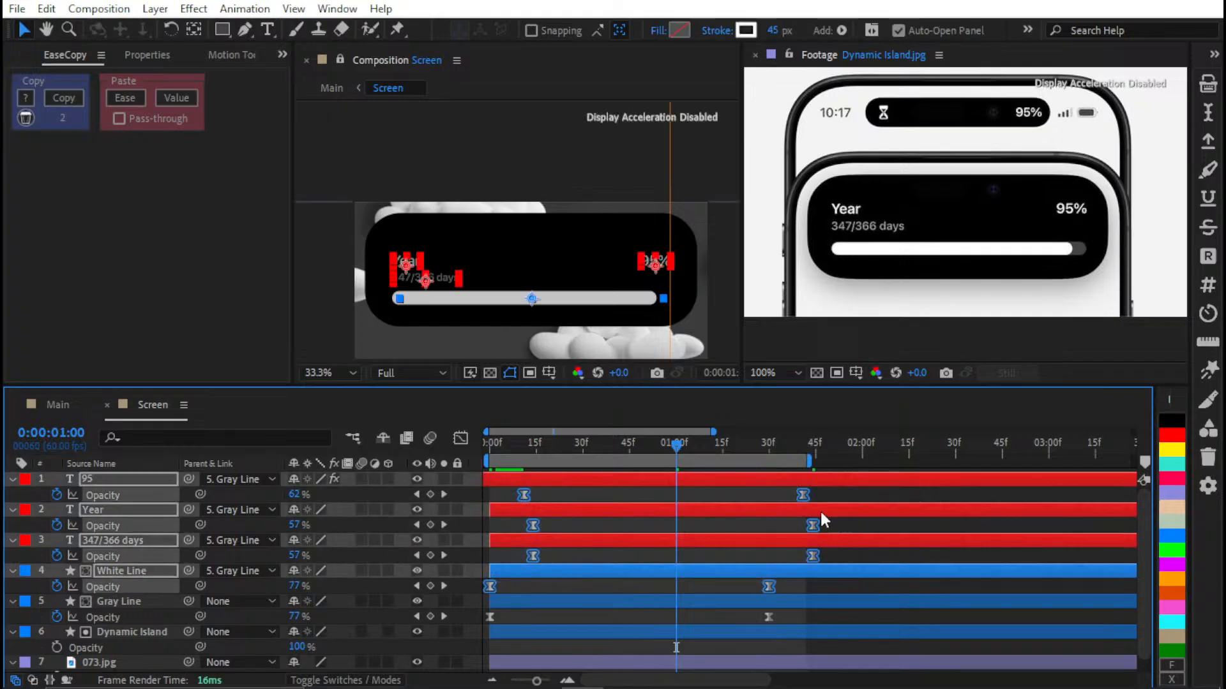
pyautogui.hotkey('ctrl', 'z')
pyautogui.moveTo(853, 489); pyautogui.dragTo(418, 576)
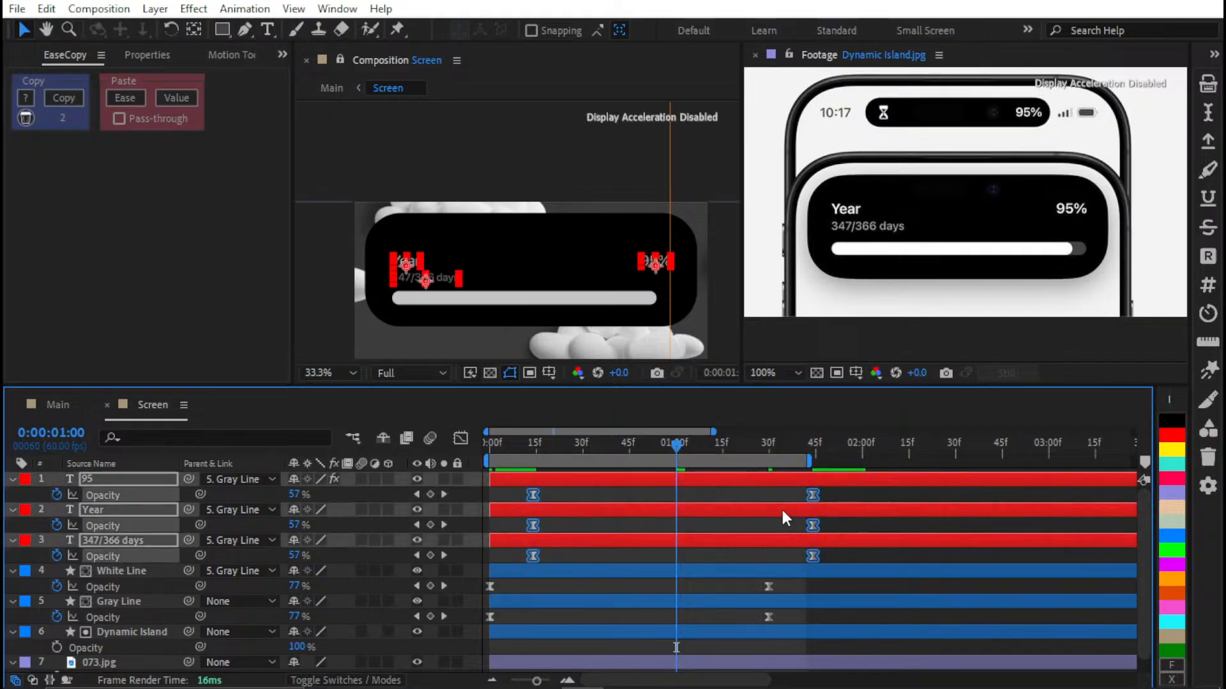
pyautogui.moveTo(813, 495); pyautogui.dragTo(676, 493)
pyautogui.click(710, 498)
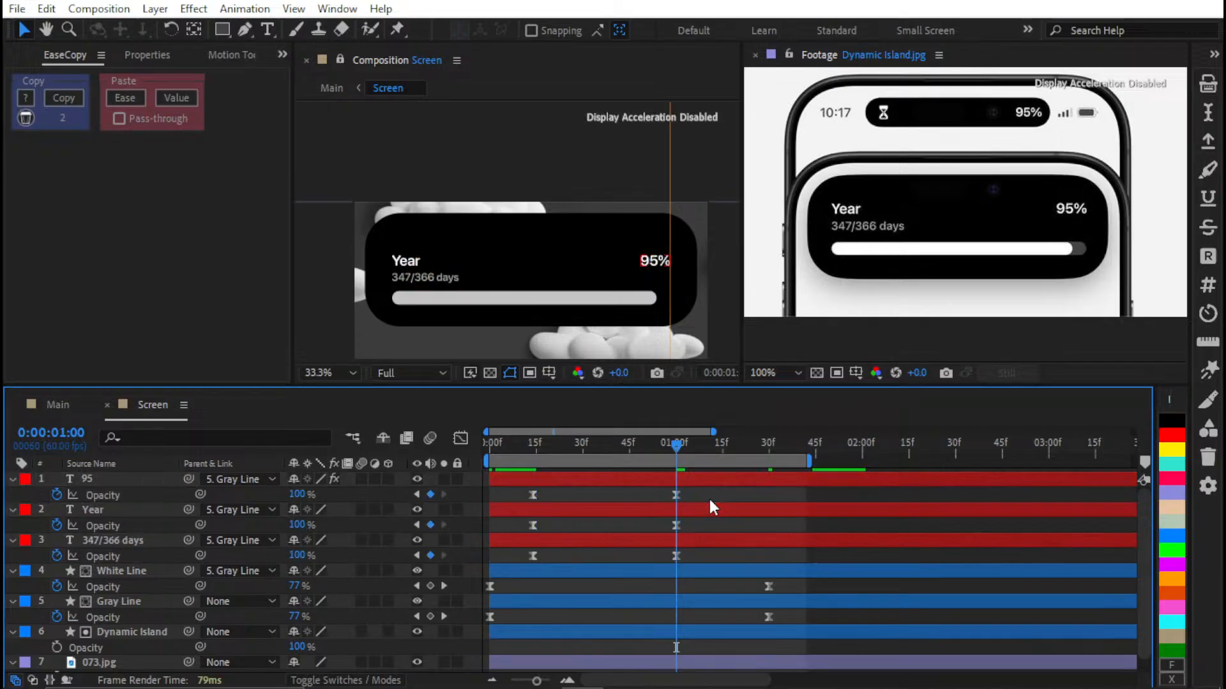
pyautogui.moveTo(676, 445); pyautogui.dragTo(470, 449)
pyautogui.press('space')
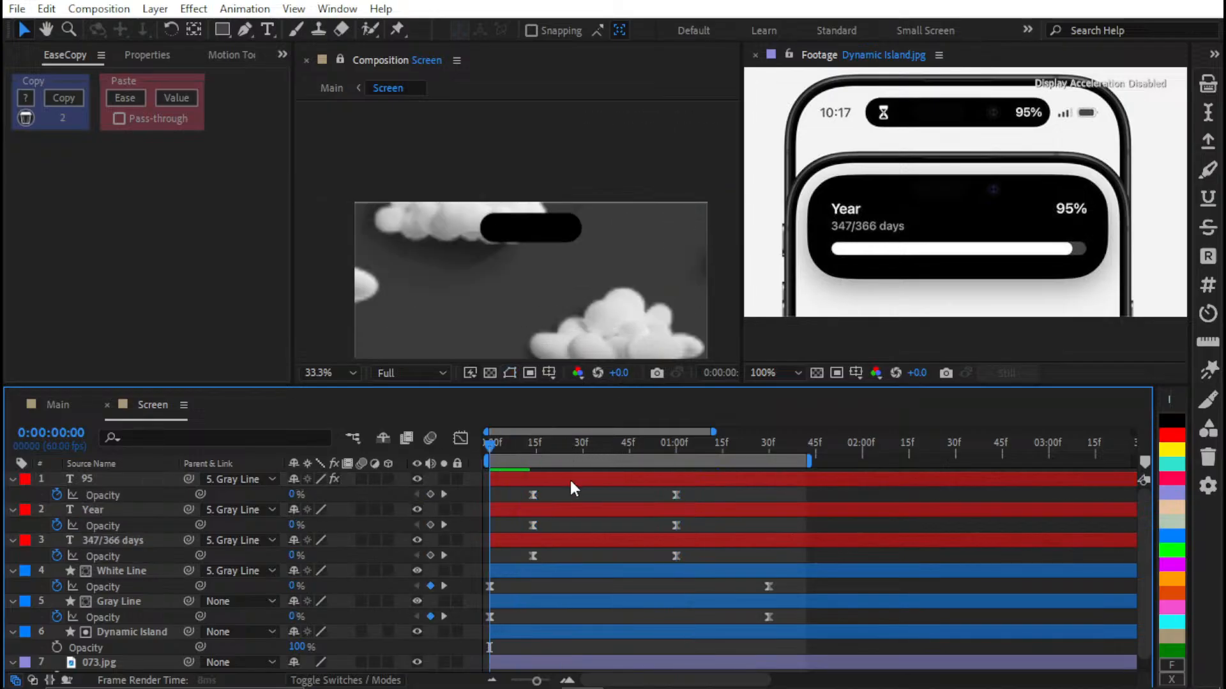
pyautogui.moveTo(524, 448); pyautogui.dragTo(451, 480)
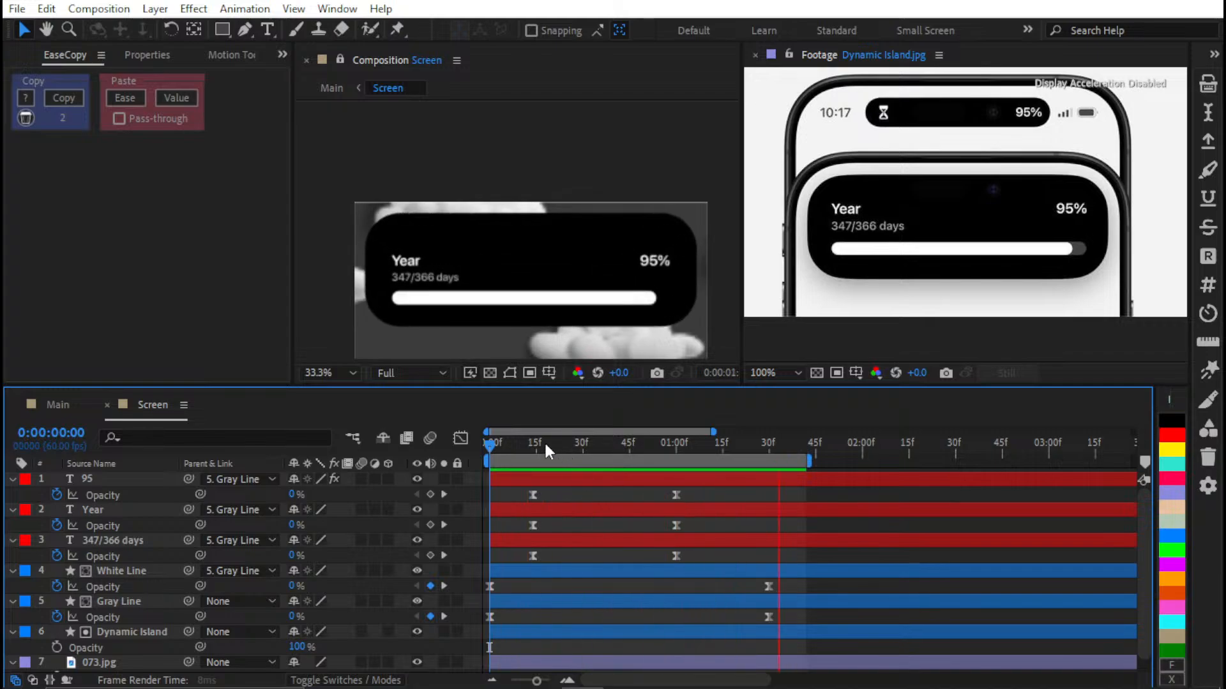
# Shift all Opacity keyframes of the three text layers earlier so the fade starts at 0:00:00:00, and play it back
pyautogui.moveTo(511, 493); pyautogui.dragTo(680, 554)
pyautogui.hotkey('alt', 'shift', 'Left')
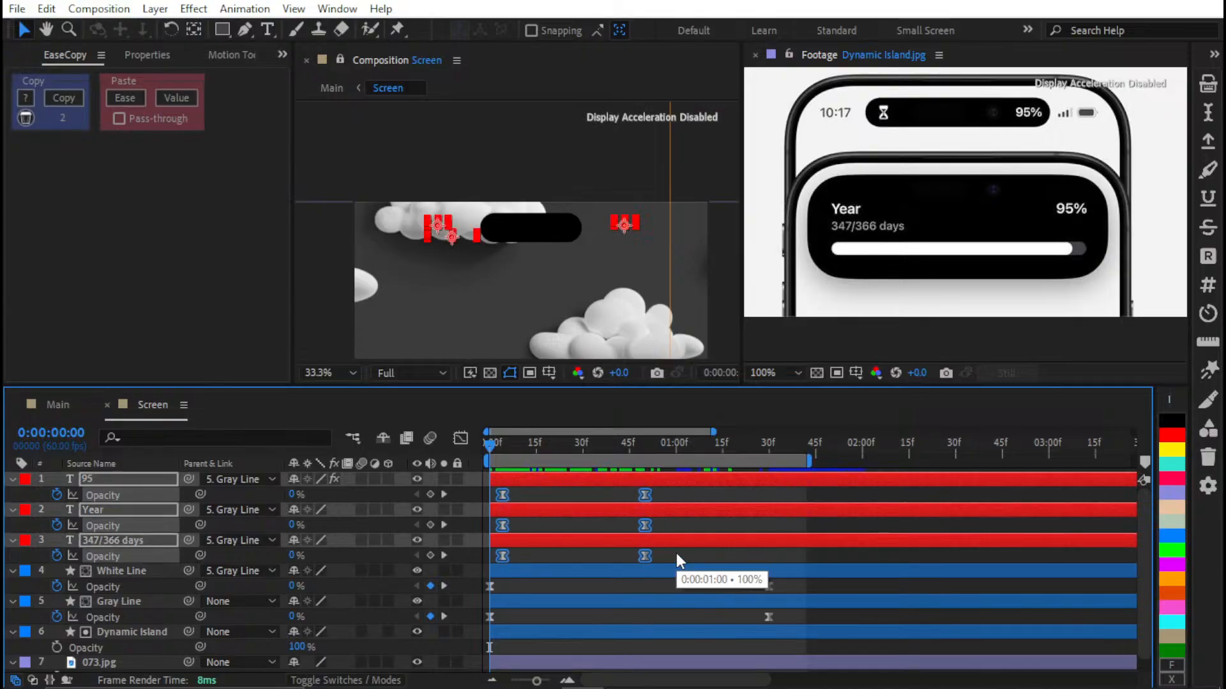
pyautogui.hotkey('alt', 'shift', 'Left')
pyautogui.hotkey('alt', 'shift', 'Right')
pyautogui.hotkey('alt', 'Left')
pyautogui.hotkey('alt', 'Left')
pyautogui.hotkey('alt', 'Left')
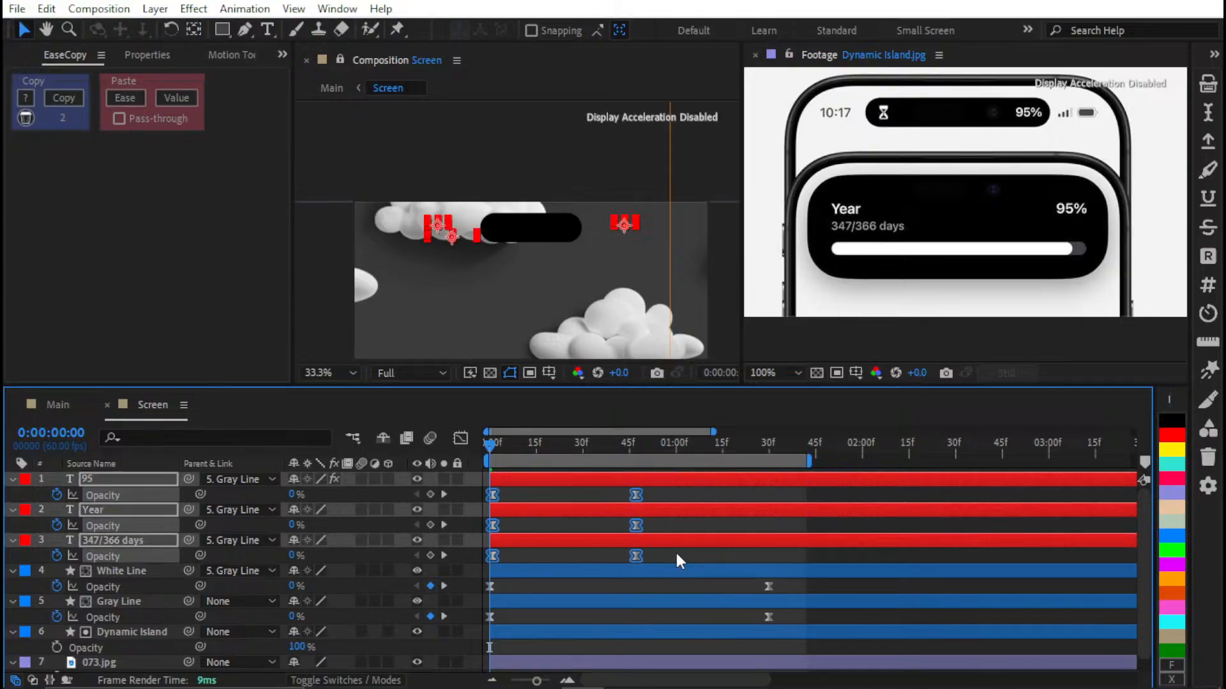
pyautogui.hotkey('alt', 'Left')
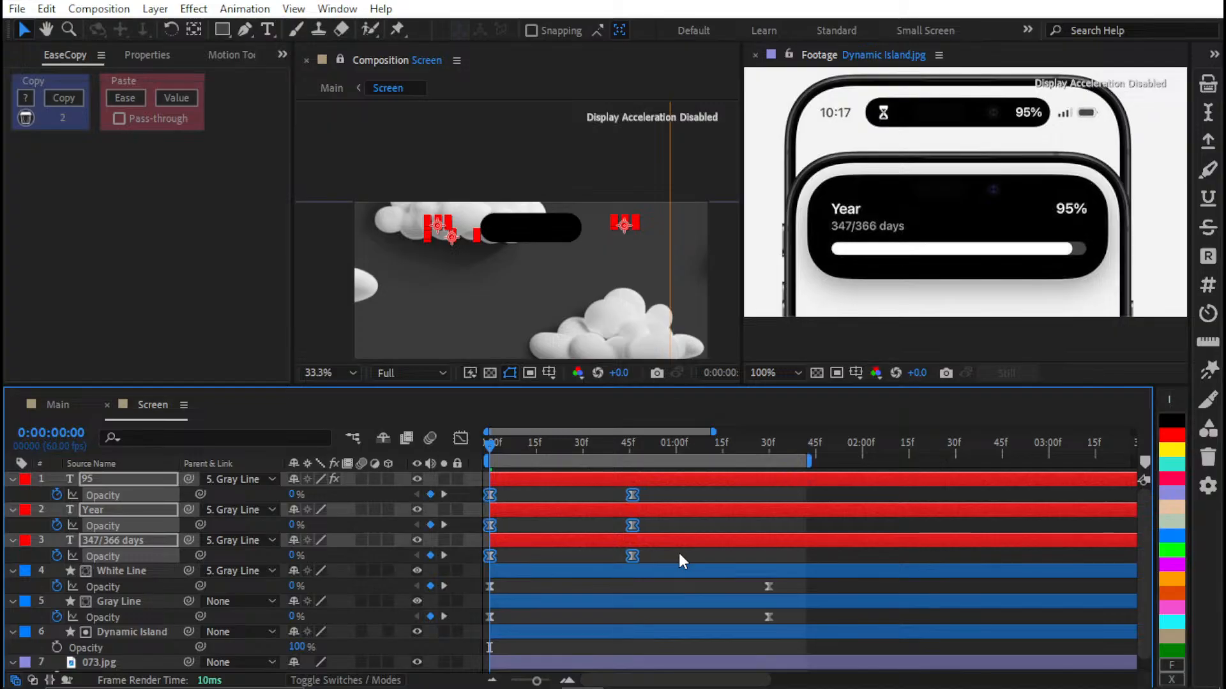
pyautogui.click(679, 553)
pyautogui.press('space')
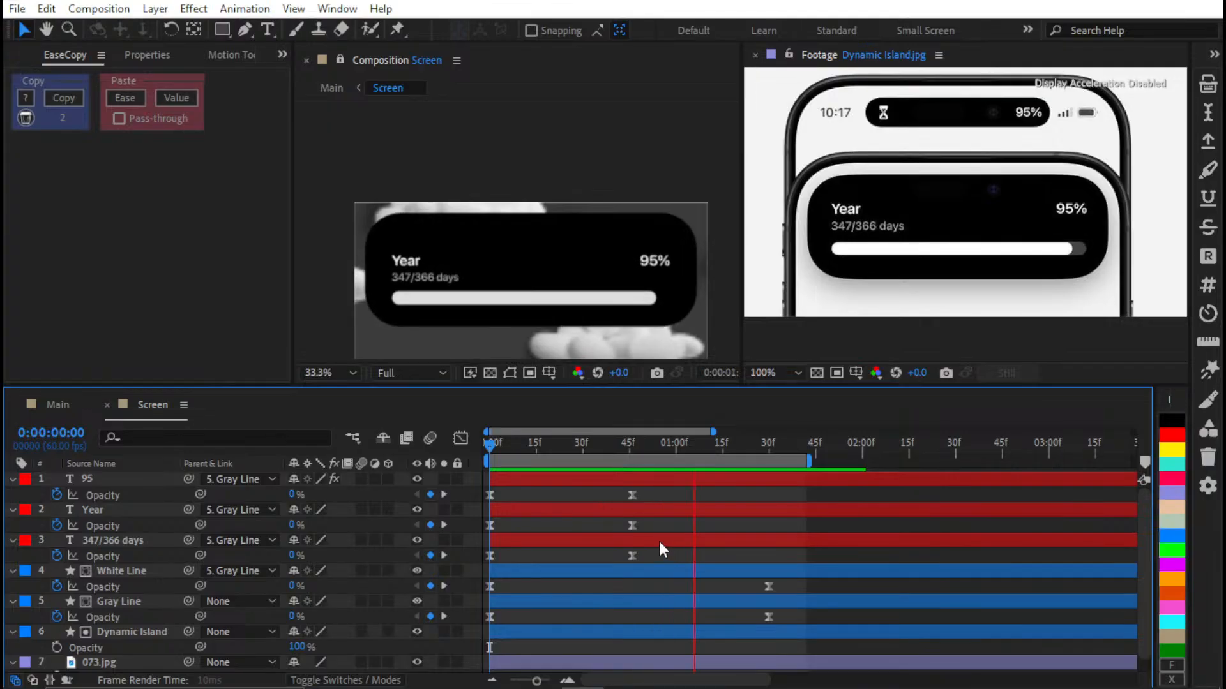
pyautogui.press('space')
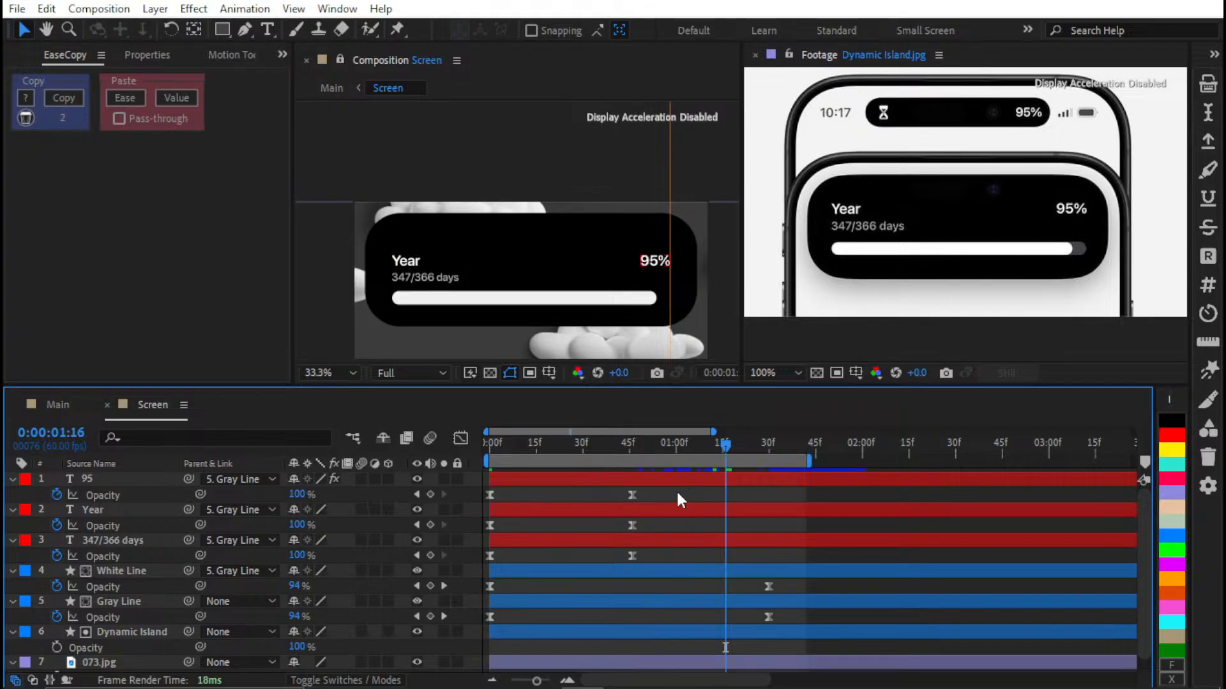
# Apply Fast Box Blur to the 95 layer and turn off Repeat Edge Pixels
pyautogui.press('t')
pyautogui.click(642, 482)
pyautogui.hotkey('ctrl', 'space')
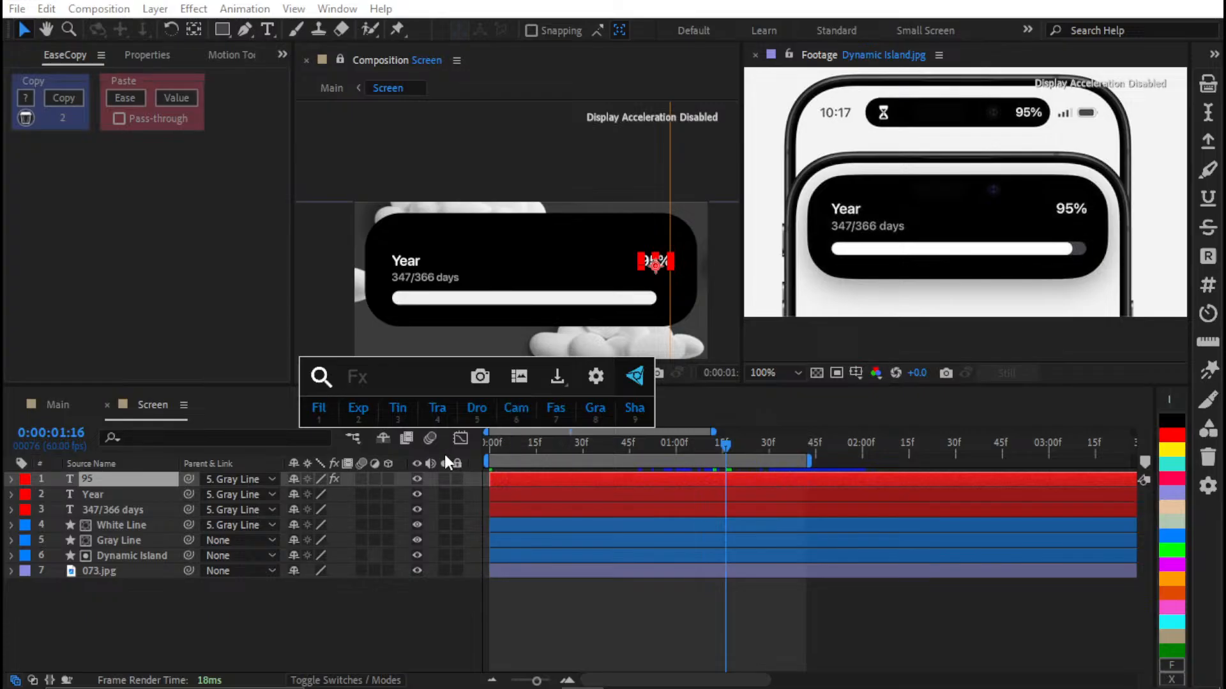
pyautogui.write('fast')
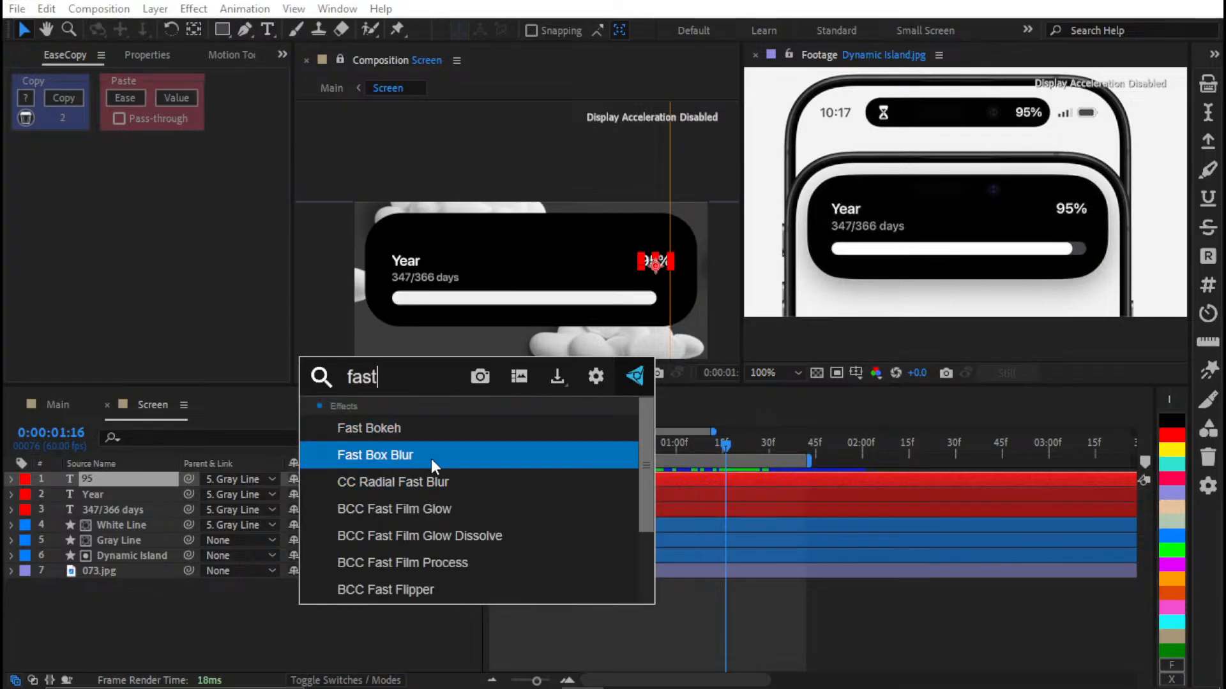
pyautogui.click(431, 456)
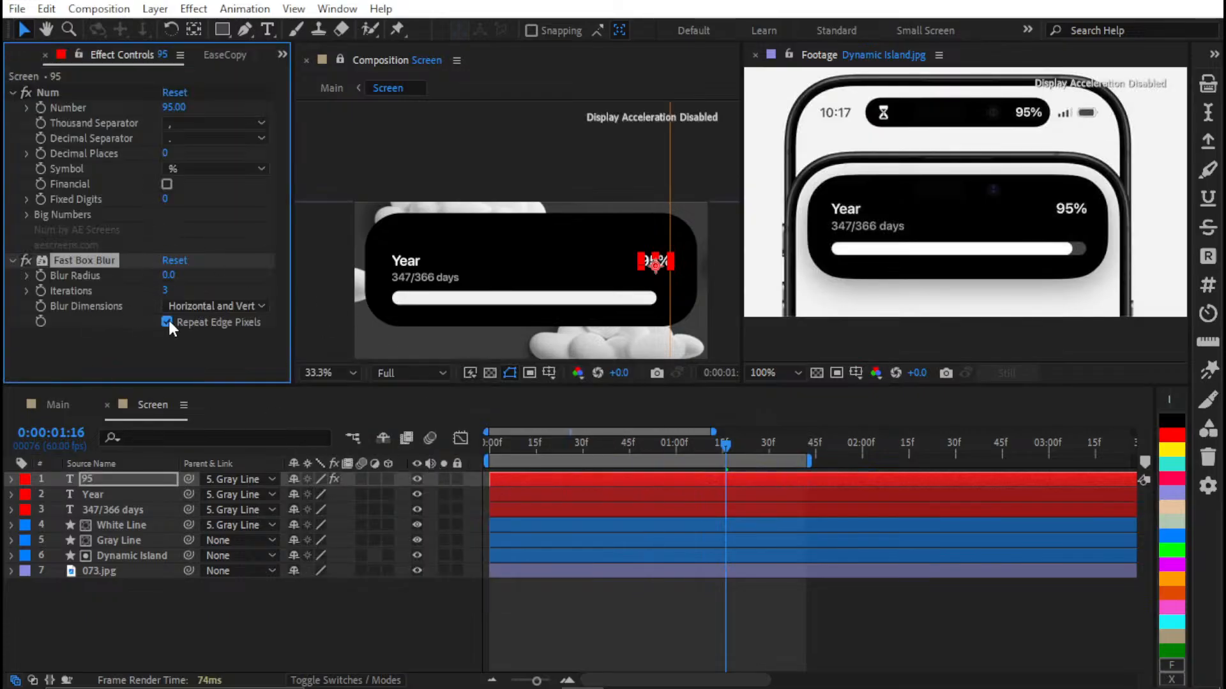
pyautogui.click(167, 322)
pyautogui.click(133, 346)
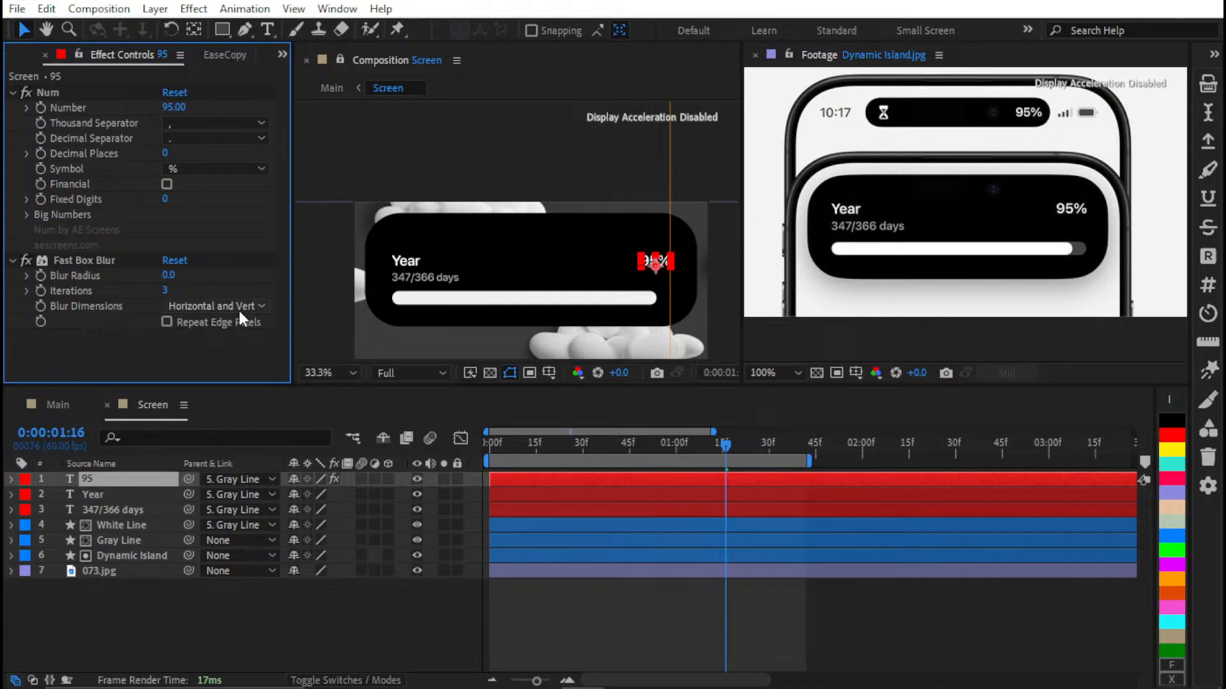
# Enable Blur Radius keyframing on the 95 layer at 0:00:00:46, in line with its ending Opacity keyframe
pyautogui.scroll(3, 709, 231)
pyautogui.moveTo(572, 204); pyautogui.dragTo(325, 144)
pyautogui.moveTo(674, 255); pyautogui.dragTo(182, 167)
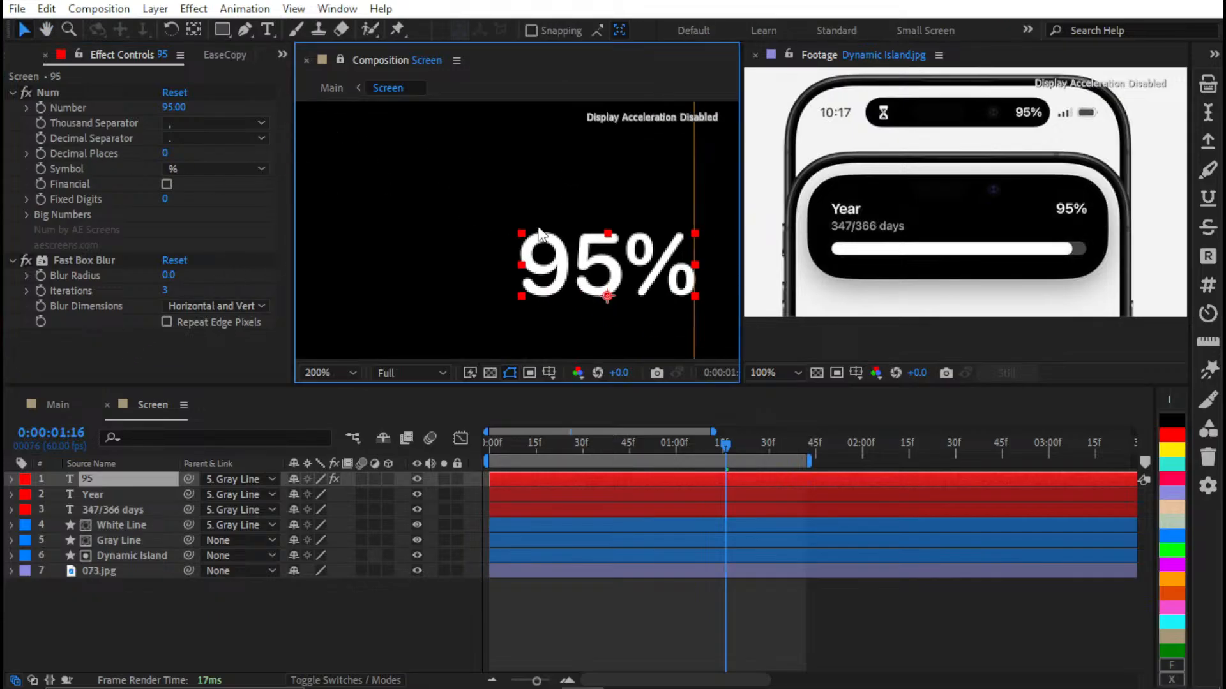
pyautogui.moveTo(615, 273); pyautogui.dragTo(521, 261)
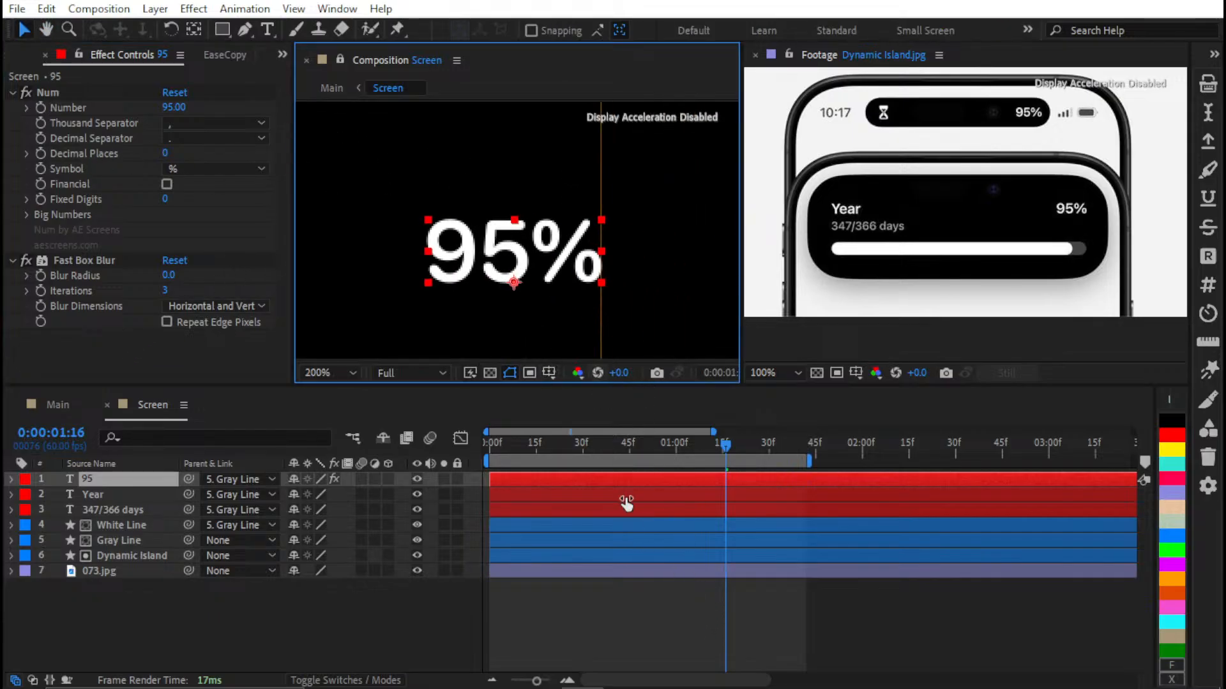
pyautogui.click(612, 594)
pyautogui.press('u')
pyautogui.press('u')
pyautogui.press('t')
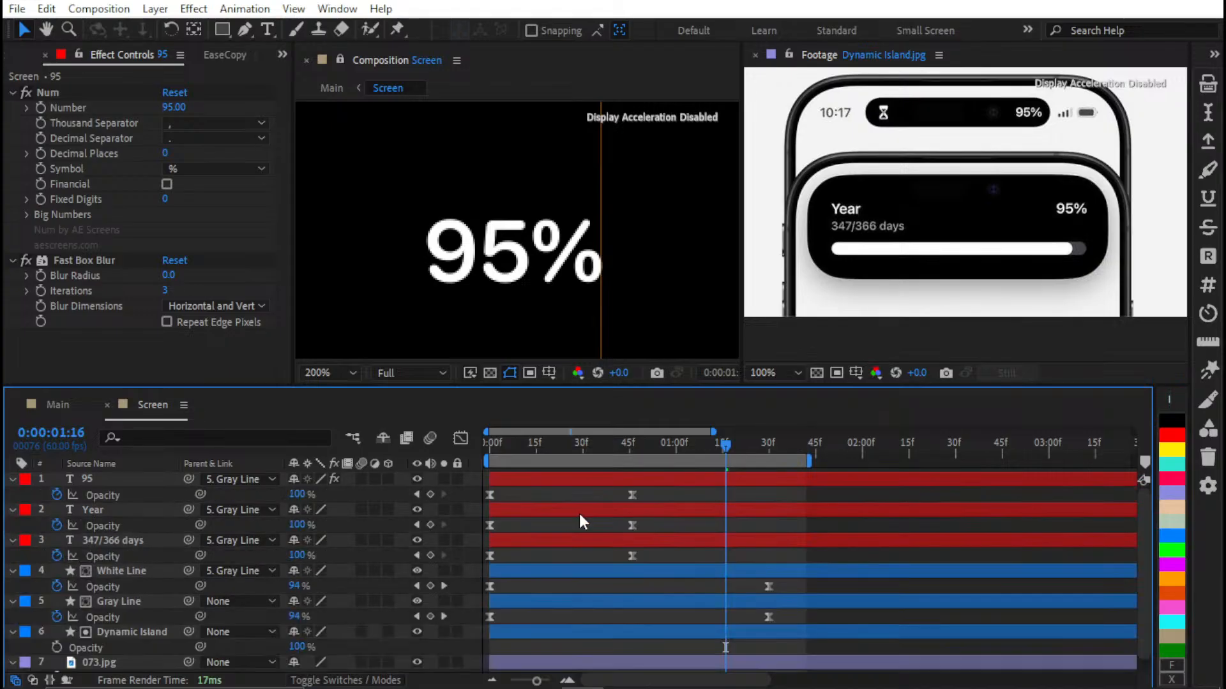
pyautogui.press('j')
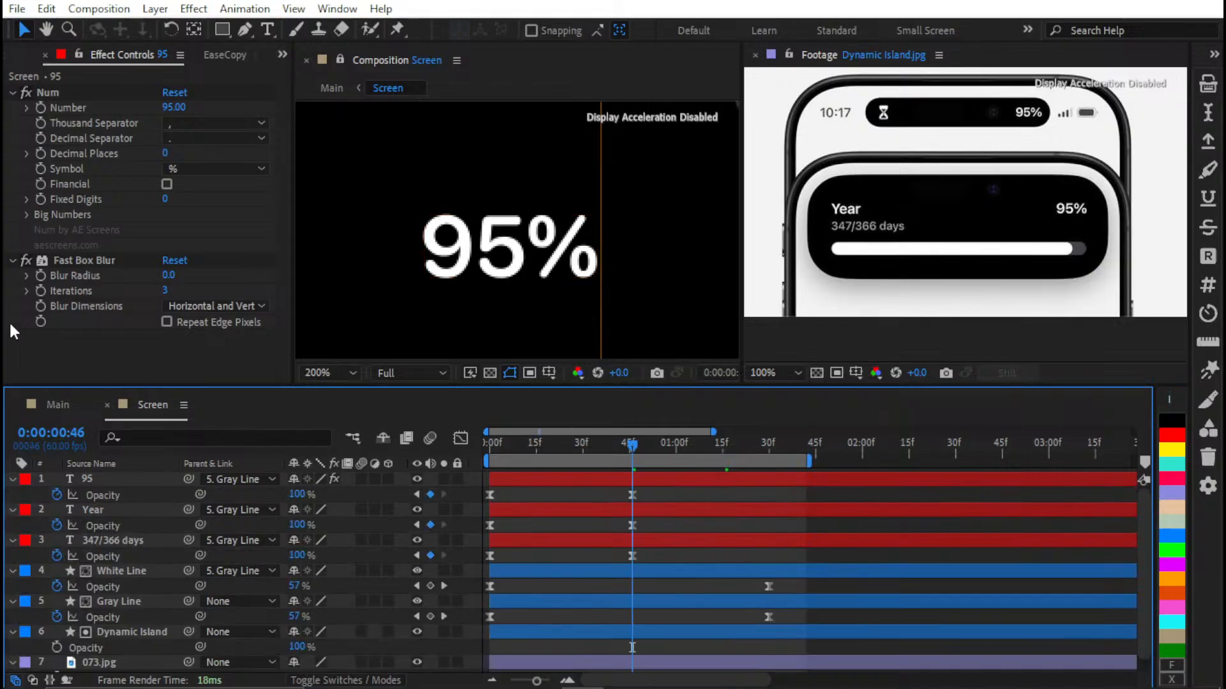
pyautogui.click(39, 273)
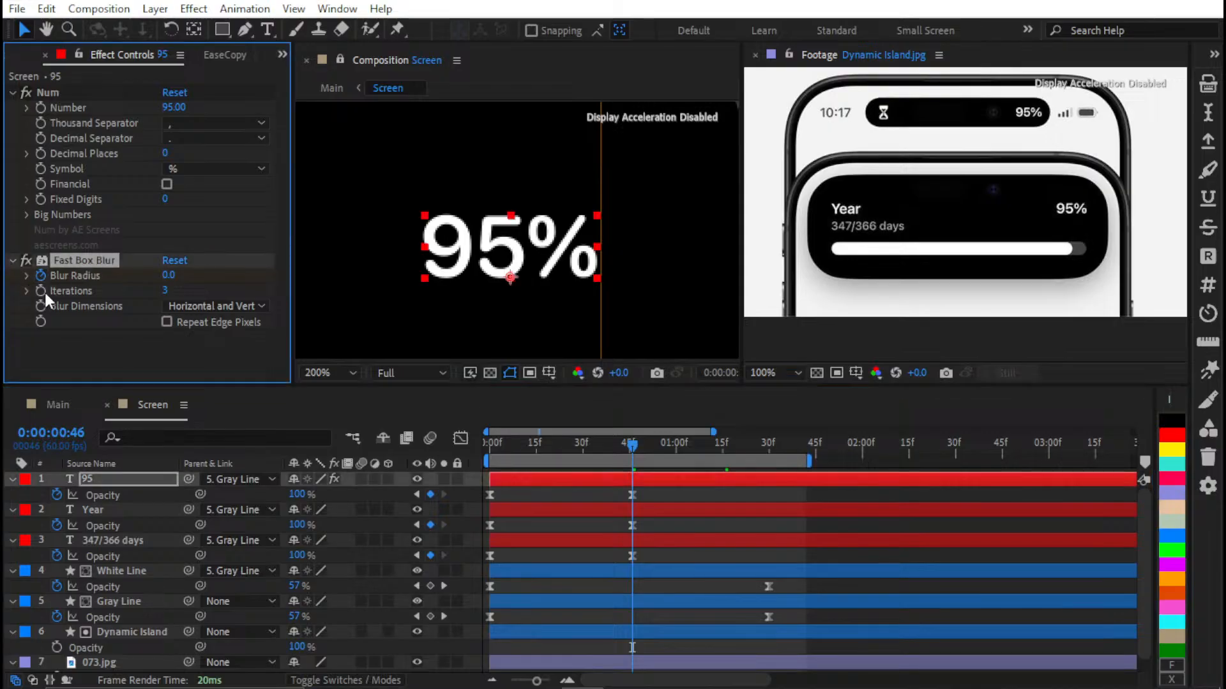
# At 0:00:00:10, set the 95 layer's Fast Box Blur to Blur Radius 5 and Iterations 1
pyautogui.moveTo(611, 438); pyautogui.dragTo(520, 459)
pyautogui.moveTo(496, 223); pyautogui.dragTo(618, 247)
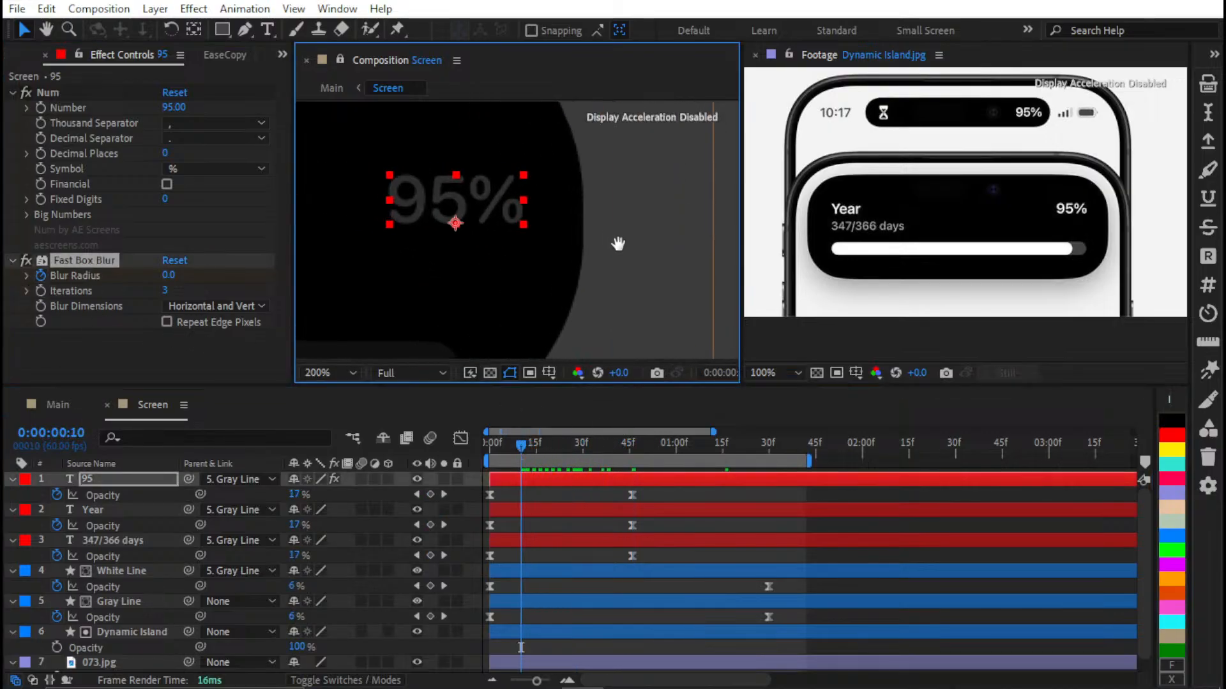
pyautogui.moveTo(169, 276)
pyautogui.mouseDown()
pyautogui.moveTo(211, 281)
pyautogui.moveTo(173, 282)
pyautogui.mouseUp()
pyautogui.click(173, 278)
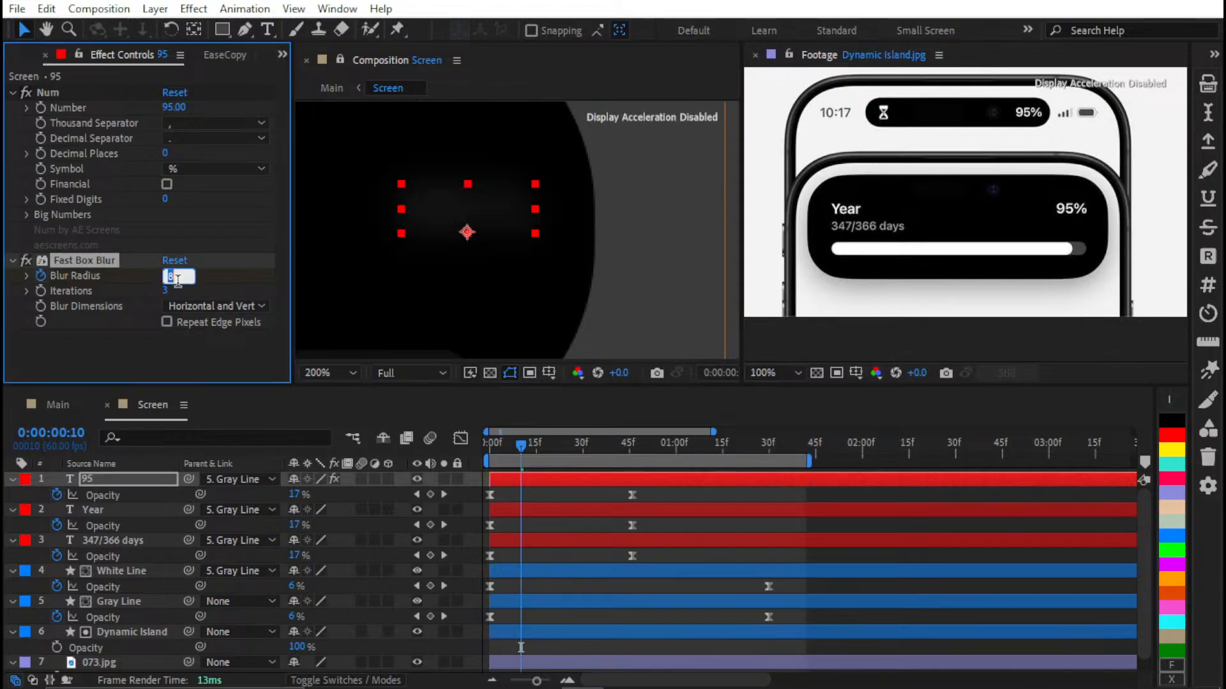
pyautogui.write('3')
pyautogui.press('Return')
pyautogui.click(167, 291)
pyautogui.press('Return')
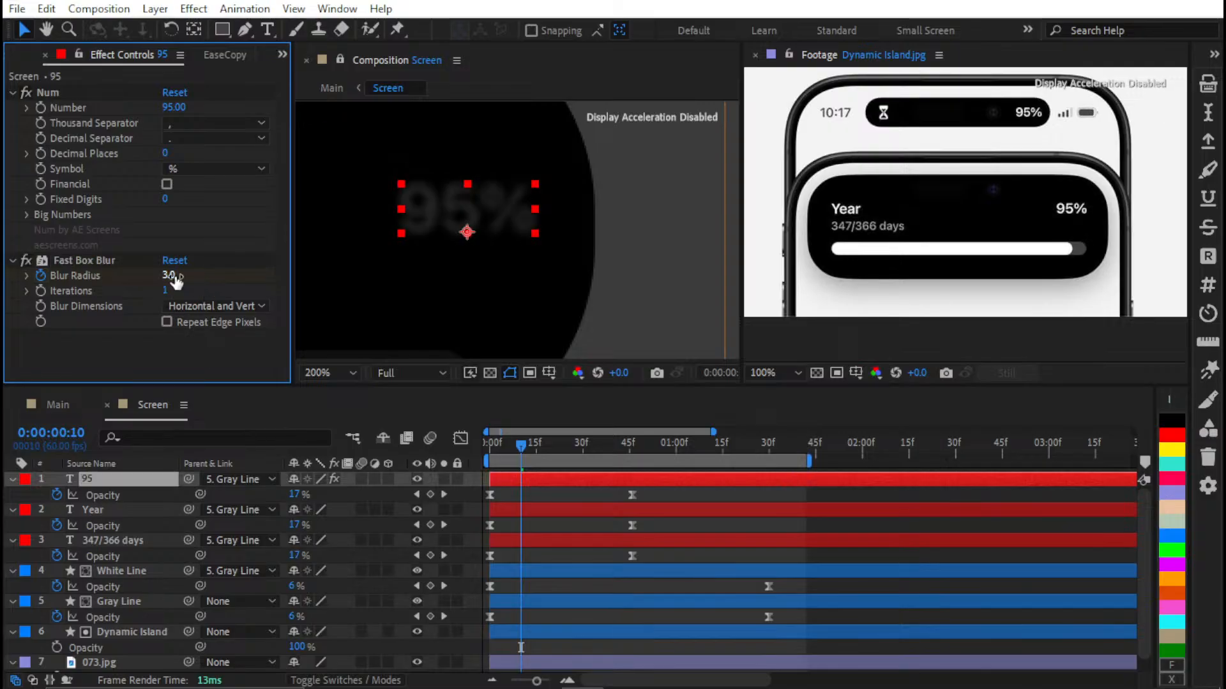
pyautogui.click(170, 276)
pyautogui.write('5')
pyautogui.press('Return')
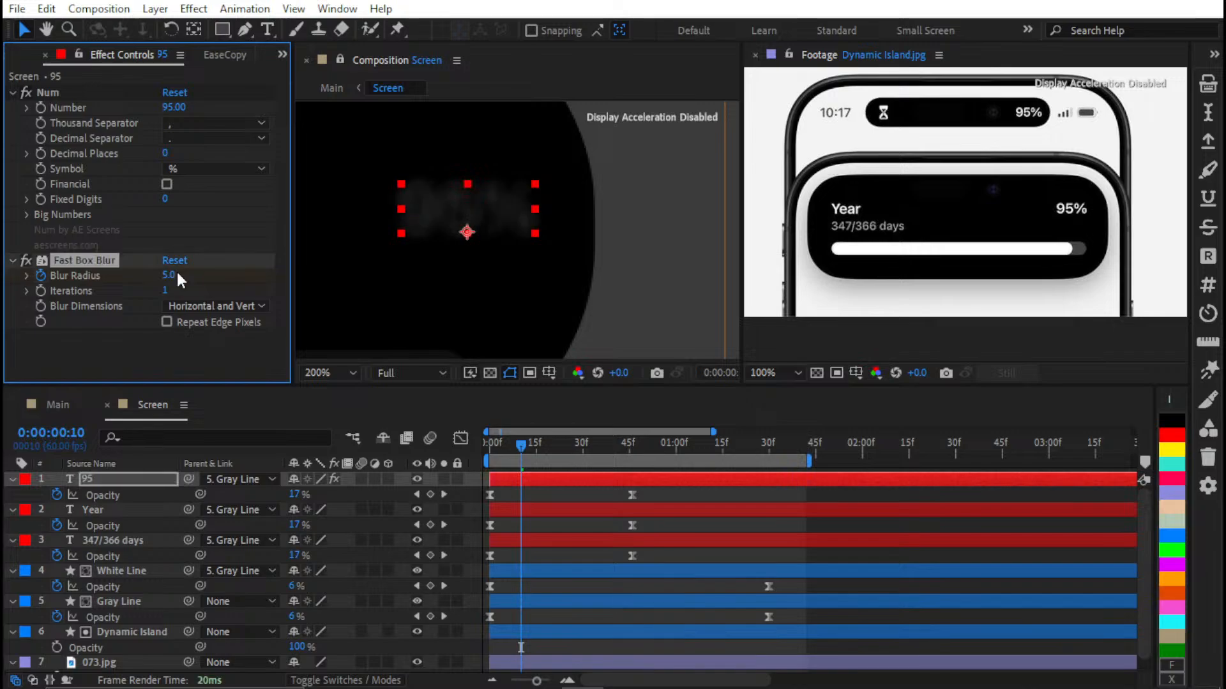
# Reveal the 95 layer's keyframes and move its starting Blur Radius keyframe to 0:00:00:00
pyautogui.click(220, 351)
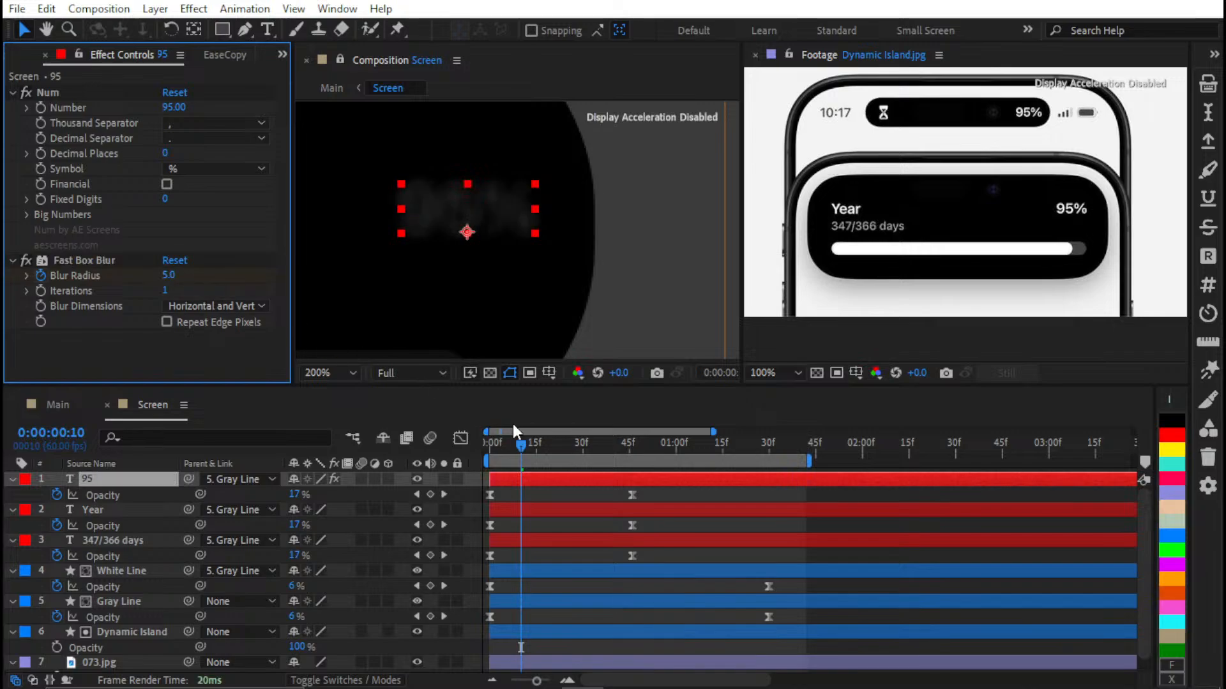
pyautogui.press('u')
pyautogui.press('Home')
pyautogui.moveTo(522, 510); pyautogui.dragTo(493, 521)
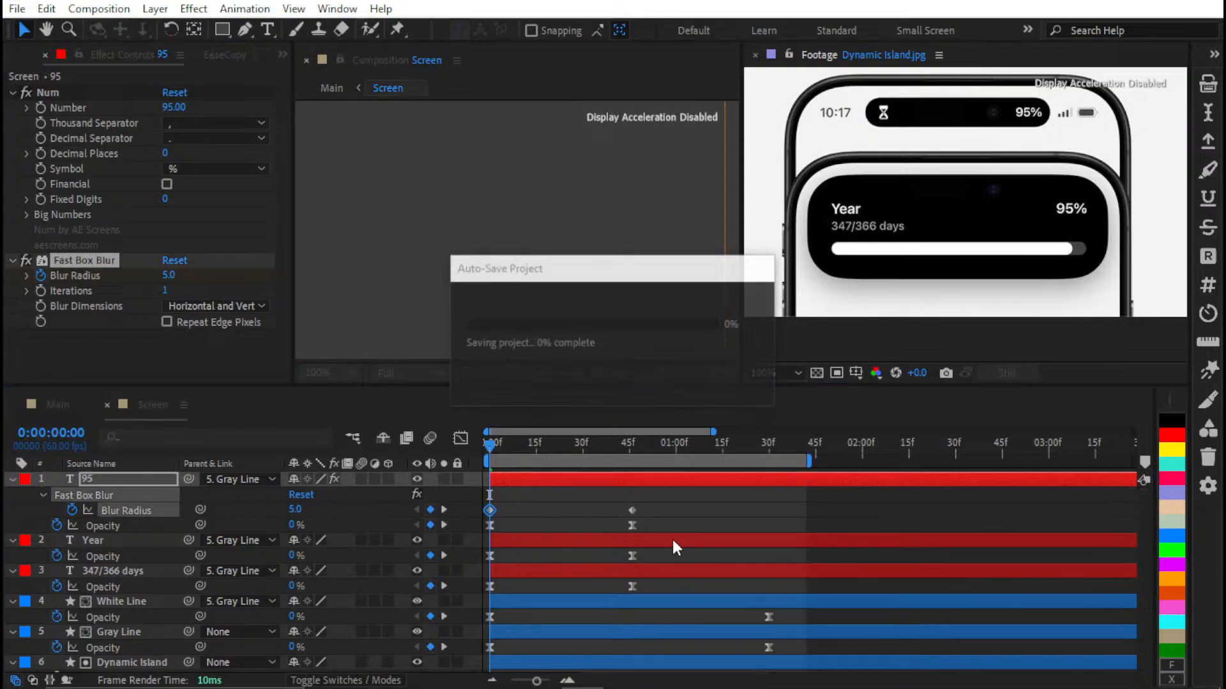
# Copy the easing of the 95 layer's Opacity keyframes onto its Blur Radius keyframes with EaseCopy
pyautogui.moveTo(670, 520); pyautogui.dragTo(423, 525)
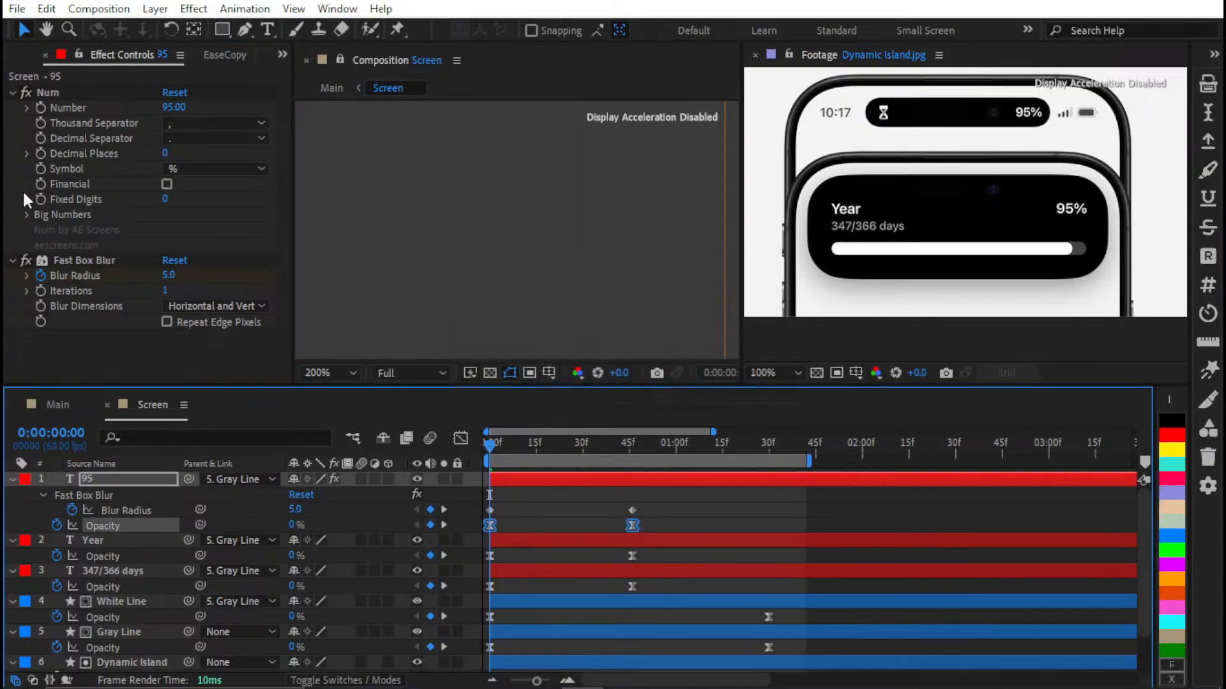
pyautogui.click(225, 54)
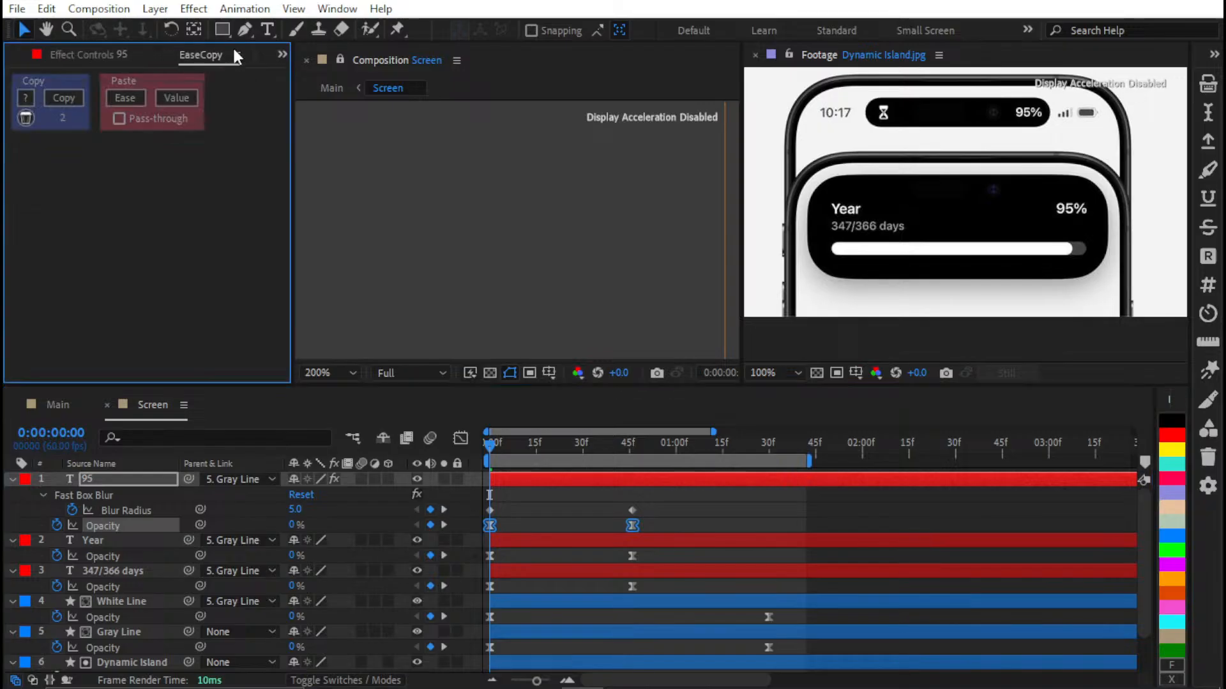
pyautogui.click(64, 98)
pyautogui.click(128, 510)
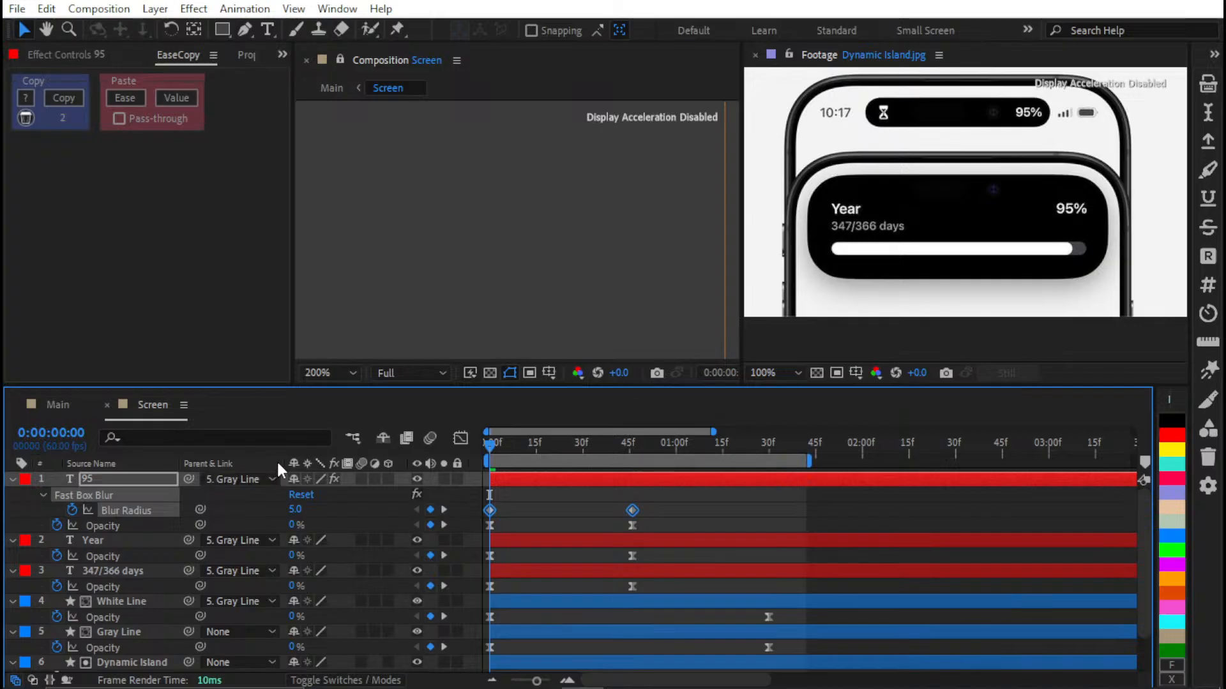
pyautogui.click(128, 98)
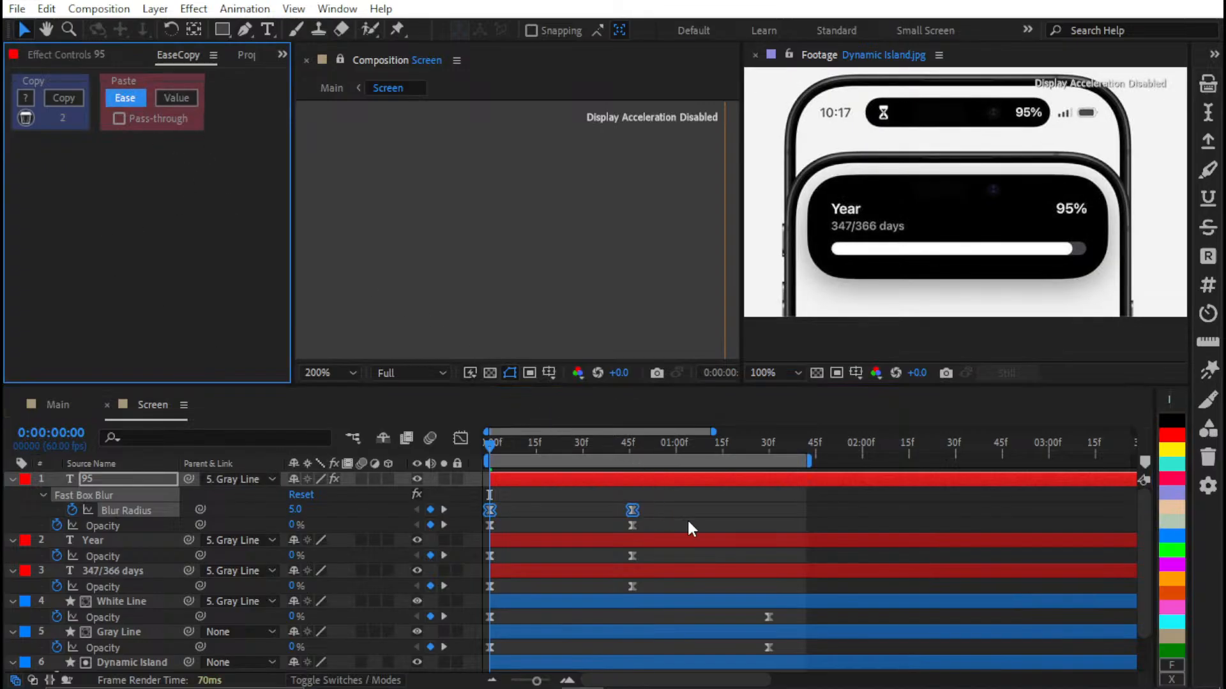
# Copy the 95 layer's animated Fast Box Blur to the Year and 347/366 days layers at 0:00:00:00
pyautogui.click(679, 477)
pyautogui.click(64, 55)
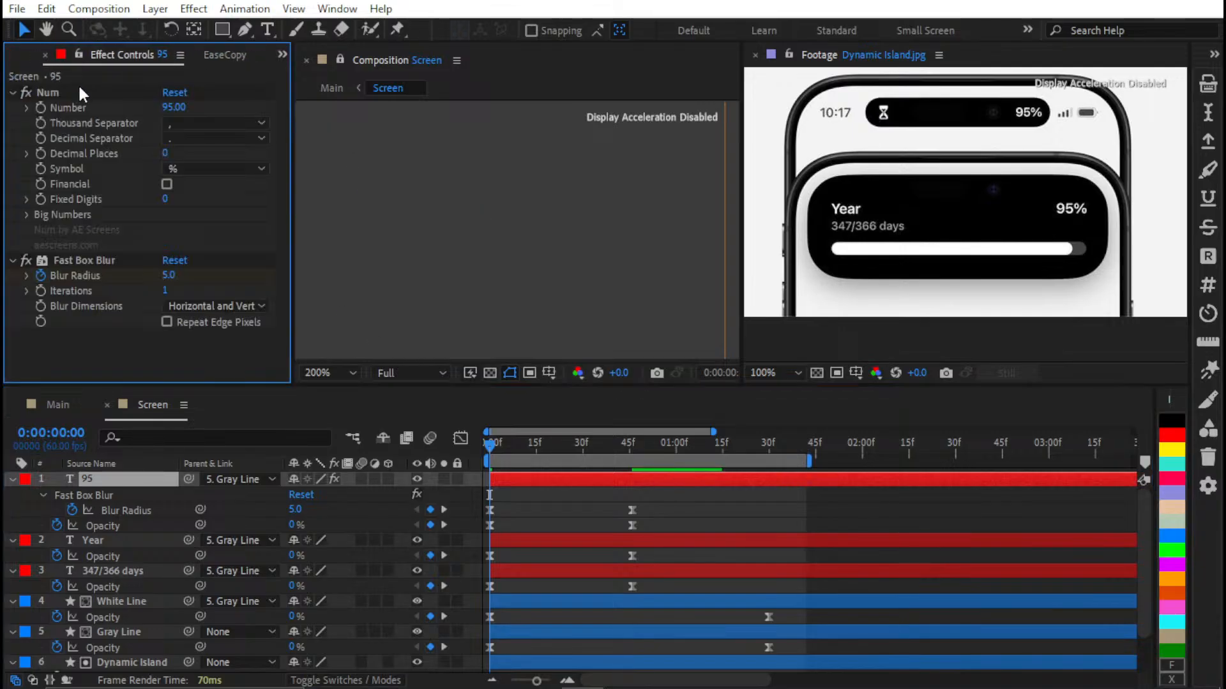
pyautogui.click(86, 261)
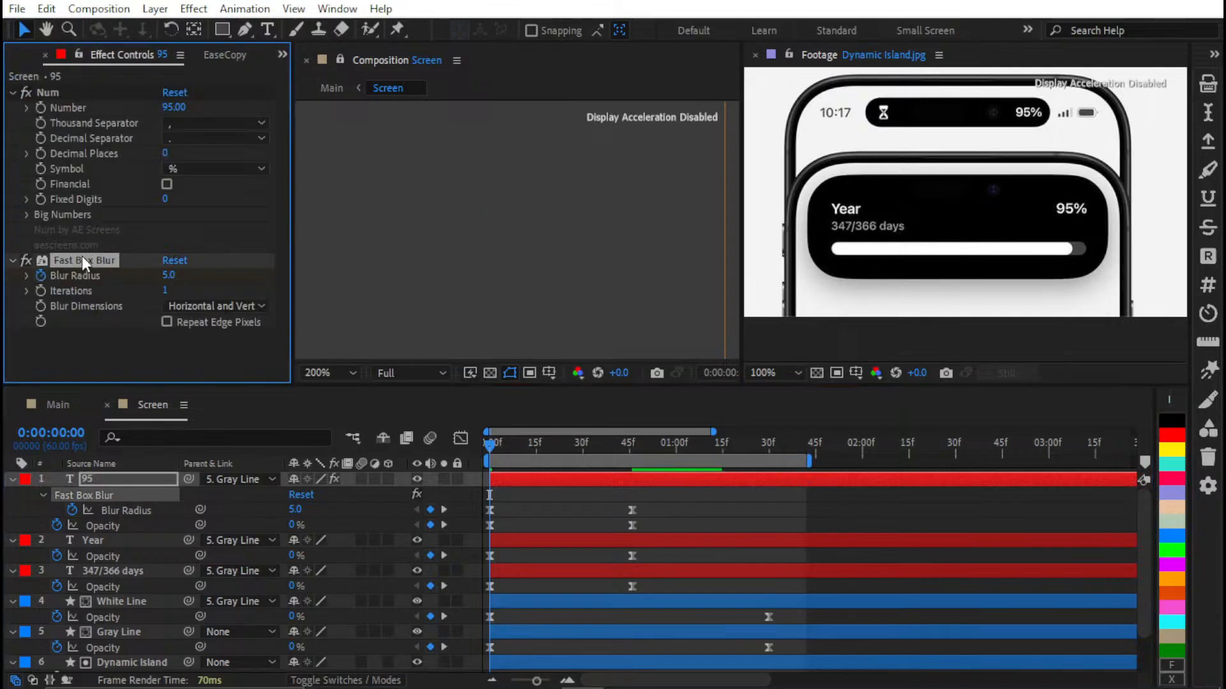
pyautogui.click(561, 540)
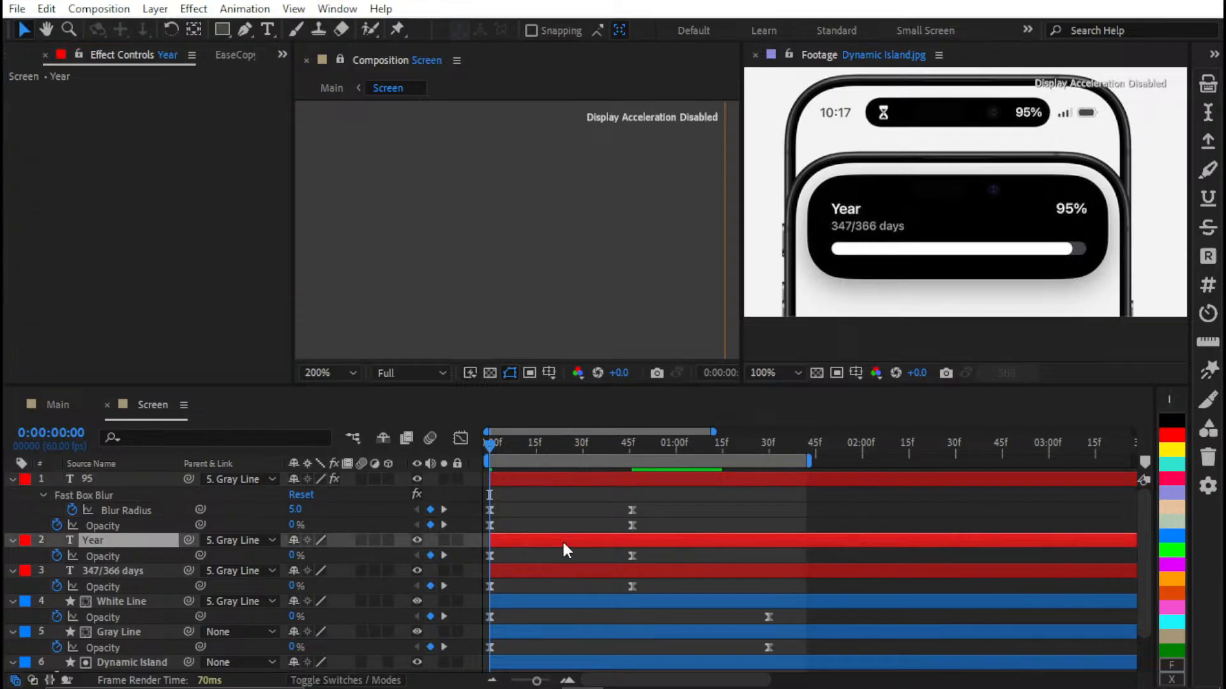
pyautogui.scroll(-2, 541, 600)
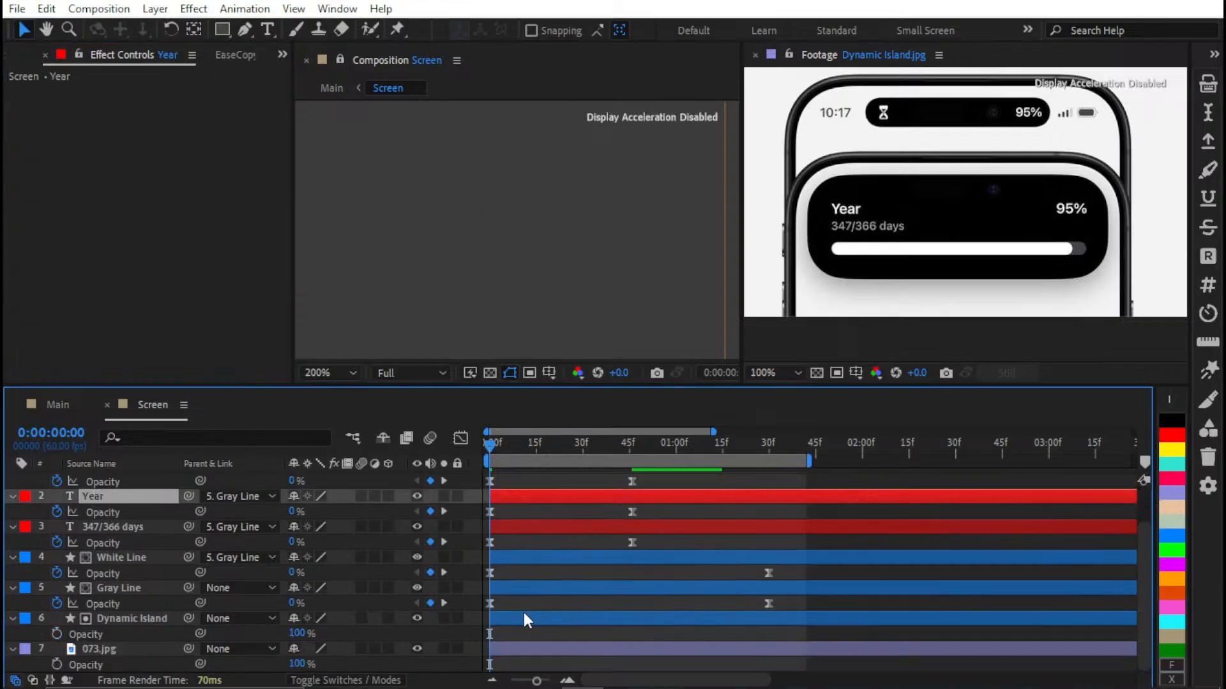
pyautogui.keyDown('shift'); pyautogui.click(522, 526); pyautogui.keyUp('shift')
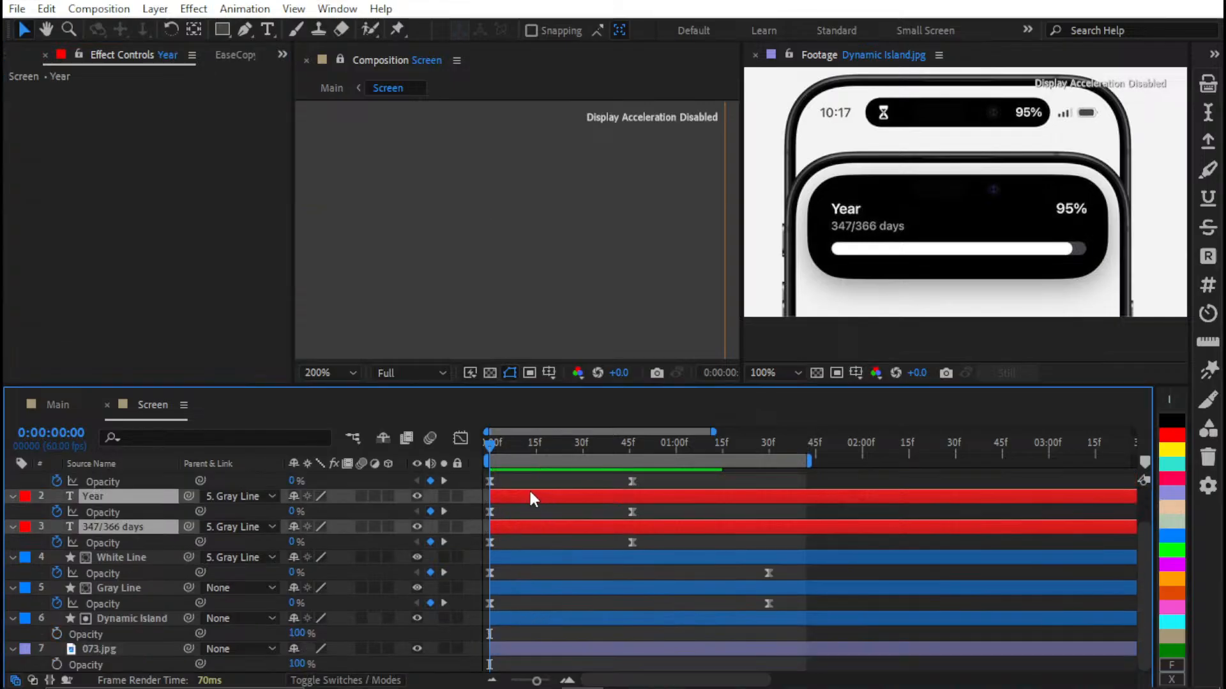
pyautogui.hotkey('ctrl', 'v')
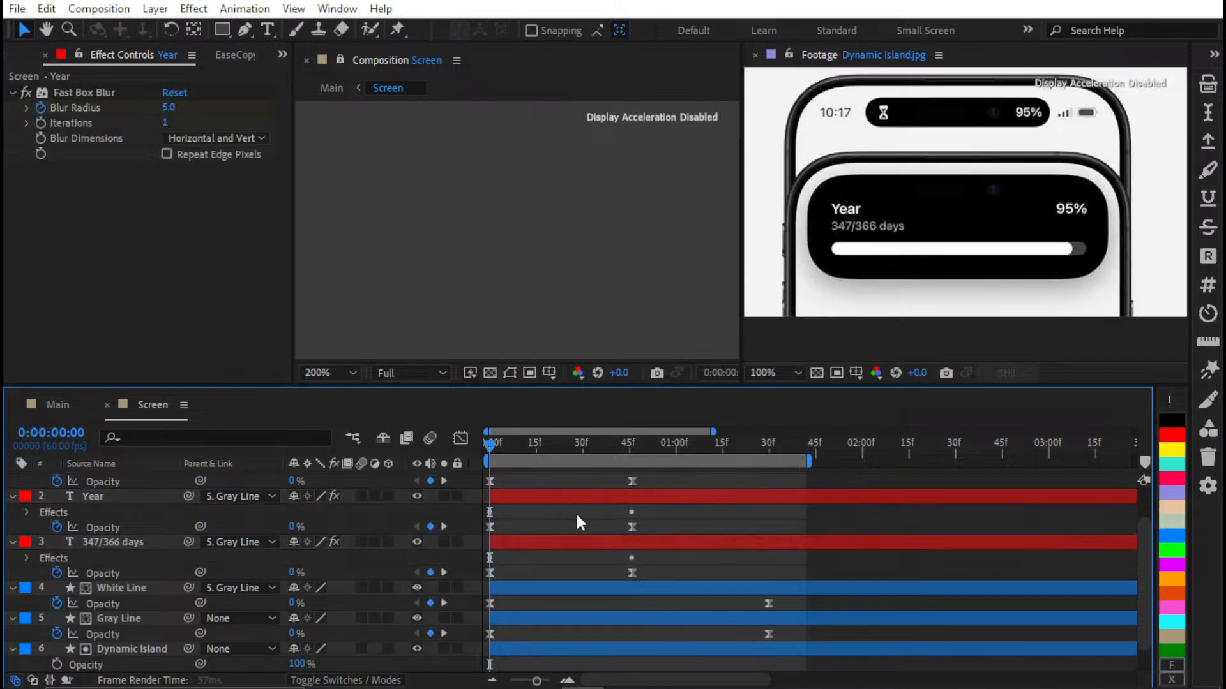
# End the work area at 0:00:01:03, then play back and scrub through the text blur animation
pyautogui.press('space')
pyautogui.hotkey('shift', '/')
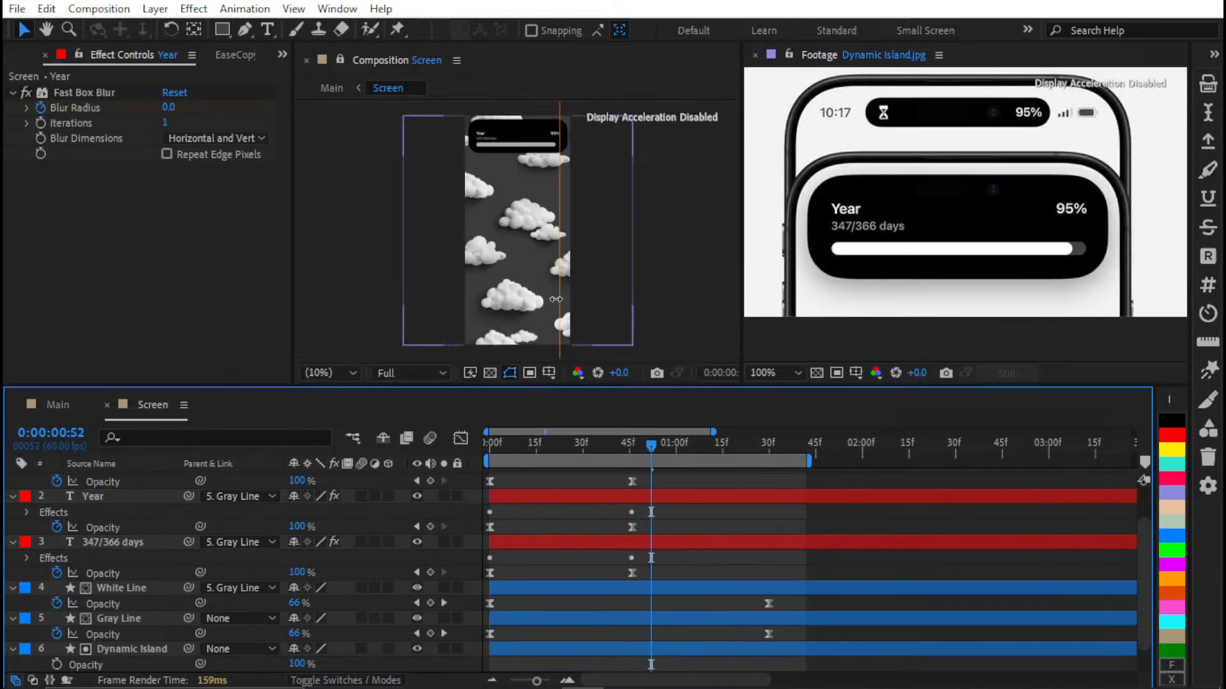
pyautogui.scroll(1, 542, 244)
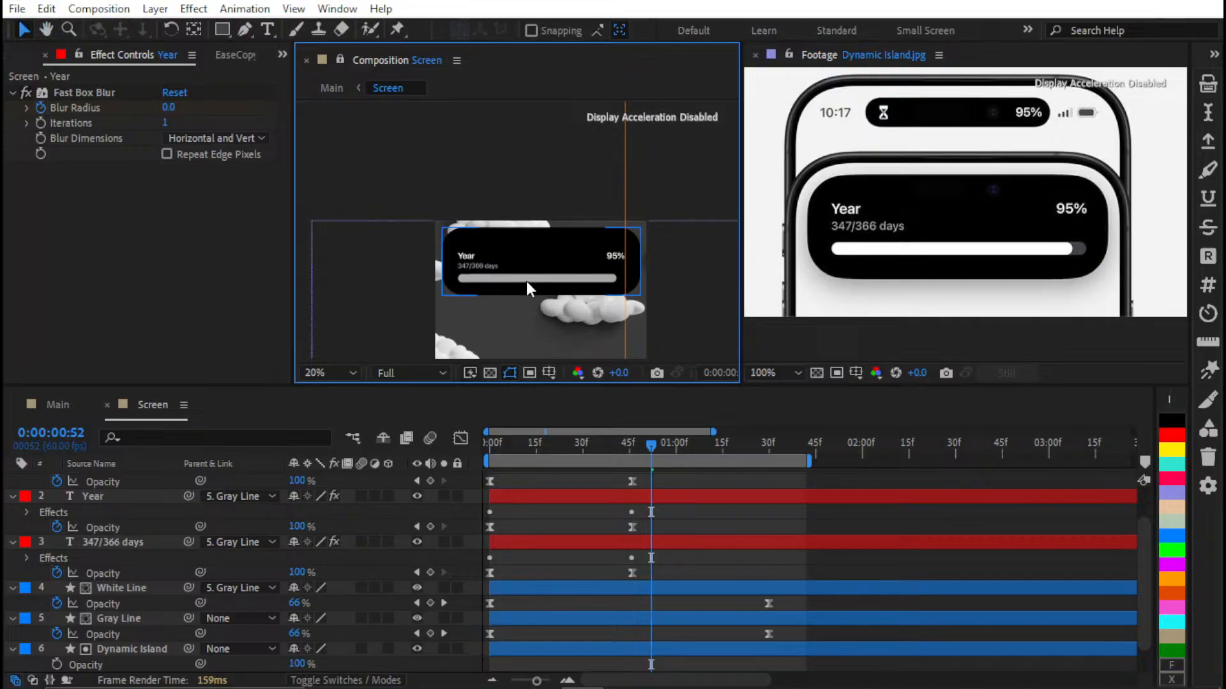
pyautogui.scroll(2, 526, 281)
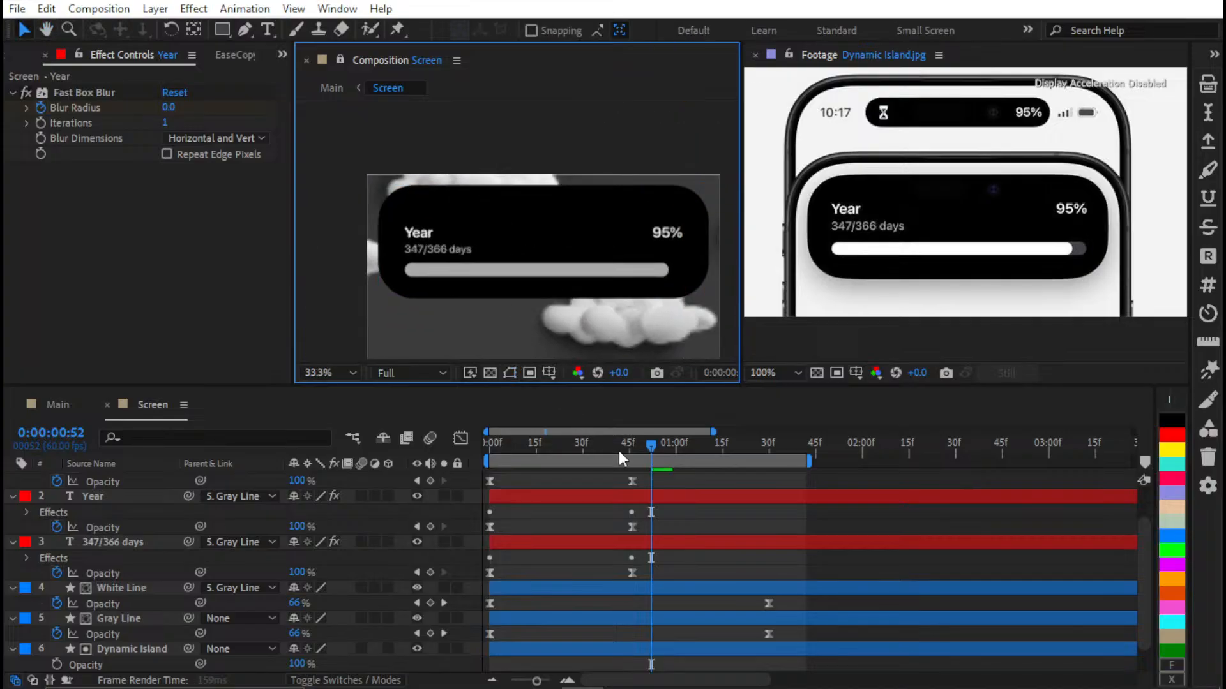
pyautogui.moveTo(681, 439); pyautogui.dragTo(686, 442)
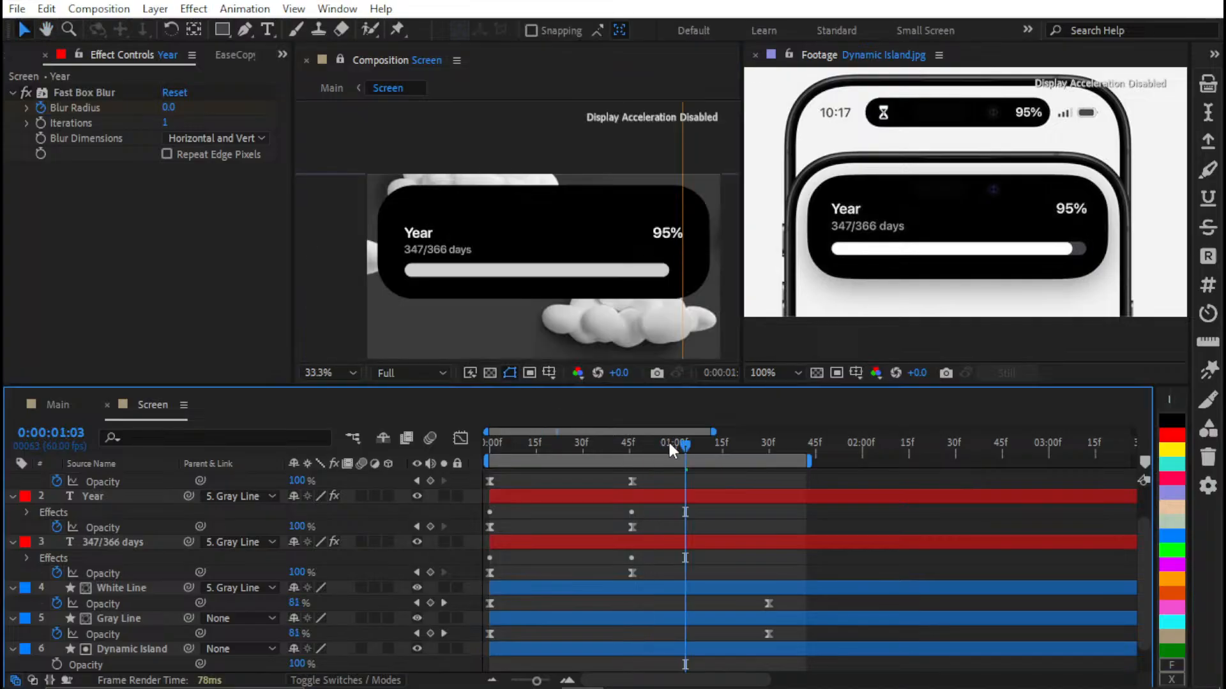
pyautogui.press('n')
pyautogui.press('space')
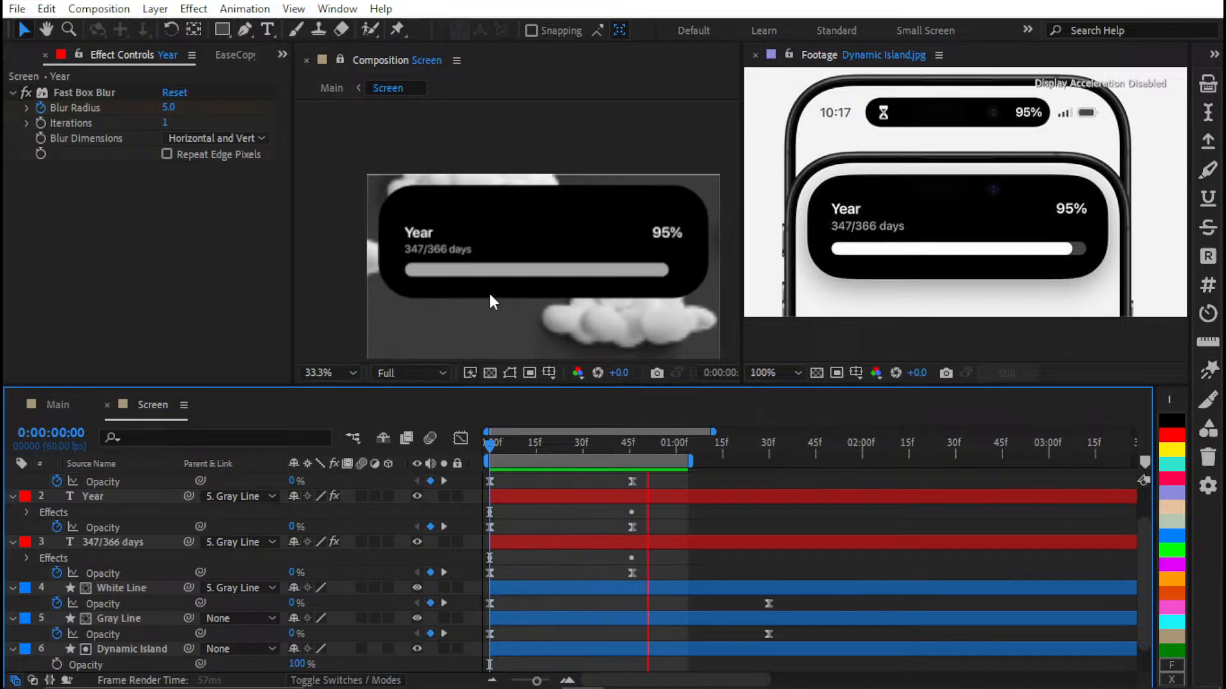
pyautogui.press('space')
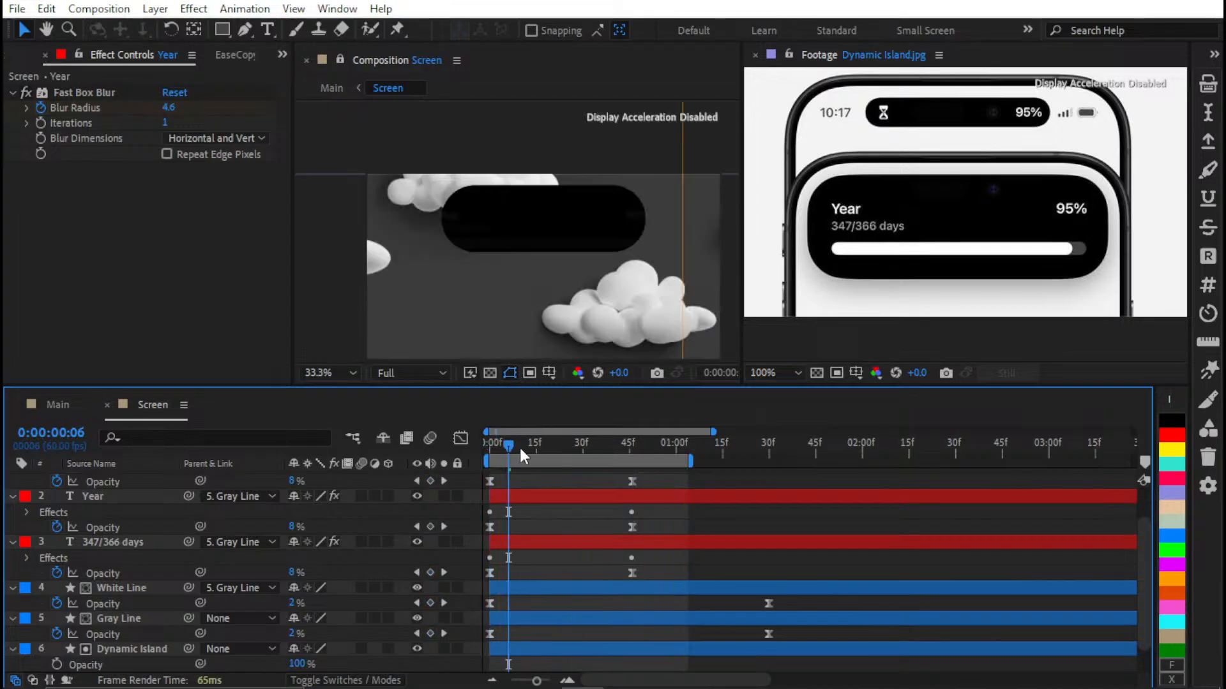
pyautogui.moveTo(519, 448)
pyautogui.mouseDown()
pyautogui.moveTo(579, 441)
pyautogui.moveTo(476, 431)
pyautogui.moveTo(535, 431)
pyautogui.mouseUp()
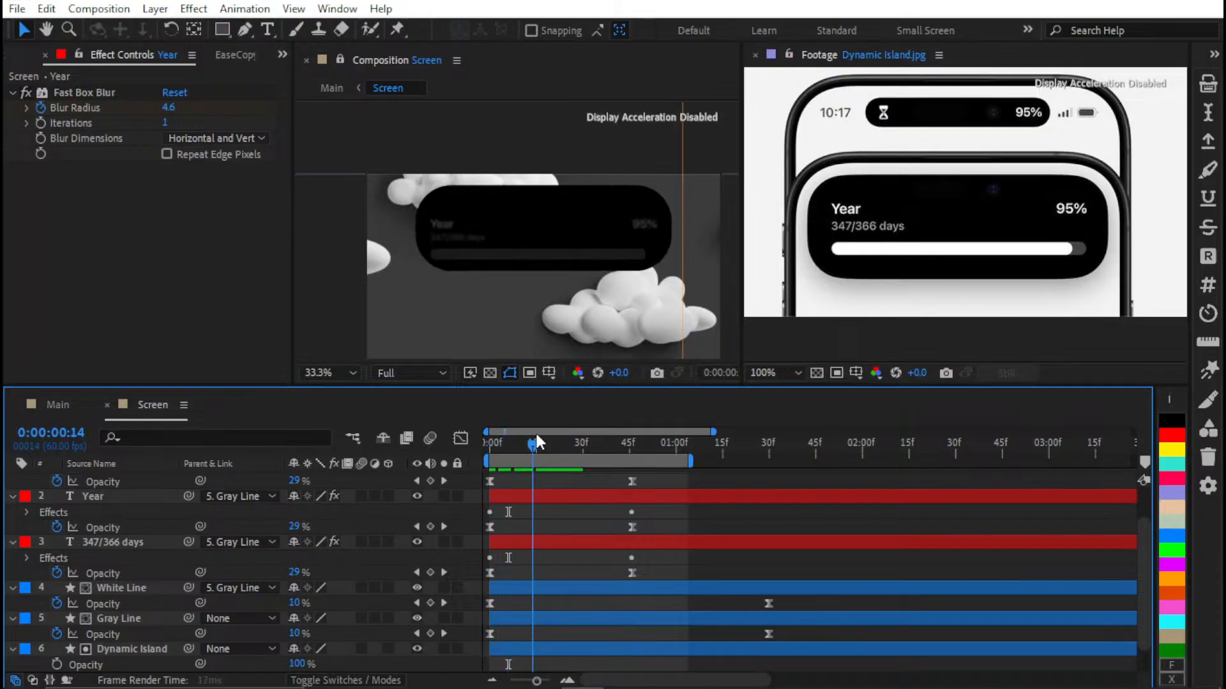
# Apply Easy Ease to all Blur Radius keyframes of the 95, Year and 347/366 days layers
pyautogui.scroll(2, 623, 522)
pyautogui.moveTo(673, 508); pyautogui.dragTo(456, 508)
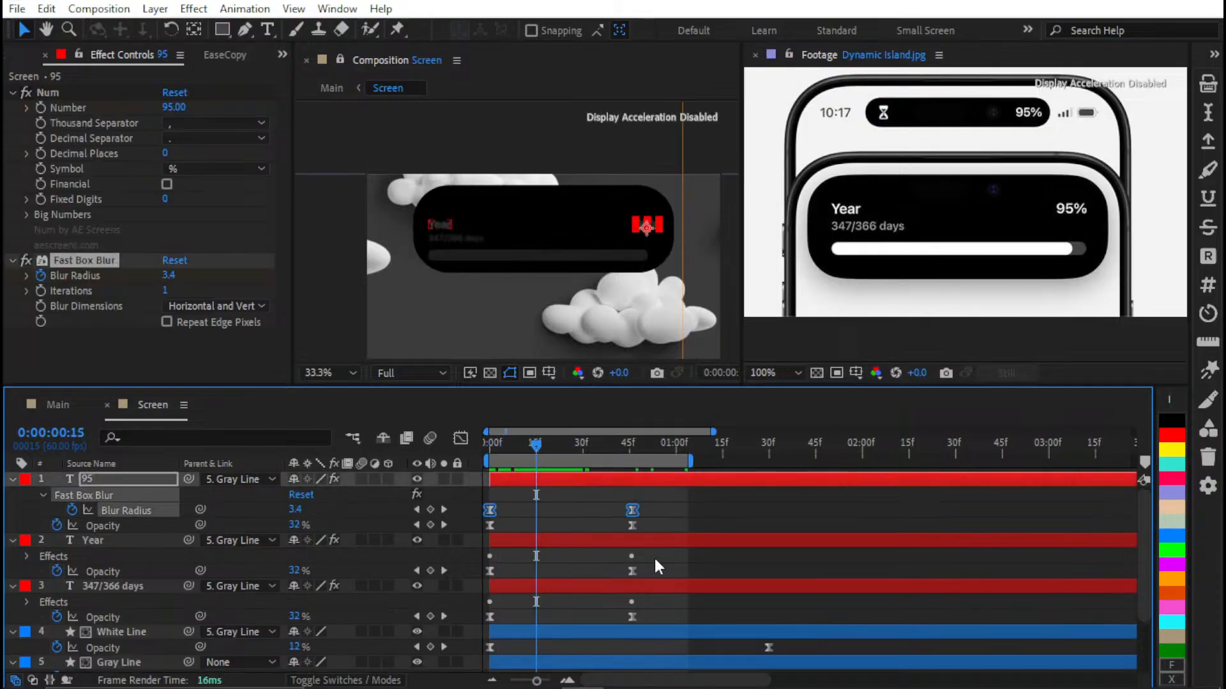
pyautogui.moveTo(629, 579); pyautogui.dragTo(440, 581)
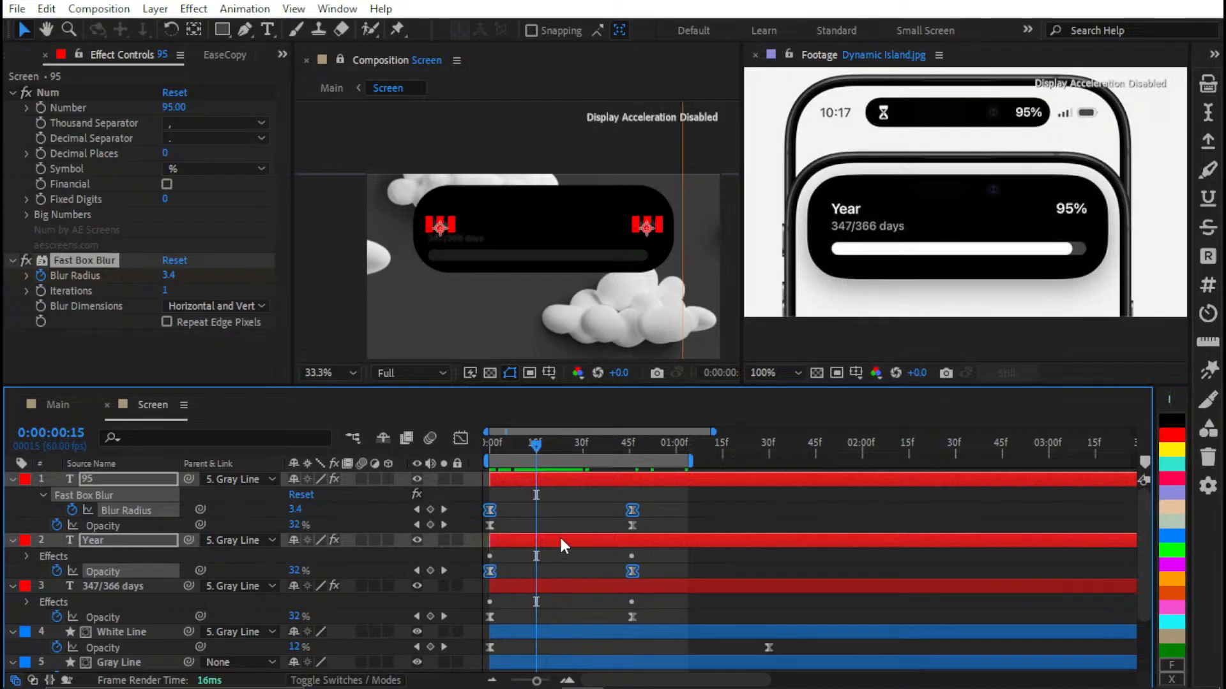
pyautogui.keyDown('shift'); pyautogui.click(548, 586); pyautogui.keyUp('shift')
pyautogui.press('u')
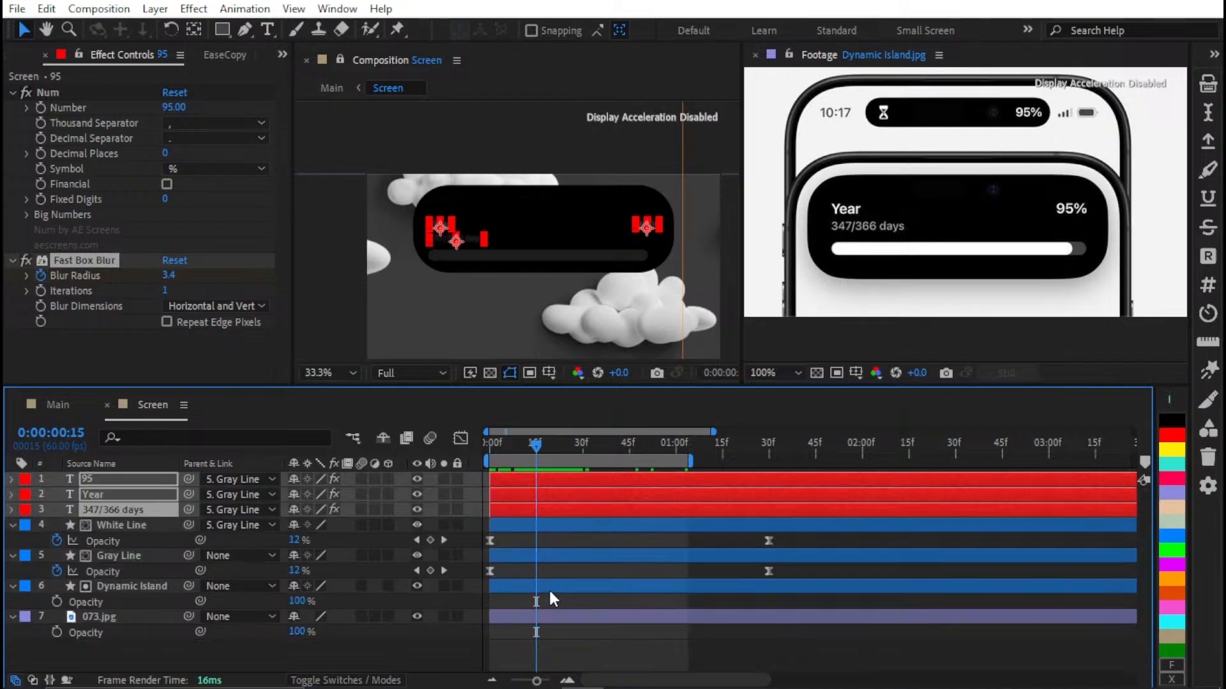
pyautogui.press('u')
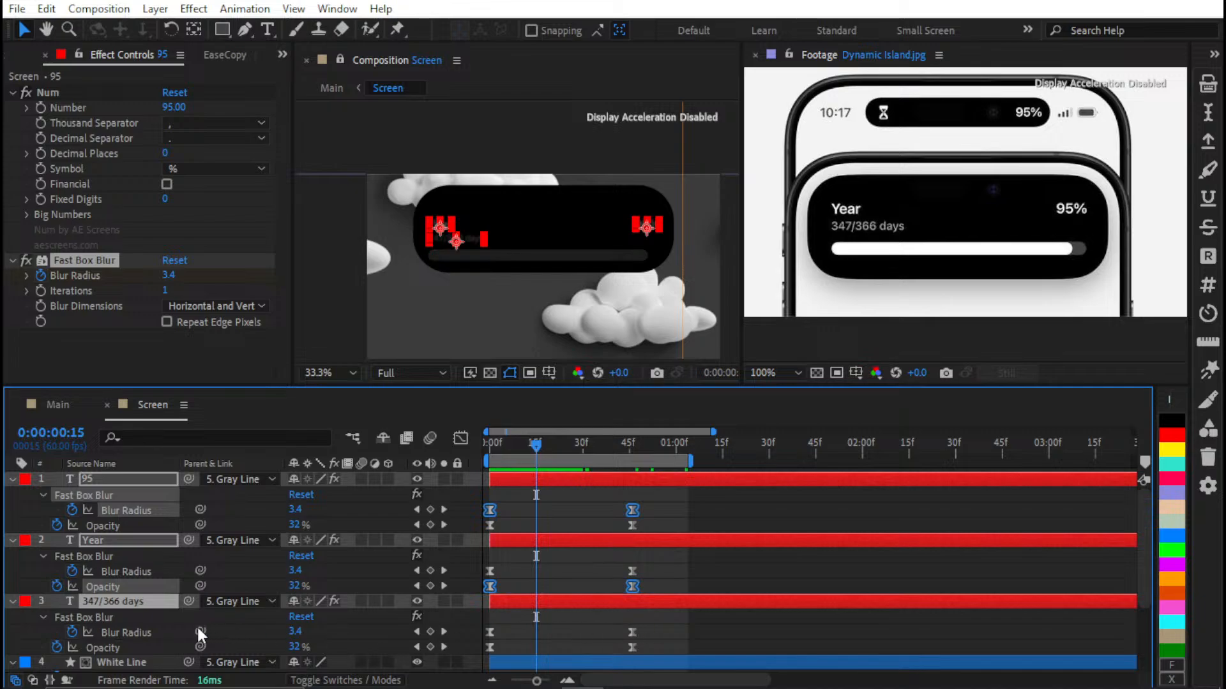
pyautogui.click(152, 570)
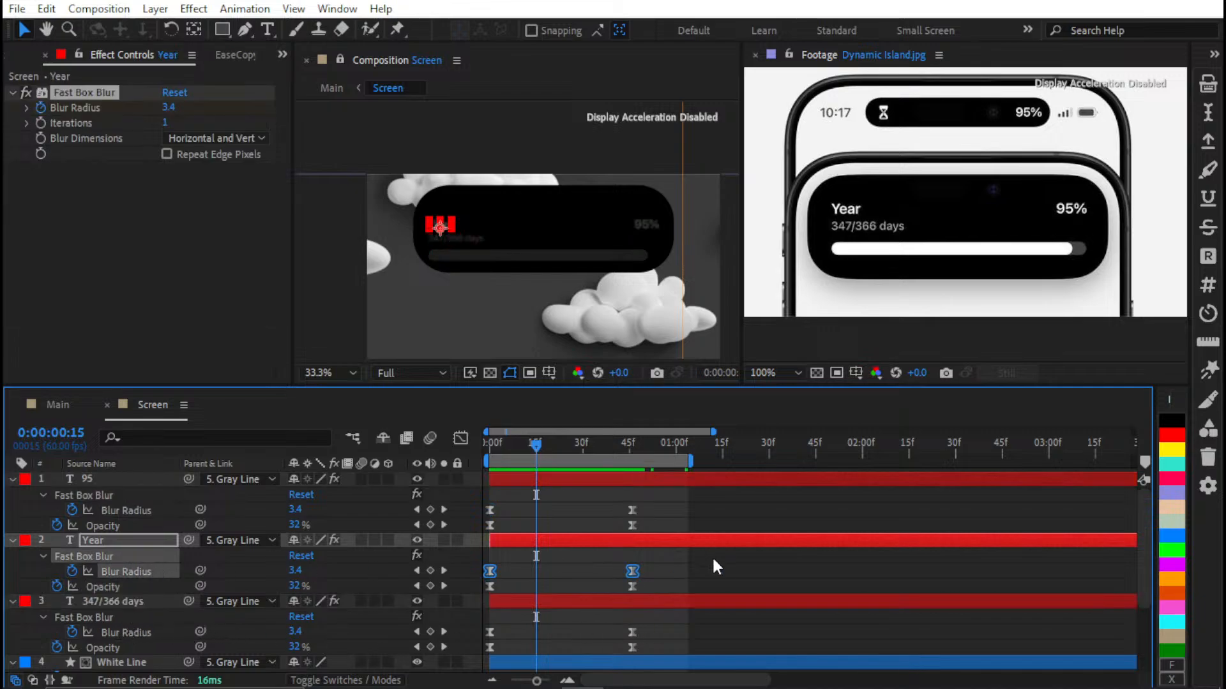
pyautogui.moveTo(674, 496); pyautogui.dragTo(472, 514)
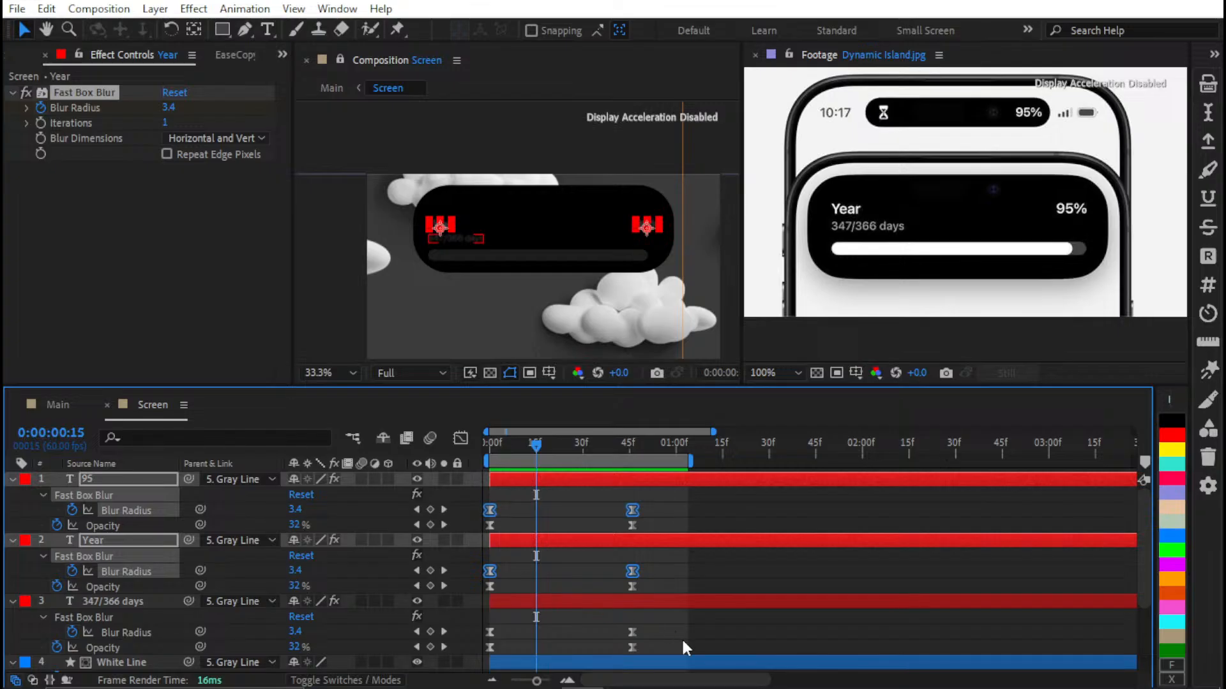
pyautogui.moveTo(659, 624); pyautogui.dragTo(469, 635)
pyautogui.press('F9')
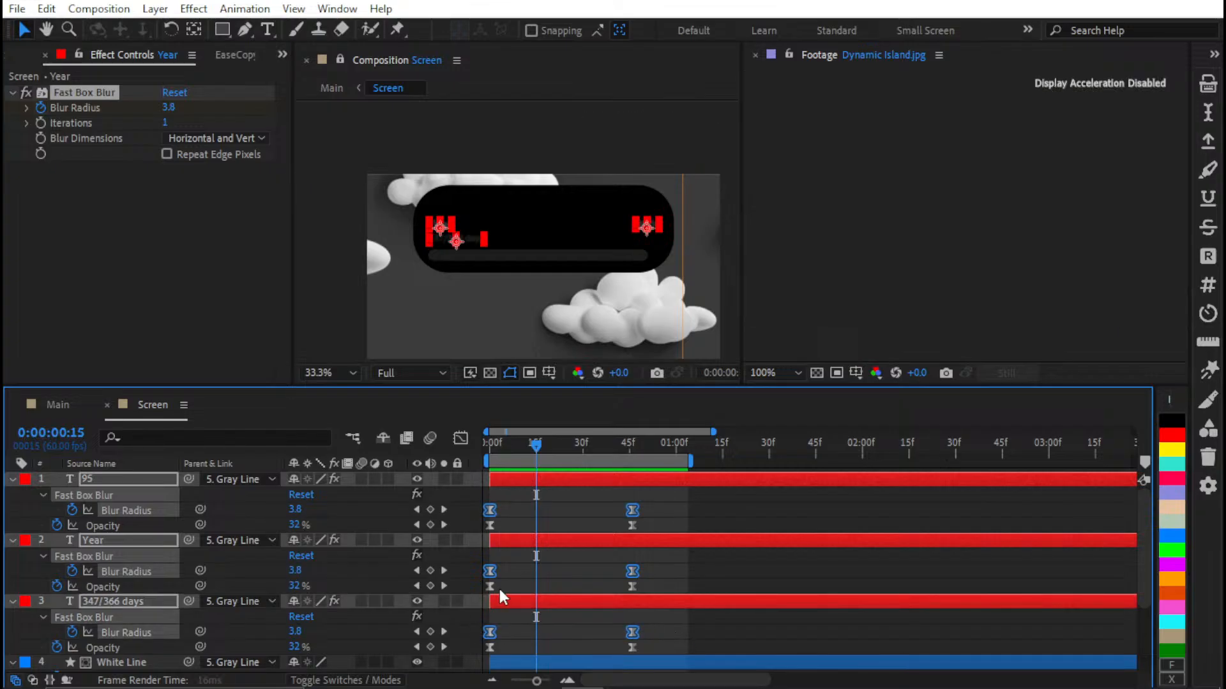
# Play back the text blur animation from the start of the composition and save the project
pyautogui.click(550, 646)
pyautogui.moveTo(536, 445); pyautogui.dragTo(370, 458)
pyautogui.press('space')
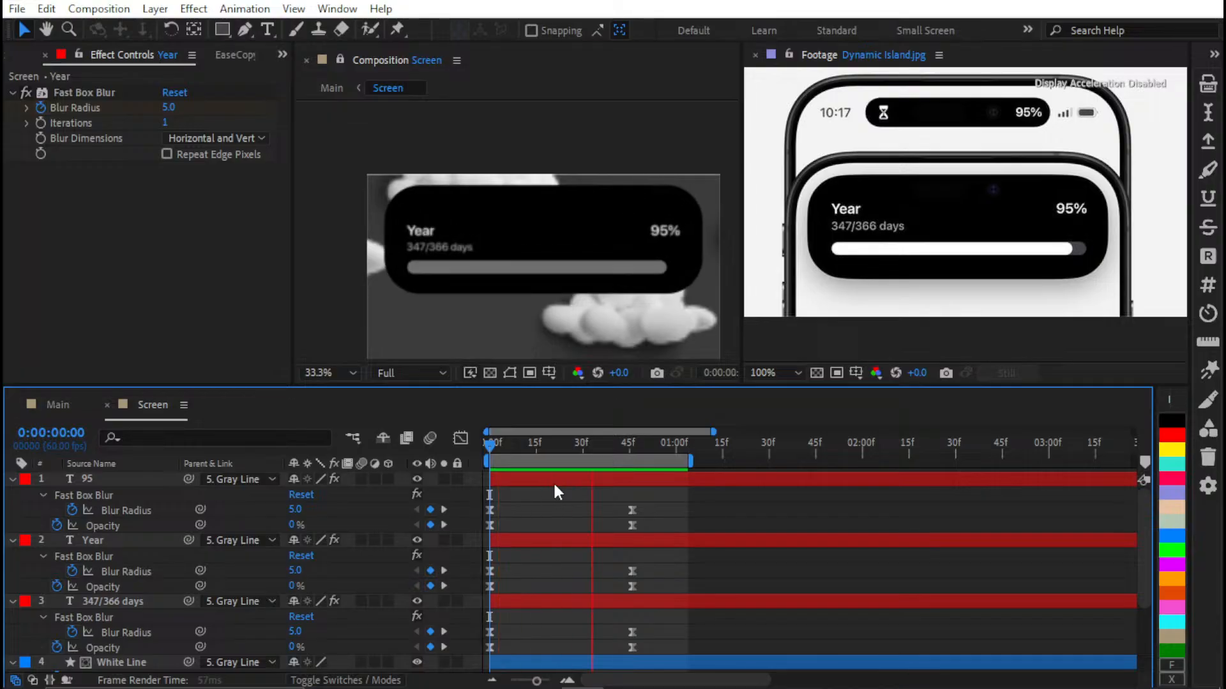
pyautogui.press('space')
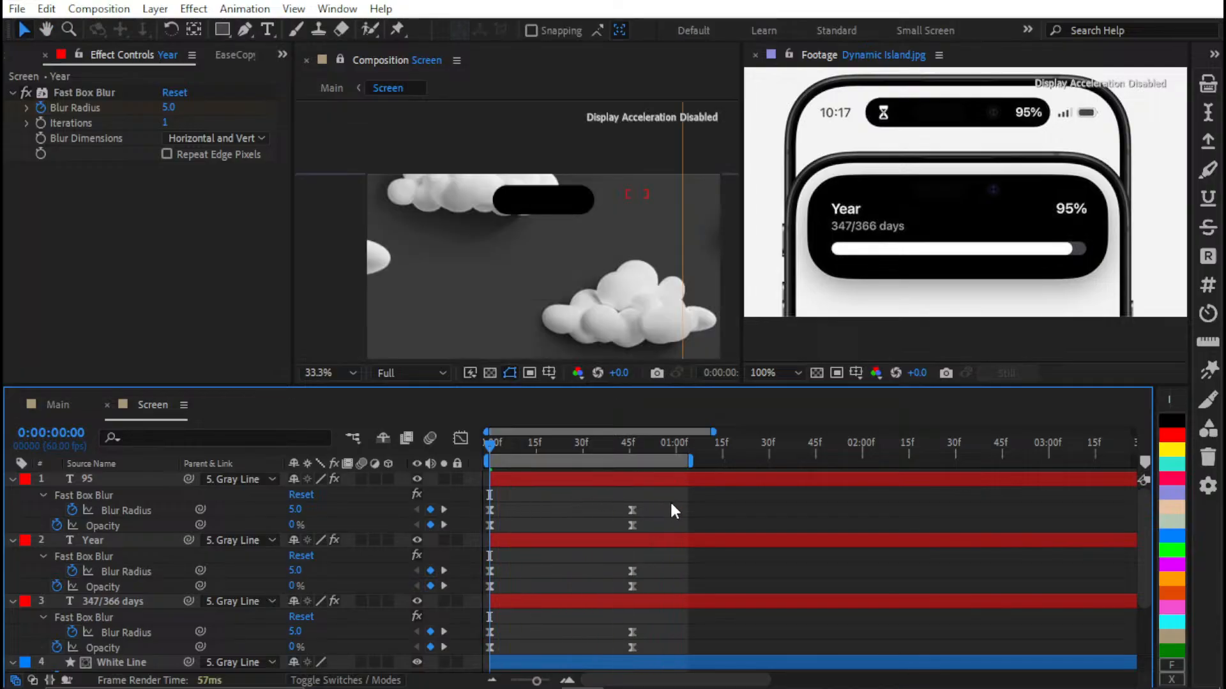
pyautogui.moveTo(669, 501); pyautogui.dragTo(484, 517)
pyautogui.hotkey('ctrl', 's')
pyautogui.click(692, 616)
# Copy the 347/366 days layer's animated Fast Box Blur to the White Line and Gray Line layers at 0:00:00:00 and preview it
pyautogui.scroll(-3, 689, 614)
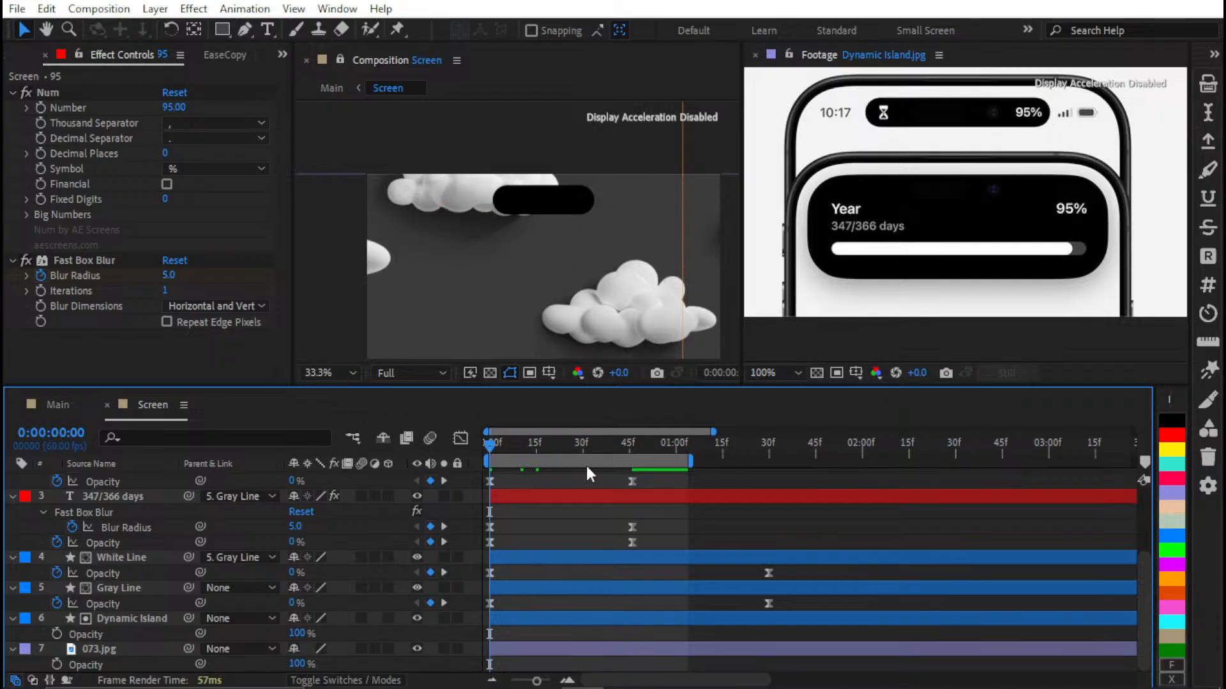
pyautogui.click(516, 561)
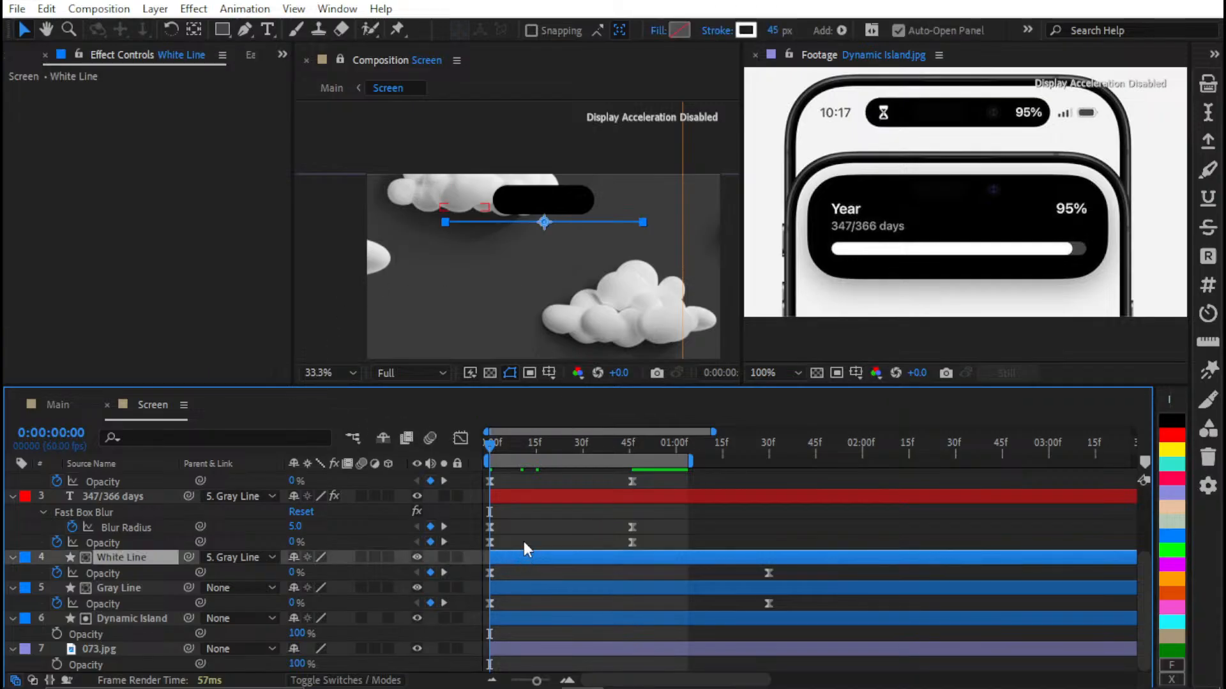
pyautogui.click(603, 498)
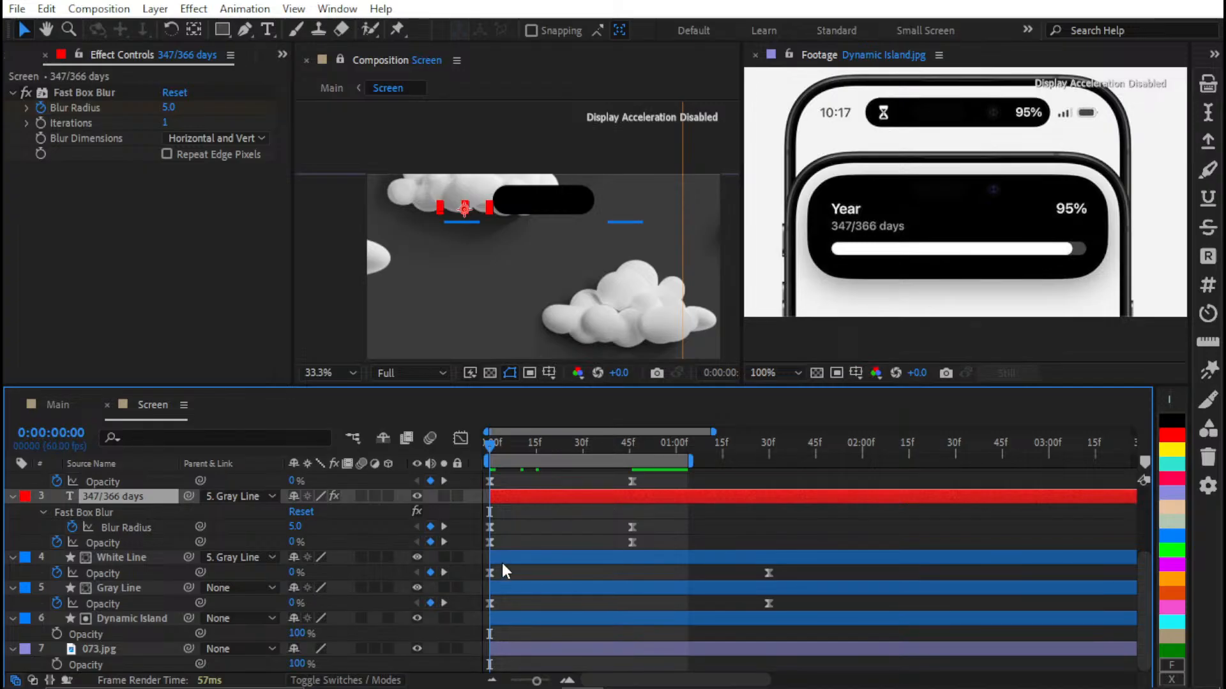
pyautogui.click(79, 89)
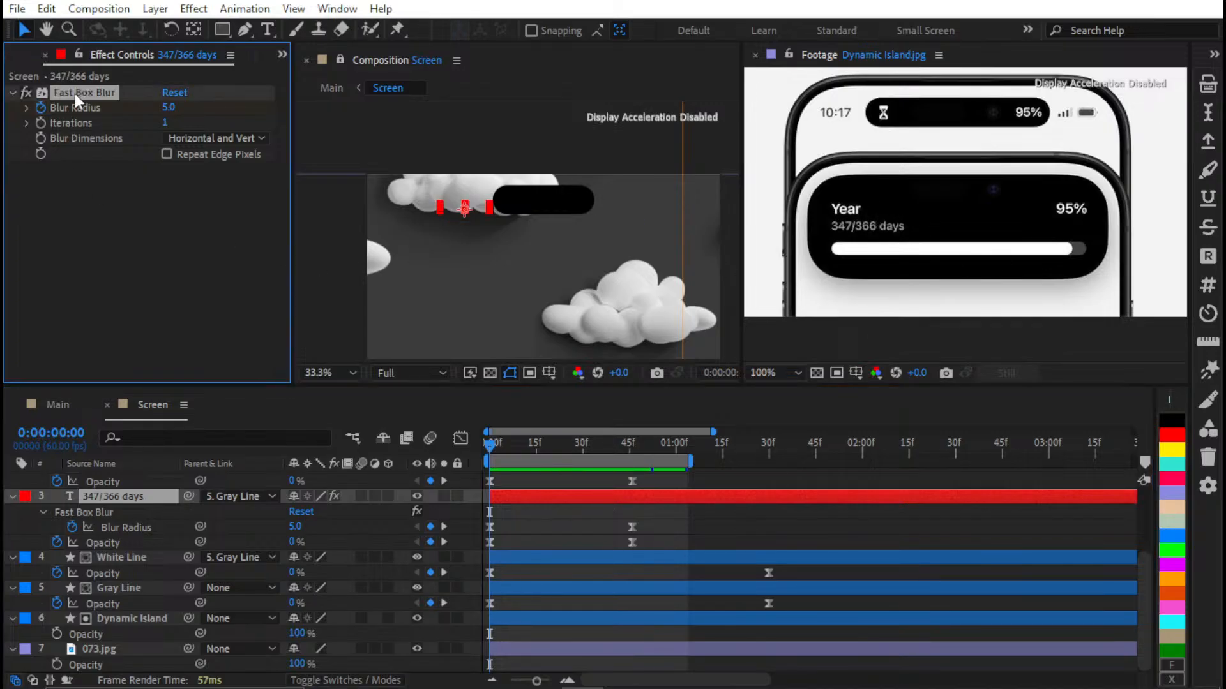
pyautogui.click(517, 589)
pyautogui.keyDown('ctrl'); pyautogui.click(525, 556); pyautogui.keyUp('ctrl')
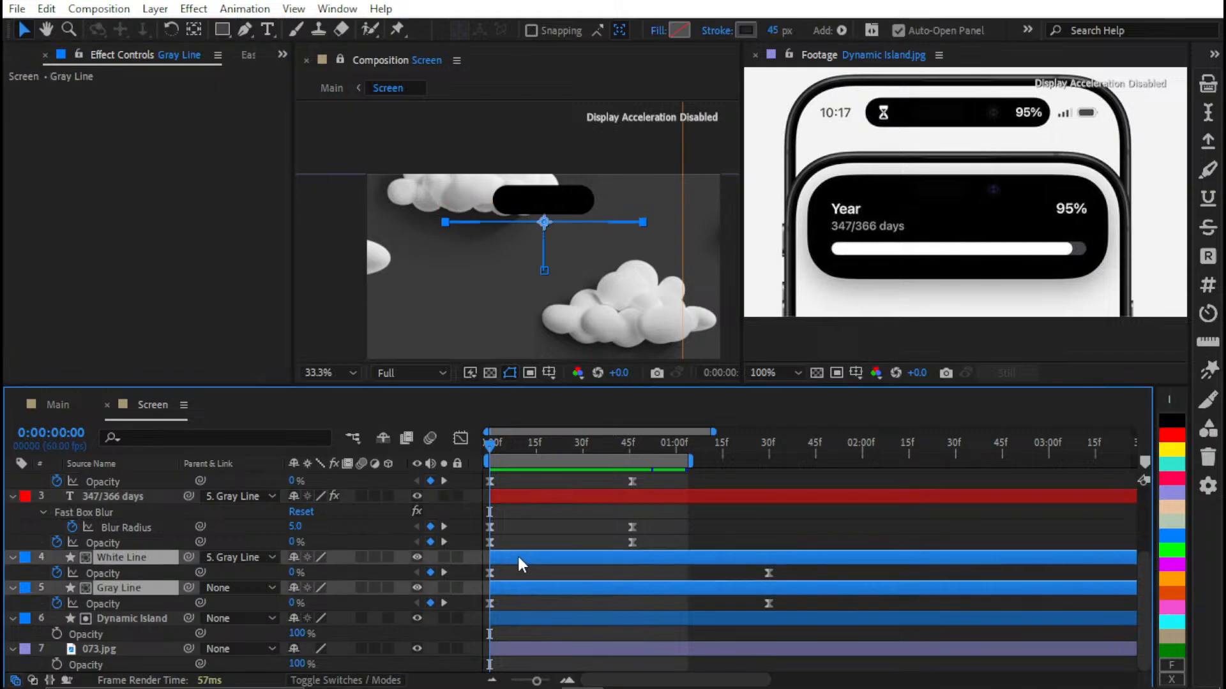
pyautogui.hotkey('ctrl', 'v')
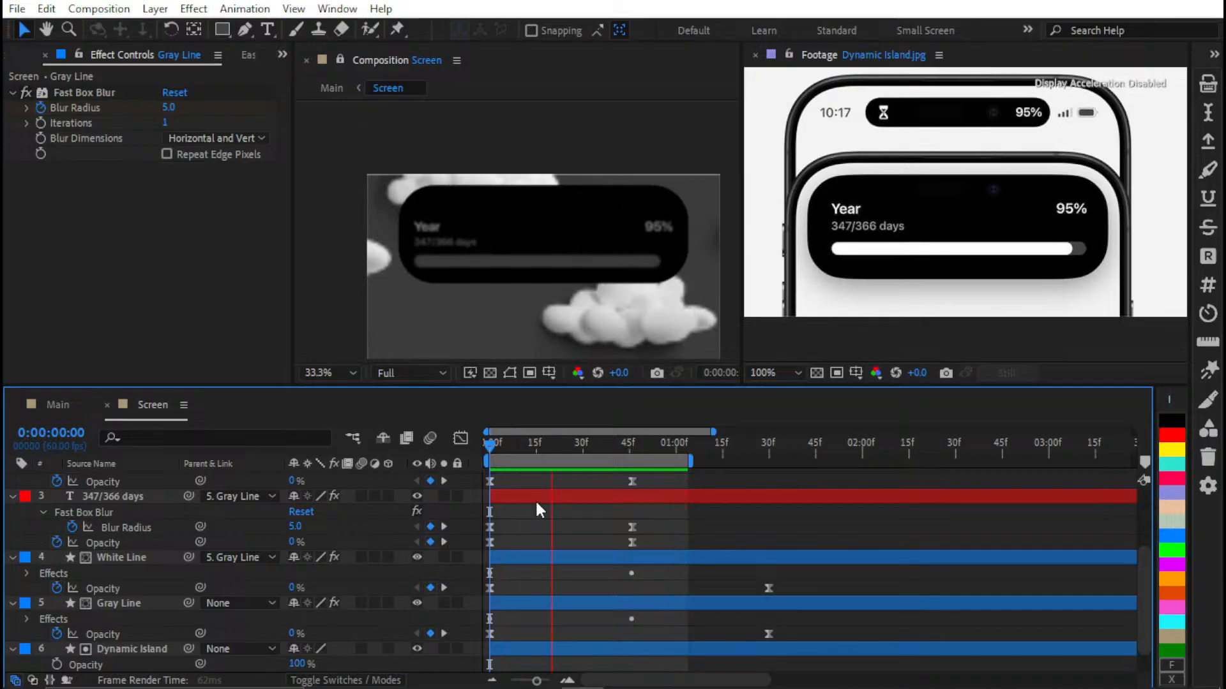
pyautogui.press('space')
pyautogui.press('u')
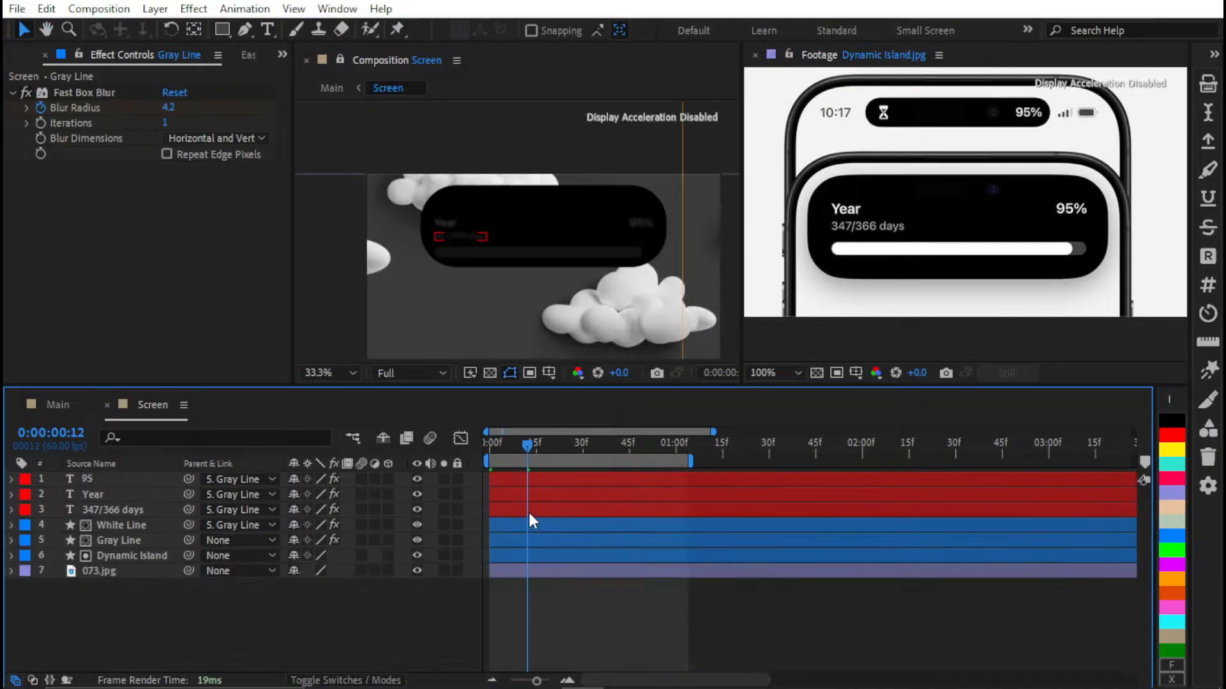
# Switch to the Main composition and play back the Dynamic Island animation on the phone from the start
pyautogui.hotkey('shift', '/')
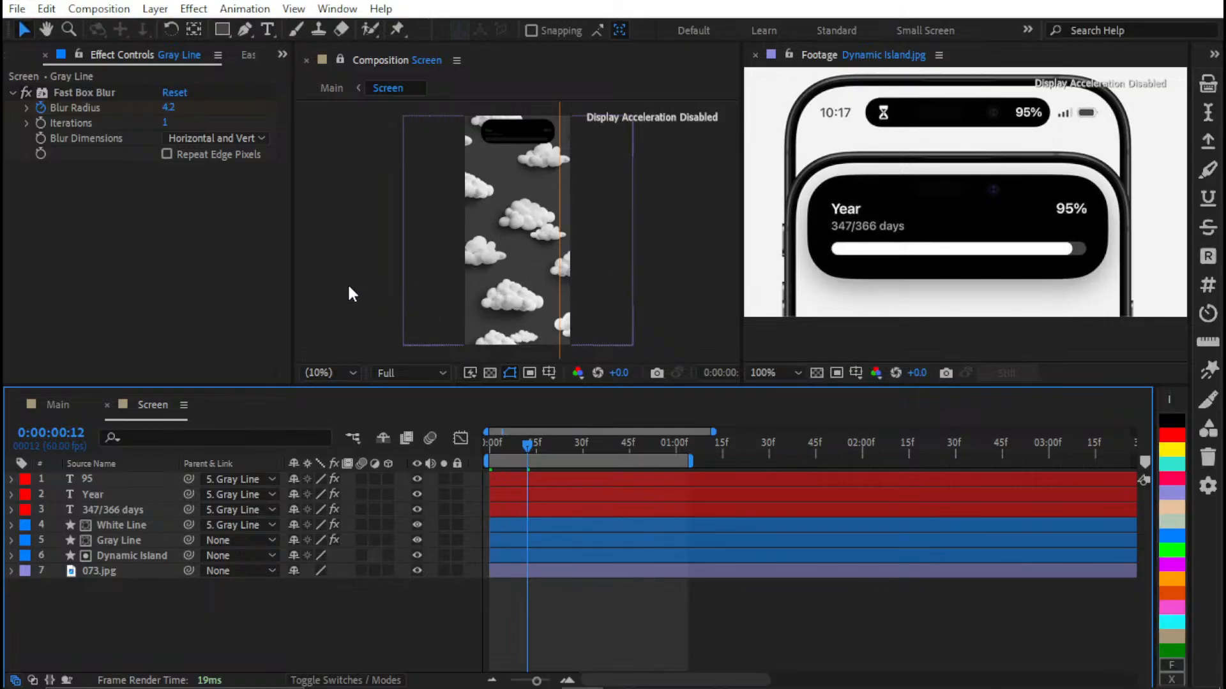
pyautogui.click(58, 405)
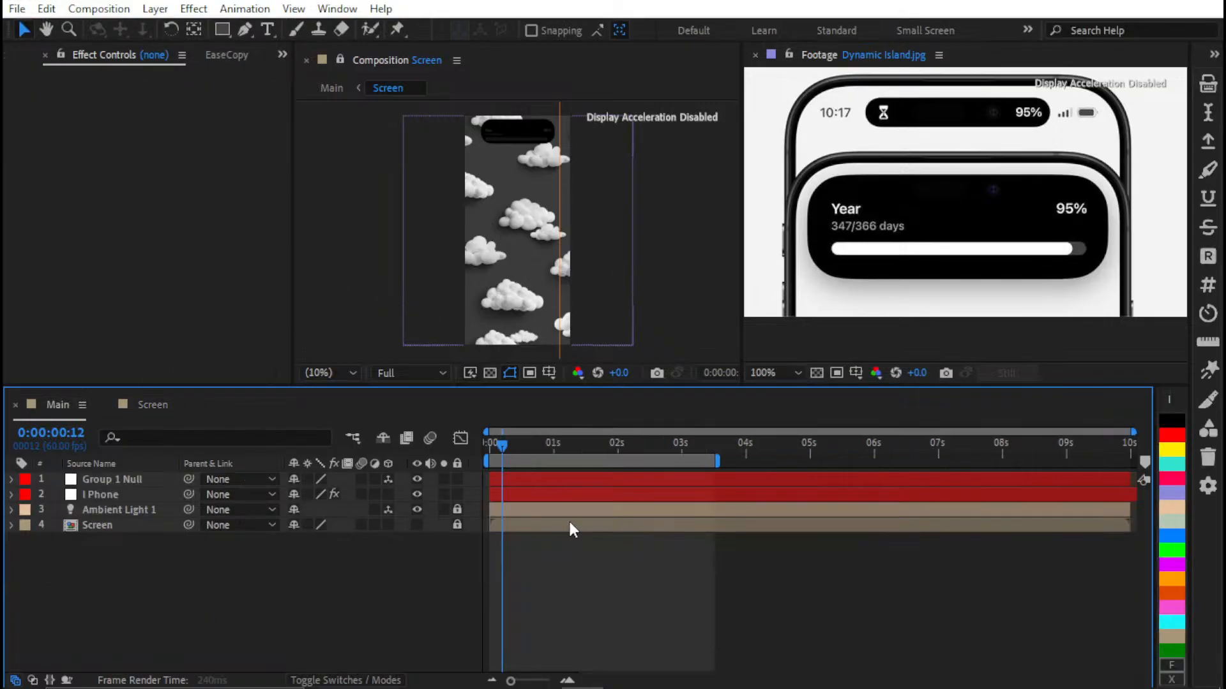
pyautogui.press('Home')
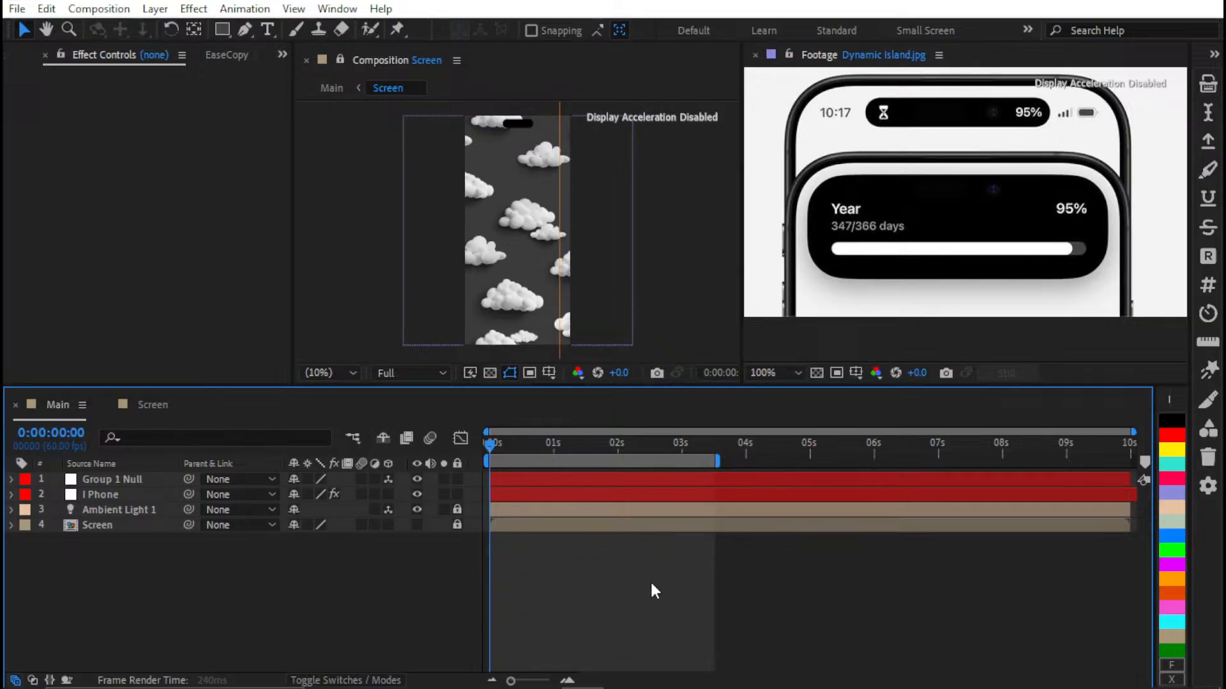
pyautogui.click(335, 87)
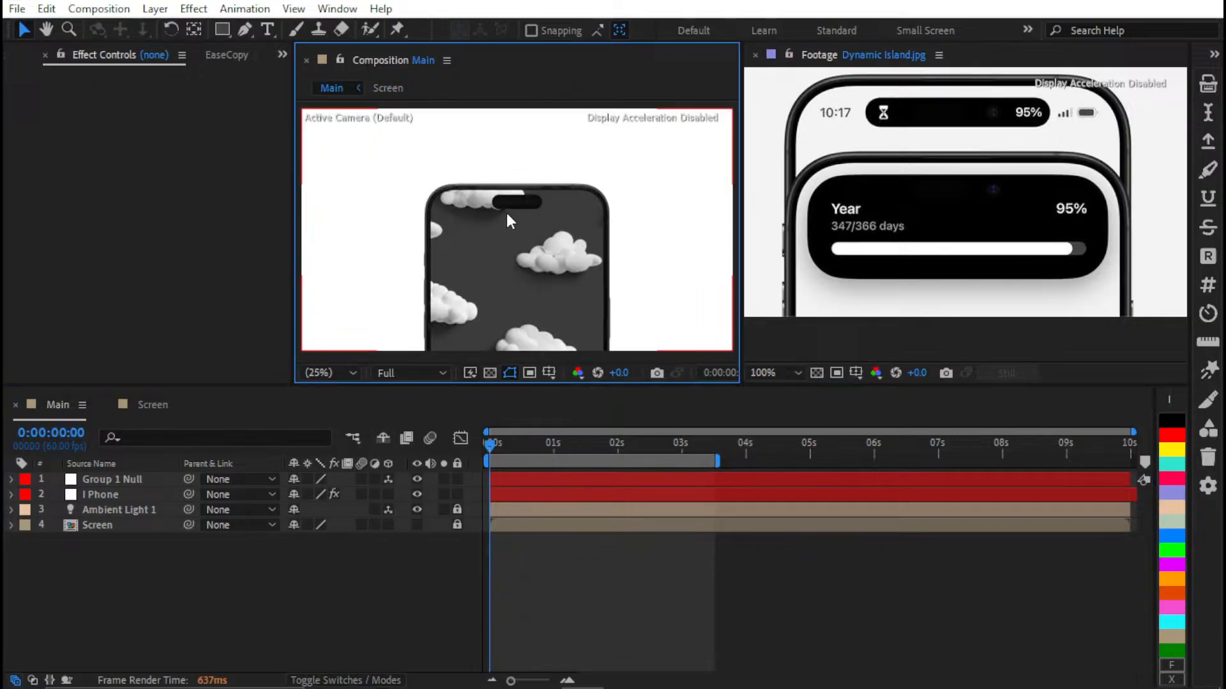
pyautogui.click(547, 594)
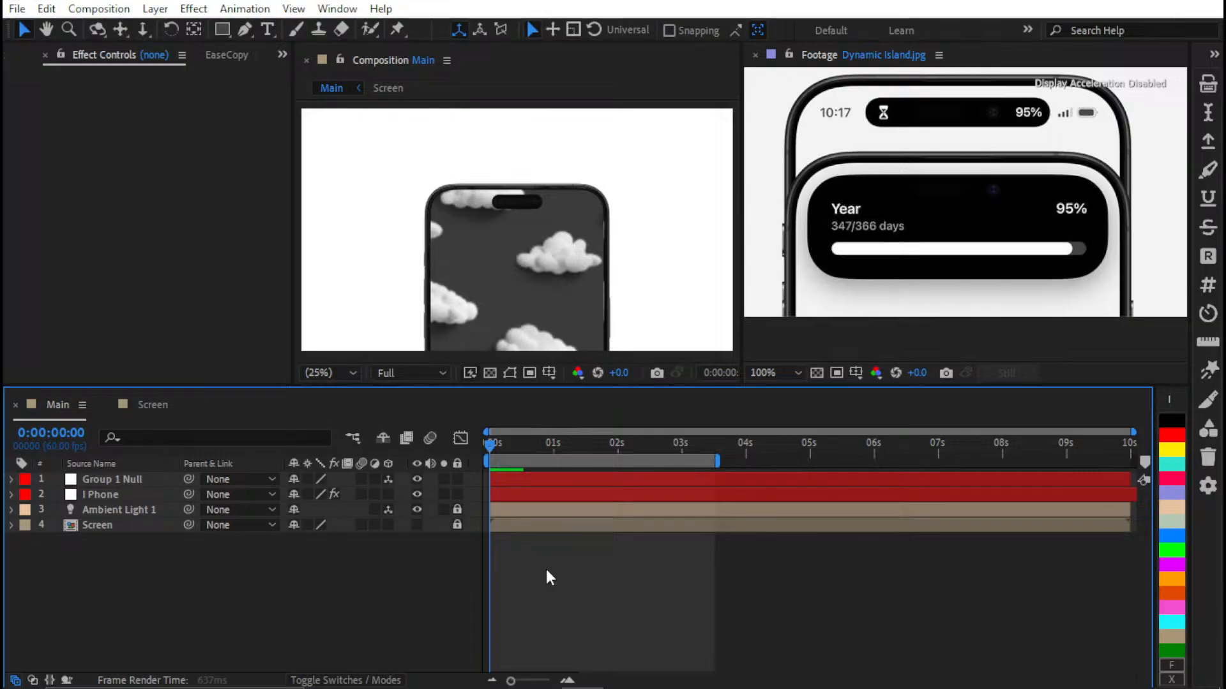
pyautogui.press('space')
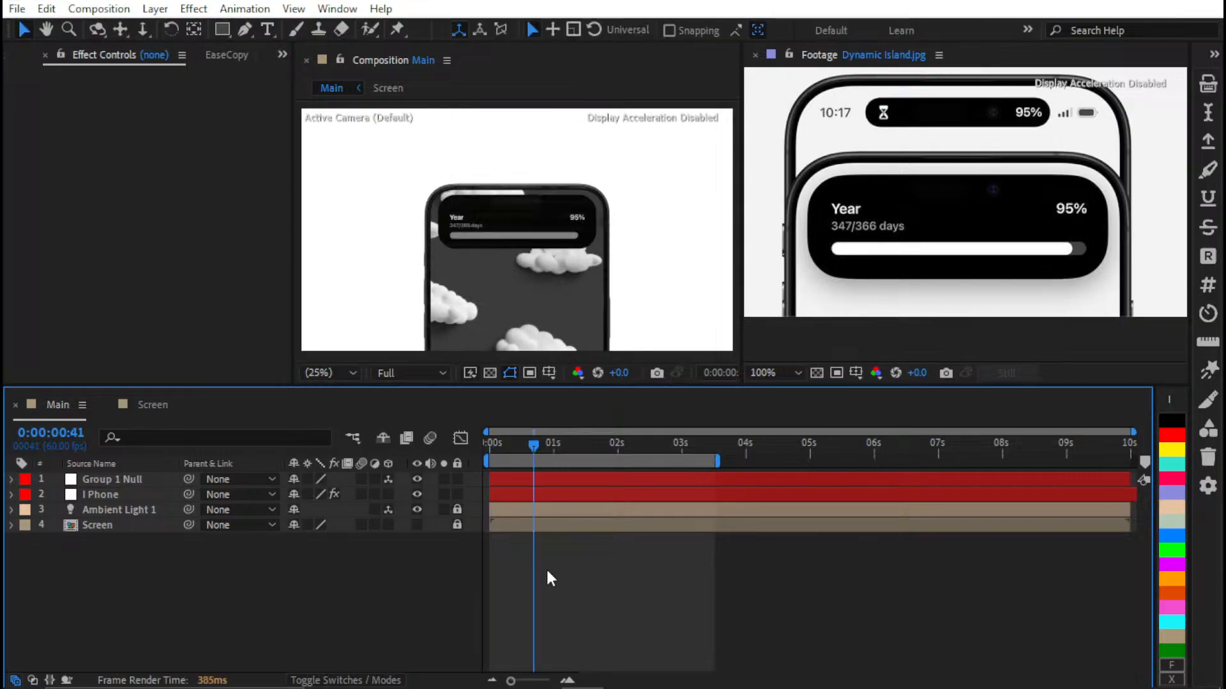
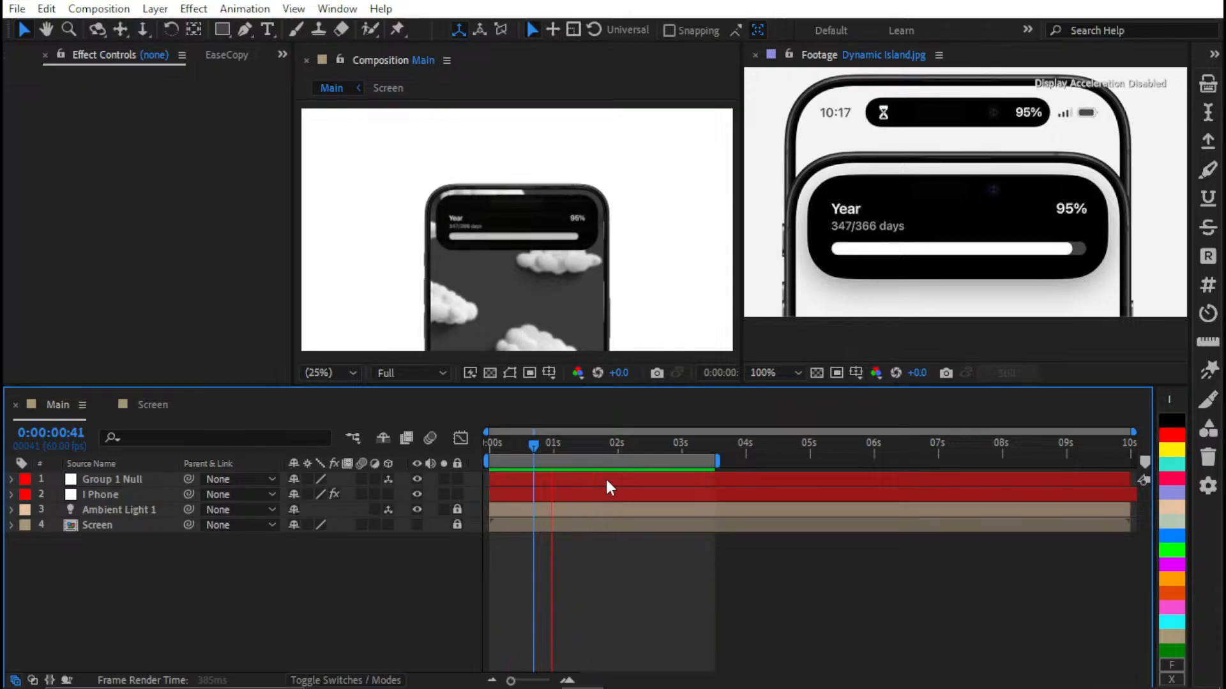
pyautogui.press('space')
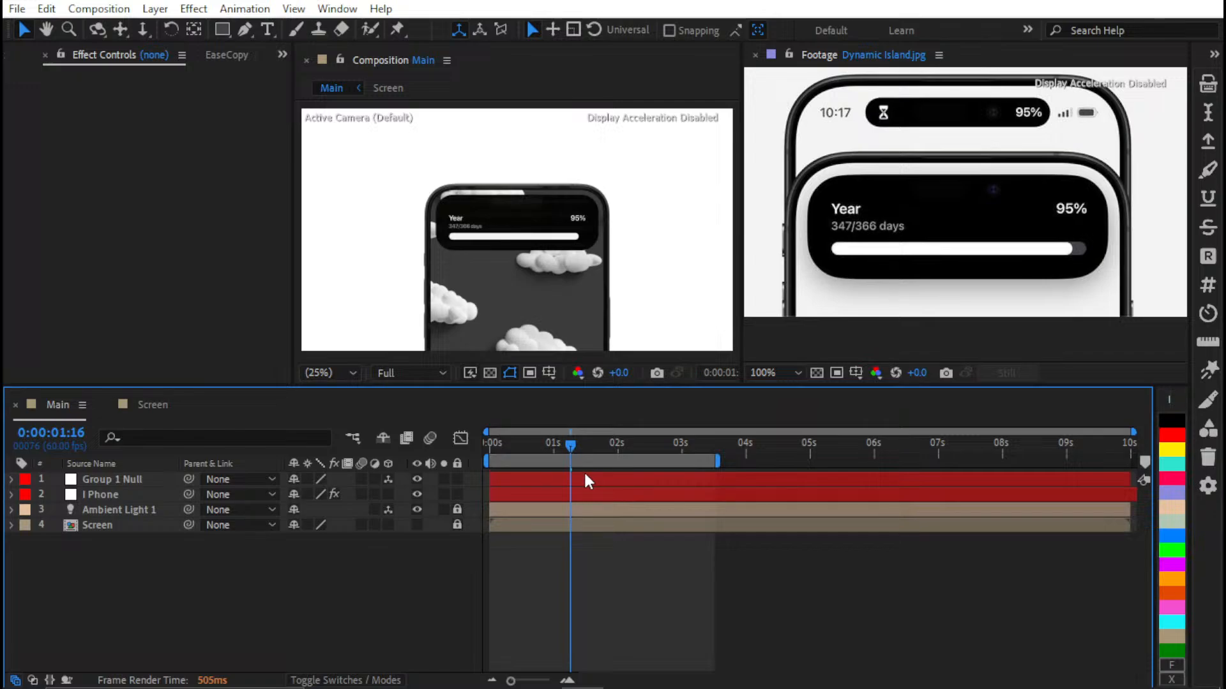
# Return to the Screen composition, reveal the animated properties of all layers and go through their keyframes
pyautogui.click(157, 404)
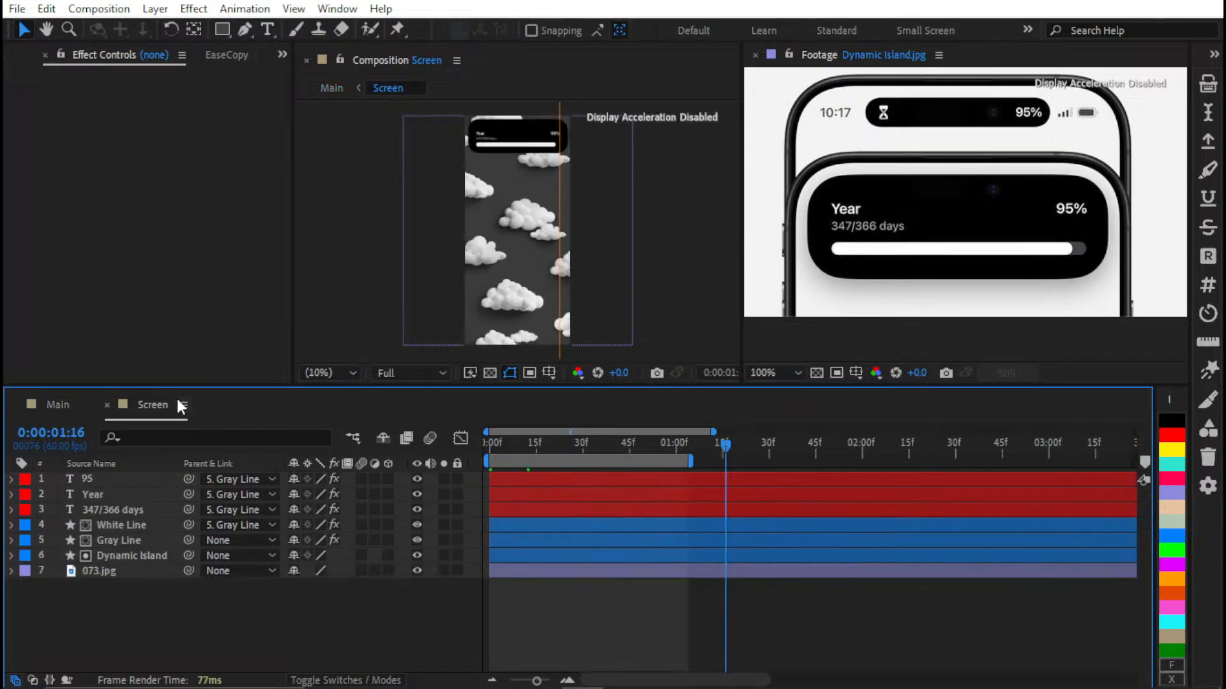
pyautogui.press('u')
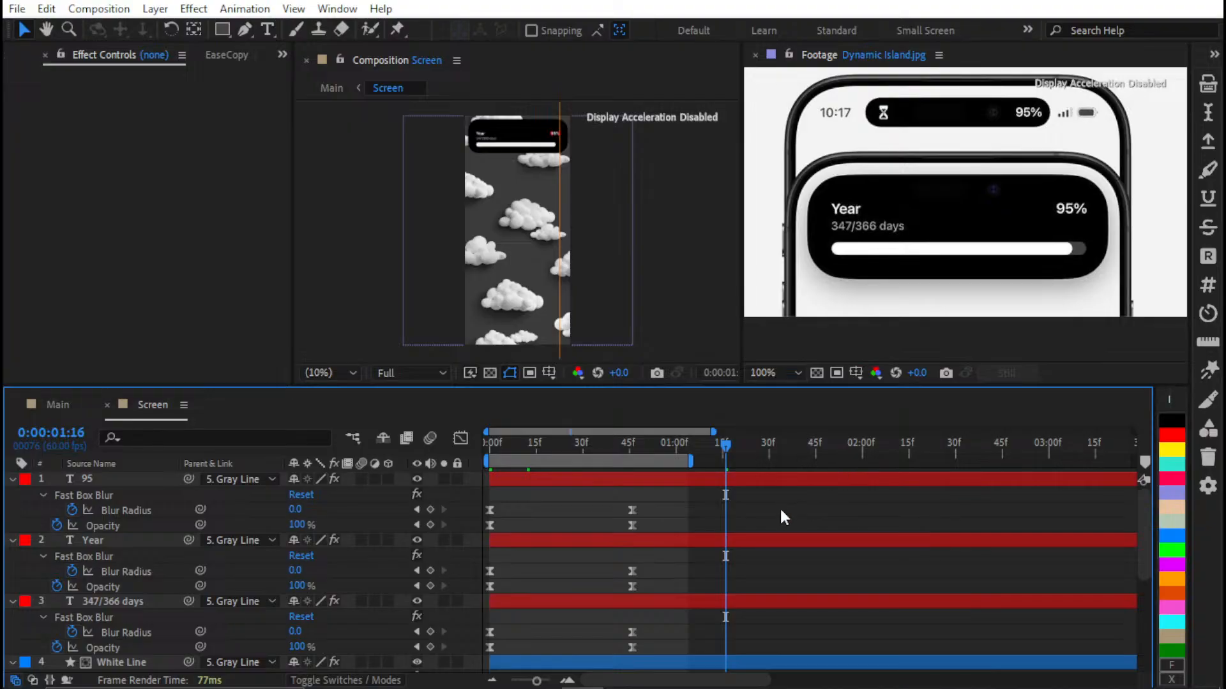
pyautogui.scroll(-5, 785, 502)
pyautogui.scroll(5, 798, 497)
pyautogui.scroll(-5, 804, 490)
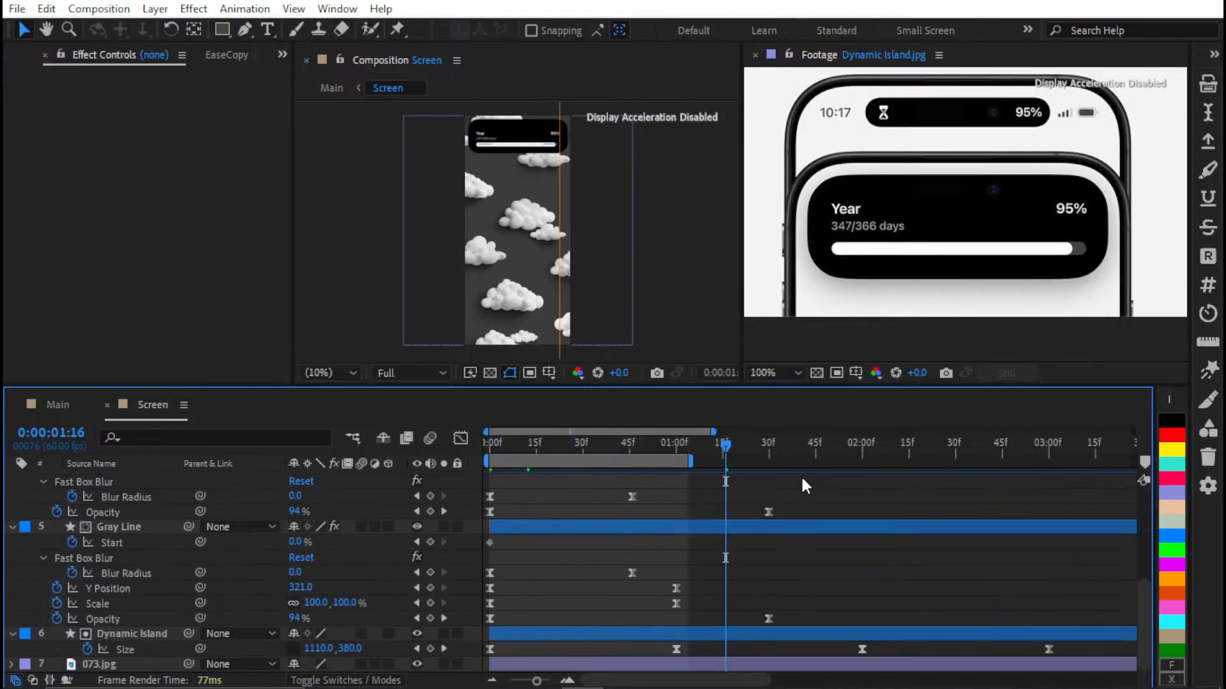
pyautogui.press('k')
pyautogui.scroll(5, 811, 507)
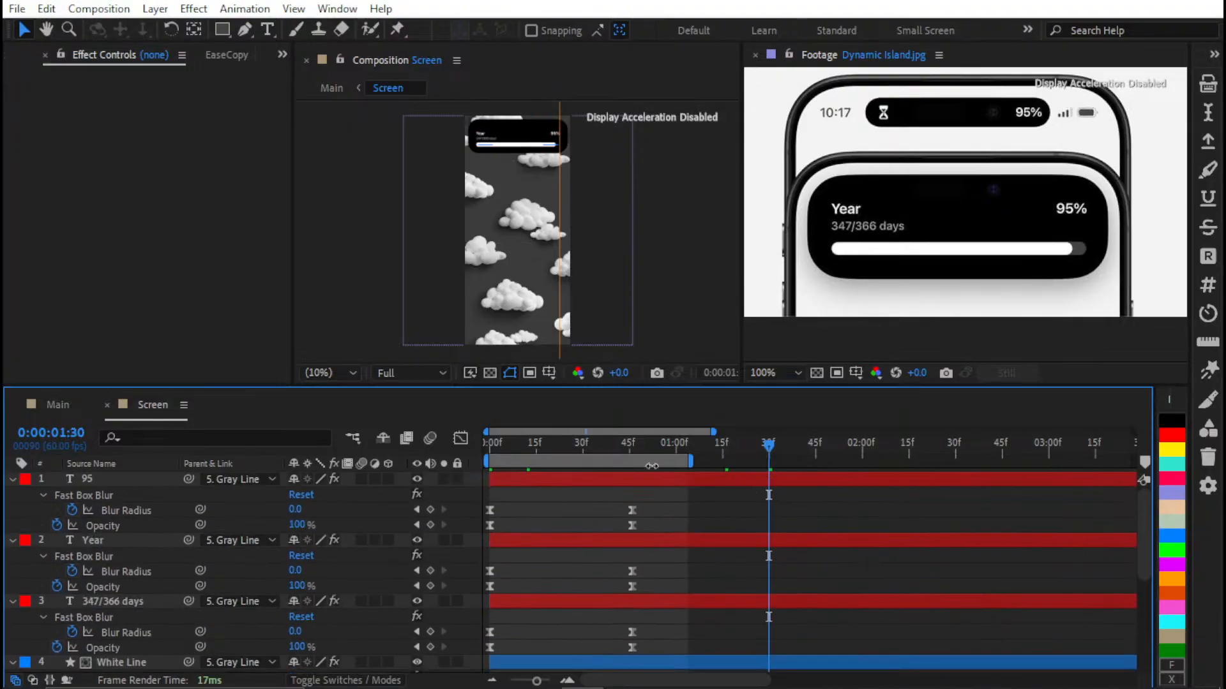
# Maximize the timeline with all keyframes shown and move the playhead to the Dynamic Island's Size keyframe at 0:00:02:00
pyautogui.scroll(-3, 798, 537)
pyautogui.doubleClick(205, 405)
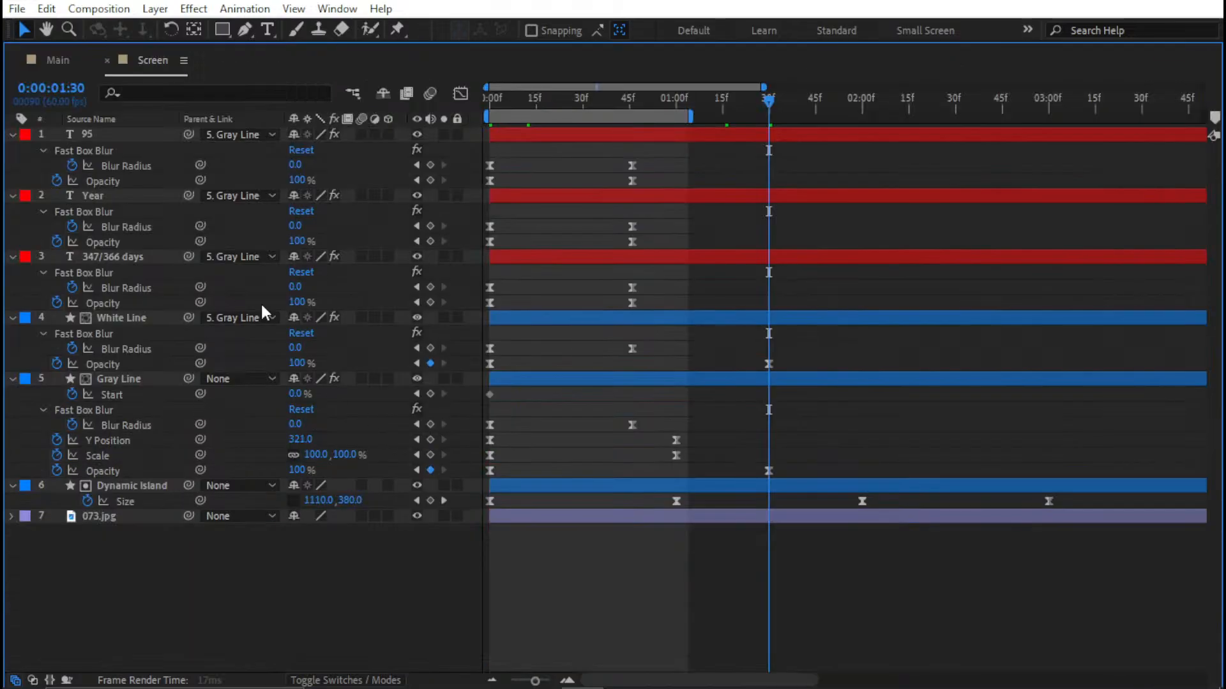
pyautogui.press('u')
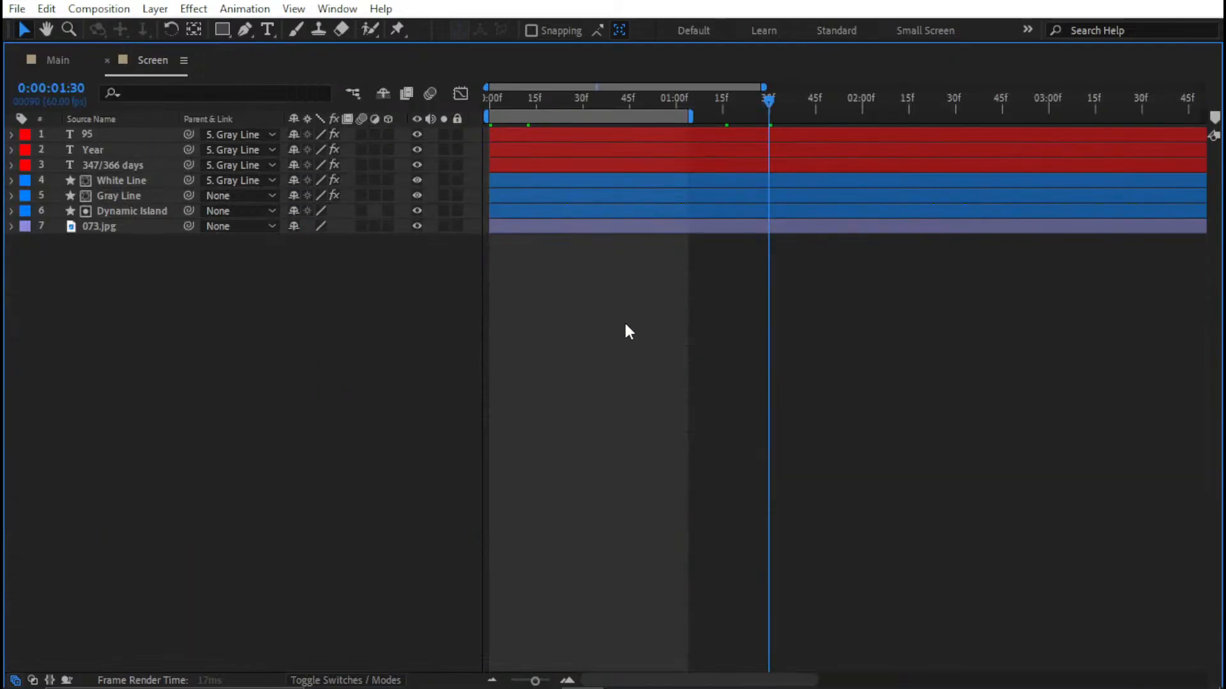
pyautogui.press('u')
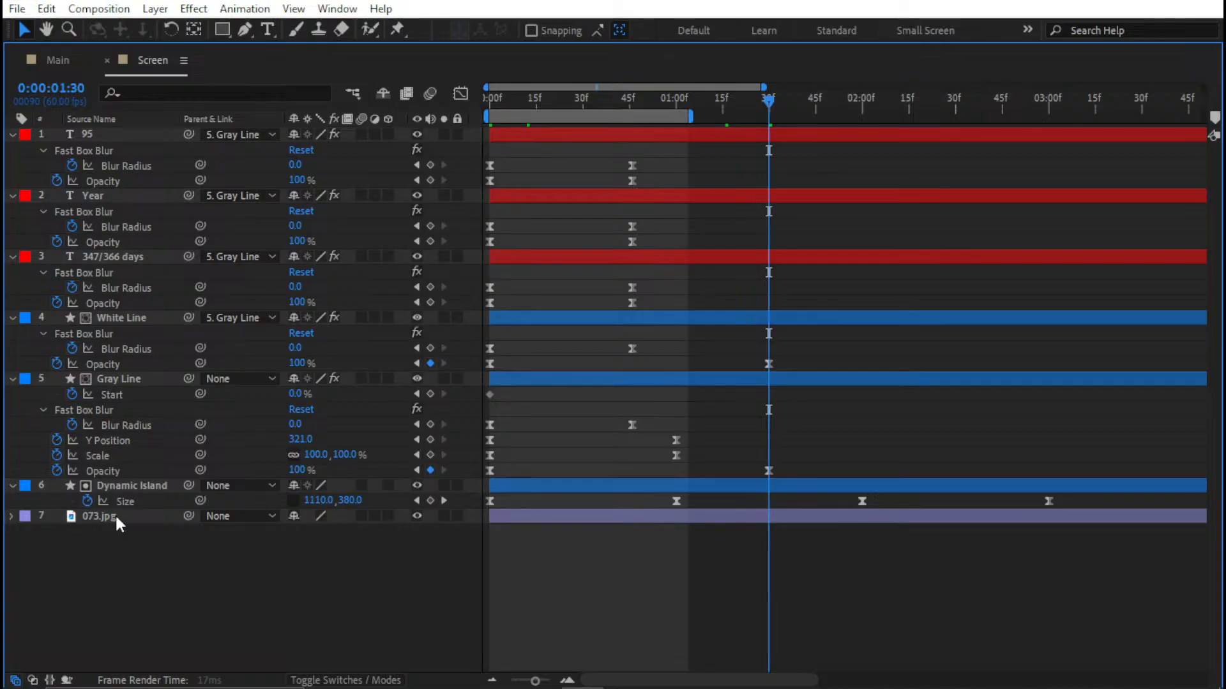
pyautogui.click(144, 484)
pyautogui.press('k')
pyautogui.click(700, 568)
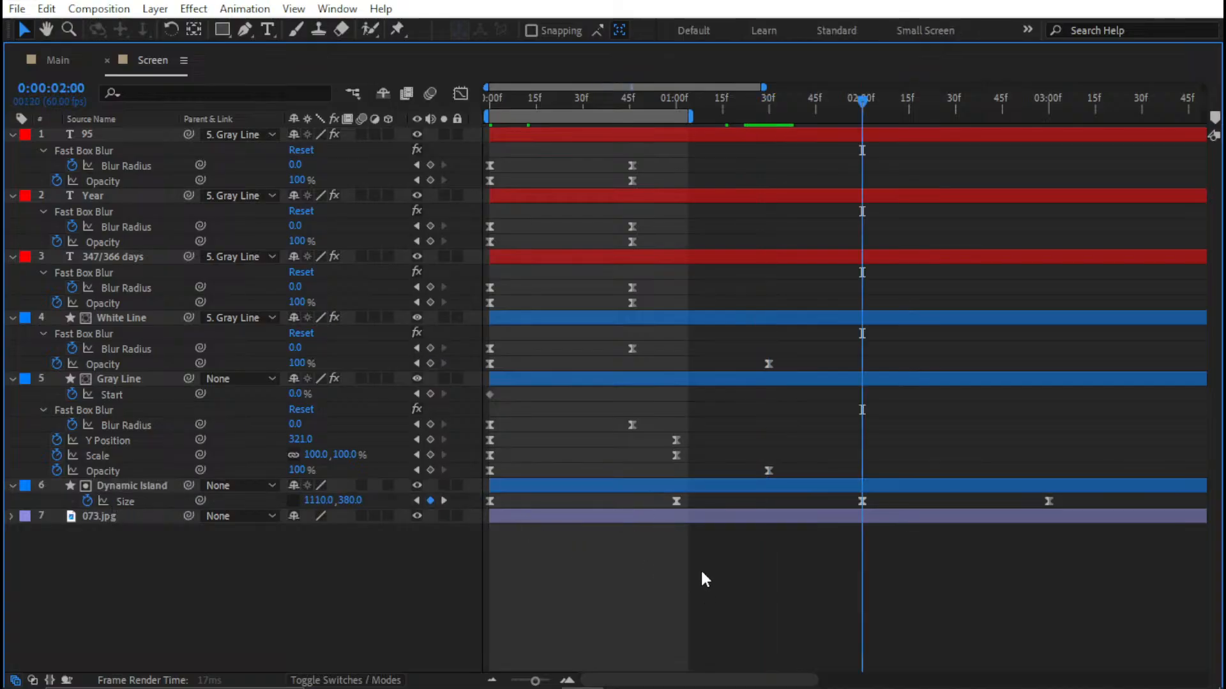
# Try to clone all keyframes of the text, White Line and Gray Line layers in reverse at 0:00:02:00 with Motion Tools
pyautogui.moveTo(794, 470); pyautogui.dragTo(208, 121)
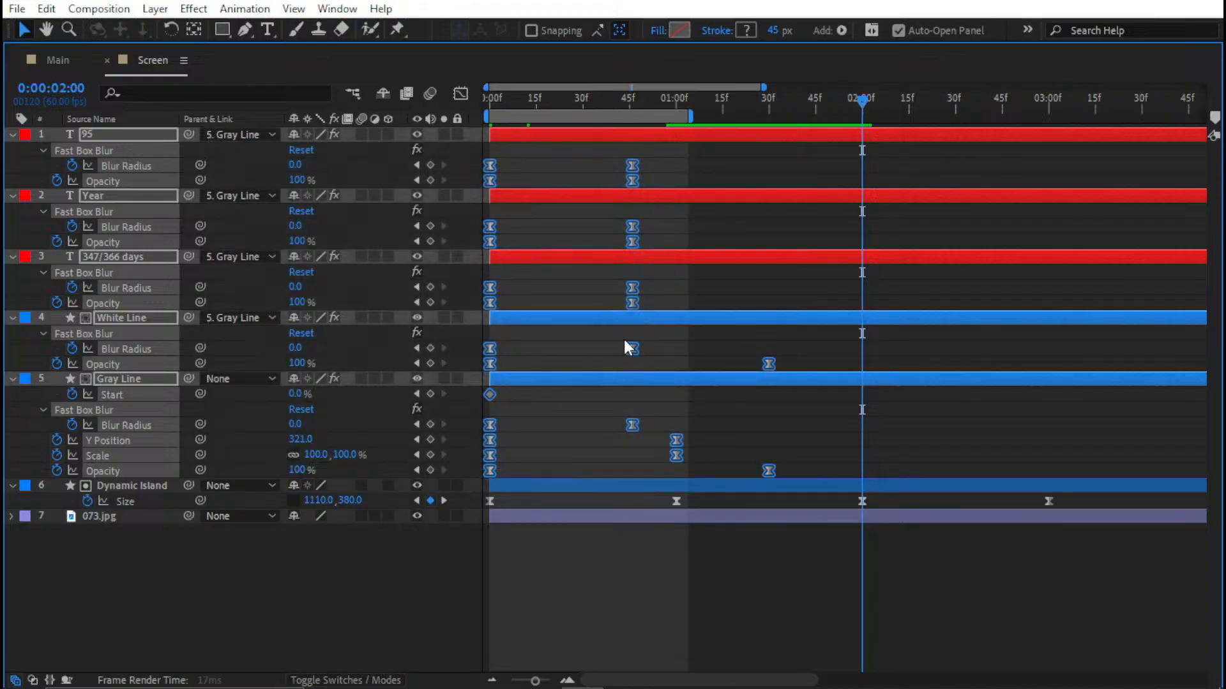
pyautogui.press('`')
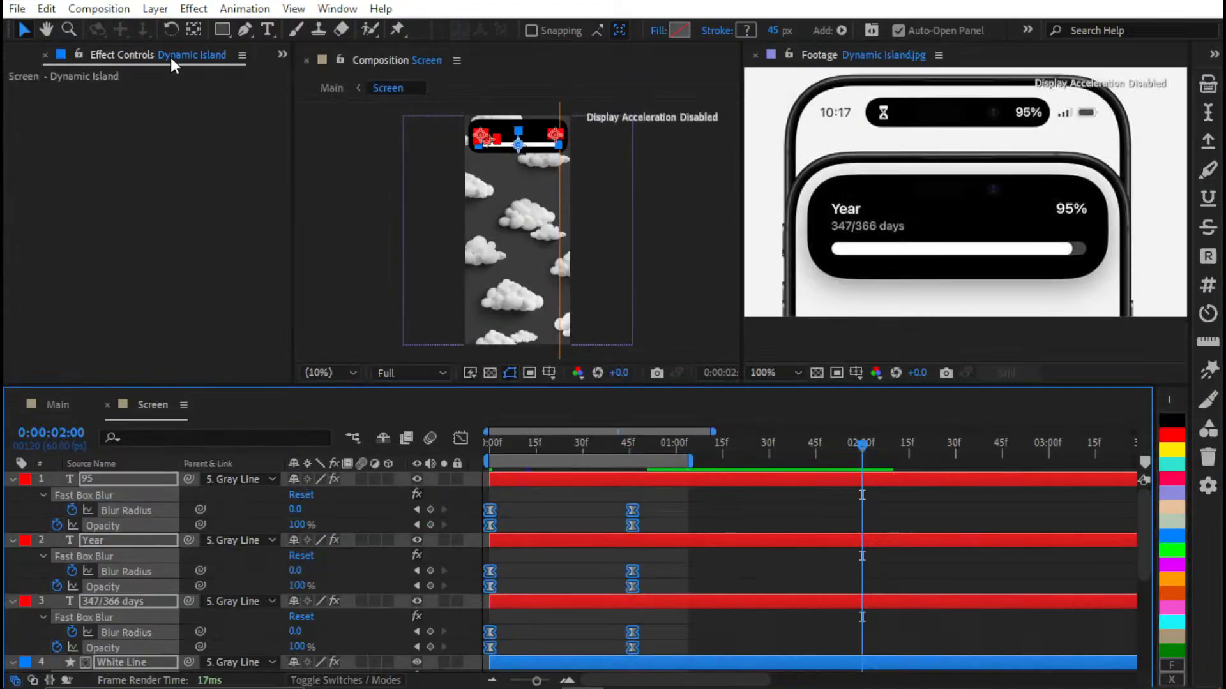
pyautogui.scroll(-3, 170, 58)
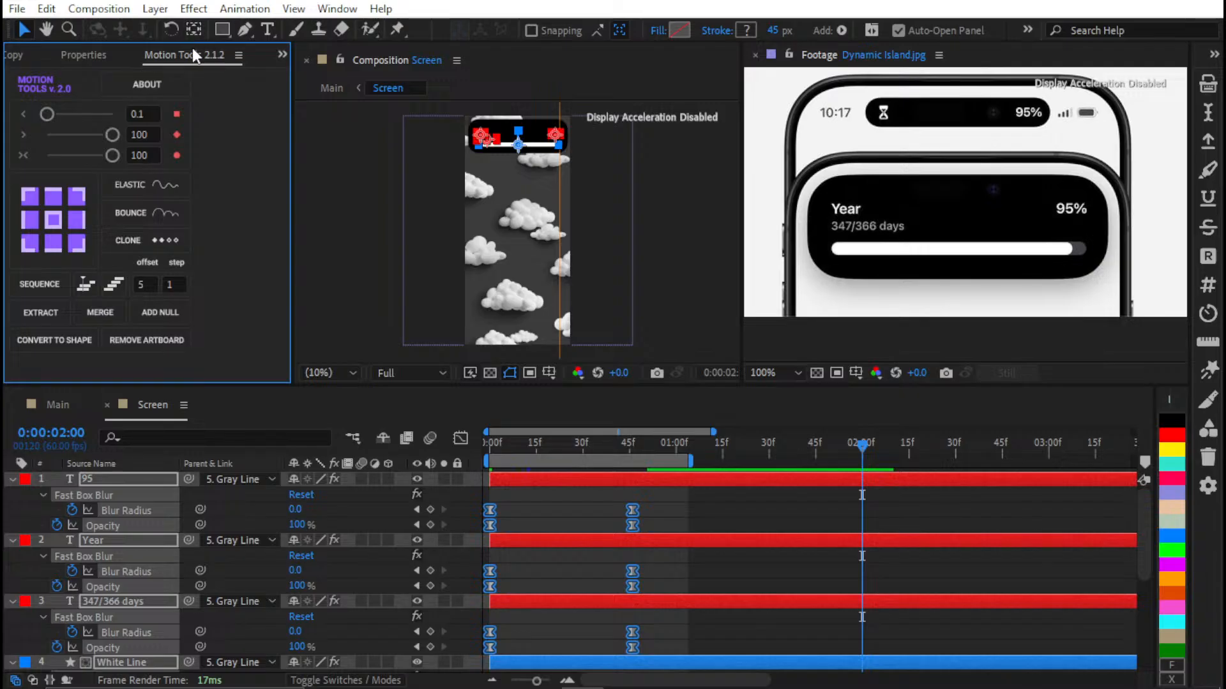
pyautogui.click(130, 240)
pyautogui.click(835, 570)
pyautogui.press('`')
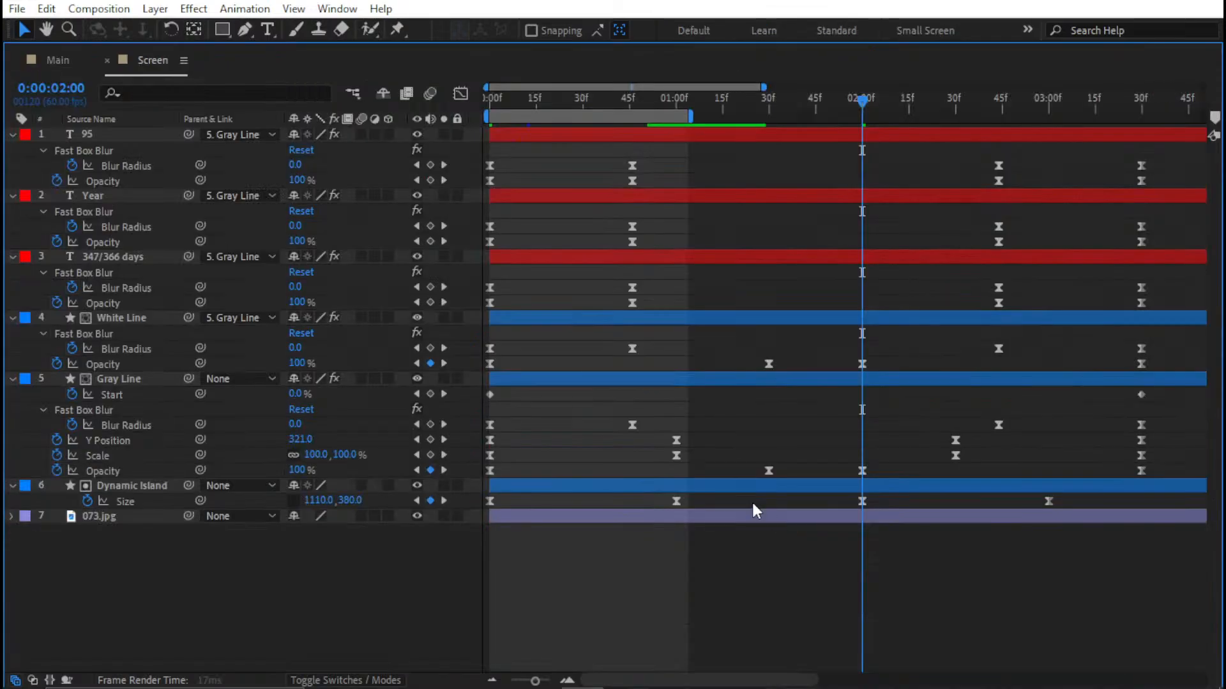
# Play back the Screen composition from 0:00:02:00 and scrub through the island's closing animation against the cloned keyframes
pyautogui.scroll(-5, 692, 462)
pyautogui.press('`')
pyautogui.press('`')
pyautogui.press('`')
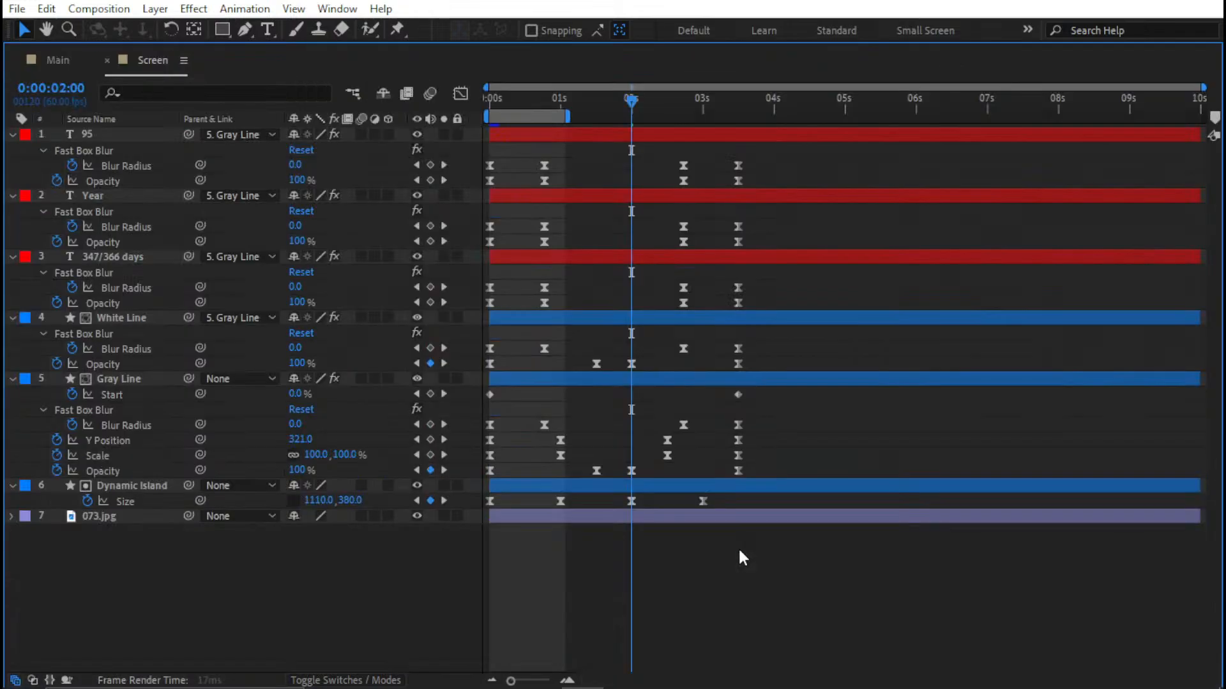
pyautogui.press('space')
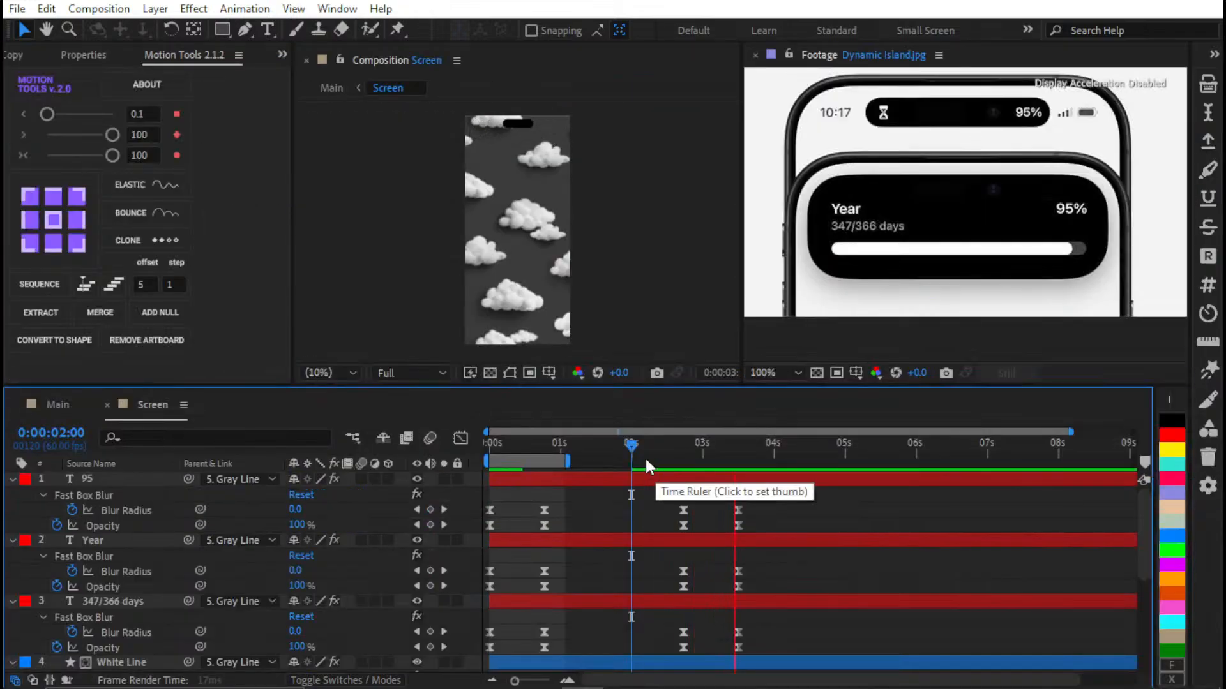
pyautogui.press('space')
pyautogui.moveTo(642, 475); pyautogui.dragTo(699, 488)
pyautogui.scroll(-4, 666, 520)
pyautogui.scroll(3, 627, 513)
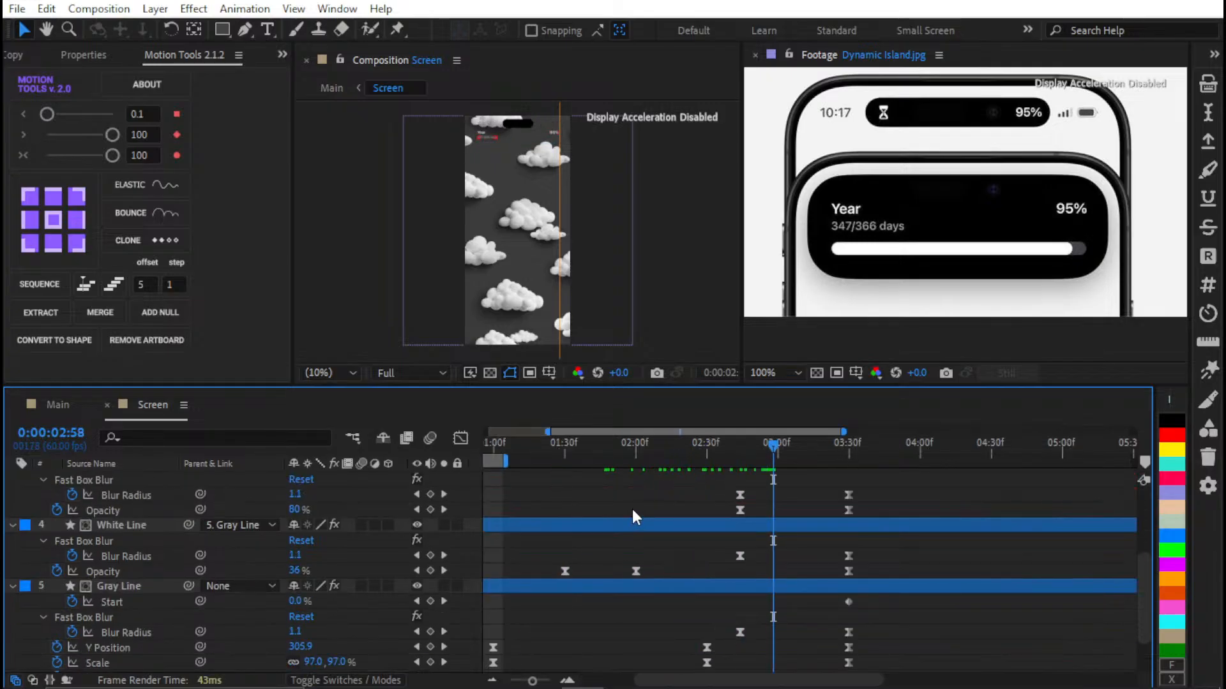
# Undo the reversed keyframe clone and check the original keyframes selected on the text and line layers
pyautogui.scroll(-3, 634, 513)
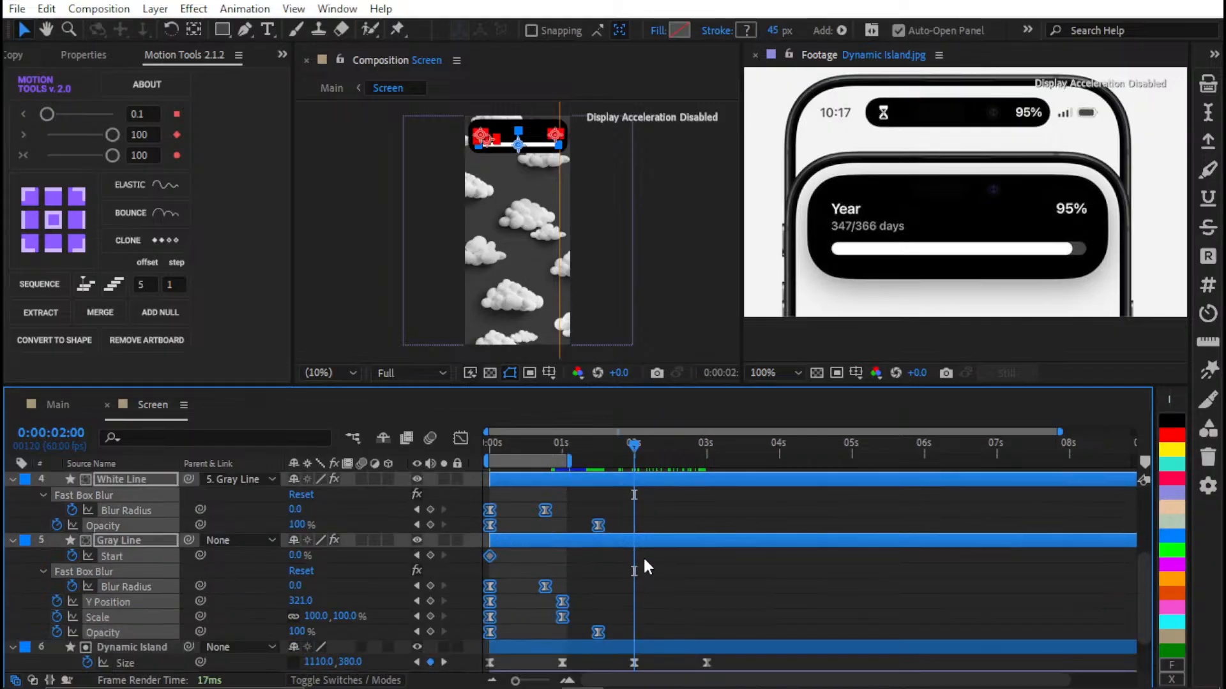
pyautogui.scroll(-1, 645, 539)
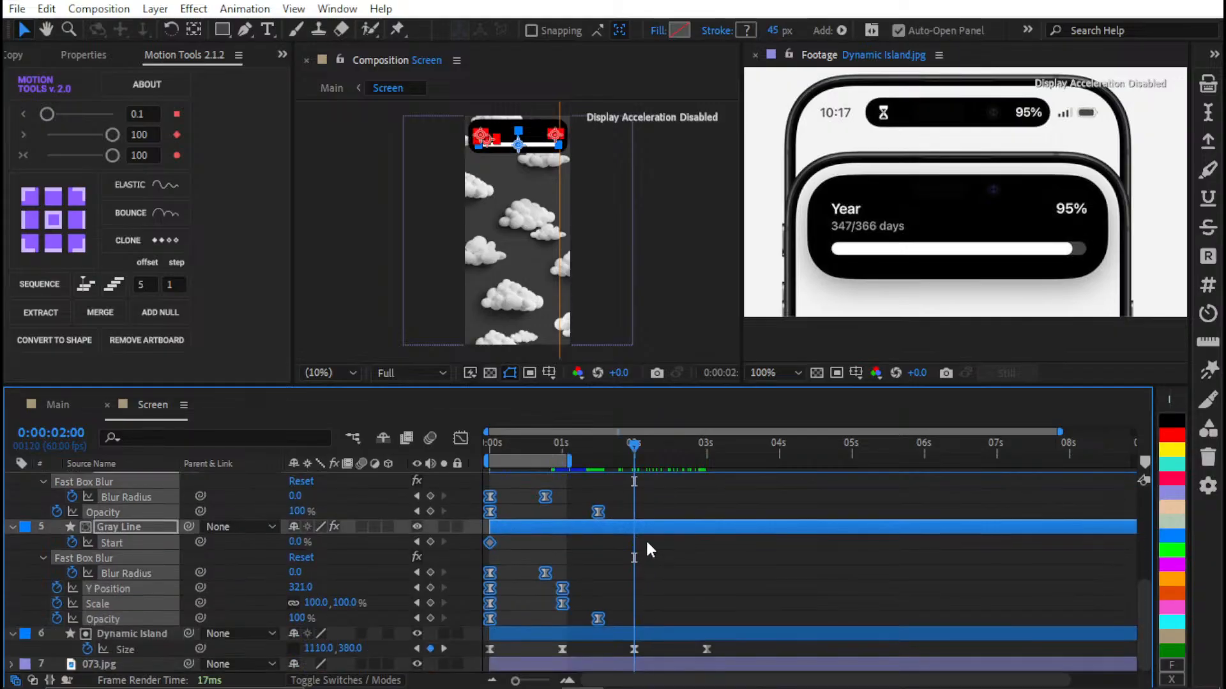
pyautogui.scroll(5, 644, 537)
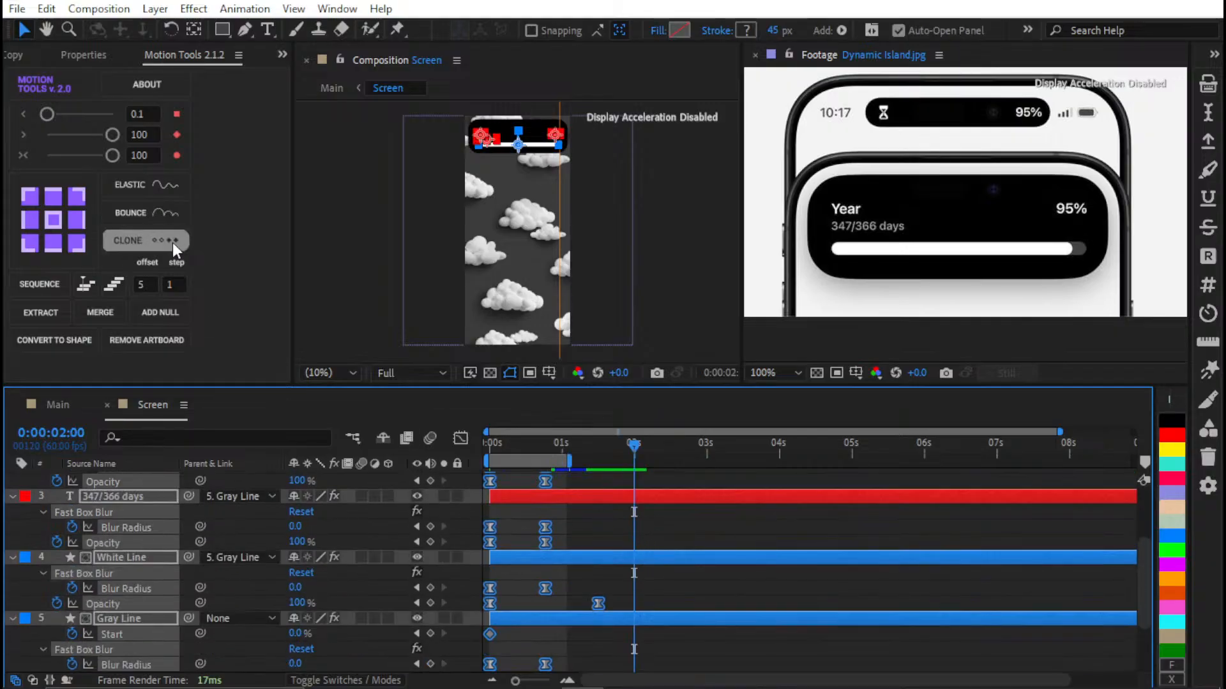
# Clone the selected text, White Line and Gray Line keyframes in reverse at 0:00:02:00 with Motion Tools
pyautogui.click(167, 240)
pyautogui.scroll(-3, 766, 575)
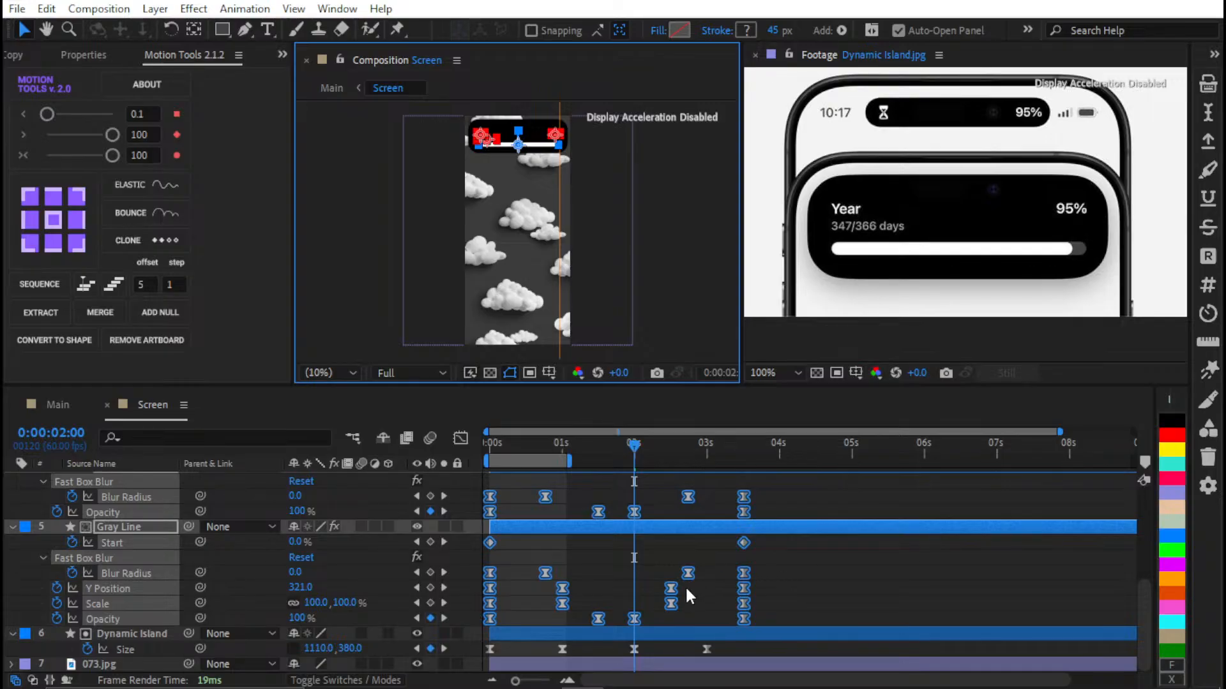
pyautogui.click(623, 571)
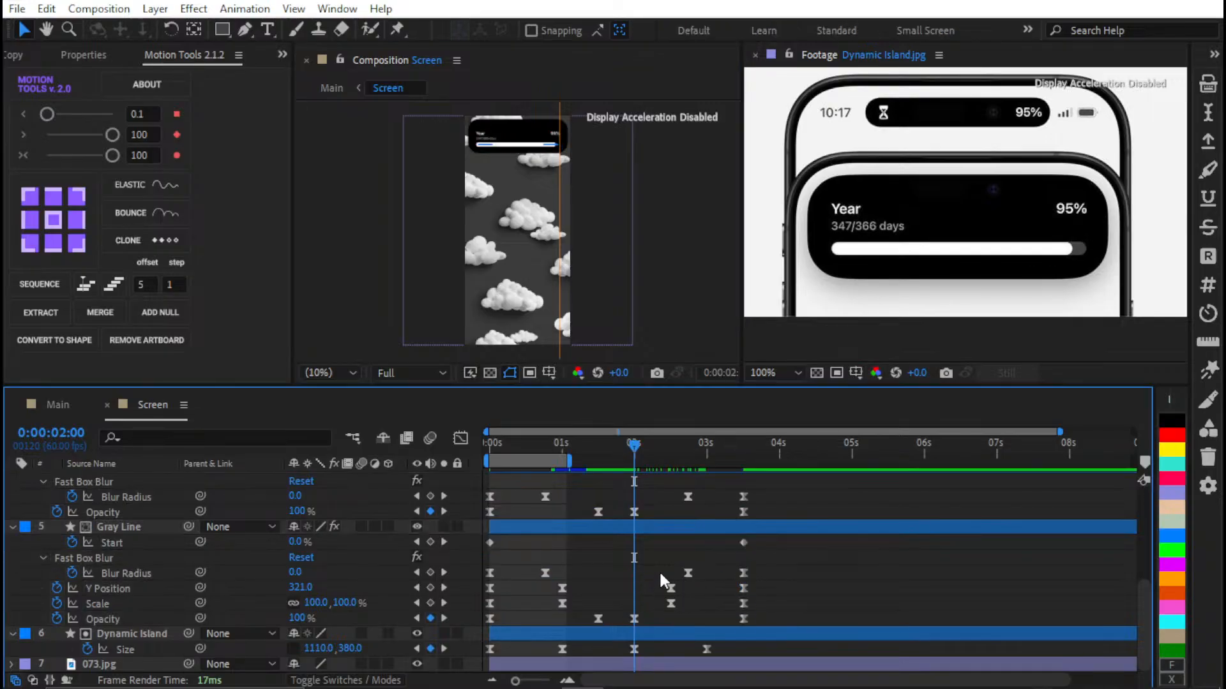
# Examine the Position properties of all layers, including Gray Line's Y Position keyframes, and show all keyframed properties again
pyautogui.press('p')
pyautogui.scroll(-3, 708, 544)
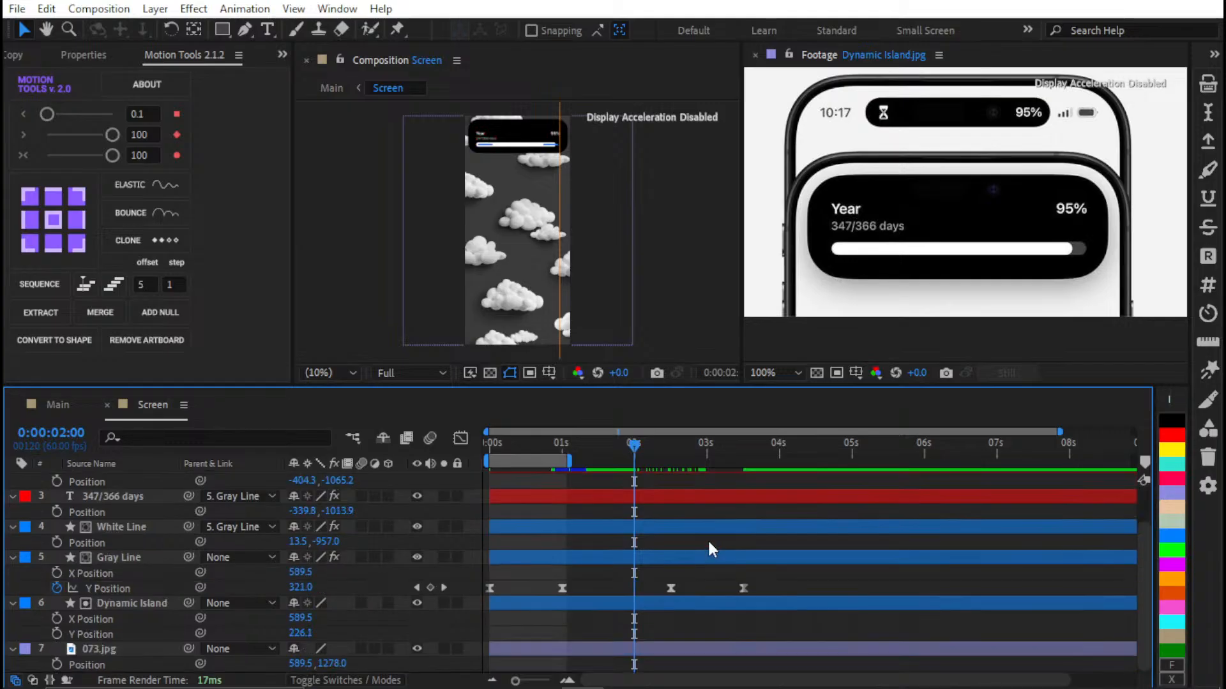
pyautogui.scroll(3, 708, 534)
pyautogui.scroll(-3, 708, 531)
pyautogui.scroll(-2, 708, 531)
pyautogui.scroll(2, 705, 503)
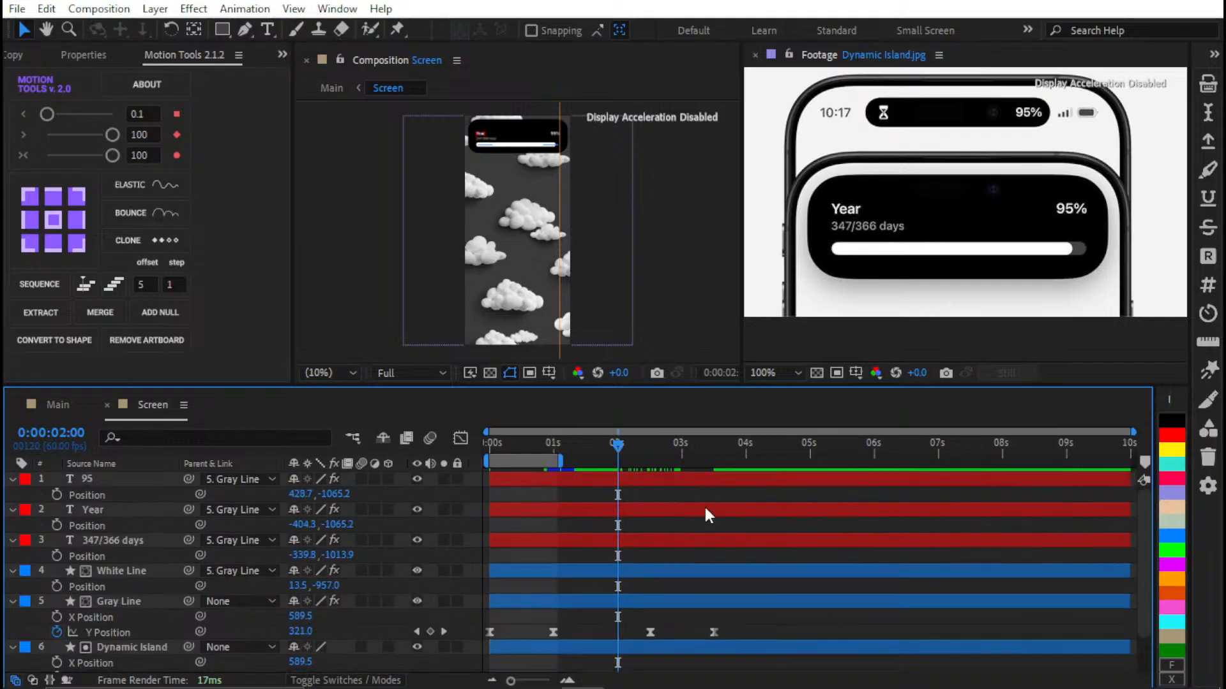
pyautogui.scroll(-2, 703, 504)
pyautogui.scroll(2, 702, 501)
pyautogui.press('p')
pyautogui.press('p')
pyautogui.press('u')
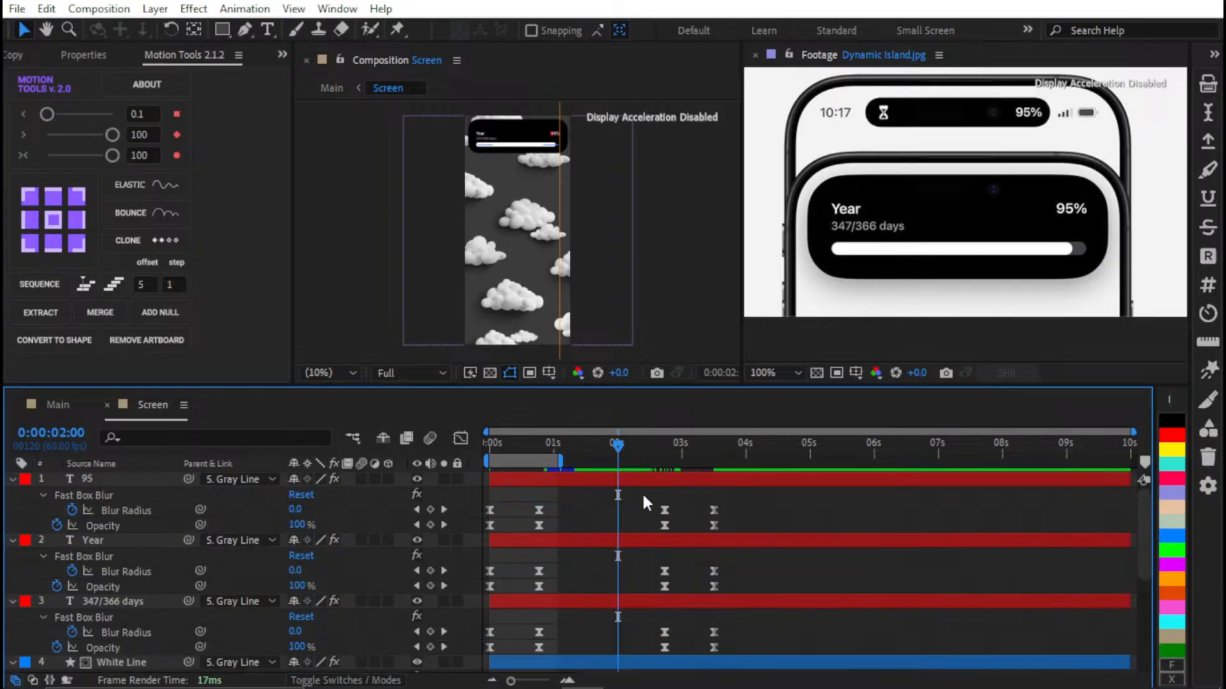
# Shift the cloned text keyframes, White Line blur, and Gray Line blur, Y Position and Scale keyframes earlier so they end at 0:00:03:00
pyautogui.moveTo(639, 494); pyautogui.dragTo(737, 638)
pyautogui.scroll(-3, 731, 620)
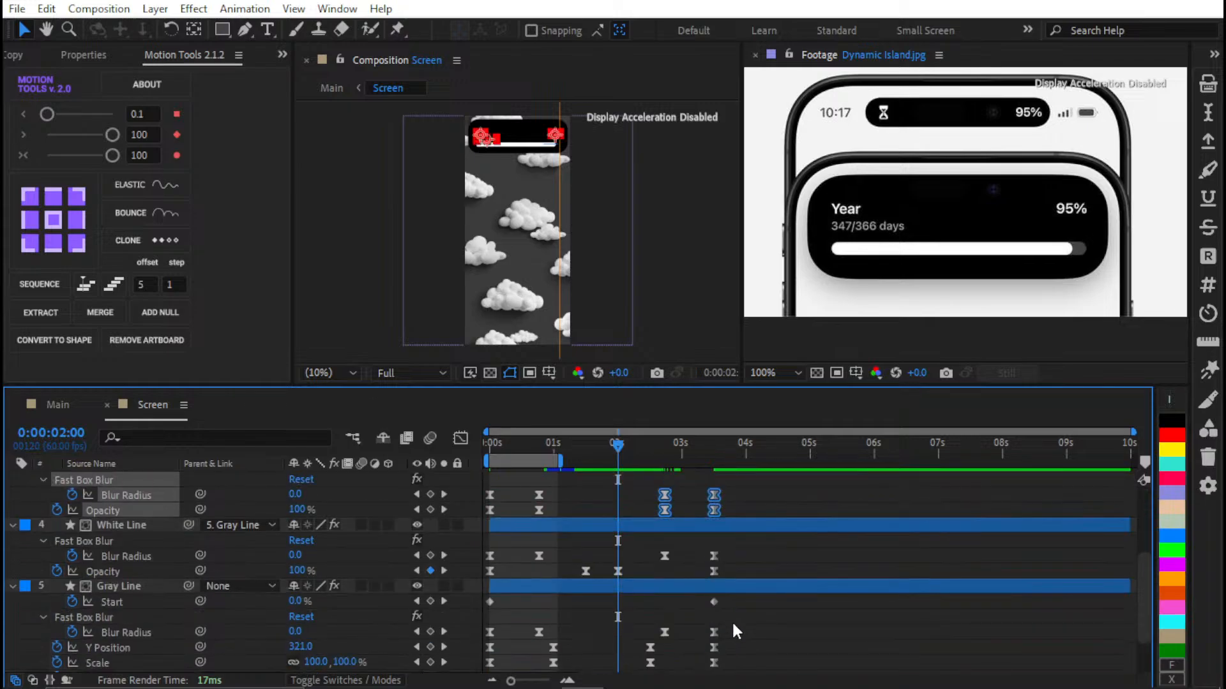
pyautogui.keyDown('alt'); pyautogui.scroll(2, 686, 613); pyautogui.keyUp('alt')
pyautogui.scroll(-3, 684, 600)
pyautogui.scroll(3, 664, 565)
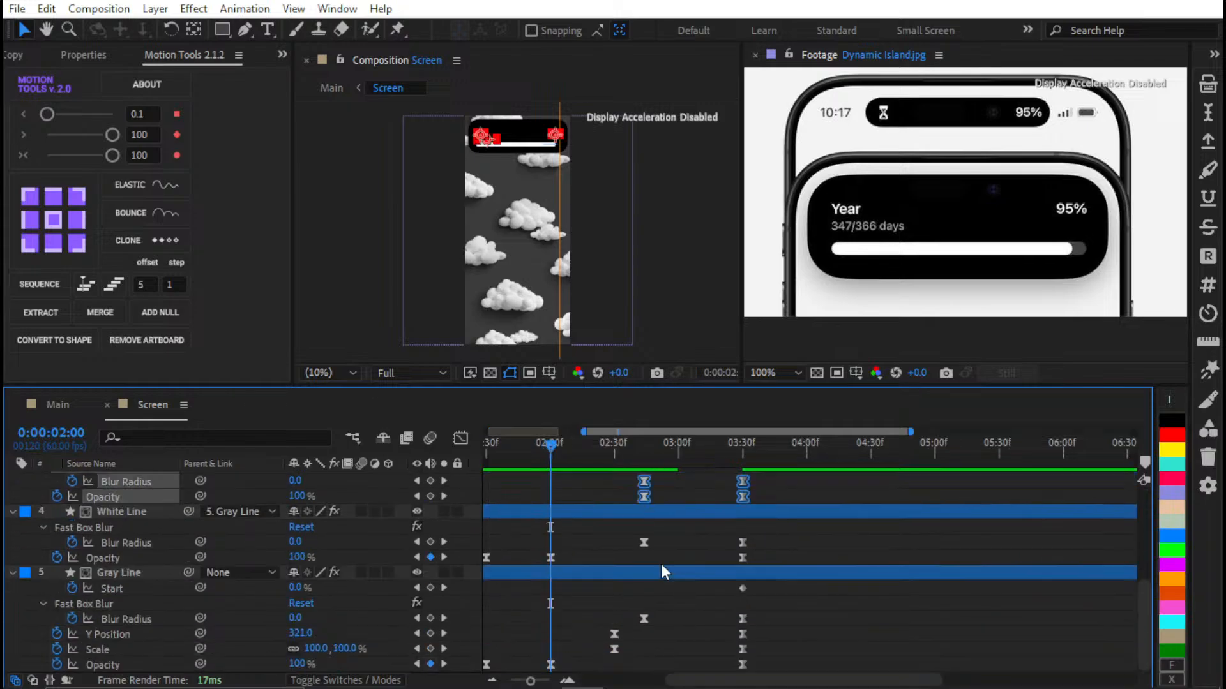
pyautogui.moveTo(624, 570); pyautogui.dragTo(754, 605)
pyautogui.scroll(-1, 755, 604)
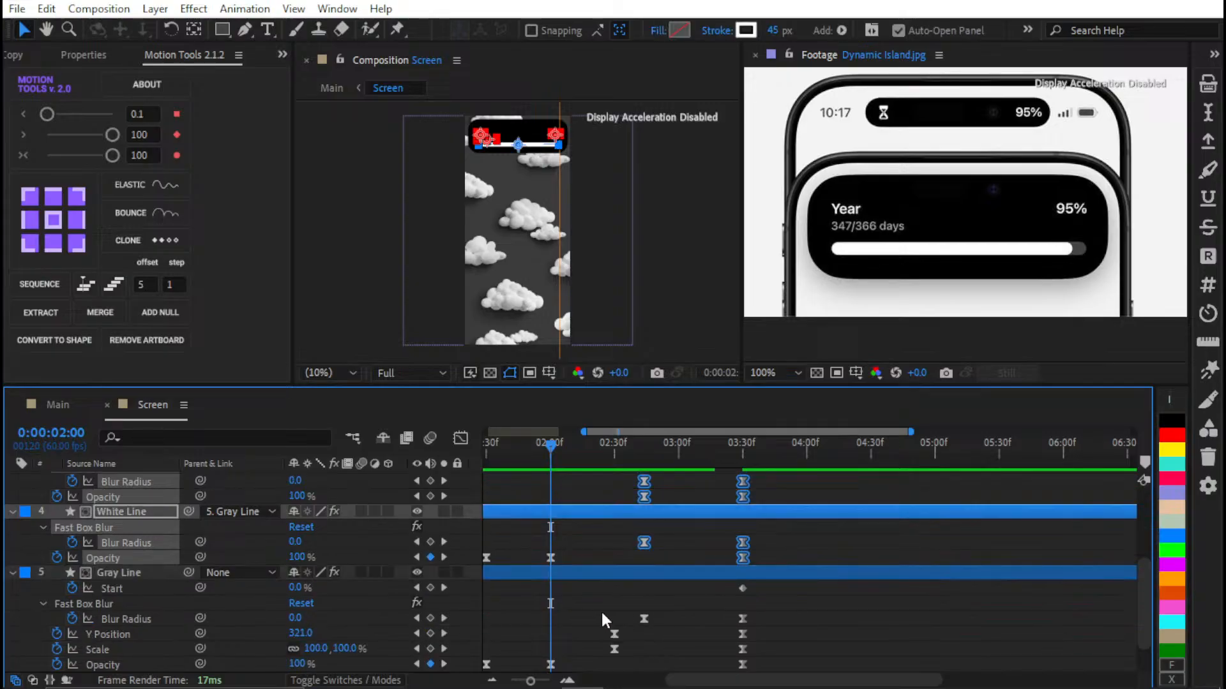
pyautogui.scroll(-1, 602, 612)
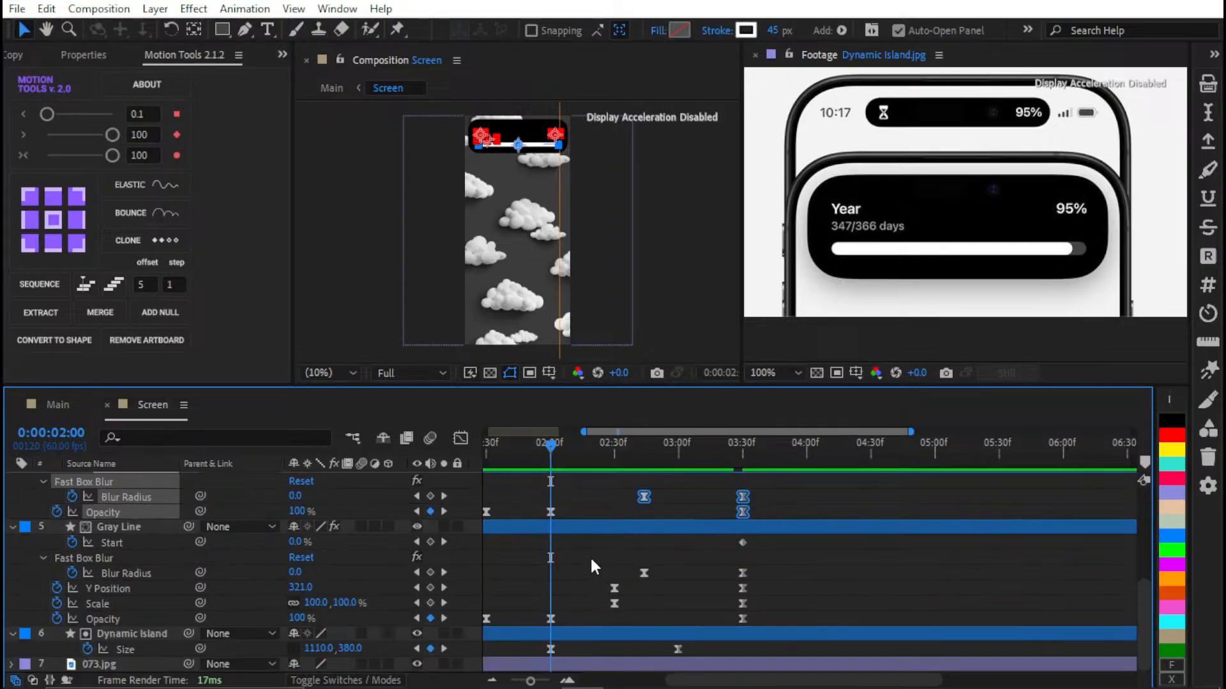
pyautogui.moveTo(592, 562); pyautogui.dragTo(746, 605)
pyautogui.scroll(2, 728, 582)
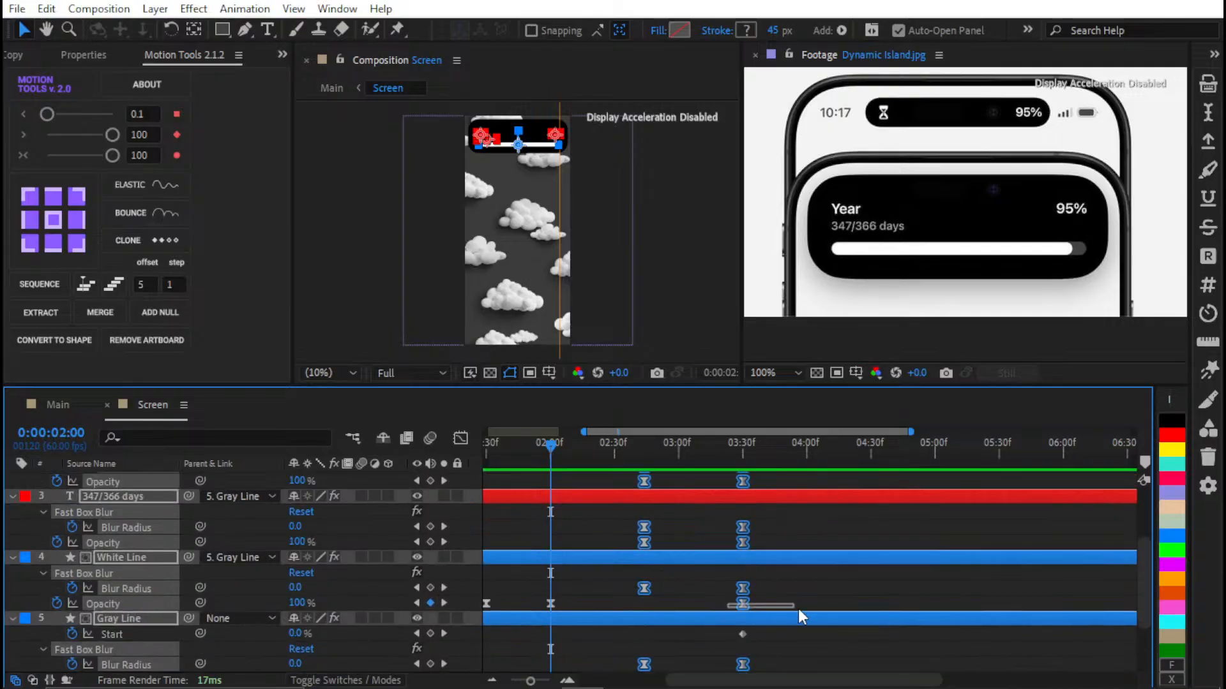
pyautogui.moveTo(769, 582); pyautogui.dragTo(595, 462)
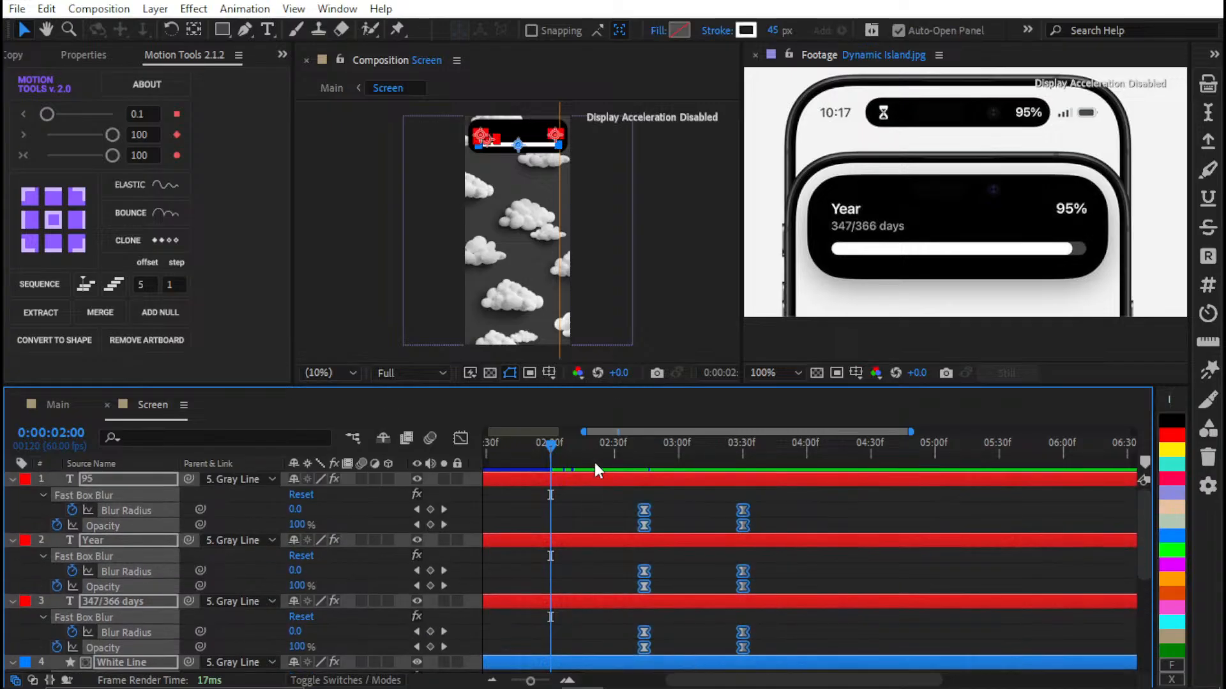
pyautogui.scroll(-4, 721, 528)
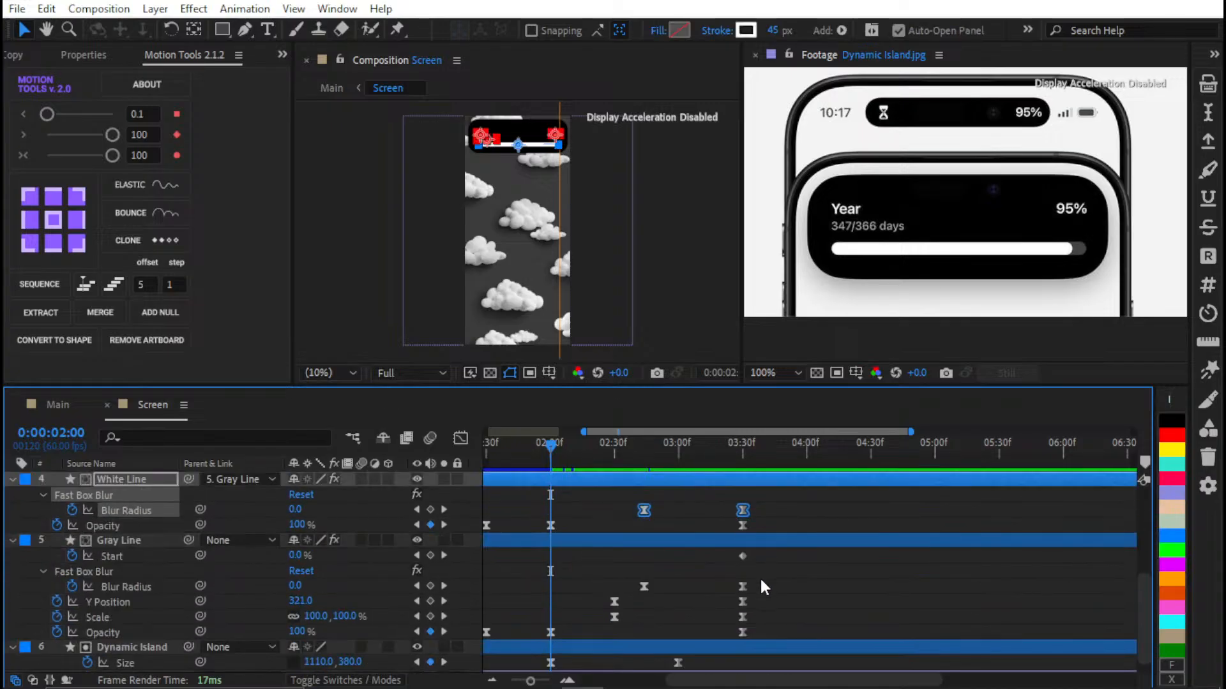
pyautogui.moveTo(761, 578); pyautogui.dragTo(618, 592)
pyautogui.moveTo(595, 588); pyautogui.dragTo(580, 589)
# Zoom in on the Dynamic Island and scrub its closing animation from 0:00:02:15 to 0:00:02:33
pyautogui.click(581, 453)
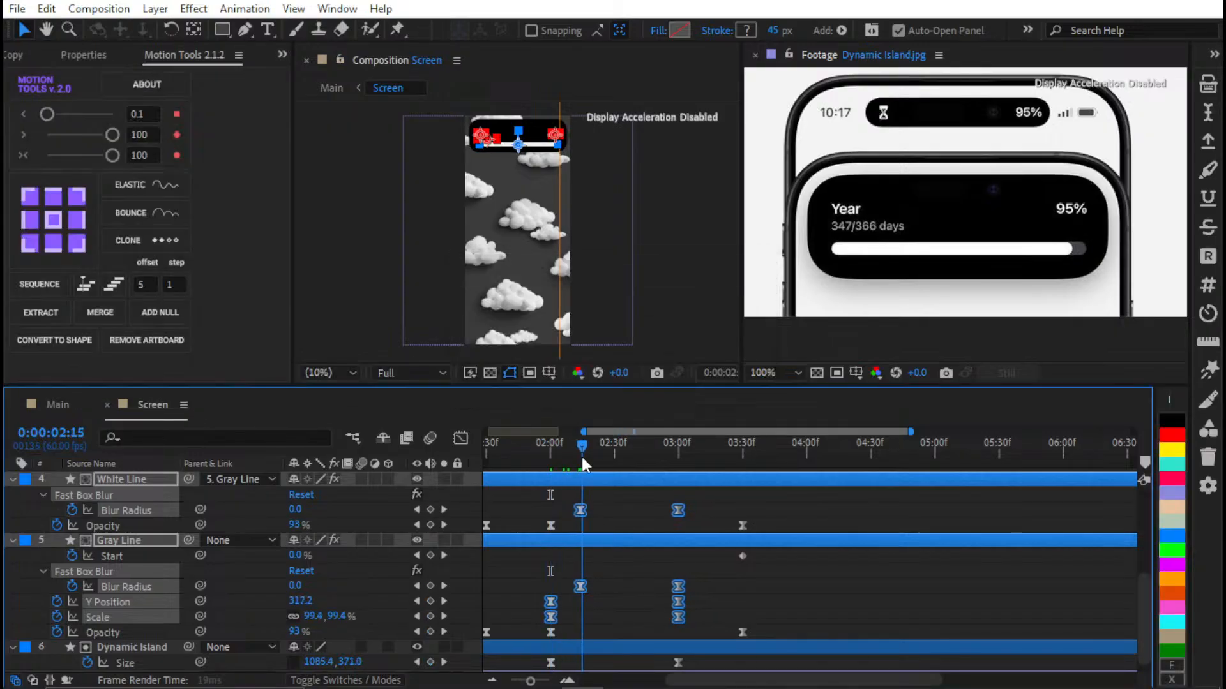
pyautogui.scroll(4, 537, 281)
pyautogui.moveTo(543, 321); pyautogui.dragTo(492, 154)
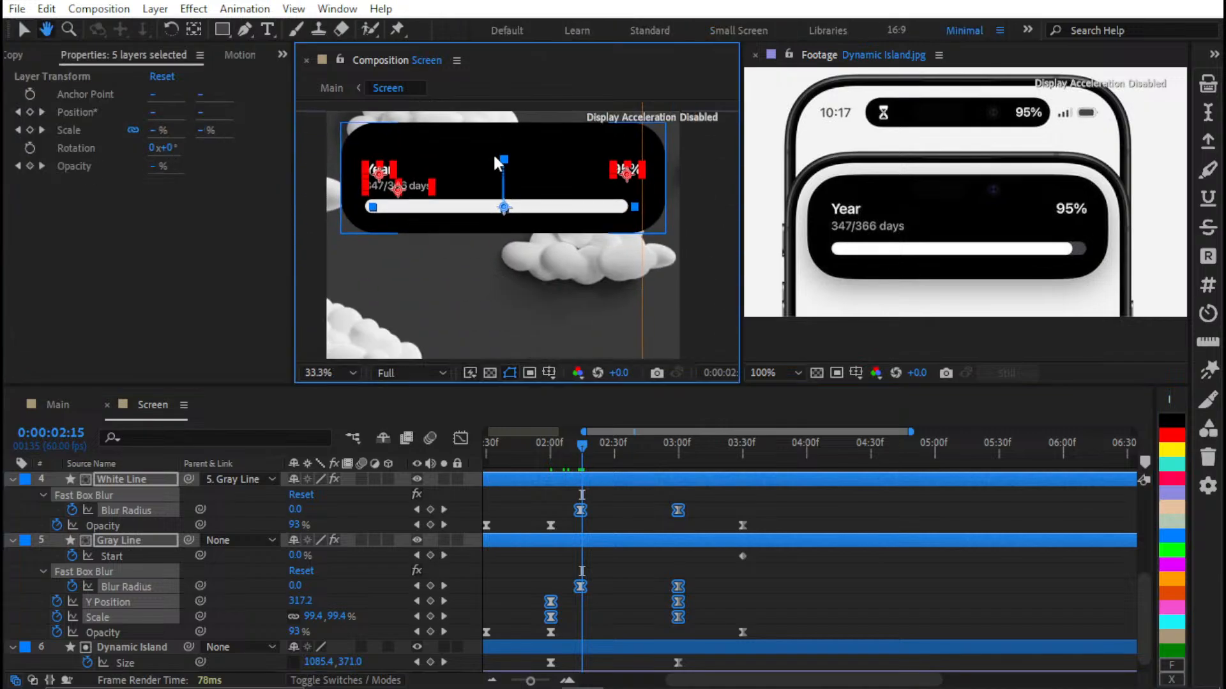
pyautogui.moveTo(584, 451); pyautogui.dragTo(620, 465)
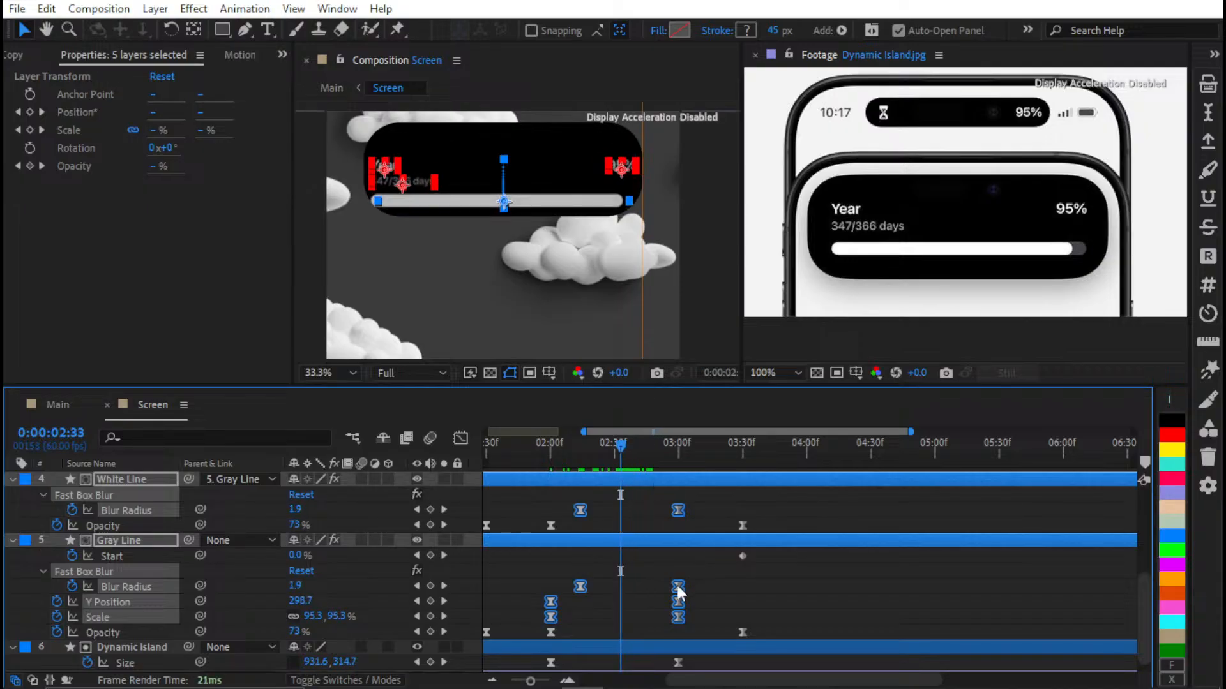
# Try ending the selected closing keyframes at 0:00:02:33, compare them with the island's Size keyframes, and undo the shift
pyautogui.moveTo(677, 585); pyautogui.dragTo(624, 575)
pyautogui.scroll(5, 646, 519)
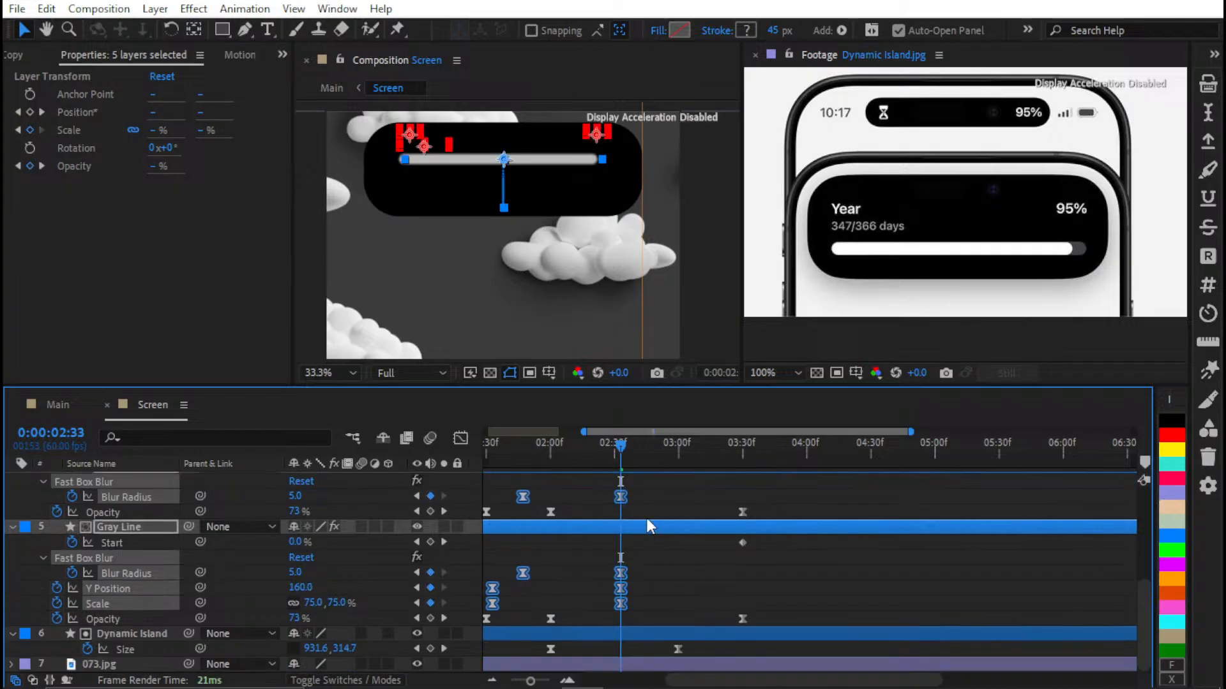
pyautogui.scroll(-3, 673, 458)
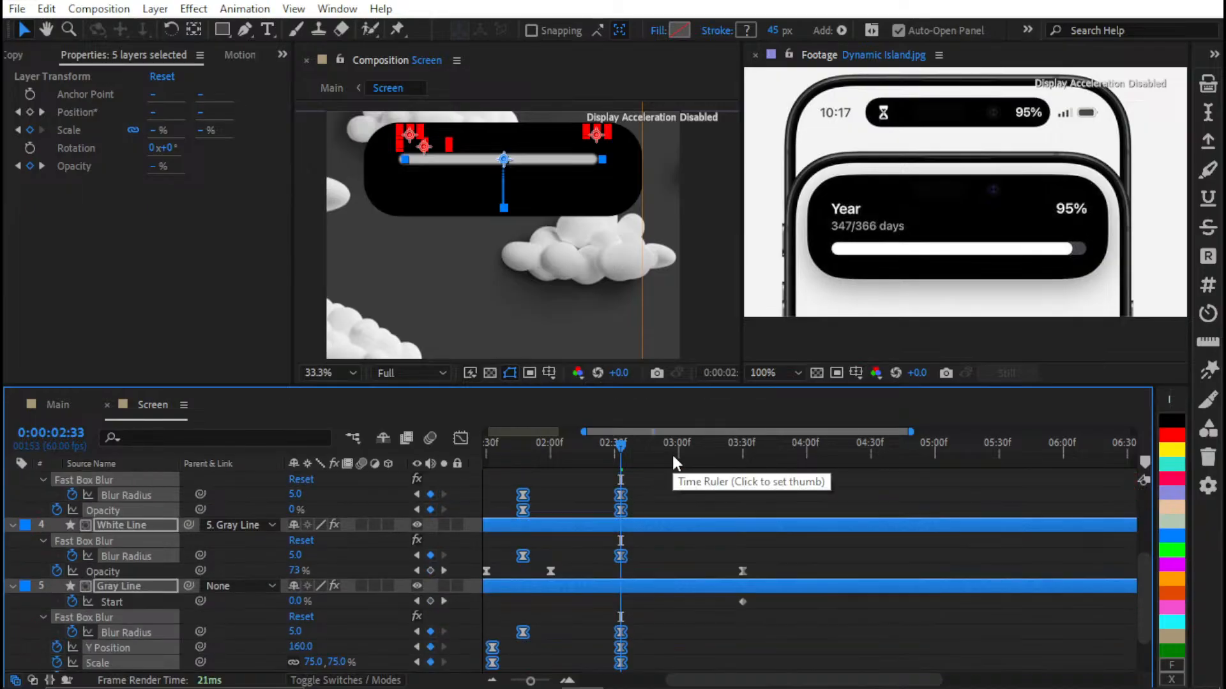
pyautogui.press('k')
pyautogui.press('k')
pyautogui.scroll(-2, 661, 472)
pyautogui.press('j')
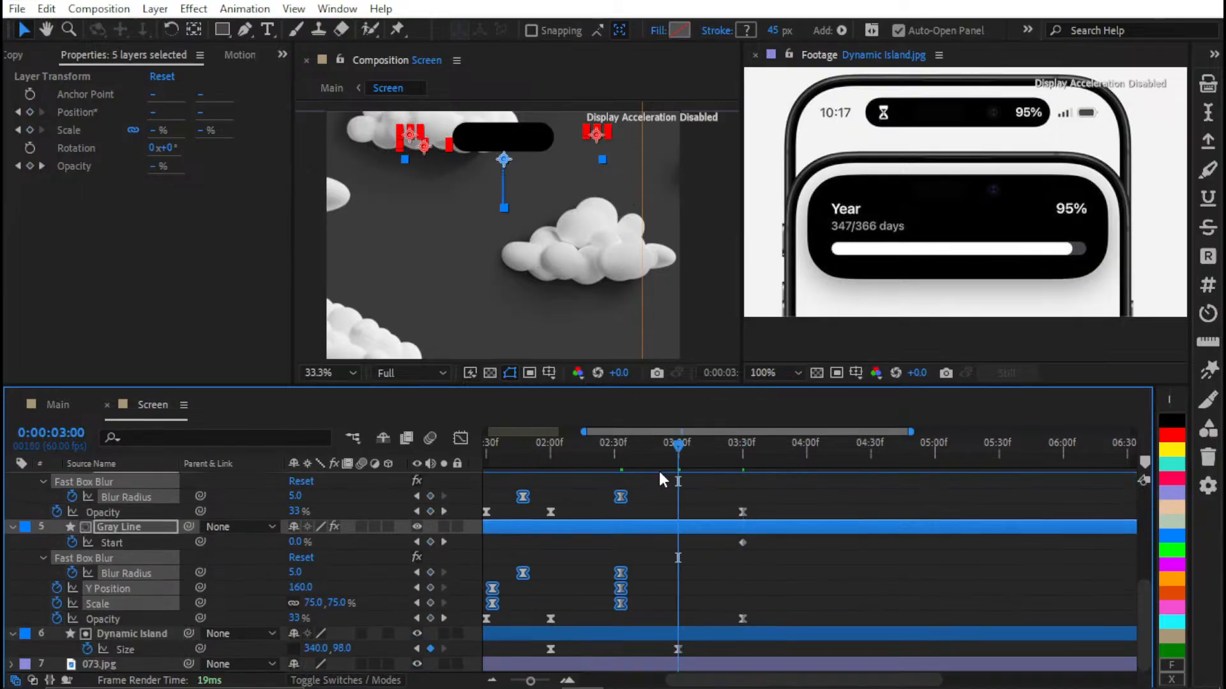
pyautogui.click(623, 565)
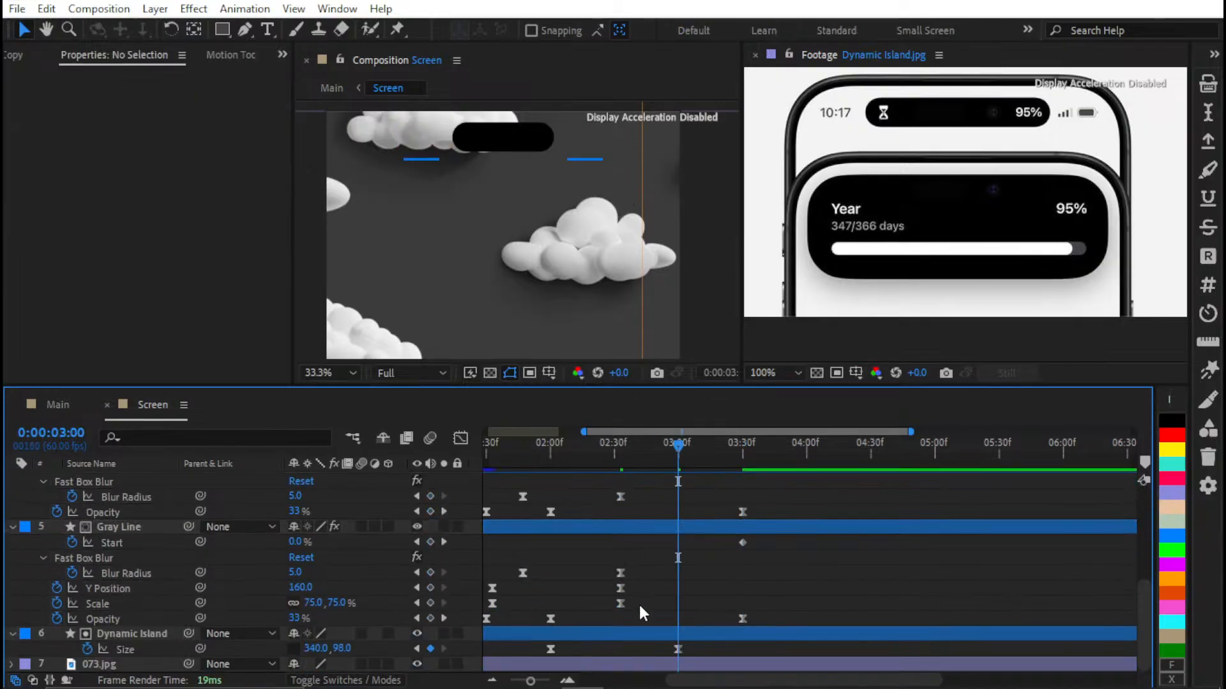
pyautogui.hotkey('ctrl', 'z')
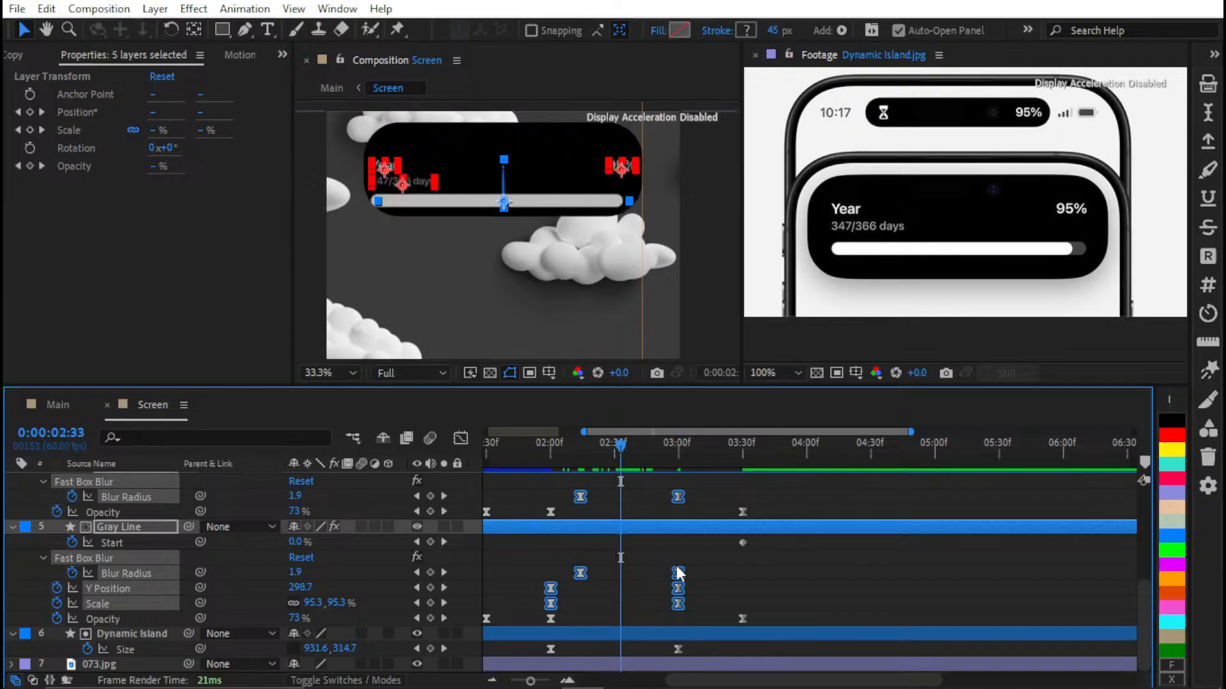
# Shift the selected closing keyframes of the text and line layers earlier so they end at 0:00:02:50
pyautogui.press('k')
pyautogui.moveTo(680, 572); pyautogui.dragTo(660, 573)
pyautogui.hotkey('shift', 'pageup')
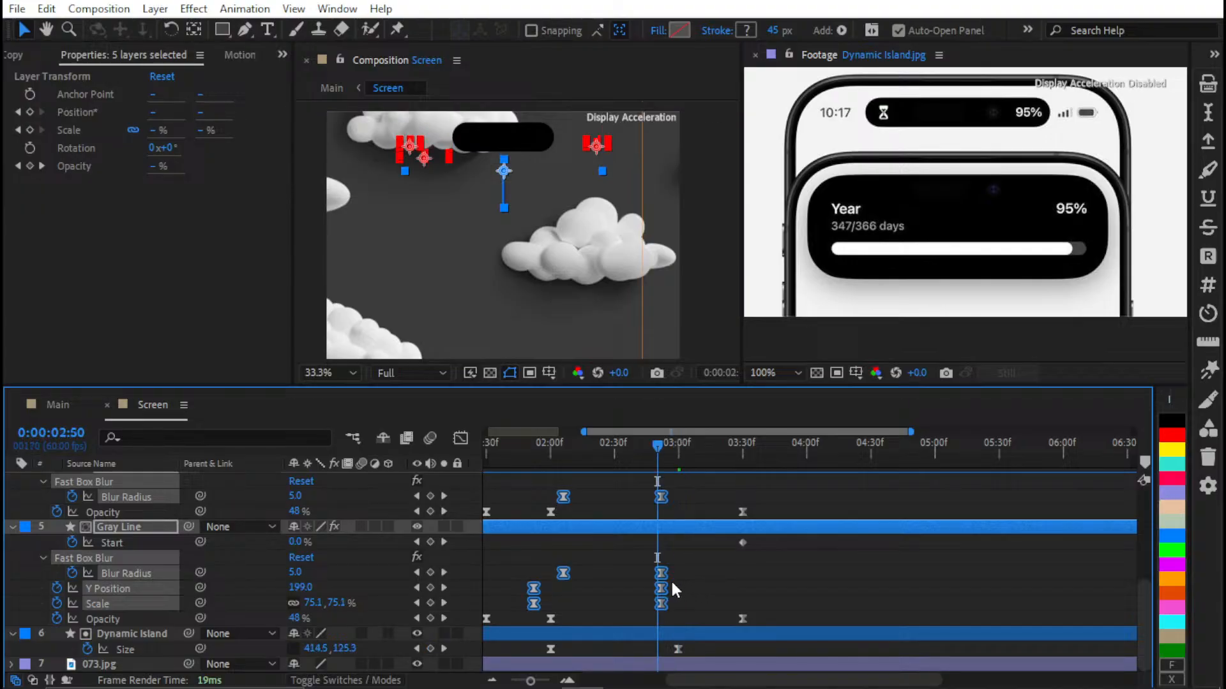
pyautogui.scroll(1, 655, 573)
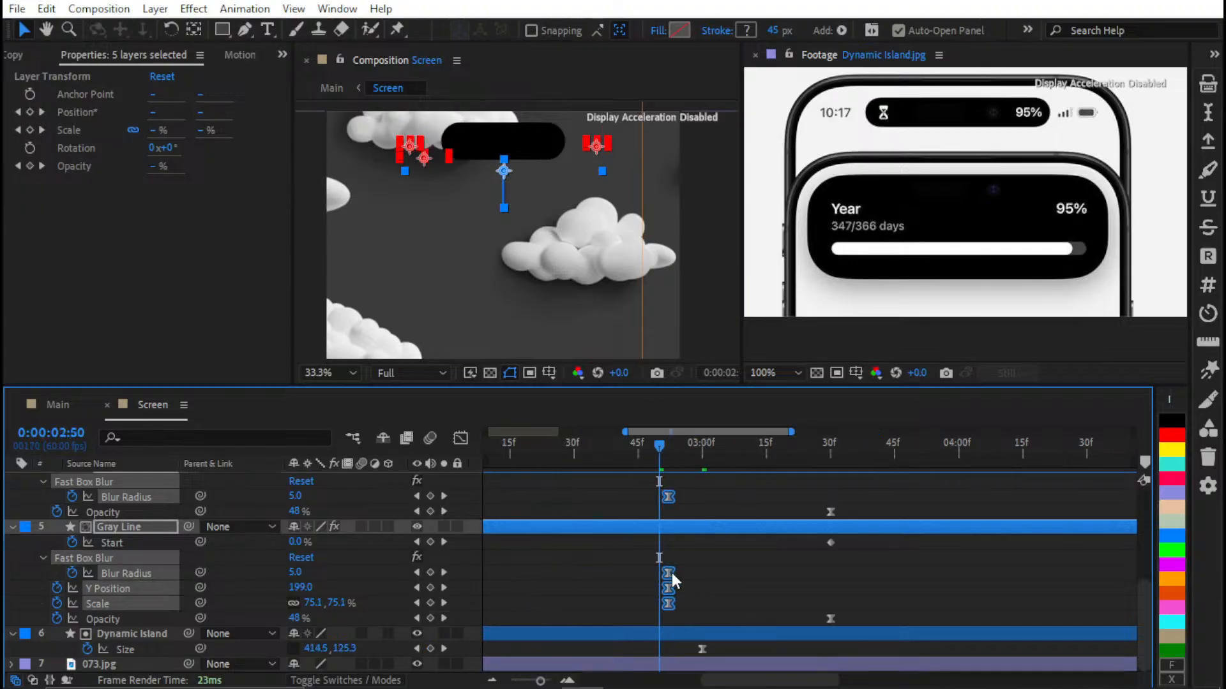
pyautogui.moveTo(671, 573); pyautogui.dragTo(662, 576)
pyautogui.hotkey('alt', 'space')
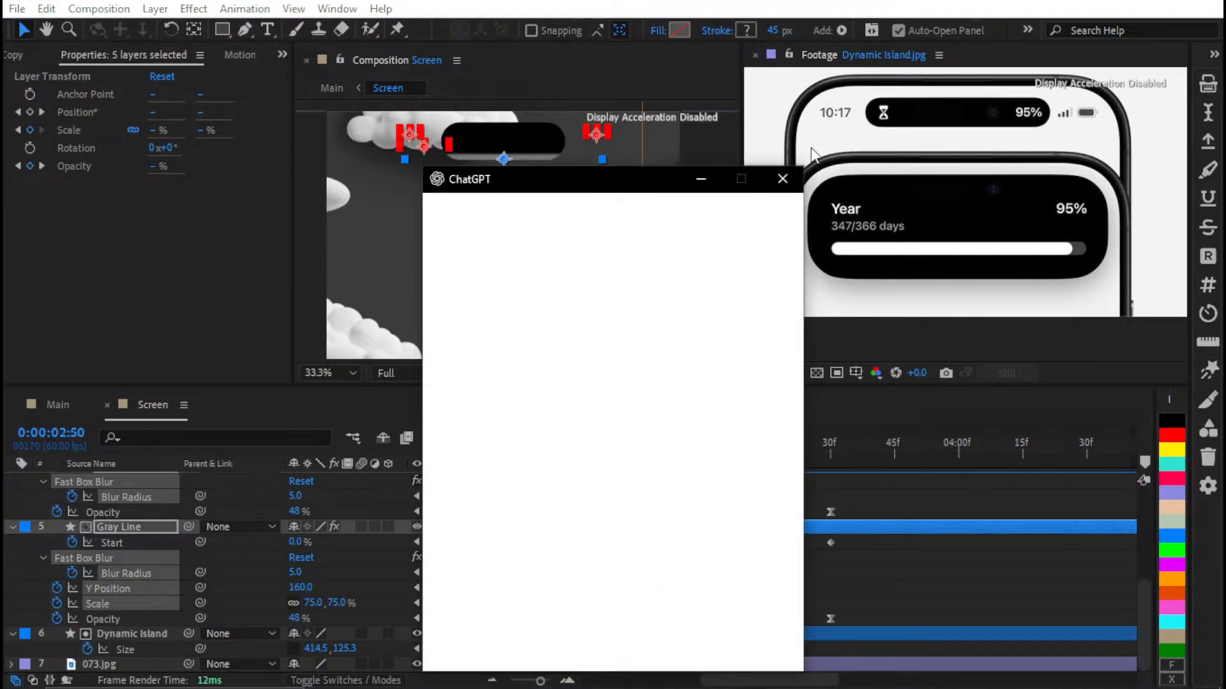
pyautogui.click(783, 178)
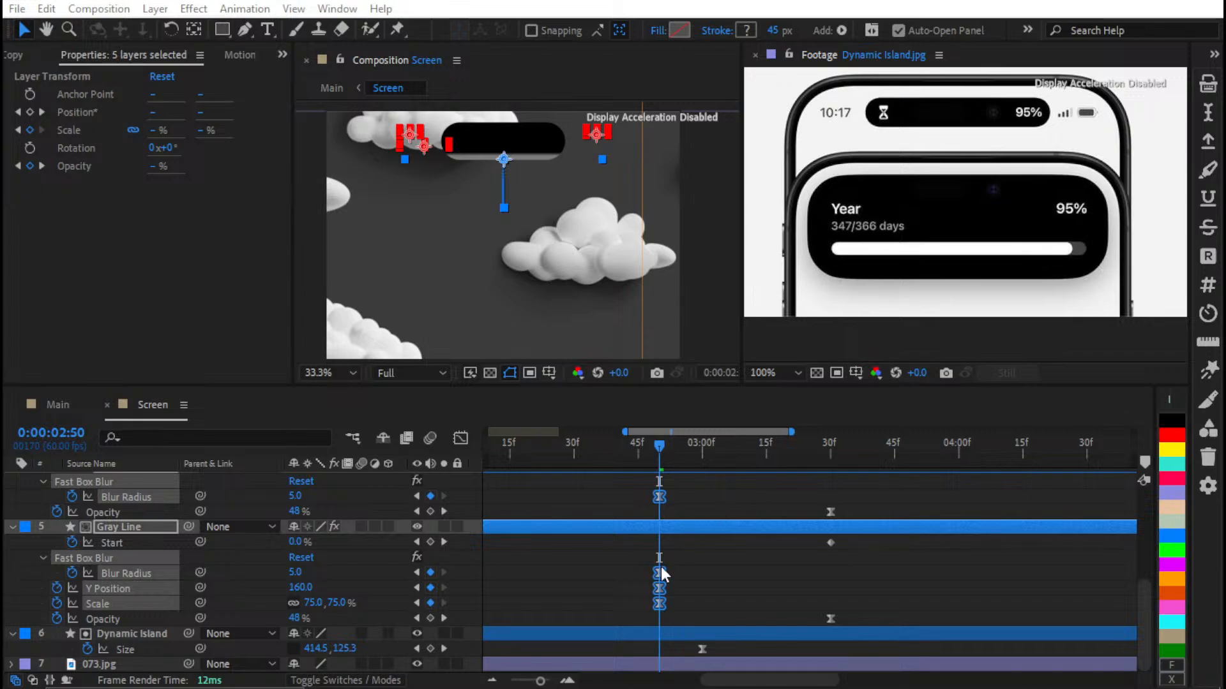
# Scrub back through the closing animation to 0:00:02:29 to check the shifted blur, position and scale keyframes
pyautogui.moveTo(622, 446); pyautogui.dragTo(569, 455)
pyautogui.keyDown('alt'); pyautogui.scroll(-2, 736, 503); pyautogui.keyUp('alt')
pyautogui.moveTo(645, 442)
pyautogui.mouseDown()
pyautogui.moveTo(627, 451)
pyautogui.moveTo(654, 454)
pyautogui.mouseUp()
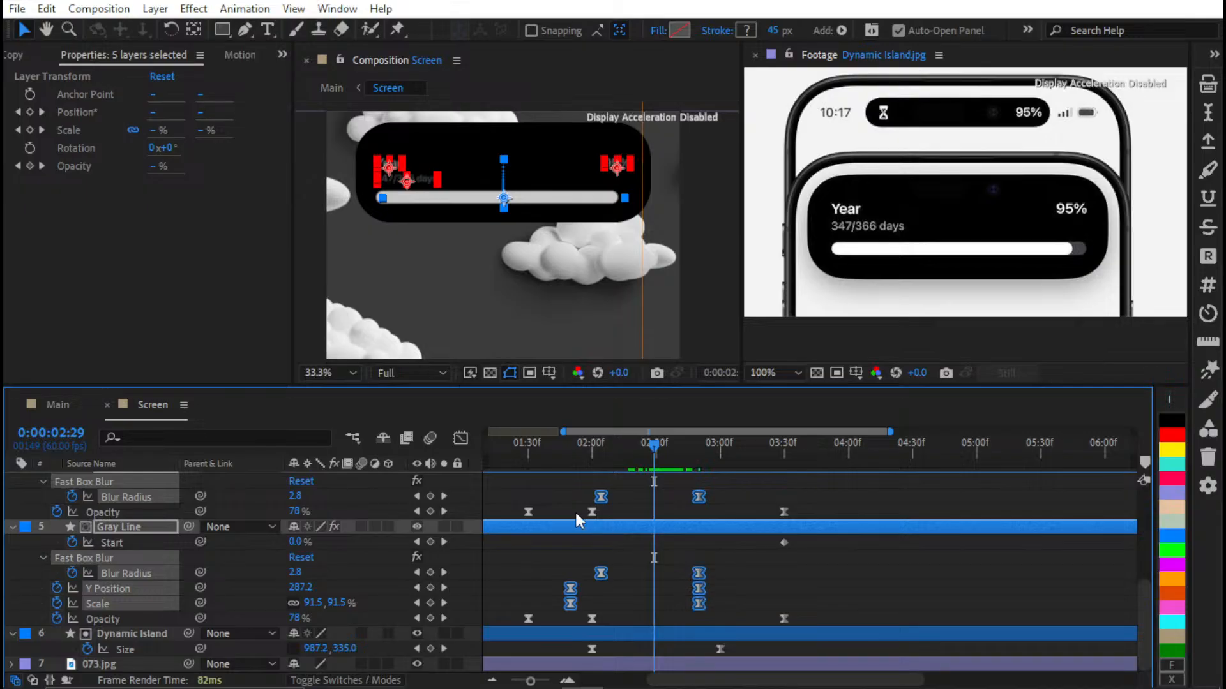
# Select the closing Opacity keyframes at 0:00:02:00 and 0:00:03:30 on White Line and Gray Line
pyautogui.moveTo(575, 507); pyautogui.dragTo(785, 519)
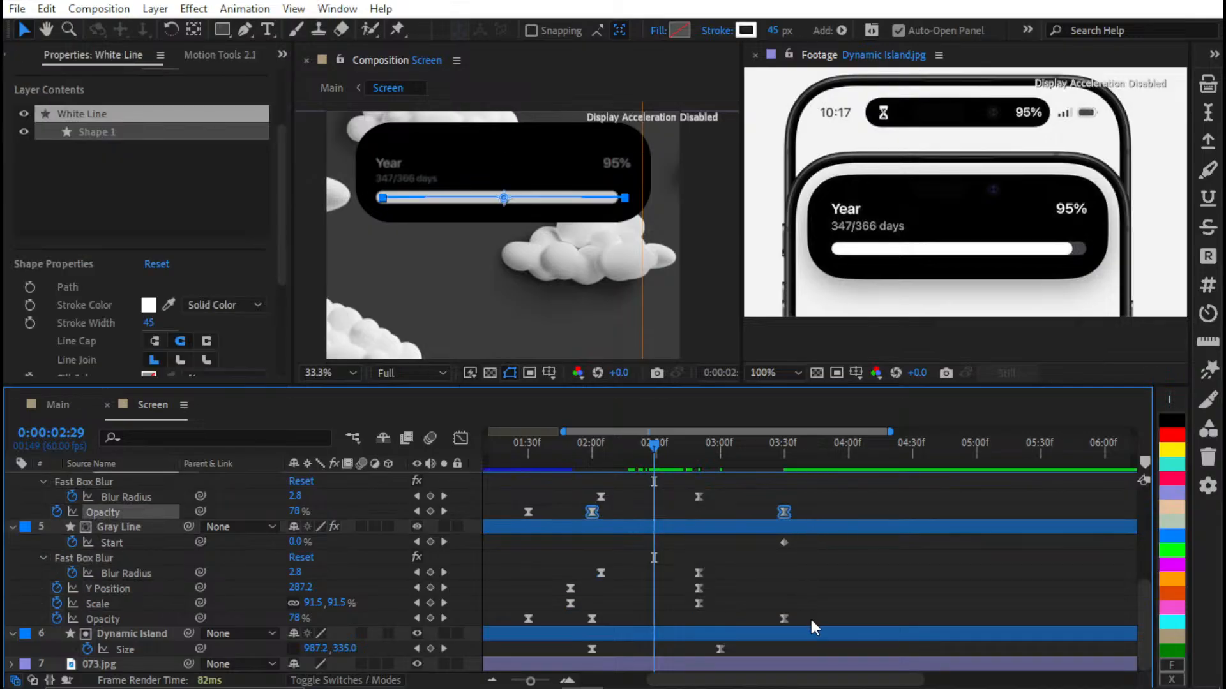
pyautogui.moveTo(809, 617); pyautogui.dragTo(595, 606)
pyautogui.scroll(3, 792, 543)
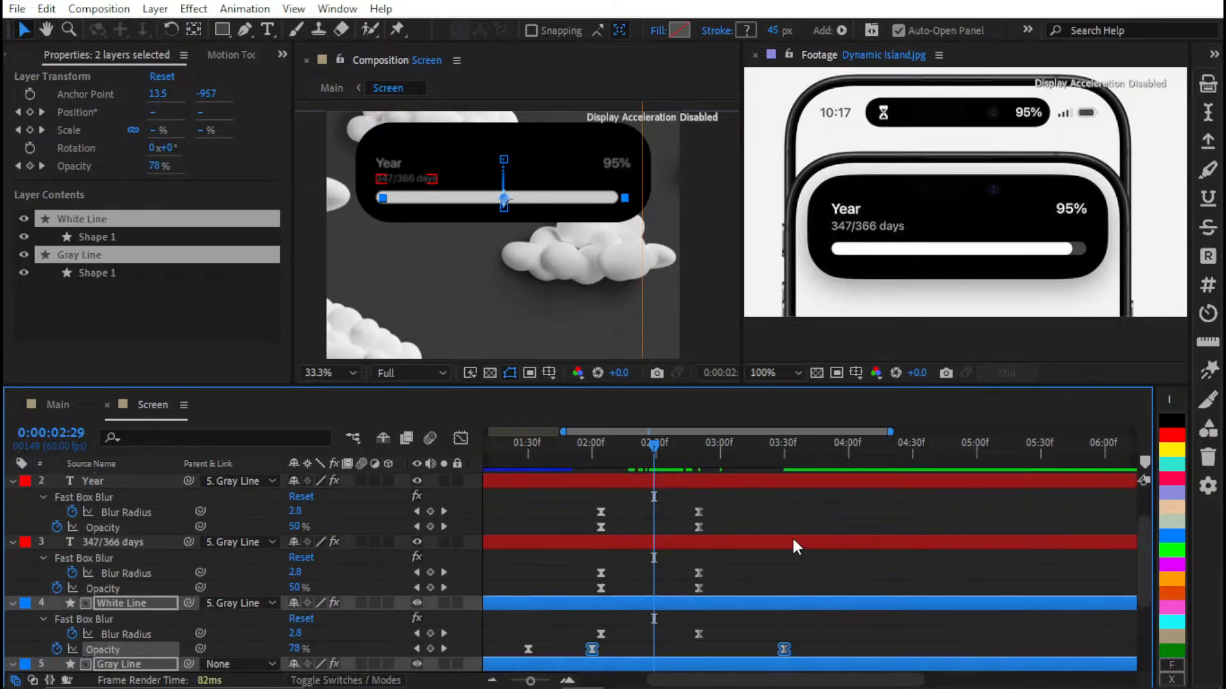
pyautogui.scroll(-3, 815, 520)
# Try shifting both lines' closing Opacity keyframes earlier, and move them back to start at 0:00:02:00
pyautogui.moveTo(787, 614); pyautogui.dragTo(742, 608)
pyautogui.press('j')
pyautogui.press('j')
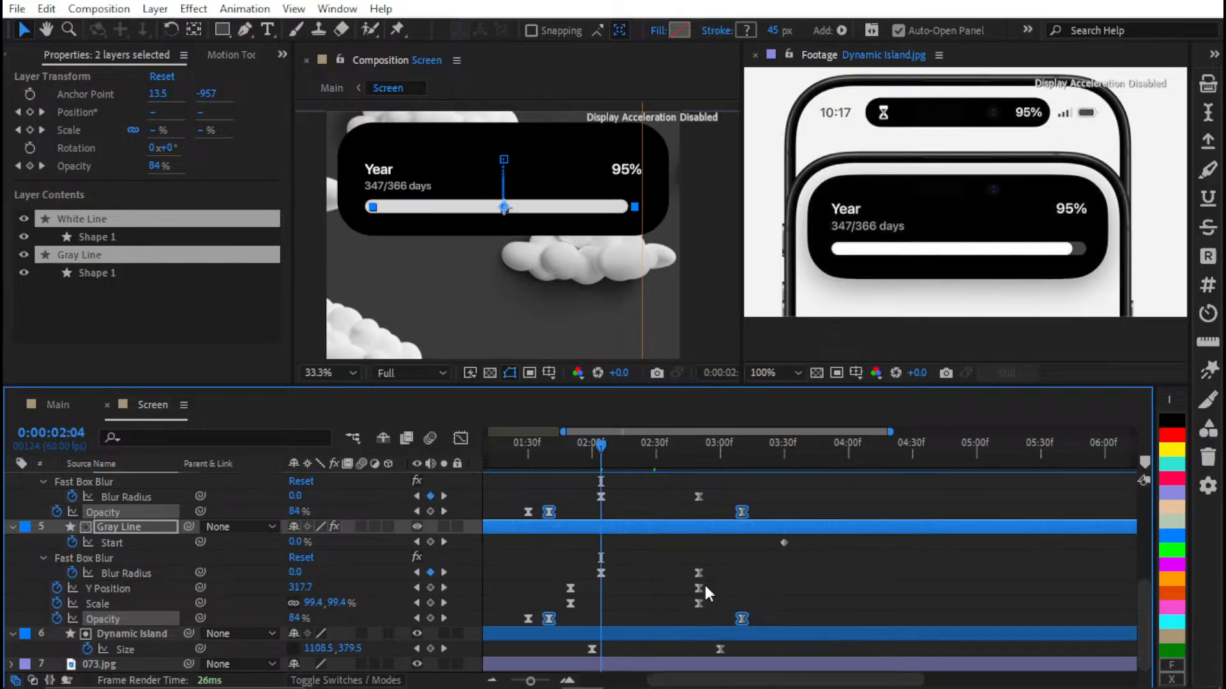
pyautogui.moveTo(547, 622); pyautogui.dragTo(594, 621)
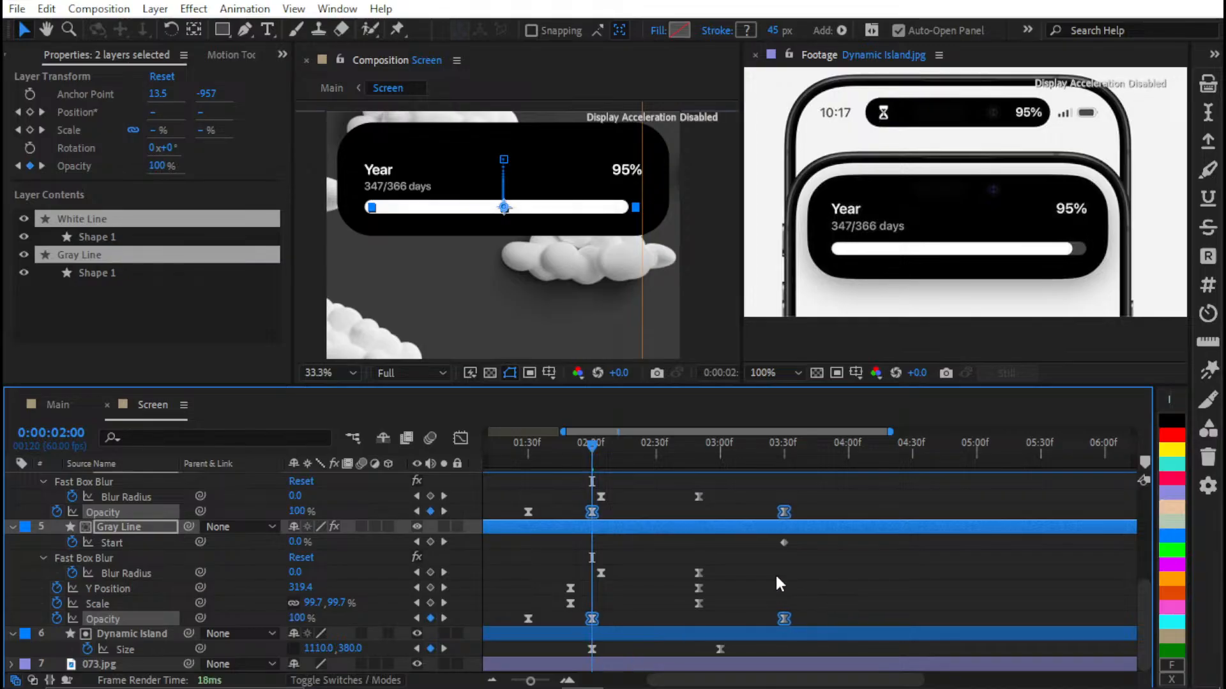
# Shorten the closing opacity fade of White Line and Gray Line to end at 0:00:03:00, keeping its start at 0:00:02:00
pyautogui.click(732, 448)
pyautogui.press('j')
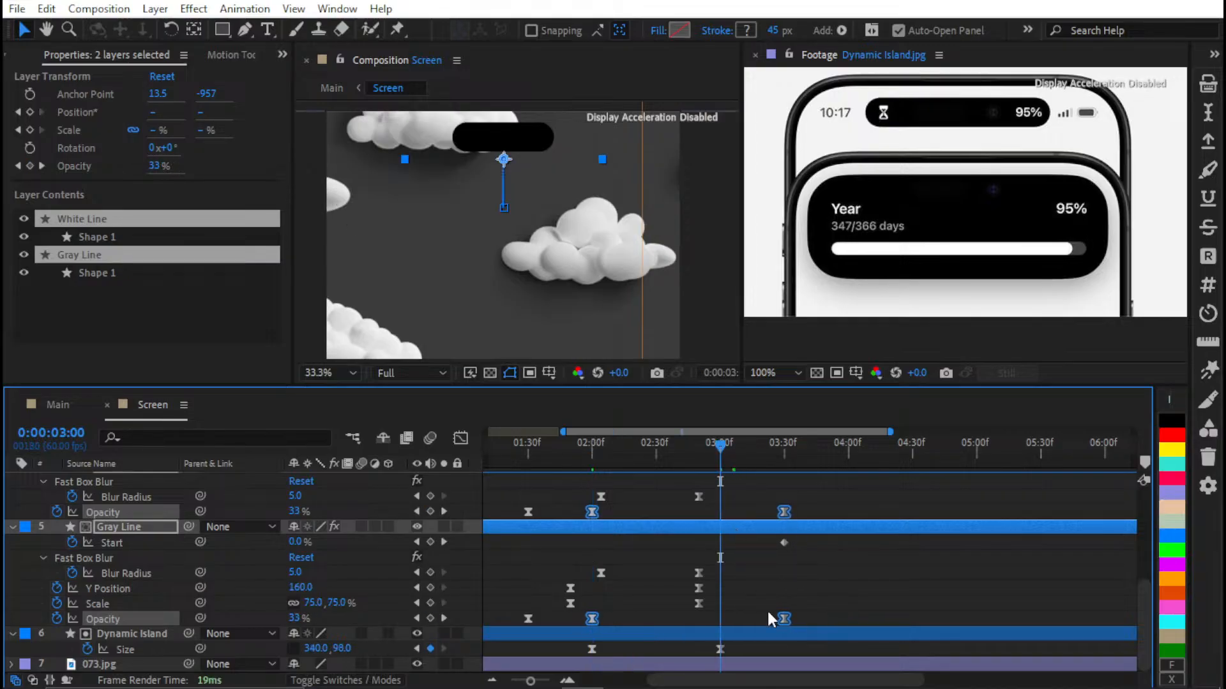
pyautogui.moveTo(785, 618); pyautogui.dragTo(725, 626)
pyautogui.press(';')
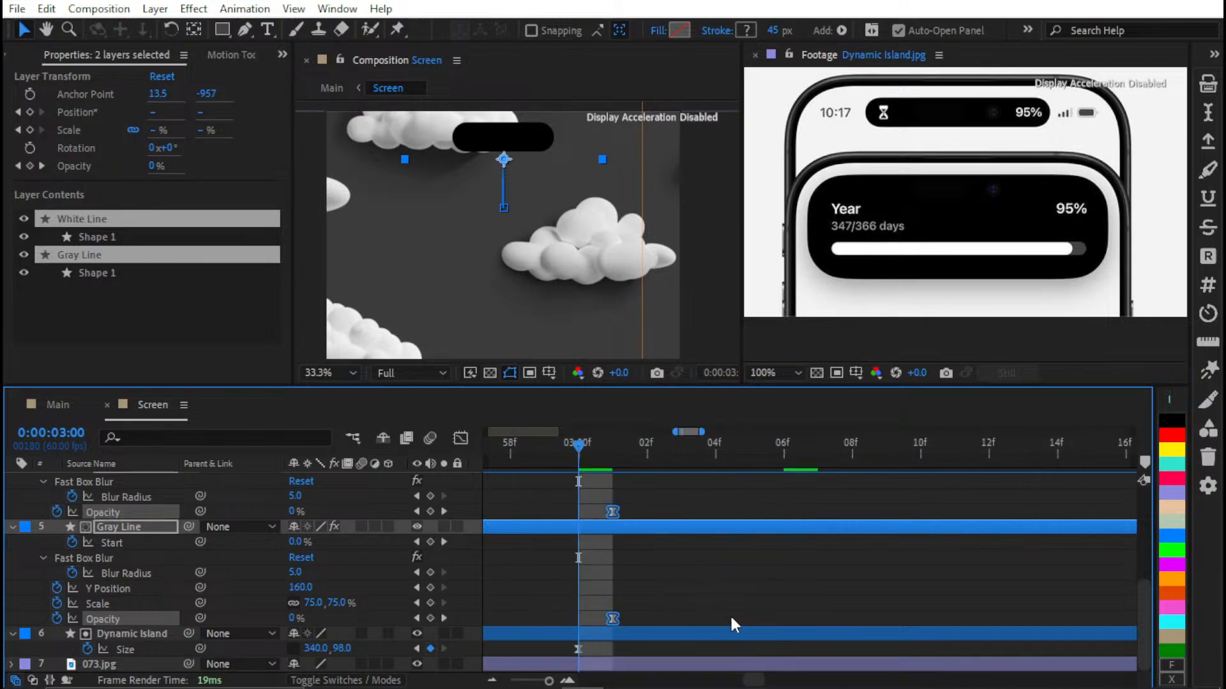
pyautogui.moveTo(613, 620); pyautogui.dragTo(585, 619)
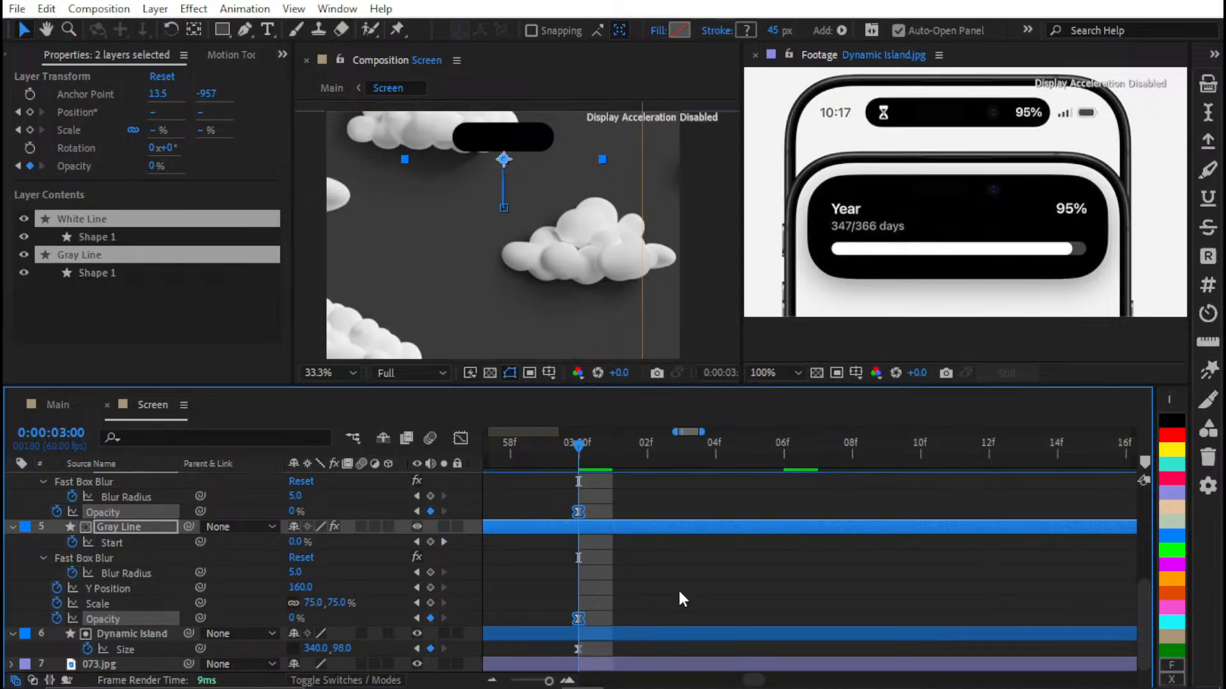
pyautogui.press(';')
# Scrub and step through the closing keyframes to check the line fade, stopping at 0:00:02:30
pyautogui.click(711, 586)
pyautogui.moveTo(641, 447); pyautogui.dragTo(652, 491)
pyautogui.press('k')
pyautogui.press('k')
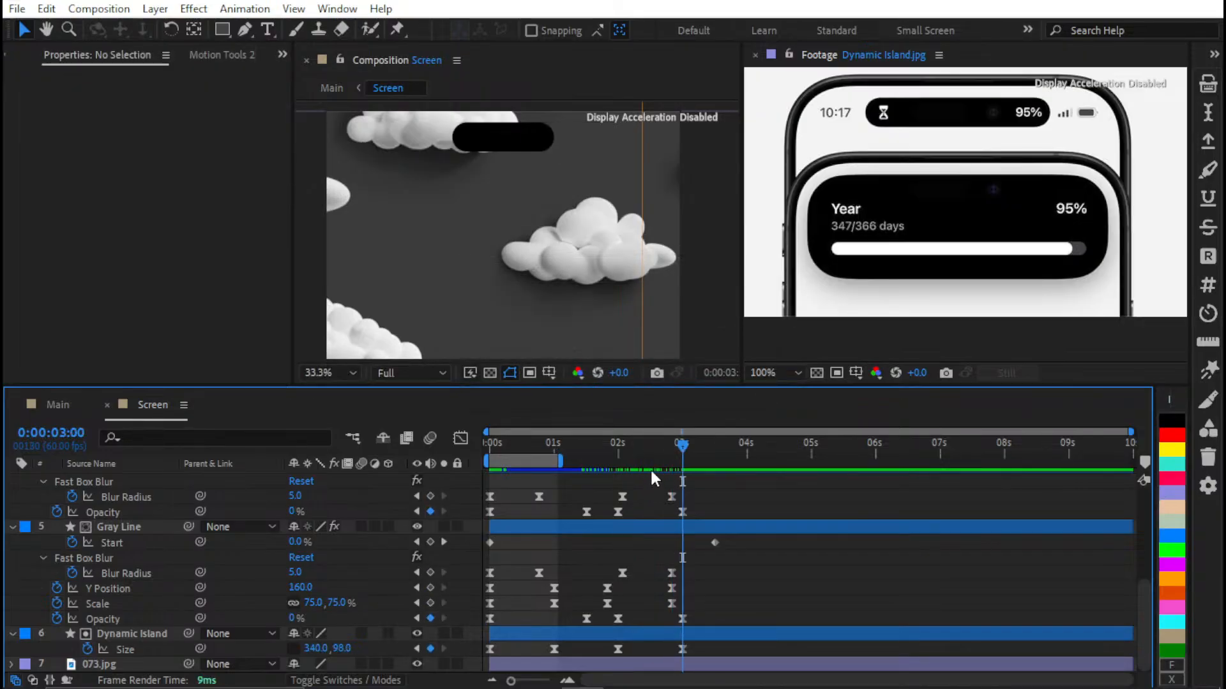
pyautogui.press('j')
pyautogui.click(651, 470)
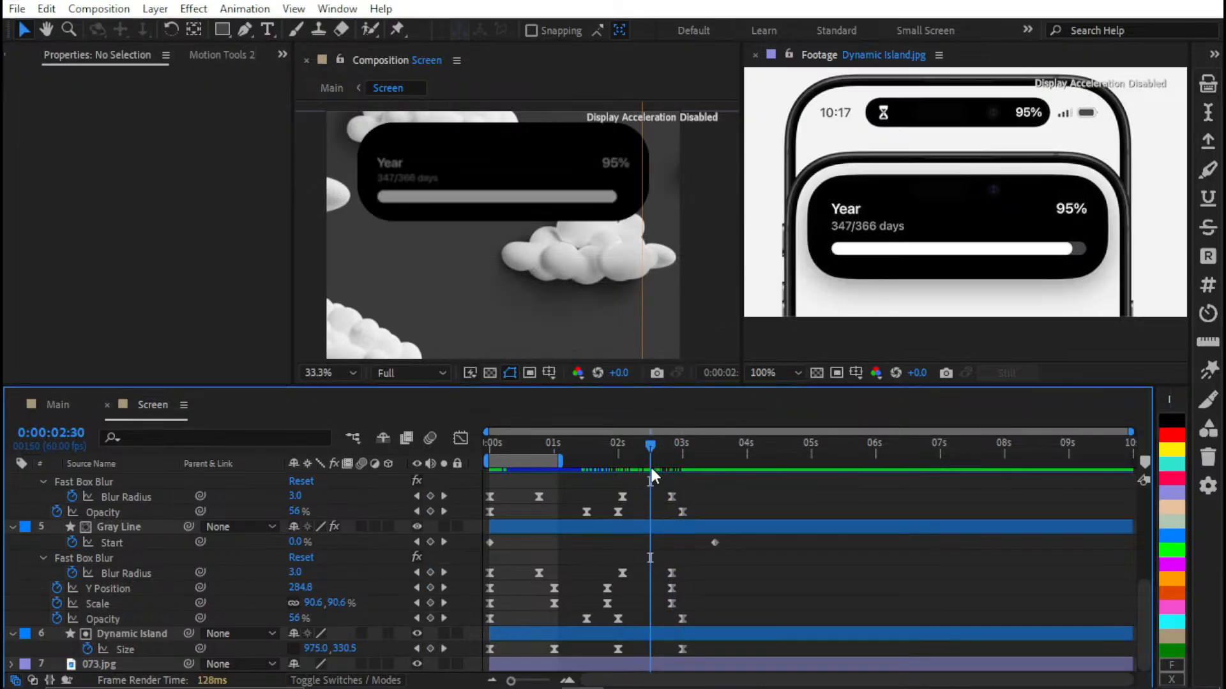
# Move the closing Opacity end keyframes of White Line and Gray Line earlier to 0:00:02:30
pyautogui.moveTo(701, 625); pyautogui.dragTo(600, 614)
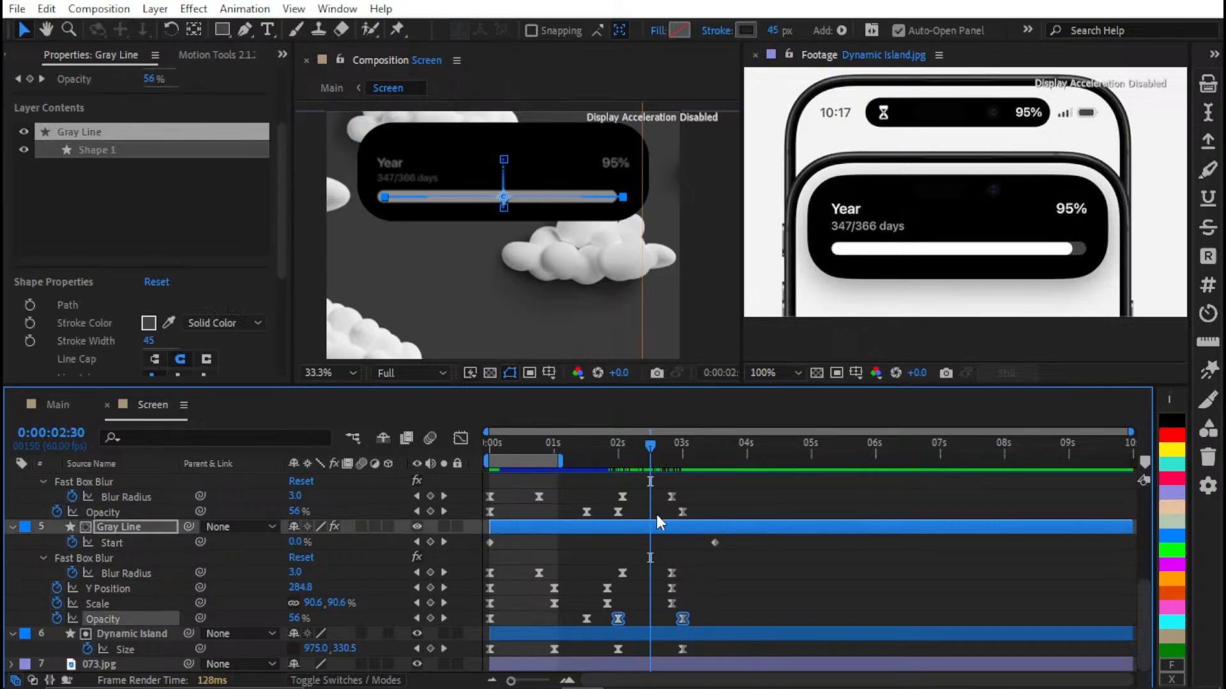
pyautogui.moveTo(701, 508); pyautogui.dragTo(585, 523)
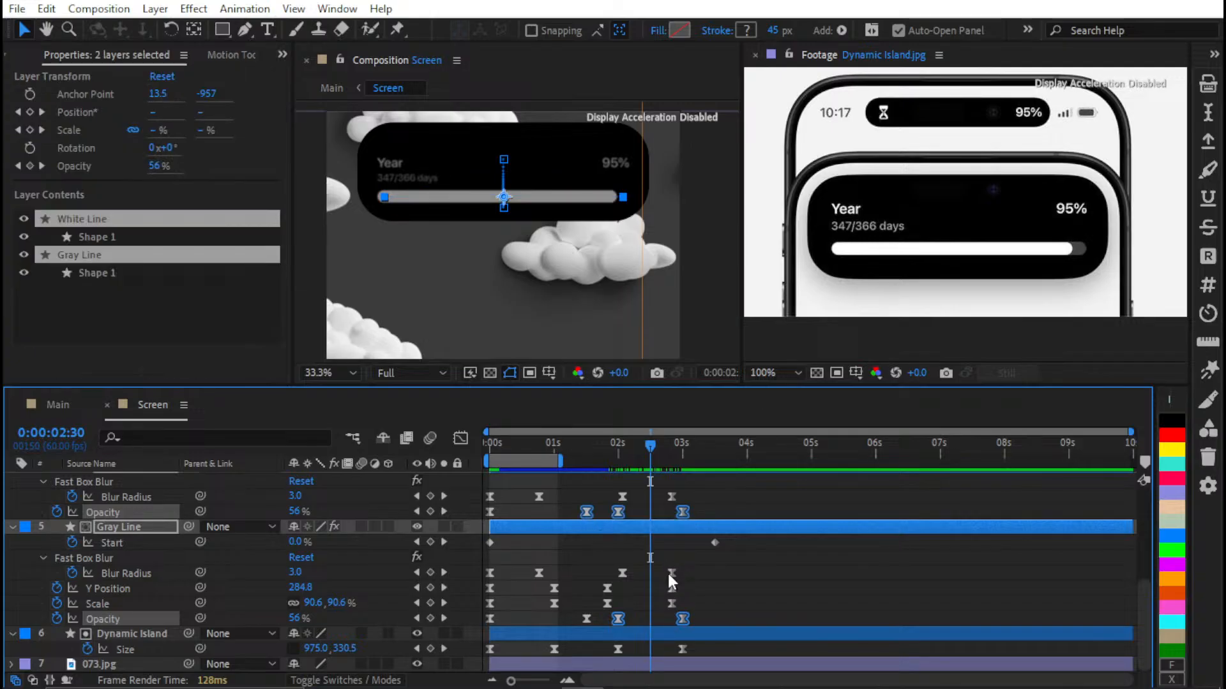
pyautogui.click(610, 510)
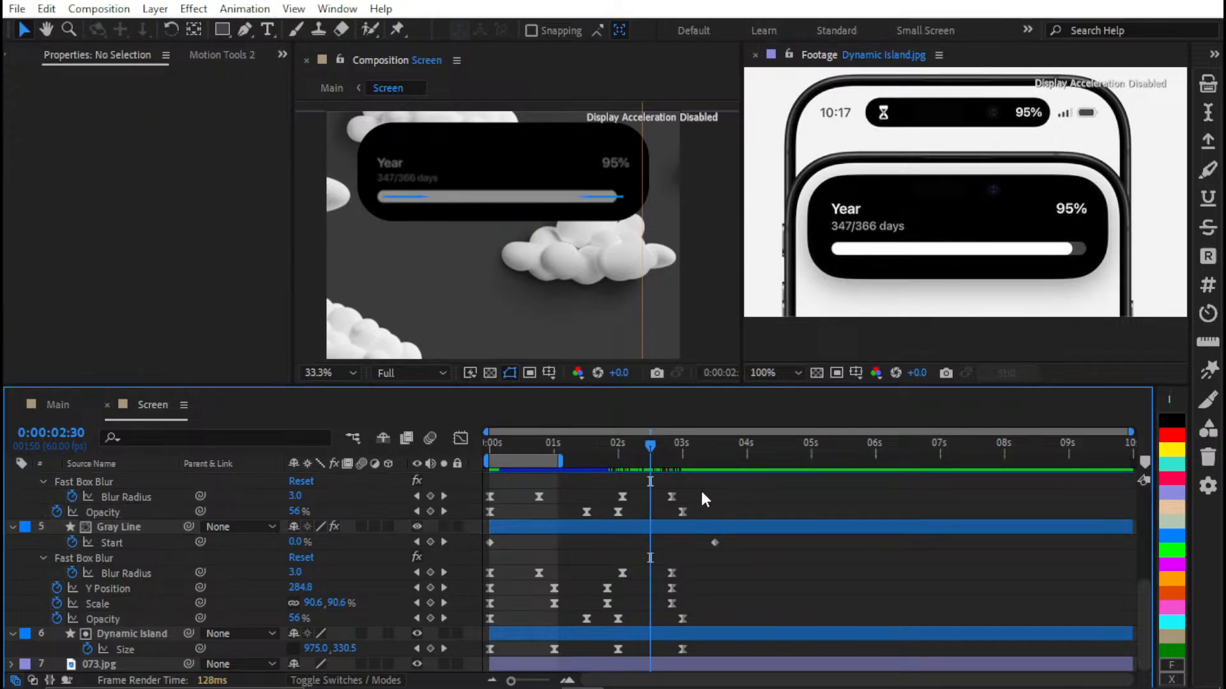
pyautogui.moveTo(700, 504); pyautogui.dragTo(608, 523)
pyautogui.moveTo(699, 617); pyautogui.dragTo(608, 621)
pyautogui.scroll(3, 706, 629)
pyautogui.scroll(-1, 612, 605)
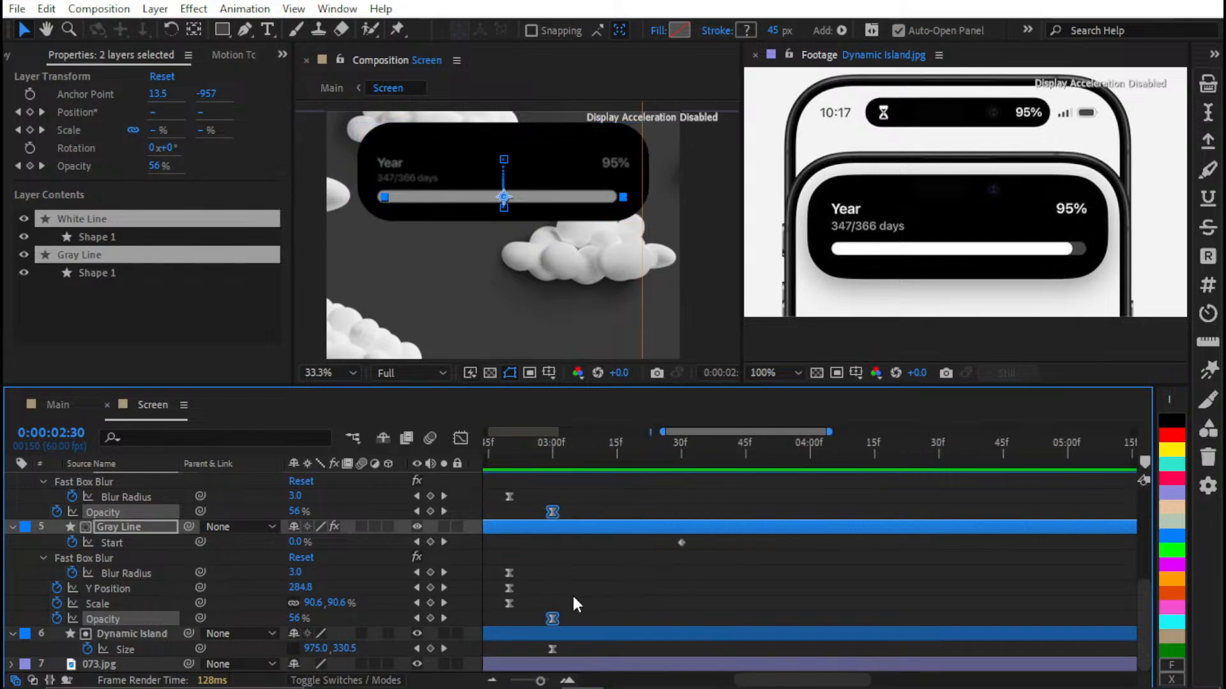
pyautogui.hscroll(-3, 573, 598)
pyautogui.moveTo(726, 621); pyautogui.dragTo(601, 620)
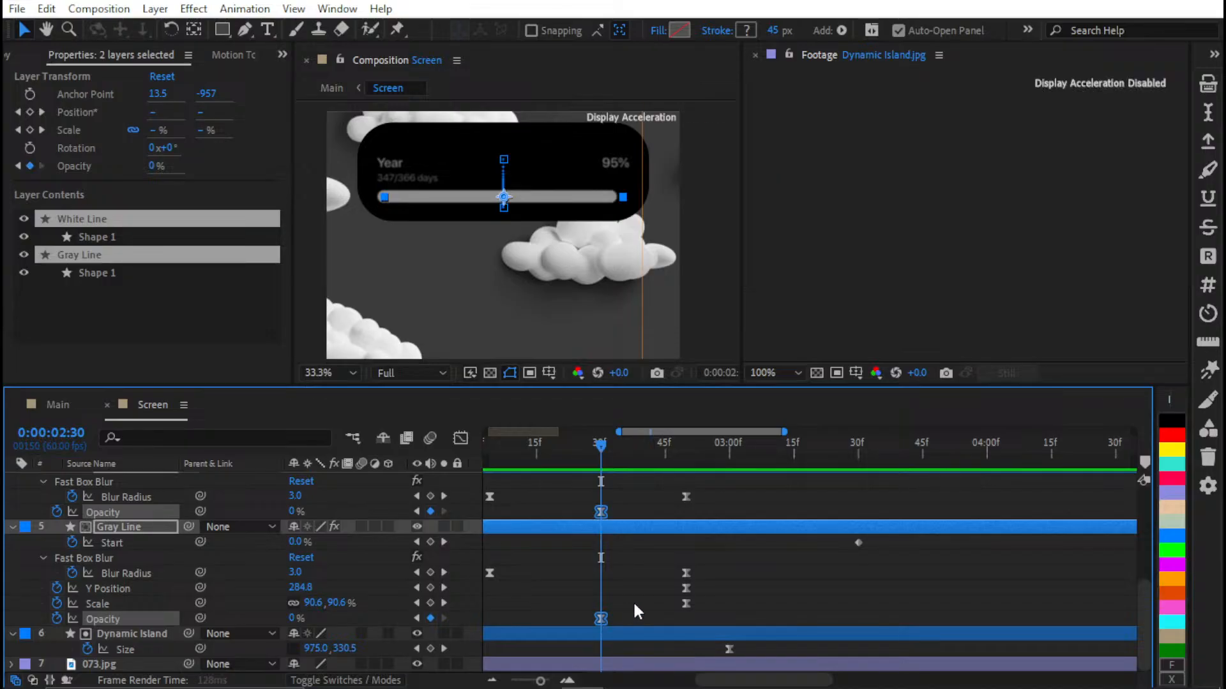
pyautogui.click(635, 604)
# Check the lines' closing fade against the text layers' keyframes, and return to the keyframes at 0:00:02:00
pyautogui.scroll(-2, 649, 586)
pyautogui.moveTo(651, 447)
pyautogui.mouseDown()
pyautogui.moveTo(665, 454)
pyautogui.moveTo(611, 462)
pyautogui.moveTo(663, 470)
pyautogui.moveTo(649, 470)
pyautogui.mouseUp()
pyautogui.scroll(5, 658, 530)
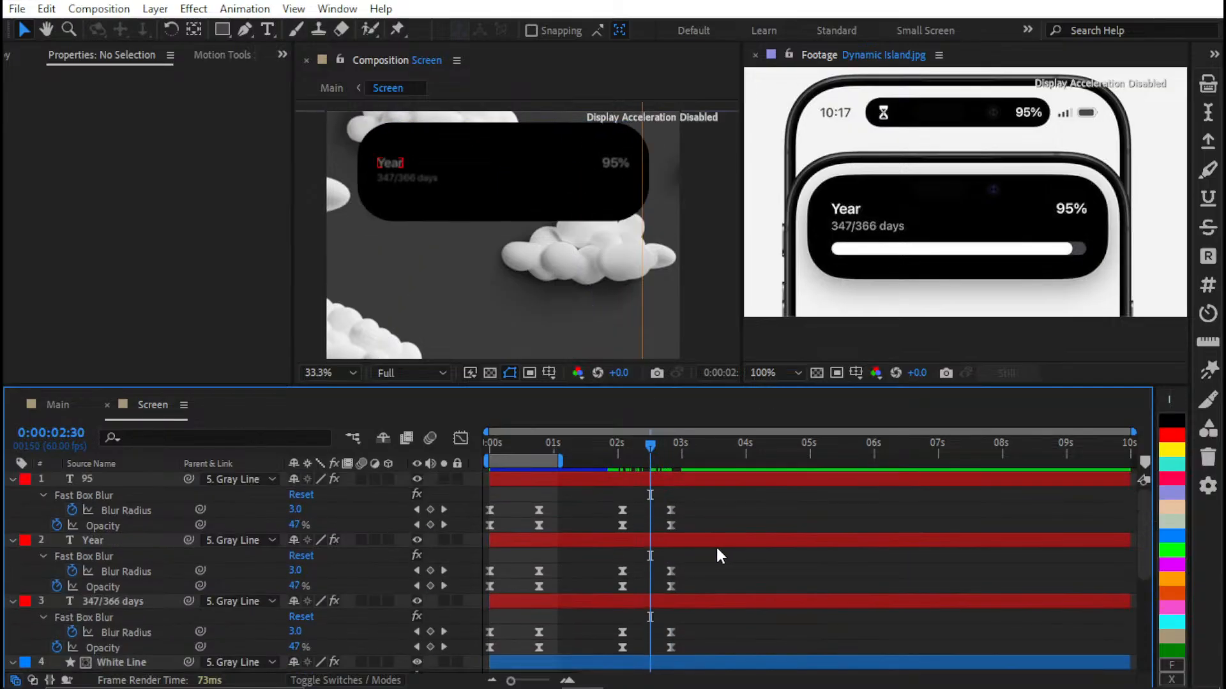
pyautogui.scroll(-5, 714, 560)
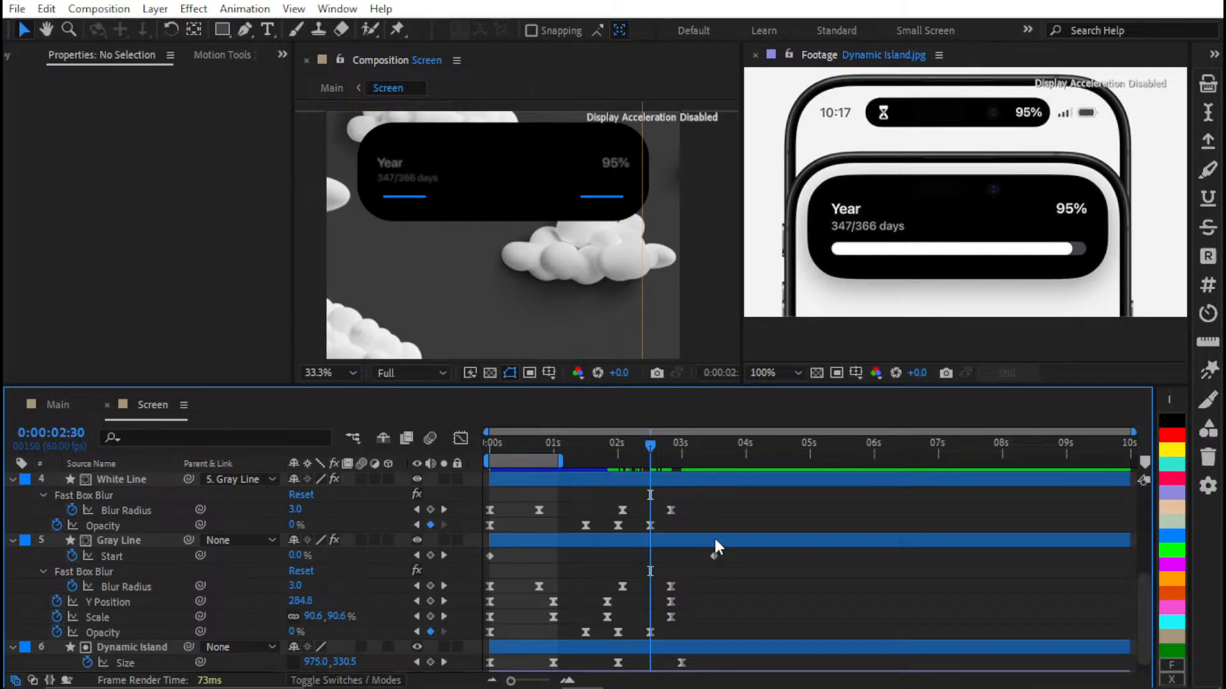
pyautogui.press('j')
pyautogui.press('j')
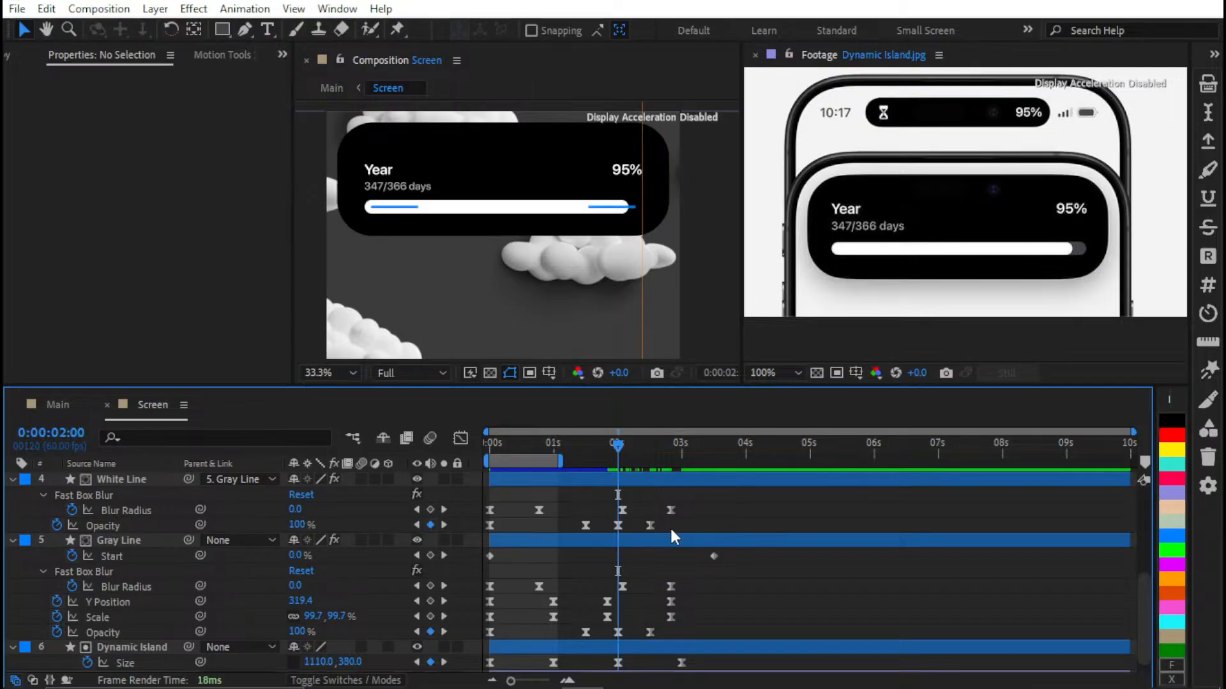
# Show all layers' Opacity keyframes and retime the three text layers' closing fade to run from 0:00:02:00 to 0:00:02:30
pyautogui.press('u')
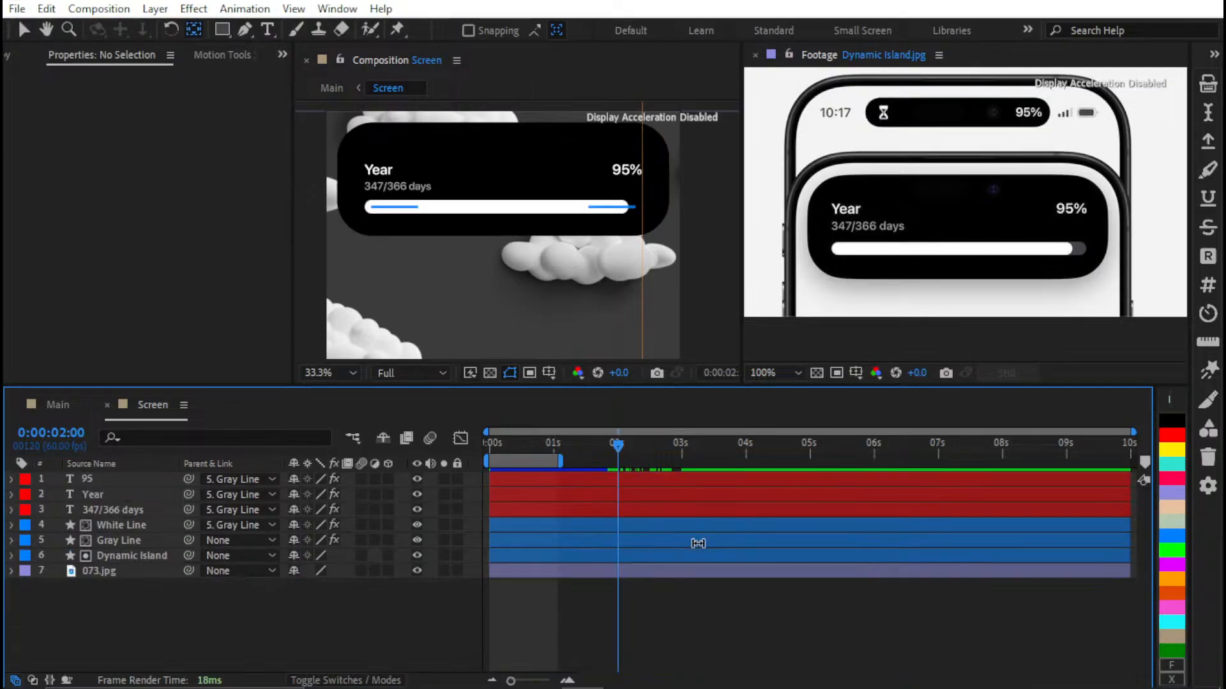
pyautogui.press('u')
pyautogui.scroll(3, 627, 563)
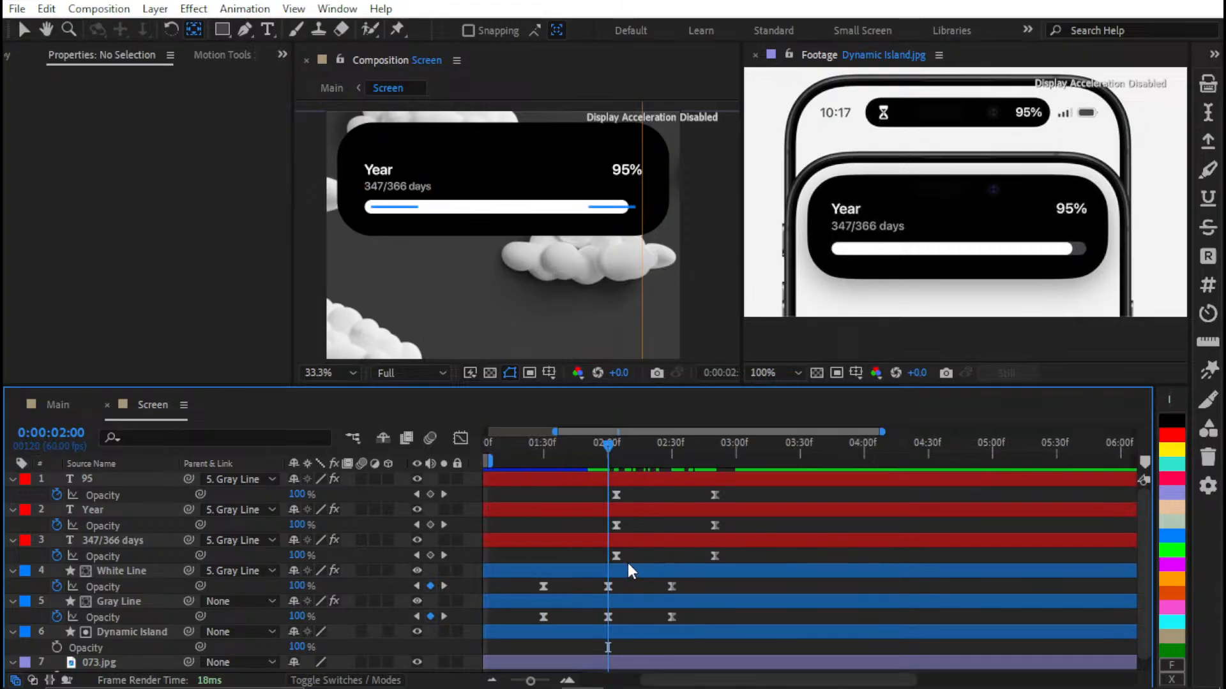
pyautogui.moveTo(596, 499); pyautogui.dragTo(707, 567)
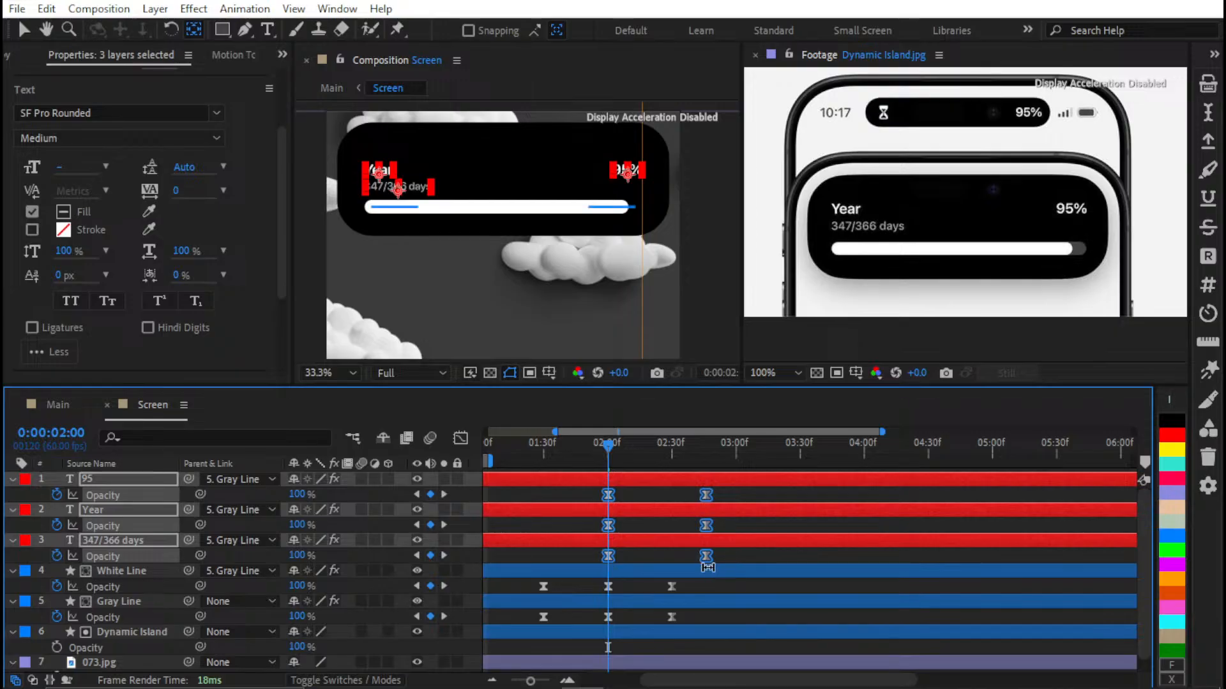
pyautogui.press('k')
pyautogui.moveTo(707, 496); pyautogui.dragTo(672, 514)
pyautogui.click(680, 489)
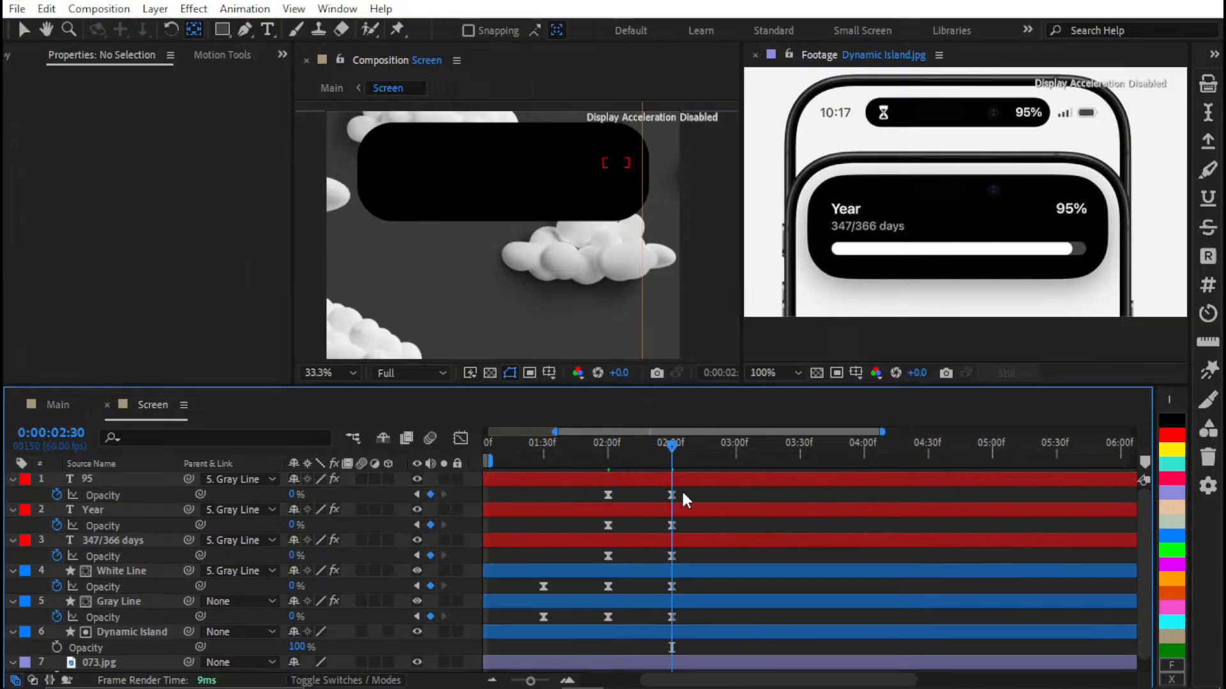
# Scrub through the retimed closing fade, and preview the animation in the Main composition with a closer view of the island
pyautogui.moveTo(618, 445); pyautogui.dragTo(718, 469)
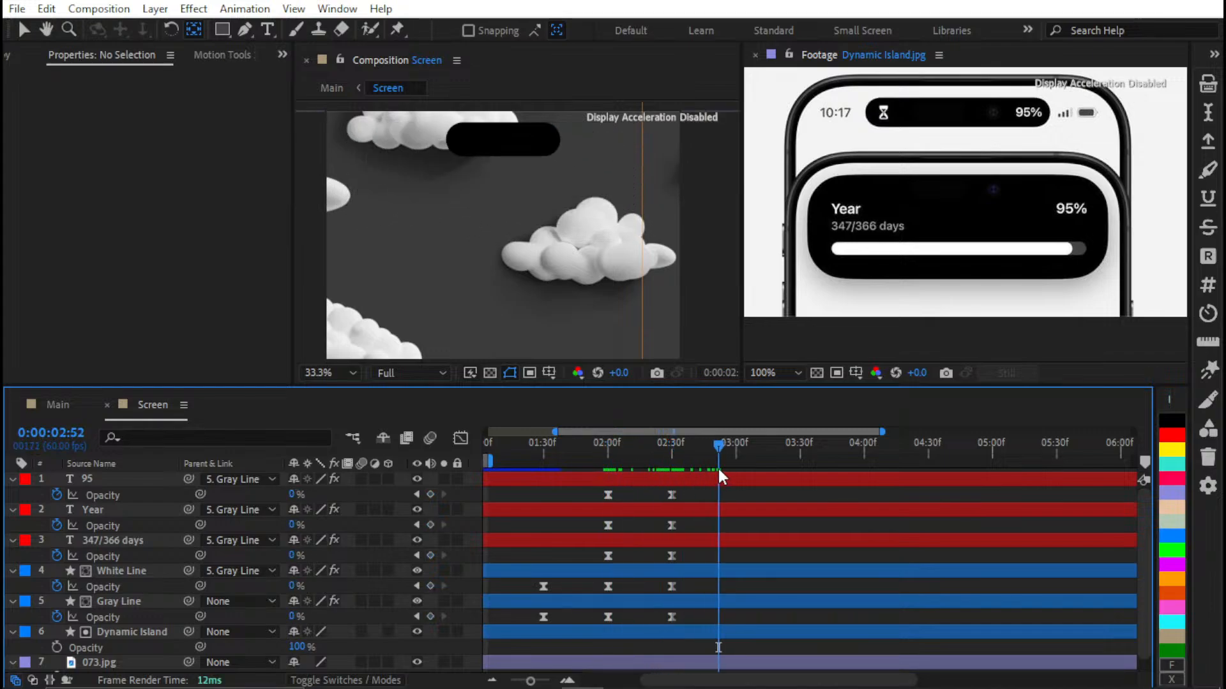
pyautogui.hotkey('shift', '/')
pyautogui.click(58, 404)
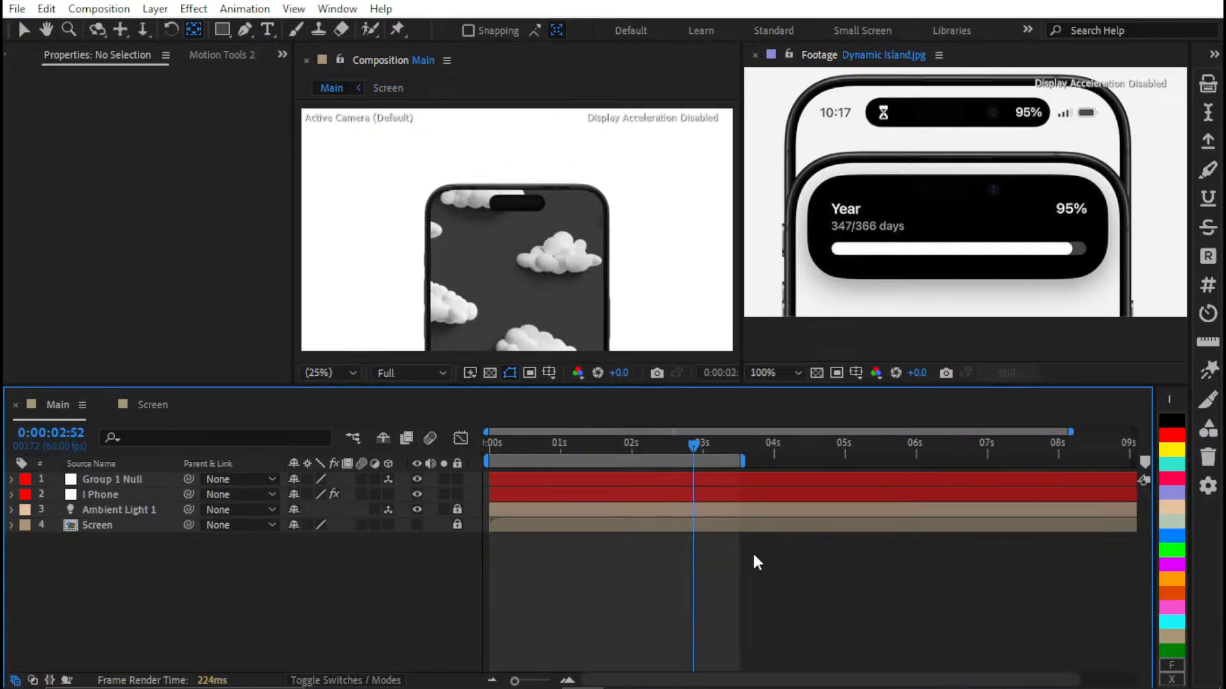
pyautogui.press('Home')
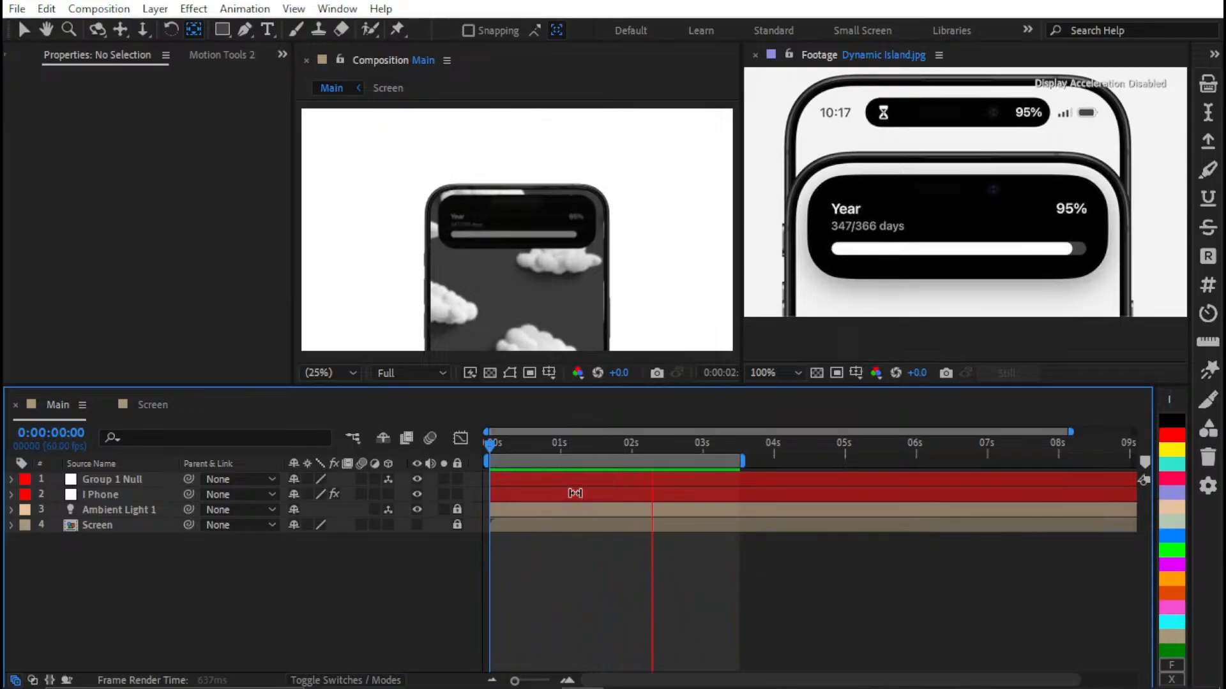
pyautogui.press('space')
pyautogui.scroll(2, 527, 250)
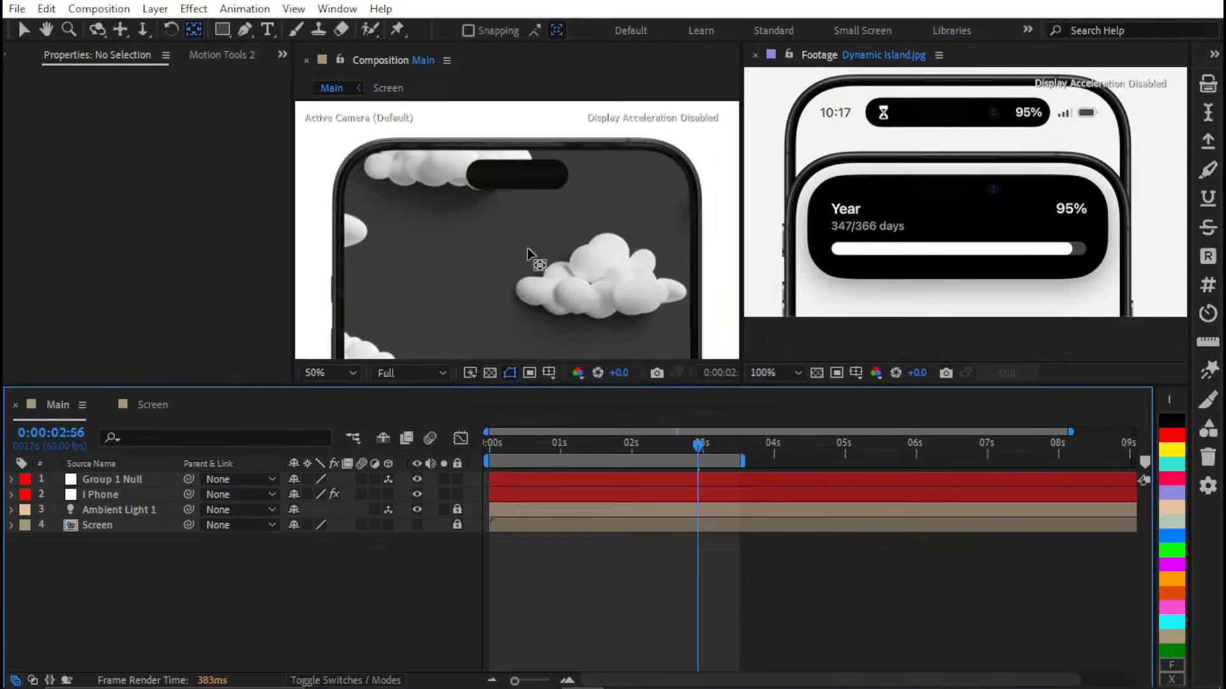
pyautogui.press('space')
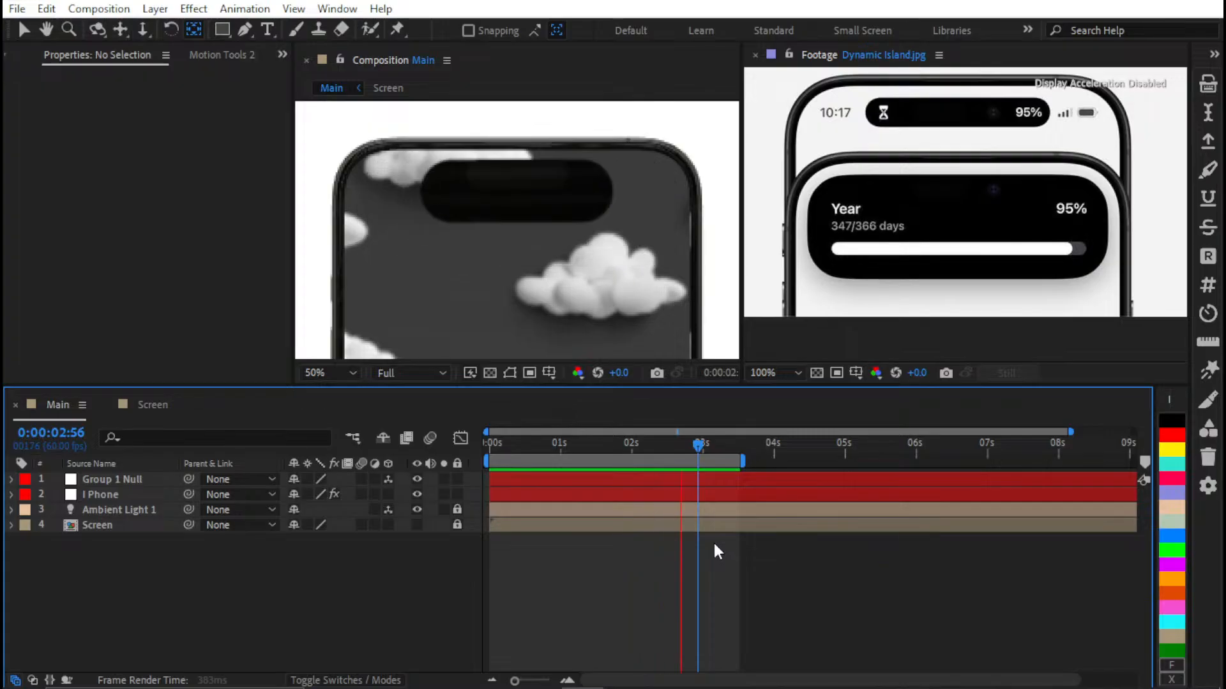
# Set the preview resolution to Full and play the Main composition from the first frame
pyautogui.click(212, 57)
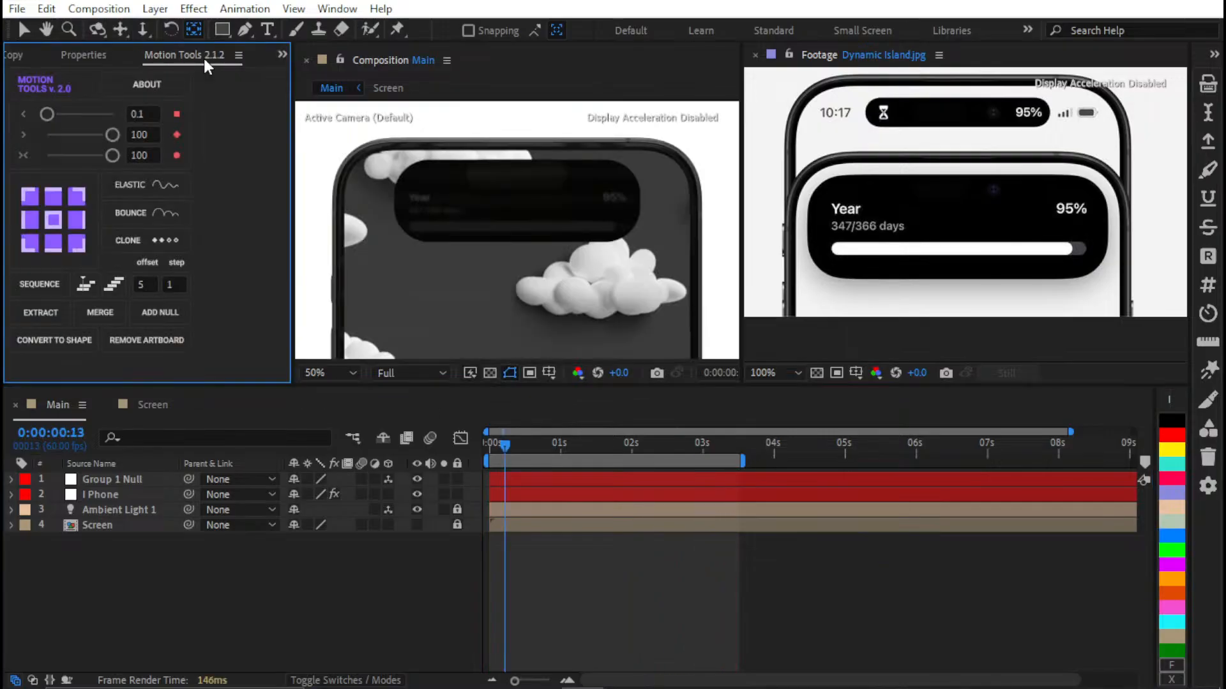
pyautogui.scroll(5, 204, 59)
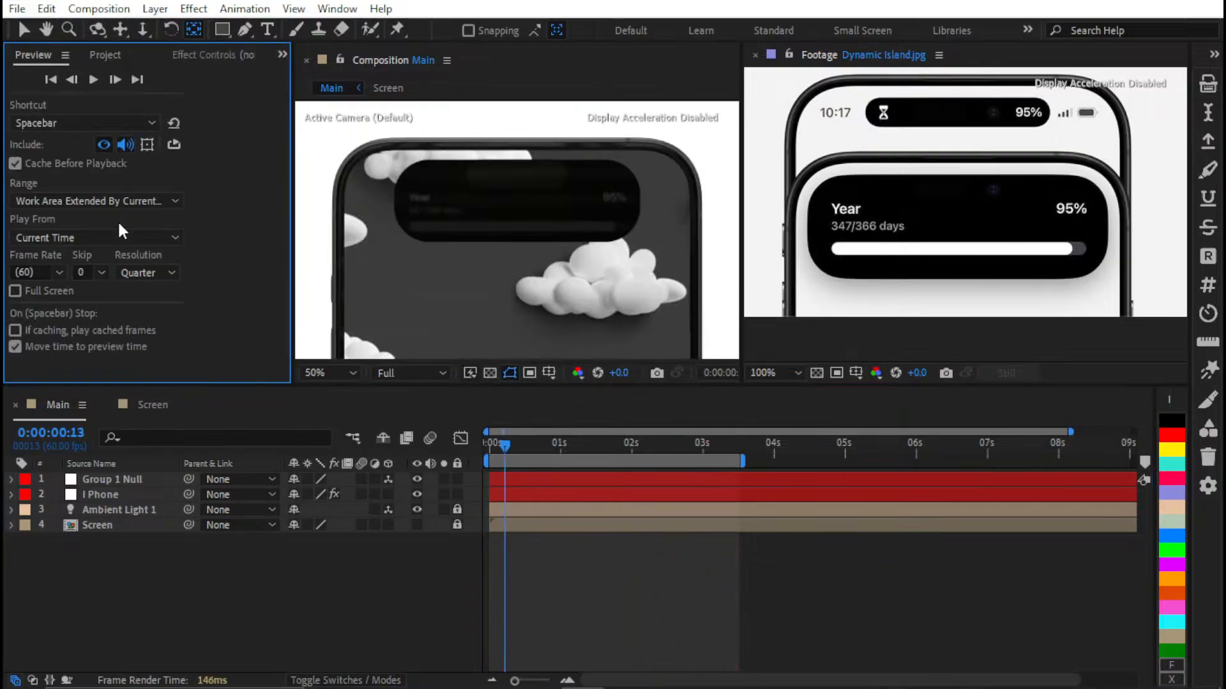
pyautogui.click(144, 273)
pyautogui.click(168, 313)
pyautogui.click(567, 540)
pyautogui.moveTo(513, 447); pyautogui.dragTo(378, 457)
pyautogui.press('space')
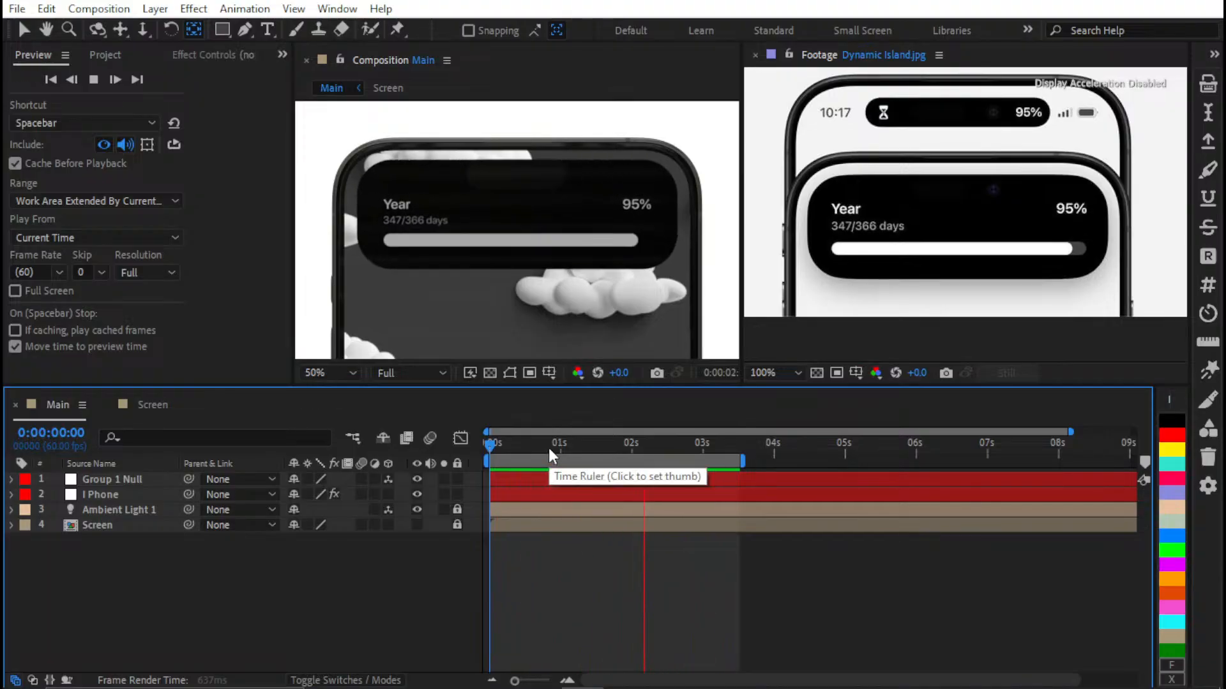
# Extend the Main composition's work area to run from the first frame to just before 4 seconds
pyautogui.moveTo(568, 462); pyautogui.dragTo(635, 454)
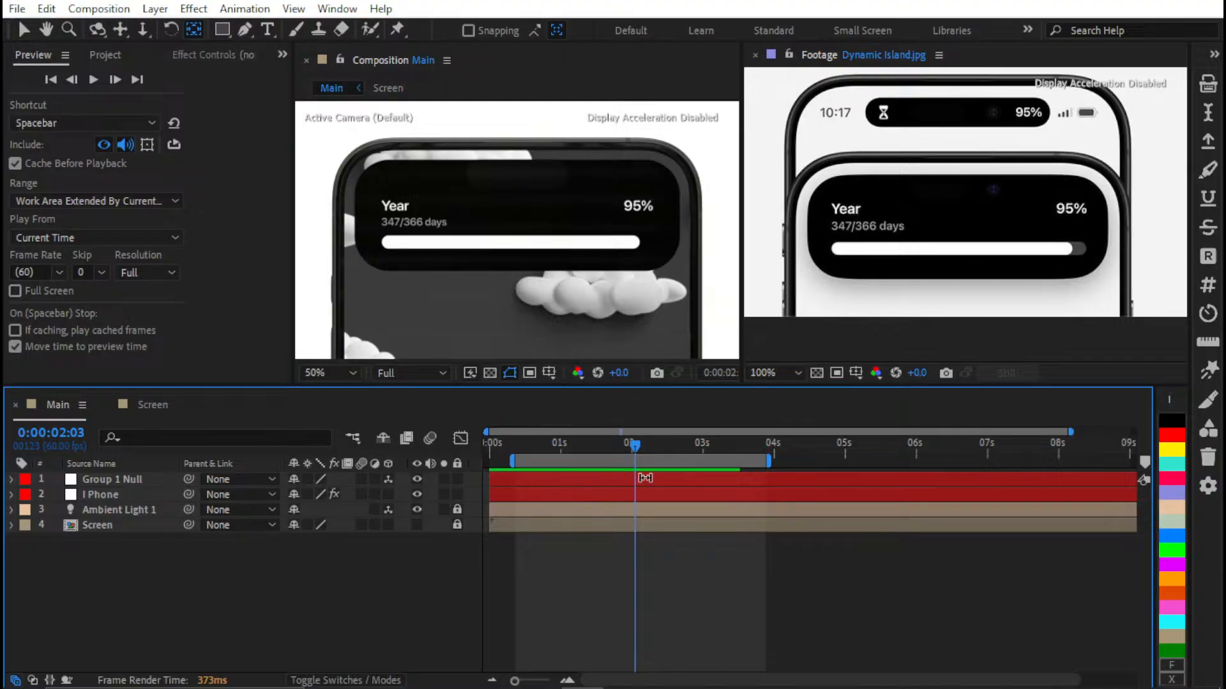
pyautogui.scroll(-1, 646, 479)
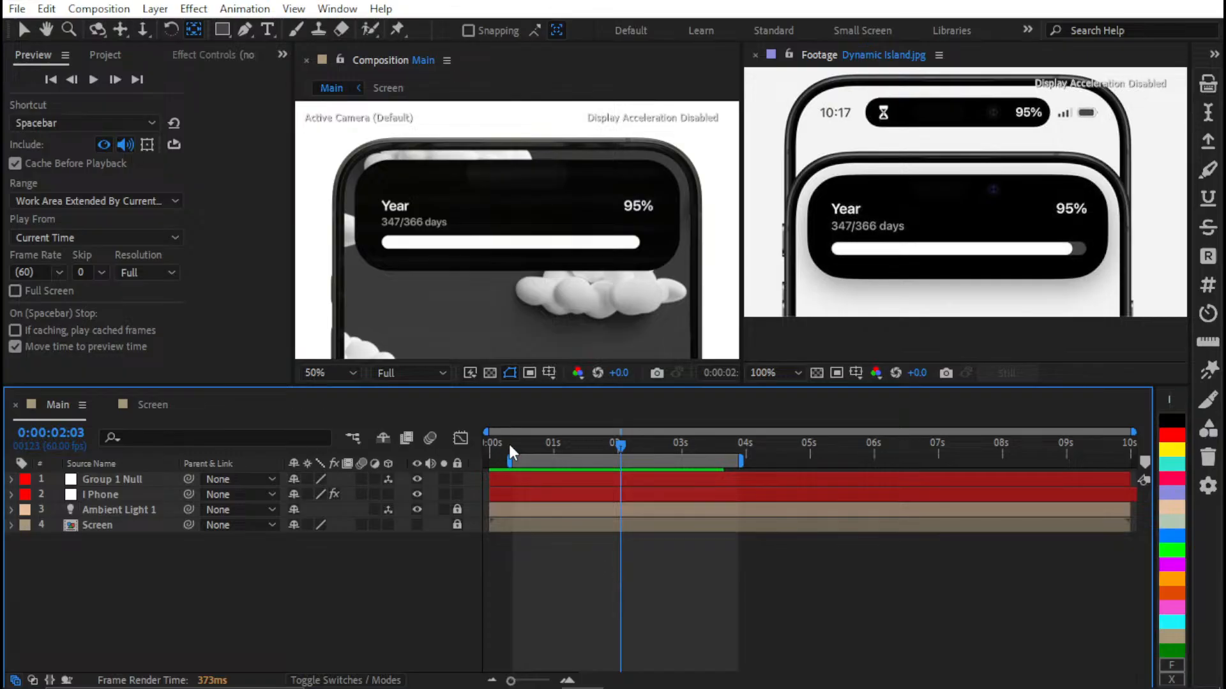
pyautogui.moveTo(508, 442); pyautogui.dragTo(340, 476)
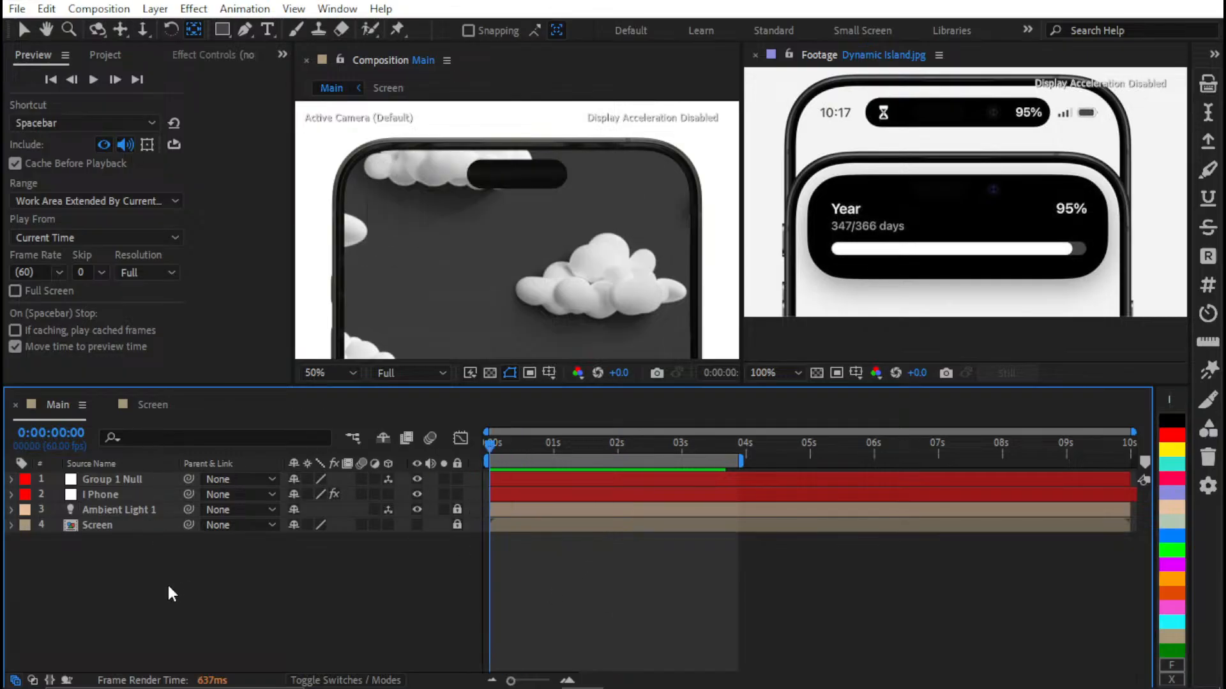
# Review the effects in the Screen composition and the size-based Position expression on the Dynamic Island layer
pyautogui.click(154, 406)
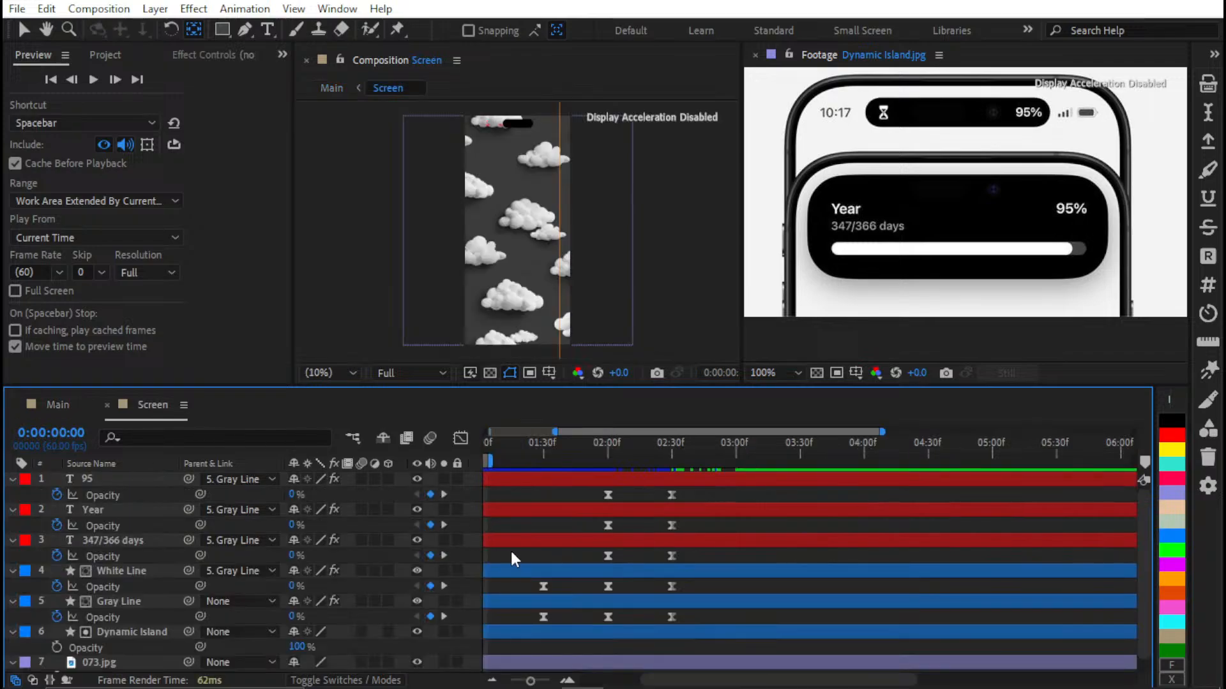
pyautogui.press('-')
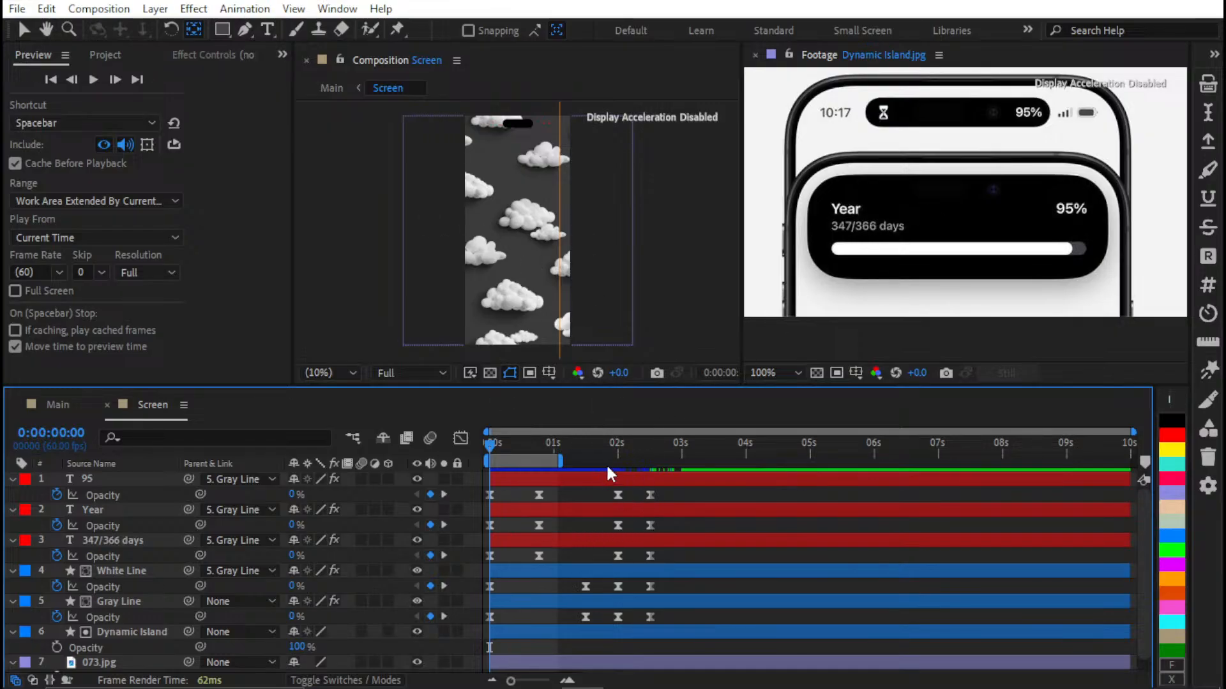
pyautogui.press('e')
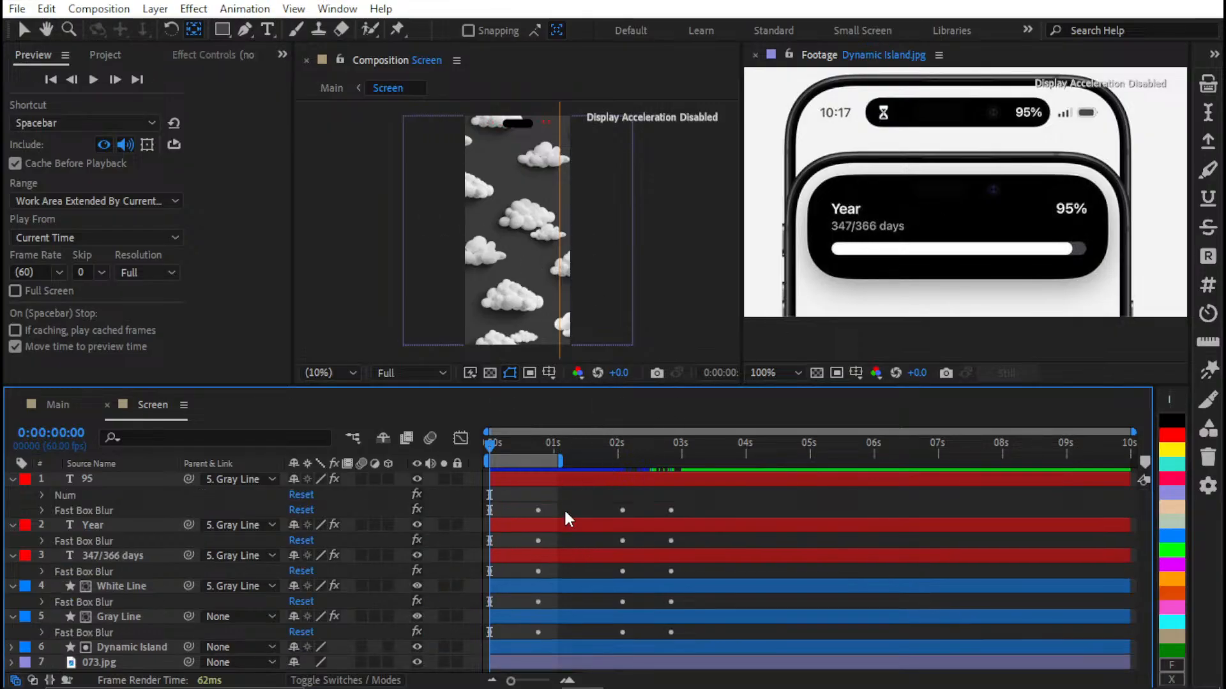
pyautogui.press('e')
pyautogui.press('e')
pyautogui.press('e')
pyautogui.click(542, 644)
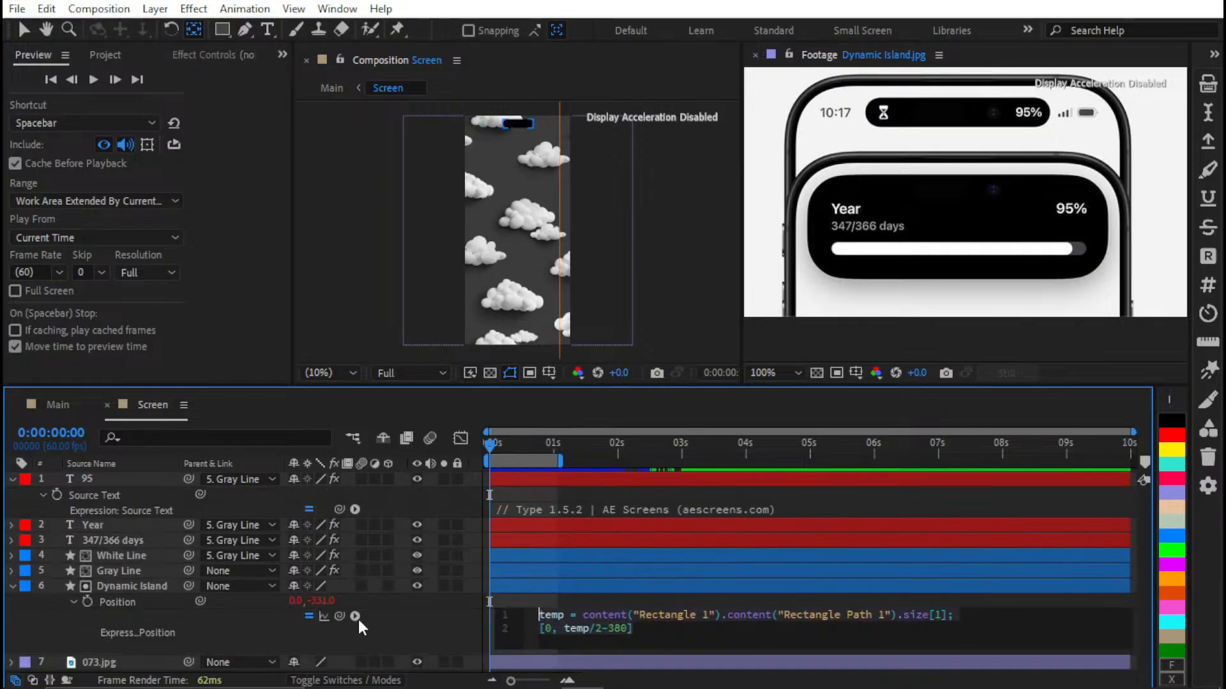
pyautogui.click(416, 620)
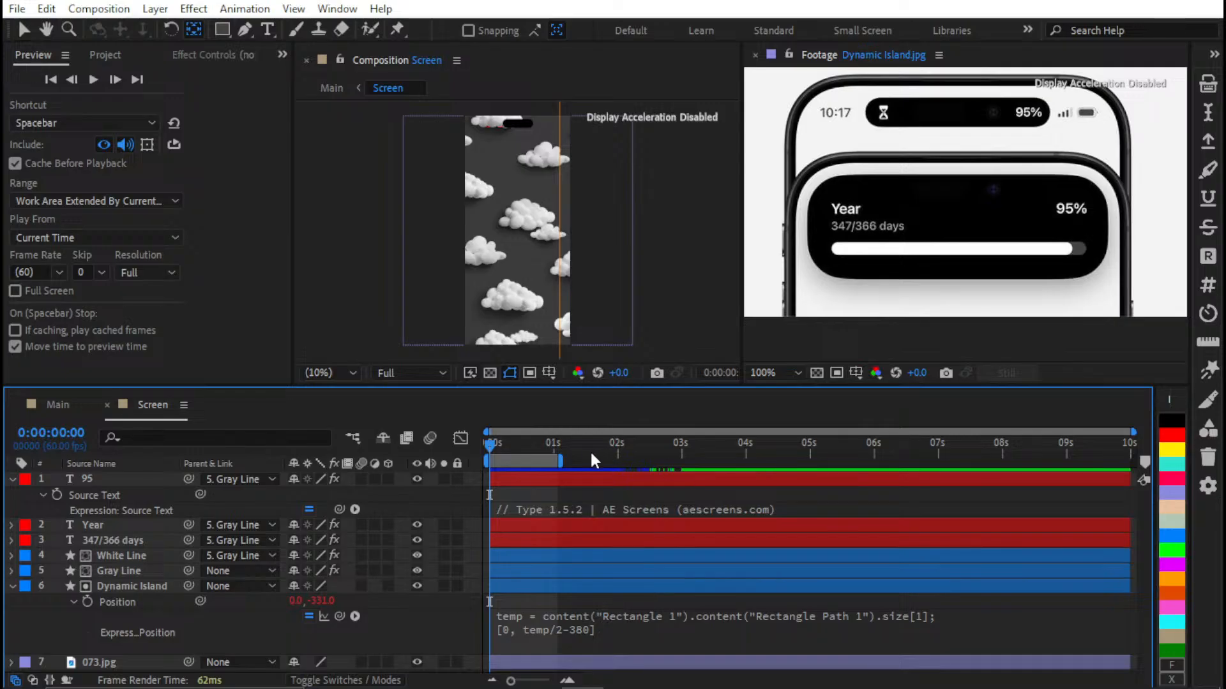
# Scrub the island's expansion in Screen, review the Fast Box Blur keyframes on the text and line layers, and return to Main
pyautogui.moveTo(540, 445); pyautogui.dragTo(521, 462)
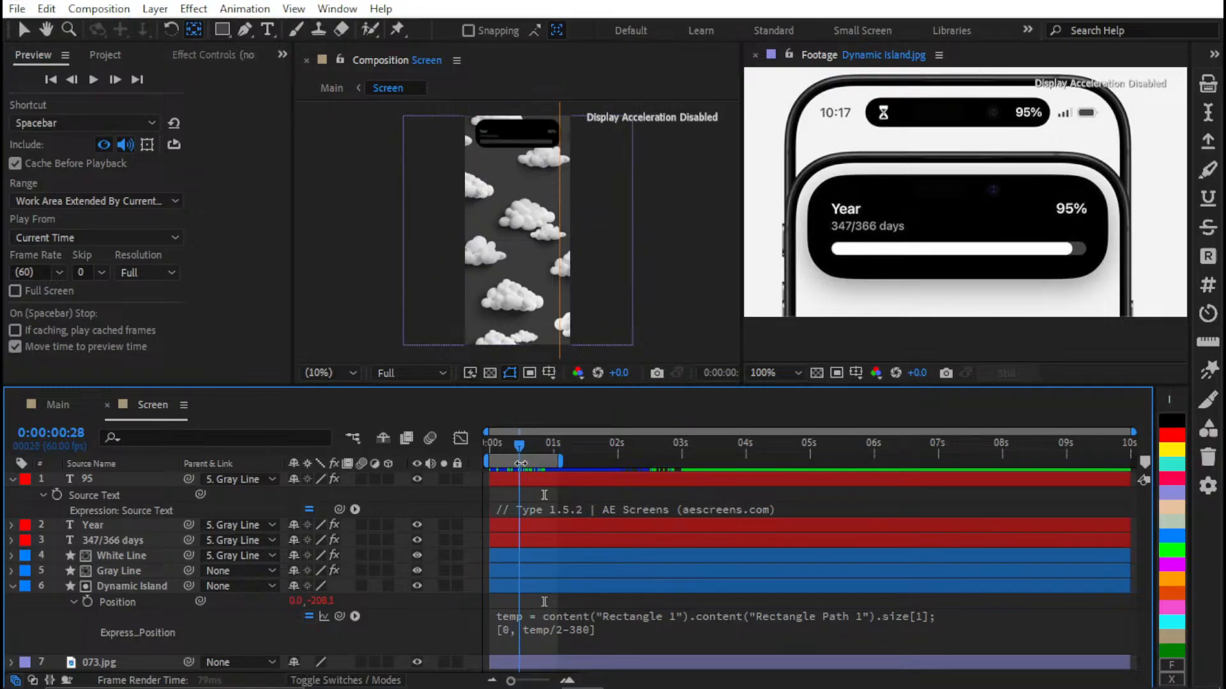
pyautogui.click(533, 586)
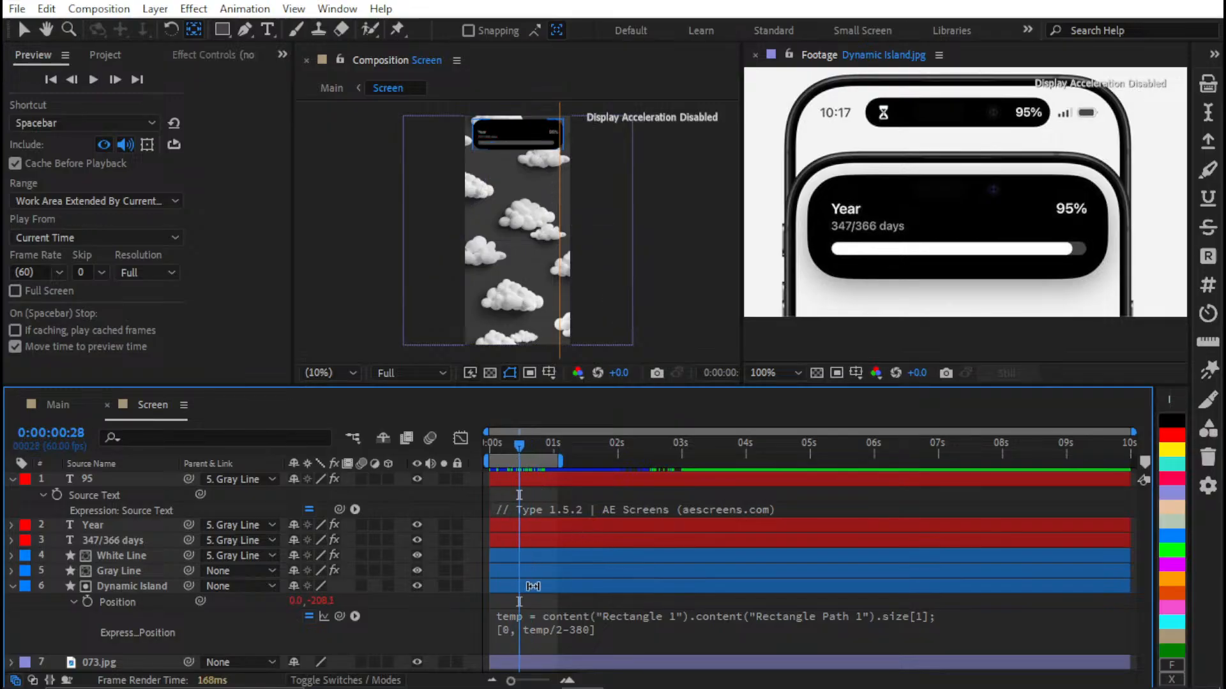
pyautogui.press('e')
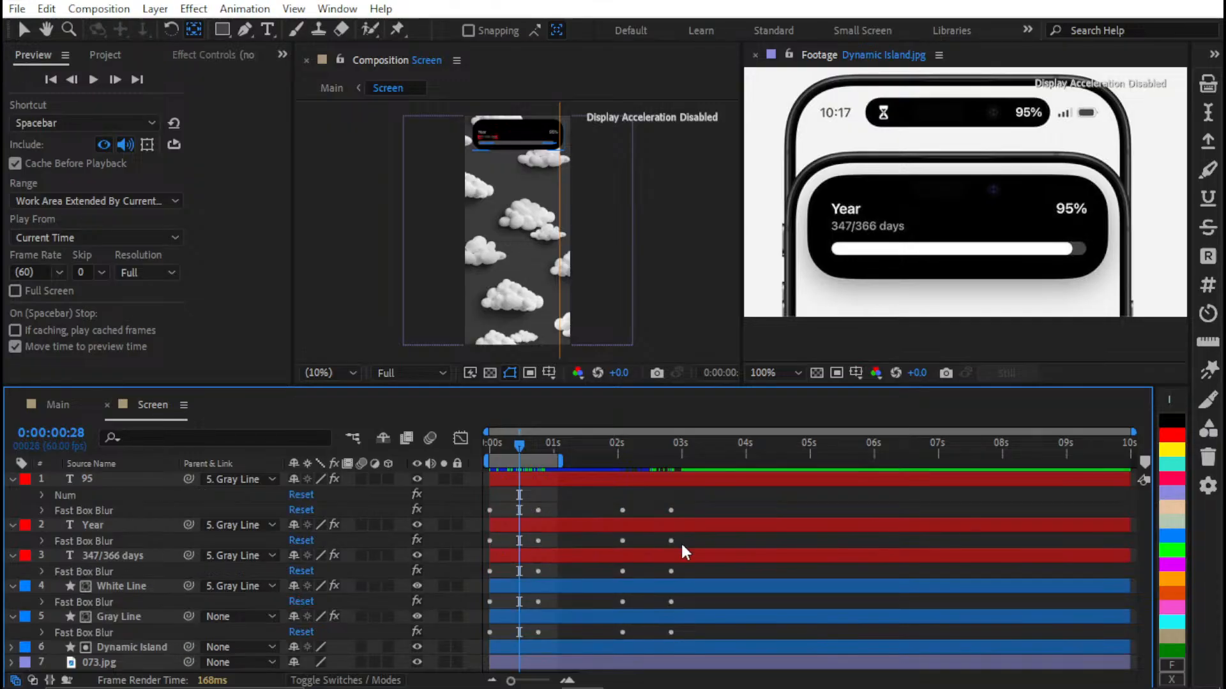
pyautogui.moveTo(713, 515); pyautogui.dragTo(396, 658)
pyautogui.moveTo(713, 490); pyautogui.dragTo(487, 592)
pyautogui.click(57, 405)
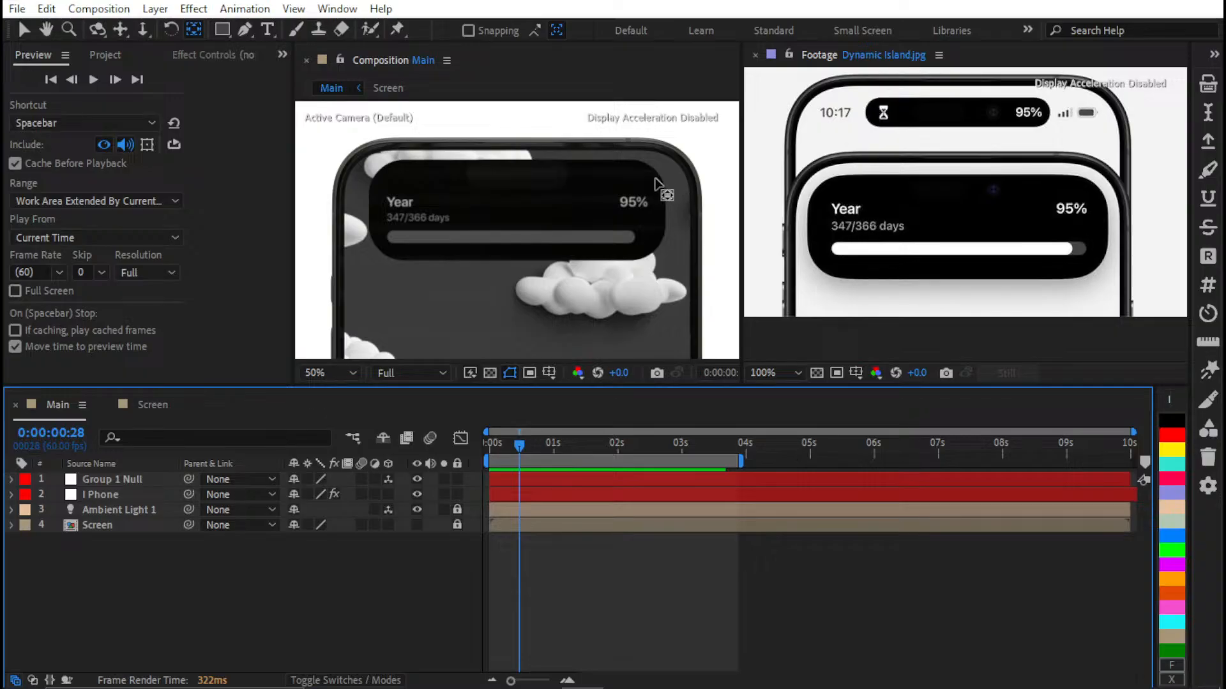
pyautogui.click(1213, 56)
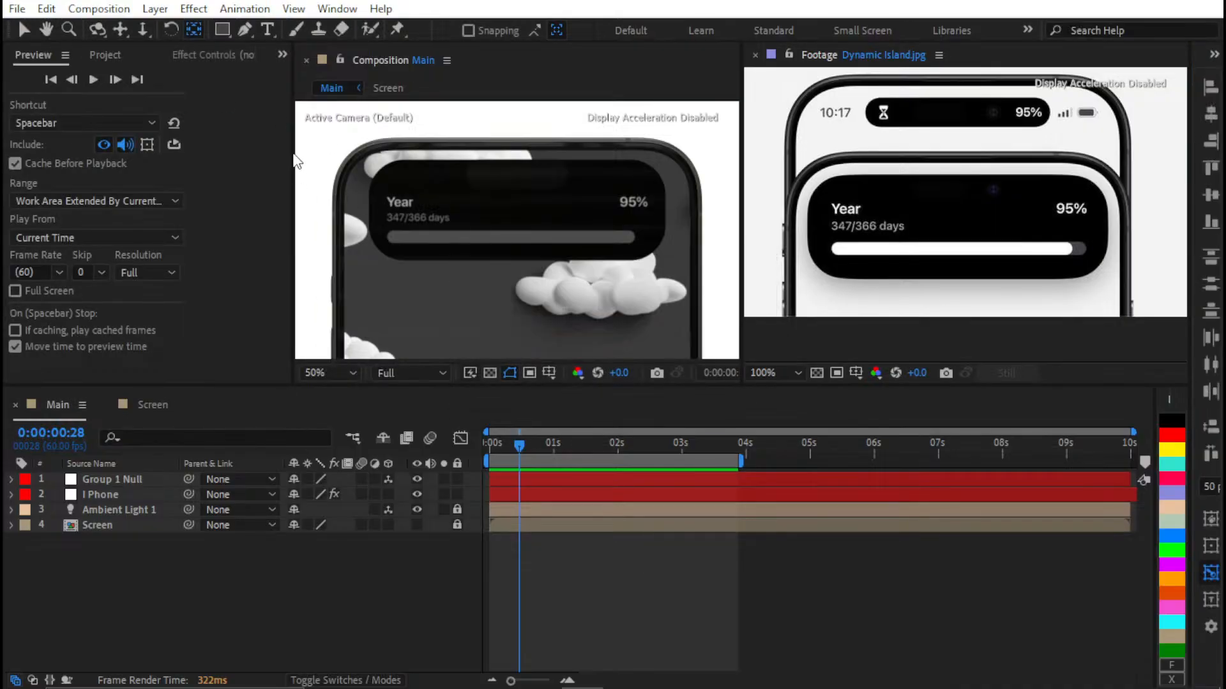
pyautogui.click(279, 167)
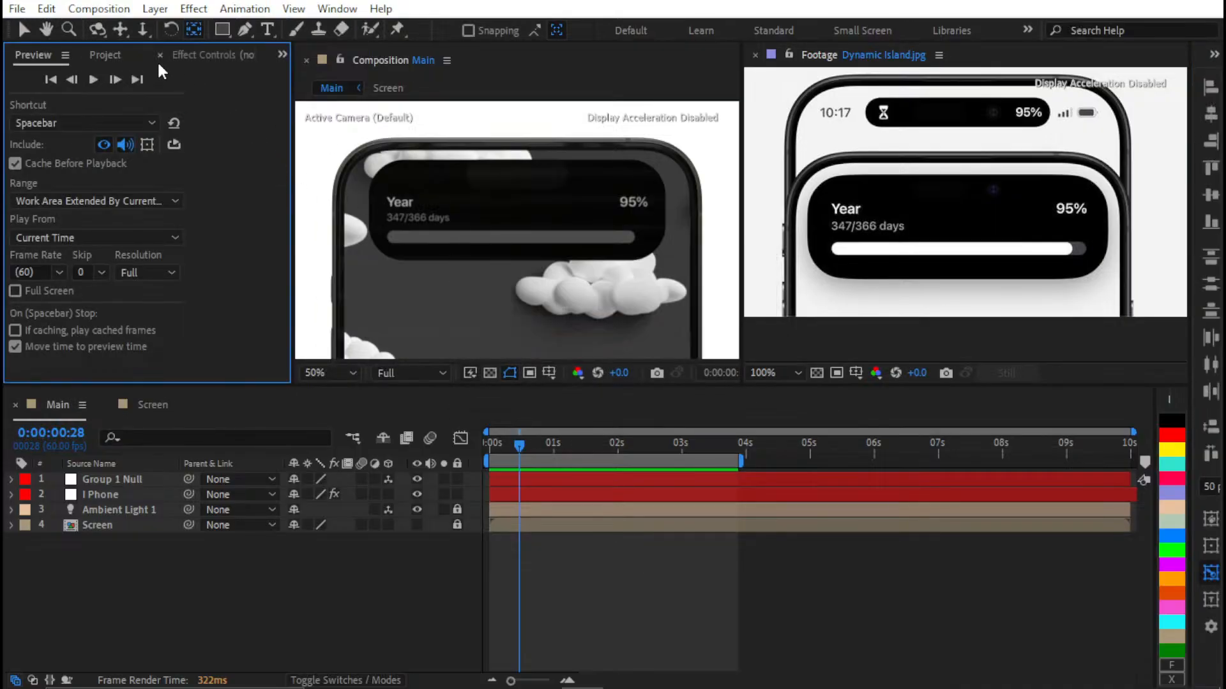
pyautogui.click(120, 57)
pyautogui.click(193, 58)
pyautogui.click(193, 58)
pyautogui.click(193, 59)
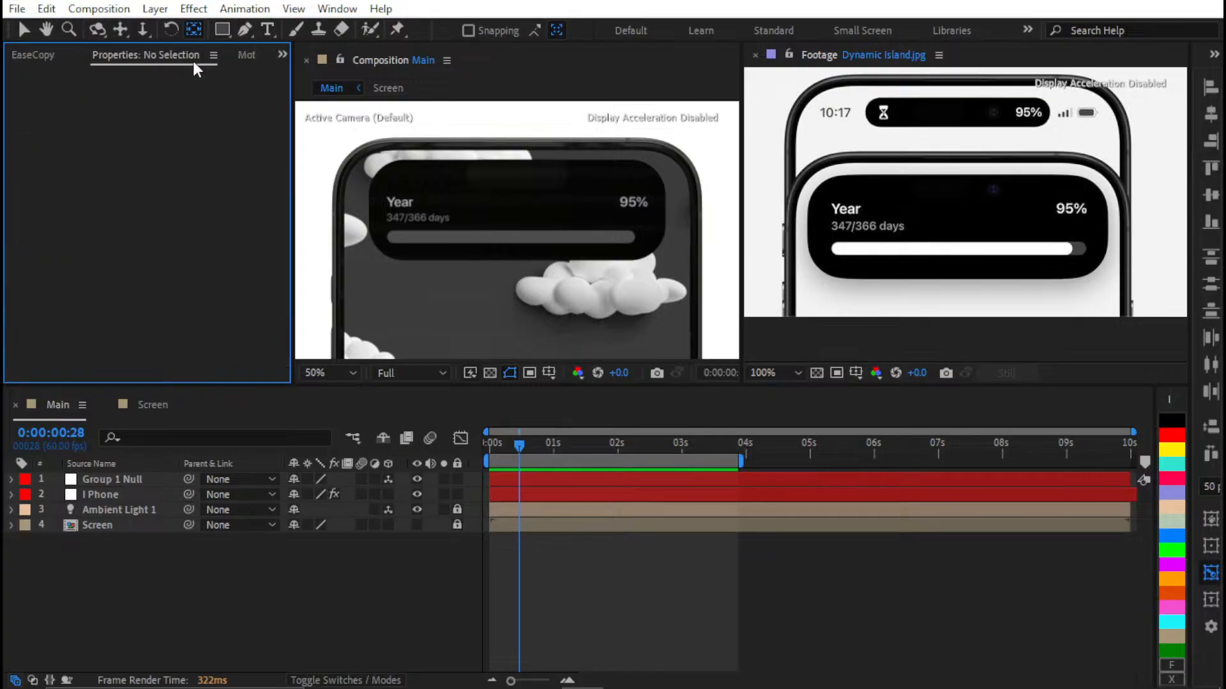
# Fit the Main composition in its viewer, and switch to OBS Studio
pyautogui.hotkey('shift', '/')
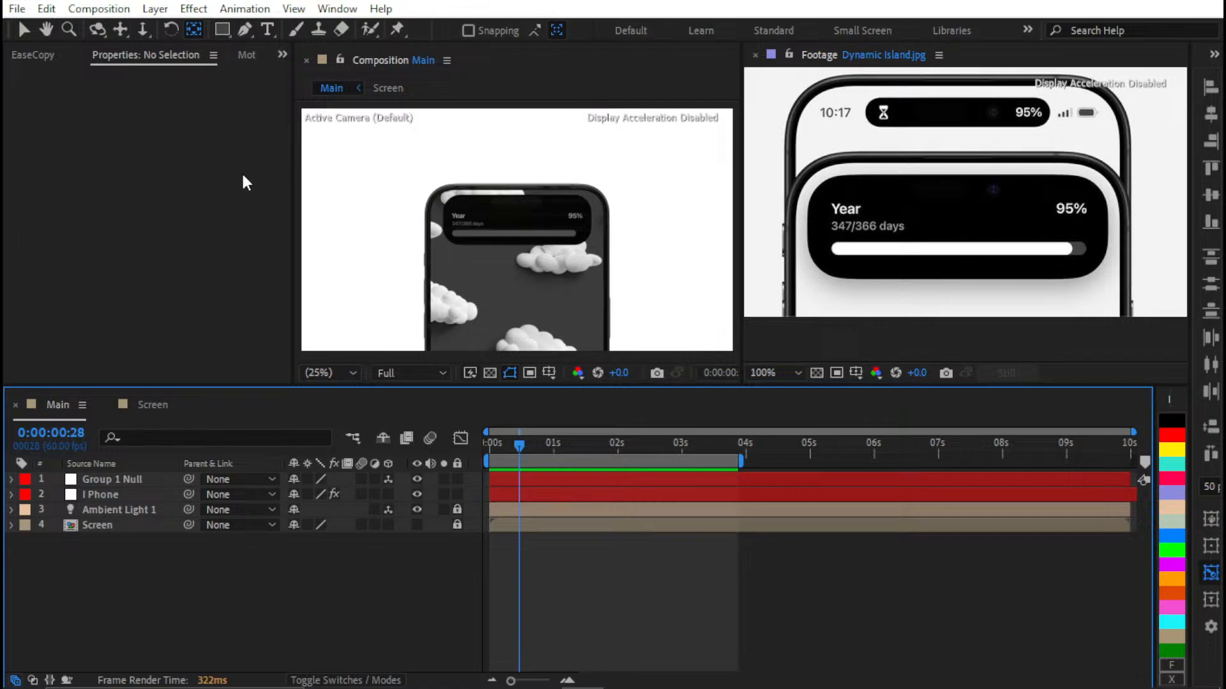
pyautogui.moveTo(470, 685)
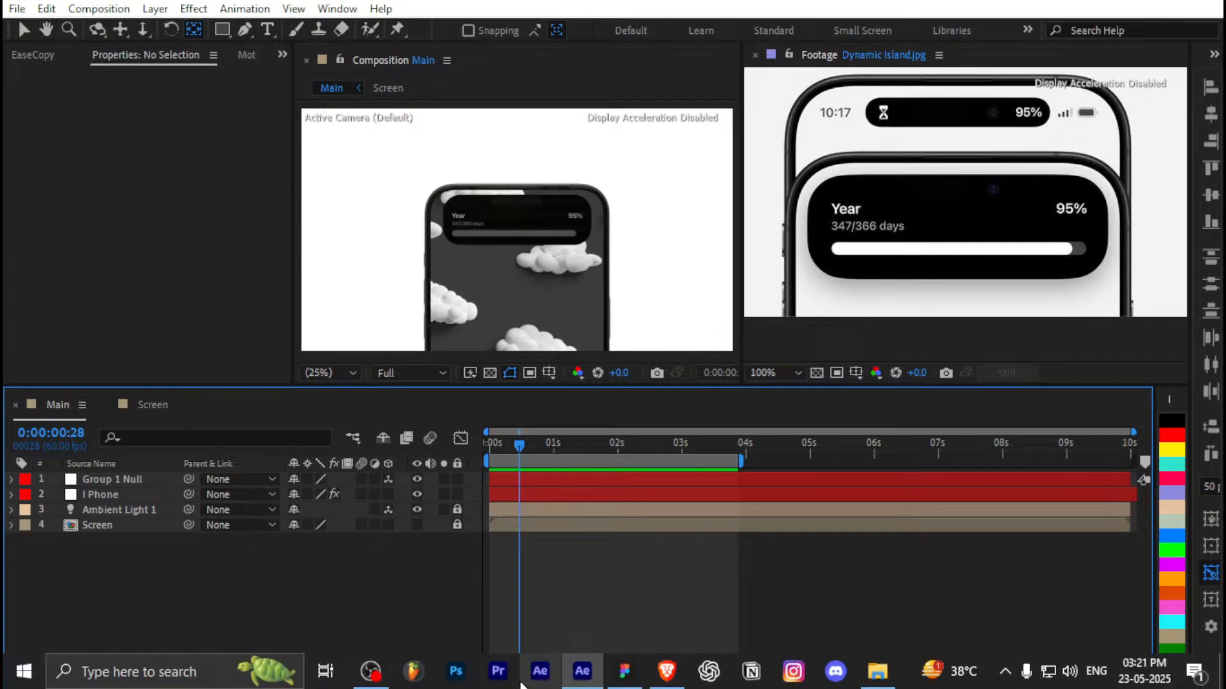
pyautogui.click(381, 684)
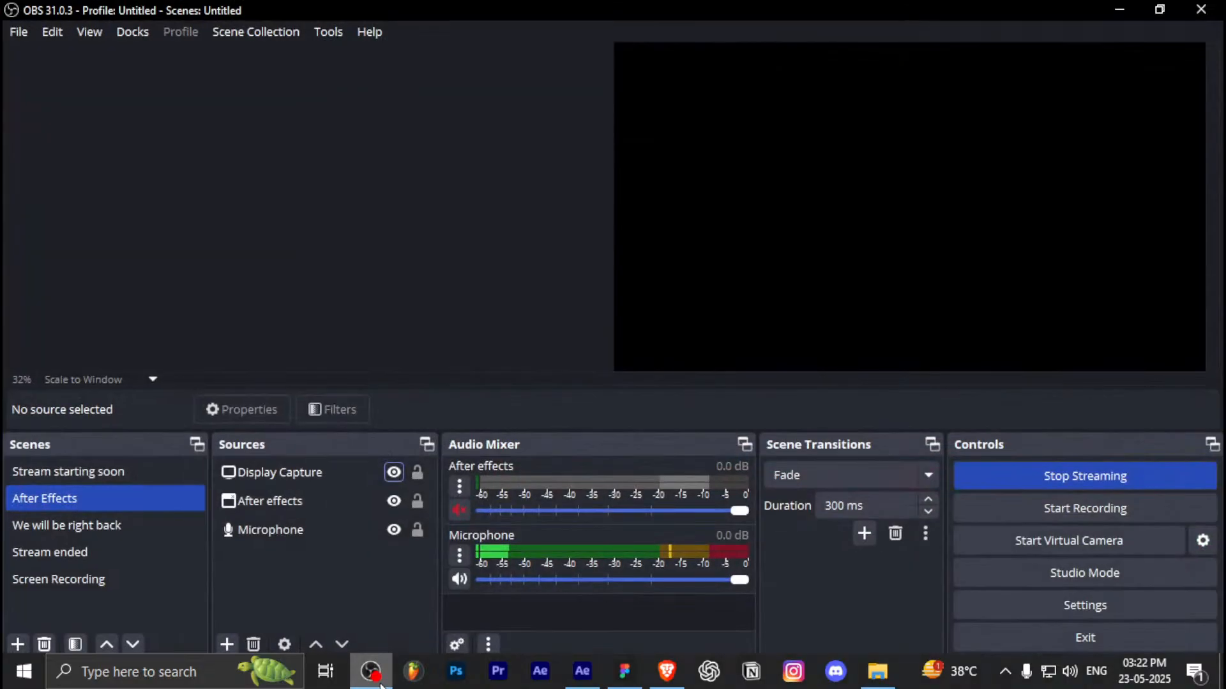